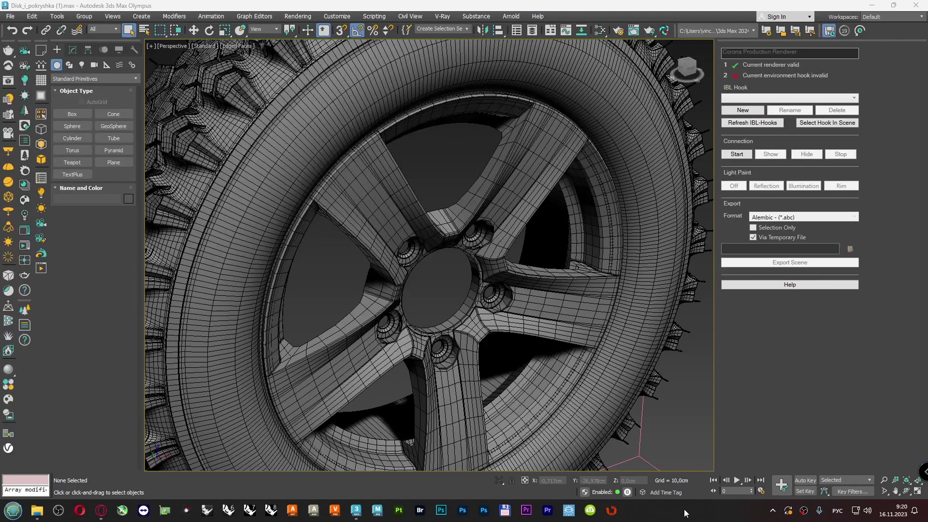
# - Ungroup the wheel so its tyre and rim become separate parts
pyautogui.scroll(-5, 557, 237)
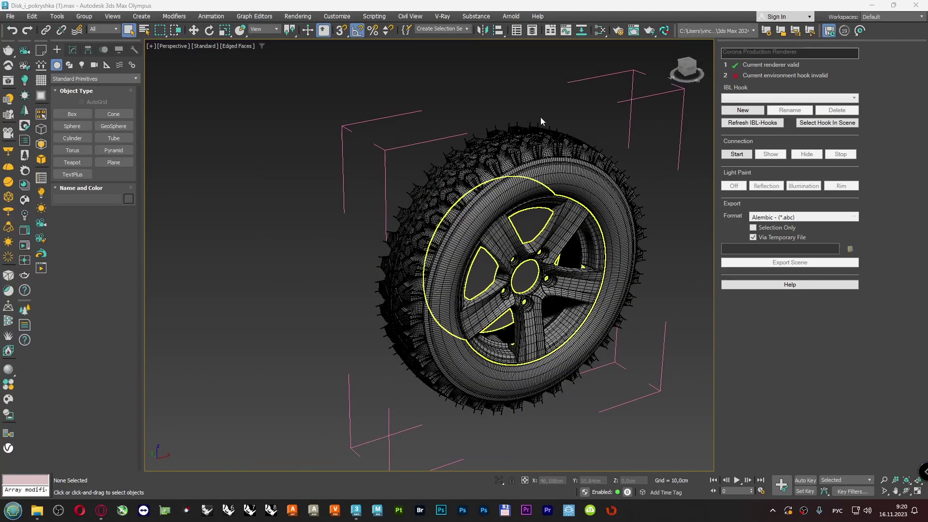
pyautogui.moveTo(511, 77); pyautogui.dragTo(448, 98, button='middle')
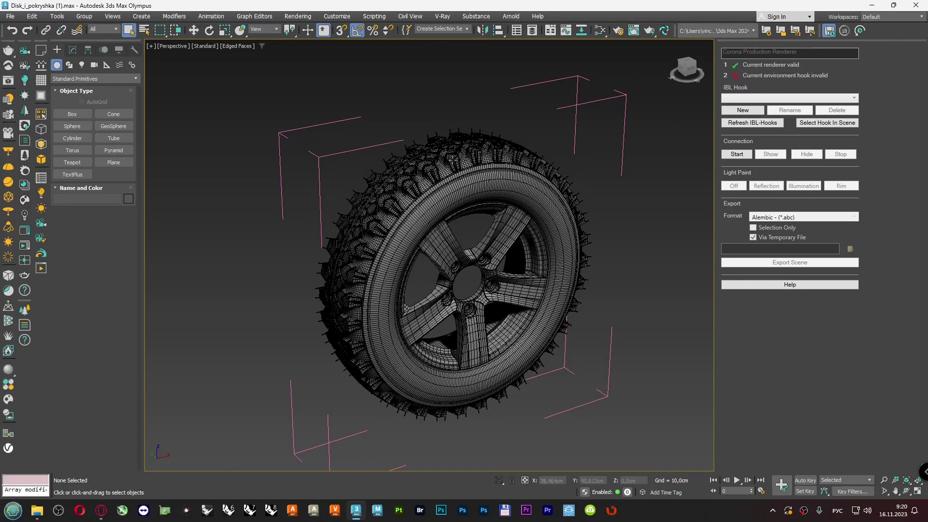
pyautogui.click(317, 157)
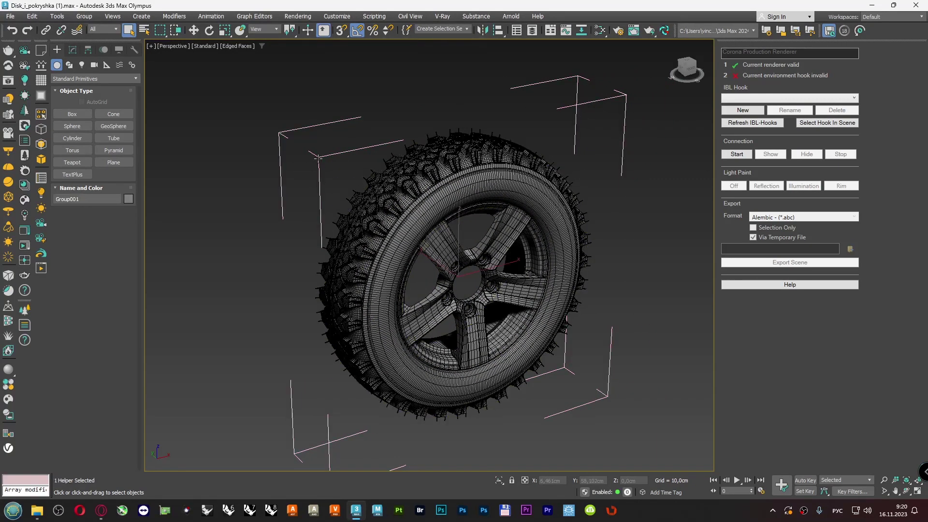
pyautogui.click(84, 16)
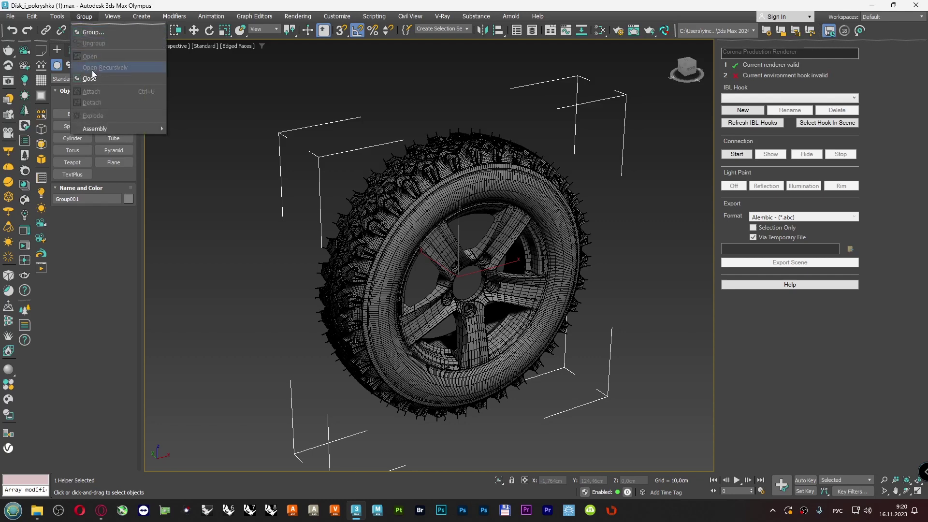
pyautogui.click(94, 43)
pyautogui.click(276, 91)
pyautogui.moveTo(331, 120); pyautogui.dragTo(327, 106, button='middle')
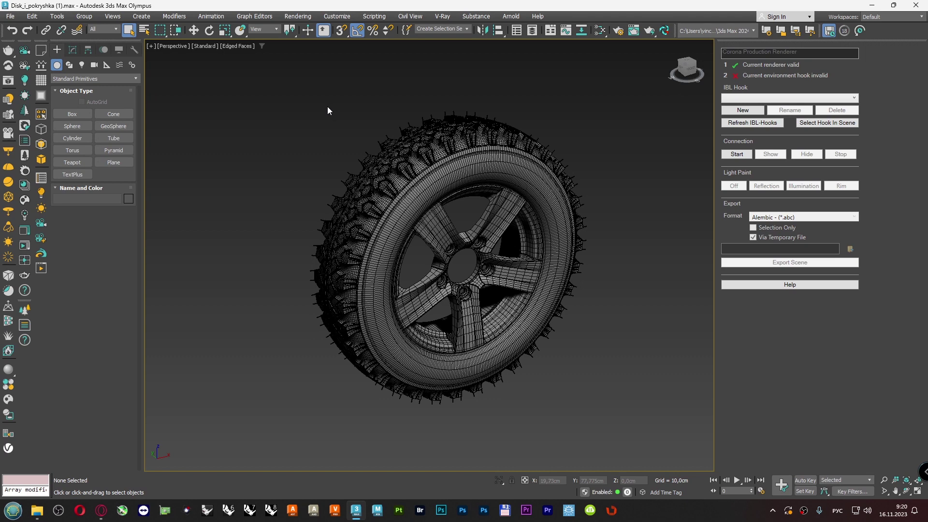
# - Open the tyre-on-pedestal reference photo from the reference images folder
pyautogui.click(38, 510)
pyautogui.doubleClick(248, 101)
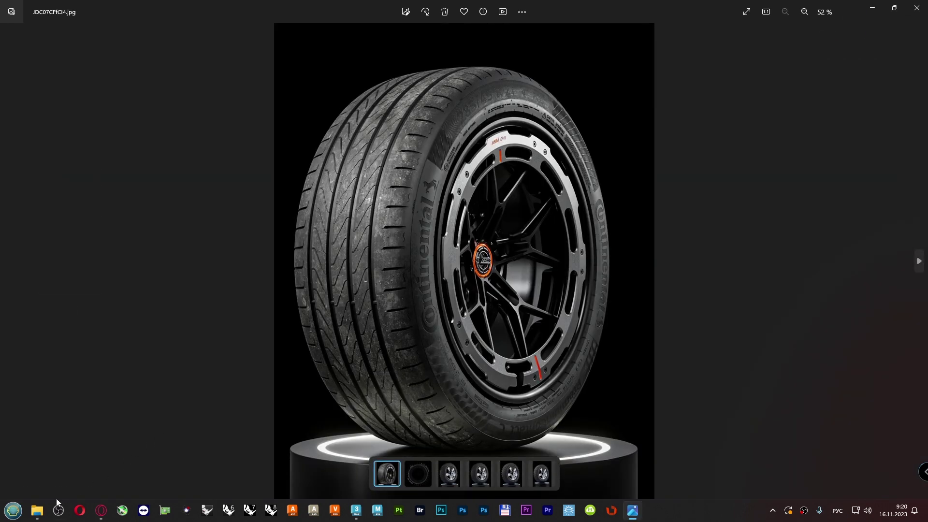
pyautogui.click(40, 514)
pyautogui.click(40, 514)
pyautogui.click(101, 511)
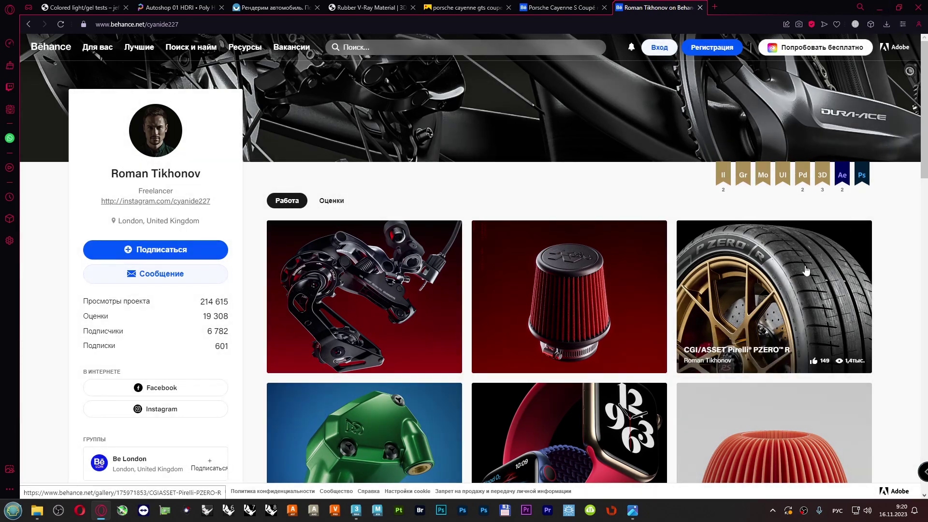
# - Scroll the 3D artist's Behance projects grid, viewing tyre renders like the P Zero on a gold wheel
pyautogui.scroll(-2, 881, 194)
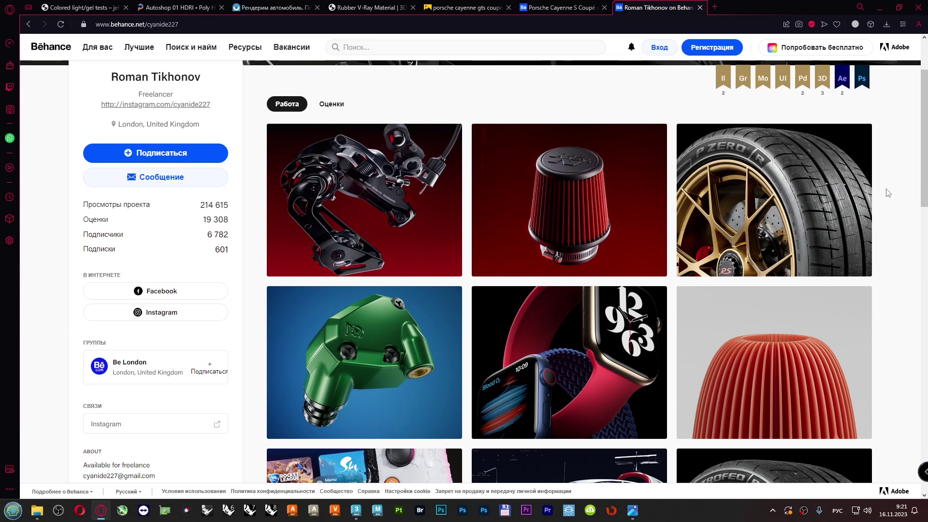
pyautogui.scroll(-1, 894, 190)
pyautogui.scroll(-6, 895, 190)
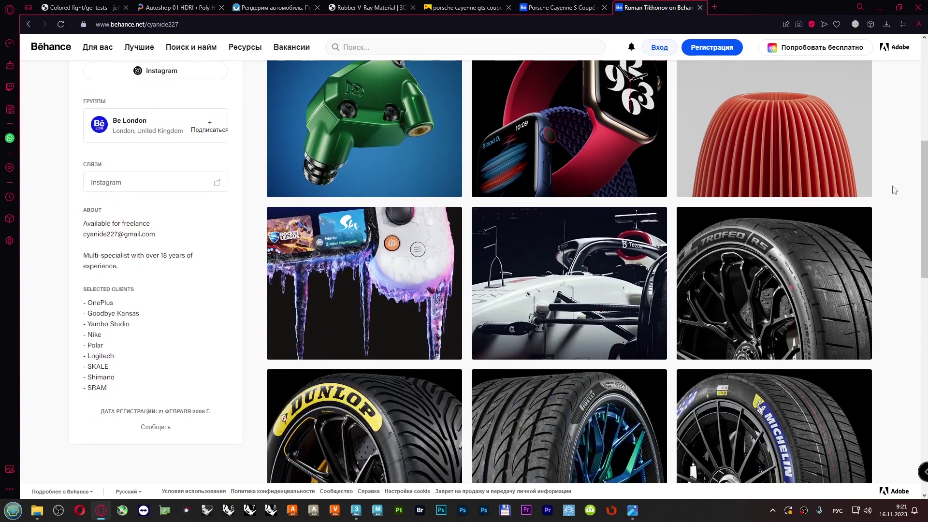
pyautogui.scroll(-2, 894, 190)
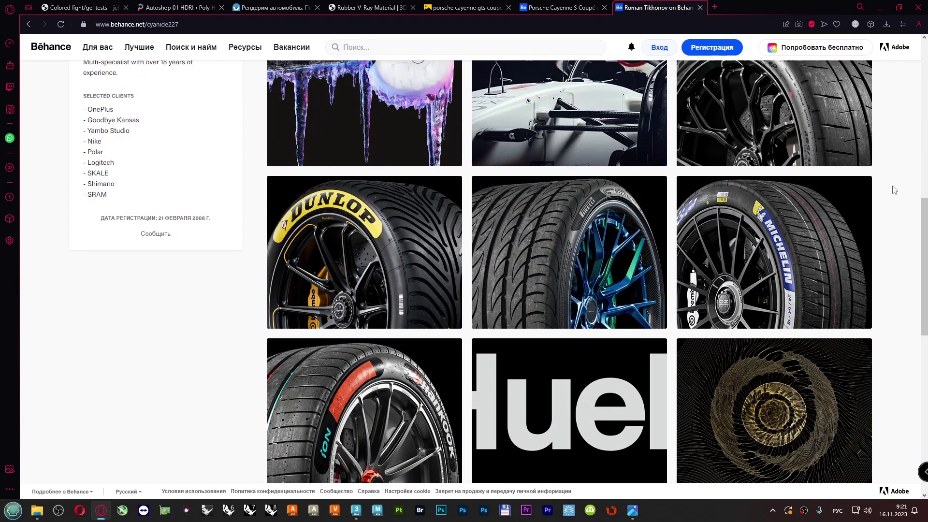
pyautogui.scroll(-1, 894, 189)
pyautogui.scroll(-5, 894, 190)
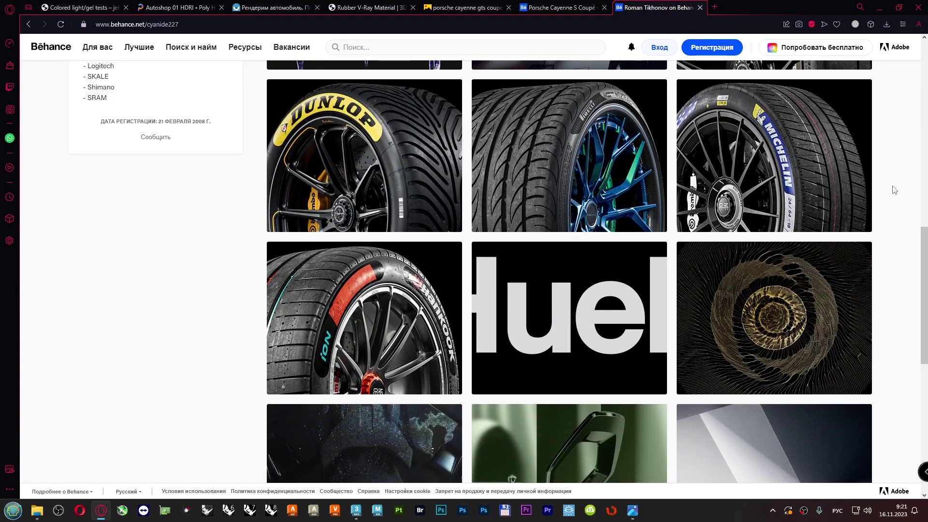
pyautogui.scroll(5, 895, 190)
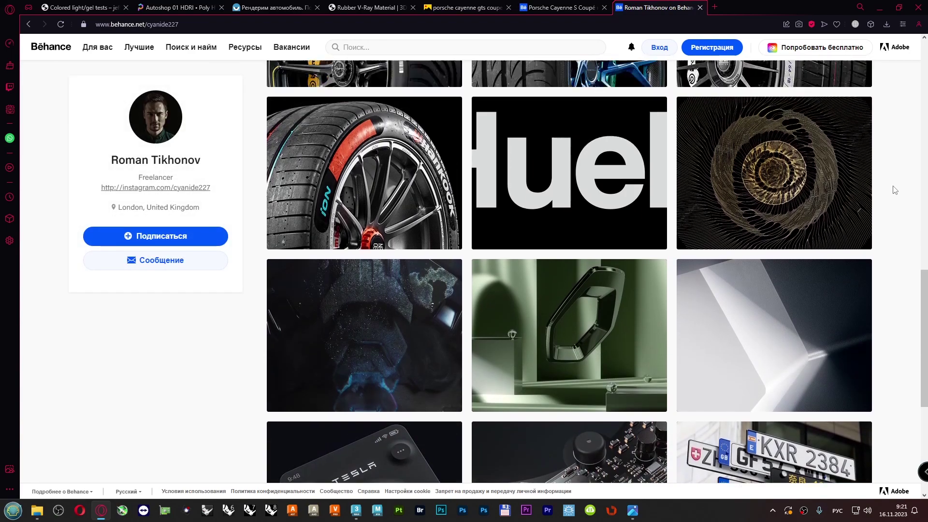
pyautogui.scroll(5, 896, 190)
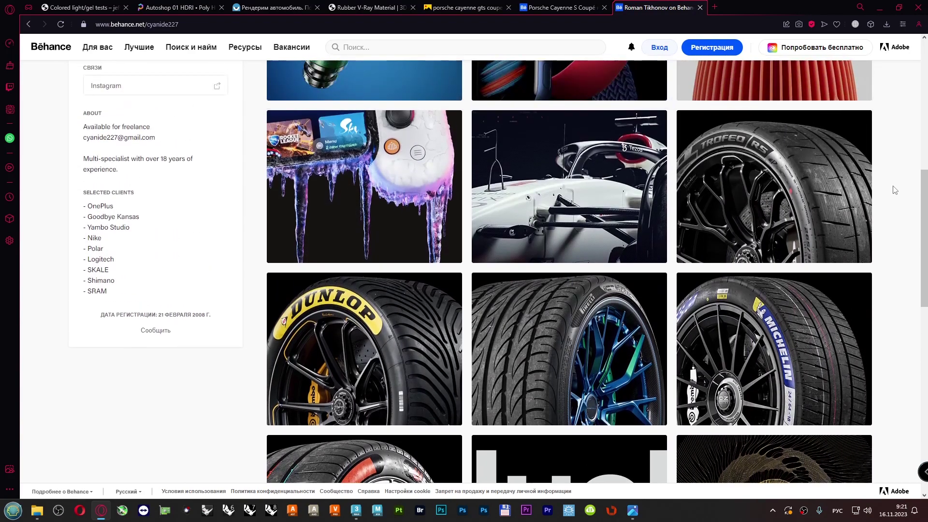
pyautogui.scroll(5, 895, 190)
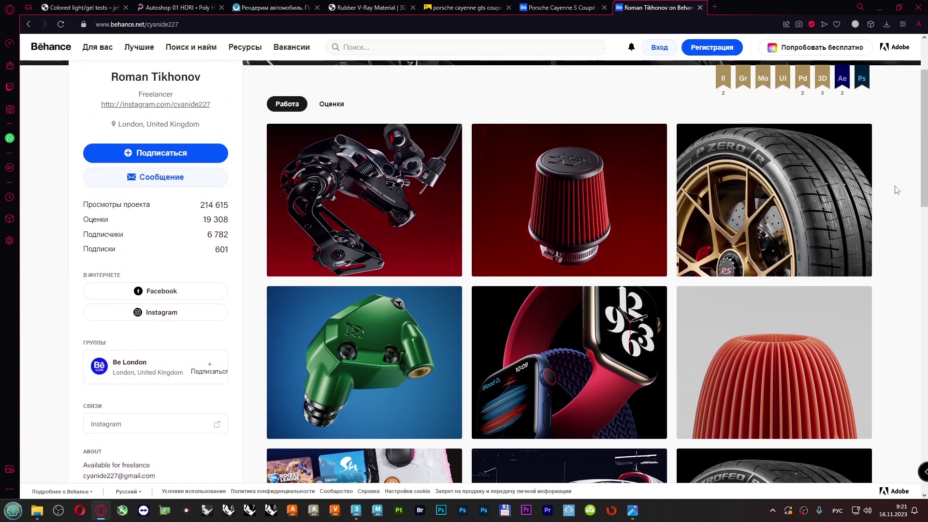
pyautogui.scroll(2, 897, 190)
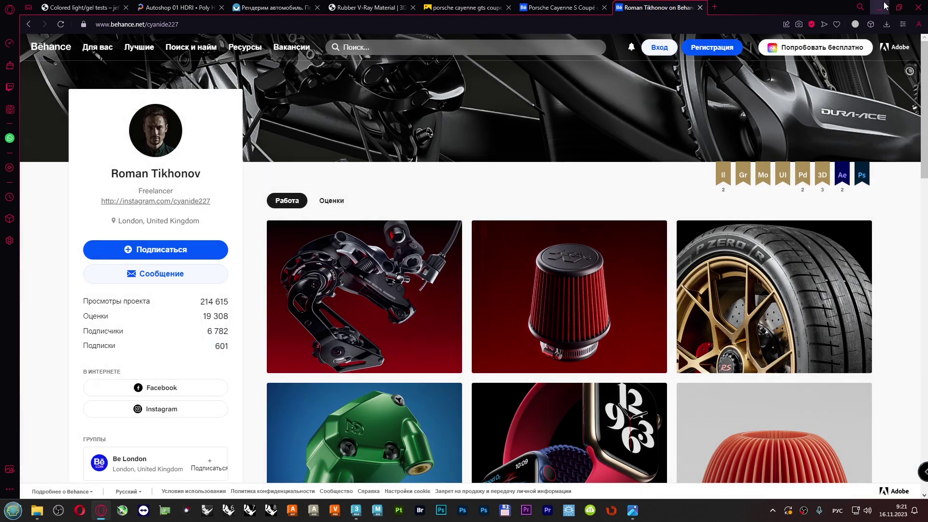
# - Minimize the browser and view the reference photo's details: 1500 x 1875 pixels, 772 KB
pyautogui.click(885, 6)
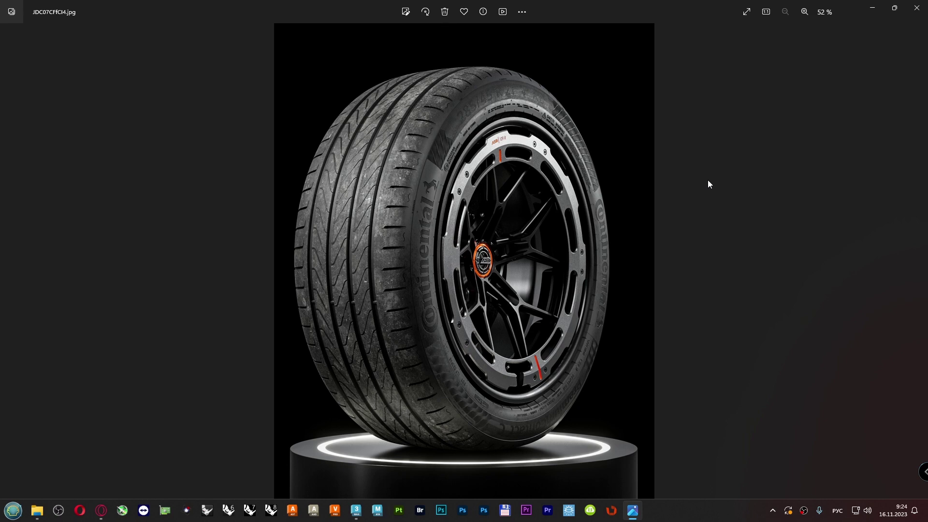
pyautogui.moveTo(736, 276)
pyautogui.click(483, 16)
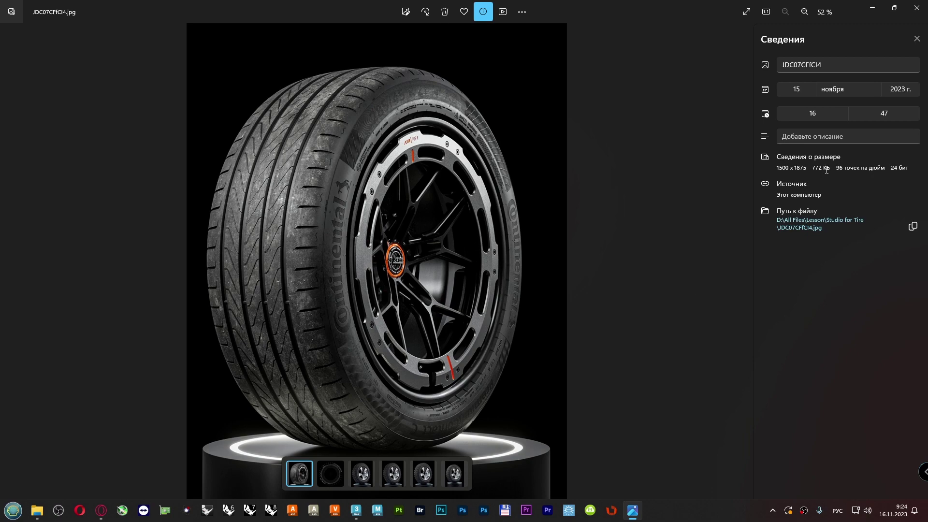
pyautogui.click(356, 510)
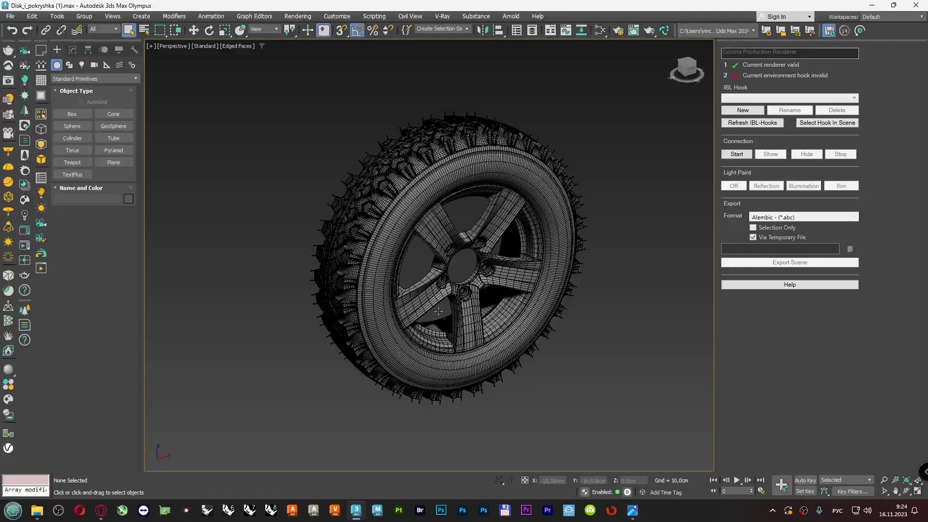
pyautogui.moveTo(346, 106); pyautogui.dragTo(331, 119, button='middle')
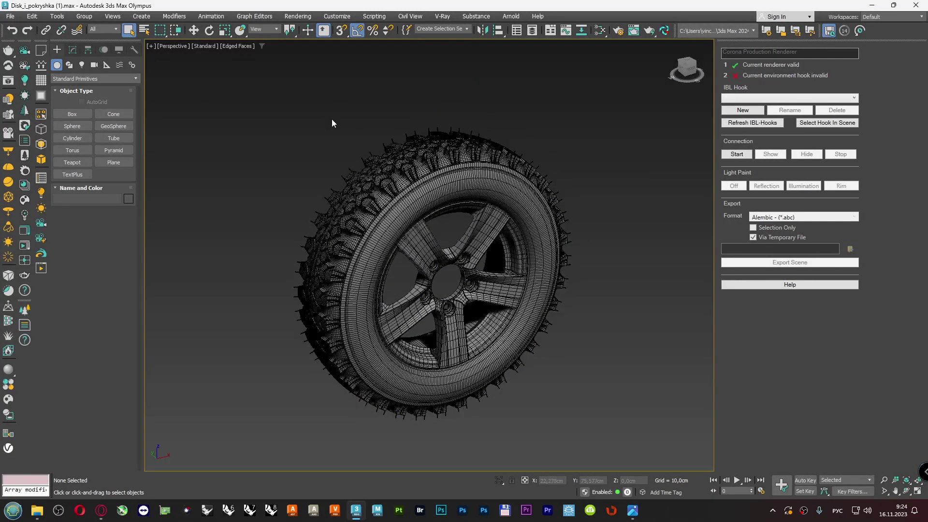
pyautogui.click(327, 15)
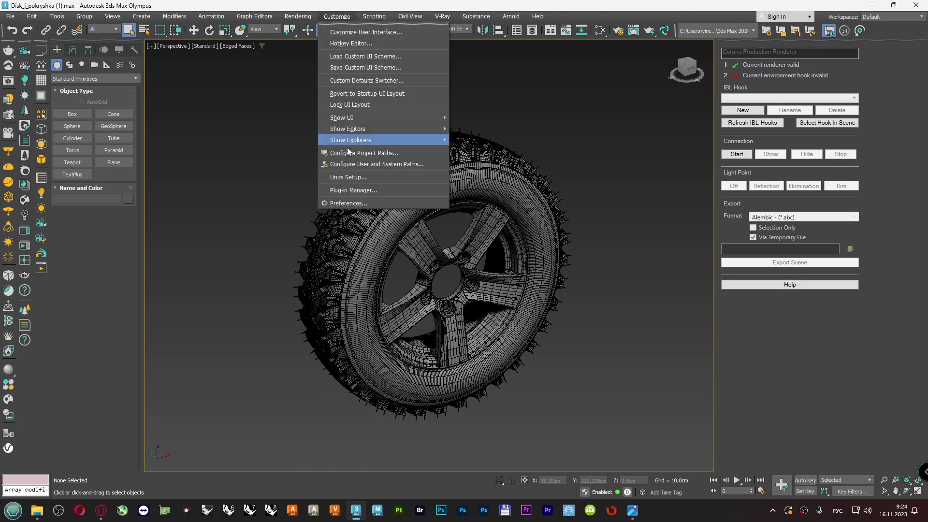
pyautogui.click(355, 177)
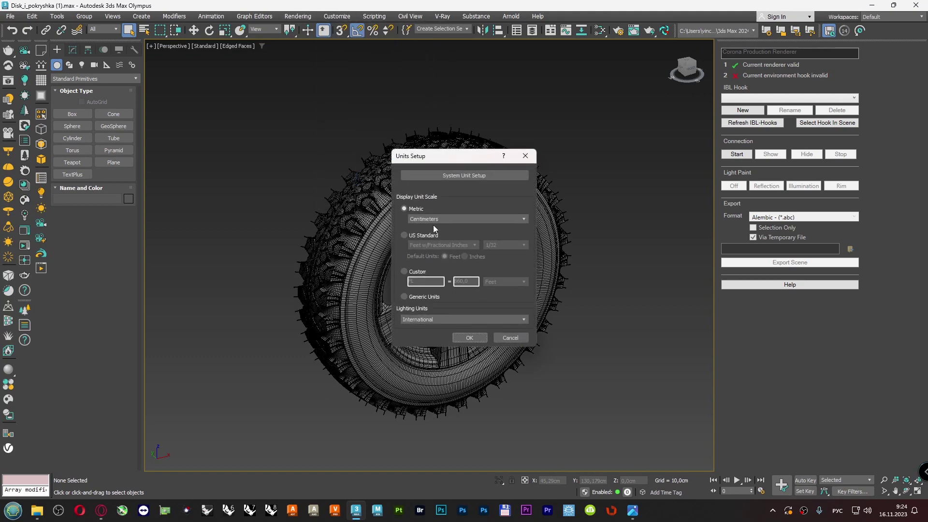
pyautogui.click(448, 176)
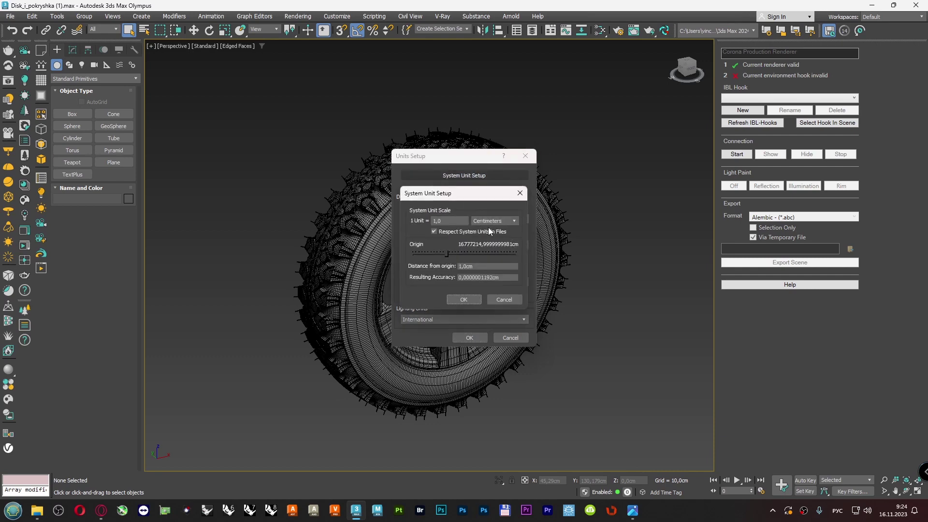
pyautogui.click(463, 299)
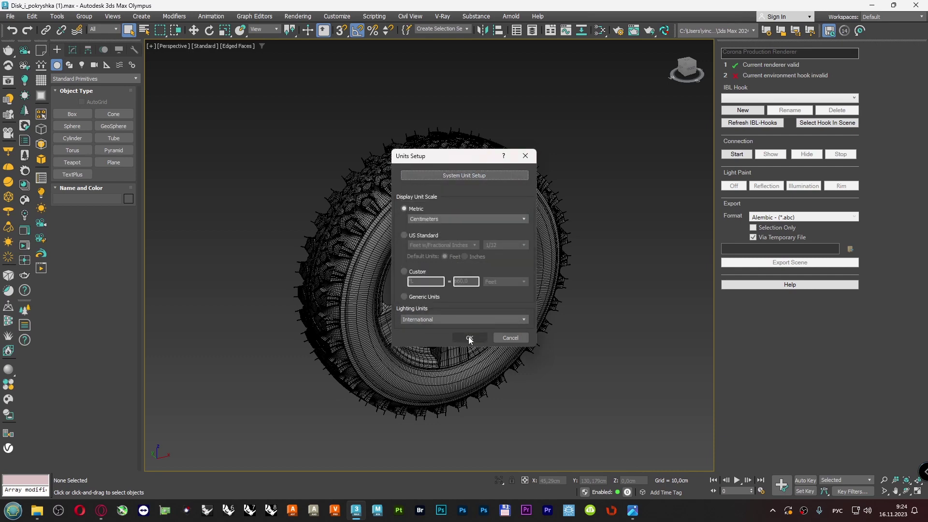
pyautogui.click(468, 337)
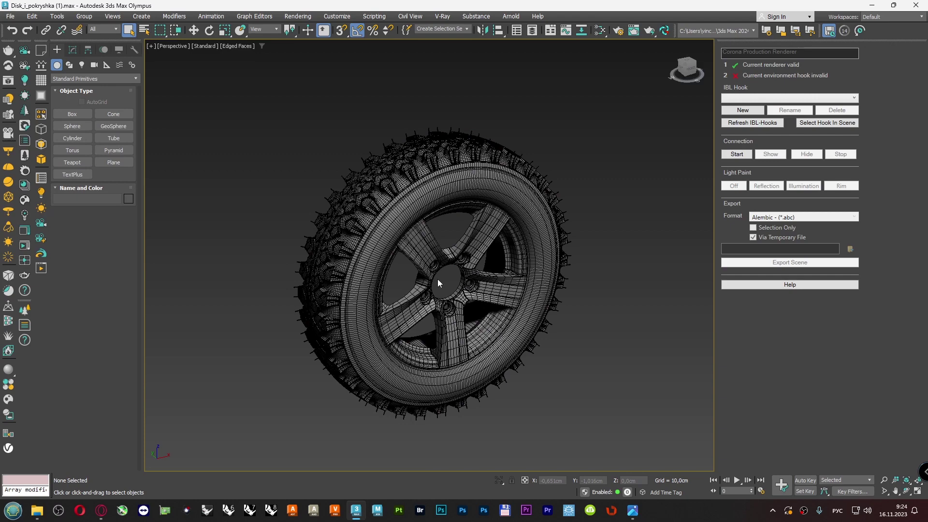
pyautogui.click(448, 186)
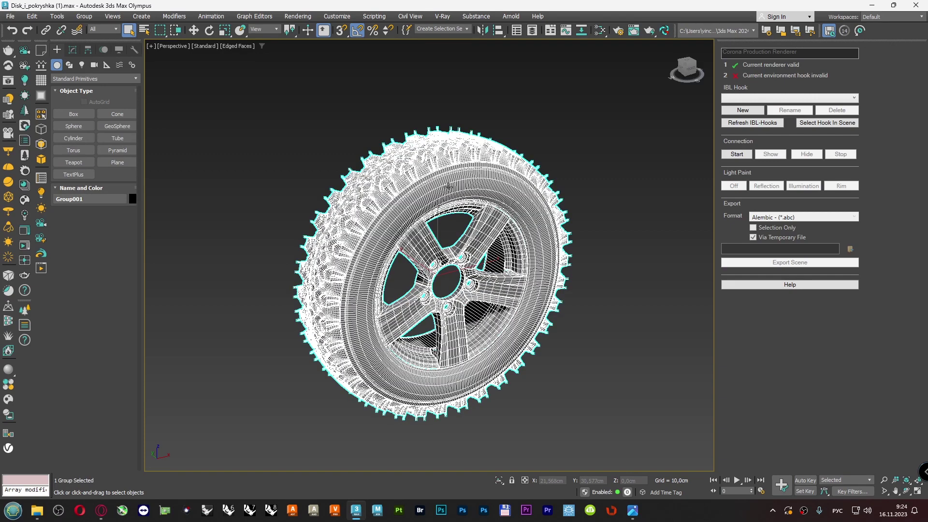
# - Restore the four-view layout with Front, Top and Left orthographic views
pyautogui.hotkey('alt', 'w')
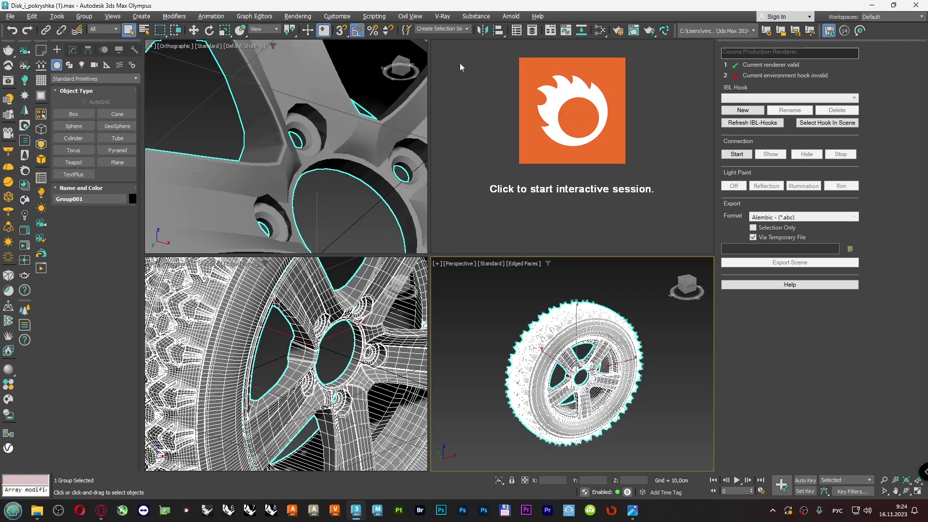
pyautogui.press('v')
pyautogui.click(493, 96)
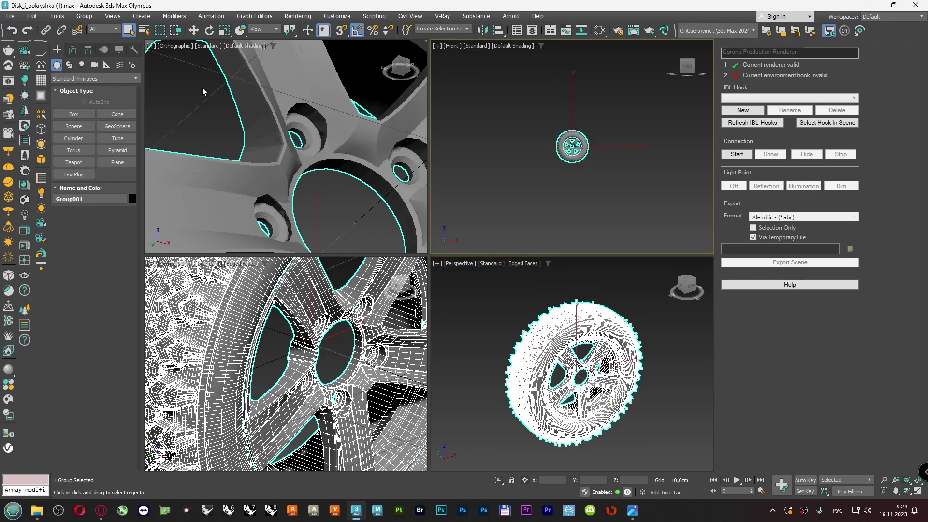
pyautogui.click(174, 46)
pyautogui.click(187, 107)
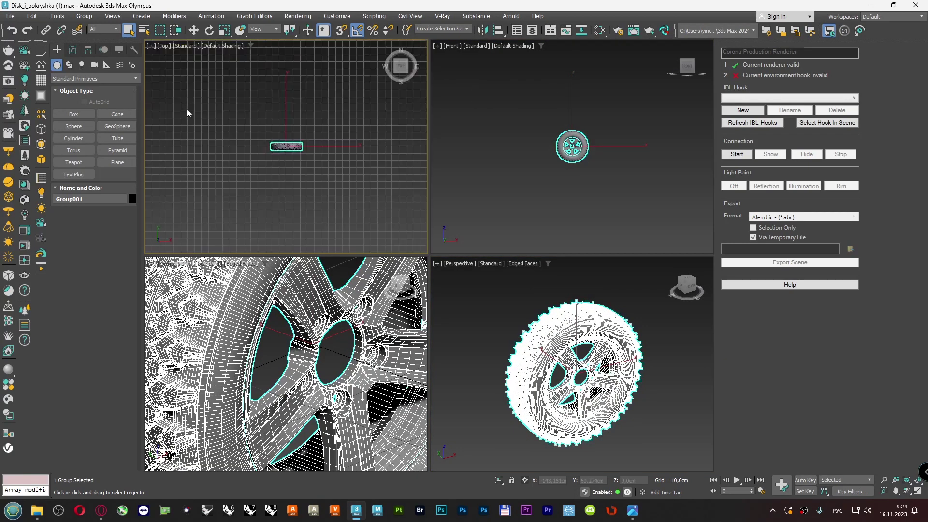
pyautogui.scroll(-5, 203, 300)
pyautogui.click(176, 263)
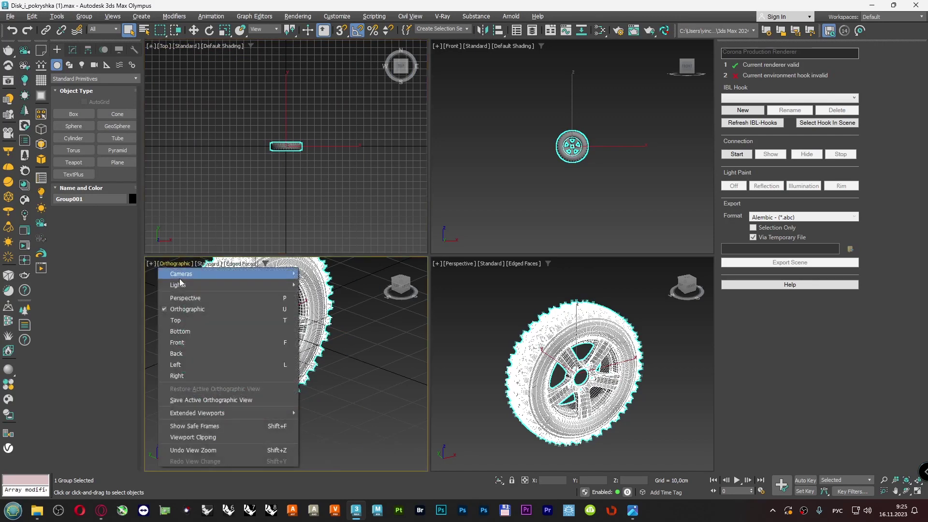
pyautogui.click(190, 365)
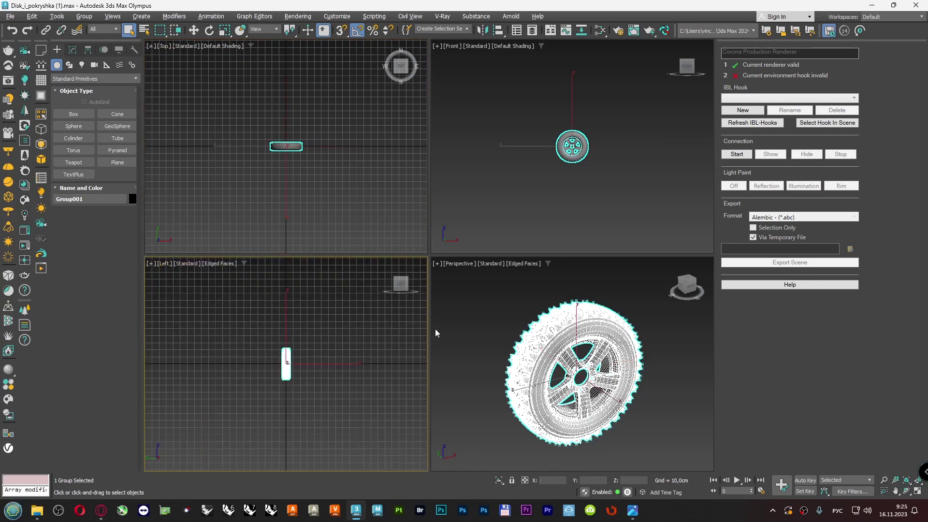
# - Zoom extents on the wheel in every view and select the wheel group with the Move tool
pyautogui.click(363, 220)
pyautogui.press('z')
pyautogui.click(506, 167)
pyautogui.press('z')
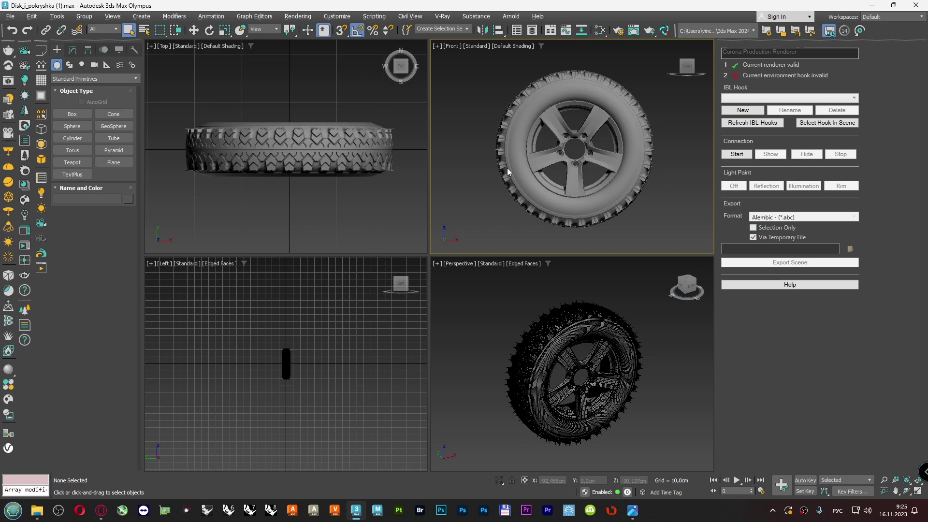
pyautogui.click(492, 353)
pyautogui.press('z')
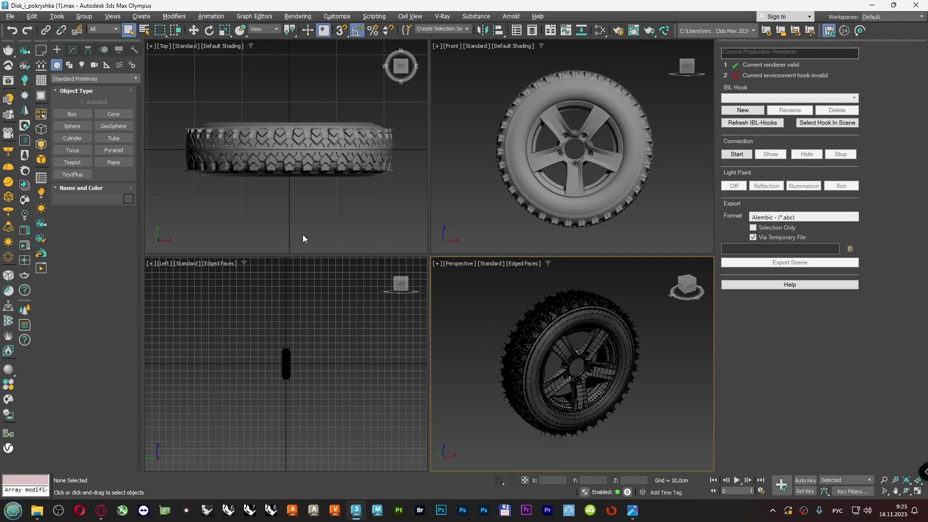
pyautogui.click(283, 356)
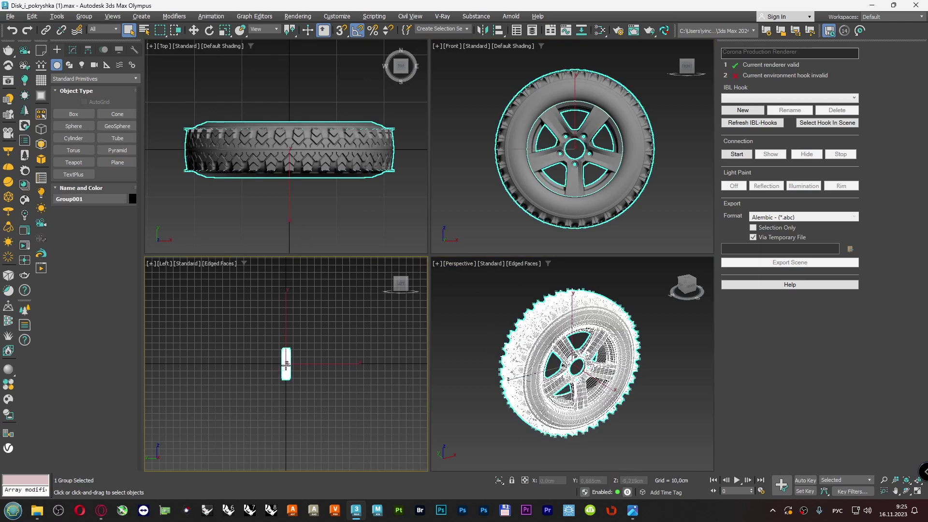
pyautogui.press('z')
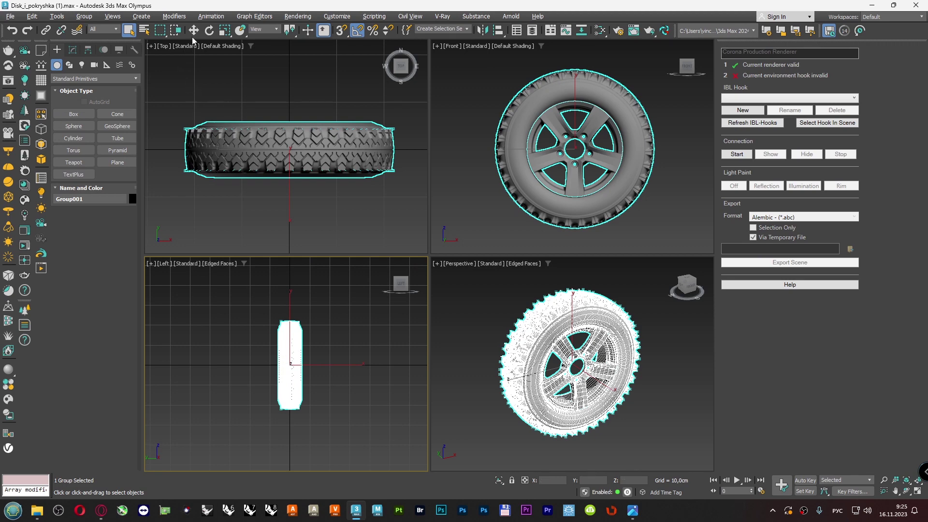
pyautogui.click(194, 31)
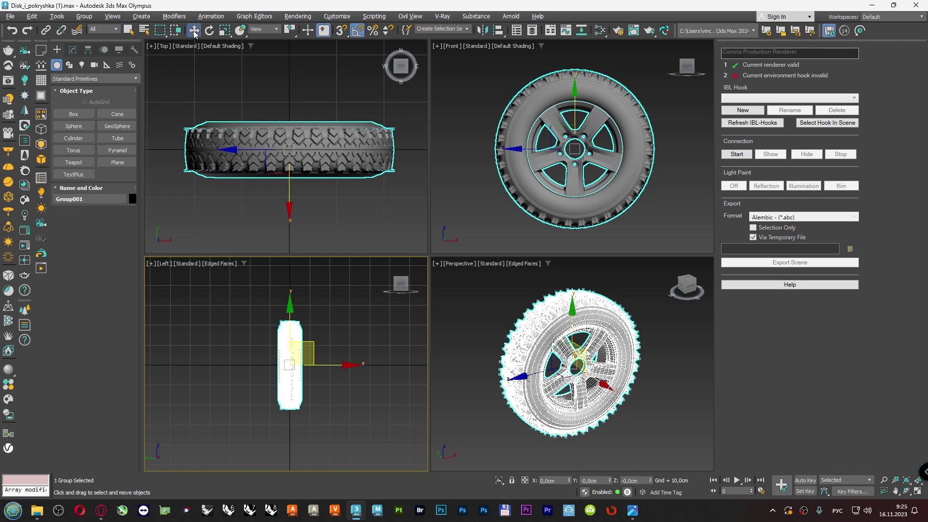
pyautogui.click(32, 16)
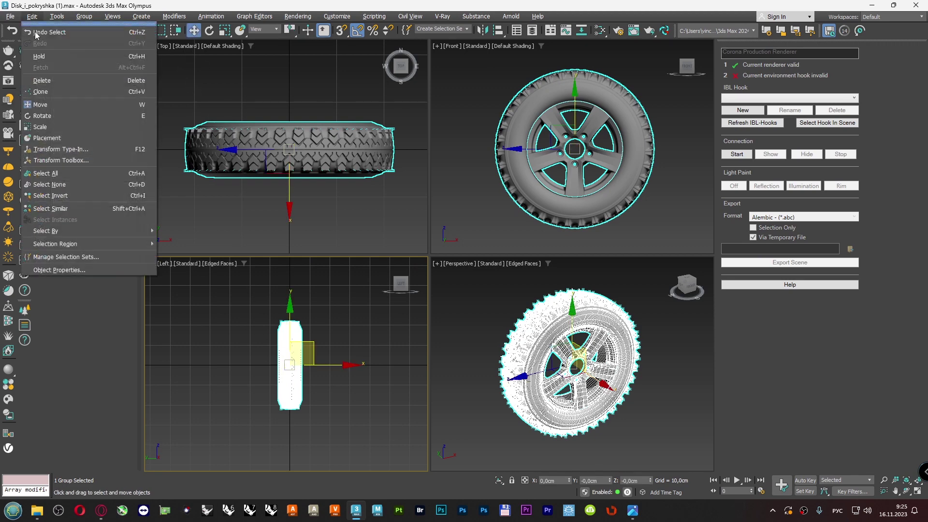
# - Align the wheel's pivot to its minimum Z and zero its Z position
pyautogui.click(63, 161)
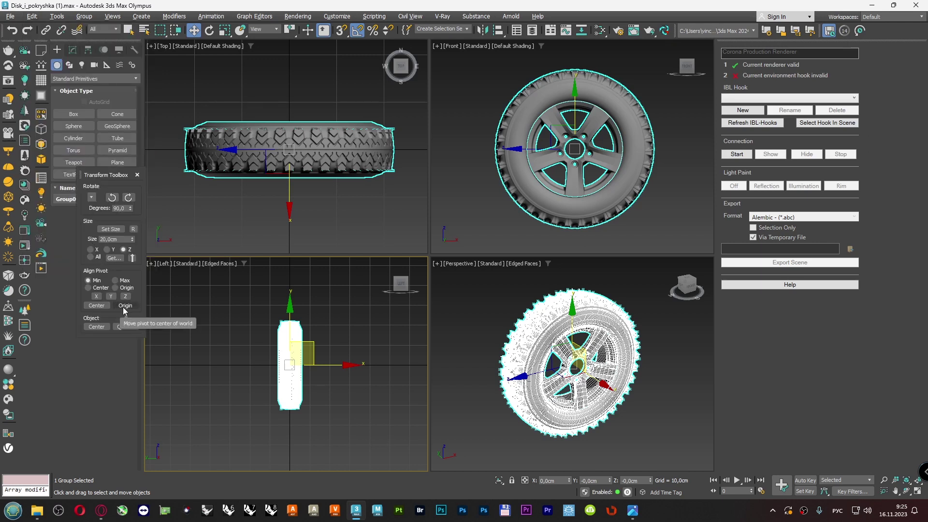
pyautogui.click(126, 296)
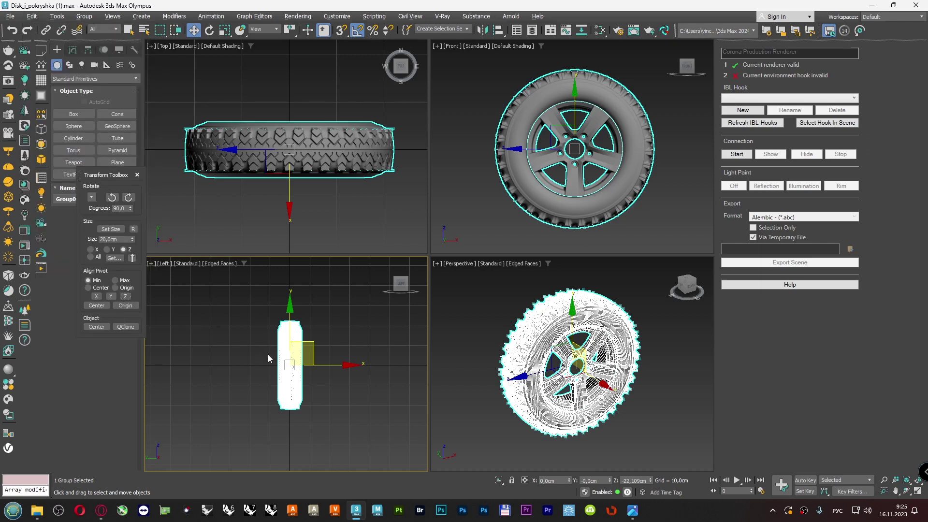
pyautogui.click(88, 49)
pyautogui.click(102, 118)
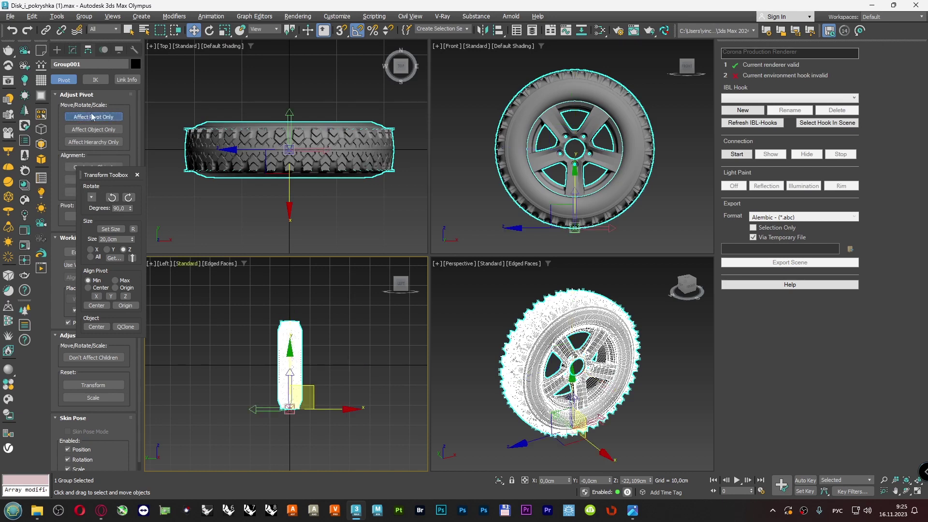
pyautogui.click(93, 120)
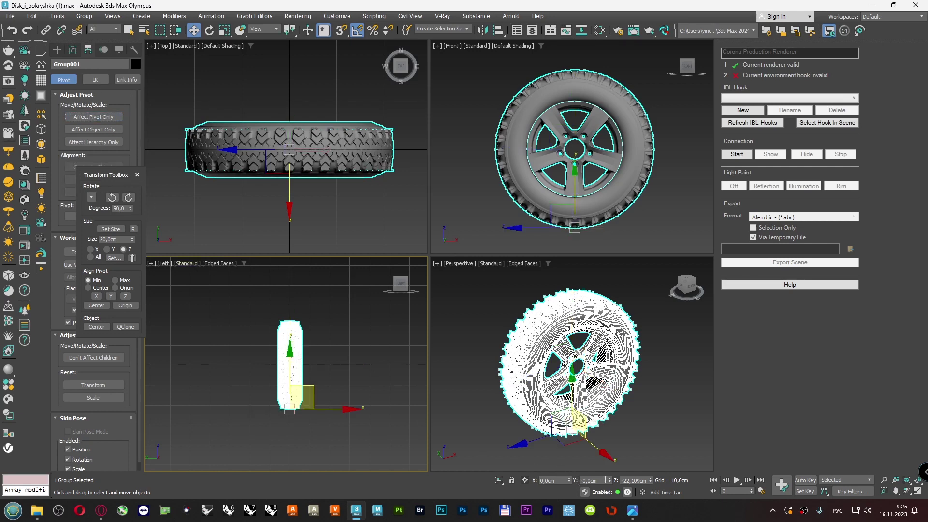
pyautogui.rightClick(651, 481)
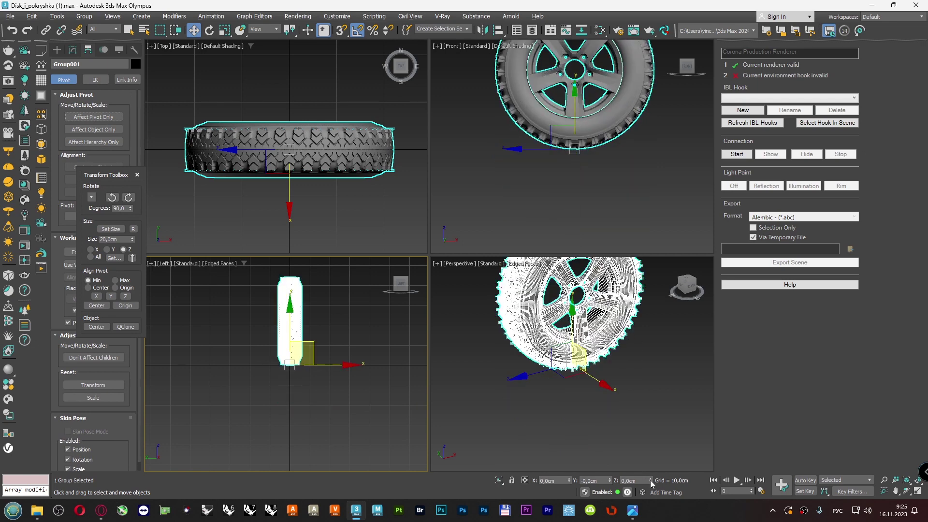
pyautogui.click(332, 404)
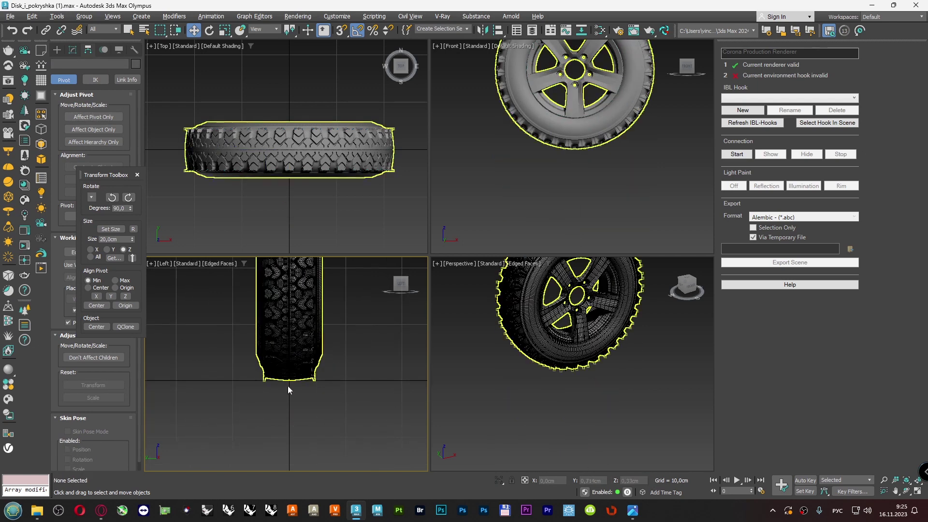
# - Nudge the wheel group's Z position down to -0.197 cm so the tread rests on the grid
pyautogui.scroll(5, 289, 367)
pyautogui.scroll(-3, 231, 356)
pyautogui.scroll(5, 290, 355)
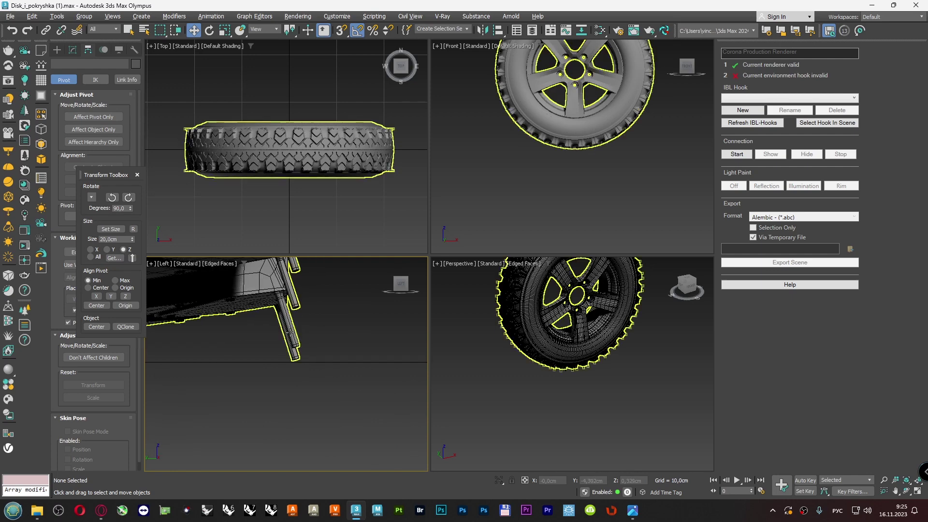
pyautogui.scroll(-4, 332, 388)
pyautogui.scroll(3, 333, 388)
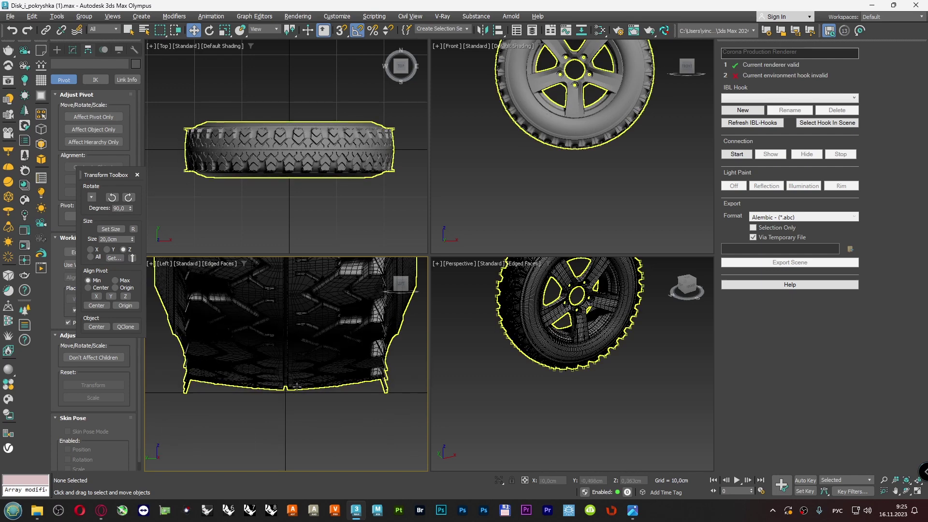
pyautogui.scroll(4, 296, 386)
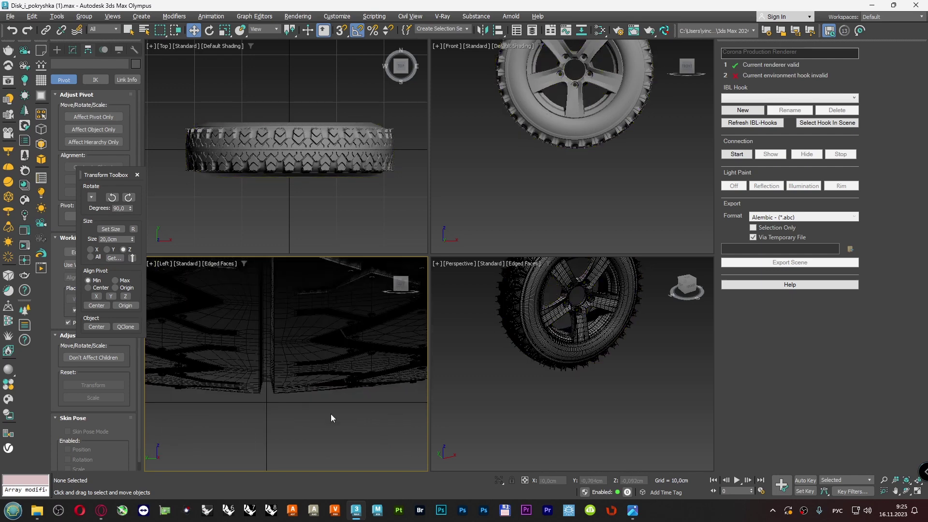
pyautogui.click(264, 302)
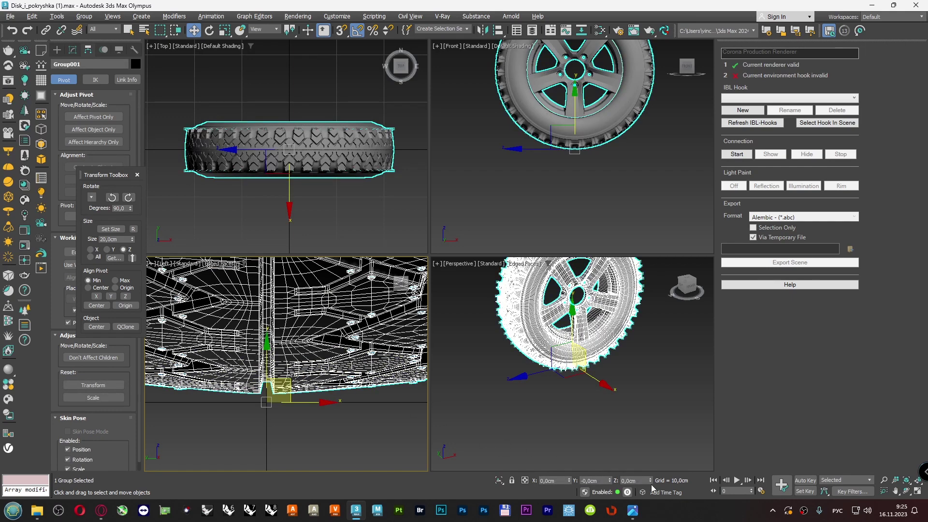
pyautogui.moveTo(650, 483); pyautogui.dragTo(650, 484)
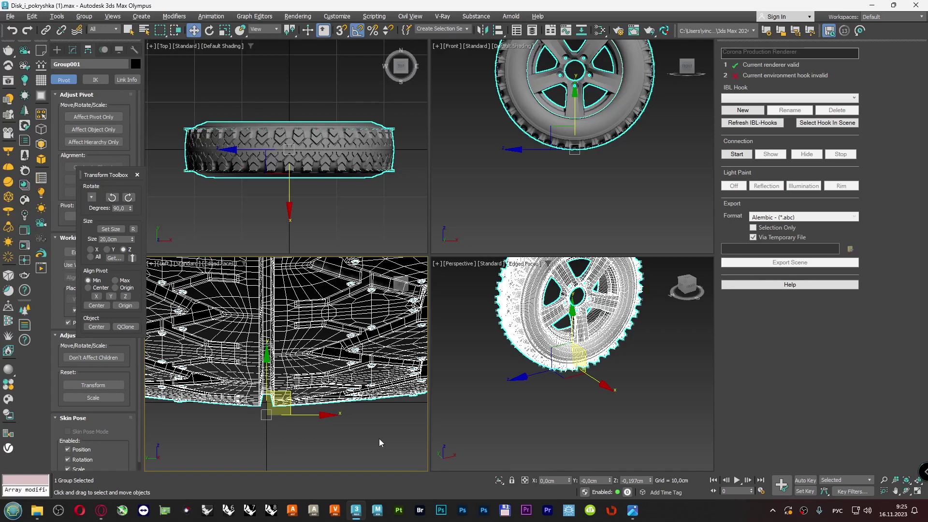
pyautogui.scroll(-6, 376, 433)
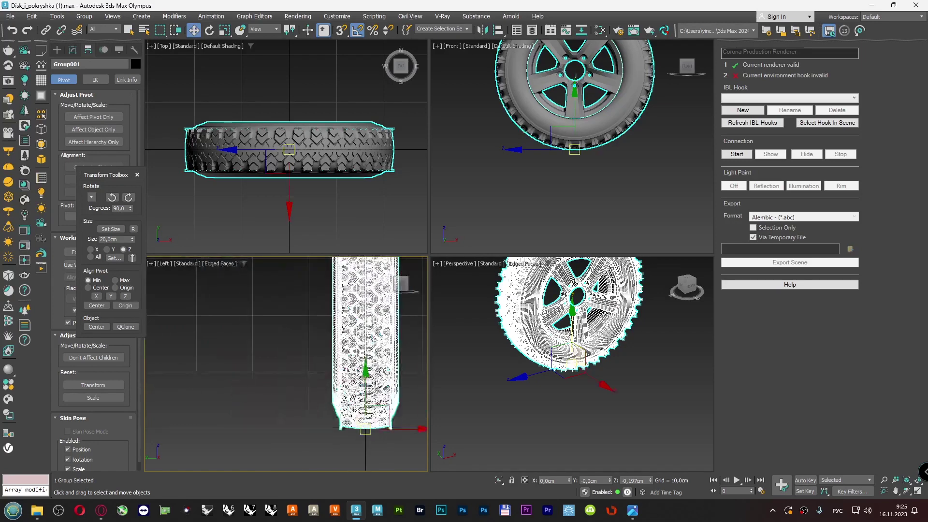
pyautogui.click(250, 203)
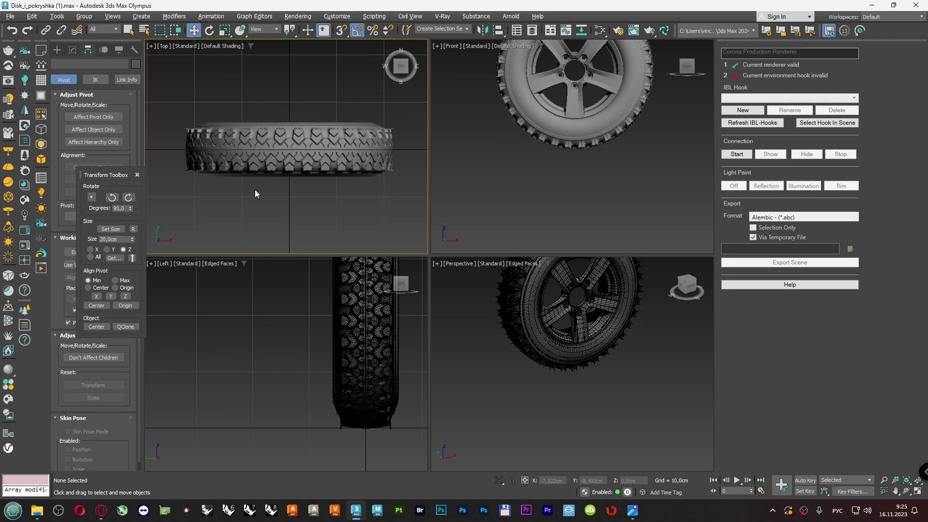
pyautogui.click(290, 143)
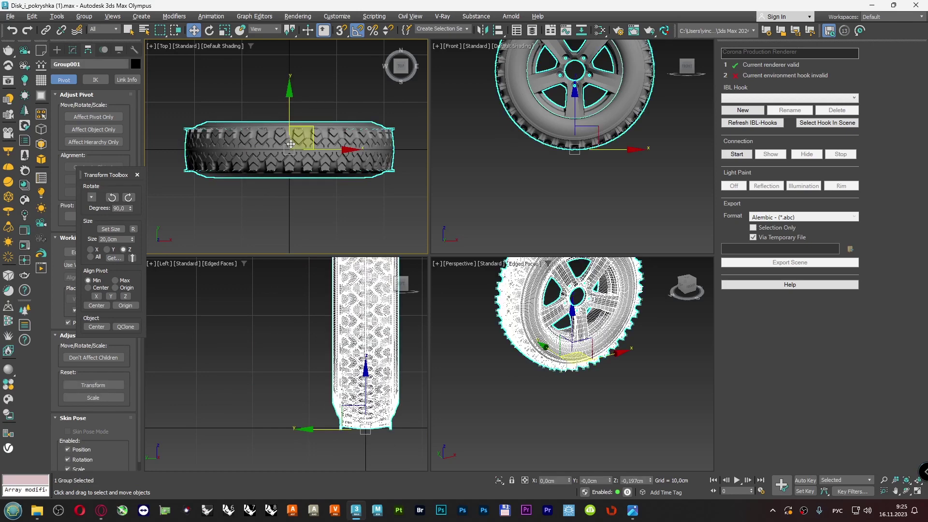
pyautogui.click(440, 328)
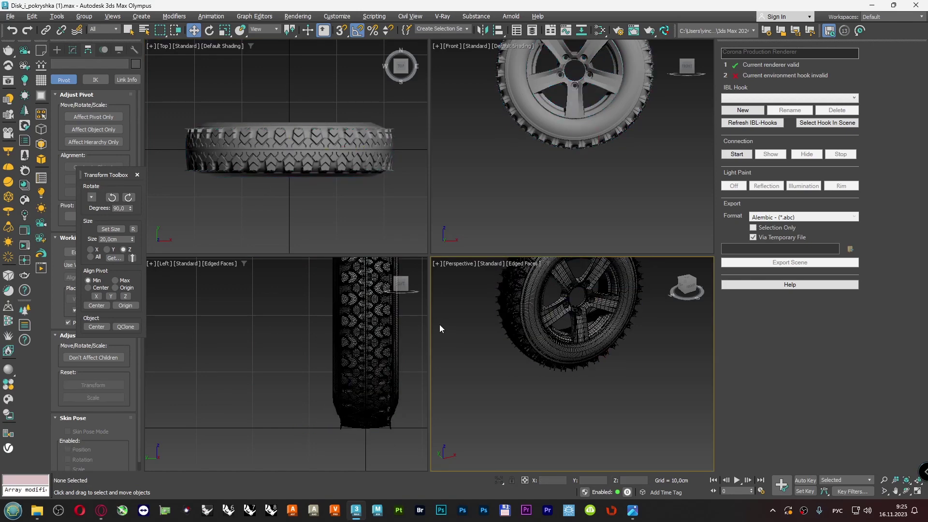
# - Set FStormRender v1.5.3g as the renderer, with the material editor locked to it
pyautogui.click(618, 31)
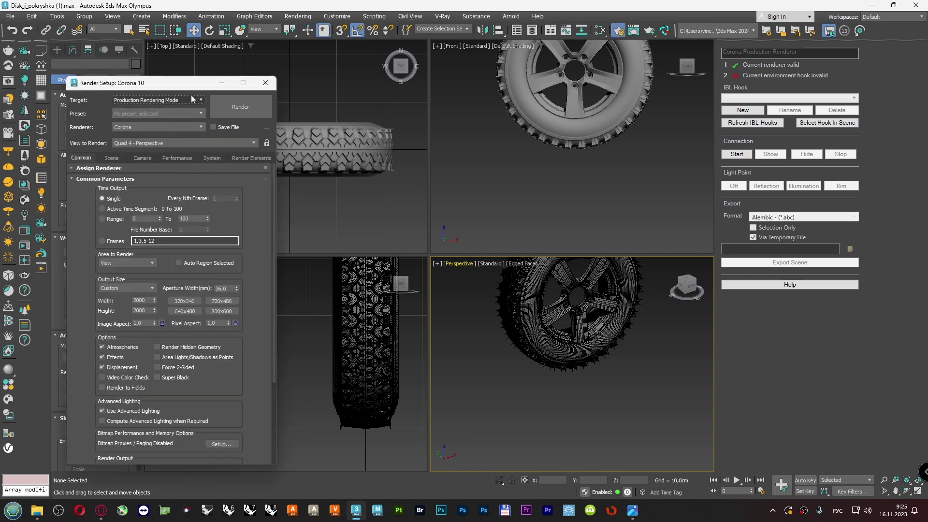
pyautogui.moveTo(192, 83); pyautogui.dragTo(561, 71)
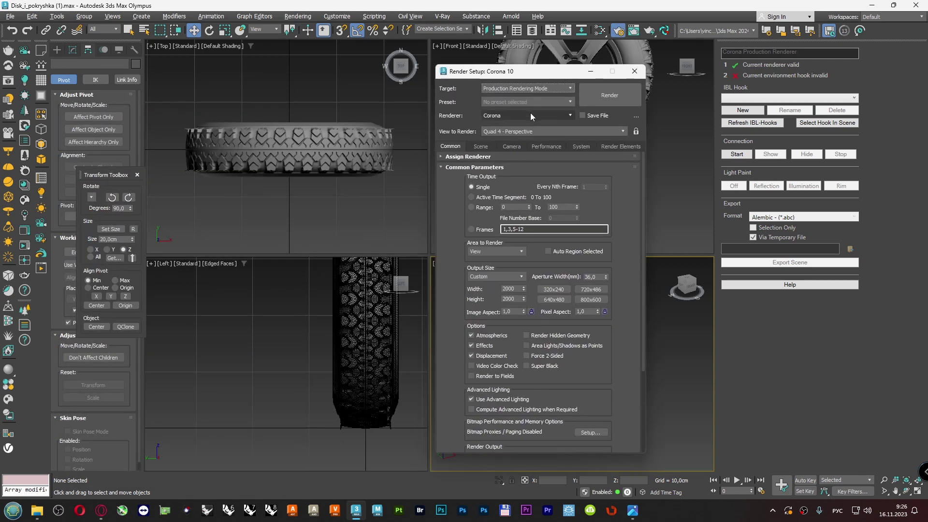
pyautogui.click(530, 115)
pyautogui.click(524, 169)
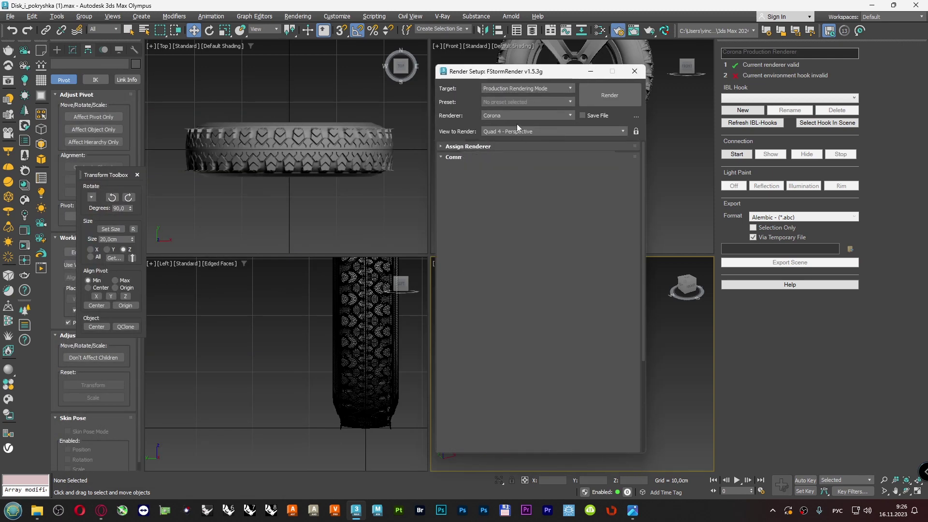
pyautogui.click(475, 157)
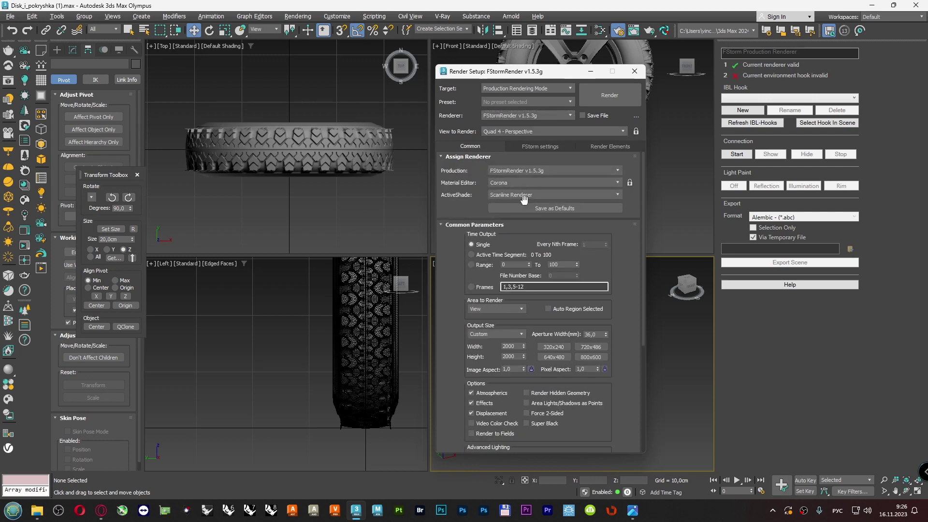
pyautogui.click(503, 184)
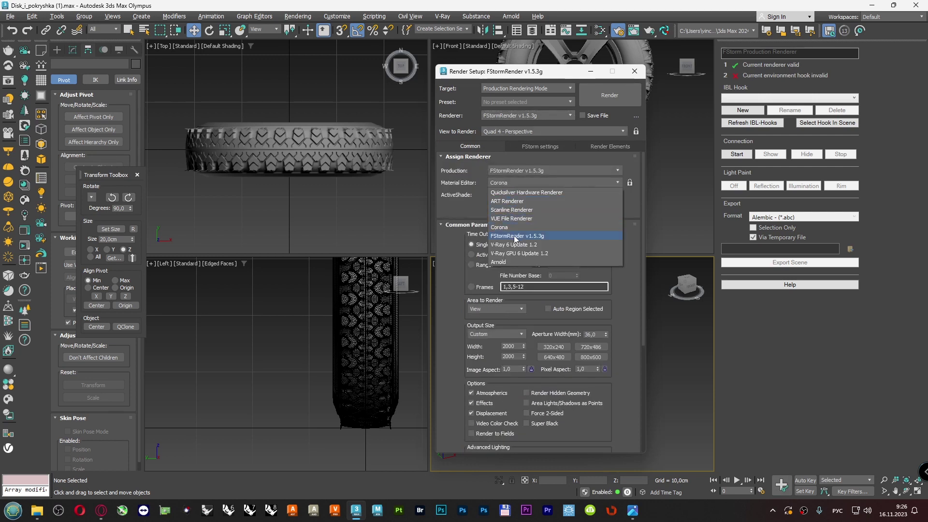
pyautogui.click(514, 234)
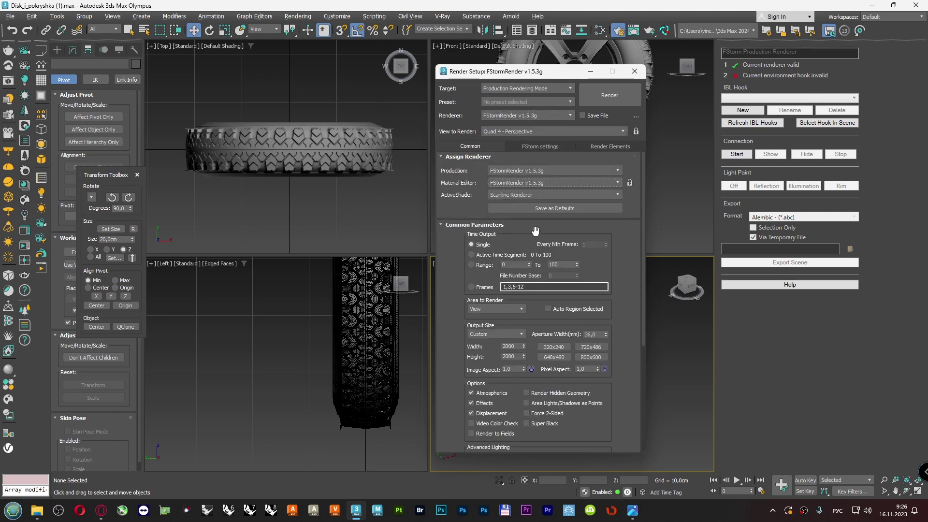
pyautogui.click(629, 183)
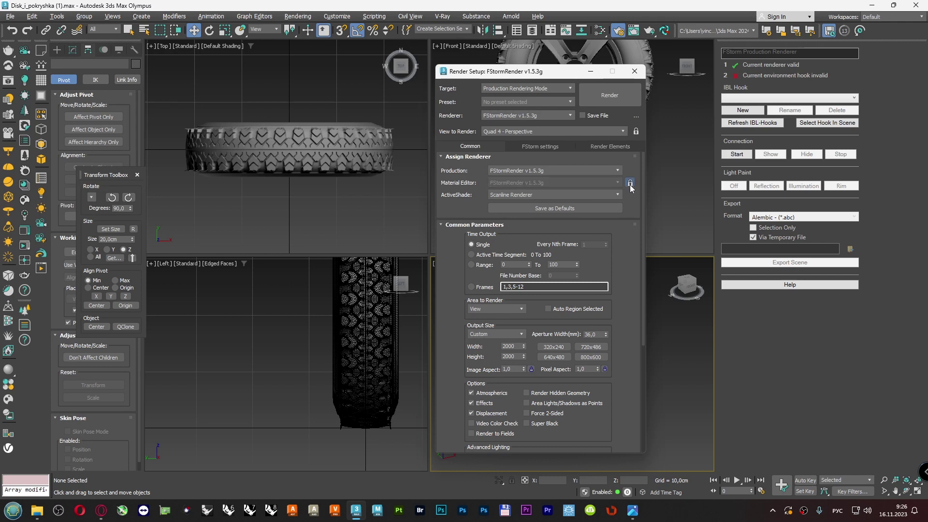
pyautogui.click(534, 144)
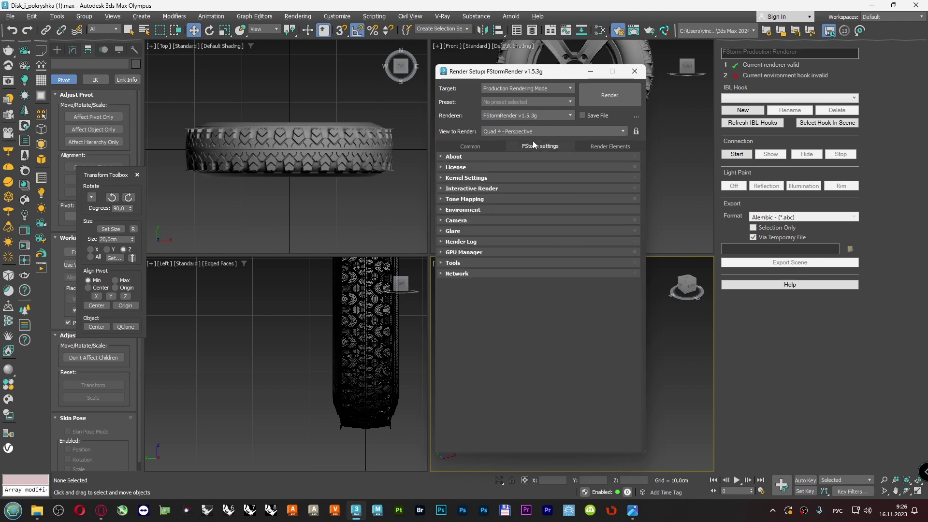
# - Set the output size to 1500 x 1875, checking it against the reference photo
pyautogui.click(137, 174)
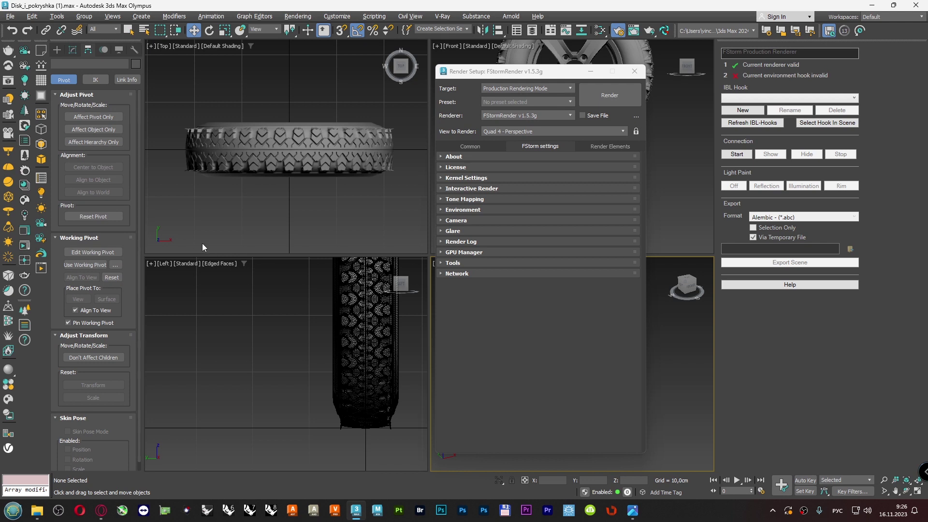
pyautogui.click(57, 51)
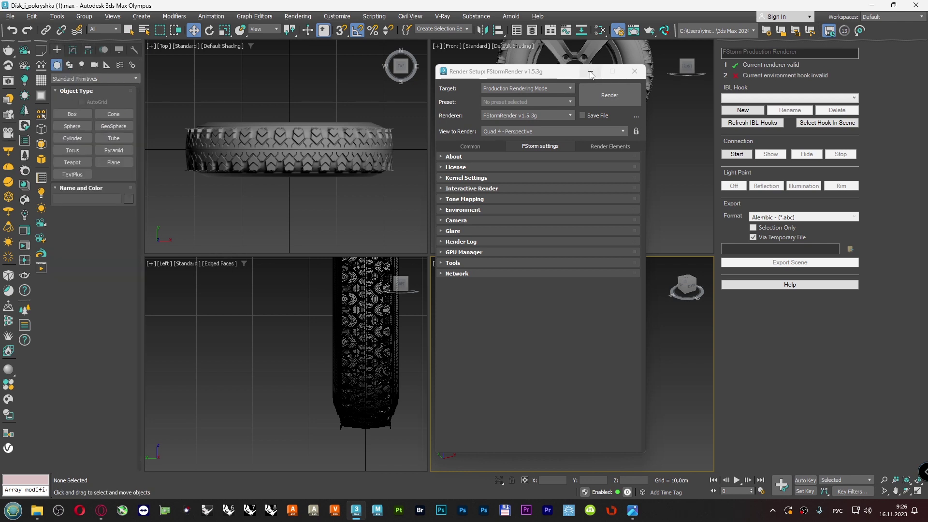
pyautogui.moveTo(564, 78); pyautogui.dragTo(295, 89)
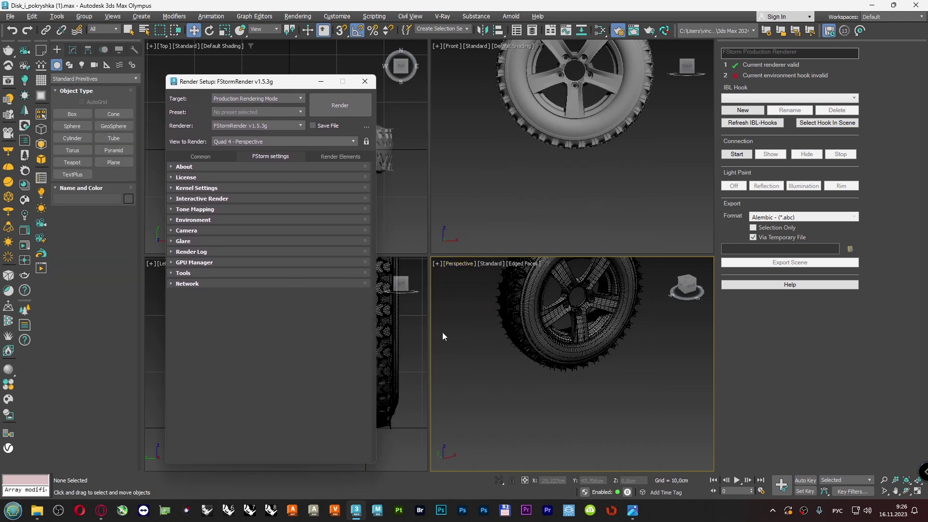
pyautogui.click(203, 157)
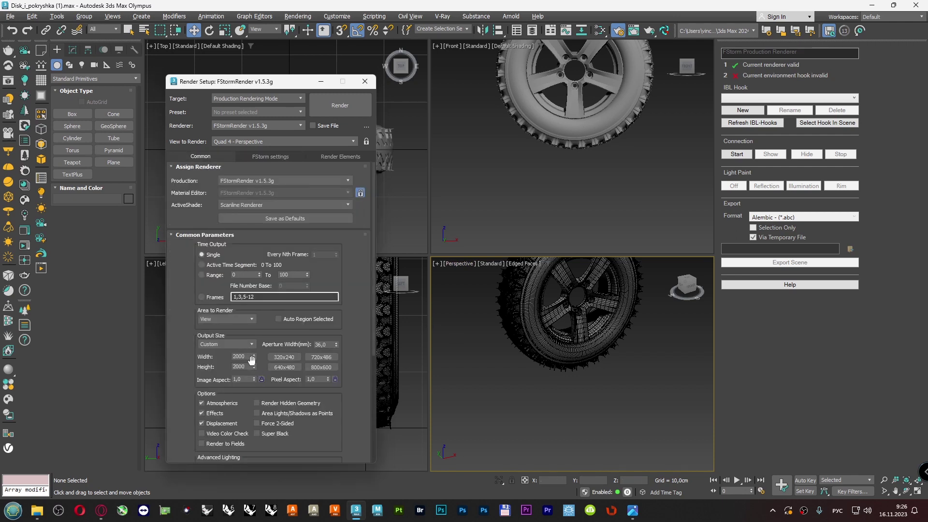
pyautogui.doubleClick(238, 356)
pyautogui.write('150')
pyautogui.press('Tab')
pyautogui.write('187')
pyautogui.click(633, 510)
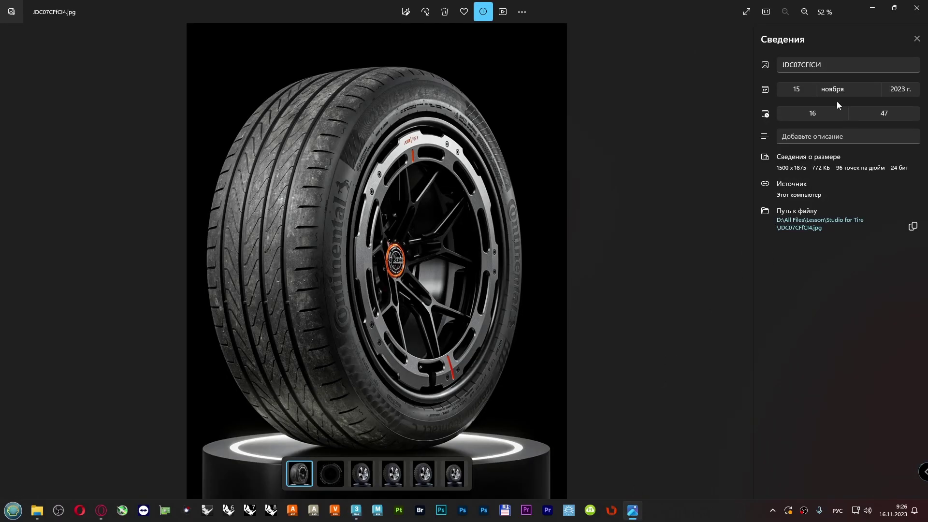
pyautogui.click(867, 13)
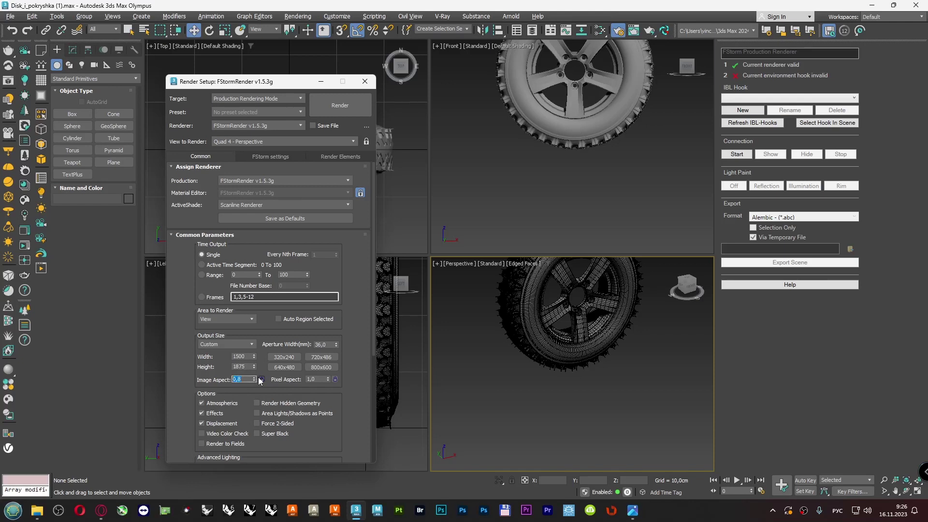
# - Lock the 0.8 image aspect, set output to 720 x 900, and show safe frames in Perspective
pyautogui.click(261, 379)
pyautogui.moveTo(246, 368); pyautogui.dragTo(233, 370)
pyautogui.write('900')
pyautogui.click(528, 385)
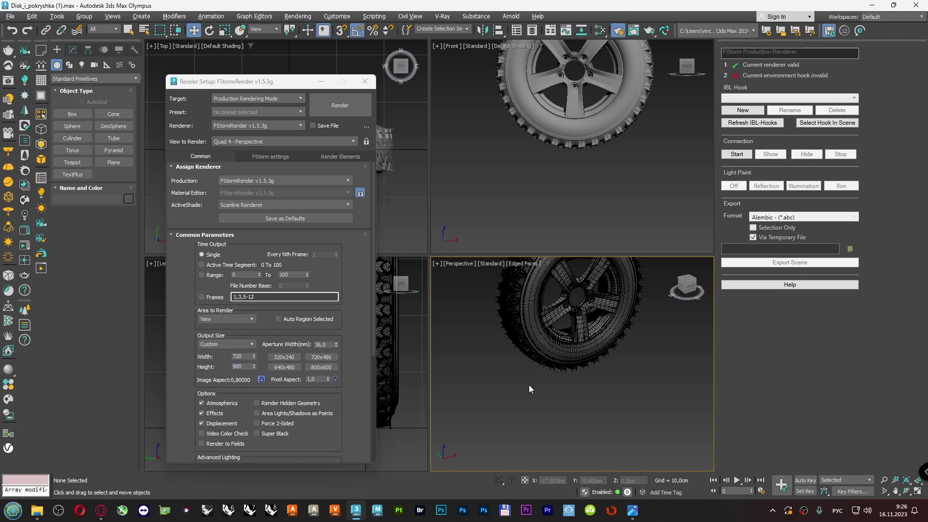
pyautogui.hotkey('shift', 'f')
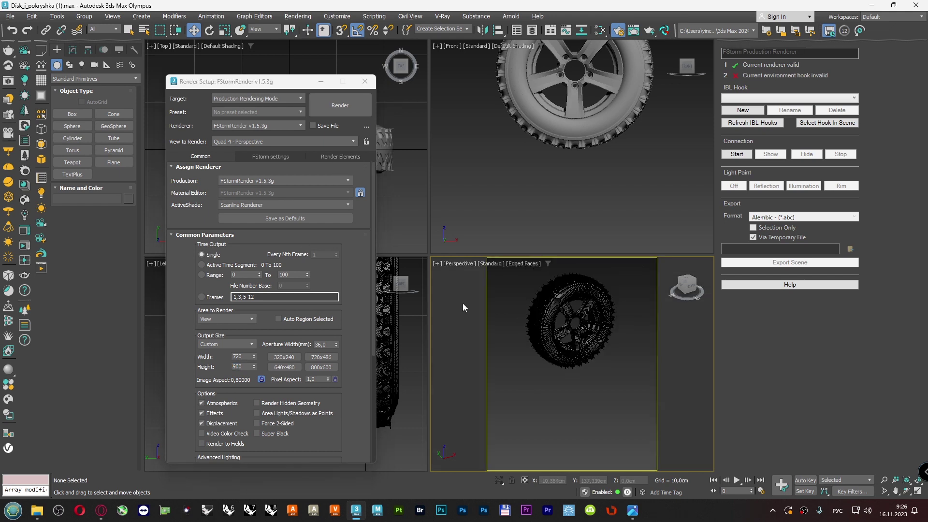
# - Set the Perspective viewport background to use an image file
pyautogui.click(436, 263)
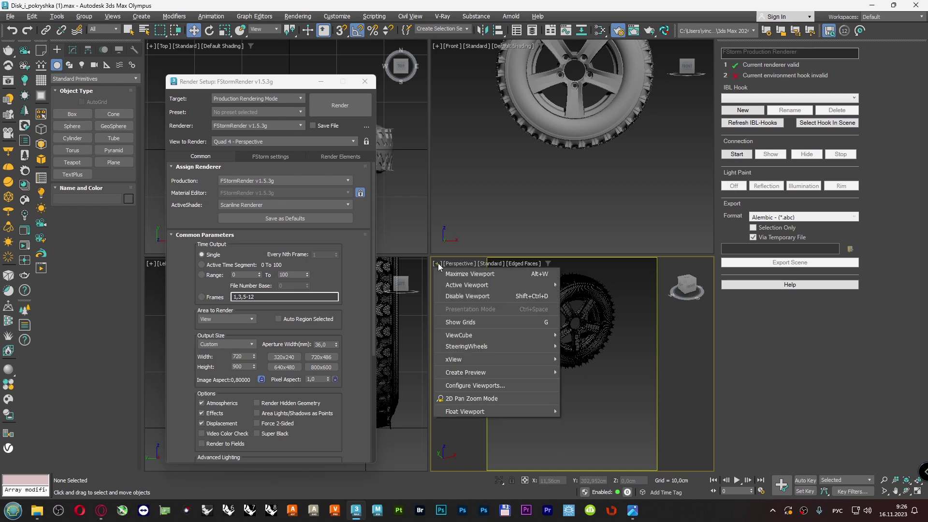
pyautogui.click(467, 386)
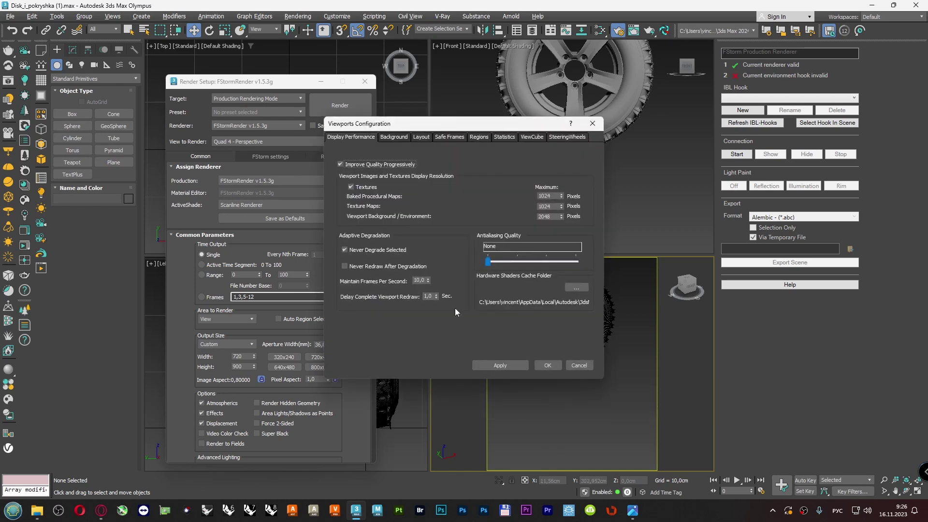
pyautogui.click(393, 137)
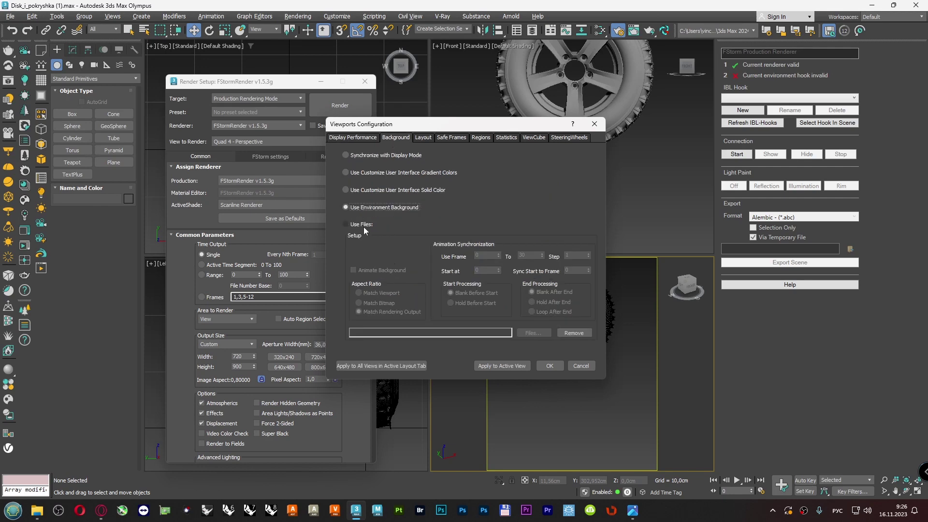
pyautogui.click(362, 225)
pyautogui.click(525, 333)
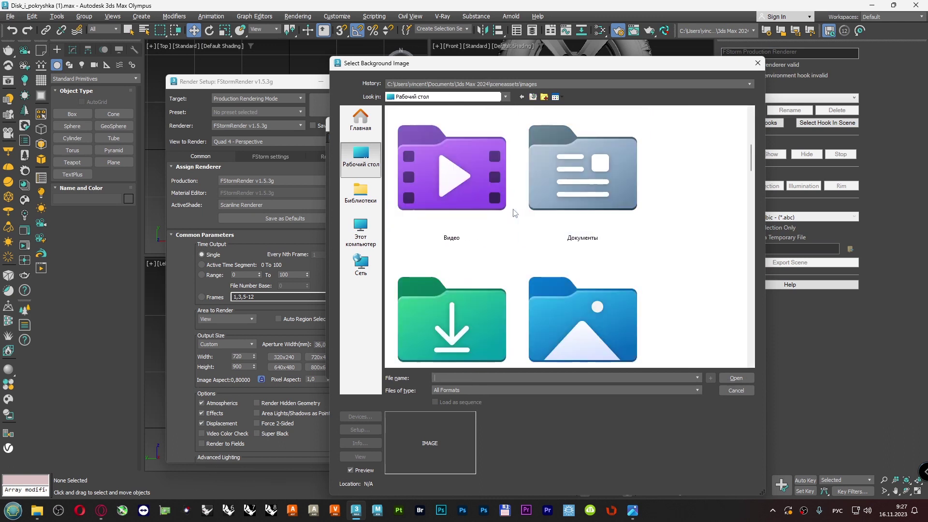
# - Load JDC07CFfCI4.jpg from All Files > Lesson > Studio for Tire as the background
pyautogui.scroll(-3, 514, 213)
pyautogui.scroll(-10, 515, 214)
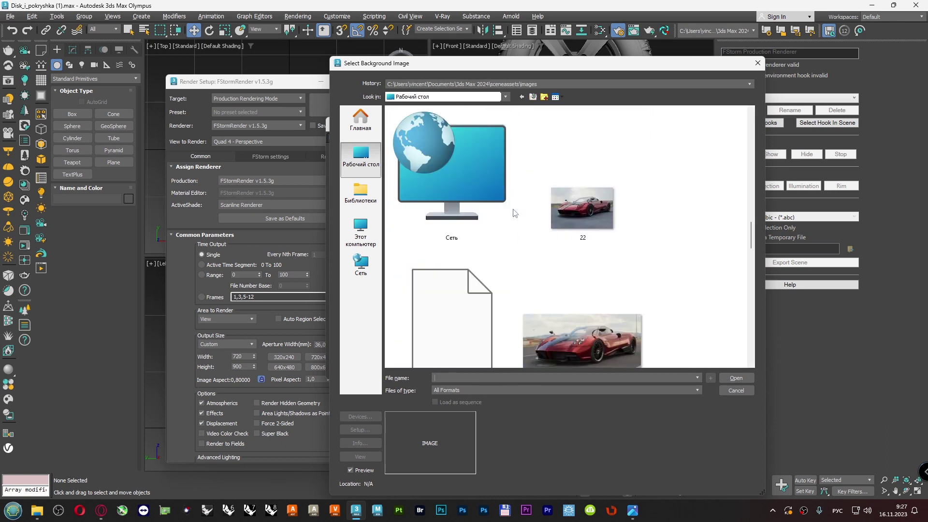
pyautogui.scroll(-3, 512, 209)
pyautogui.scroll(3, 515, 215)
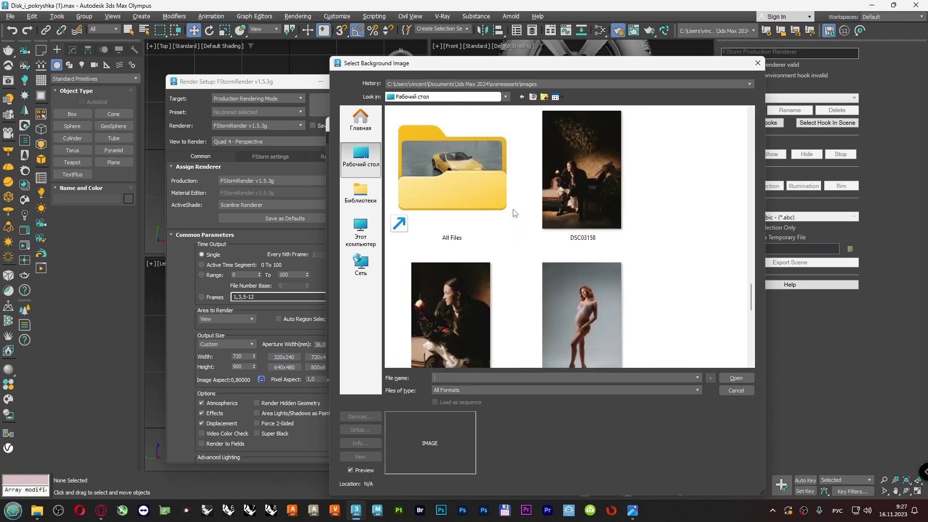
pyautogui.doubleClick(428, 309)
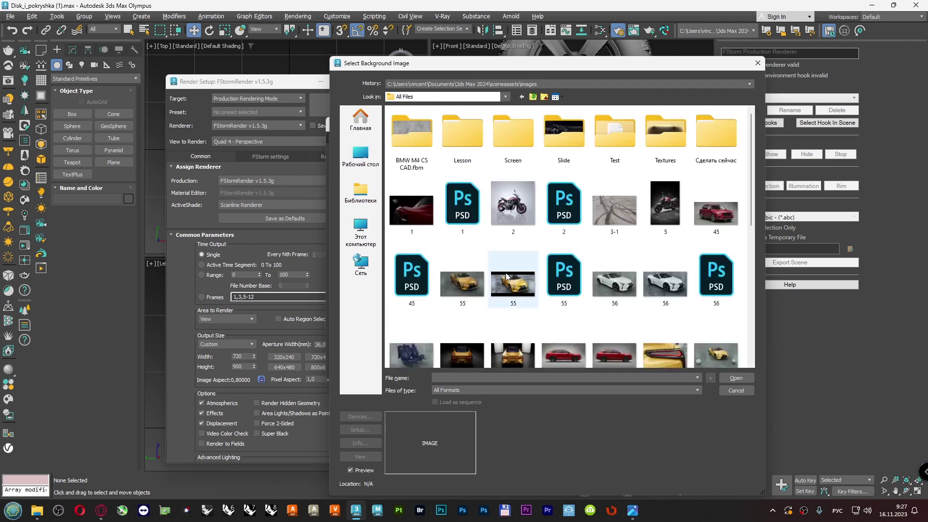
pyautogui.doubleClick(472, 131)
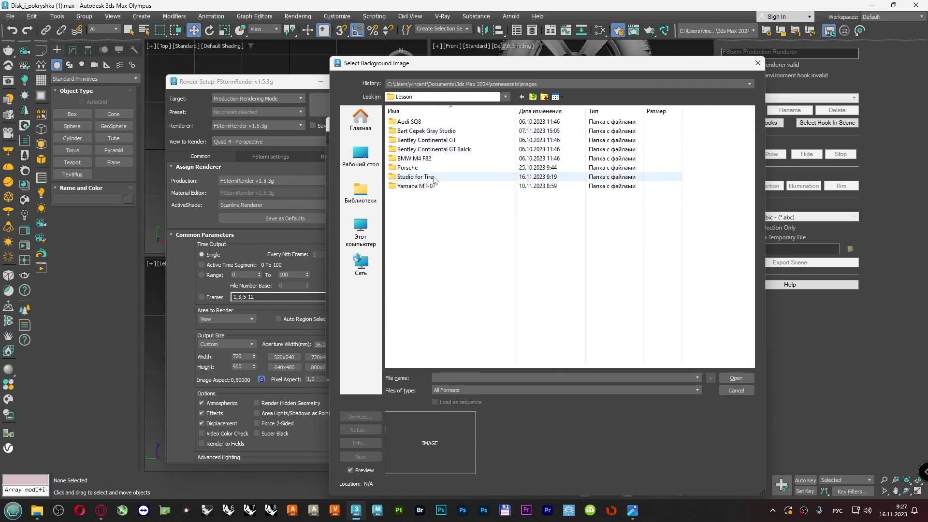
pyautogui.doubleClick(421, 178)
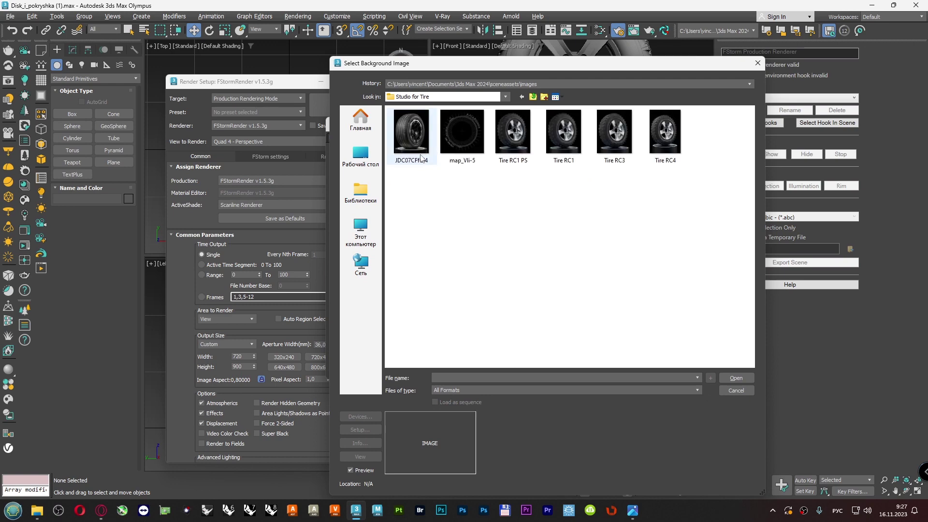
pyautogui.doubleClick(404, 134)
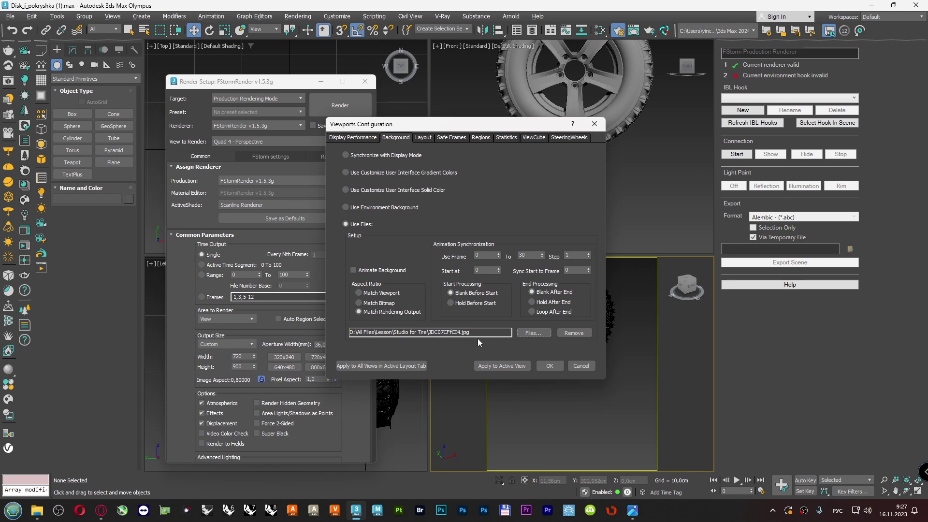
# - Apply the photo background to Perspective, use default shading, and line the wheel up over the photographed tire
pyautogui.click(512, 365)
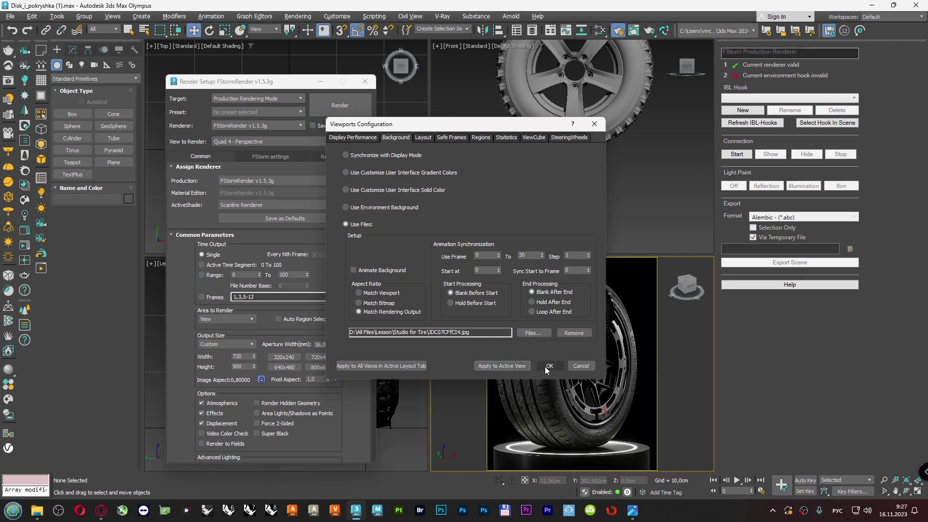
pyautogui.click(544, 367)
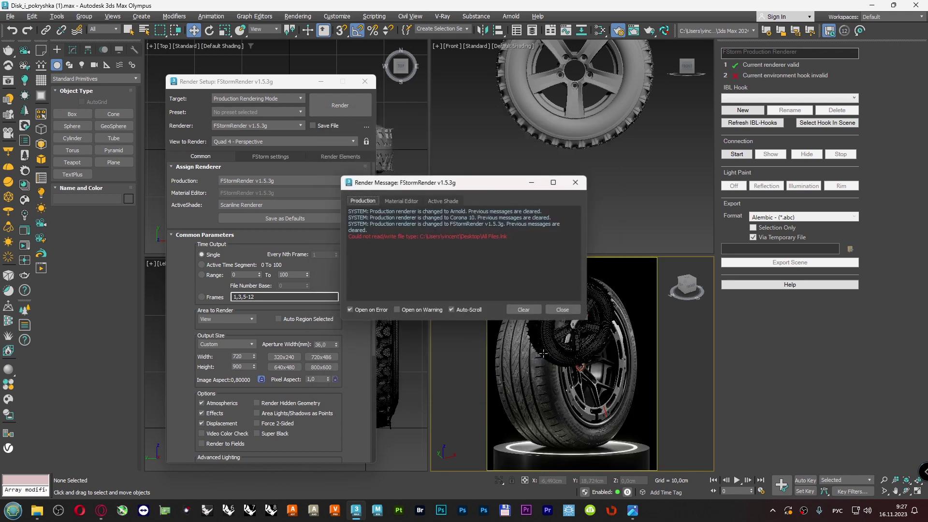
pyautogui.click(556, 310)
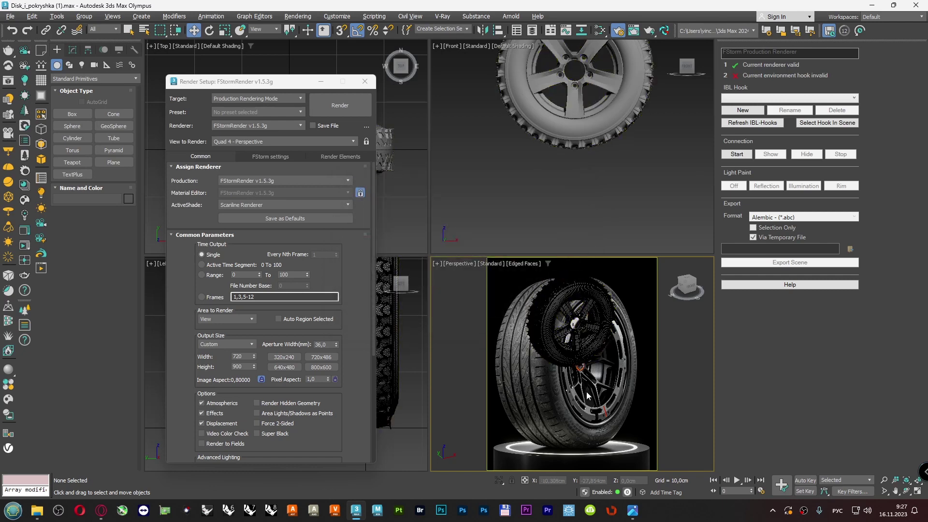
pyautogui.keyDown('alt'); pyautogui.moveTo(587, 396); pyautogui.dragTo(601, 379, button='middle'); pyautogui.keyUp('alt')
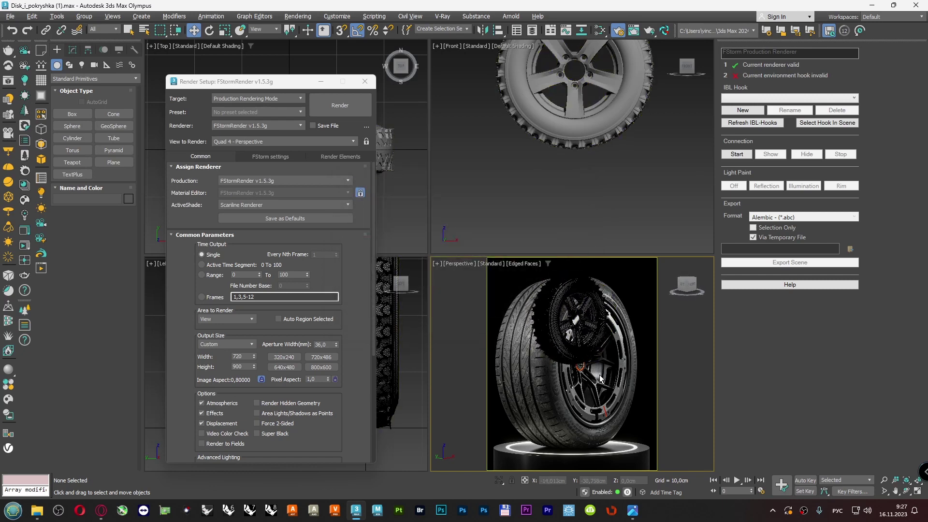
pyautogui.press('F4')
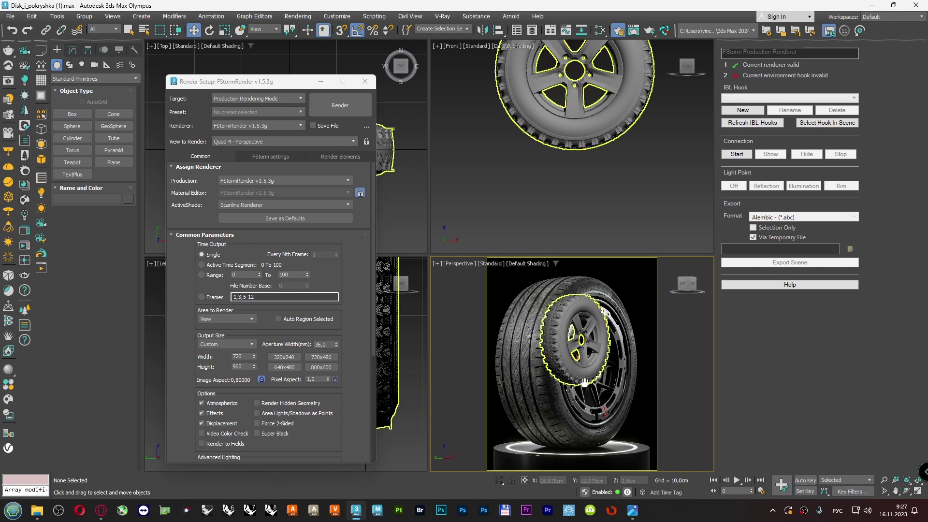
pyautogui.click(884, 480)
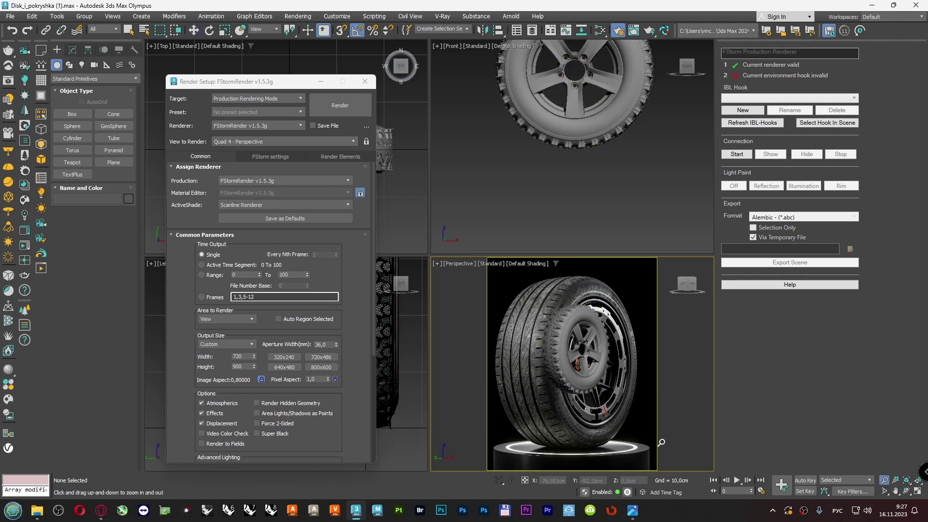
pyautogui.keyDown('alt'); pyautogui.moveTo(591, 408); pyautogui.dragTo(598, 448, button='middle'); pyautogui.keyUp('alt')
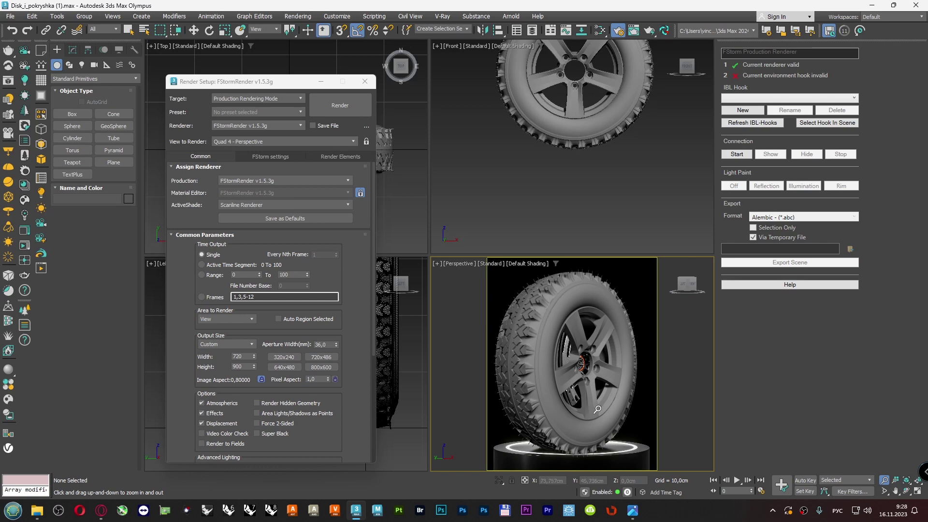
# - Return to Select Object and minimize the Render Setup window
pyautogui.click(906, 492)
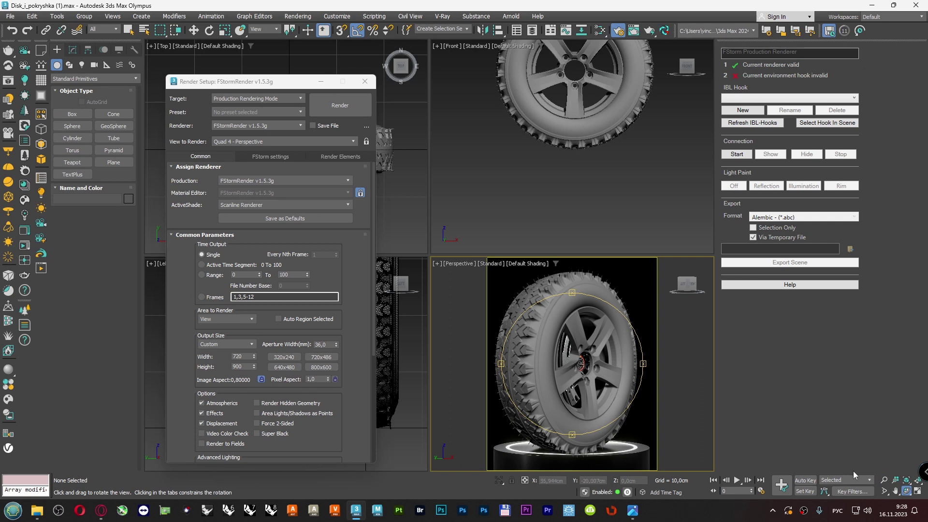
pyautogui.click(128, 30)
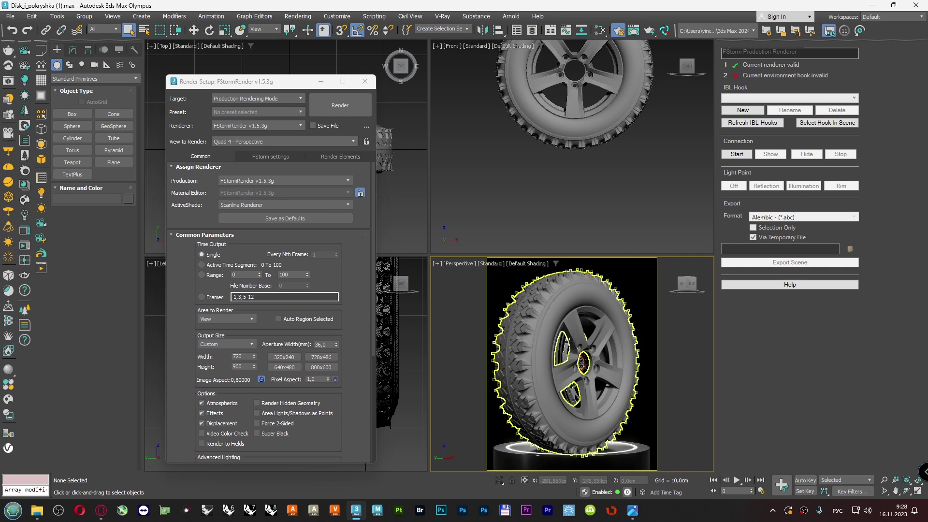
pyautogui.click(321, 81)
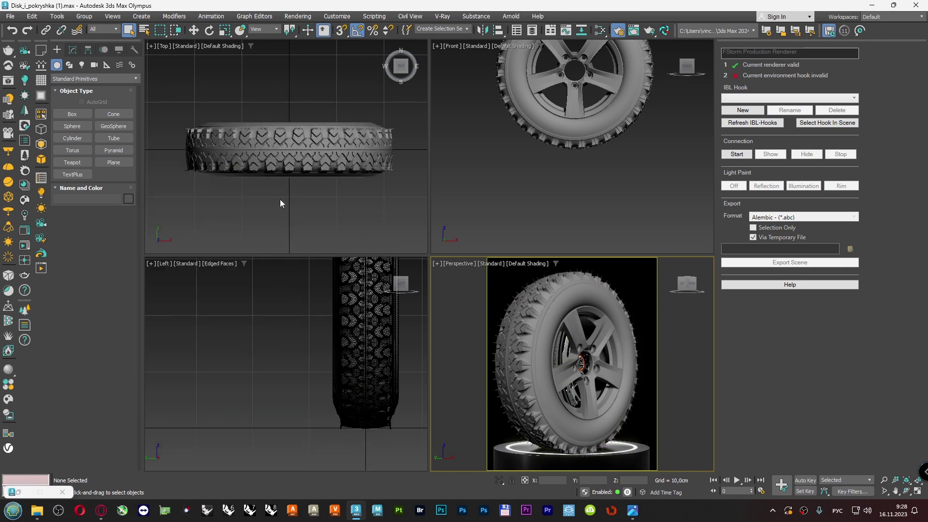
# - Draw a cylinder from the tire centre beneath the wheel
pyautogui.hotkey('ctrl', 'shift', 'z')
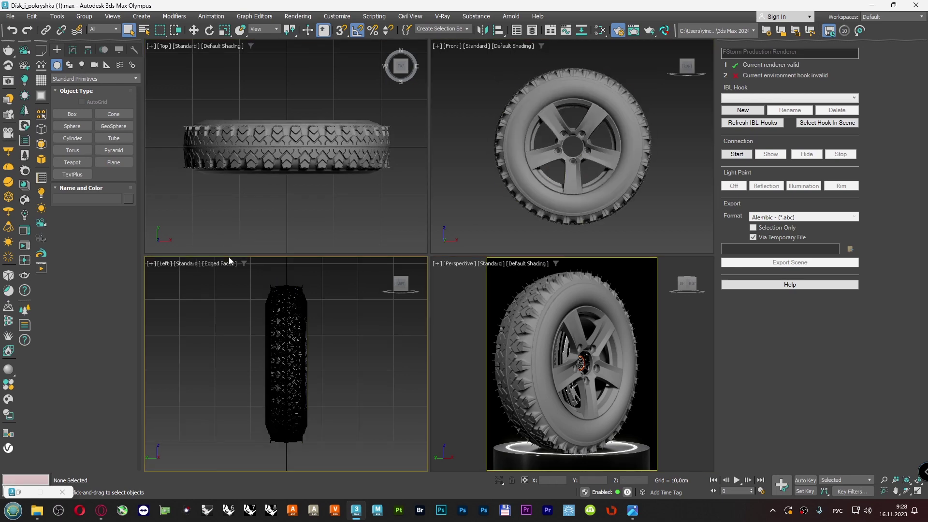
pyautogui.scroll(-4, 309, 128)
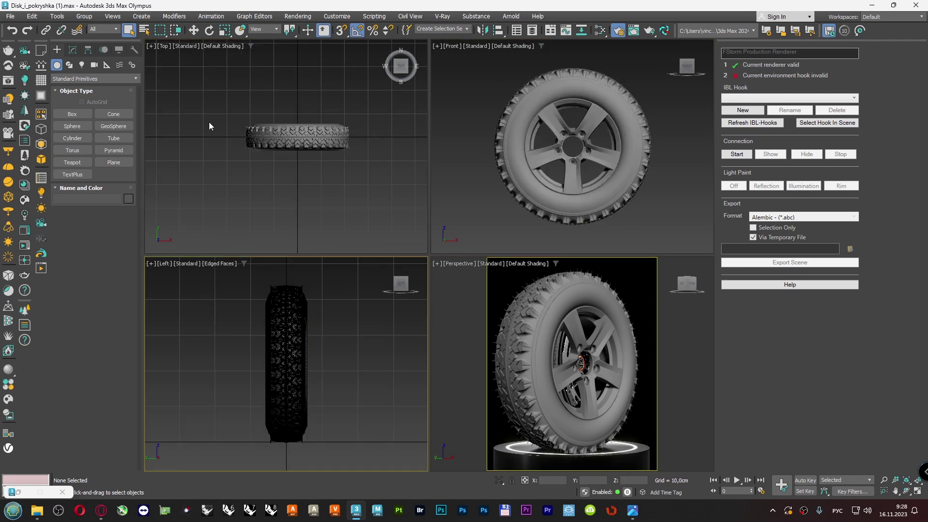
pyautogui.click(72, 138)
pyautogui.moveTo(297, 154); pyautogui.dragTo(263, 185)
pyautogui.click(242, 295)
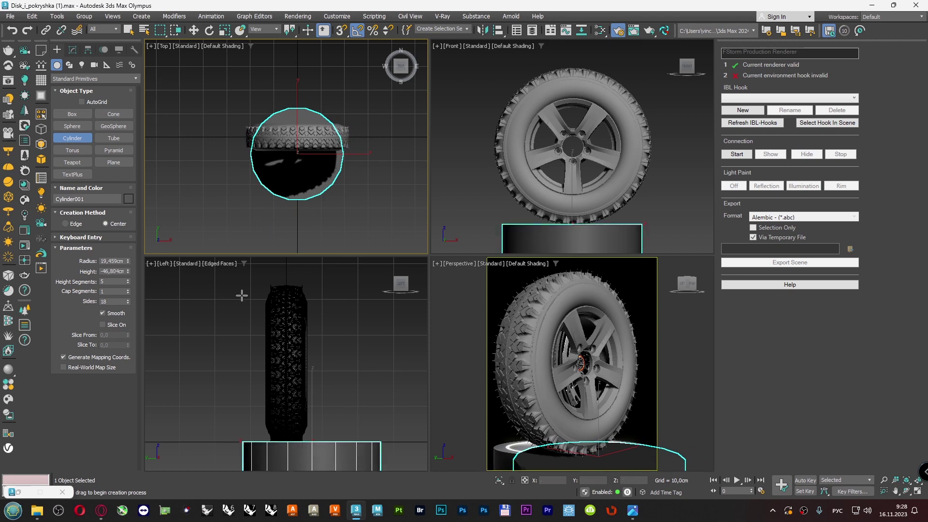
# - Set the cylinder radius to 18 cm and height to -20 cm
pyautogui.click(72, 50)
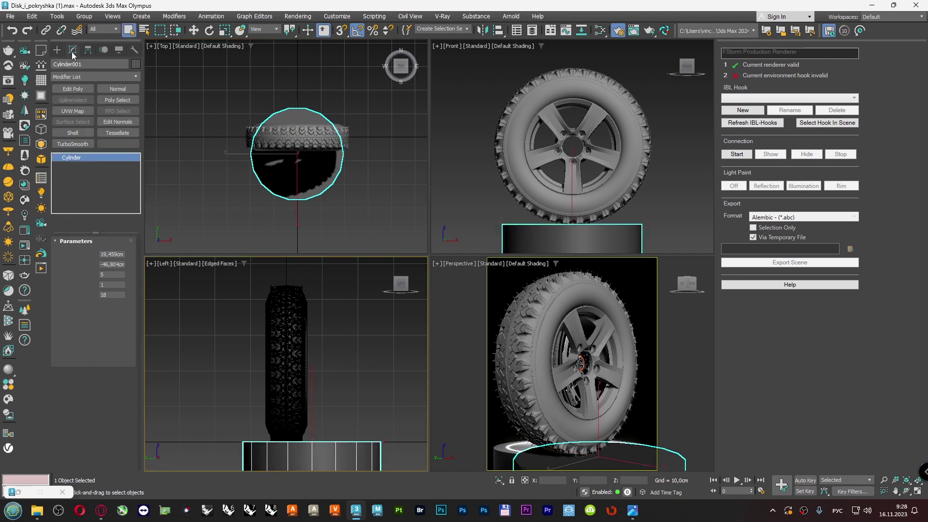
pyautogui.click(117, 255)
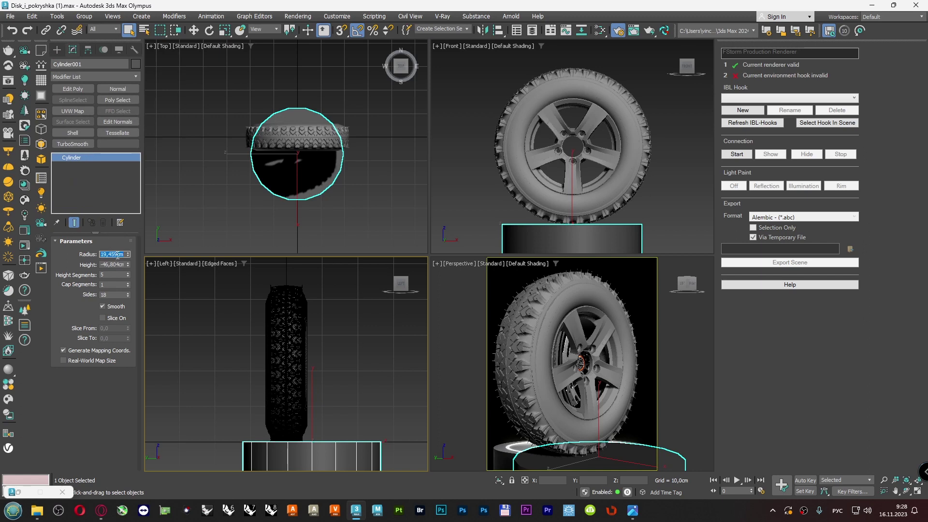
pyautogui.write('18')
pyautogui.press('Return')
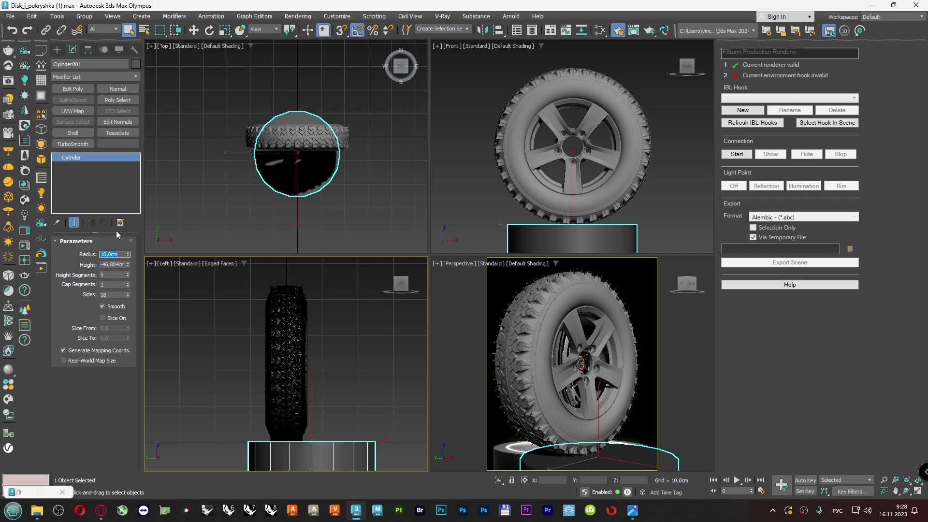
pyautogui.click(107, 264)
pyautogui.doubleClick(106, 265)
pyautogui.write('-20')
pyautogui.press('Return')
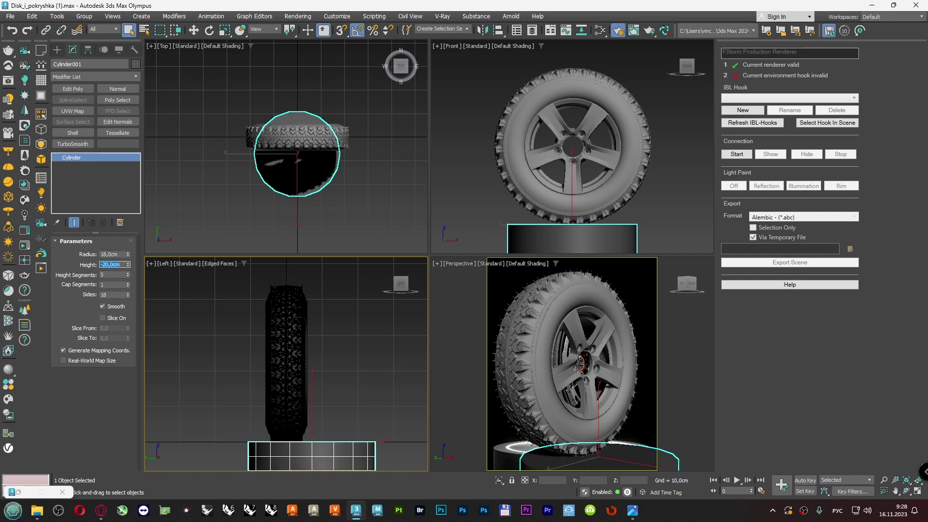
# - Give the pedestal 1 height segment and 64 sides
pyautogui.doubleClick(107, 274)
pyautogui.write('1')
pyautogui.press('Return')
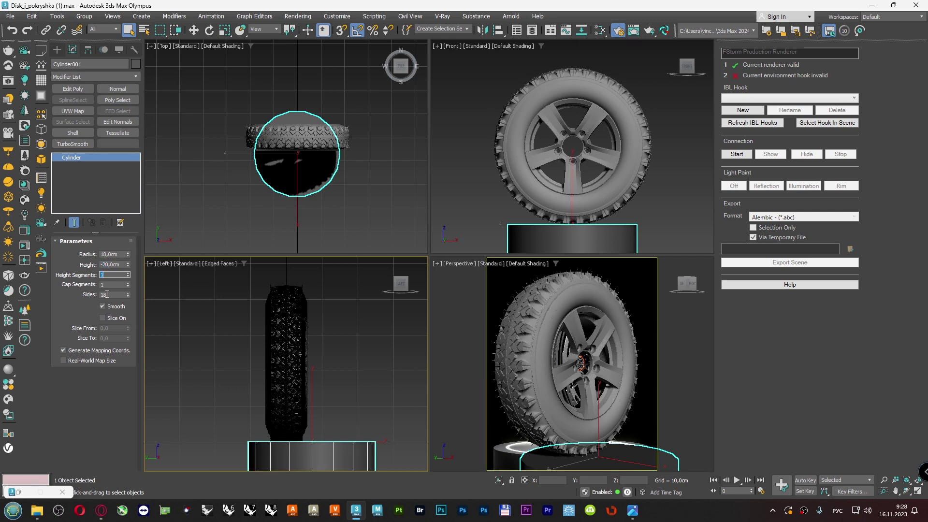
pyautogui.press('Tab')
pyautogui.press('Tab')
pyautogui.write('64')
pyautogui.press('Return')
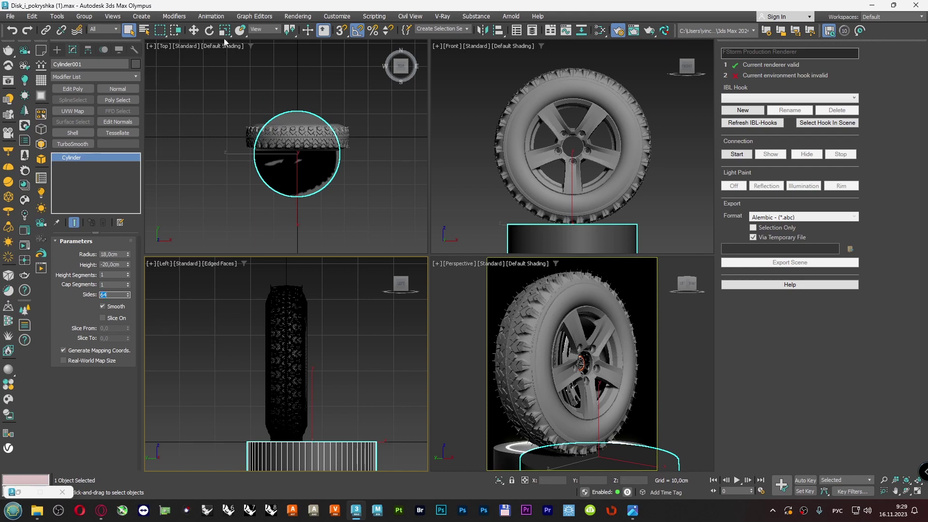
# - Zero the pedestal's X and Y position so it's centred at the origin
pyautogui.click(193, 30)
pyautogui.rightClick(569, 483)
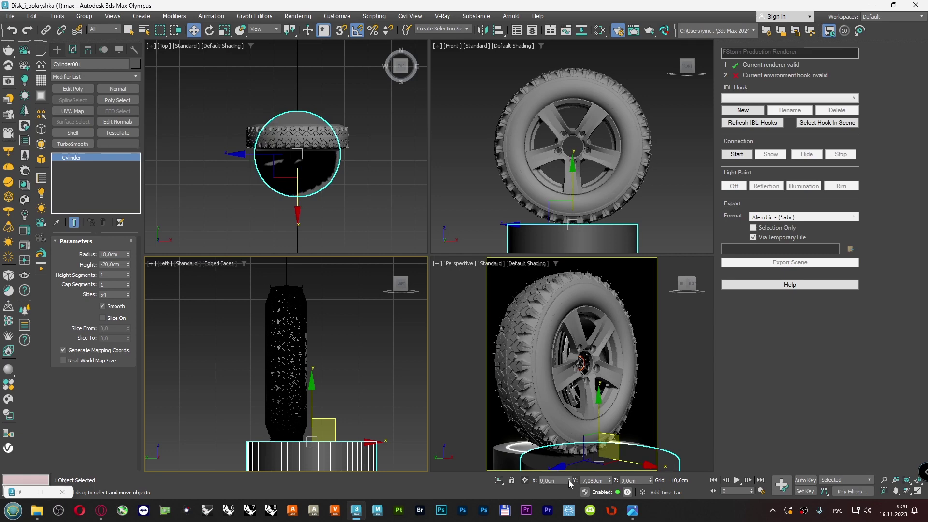
pyautogui.rightClick(609, 482)
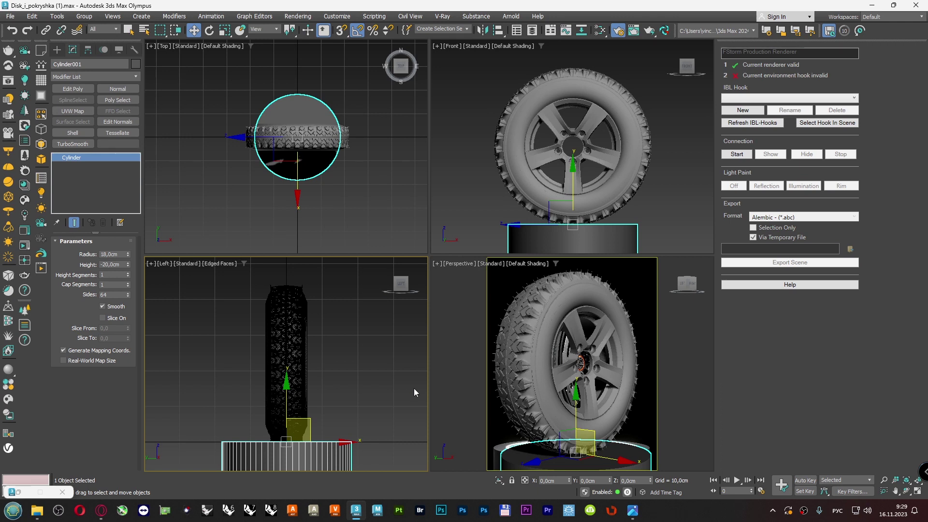
pyautogui.click(456, 329)
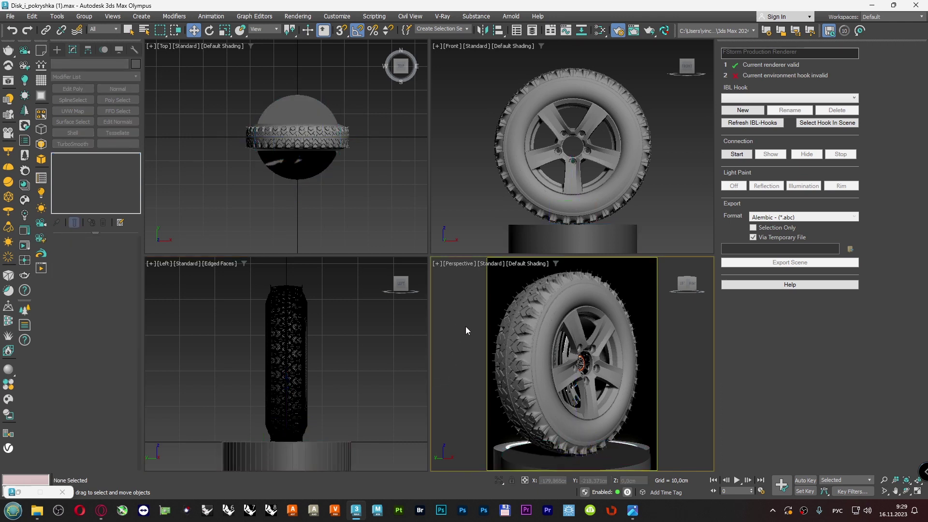
# - Add an FStorm camera from the perspective view using lens (mm), dollied closer to the wheel
pyautogui.click(40, 245)
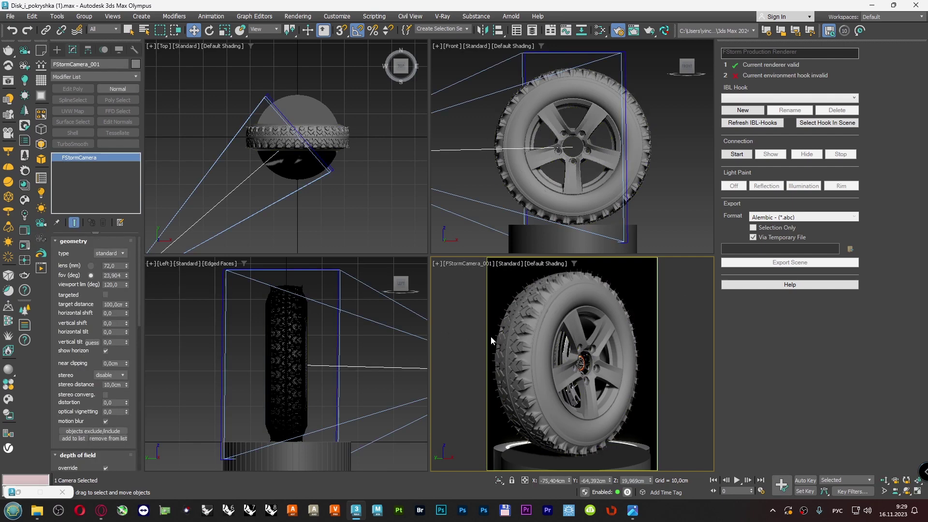
pyautogui.click(90, 266)
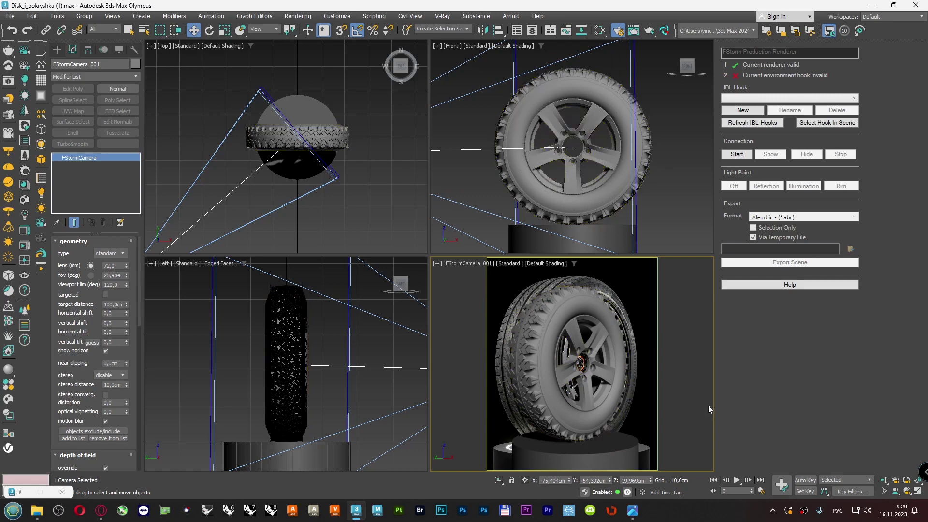
pyautogui.click(884, 480)
pyautogui.moveTo(581, 364); pyautogui.dragTo(583, 361)
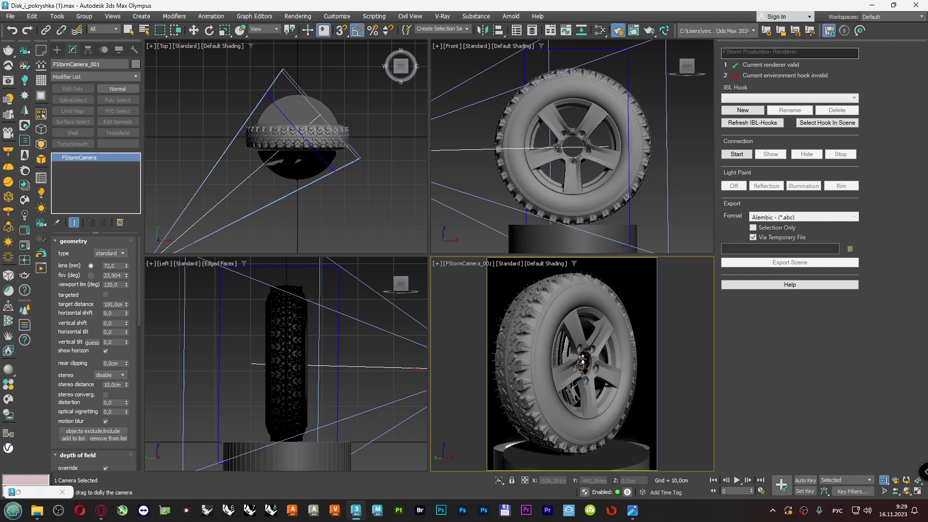
pyautogui.moveTo(582, 361); pyautogui.dragTo(585, 358, button='middle')
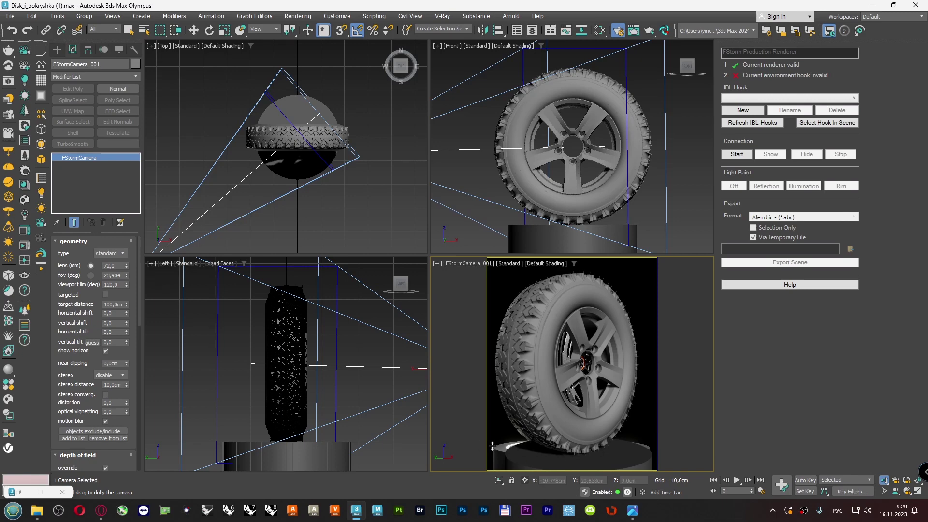
# - Shorten the lens to 69.12 mm and make the camera targeted
pyautogui.moveTo(127, 266)
pyautogui.mouseDown()
pyautogui.moveTo(122, 258)
pyautogui.moveTo(130, 267)
pyautogui.mouseUp()
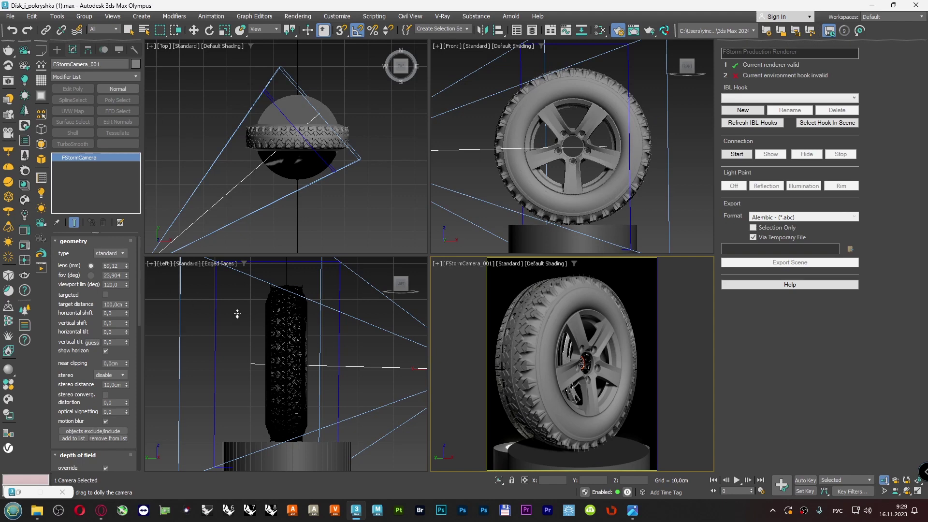
pyautogui.scroll(-5, 246, 349)
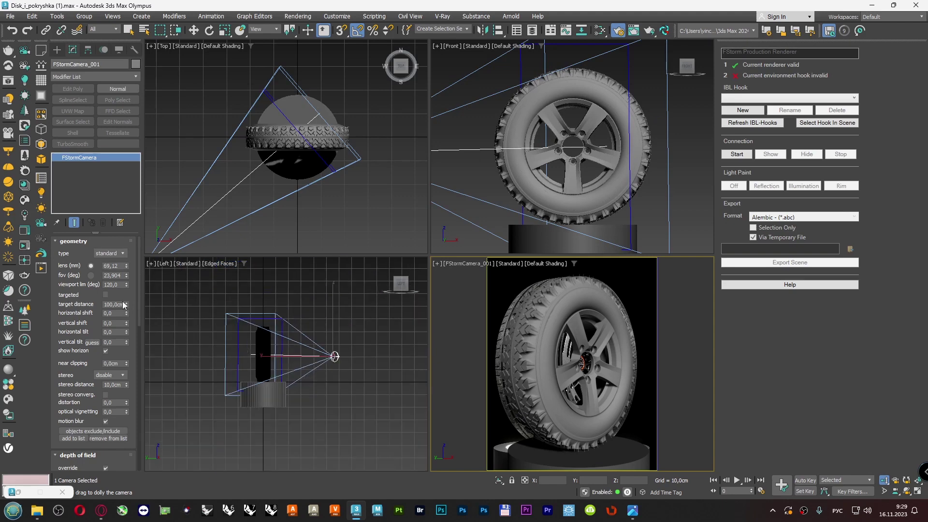
pyautogui.click(106, 294)
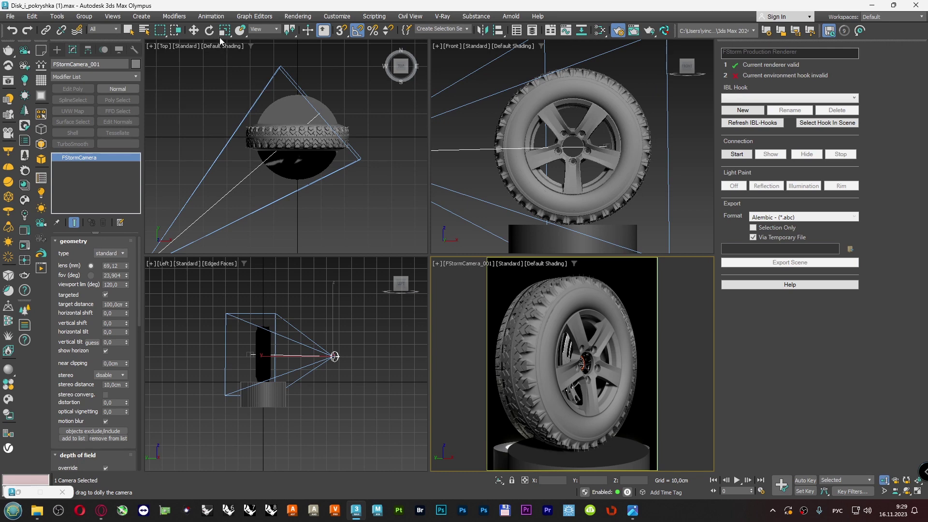
# - Adjust the camera's height in the Left view until it frames the wheel from a lower angle
pyautogui.click(193, 30)
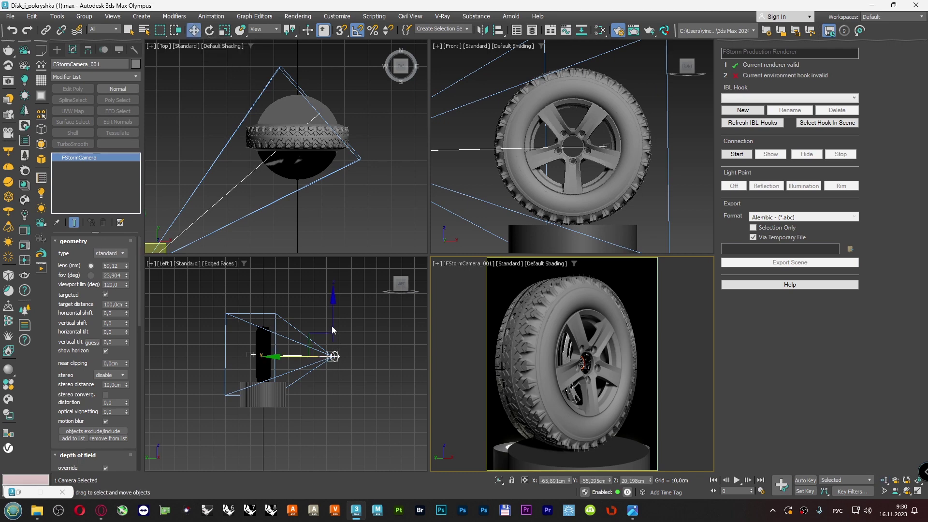
pyautogui.moveTo(329, 315); pyautogui.dragTo(333, 324, button='middle')
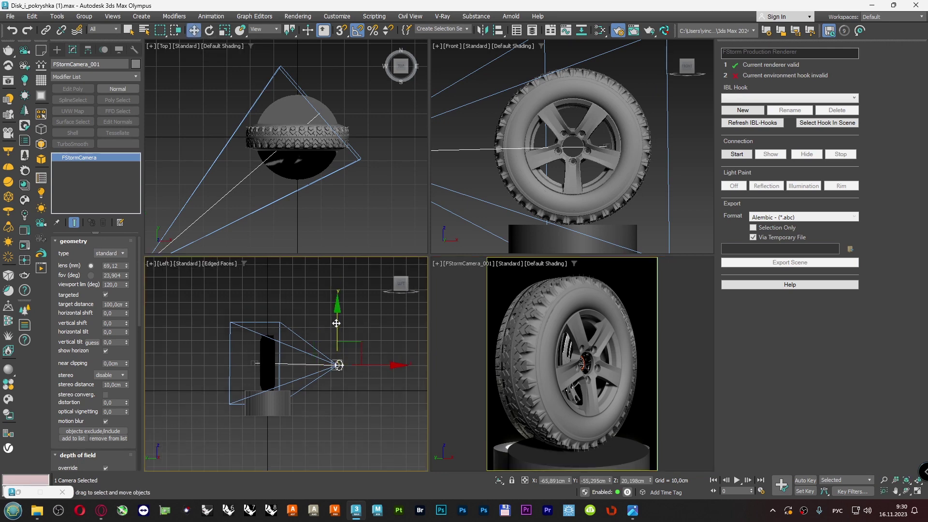
pyautogui.moveTo(336, 323); pyautogui.dragTo(337, 321)
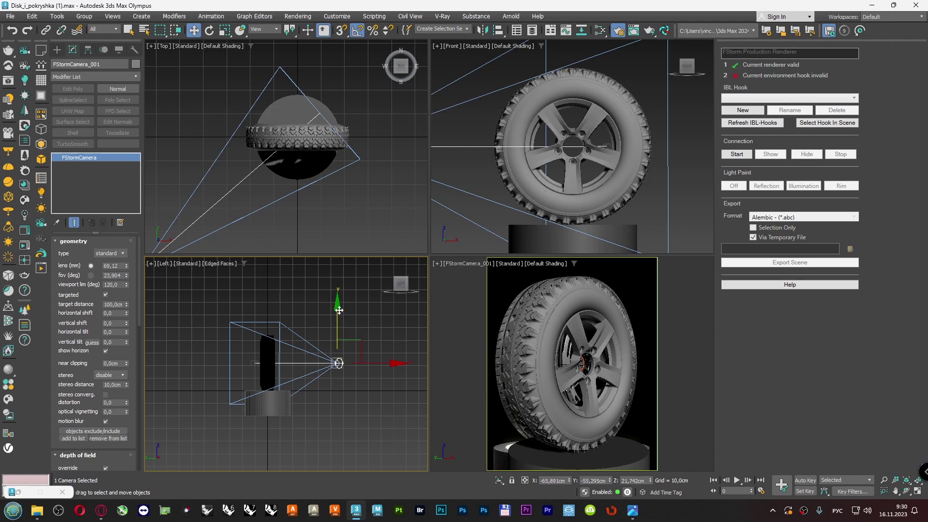
pyautogui.moveTo(338, 309); pyautogui.dragTo(338, 283)
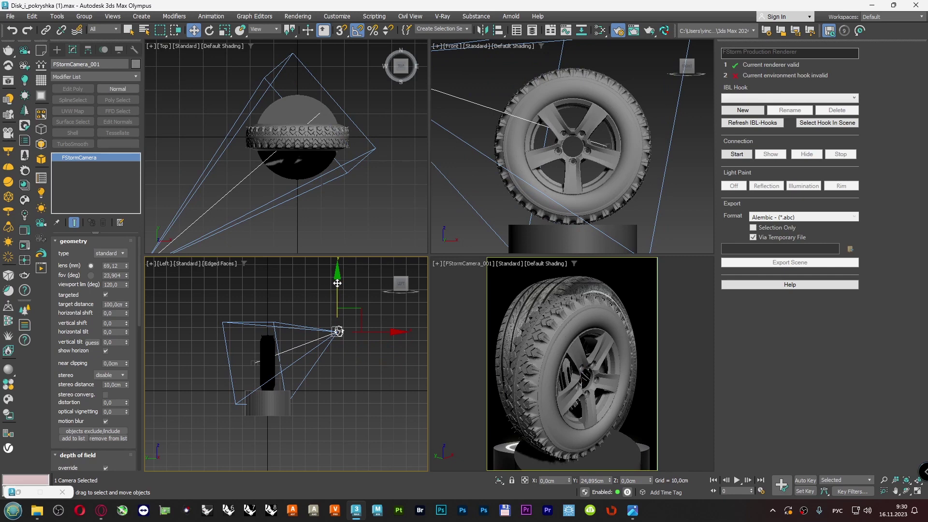
pyautogui.moveTo(338, 284); pyautogui.dragTo(339, 315)
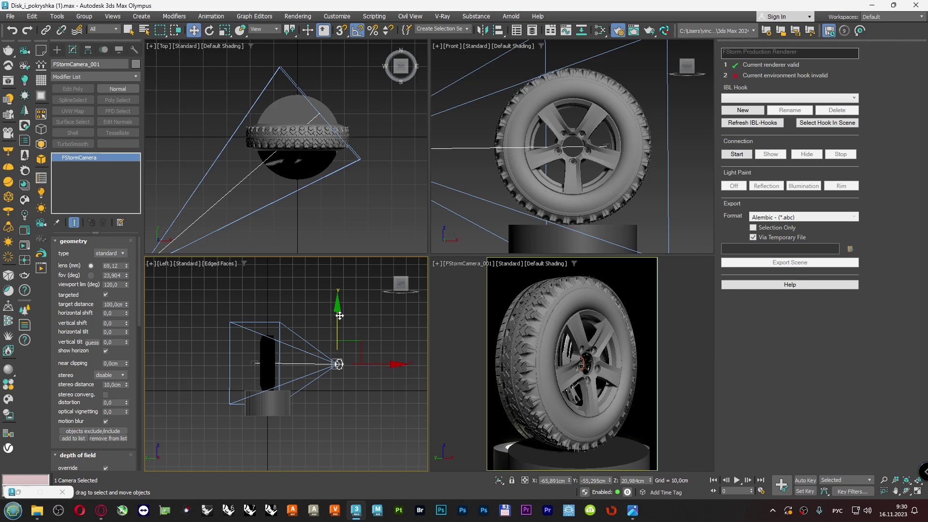
pyautogui.moveTo(340, 315); pyautogui.dragTo(338, 284)
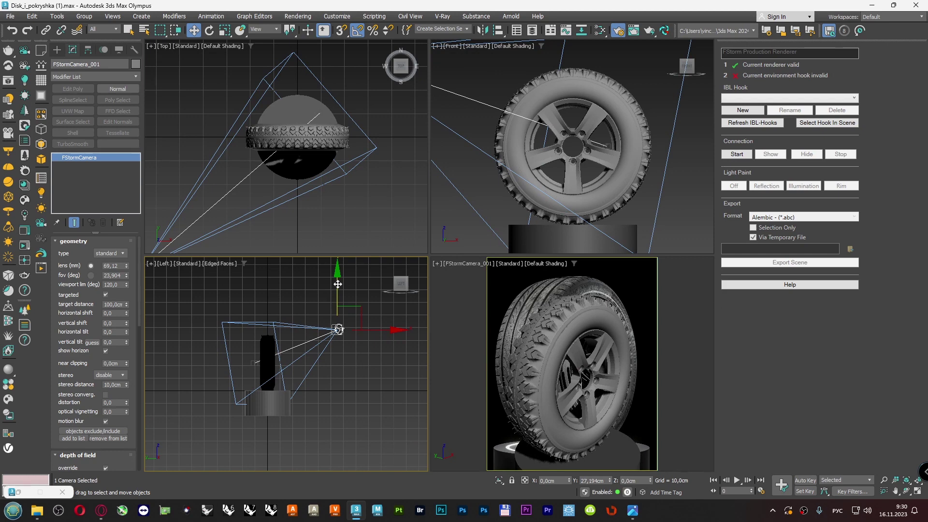
pyautogui.moveTo(337, 284); pyautogui.dragTo(341, 318)
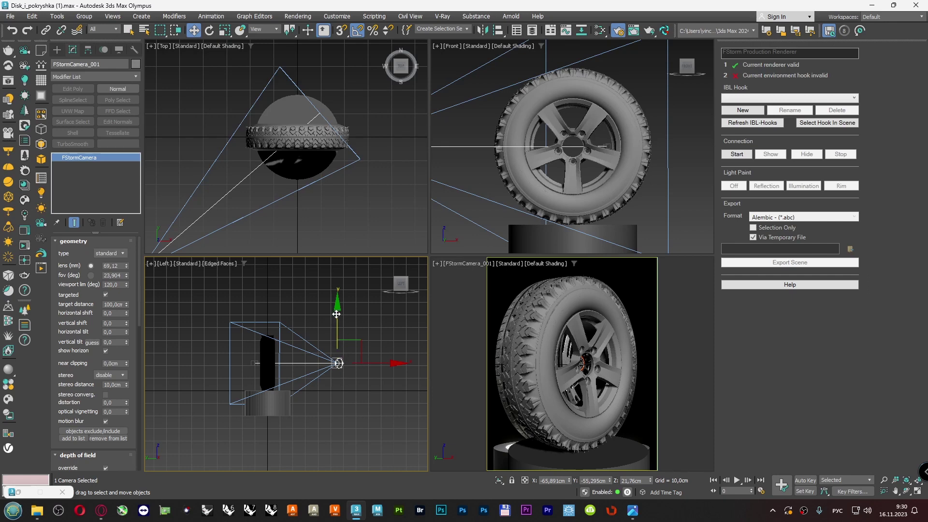
pyautogui.moveTo(336, 315); pyautogui.dragTo(339, 336)
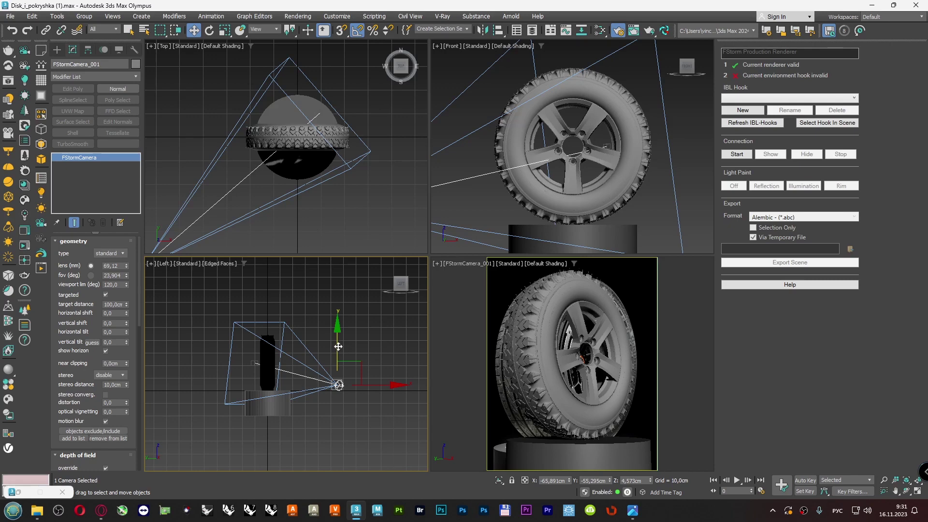
pyautogui.moveTo(337, 346); pyautogui.dragTo(334, 335)
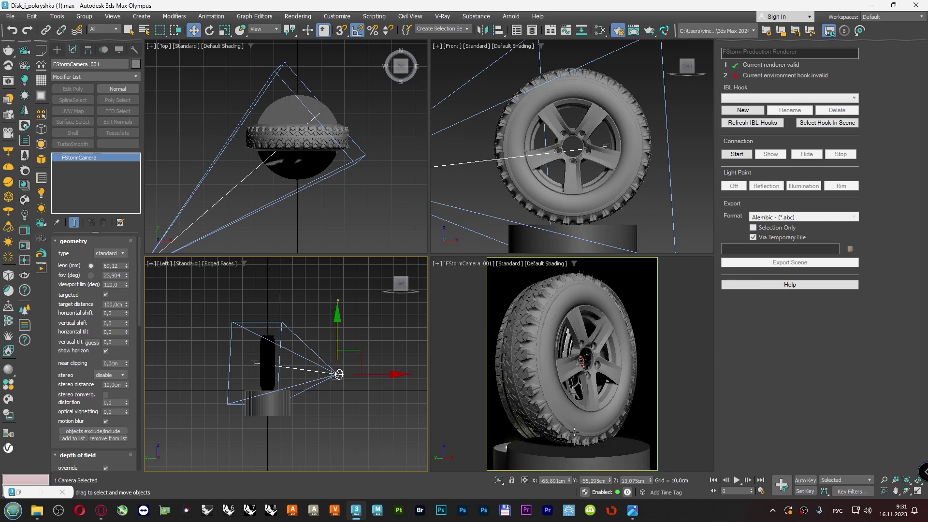
pyautogui.moveTo(629, 428); pyautogui.dragTo(623, 427, button='middle')
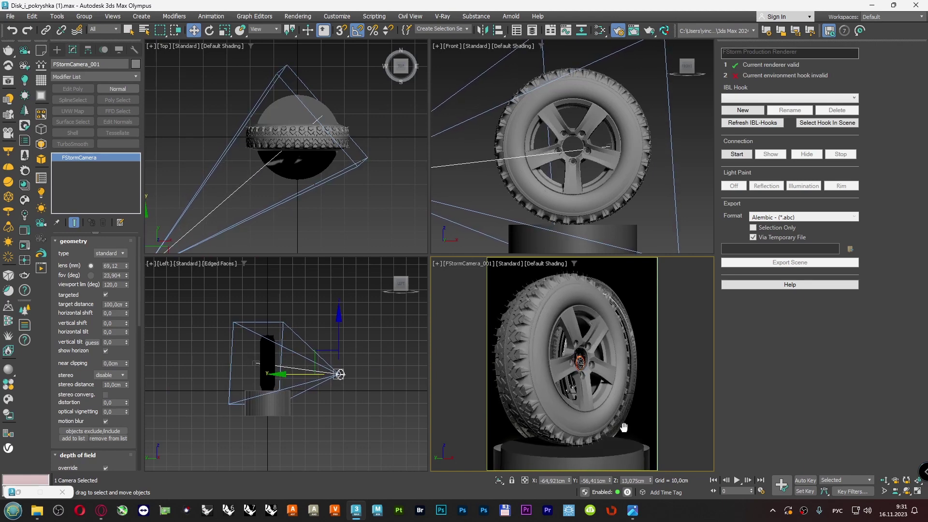
pyautogui.click(513, 449)
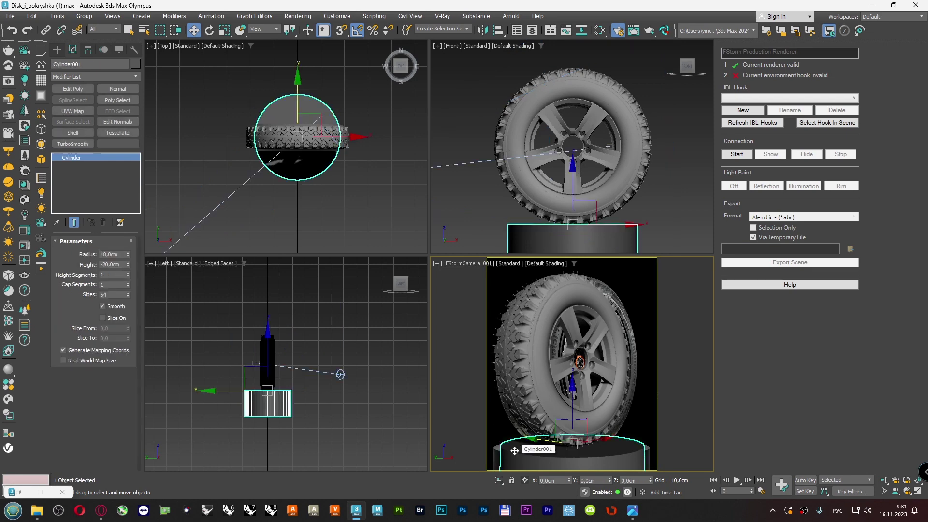
pyautogui.doubleClick(112, 254)
pyautogui.write('19')
pyautogui.press('Return')
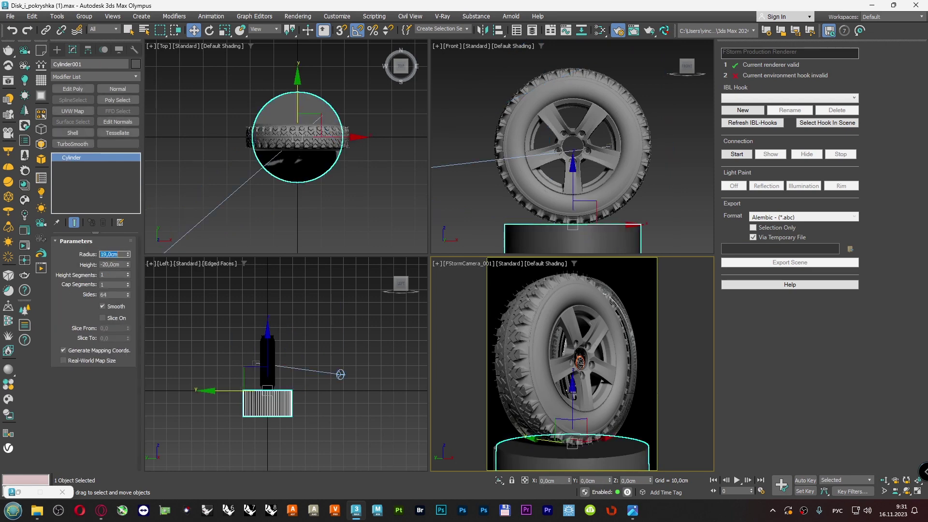
pyautogui.write('20')
pyautogui.press('Return')
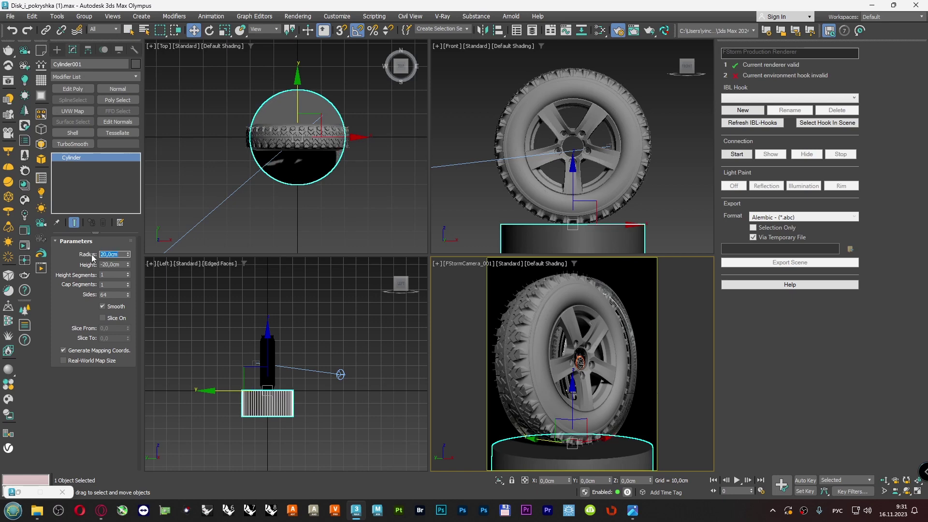
pyautogui.write('18')
pyautogui.press('Return')
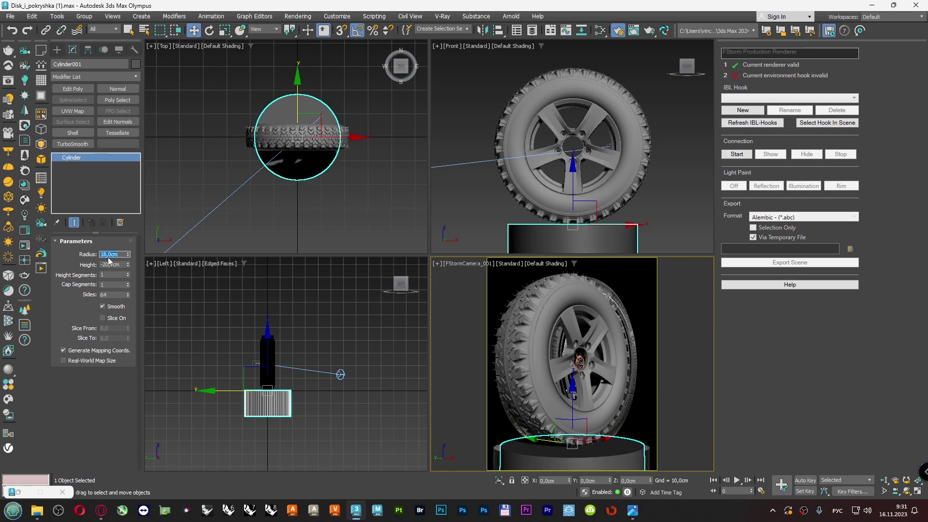
pyautogui.click(636, 297)
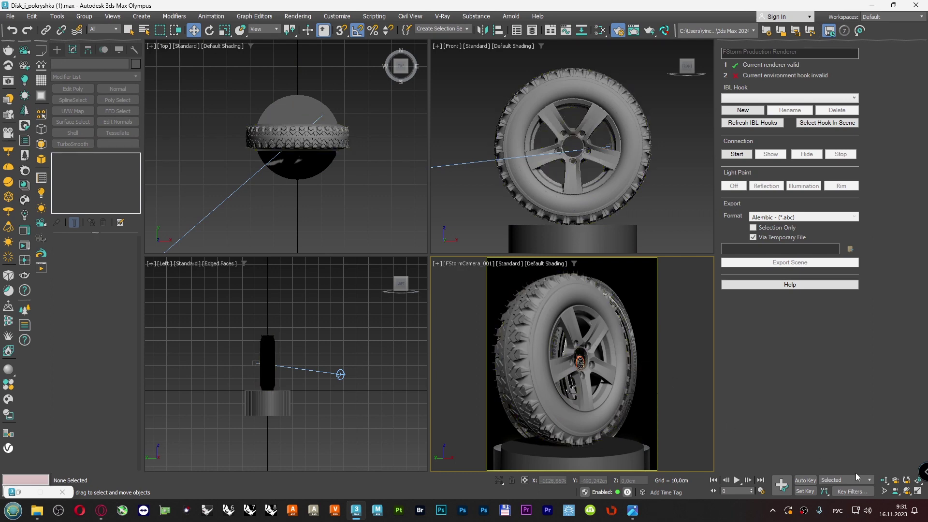
# - Orbit the camera around the wheel and select the camera's target
pyautogui.click(905, 491)
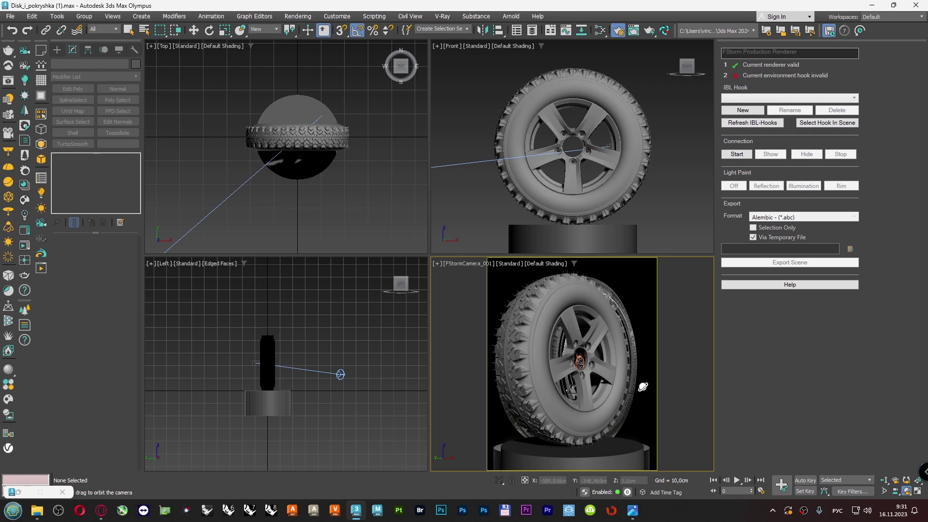
pyautogui.moveTo(643, 386); pyautogui.dragTo(653, 389)
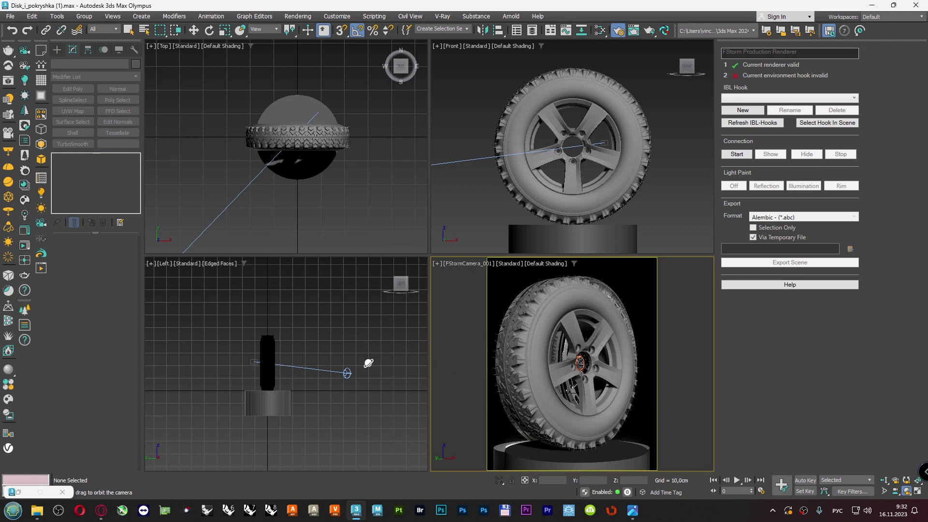
pyautogui.click(128, 30)
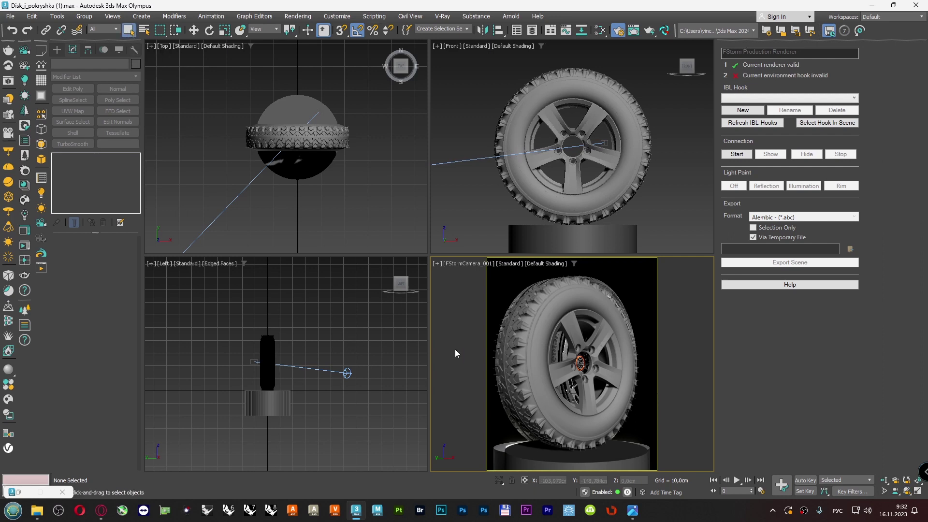
pyautogui.click(347, 373)
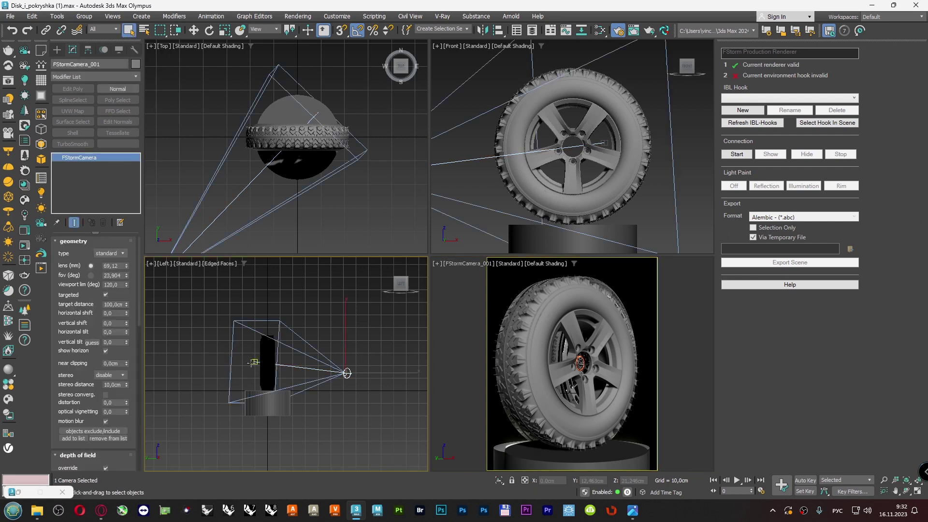
pyautogui.click(252, 362)
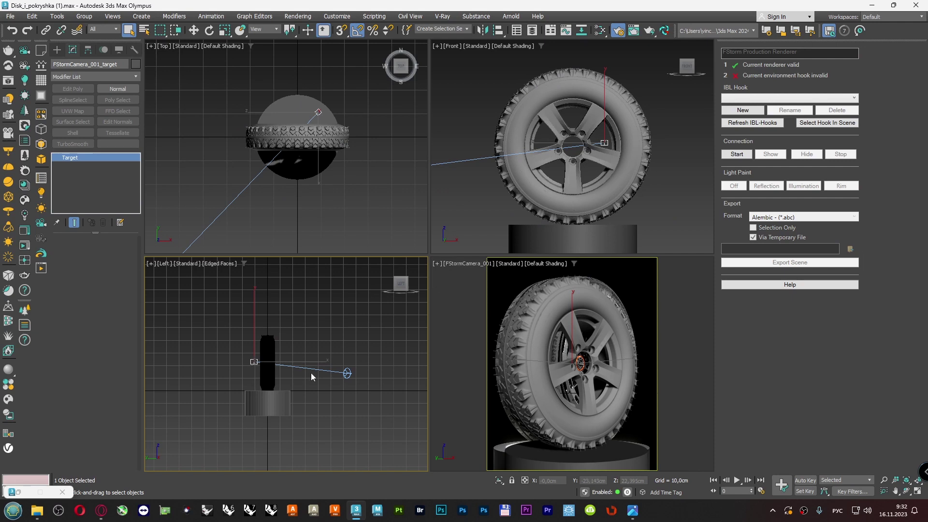
# - Zero the target's X and Y position so it sits on the wheel hub
pyautogui.click(194, 30)
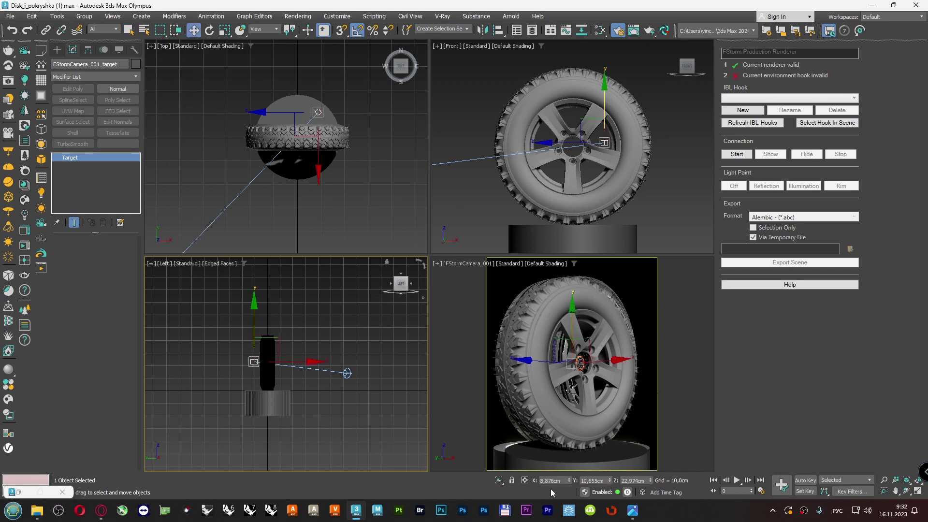
pyautogui.rightClick(570, 480)
pyautogui.rightClick(609, 480)
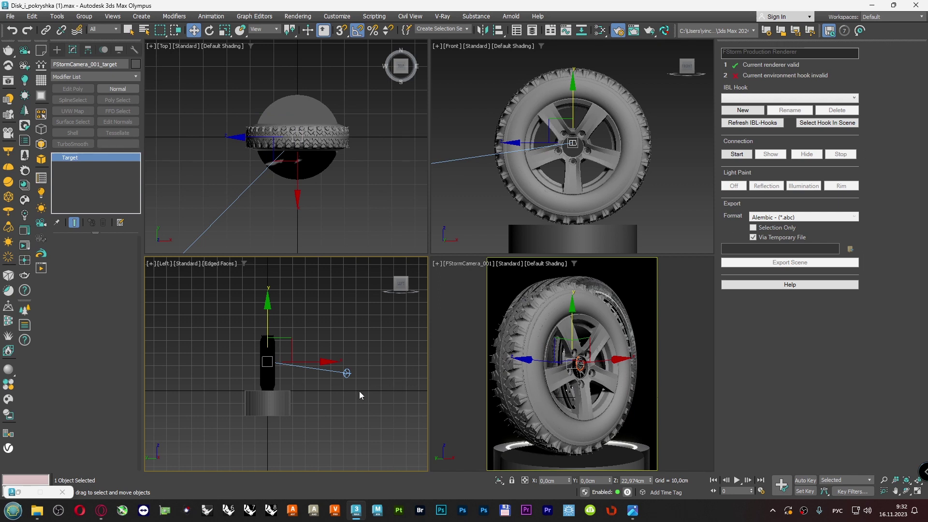
pyautogui.moveTo(498, 424); pyautogui.dragTo(498, 417, button='middle')
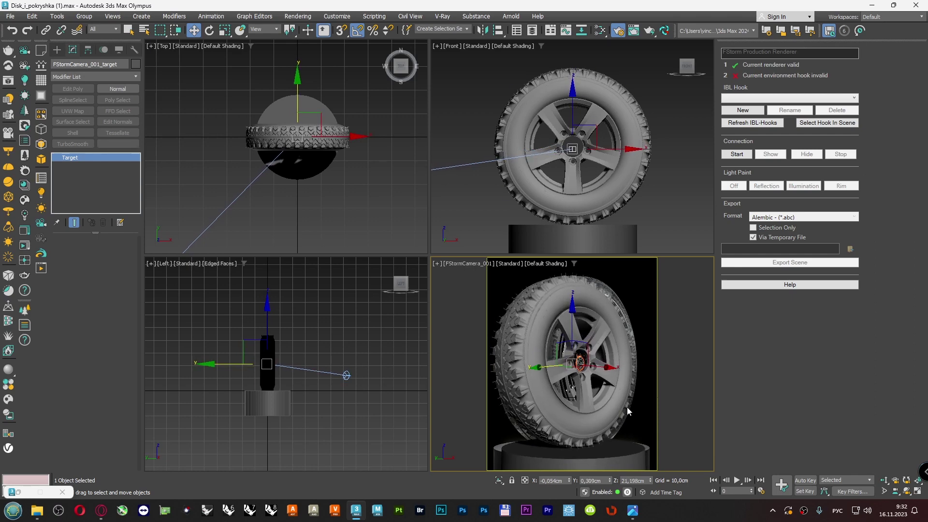
# - Raise the camera slightly, lengthen the lens to about 134 mm, and dolly back to show the whole tyre
pyautogui.click(346, 375)
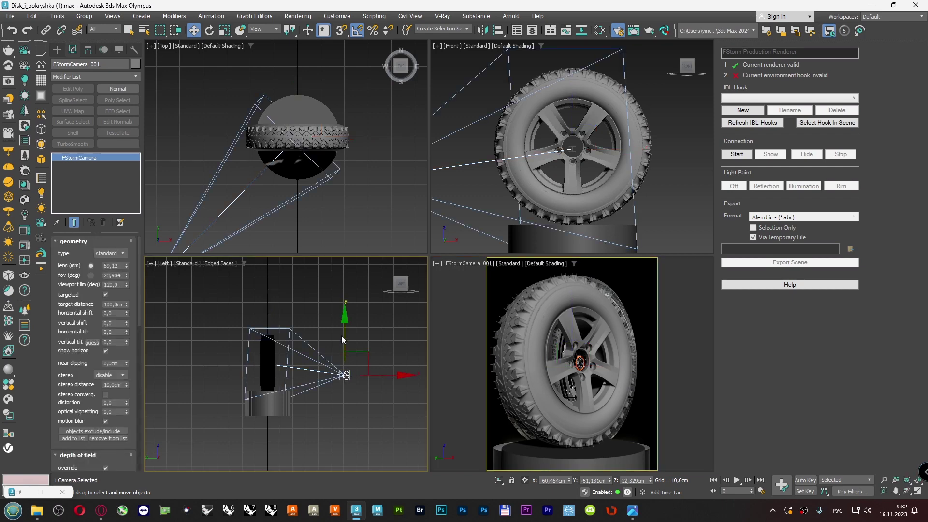
pyautogui.moveTo(345, 335)
pyautogui.mouseDown()
pyautogui.moveTo(346, 322)
pyautogui.moveTo(346, 331)
pyautogui.mouseUp()
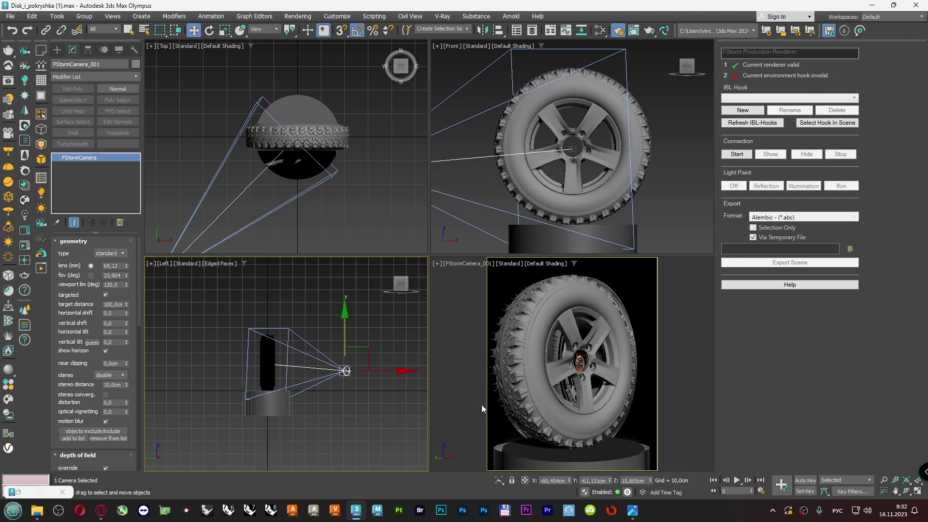
pyautogui.moveTo(482, 404); pyautogui.dragTo(493, 404, button='middle')
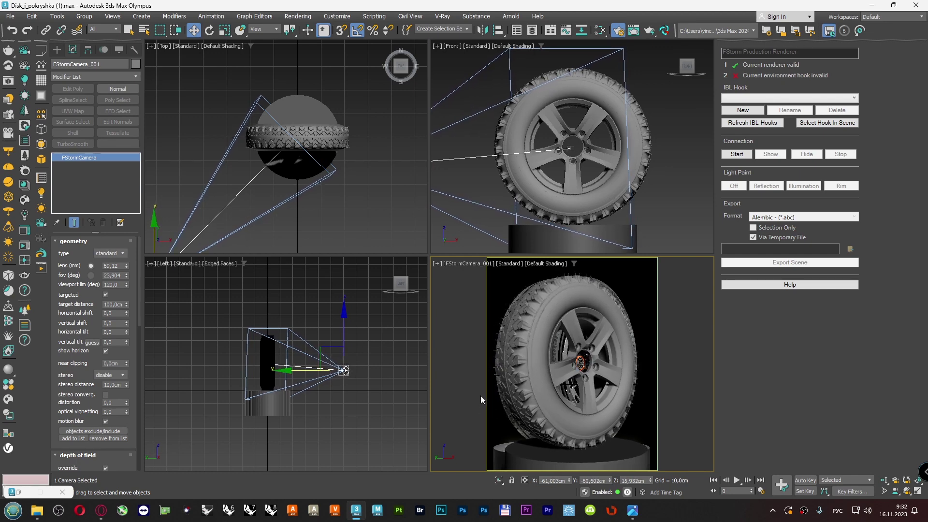
pyautogui.moveTo(494, 403); pyautogui.dragTo(493, 404, button='middle')
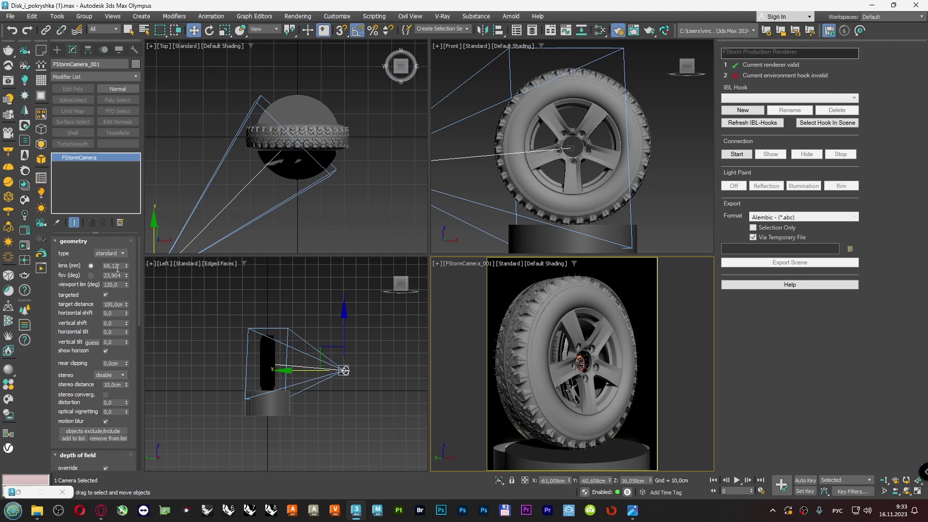
pyautogui.moveTo(126, 269); pyautogui.dragTo(128, 222)
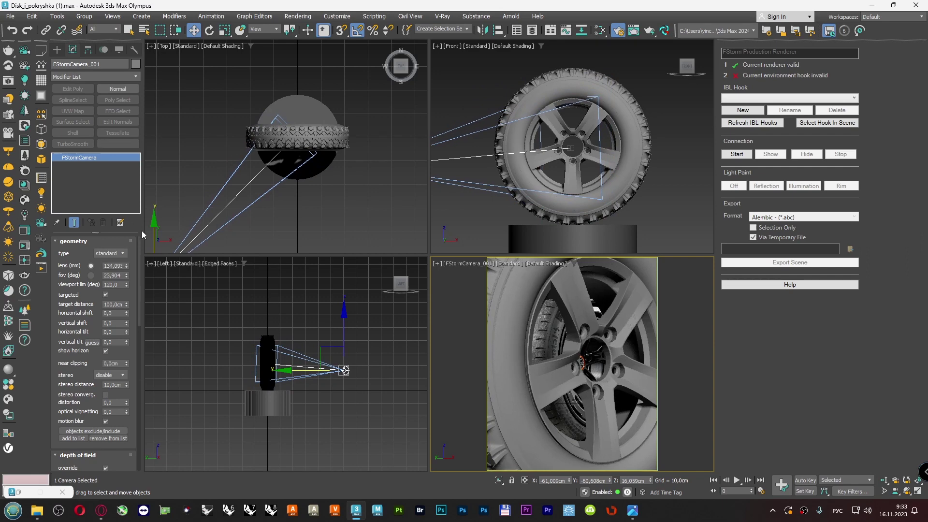
pyautogui.click(884, 480)
pyautogui.moveTo(587, 347); pyautogui.dragTo(594, 391)
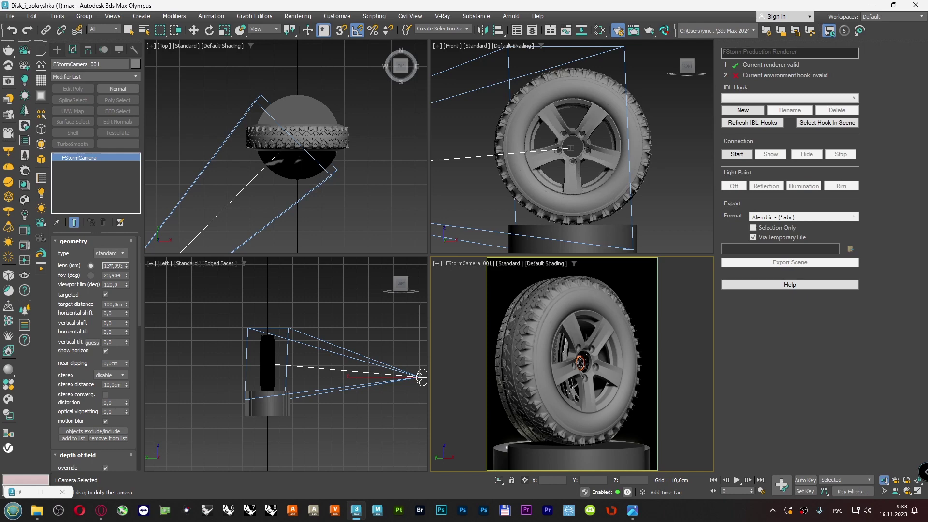
# - Set the lens to 100 mm and dolly the camera closer to the tyre
pyautogui.write('100')
pyautogui.press('Return')
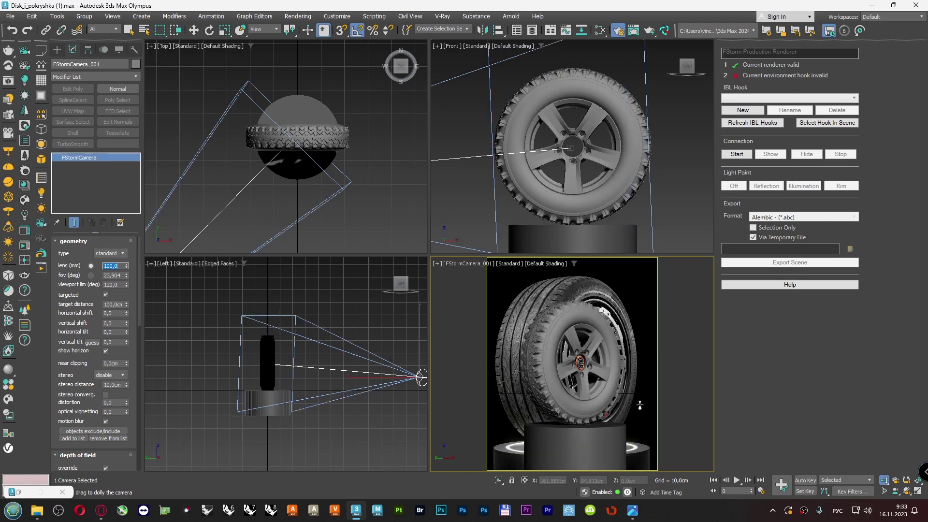
pyautogui.moveTo(641, 395); pyautogui.dragTo(642, 380)
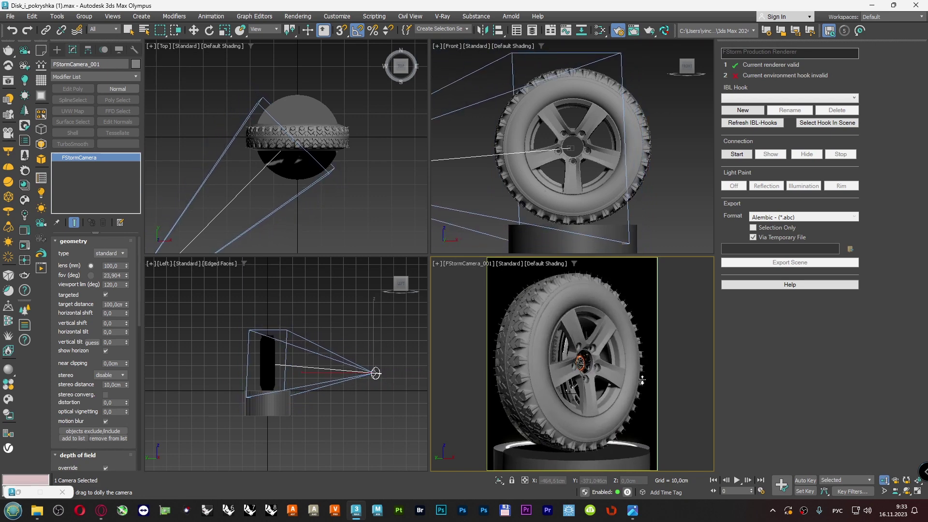
pyautogui.moveTo(645, 393); pyautogui.dragTo(646, 396, button='middle')
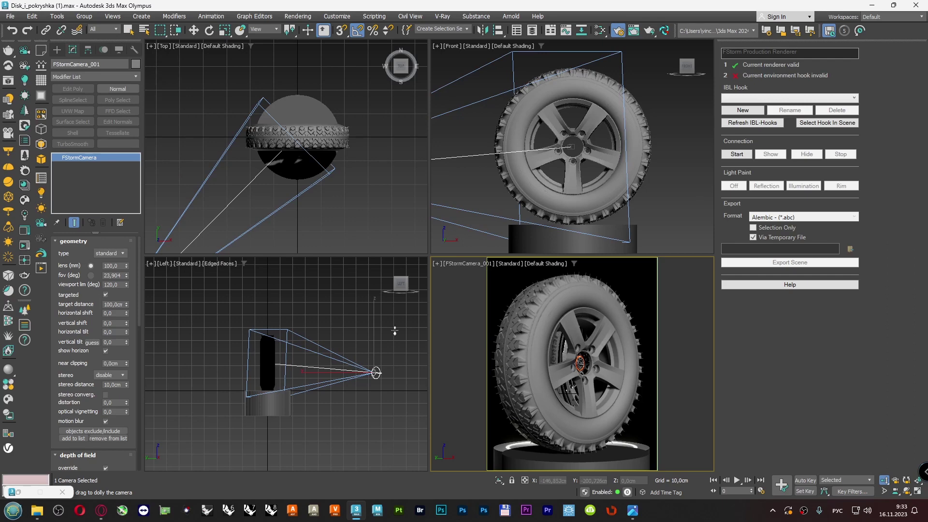
# - Raise the camera a little in the Left view and set the lens to 135 mm
pyautogui.click(195, 32)
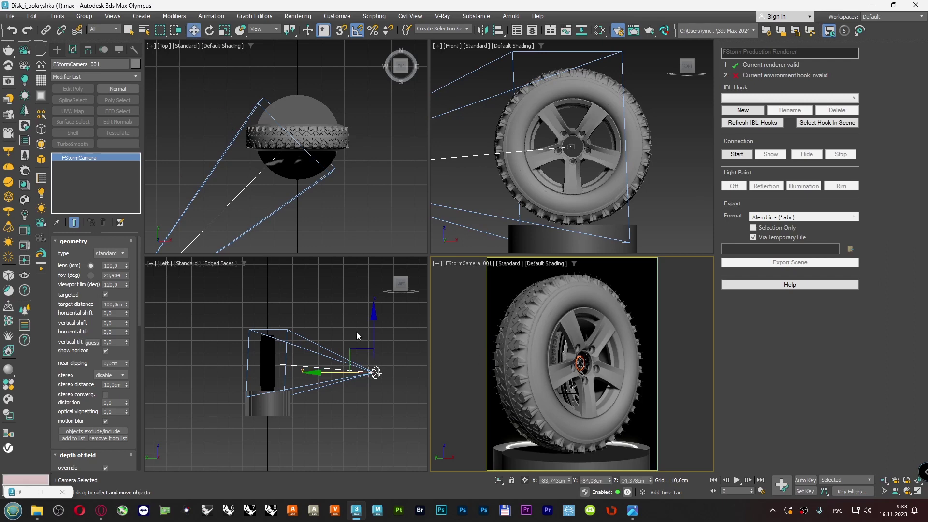
pyautogui.moveTo(365, 324); pyautogui.dragTo(360, 324, button='middle')
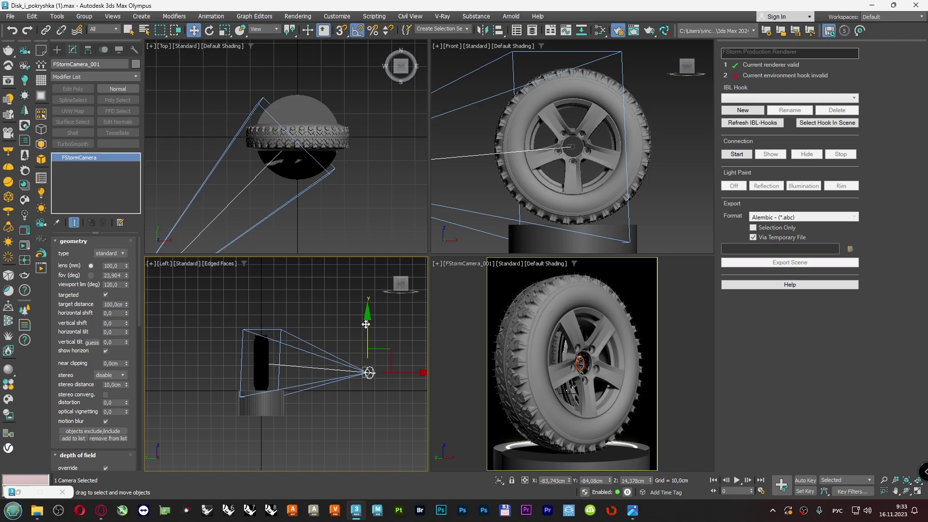
pyautogui.moveTo(366, 324); pyautogui.dragTo(367, 319)
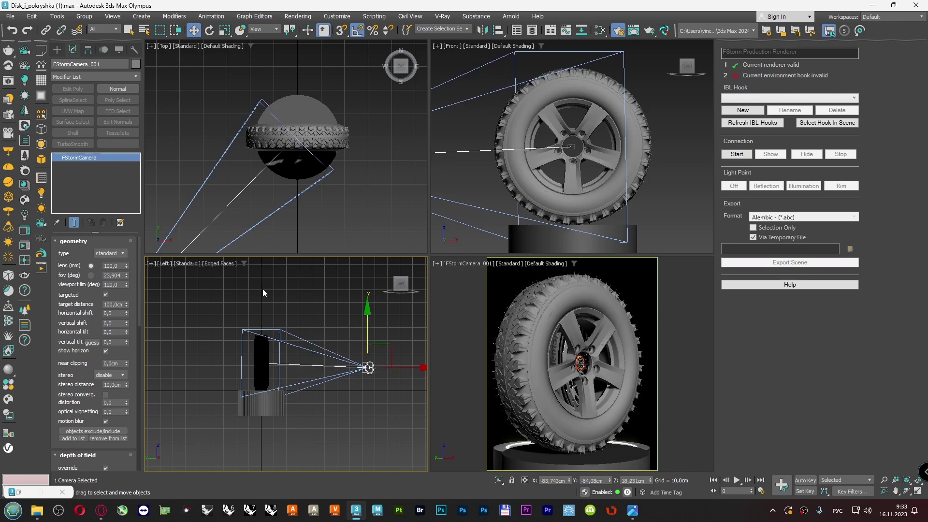
pyautogui.click(112, 266)
pyautogui.write('13')
pyautogui.write('5')
pyautogui.press('Return')
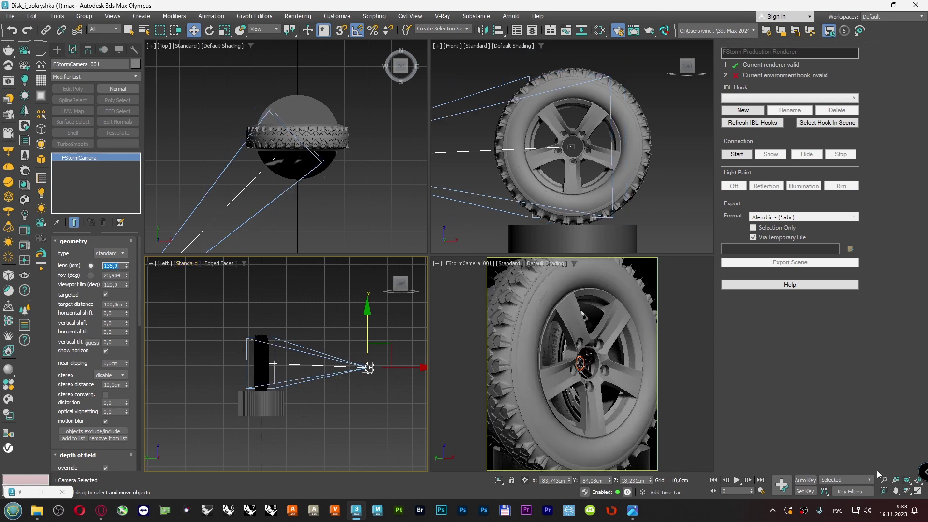
# - Dolly the camera back so more of the wheel and pedestal top show
pyautogui.click(476, 294)
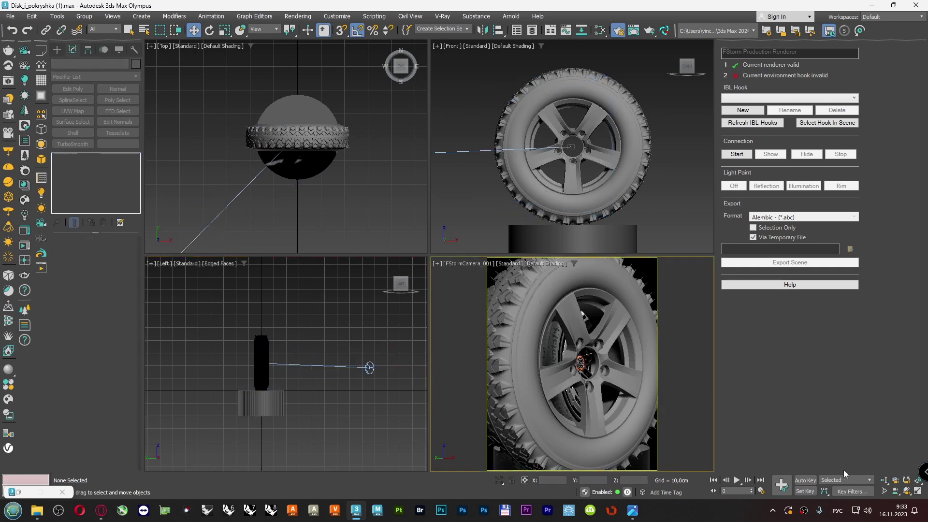
pyautogui.click(884, 480)
pyautogui.moveTo(562, 351); pyautogui.dragTo(564, 368)
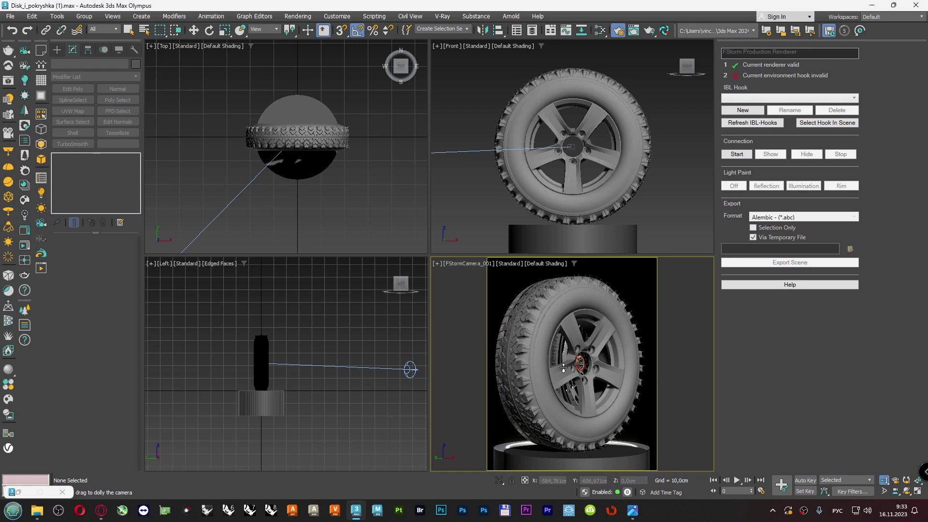
pyautogui.moveTo(564, 368); pyautogui.dragTo(561, 366, button='middle')
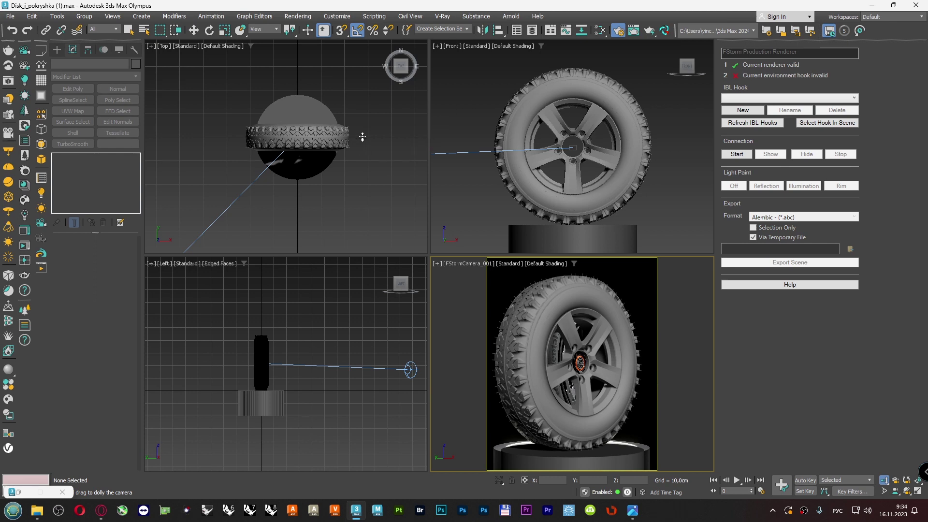
pyautogui.click(194, 30)
# - Raise the camera in the Left view and switch its lens to 200 mm
pyautogui.click(410, 369)
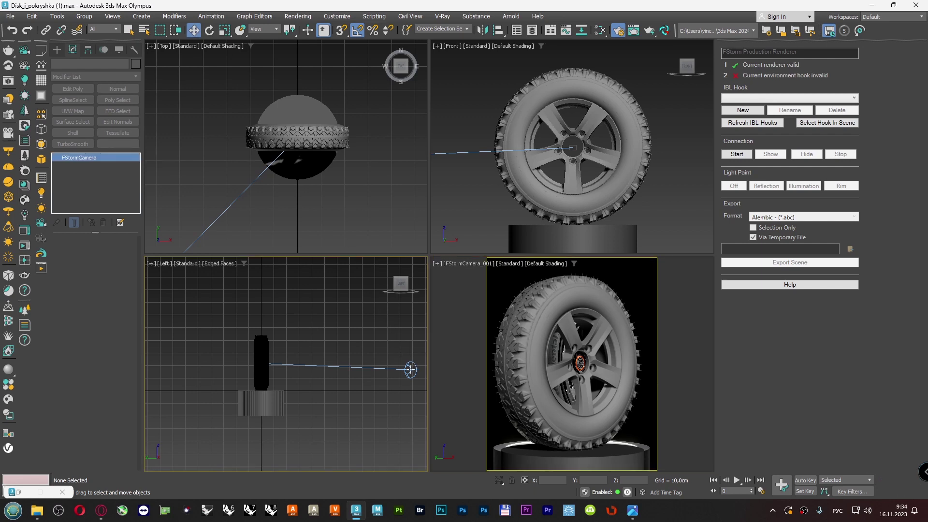
pyautogui.moveTo(410, 334); pyautogui.dragTo(410, 330)
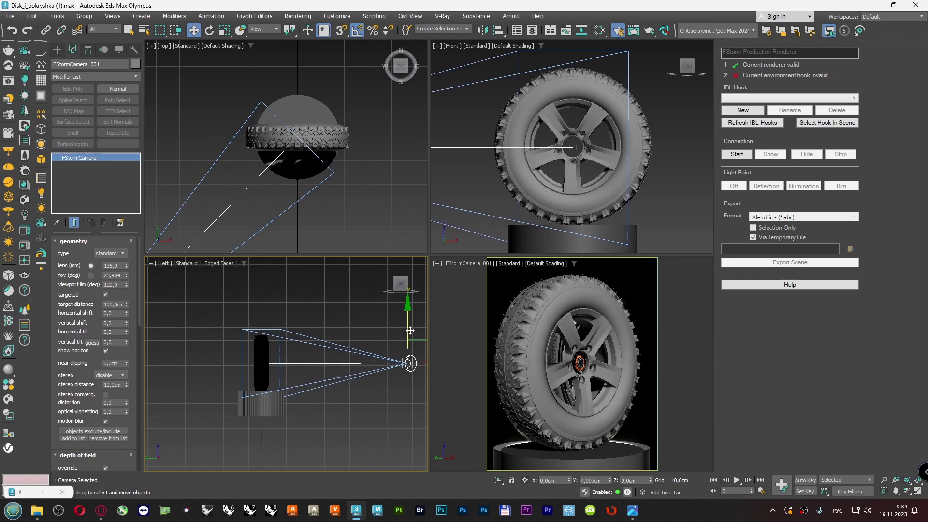
pyautogui.moveTo(410, 330); pyautogui.dragTo(410, 330)
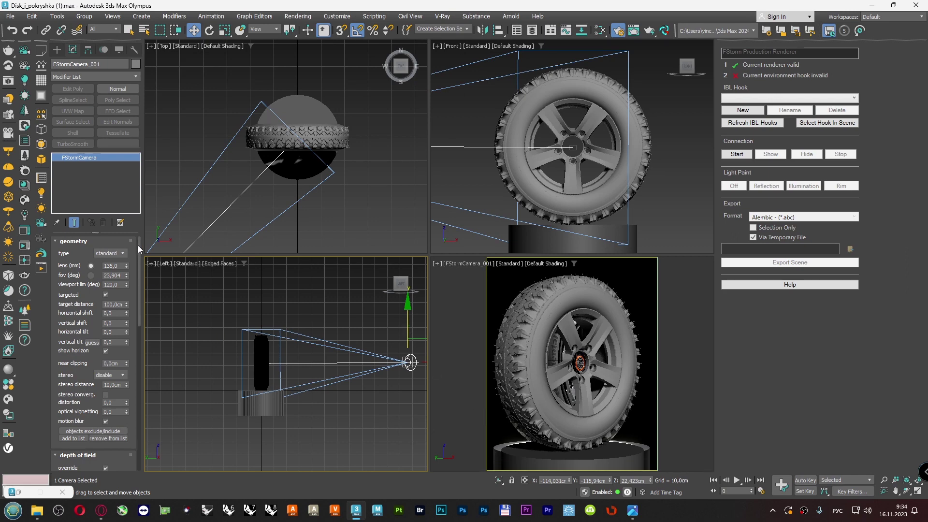
pyautogui.click(112, 266)
pyautogui.write('200')
pyautogui.press('Return')
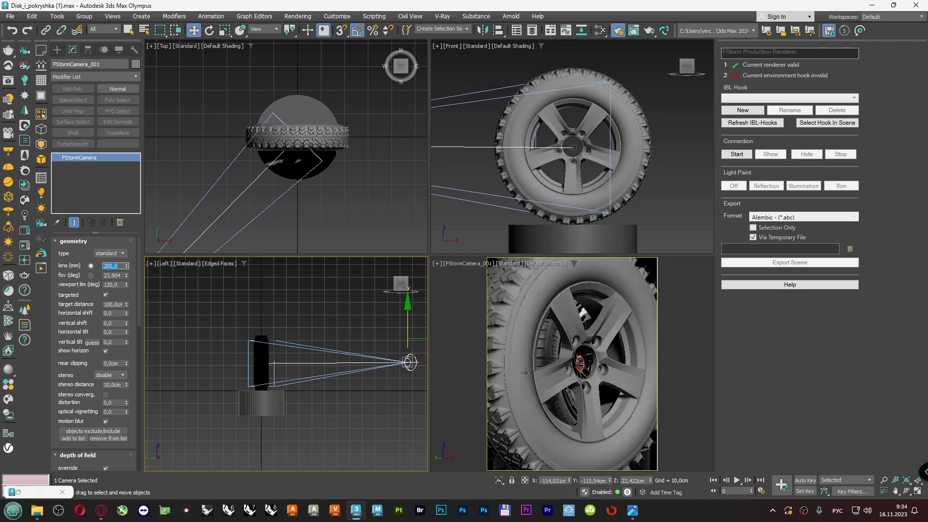
# - Dolly the camera out to show the pedestal, then reselect it in the side view
pyautogui.click(467, 358)
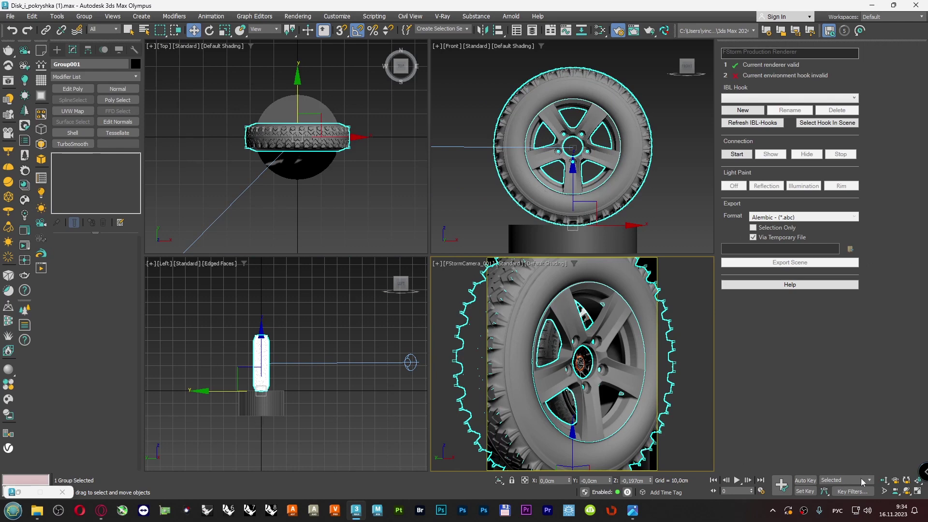
pyautogui.click(884, 480)
pyautogui.moveTo(527, 359); pyautogui.dragTo(562, 378)
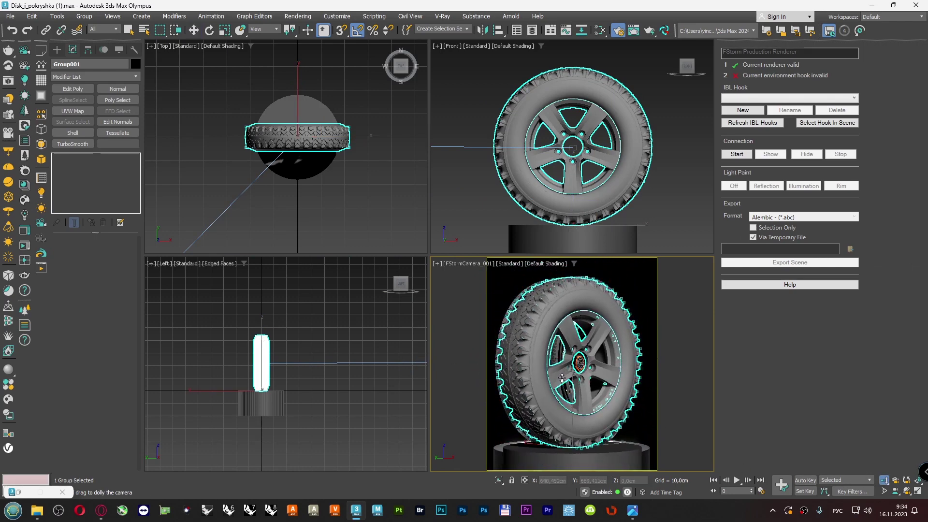
pyautogui.scroll(-2, 373, 383)
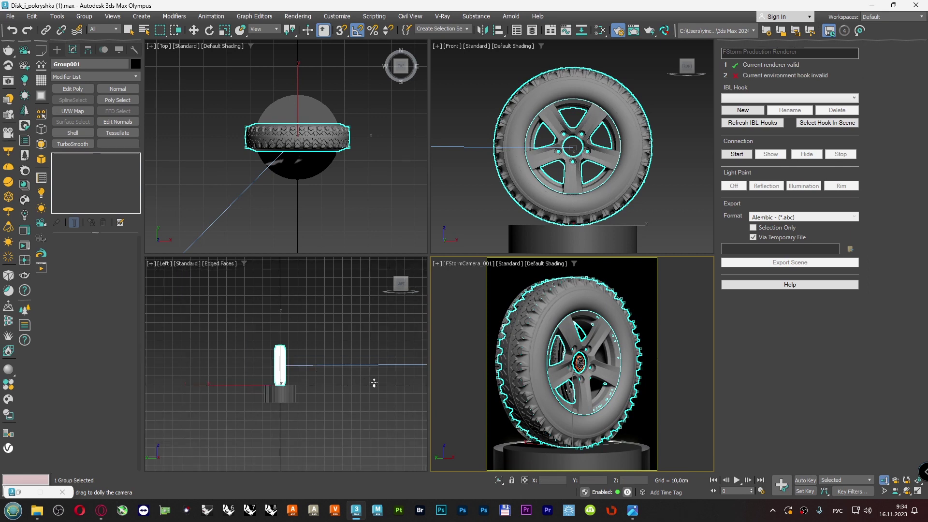
pyautogui.moveTo(373, 383); pyautogui.dragTo(314, 380, button='middle')
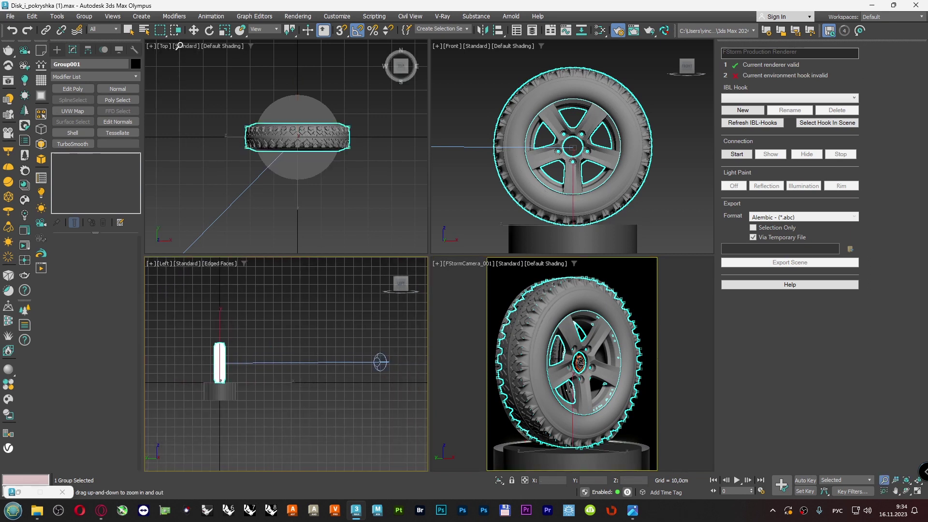
pyautogui.press('w')
pyautogui.click(386, 362)
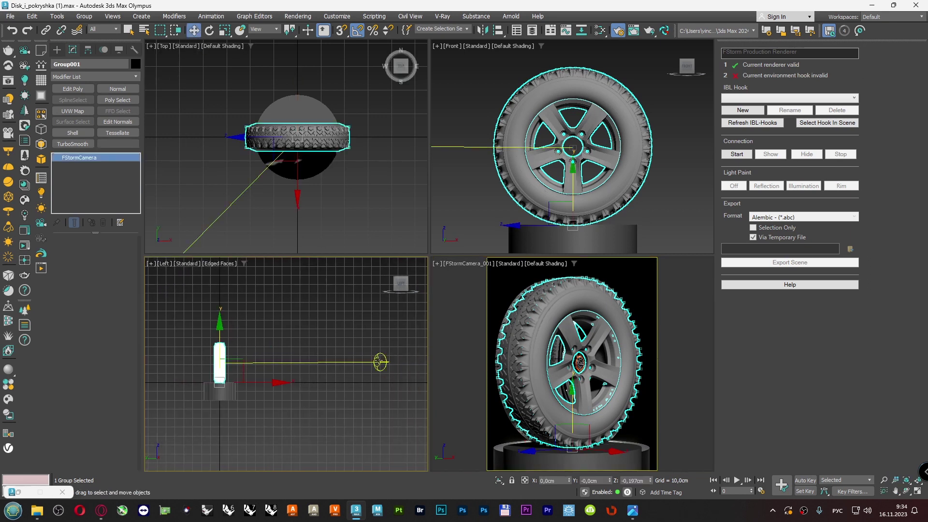
# - Raise the camera slightly, set the lens back to 135 mm, and dolly closer to the wheel
pyautogui.moveTo(377, 330); pyautogui.dragTo(378, 320)
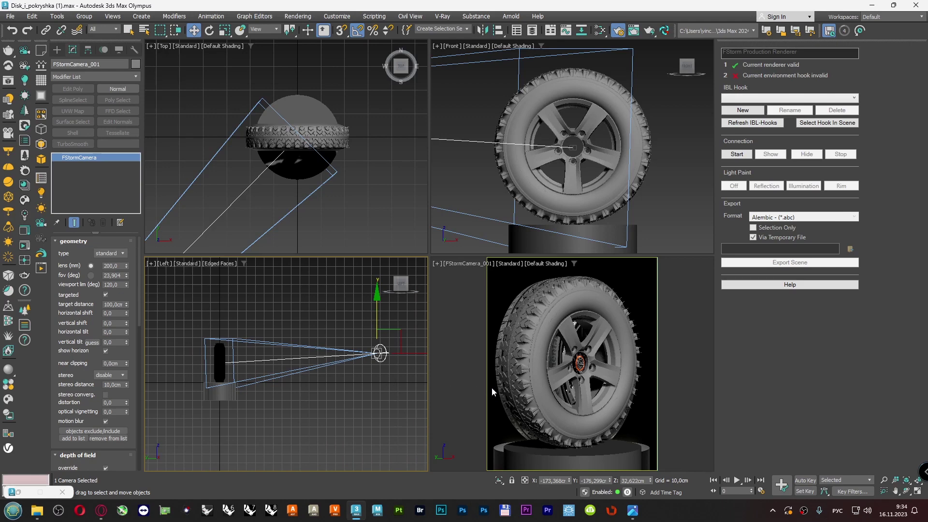
pyautogui.moveTo(492, 387); pyautogui.dragTo(493, 390, button='middle')
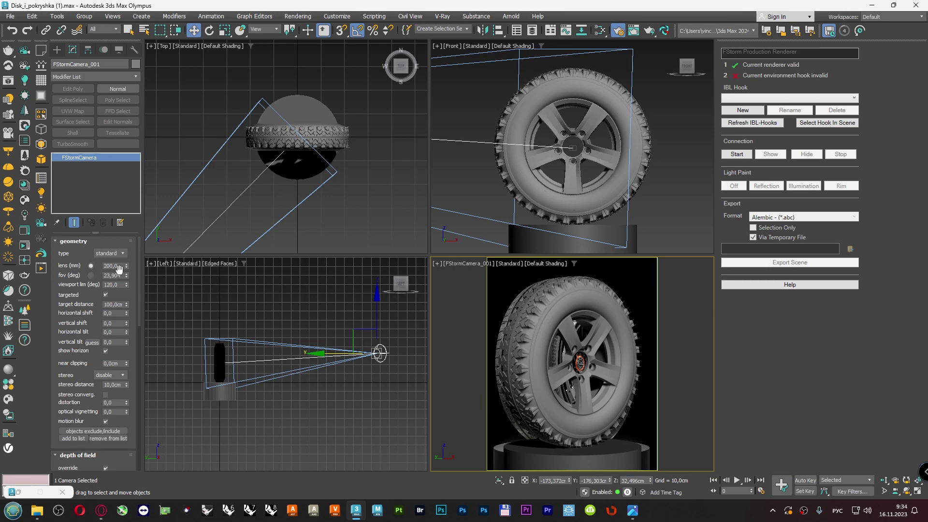
pyautogui.moveTo(121, 266); pyautogui.dragTo(95, 262)
pyautogui.write('135')
pyautogui.press('Return')
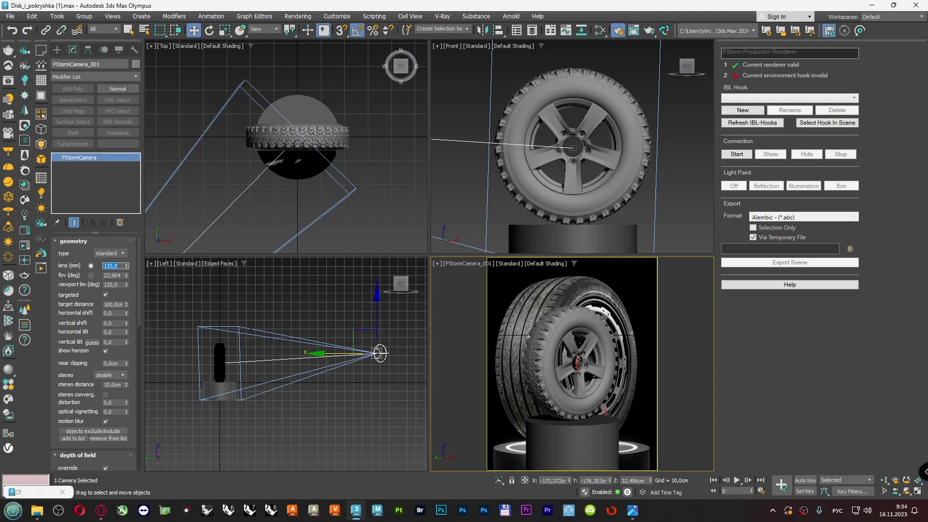
pyautogui.click(884, 480)
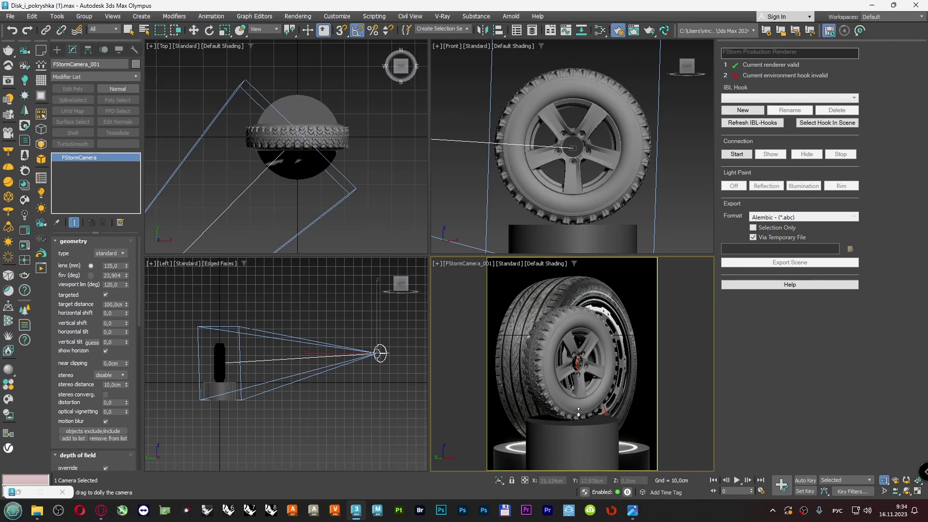
pyautogui.moveTo(624, 413); pyautogui.dragTo(624, 396)
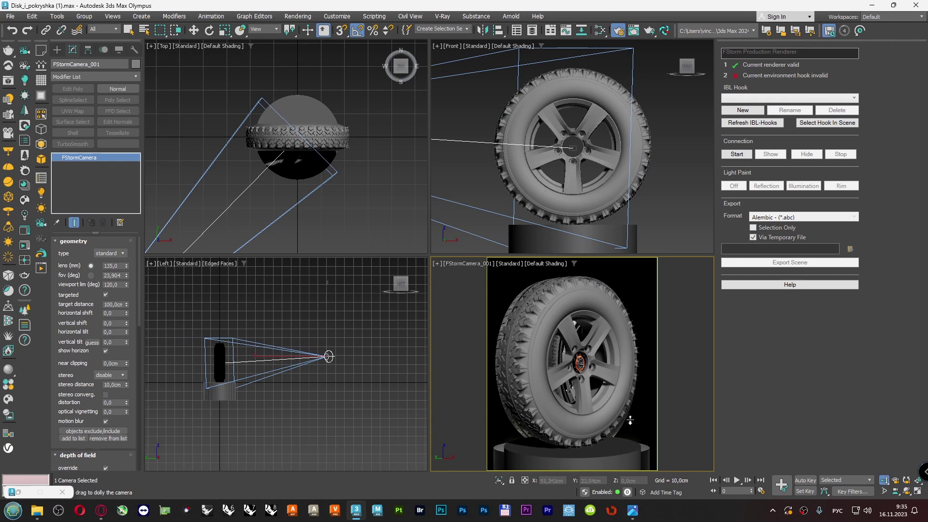
pyautogui.moveTo(635, 420); pyautogui.dragTo(637, 420)
# - Lower the camera in the Left view and orbit it to show more of the tire's side
pyautogui.click(193, 31)
pyautogui.click(326, 356)
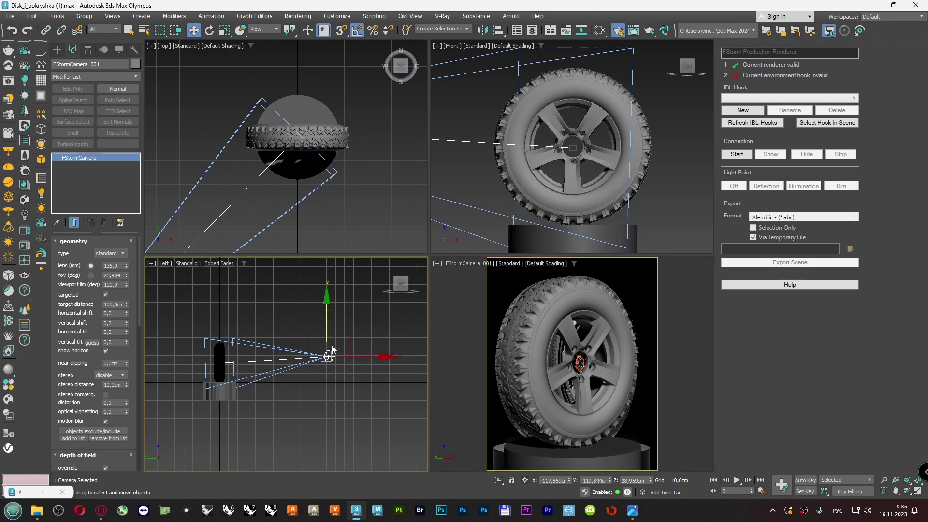
pyautogui.moveTo(327, 316)
pyautogui.mouseDown()
pyautogui.moveTo(327, 328)
pyautogui.moveTo(328, 319)
pyautogui.mouseUp()
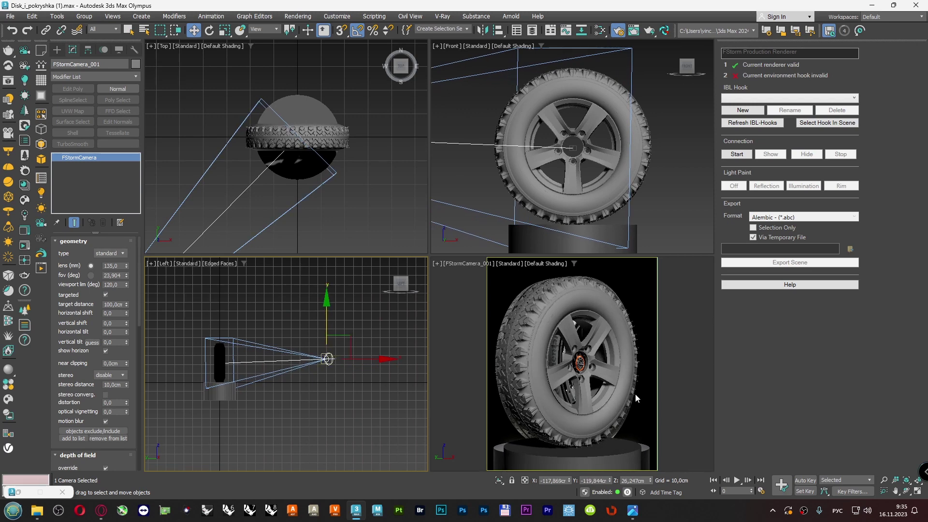
pyautogui.rightClick(662, 417)
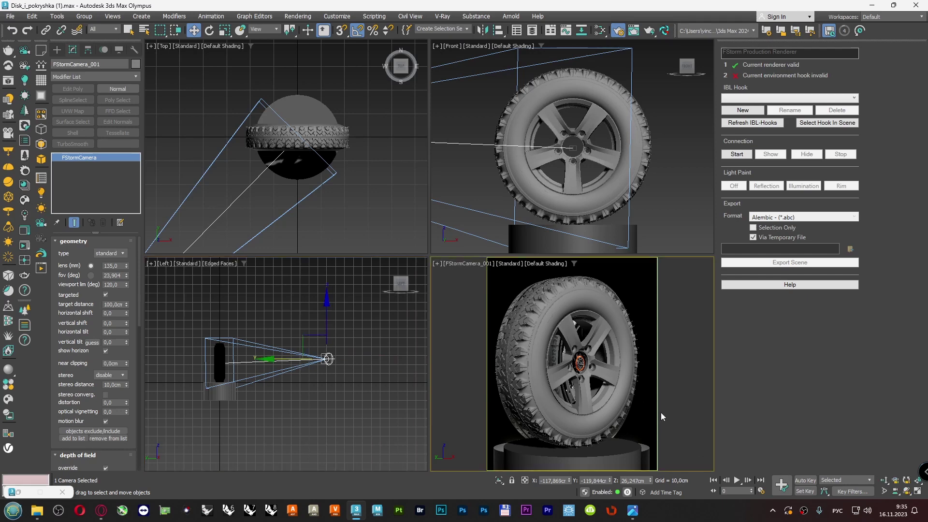
pyautogui.click(906, 491)
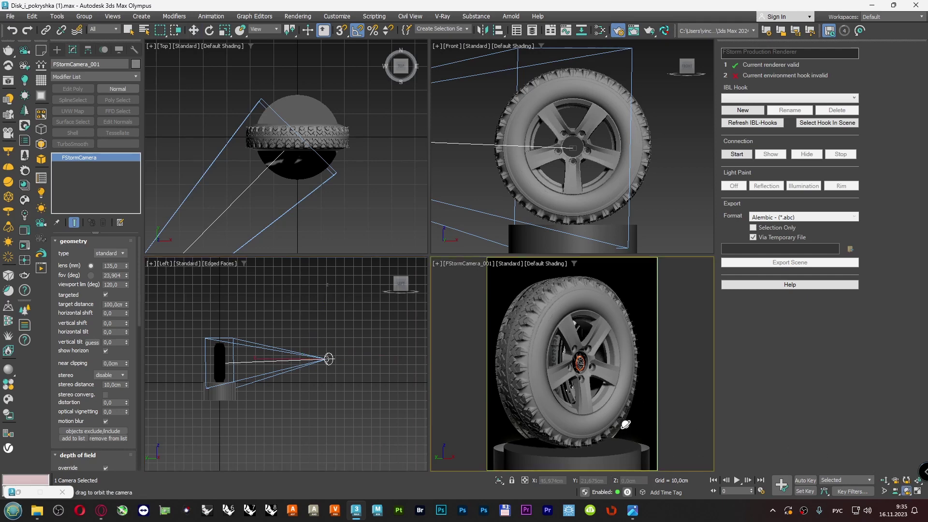
pyautogui.moveTo(632, 424); pyautogui.dragTo(633, 424)
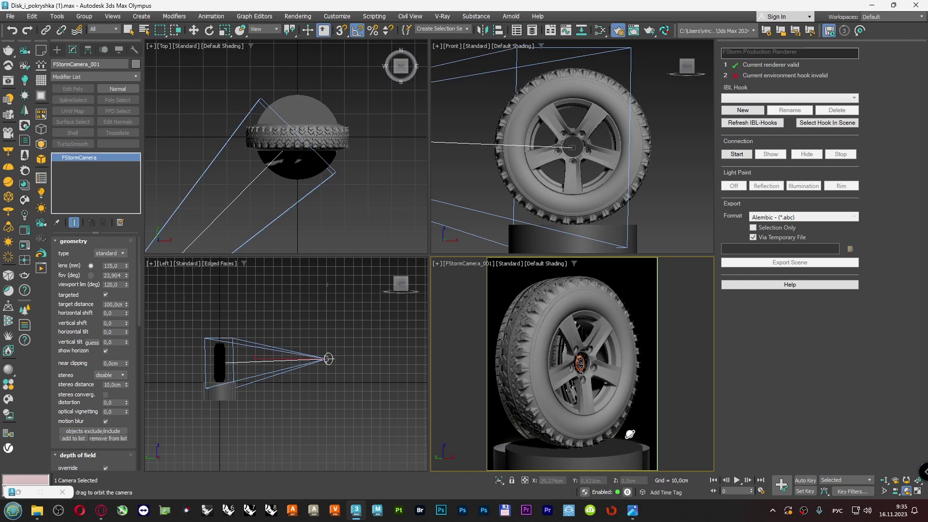
pyautogui.moveTo(639, 421); pyautogui.dragTo(641, 420, button='middle')
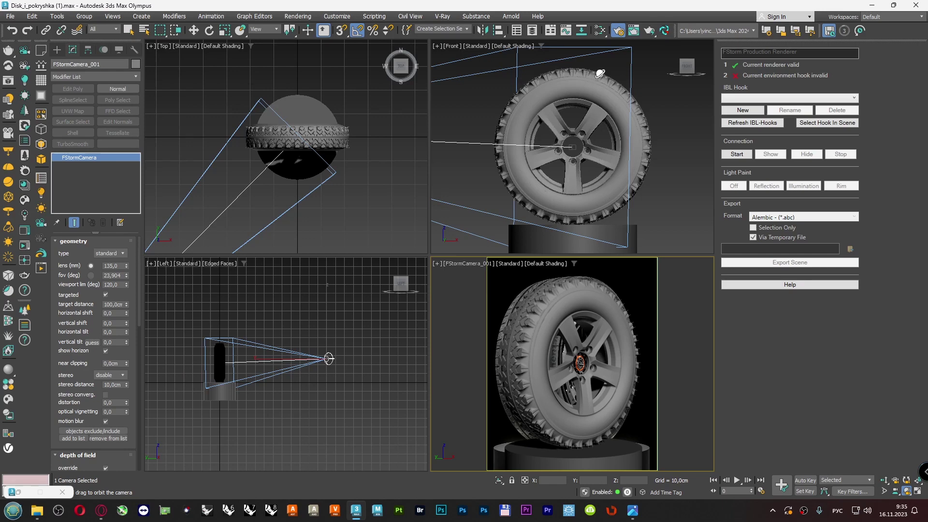
# - Show the Scene Explorer in Layer Explorer view, listing layer 0 (default) and its objects
pyautogui.click(601, 32)
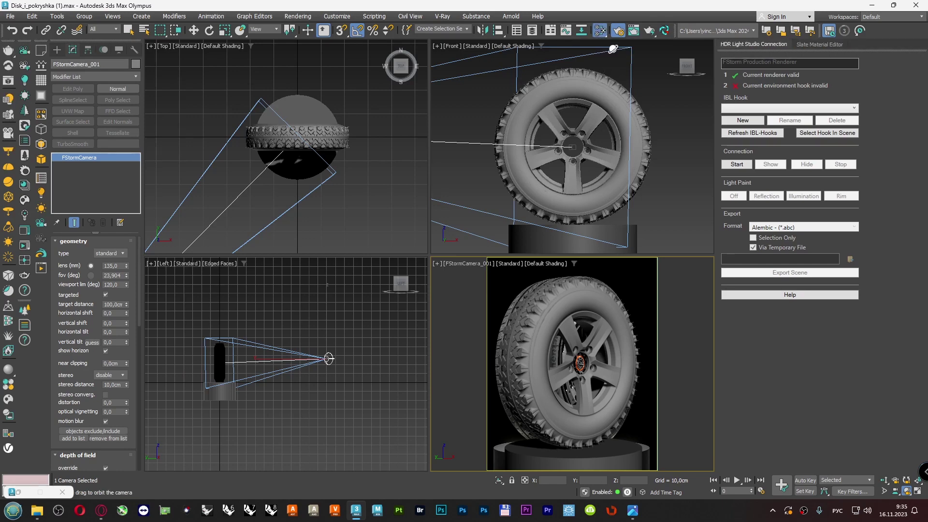
pyautogui.click(532, 31)
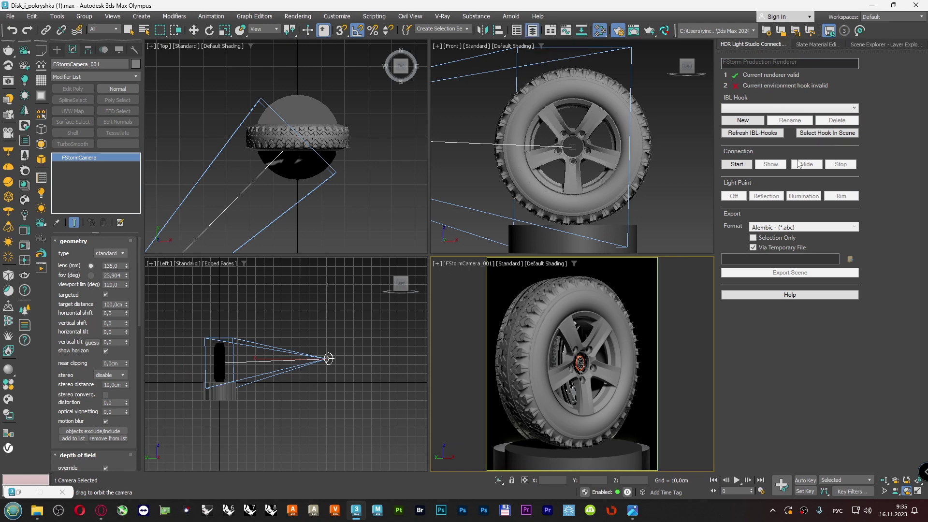
pyautogui.click(822, 45)
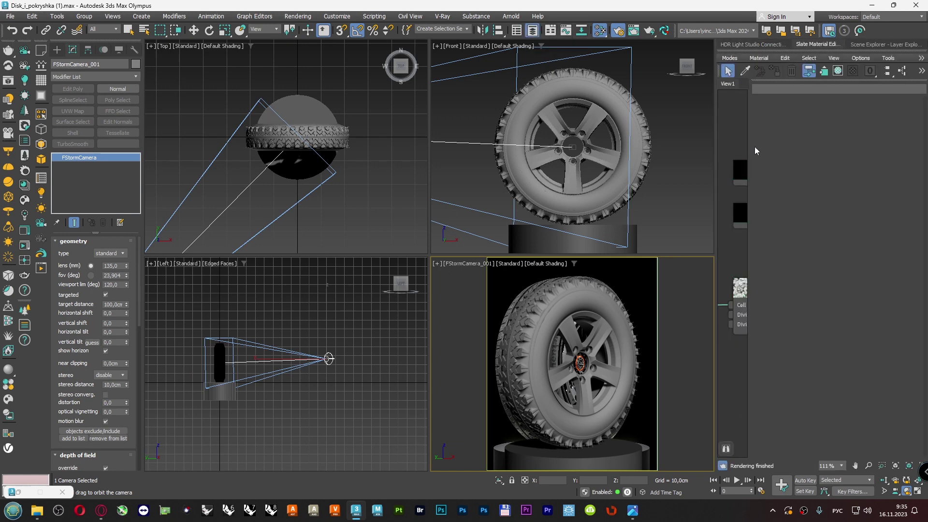
pyautogui.click(871, 44)
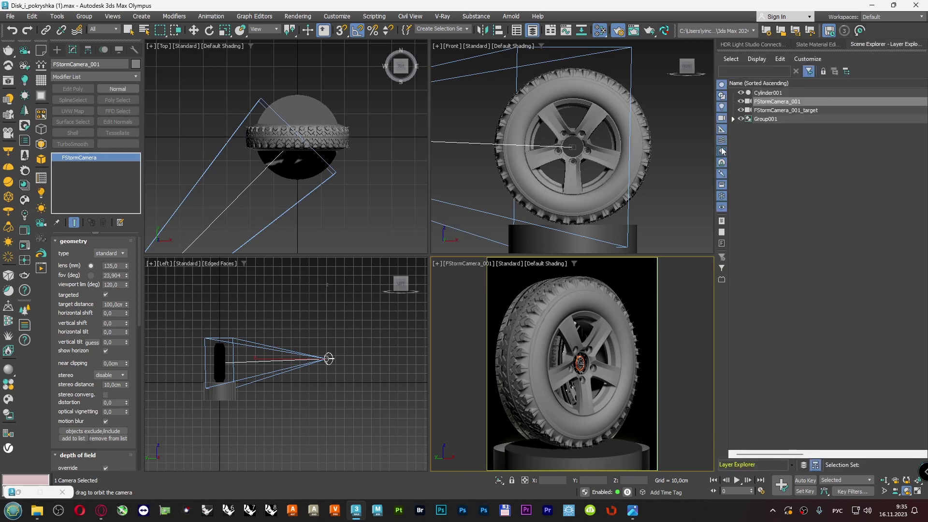
pyautogui.click(804, 463)
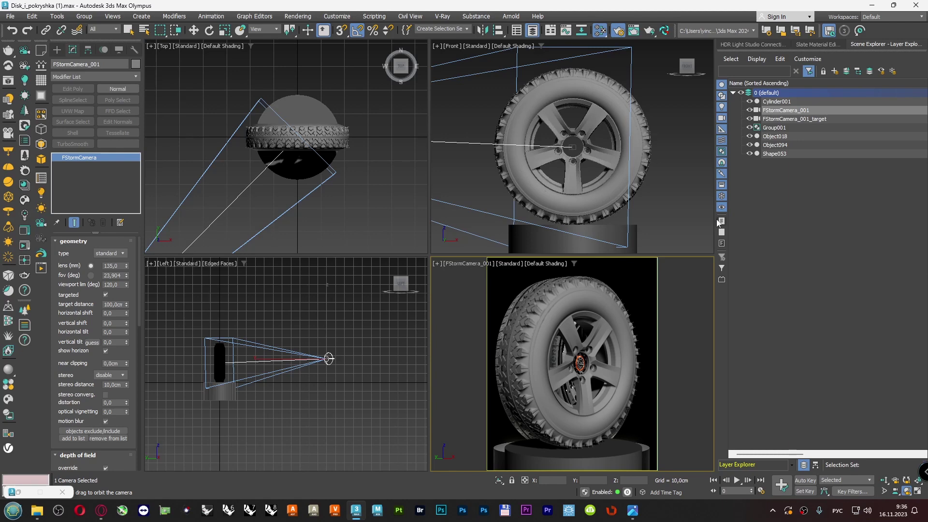
# - Create a new layer from FStormCamera_001 and its target, and name it 'Camera Group'
pyautogui.moveTo(717, 223); pyautogui.dragTo(678, 220)
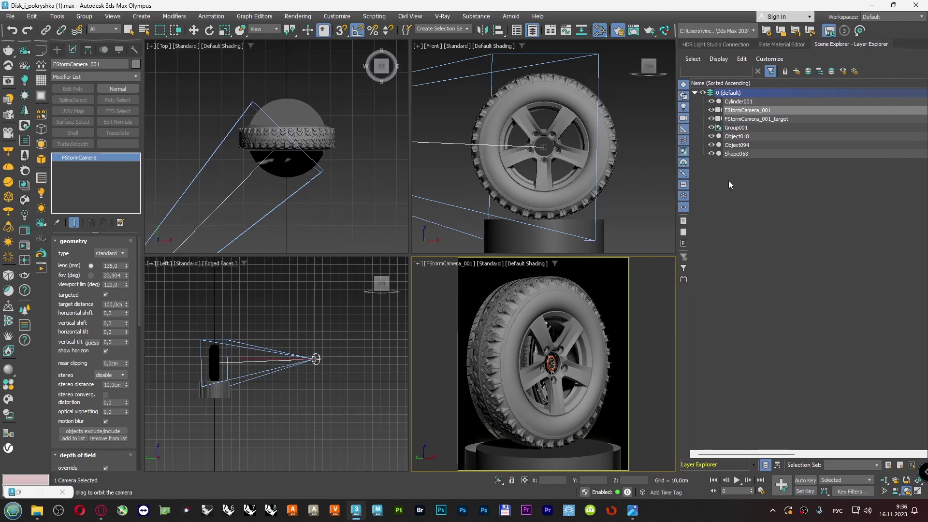
pyautogui.moveTo(744, 128); pyautogui.dragTo(750, 119)
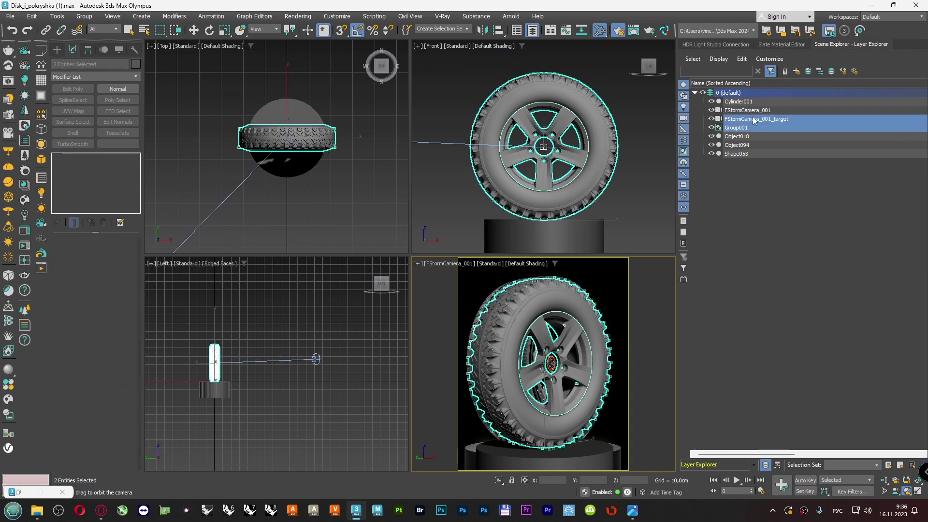
pyautogui.click(749, 110)
pyautogui.keyDown('ctrl'); pyautogui.click(757, 119); pyautogui.keyUp('ctrl')
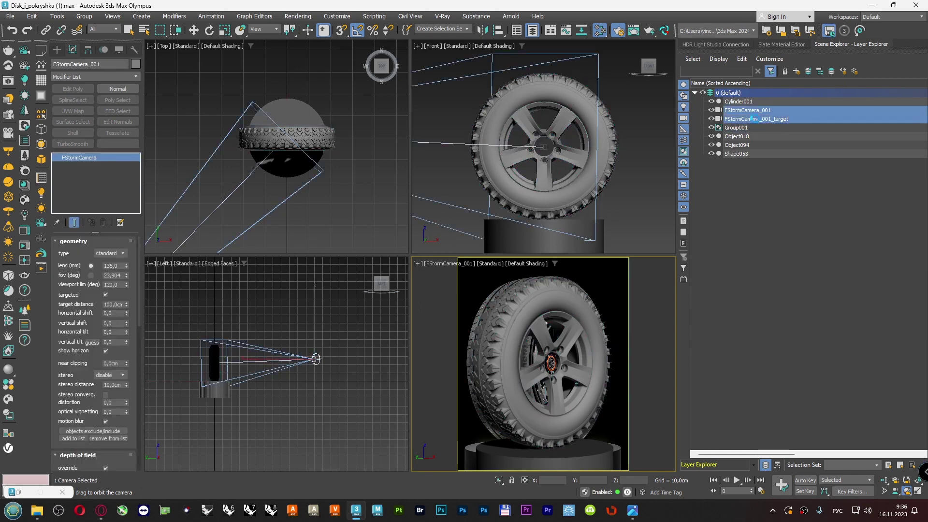
pyautogui.click(797, 71)
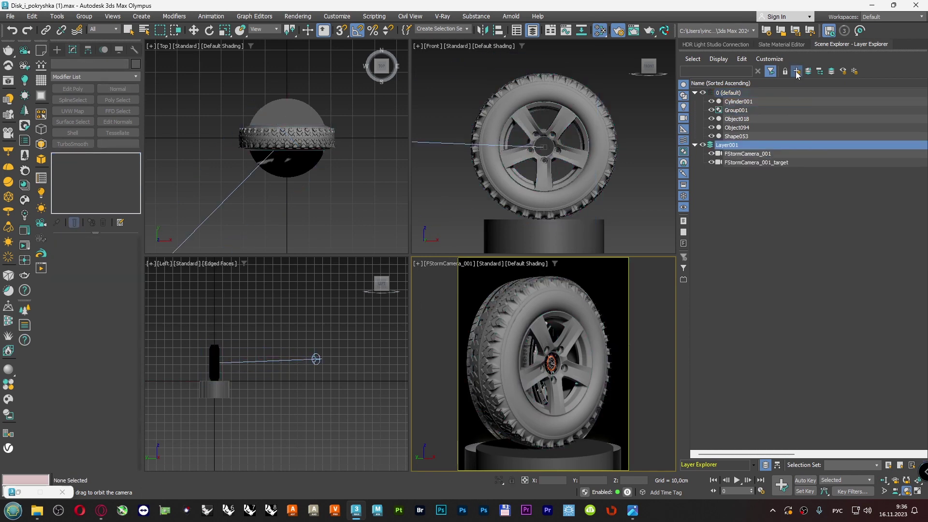
pyautogui.doubleClick(733, 145)
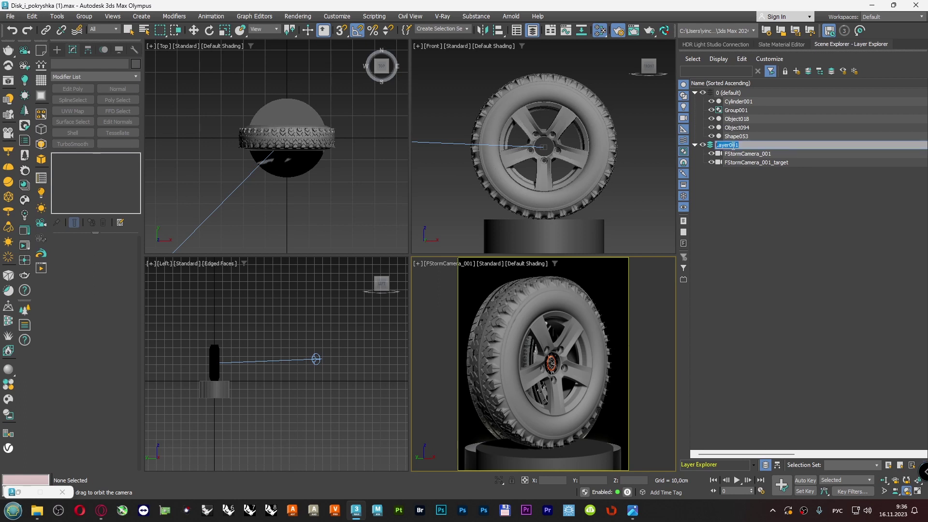
pyautogui.write('Camera Group')
pyautogui.press('Return')
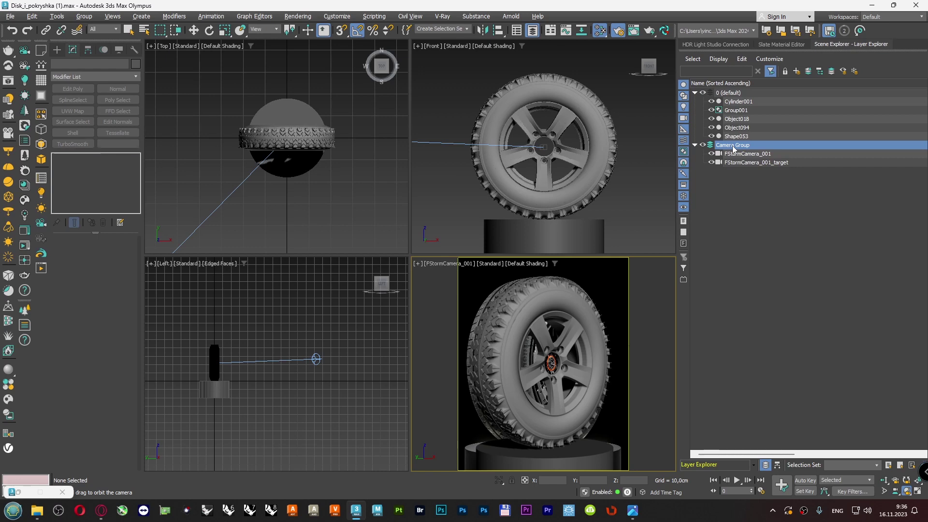
# - Rename FStormCamera_001 in Scene Explorer to 'Cam 135 mm R1 3_4 Front'
pyautogui.click(742, 156)
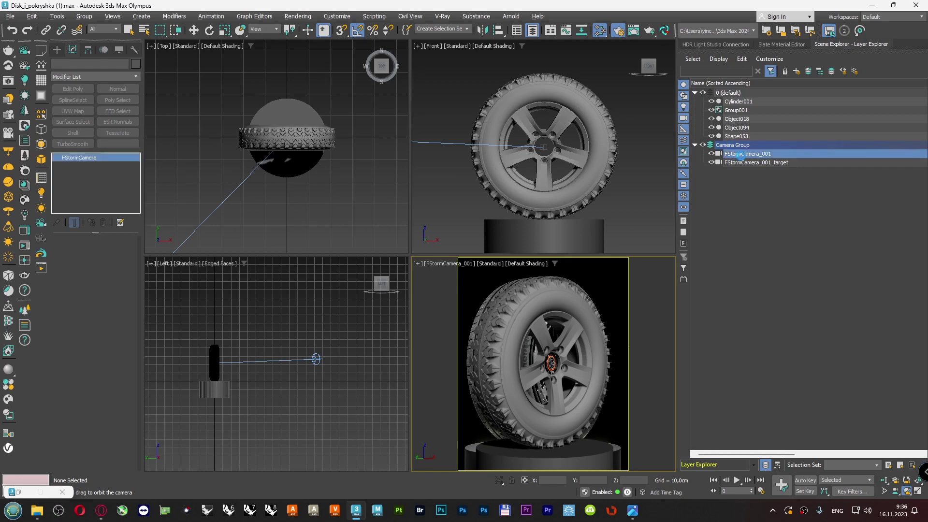
pyautogui.click(742, 155)
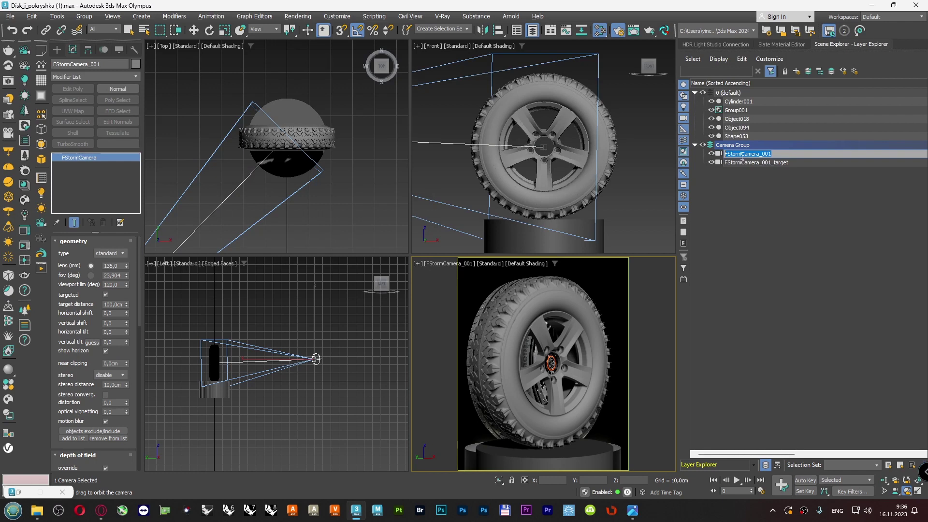
pyautogui.write('Cam 135 mm')
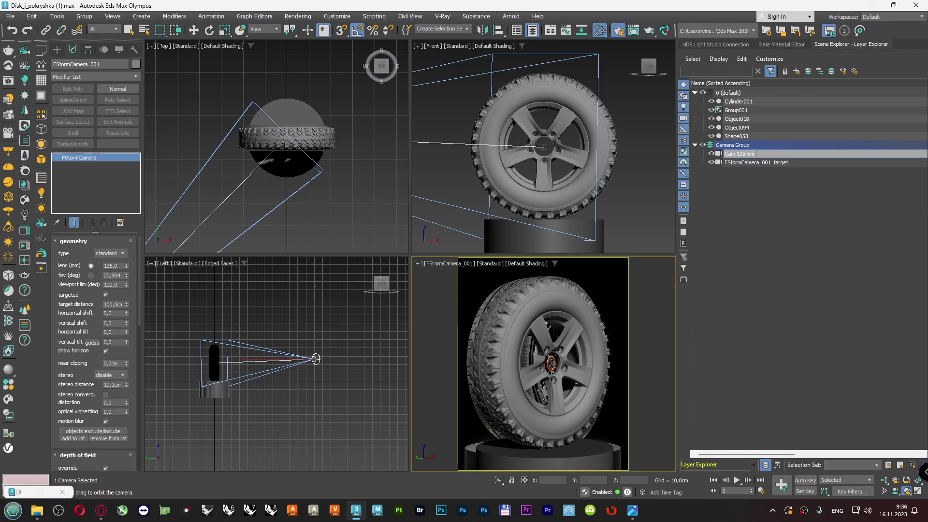
pyautogui.write('R')
pyautogui.write('4 Front')
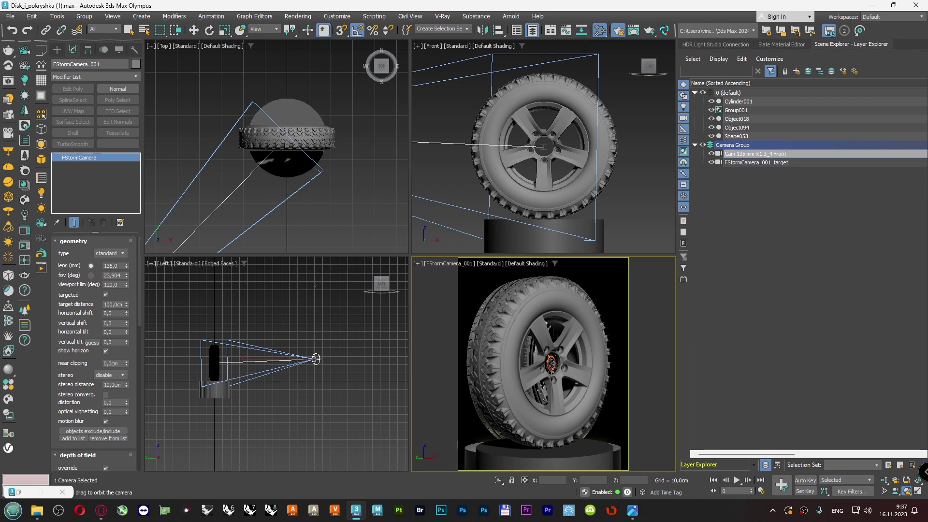
pyautogui.press('Return')
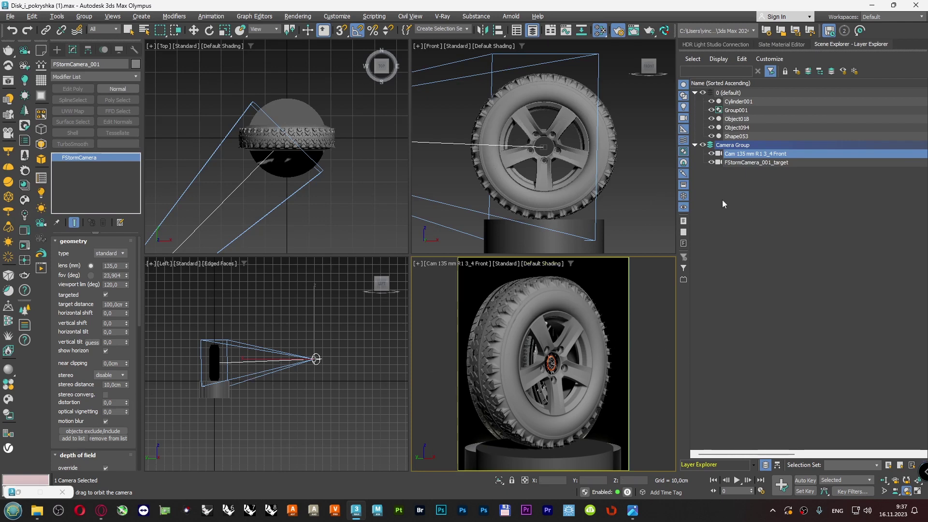
# - Recreate the camera's target so it takes the name 'Cam 135 mm R1 3_4 Front_target'
pyautogui.click(730, 186)
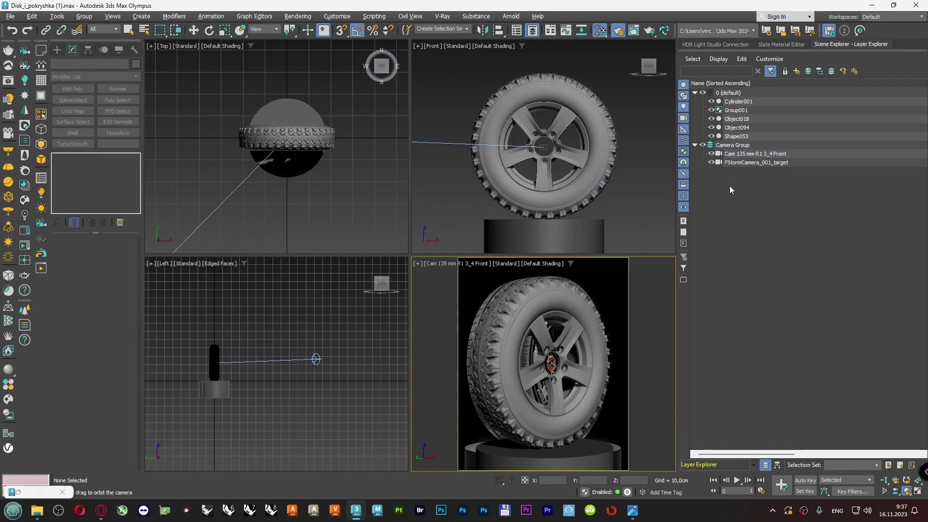
pyautogui.click(747, 163)
pyautogui.click(746, 154)
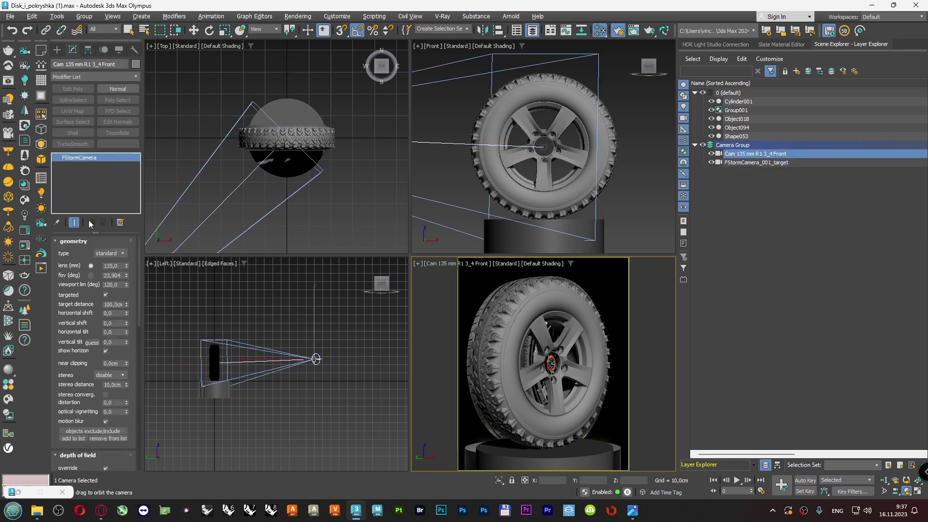
pyautogui.click(106, 294)
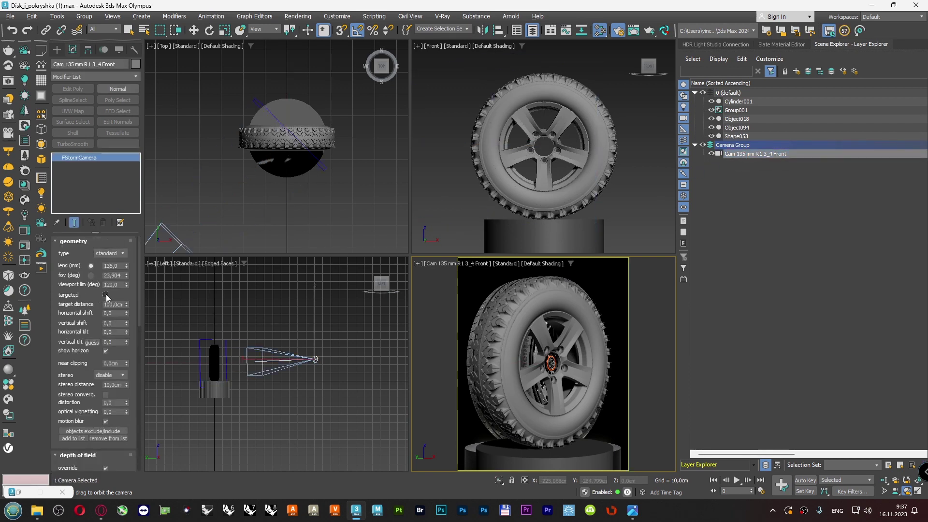
pyautogui.click(106, 295)
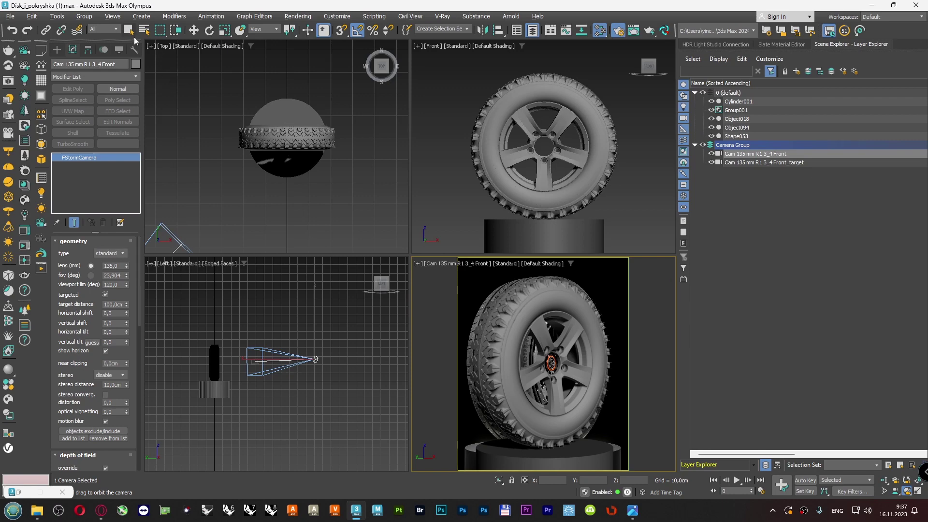
# - Move the camera target to X 0 and Y 0
pyautogui.press('q')
pyautogui.click(254, 368)
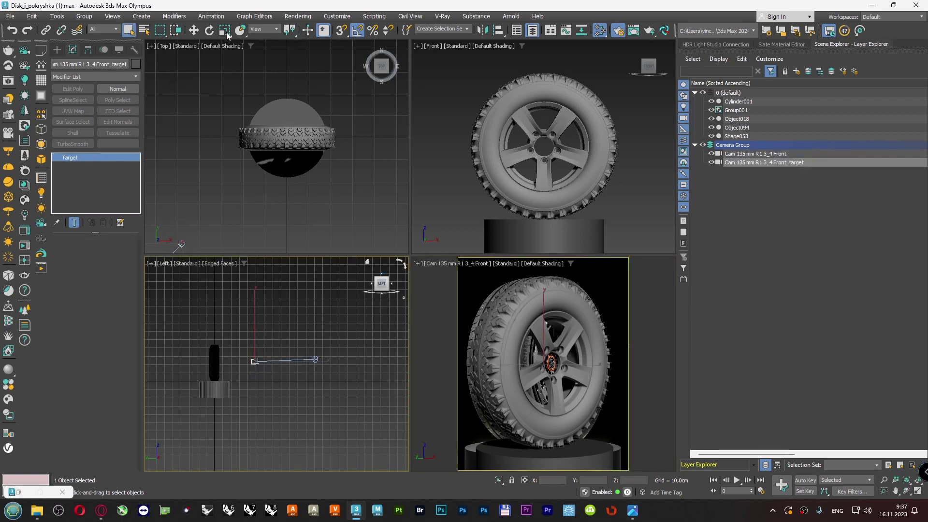
pyautogui.click(193, 30)
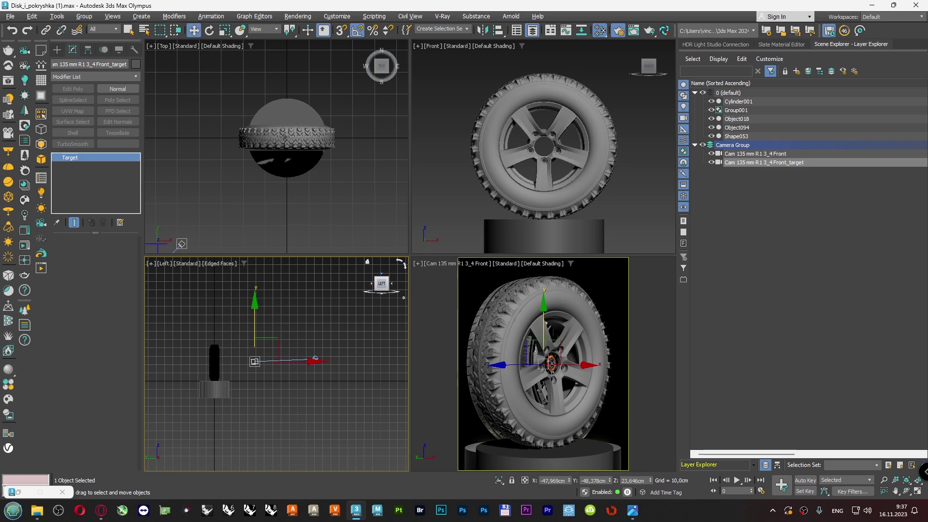
pyautogui.rightClick(609, 481)
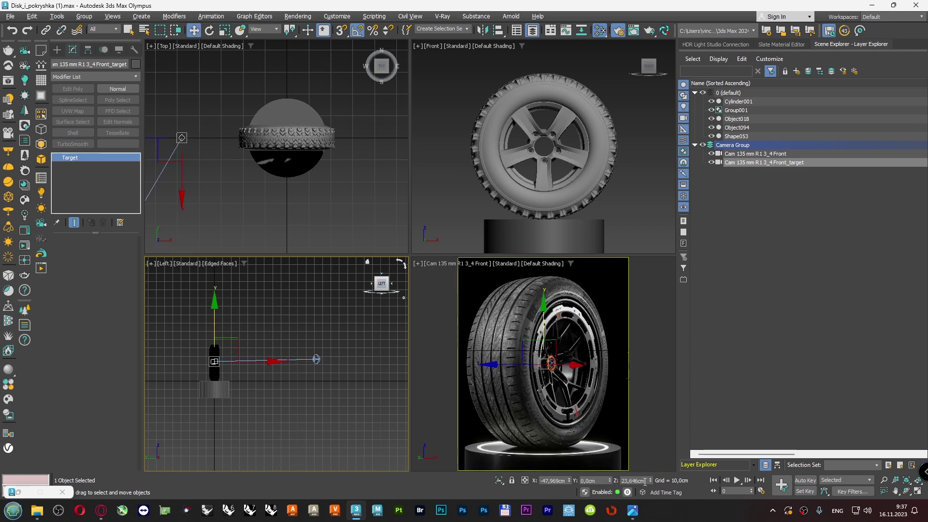
pyautogui.rightClick(570, 481)
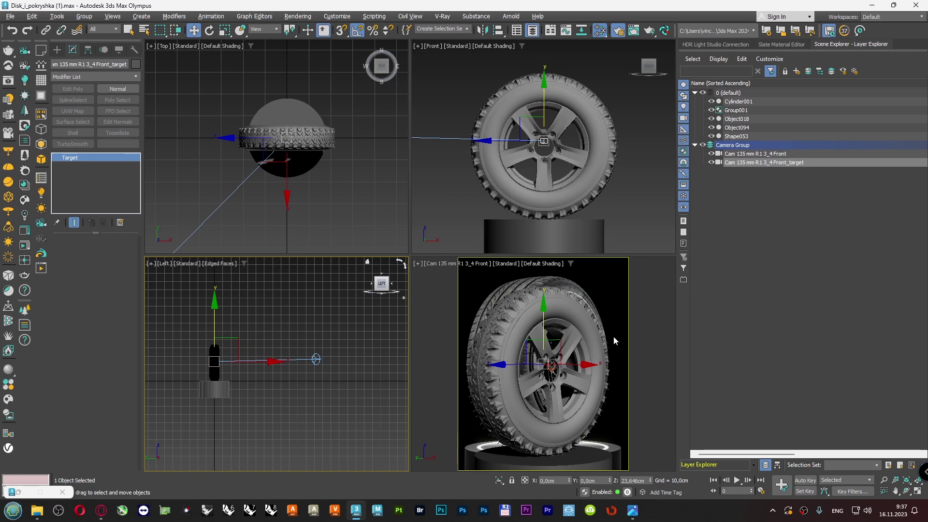
# - Dolly the camera closer and pan so the wheel sits higher in frame
pyautogui.rightClick(617, 362)
pyautogui.moveTo(618, 357); pyautogui.dragTo(623, 299, button='middle')
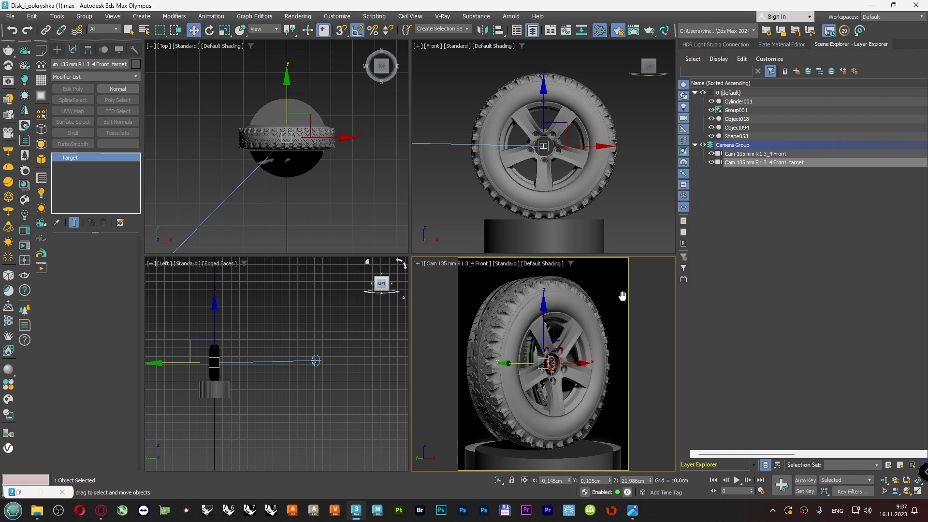
pyautogui.click(887, 480)
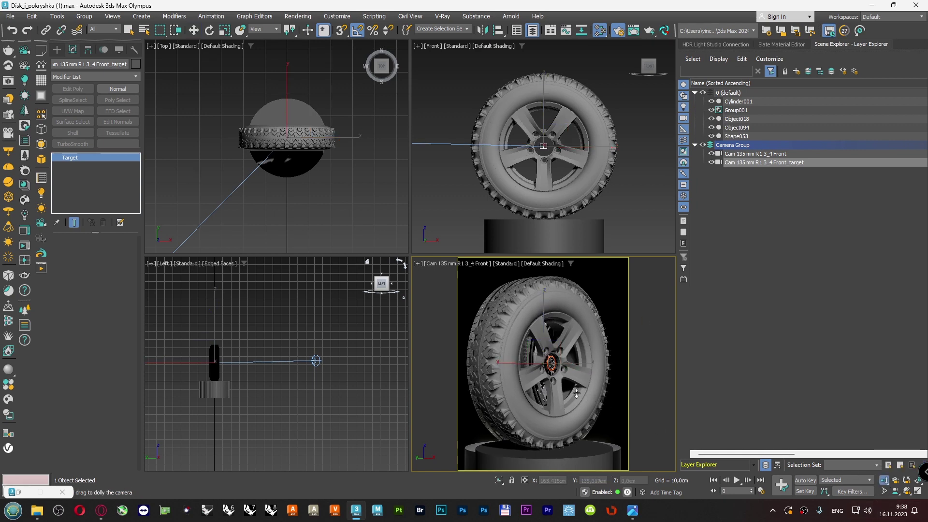
pyautogui.moveTo(551, 368); pyautogui.dragTo(551, 346)
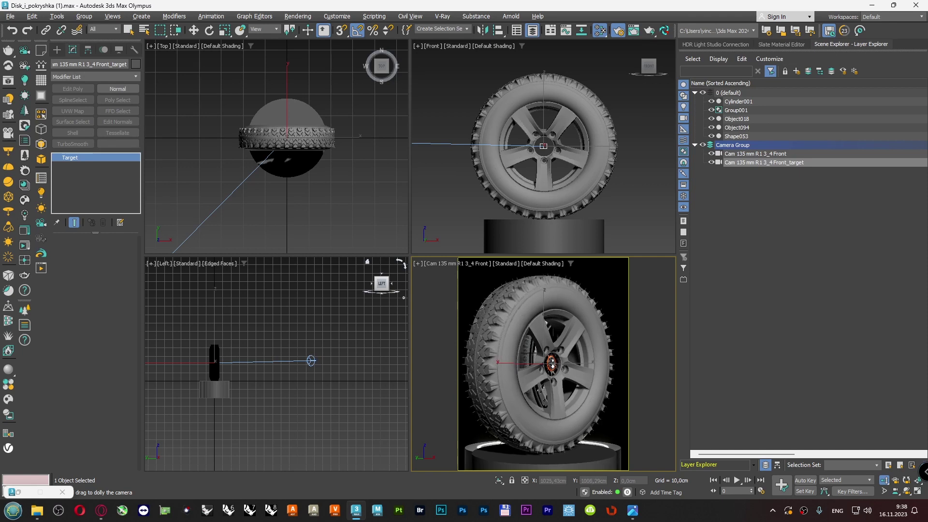
pyautogui.moveTo(576, 425); pyautogui.dragTo(577, 423, button='middle')
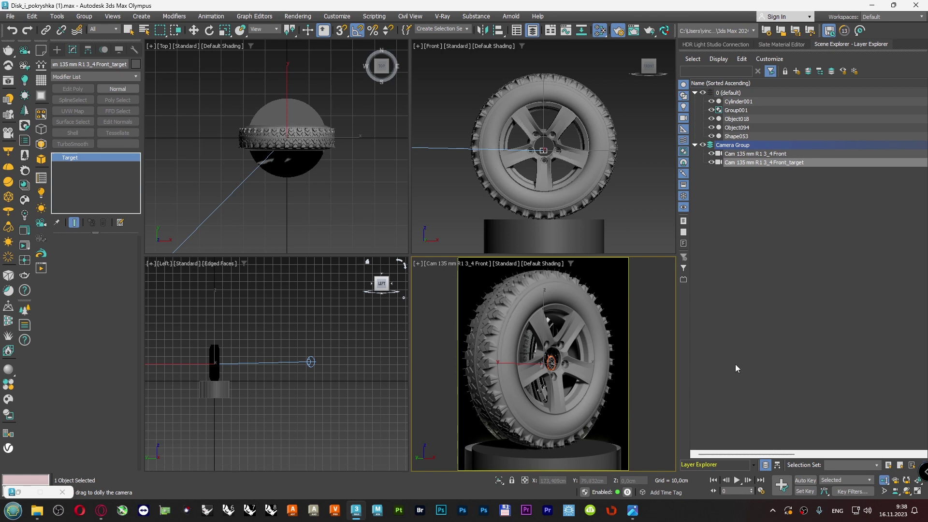
# - Set the camera viewport background to the Customize UI solid colour, applied to the active view
pyautogui.click(418, 264)
pyautogui.click(439, 384)
pyautogui.click(376, 190)
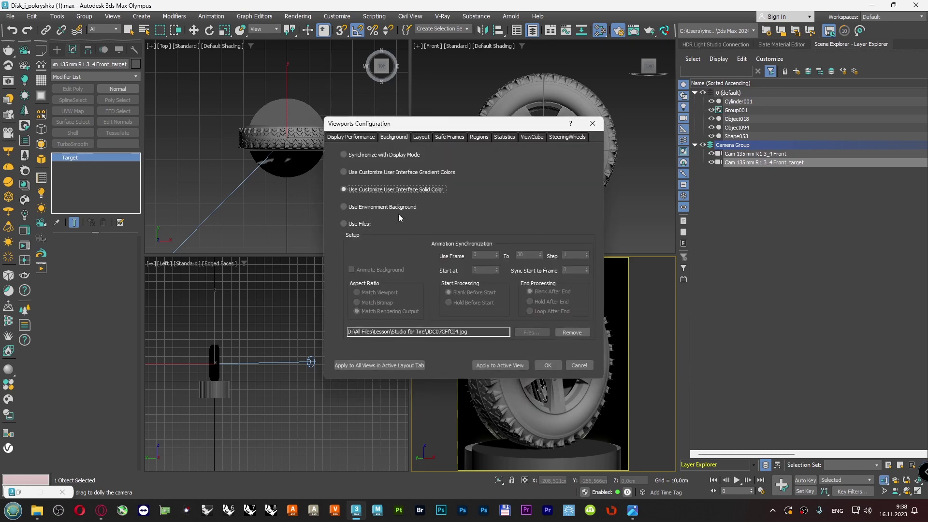
pyautogui.click(507, 366)
pyautogui.click(547, 366)
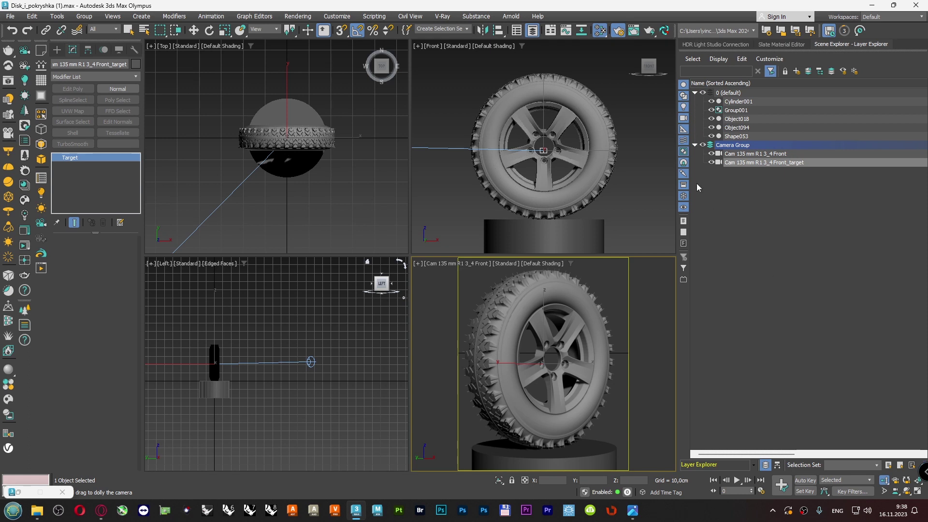
# - Collapse Camera Group and put Cylinder001 on a new layer named Ground Group
pyautogui.click(695, 145)
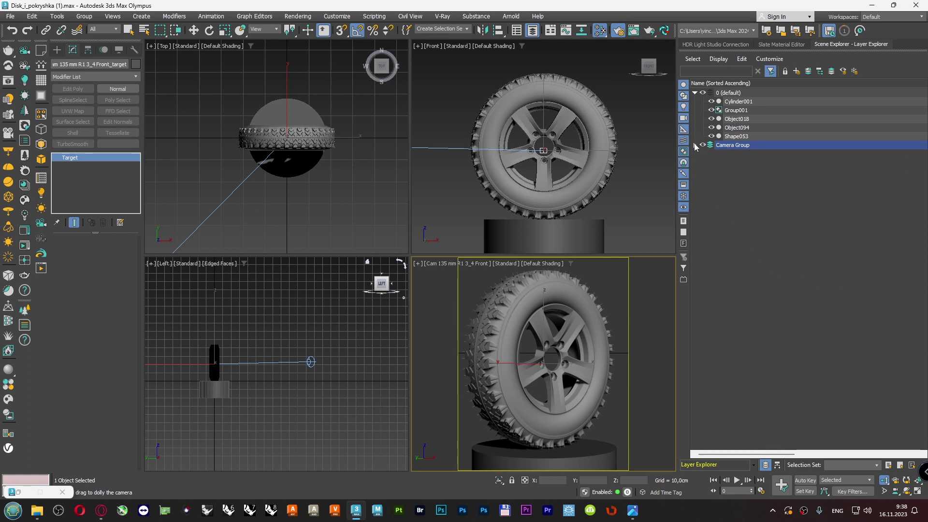
pyautogui.click(727, 173)
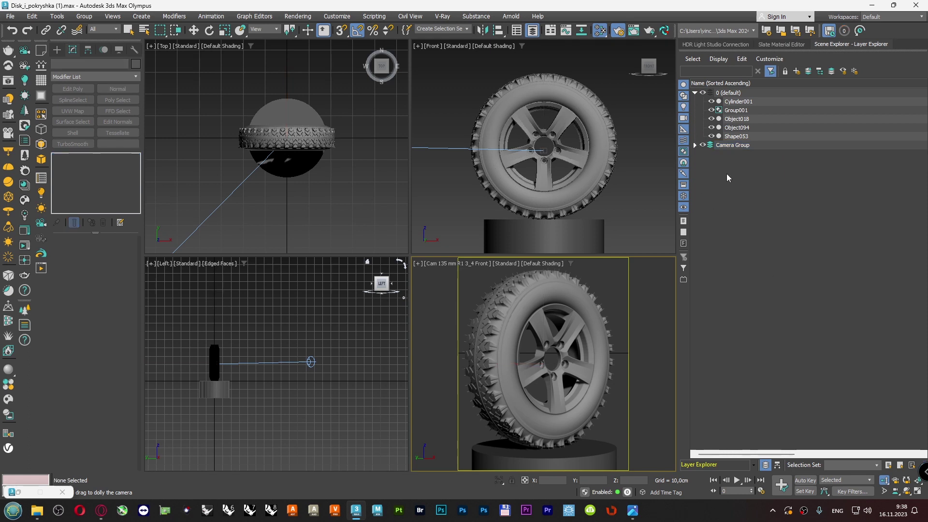
pyautogui.click(735, 102)
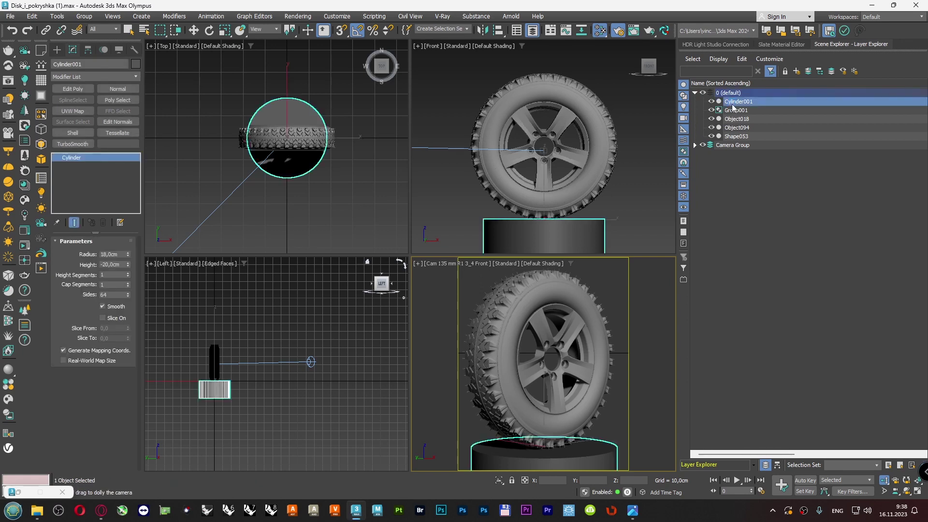
pyautogui.click(796, 71)
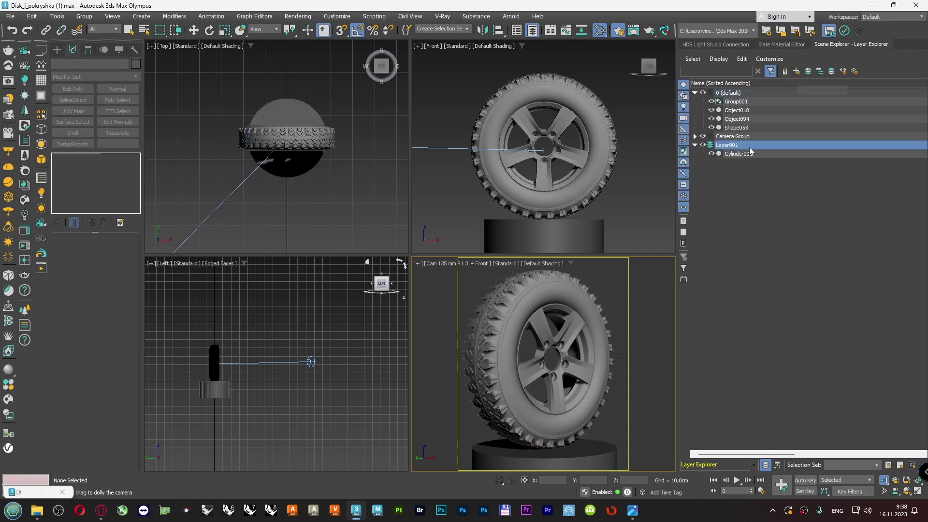
pyautogui.click(734, 146)
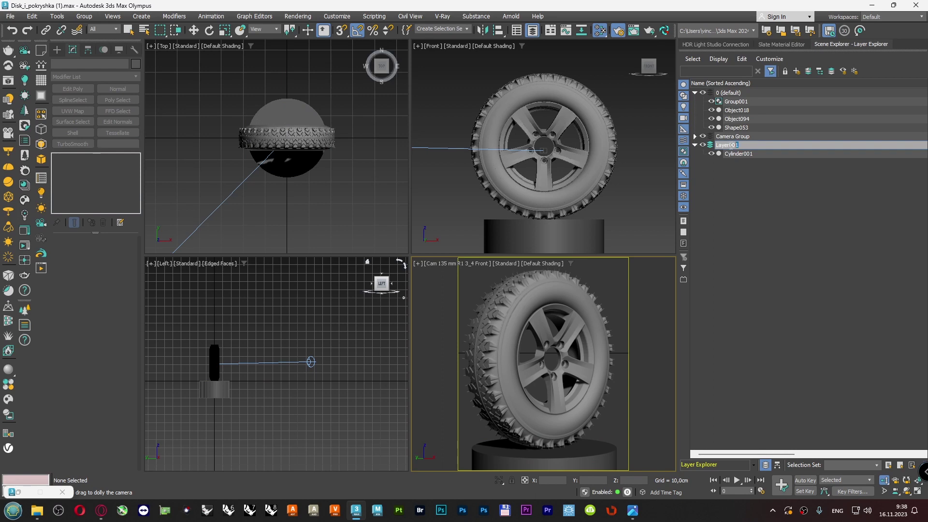
pyautogui.write('Ground Group')
pyautogui.press('Return')
# - Rename Cylinder001 to 'Cylinder 18 cm'
pyautogui.click(738, 153)
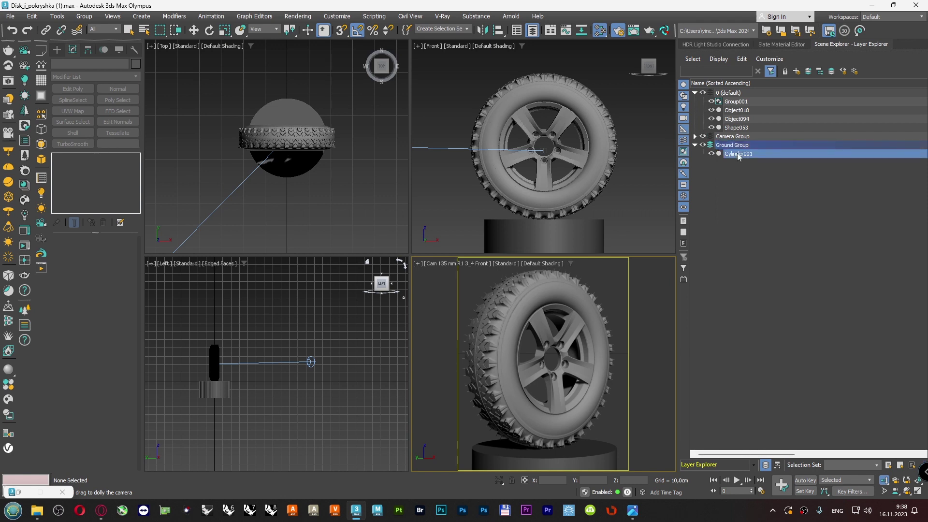
pyautogui.click(740, 153)
pyautogui.click(758, 151)
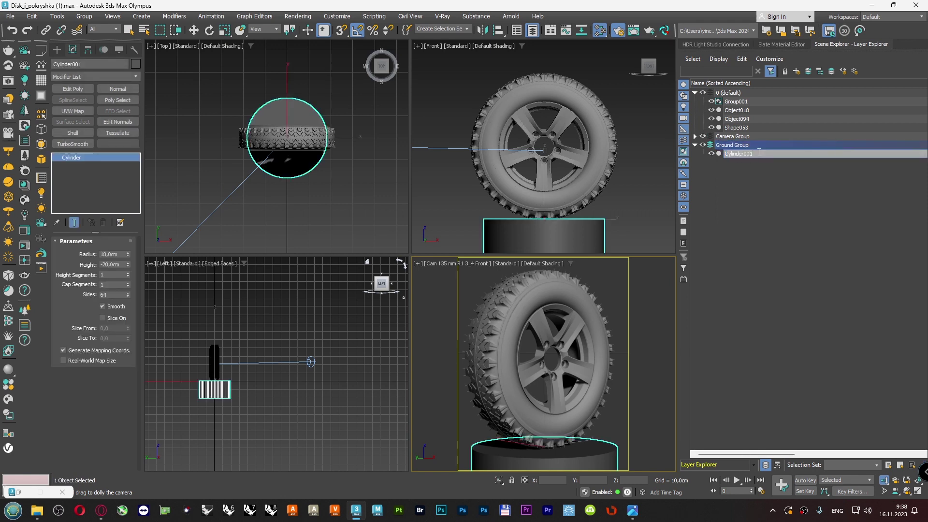
pyautogui.press('BackSpace')
pyautogui.press('BackSpace')
pyautogui.press('Return')
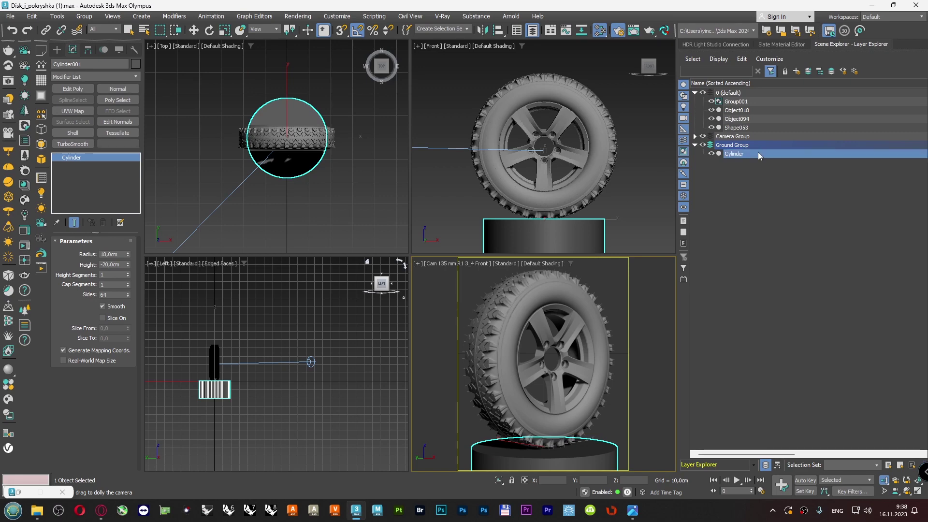
pyautogui.click(749, 155)
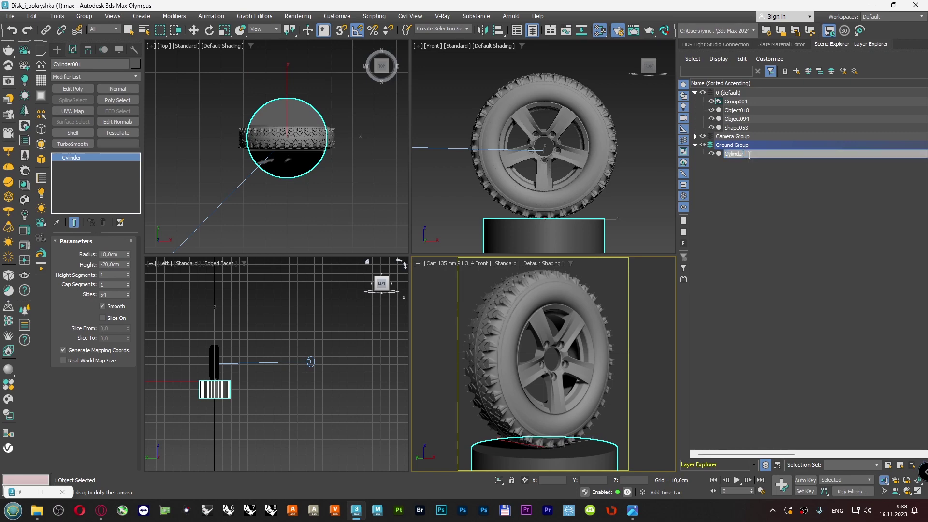
pyautogui.write('18')
pyautogui.press('Return')
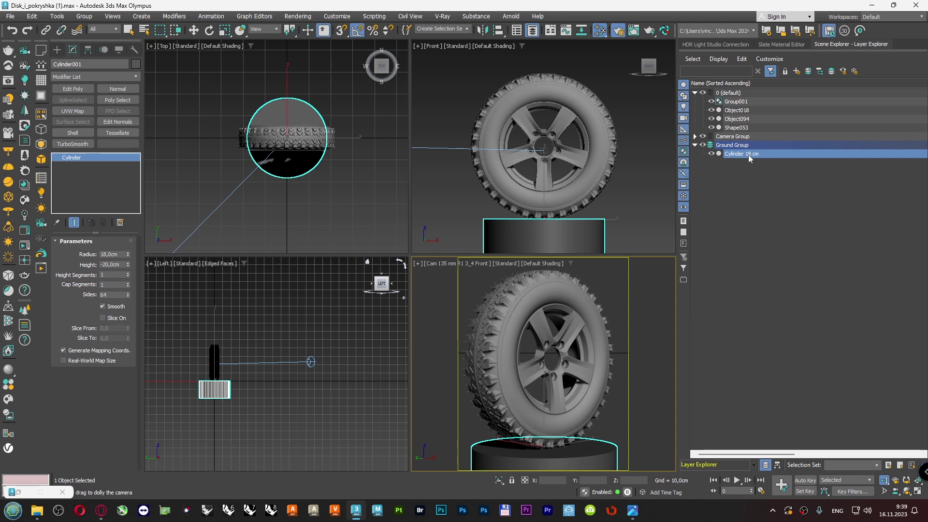
pyautogui.click(787, 152)
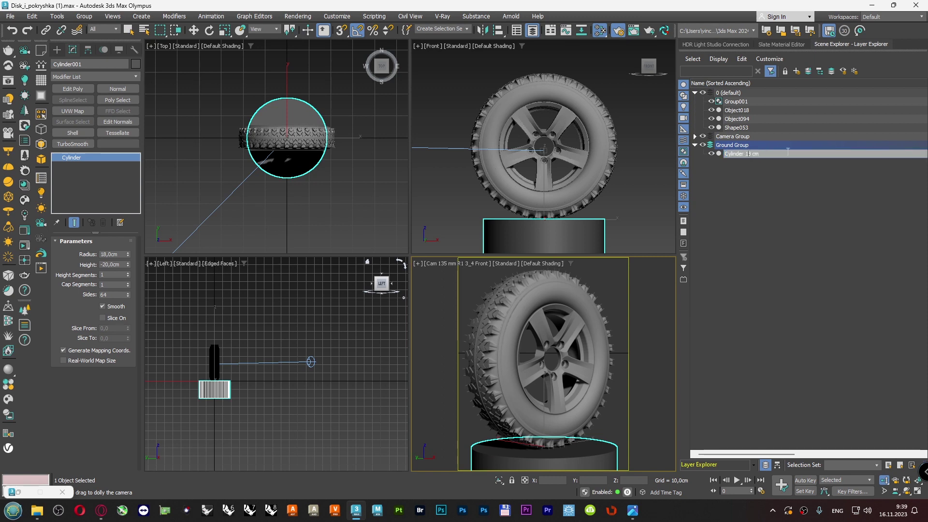
pyautogui.press('Home')
pyautogui.hotkey('ctrl', 'shift', 'Right')
pyautogui.hotkey('ctrl', 'shift', 'Right')
pyautogui.press('Return')
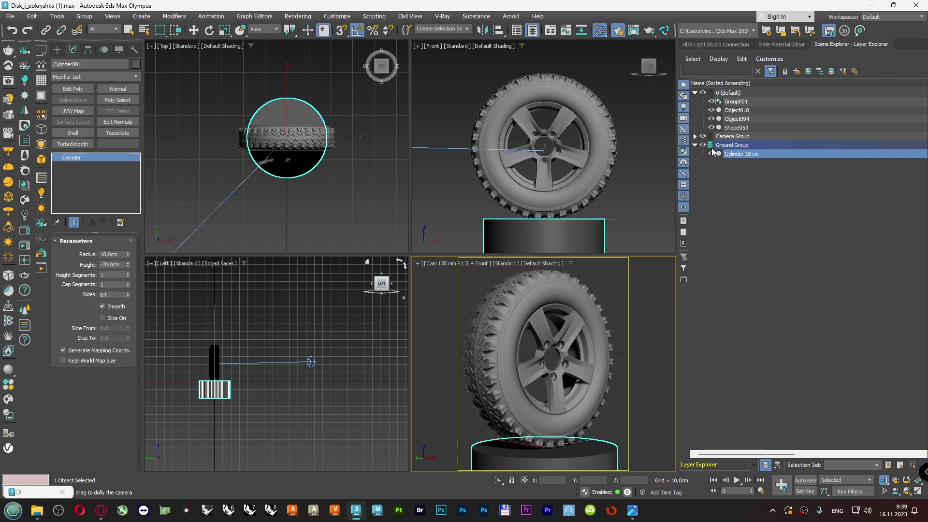
# - Hide the Camera Group and Ground Group layers and ungroup Group001
pyautogui.click(703, 135)
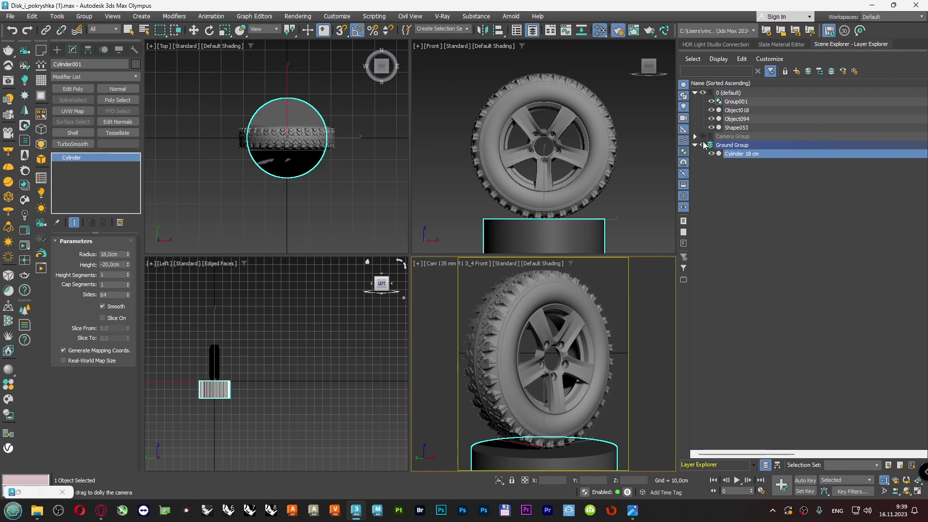
pyautogui.click(695, 145)
pyautogui.click(703, 145)
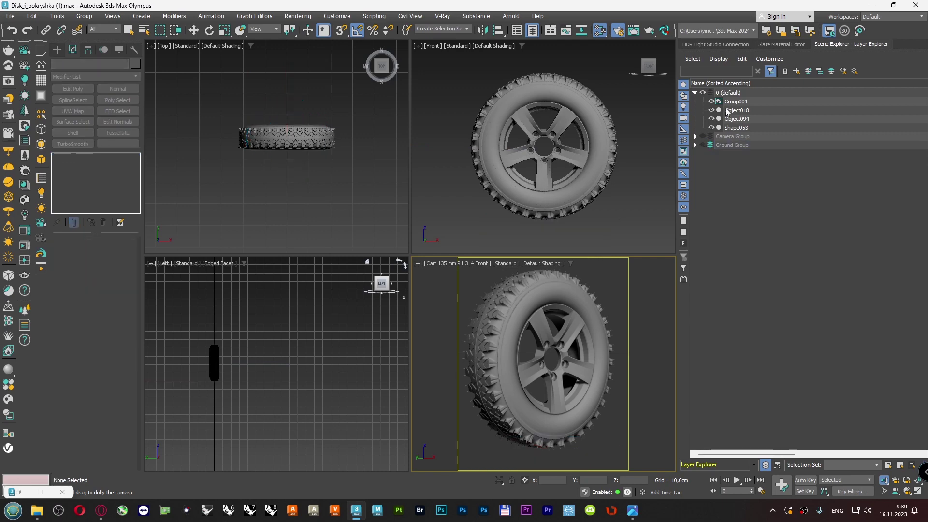
pyautogui.click(736, 102)
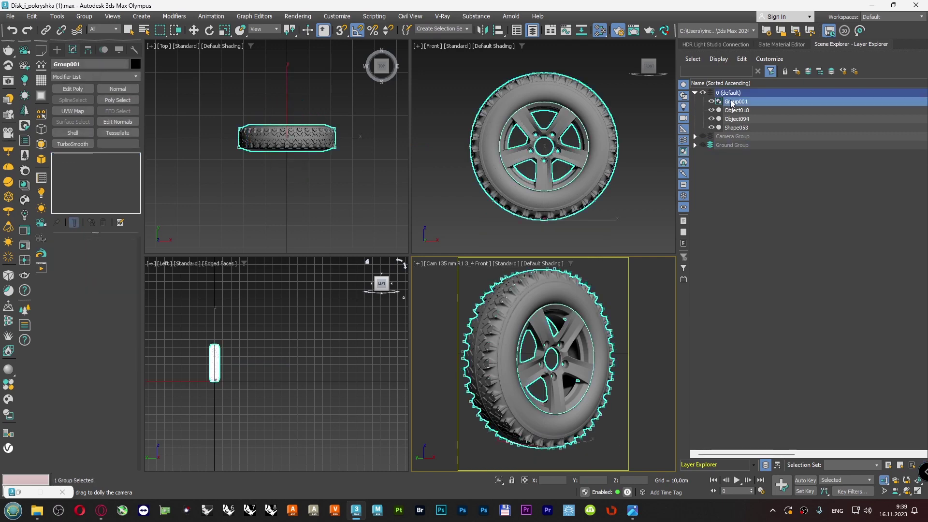
pyautogui.click(84, 16)
pyautogui.click(92, 39)
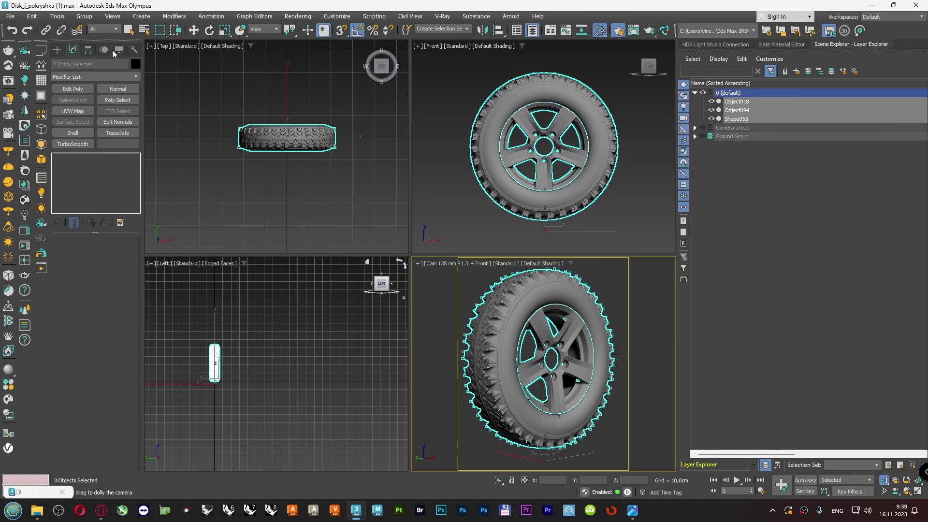
# - Rename Shape053 to Rim and Object094 to Tire
pyautogui.click(721, 175)
pyautogui.click(735, 102)
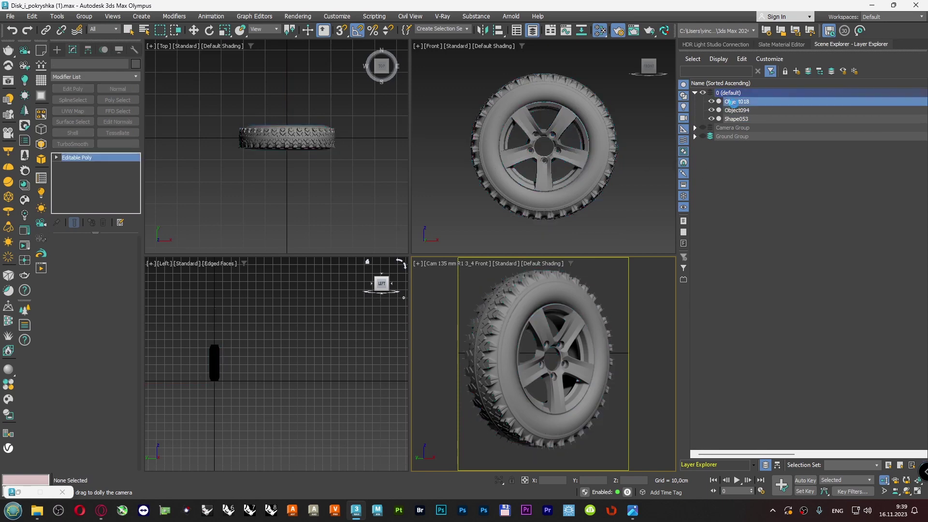
pyautogui.click(735, 110)
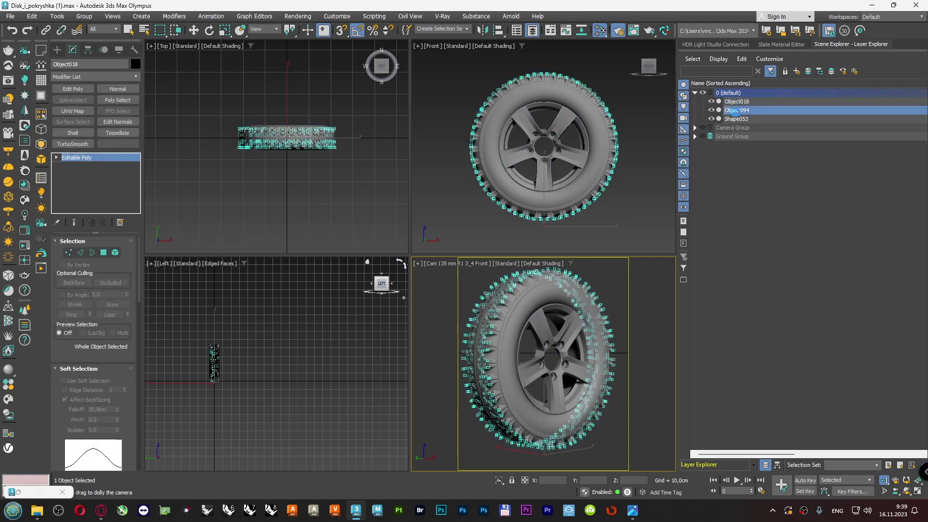
pyautogui.click(736, 119)
pyautogui.click(736, 119)
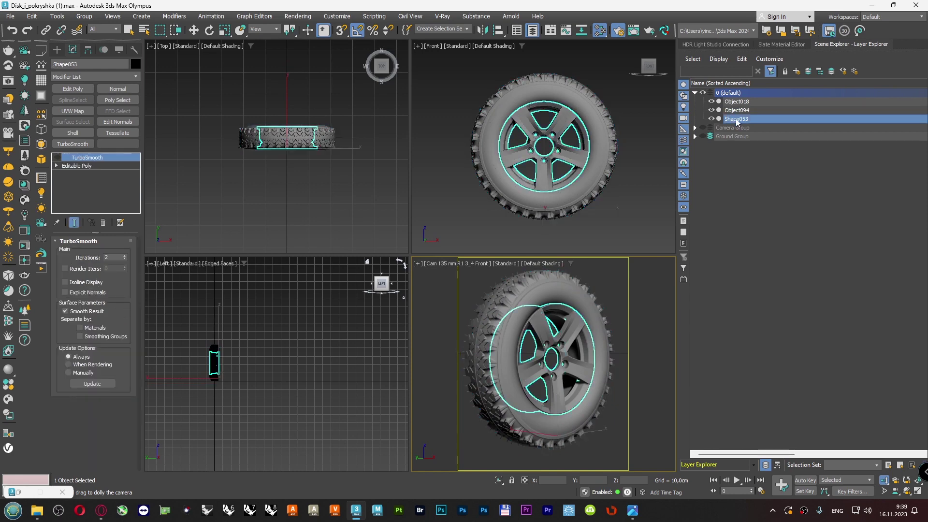
pyautogui.write('Rim')
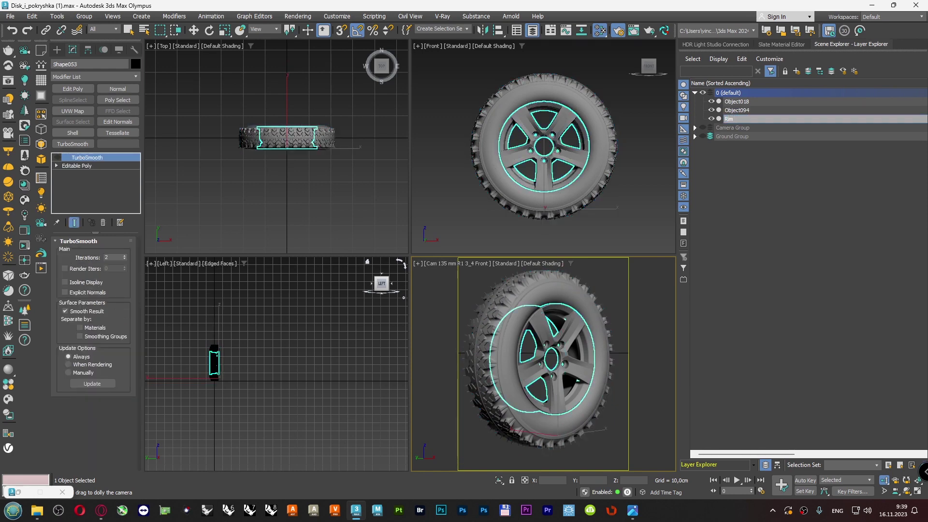
pyautogui.press('Return')
pyautogui.click(737, 111)
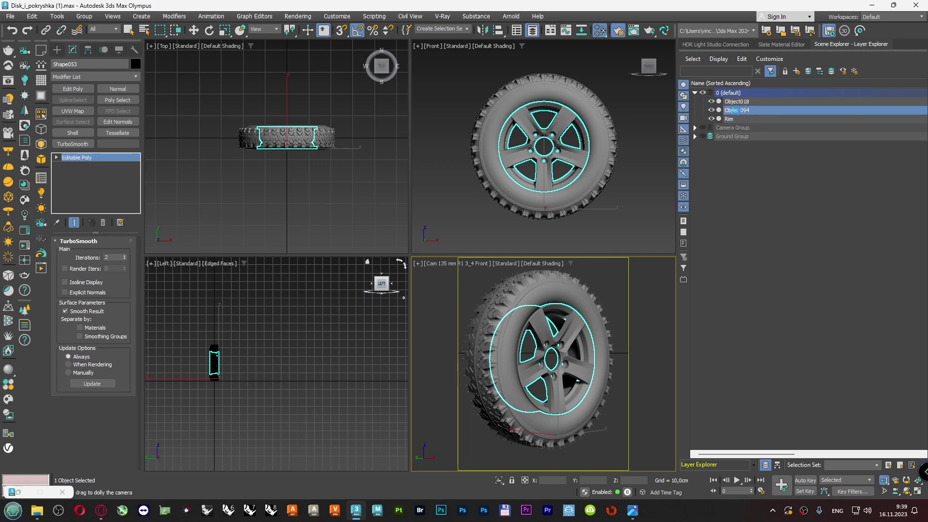
pyautogui.click(737, 110)
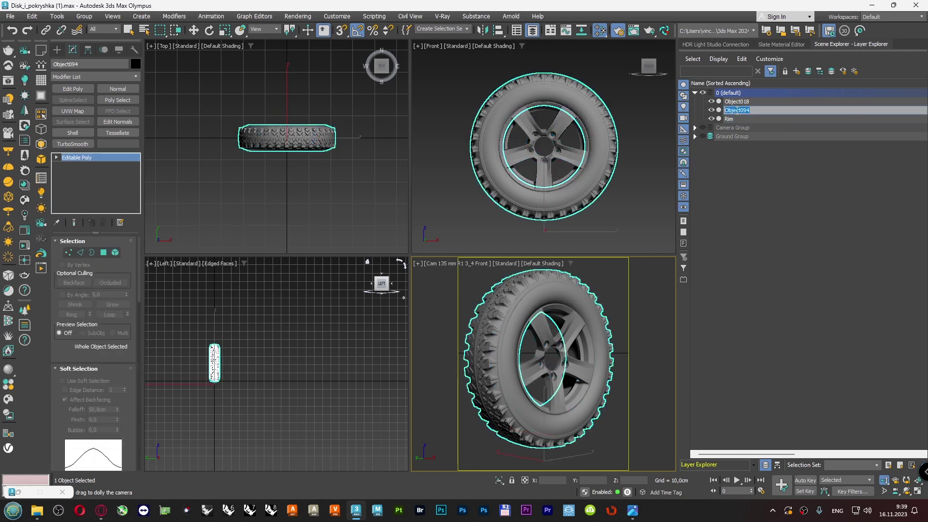
pyautogui.write('Tire')
pyautogui.press('Return')
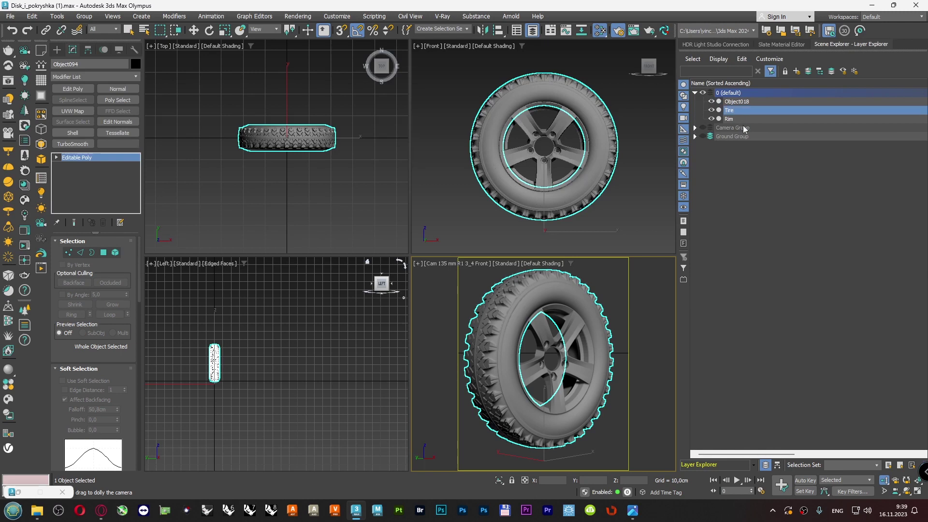
# - Rename Object018 to Protector and select all three wheel parts
pyautogui.click(740, 151)
pyautogui.click(740, 105)
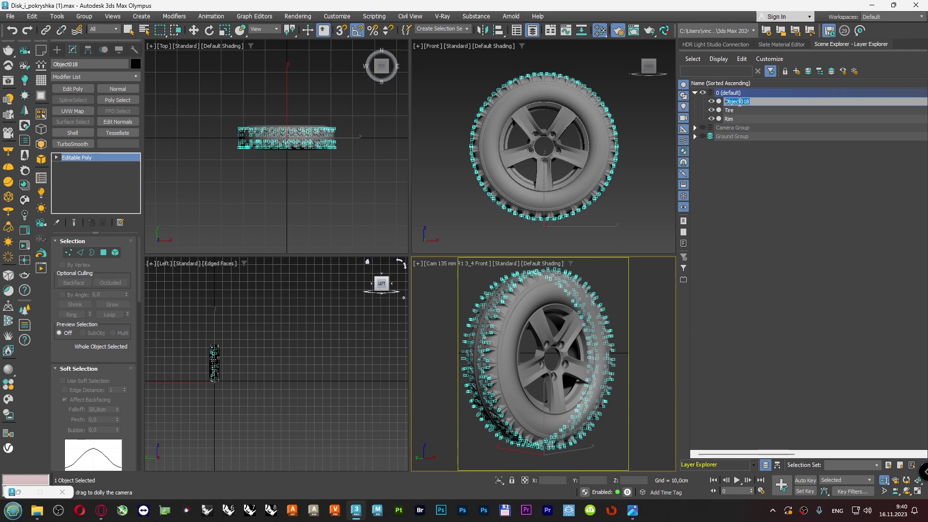
pyautogui.write('Protector')
pyautogui.press('Return')
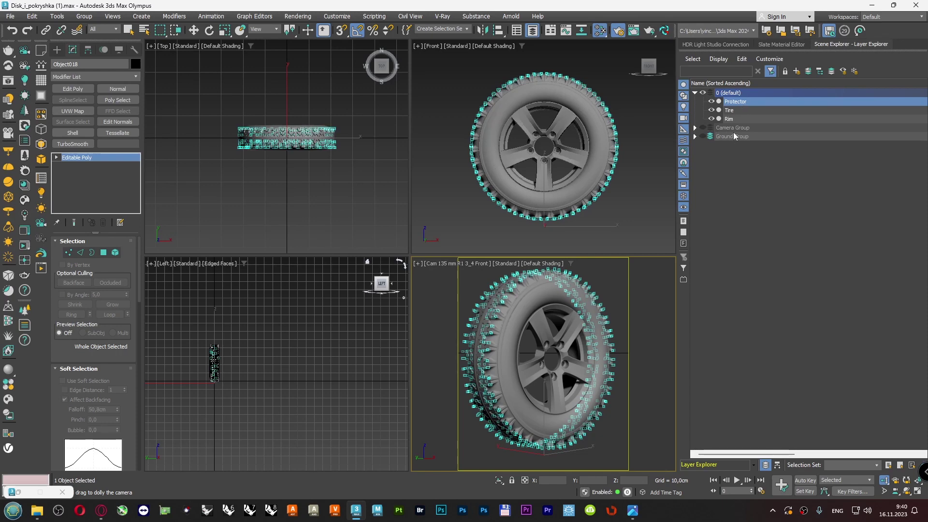
pyautogui.keyDown('shift'); pyautogui.click(734, 119); pyautogui.keyUp('shift')
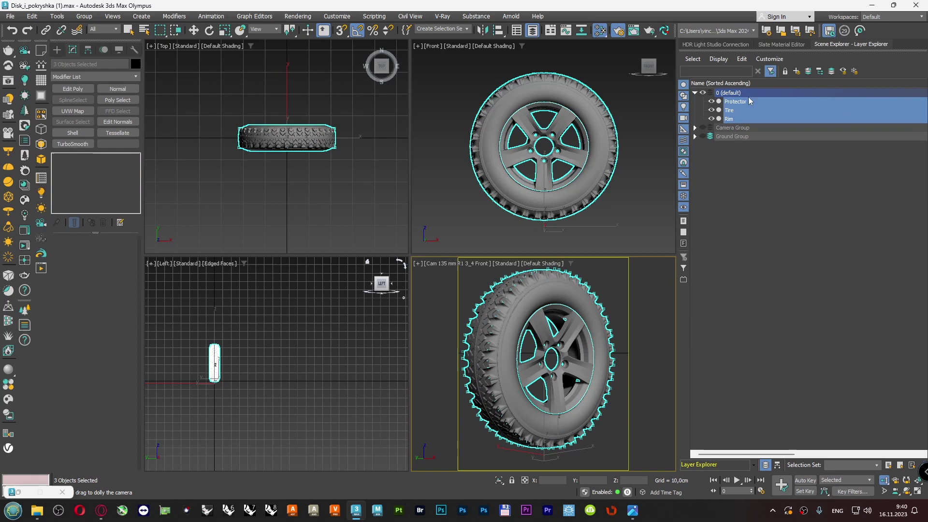
# - Create a new layer for the wheel parts named Wheel Group
pyautogui.click(796, 71)
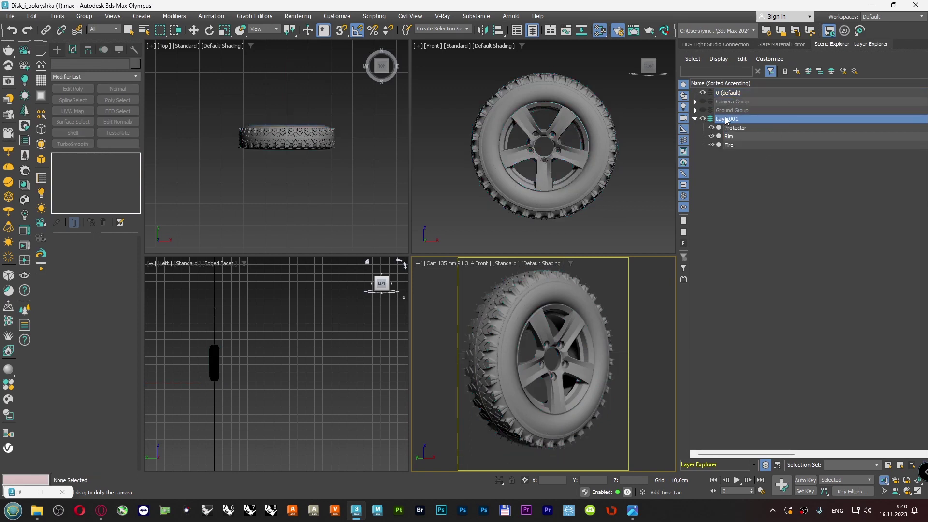
pyautogui.click(726, 118)
pyautogui.write('Wh')
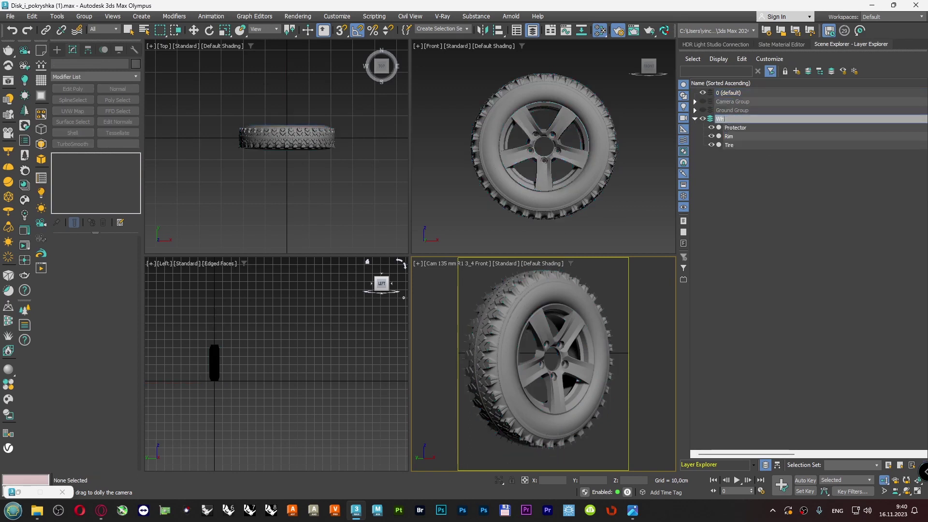
pyautogui.write('eel Group')
pyautogui.click(726, 118)
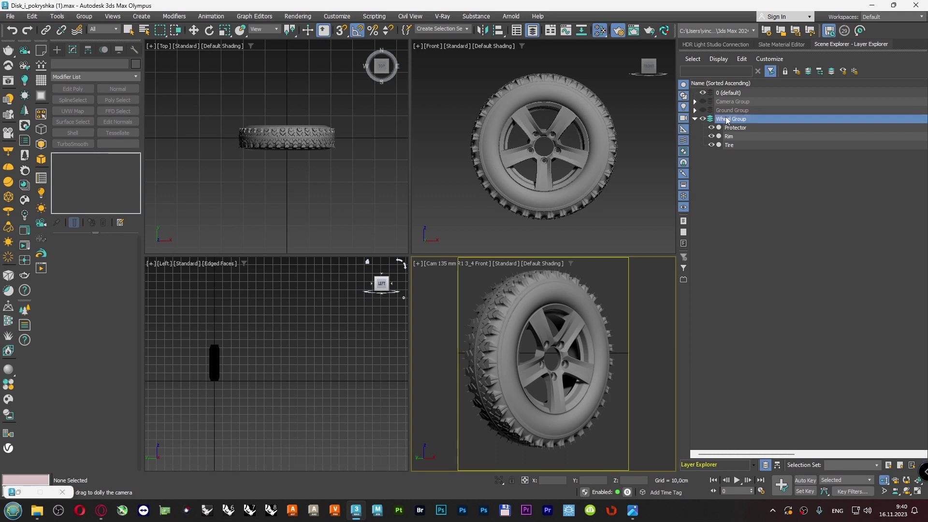
# - Make Ground Group and Camera Group visible again and expand the layers
pyautogui.click(694, 119)
pyautogui.click(715, 148)
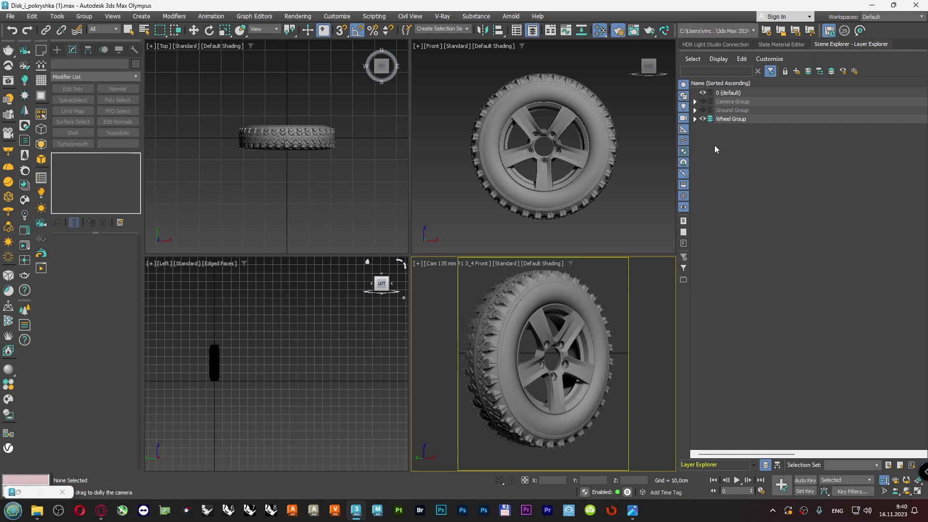
pyautogui.click(695, 119)
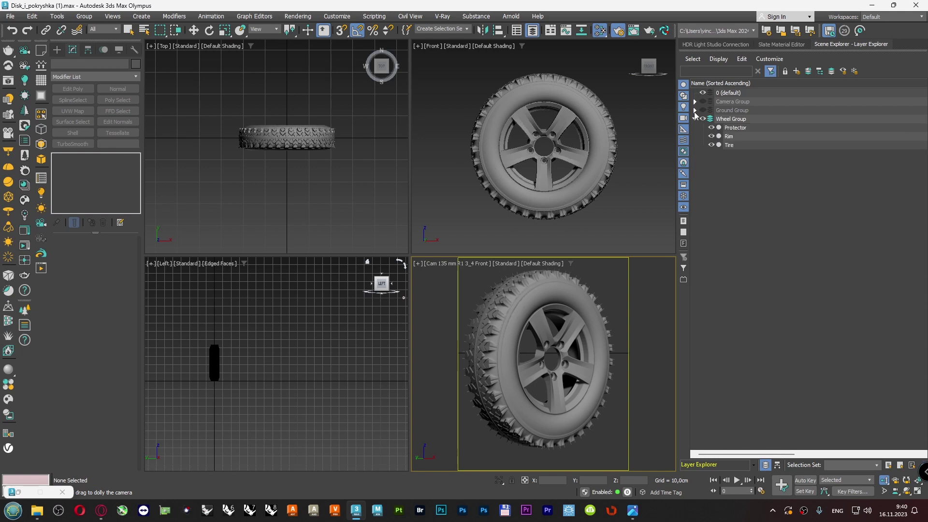
pyautogui.click(703, 110)
pyautogui.click(695, 110)
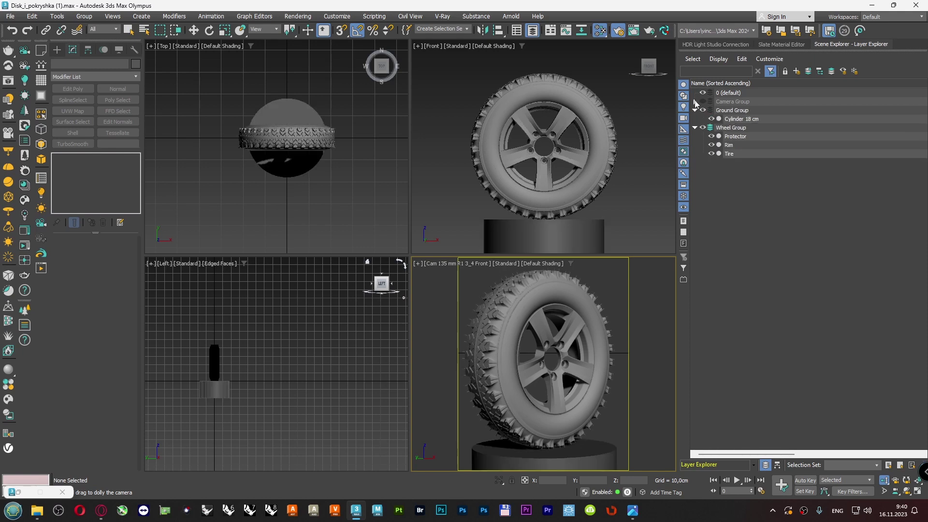
pyautogui.click(695, 101)
pyautogui.click(703, 101)
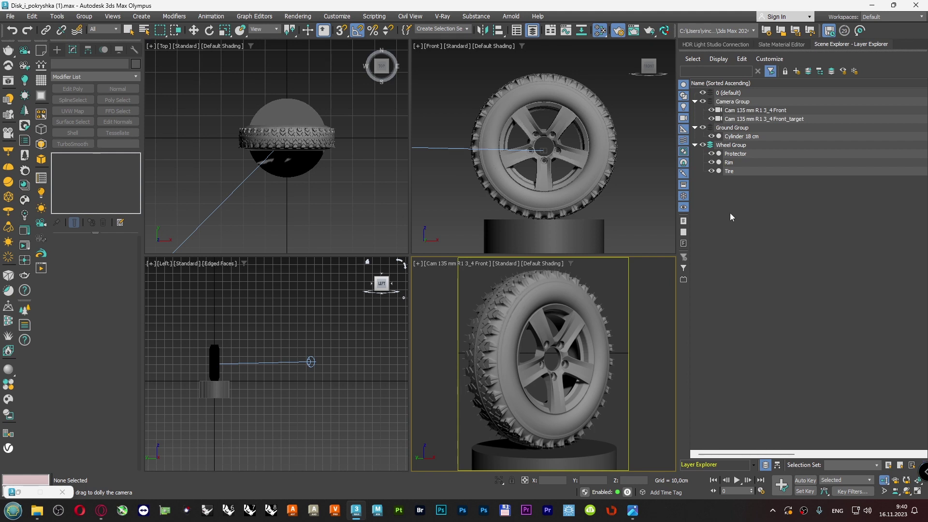
# - Open the Slate Material Editor panel and delete all existing nodes
pyautogui.click(786, 46)
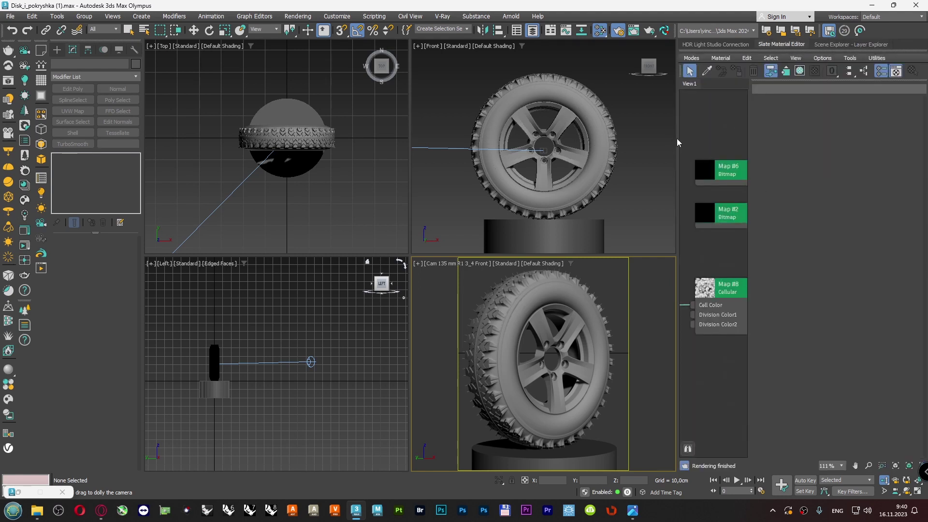
pyautogui.moveTo(677, 140); pyautogui.dragTo(619, 145)
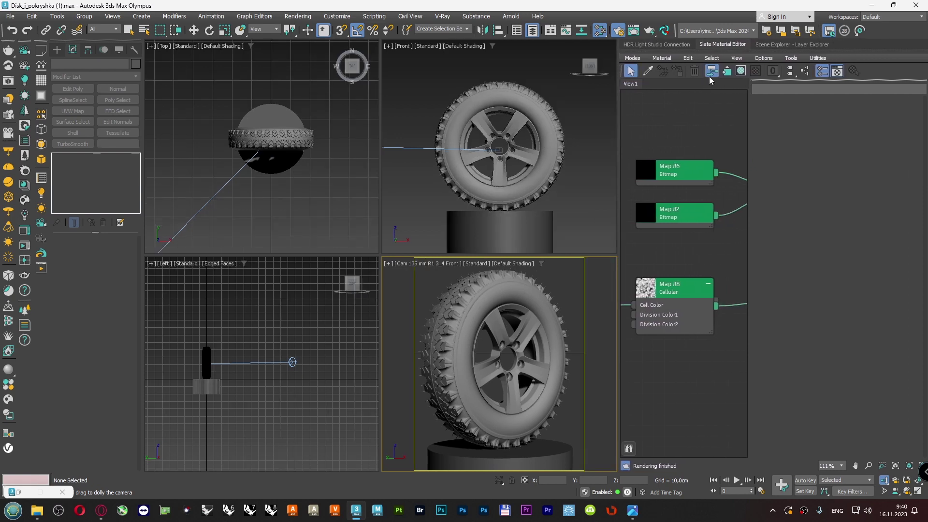
pyautogui.press('z')
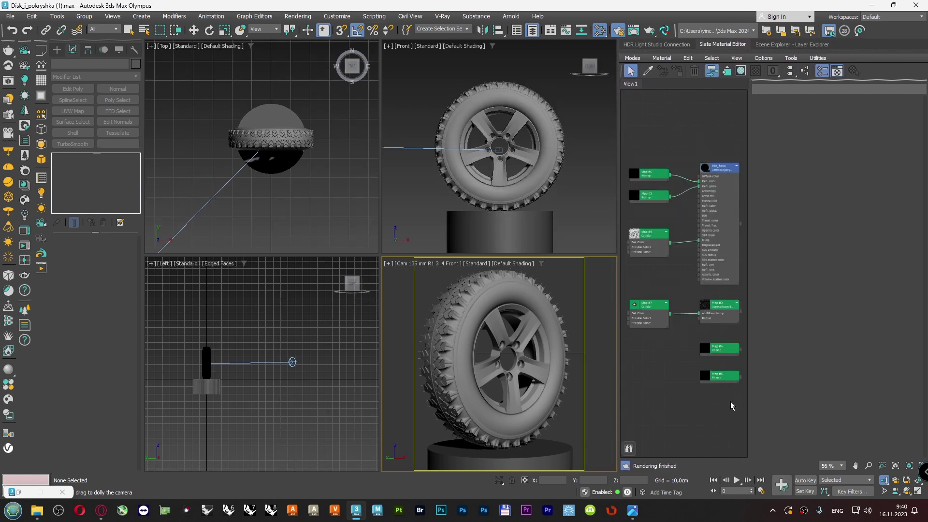
pyautogui.moveTo(746, 415); pyautogui.dragTo(633, 140)
pyautogui.press('Delete')
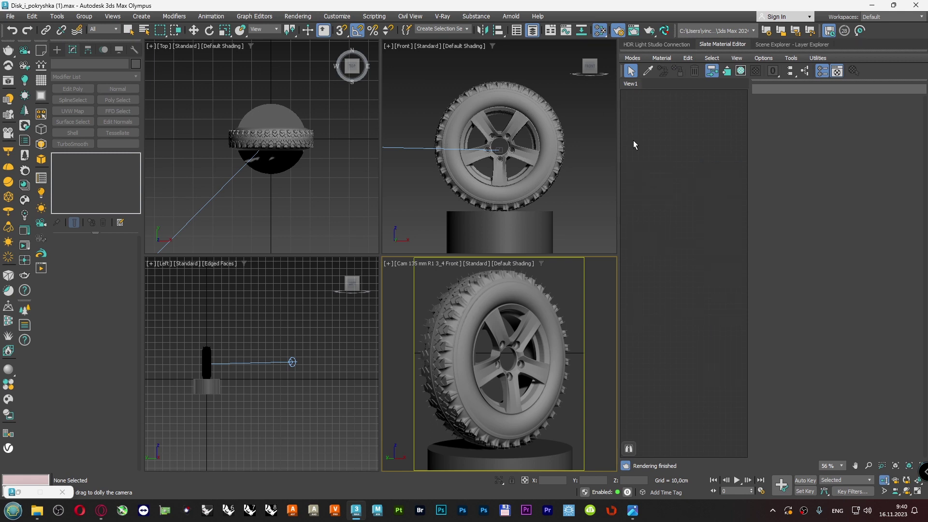
# - Set the selection filter to Geometry and select all four geometry objects
pyautogui.click(117, 29)
pyautogui.click(109, 45)
pyautogui.click(576, 211)
pyautogui.hotkey('ctrl', 'a')
pyautogui.hotkey('alt', 'z')
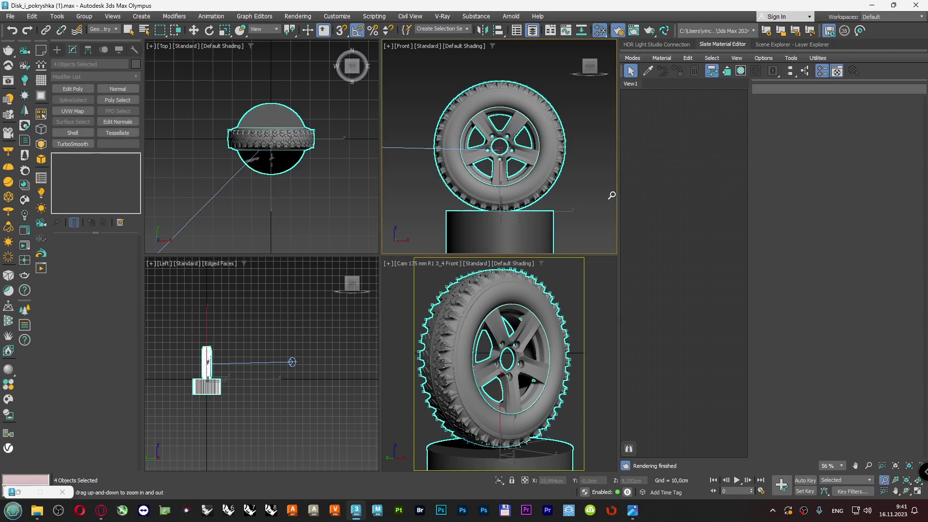
# - Create a new node view named MTL and rename View1 to HDRI
pyautogui.rightClick(659, 85)
pyautogui.click(665, 90)
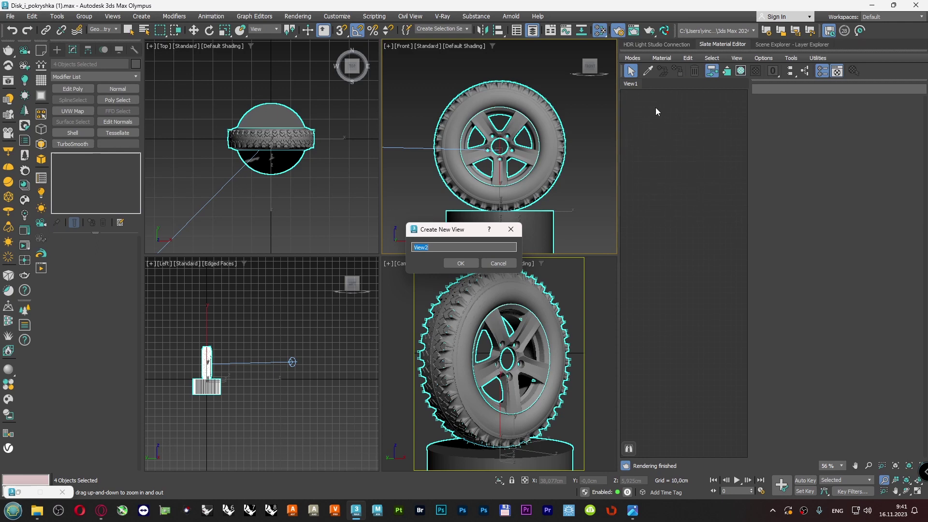
pyautogui.write('MTL')
pyautogui.press('Return')
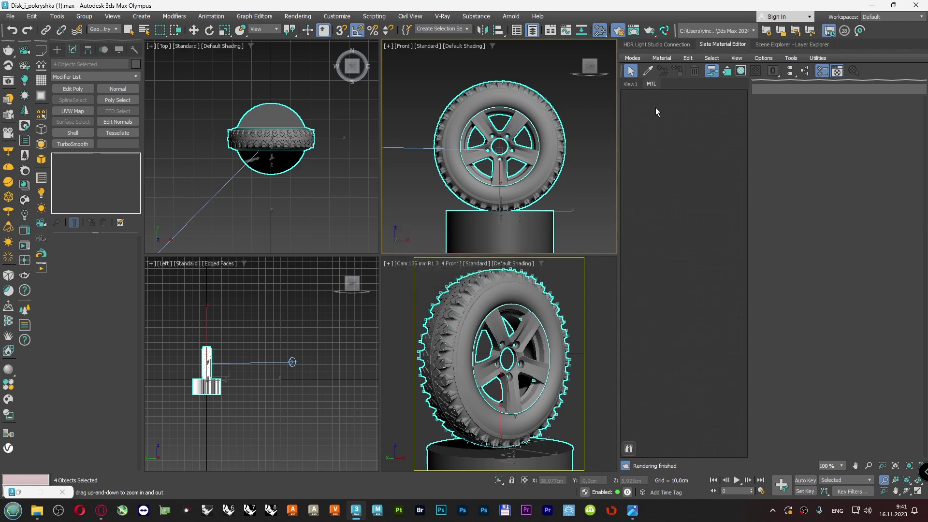
pyautogui.click(630, 85)
pyautogui.rightClick(629, 87)
pyautogui.click(640, 99)
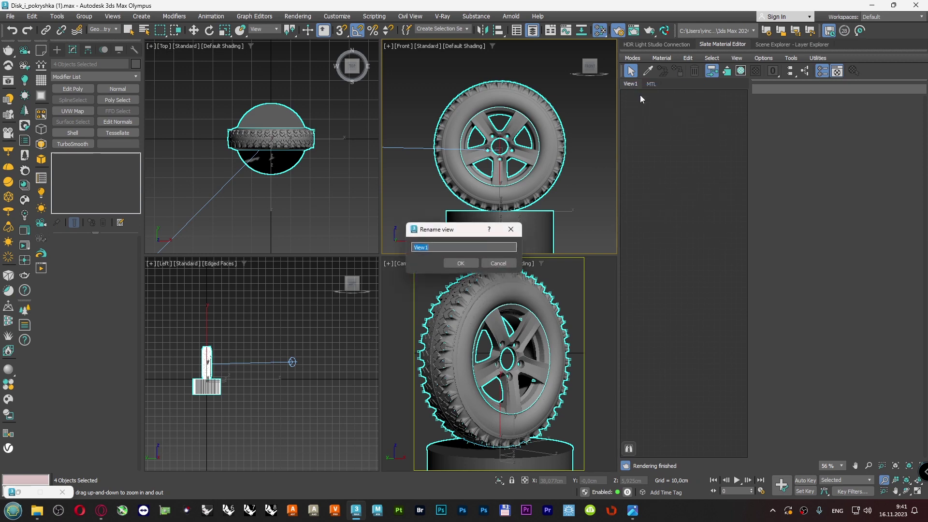
pyautogui.write('HDRI')
pyautogui.press('Return')
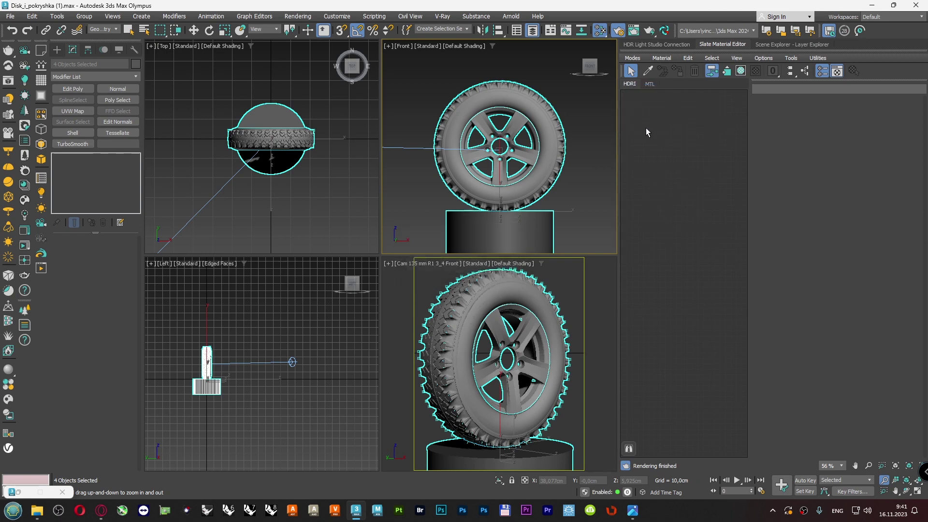
pyautogui.click(650, 85)
pyautogui.rightClick(672, 129)
# - Add an FStorm material node in the MTL view and name it Gray Base
pyautogui.moveTo(692, 147)
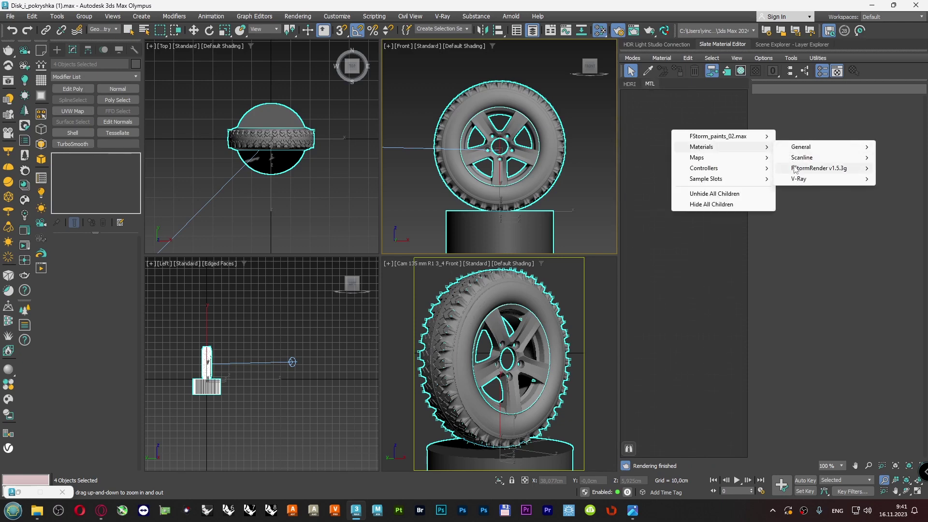
pyautogui.moveTo(795, 169)
pyautogui.click(734, 172)
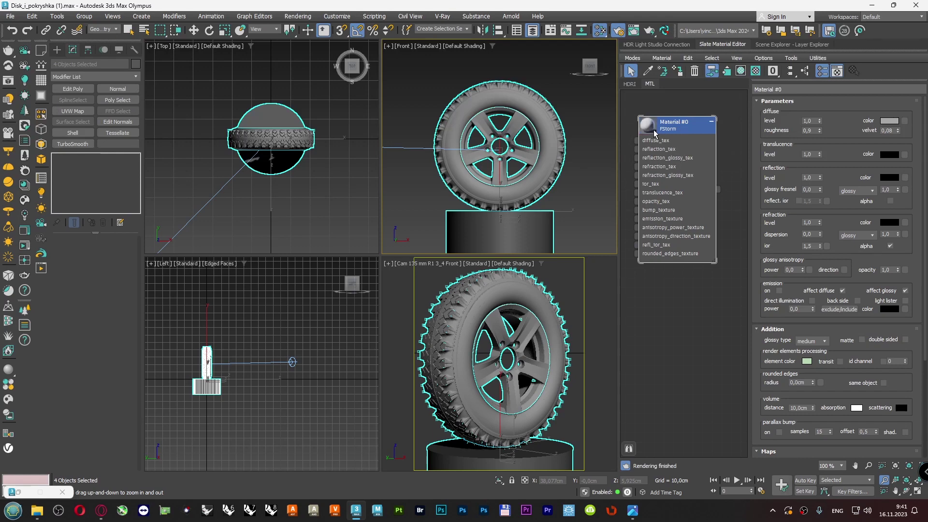
pyautogui.doubleClick(655, 133)
pyautogui.click(733, 90)
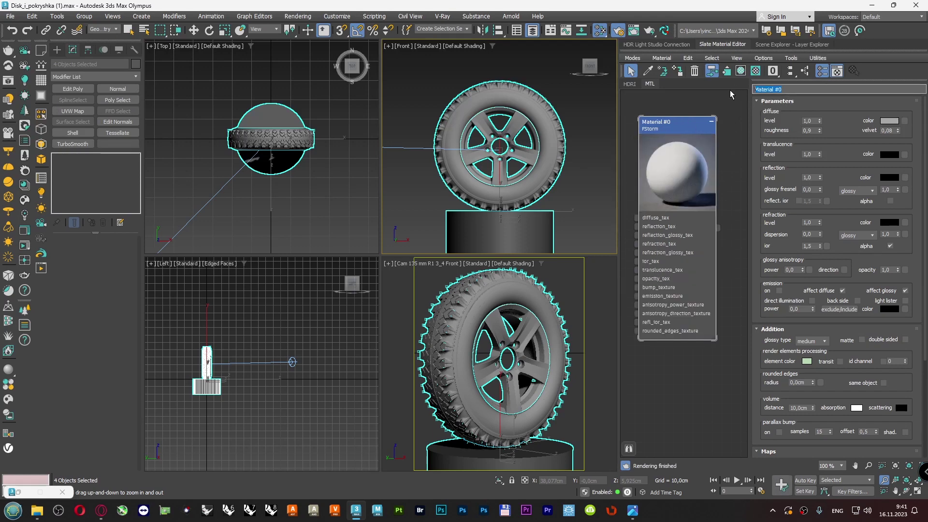
pyautogui.write('Gray Base')
pyautogui.press('Return')
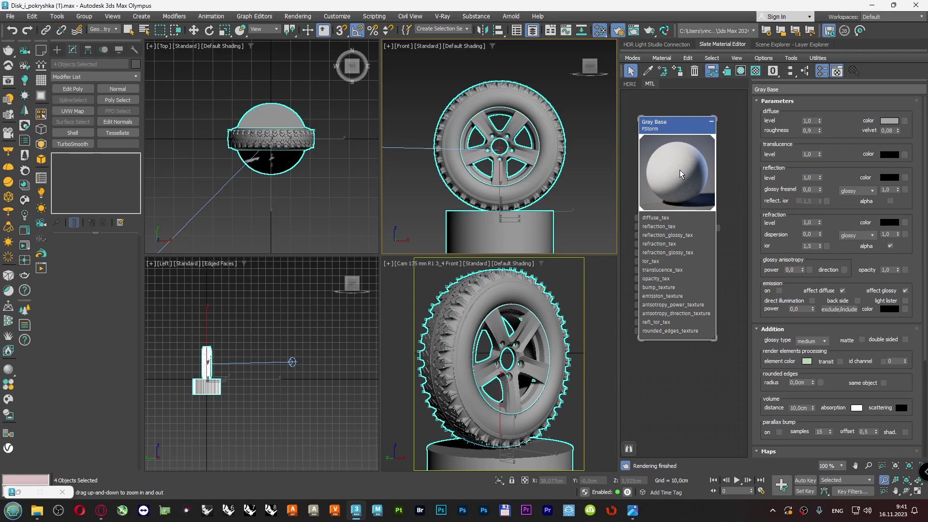
pyautogui.click(675, 103)
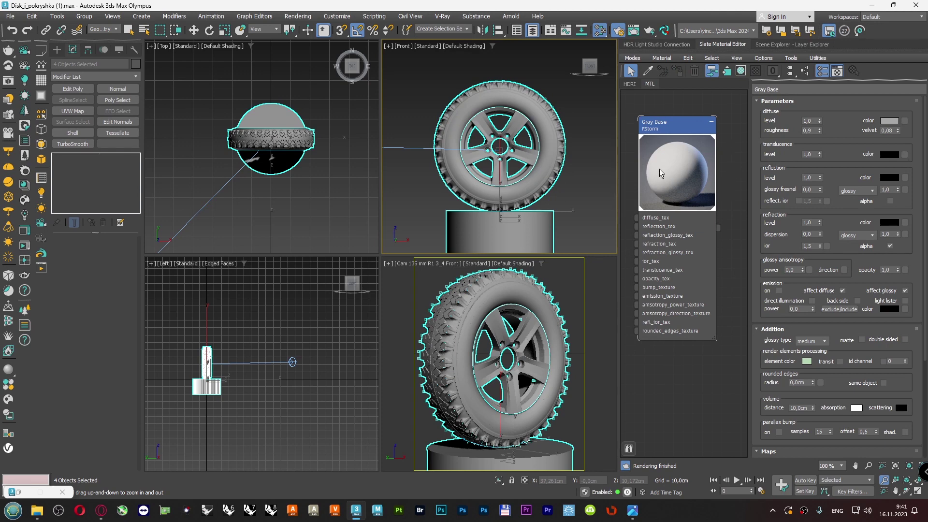
pyautogui.click(347, 17)
# - Set Color Management Mode to Gamma Workflow, display gamma 2.2, in Preferences
pyautogui.click(353, 202)
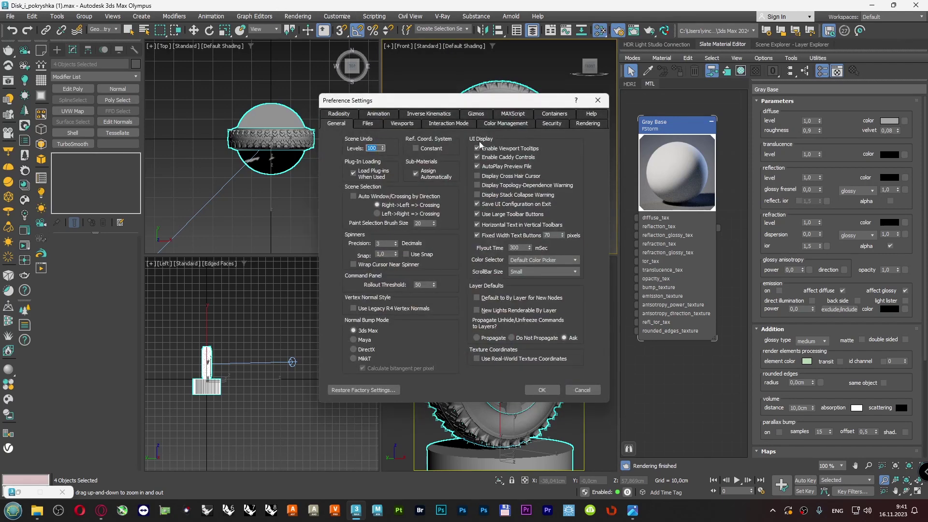
pyautogui.click(517, 125)
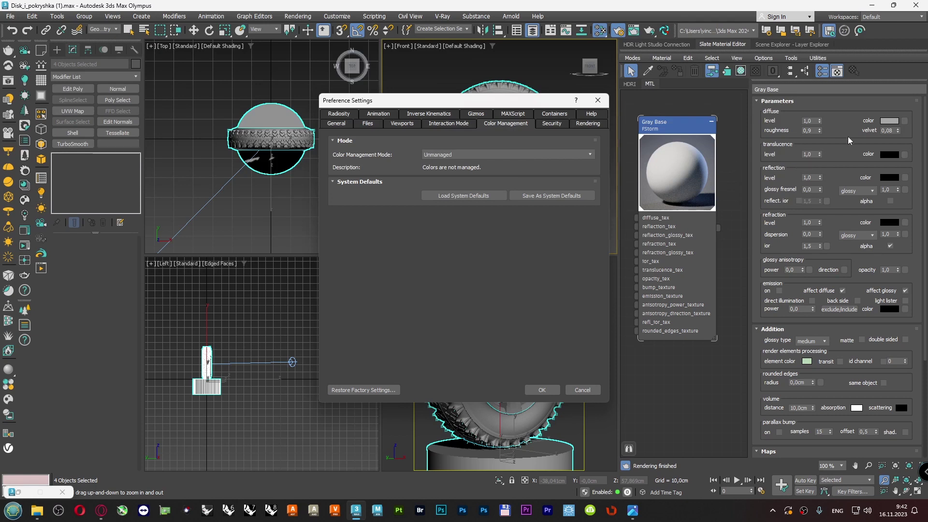
pyautogui.click(889, 121)
pyautogui.click(476, 156)
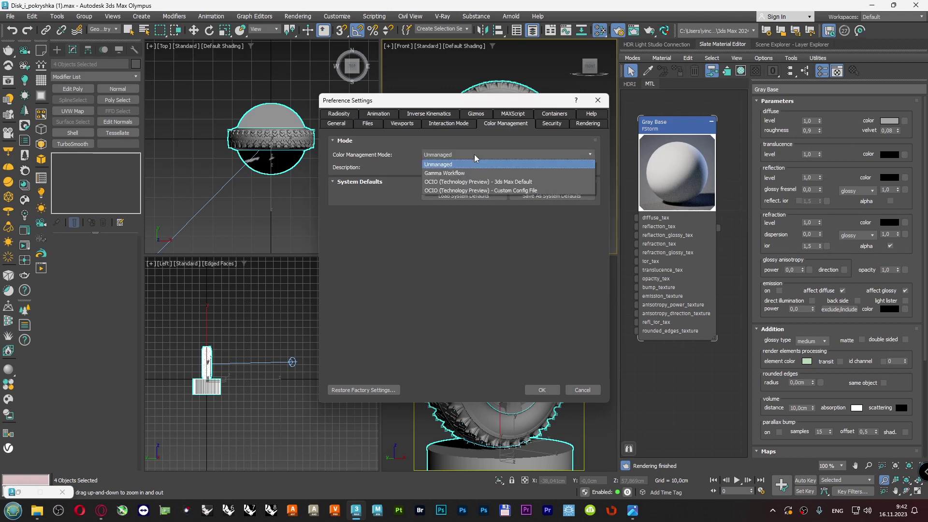
pyautogui.click(466, 174)
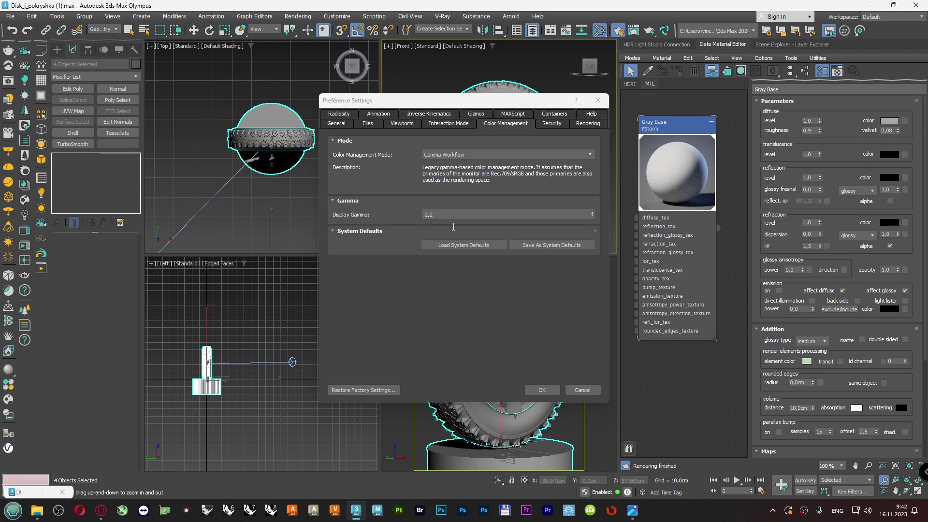
pyautogui.click(542, 390)
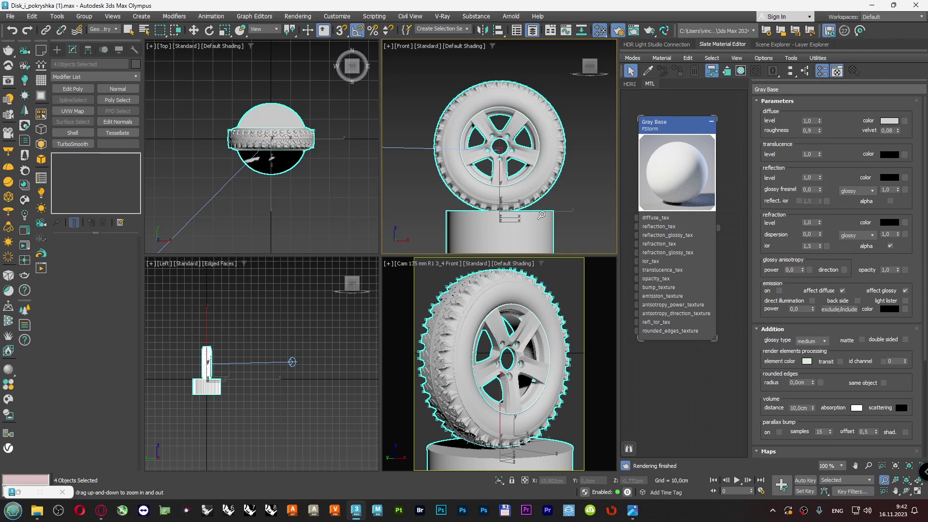
# - Collapse the Gray Base node to its preview and save Disk_i_pokryshka (1).max
pyautogui.click(337, 16)
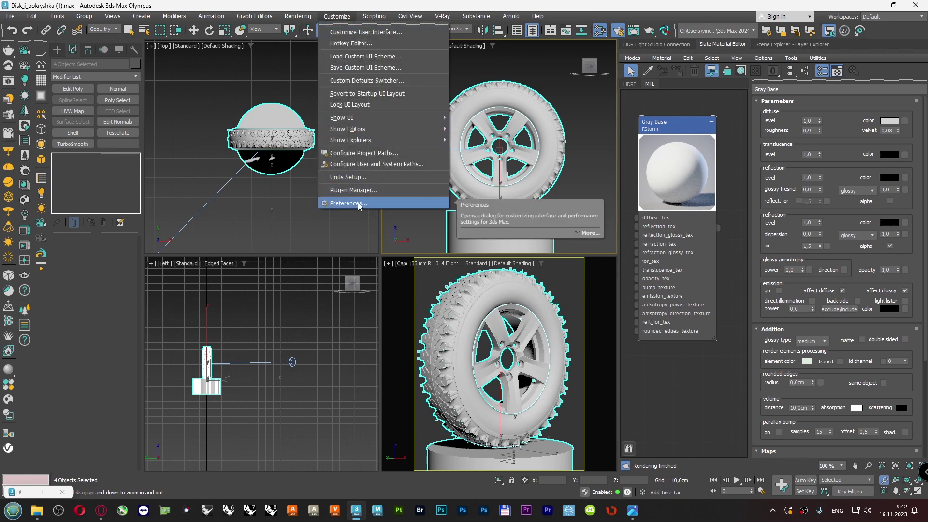
pyautogui.moveTo(304, 19)
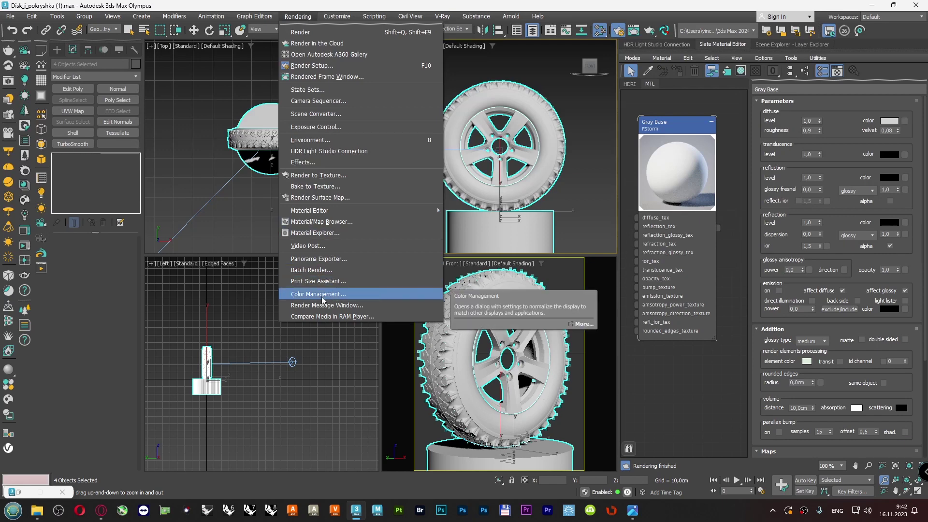
pyautogui.click(606, 7)
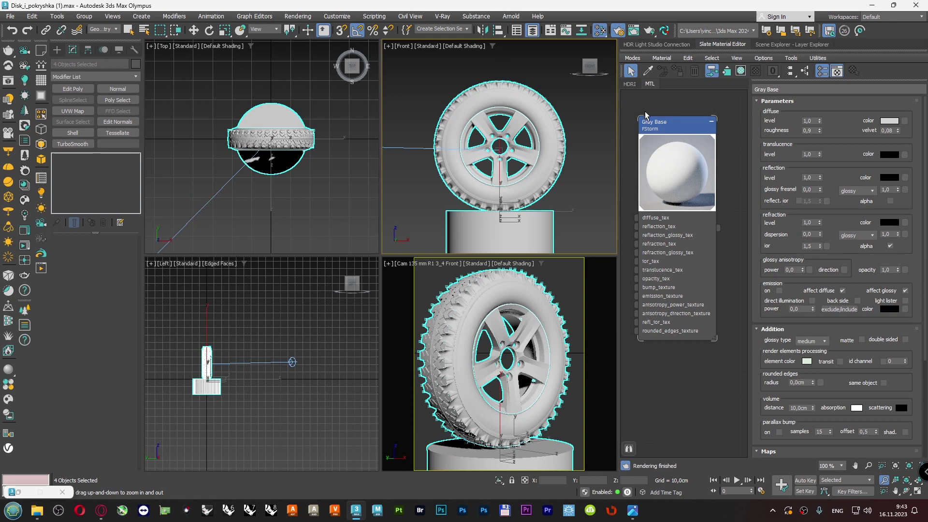
pyautogui.click(713, 124)
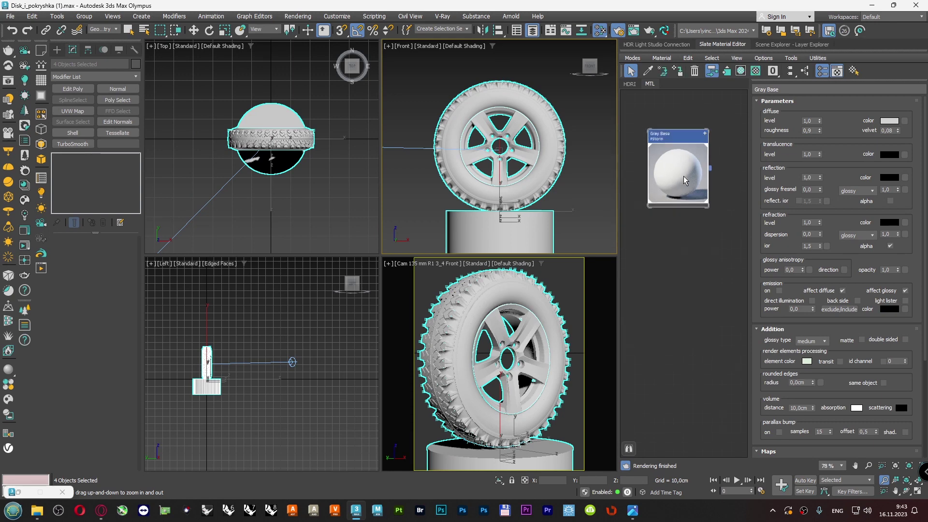
pyautogui.scroll(-3, 679, 175)
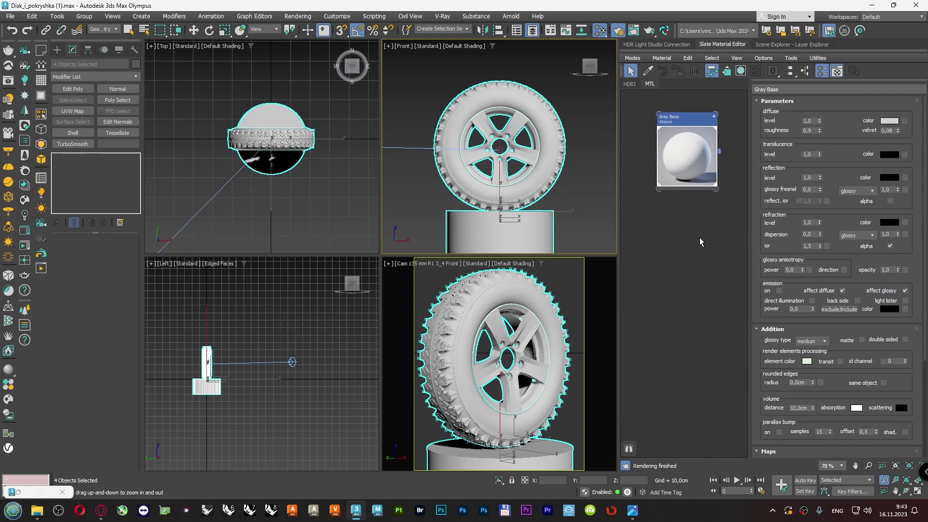
pyautogui.click(10, 16)
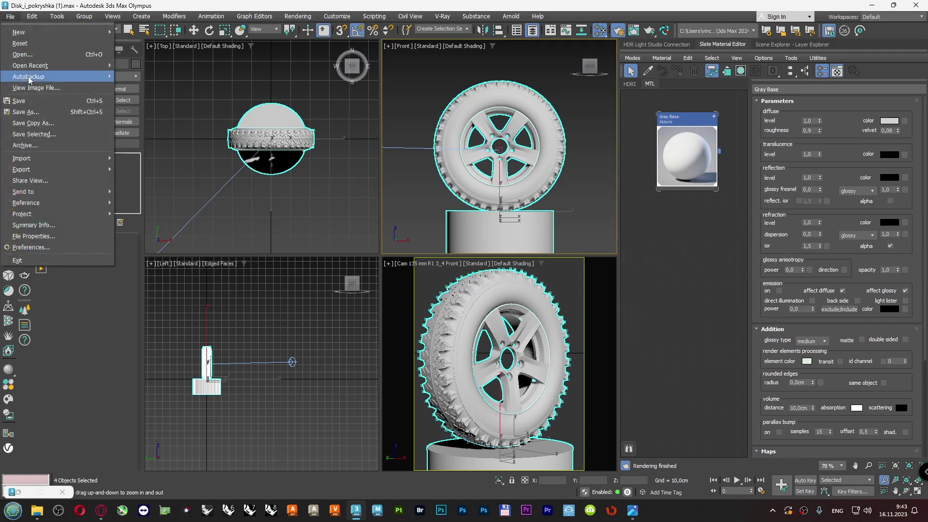
pyautogui.click(30, 101)
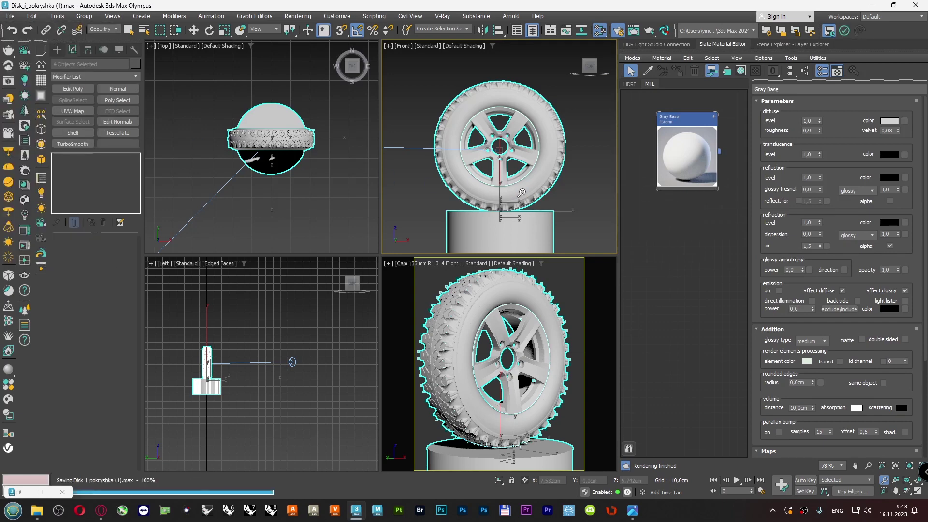
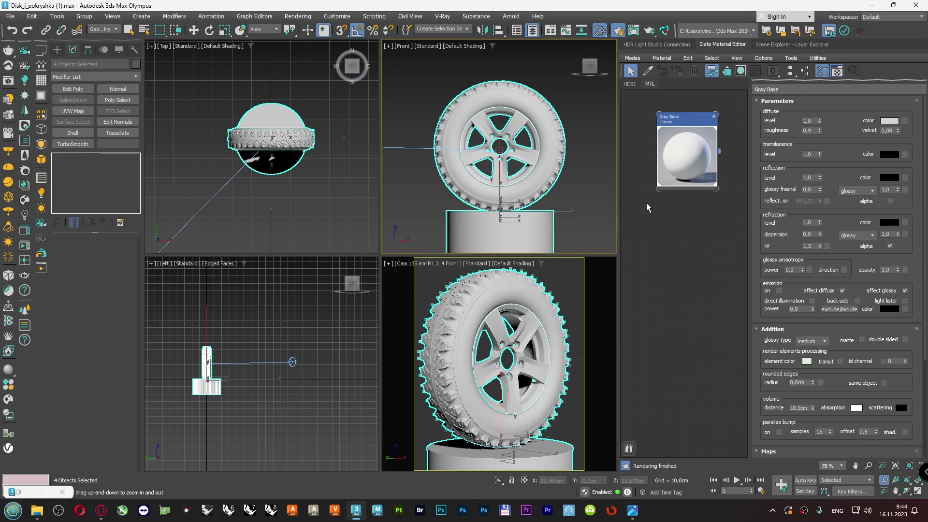
# - Check the reference tire photo, then select only the pedestal cylinder
pyautogui.click(635, 513)
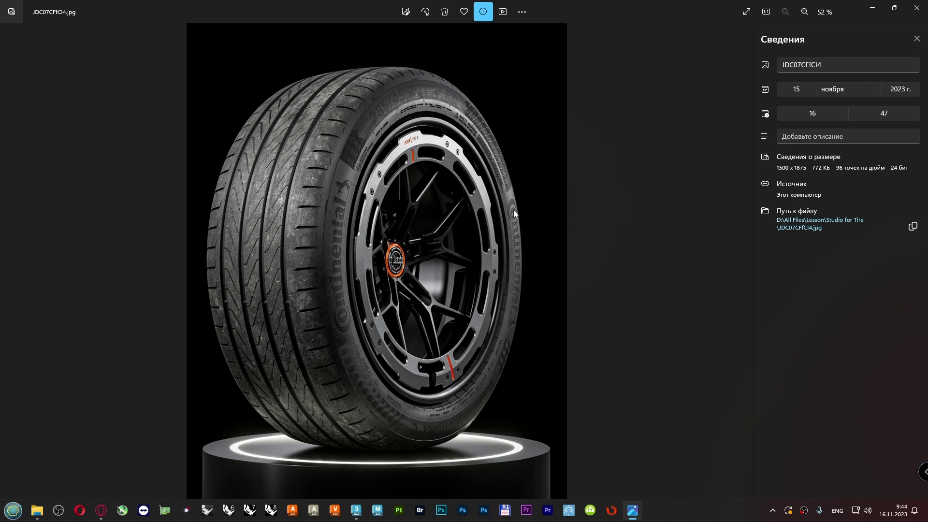
pyautogui.click(632, 510)
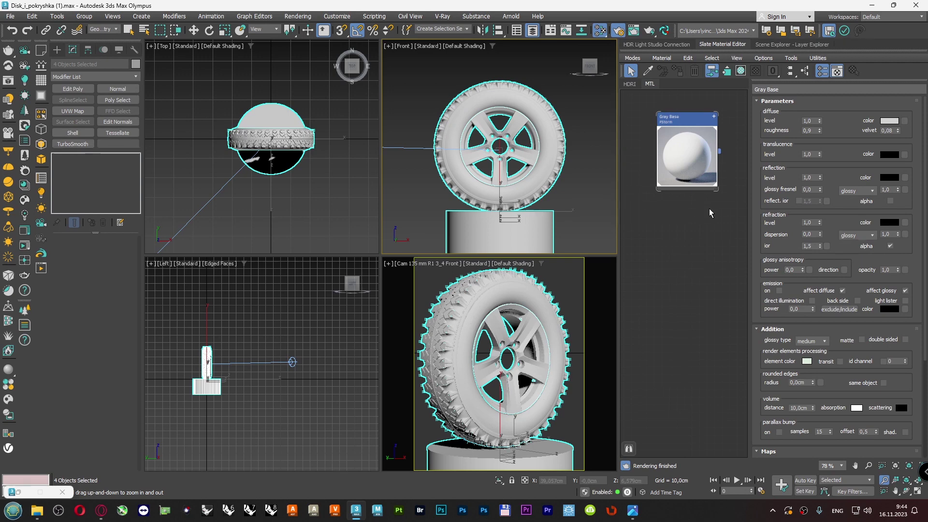
pyautogui.click(128, 30)
pyautogui.click(595, 208)
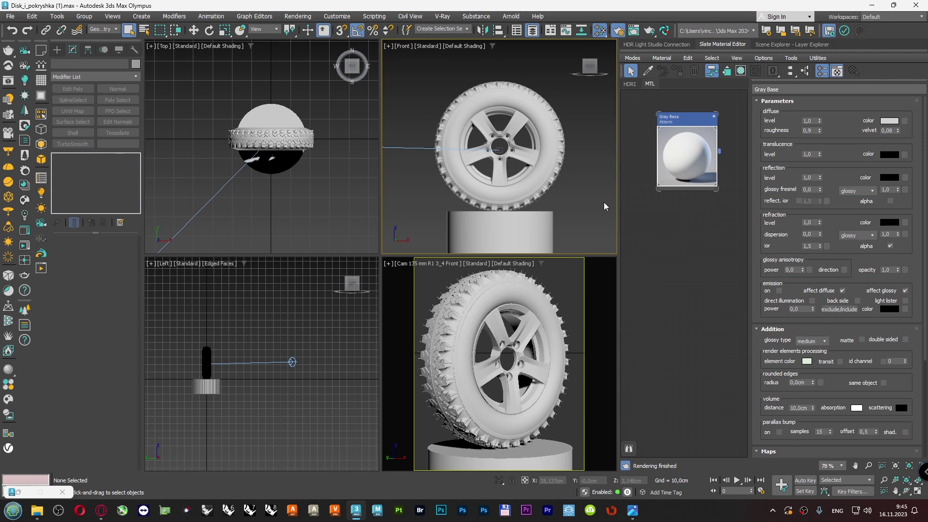
pyautogui.click(544, 218)
# - Copy the Gray Base material and name the copy 'Plastick Black Rough'
pyautogui.keyDown('shift'); pyautogui.moveTo(683, 122); pyautogui.dragTo(686, 220); pyautogui.keyUp('shift')
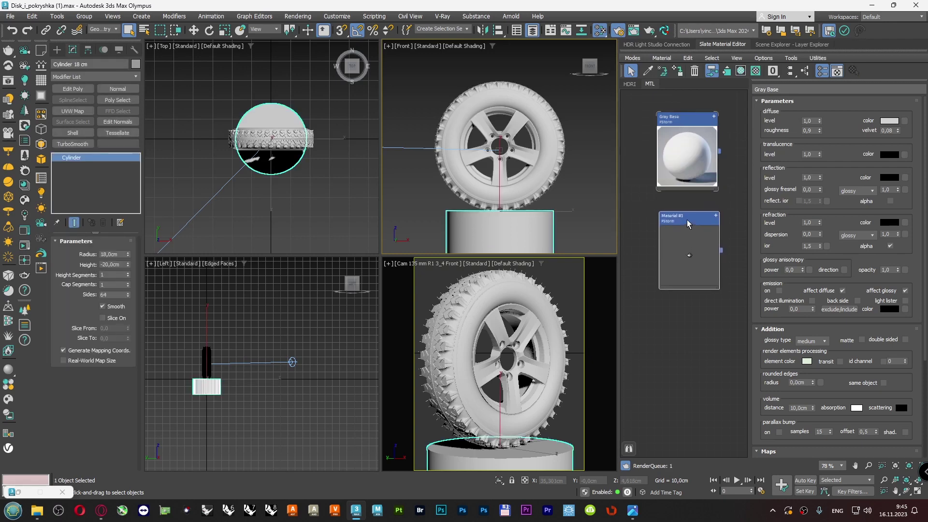
pyautogui.doubleClick(686, 220)
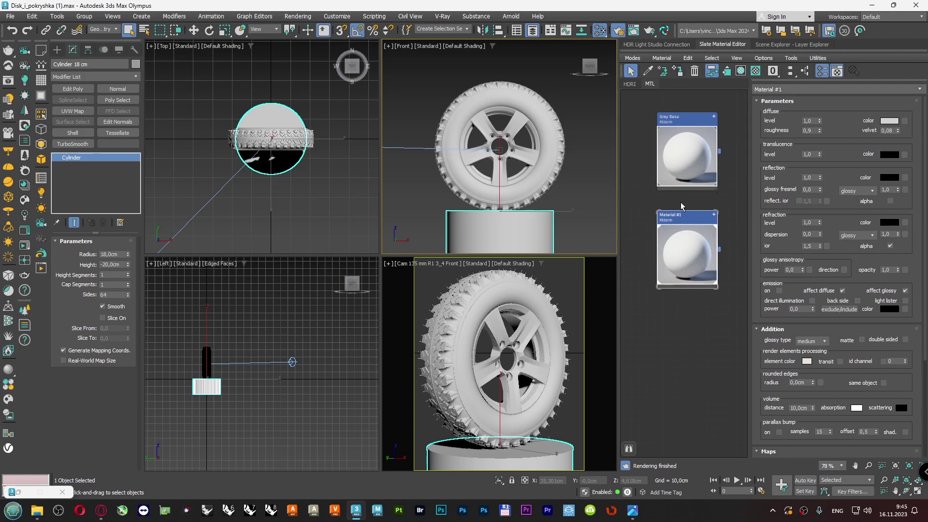
pyautogui.moveTo(785, 90); pyautogui.dragTo(747, 89)
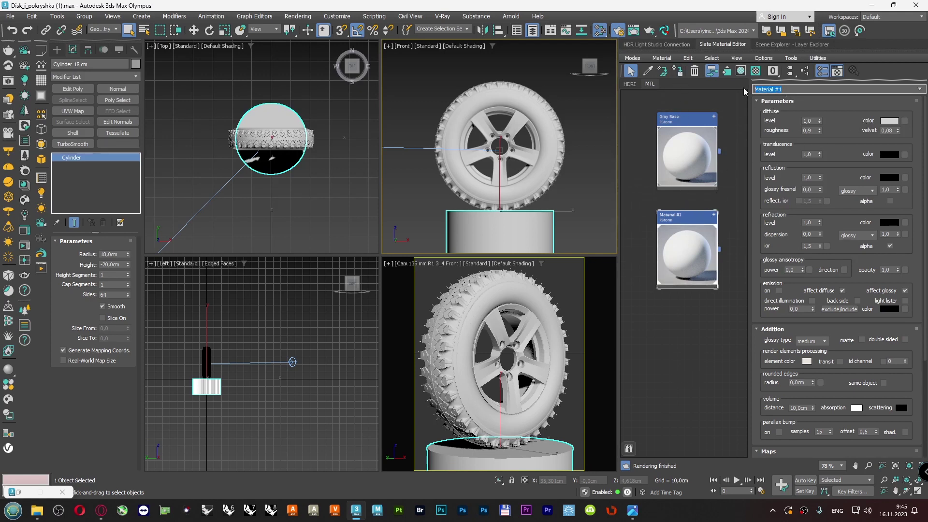
pyautogui.write('Plastick Black Rough')
pyautogui.press('Return')
# - Set the material's diffuse colour Value to 21 for a near-black tone
pyautogui.click(889, 120)
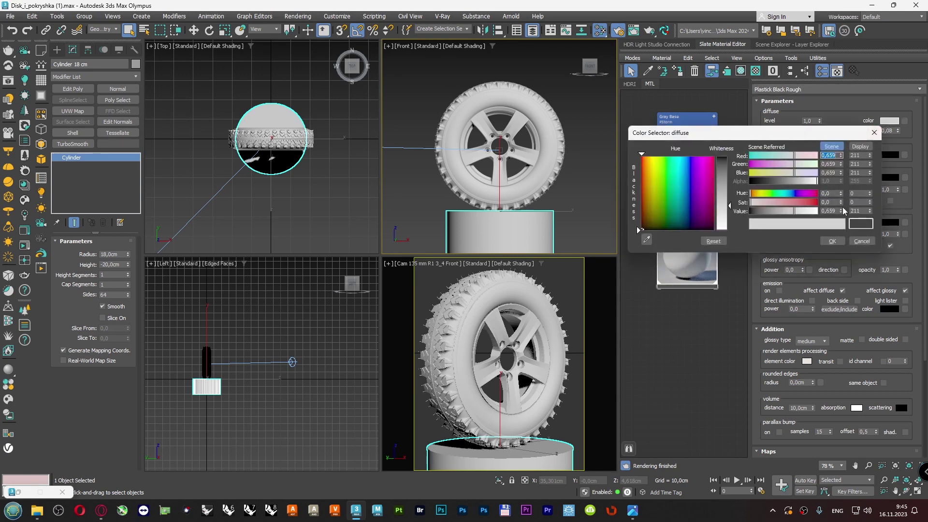
pyautogui.doubleClick(860, 210)
pyautogui.write('21')
pyautogui.press('Return')
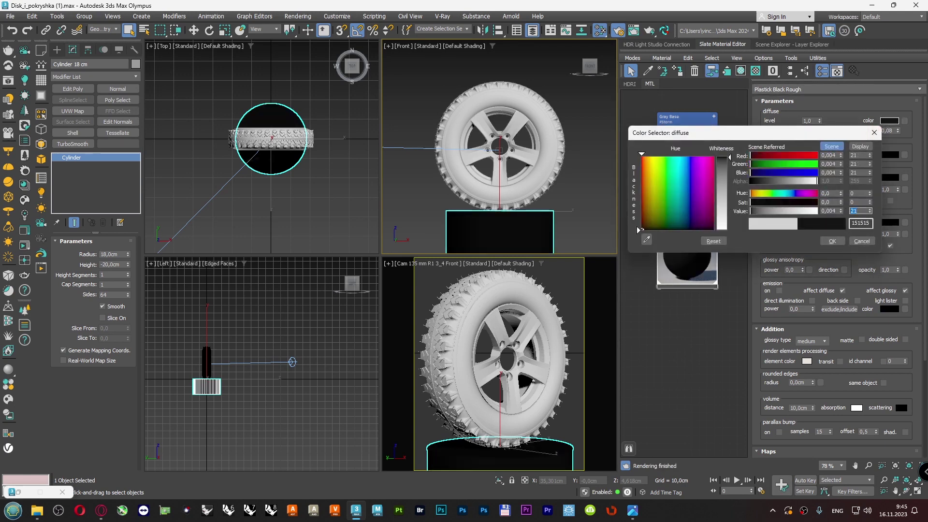
pyautogui.click(840, 239)
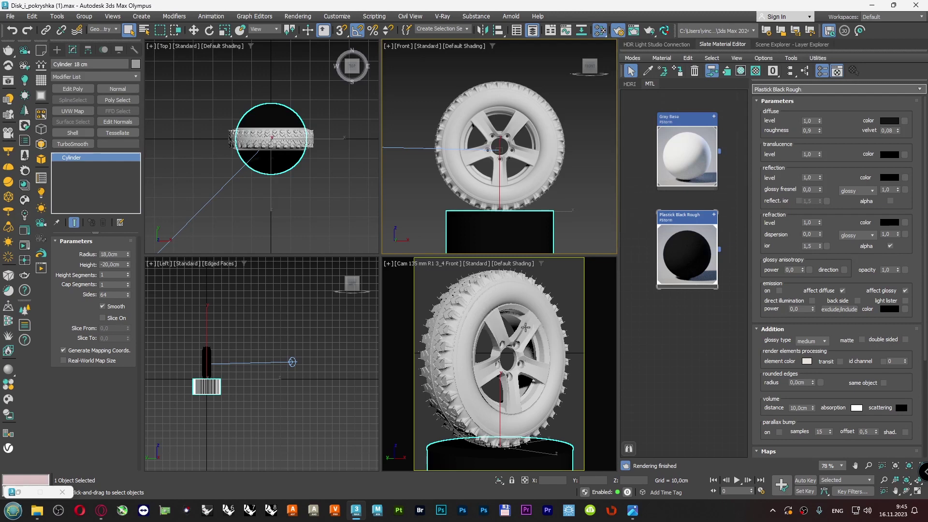
# - Set the Plastick Black Rough rounded-edges radius to 0,01cm
pyautogui.click(680, 344)
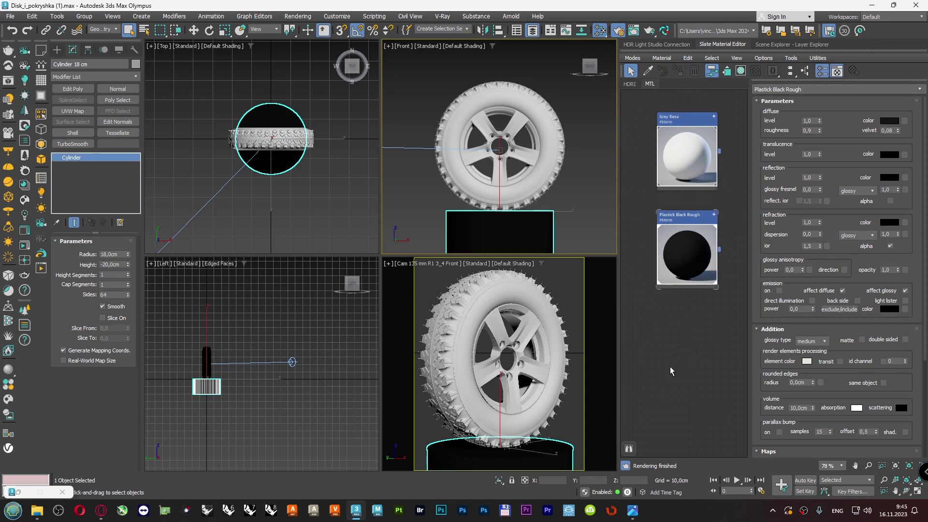
pyautogui.click(577, 282)
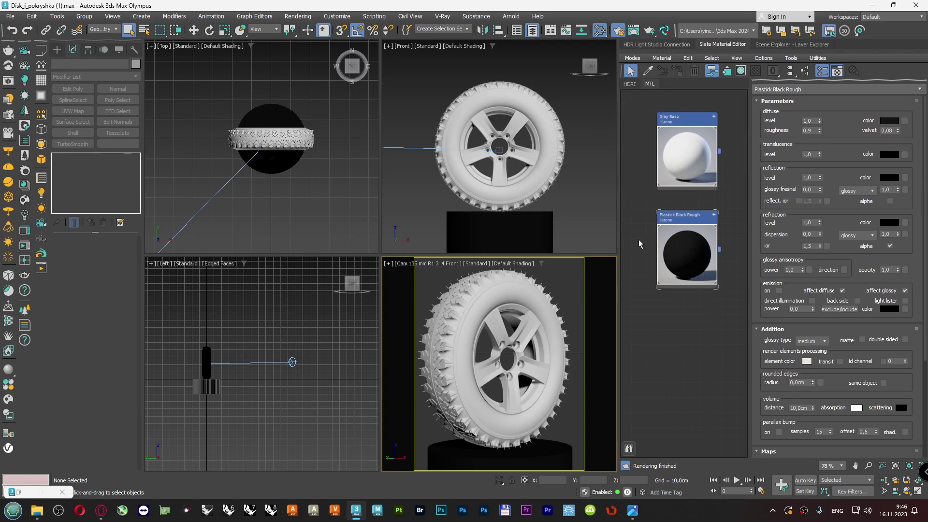
pyautogui.click(680, 217)
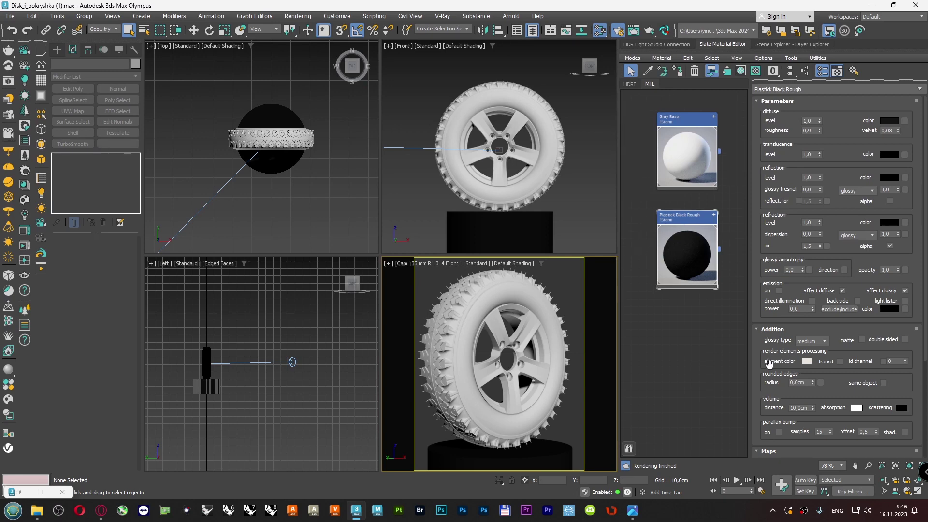
pyautogui.doubleClick(800, 382)
pyautogui.write('0')
pyautogui.hotkey('alt', 'shift')
pyautogui.write('1')
pyautogui.press('Return')
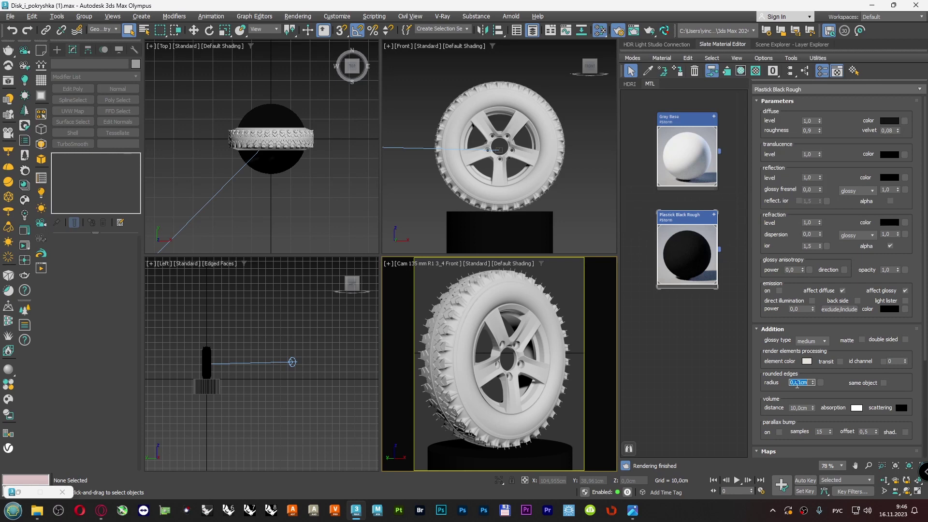
# - Start an FStorm RT interactive render and move its window to the left
pyautogui.click(717, 385)
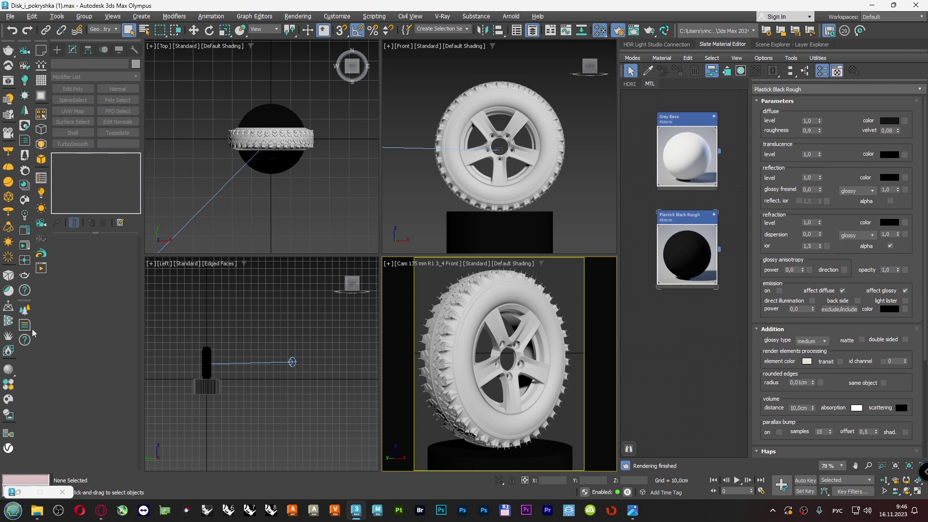
pyautogui.click(41, 269)
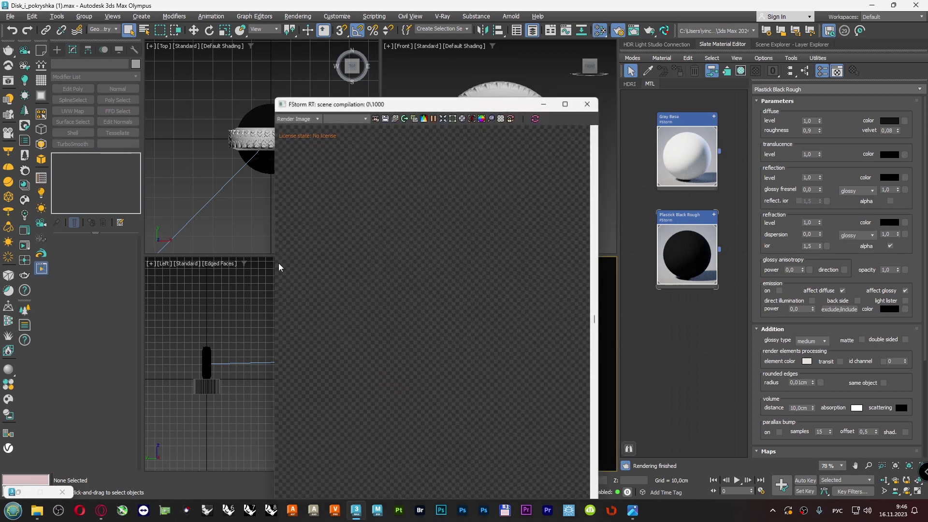
pyautogui.moveTo(460, 110); pyautogui.dragTo(241, 55)
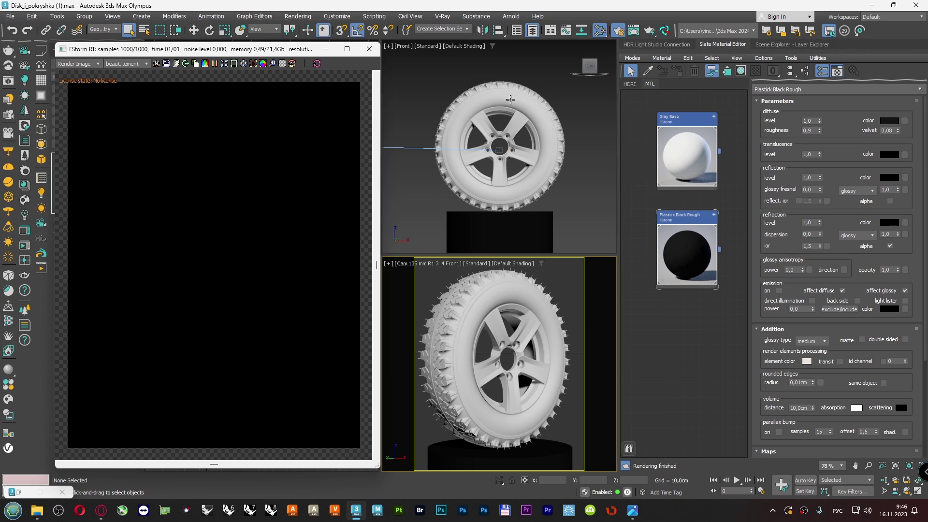
# - Select the wheel rim and create a copy of Gray Base named 'Metal'
pyautogui.click(519, 126)
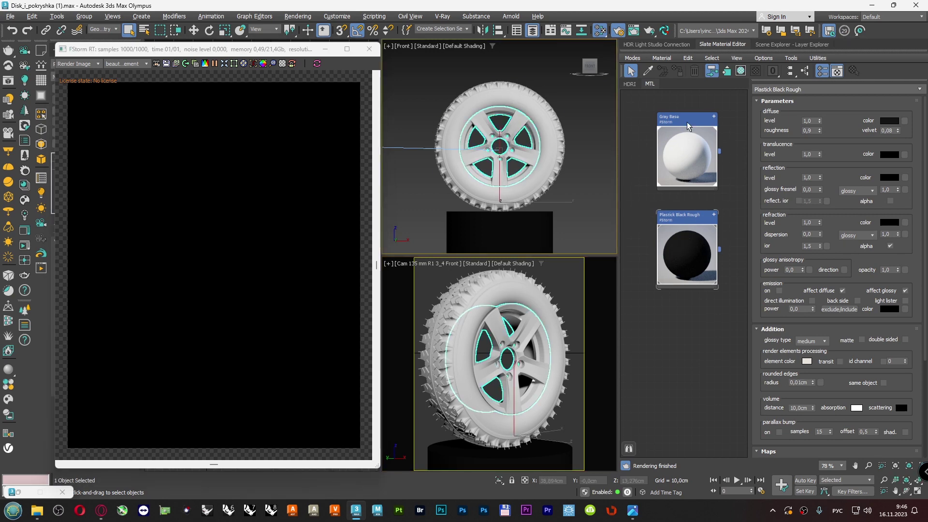
pyautogui.keyDown('shift'); pyautogui.moveTo(687, 121); pyautogui.dragTo(677, 324); pyautogui.keyUp('shift')
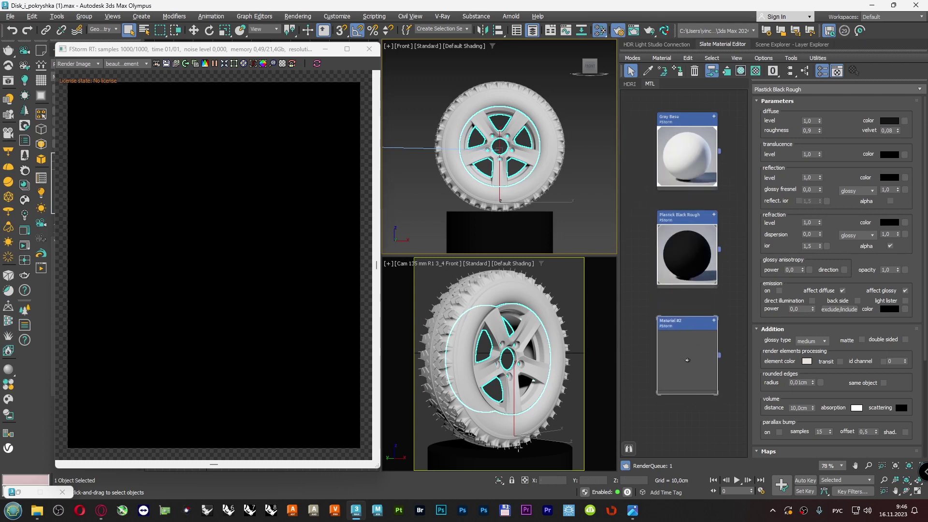
pyautogui.doubleClick(676, 323)
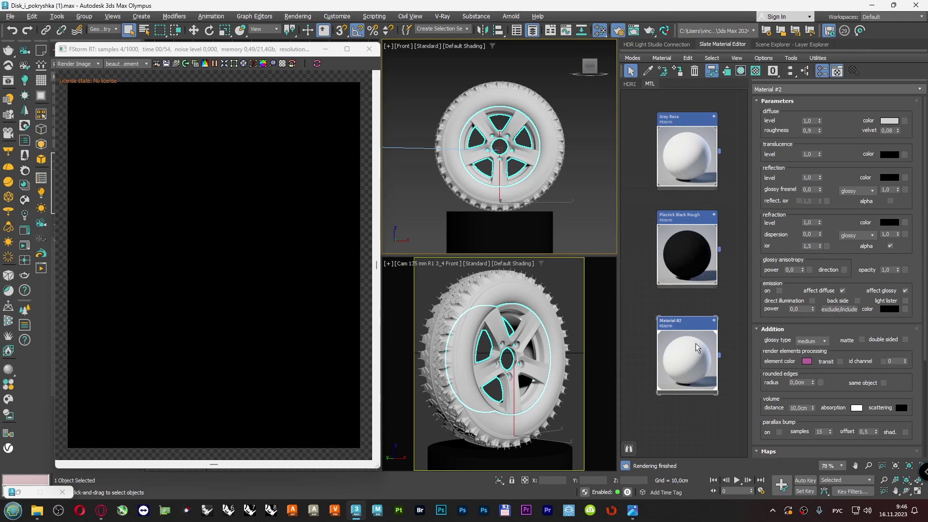
pyautogui.click(763, 90)
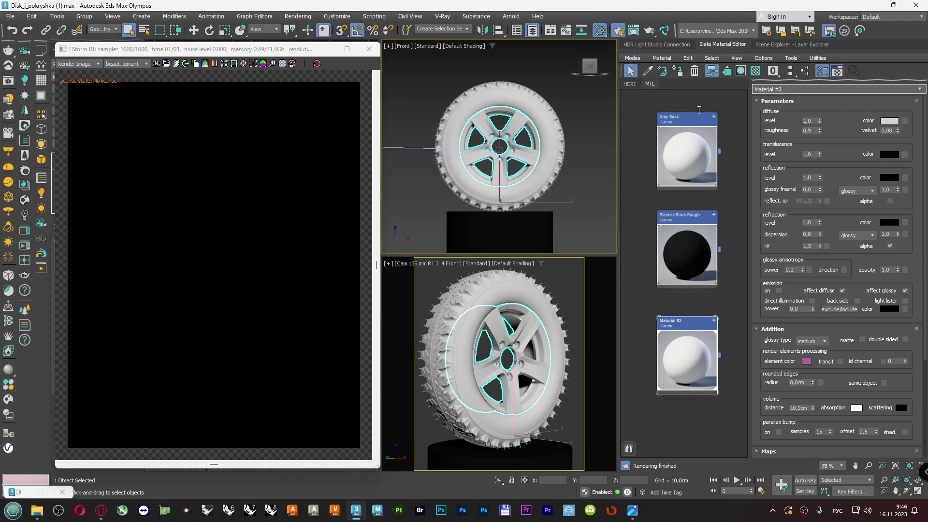
pyautogui.hotkey('ctrl', 'a')
pyautogui.hotkey('alt', 'shift')
pyautogui.write('Metal')
pyautogui.press('Return')
# - Select the tire and create a new material named 'Tire Rubber' from Gray Base
pyautogui.click(535, 116)
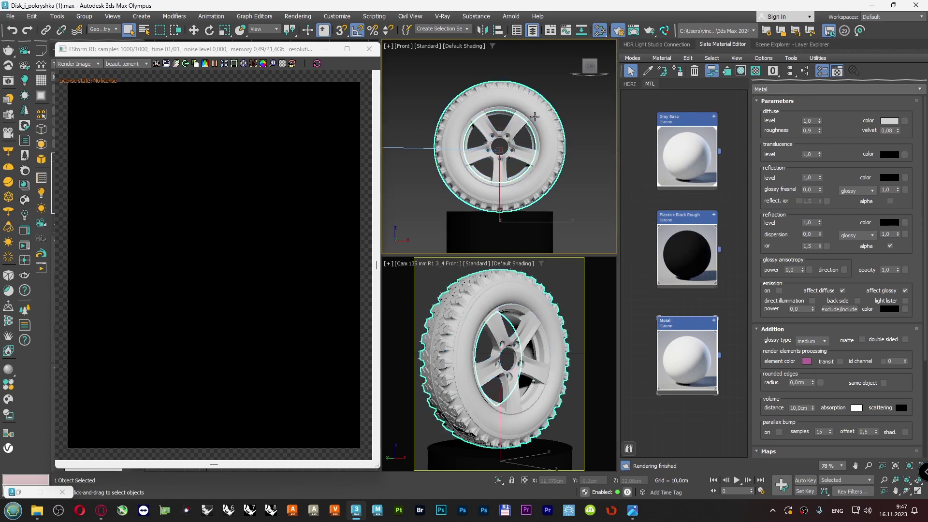
pyautogui.scroll(-2, 685, 158)
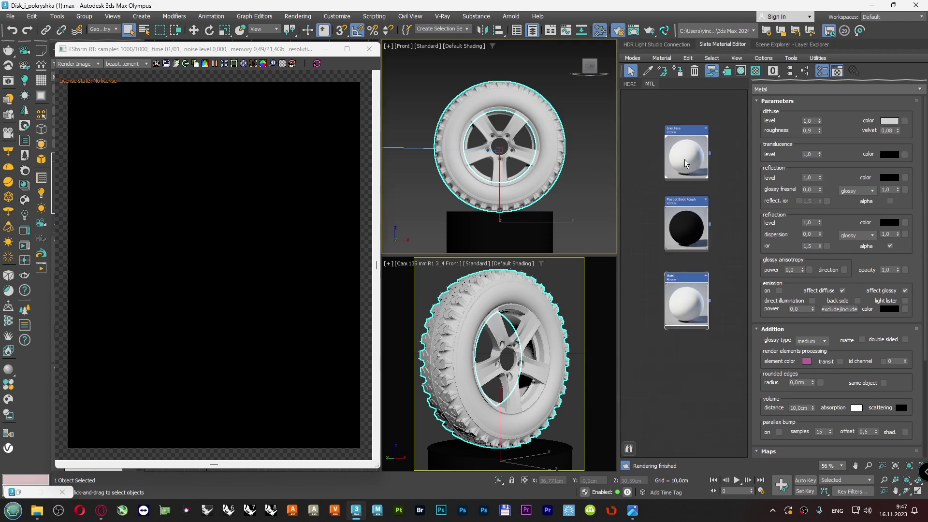
pyautogui.keyDown('shift'); pyautogui.moveTo(684, 137); pyautogui.dragTo(680, 358); pyautogui.keyUp('shift')
pyautogui.doubleClick(680, 355)
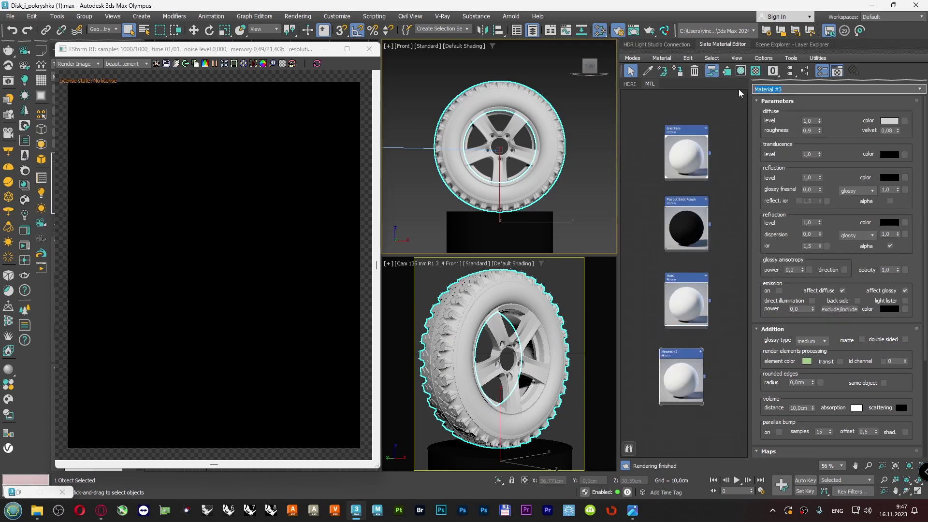
pyautogui.press('BackSpace')
pyautogui.press('BackSpace')
pyautogui.press('BackSpace')
pyautogui.press('BackSpace')
pyautogui.press('BackSpace')
pyautogui.press('BackSpace')
pyautogui.press('BackSpace')
pyautogui.press('BackSpace')
pyautogui.press('BackSpace')
pyautogui.press('BackSpace')
pyautogui.press('BackSpace')
pyautogui.write('rubber')
pyautogui.press('Home')
pyautogui.press('Delete')
pyautogui.write('Tire')
pyautogui.press('Return')
# - Lay out all material nodes, select the tread studs and create Material #4 for them
pyautogui.click(651, 139)
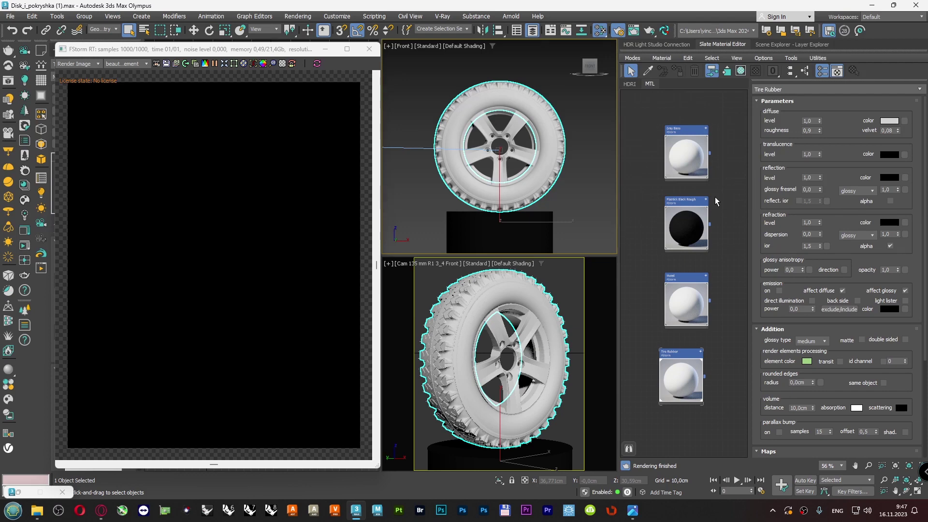
pyautogui.click(789, 74)
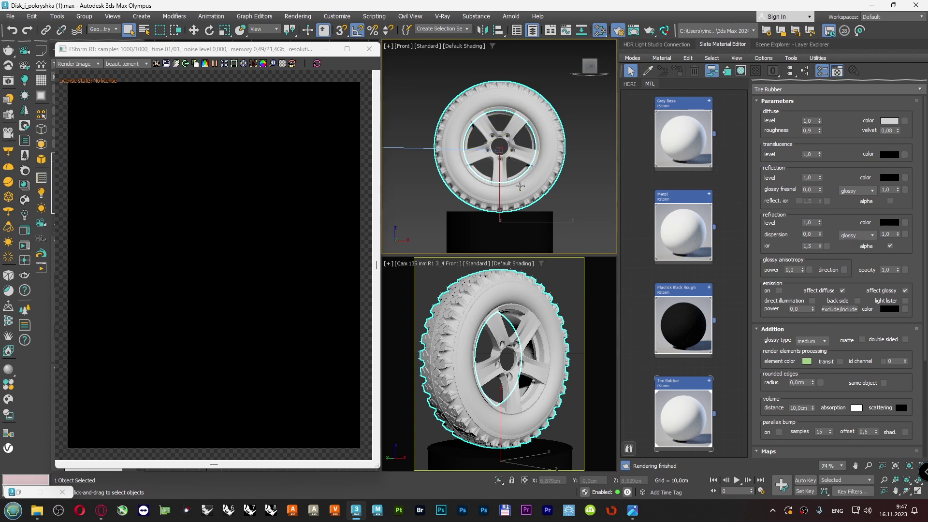
pyautogui.scroll(6, 525, 73)
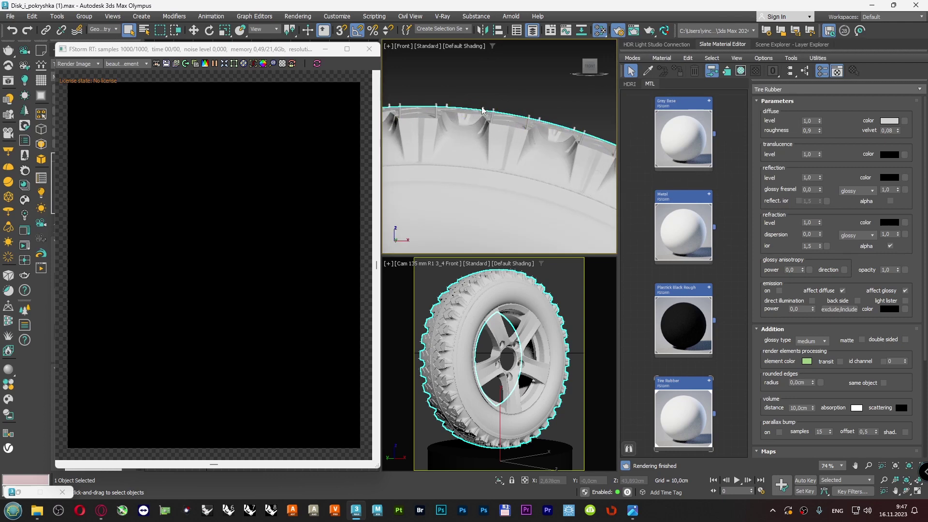
pyautogui.click(483, 109)
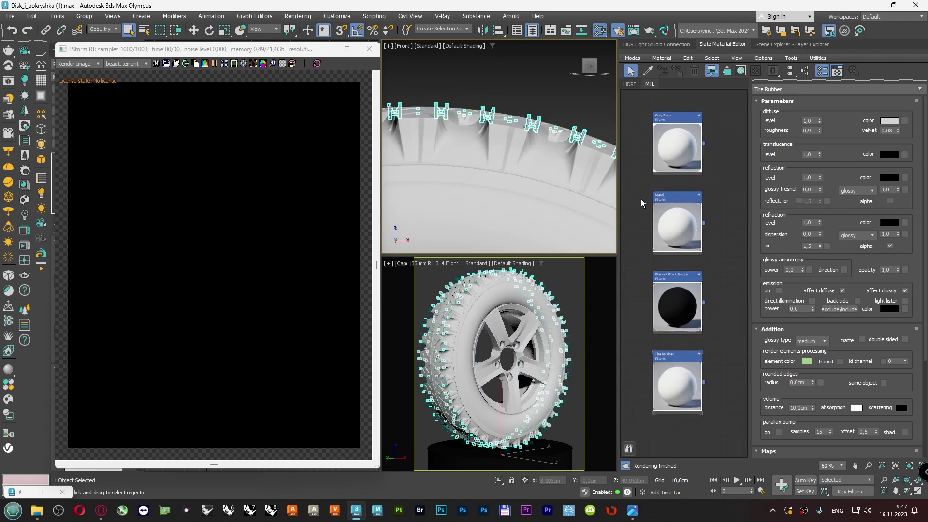
pyautogui.scroll(-3, 642, 203)
pyautogui.keyDown('shift'); pyautogui.moveTo(674, 140); pyautogui.dragTo(673, 398); pyautogui.keyUp('shift')
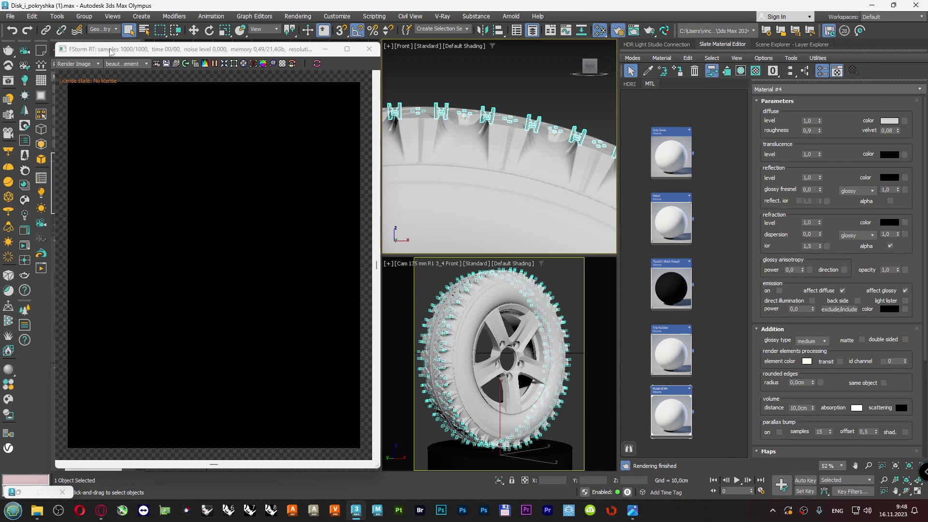
# - Copy the object name Protector and rename Material #4 to 'Protector MTL'
pyautogui.moveTo(113, 51); pyautogui.dragTo(178, 56)
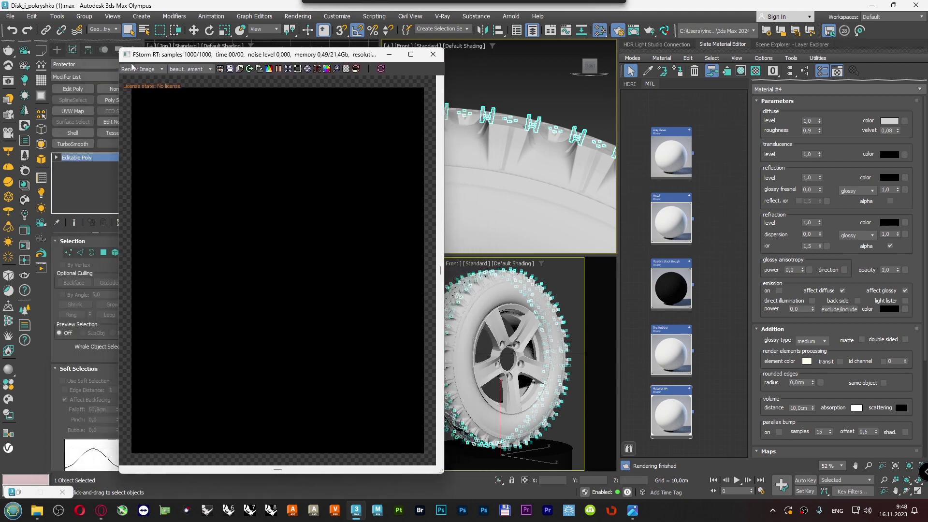
pyautogui.click(66, 64)
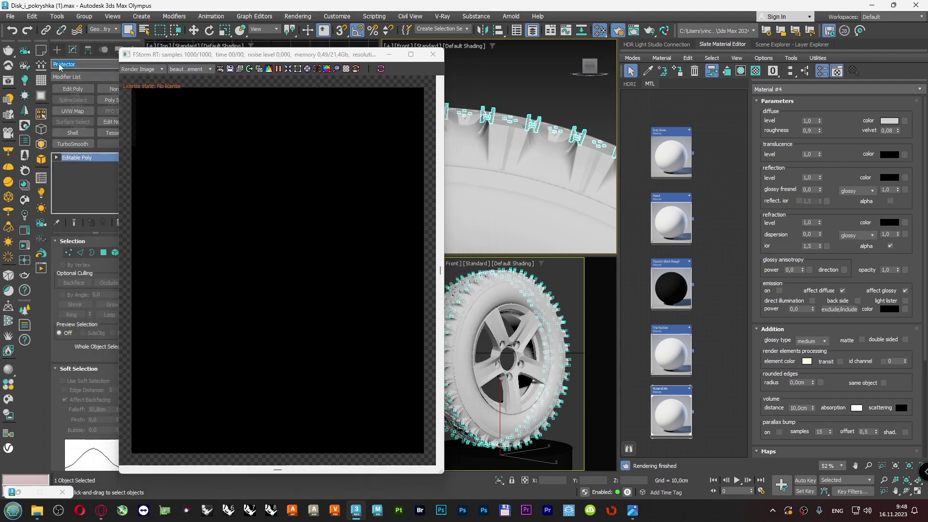
pyautogui.rightClick(60, 64)
pyautogui.click(73, 105)
pyautogui.click(753, 91)
pyautogui.hotkey('ctrl', 'v')
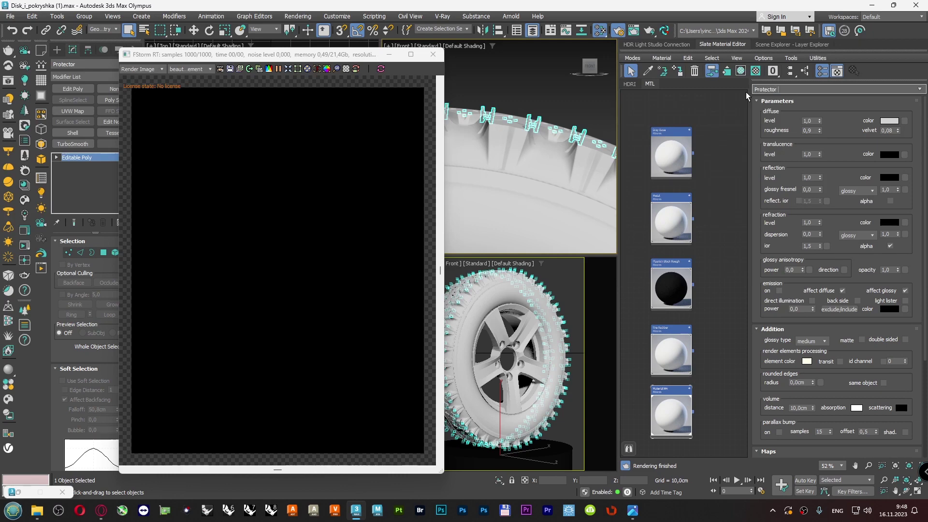
pyautogui.write('MTL')
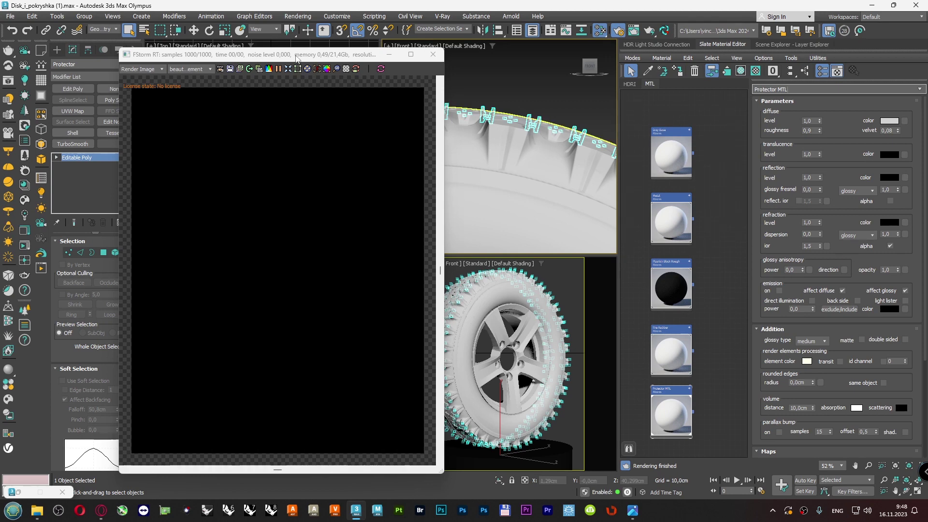
# - Move the FStorm render window aside and pan the Front view to frame the wheel
pyautogui.moveTo(296, 58); pyautogui.dragTo(227, 59)
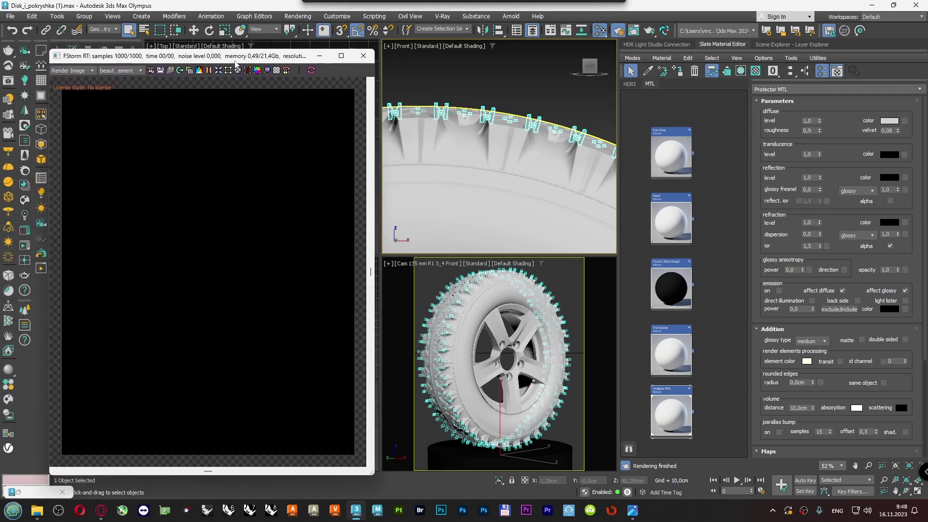
pyautogui.scroll(-10, 531, 138)
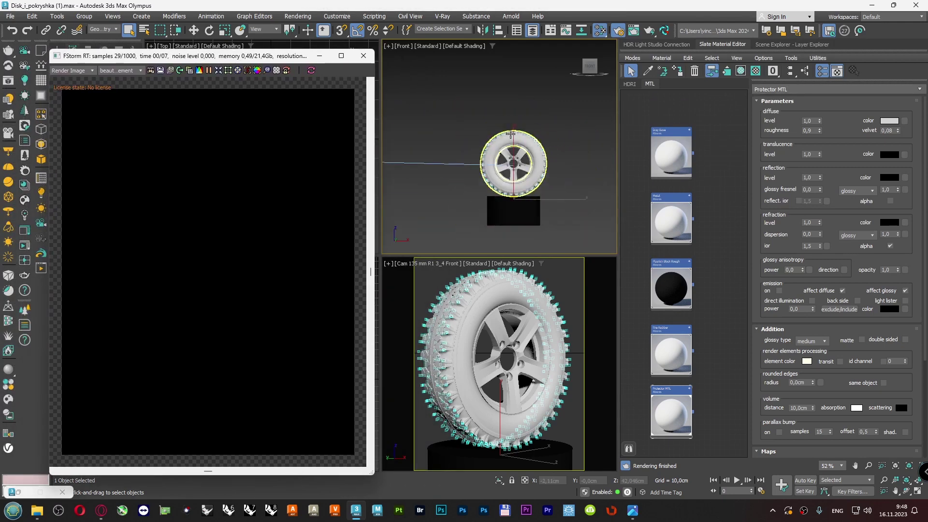
pyautogui.moveTo(463, 106); pyautogui.dragTo(453, 128, button='middle')
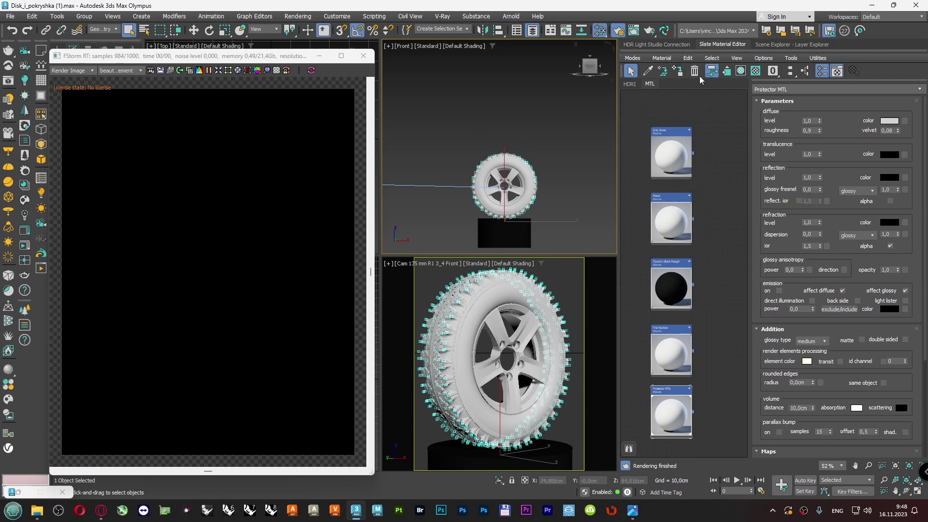
# - Create a new layer in the Layer Explorer named 'Light Group'
pyautogui.click(773, 45)
pyautogui.click(672, 216)
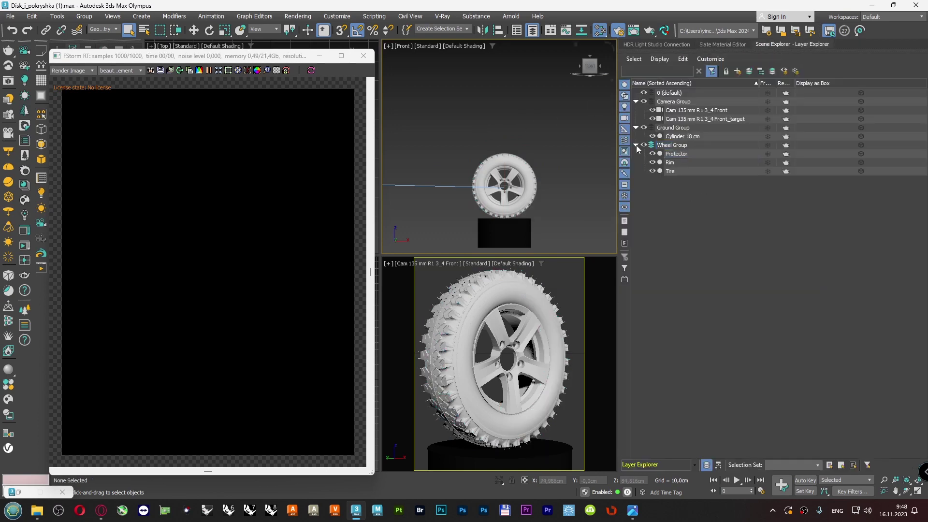
pyautogui.rightClick(674, 218)
pyautogui.click(654, 224)
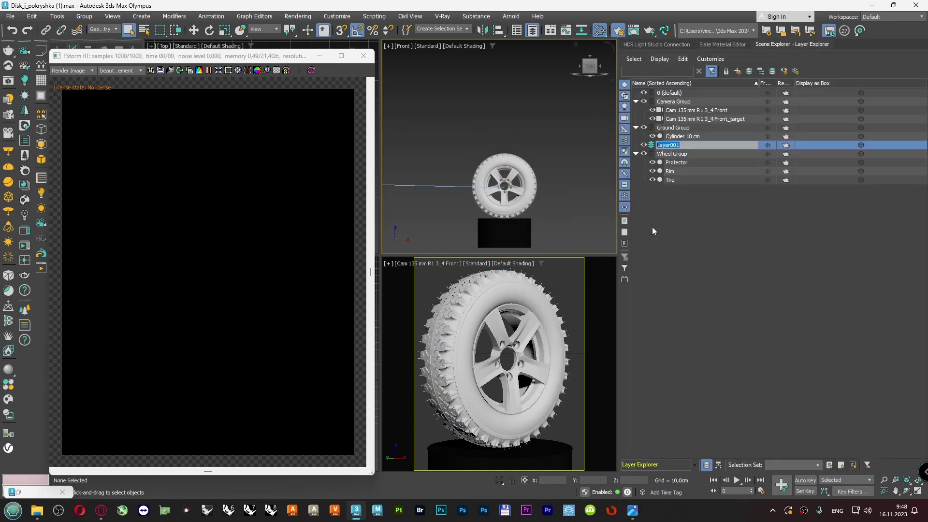
pyautogui.click(667, 144)
pyautogui.click(667, 146)
pyautogui.write('Lights Group')
pyautogui.press('Return')
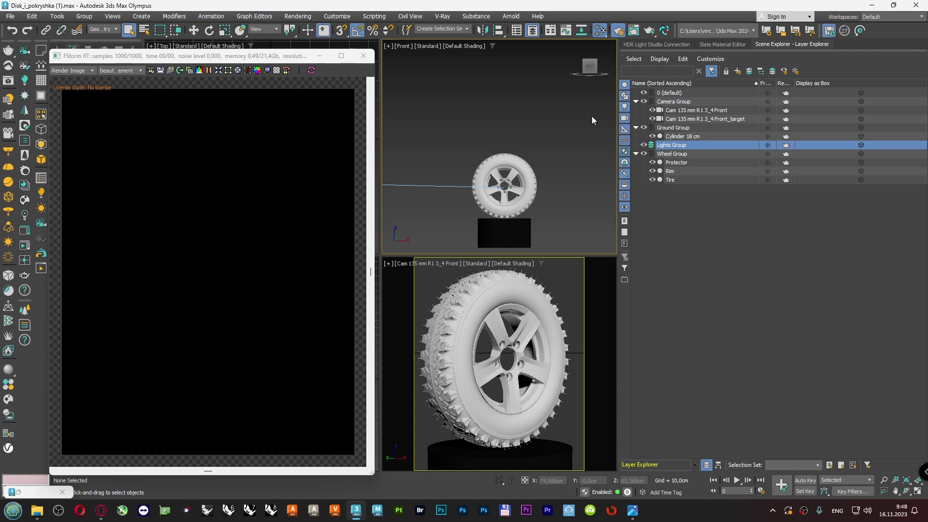
# - Switch the viewport to Top and draw an FStorm plane light over the wheel
pyautogui.click(406, 47)
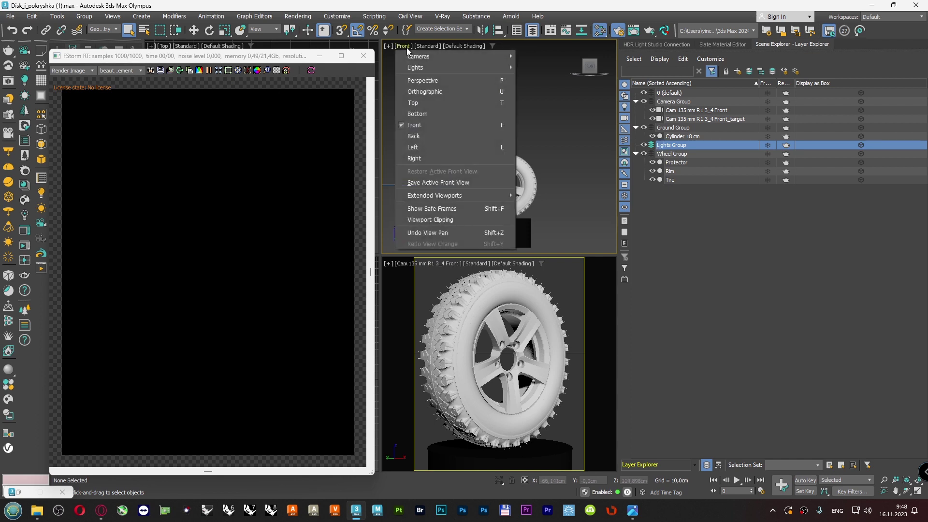
pyautogui.click(418, 103)
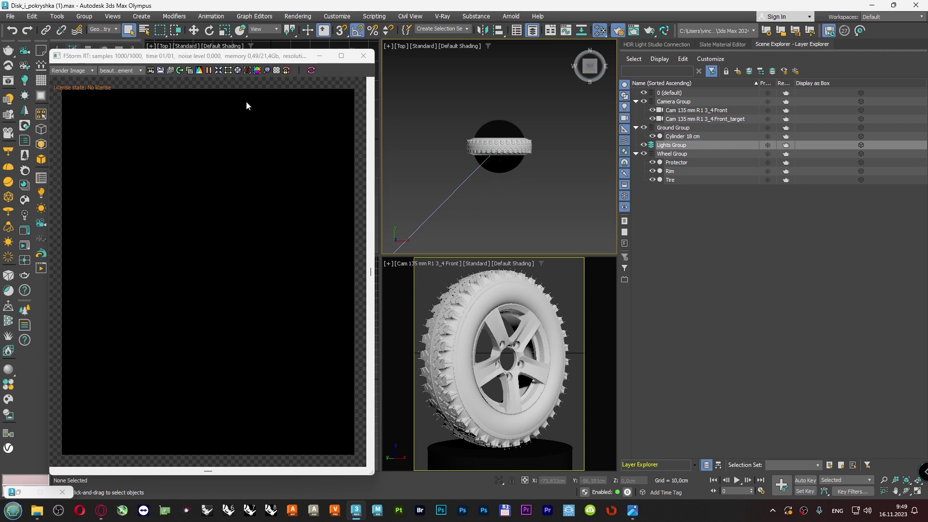
pyautogui.moveTo(252, 61); pyautogui.dragTo(262, 58)
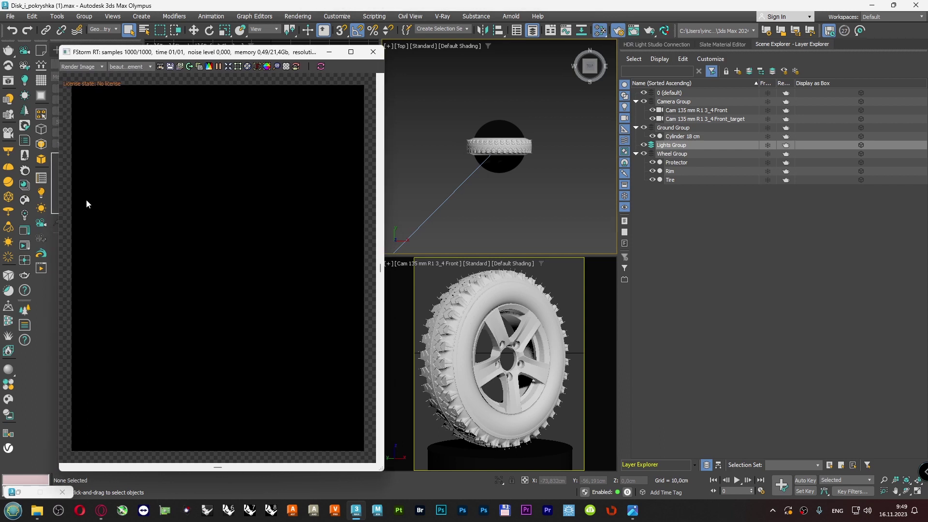
pyautogui.click(41, 193)
pyautogui.moveTo(186, 56); pyautogui.dragTo(249, 66)
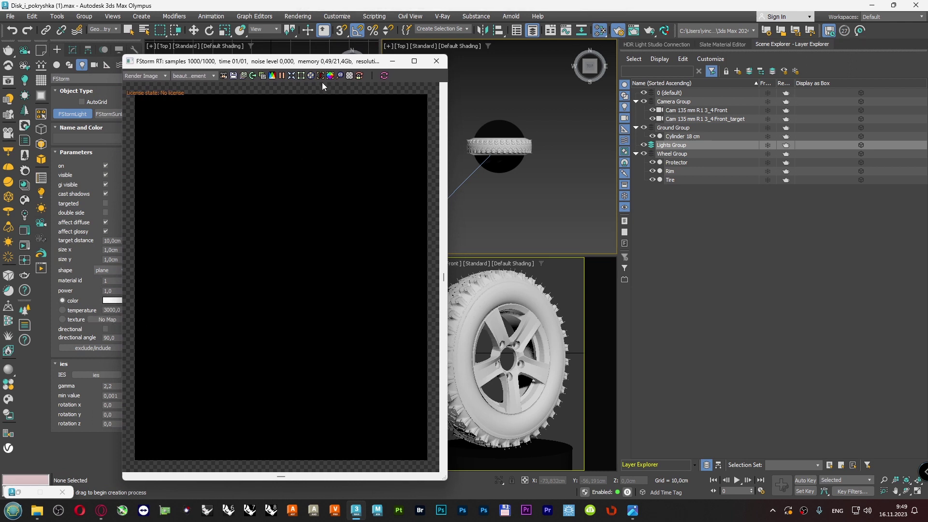
pyautogui.moveTo(320, 62); pyautogui.dragTo(269, 60)
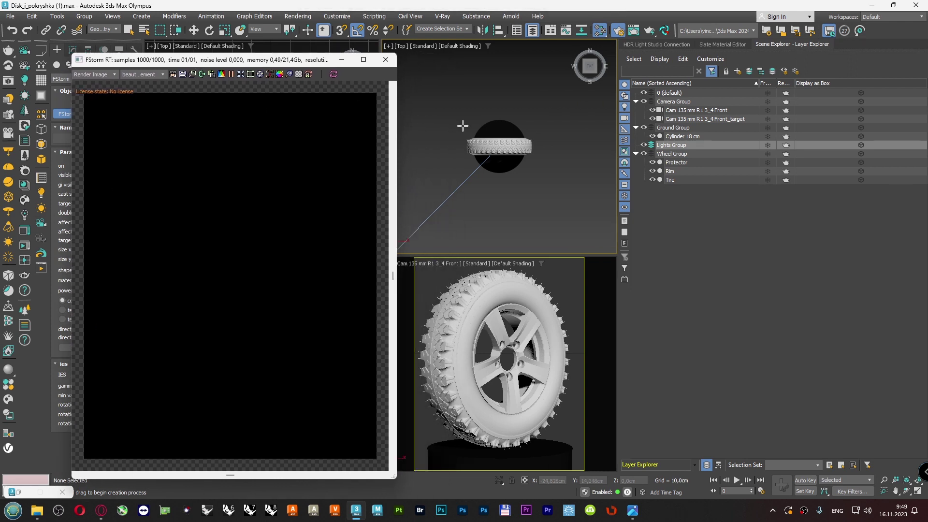
pyautogui.moveTo(430, 114); pyautogui.dragTo(572, 182)
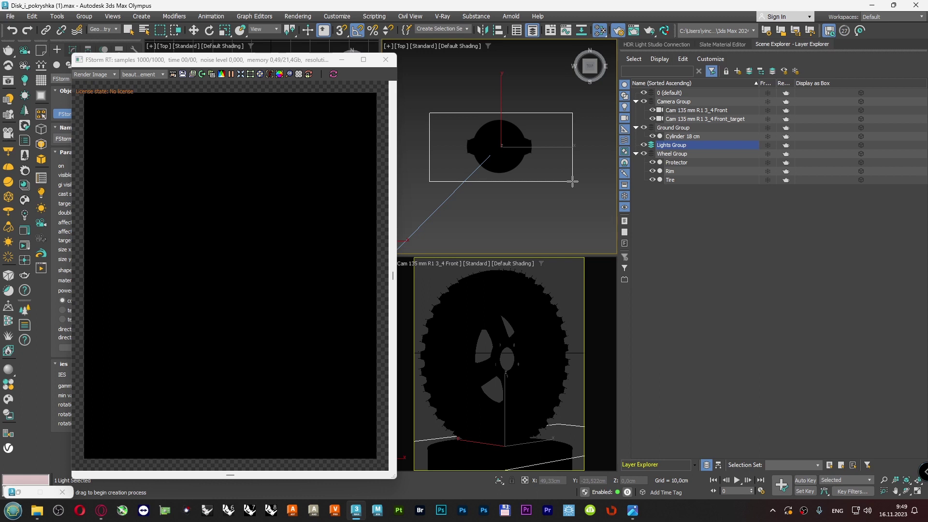
pyautogui.rightClick(572, 182)
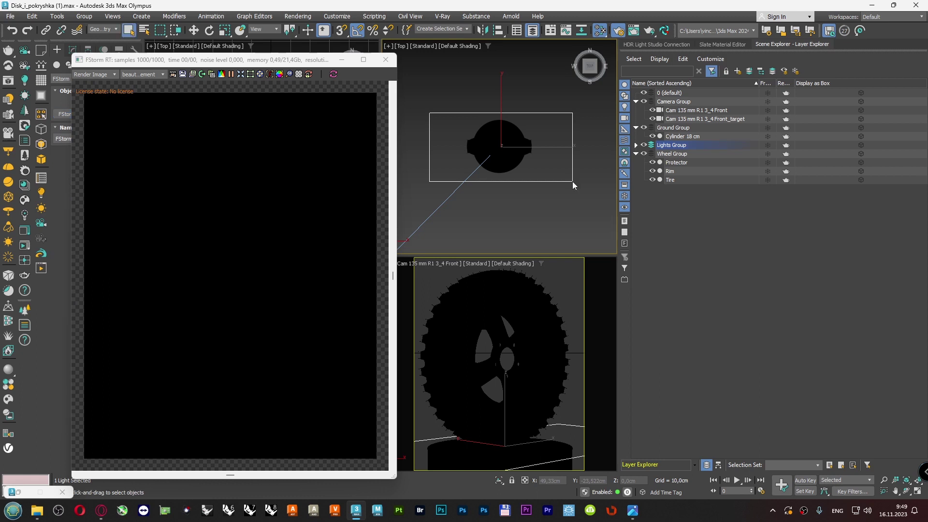
# - In the Left view, raise the plane light high above the wheel and open Render Setup
pyautogui.click(402, 46)
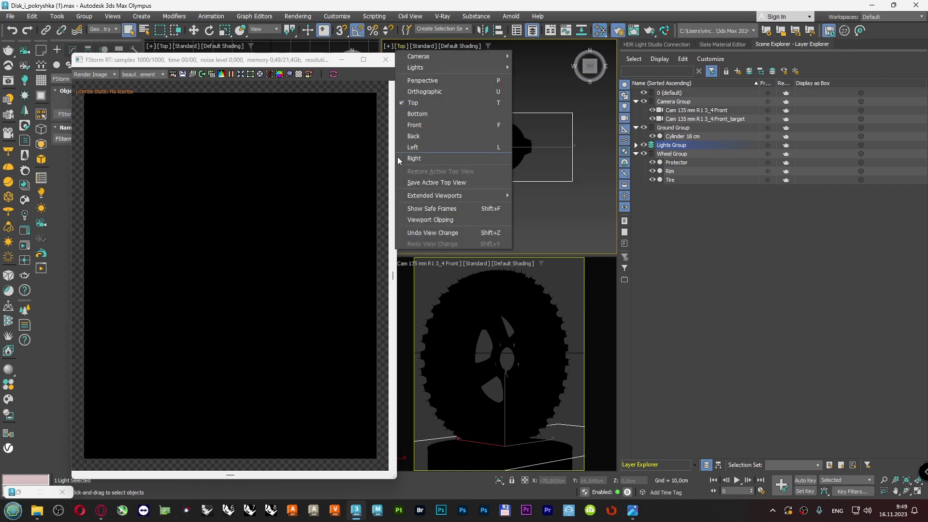
pyautogui.click(415, 150)
pyautogui.scroll(-2, 517, 201)
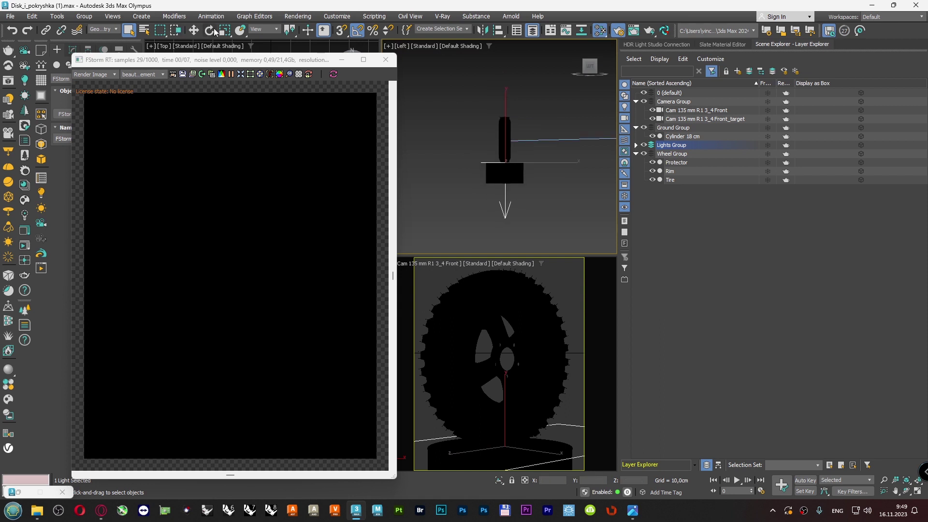
pyautogui.press('w')
pyautogui.moveTo(550, 182); pyautogui.dragTo(483, 167)
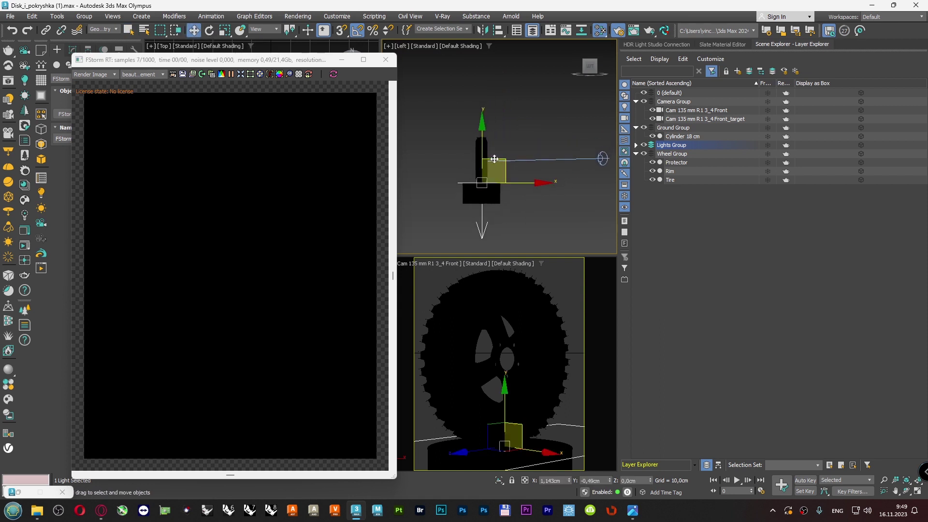
pyautogui.moveTo(483, 101); pyautogui.dragTo(482, 67)
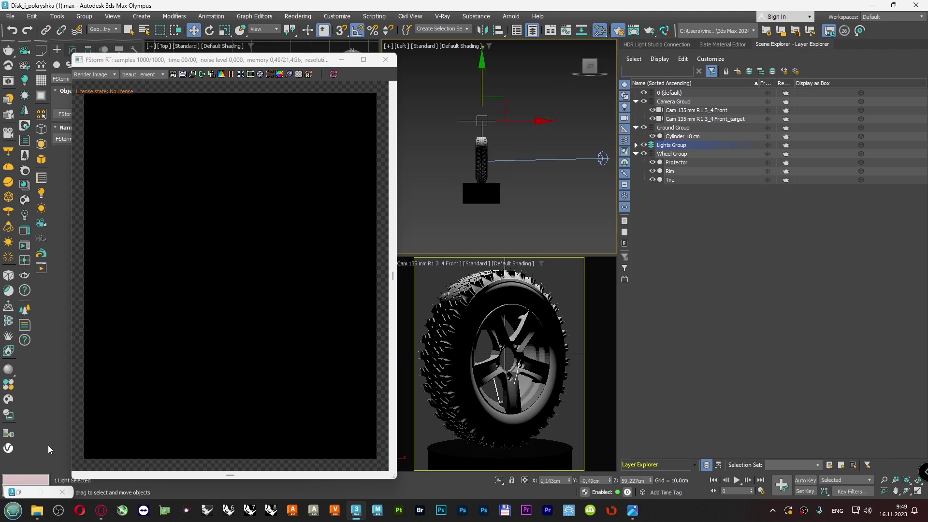
pyautogui.press('F10')
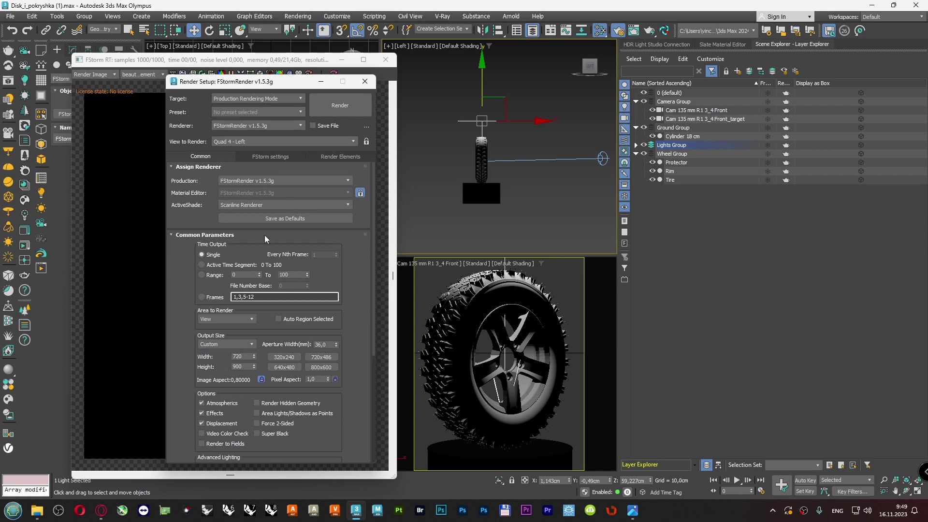
# - Set FStorm's Interactive Render real time geometry update to enabled, then minimize Render Setup
pyautogui.click(285, 154)
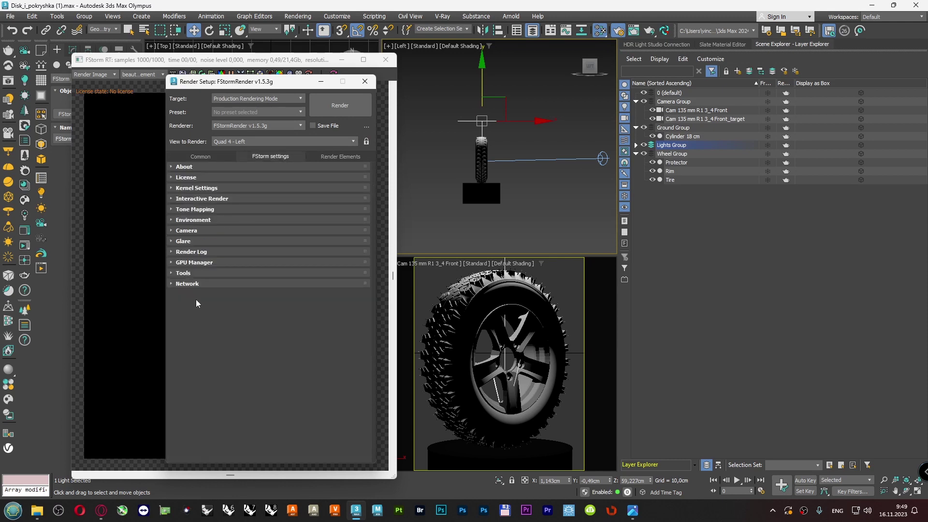
pyautogui.click(195, 220)
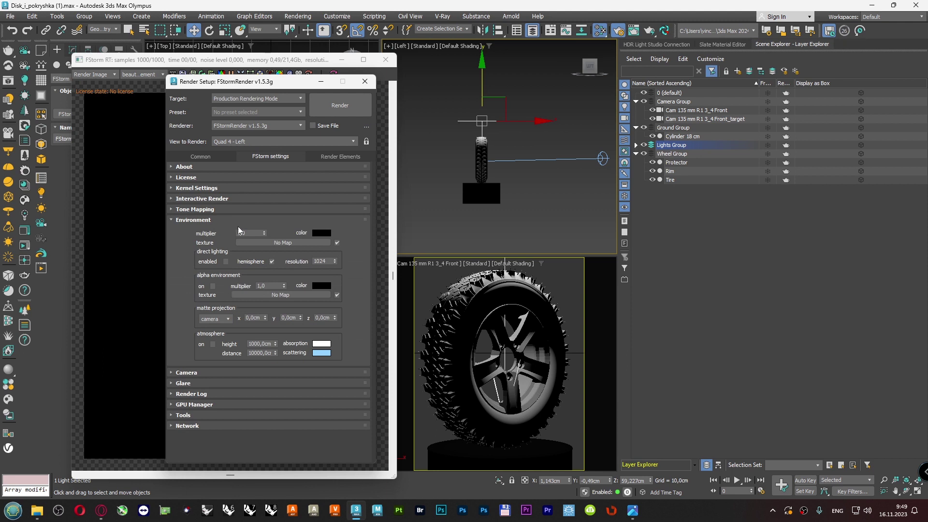
pyautogui.click(193, 220)
pyautogui.click(194, 210)
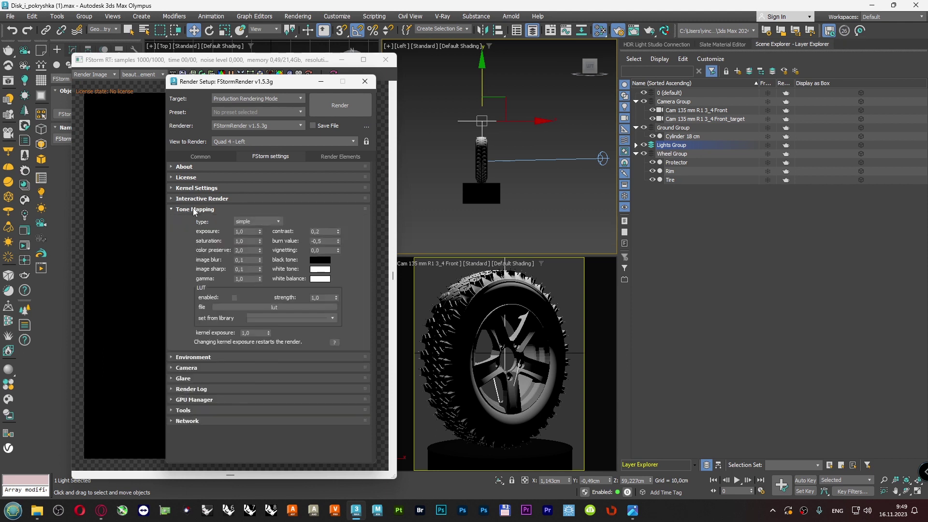
pyautogui.click(195, 209)
pyautogui.click(196, 200)
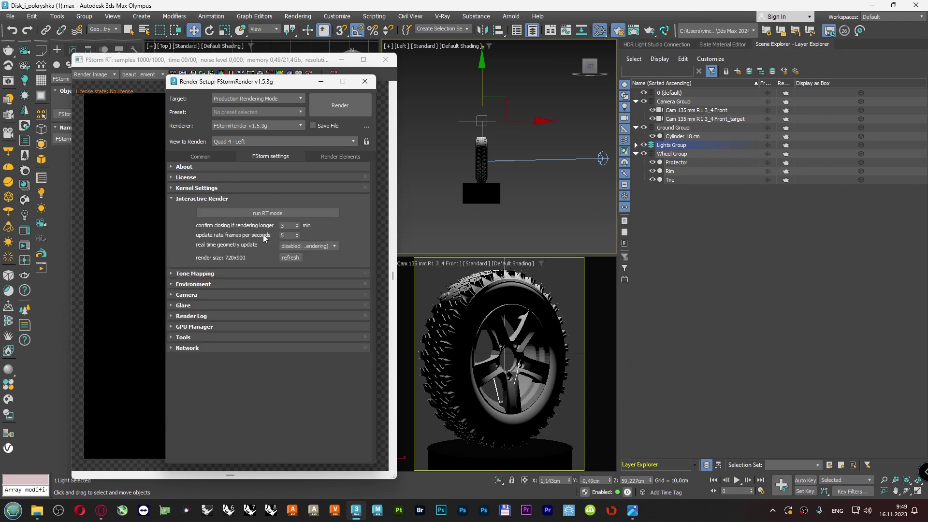
pyautogui.click(301, 248)
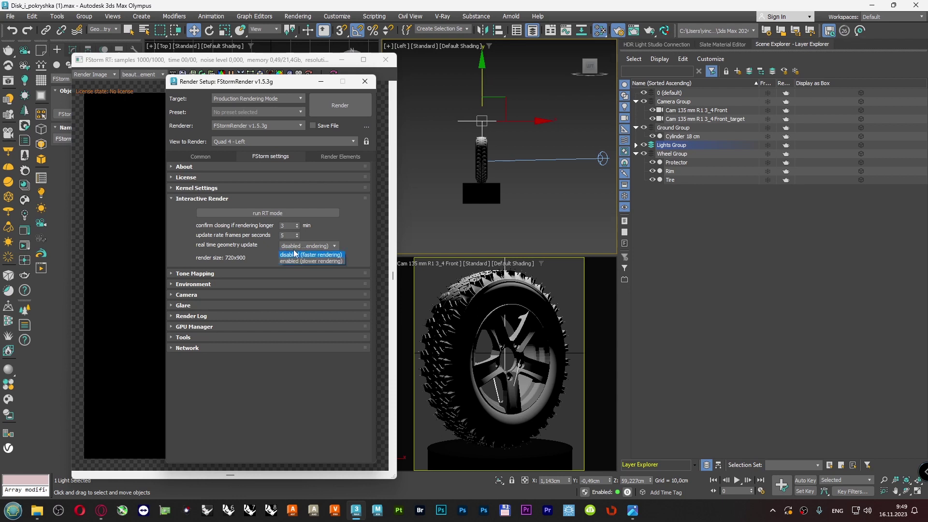
pyautogui.click(304, 262)
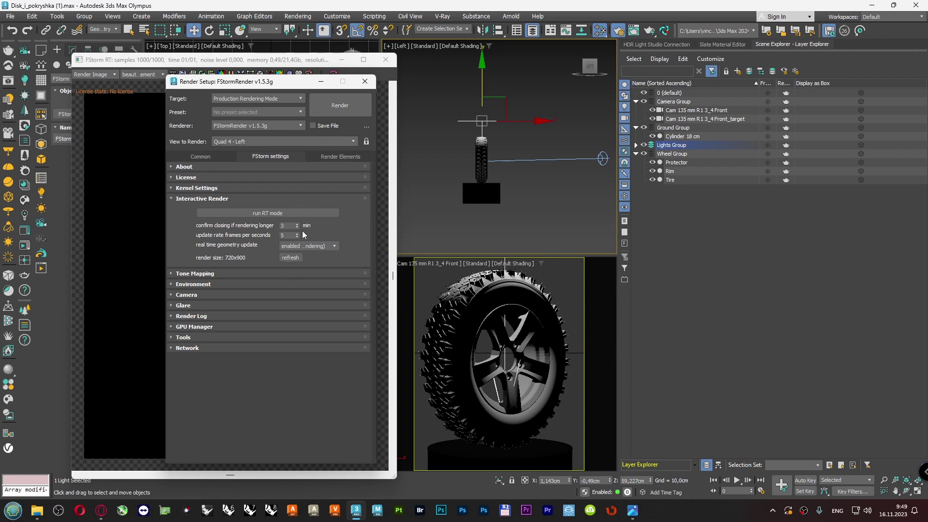
pyautogui.click(185, 200)
pyautogui.click(190, 189)
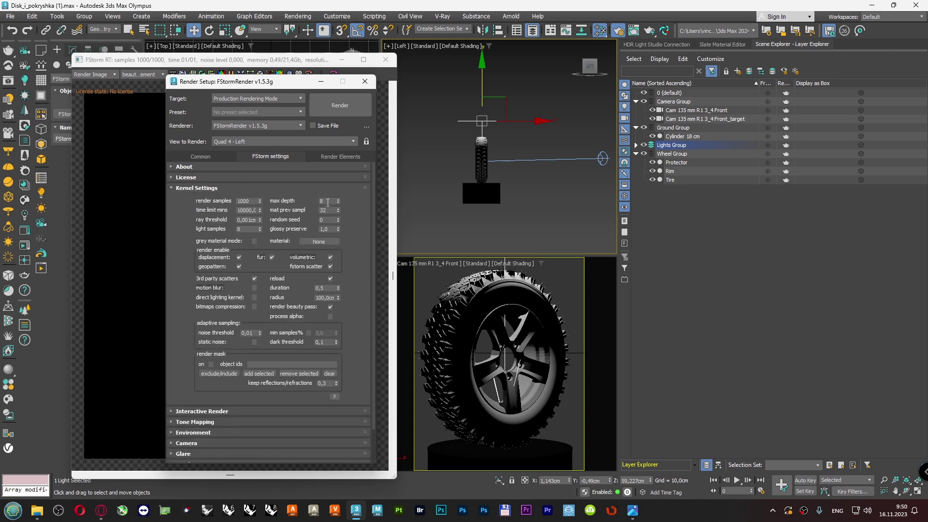
pyautogui.click(321, 81)
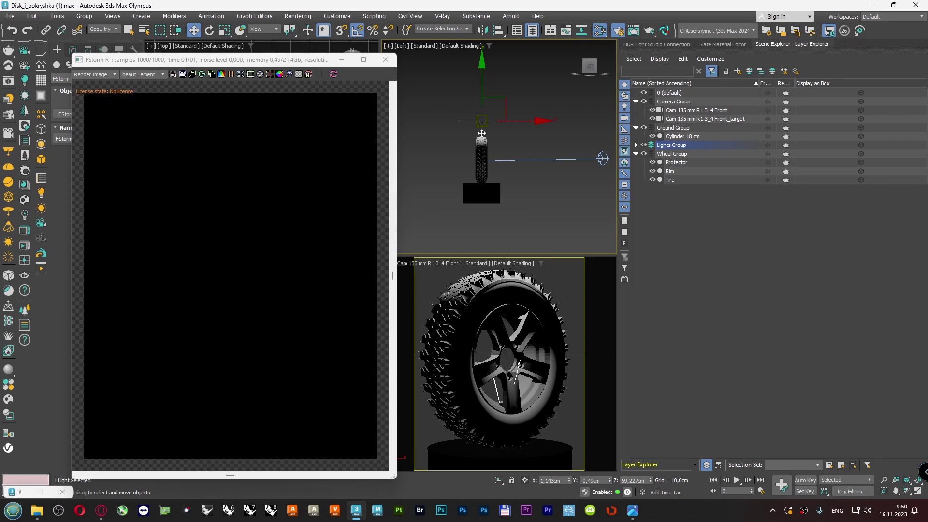
# - Enable the View to Render lock on the front camera in Render Setup
pyautogui.moveTo(292, 62); pyautogui.dragTo(357, 74)
pyautogui.click(72, 50)
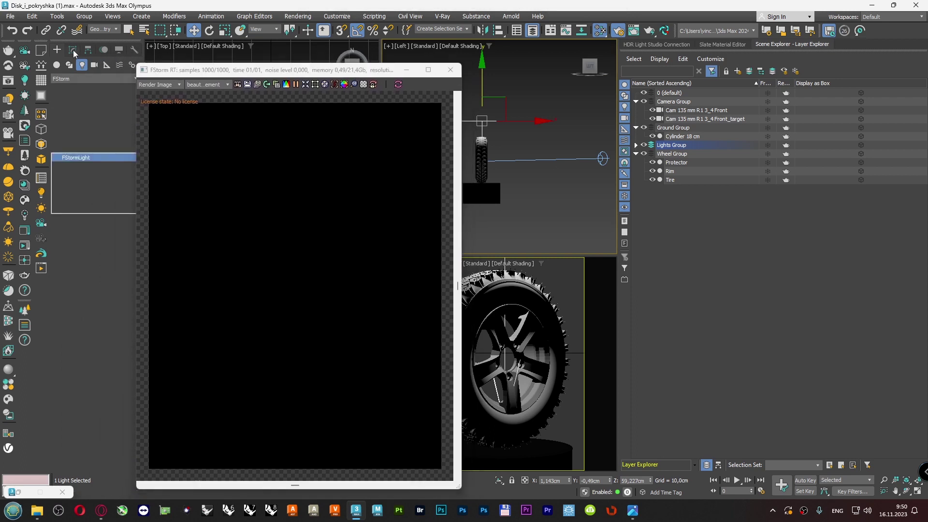
pyautogui.click(576, 276)
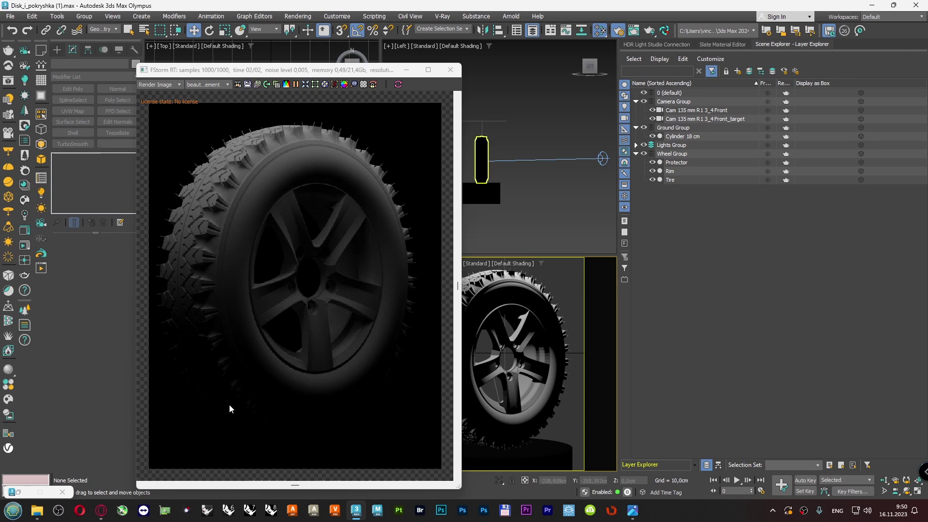
pyautogui.press('F10')
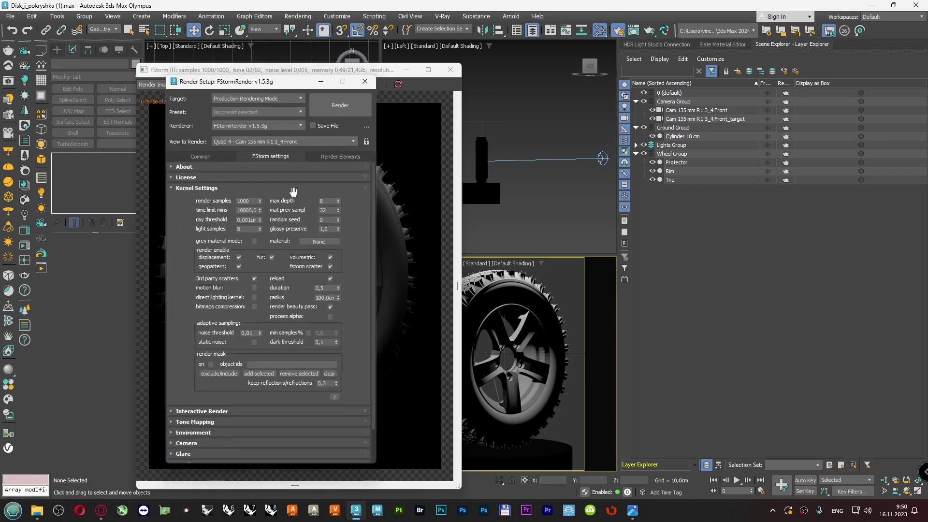
pyautogui.click(367, 141)
pyautogui.click(320, 81)
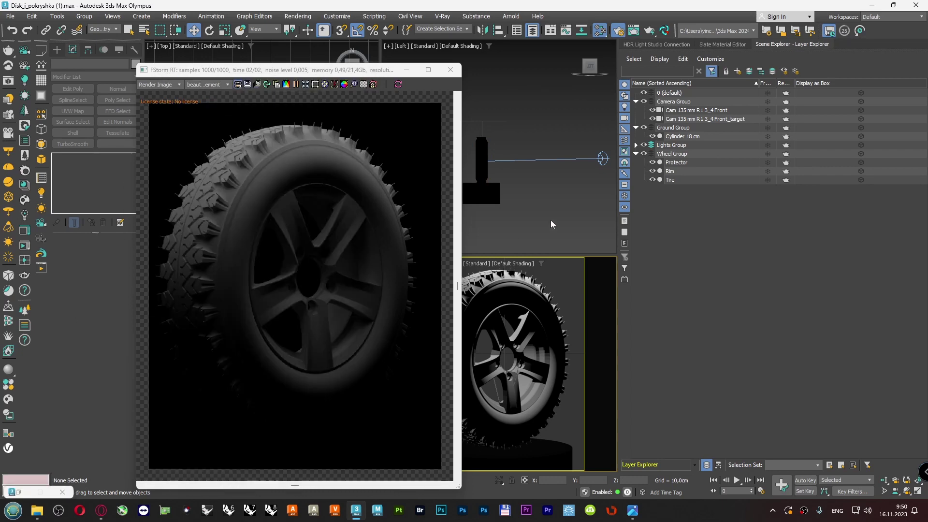
# - Dolly the front camera to adjust how much of the wheel fills the render
pyautogui.moveTo(380, 71); pyautogui.dragTo(316, 69)
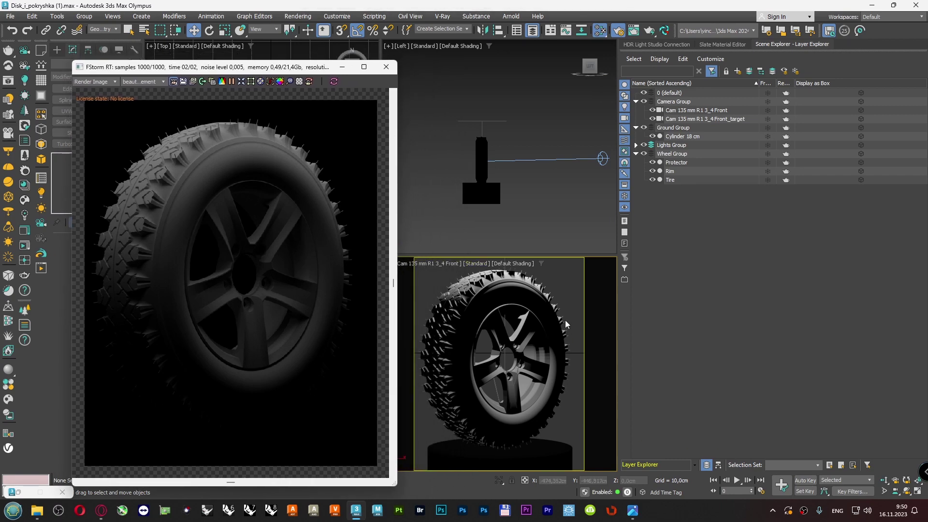
pyautogui.click(885, 481)
pyautogui.moveTo(506, 356); pyautogui.dragTo(506, 360)
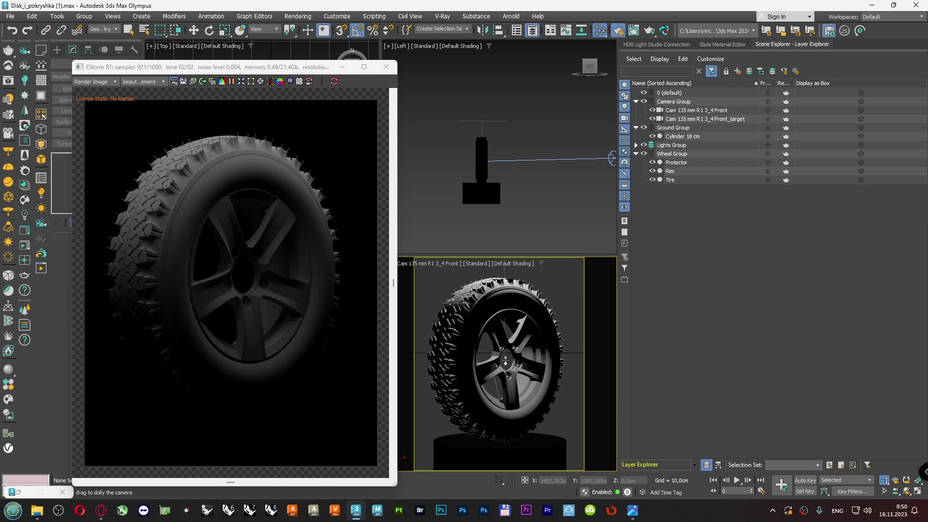
pyautogui.moveTo(505, 360); pyautogui.dragTo(506, 361)
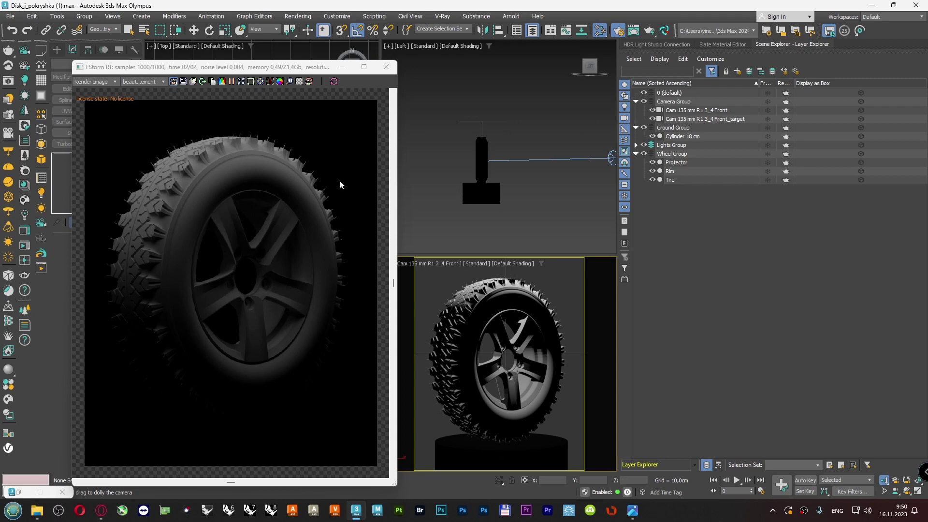
# - Open the Slate Material Editor, lay out the nodes and eyedrop the pedestal's material
pyautogui.click(709, 46)
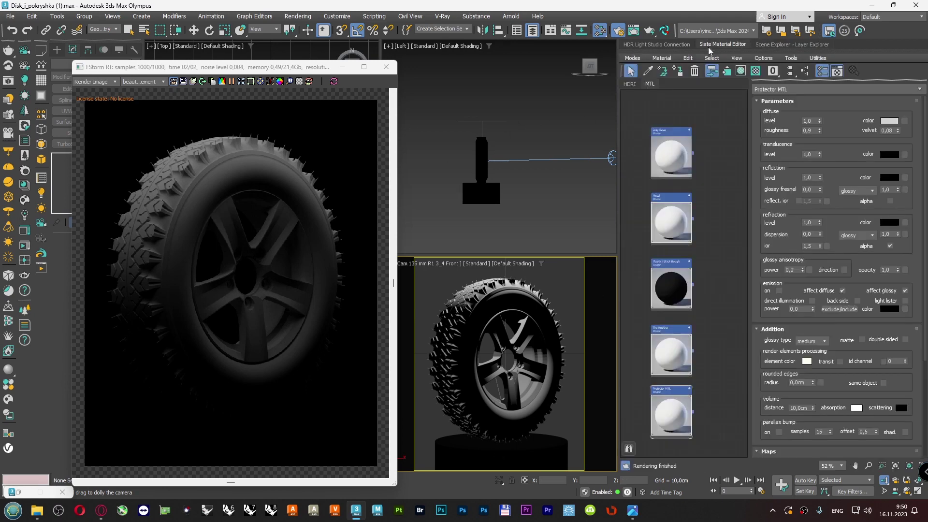
pyautogui.click(709, 154)
pyautogui.click(788, 73)
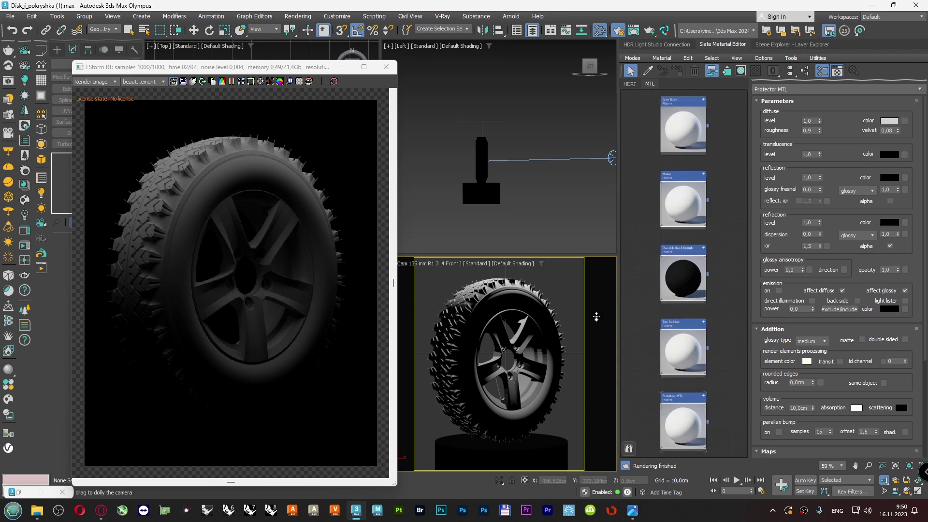
pyautogui.click(648, 71)
pyautogui.click(556, 455)
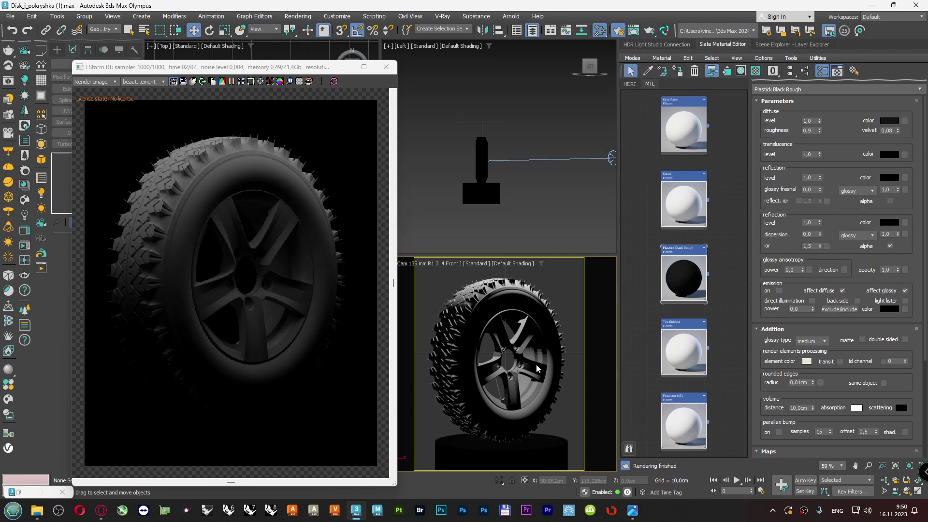
# - Set the reflection colour to white and switch glossiness to roughness with value 0,5
pyautogui.click(889, 178)
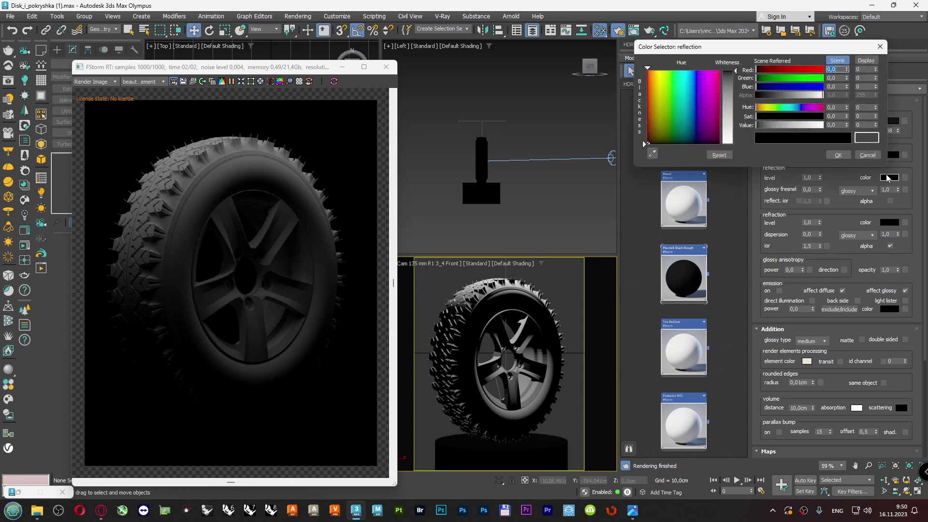
pyautogui.click(822, 125)
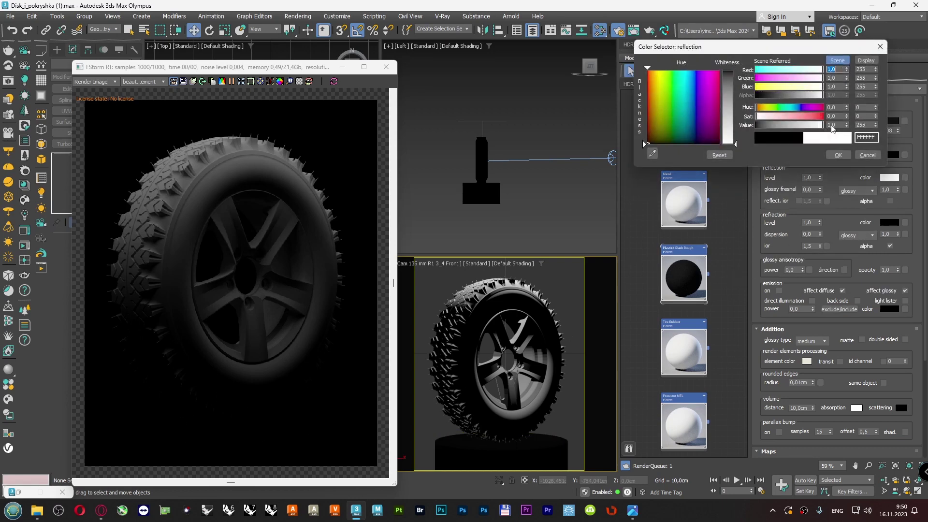
pyautogui.click(838, 156)
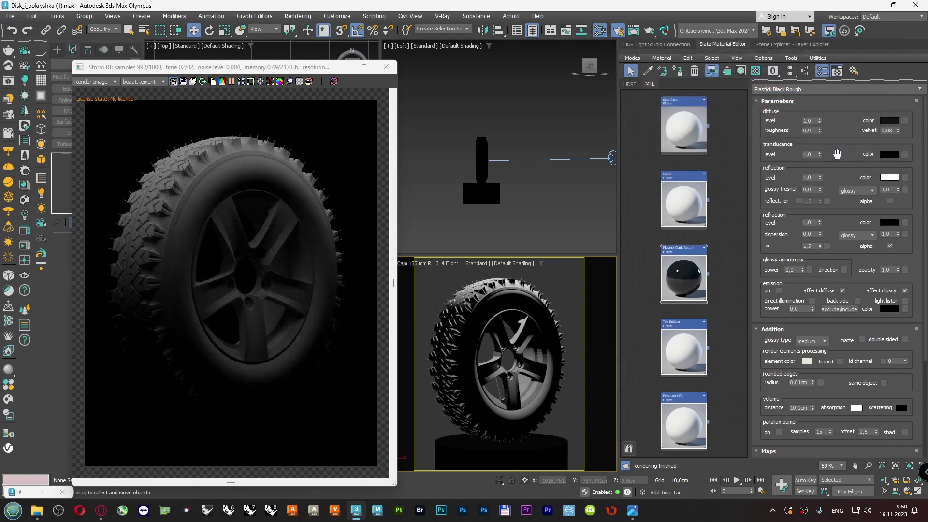
pyautogui.click(869, 192)
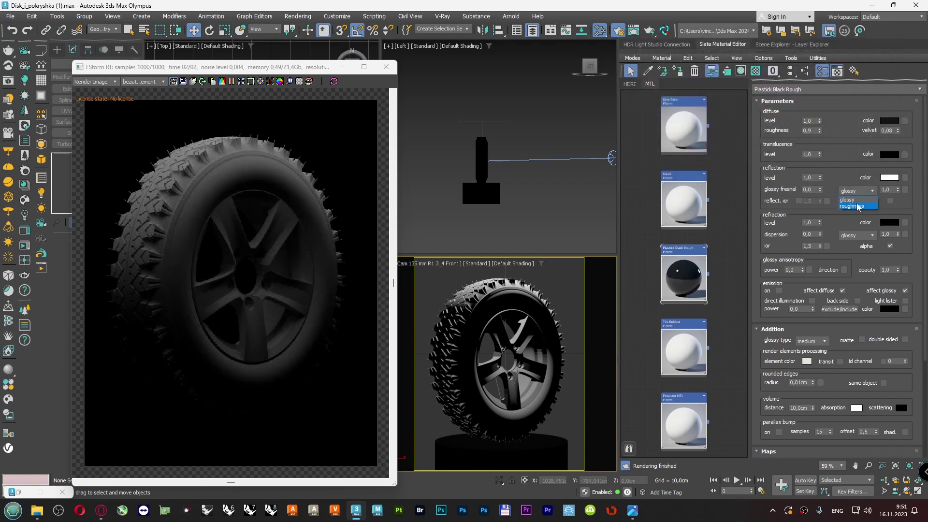
pyautogui.click(851, 206)
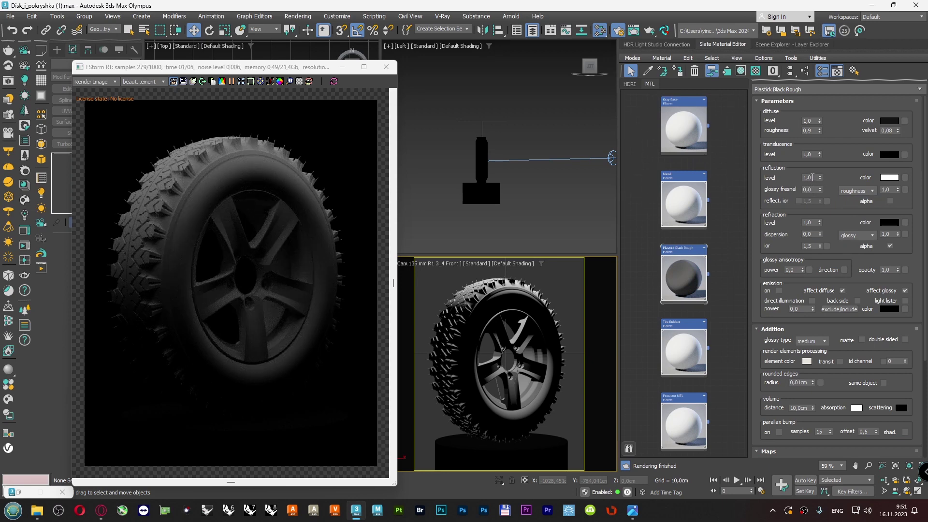
pyautogui.doubleClick(888, 190)
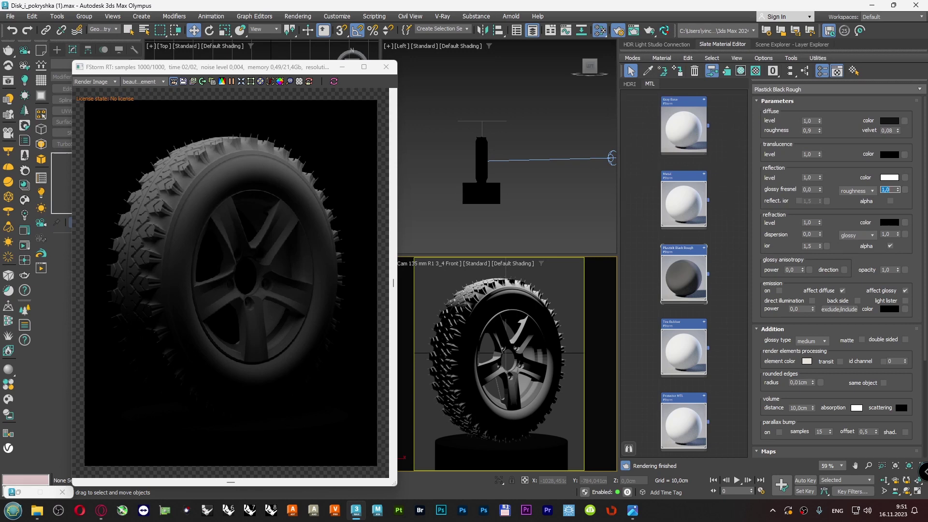
pyautogui.write('0,5')
pyautogui.press('Return')
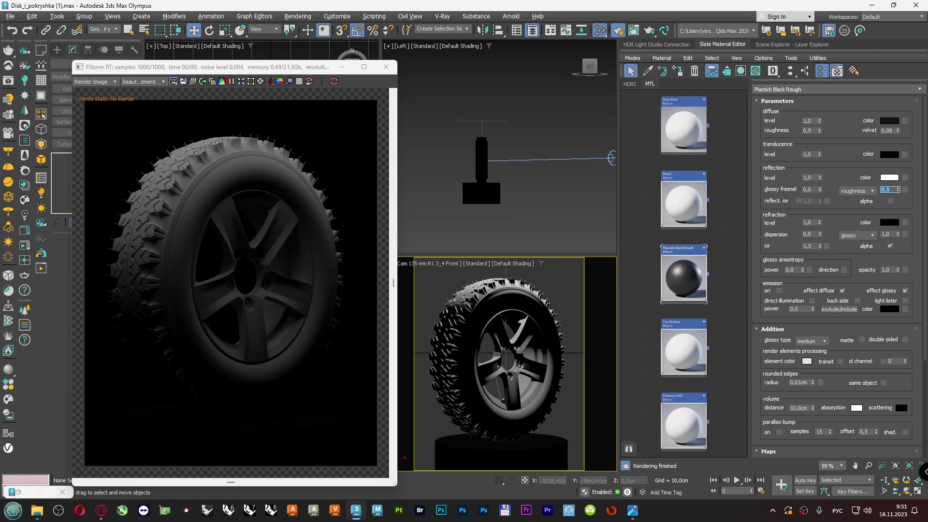
# - Move the render window aside and pan the Left view toward the light
pyautogui.click(160, 404)
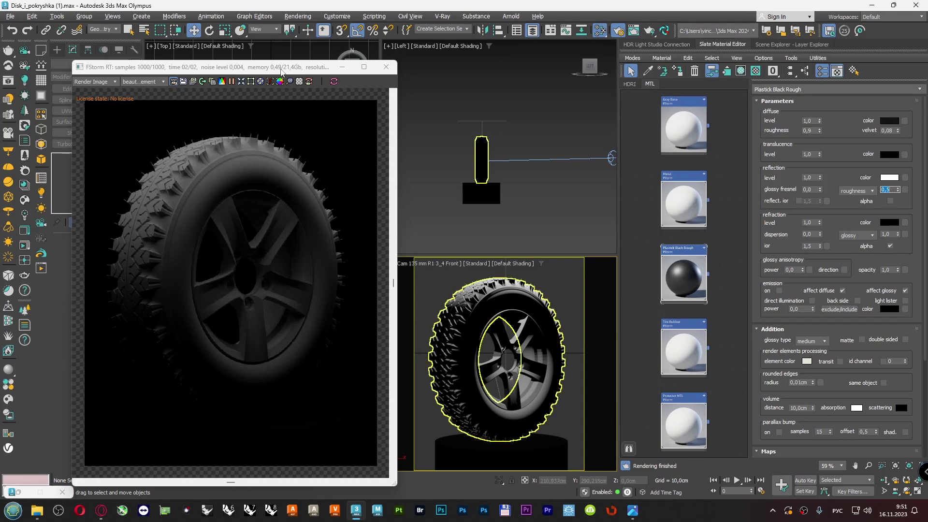
pyautogui.moveTo(290, 68); pyautogui.dragTo(364, 64)
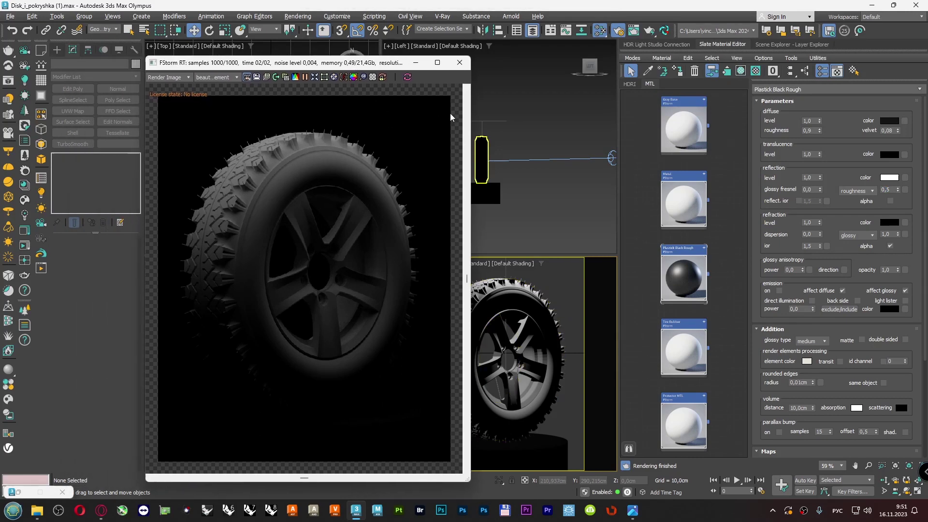
pyautogui.click(495, 120)
pyautogui.moveTo(494, 129); pyautogui.dragTo(516, 134, button='middle')
pyautogui.click(104, 30)
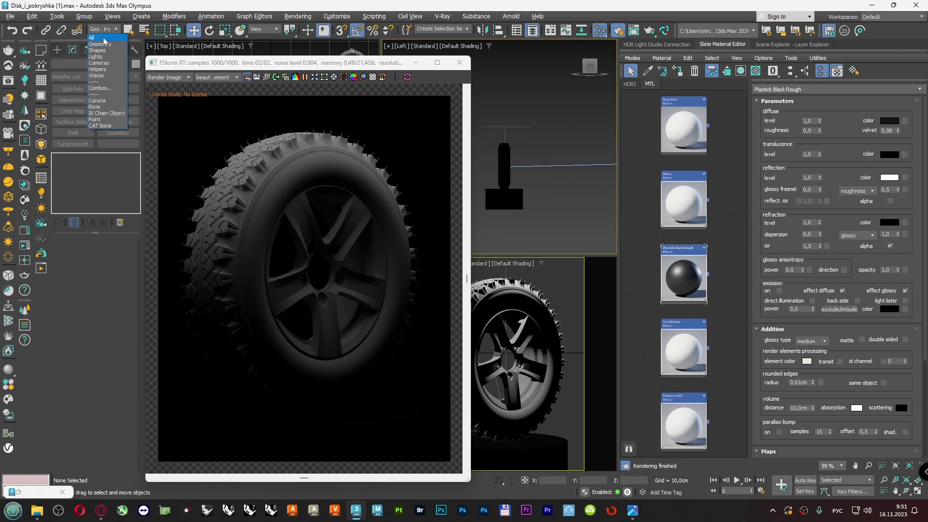
# - Set the selection filter to All, select FStormLight_001 and set its power to 10
pyautogui.click(104, 38)
pyautogui.click(502, 127)
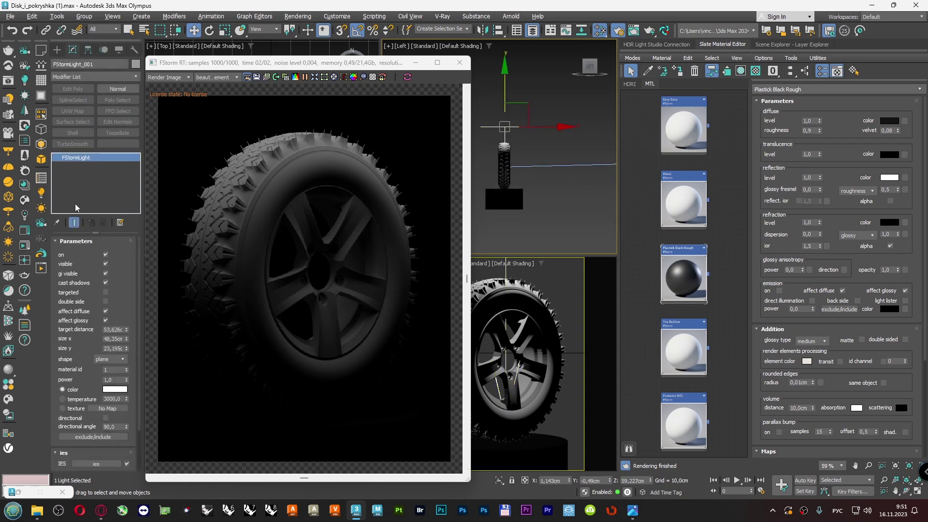
pyautogui.doubleClick(112, 380)
pyautogui.write('10')
pyautogui.press('Return')
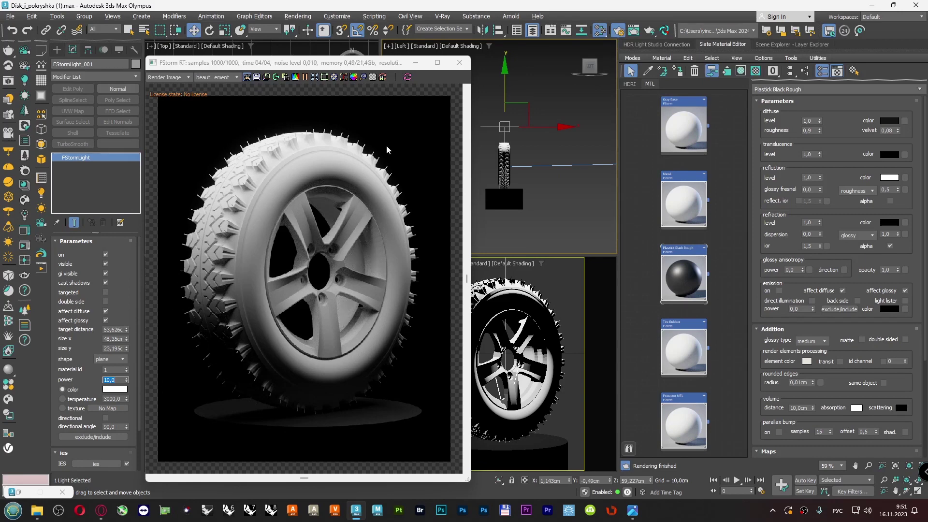
# - Widen the render window and start editing Plastick Black Rough's rounded-edges radius
pyautogui.moveTo(477, 181); pyautogui.dragTo(531, 186)
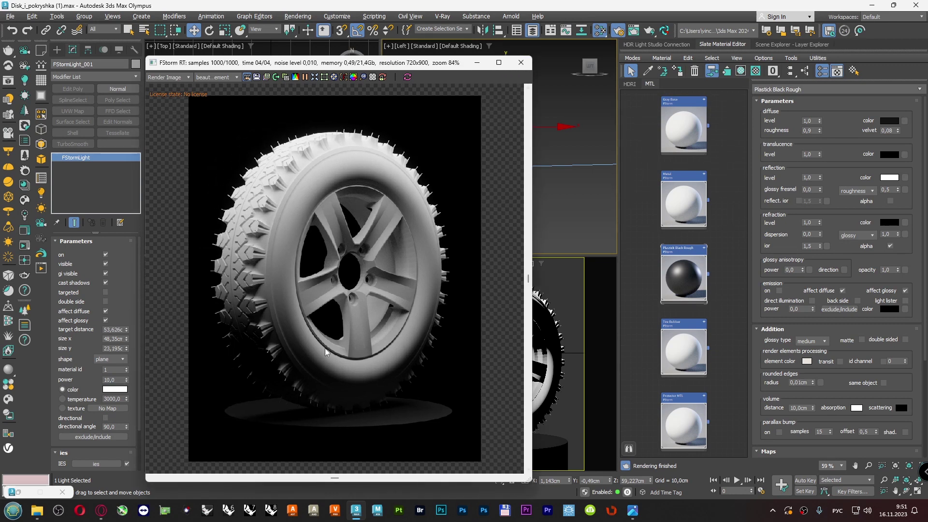
pyautogui.scroll(1, 321, 369)
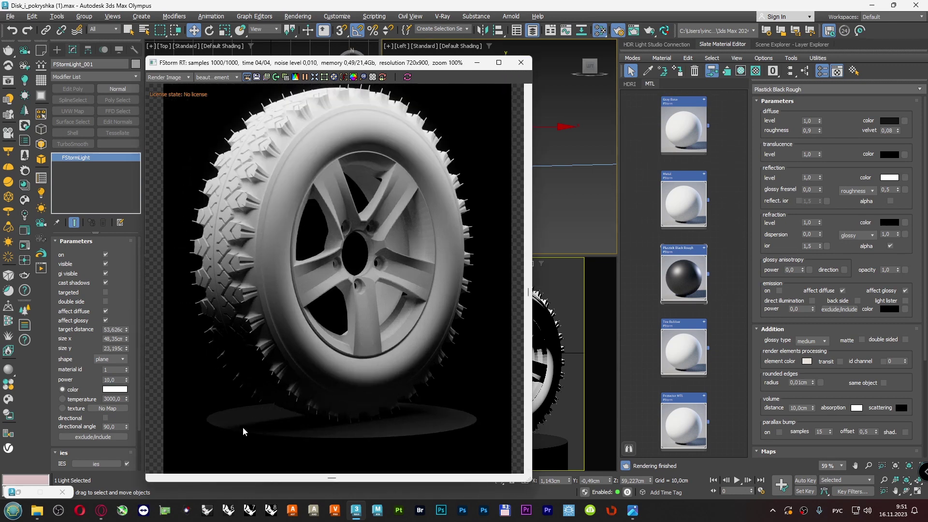
pyautogui.click(684, 258)
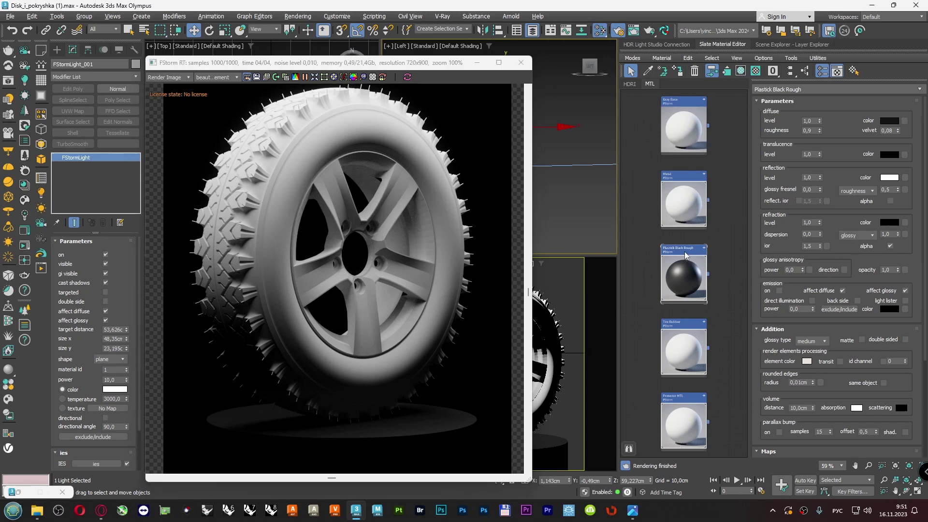
pyautogui.doubleClick(806, 383)
# - Try pedestal rounded-edge radii of 0,05cm, 0,1cm and 0, settling on 0,1cm
pyautogui.write('0,')
pyautogui.press('Return')
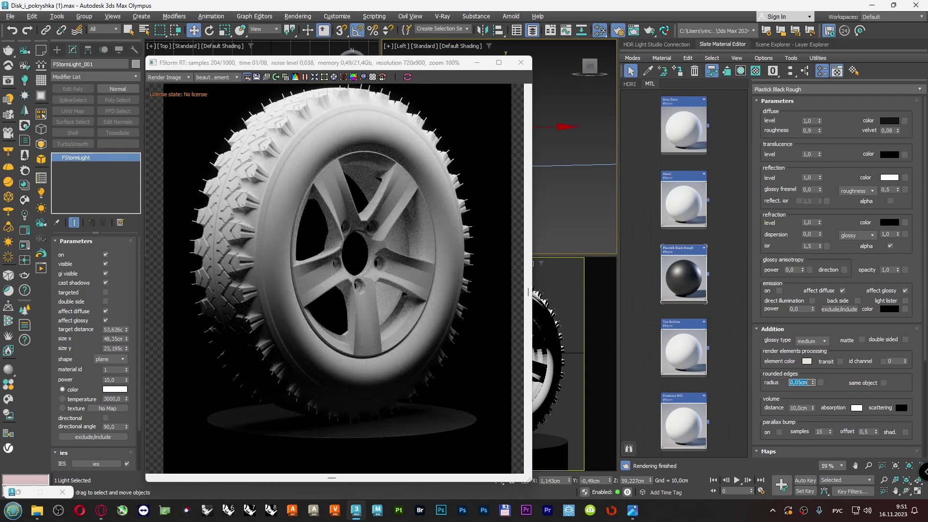
pyautogui.write('0,1')
pyautogui.press('Return')
pyautogui.scroll(5, 274, 442)
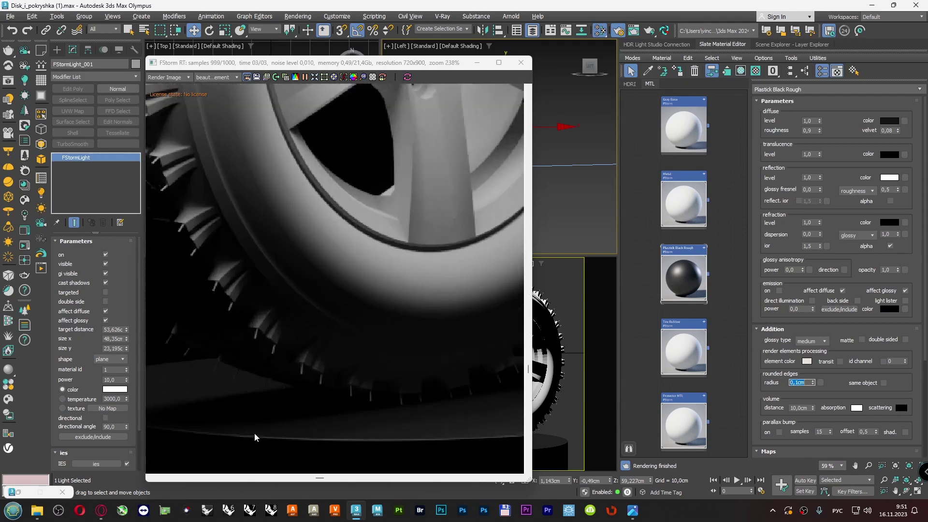
pyautogui.scroll(-3, 417, 443)
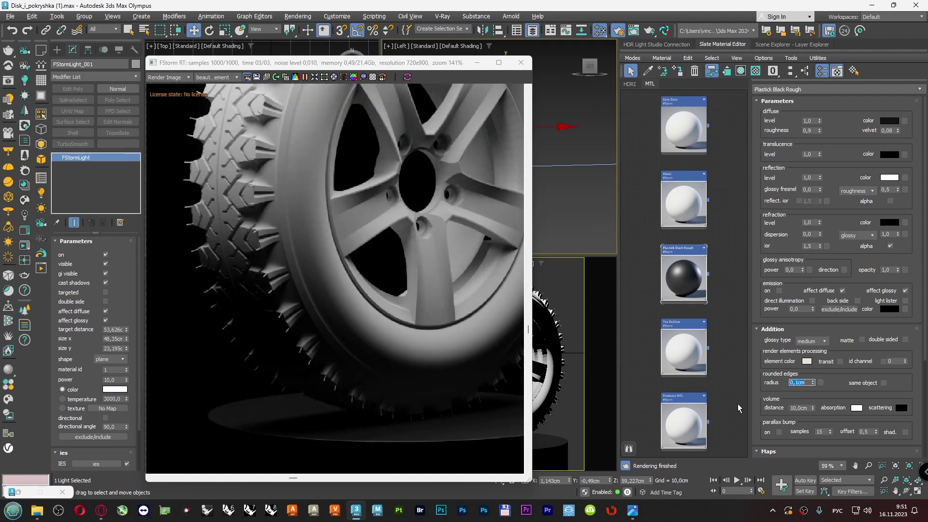
pyautogui.write('0')
pyautogui.press('Return')
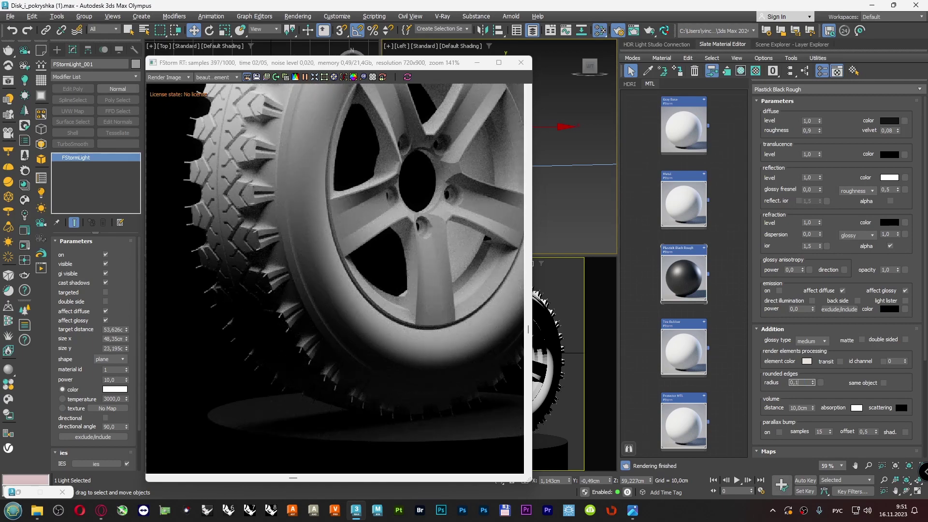
pyautogui.write('0,1')
pyautogui.press('Return')
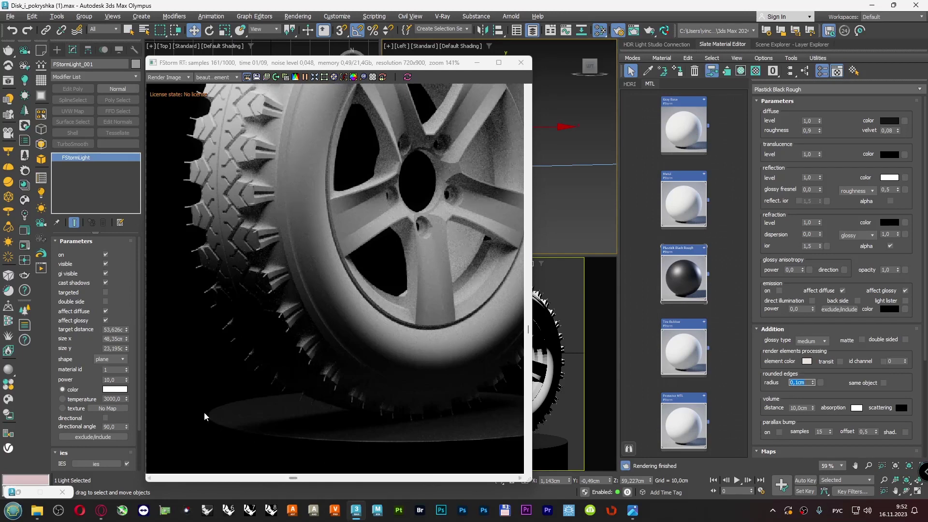
pyautogui.scroll(-1, 265, 392)
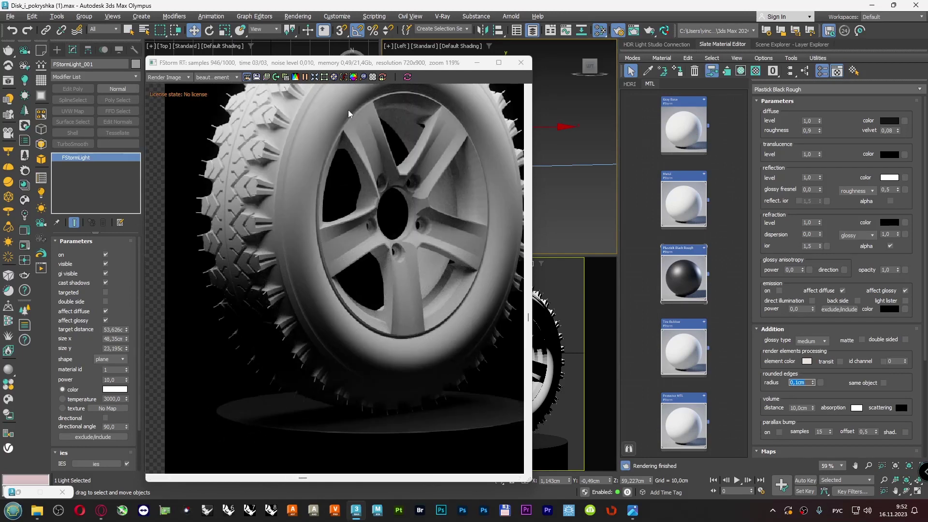
# - Stretch the FStorm frame buffer to full screen height and view the tire render at 100%
pyautogui.click(315, 78)
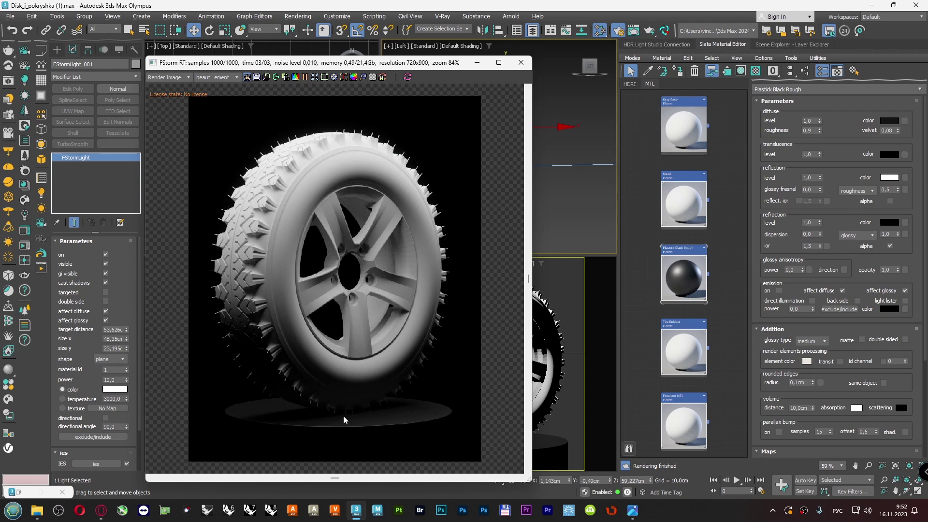
pyautogui.scroll(2, 344, 419)
pyautogui.scroll(-2, 343, 419)
pyautogui.scroll(1, 343, 418)
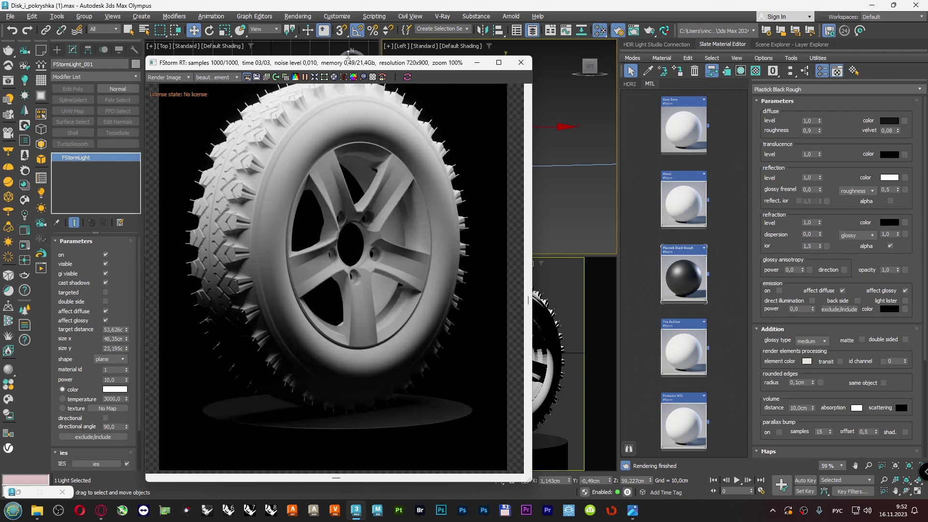
pyautogui.moveTo(349, 57); pyautogui.dragTo(350, 12)
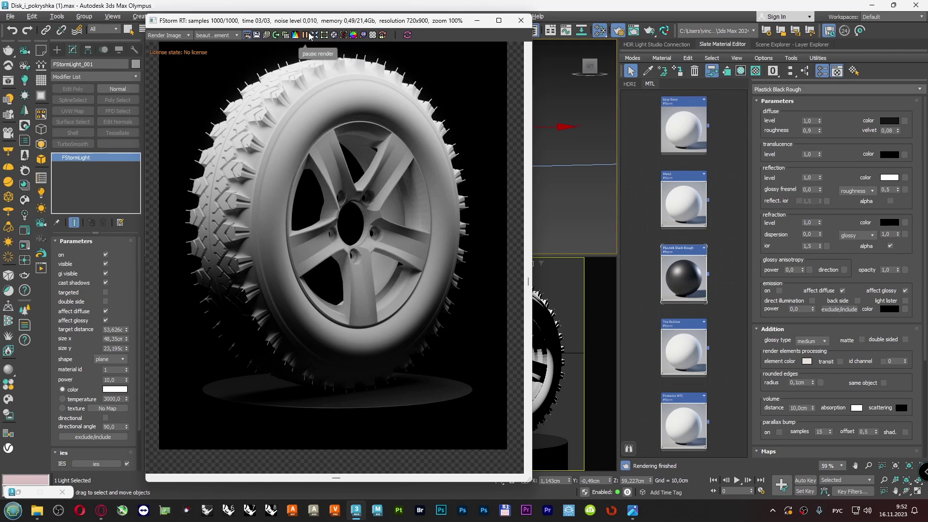
pyautogui.click(314, 35)
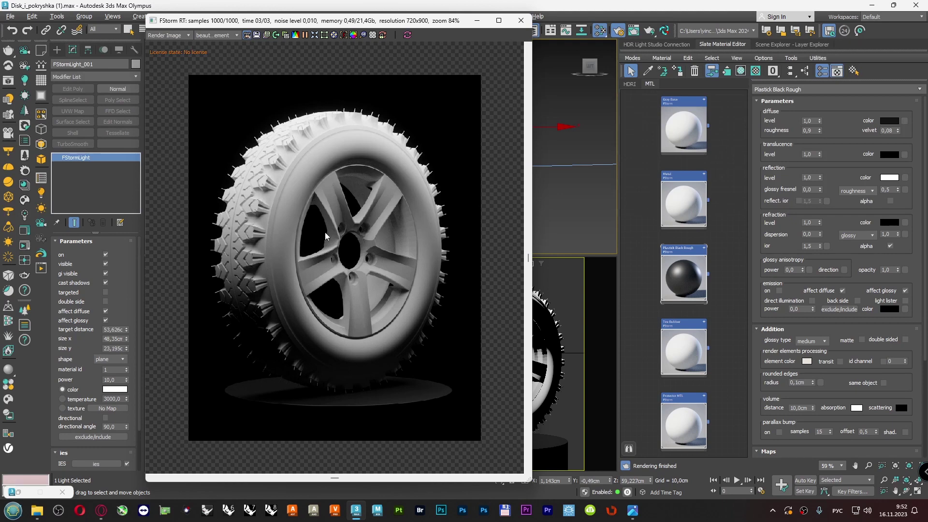
pyautogui.doubleClick(340, 482)
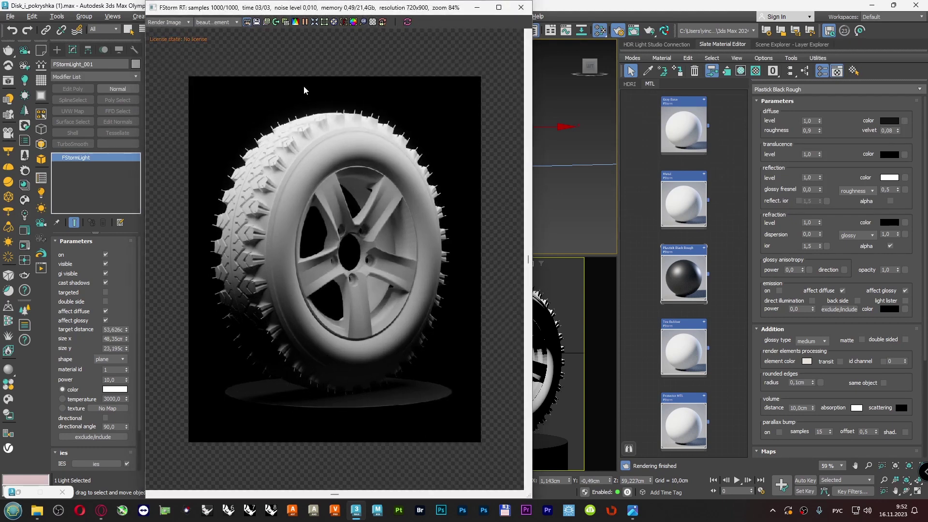
pyautogui.click(314, 22)
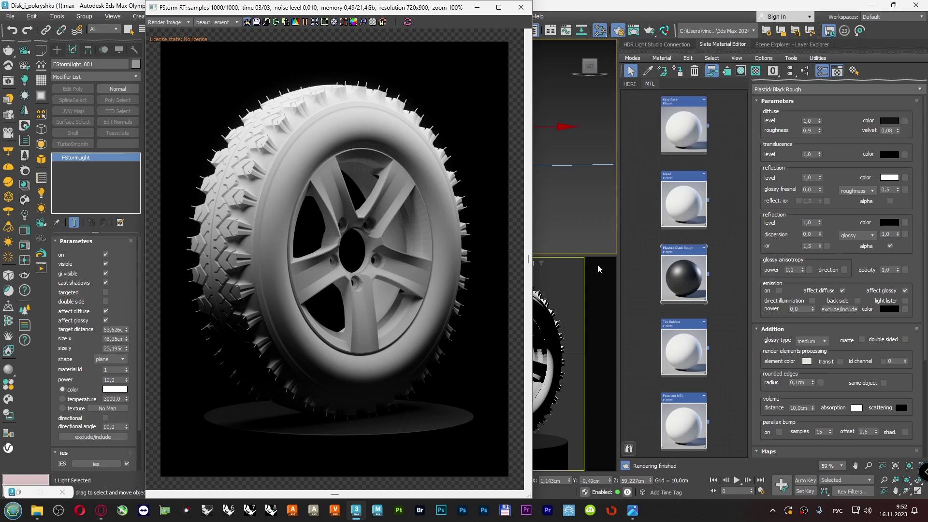
# - Pick the Tire Rubber material from the tire into Slate and place its node in open space
pyautogui.click(655, 167)
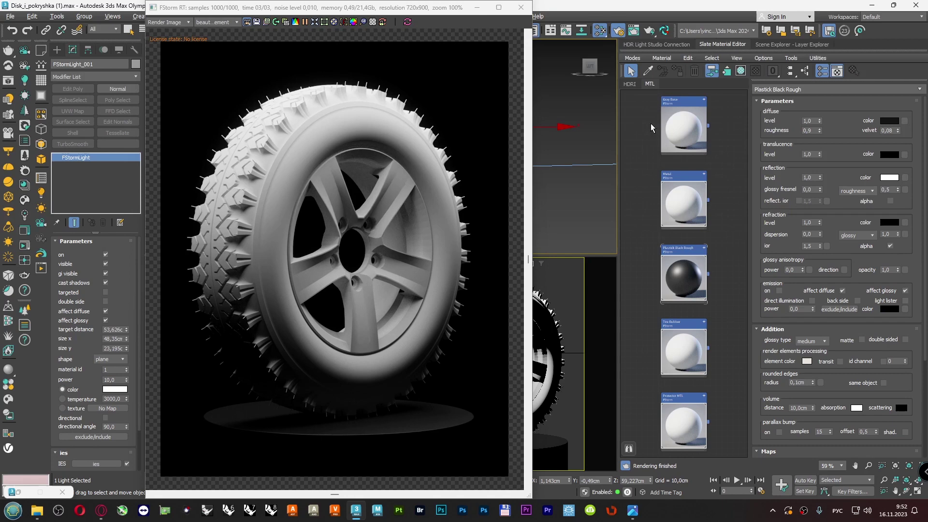
pyautogui.click(647, 70)
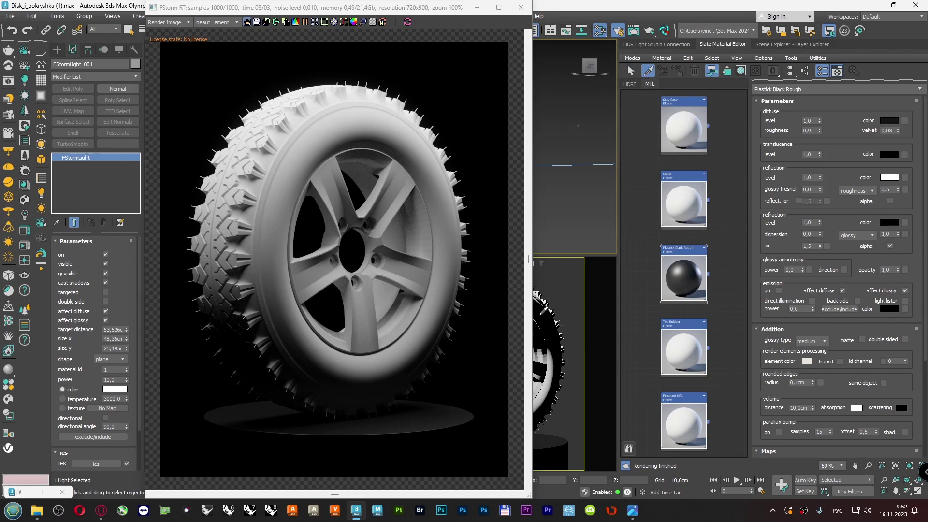
pyautogui.click(543, 310)
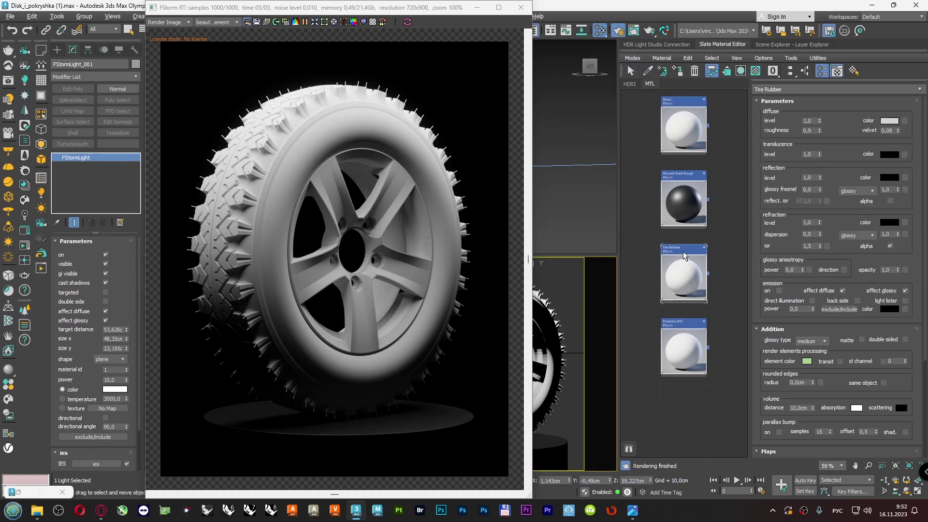
pyautogui.moveTo(684, 256); pyautogui.dragTo(727, 297, button='middle')
pyautogui.moveTo(732, 296); pyautogui.dragTo(664, 293)
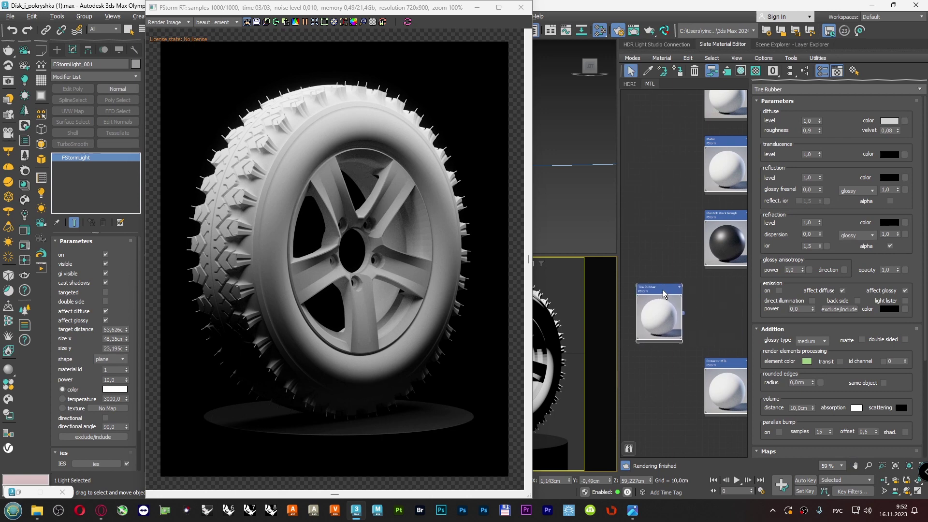
pyautogui.moveTo(664, 293); pyautogui.dragTo(697, 295, button='middle')
pyautogui.moveTo(700, 296); pyautogui.dragTo(678, 262)
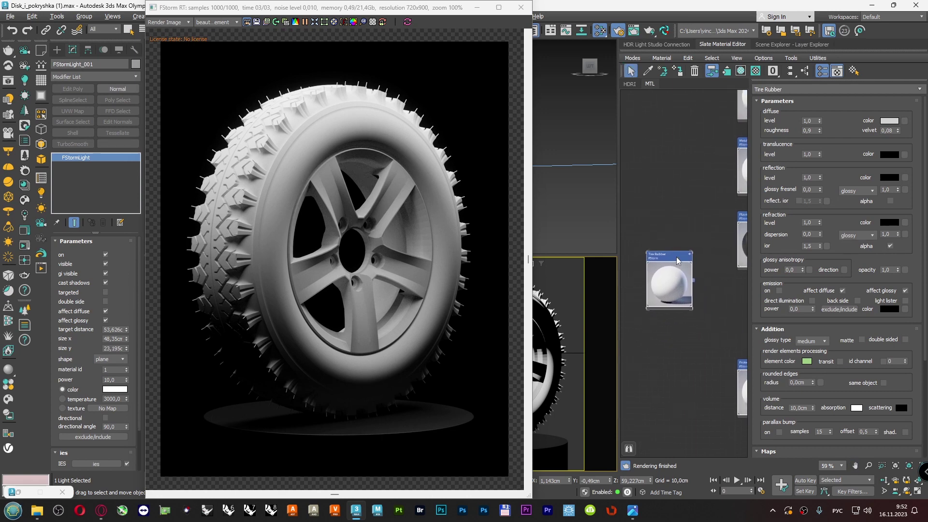
# - Darken the Tire Rubber diffuse colour to a brightness value of 21
pyautogui.click(889, 121)
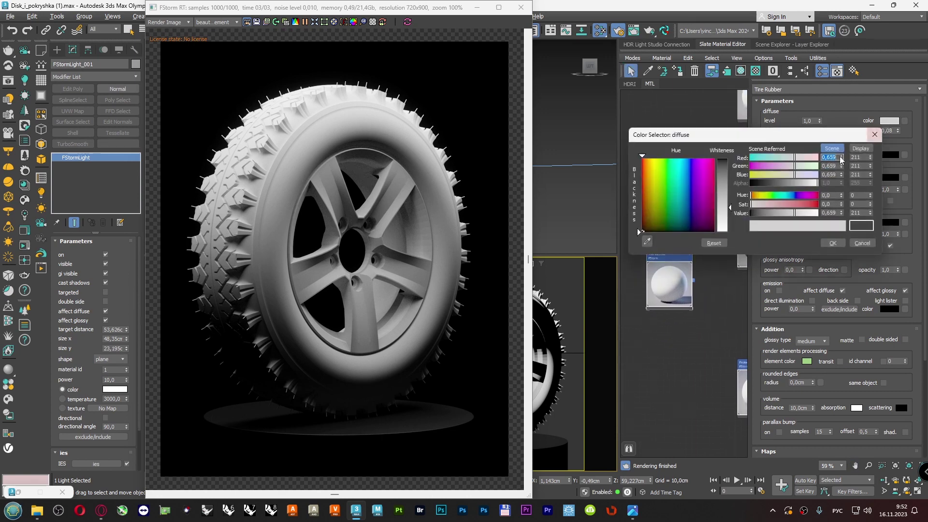
pyautogui.doubleClick(860, 213)
pyautogui.write('21')
pyautogui.press('Return')
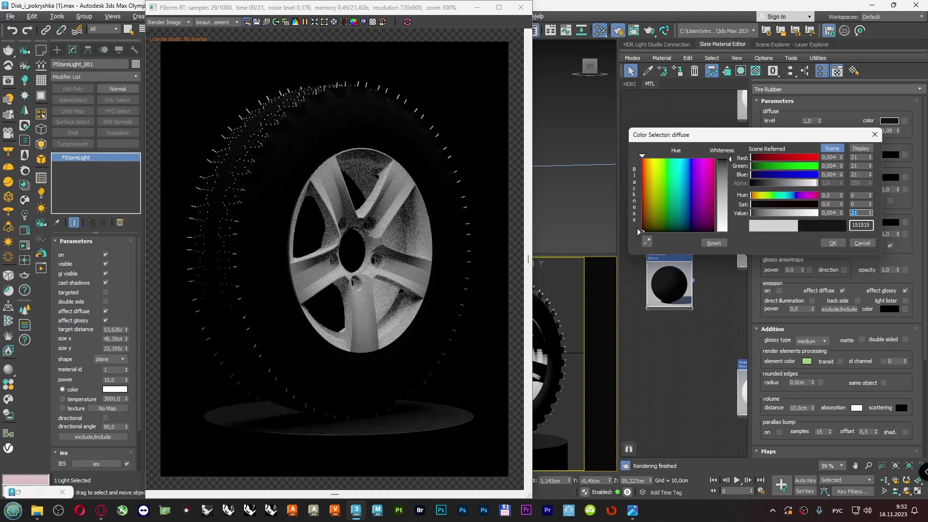
pyautogui.click(830, 242)
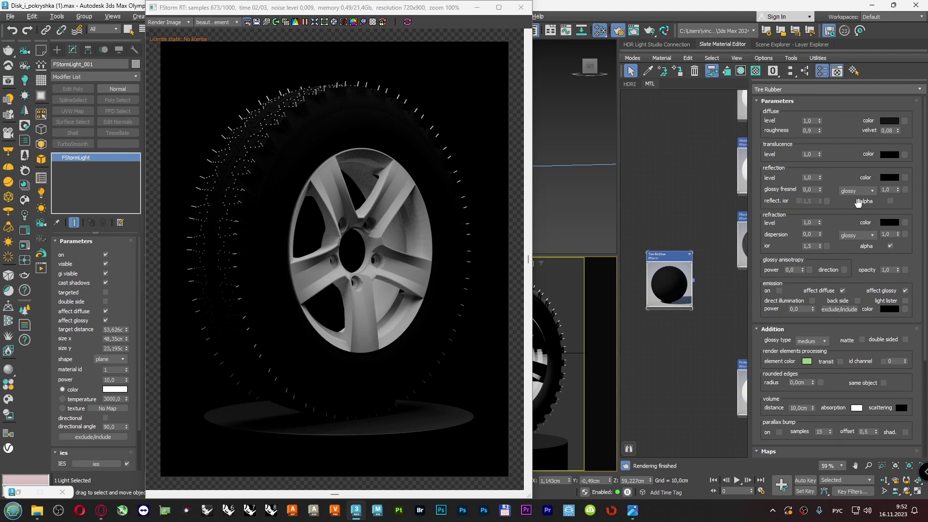
# - Make the Tire Rubber reflection white in roughness mode with roughness 0,5
pyautogui.click(886, 179)
pyautogui.moveTo(788, 129); pyautogui.dragTo(821, 125)
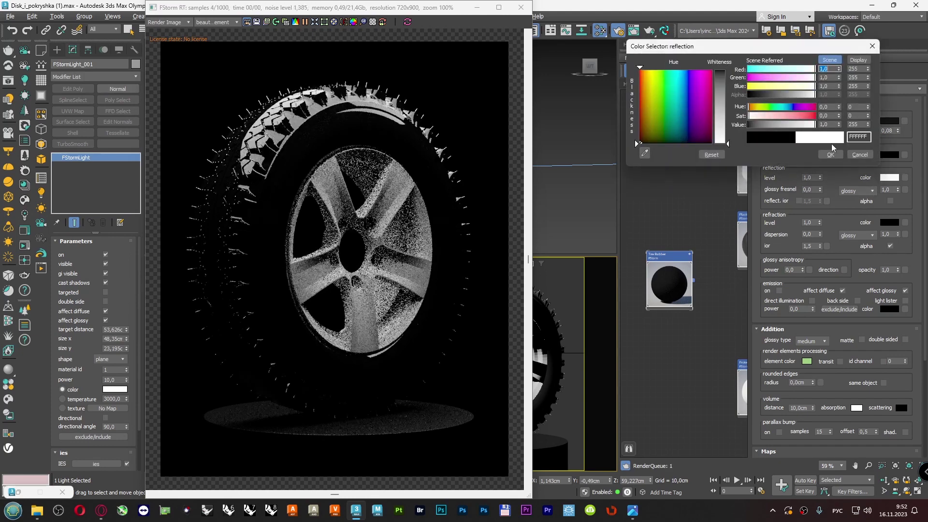
pyautogui.click(830, 154)
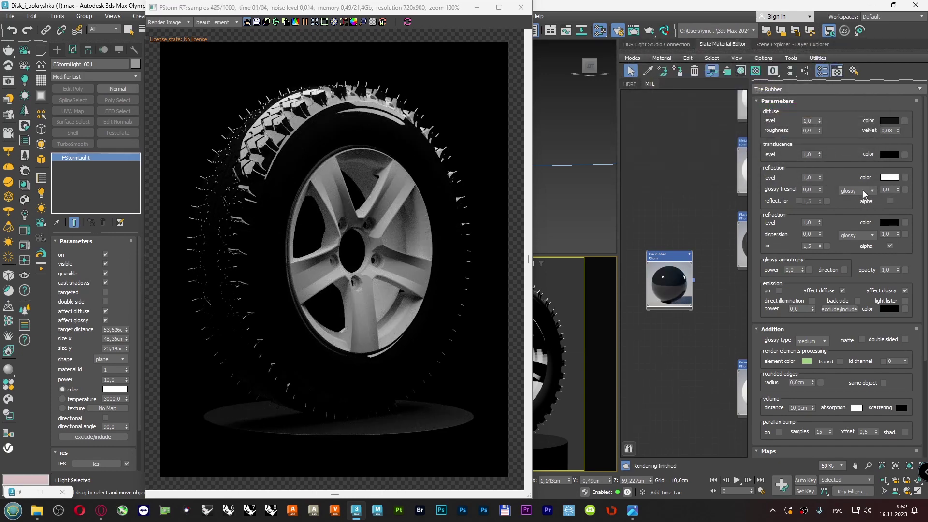
pyautogui.click(865, 191)
pyautogui.click(855, 208)
pyautogui.click(890, 190)
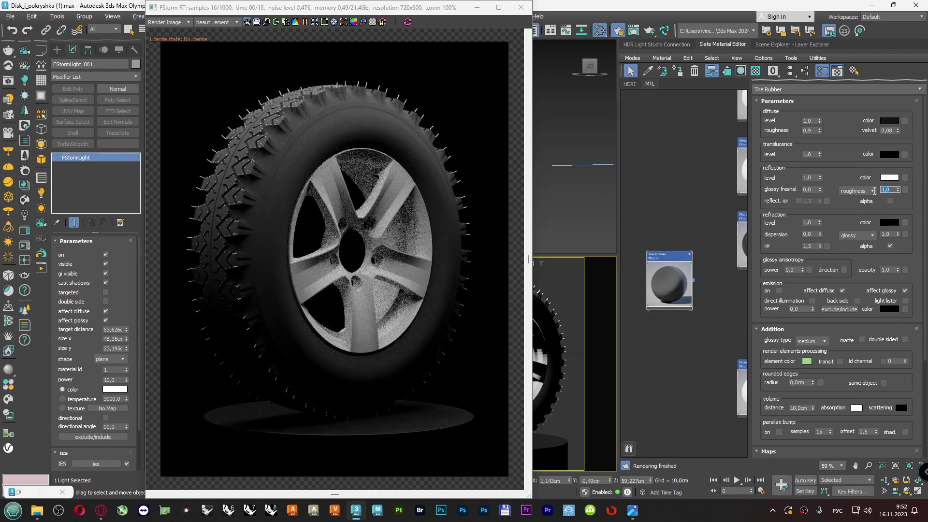
pyautogui.write('0,')
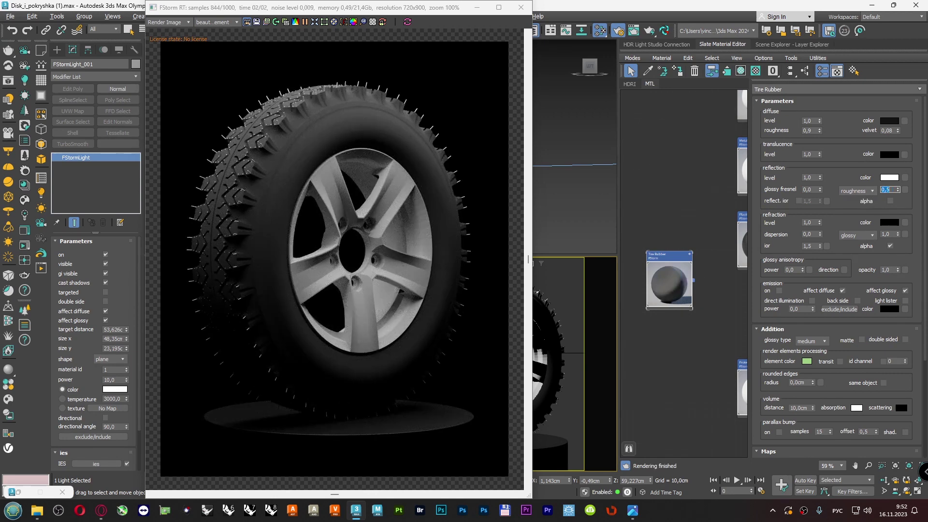
pyautogui.write('5')
pyautogui.press('Return')
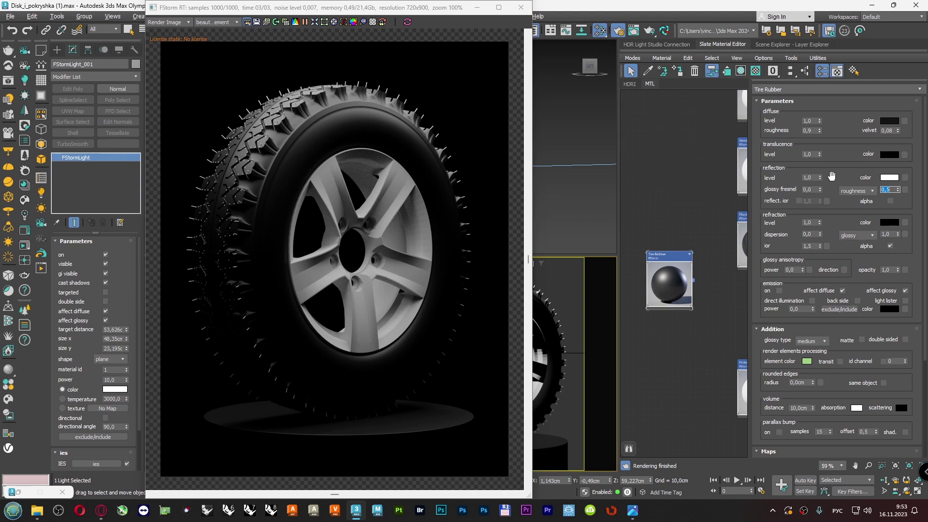
# - Set the Tire Rubber reflection level to 0,5 and raise roughness to 0,6
pyautogui.doubleClick(809, 178)
pyautogui.write('0,5')
pyautogui.press('Return')
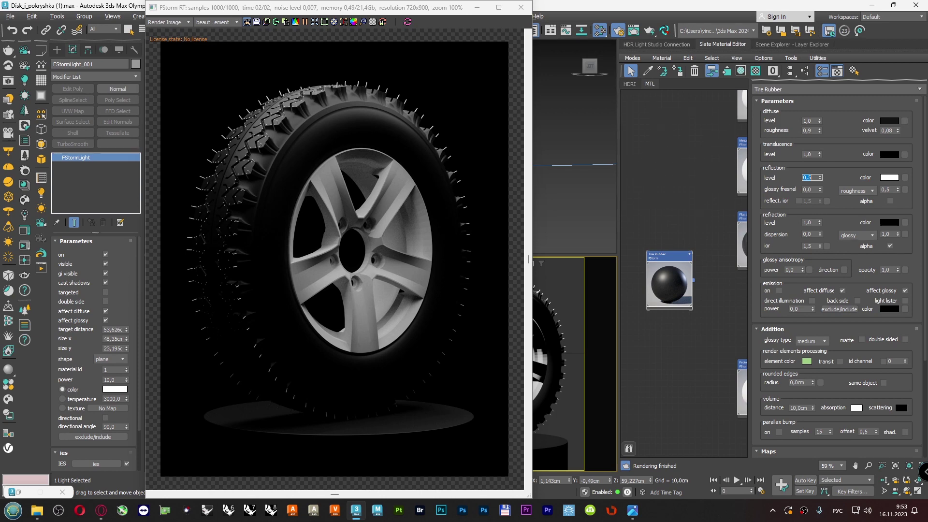
pyautogui.doubleClick(885, 190)
pyautogui.write('0,6')
pyautogui.press('Return')
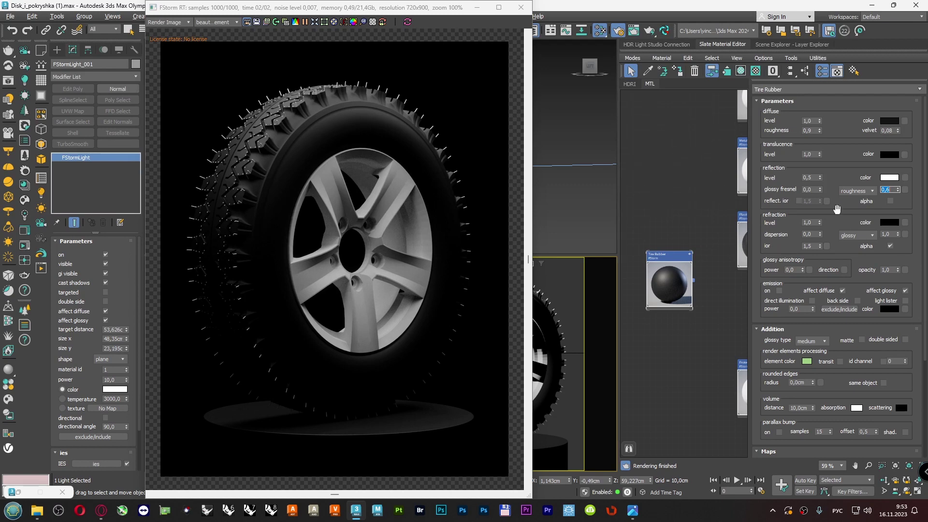
pyautogui.scroll(-2, 678, 212)
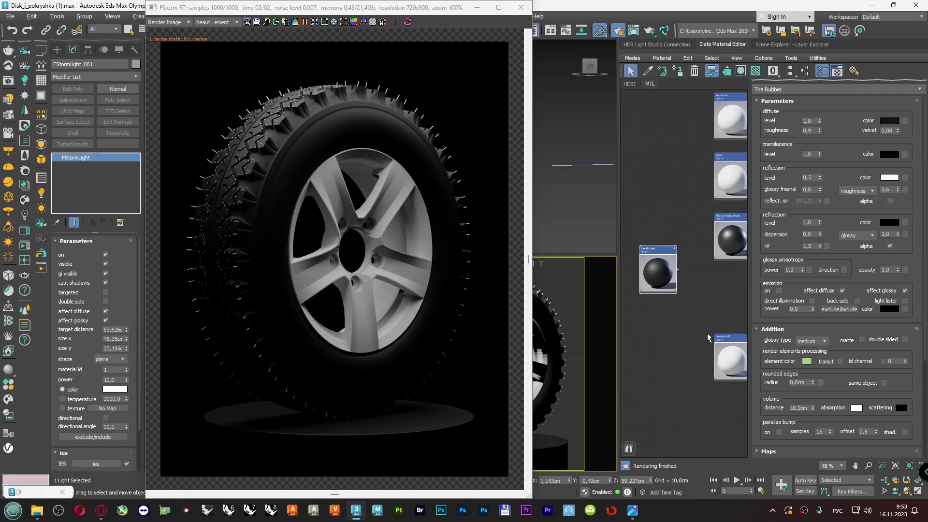
# - Darken the Protector MTL diffuse colour to a brightness value of 21
pyautogui.doubleClick(731, 358)
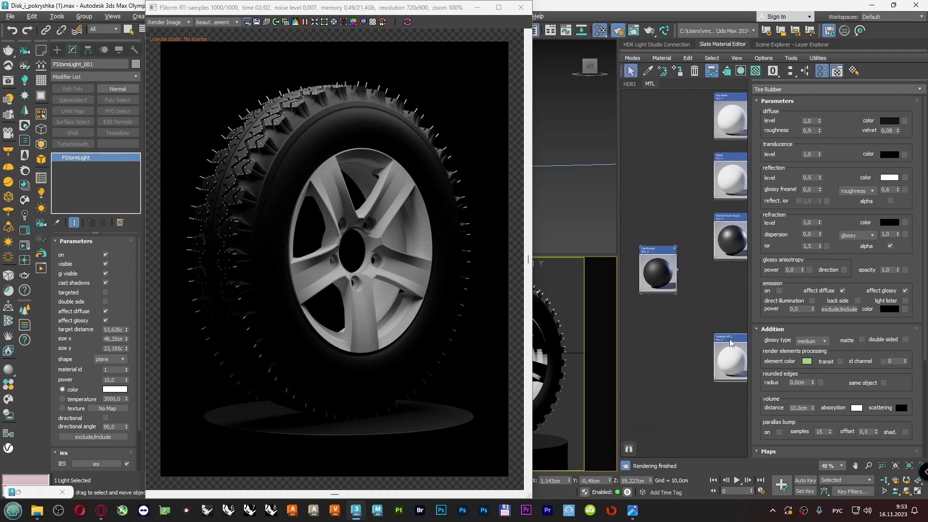
pyautogui.click(889, 121)
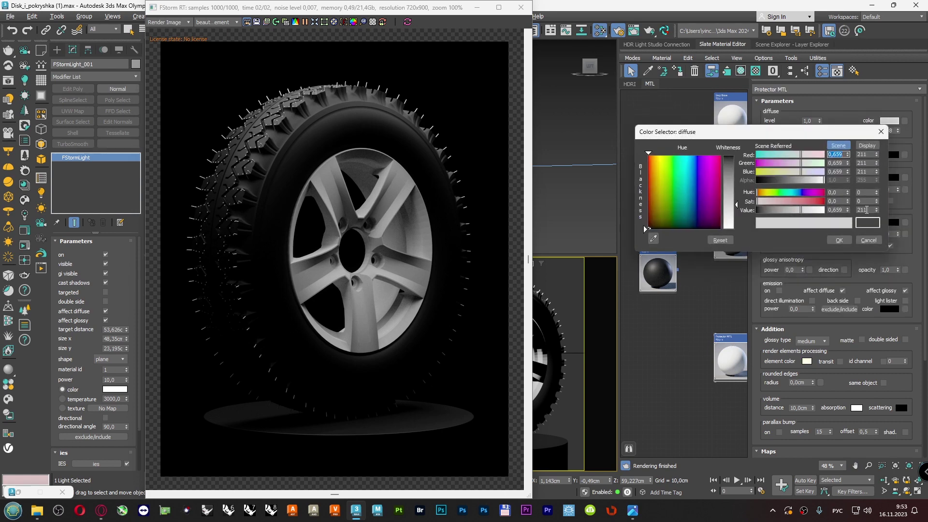
pyautogui.click(856, 210)
pyautogui.write('21')
pyautogui.press('Return')
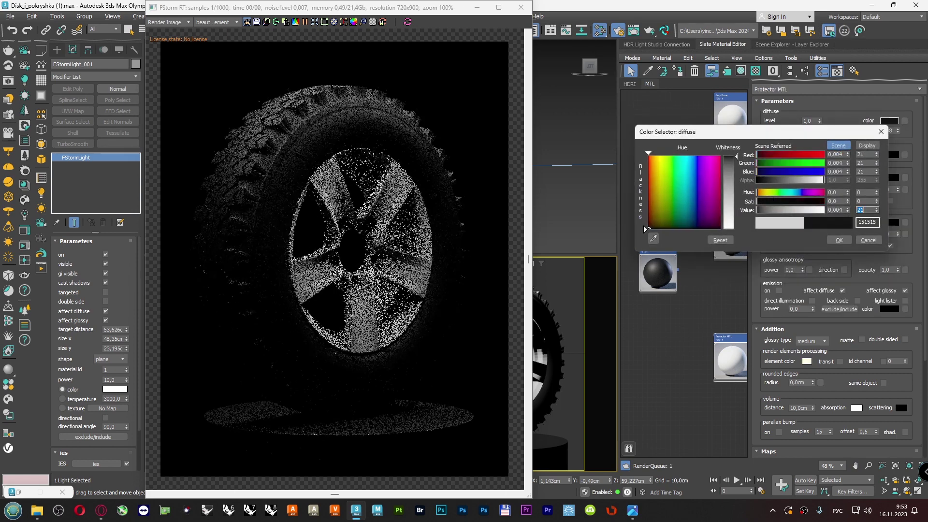
pyautogui.click(840, 239)
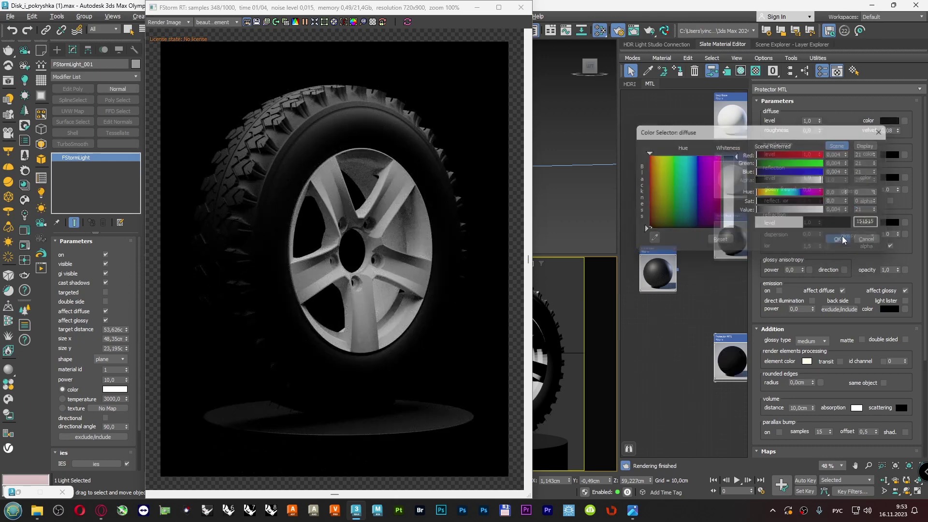
# - Give Protector MTL a white (255) reflection in roughness mode with roughness 0,6
pyautogui.click(889, 177)
pyautogui.click(857, 126)
pyautogui.write('255')
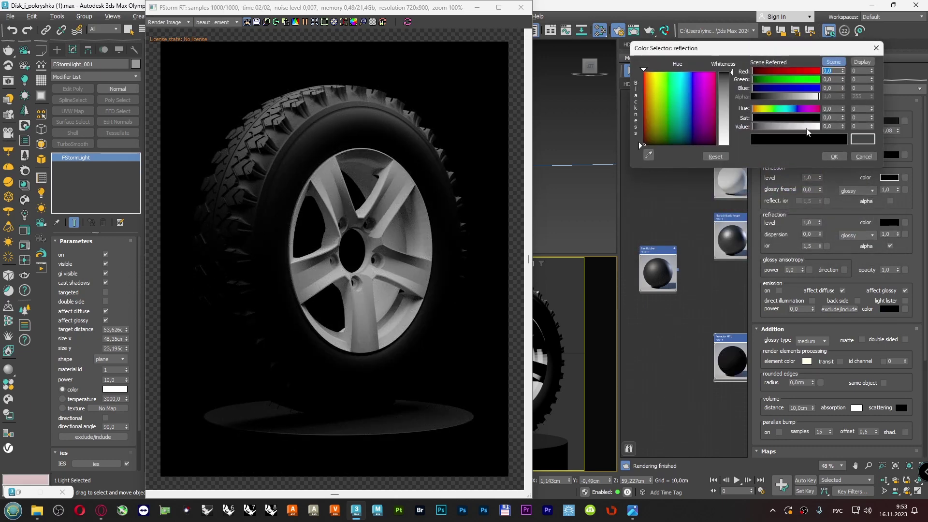
pyautogui.press('Return')
pyautogui.click(832, 154)
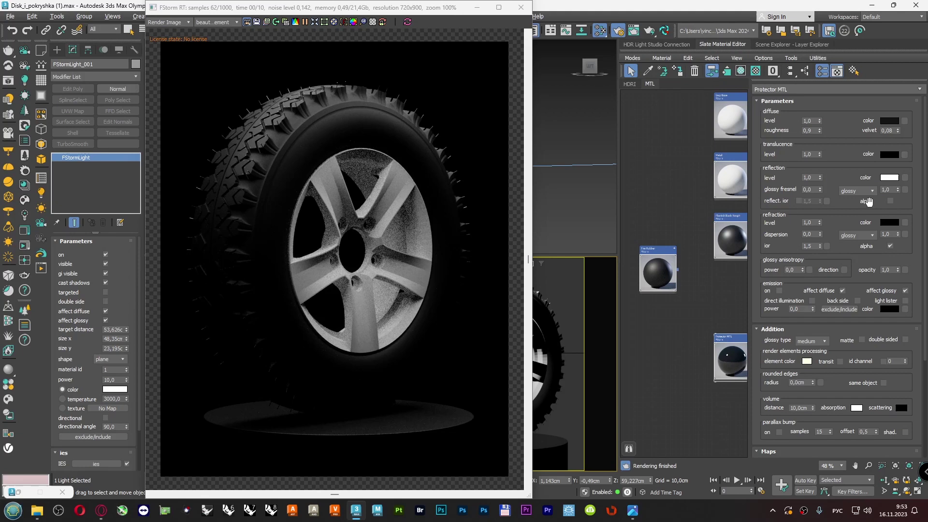
pyautogui.click(855, 191)
pyautogui.click(850, 206)
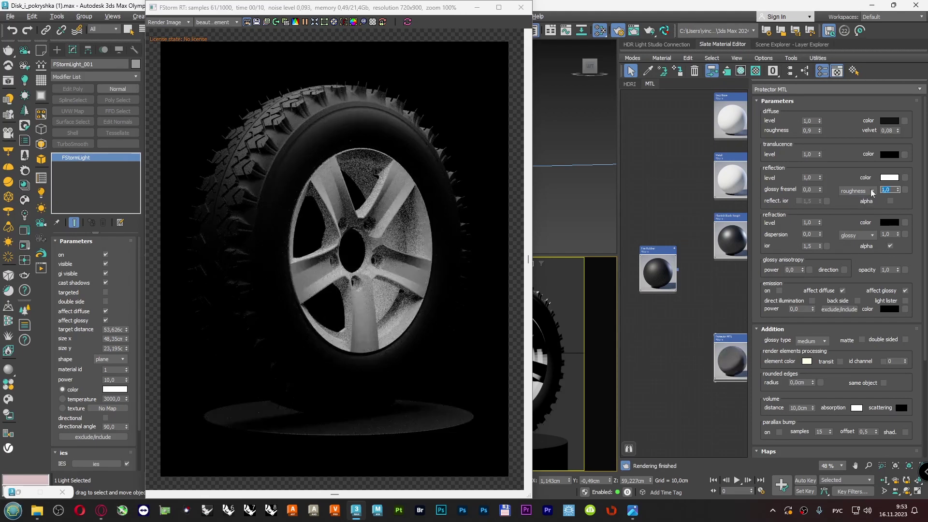
pyautogui.write('6')
pyautogui.press('Return')
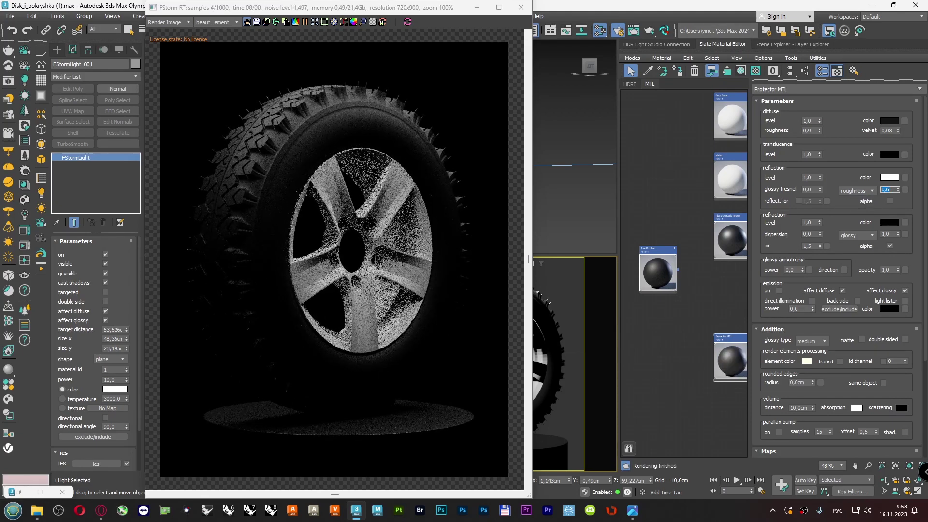
# - Set Protector MTL reflection level to 0,5 and lay out all material nodes in one column
pyautogui.moveTo(816, 179); pyautogui.dragTo(798, 179)
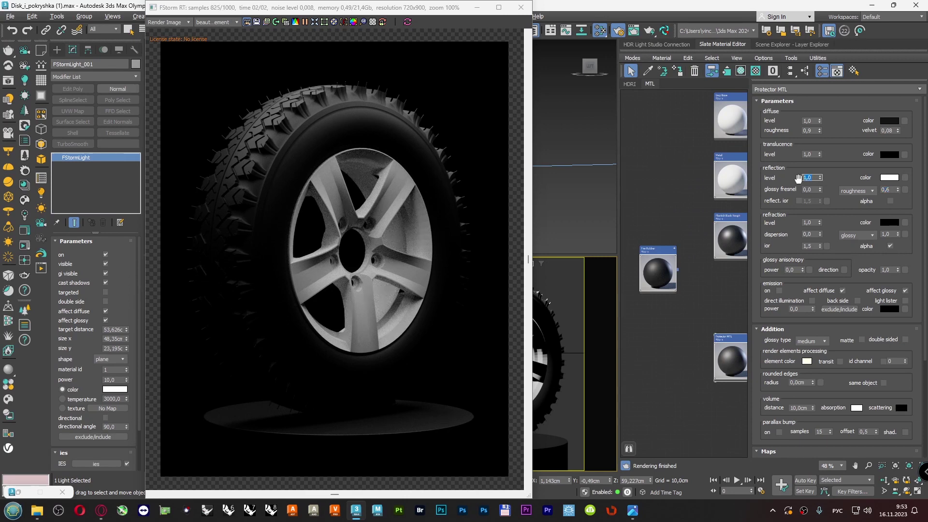
pyautogui.write('0,5')
pyautogui.press('Return')
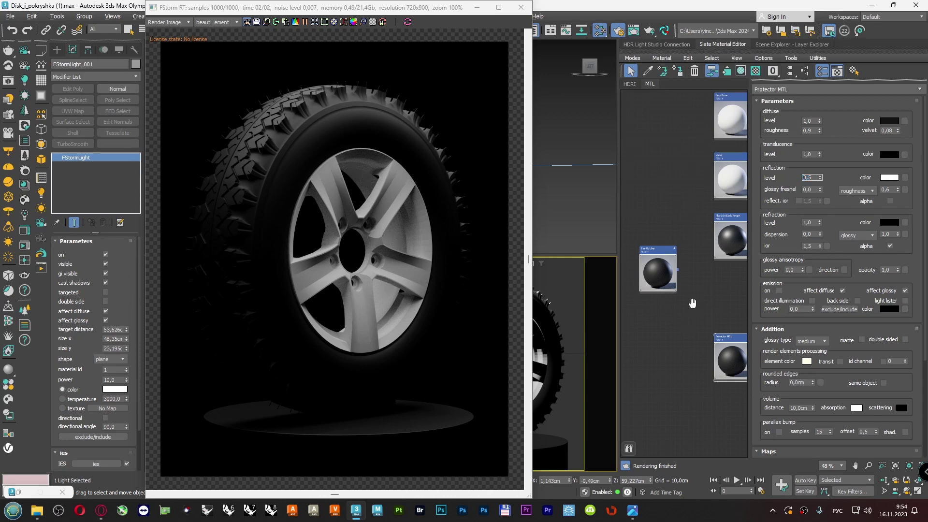
pyautogui.moveTo(688, 319); pyautogui.dragTo(674, 324, button='middle')
pyautogui.click(790, 71)
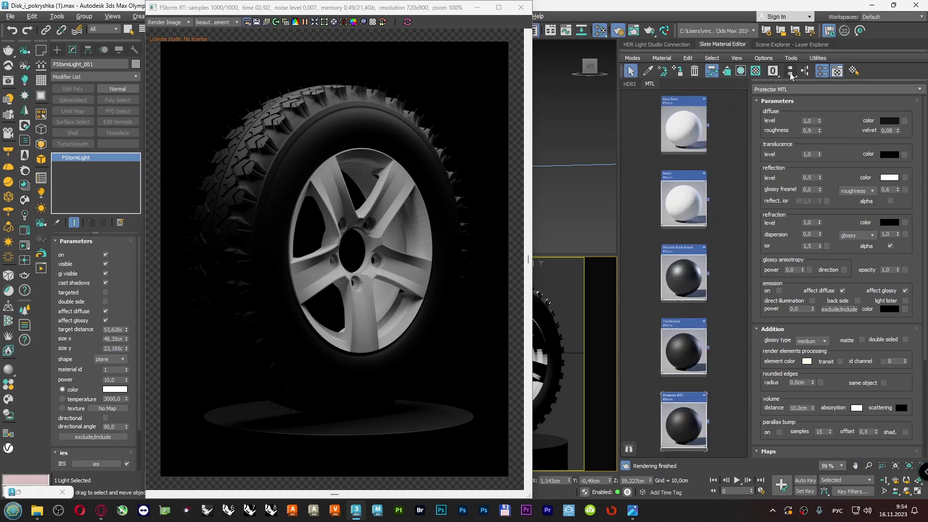
# - Darken the Metal material's diffuse colour to near black (151515)
pyautogui.doubleClick(680, 178)
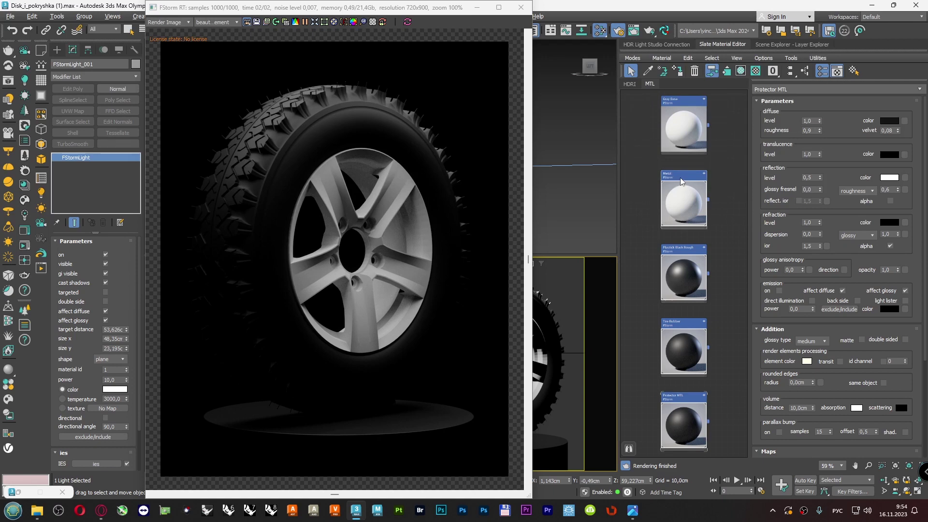
pyautogui.click(885, 122)
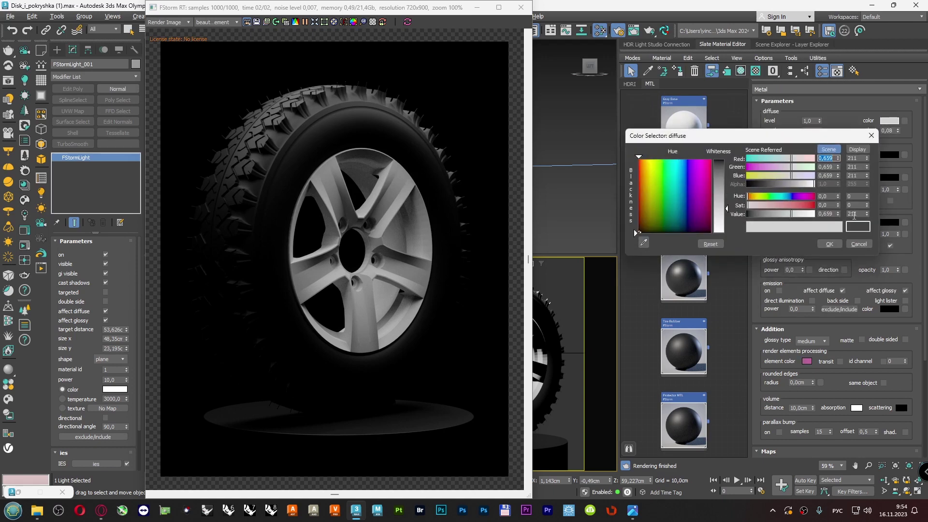
pyautogui.moveTo(854, 215); pyautogui.dragTo(842, 214)
pyautogui.write('21')
pyautogui.press('Return')
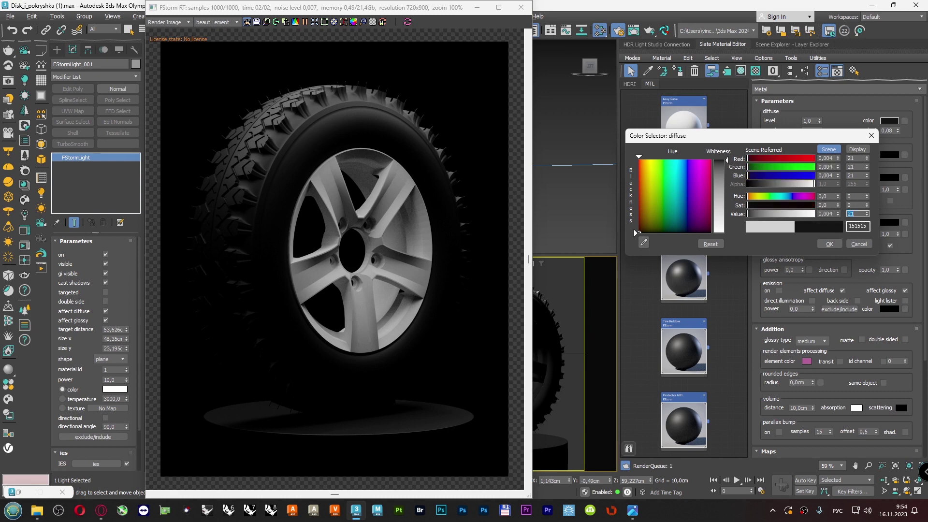
pyautogui.click(829, 244)
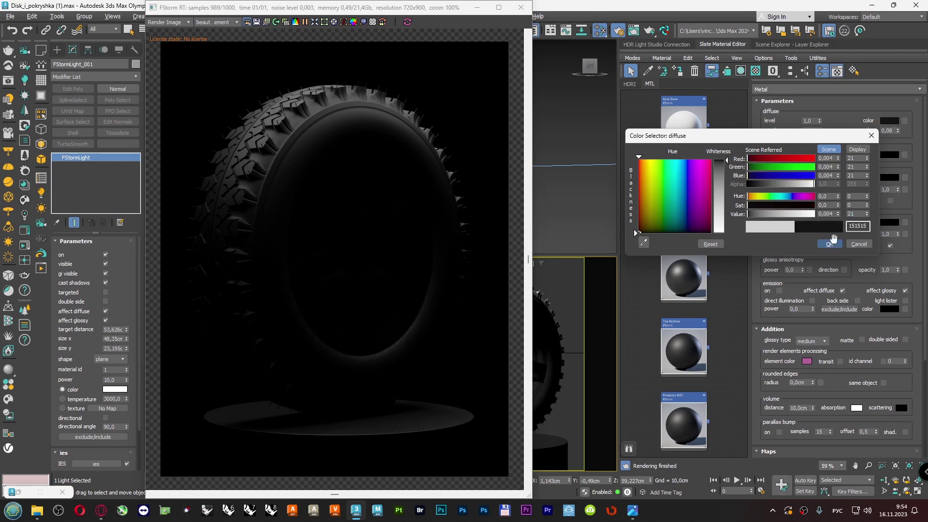
# - Make the Metal reflection pure white in roughness mode, first trying roughness 0,05
pyautogui.click(888, 178)
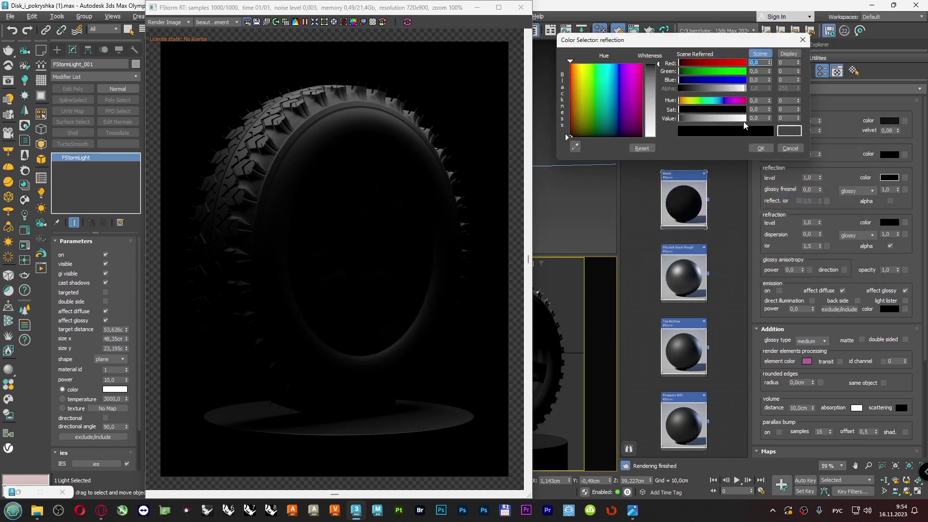
pyautogui.click(744, 119)
pyautogui.click(757, 148)
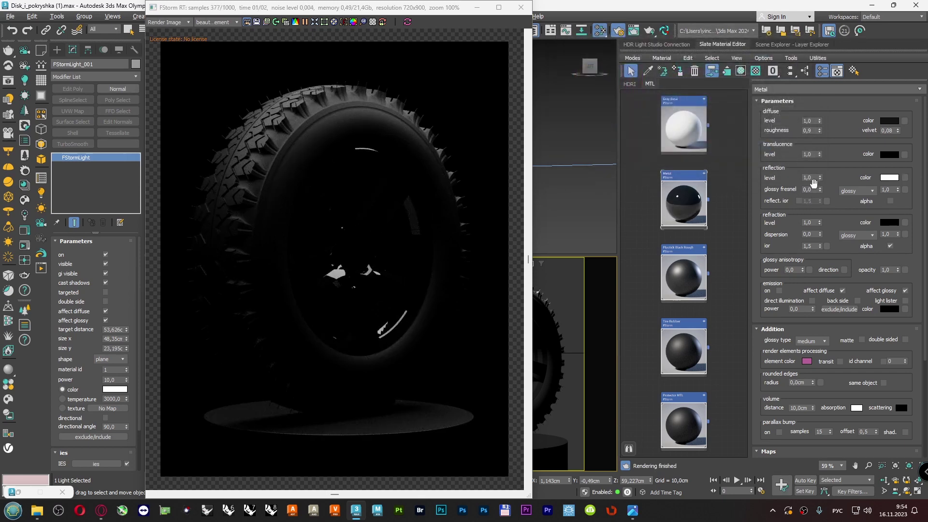
pyautogui.click(847, 191)
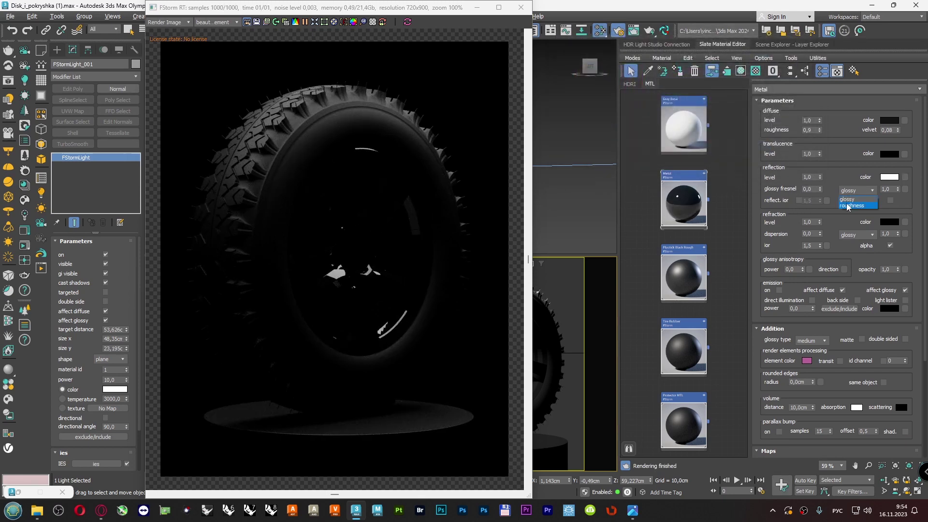
pyautogui.click(853, 205)
pyautogui.press('Tab')
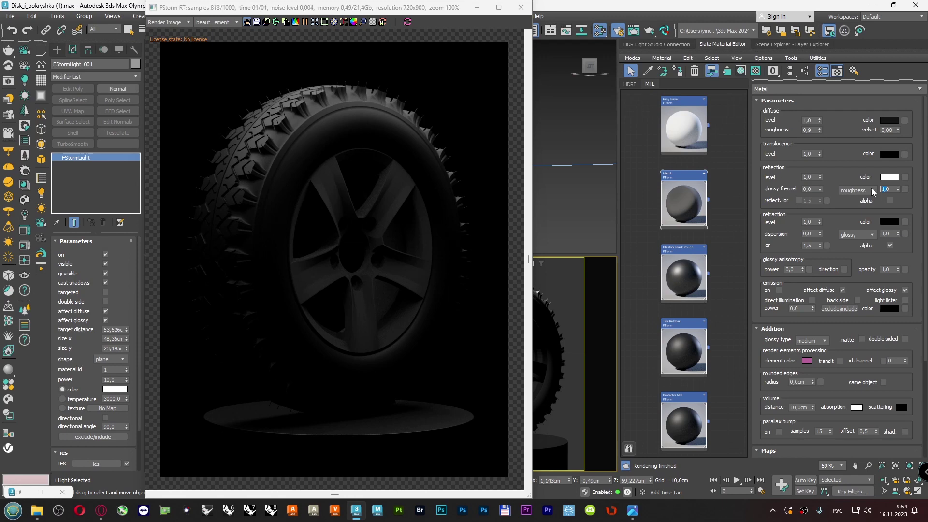
pyautogui.press('BackSpace')
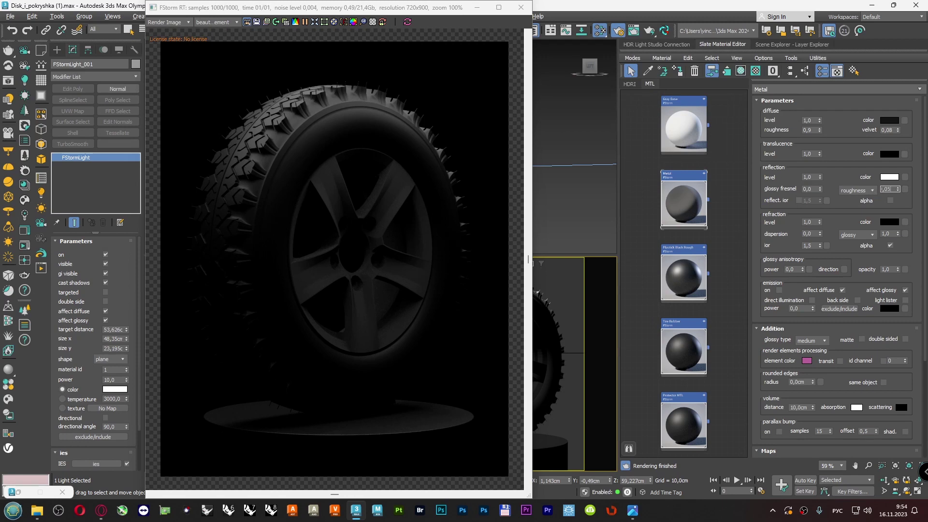
pyautogui.press('Return')
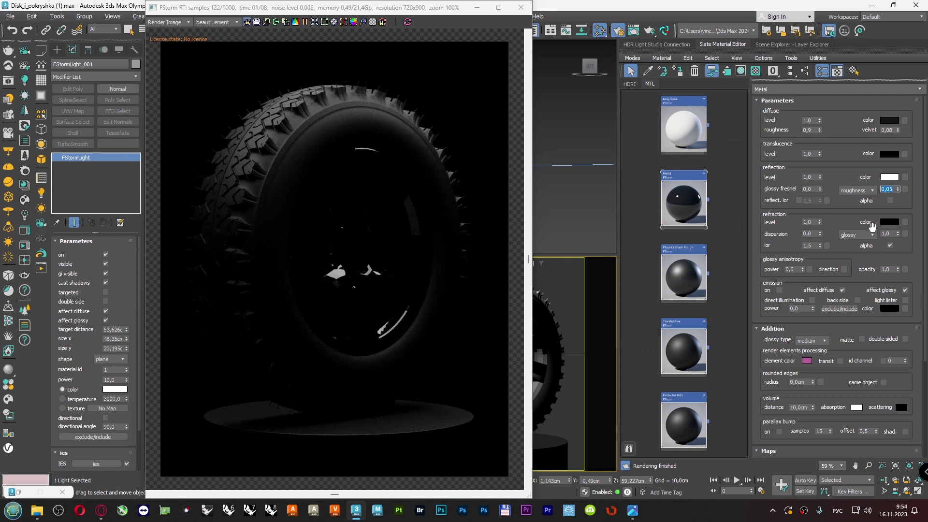
# - Set the Metal ior to 15 and reflection roughness to 0,3
pyautogui.doubleClick(816, 246)
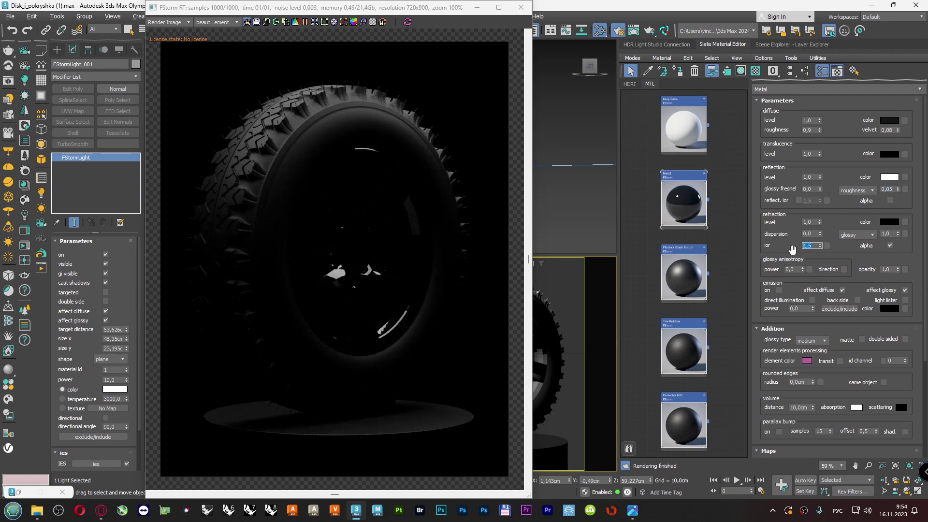
pyautogui.write('15')
pyautogui.press('Return')
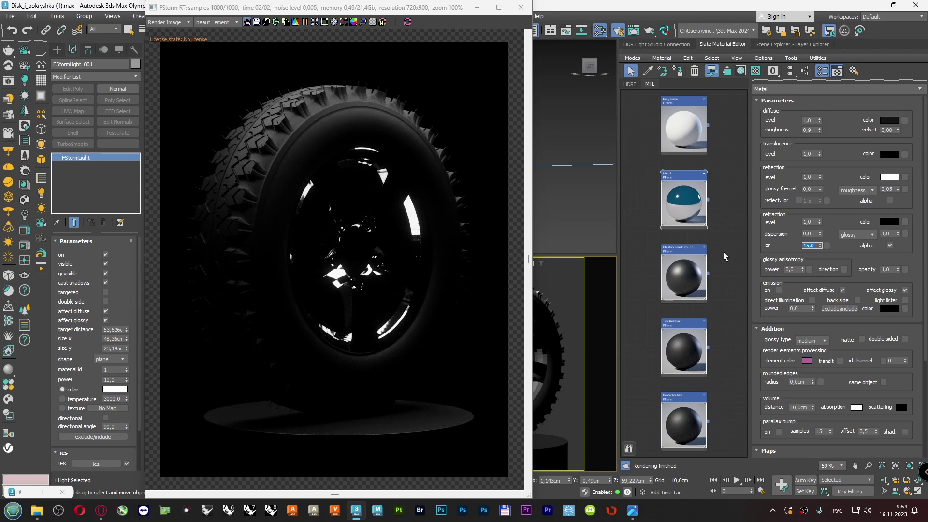
pyautogui.click(887, 189)
pyautogui.write('0,3')
pyautogui.press('Return')
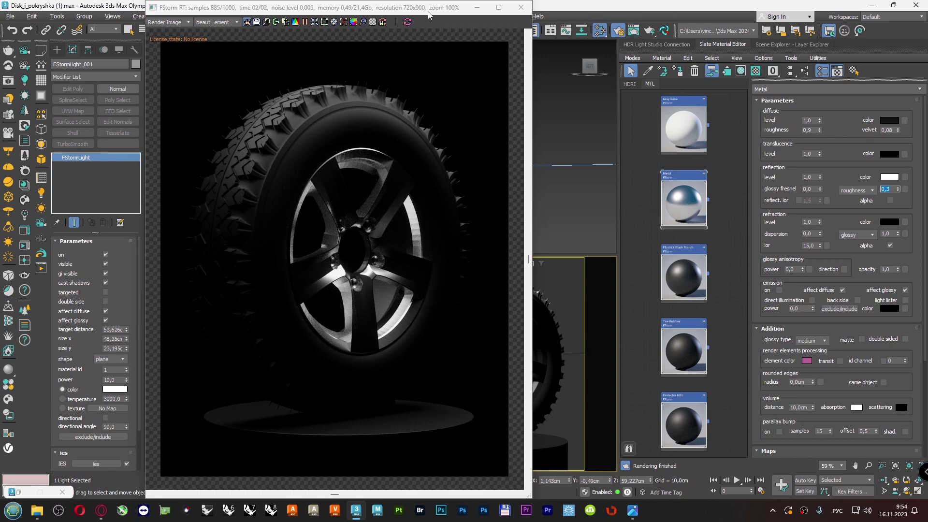
pyautogui.moveTo(428, 15); pyautogui.dragTo(331, 140)
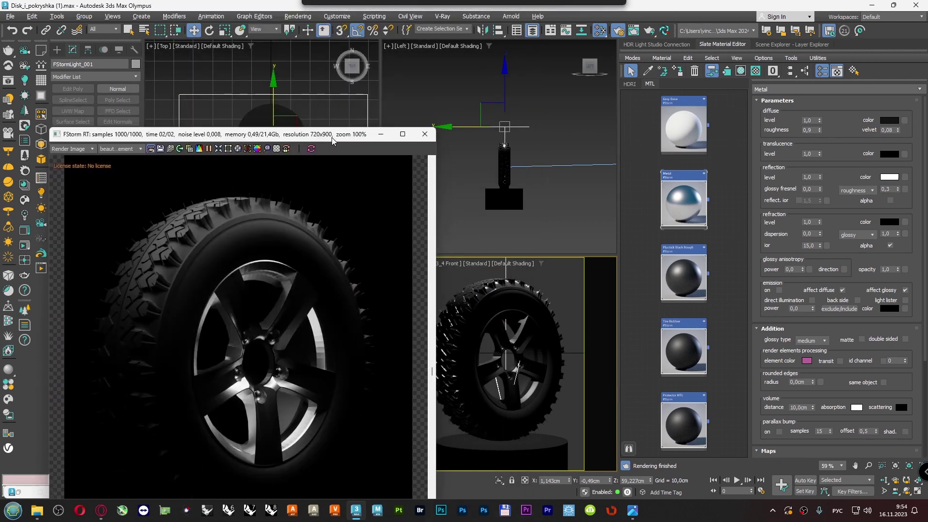
# - Compare the Rim render with TurboSmooth off and on, leaving it on
pyautogui.click(509, 355)
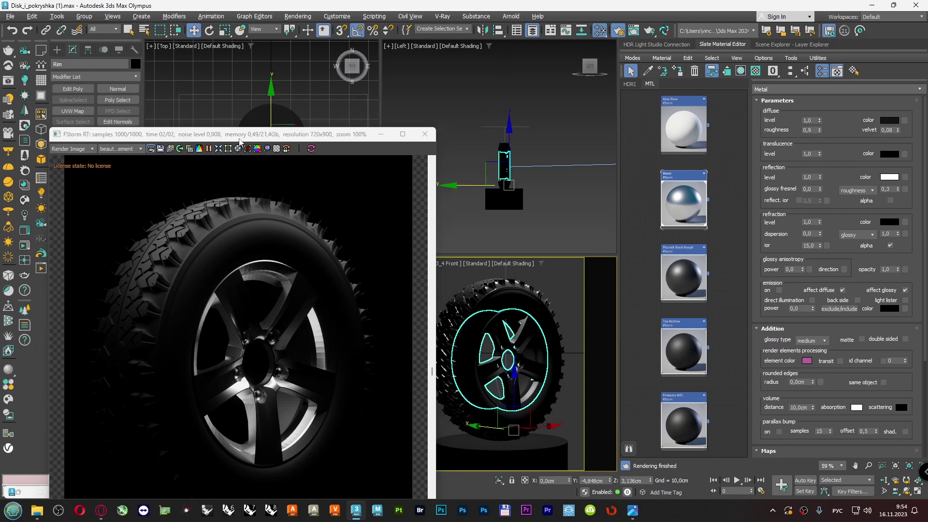
pyautogui.moveTo(239, 139); pyautogui.dragTo(329, 149)
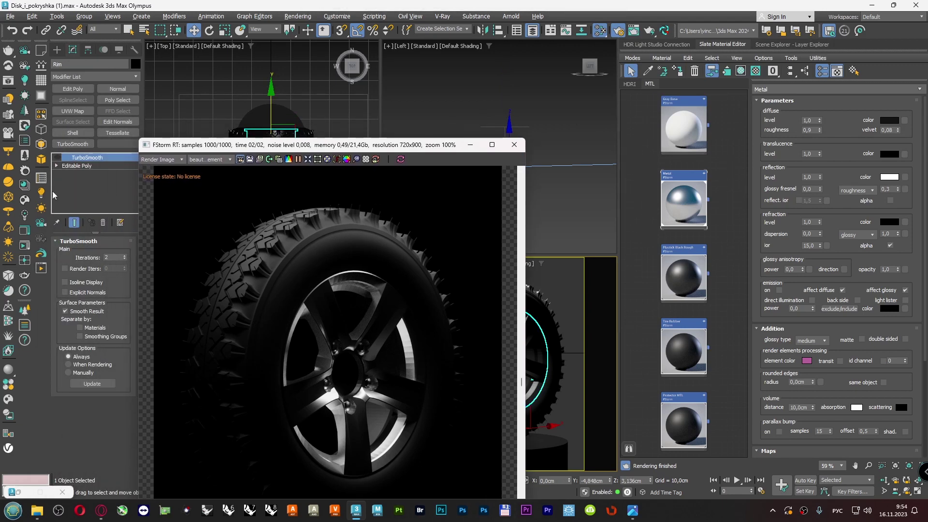
pyautogui.click(58, 158)
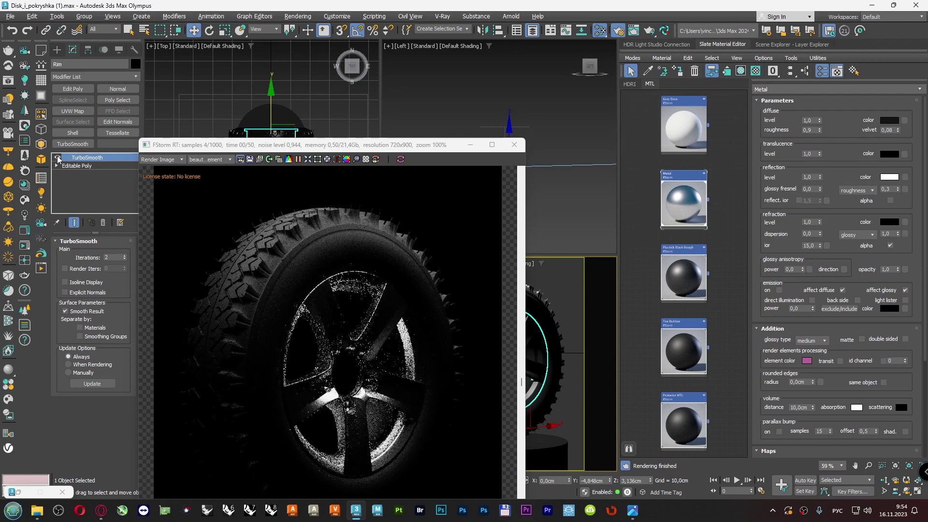
pyautogui.scroll(8, 413, 397)
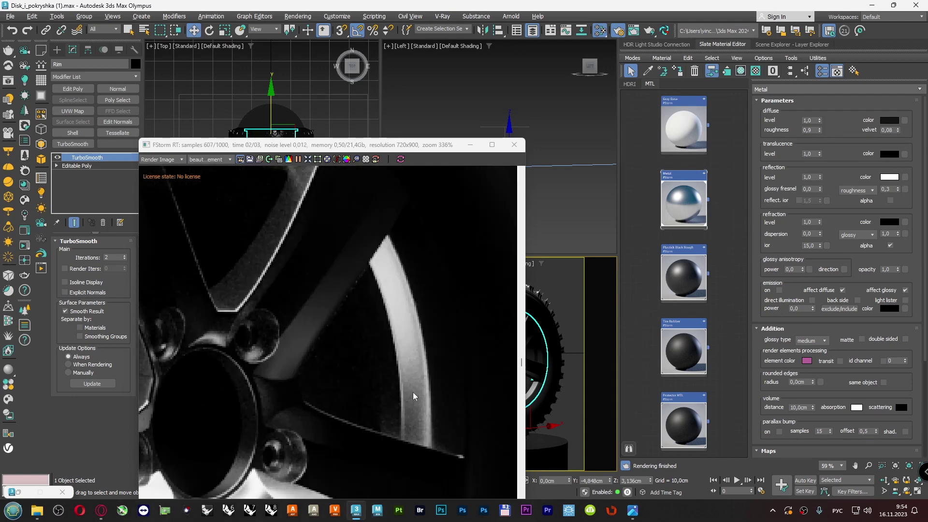
pyautogui.click(58, 158)
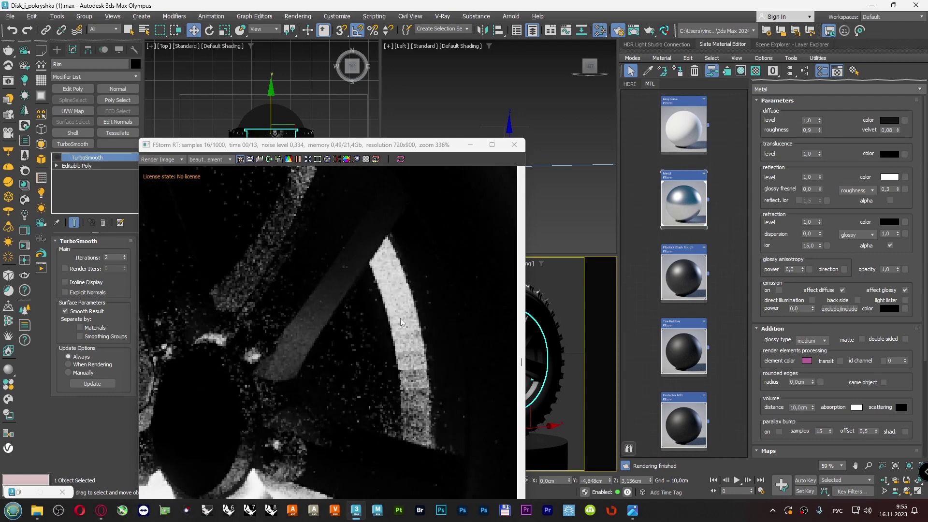
pyautogui.click(58, 158)
pyautogui.scroll(-4, 305, 169)
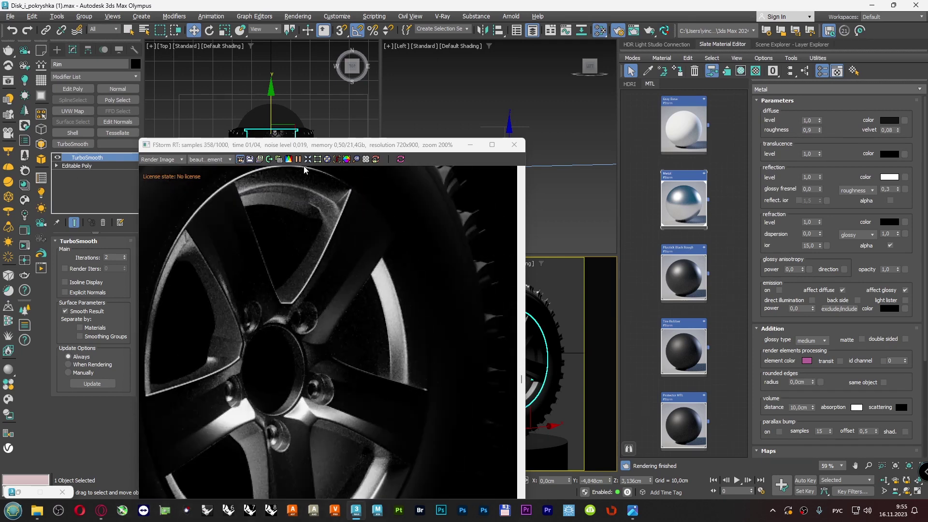
pyautogui.scroll(-3, 306, 172)
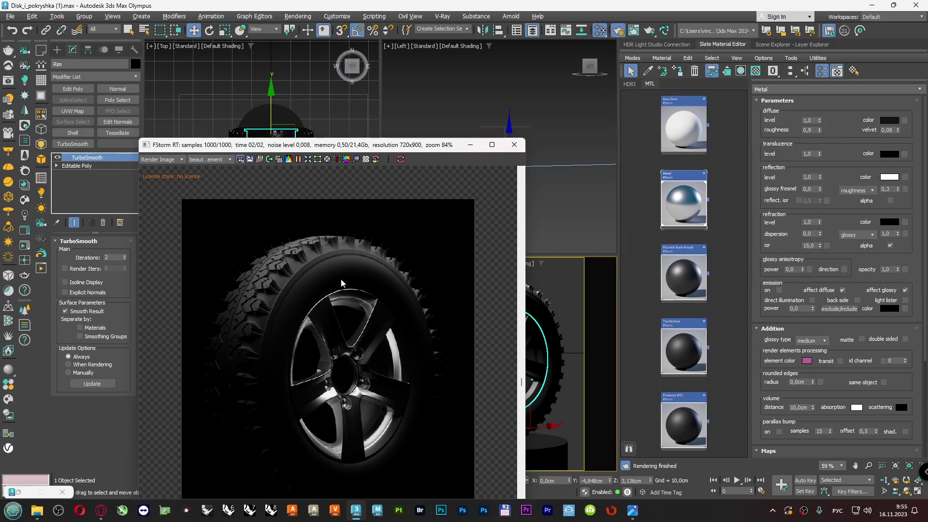
# - Narrow the render window, stretch it to full screen height, and deselect the rim
pyautogui.moveTo(382, 150); pyautogui.dragTo(295, 25)
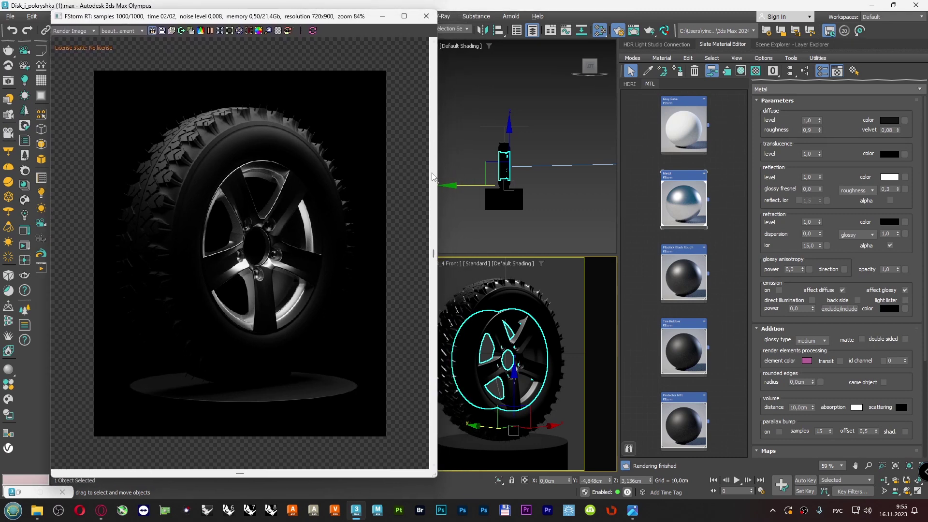
pyautogui.moveTo(433, 177); pyautogui.dragTo(381, 172)
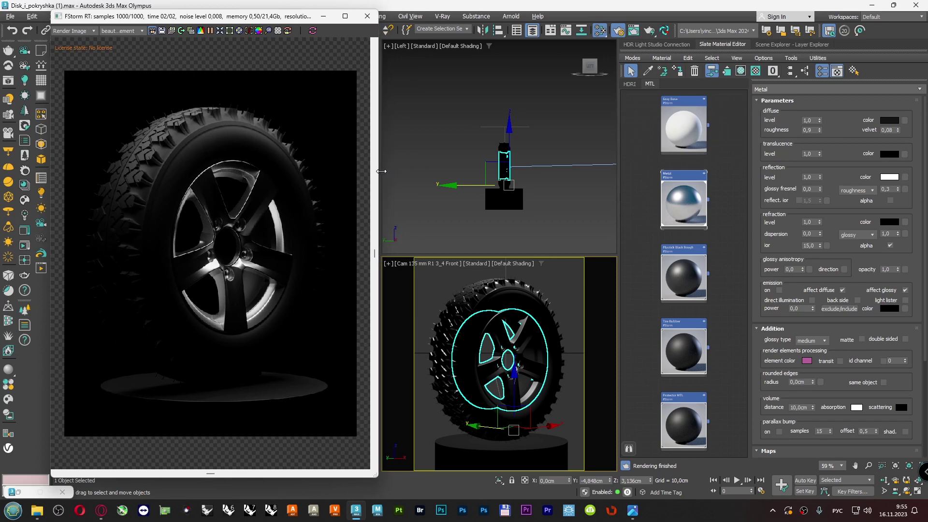
pyautogui.doubleClick(291, 479)
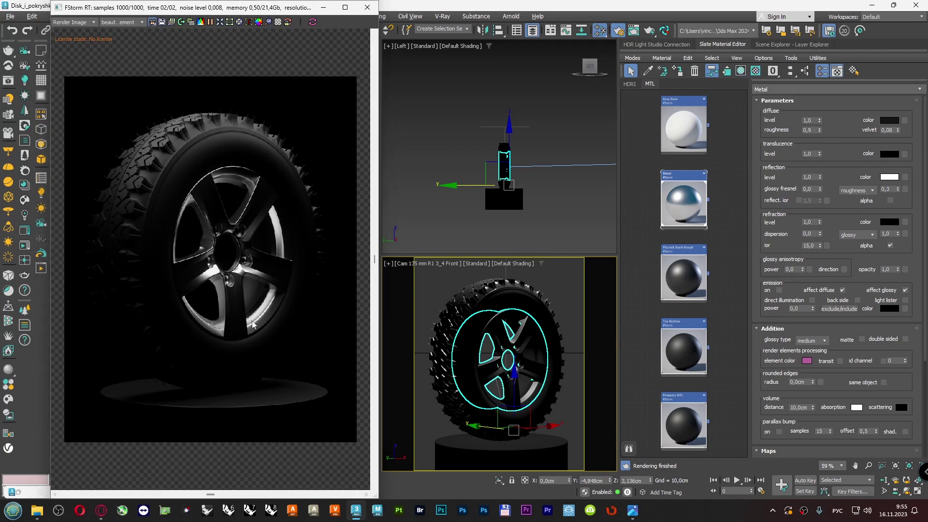
pyautogui.click(428, 224)
# - Capture the studio tire reference photo in a screen snip for markup
pyautogui.moveTo(632, 510)
pyautogui.click(634, 480)
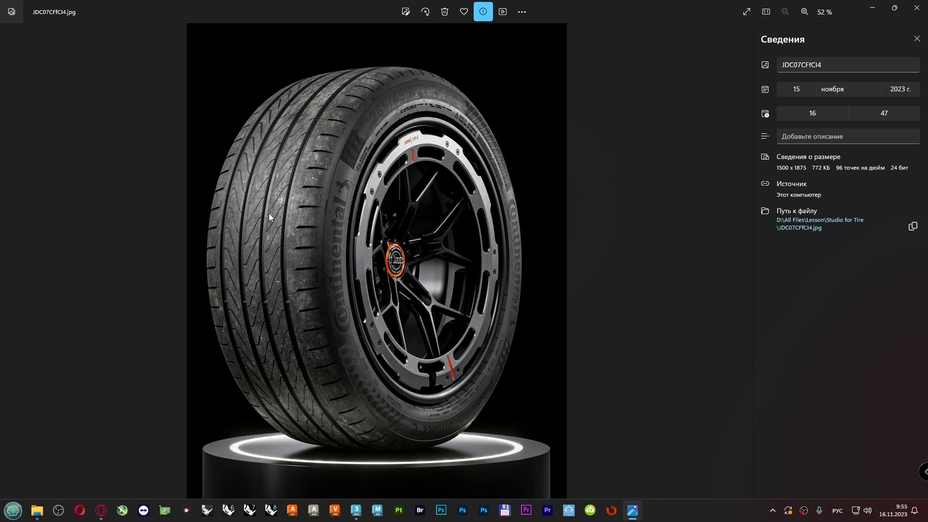
pyautogui.press('super+shift+s')
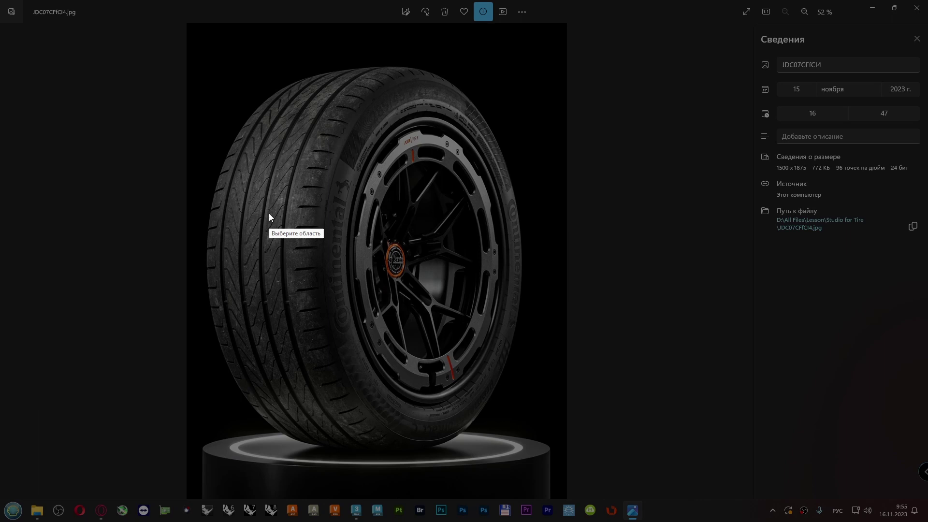
pyautogui.moveTo(134, 29); pyautogui.dragTo(615, 496)
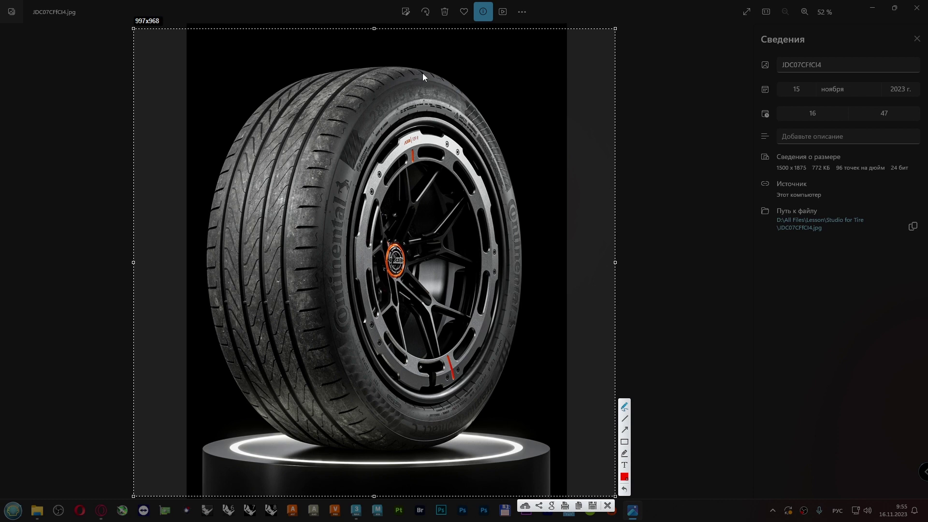
# - Sketch red outlines along the rim and light-direction lines from the hub, then discard the snip
pyautogui.moveTo(422, 73)
pyautogui.mouseDown()
pyautogui.moveTo(391, 88)
pyautogui.moveTo(345, 141)
pyautogui.moveTo(322, 209)
pyautogui.moveTo(326, 307)
pyautogui.mouseUp()
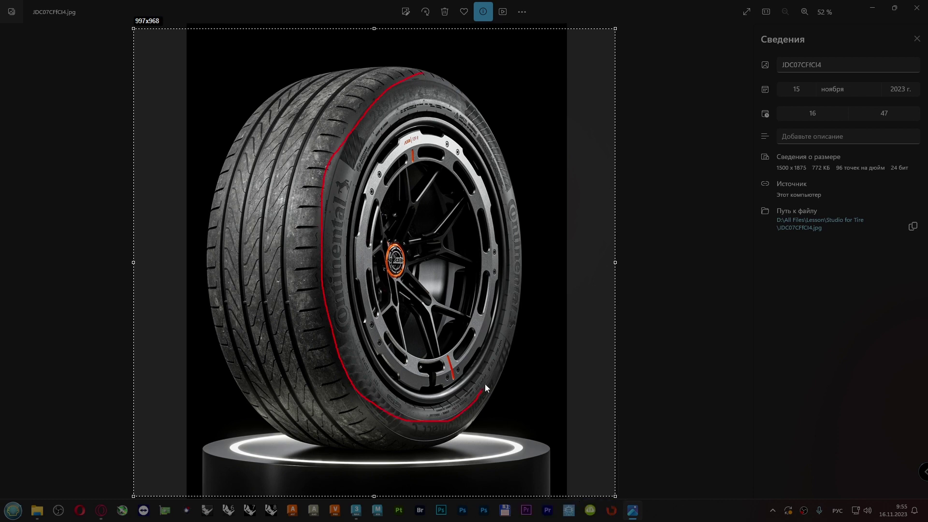
pyautogui.moveTo(485, 383)
pyautogui.mouseDown()
pyautogui.moveTo(512, 274)
pyautogui.moveTo(493, 152)
pyautogui.mouseUp()
pyautogui.moveTo(416, 83); pyautogui.dragTo(417, 84)
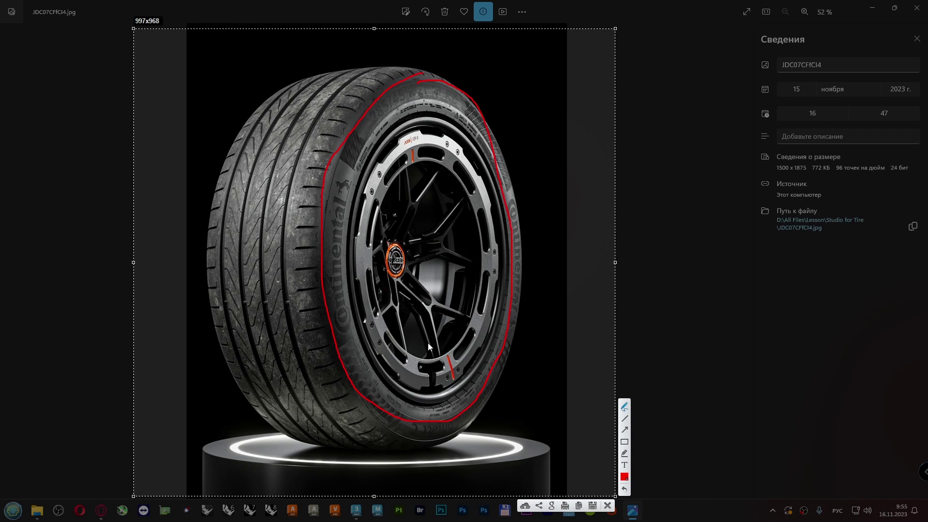
pyautogui.moveTo(397, 261)
pyautogui.mouseDown()
pyautogui.moveTo(556, 264)
pyautogui.moveTo(552, 255)
pyautogui.moveTo(510, 254)
pyautogui.moveTo(550, 275)
pyautogui.moveTo(561, 270)
pyautogui.moveTo(509, 279)
pyautogui.mouseUp()
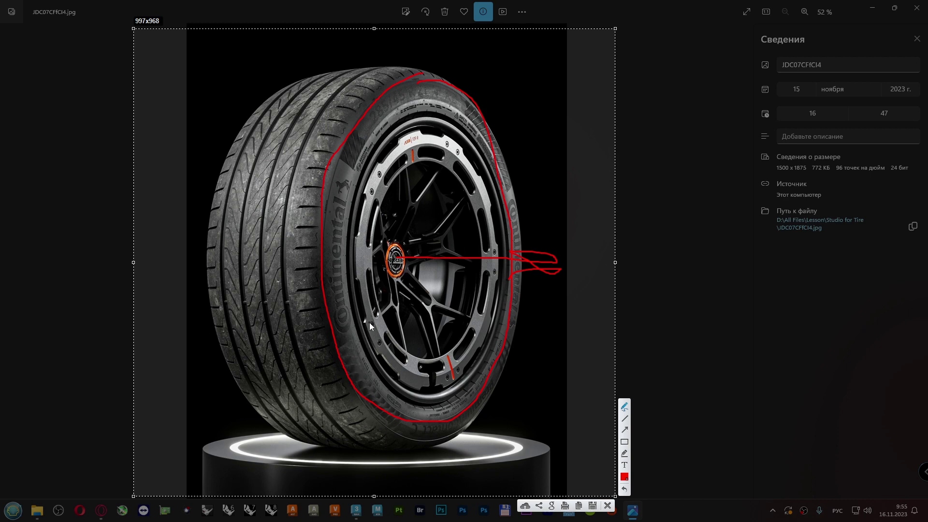
pyautogui.moveTo(370, 320); pyautogui.dragTo(373, 308)
pyautogui.moveTo(387, 278)
pyautogui.mouseDown()
pyautogui.moveTo(397, 262)
pyautogui.moveTo(397, 271)
pyautogui.mouseUp()
pyautogui.moveTo(398, 261); pyautogui.dragTo(407, 260)
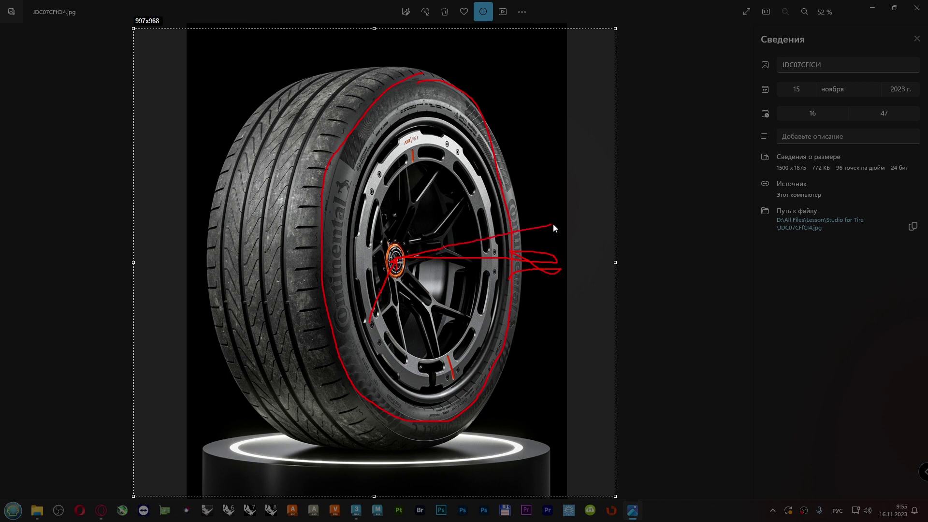
pyautogui.moveTo(552, 229); pyautogui.dragTo(559, 226)
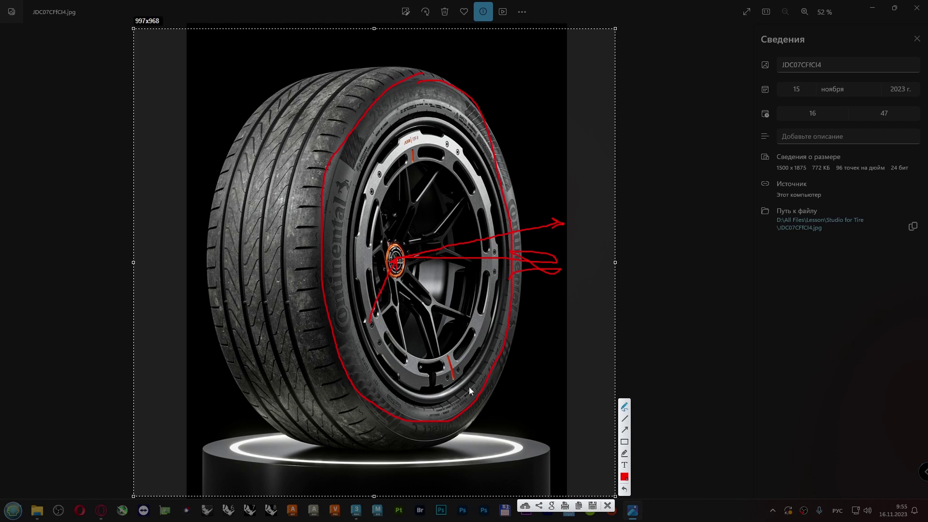
pyautogui.click(607, 505)
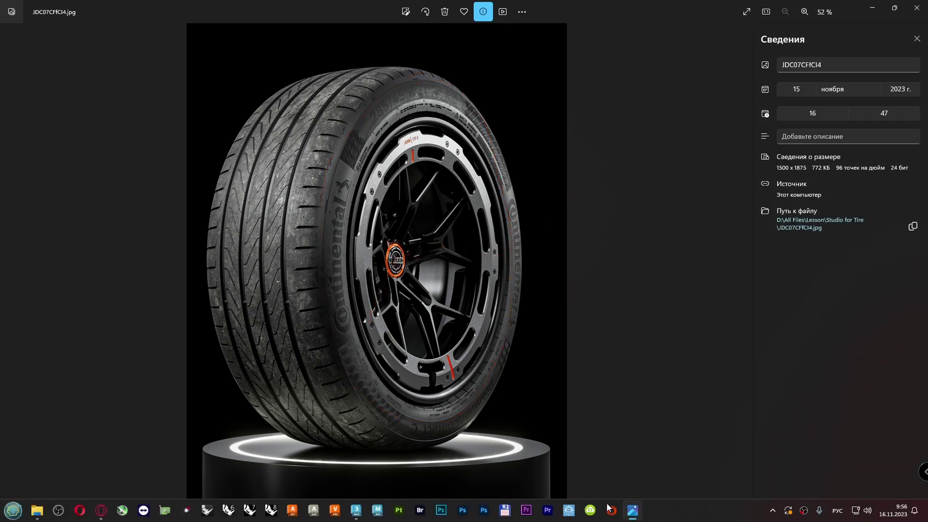
# - Return to 3ds Max and inspect the tire and base in the Top viewport
pyautogui.click(357, 508)
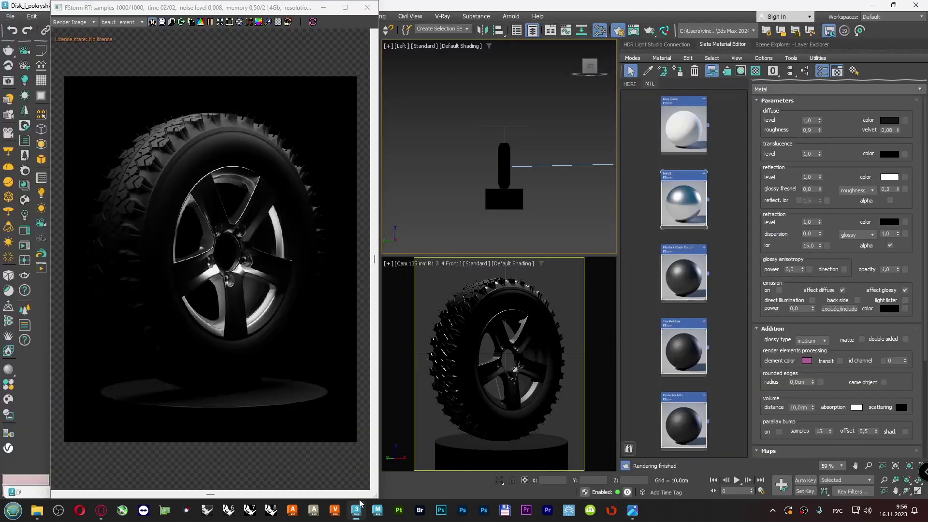
pyautogui.click(402, 46)
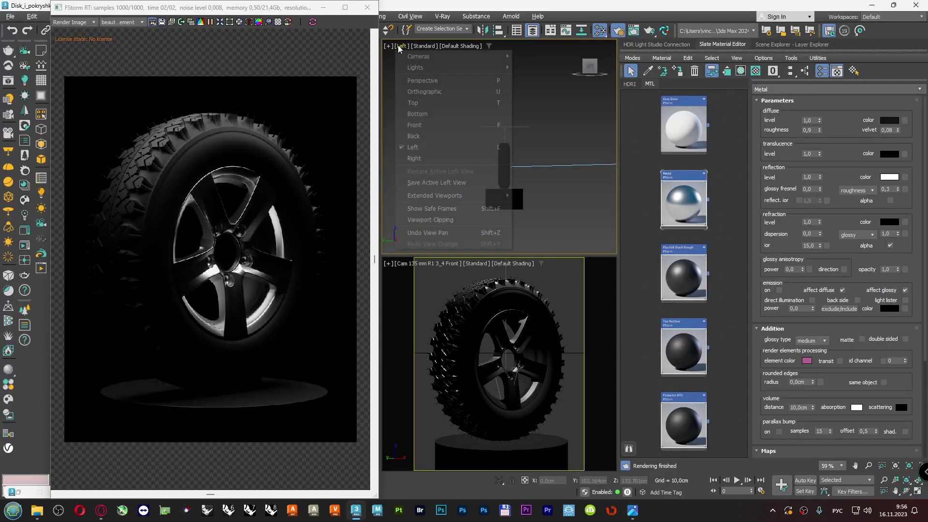
pyautogui.click(412, 102)
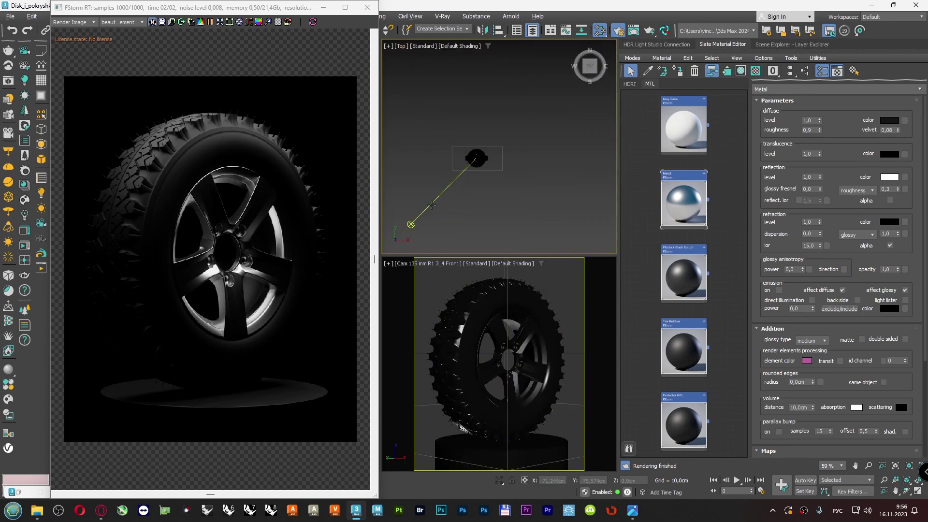
pyautogui.click(476, 160)
pyautogui.scroll(5, 479, 164)
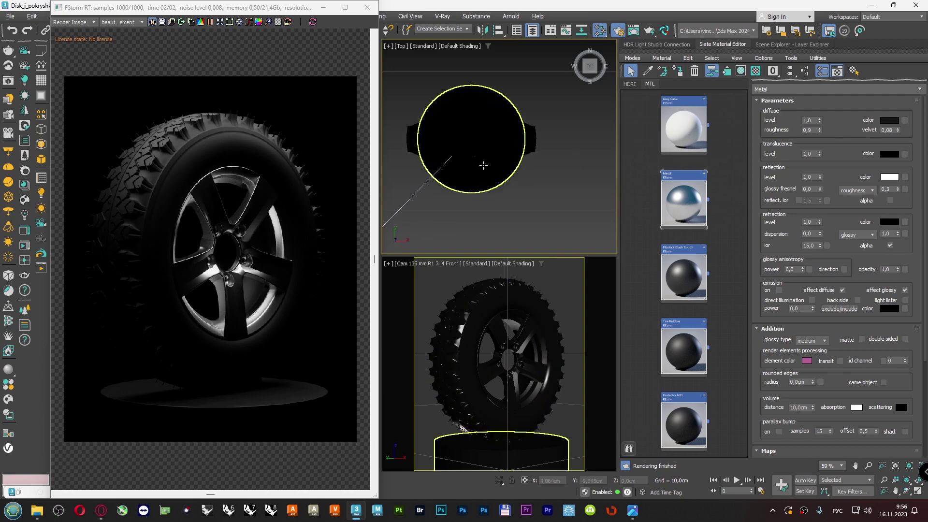
pyautogui.click(454, 155)
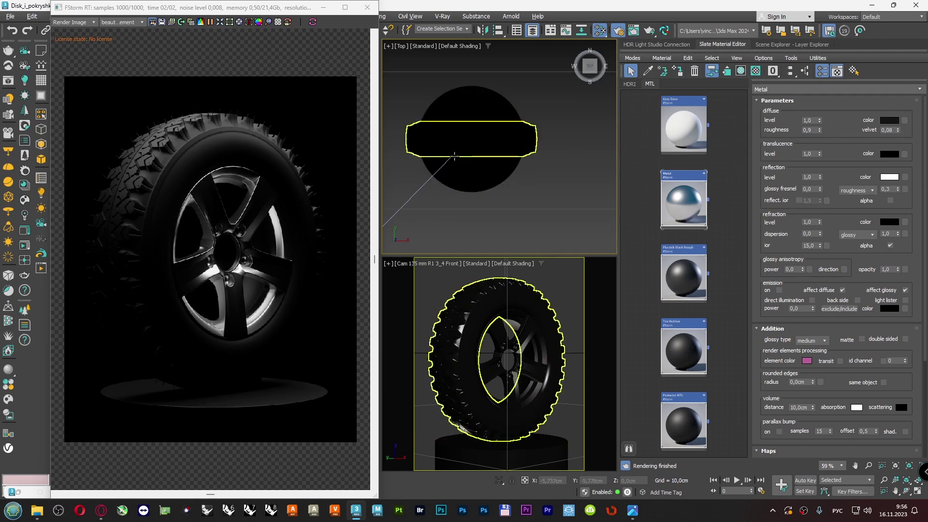
pyautogui.click(443, 224)
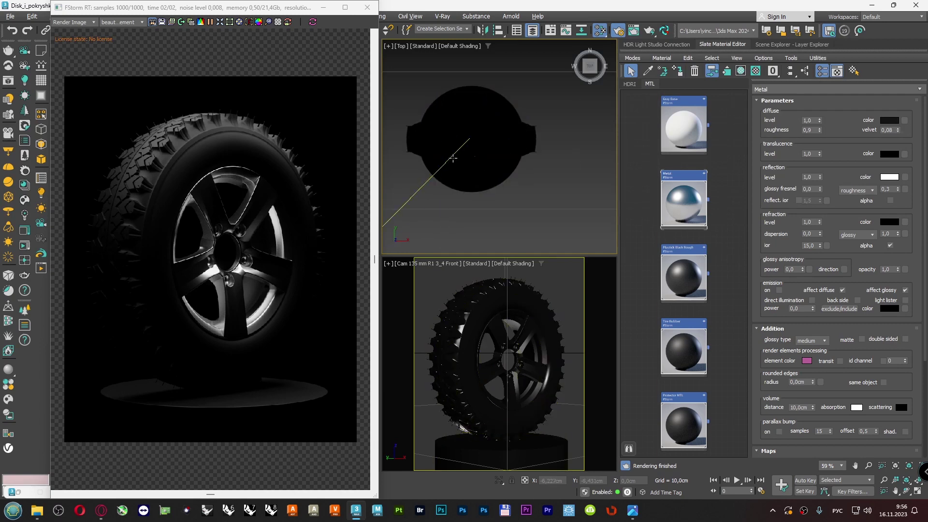
pyautogui.scroll(-2, 456, 203)
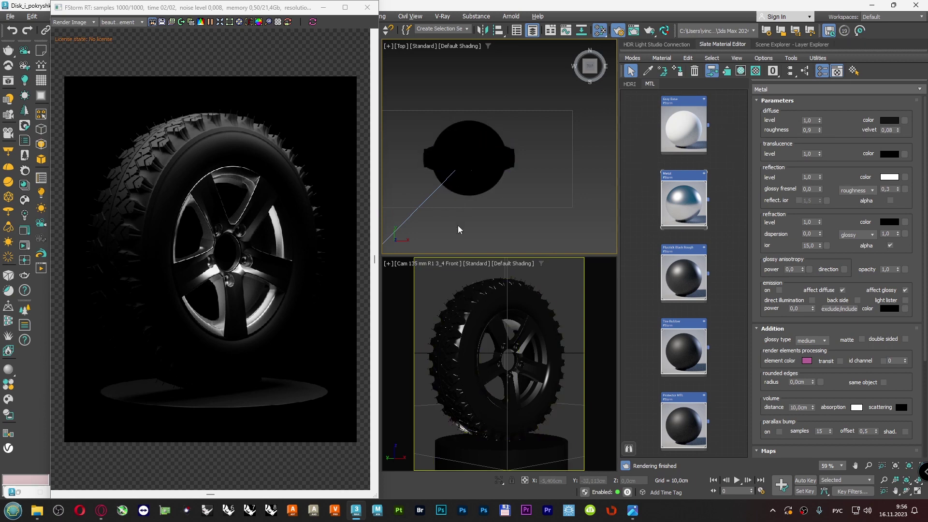
pyautogui.scroll(-3, 458, 173)
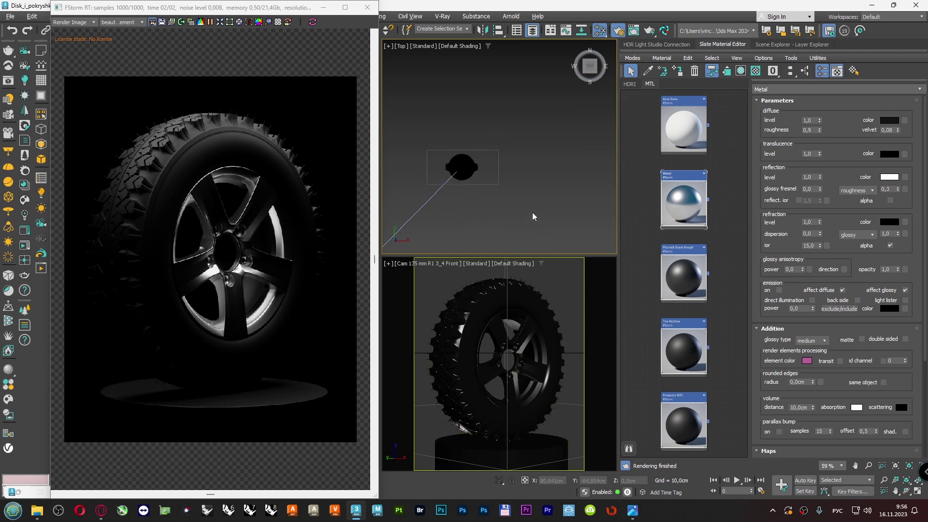
pyautogui.scroll(-4, 563, 164)
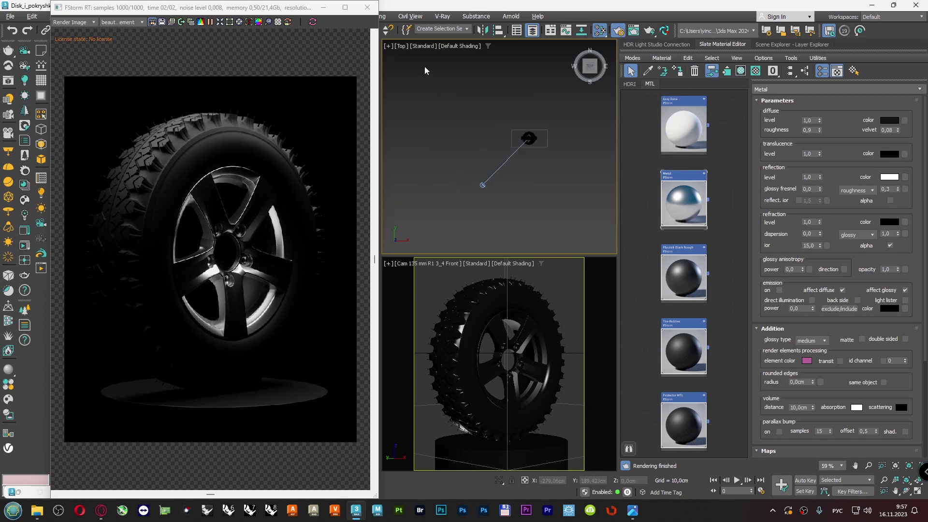
# - In Front view, draw a new FStorm plane light to the right of the tire
pyautogui.click(401, 47)
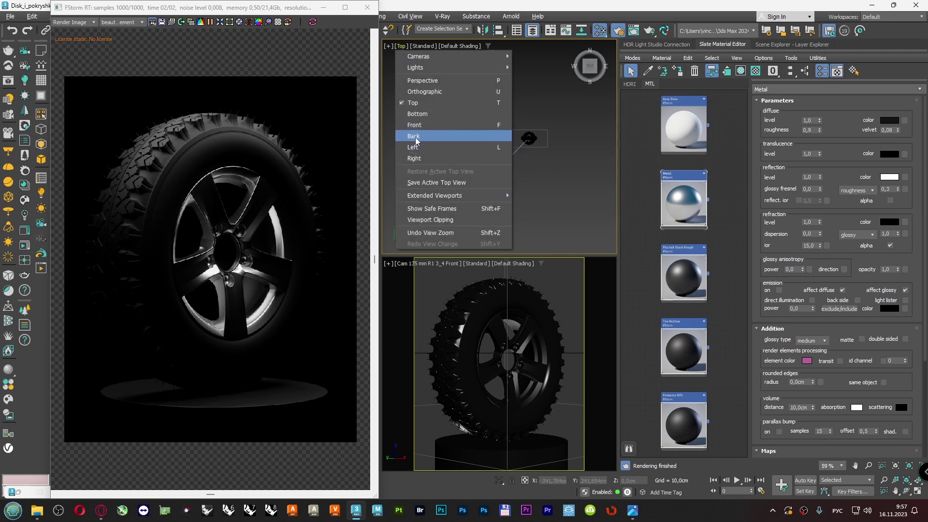
pyautogui.click(416, 129)
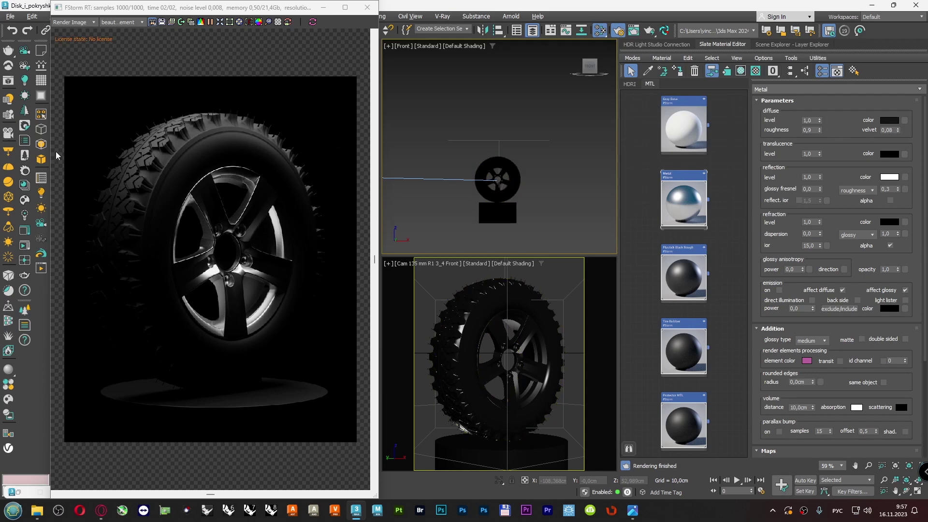
pyautogui.click(42, 198)
pyautogui.scroll(-1, 521, 135)
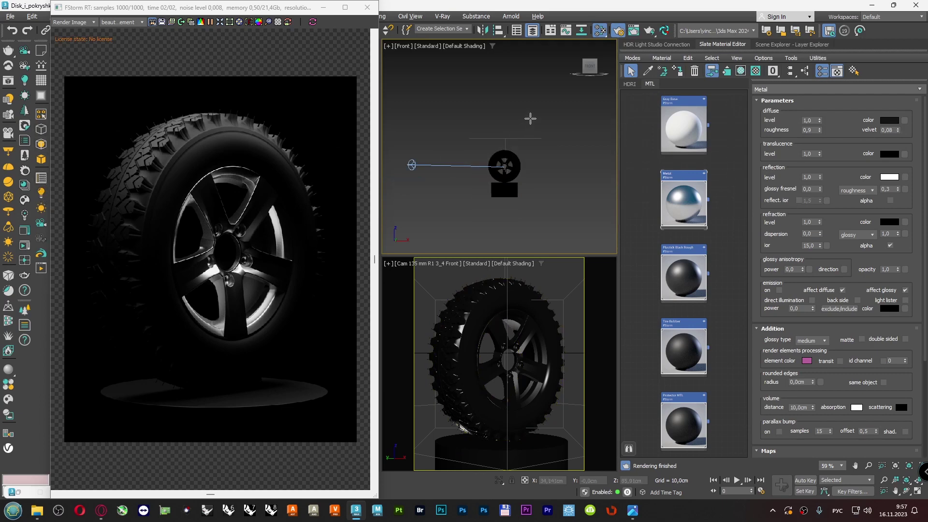
pyautogui.moveTo(543, 106); pyautogui.dragTo(567, 228)
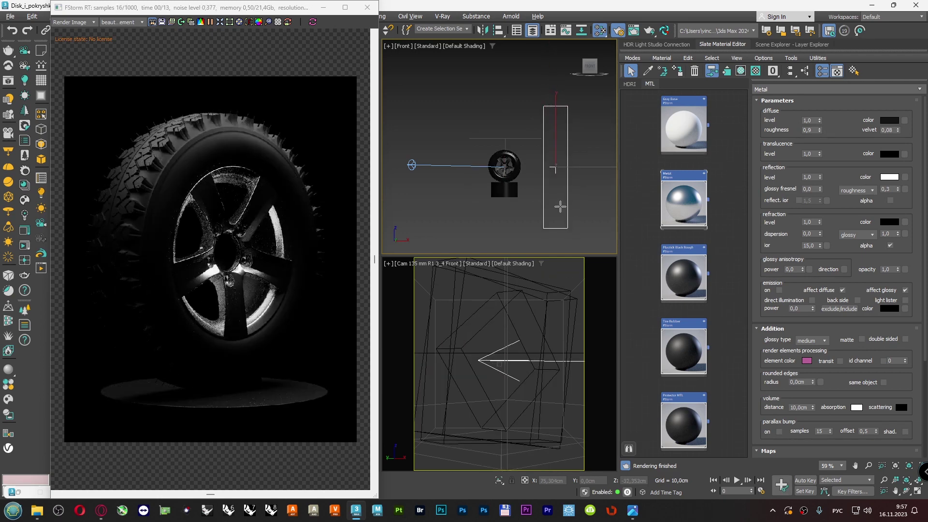
pyautogui.rightClick(561, 210)
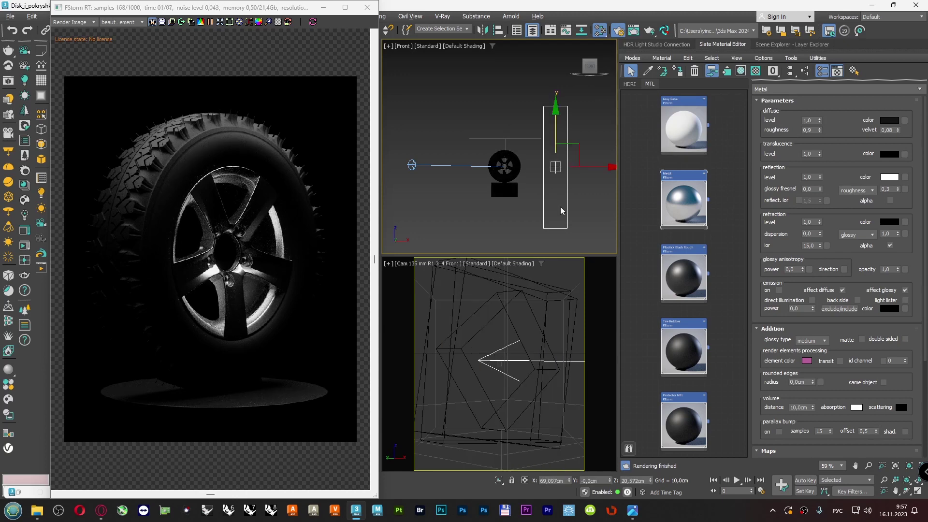
# - In Top view, slide the new plane light along Y until the rim turns bright
pyautogui.click(408, 47)
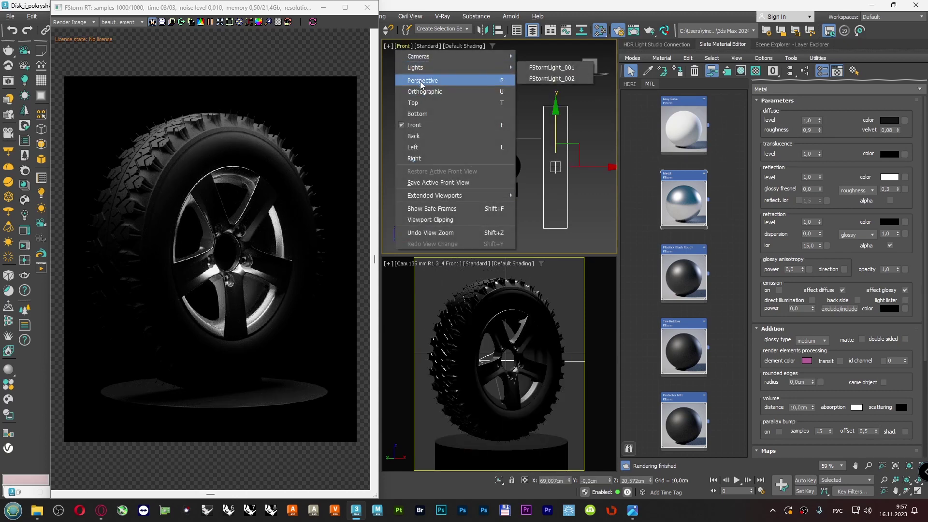
pyautogui.click(417, 103)
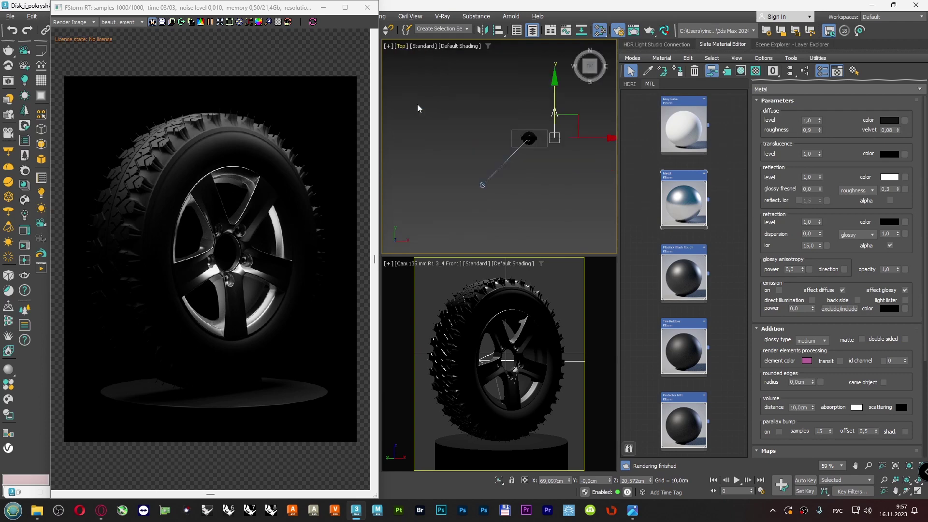
pyautogui.moveTo(521, 167); pyautogui.dragTo(515, 194, button='middle')
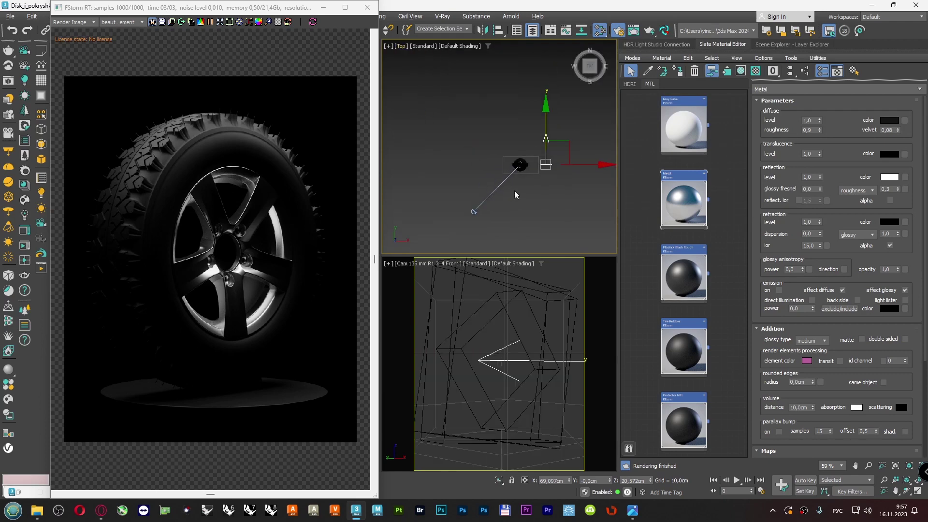
pyautogui.moveTo(296, 14); pyautogui.dragTo(295, 71)
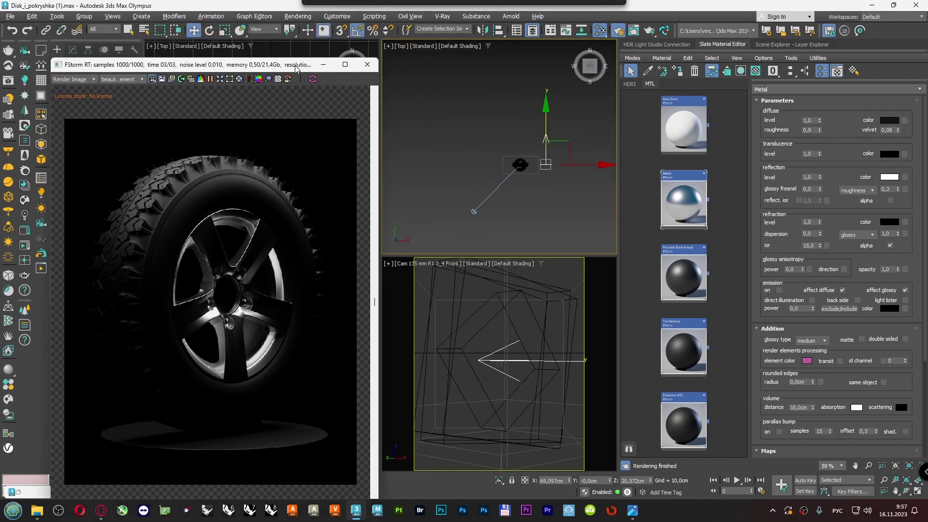
pyautogui.moveTo(583, 138); pyautogui.dragTo(570, 132, button='middle')
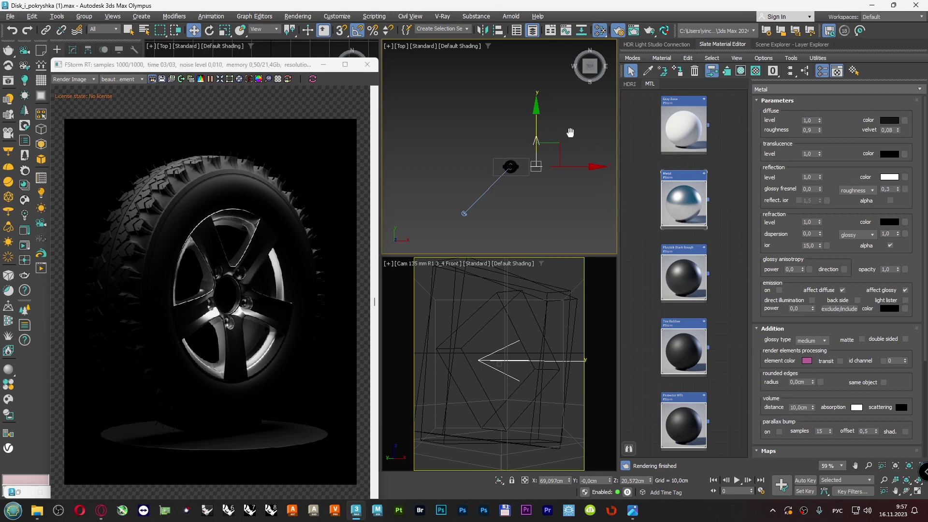
pyautogui.moveTo(537, 117); pyautogui.dragTo(538, 139)
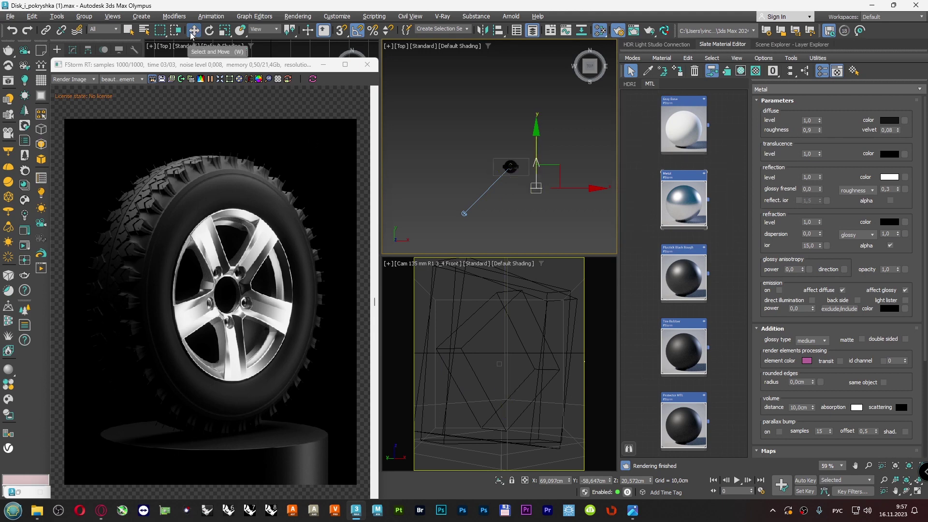
# - Rotate the side plane light 45° around Z, checking the grid and snap settings
pyautogui.click(209, 30)
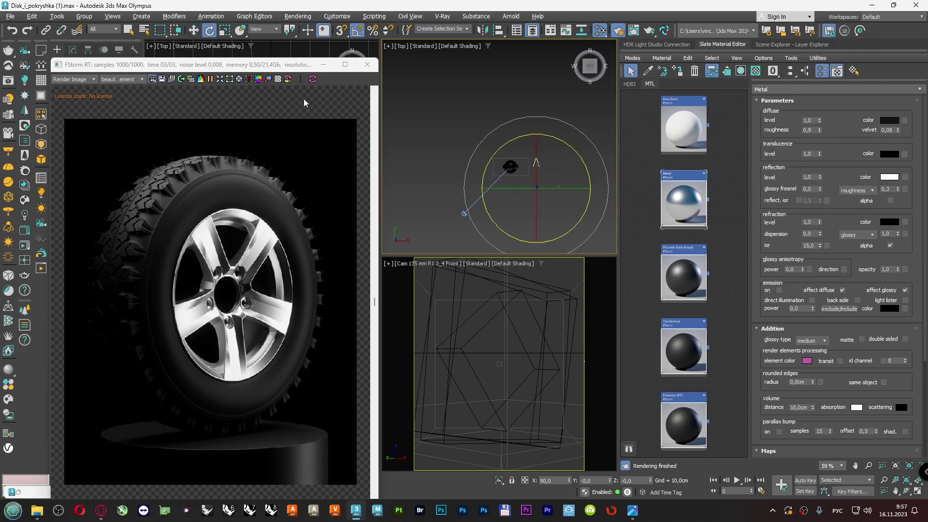
pyautogui.moveTo(568, 233); pyautogui.dragTo(578, 224)
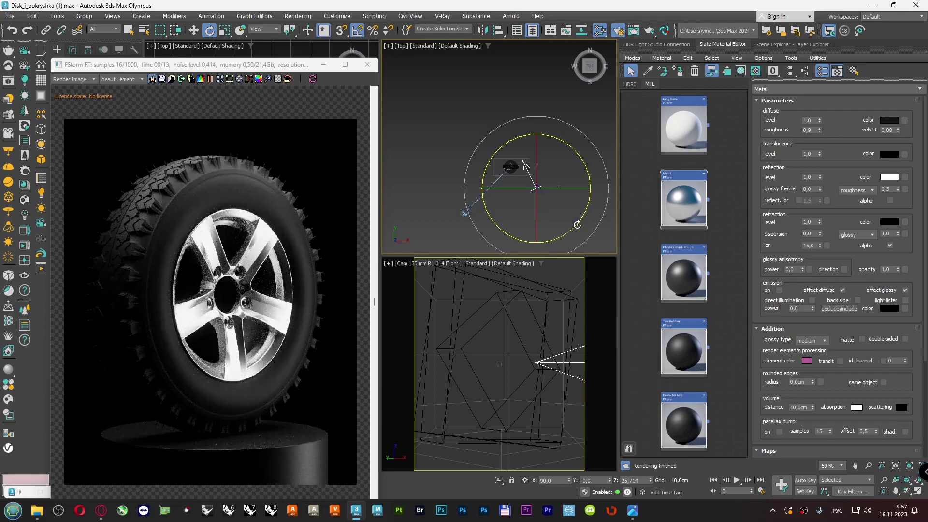
pyautogui.rightClick(357, 30)
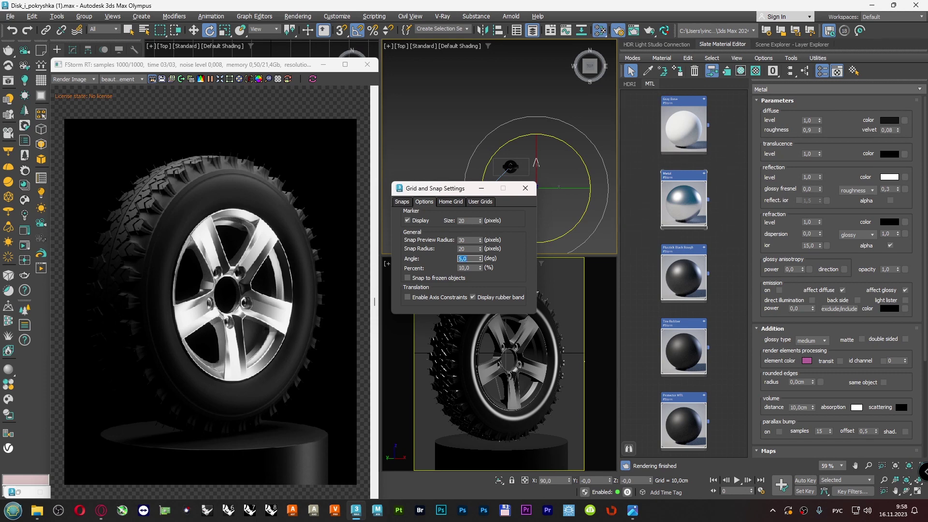
pyautogui.click(525, 188)
pyautogui.moveTo(576, 226); pyautogui.dragTo(589, 208)
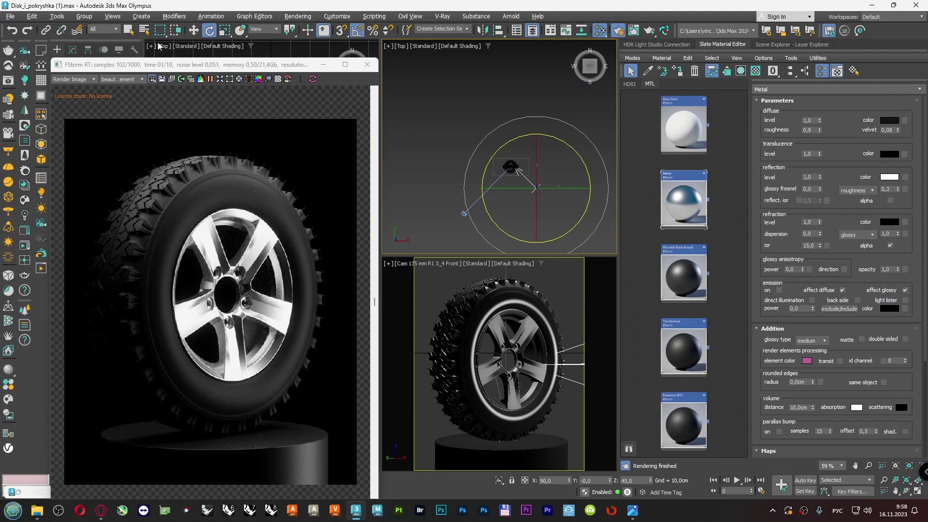
# - Nudge the light slightly across the floor plane in the Top viewport
pyautogui.click(193, 30)
pyautogui.click(510, 167)
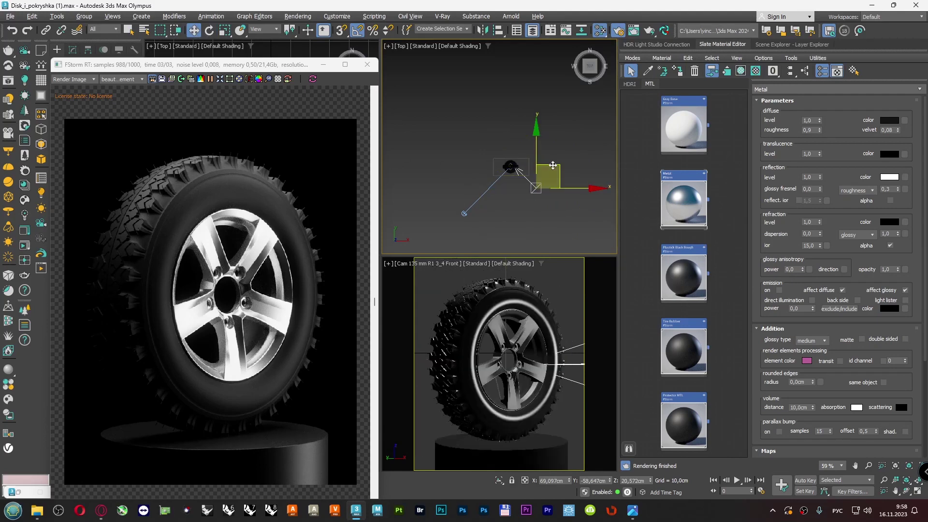
pyautogui.moveTo(560, 166); pyautogui.dragTo(558, 170)
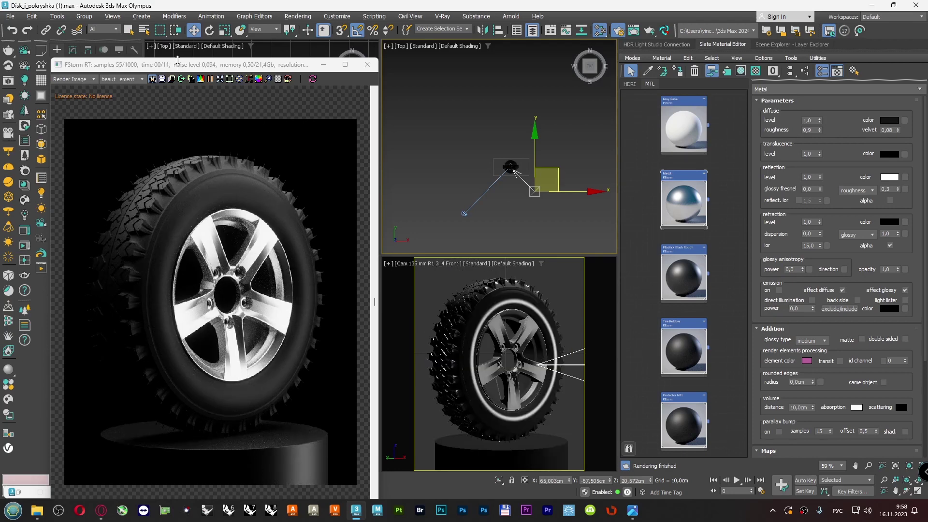
# - Switch off FStormLight_002 in its Modify parameters
pyautogui.moveTo(184, 67); pyautogui.dragTo(258, 67)
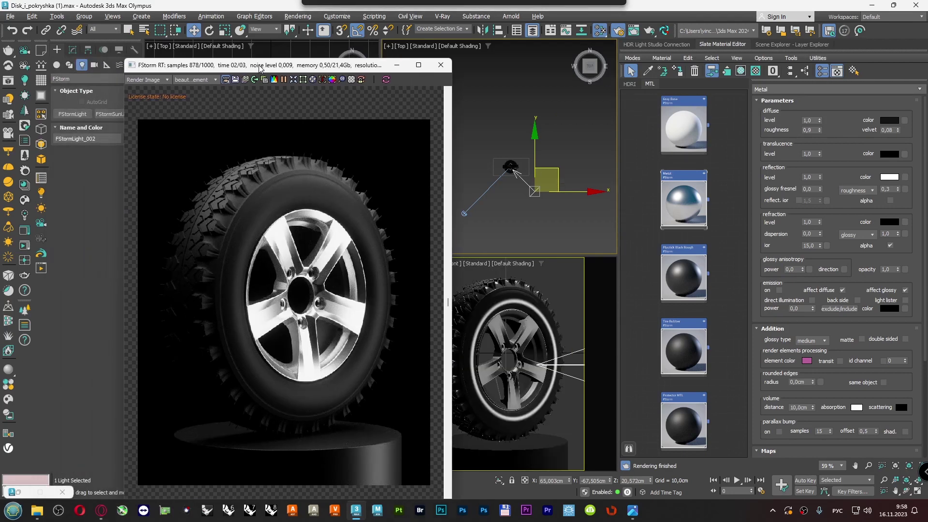
pyautogui.click(72, 50)
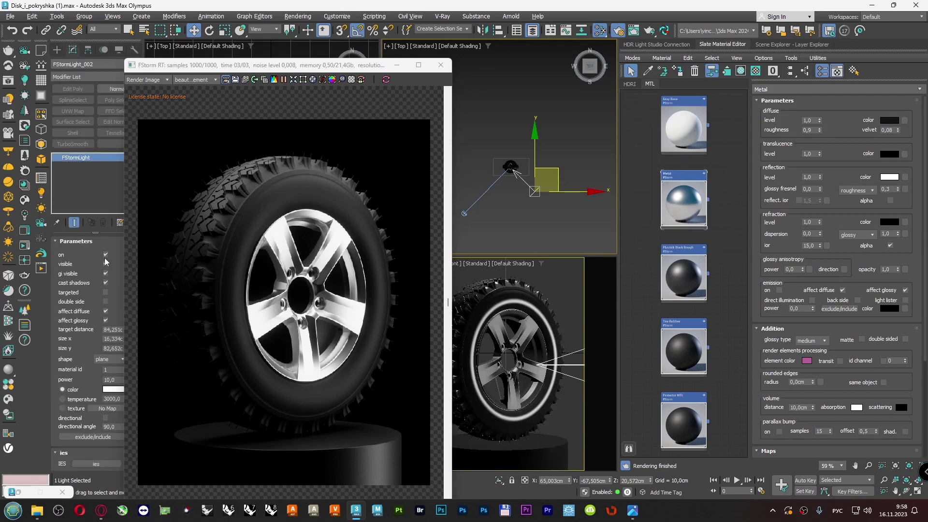
pyautogui.click(105, 255)
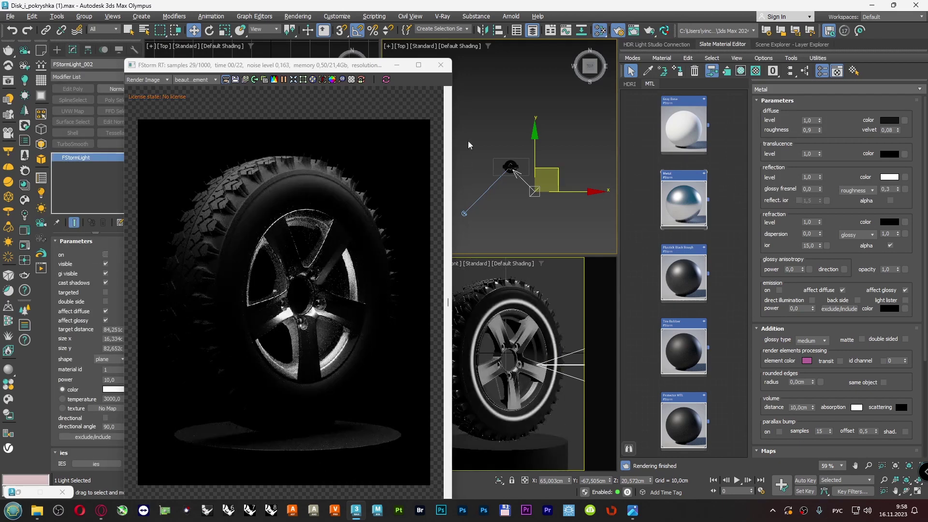
# - Reposition FStormLight_001 along Y above the tire, then Shift-drag it to make a copy
pyautogui.moveTo(362, 71); pyautogui.dragTo(309, 166)
pyautogui.scroll(-4, 329, 109)
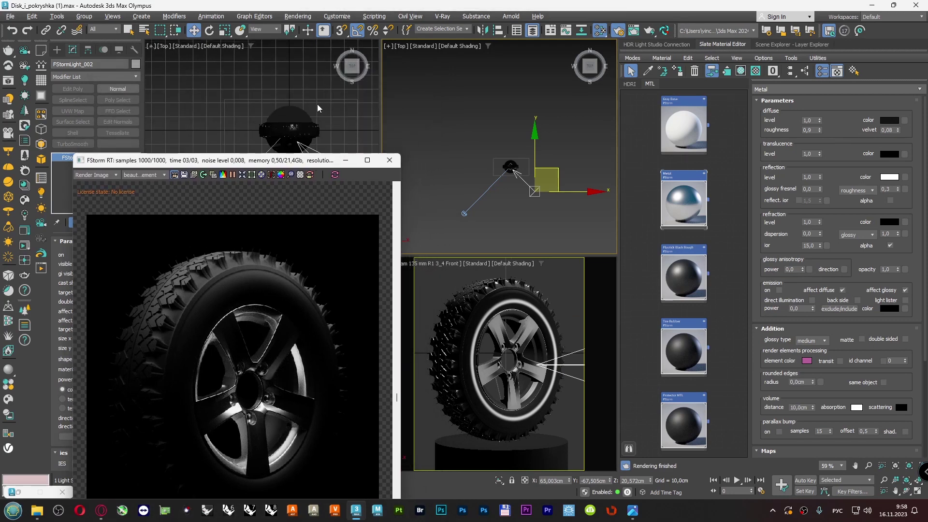
pyautogui.click(311, 113)
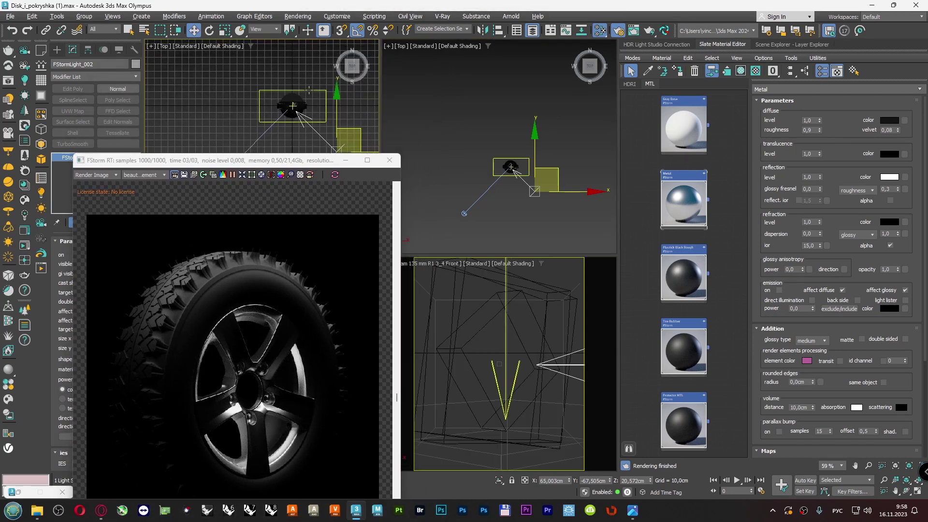
pyautogui.moveTo(293, 57); pyautogui.dragTo(296, 41)
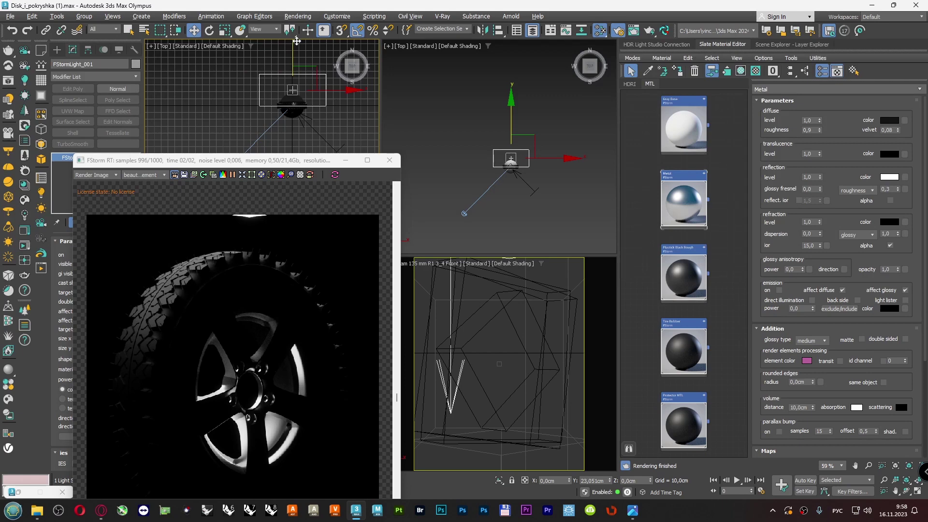
pyautogui.moveTo(296, 41); pyautogui.dragTo(306, 31)
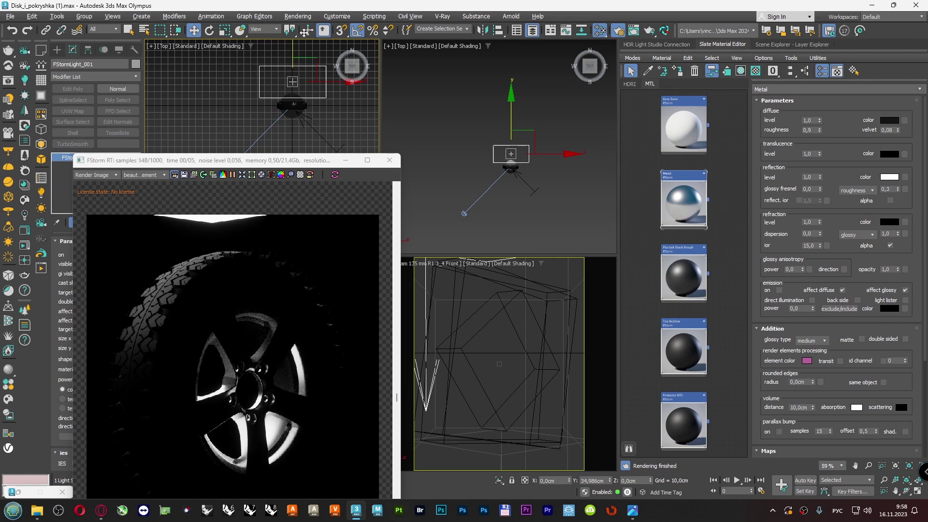
pyautogui.moveTo(306, 32); pyautogui.dragTo(305, 63)
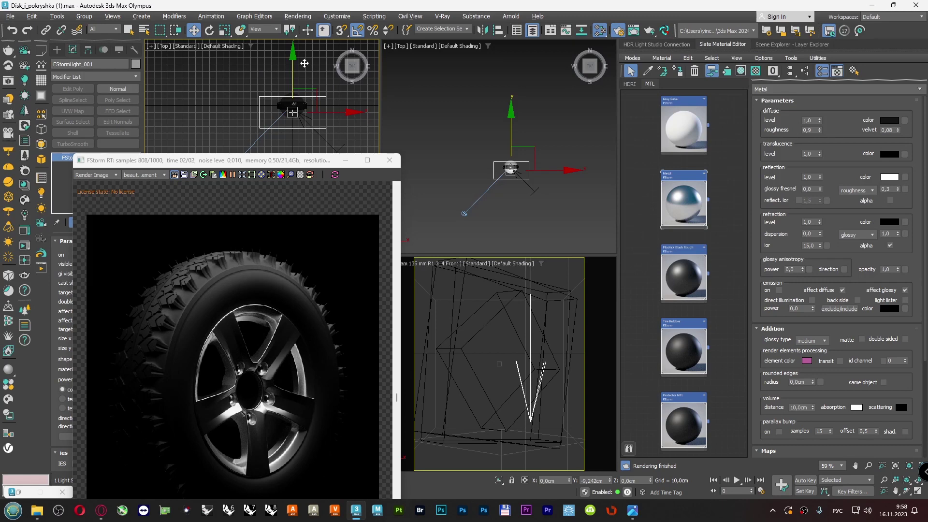
pyautogui.moveTo(305, 64); pyautogui.dragTo(302, 36)
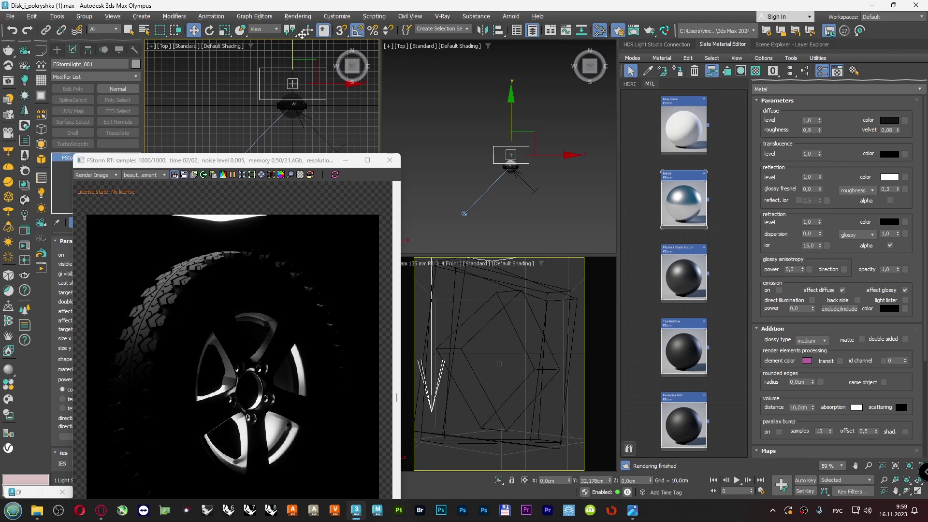
pyautogui.moveTo(303, 33); pyautogui.dragTo(304, 33)
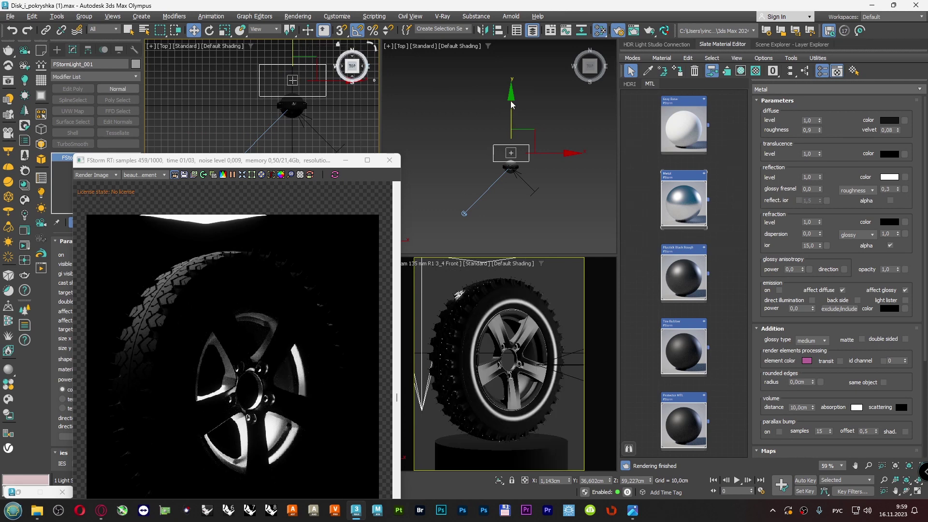
pyautogui.moveTo(499, 120)
pyautogui.mouseDown()
pyautogui.moveTo(506, 108)
pyautogui.moveTo(506, 128)
pyautogui.mouseUp()
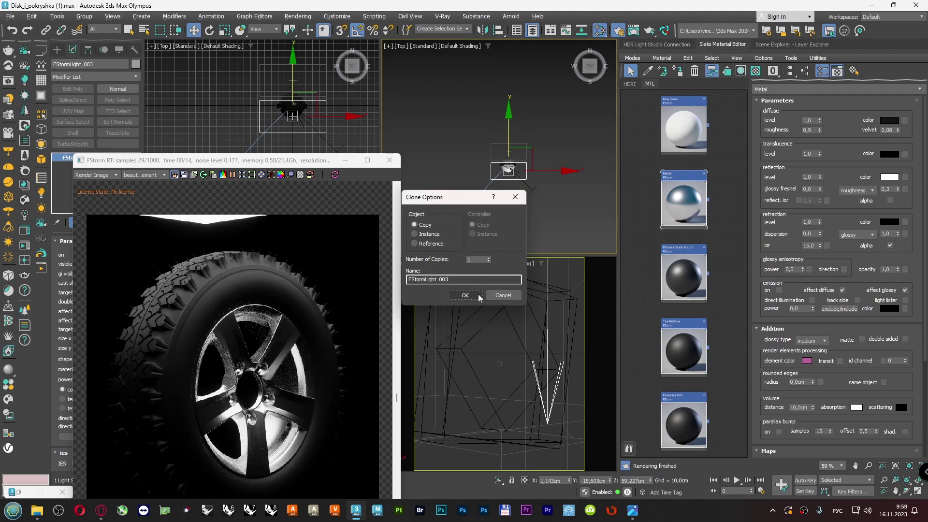
# - Confirm the FStormLight_003 copy, then reselect the light and undo the last change
pyautogui.click(468, 293)
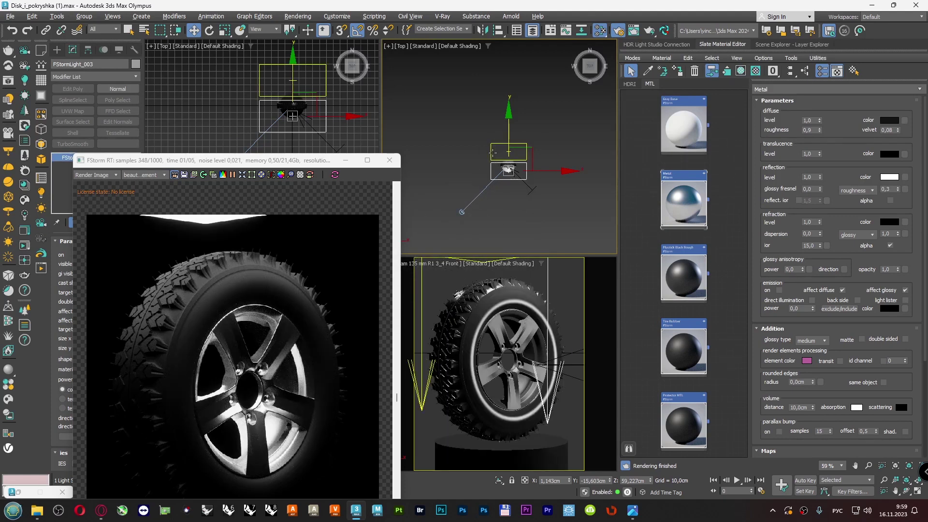
pyautogui.click(500, 206)
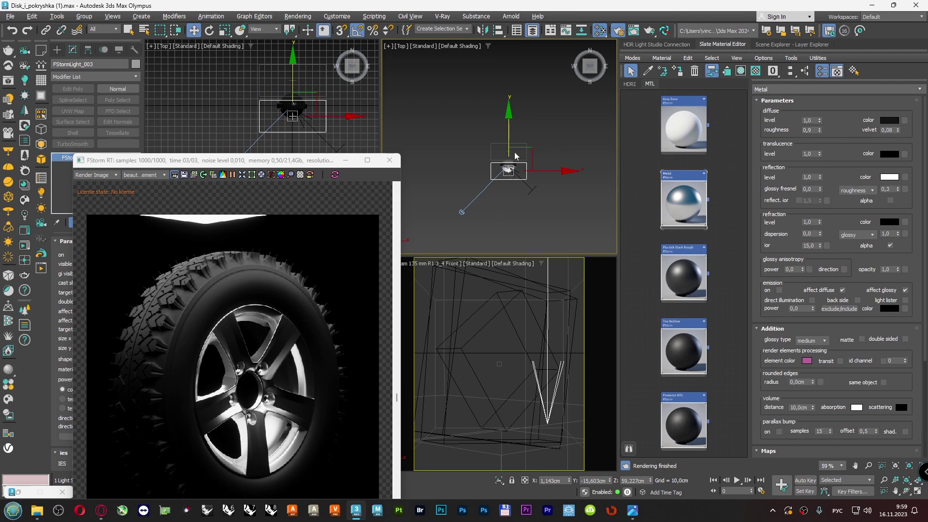
pyautogui.click(497, 174)
pyautogui.click(12, 31)
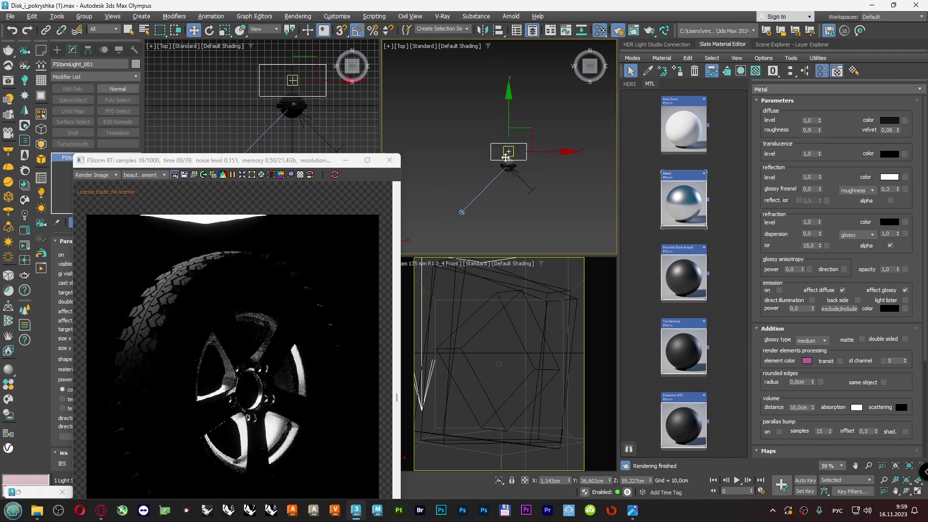
# - Move FStormLight_001 along Y to about −60 cm
pyautogui.moveTo(507, 106); pyautogui.dragTo(505, 124)
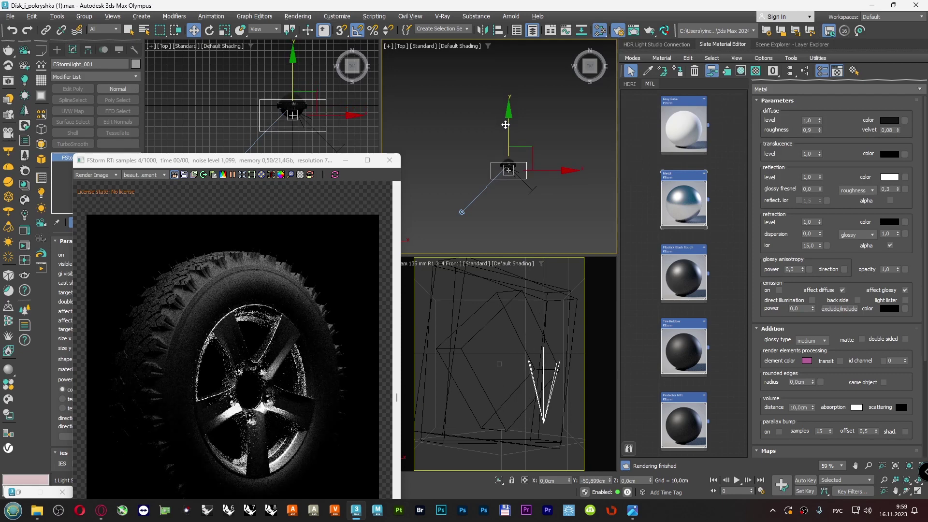
pyautogui.moveTo(505, 124); pyautogui.dragTo(509, 107)
pyautogui.moveTo(509, 107); pyautogui.dragTo(508, 129)
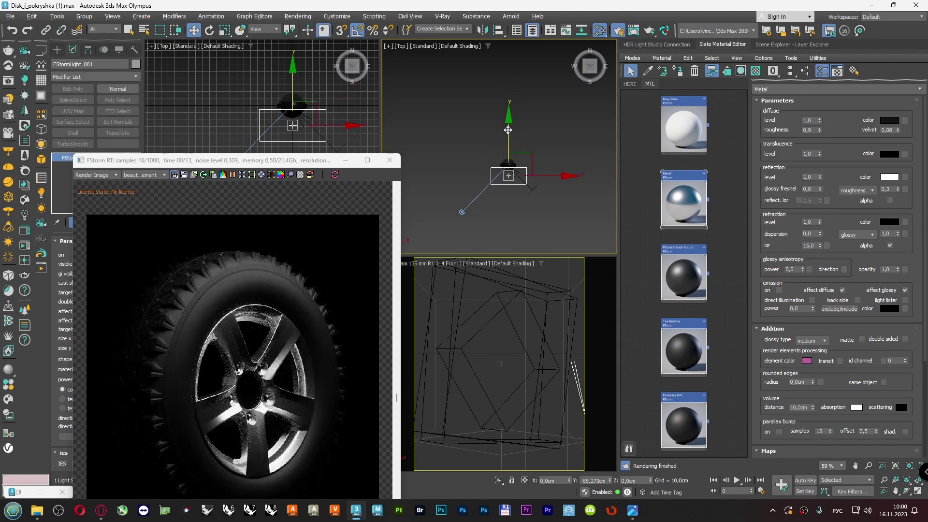
pyautogui.moveTo(508, 130); pyautogui.dragTo(509, 128)
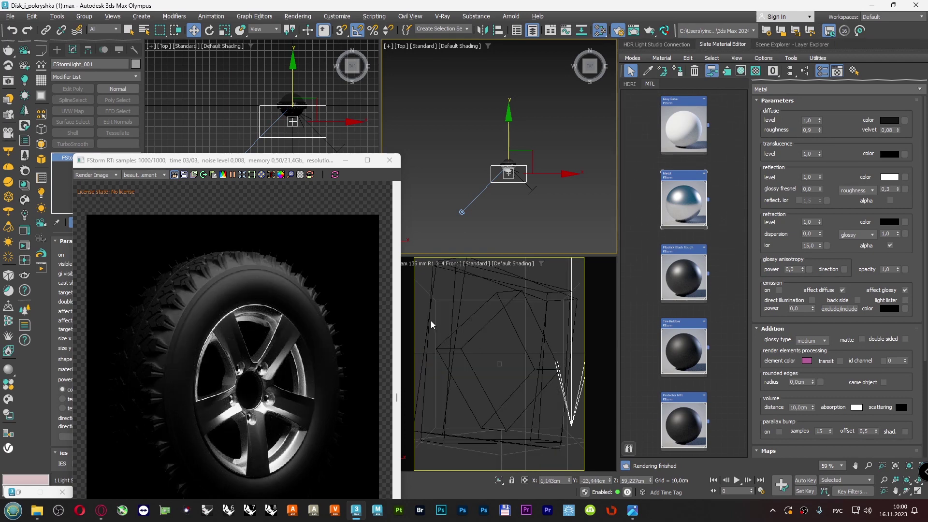
# - Rename FStormLight_001 to 'Top Light'
pyautogui.click(471, 283)
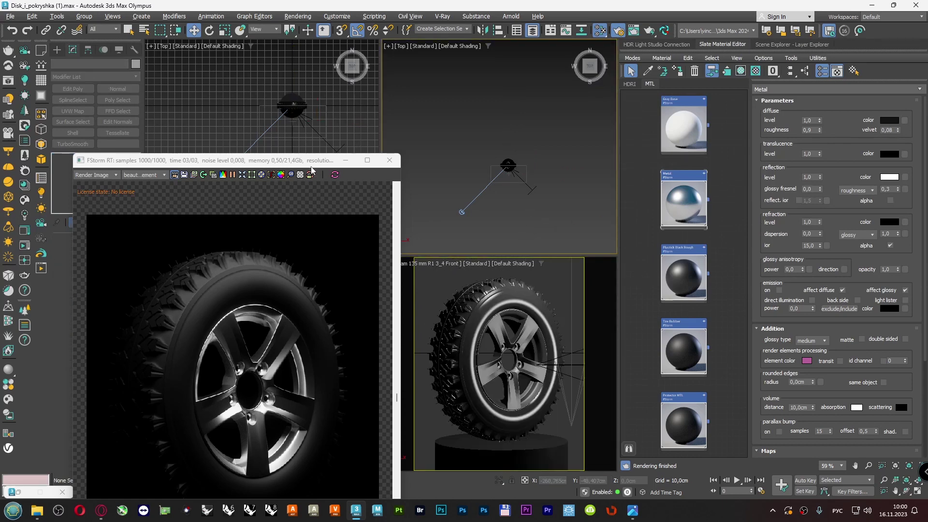
pyautogui.moveTo(308, 166)
pyautogui.mouseDown()
pyautogui.moveTo(299, 47)
pyautogui.moveTo(351, 71)
pyautogui.mouseUp()
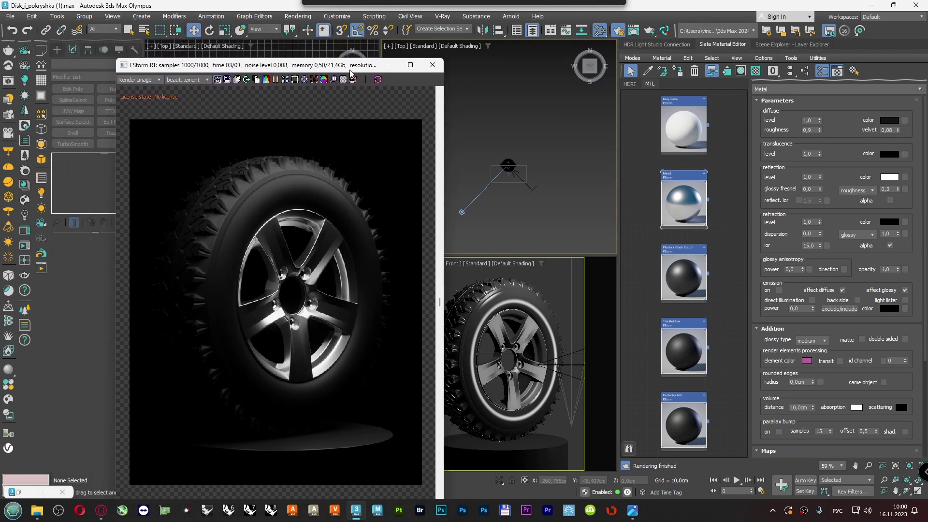
pyautogui.click(508, 167)
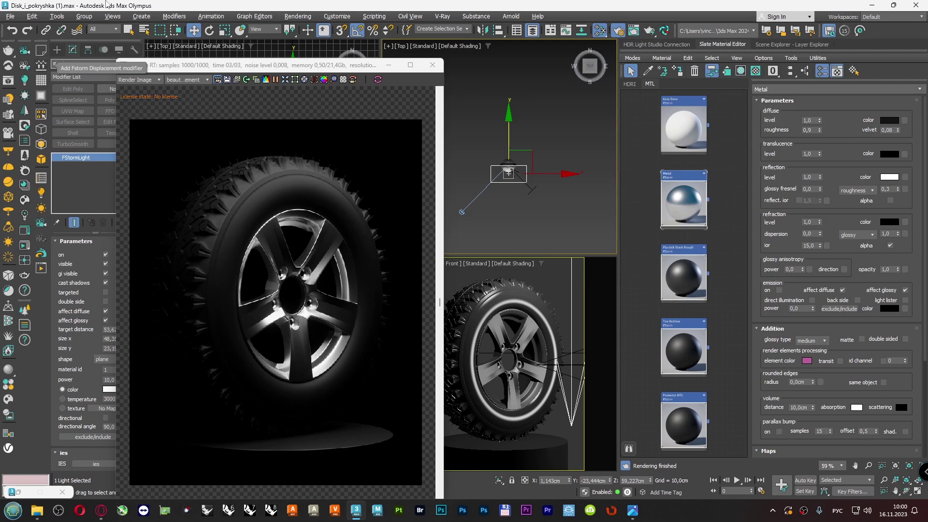
pyautogui.press('BackSpace')
pyautogui.press('BackSpace')
pyautogui.press('BackSpace')
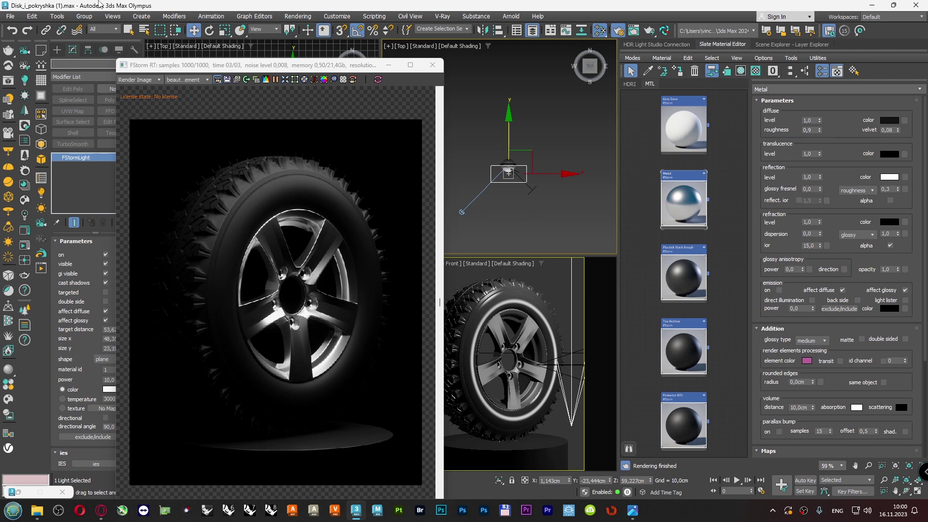
pyautogui.write('Top Light')
pyautogui.press('Return')
# - Adjust Top Light along Y, then switch it off
pyautogui.moveTo(509, 133); pyautogui.dragTo(509, 114)
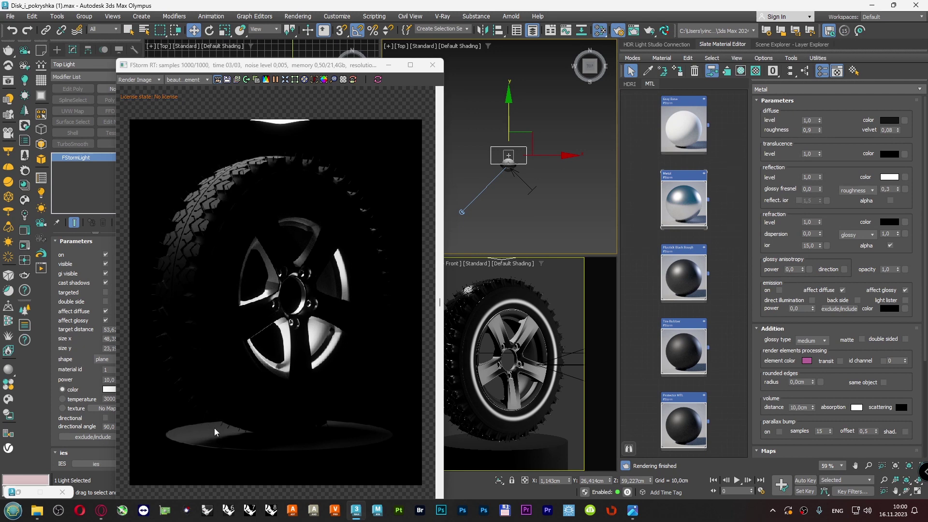
pyautogui.moveTo(507, 106); pyautogui.dragTo(508, 120)
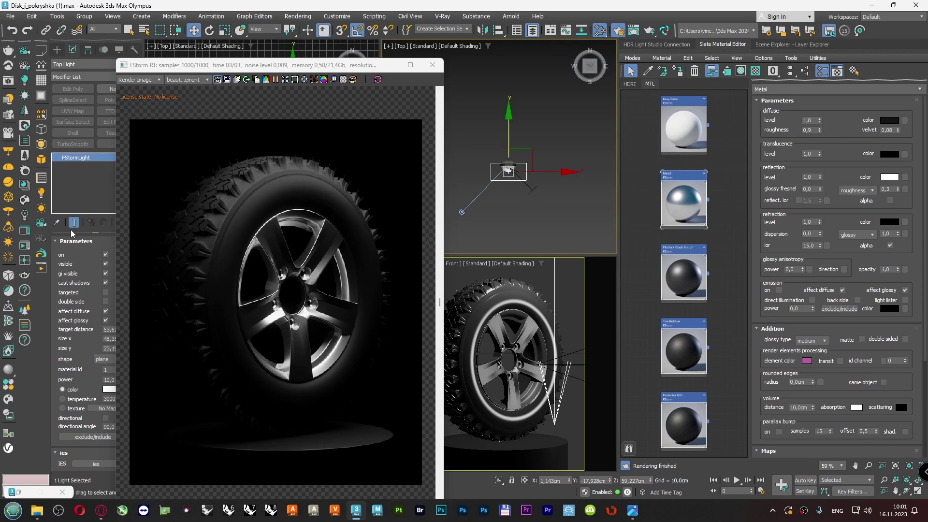
pyautogui.click(106, 255)
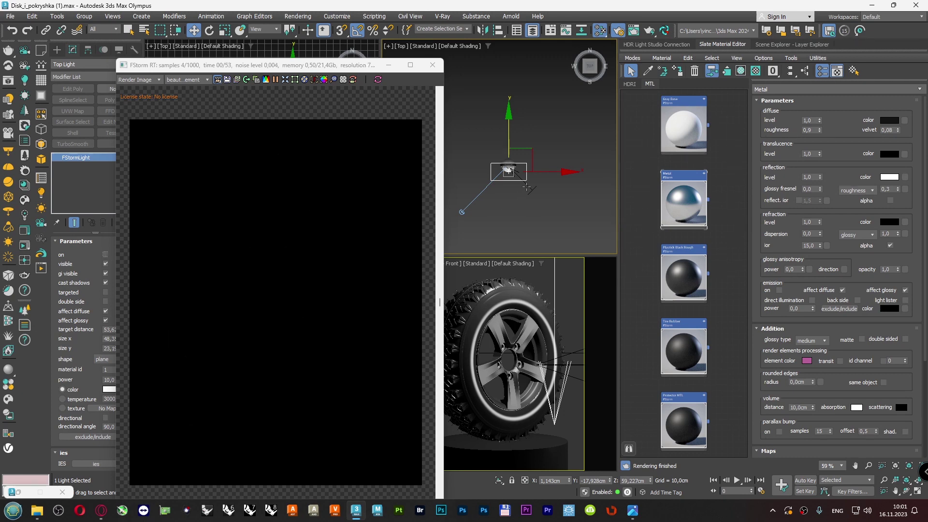
# - Switch FStormLight_002 back on
pyautogui.click(549, 139)
pyautogui.click(530, 190)
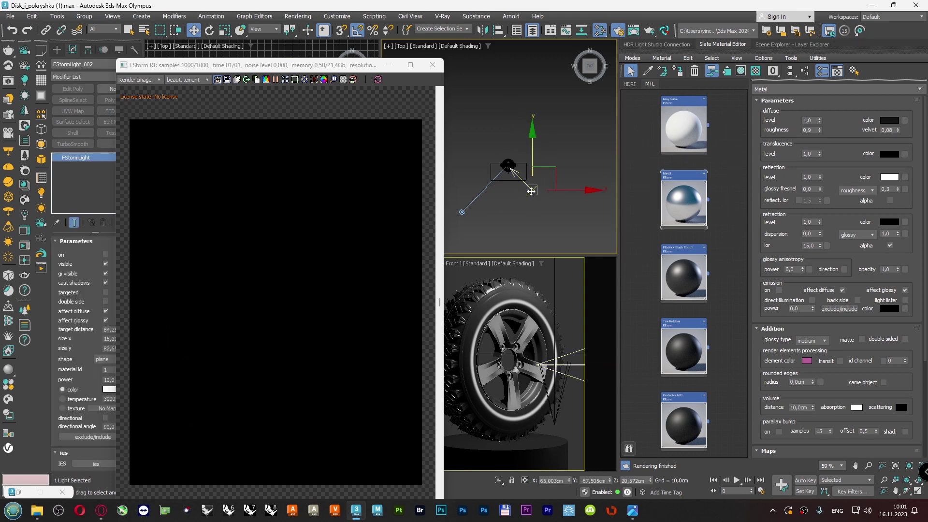
pyautogui.click(105, 254)
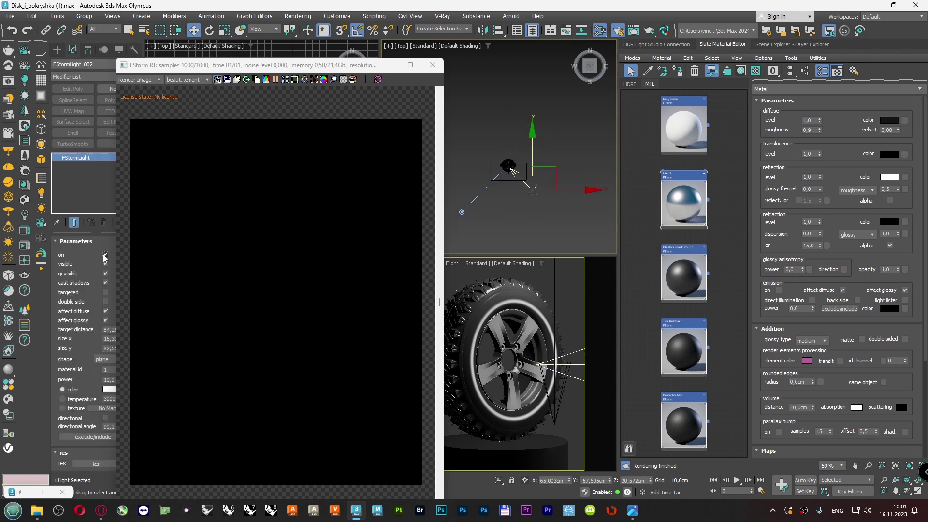
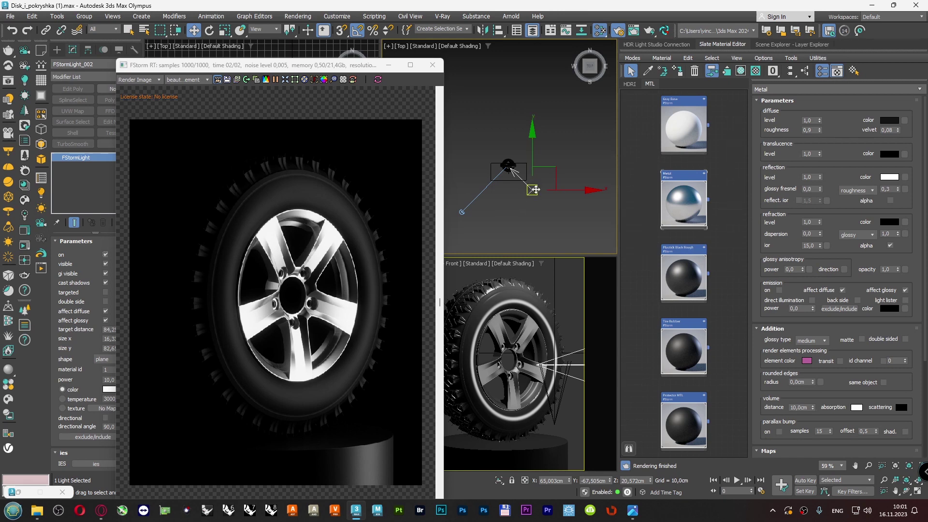
# - Set the FStorm plane light's size x to 30 and size y to 90
pyautogui.moveTo(193, 68); pyautogui.dragTo(210, 60)
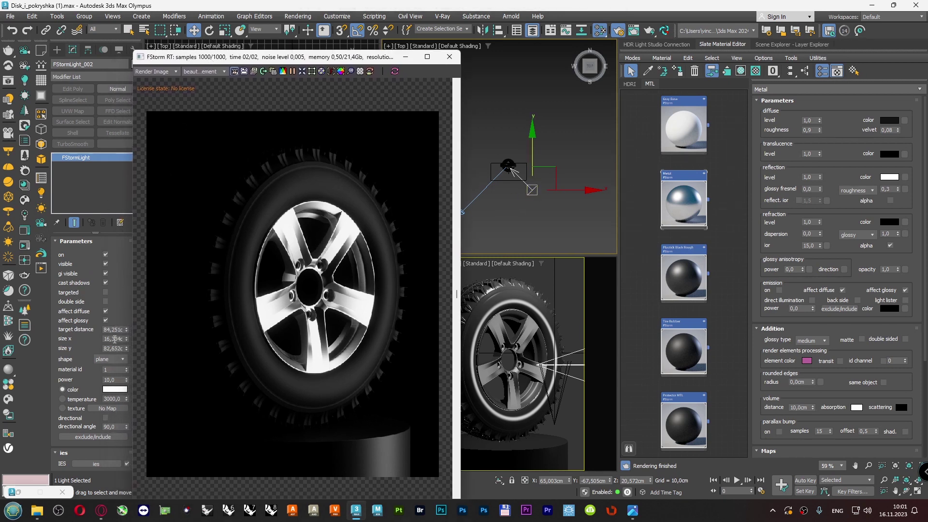
pyautogui.click(115, 339)
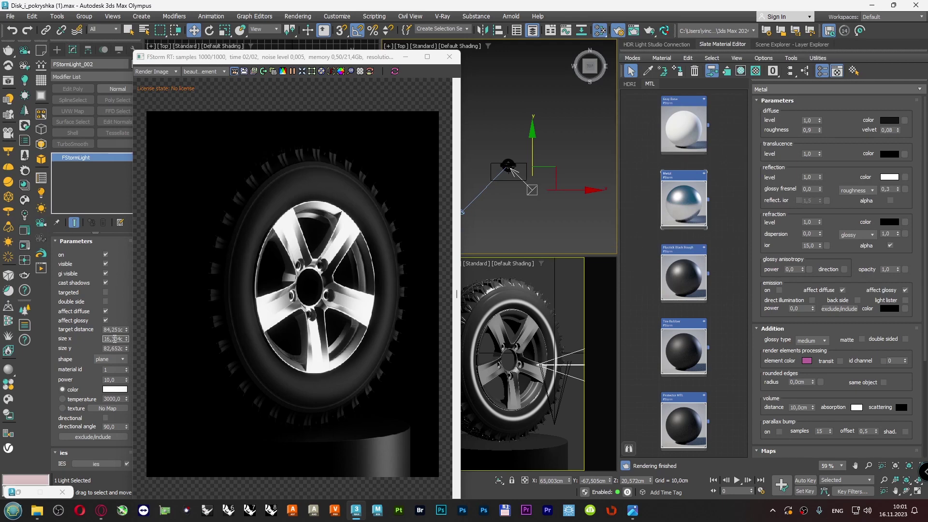
pyautogui.doubleClick(115, 339)
pyautogui.write('30')
pyautogui.press('Return')
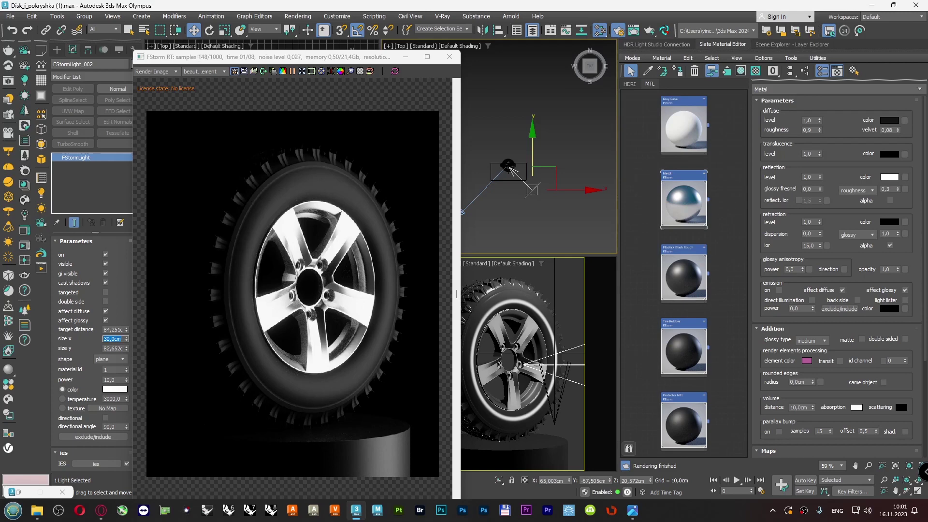
pyautogui.click(118, 348)
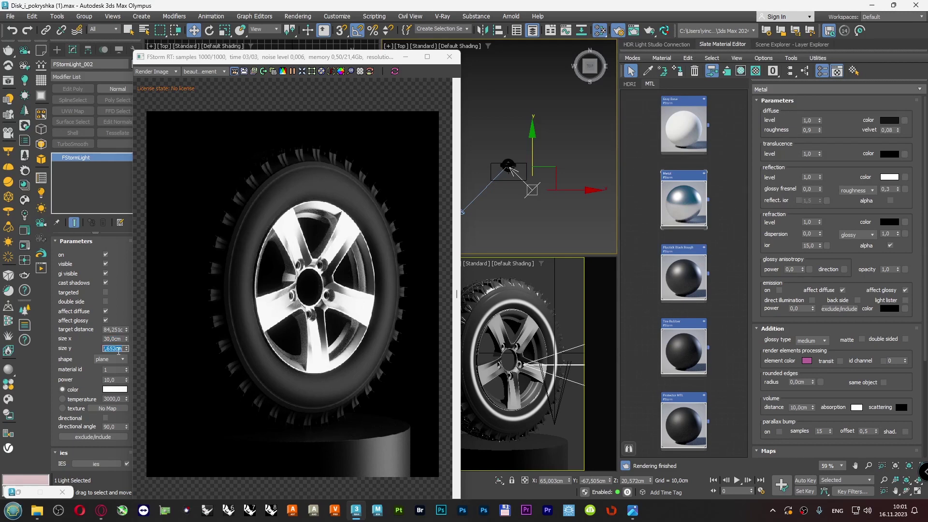
pyautogui.write('90')
pyautogui.press('Return')
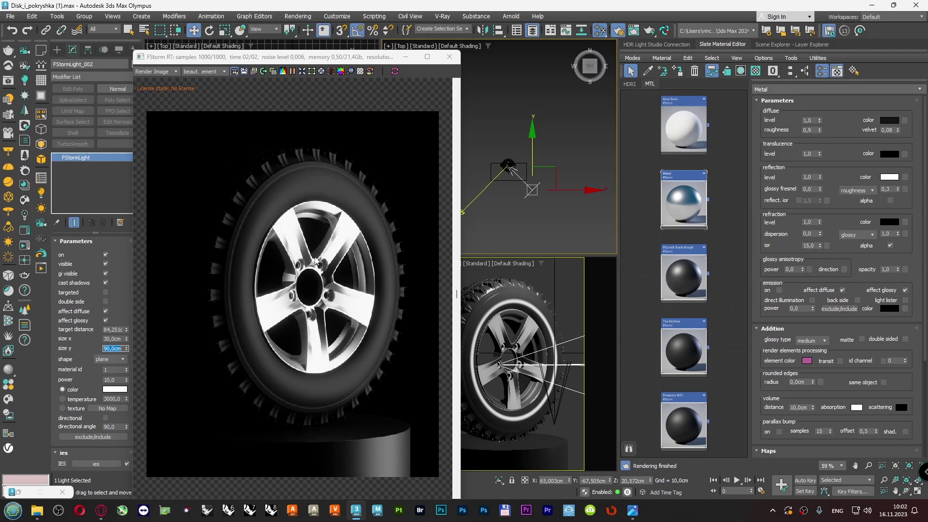
pyautogui.scroll(1, 319, 259)
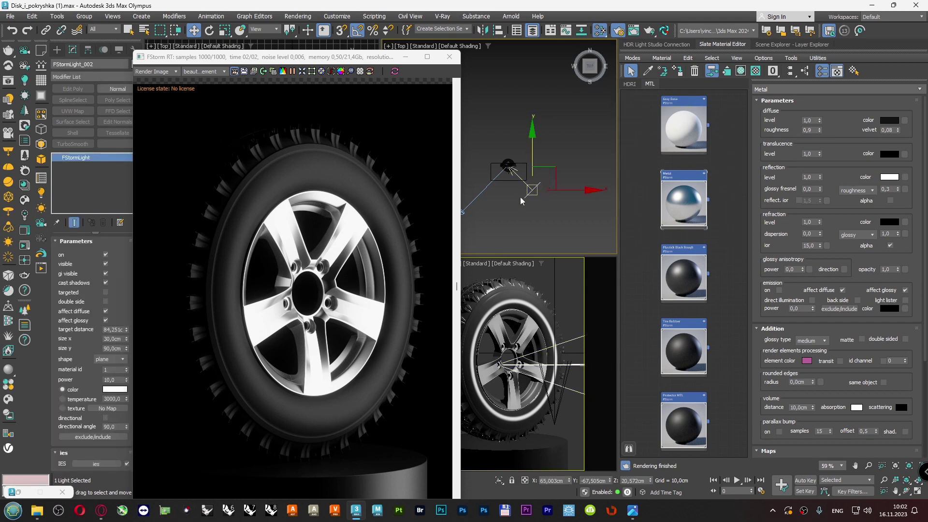
# - Clone the light as an independent copy, FStormLight_003, and nudge it along its local axis
pyautogui.rightClick(528, 195)
pyautogui.click(534, 274)
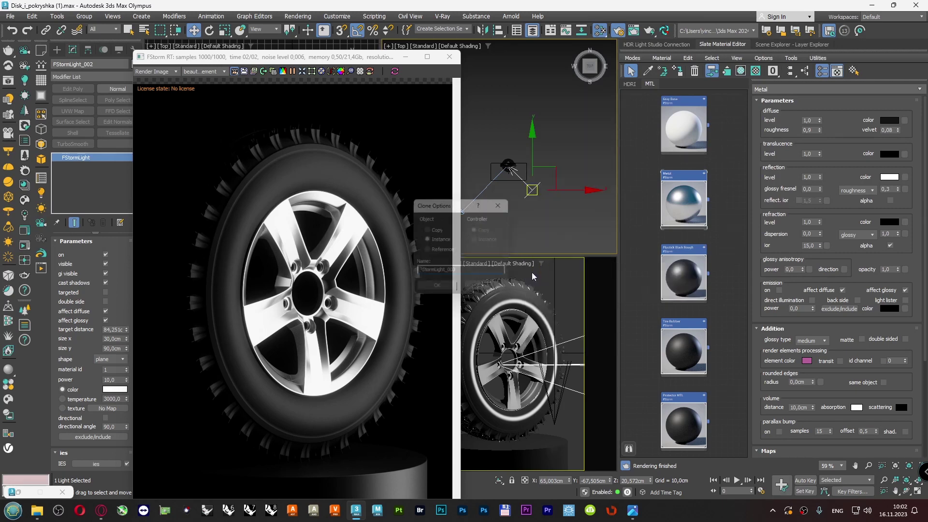
pyautogui.click(428, 230)
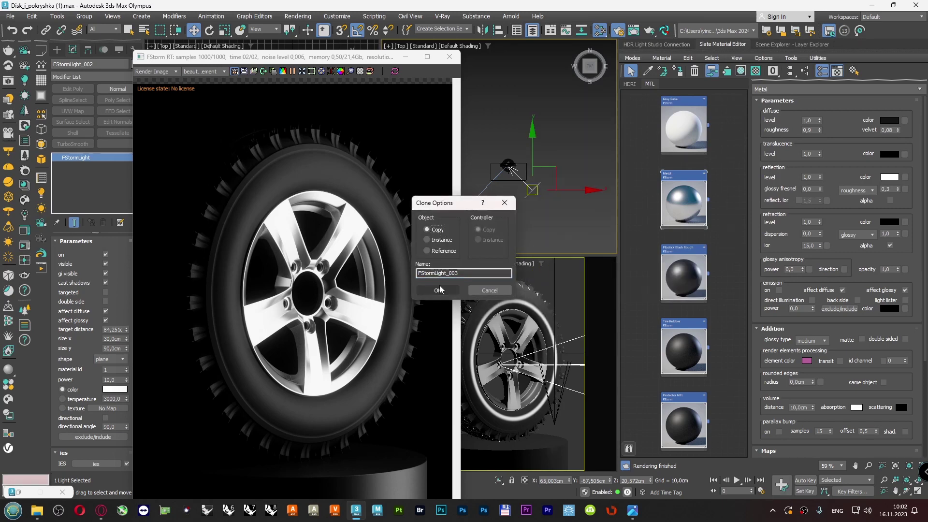
pyautogui.click(438, 290)
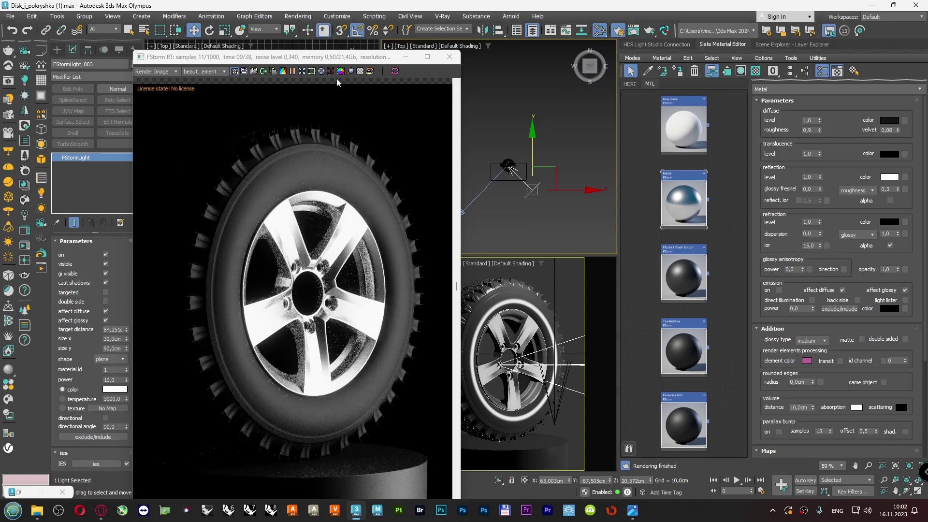
pyautogui.click(272, 30)
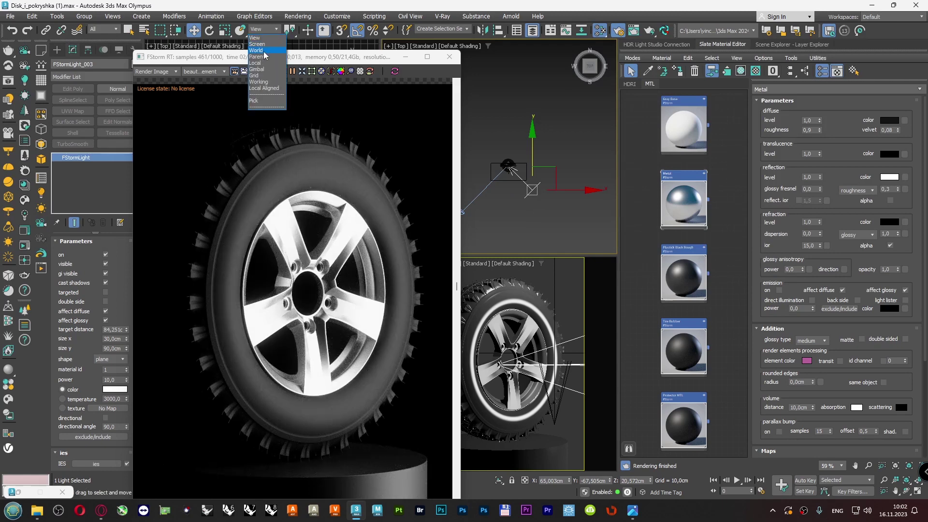
pyautogui.click(263, 63)
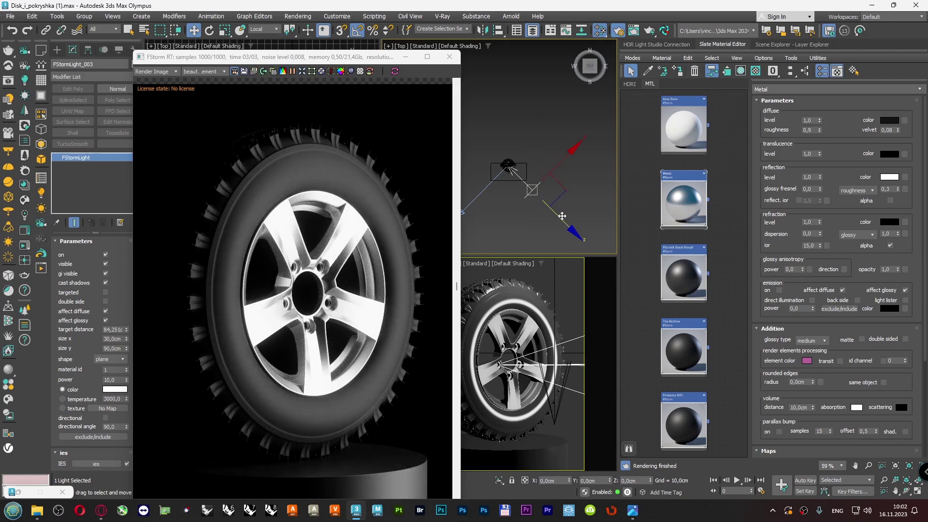
pyautogui.moveTo(560, 219); pyautogui.dragTo(563, 219)
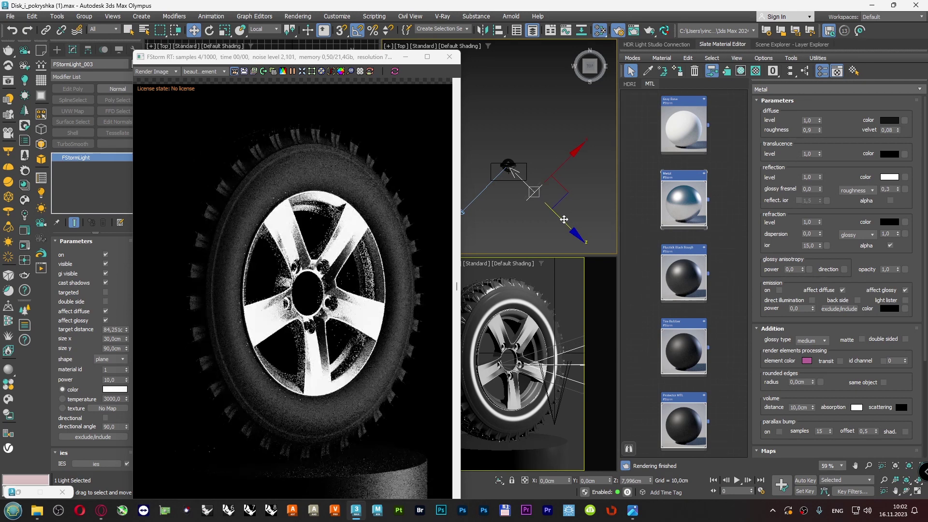
# - Check the Tire object's name, then reselect FStormLight_002
pyautogui.click(549, 161)
pyautogui.scroll(3, 541, 184)
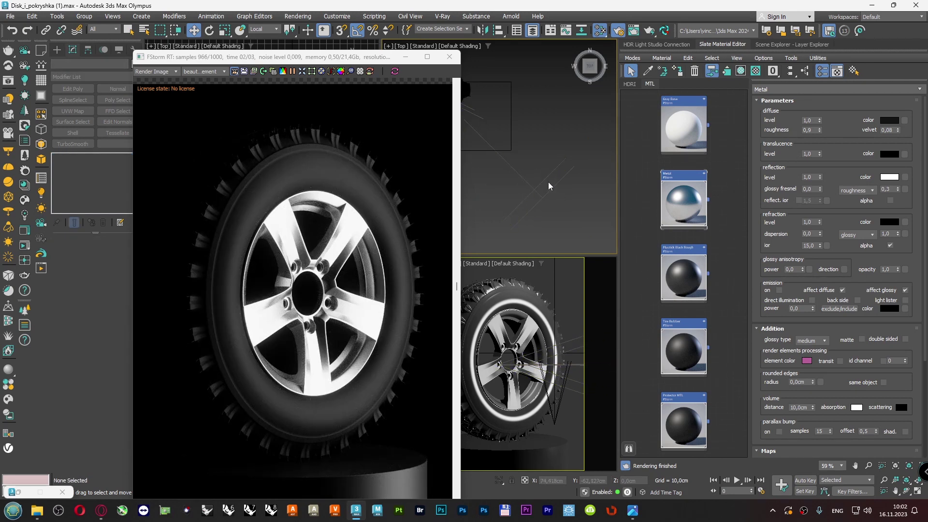
pyautogui.scroll(-2, 548, 181)
pyautogui.click(548, 181)
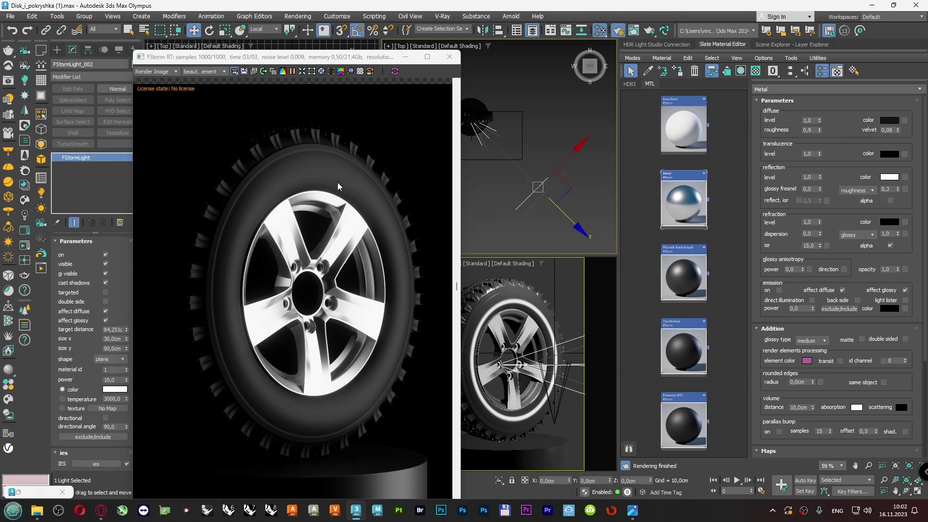
pyautogui.click(521, 287)
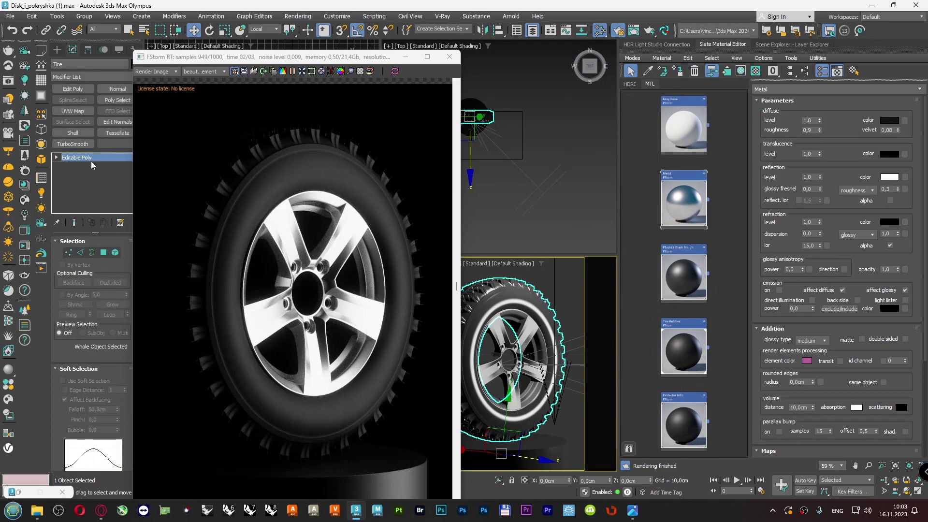
pyautogui.click(72, 64)
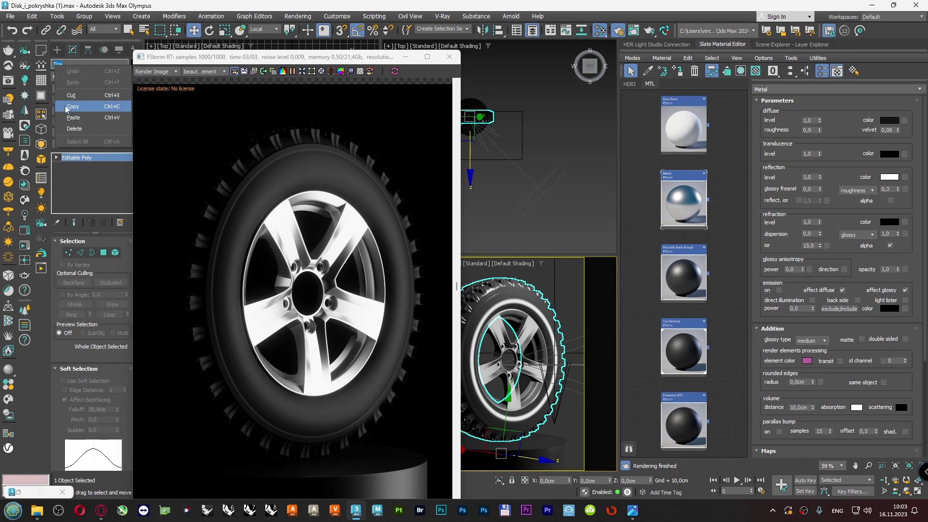
pyautogui.click(551, 174)
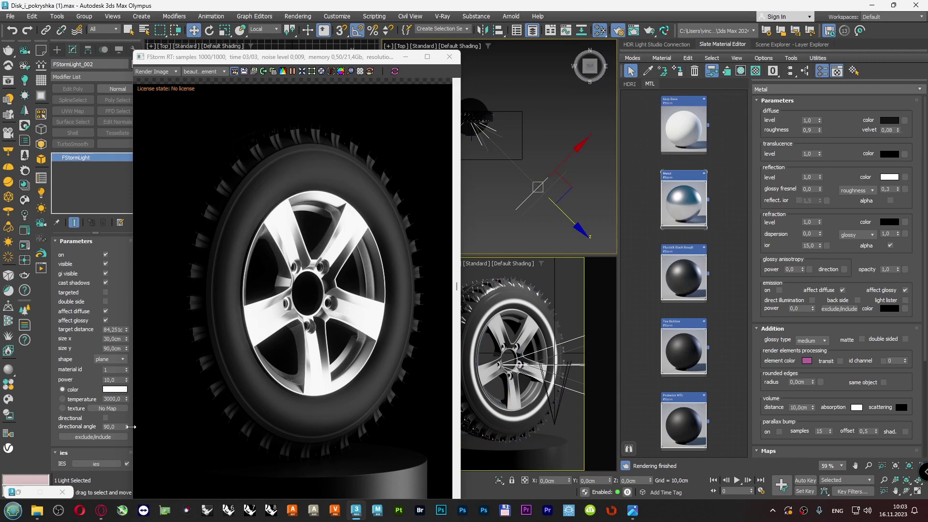
# - Include only Tire and Cylinder 18 cm in FStormLight_002's lighting and untick its visible option
pyautogui.click(103, 438)
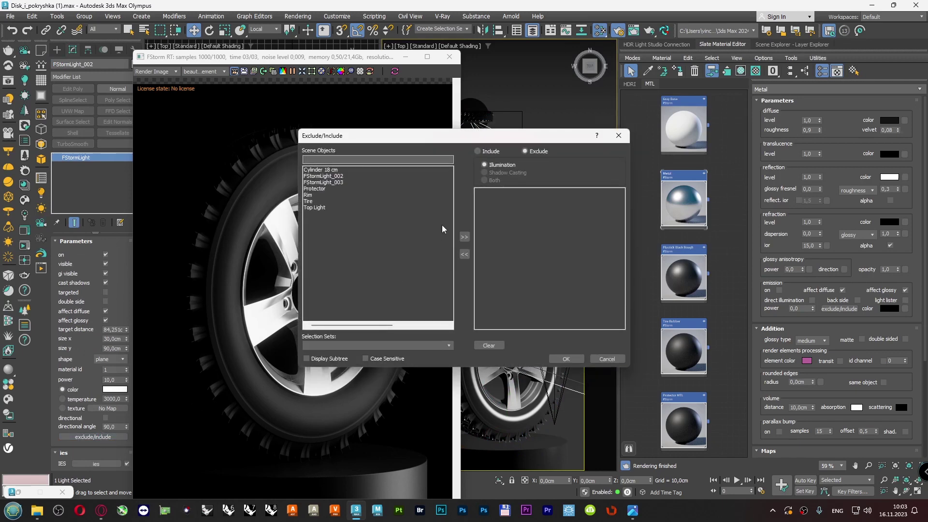
pyautogui.click(311, 201)
pyautogui.click(464, 237)
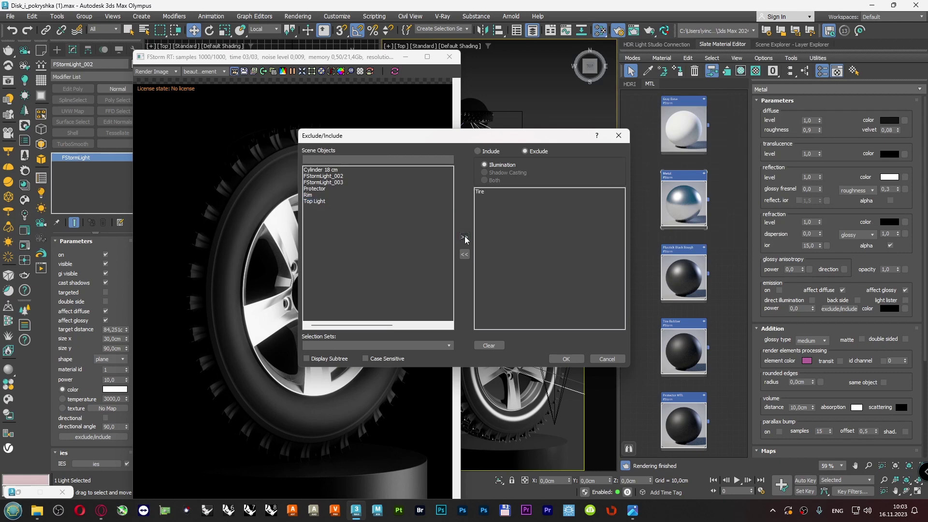
pyautogui.click(488, 153)
pyautogui.click(326, 169)
pyautogui.click(464, 237)
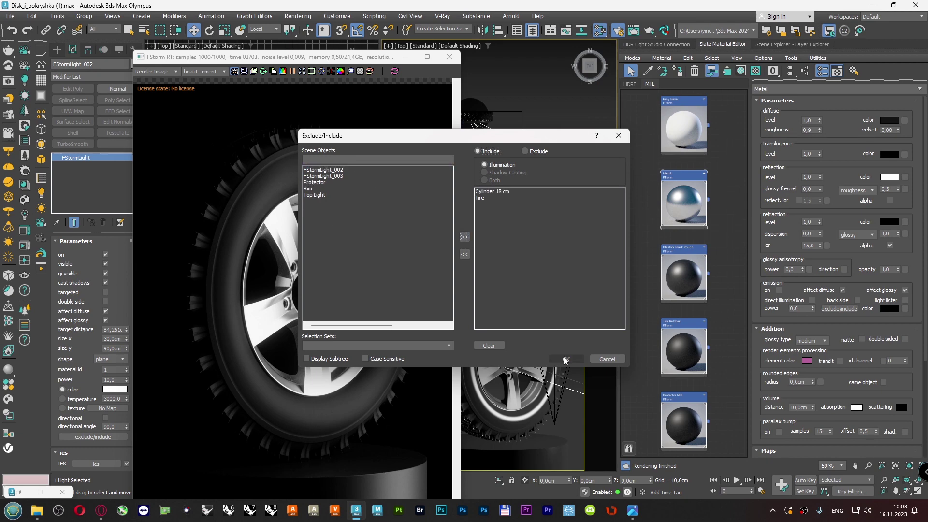
pyautogui.click(566, 359)
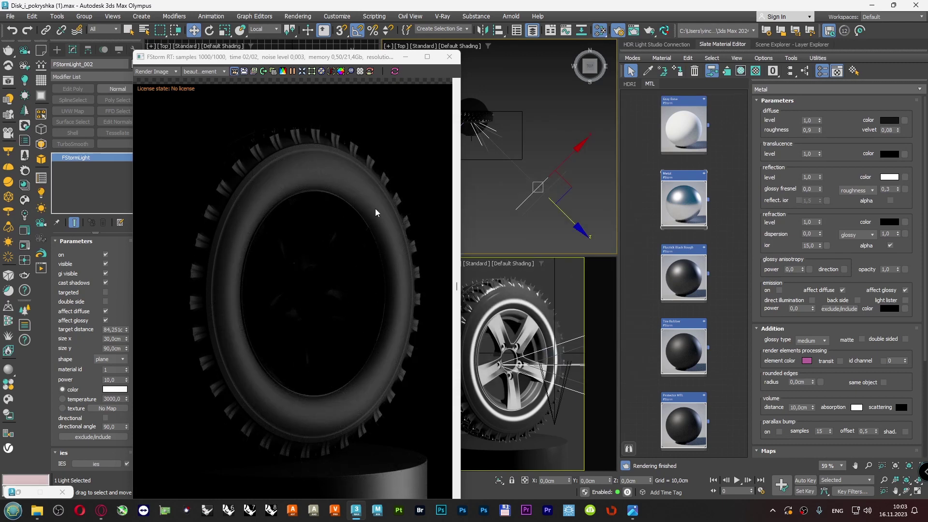
pyautogui.click(105, 264)
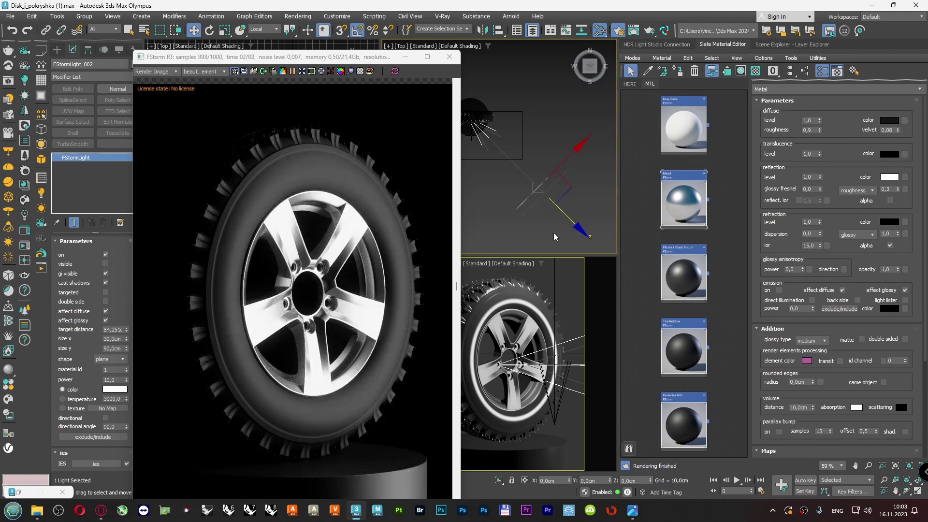
# - Switch FStormLight_002 off for comparison and select FStormLight_003
pyautogui.click(554, 185)
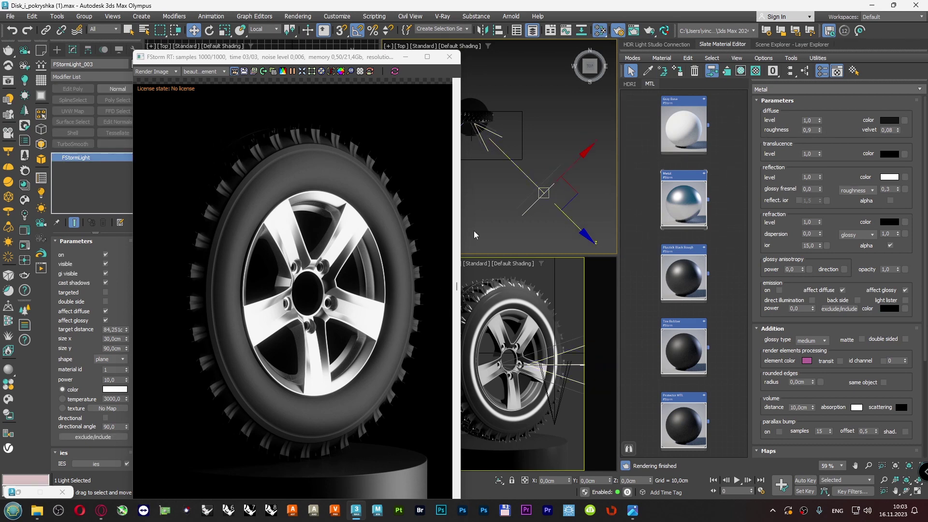
pyautogui.click(551, 173)
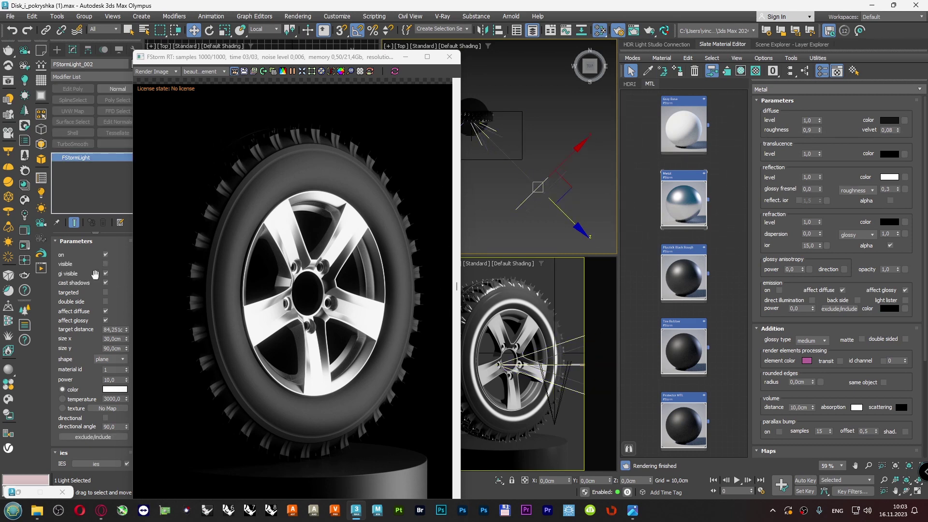
pyautogui.click(105, 254)
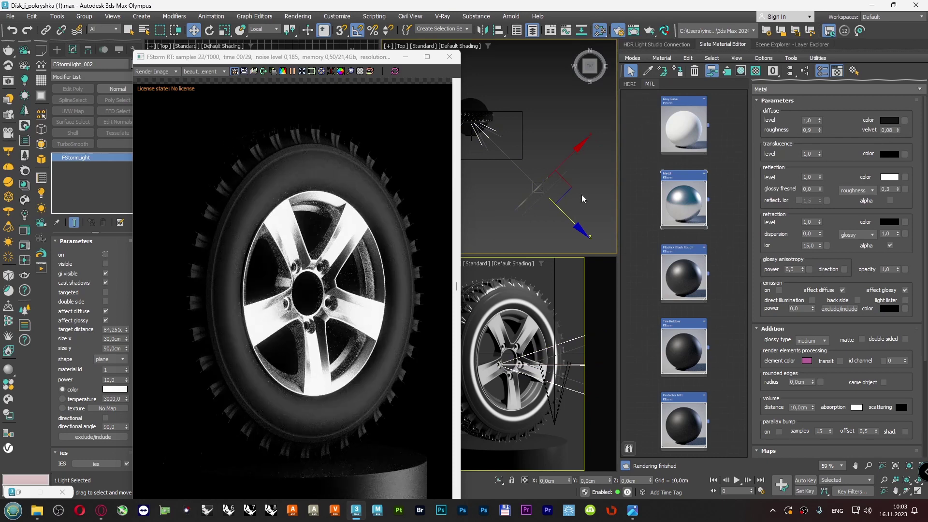
pyautogui.click(556, 182)
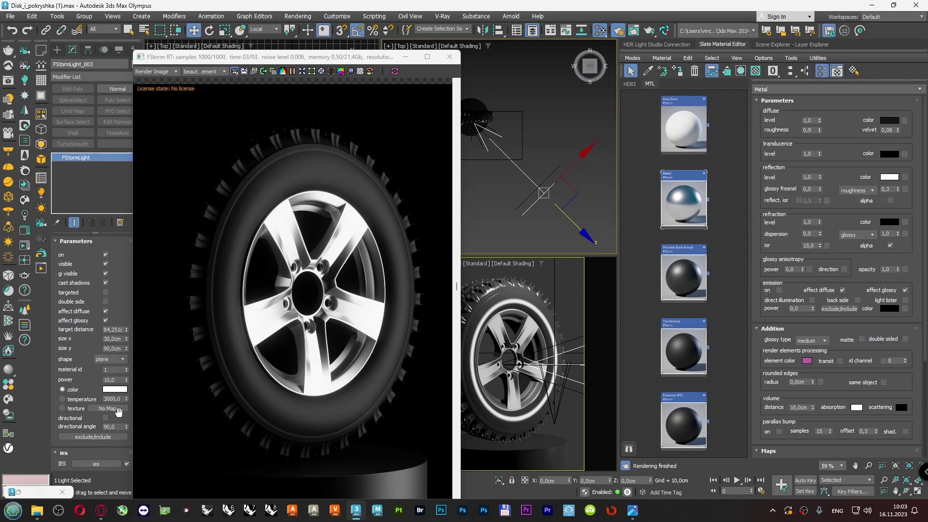
# - Set FStormLight_003's include list so it illuminates only the Rim
pyautogui.click(104, 436)
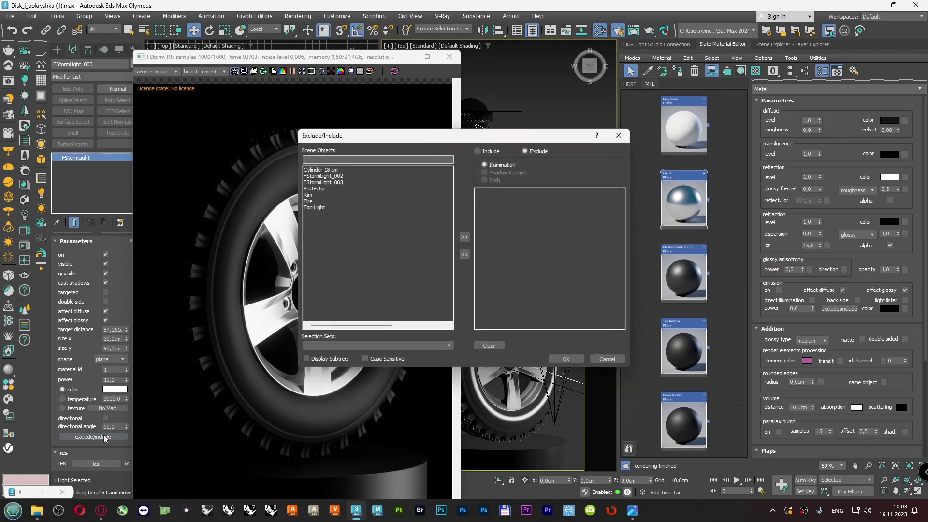
pyautogui.click(311, 196)
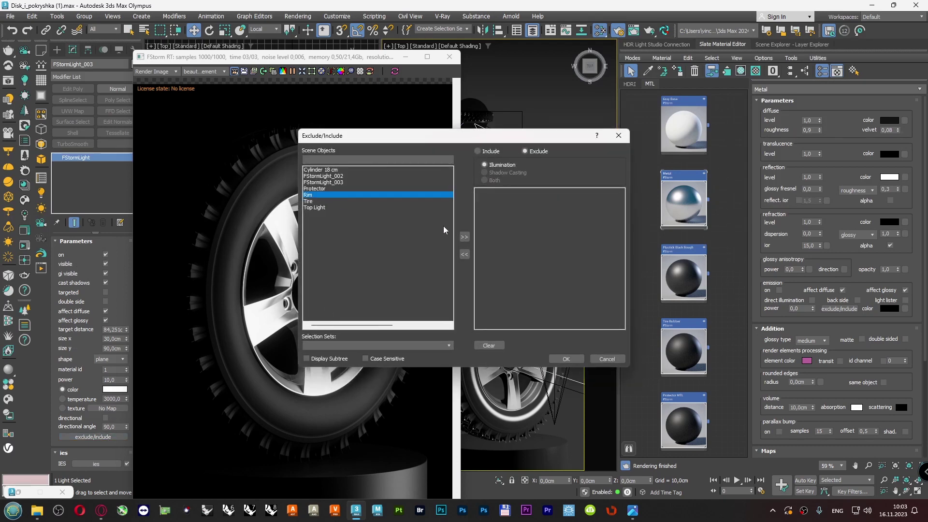
pyautogui.click(464, 238)
pyautogui.click(478, 152)
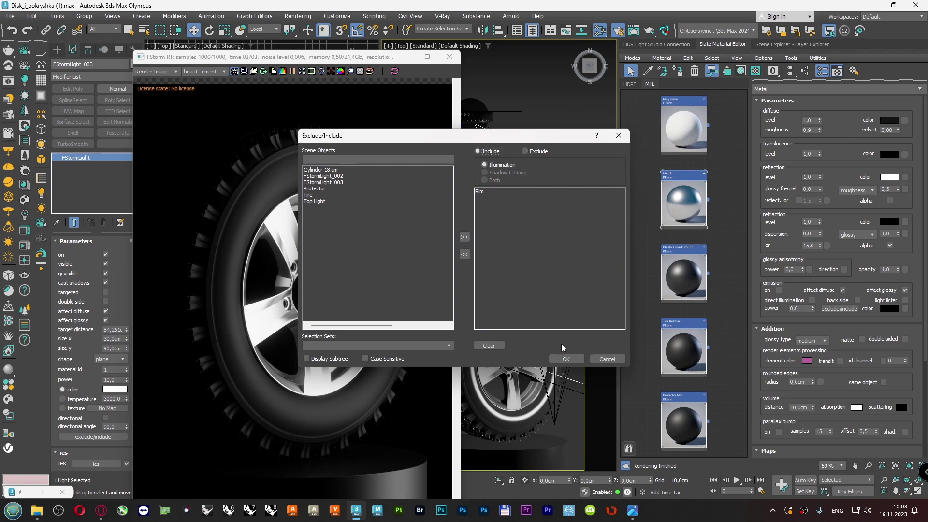
pyautogui.click(567, 358)
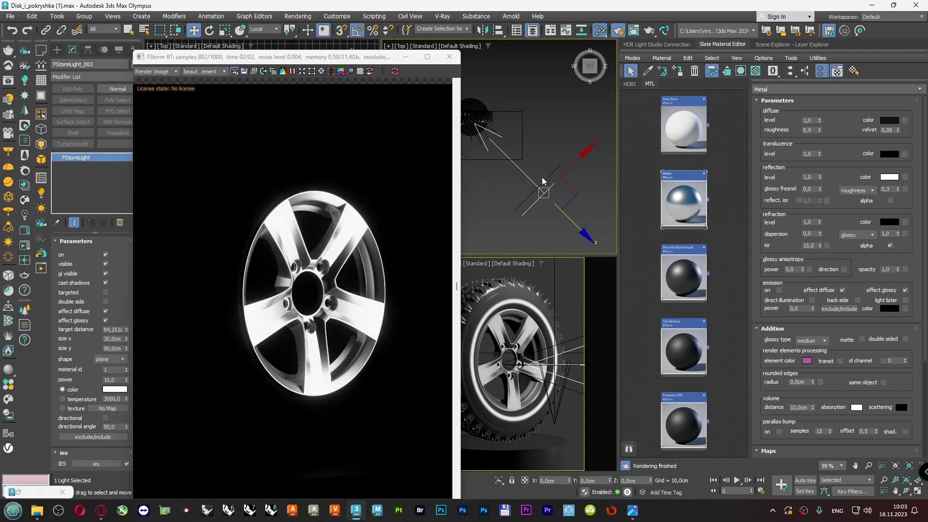
# - Lower FStormLight_003's power to 5, then to 2
pyautogui.click(115, 379)
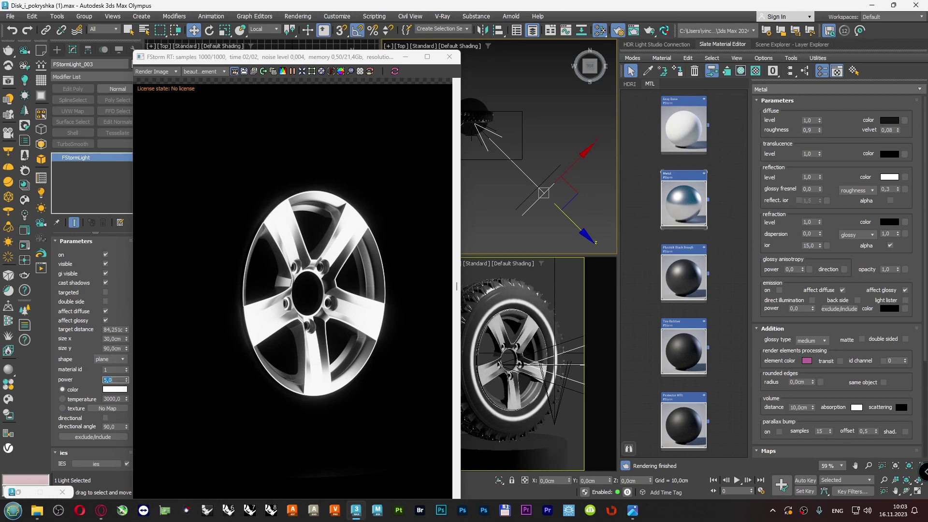
pyautogui.write('5')
pyautogui.press('Return')
pyautogui.write('2')
pyautogui.press('Return')
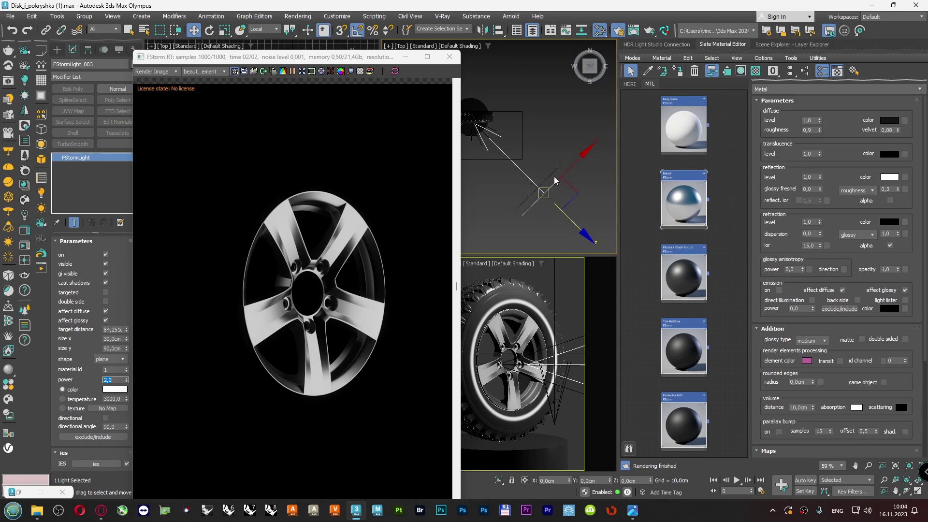
# - Rename the rim light 'Disk Light' and switch FStormLight_002 back on
pyautogui.click(113, 64)
pyautogui.write('Ri')
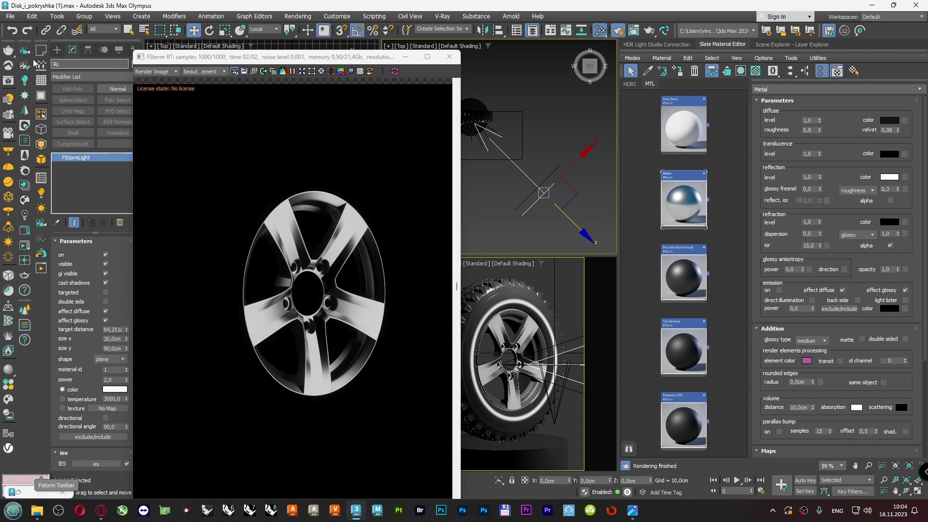
pyautogui.write('Disk Light')
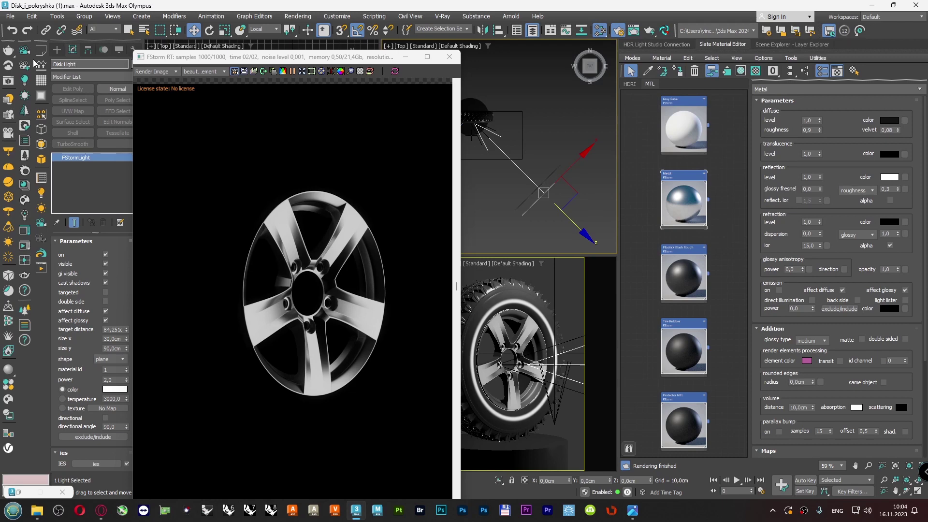
pyautogui.press('Return')
pyautogui.click(523, 198)
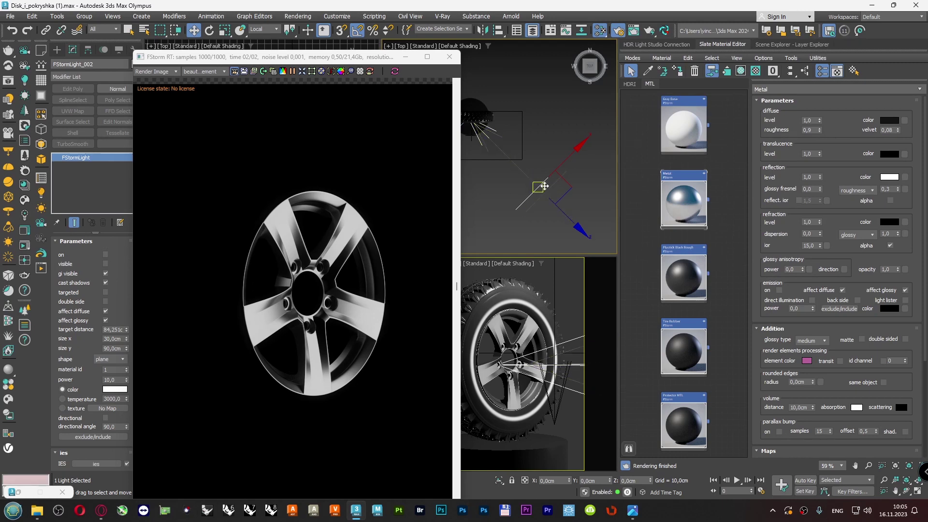
pyautogui.click(105, 254)
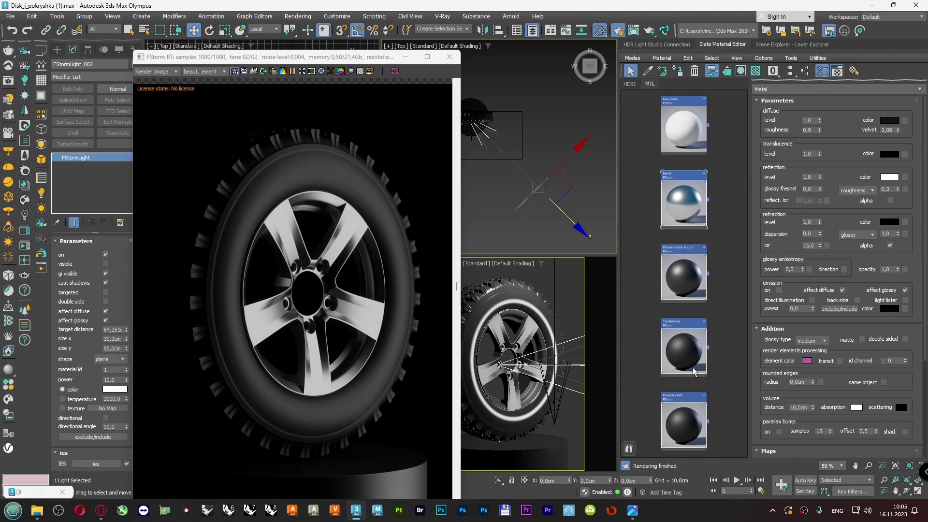
# - Set the Plastick Black Rough material's reflection level to 0,5, then deselect the light
pyautogui.click(677, 255)
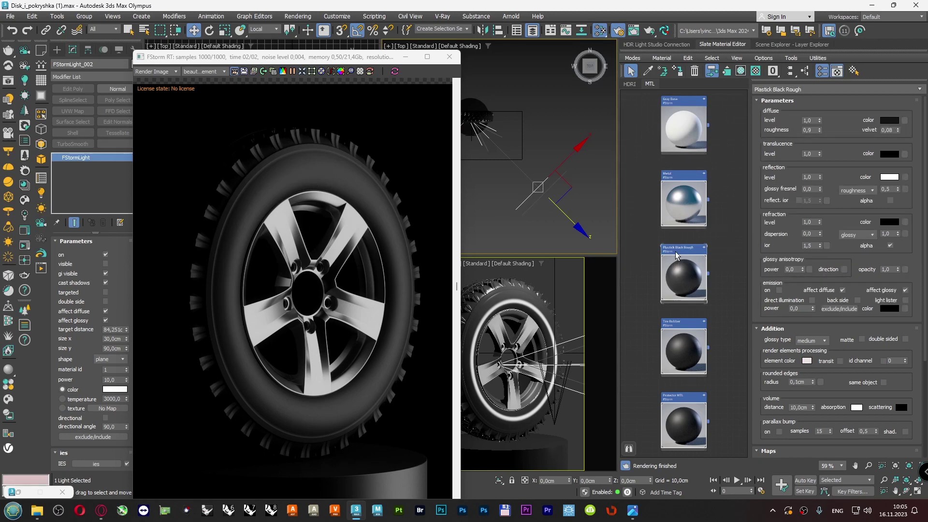
pyautogui.doubleClick(809, 177)
pyautogui.write('0')
pyautogui.hotkey('alt', 'shift')
pyautogui.press('Return')
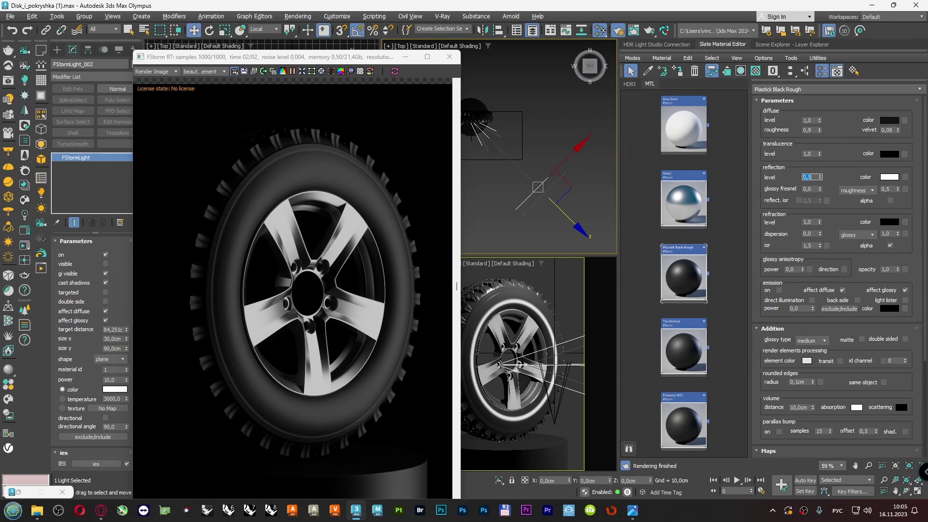
pyautogui.click(573, 110)
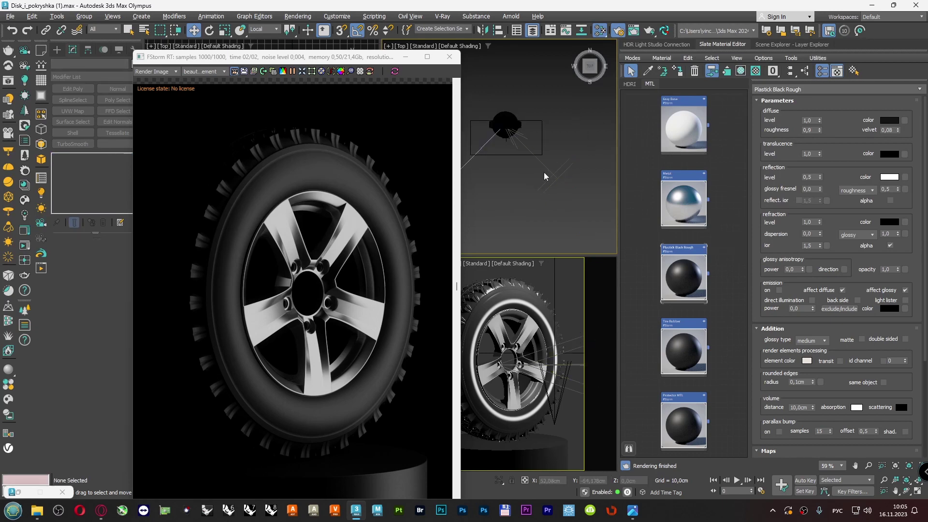
pyautogui.scroll(-2, 555, 178)
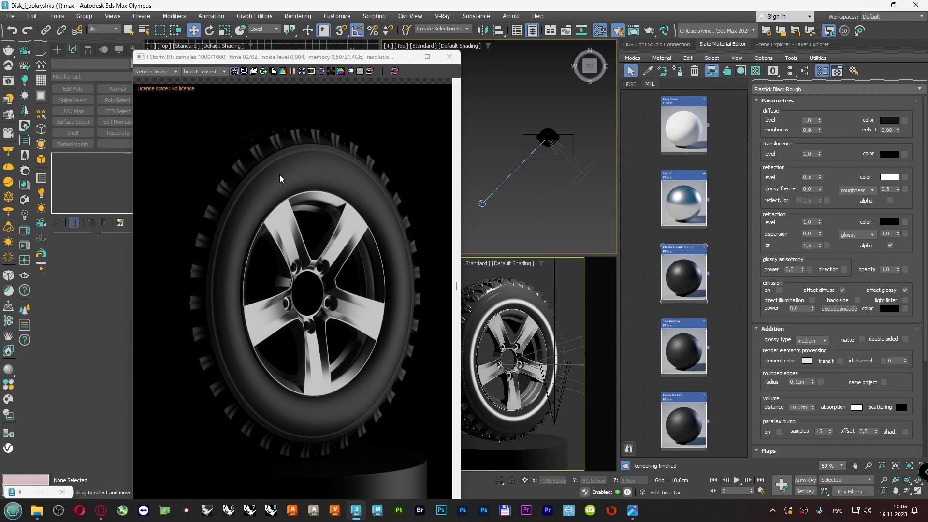
pyautogui.click(582, 165)
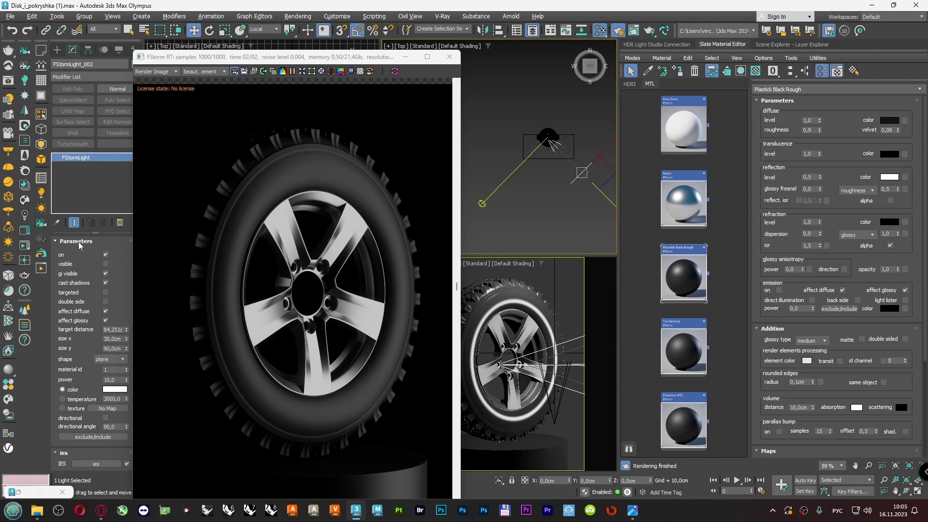
pyautogui.click(106, 255)
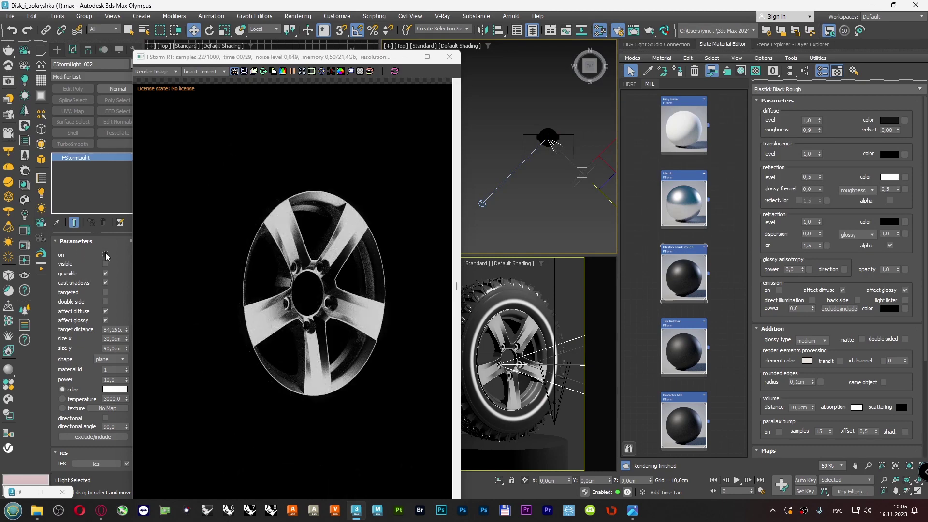
pyautogui.click(478, 133)
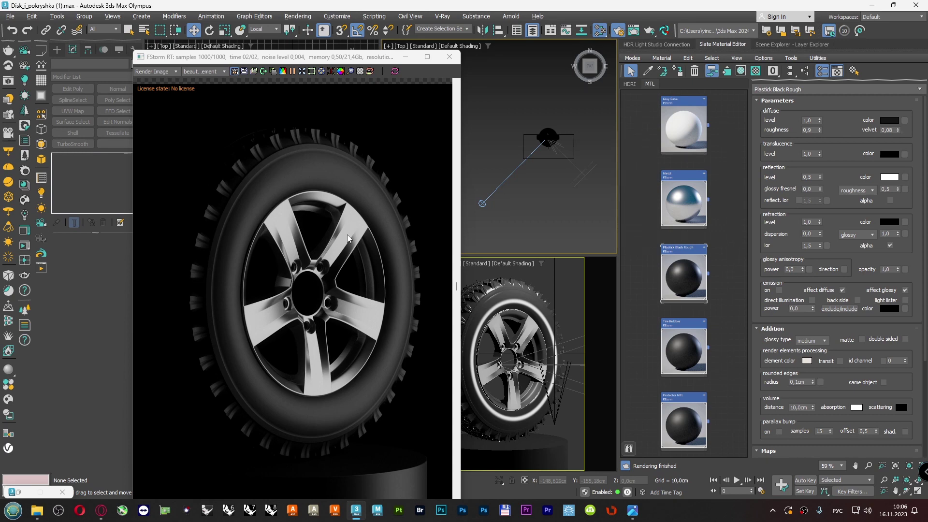
pyautogui.click(573, 187)
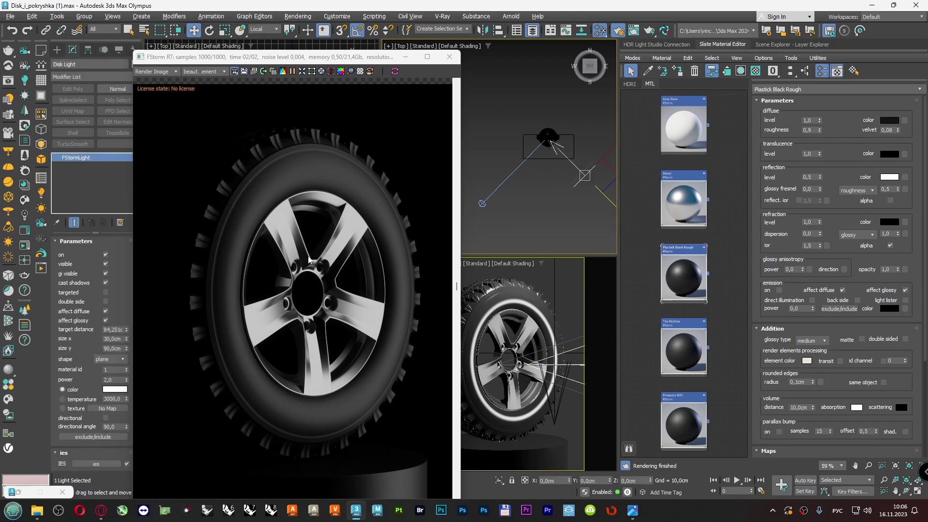
pyautogui.click(543, 202)
pyautogui.click(570, 183)
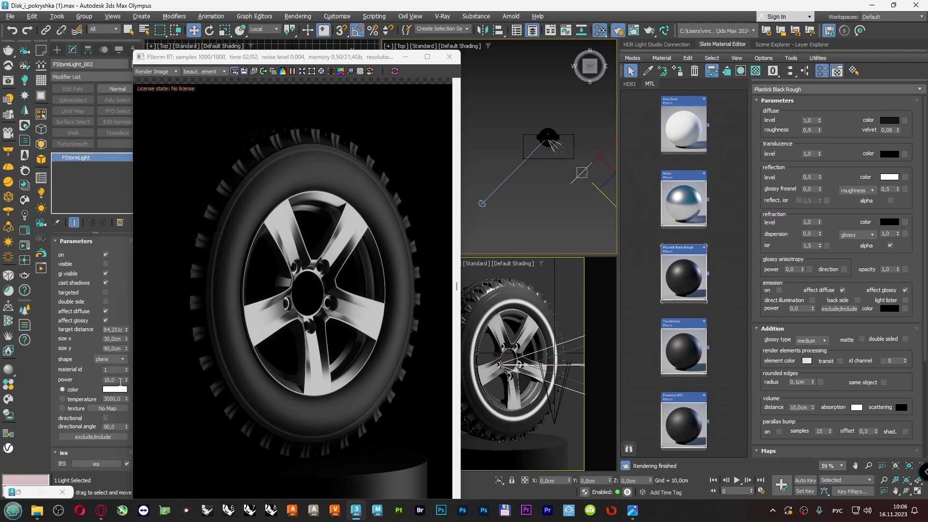
pyautogui.doubleClick(104, 380)
pyautogui.write('15')
pyautogui.press('Return')
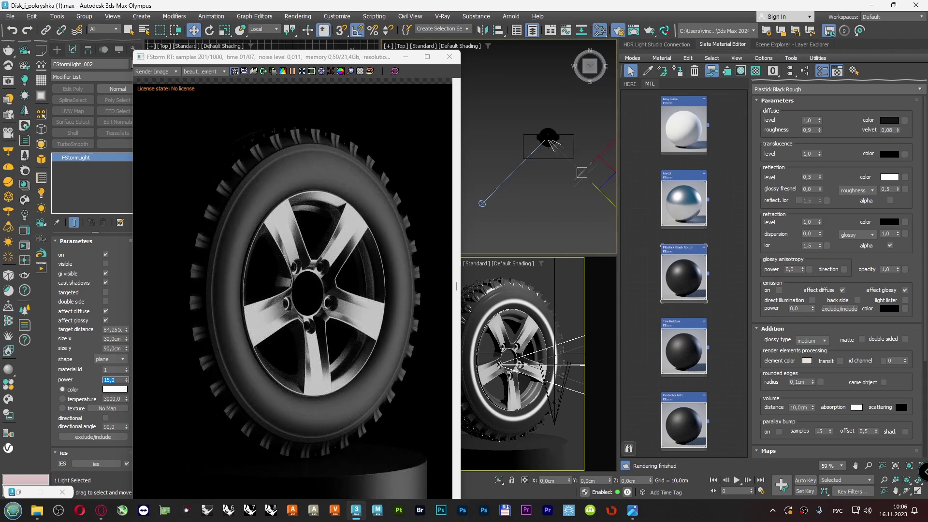
pyautogui.write('10')
pyautogui.press('Return')
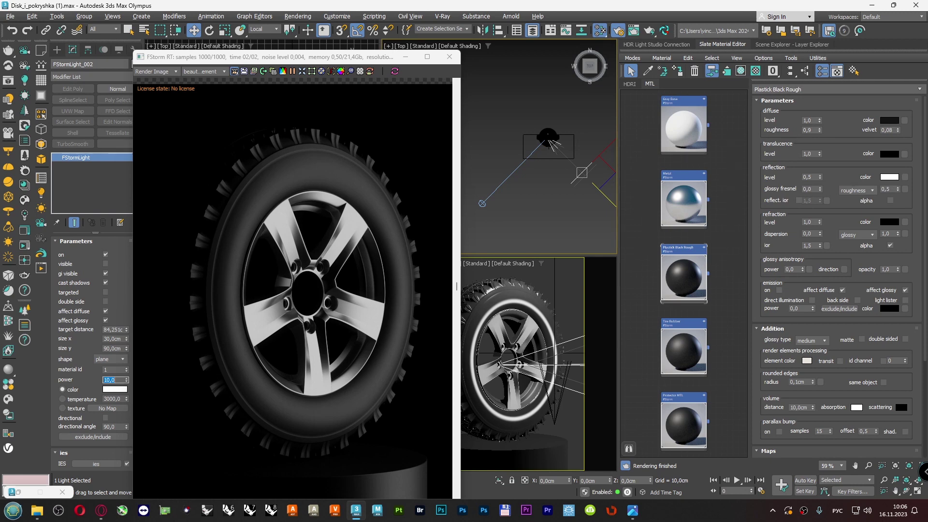
# - Select the tire light and rename it 'Tire Cylynder Light'
pyautogui.click(541, 204)
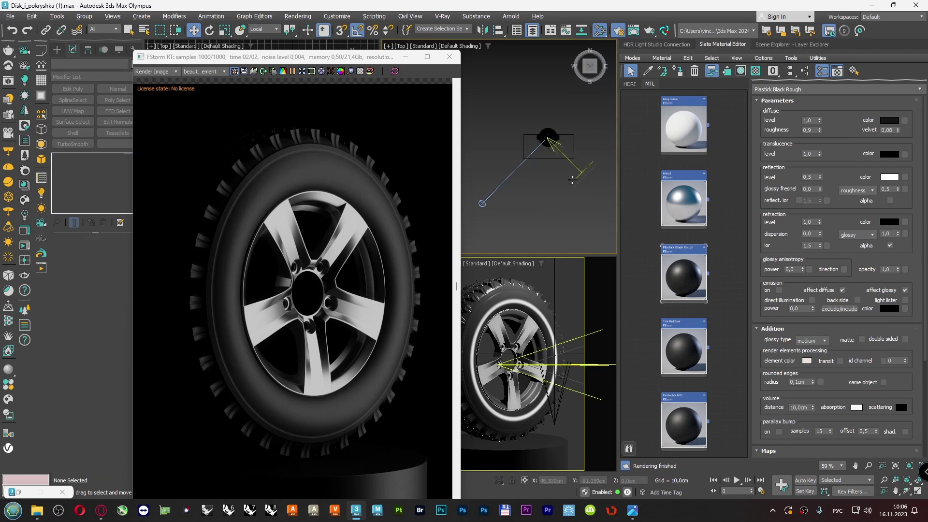
pyautogui.click(572, 180)
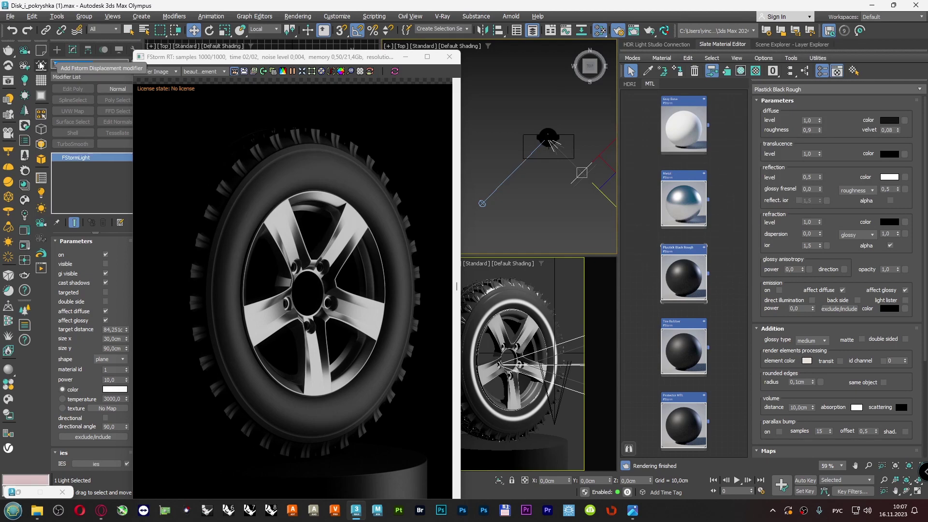
pyautogui.write('Tire Cylynder Light')
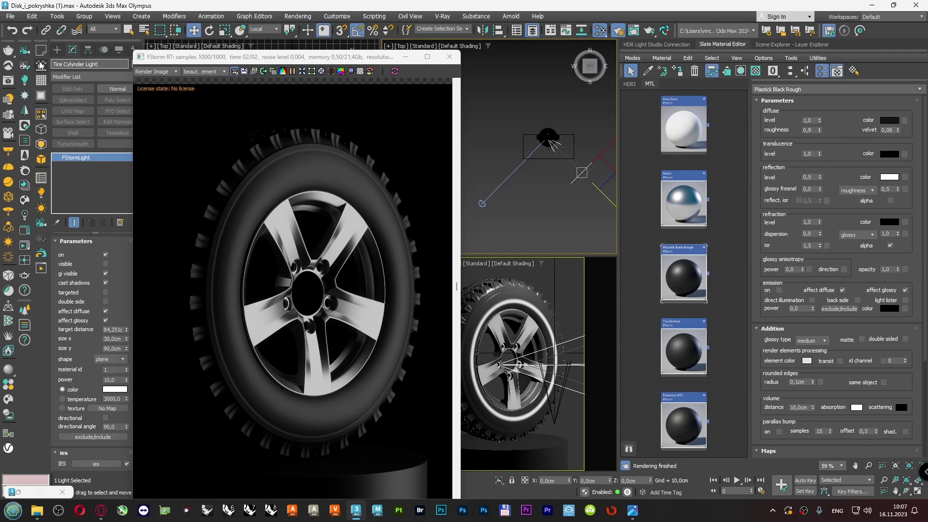
pyautogui.press('Return')
# - In the Layer Explorer's Lights Group, select the Top Light and switch it on
pyautogui.click(762, 45)
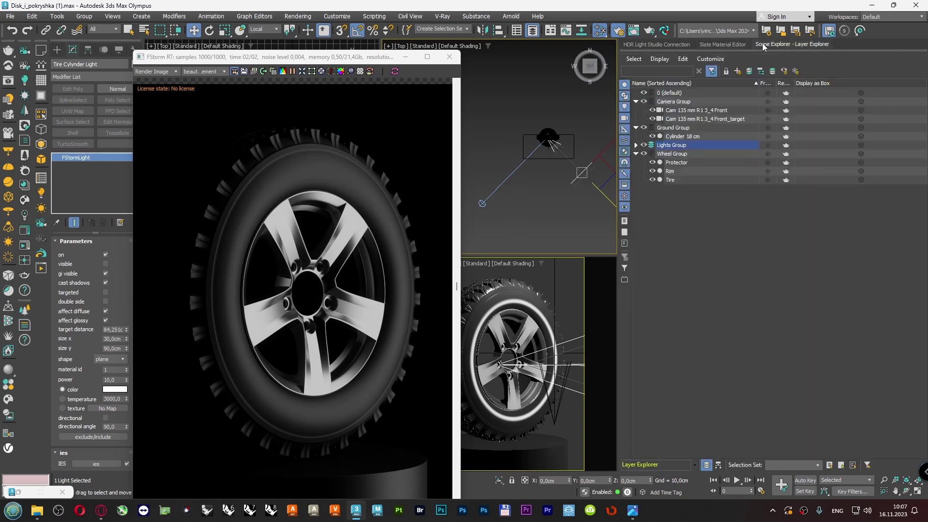
pyautogui.click(636, 146)
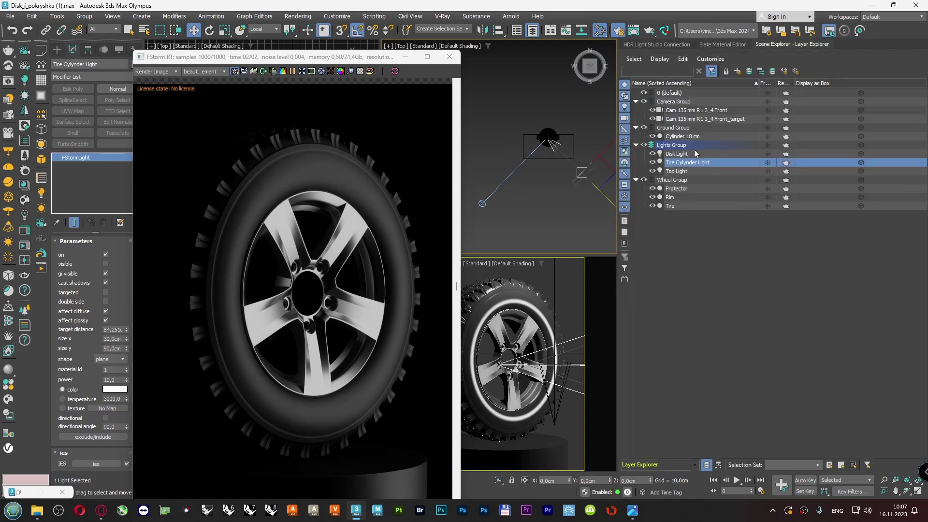
pyautogui.click(677, 238)
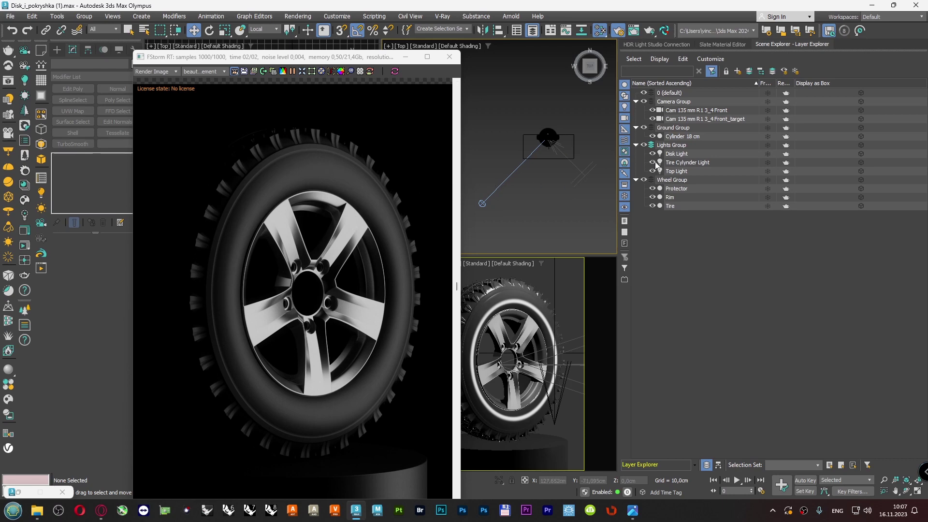
pyautogui.click(672, 172)
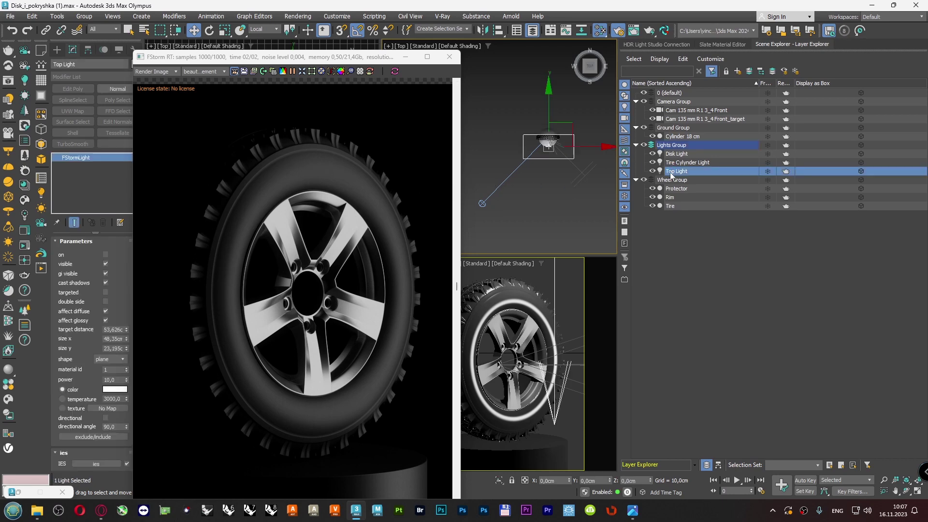
pyautogui.click(105, 254)
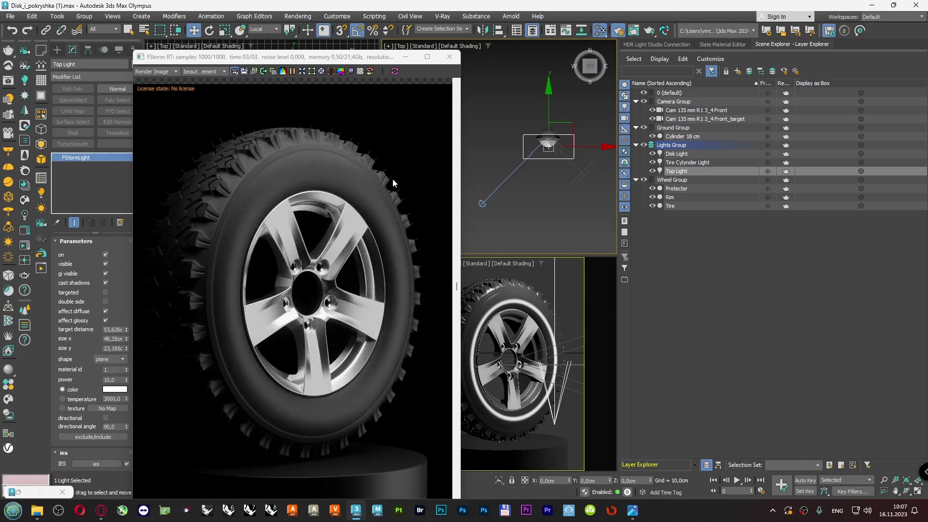
# - Widen and reposition the render preview, fit the image, and deselect the Top Light
pyautogui.moveTo(462, 180); pyautogui.dragTo(494, 184)
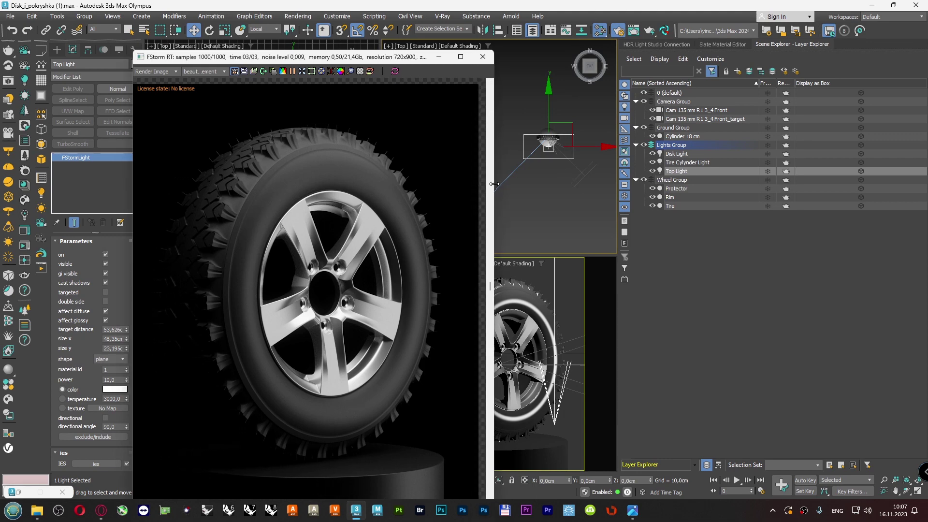
pyautogui.click(303, 71)
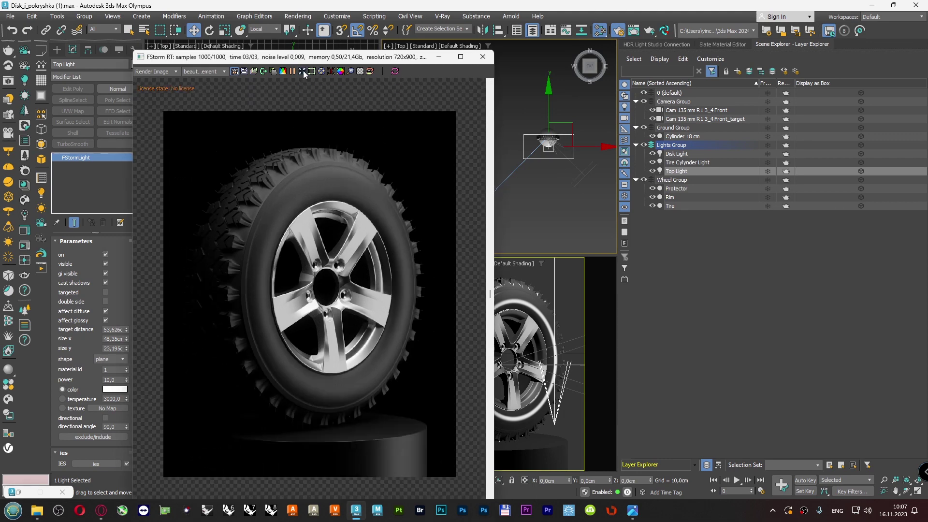
pyautogui.moveTo(331, 57); pyautogui.dragTo(328, 38)
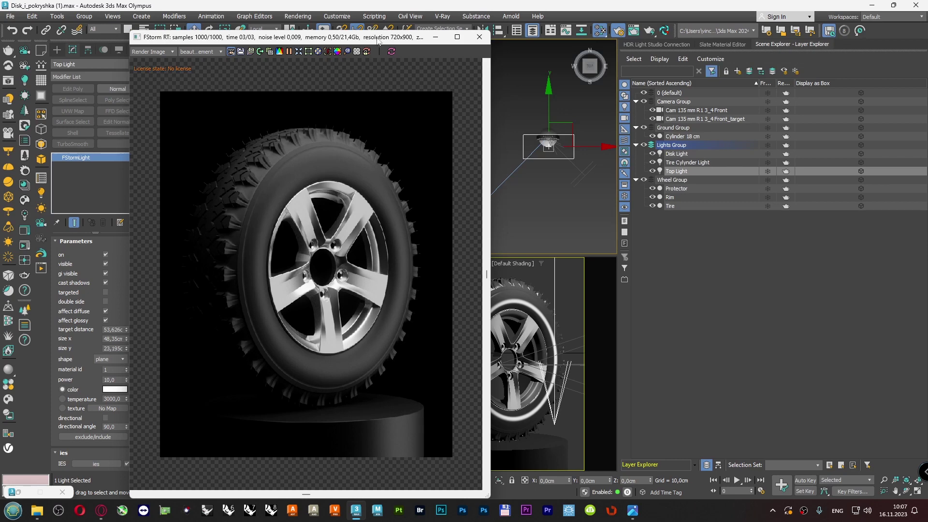
pyautogui.moveTo(378, 41); pyautogui.dragTo(344, 49)
pyautogui.click(516, 149)
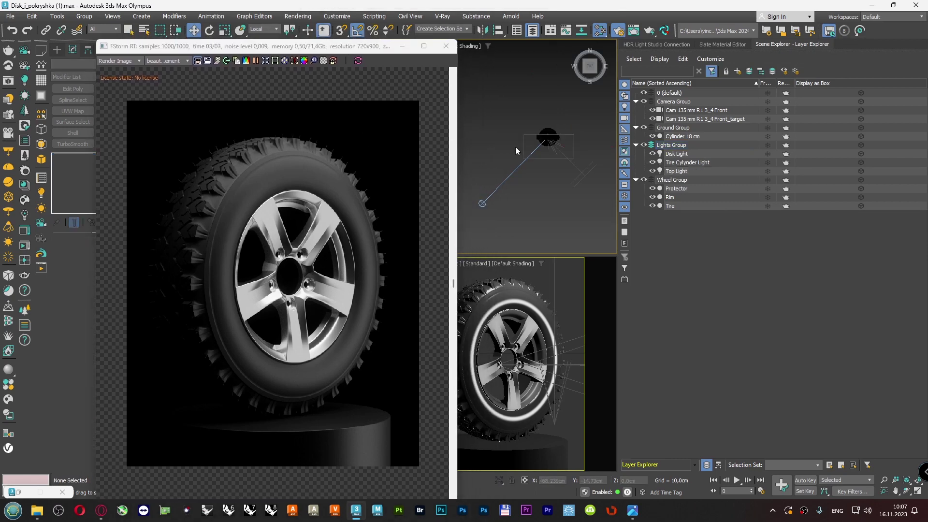
pyautogui.scroll(3, 518, 152)
pyautogui.moveTo(518, 152); pyautogui.dragTo(523, 184, button='middle')
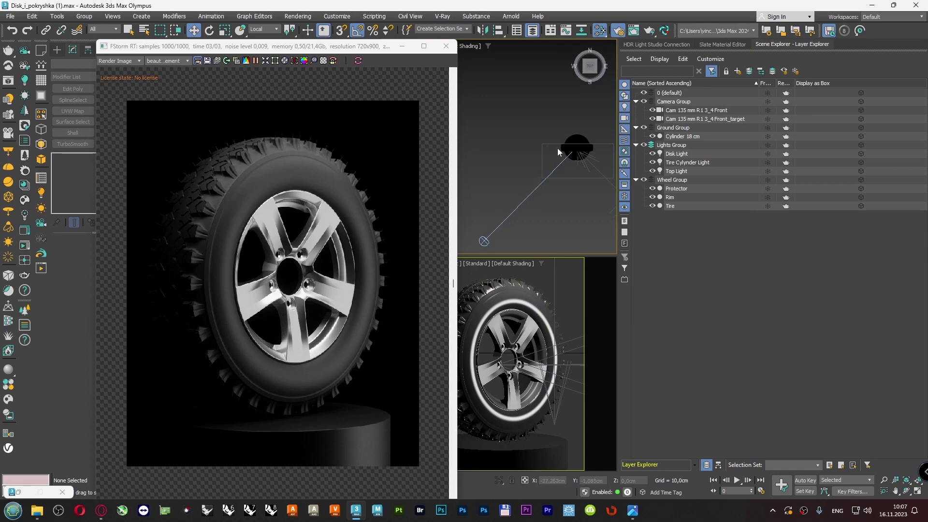
pyautogui.press('Print')
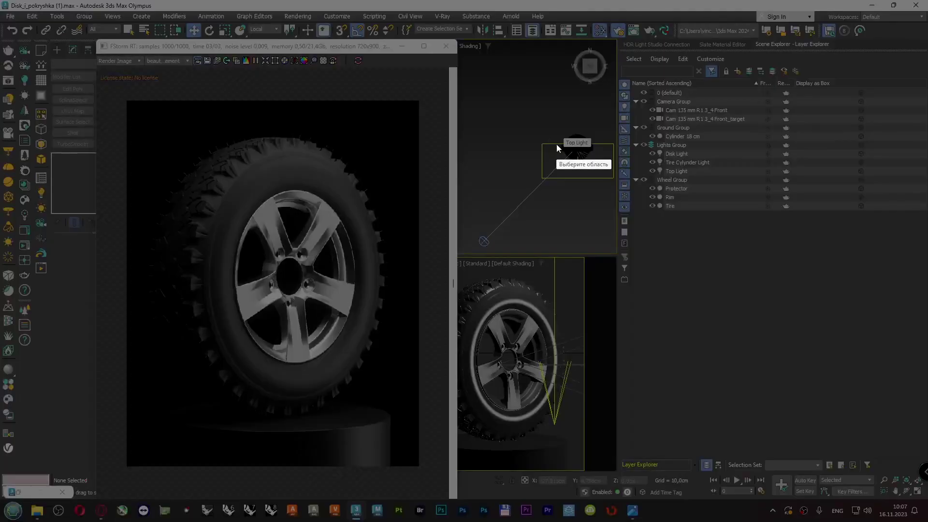
pyautogui.moveTo(434, 89); pyautogui.dragTo(687, 301)
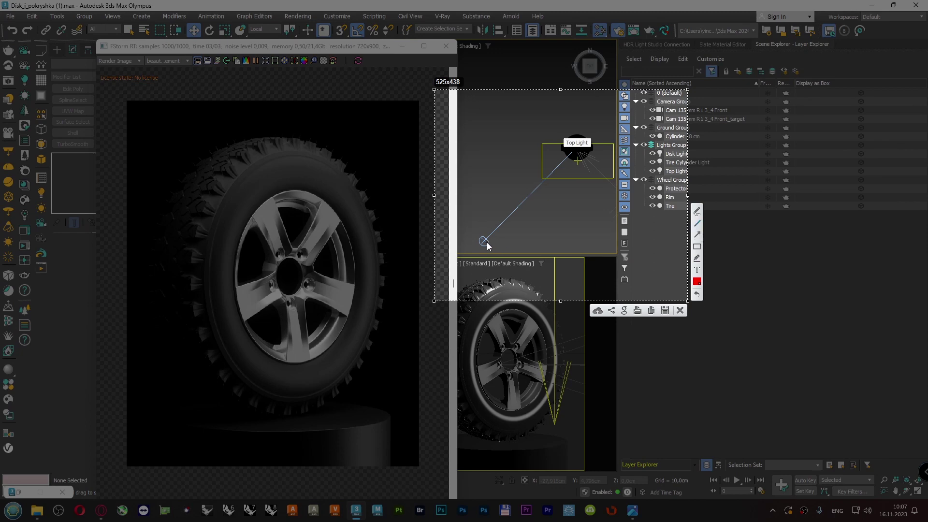
pyautogui.moveTo(484, 241)
pyautogui.mouseDown()
pyautogui.moveTo(558, 164)
pyautogui.moveTo(561, 146)
pyautogui.mouseUp()
pyautogui.moveTo(561, 146); pyautogui.dragTo(472, 146)
pyautogui.moveTo(561, 146); pyautogui.dragTo(487, 80)
pyautogui.click(680, 311)
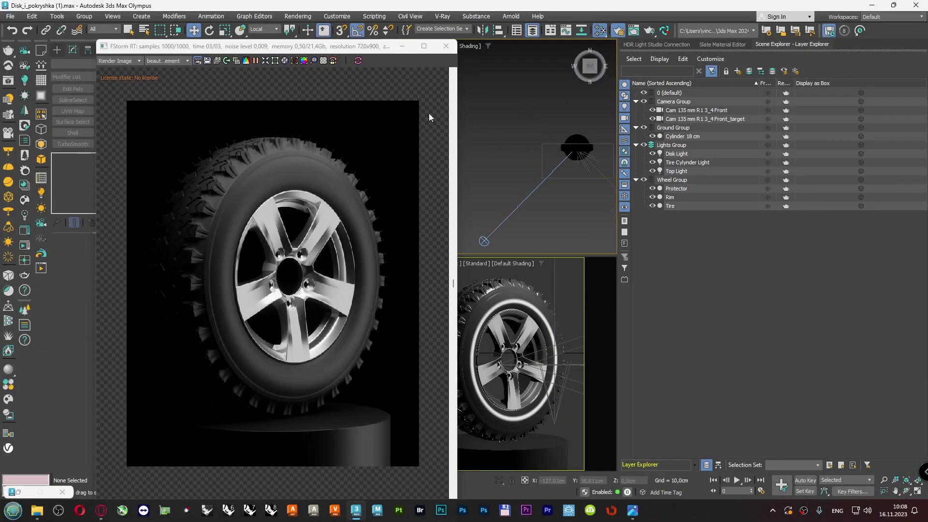
pyautogui.moveTo(377, 53); pyautogui.dragTo(286, 71)
# - Change the Top viewport to Left view, zoom out, and choose FStormLight in the Create panel
pyautogui.click(401, 46)
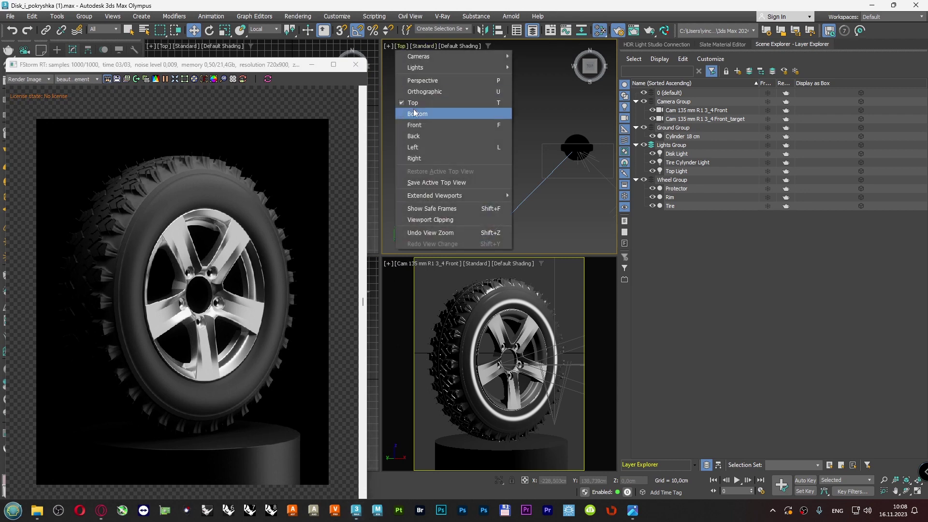
pyautogui.click(419, 125)
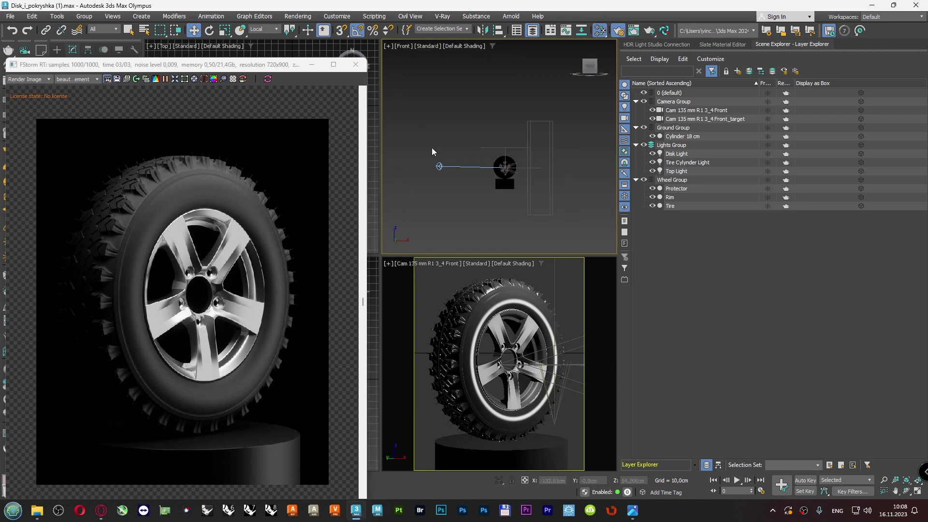
pyautogui.click(407, 49)
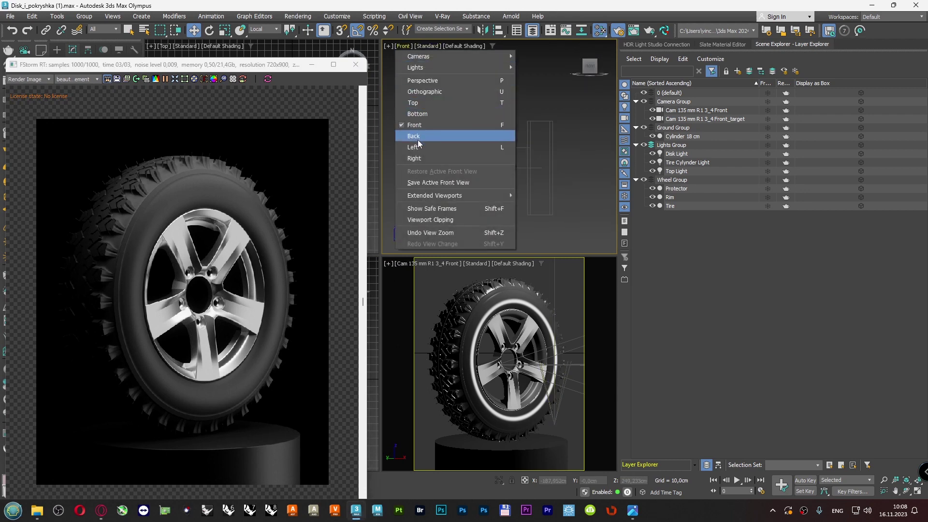
pyautogui.click(443, 143)
pyautogui.scroll(-3, 483, 143)
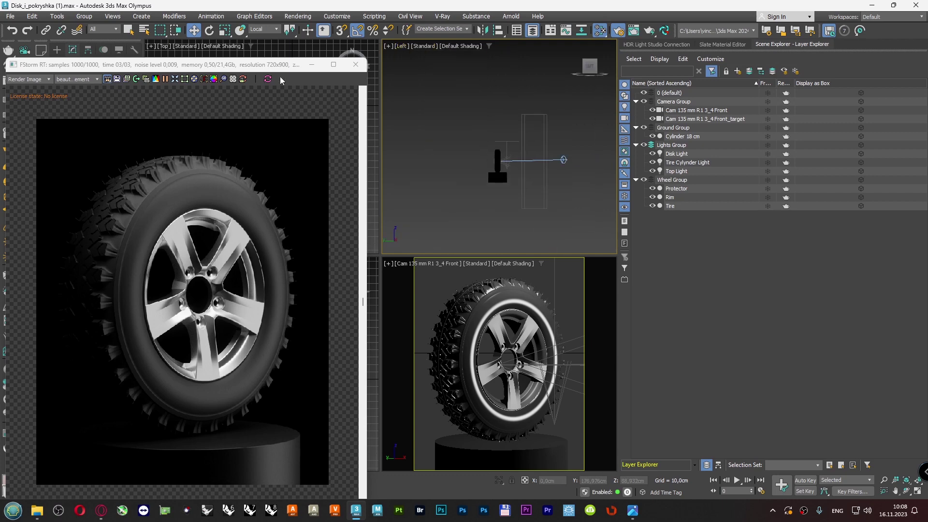
pyautogui.moveTo(258, 66); pyautogui.dragTo(334, 110)
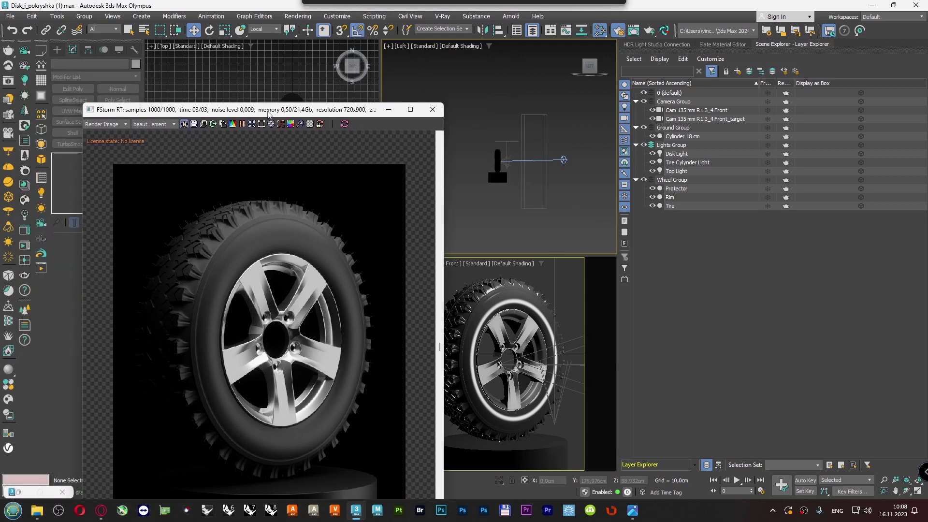
pyautogui.click(41, 193)
pyautogui.moveTo(201, 110); pyautogui.dragTo(159, 93)
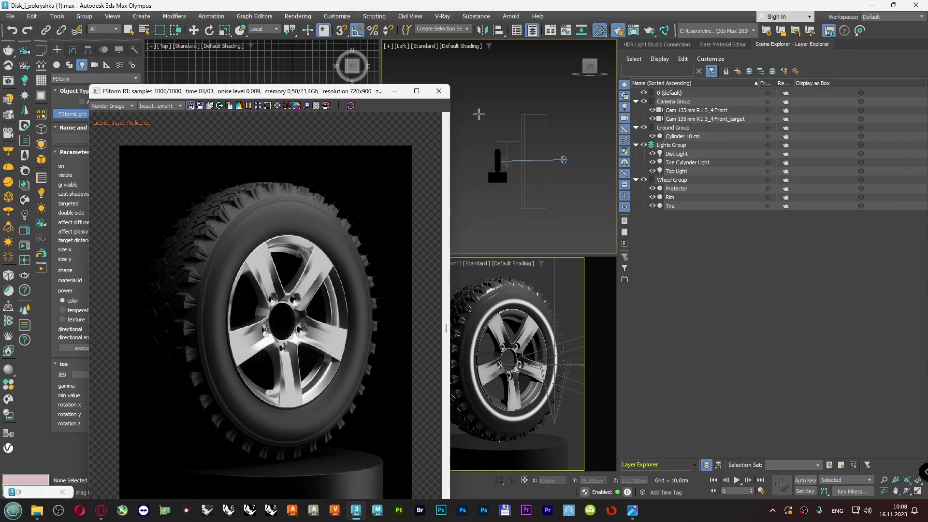
# - Draw plane light FStormLight_001 in the Left view, then move it in Top view to face the wheel
pyautogui.moveTo(479, 114); pyautogui.dragTo(515, 208)
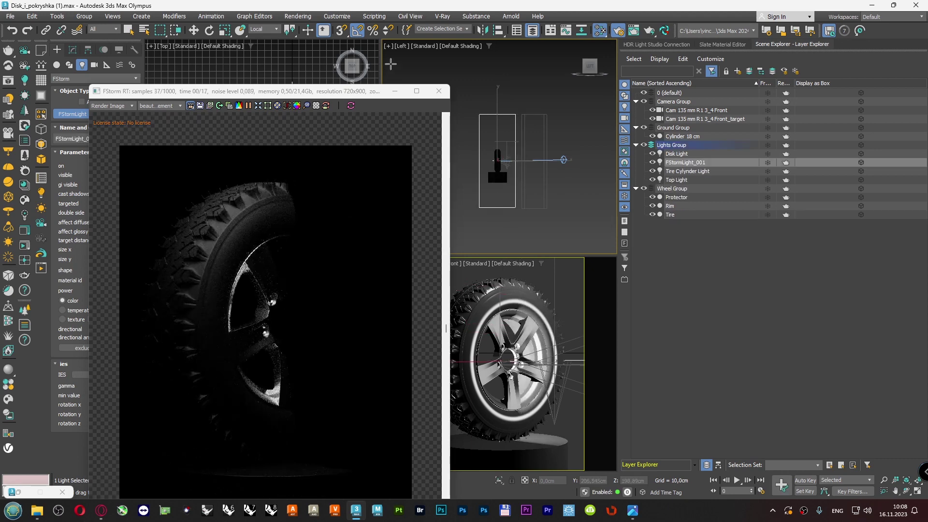
pyautogui.click(400, 47)
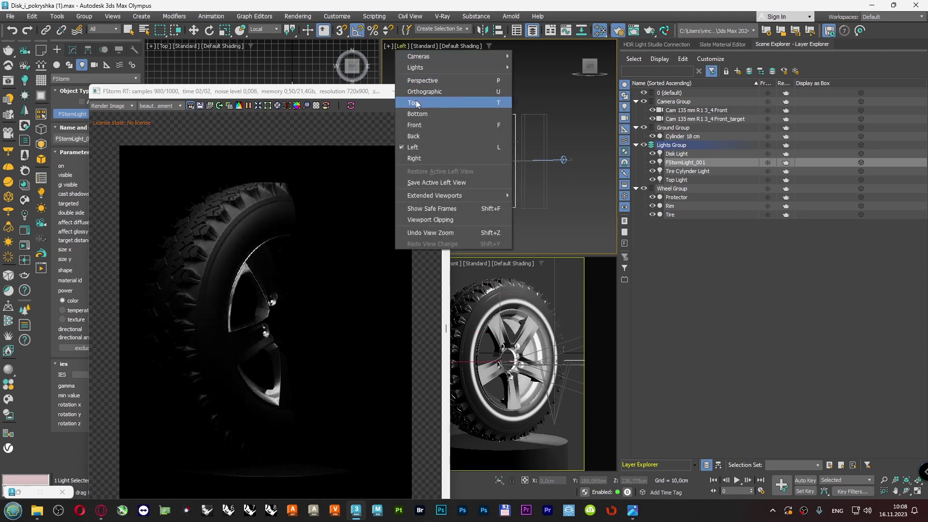
pyautogui.click(416, 102)
pyautogui.press('w')
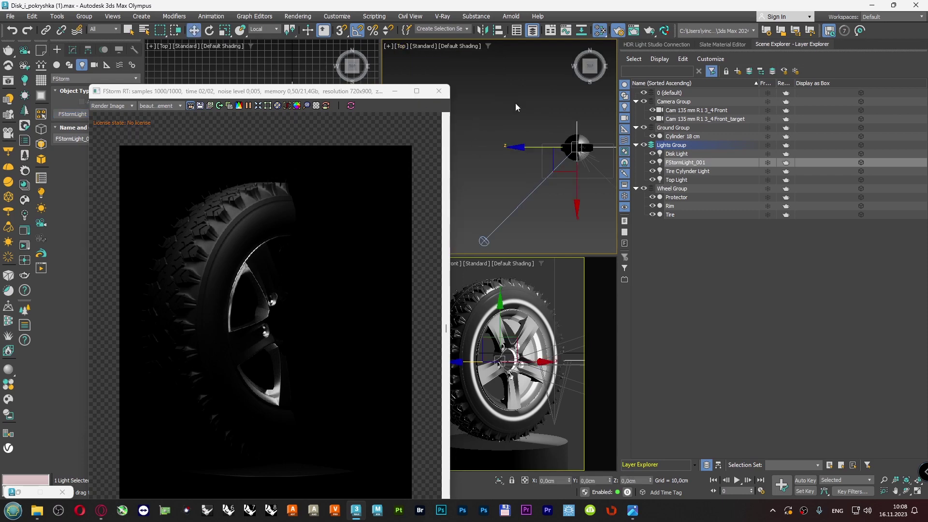
pyautogui.moveTo(524, 147); pyautogui.dragTo(477, 142)
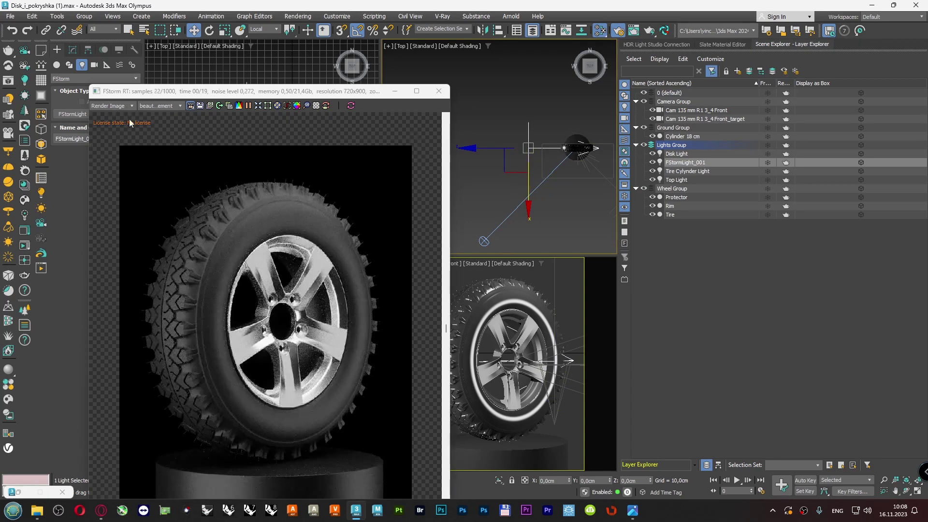
pyautogui.moveTo(139, 97); pyautogui.dragTo(175, 102)
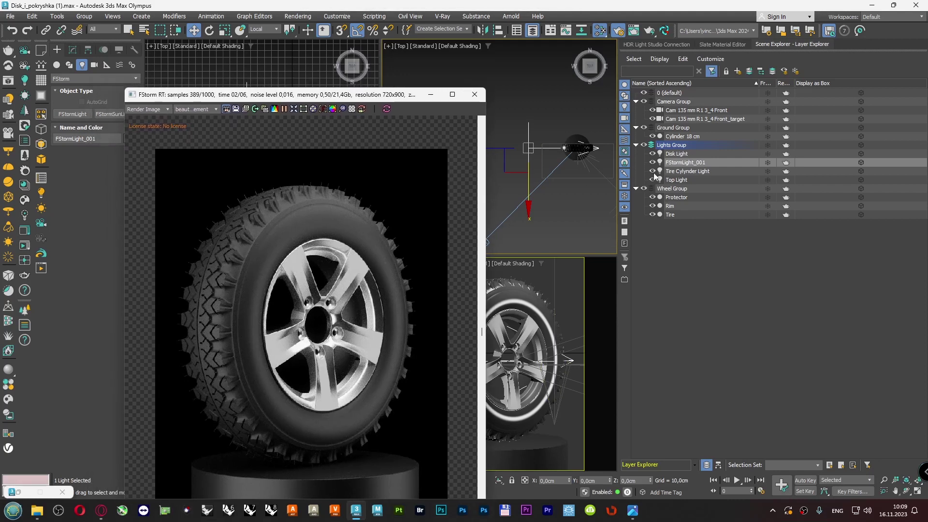
# - Turn off the Disk Light, Tire Cylinder Light and Top Light, leaving only FStormLight_001 on
pyautogui.click(683, 155)
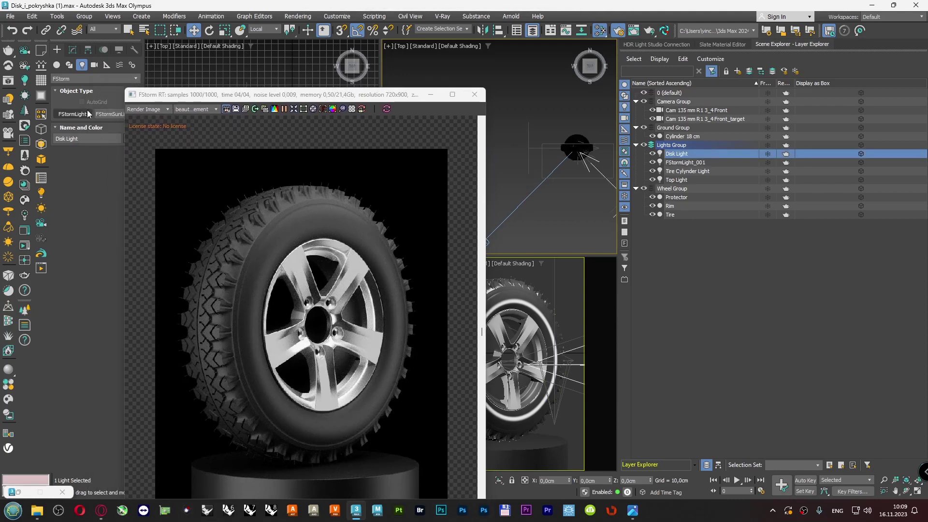
pyautogui.click(73, 50)
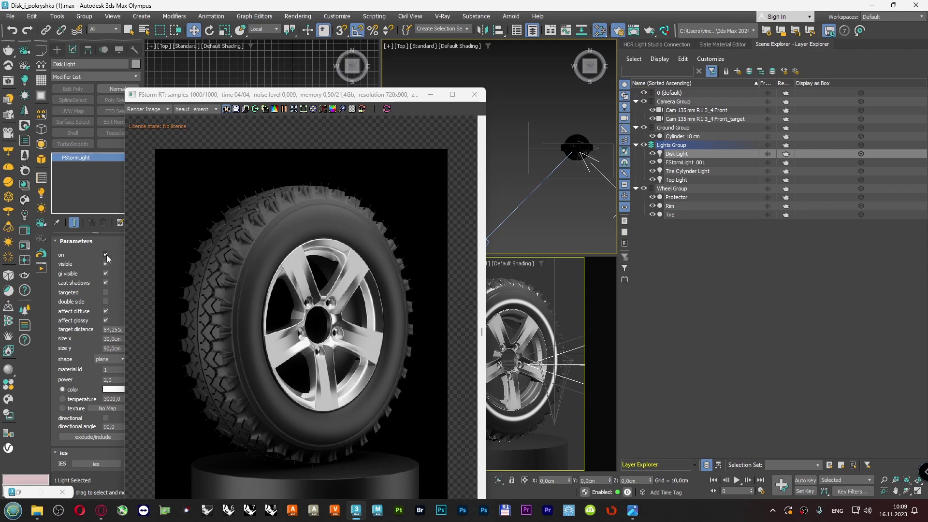
pyautogui.click(106, 254)
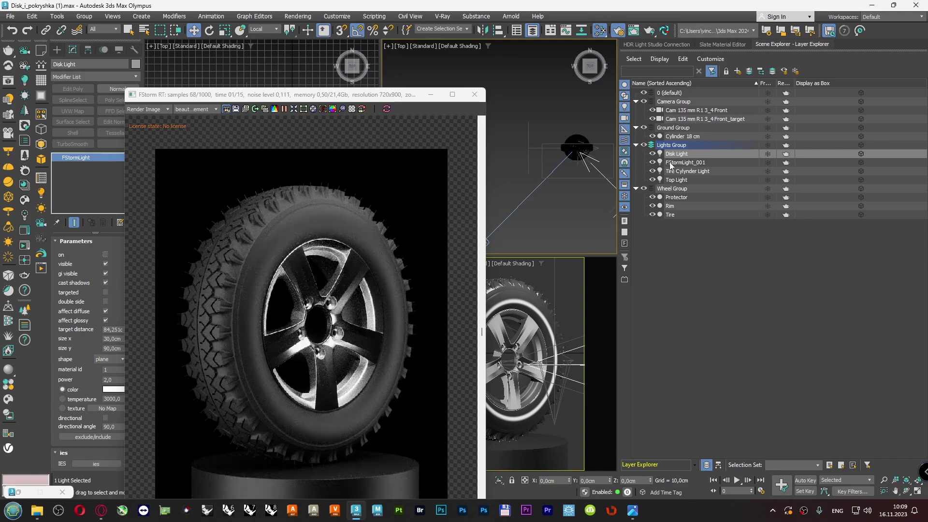
pyautogui.click(670, 163)
pyautogui.click(106, 254)
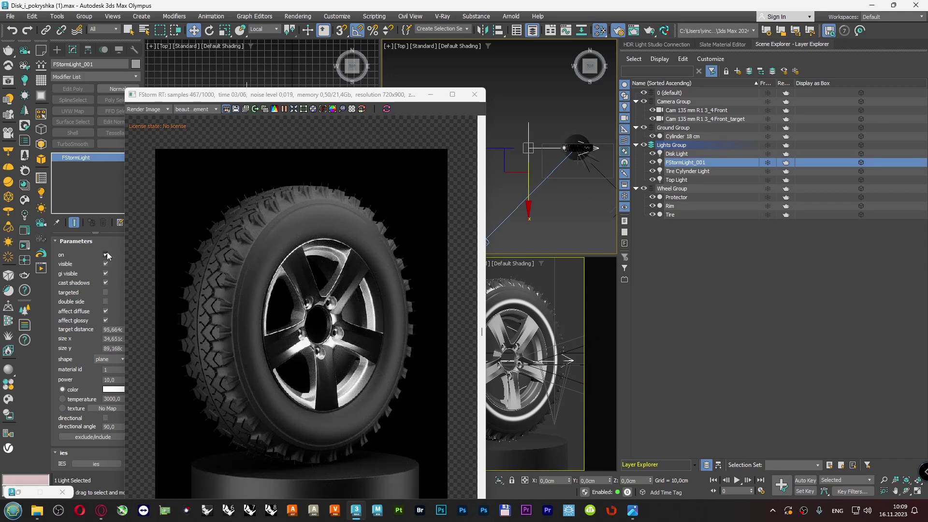
pyautogui.click(677, 172)
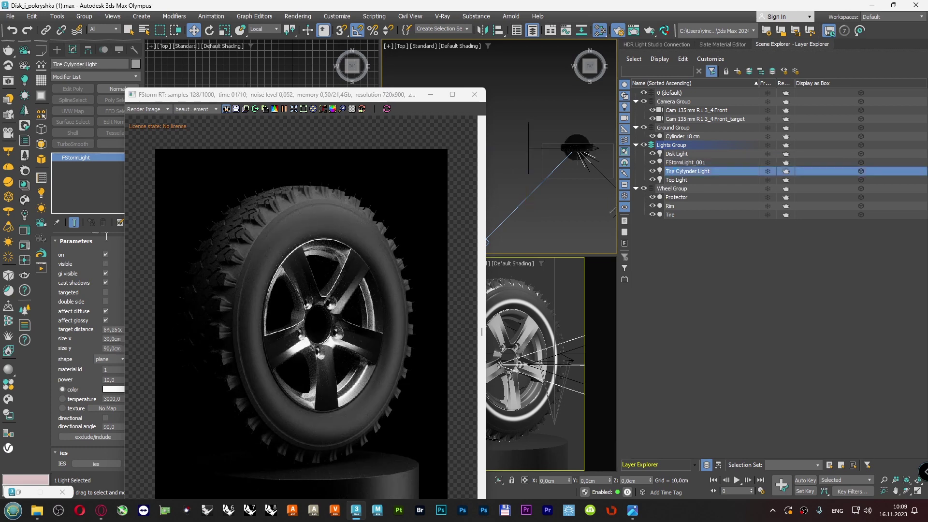
pyautogui.click(106, 253)
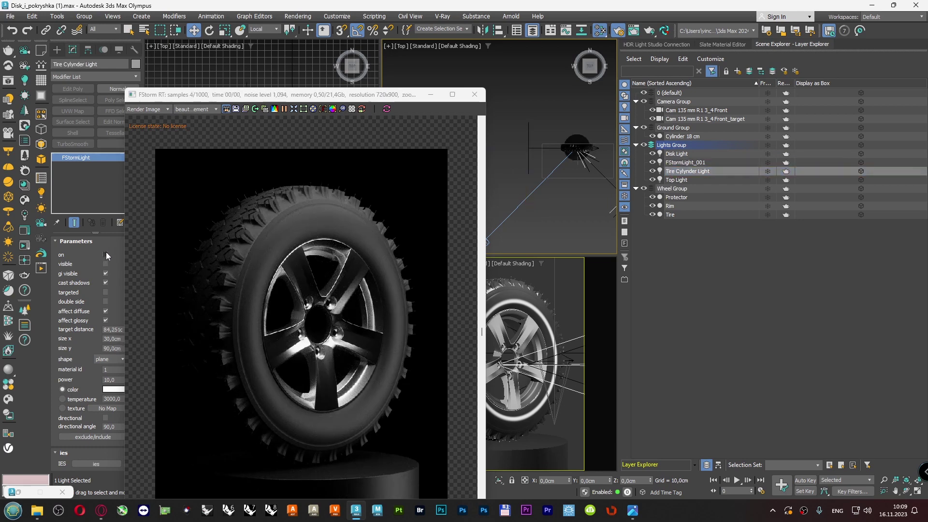
pyautogui.click(674, 180)
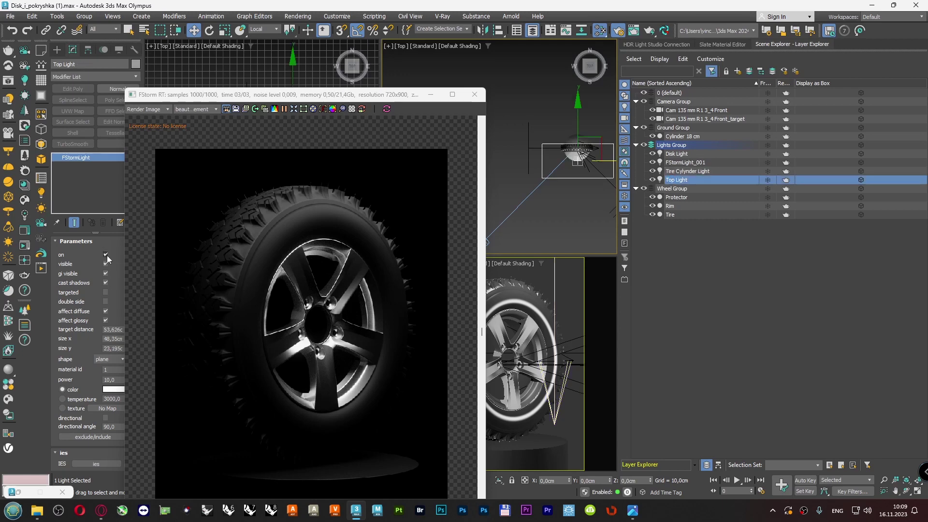
pyautogui.click(675, 163)
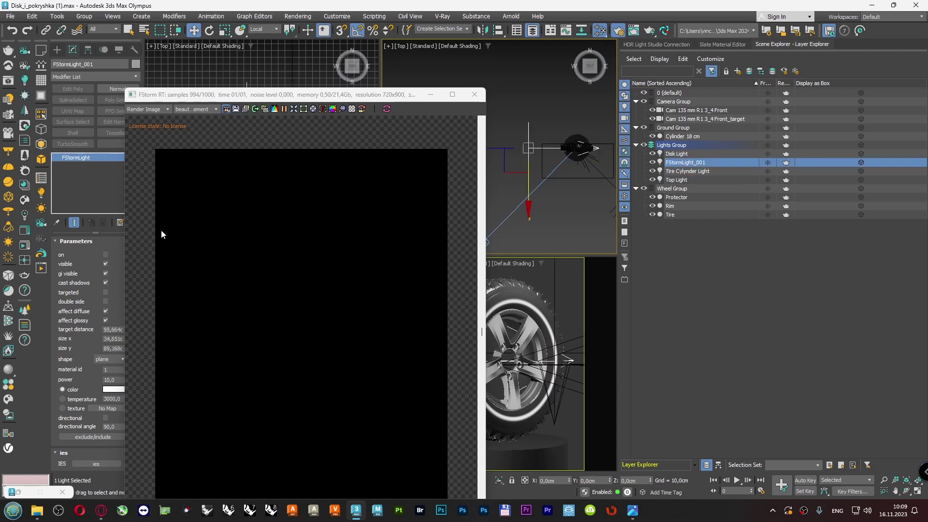
pyautogui.click(105, 254)
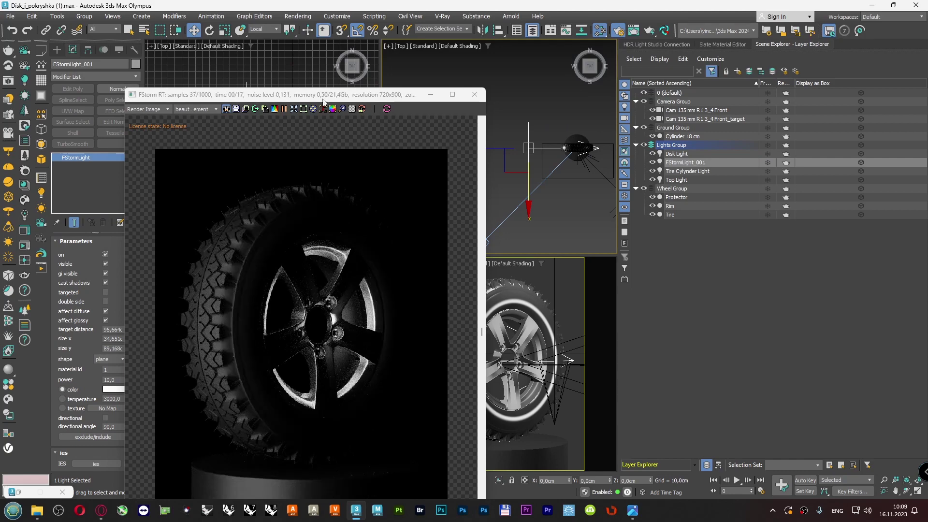
pyautogui.moveTo(323, 95); pyautogui.dragTo(228, 44)
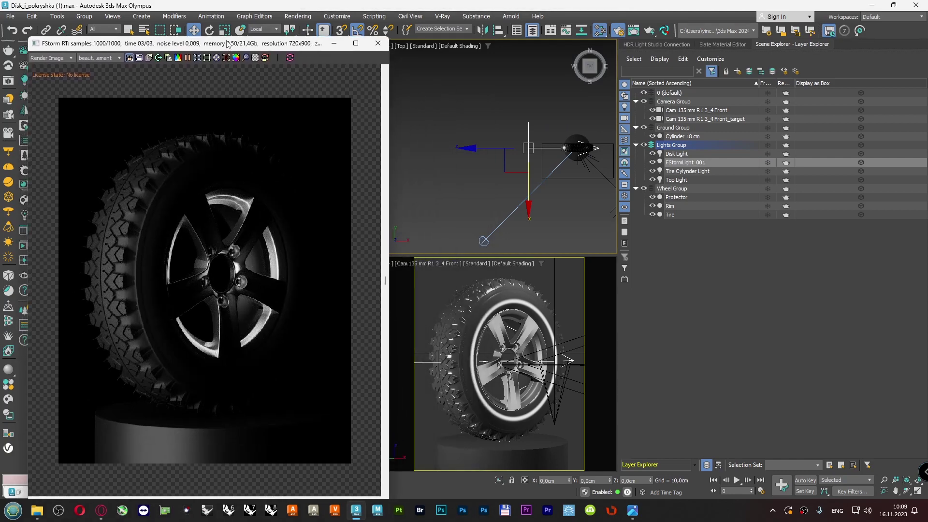
# - Shift FStormLight_001 along Y in the Top view and turn it -35° about Z
pyautogui.moveTo(461, 124); pyautogui.dragTo(450, 126, button='middle')
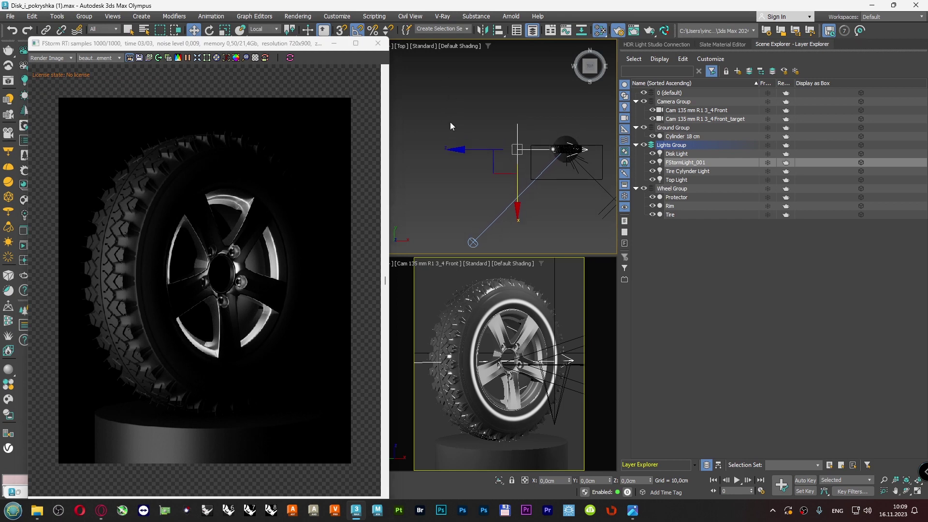
pyautogui.moveTo(520, 214)
pyautogui.mouseDown()
pyautogui.moveTo(513, 156)
pyautogui.moveTo(519, 216)
pyautogui.mouseUp()
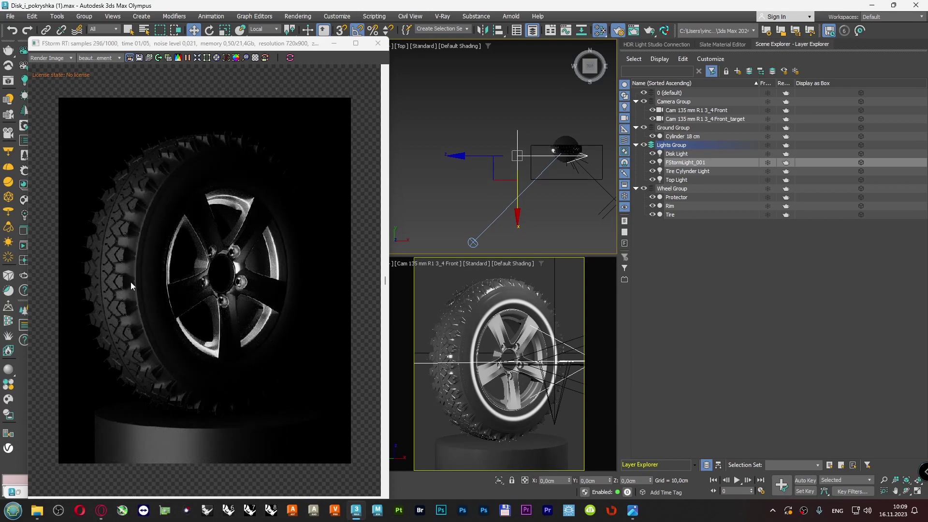
pyautogui.click(209, 30)
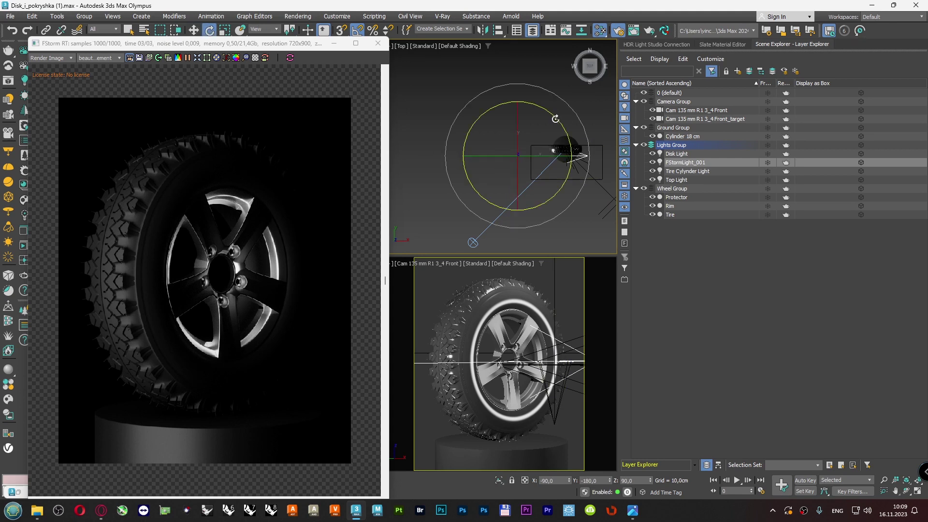
pyautogui.moveTo(556, 118); pyautogui.dragTo(569, 136)
# - Move the light back along Y using View coordinates, then rotate it 25° around Z
pyautogui.click(194, 30)
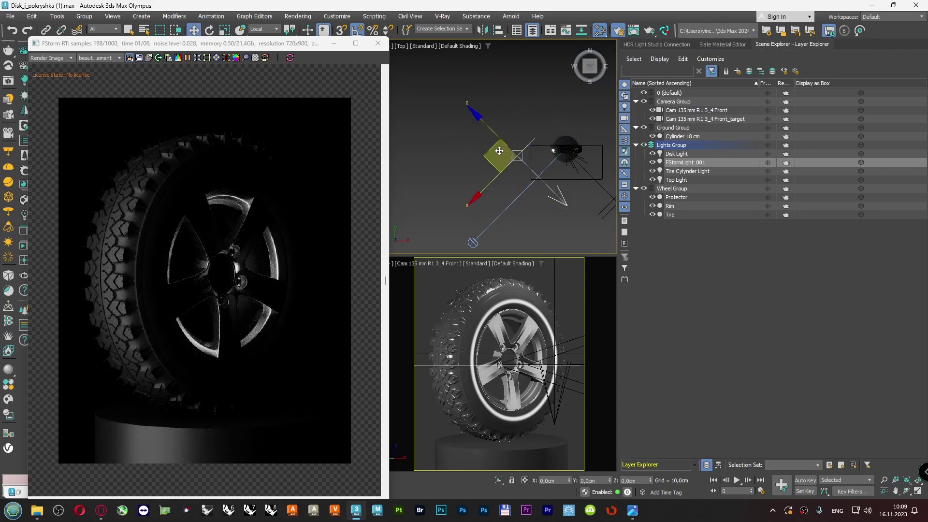
pyautogui.click(263, 31)
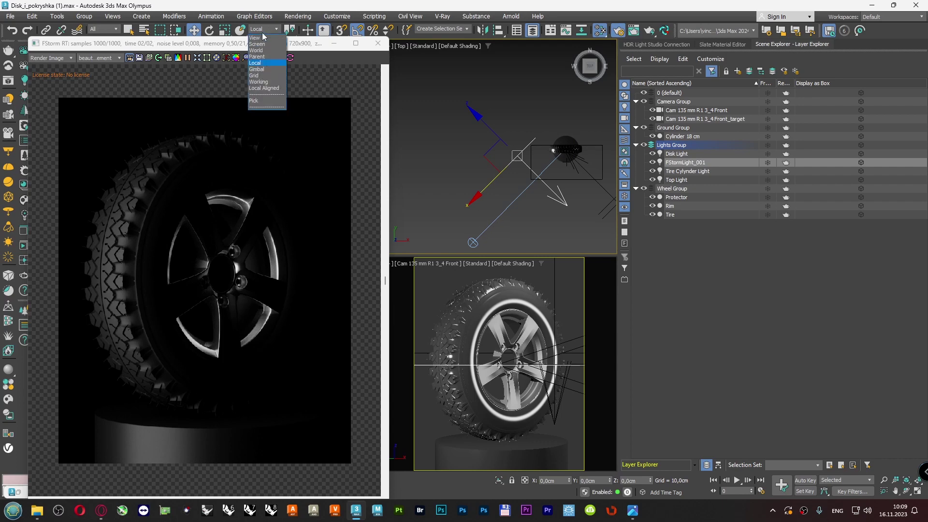
pyautogui.click(264, 37)
pyautogui.moveTo(517, 116); pyautogui.dragTo(513, 76)
pyautogui.moveTo(513, 77); pyautogui.dragTo(514, 78)
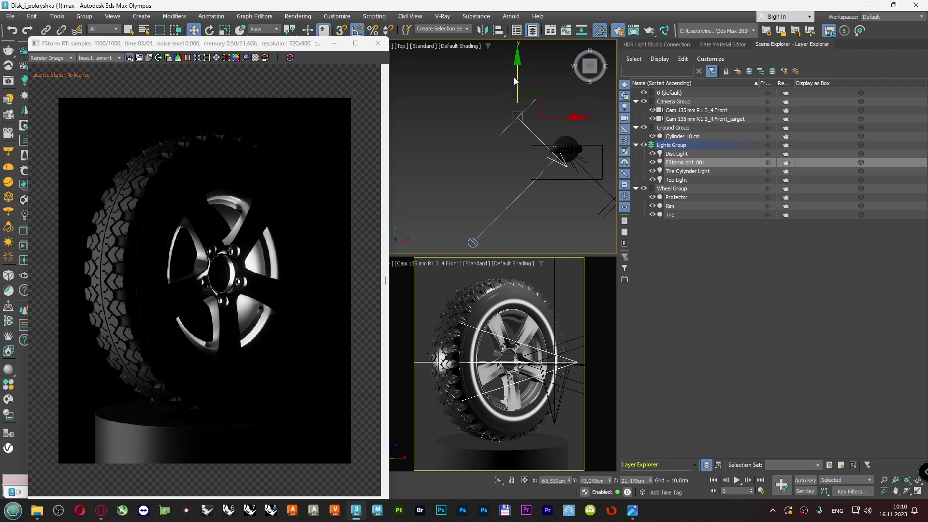
pyautogui.moveTo(515, 82); pyautogui.dragTo(517, 103)
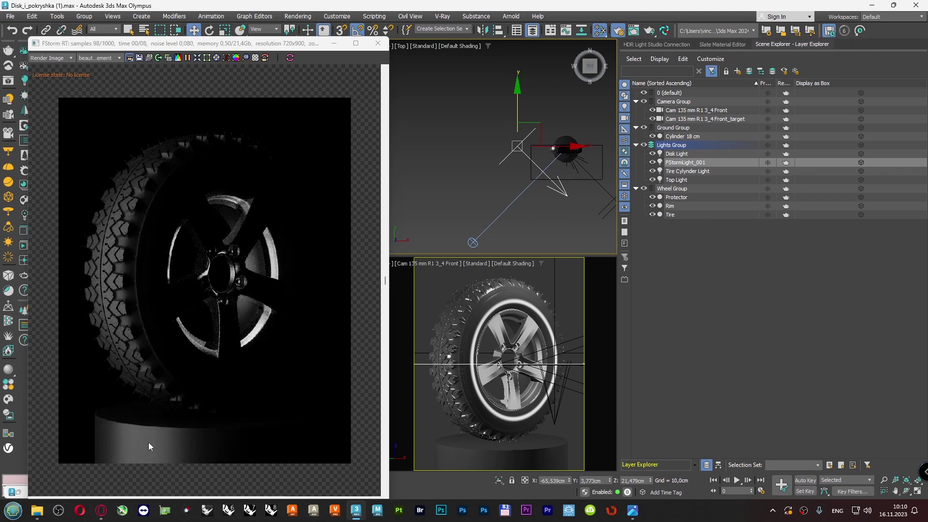
pyautogui.click(209, 30)
pyautogui.moveTo(555, 104); pyautogui.dragTo(534, 96)
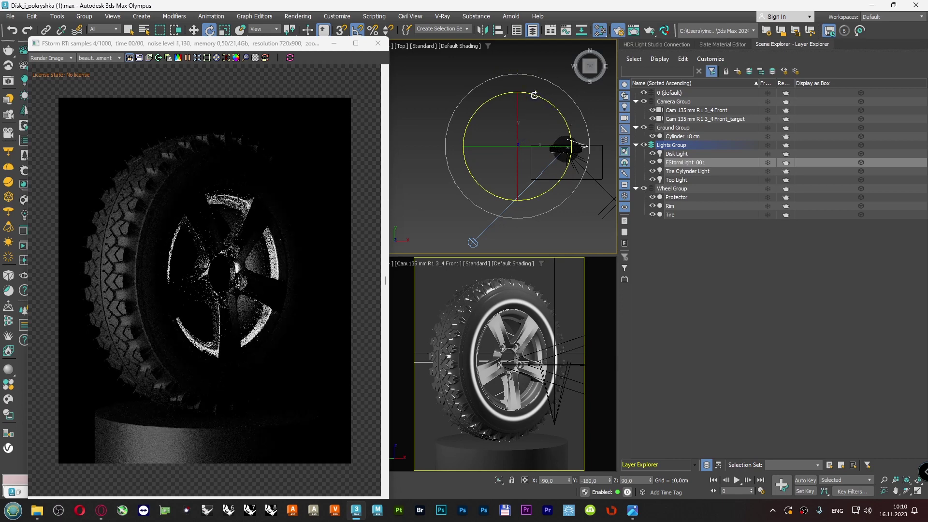
# - Move FStormLight_001 lower in the Top view and rotate it to -135° about Z
pyautogui.click(193, 30)
pyautogui.moveTo(537, 135)
pyautogui.mouseDown()
pyautogui.moveTo(539, 147)
pyautogui.moveTo(527, 49)
pyautogui.moveTo(527, 82)
pyautogui.mouseUp()
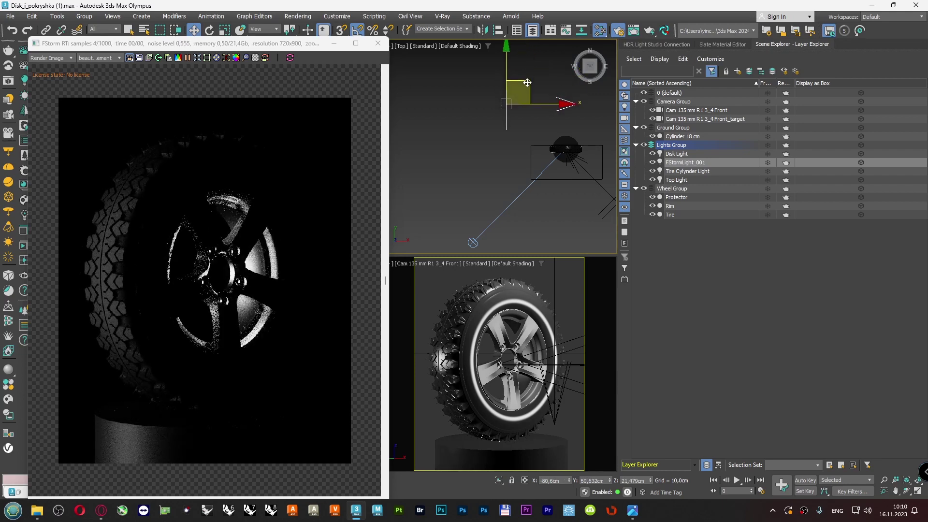
pyautogui.click(208, 31)
pyautogui.moveTo(550, 74); pyautogui.dragTo(559, 93)
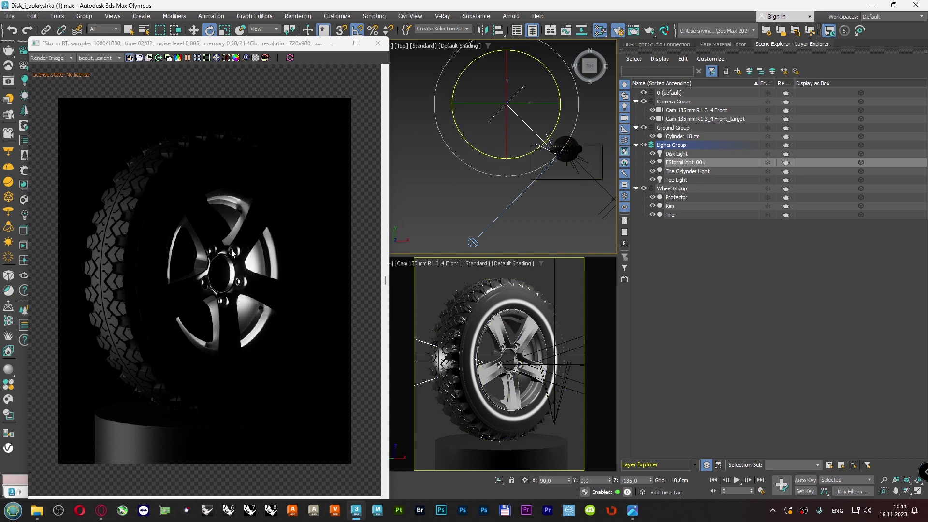
pyautogui.scroll(2, 232, 253)
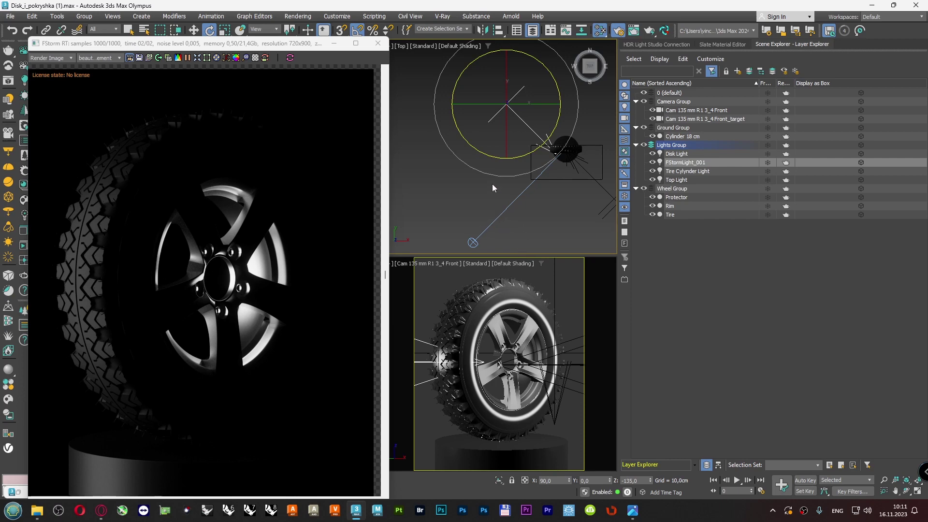
pyautogui.click(678, 173)
# - Copy the Tire Cylynder Light name and rename FStormLight_001 to 'Tire Cylynder Rear Light'
pyautogui.click(678, 174)
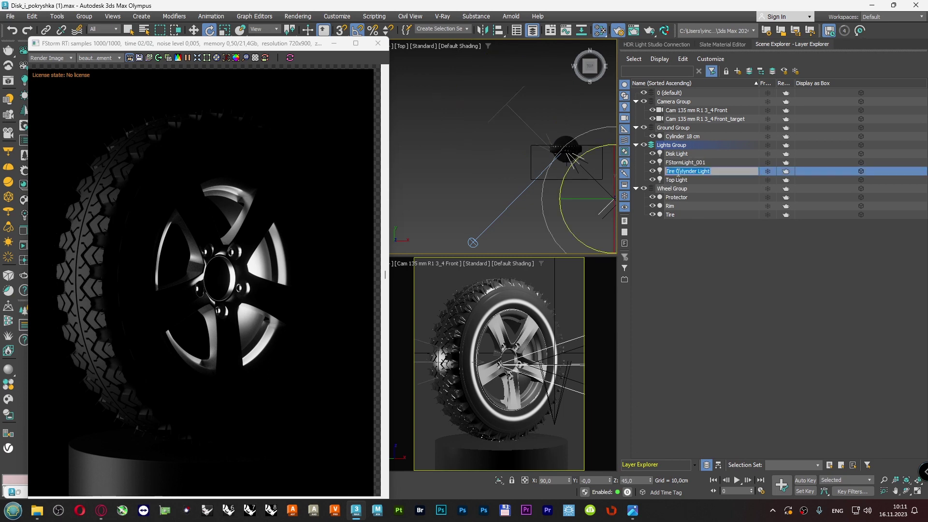
pyautogui.rightClick(678, 175)
pyautogui.click(696, 203)
pyautogui.click(679, 156)
pyautogui.click(679, 164)
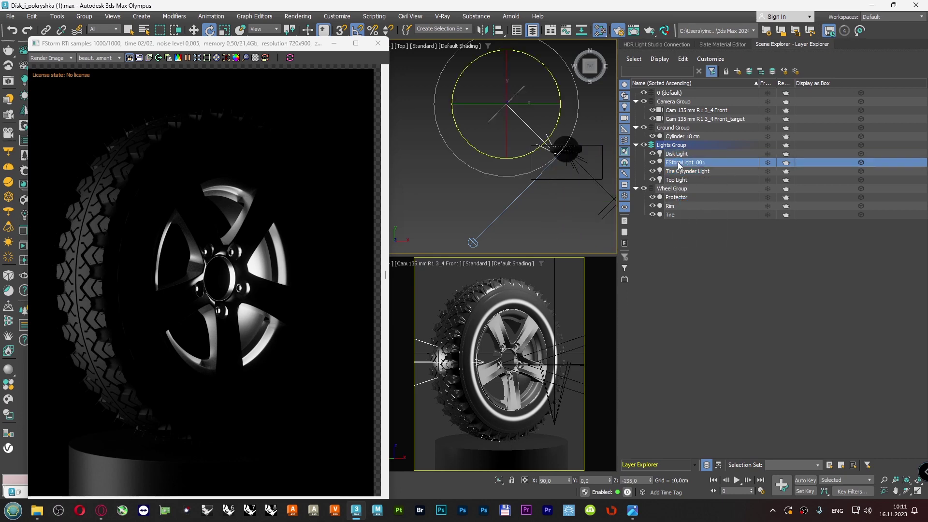
pyautogui.click(679, 165)
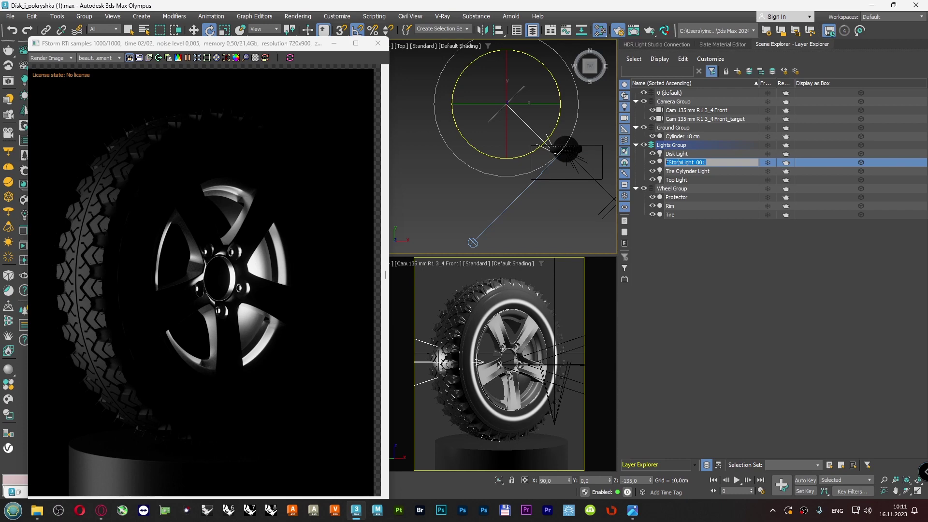
pyautogui.hotkey('ctrl', 'v')
pyautogui.write('Rear')
pyautogui.press('Return')
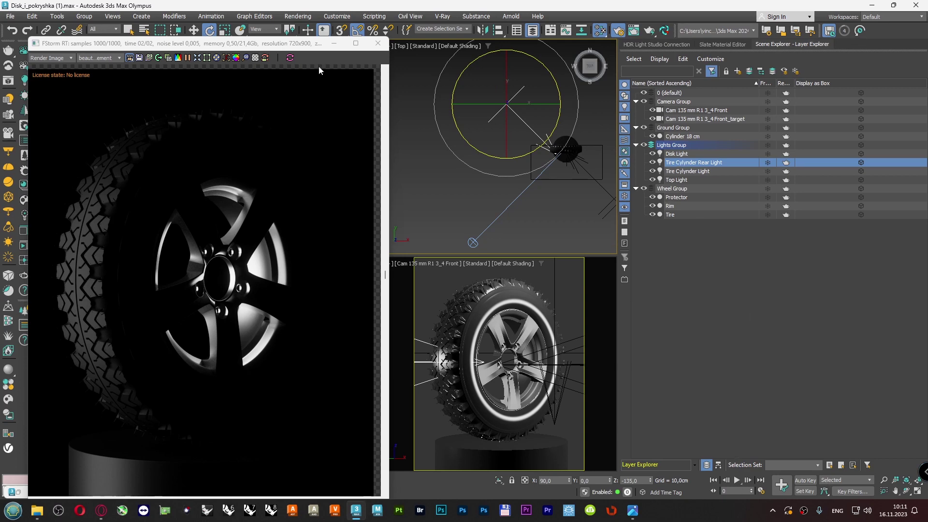
# - Clone the Tire Cylynder Rear Light as a copy and nudge it slightly in Local coordinates
pyautogui.rightClick(496, 116)
pyautogui.click(507, 196)
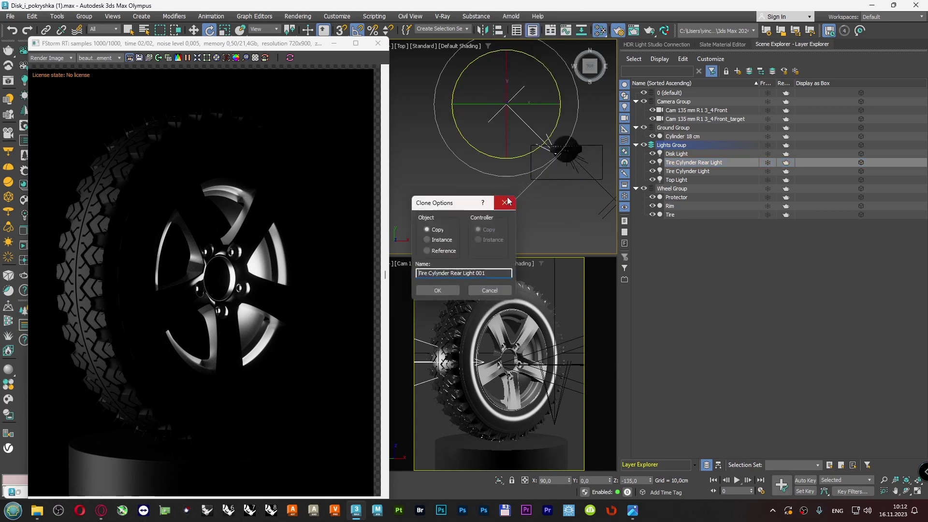
pyautogui.click(445, 288)
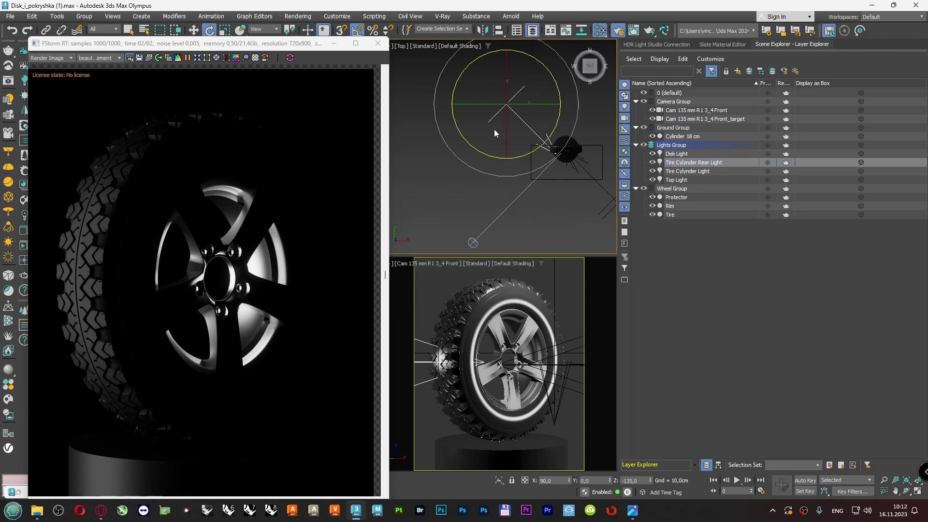
pyautogui.click(263, 29)
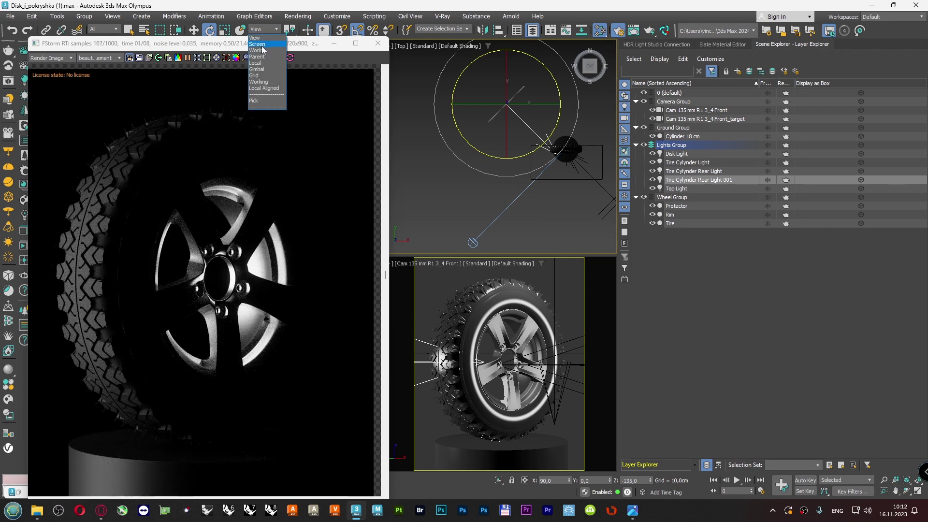
pyautogui.click(263, 57)
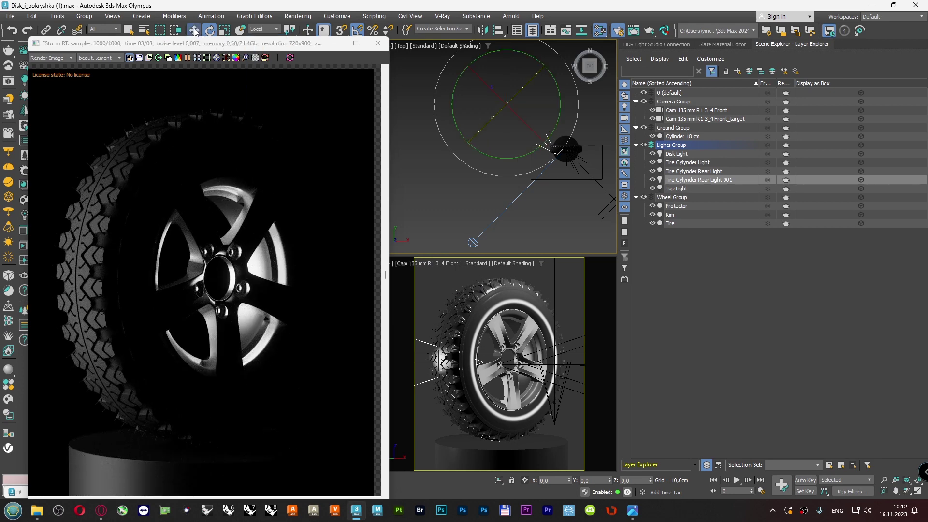
pyautogui.click(193, 30)
pyautogui.click(268, 30)
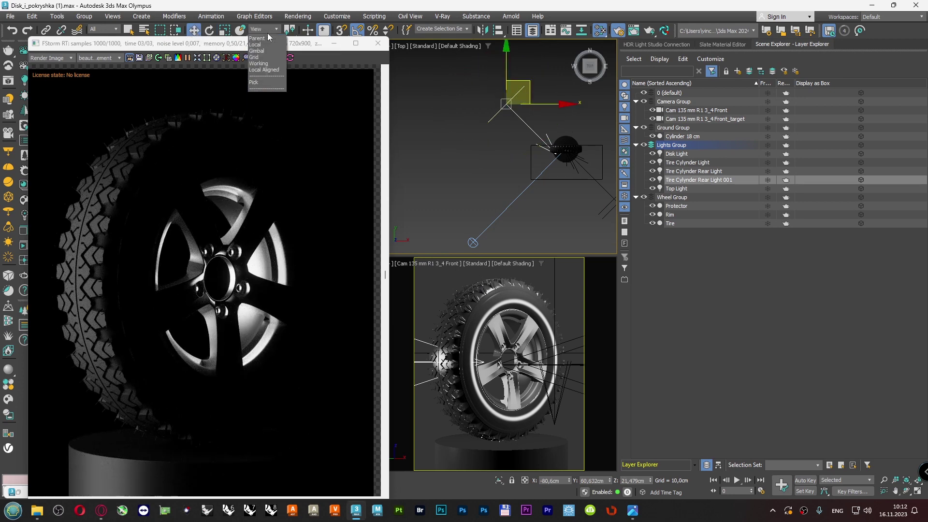
pyautogui.click(265, 63)
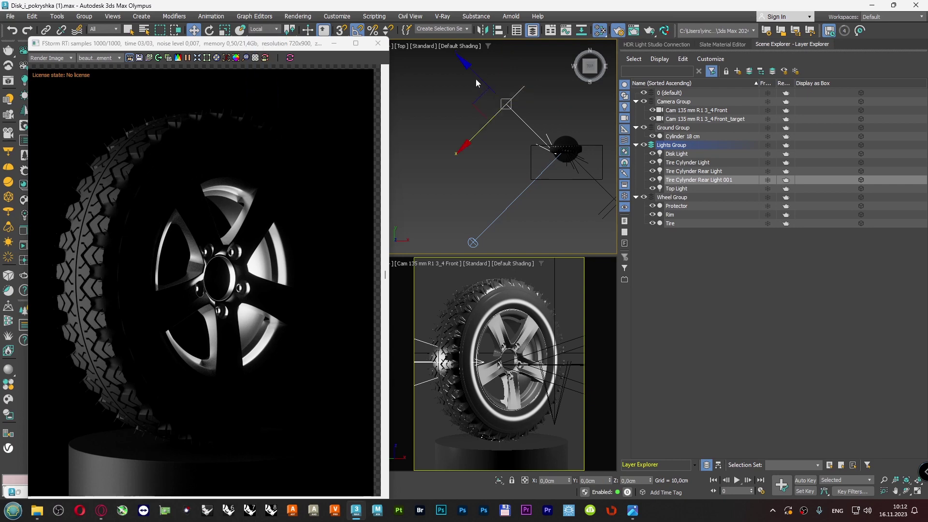
pyautogui.moveTo(480, 77); pyautogui.dragTo(477, 74)
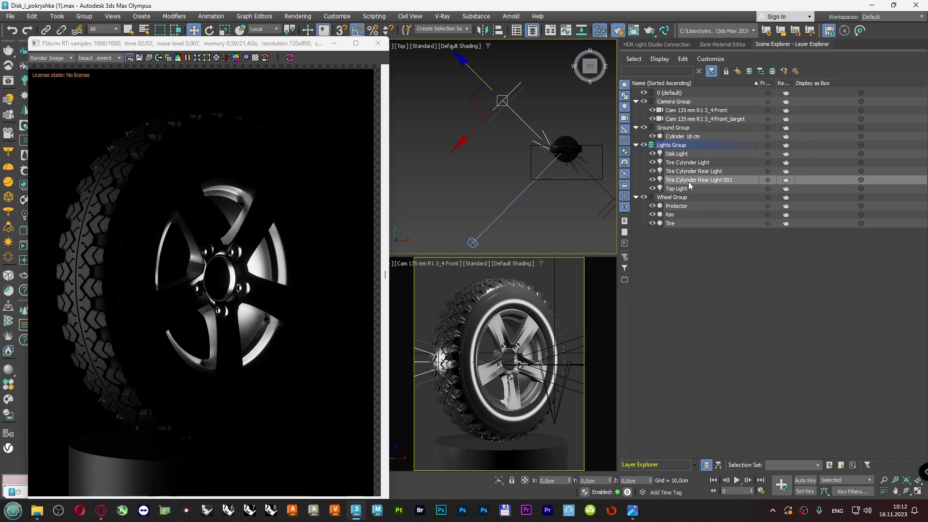
# - Rename the copied light to 'Disk Rear Light' using the copied Disk Light name
pyautogui.click(678, 154)
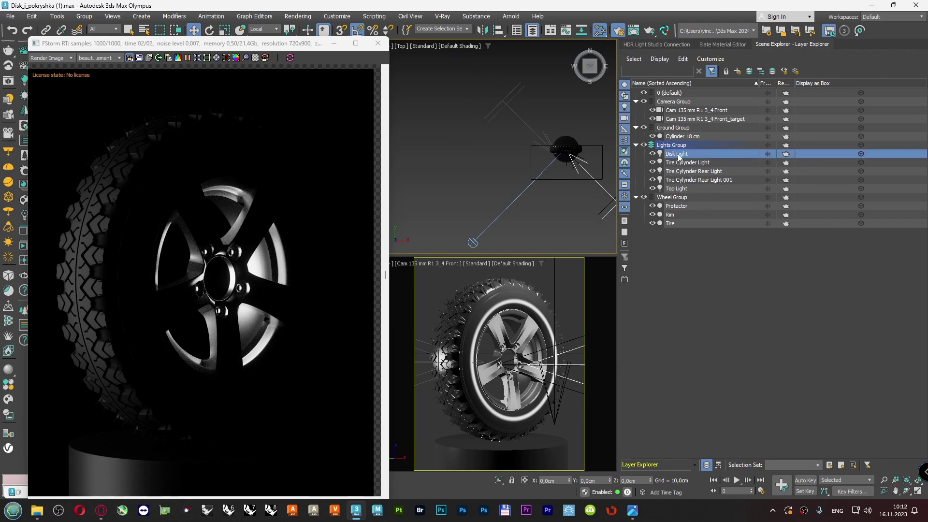
pyautogui.click(677, 154)
pyautogui.rightClick(678, 155)
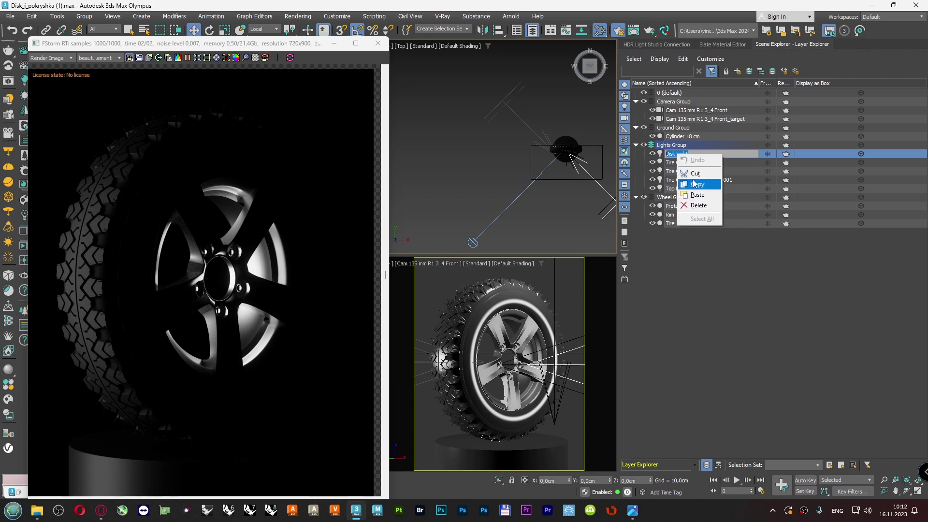
pyautogui.click(694, 184)
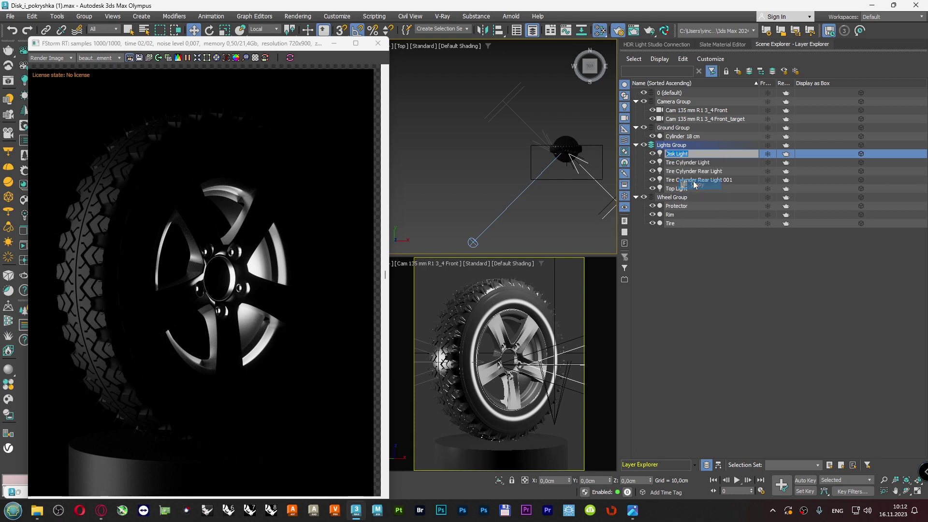
pyautogui.click(518, 94)
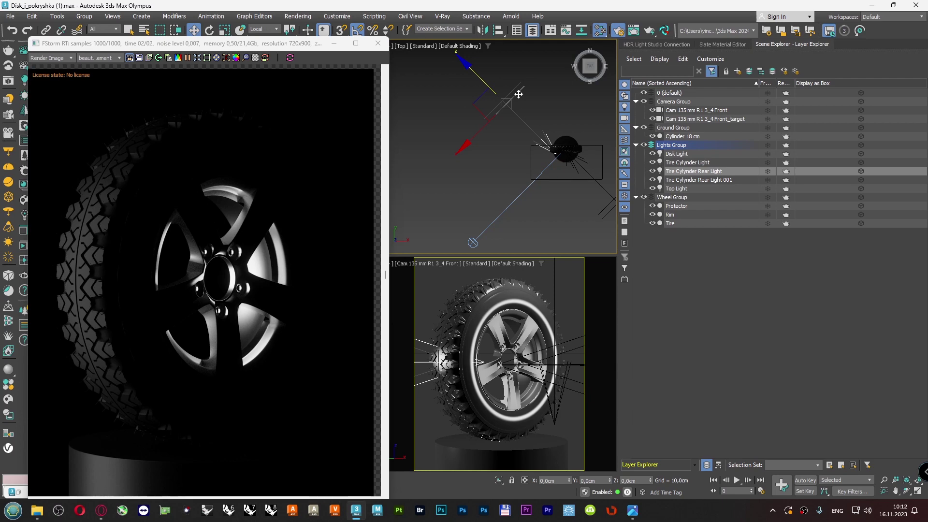
pyautogui.click(512, 89)
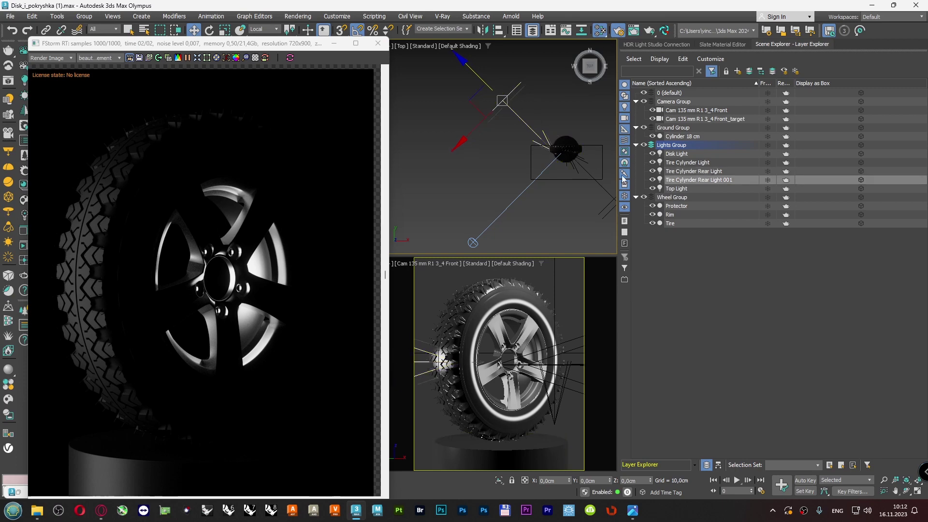
pyautogui.click(671, 181)
pyautogui.click(671, 181)
pyautogui.hotkey('ctrl', 'v')
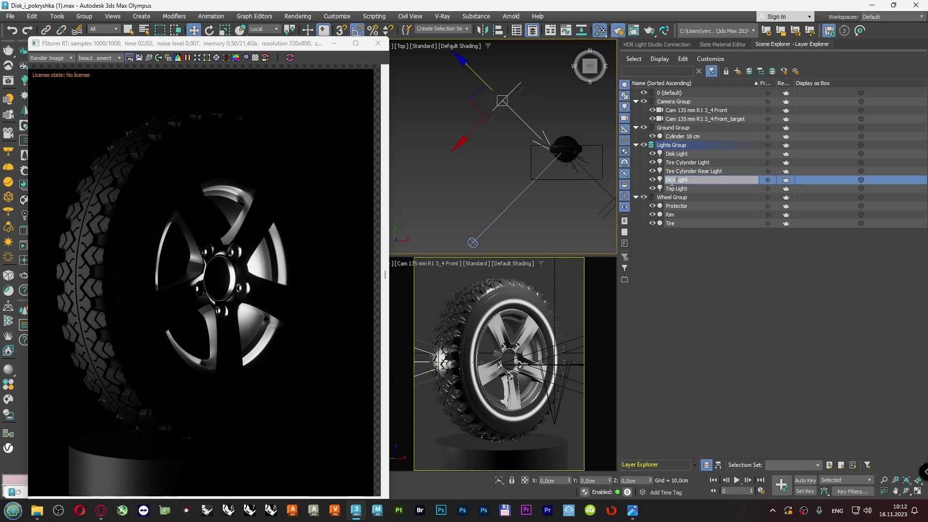
pyautogui.write('Rear')
pyautogui.press('Return')
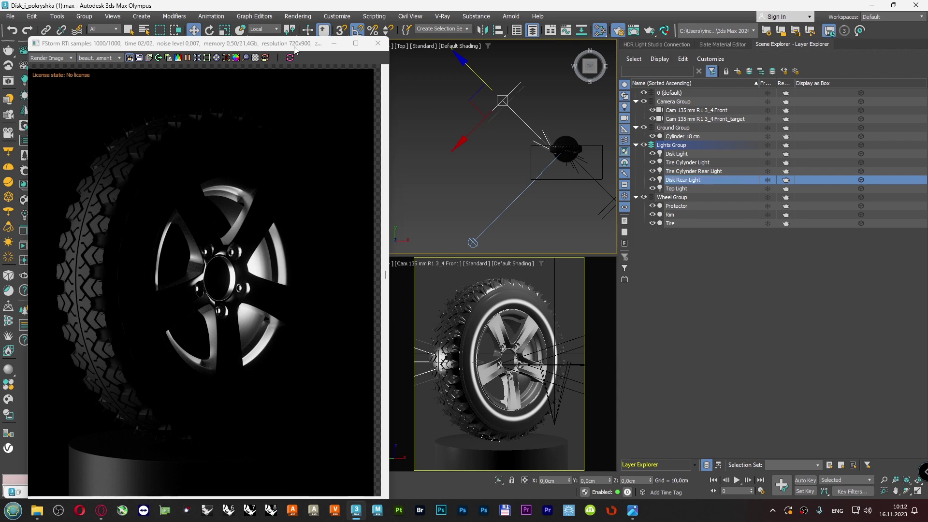
pyautogui.moveTo(294, 46); pyautogui.dragTo(378, 69)
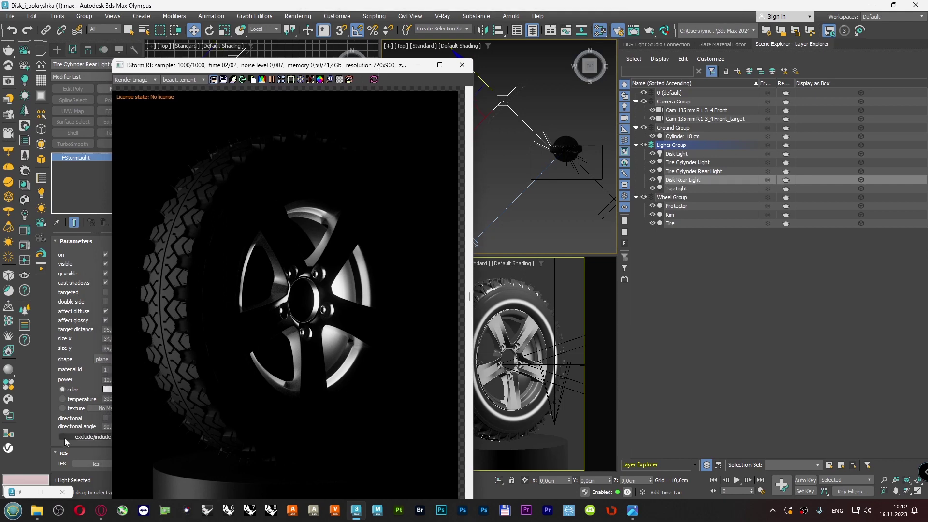
# - Add Rim to the selected light's exclude/include object list
pyautogui.click(82, 437)
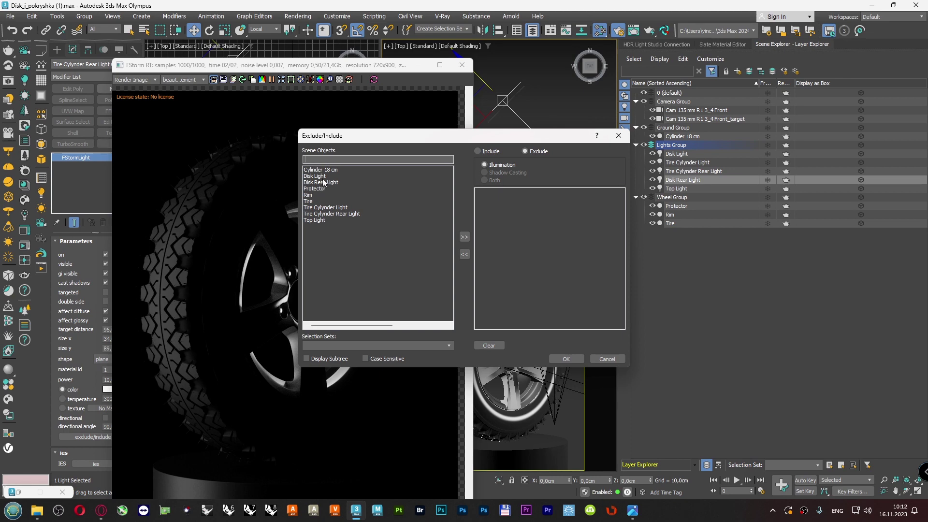
pyautogui.click(313, 195)
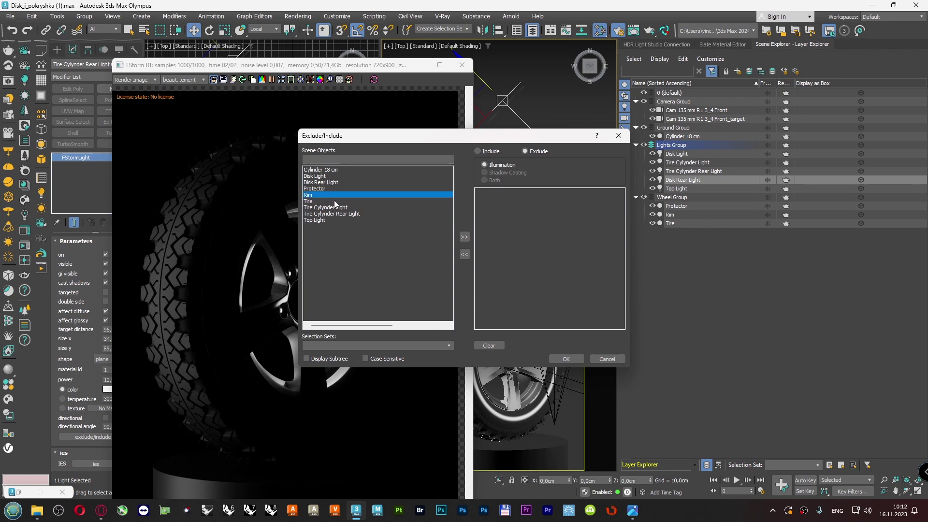
pyautogui.click(464, 237)
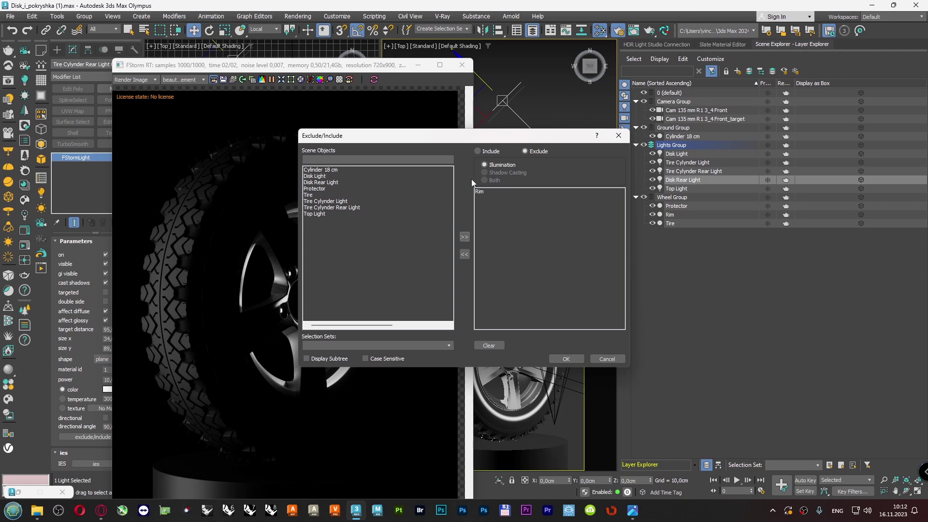
pyautogui.click(566, 359)
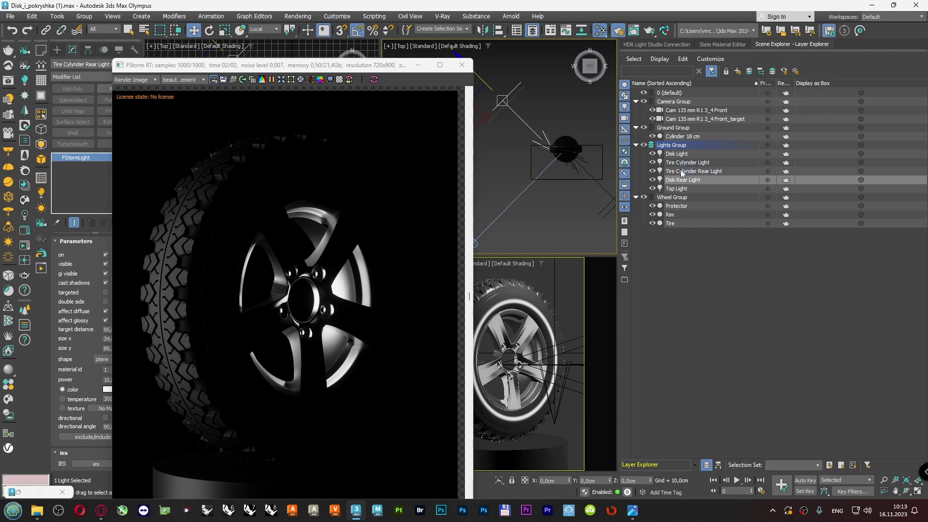
# - Set the Tire Cylynder Rear Light to include only Tire and Cylinder 18 cm
pyautogui.click(682, 172)
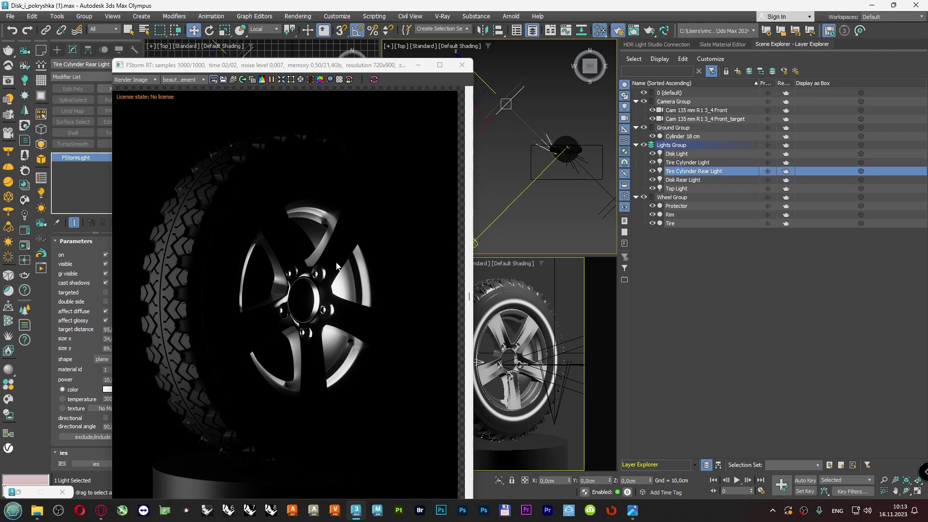
pyautogui.click(95, 437)
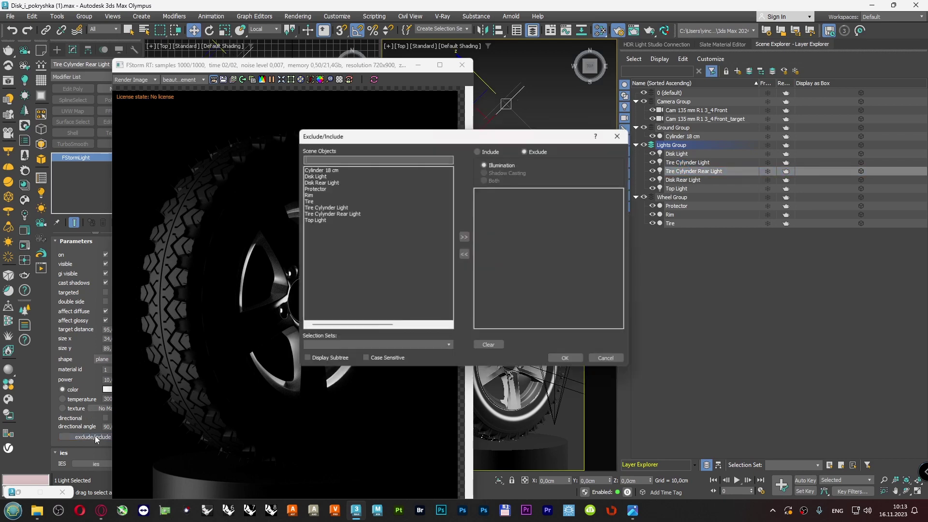
pyautogui.click(308, 202)
pyautogui.click(464, 237)
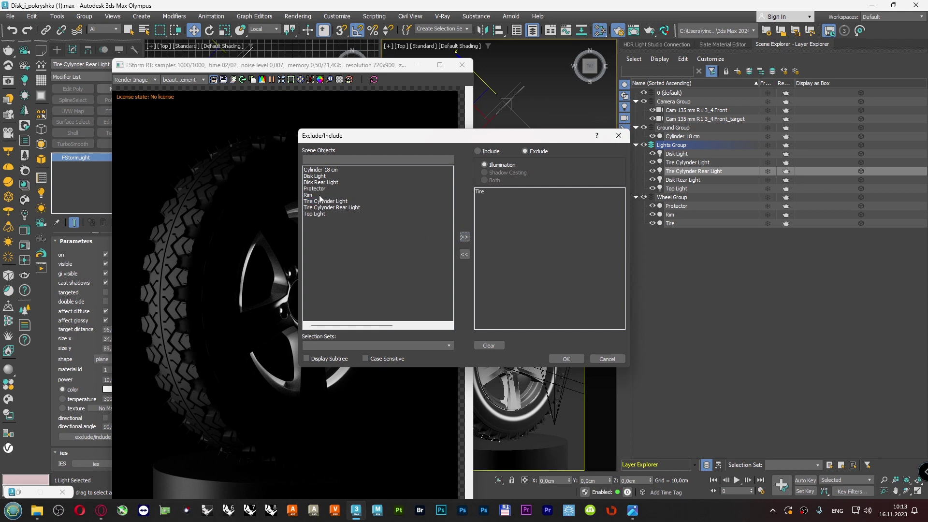
pyautogui.click(321, 170)
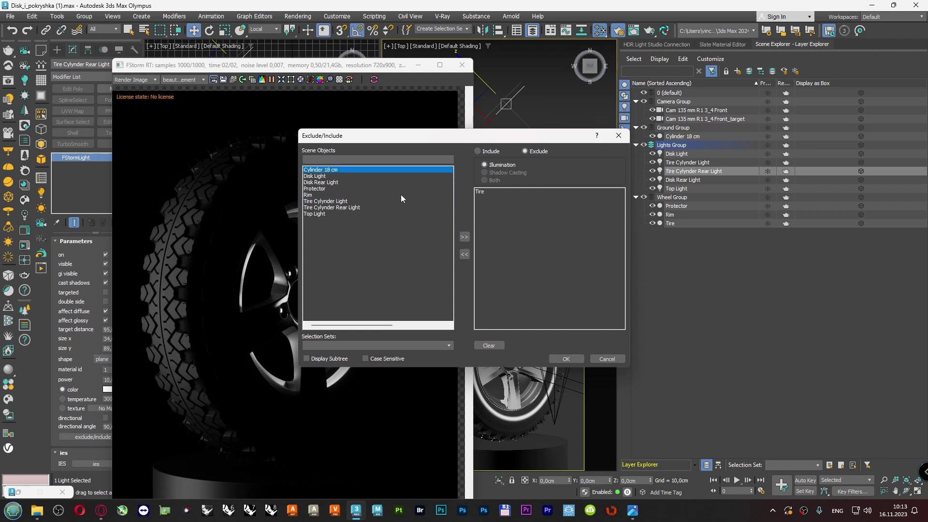
pyautogui.click(465, 237)
pyautogui.click(491, 151)
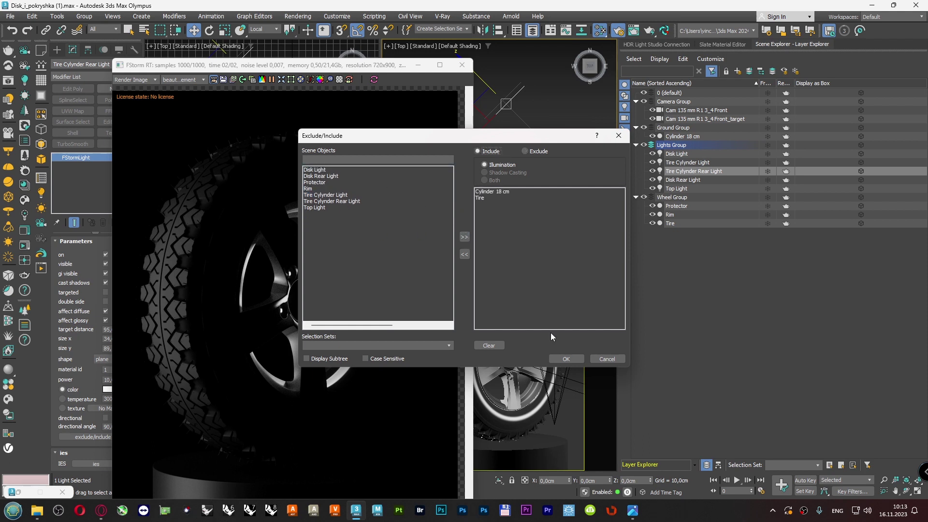
pyautogui.click(567, 358)
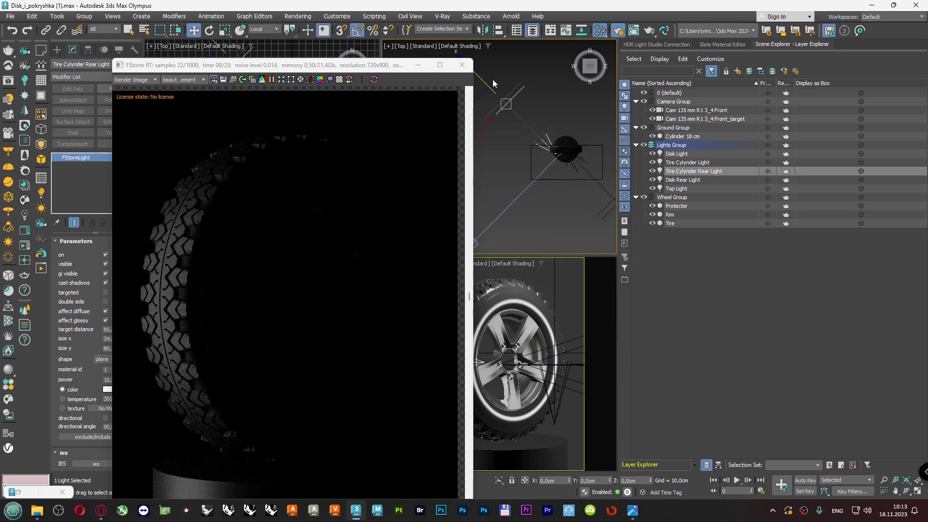
pyautogui.click(105, 264)
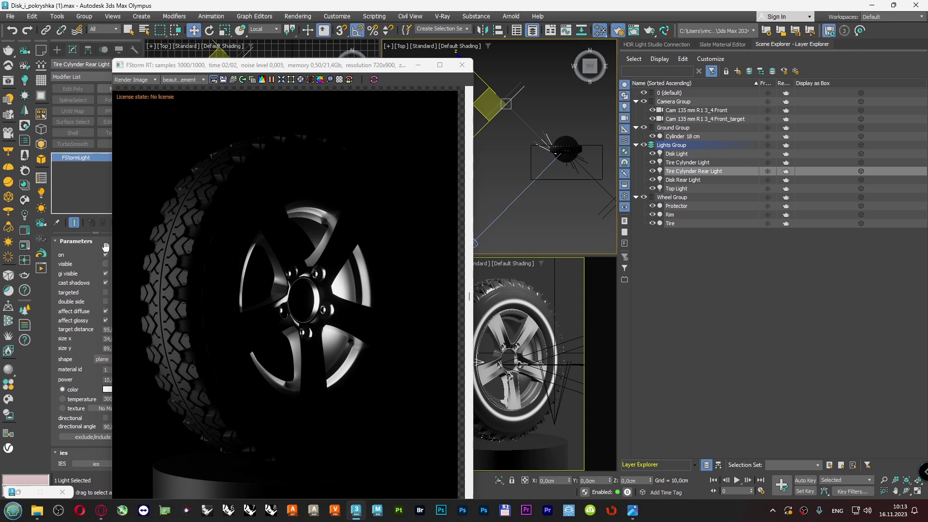
pyautogui.hotkey('ctrl', 'z')
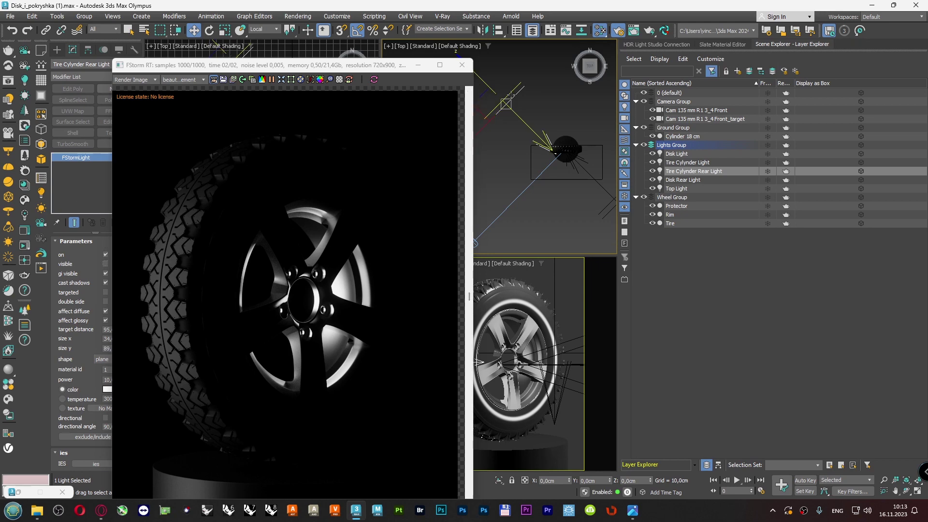
pyautogui.press('Down')
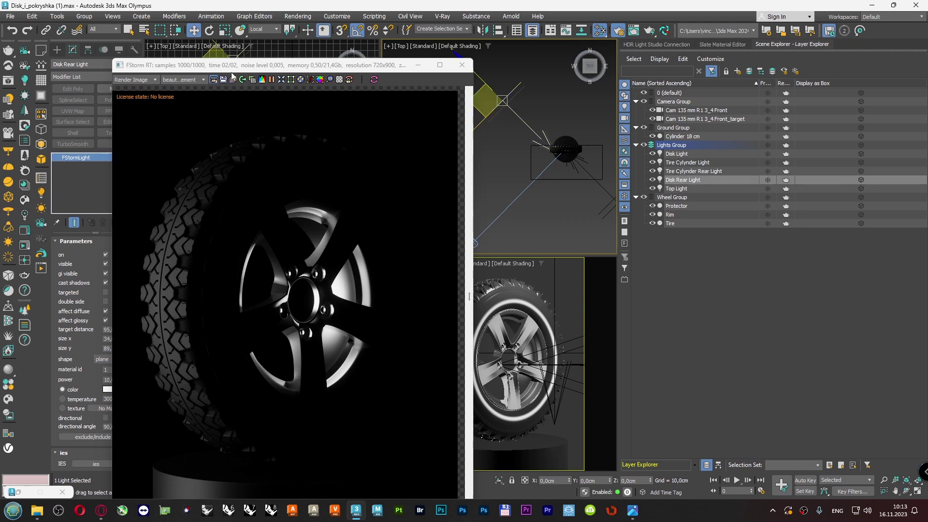
# - Set the Disk Rear Light power to 5
pyautogui.moveTo(232, 73); pyautogui.dragTo(245, 71)
pyautogui.scroll(5, 365, 290)
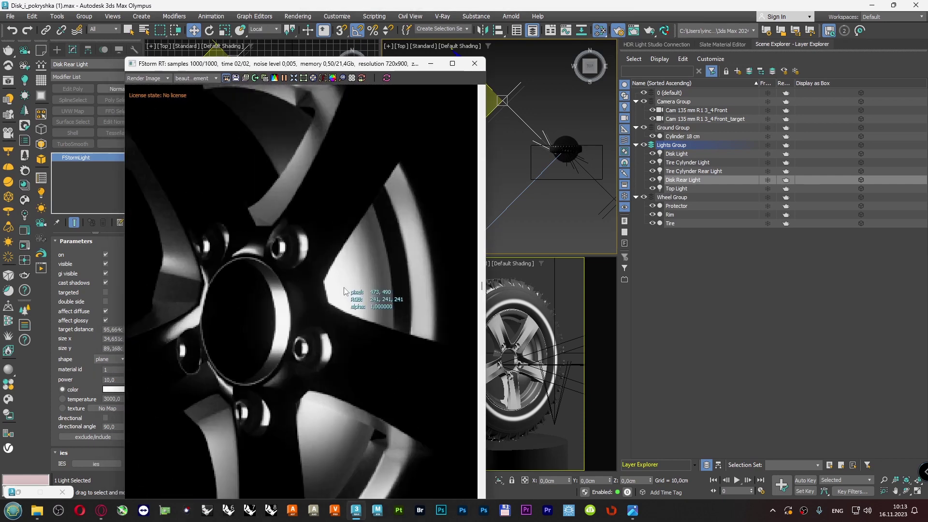
pyautogui.doubleClick(112, 380)
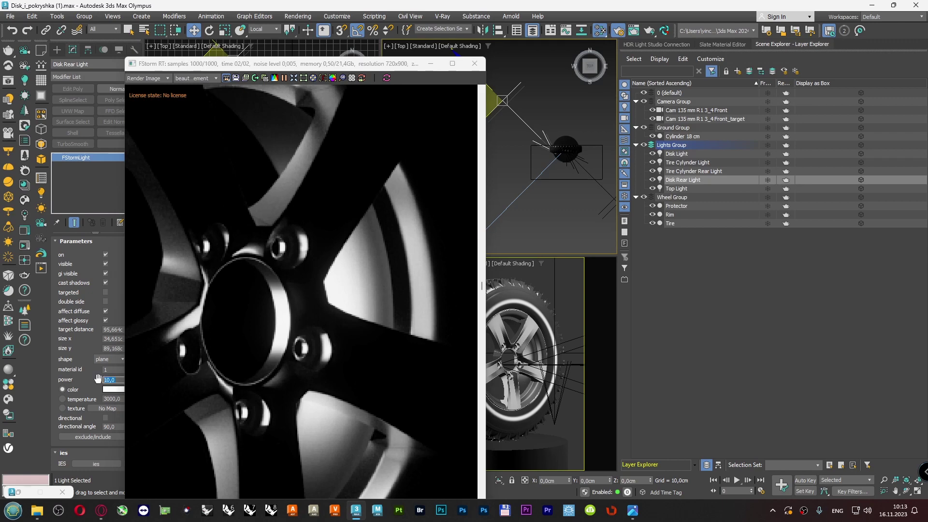
pyautogui.write('5')
pyautogui.press('Return')
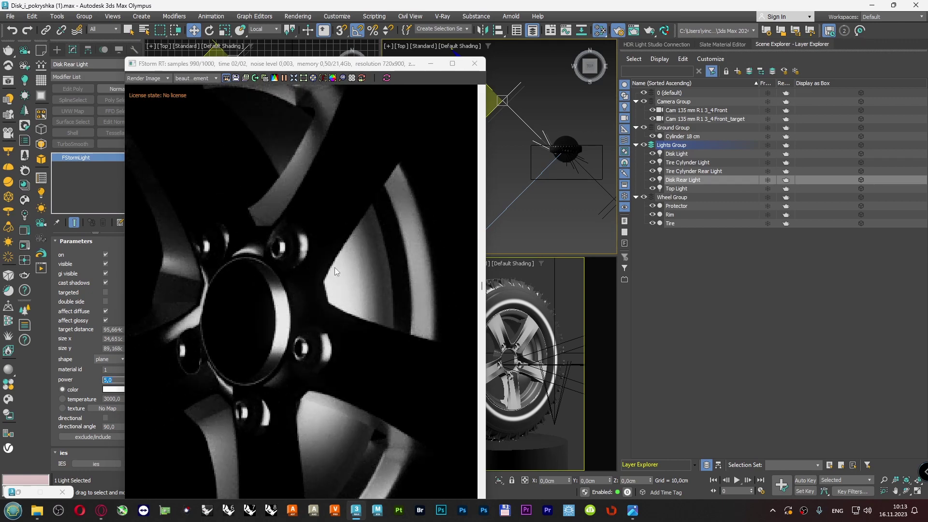
# - Set the Tire Cylinder Rear Light power to 20 and view the full render
pyautogui.click(520, 97)
pyautogui.scroll(-4, 433, 179)
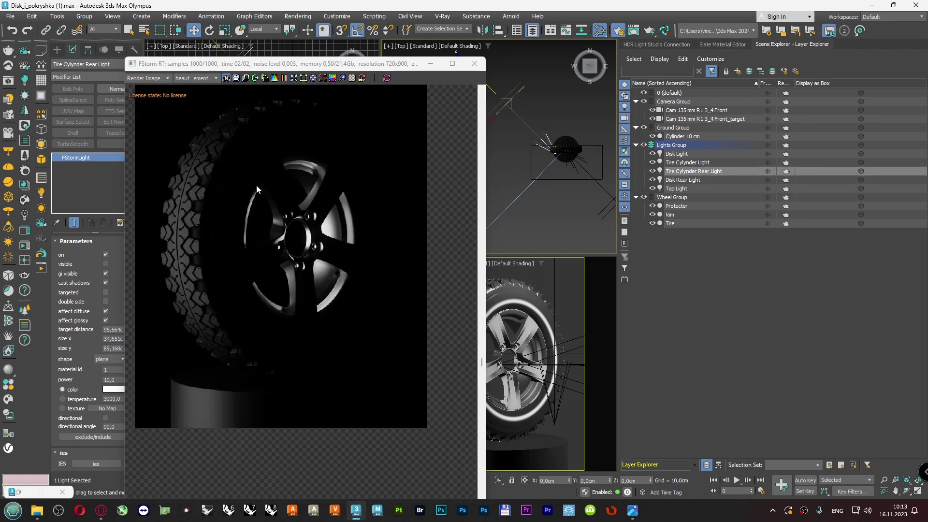
pyautogui.click(111, 379)
pyautogui.write('20')
pyautogui.press('Return')
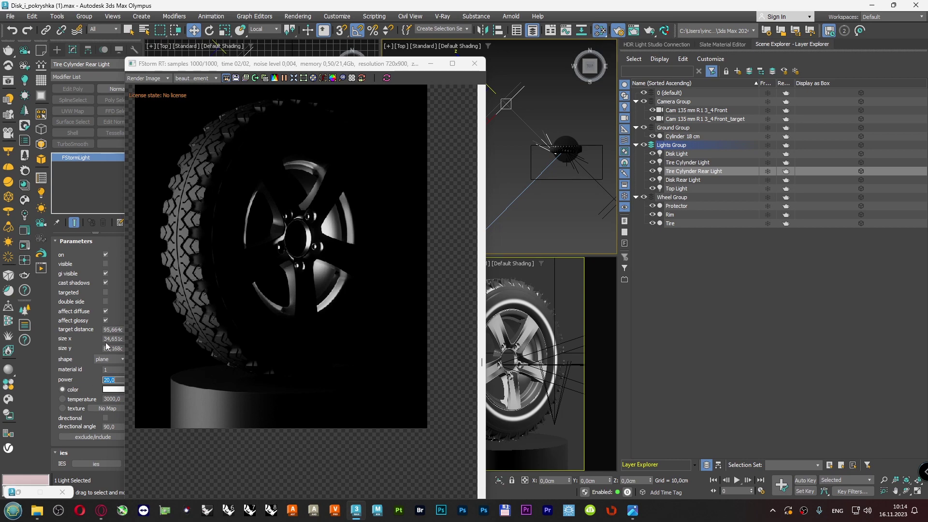
pyautogui.click(293, 78)
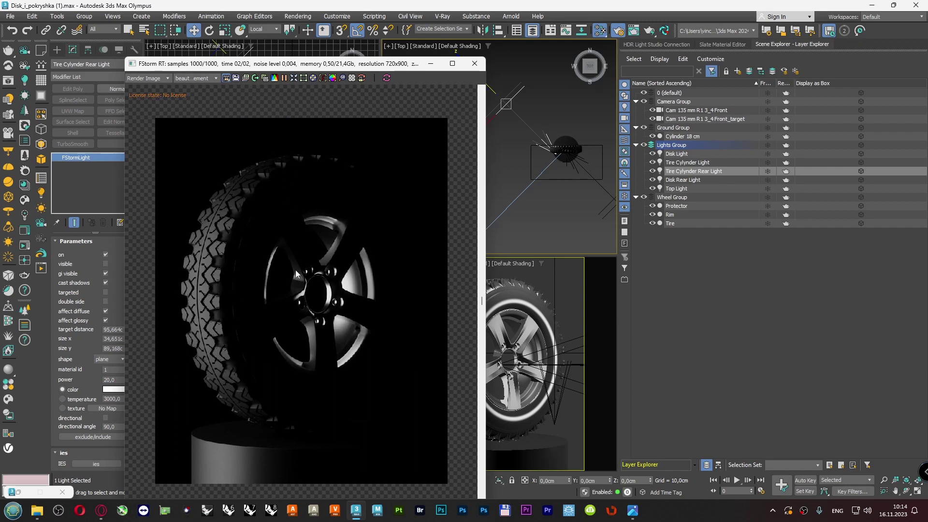
pyautogui.scroll(1, 295, 269)
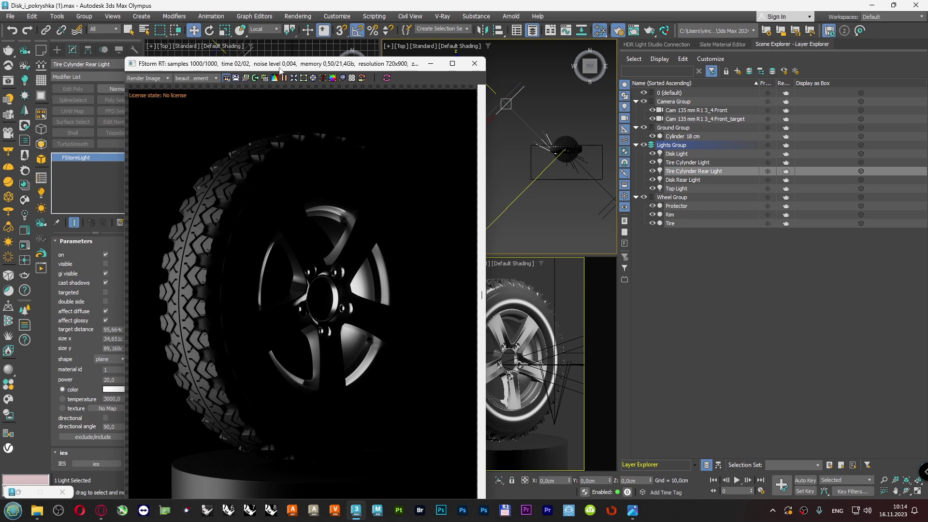
pyautogui.moveTo(279, 66)
pyautogui.mouseDown()
pyautogui.moveTo(321, 47)
pyautogui.moveTo(273, 79)
pyautogui.mouseUp()
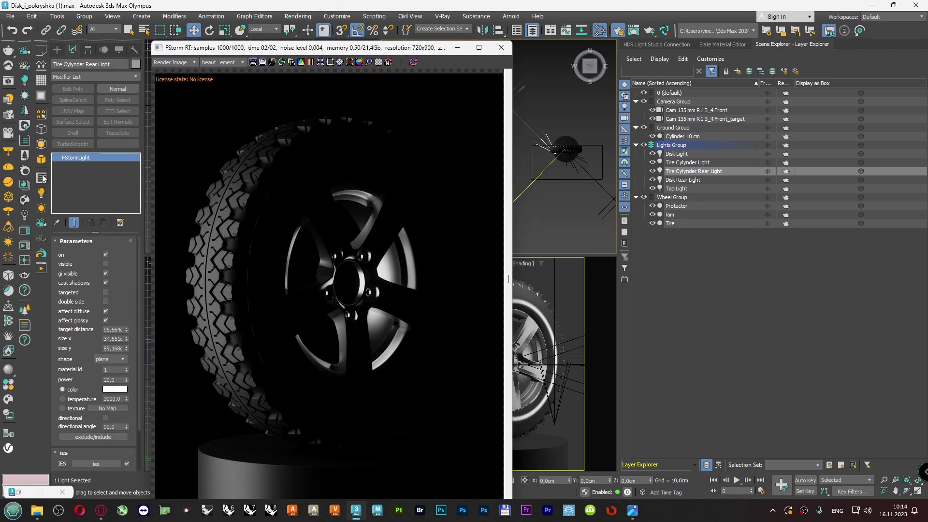
# - In the FStormRender LightLister, turn on the Tire Cylinder Rear, Disk, Tire Cylinder and Top lights
pyautogui.click(41, 177)
pyautogui.moveTo(425, 103); pyautogui.dragTo(158, 142)
pyautogui.click(70, 157)
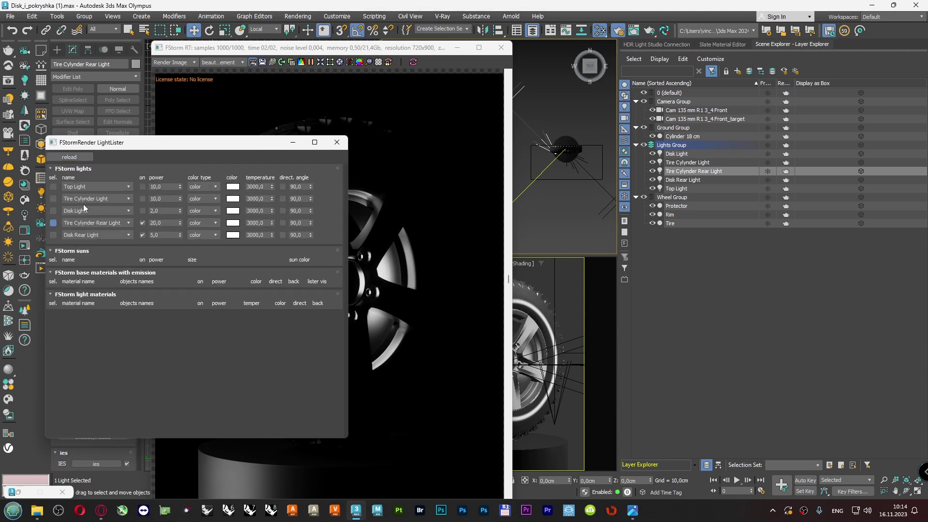
pyautogui.click(143, 222)
pyautogui.moveTo(283, 48); pyautogui.dragTo(399, 39)
pyautogui.click(141, 211)
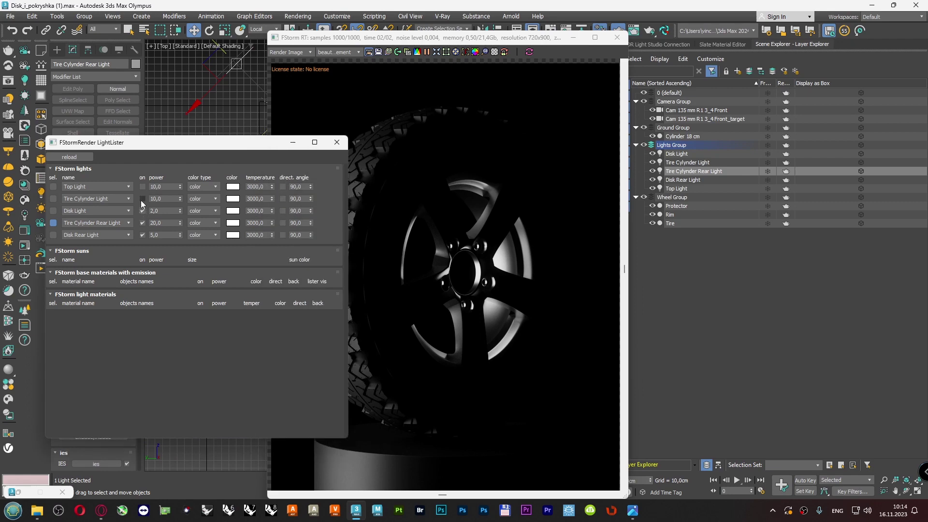
pyautogui.click(141, 199)
pyautogui.click(143, 186)
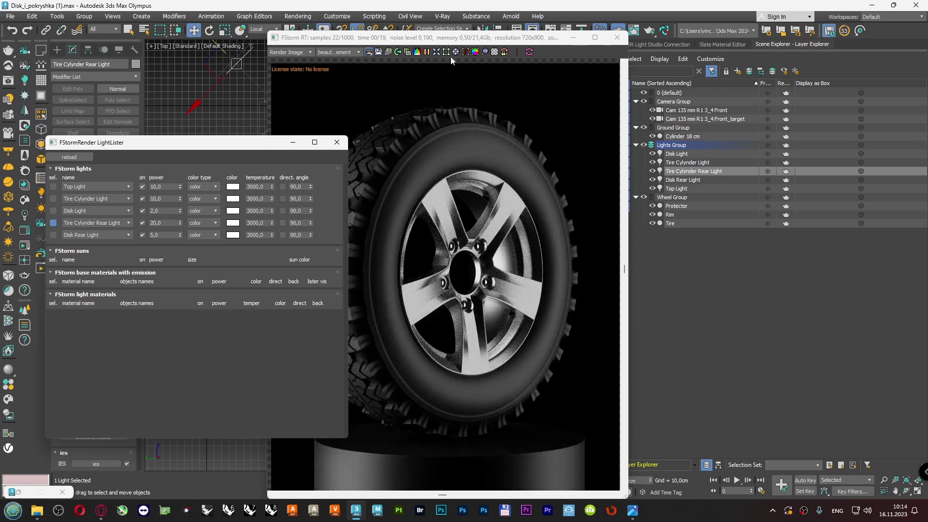
pyautogui.moveTo(456, 41); pyautogui.dragTo(426, 33)
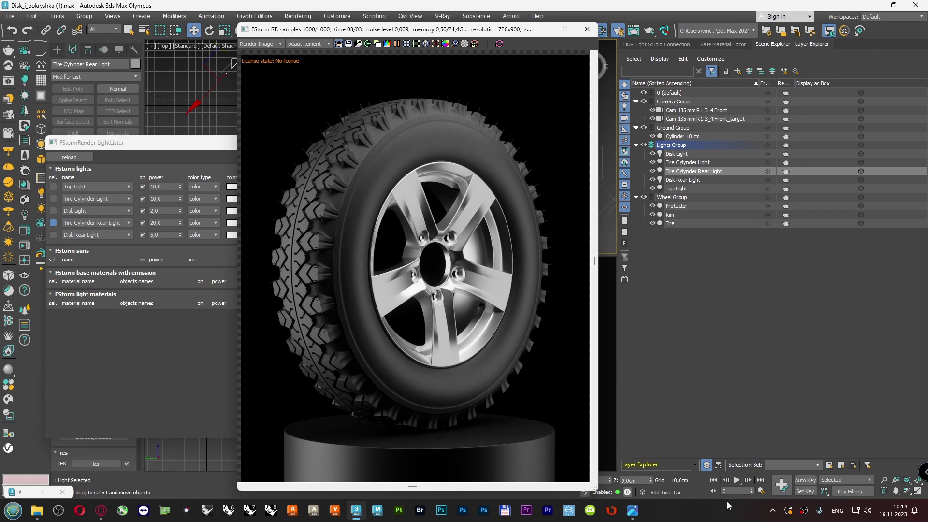
pyautogui.click(632, 511)
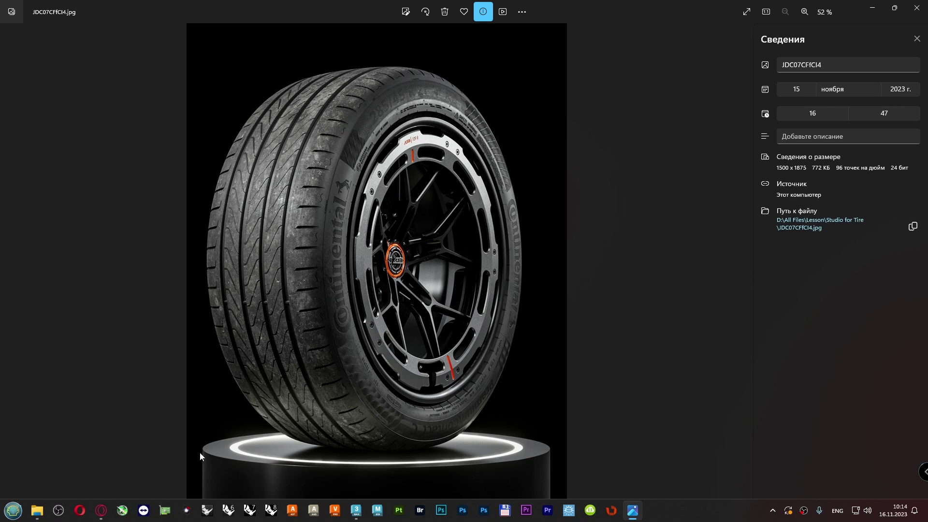
pyautogui.click(356, 514)
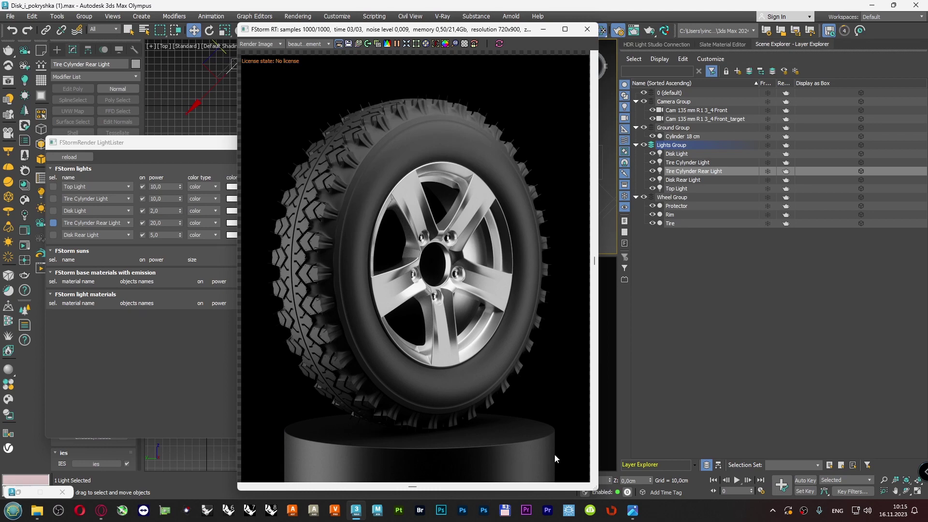
# - Check the reference tire photo, then shift the render window left to reveal the viewports
pyautogui.click(633, 510)
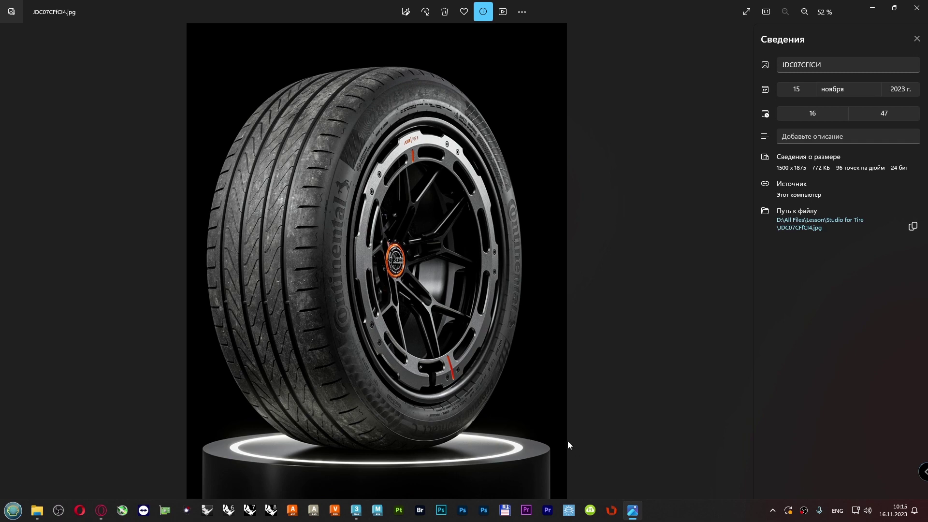
pyautogui.click(634, 510)
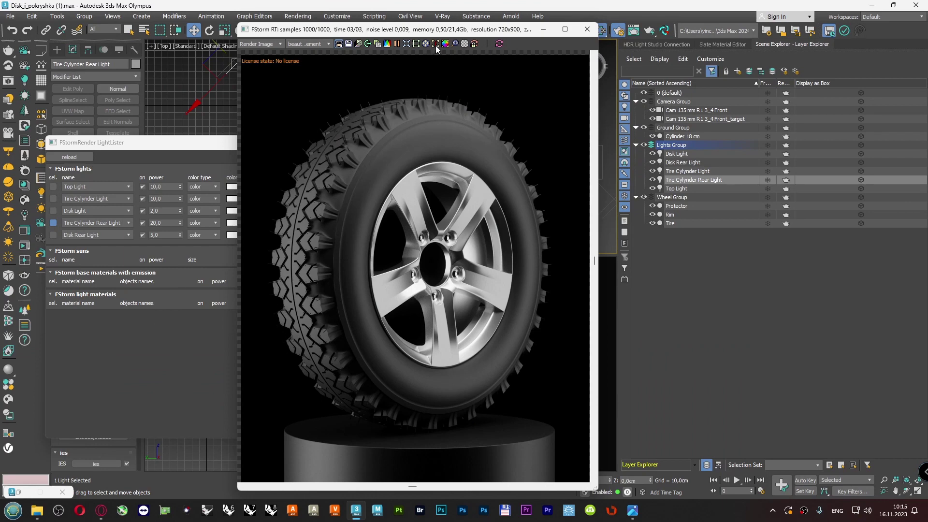
pyautogui.moveTo(441, 31); pyautogui.dragTo(218, 42)
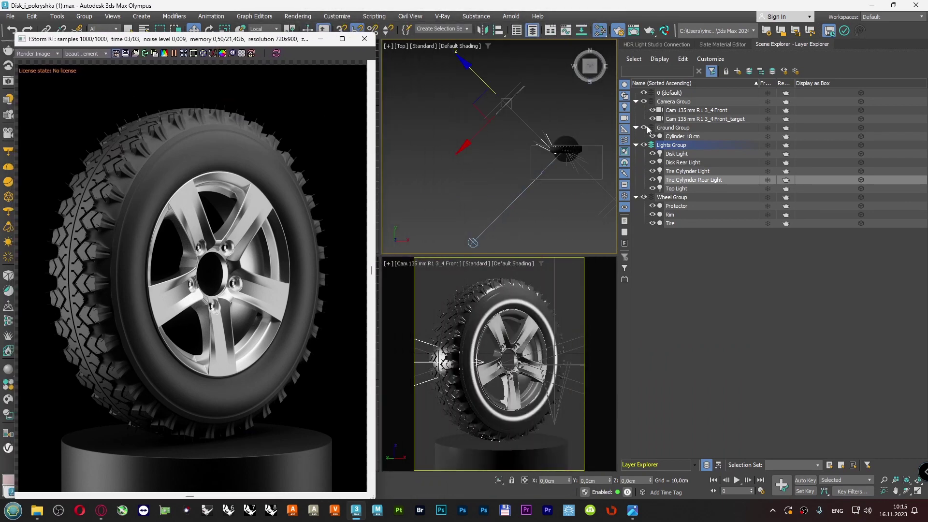
# - Hide the Wheel Group in the viewports and deselect the rear light
pyautogui.click(644, 197)
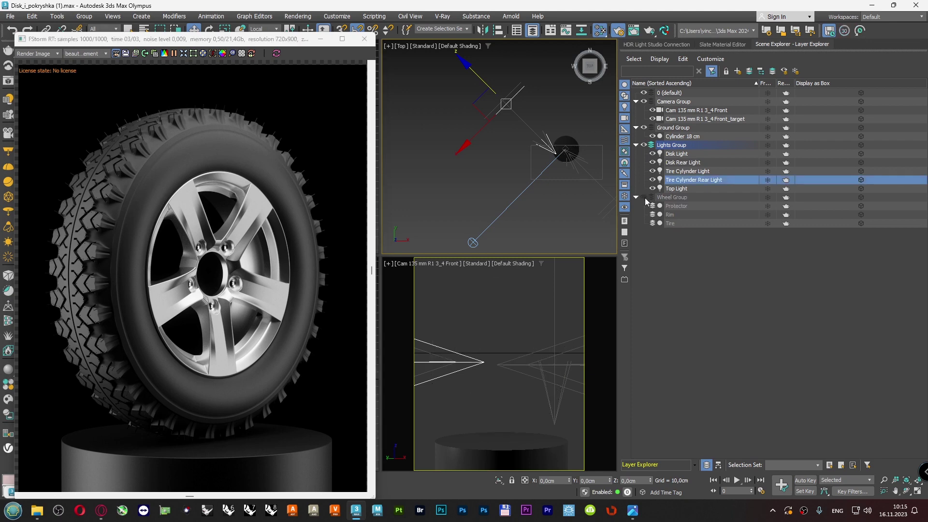
pyautogui.click(485, 172)
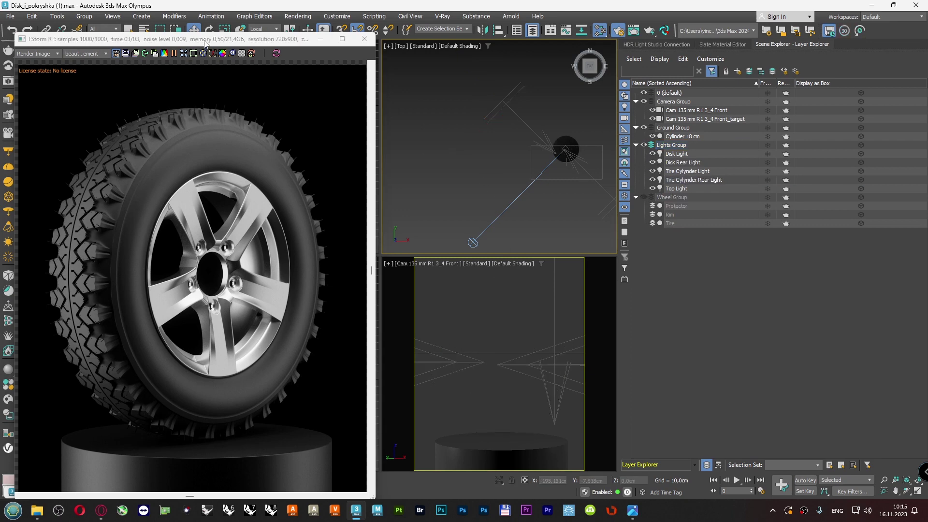
pyautogui.moveTo(206, 41); pyautogui.dragTo(257, 43)
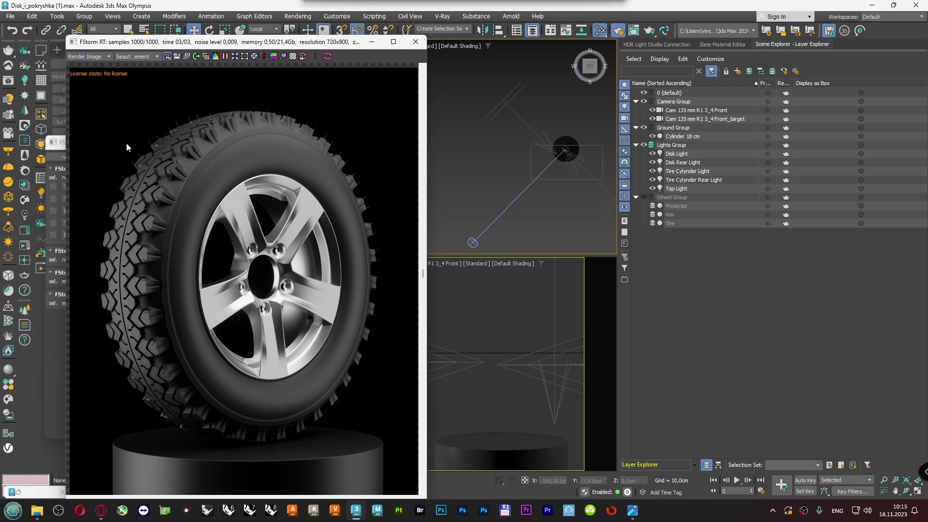
# - Draw a new rectangular FStorm light over the pedestal in the Top viewport
pyautogui.click(42, 193)
pyautogui.moveTo(501, 155); pyautogui.dragTo(464, 161, button='middle')
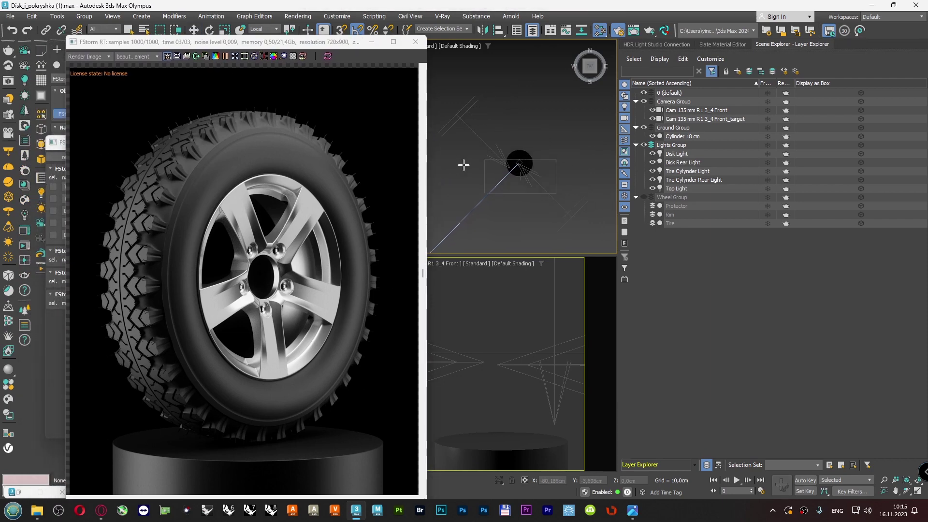
pyautogui.moveTo(491, 138); pyautogui.dragTo(540, 190)
pyautogui.press('w')
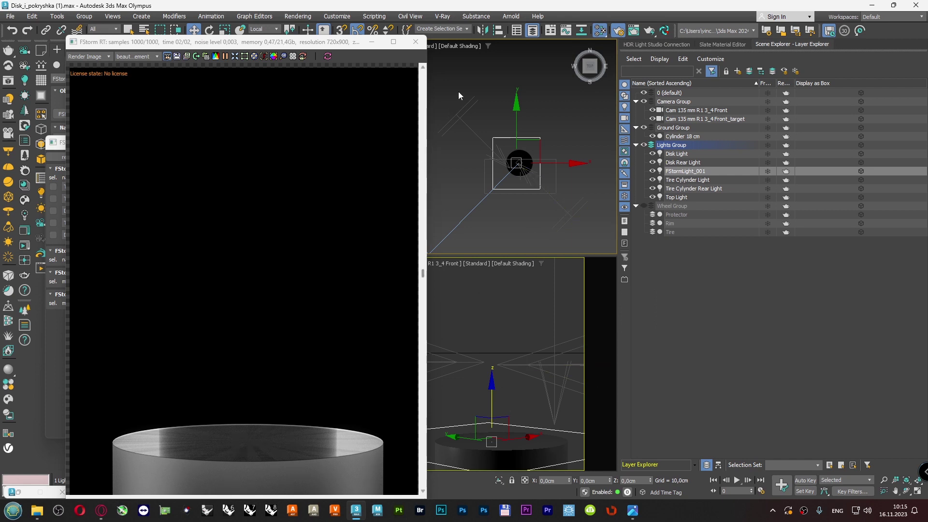
# - Use Place Highlight to aim FStormLight_001 at the pedestal cylinder's top
pyautogui.moveTo(497, 31); pyautogui.dragTo(500, 92)
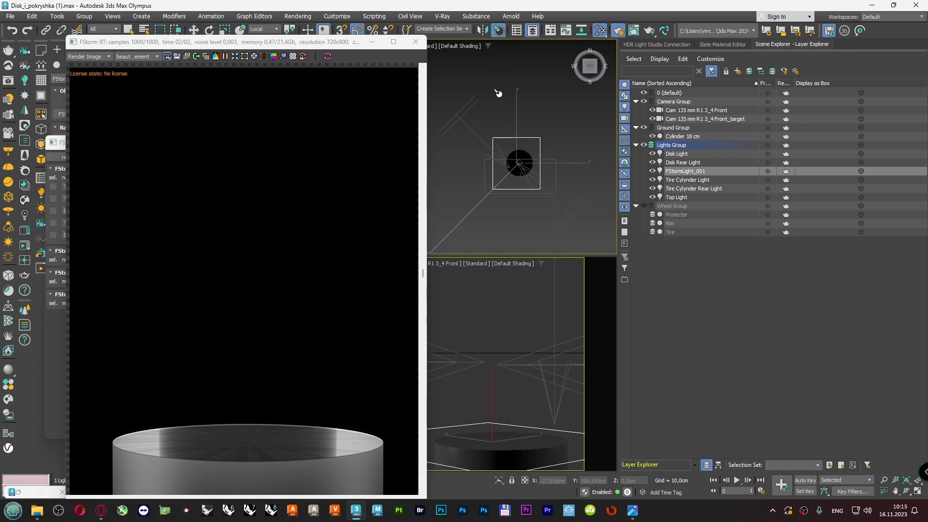
pyautogui.click(511, 438)
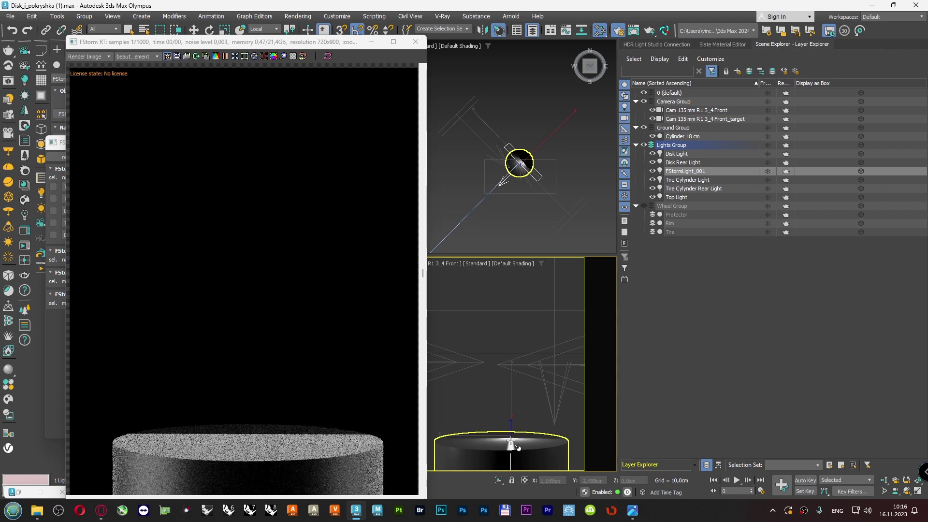
pyautogui.moveTo(510, 438); pyautogui.dragTo(508, 438)
pyautogui.press('w')
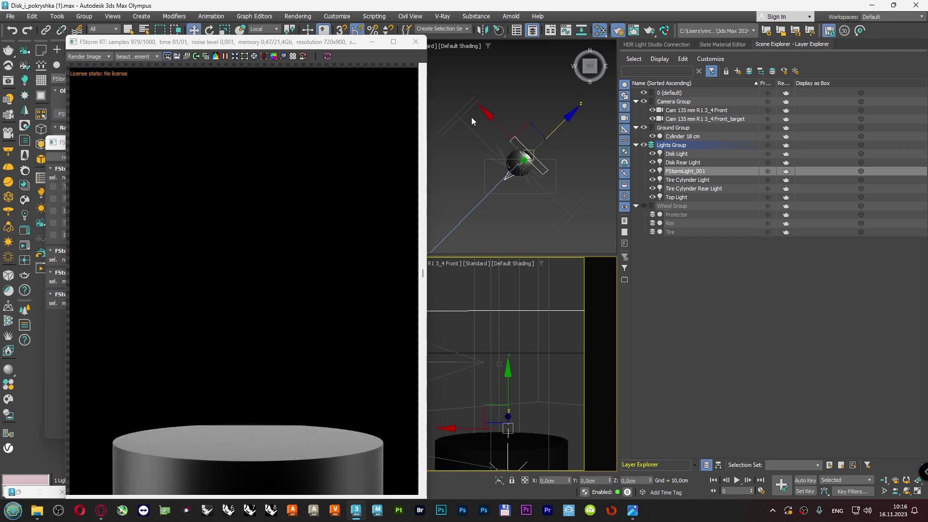
# - Check the light in Perspective, return to Top view, and undo its rotation
pyautogui.moveTo(360, 41); pyautogui.dragTo(329, 40)
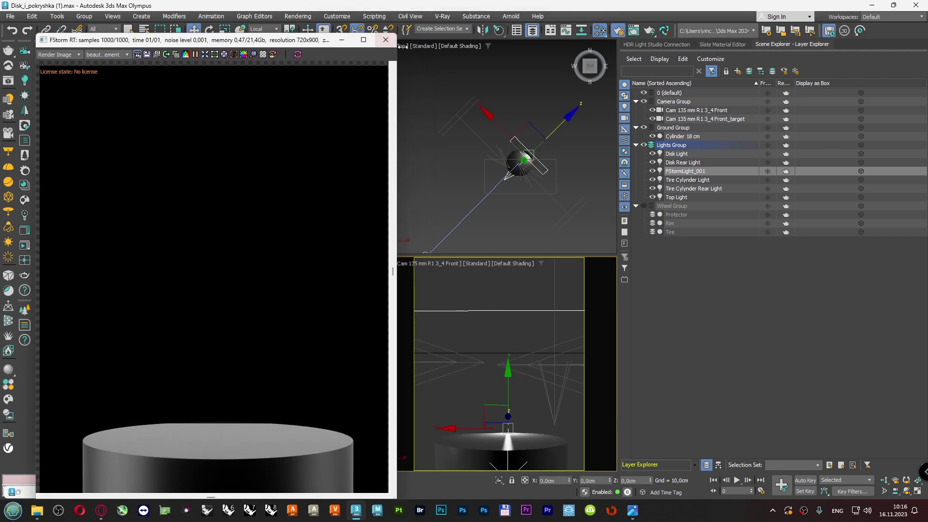
pyautogui.click(409, 49)
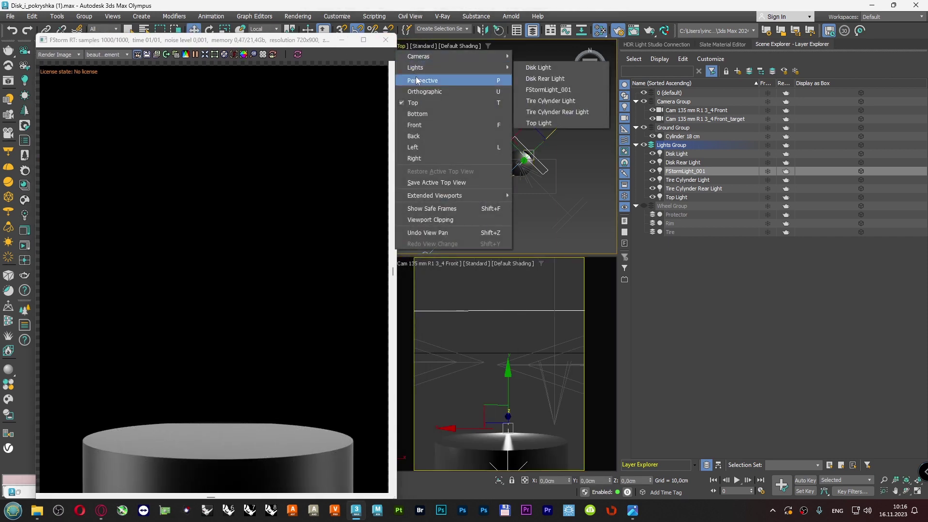
pyautogui.click(421, 92)
pyautogui.keyDown('alt'); pyautogui.moveTo(516, 171); pyautogui.dragTo(504, 113, button='middle'); pyautogui.keyUp('alt')
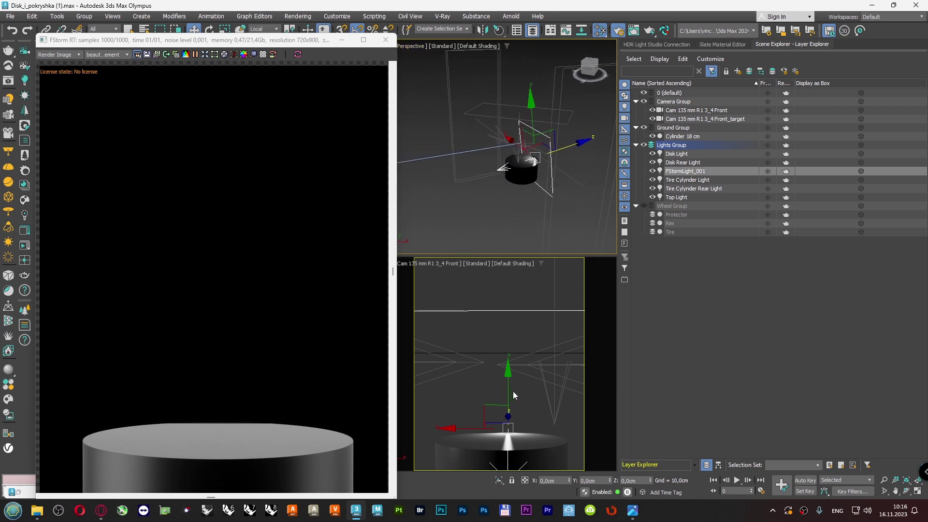
pyautogui.keyDown('alt'); pyautogui.moveTo(489, 214); pyautogui.dragTo(427, 100, button='middle'); pyautogui.keyUp('alt')
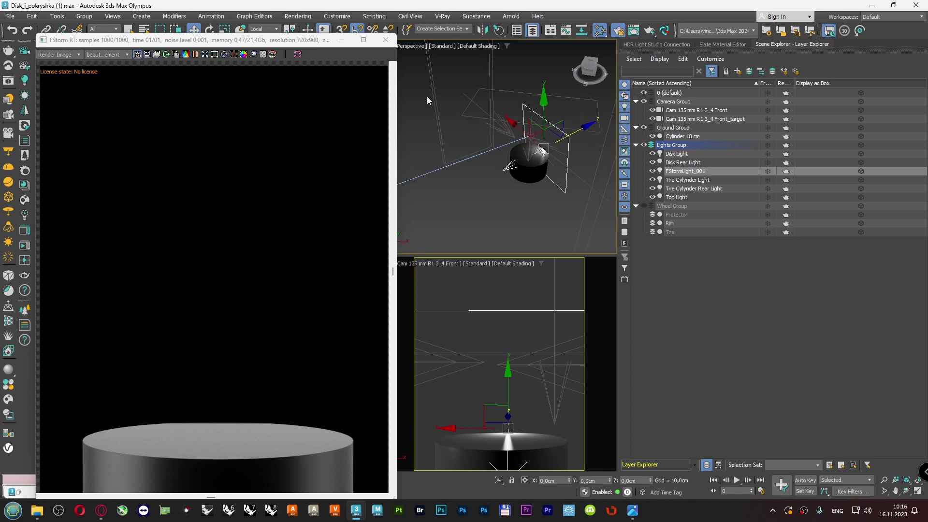
pyautogui.moveTo(348, 47); pyautogui.dragTo(327, 46)
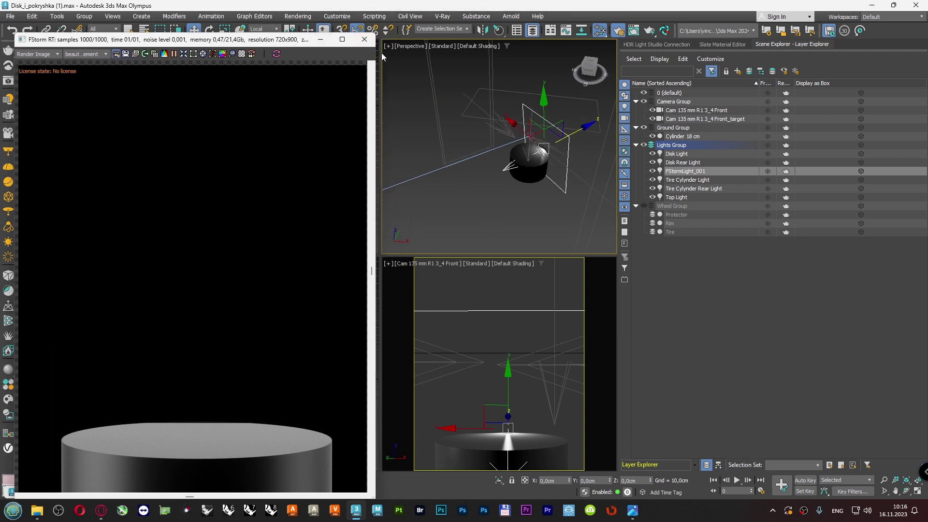
pyautogui.click(407, 46)
pyautogui.click(411, 103)
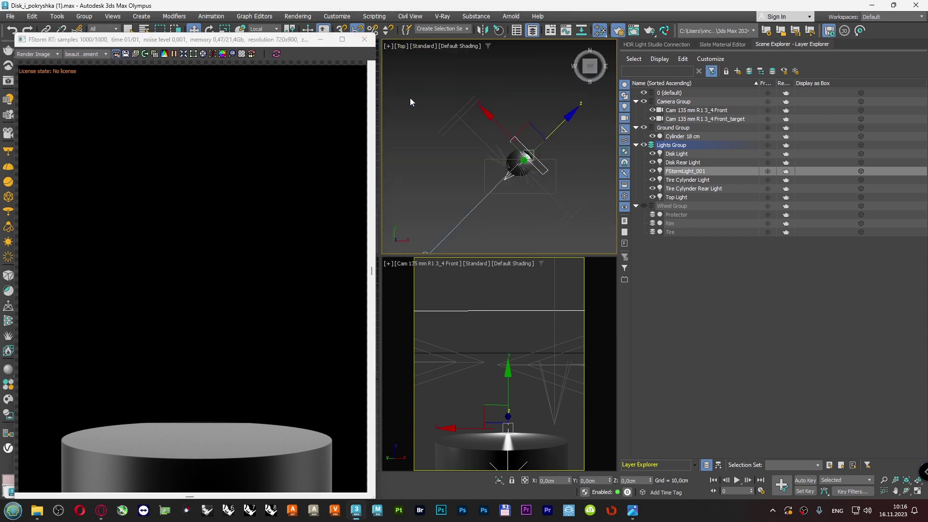
pyautogui.click(11, 30)
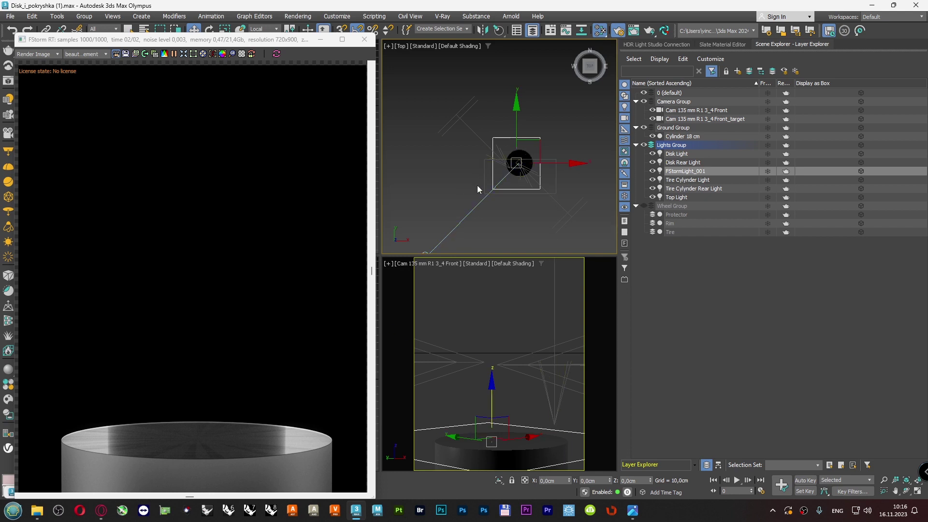
# - In the Left view, raise FStormLight_001 higher above the pedestal
pyautogui.click(400, 46)
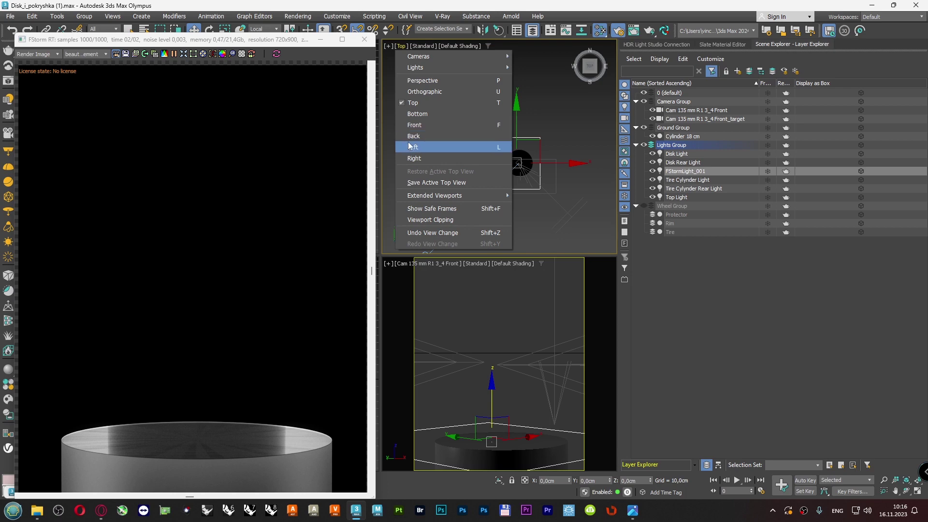
pyautogui.click(416, 145)
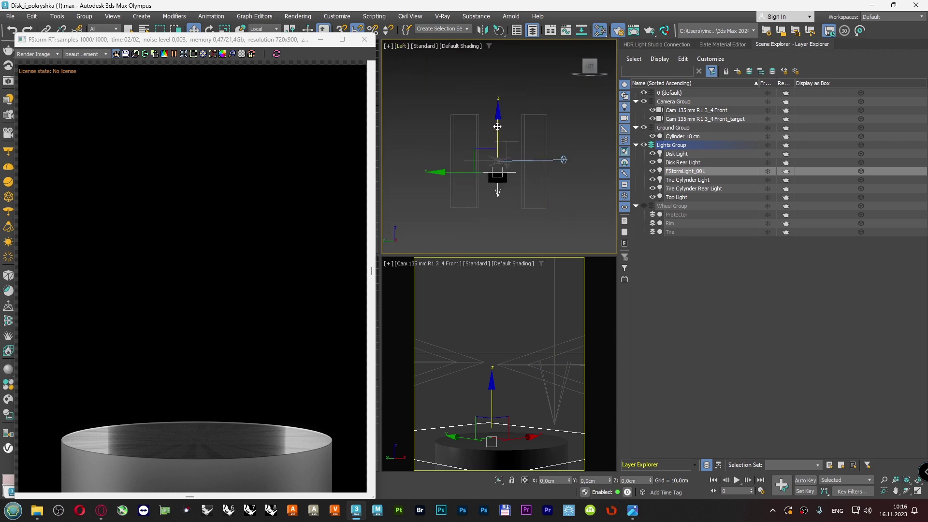
pyautogui.moveTo(501, 128); pyautogui.dragTo(510, 68)
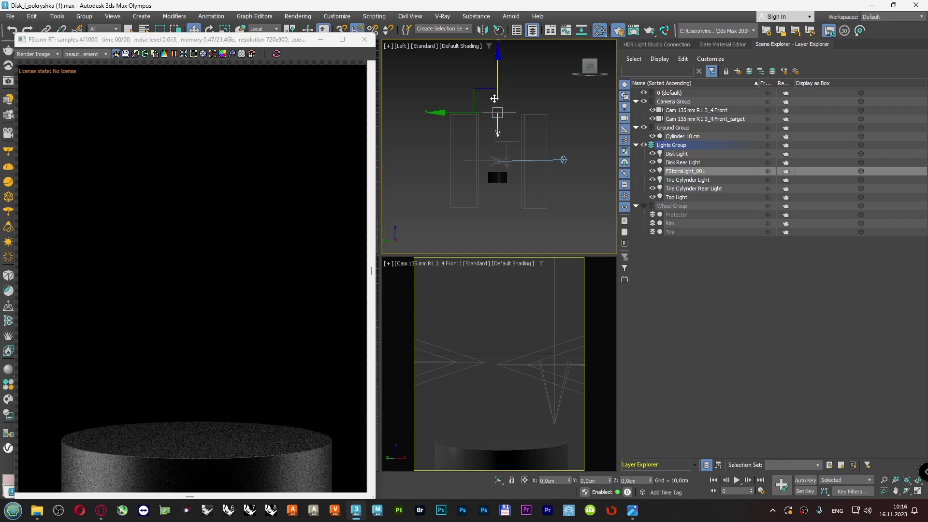
# - Switch to Perspective and orbit around to inspect the lights beside the pedestal
pyautogui.click(399, 47)
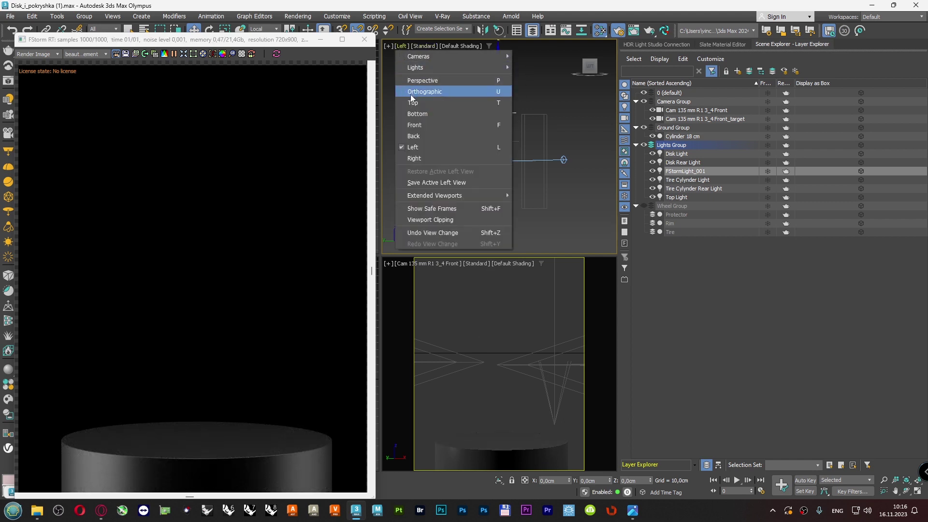
pyautogui.click(420, 80)
pyautogui.keyDown('alt'); pyautogui.moveTo(548, 199); pyautogui.dragTo(502, 186, button='middle'); pyautogui.keyUp('alt')
pyautogui.scroll(4, 502, 187)
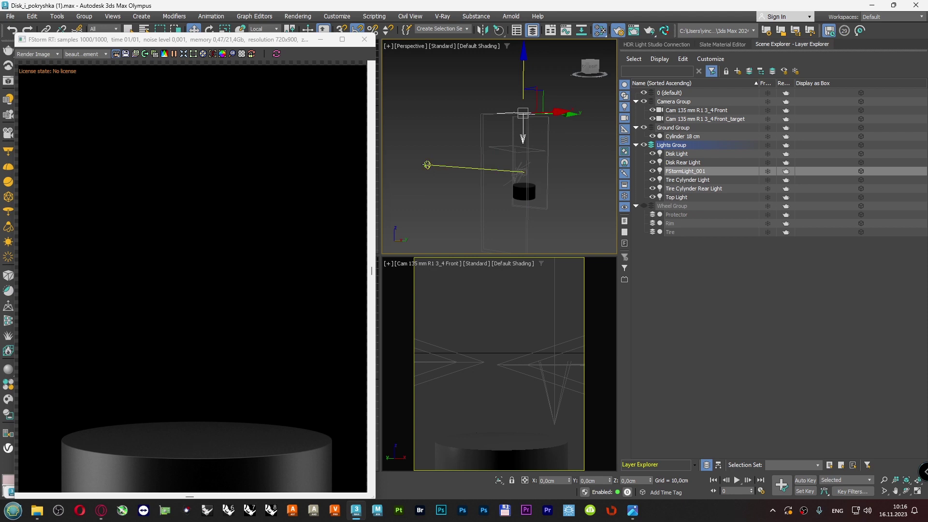
pyautogui.click(526, 185)
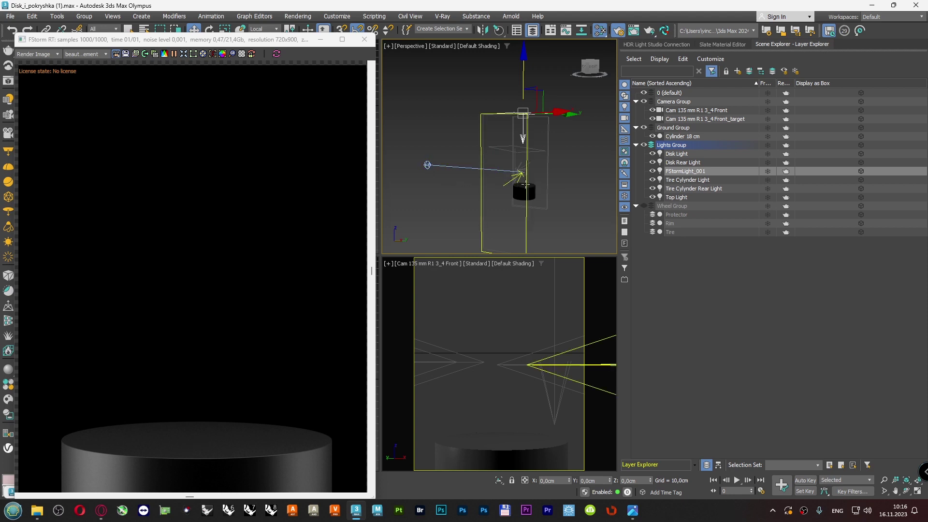
pyautogui.click(538, 184)
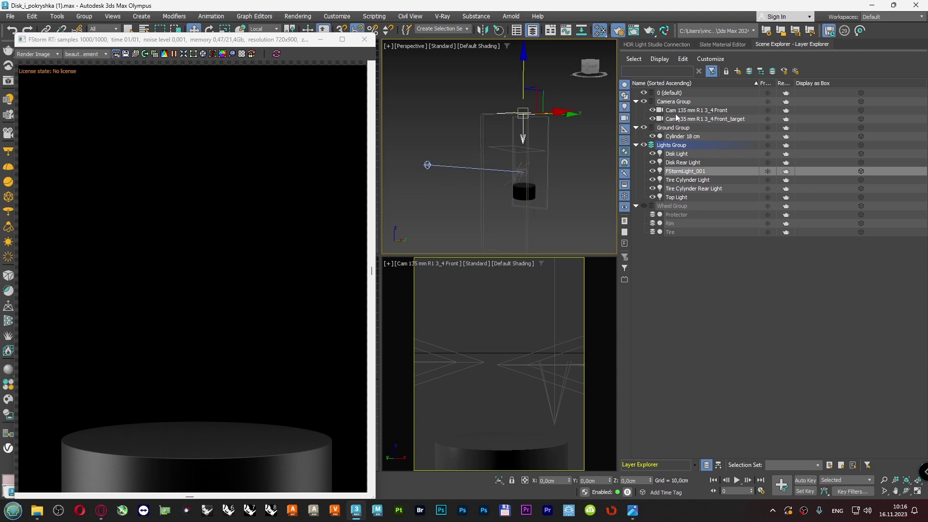
pyautogui.keyDown('alt'); pyautogui.moveTo(457, 203); pyautogui.dragTo(521, 166, button='middle'); pyautogui.keyUp('alt')
pyautogui.click(522, 165)
pyautogui.keyDown('alt'); pyautogui.moveTo(480, 206); pyautogui.dragTo(464, 232, button='middle'); pyautogui.keyUp('alt')
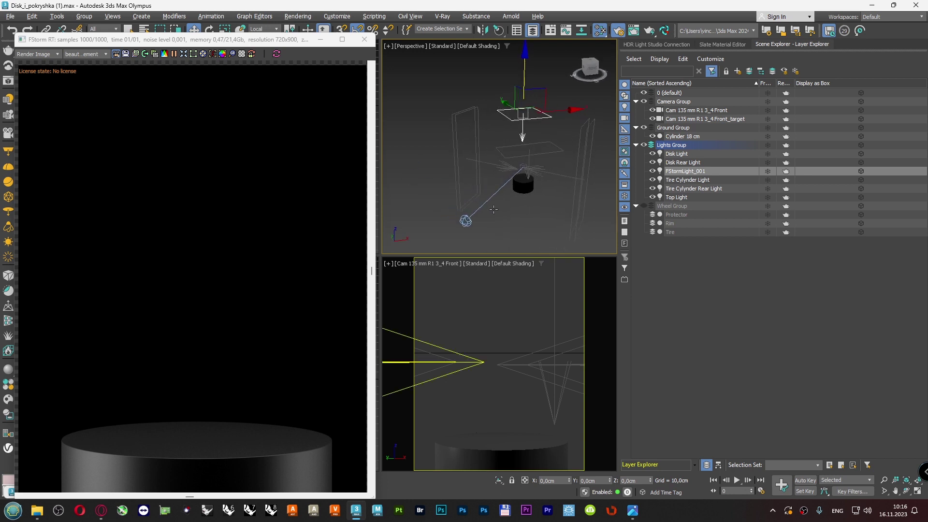
pyautogui.click(460, 239)
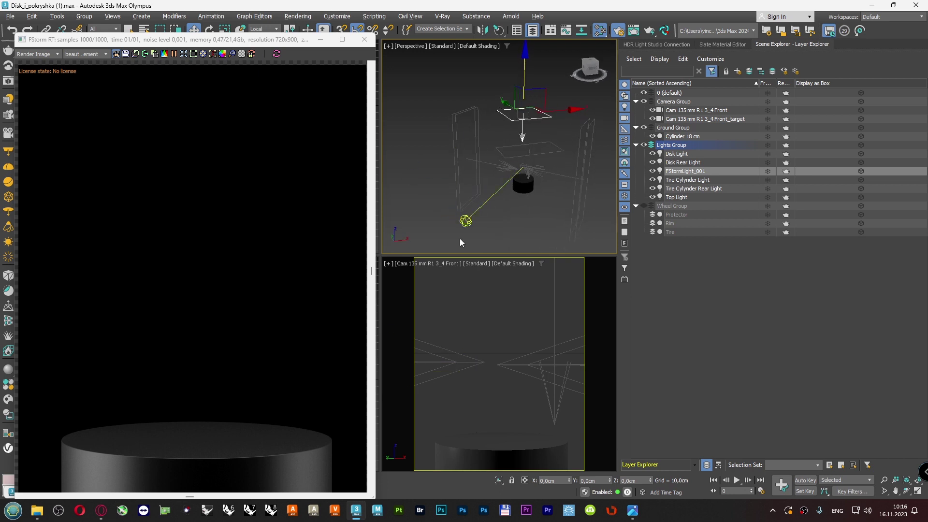
# - Place the light's highlight on the cylinder top again
pyautogui.click(498, 30)
pyautogui.click(512, 442)
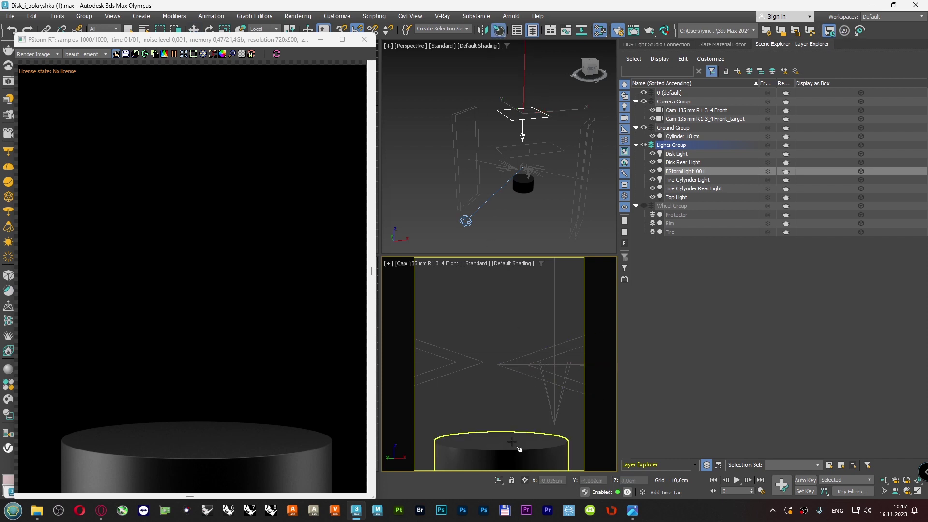
pyautogui.moveTo(513, 448); pyautogui.dragTo(510, 449)
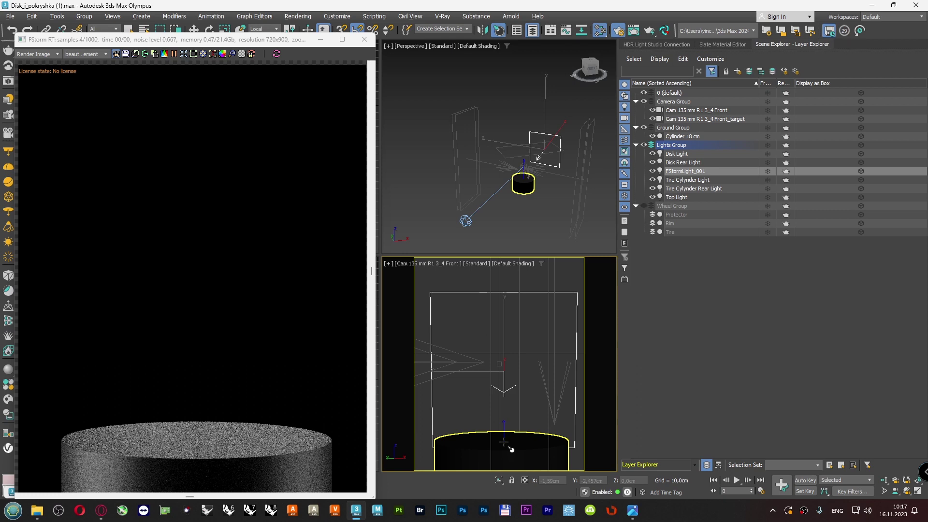
pyautogui.press('w')
# - Raise the light to about 96 cm and shift it along its Y axis
pyautogui.keyDown('alt'); pyautogui.moveTo(538, 207); pyautogui.dragTo(472, 193, button='middle'); pyautogui.keyUp('alt')
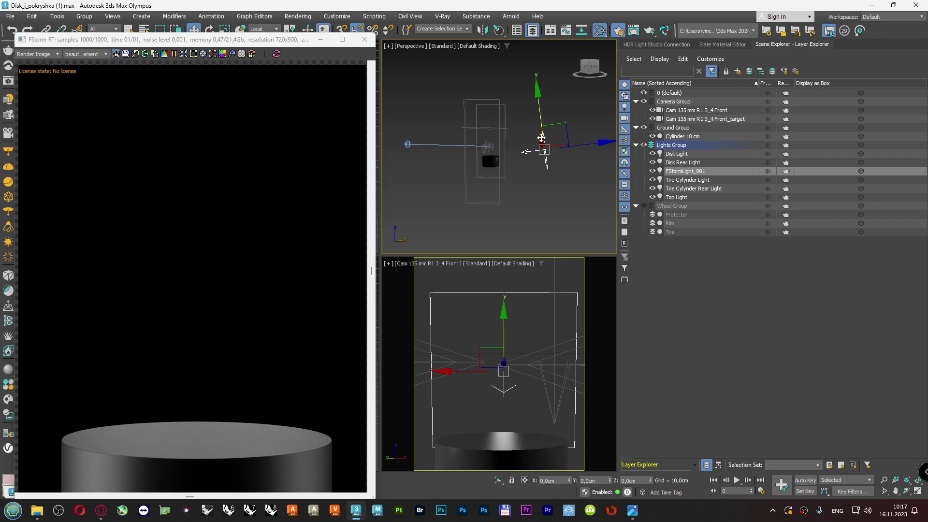
pyautogui.moveTo(542, 170); pyautogui.dragTo(524, 173, button='middle')
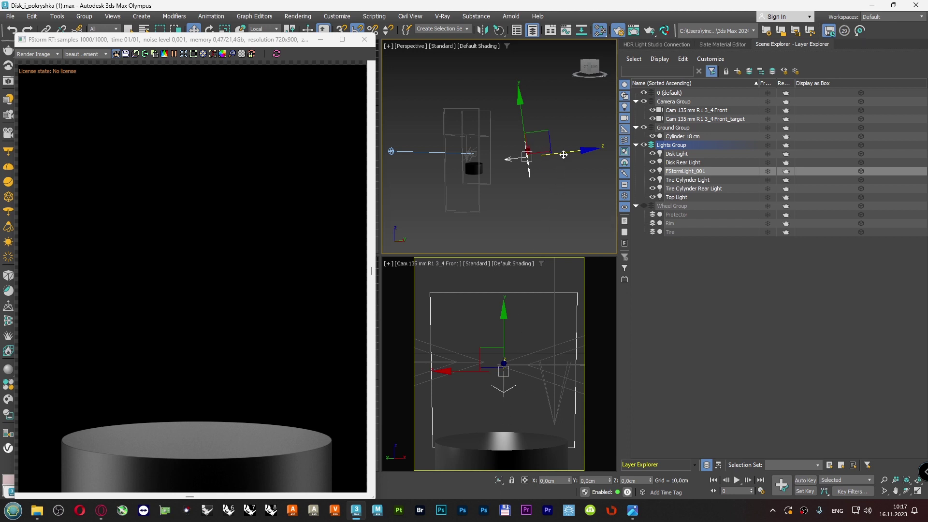
pyautogui.moveTo(561, 158); pyautogui.dragTo(614, 139)
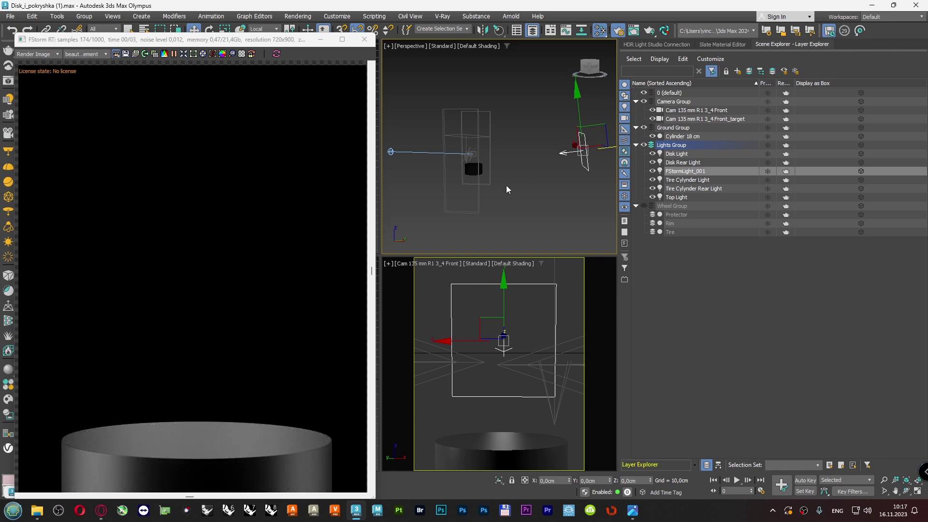
pyautogui.moveTo(506, 185)
pyautogui.mouseDown(button='middle')
pyautogui.moveTo(485, 183)
pyautogui.moveTo(499, 193)
pyautogui.mouseUp(button='middle')
pyautogui.moveTo(547, 133); pyautogui.dragTo(554, 92)
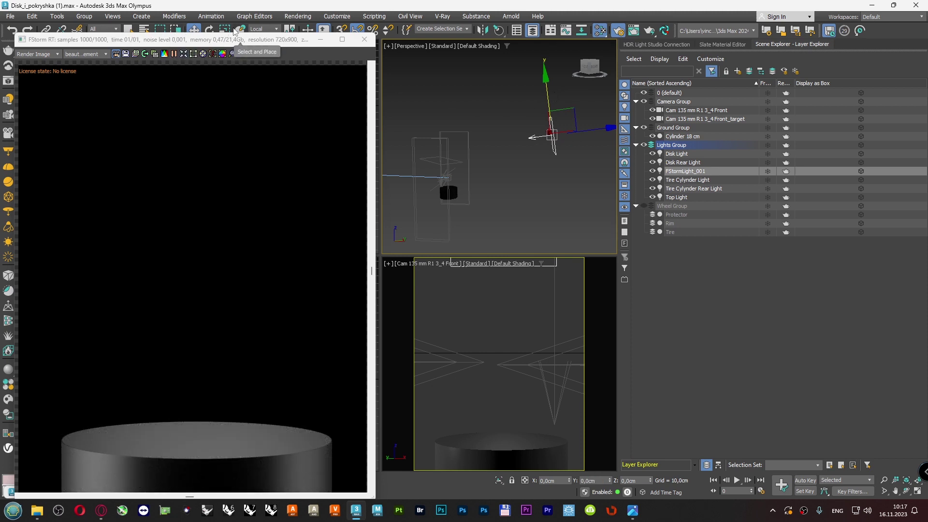
# - Tilt the light 35 degrees about X, then raise it to about 158.8 cm in View coordinates
pyautogui.click(209, 30)
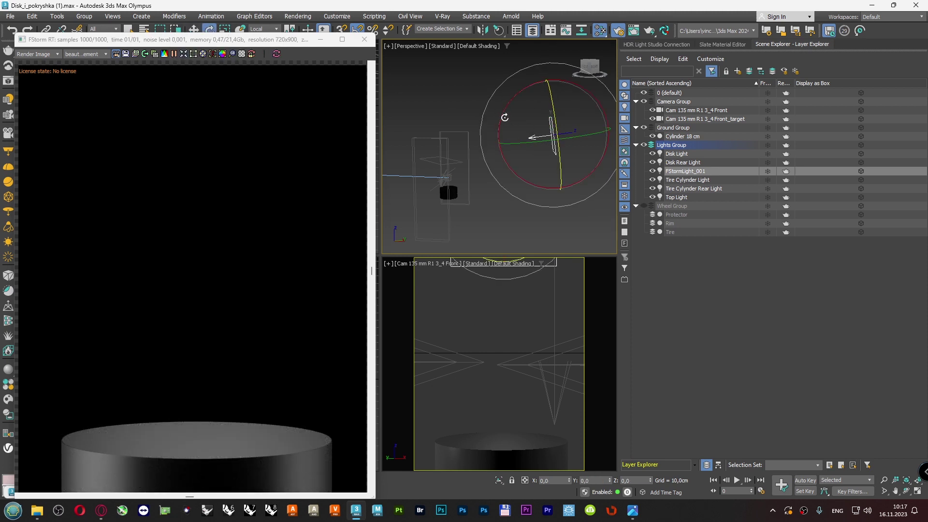
pyautogui.moveTo(504, 118); pyautogui.dragTo(493, 135)
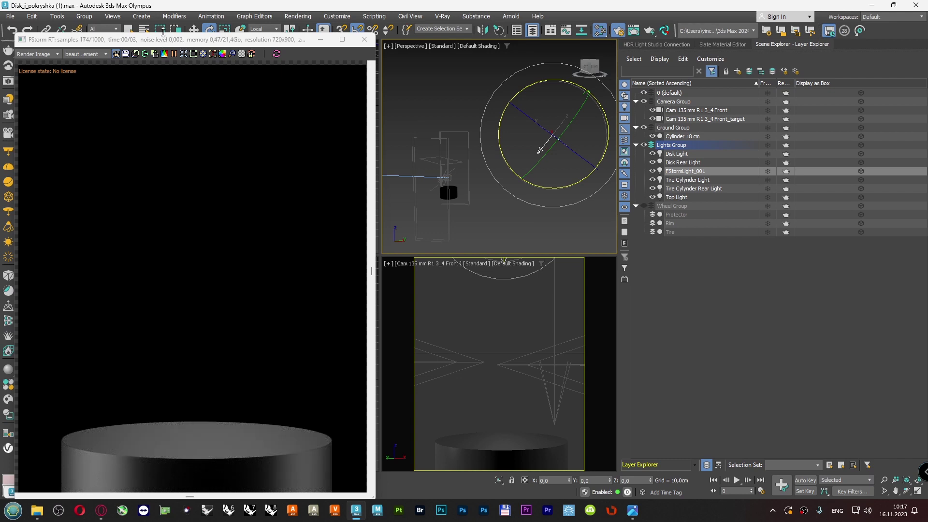
pyautogui.click(193, 30)
pyautogui.moveTo(546, 138); pyautogui.dragTo(521, 170, button='middle')
pyautogui.click(261, 29)
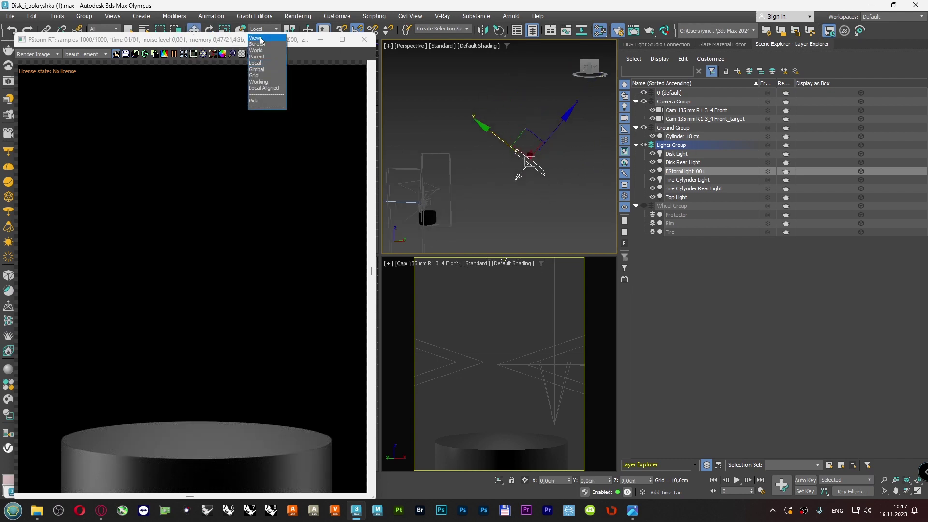
pyautogui.click(259, 38)
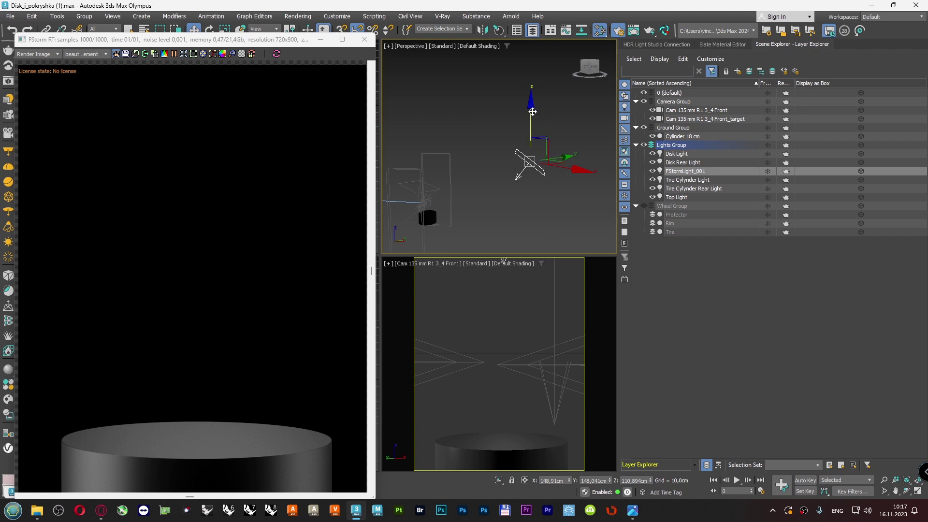
pyautogui.moveTo(531, 112); pyautogui.dragTo(531, 87)
# - Switch to Local coordinates and slide the light along its local Y axis
pyautogui.moveTo(519, 145)
pyautogui.keyDown('alt'); pyautogui.mouseDown(button='middle')
pyautogui.moveTo(538, 186)
pyautogui.moveTo(572, 201)
pyautogui.moveTo(513, 159)
pyautogui.mouseUp(button='middle'); pyautogui.keyUp('alt')
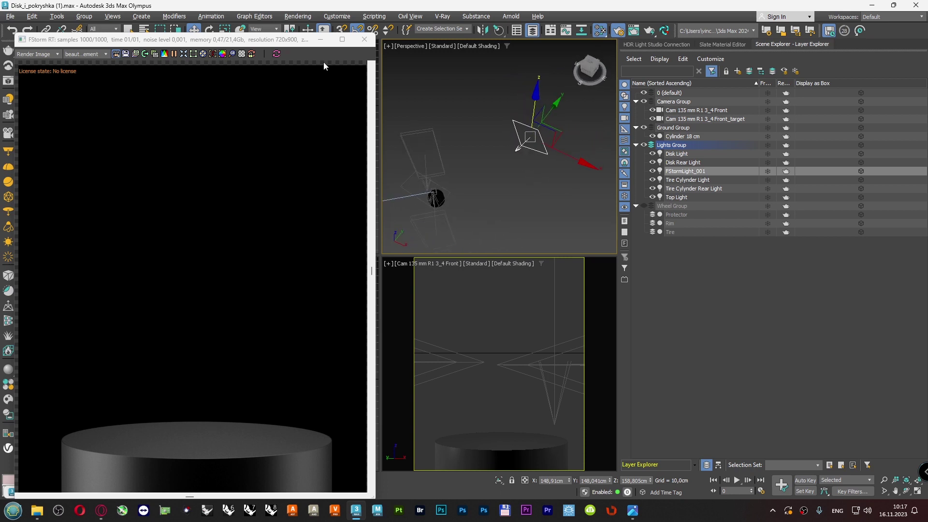
pyautogui.click(254, 30)
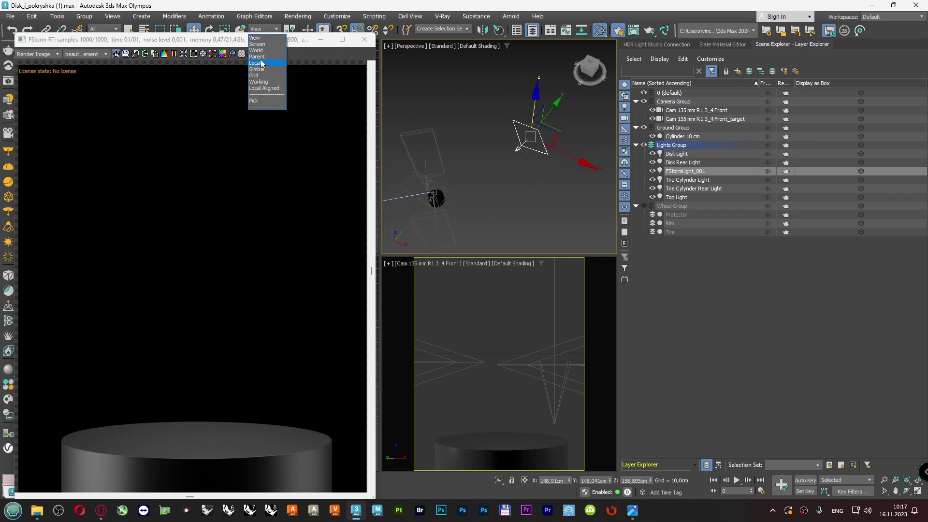
pyautogui.click(262, 63)
pyautogui.moveTo(554, 144); pyautogui.dragTo(556, 154, button='middle')
pyautogui.moveTo(507, 142); pyautogui.dragTo(491, 142)
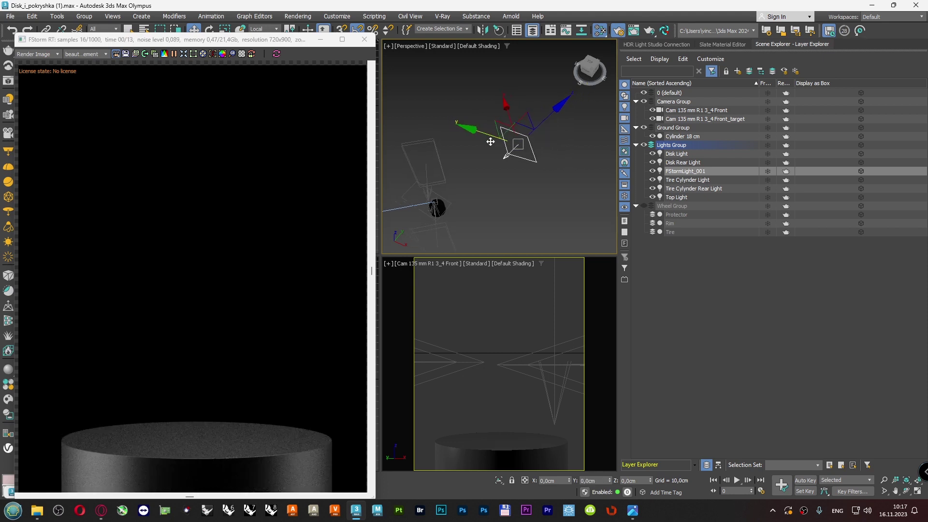
pyautogui.moveTo(491, 141)
pyautogui.keyDown('alt'); pyautogui.mouseDown(button='middle')
pyautogui.moveTo(502, 151)
pyautogui.moveTo(472, 155)
pyautogui.moveTo(501, 143)
pyautogui.moveTo(498, 151)
pyautogui.mouseUp(button='middle'); pyautogui.keyUp('alt')
pyautogui.moveTo(487, 130); pyautogui.dragTo(515, 176)
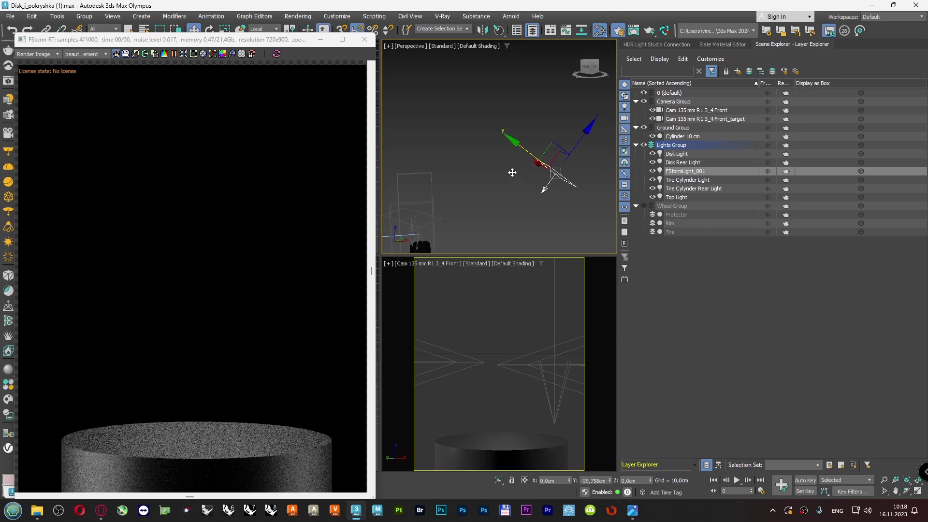
pyautogui.moveTo(468, 204); pyautogui.dragTo(531, 194, button='middle')
pyautogui.click(489, 186)
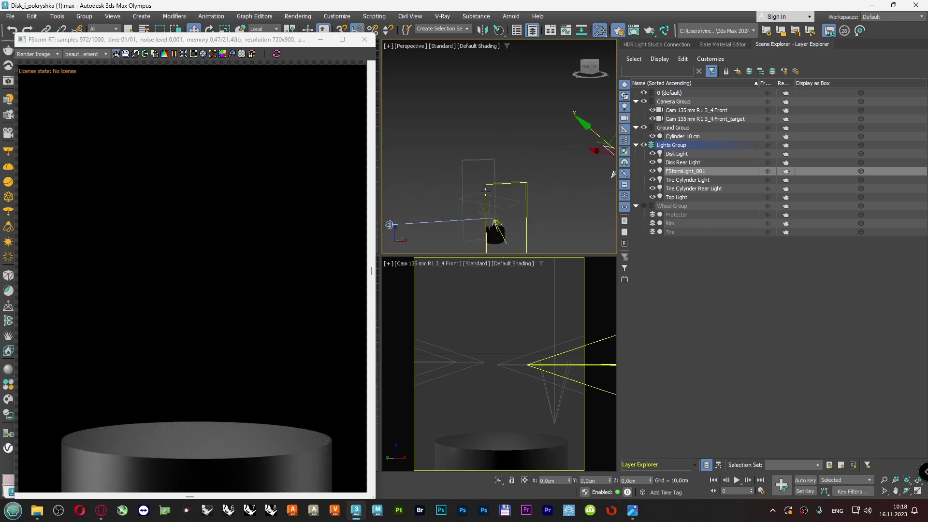
pyautogui.click(494, 218)
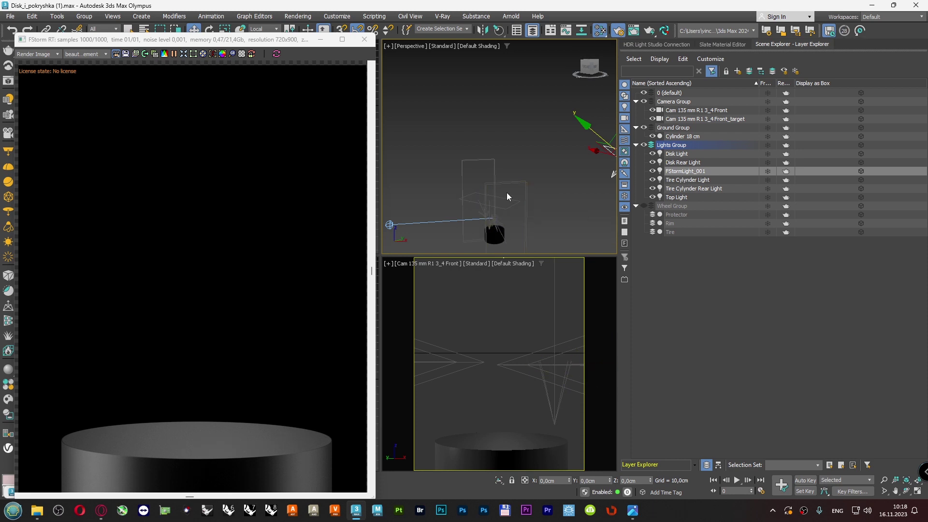
pyautogui.scroll(-2, 505, 192)
pyautogui.moveTo(541, 184); pyautogui.dragTo(529, 186, button='middle')
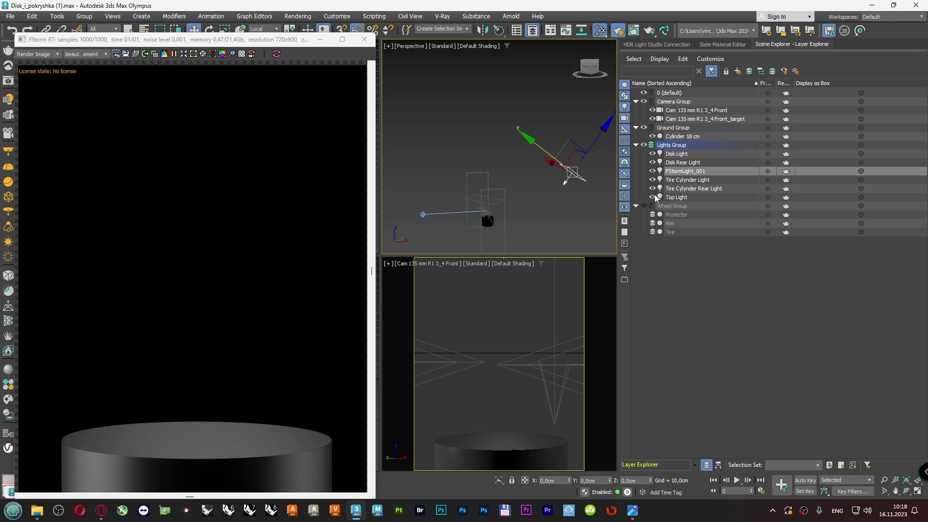
# - Unhide Wheel Group and restart the FStorm render so the rim and tire appear
pyautogui.click(645, 206)
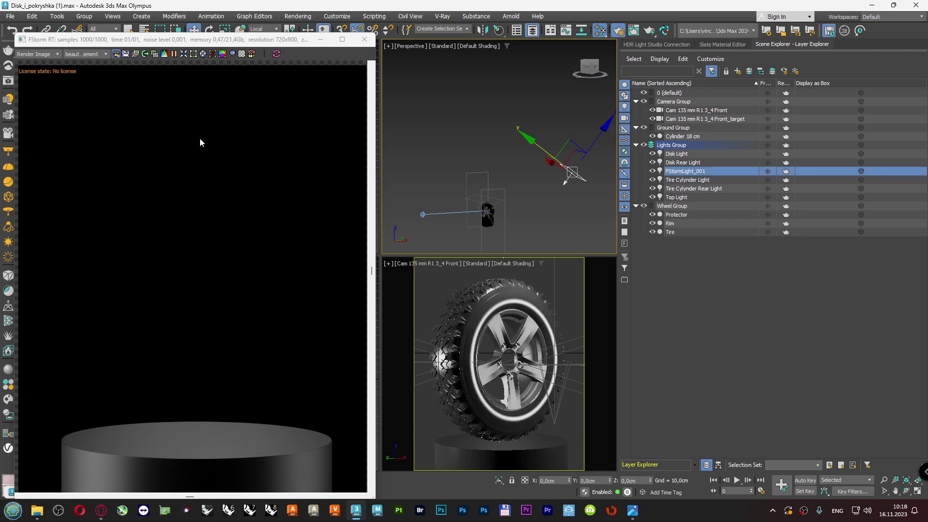
pyautogui.click(276, 54)
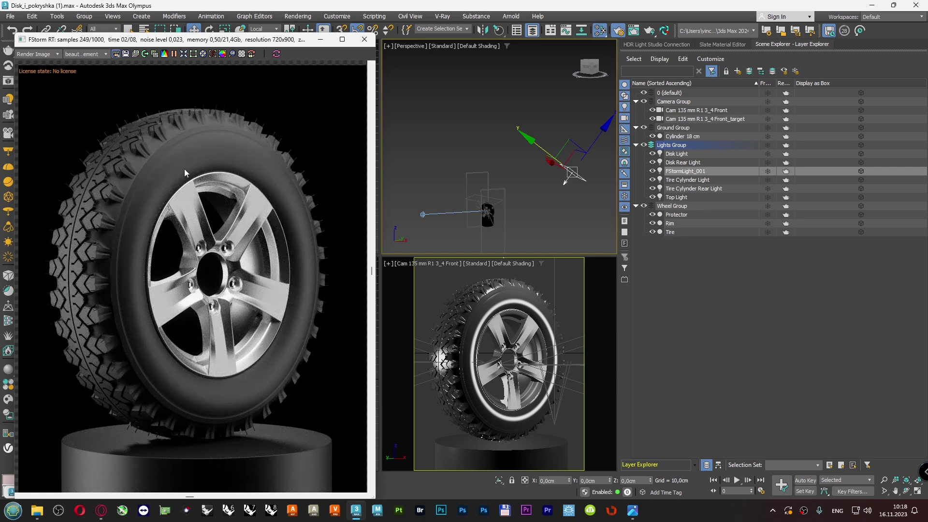
pyautogui.scroll(6, 174, 107)
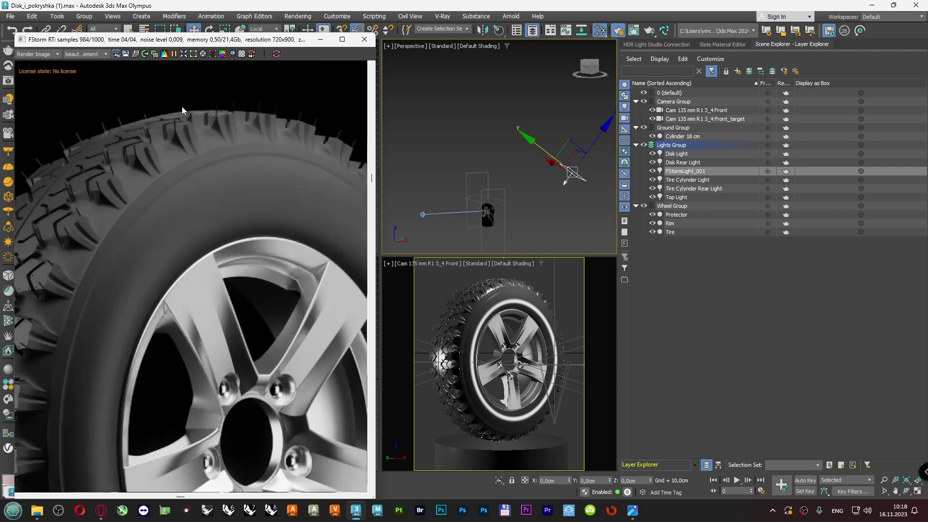
pyautogui.scroll(-4, 184, 134)
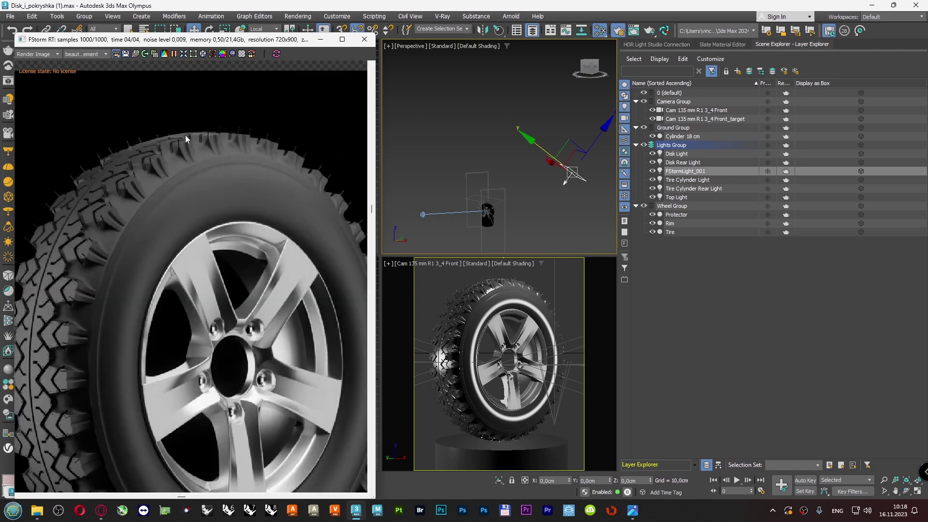
pyautogui.scroll(-2, 186, 134)
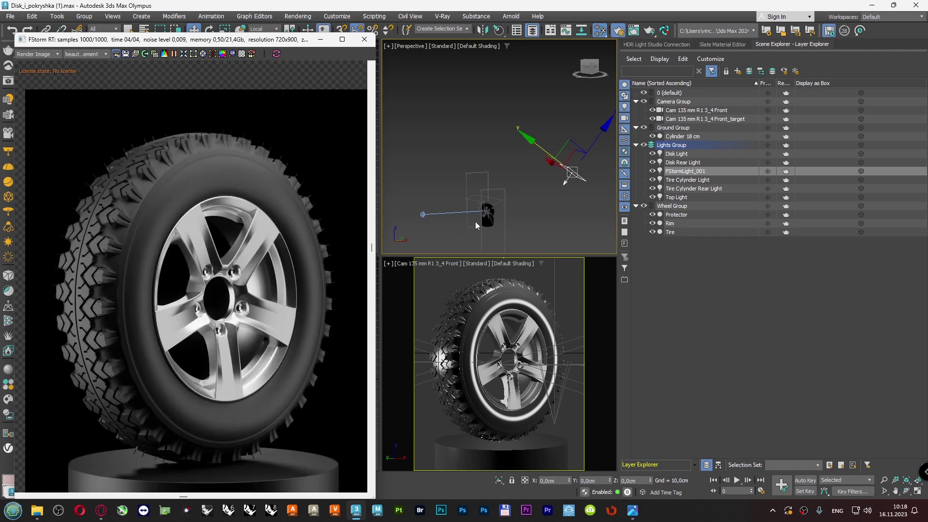
pyautogui.moveTo(248, 43); pyautogui.dragTo(349, 55)
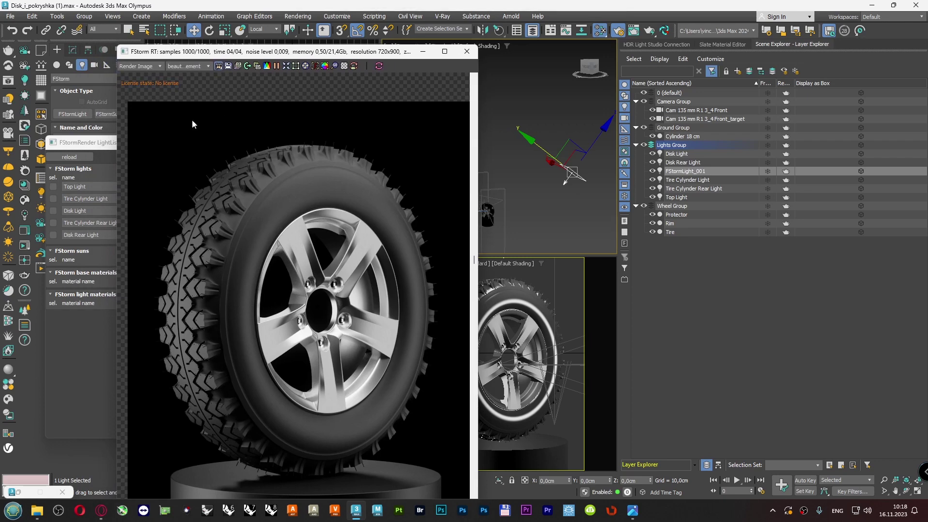
pyautogui.click(109, 148)
# - Set FStormLight_001's Include list to contain only Cylinder 18 cm
pyautogui.click(270, 147)
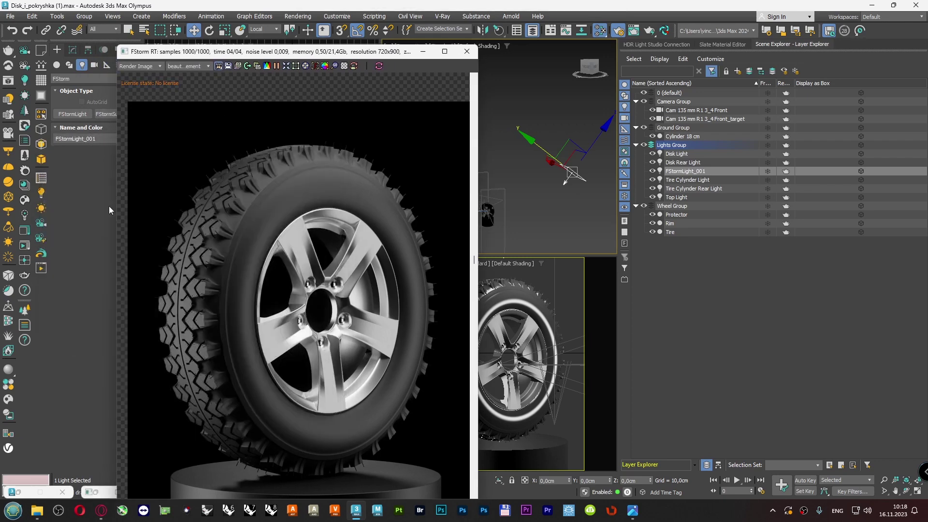
pyautogui.click(73, 51)
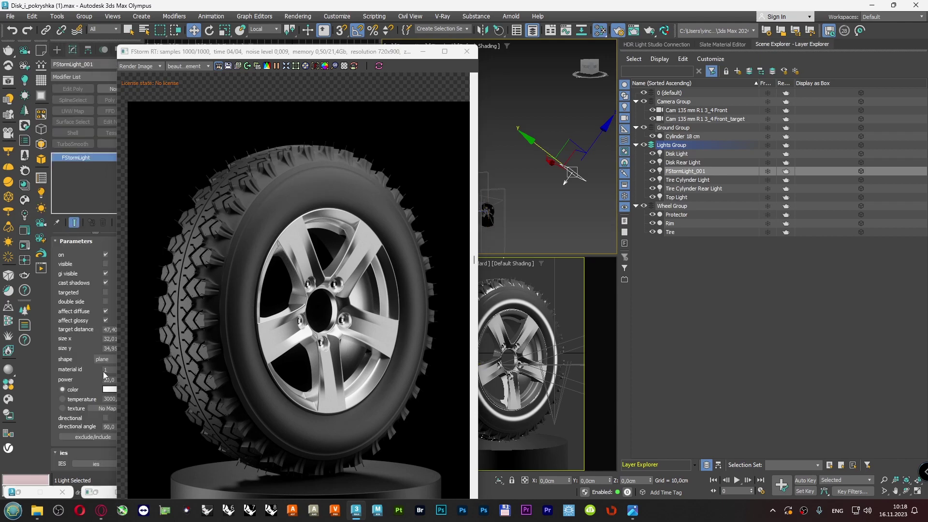
pyautogui.click(97, 438)
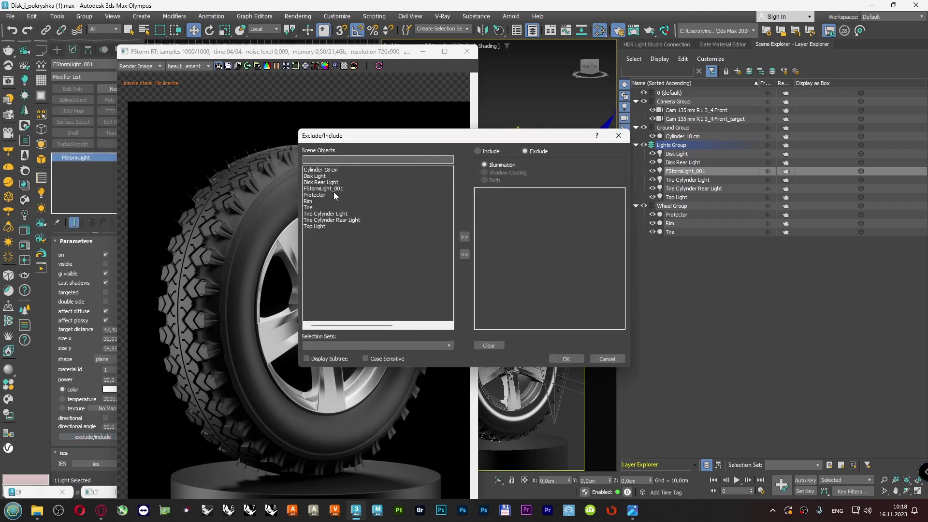
pyautogui.click(314, 170)
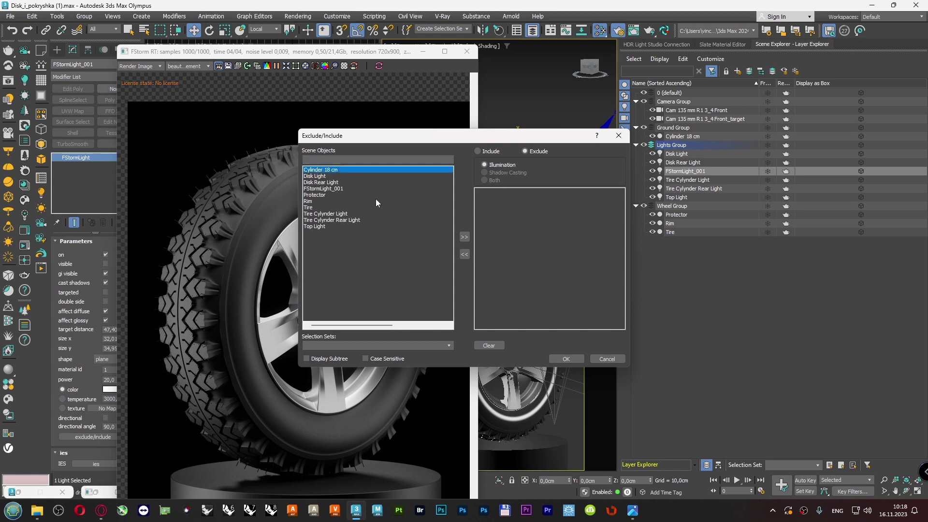
pyautogui.click(465, 237)
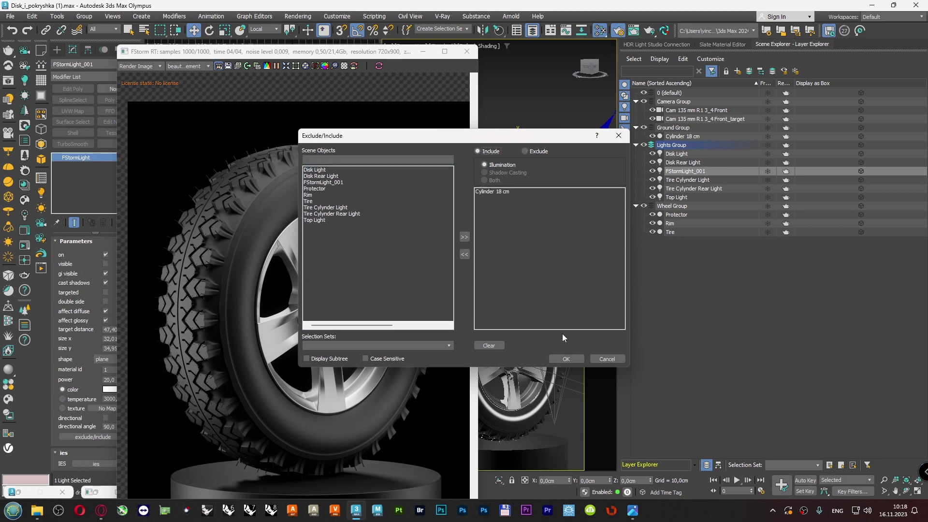
pyautogui.click(565, 358)
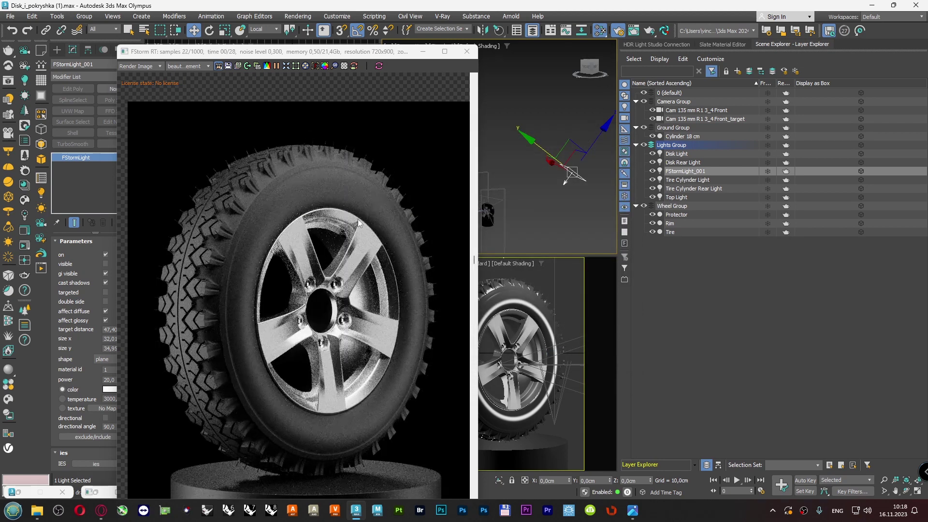
pyautogui.scroll(5, 271, 144)
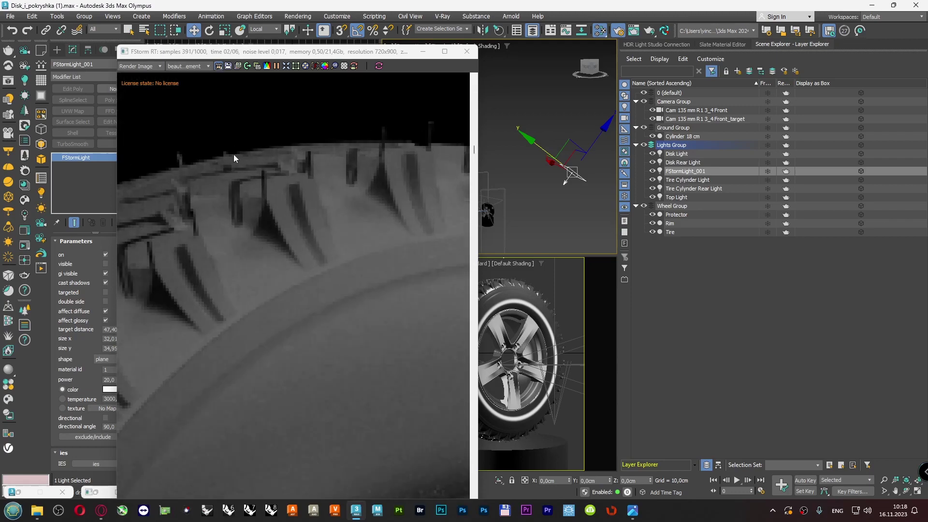
pyautogui.scroll(-5, 273, 155)
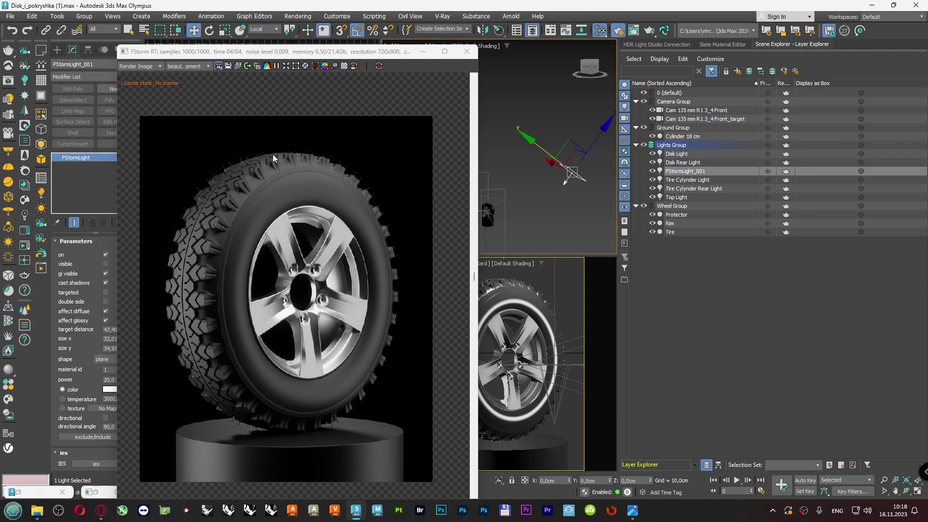
pyautogui.scroll(3, 296, 248)
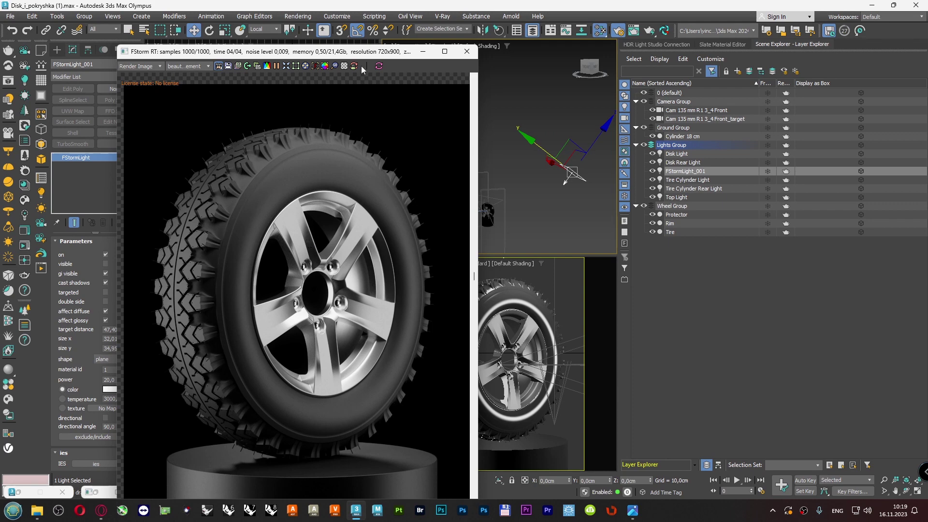
# - Make Ground Group the active layer and minimize the FStorm render window
pyautogui.click(672, 129)
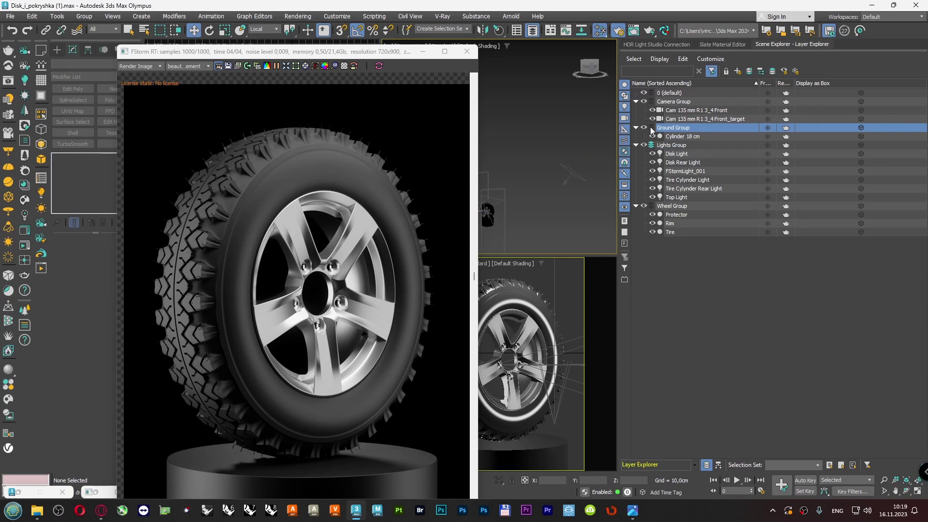
pyautogui.moveTo(363, 54); pyautogui.dragTo(361, 294)
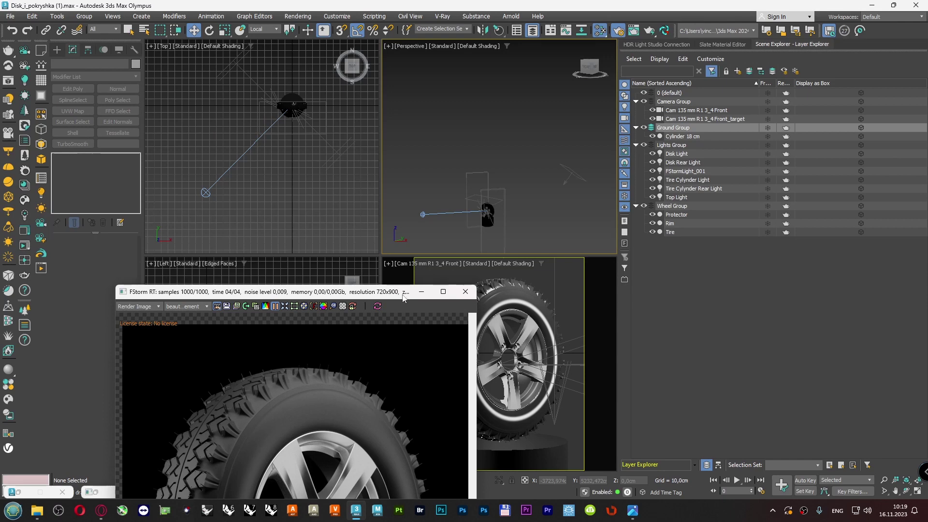
pyautogui.click(421, 292)
# - Frame the tire in the Top view and bring up the Standard Primitives object types
pyautogui.moveTo(257, 176); pyautogui.dragTo(212, 221, button='middle')
pyautogui.click(252, 163)
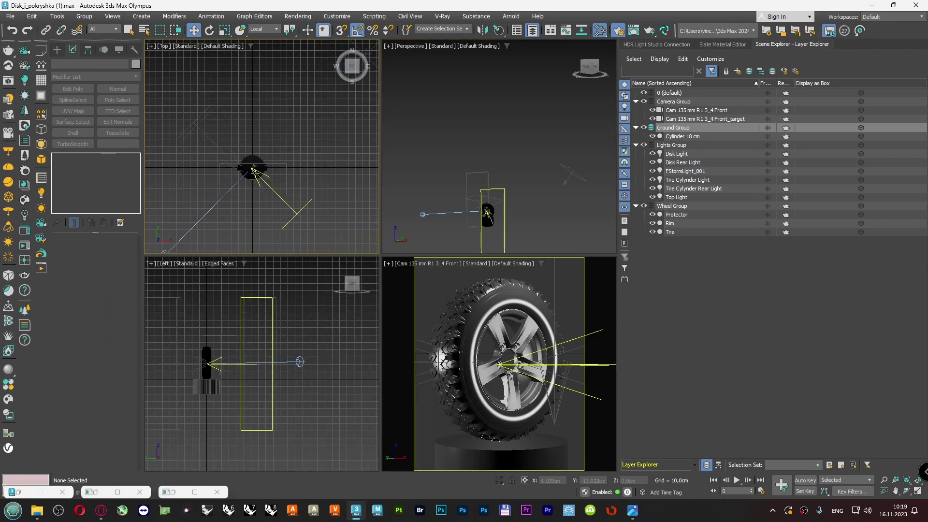
pyautogui.scroll(5, 251, 155)
pyautogui.scroll(-3, 250, 154)
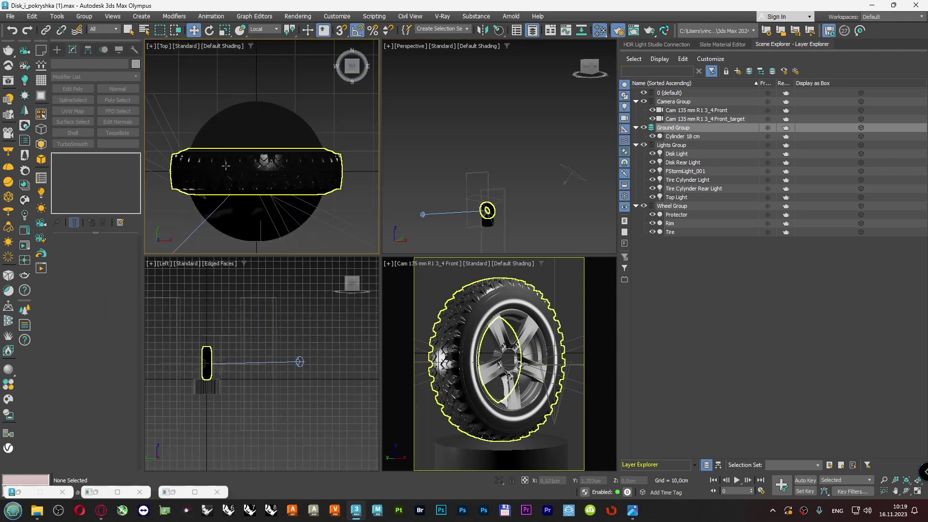
pyautogui.click(57, 50)
pyautogui.click(57, 66)
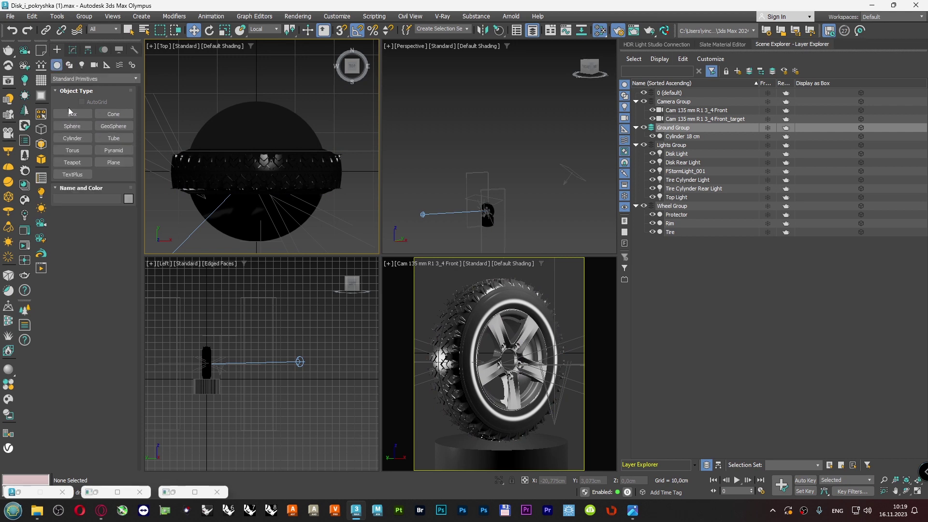
# - Draw a new tube ring in the Top view
pyautogui.click(113, 138)
pyautogui.scroll(-3, 274, 175)
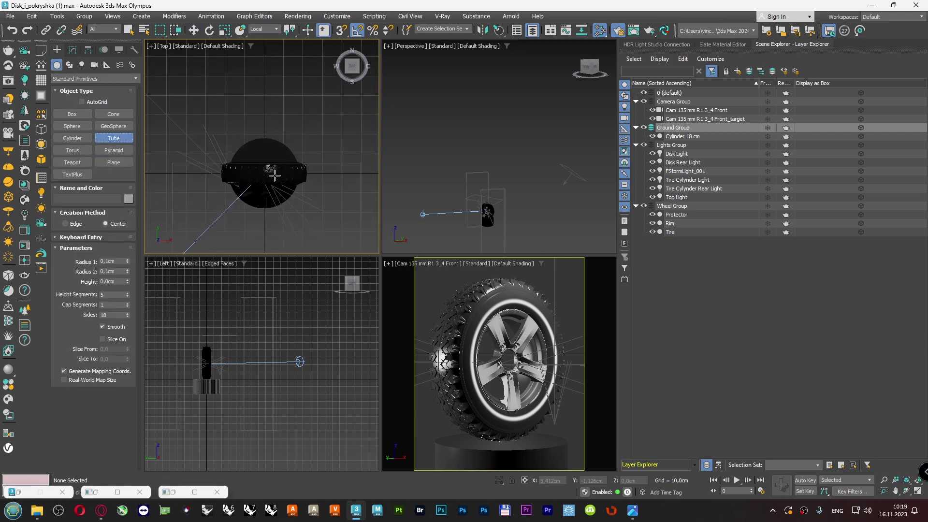
pyautogui.moveTo(194, 173); pyautogui.dragTo(206, 190)
pyautogui.click(200, 184)
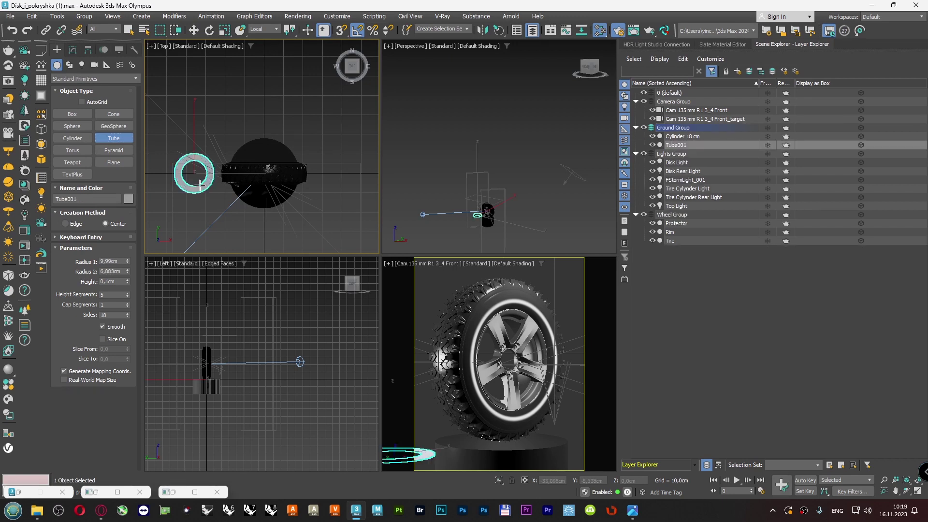
pyautogui.rightClick(199, 183)
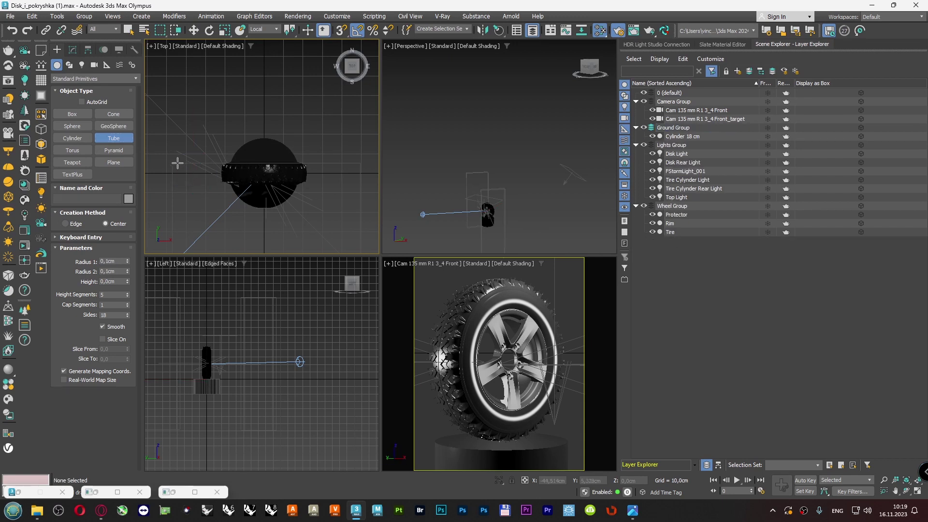
pyautogui.moveTo(186, 175); pyautogui.dragTo(198, 200)
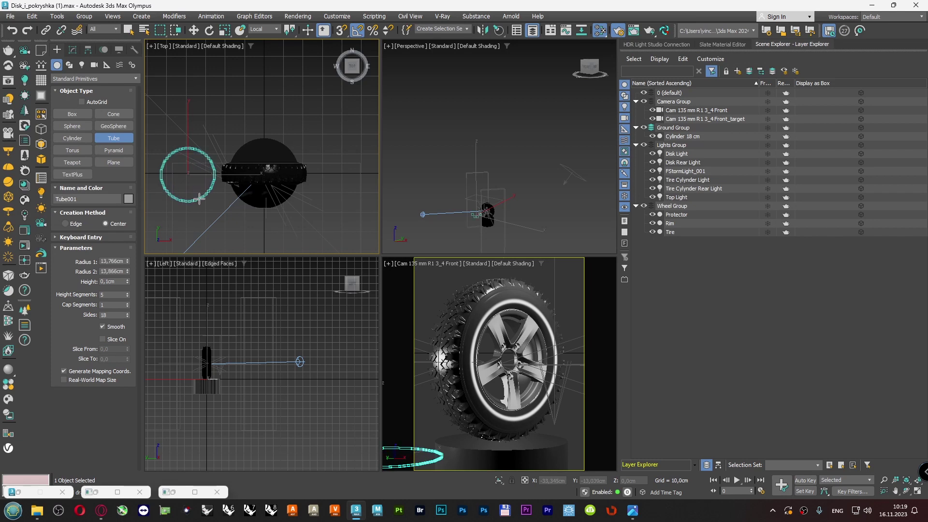
pyautogui.click(196, 193)
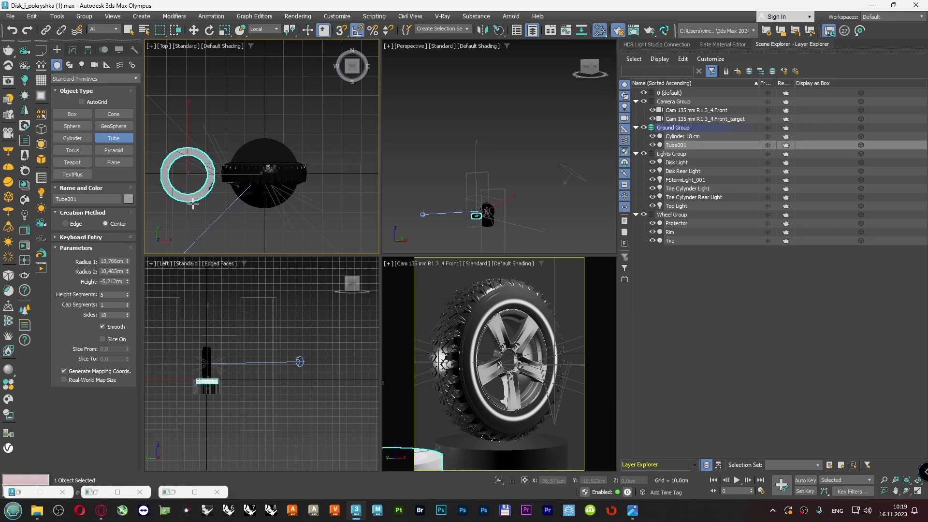
pyautogui.click(193, 204)
pyautogui.press('w')
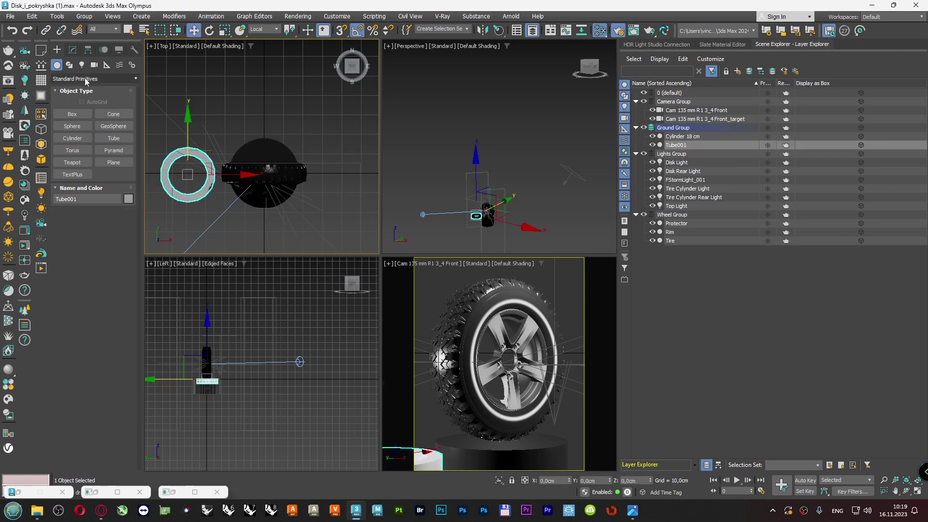
# - Give the tube a height of -1,0 cm and 64 sides
pyautogui.click(72, 50)
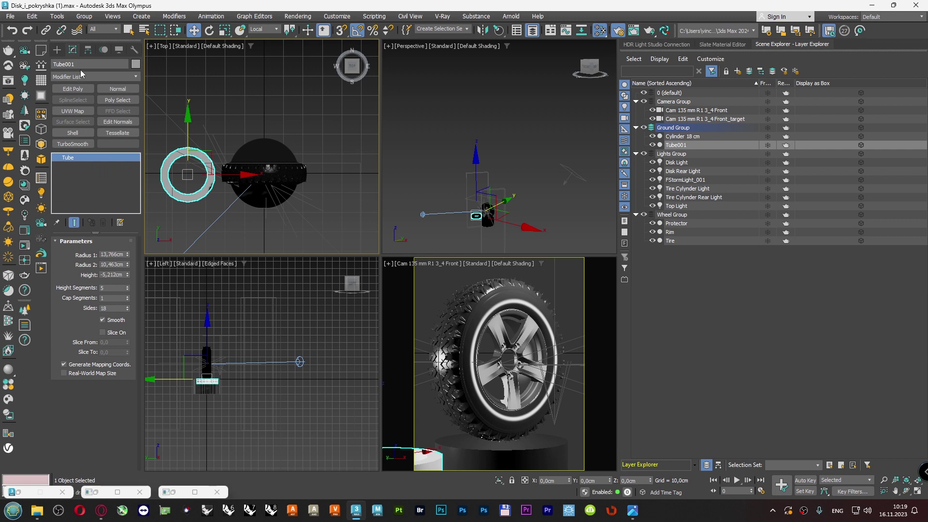
pyautogui.click(114, 254)
pyautogui.moveTo(123, 275); pyautogui.dragTo(88, 275)
pyautogui.write('-1')
pyautogui.press('Return')
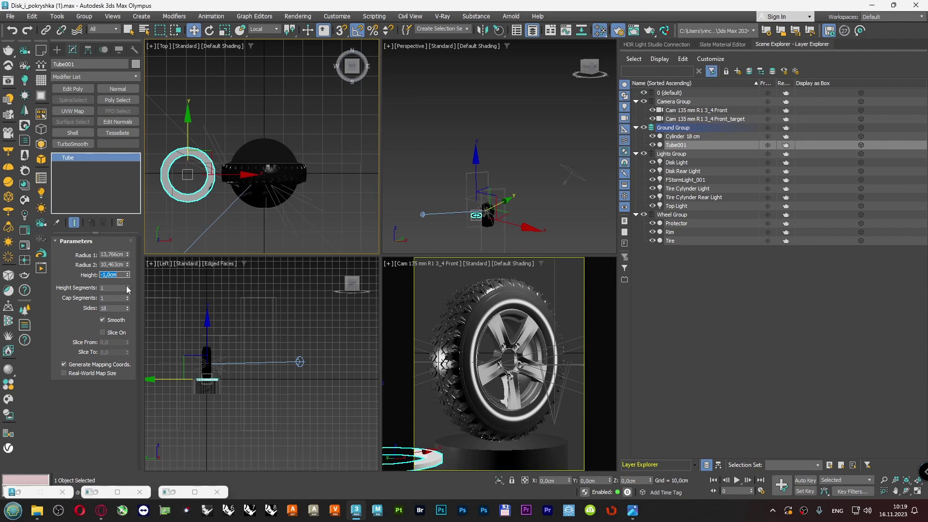
pyautogui.moveTo(106, 309); pyautogui.dragTo(83, 308)
pyautogui.write('64')
pyautogui.press('Return')
# - Switch to View coordinates and zero the tube's X and Y positions
pyautogui.click(263, 29)
pyautogui.click(257, 38)
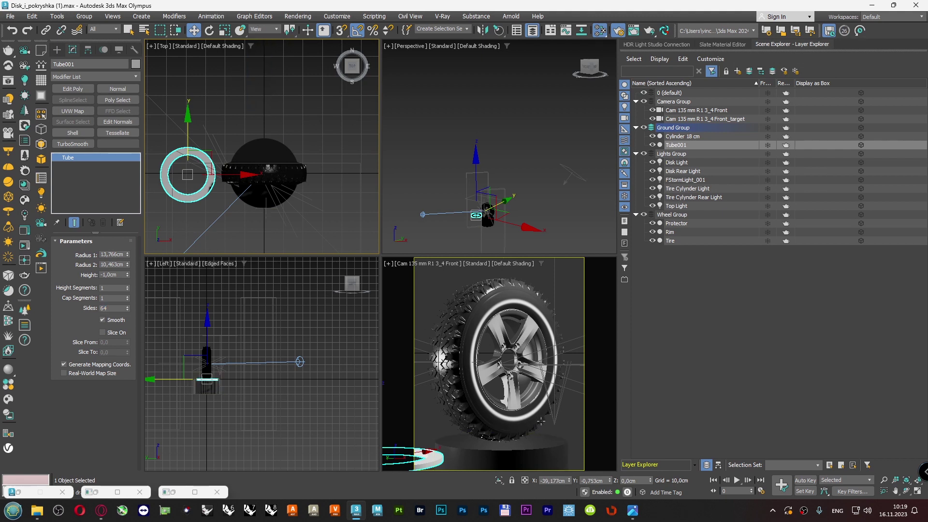
pyautogui.rightClick(569, 481)
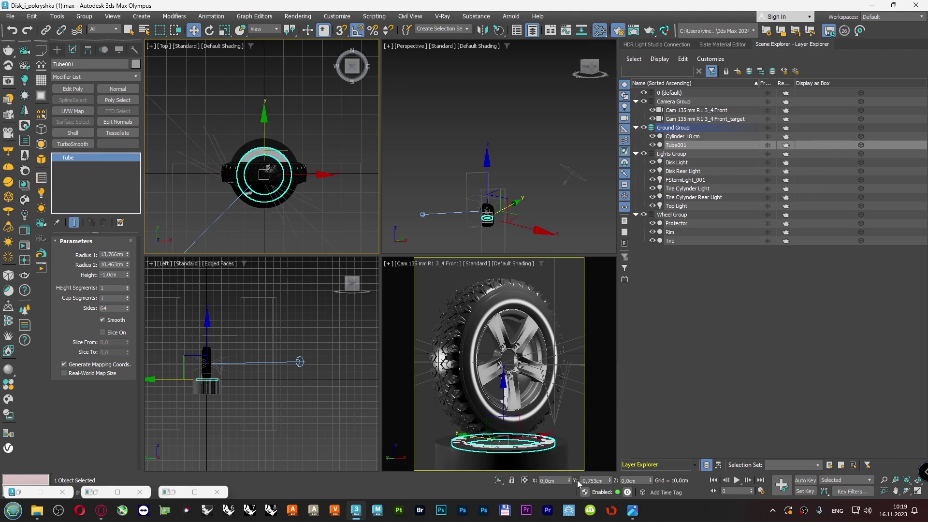
pyautogui.rightClick(610, 482)
pyautogui.scroll(8, 273, 156)
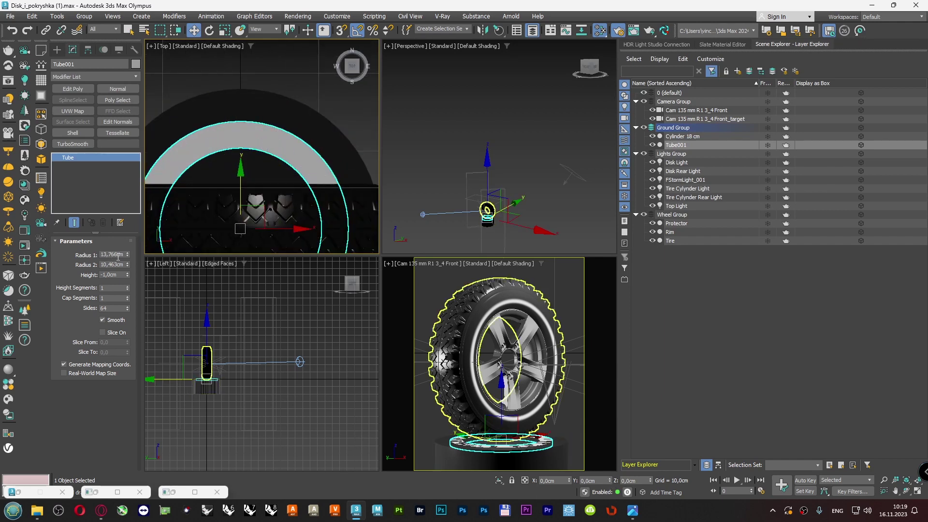
# - Set the tube's outer radius (Radius 1) to 16,0 cm
pyautogui.moveTo(123, 255); pyautogui.dragTo(90, 252)
pyautogui.write('17')
pyautogui.press('Return')
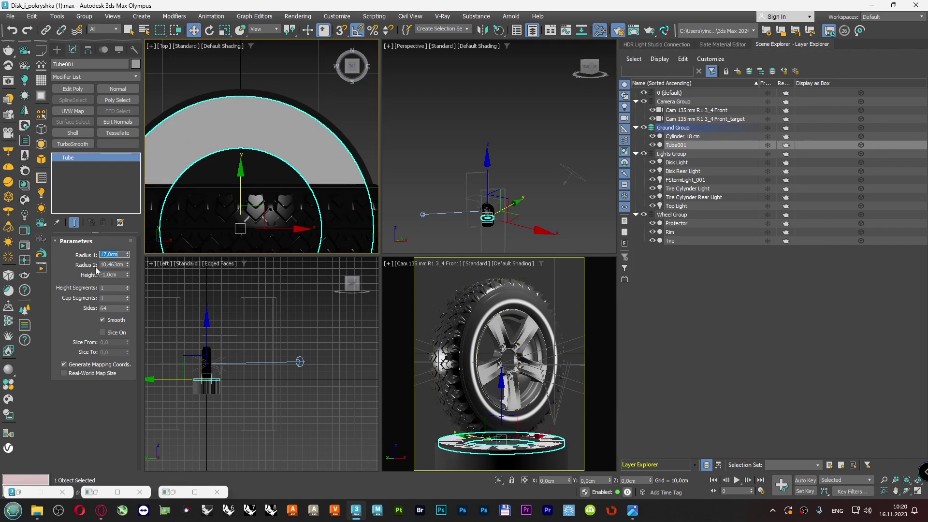
pyautogui.press('Tab')
pyautogui.write('16')
pyautogui.press('Return')
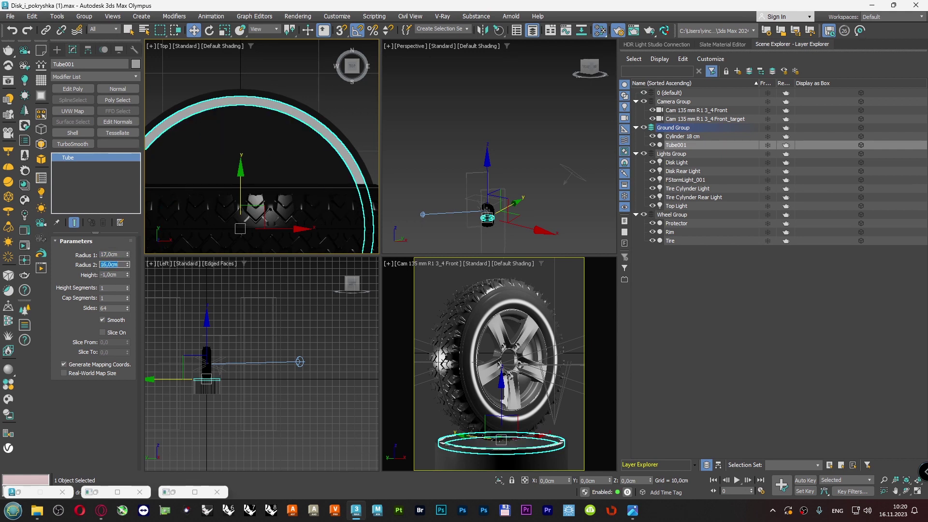
pyautogui.hotkey('shift', 'Tab')
pyautogui.write('16')
pyautogui.press('Return')
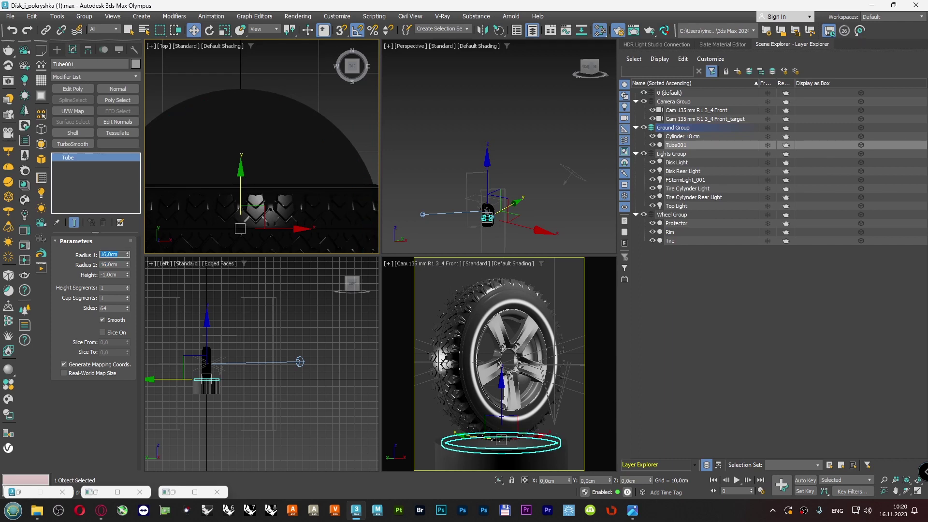
# - Set the tube's inner radius (Radius 2) to 15,5 cm
pyautogui.doubleClick(117, 264)
pyautogui.write('15')
pyautogui.press('Return')
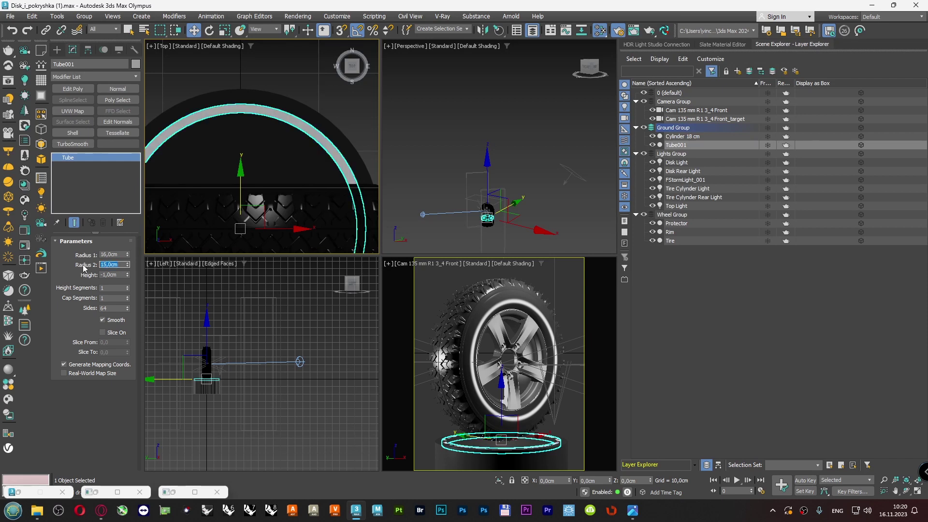
pyautogui.write('15.5')
pyautogui.hotkey('alt', 'shift')
pyautogui.write('15,5')
pyautogui.press('Return')
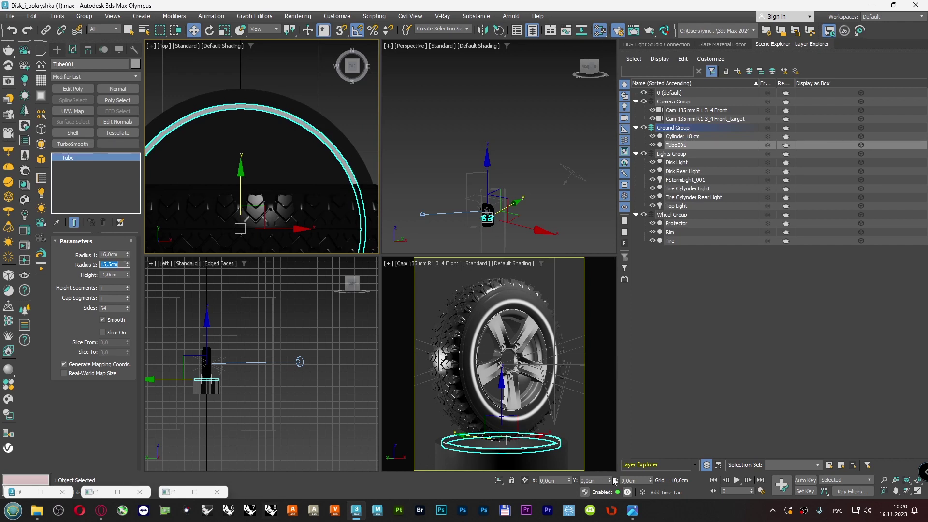
# - Raise the tube to Z 0,05 cm and deselect it
pyautogui.click(641, 481)
pyautogui.write('0,01')
pyautogui.press('Return')
pyautogui.write('0,05')
pyautogui.press('Return')
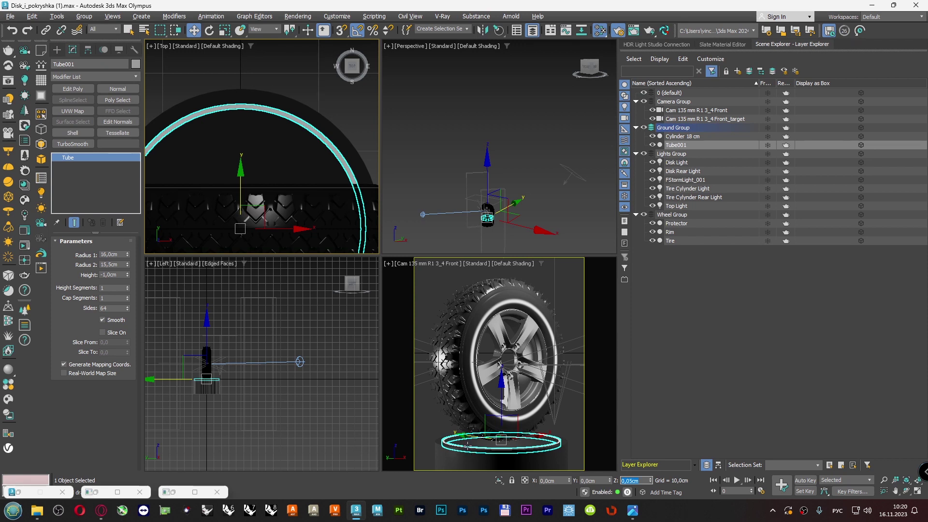
pyautogui.click(419, 300)
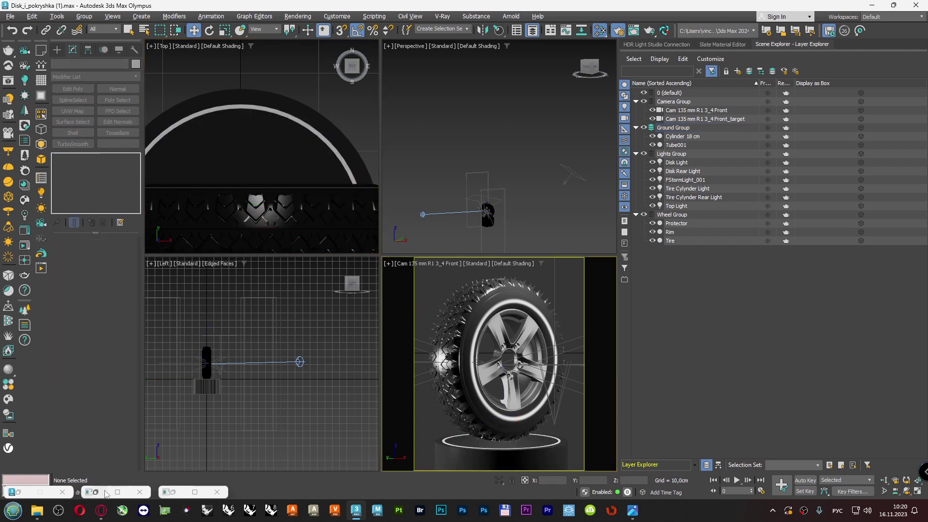
# - Restore the FStorm render window and place it beside the viewports
pyautogui.click(169, 493)
pyautogui.moveTo(305, 293); pyautogui.dragTo(235, 46)
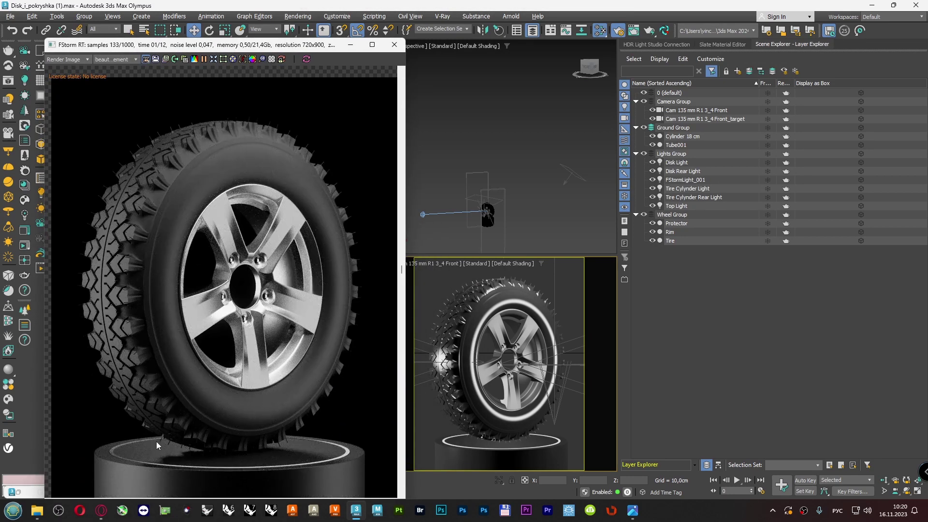
pyautogui.click(517, 443)
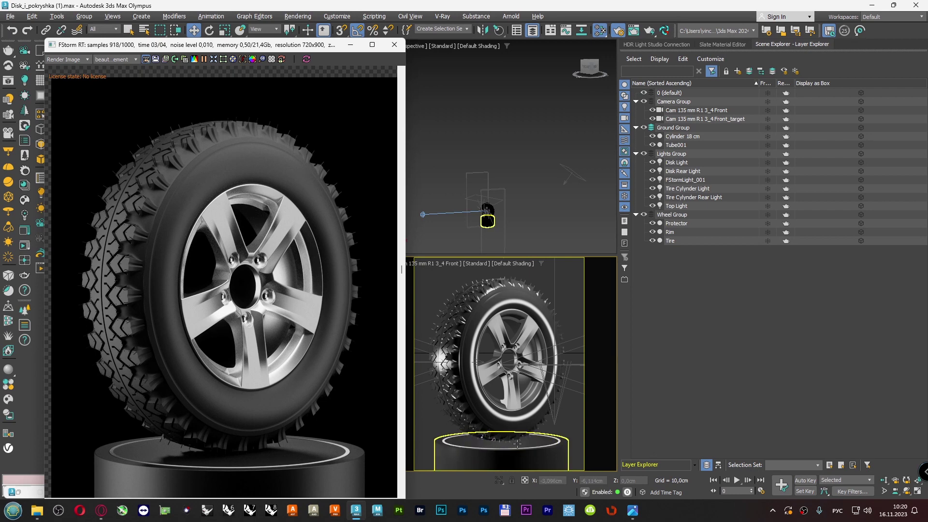
pyautogui.click(577, 425)
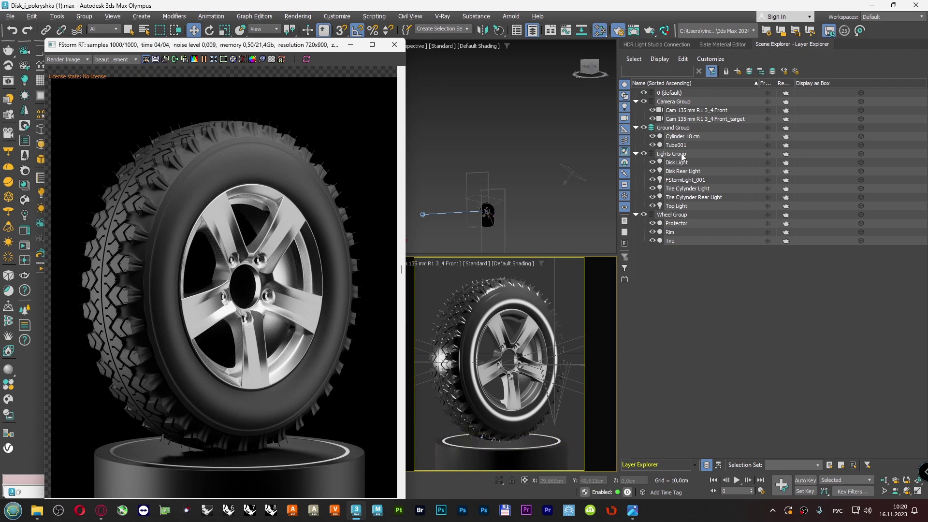
# - Rename Tube001 to 'Light Tube' and add it to the active Lights Group layer
pyautogui.click(677, 145)
pyautogui.click(689, 145)
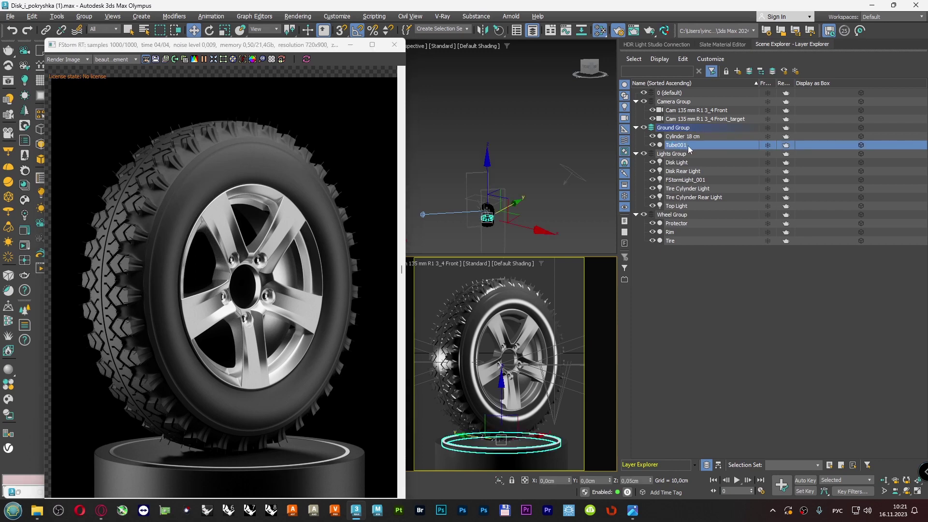
pyautogui.click(689, 145)
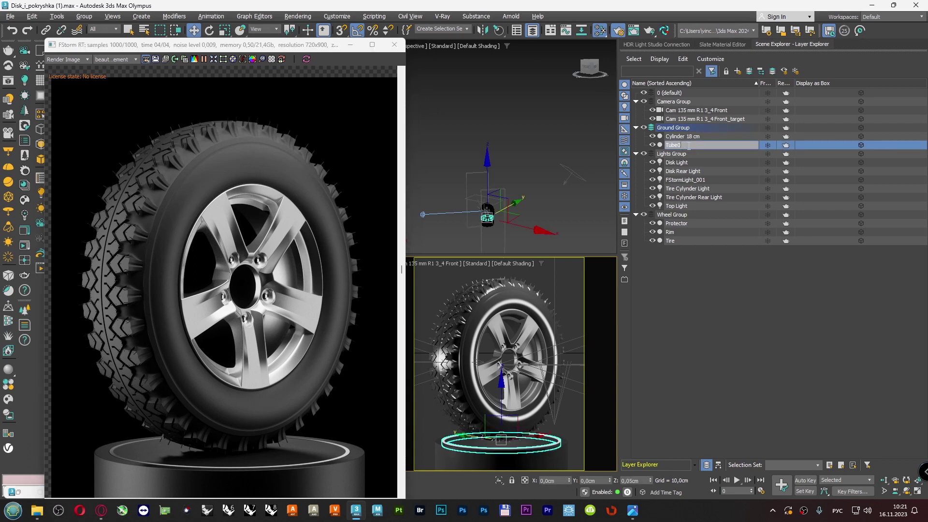
pyautogui.write('Дипре')
pyautogui.press('BackSpace')
pyautogui.press('BackSpace')
pyautogui.press('BackSpace')
pyautogui.press('BackSpace')
pyautogui.press('BackSpace')
pyautogui.hotkey('alt', 'shift')
pyautogui.write('Light')
pyautogui.press('Return')
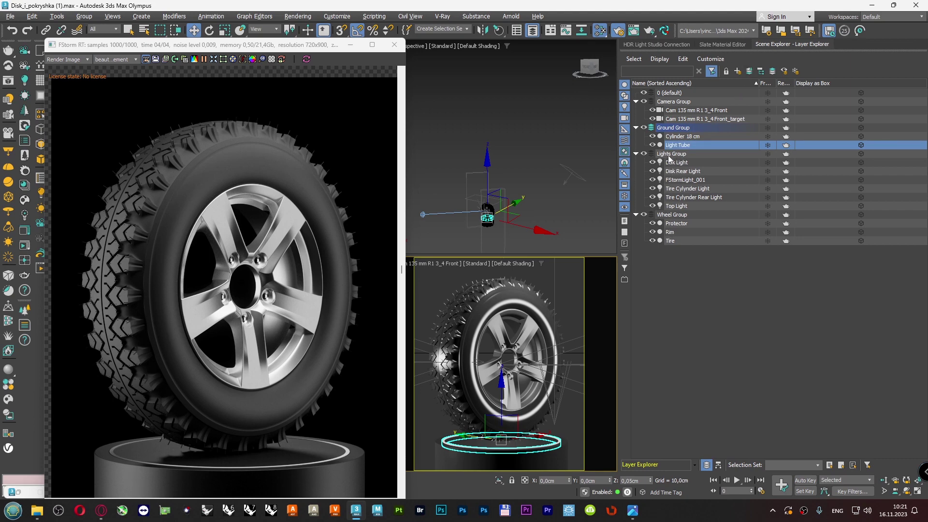
pyautogui.click(749, 72)
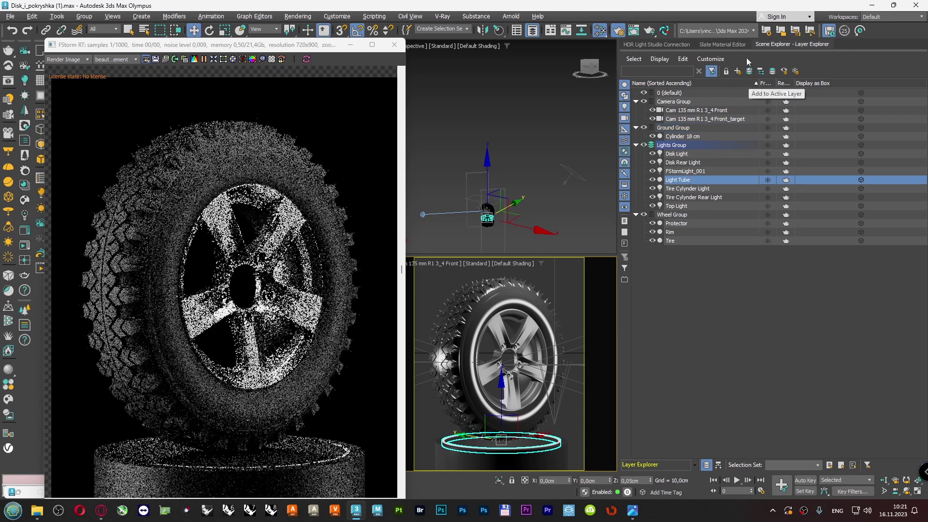
# - Create FStormLightMat 'Material #5' (power 10,0) in the Slate editor and assign it to the Light Tube
pyautogui.click(735, 45)
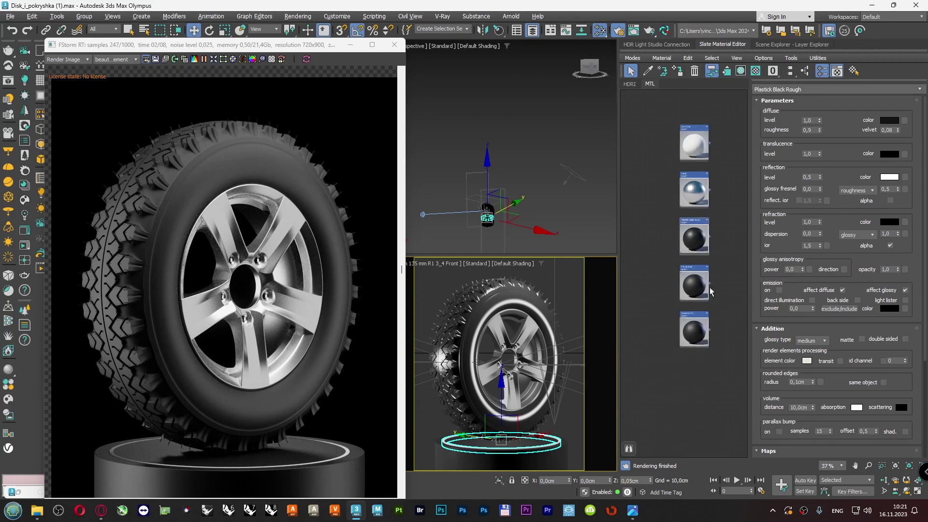
pyautogui.rightClick(692, 359)
pyautogui.moveTo(722, 375)
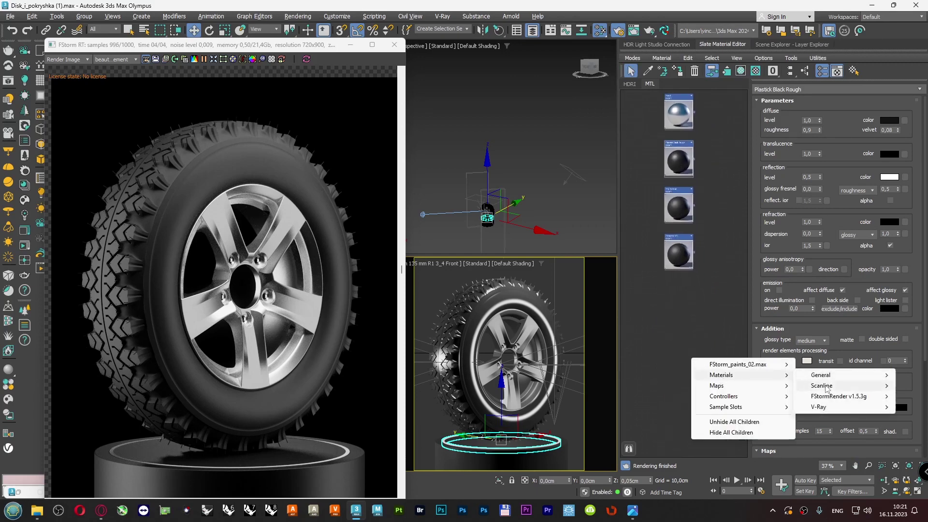
pyautogui.moveTo(827, 397)
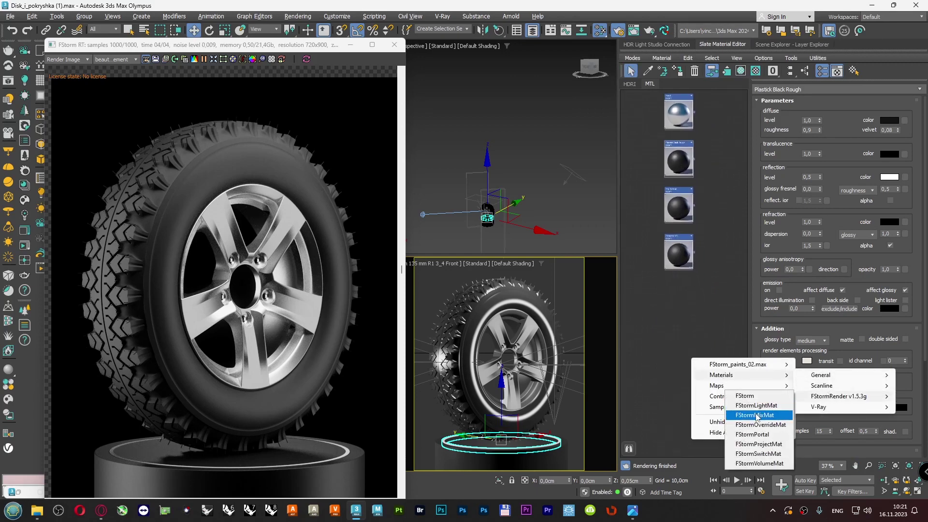
pyautogui.click(756, 406)
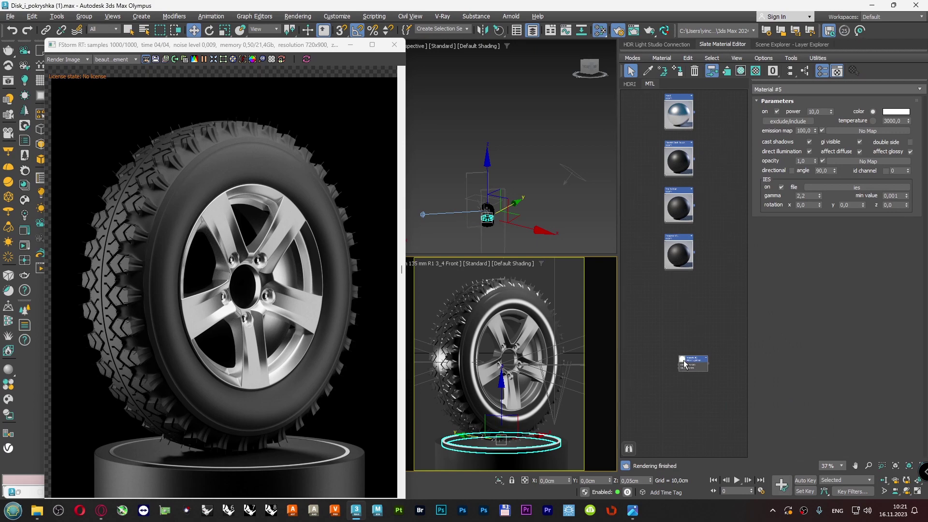
pyautogui.moveTo(684, 364); pyautogui.dragTo(677, 291)
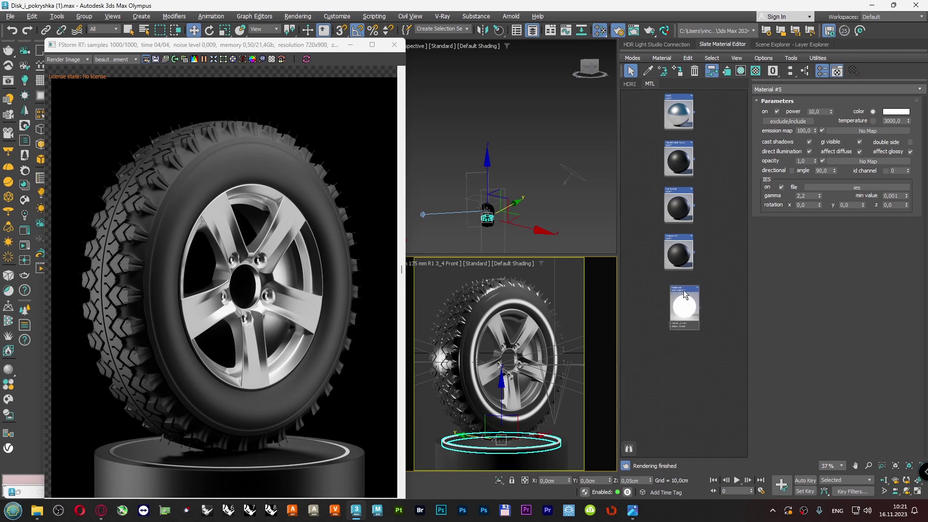
pyautogui.click(677, 71)
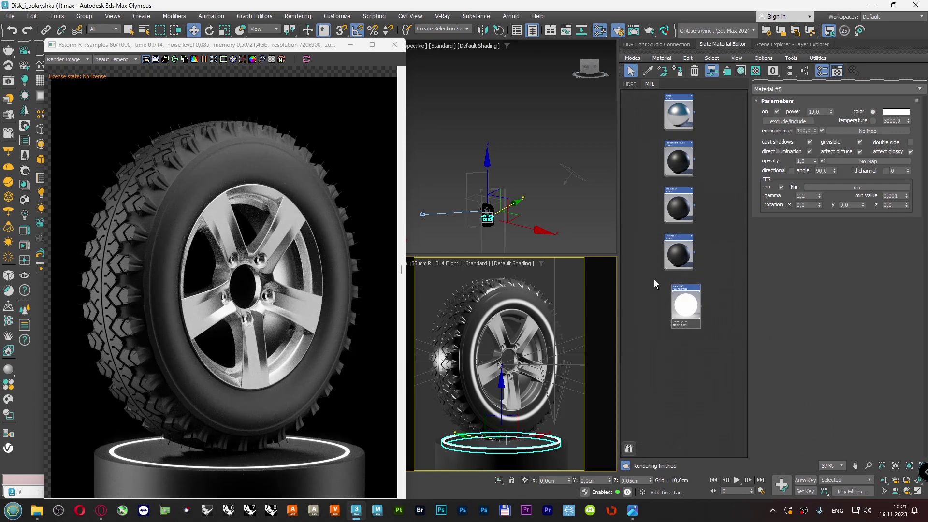
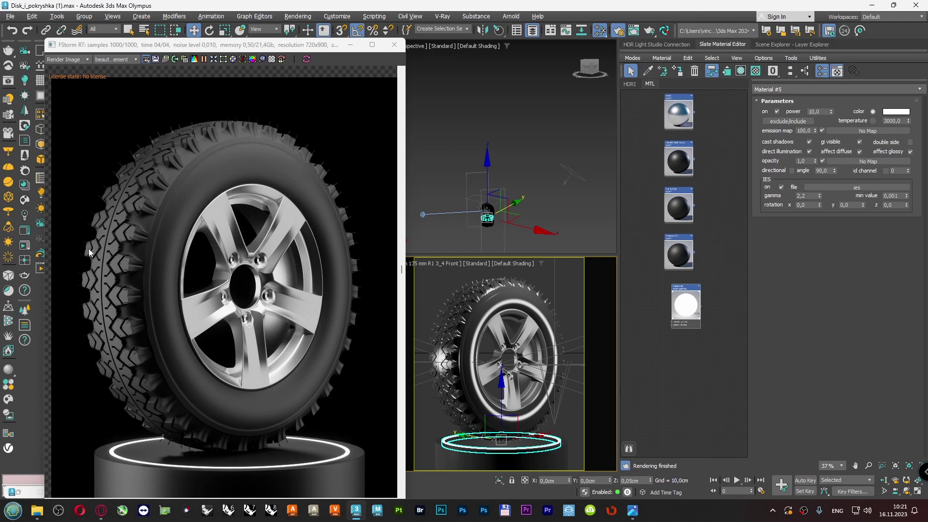
# - Lay the Slate material nodes out vertically, move the FStorm render window left, and deselect the light
pyautogui.click(789, 70)
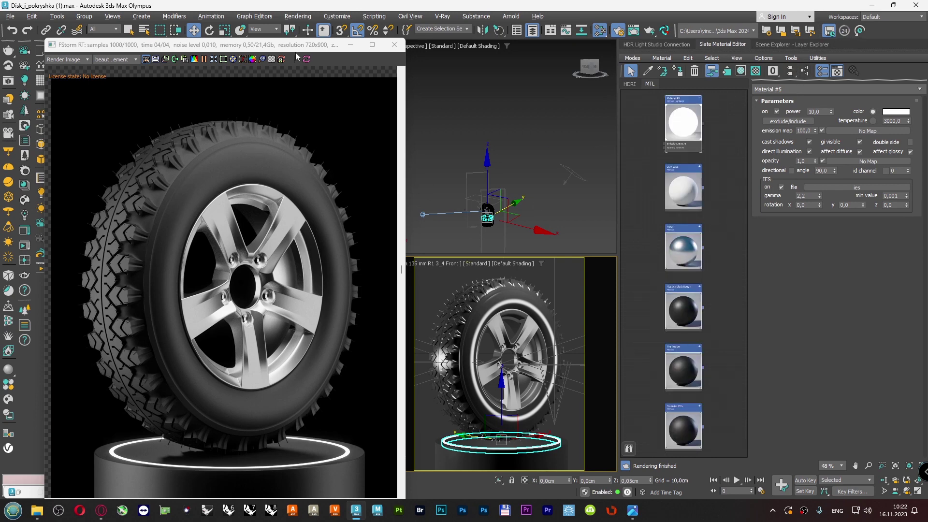
pyautogui.moveTo(297, 48); pyautogui.dragTo(272, 26)
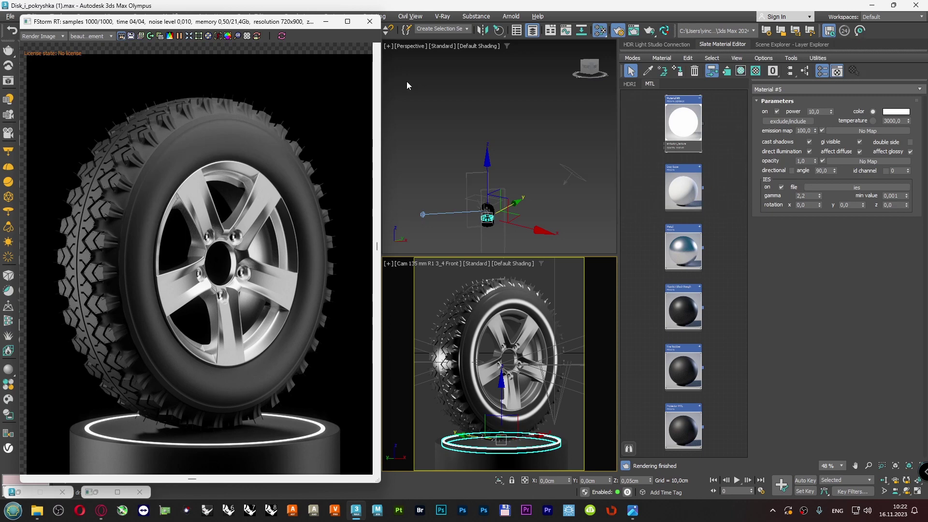
pyautogui.click(513, 140)
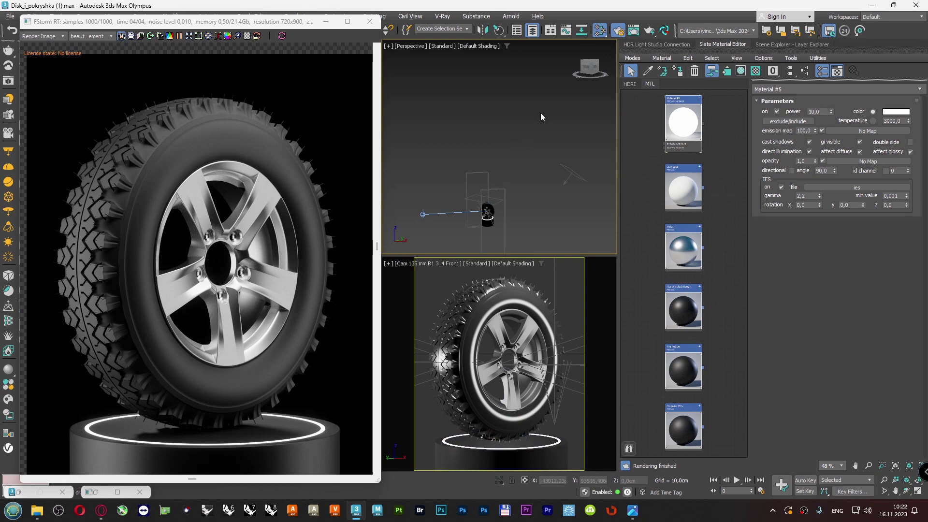
pyautogui.scroll(5, 537, 118)
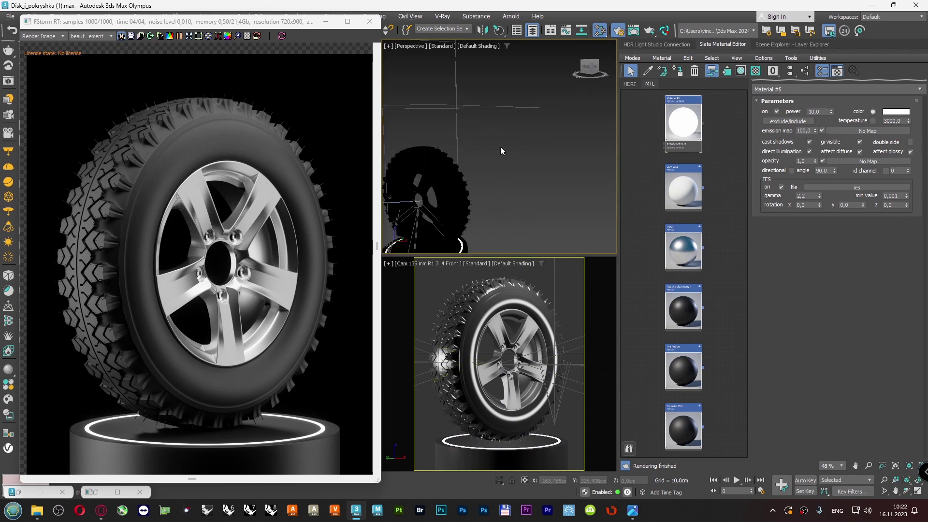
pyautogui.scroll(-5, 500, 146)
pyautogui.click(457, 83)
# - Switch the Perspective view to Clay shading
pyautogui.click(470, 46)
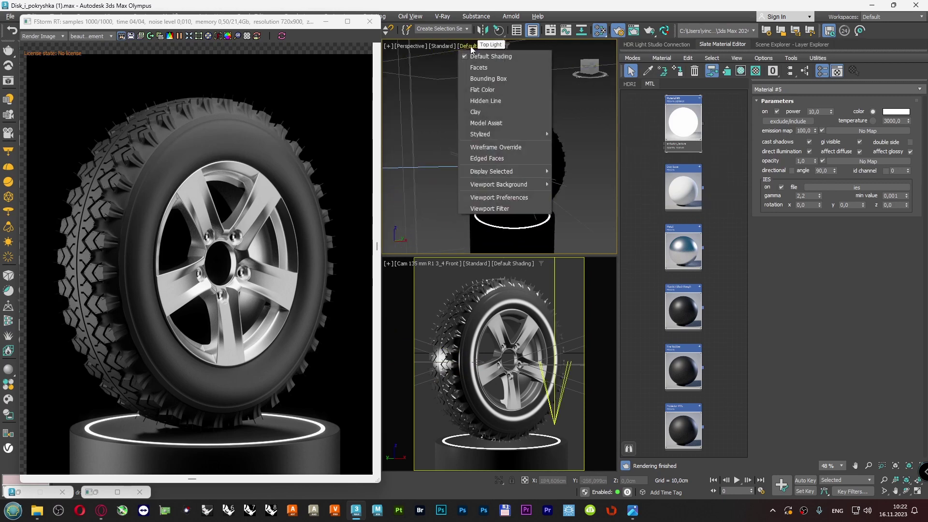
pyautogui.click(478, 112)
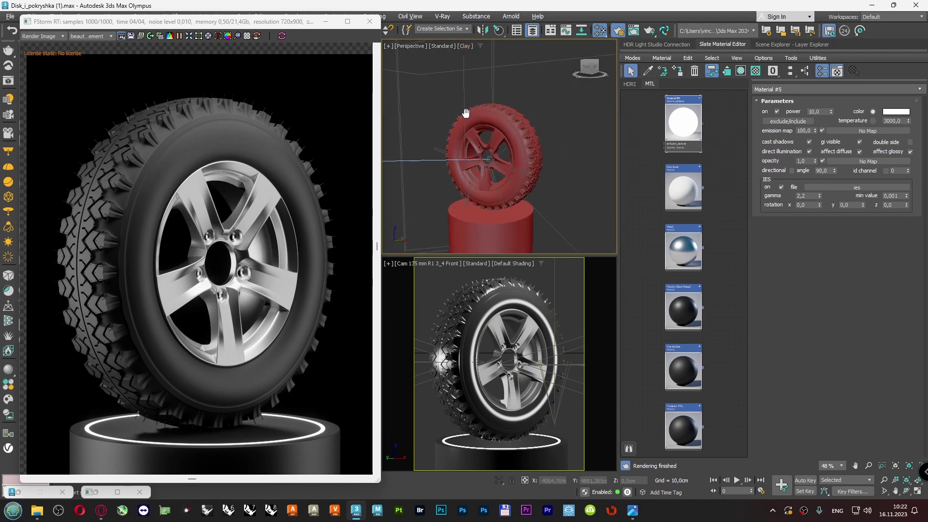
pyautogui.moveTo(466, 112); pyautogui.dragTo(476, 95, button='middle')
# - Pick the tire's Tire Rubber material into the Slate editor with the eyedropper
pyautogui.click(477, 99)
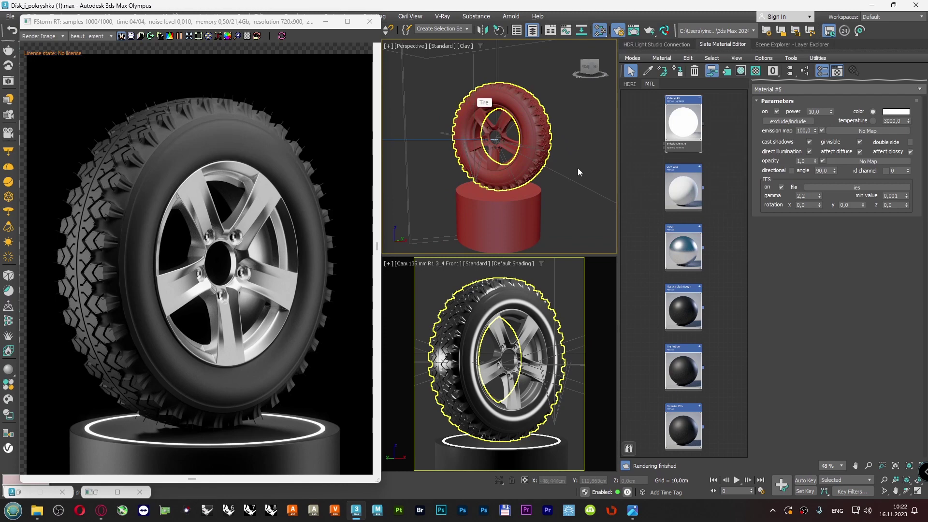
pyautogui.click(579, 172)
pyautogui.click(648, 71)
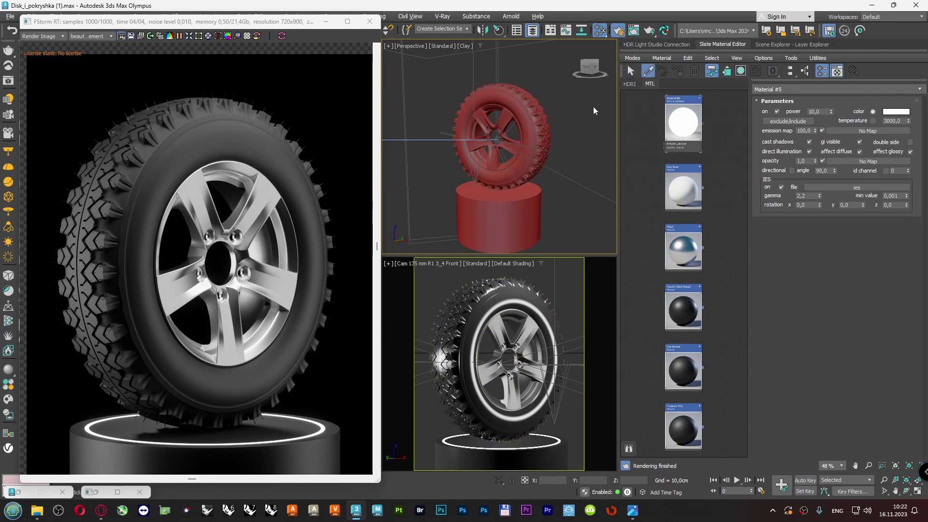
pyautogui.click(528, 112)
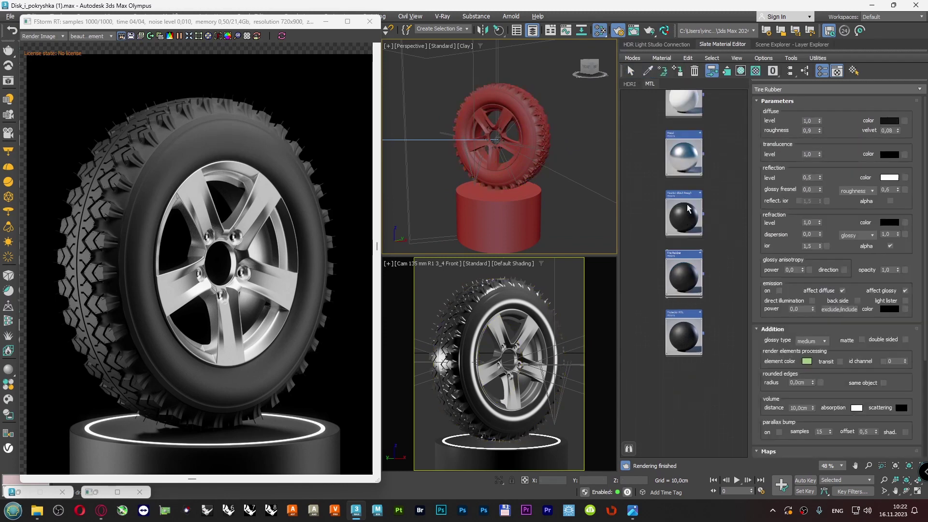
pyautogui.press('z')
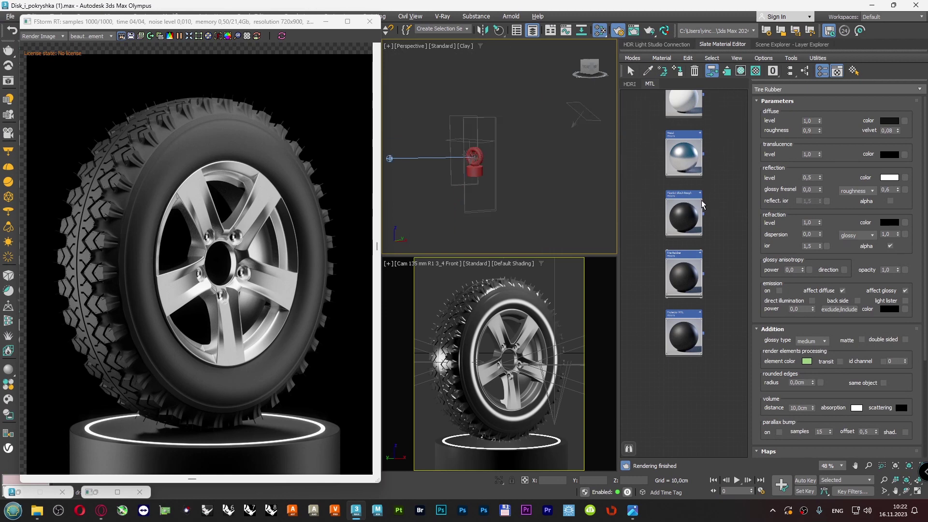
pyautogui.scroll(10, 452, 157)
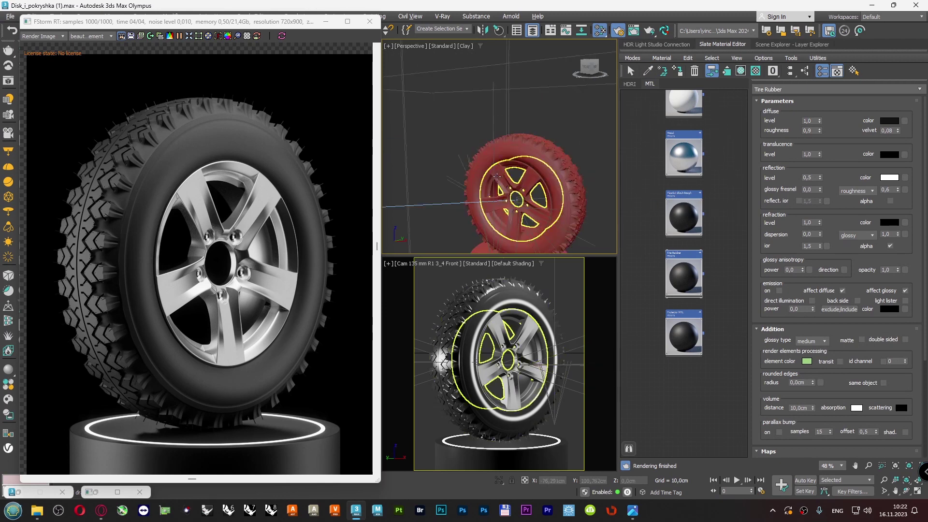
pyautogui.scroll(5, 672, 247)
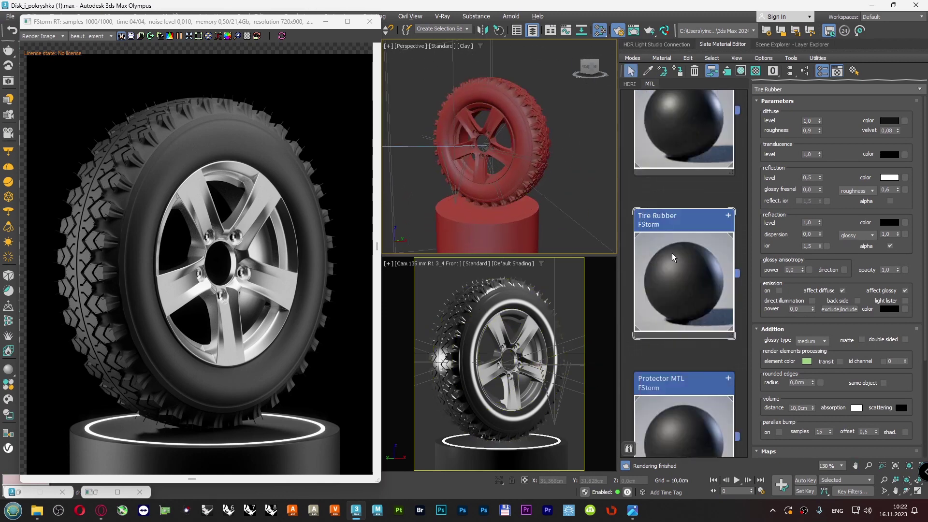
pyautogui.scroll(-3, 709, 244)
# - Isolate and expand the Tire Rubber node, then add a map to its reflection colour
pyautogui.moveTo(692, 248); pyautogui.dragTo(742, 213, button='middle')
pyautogui.moveTo(719, 206); pyautogui.dragTo(650, 211)
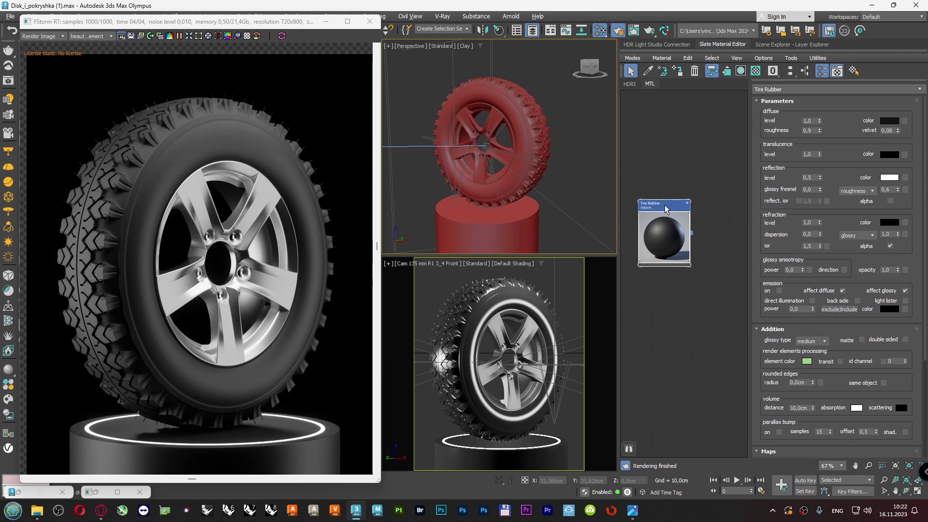
pyautogui.moveTo(668, 209); pyautogui.dragTo(694, 171)
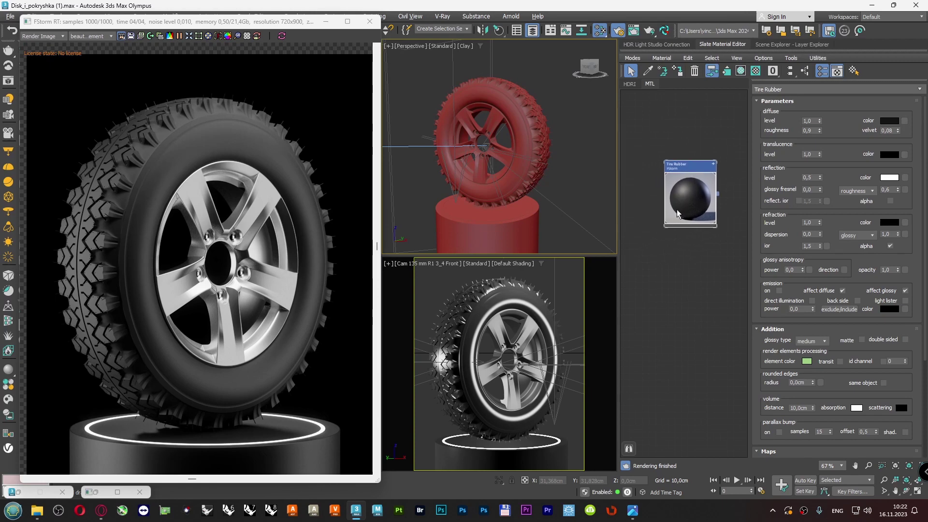
pyautogui.click(713, 165)
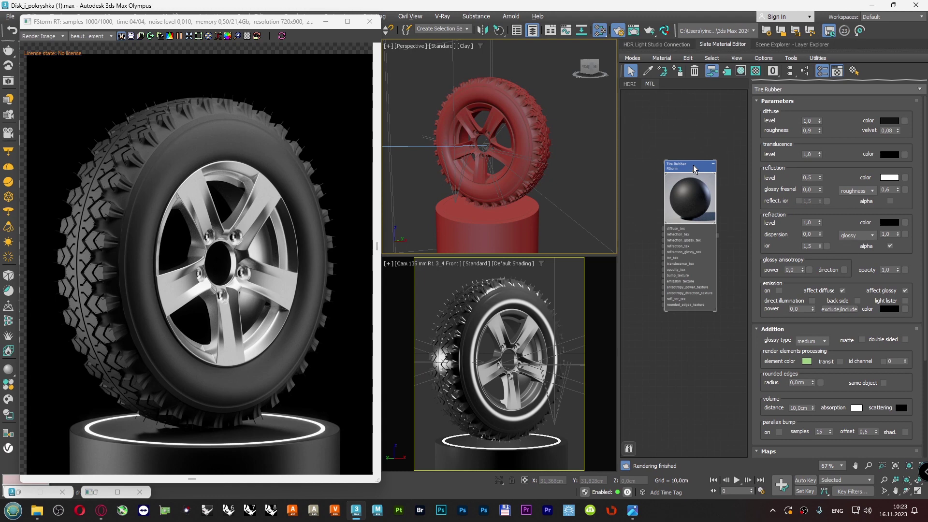
pyautogui.scroll(3, 694, 169)
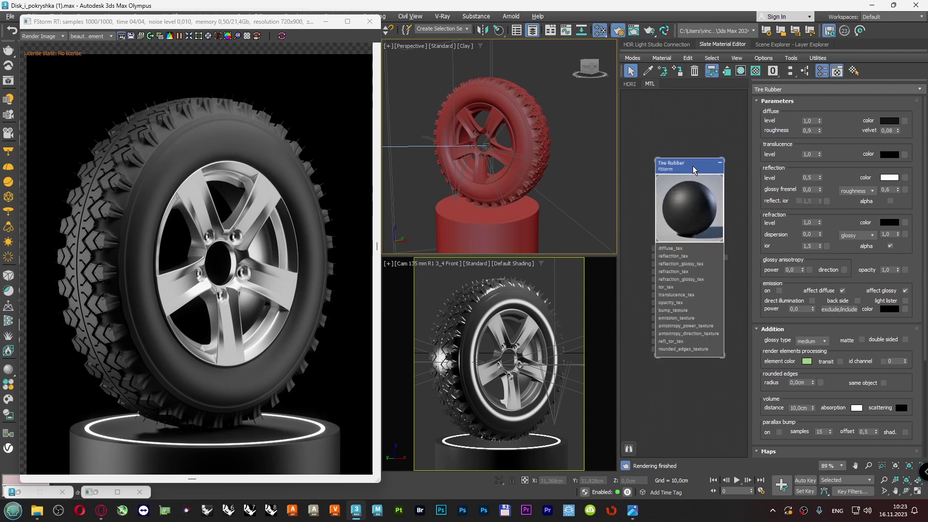
pyautogui.click(904, 178)
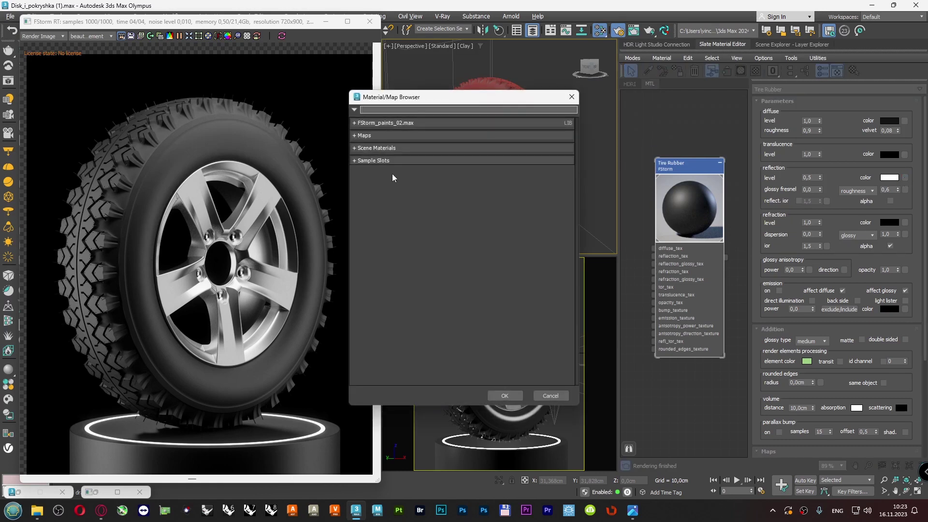
# - Add an FStormBitmap map to the reflection colour and open its image file slot
pyautogui.click(364, 136)
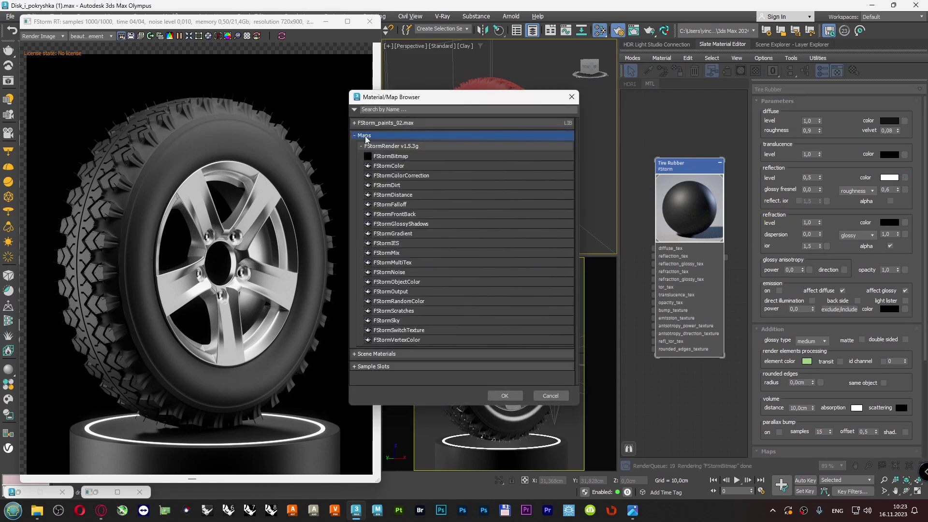
pyautogui.doubleClick(391, 156)
pyautogui.scroll(-5, 645, 220)
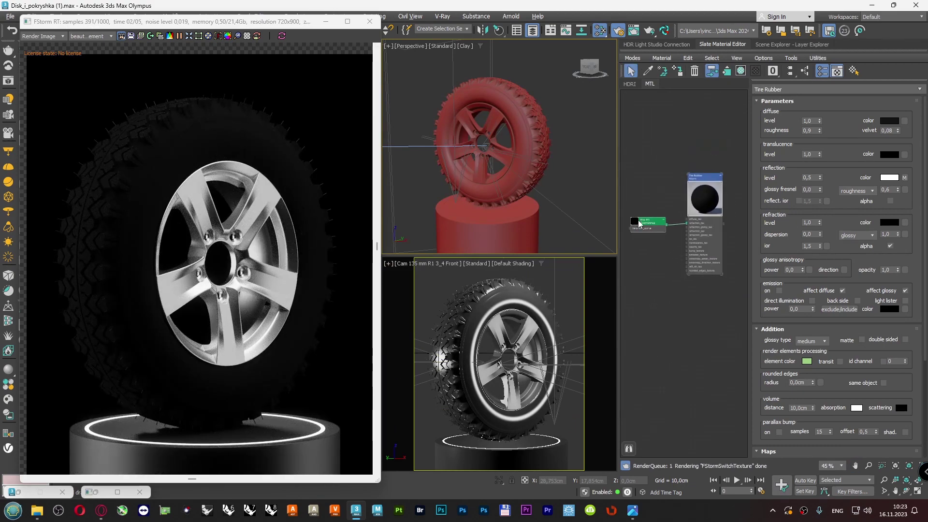
pyautogui.doubleClick(639, 223)
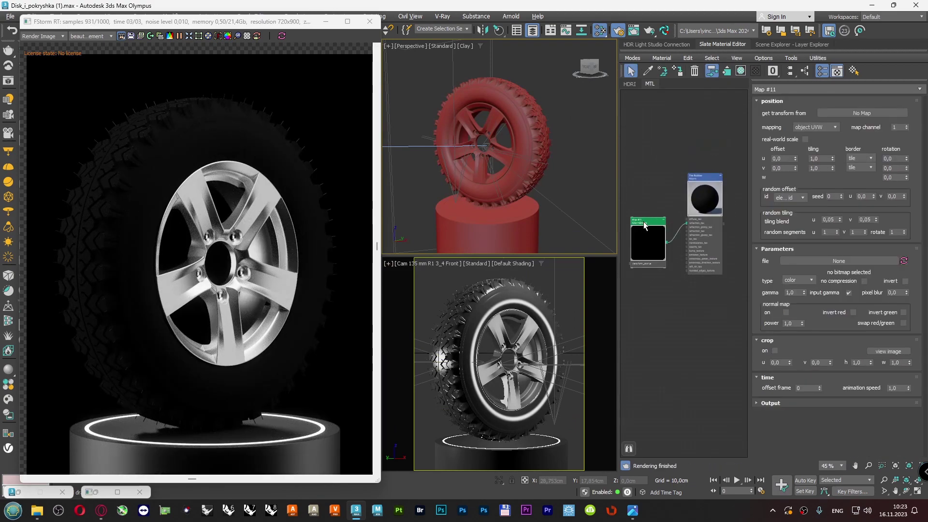
pyautogui.click(795, 261)
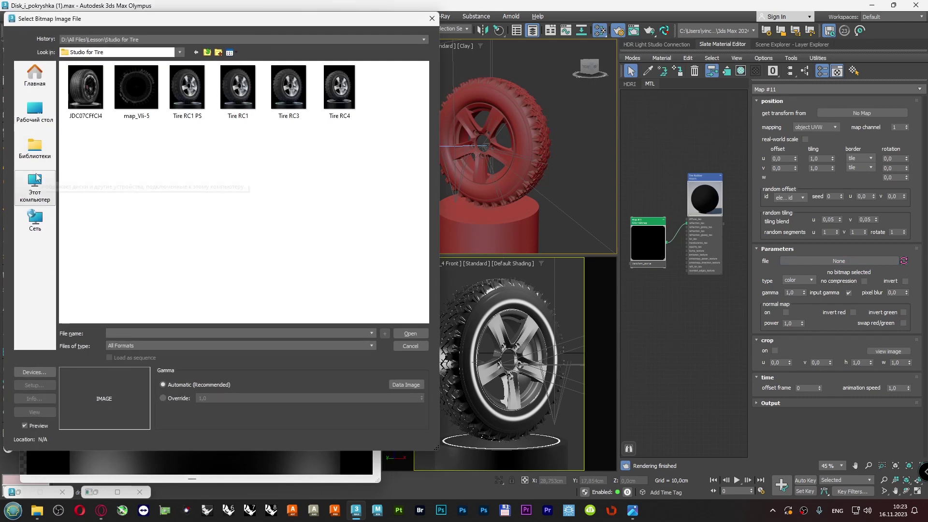
# - Load E:\PBR Material Library\Category\Dirt\0001_DIRT.jpg as the bitmap image
pyautogui.click(37, 178)
pyautogui.doubleClick(309, 84)
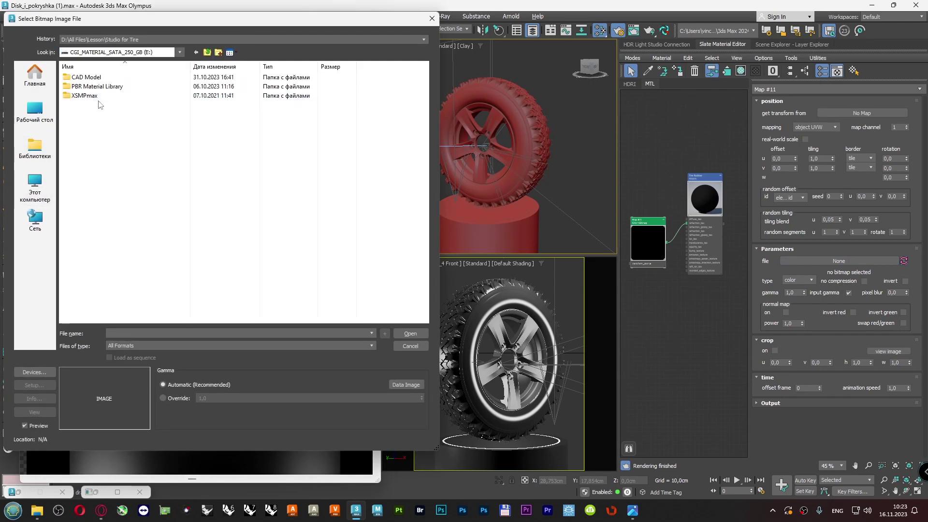
pyautogui.doubleClick(96, 86)
pyautogui.doubleClick(86, 96)
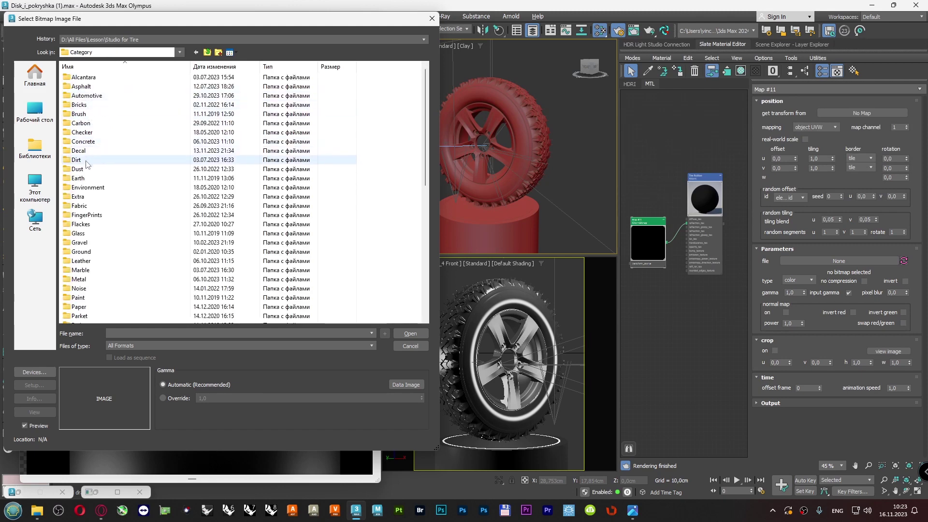
pyautogui.doubleClick(87, 163)
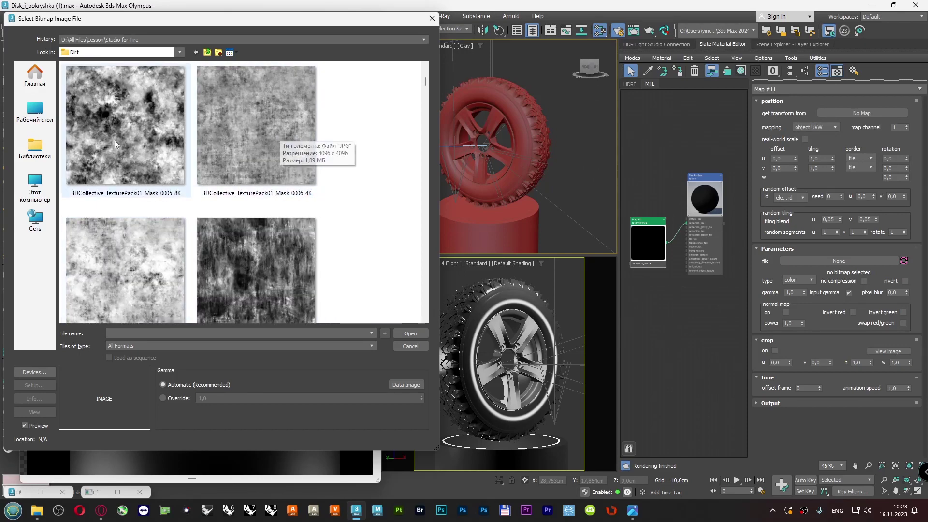
pyautogui.scroll(-2, 259, 251)
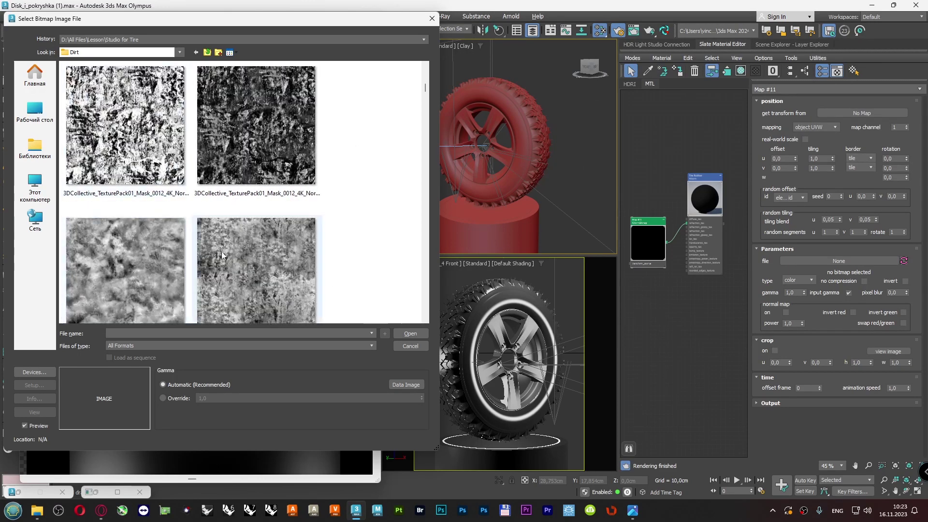
pyautogui.scroll(2, 263, 278)
pyautogui.click(127, 150)
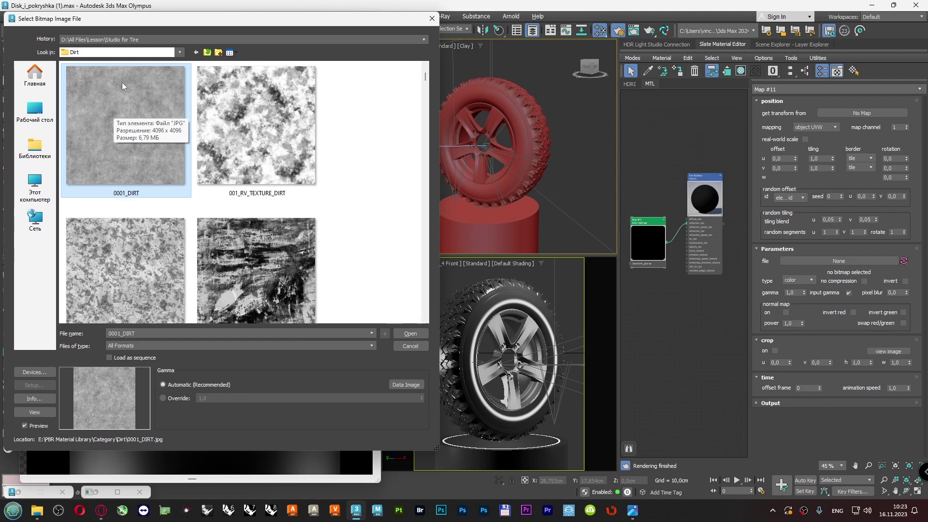
pyautogui.doubleClick(109, 106)
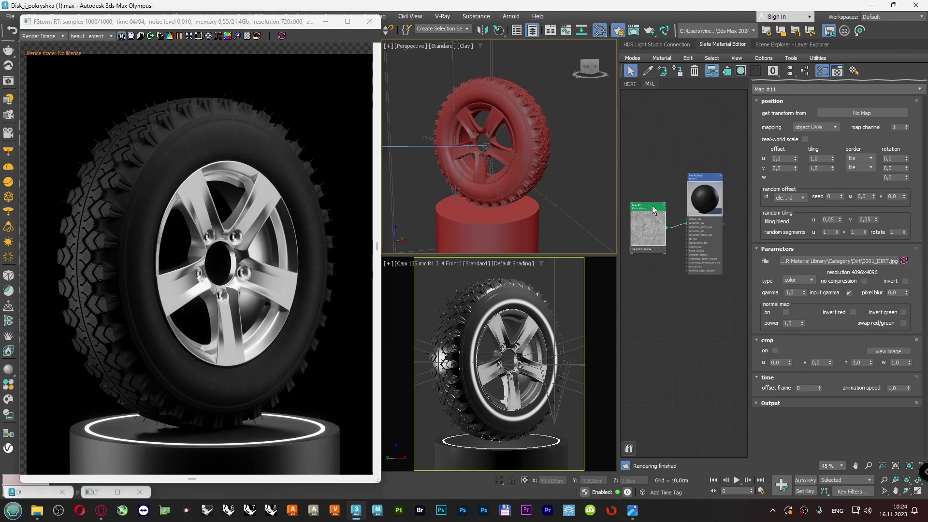
# - Set the dirt map to object triplanar mapping with 0,99 blend and real-world scale
pyautogui.scroll(3, 687, 227)
pyautogui.moveTo(687, 224); pyautogui.dragTo(689, 217)
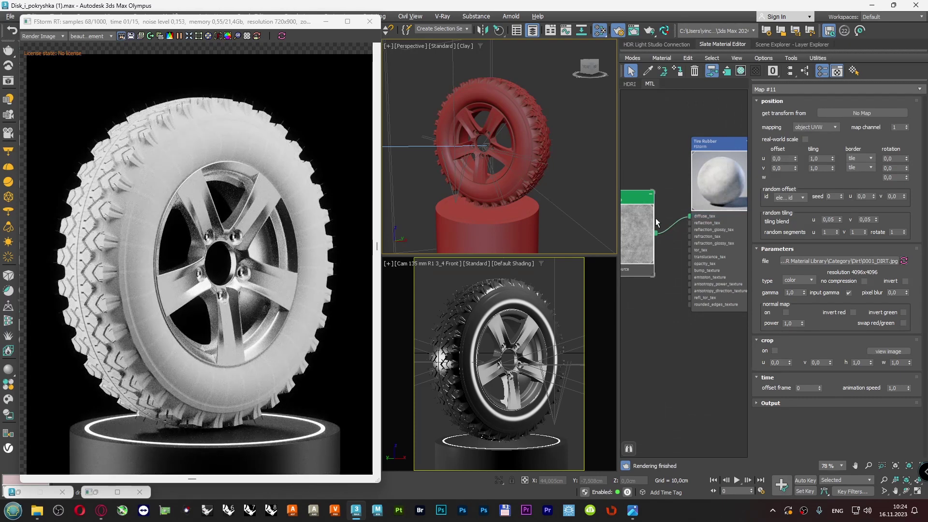
pyautogui.scroll(-2, 681, 216)
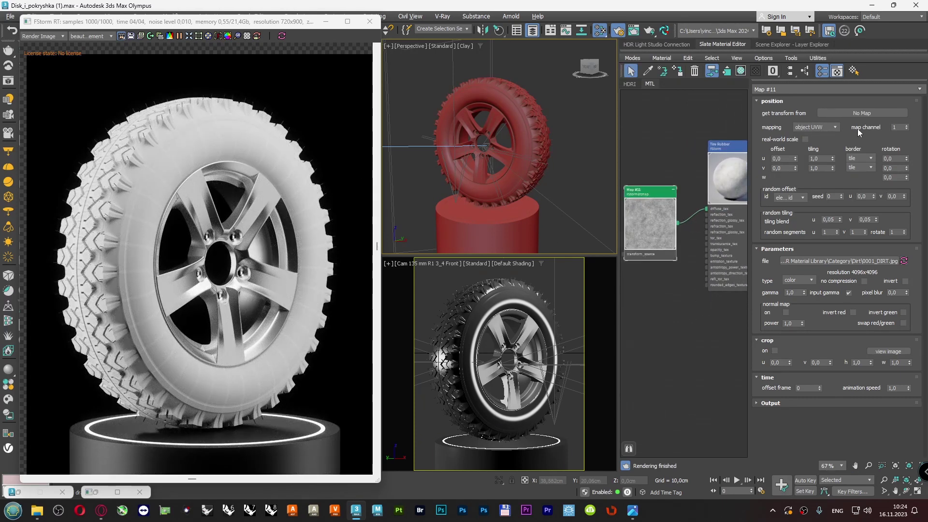
pyautogui.click(824, 128)
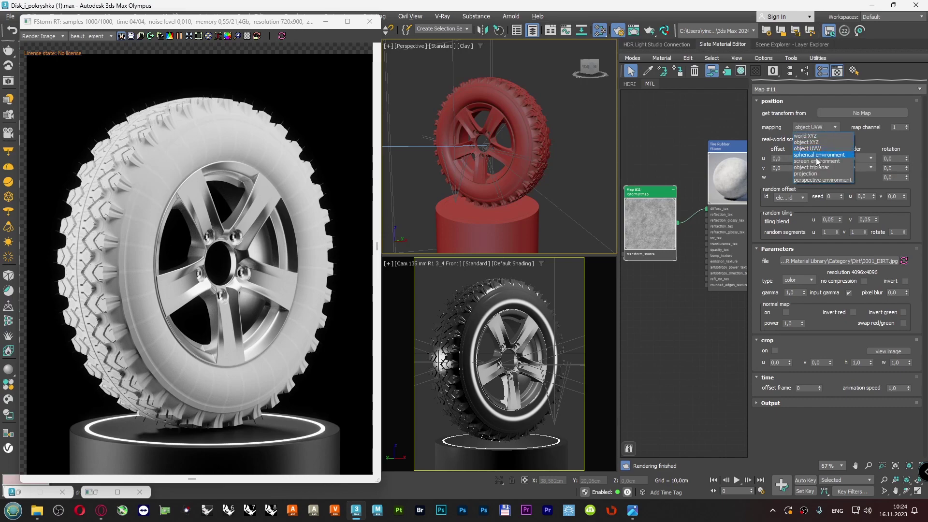
pyautogui.click(817, 165)
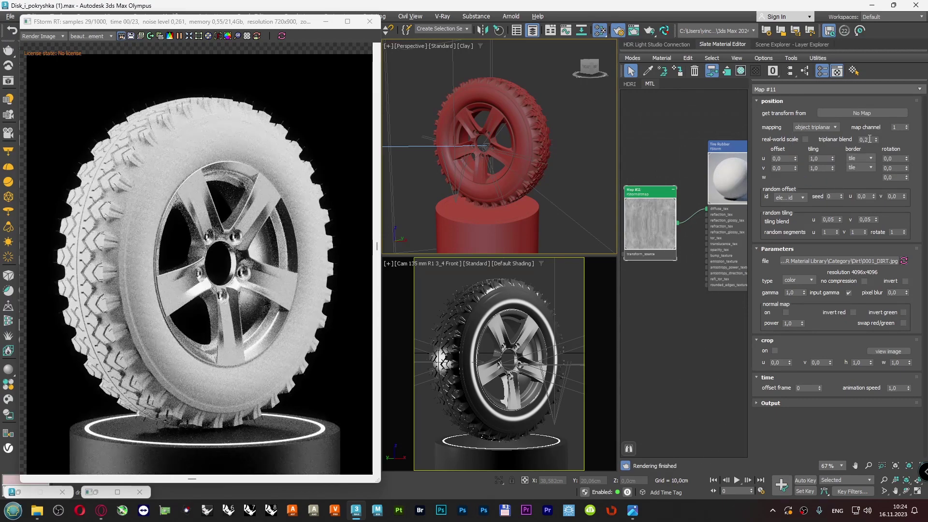
pyautogui.moveTo(875, 139); pyautogui.dragTo(879, 100)
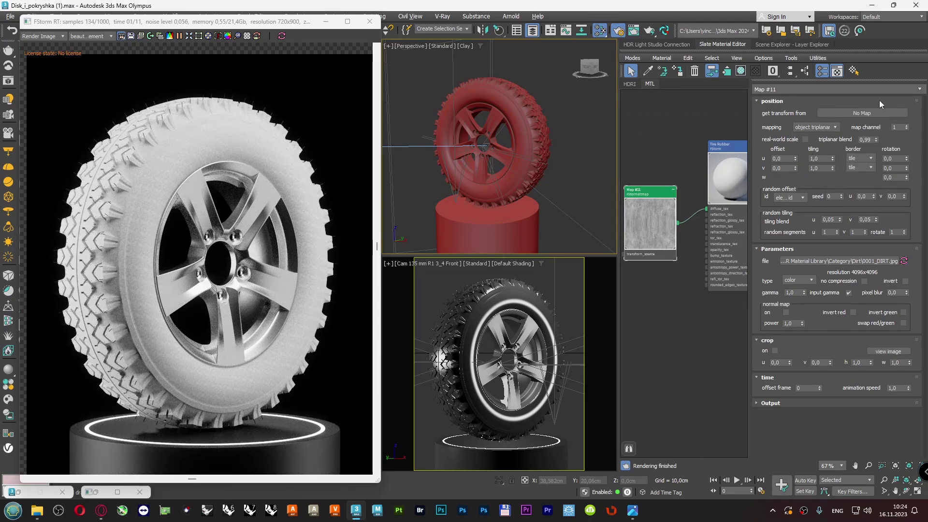
pyautogui.click(876, 139)
pyautogui.click(804, 139)
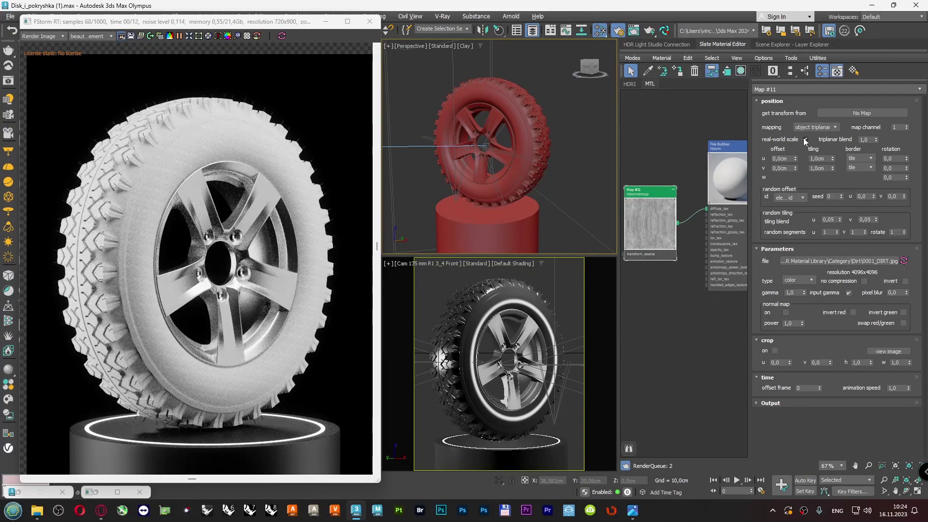
# - Set the dirt map's u and v tiling to 10,0 cm
pyautogui.click(828, 160)
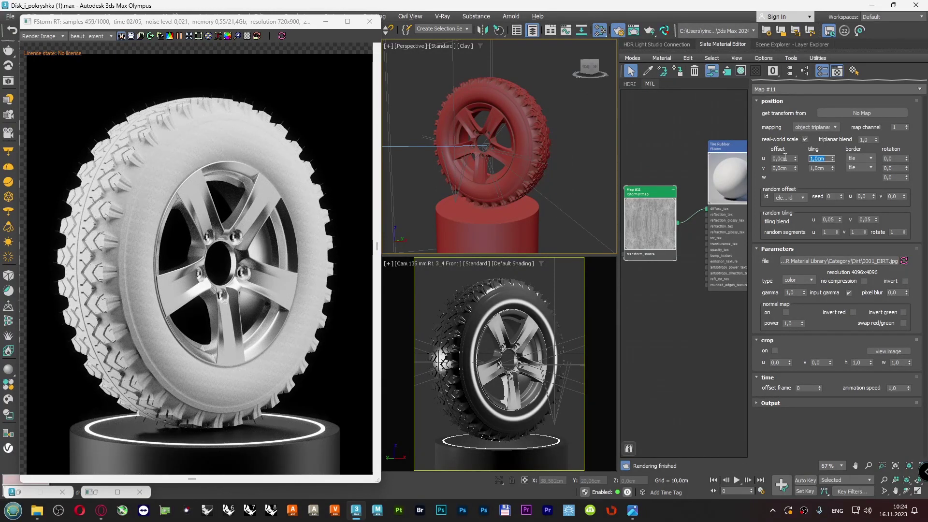
pyautogui.write('20')
pyautogui.press('Return')
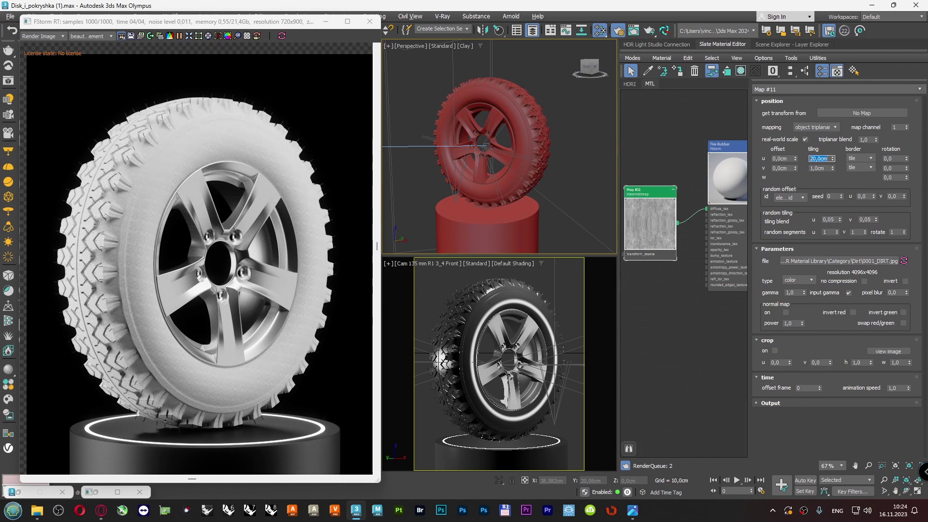
pyautogui.click(810, 169)
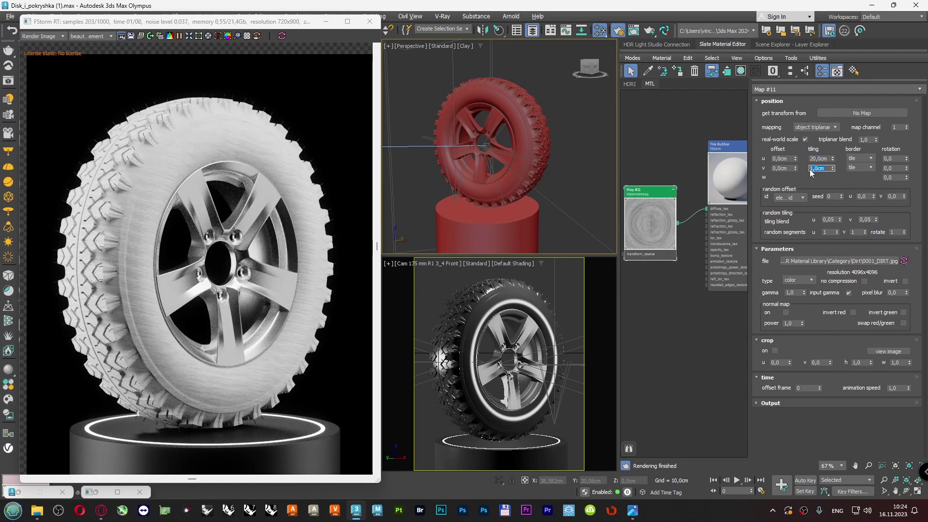
pyautogui.write('20')
pyautogui.press('Return')
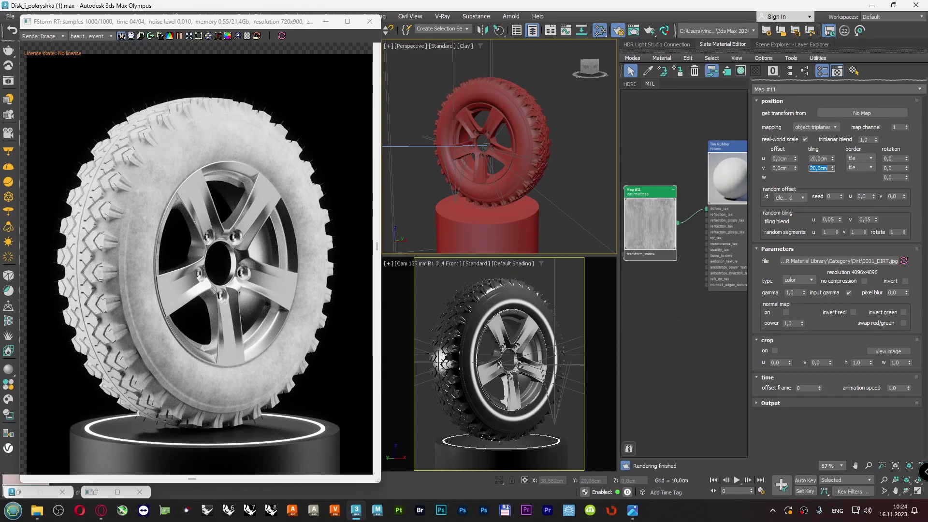
pyautogui.click(827, 159)
pyautogui.write('10')
pyautogui.press('Return')
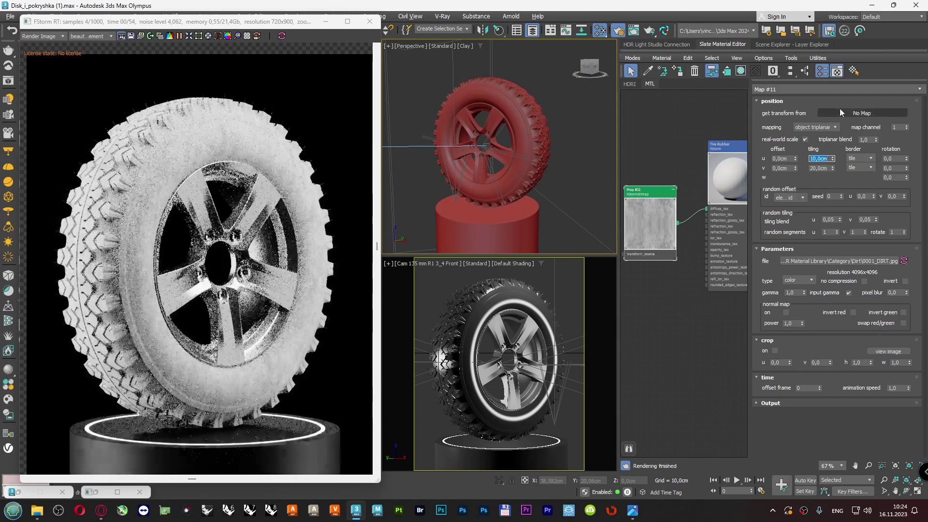
pyautogui.click(829, 168)
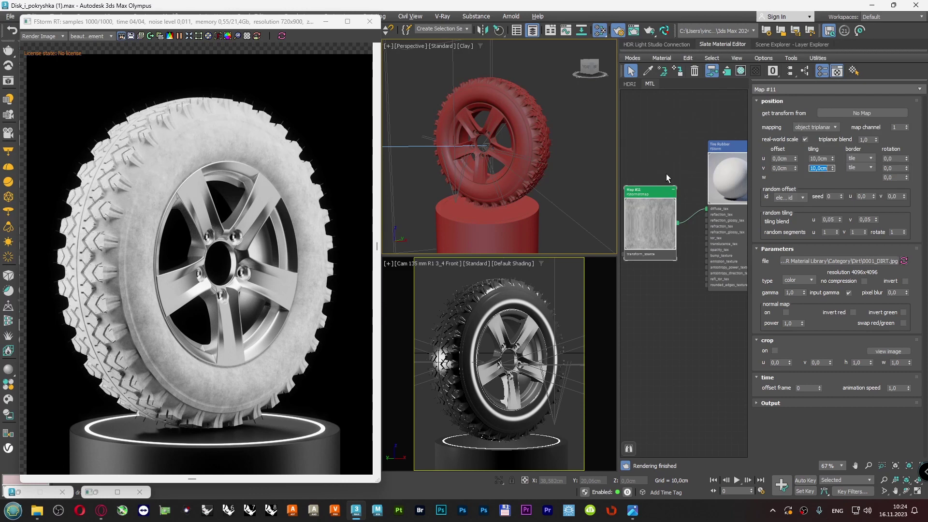
pyautogui.scroll(-4, 666, 173)
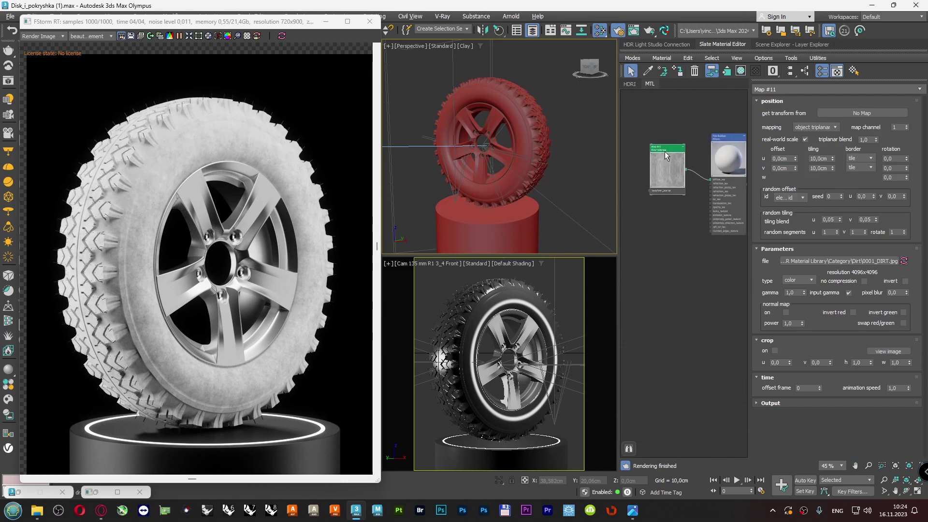
pyautogui.moveTo(665, 151); pyautogui.dragTo(664, 151)
# - Change Map #11 to an FStormMix, keeping the bitmap as texture1
pyautogui.rightClick(664, 151)
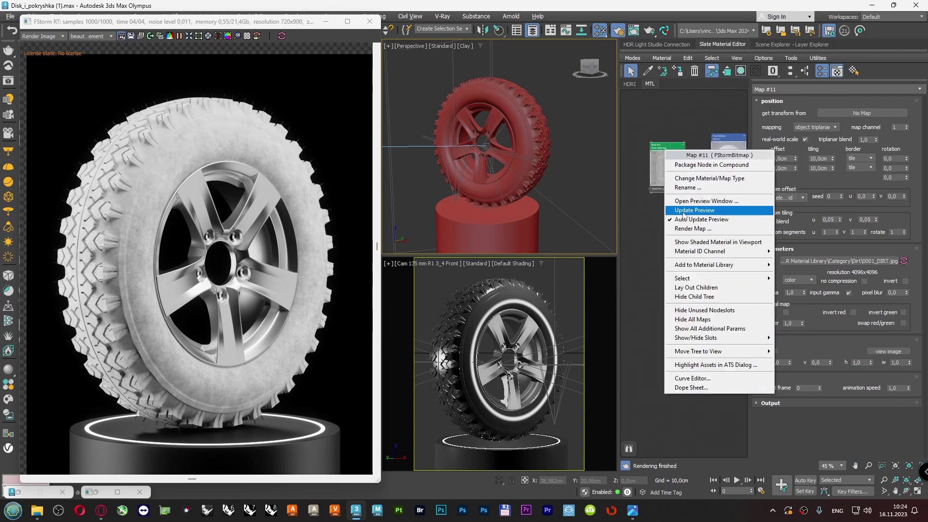
pyautogui.click(694, 179)
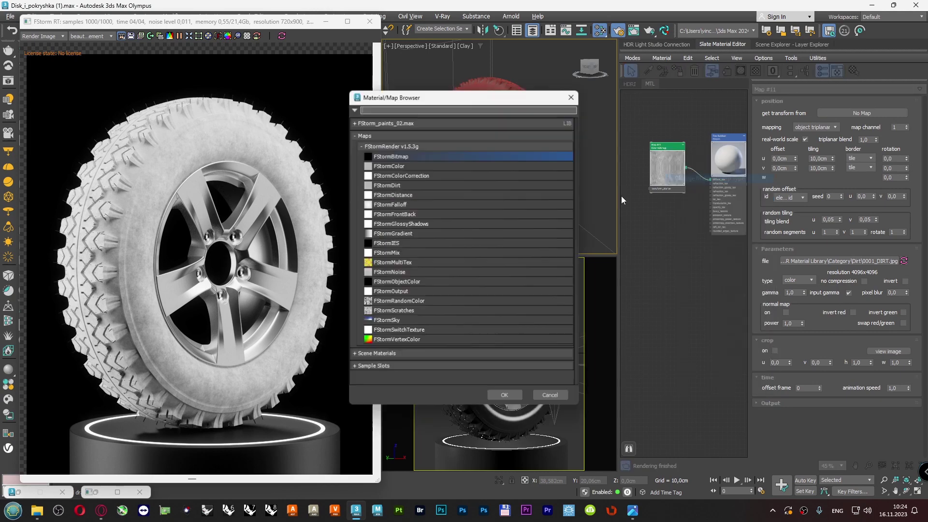
pyautogui.doubleClick(397, 252)
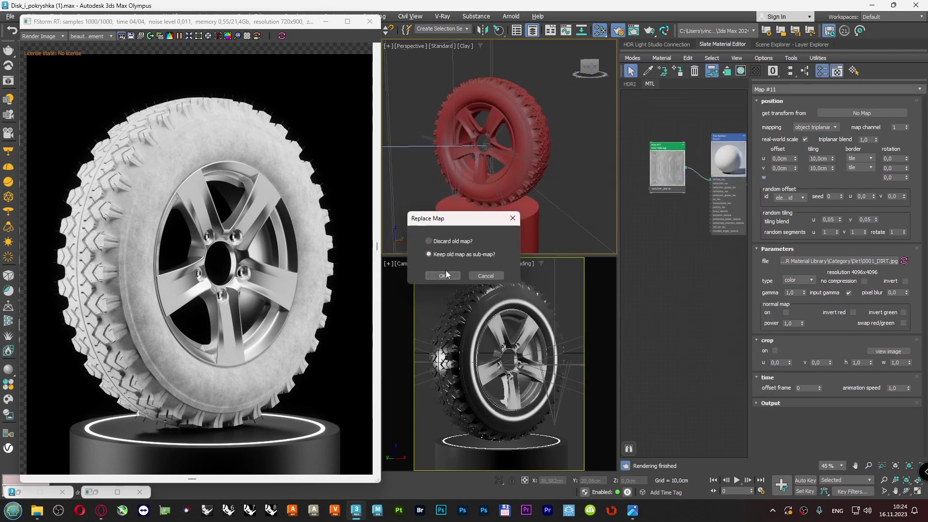
pyautogui.click(443, 275)
pyautogui.click(656, 148)
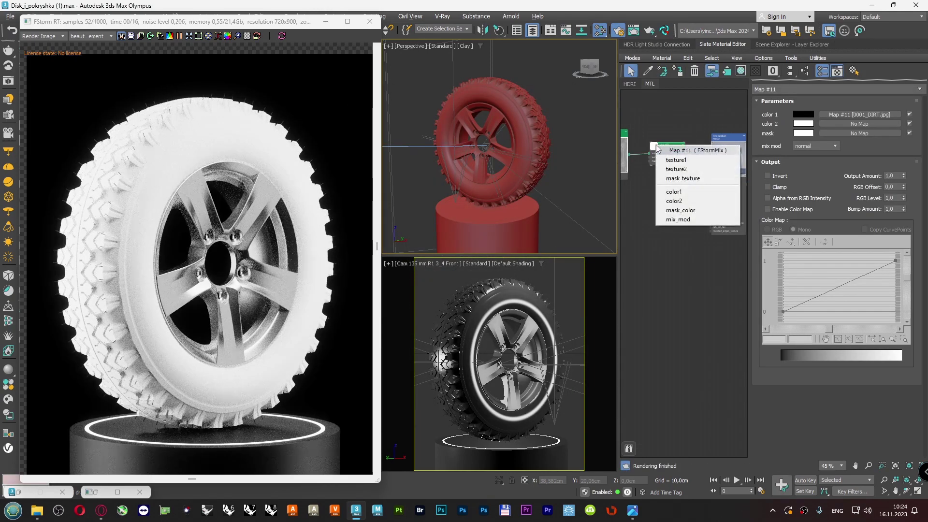
pyautogui.click(676, 160)
# - Plug a new FStormColor map into texture2 with a grey value of 64
pyautogui.moveTo(646, 199); pyautogui.dragTo(676, 199, button='middle')
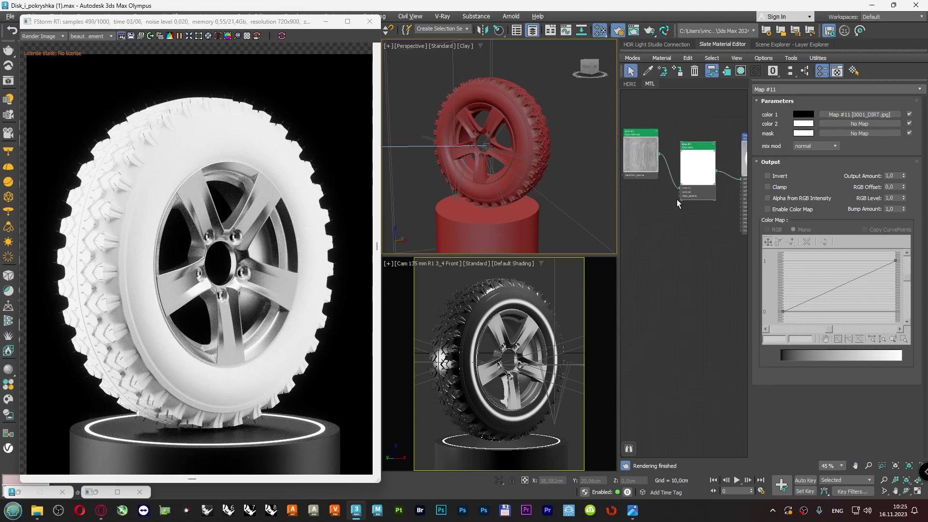
pyautogui.moveTo(679, 192); pyautogui.dragTo(665, 213)
pyautogui.moveTo(747, 229)
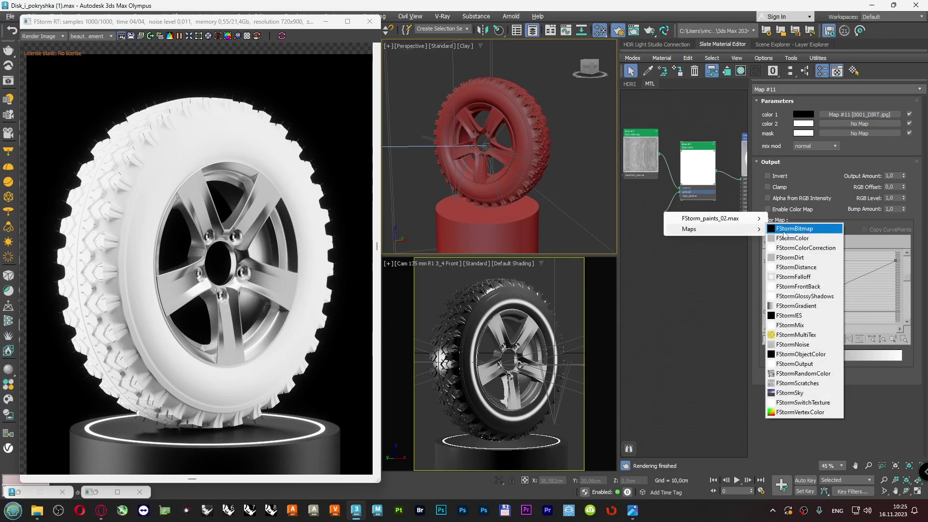
pyautogui.click(789, 238)
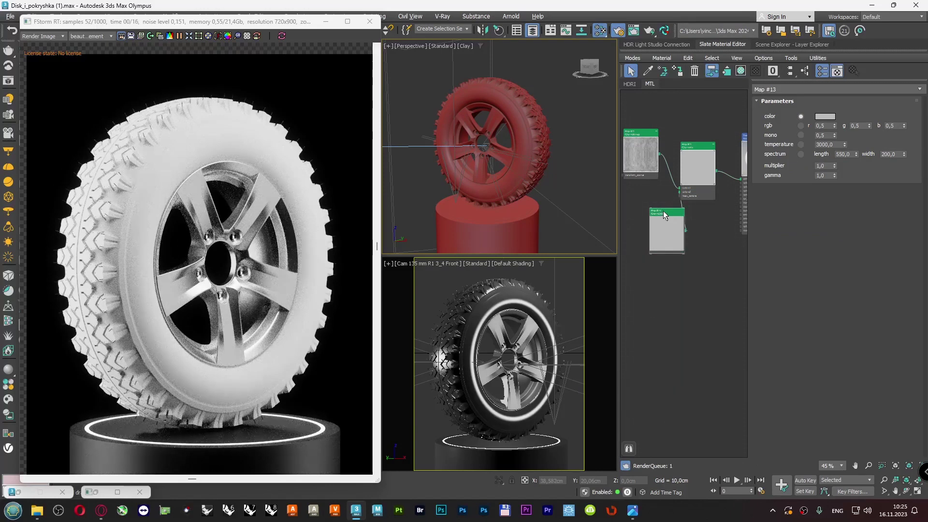
pyautogui.click(824, 116)
pyautogui.doubleClick(798, 205)
pyautogui.write('64')
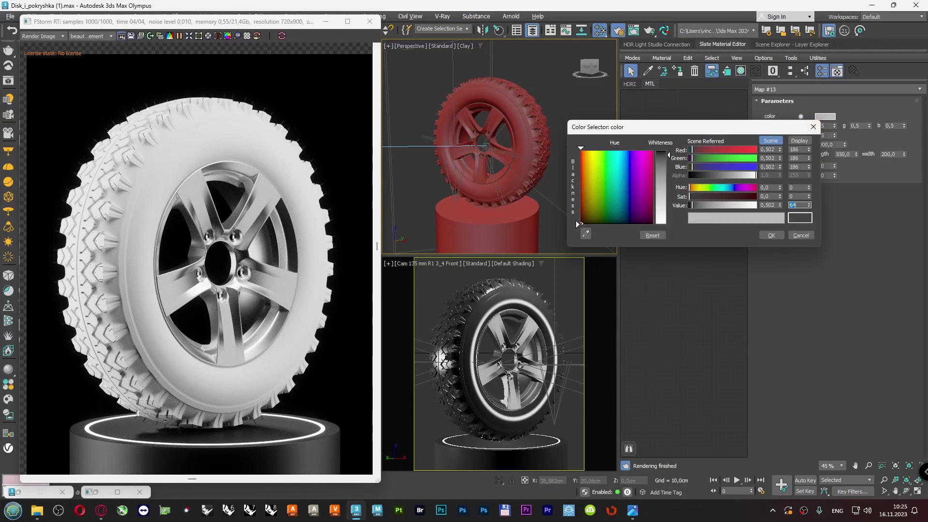
pyautogui.press('Return')
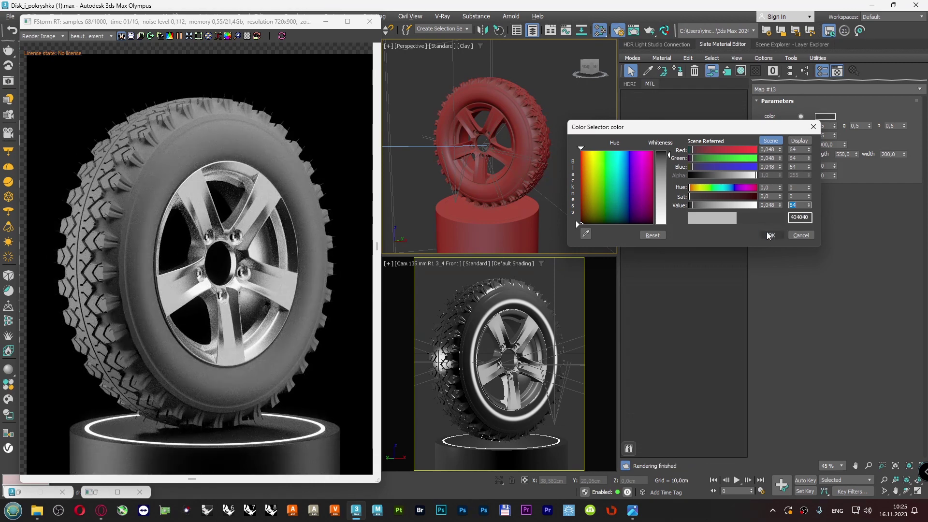
pyautogui.click(772, 236)
# - Set the FStormMix mix mode to multiply
pyautogui.doubleClick(694, 146)
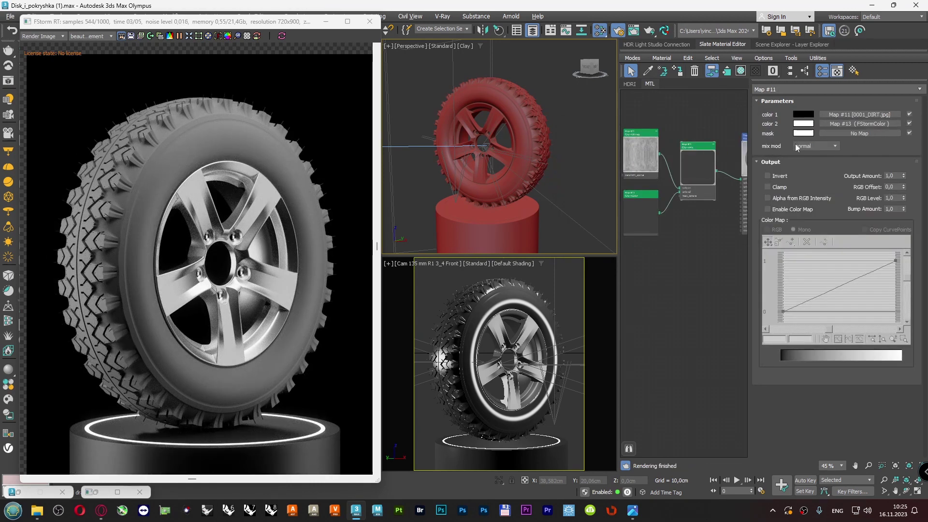
pyautogui.click(798, 146)
pyautogui.click(802, 173)
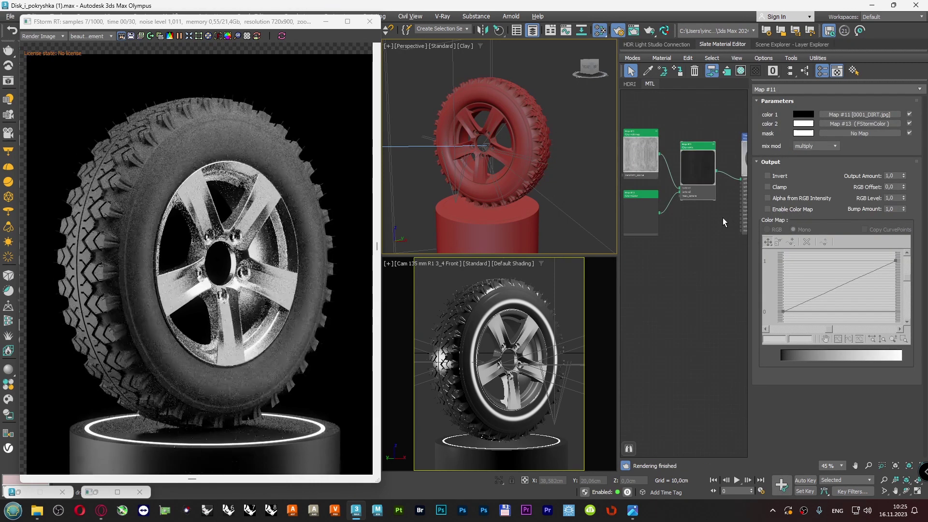
pyautogui.moveTo(715, 219); pyautogui.dragTo(725, 224, button='middle')
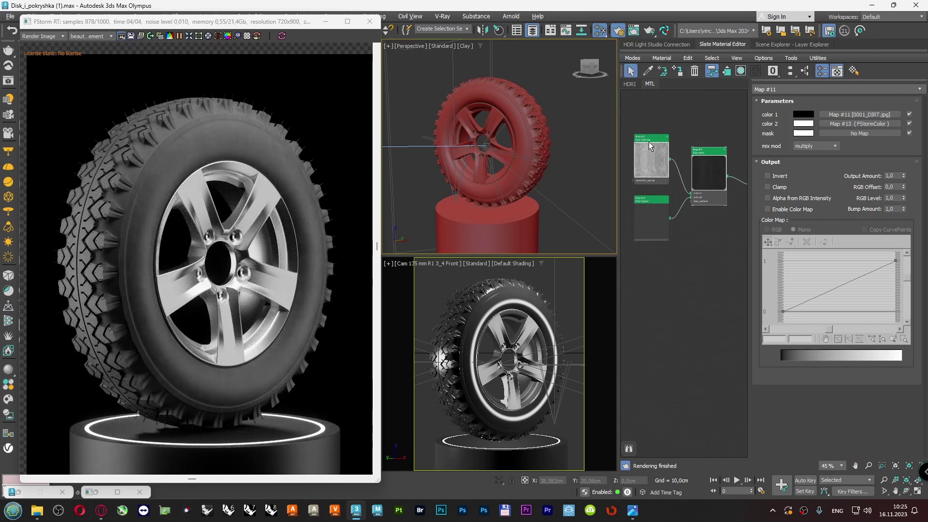
# - Darken the Map #13 colour to a value of 34 (RGB 34,34,34)
pyautogui.click(649, 201)
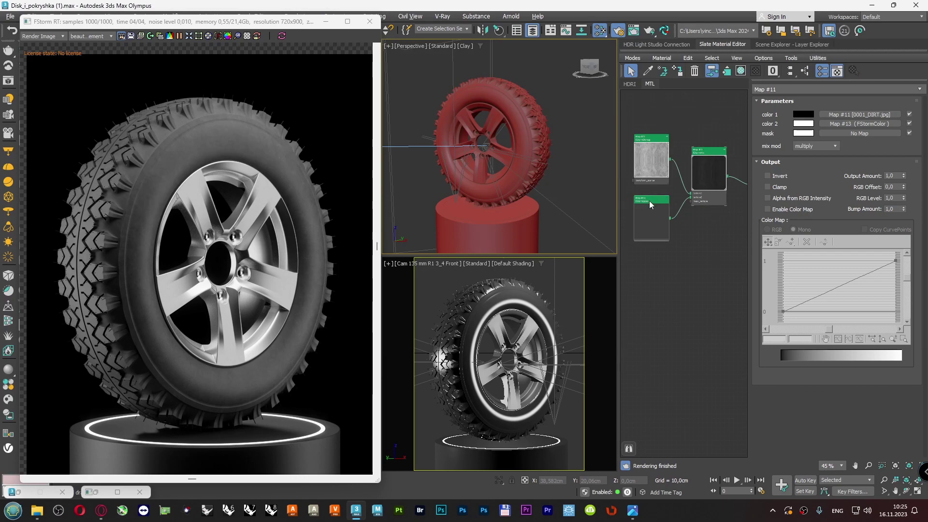
pyautogui.click(824, 116)
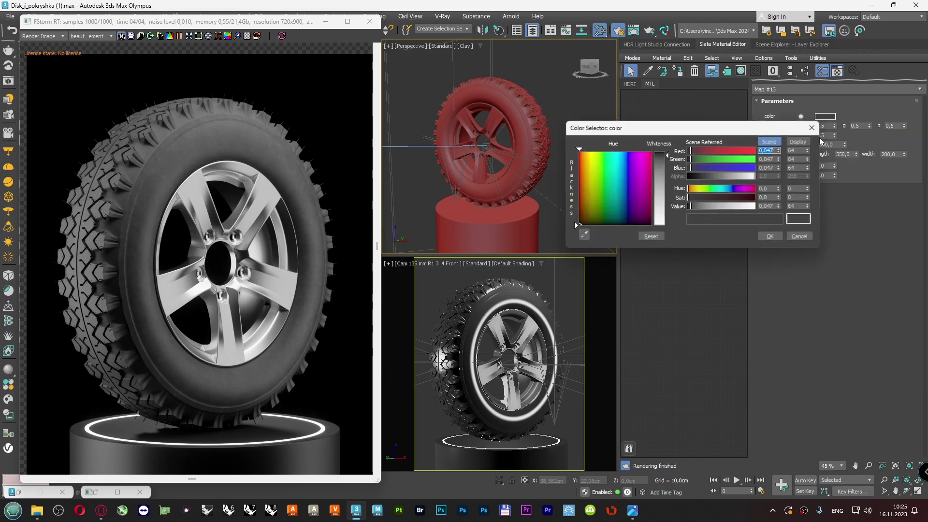
pyautogui.write('34')
pyautogui.press('Return')
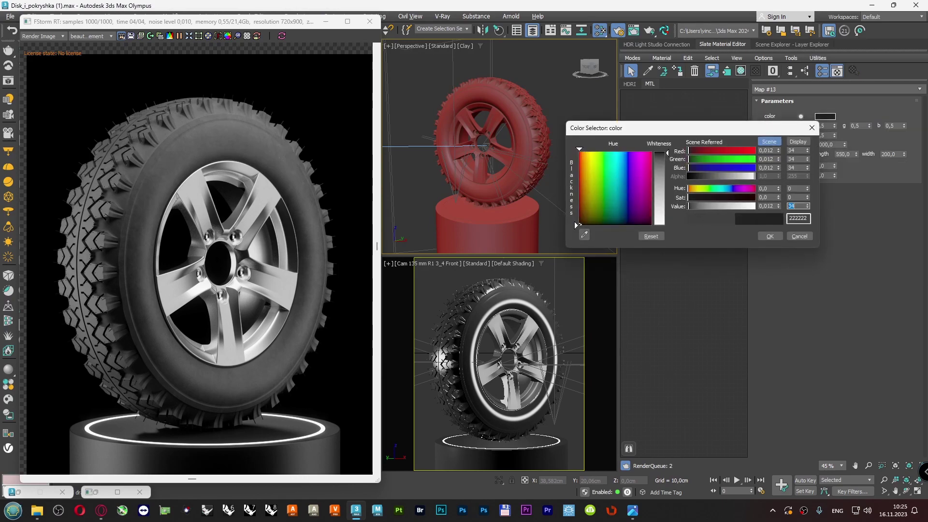
pyautogui.click(207, 287)
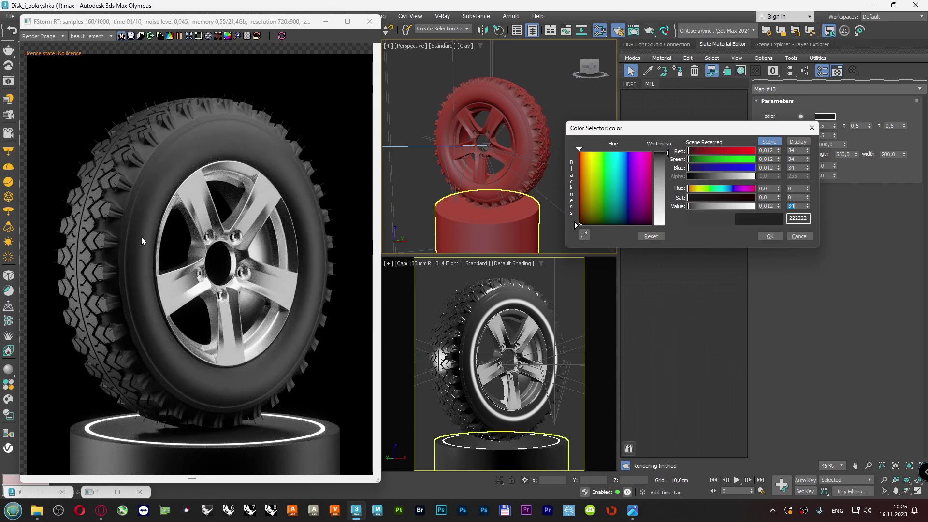
pyautogui.scroll(4, 141, 208)
pyautogui.scroll(-3, 164, 167)
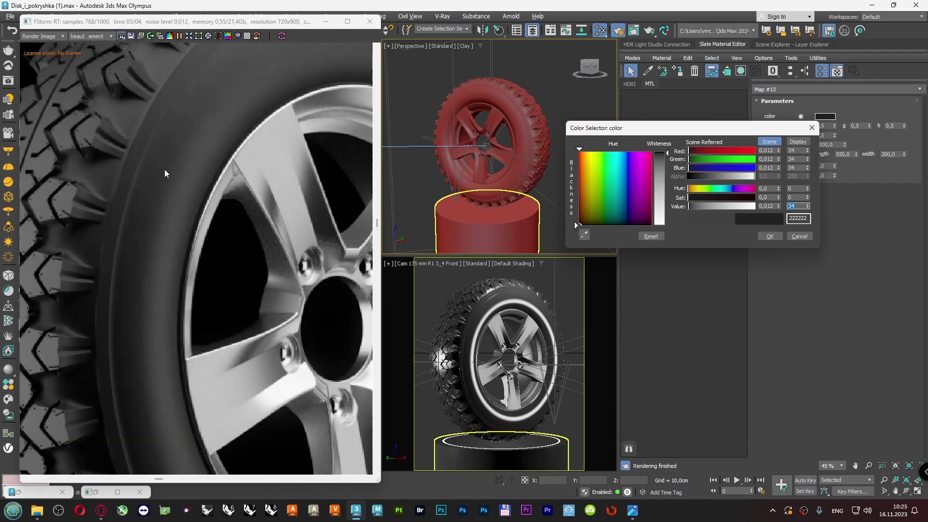
pyautogui.scroll(-2, 145, 194)
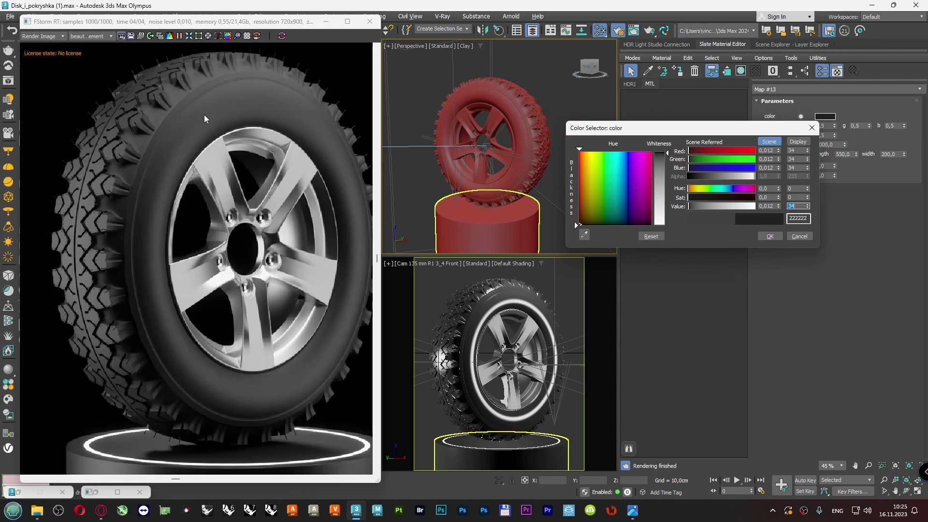
pyautogui.scroll(4, 149, 253)
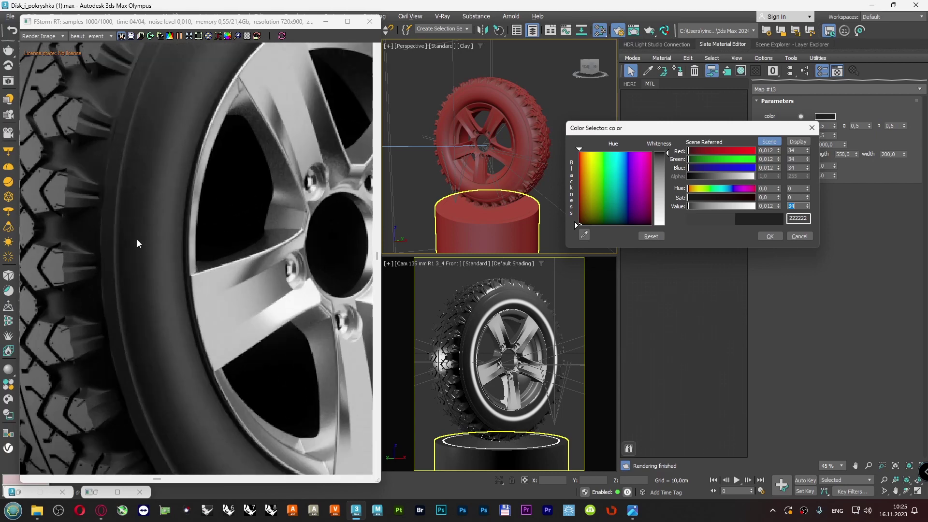
pyautogui.click(770, 236)
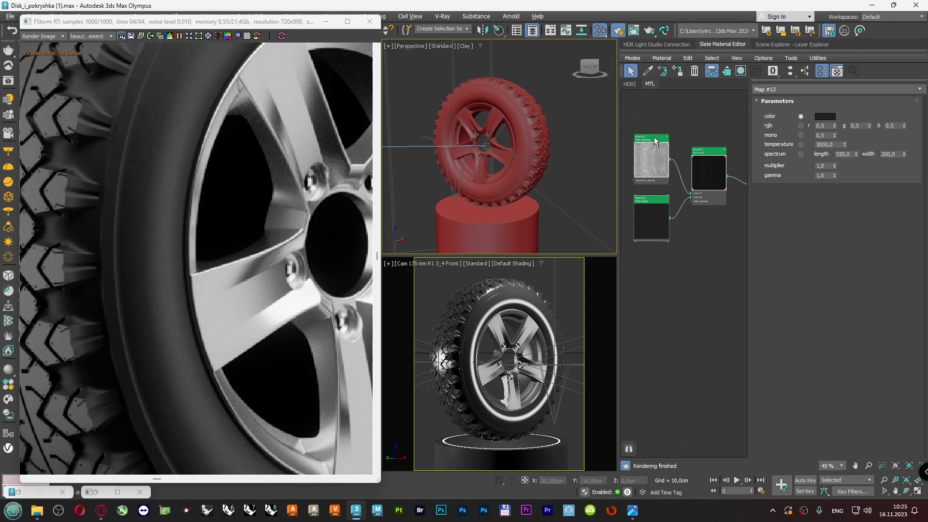
pyautogui.keyDown('shift'); pyautogui.moveTo(655, 141); pyautogui.dragTo(690, 198); pyautogui.keyUp('shift')
pyautogui.click(653, 202)
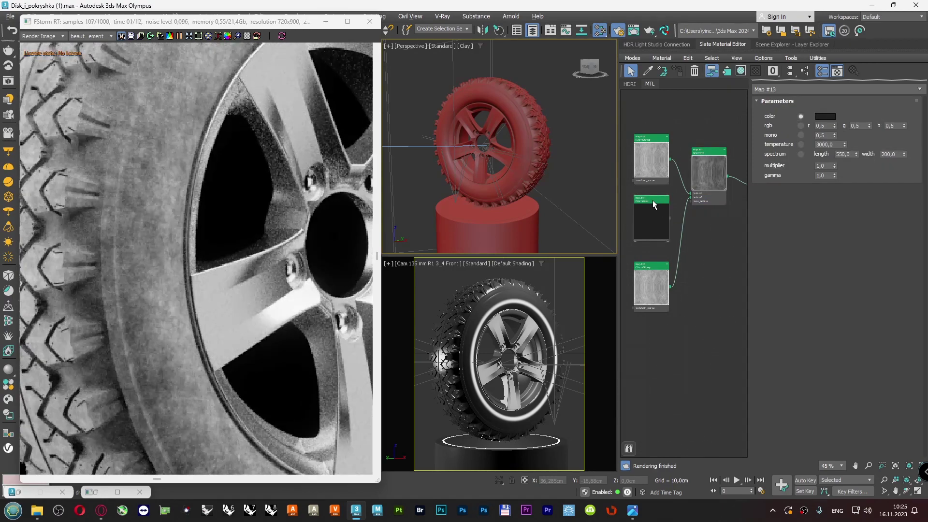
pyautogui.press('Delete')
pyautogui.moveTo(651, 268); pyautogui.dragTo(652, 192)
pyautogui.doubleClick(652, 192)
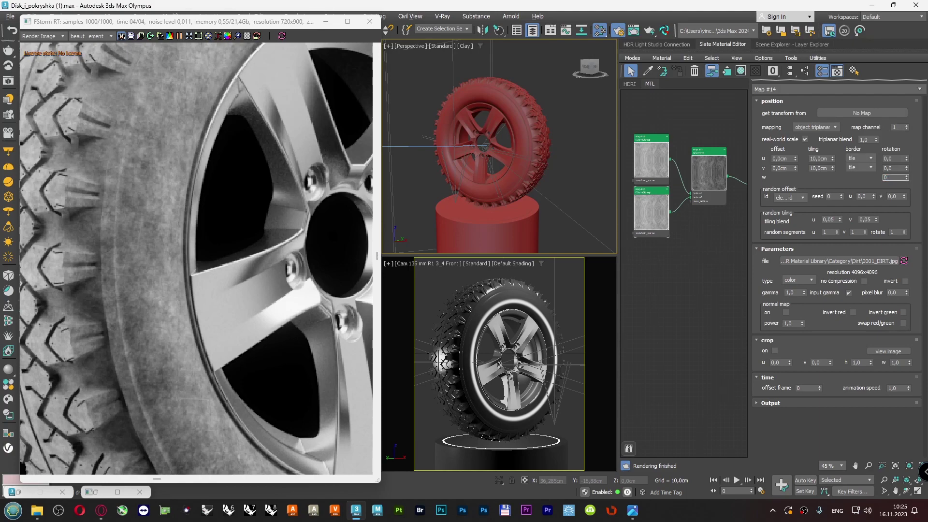
pyautogui.press('Return')
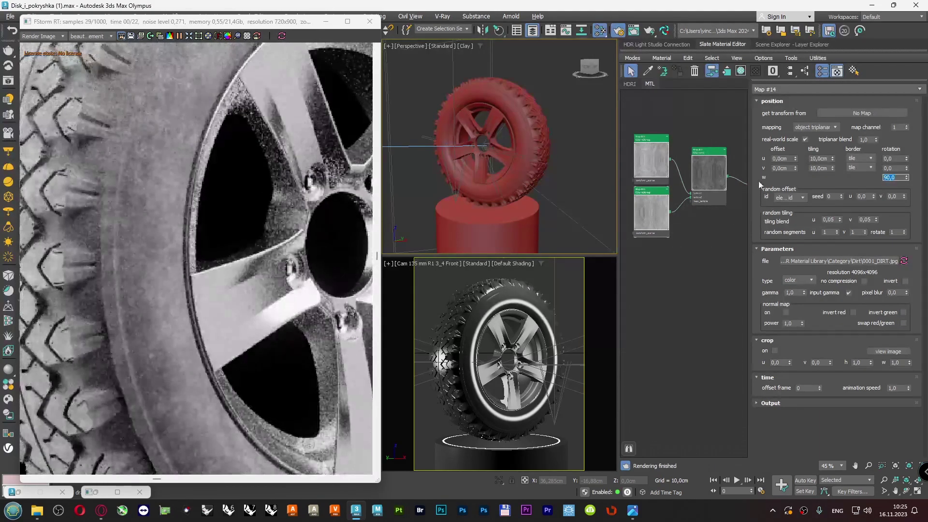
pyautogui.doubleClick(706, 151)
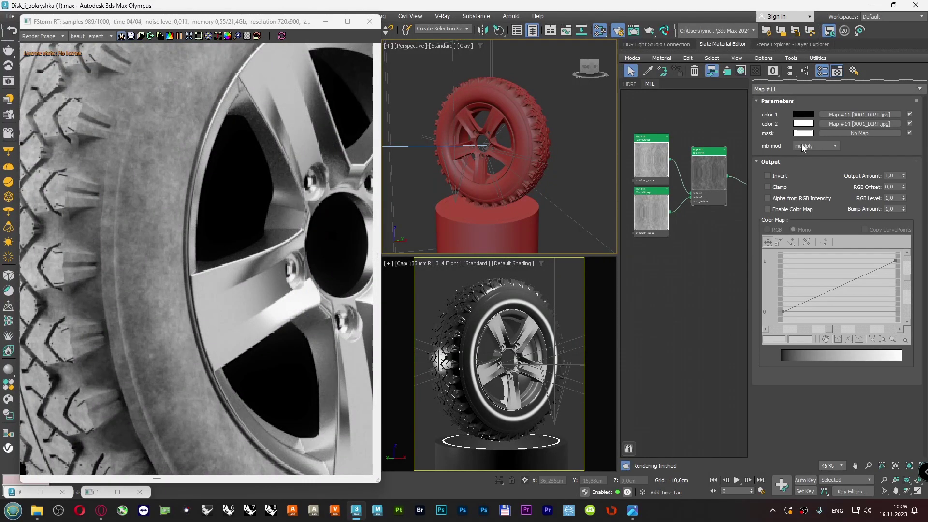
pyautogui.scroll(-3, 689, 204)
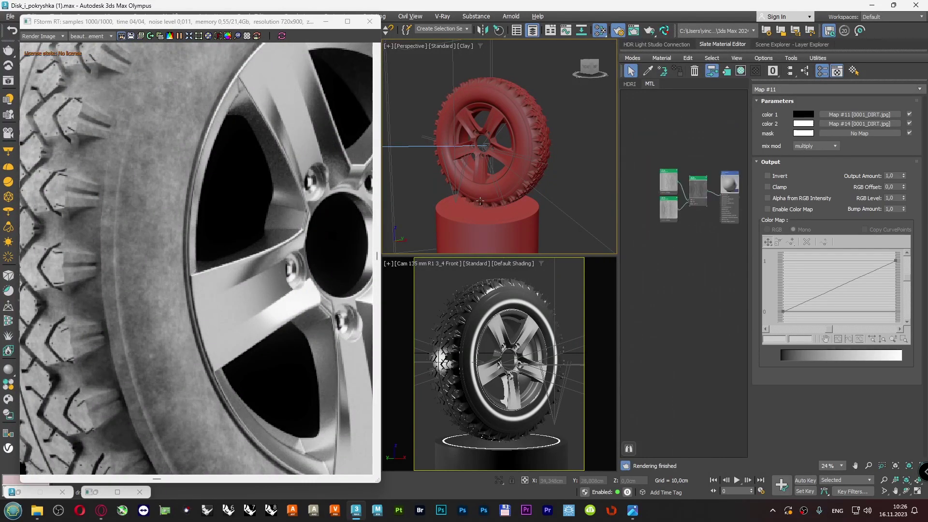
pyautogui.scroll(-4, 173, 259)
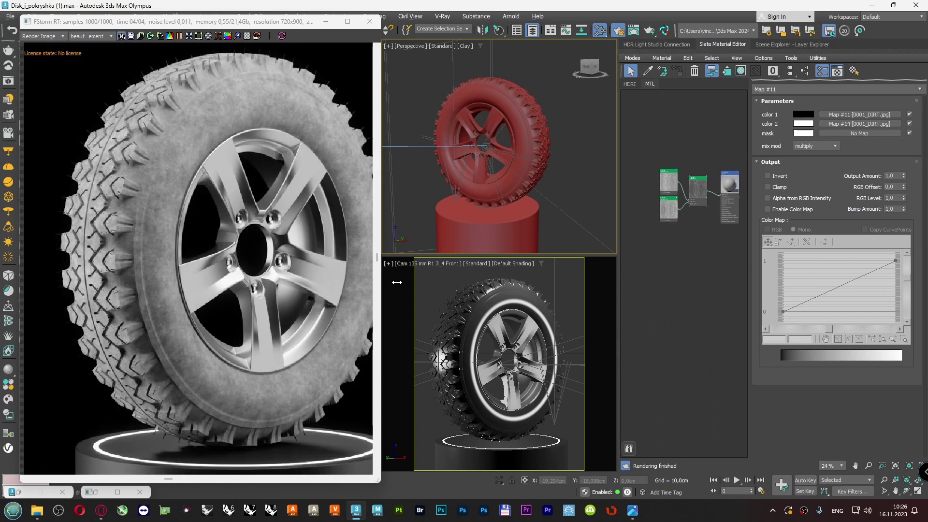
pyautogui.scroll(3, 681, 201)
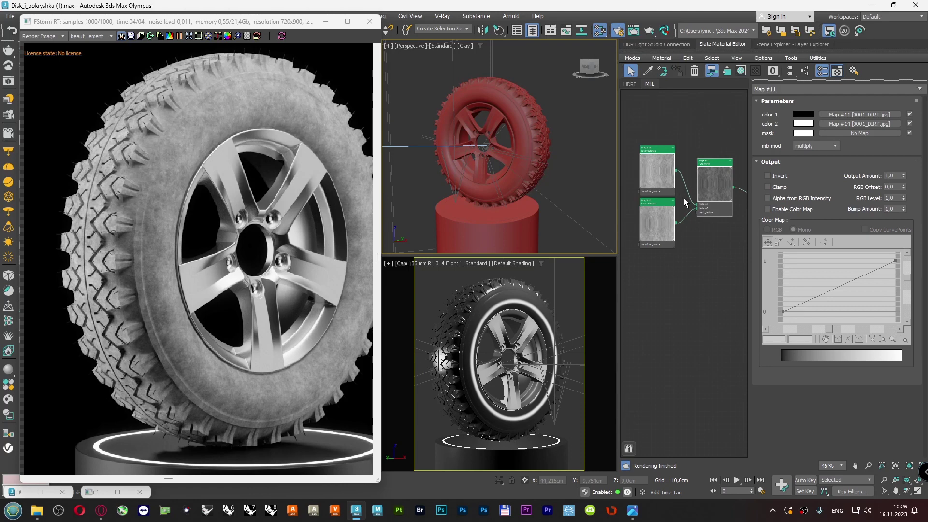
pyautogui.scroll(-2, 689, 189)
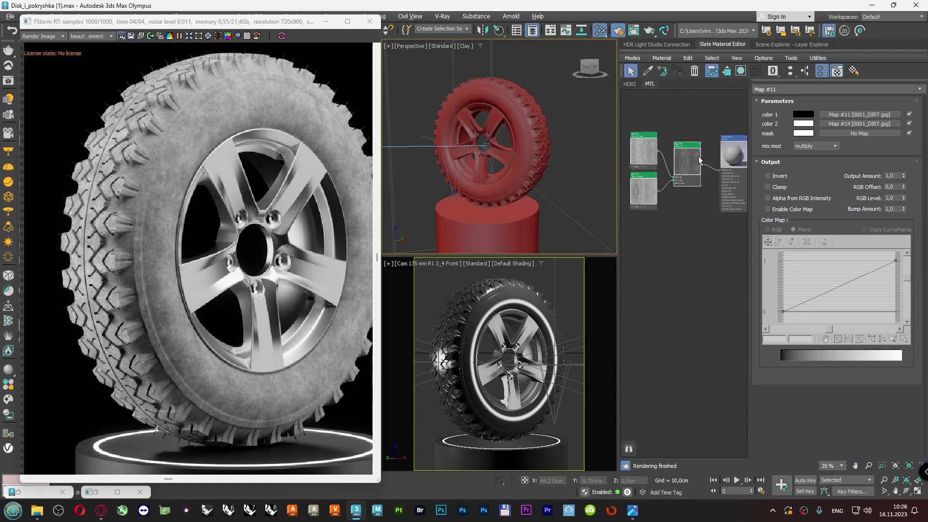
# - Change the Map #11 node to an FStormMix, keeping the old mix as sub-map
pyautogui.rightClick(690, 149)
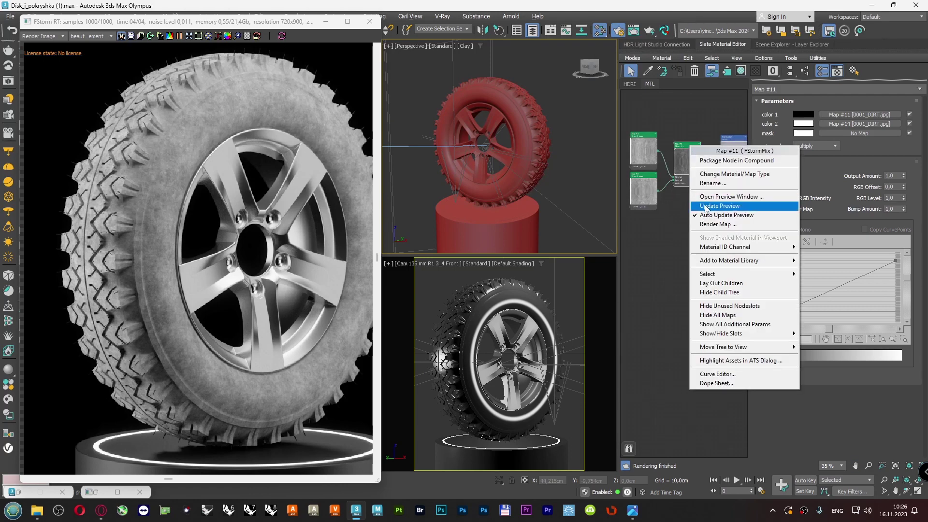
pyautogui.click(715, 174)
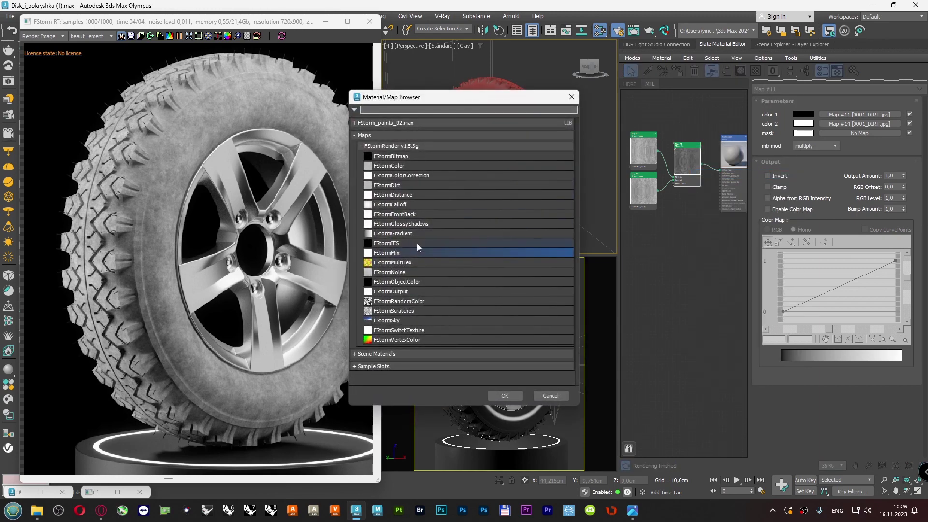
pyautogui.doubleClick(407, 251)
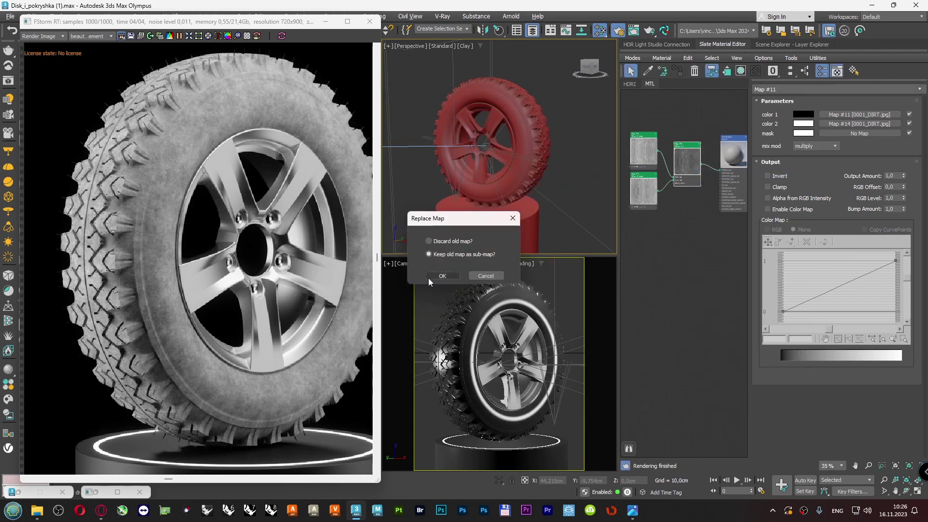
pyautogui.click(430, 277)
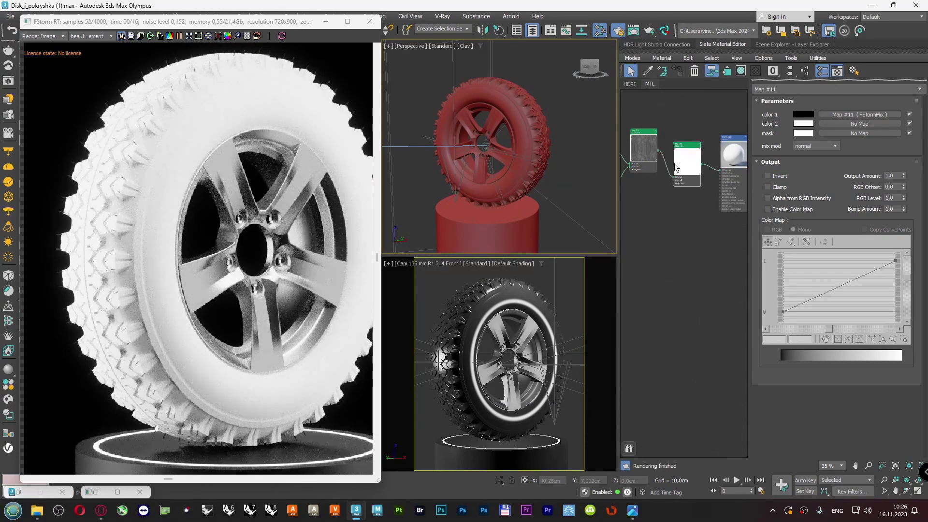
pyautogui.scroll(2, 675, 167)
pyautogui.scroll(1, 718, 169)
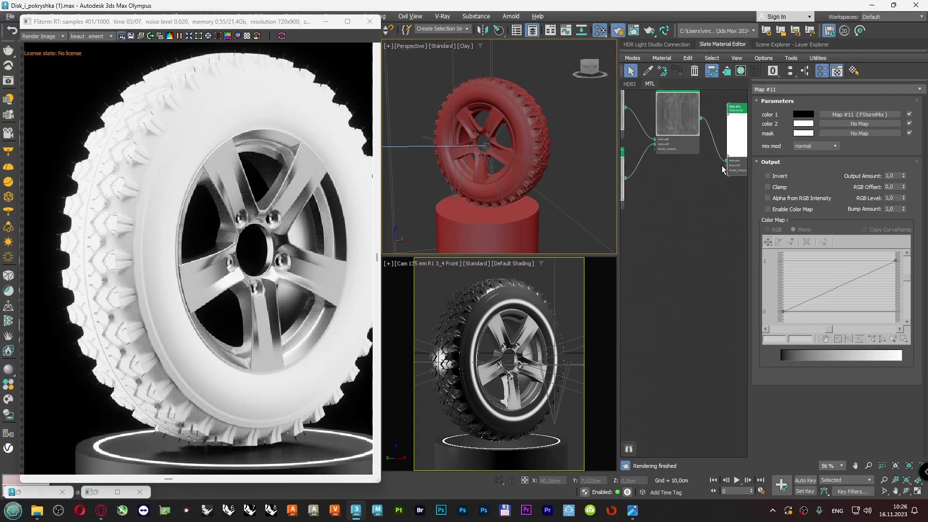
# - Wire a new FStormColor into the mix's second input and set the mix mode to multiply
pyautogui.moveTo(726, 164); pyautogui.dragTo(700, 204)
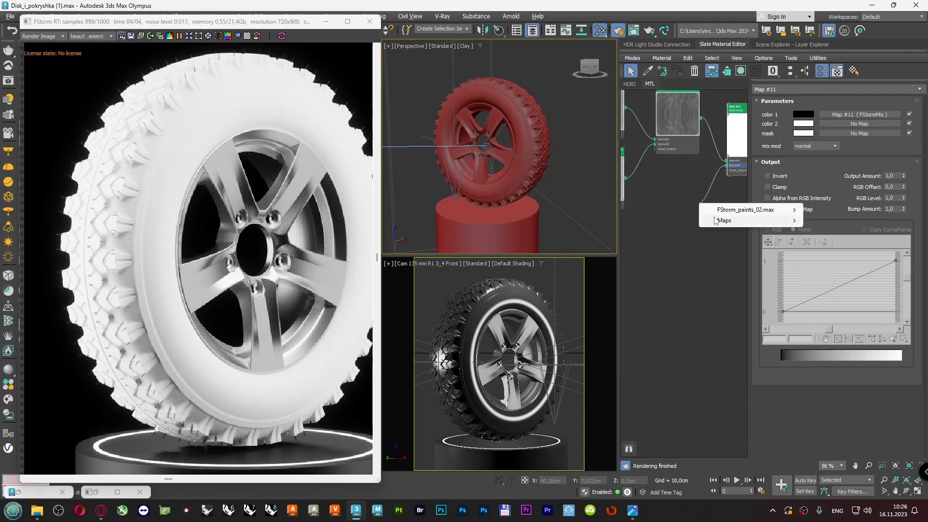
pyautogui.moveTo(754, 220)
pyautogui.click(827, 229)
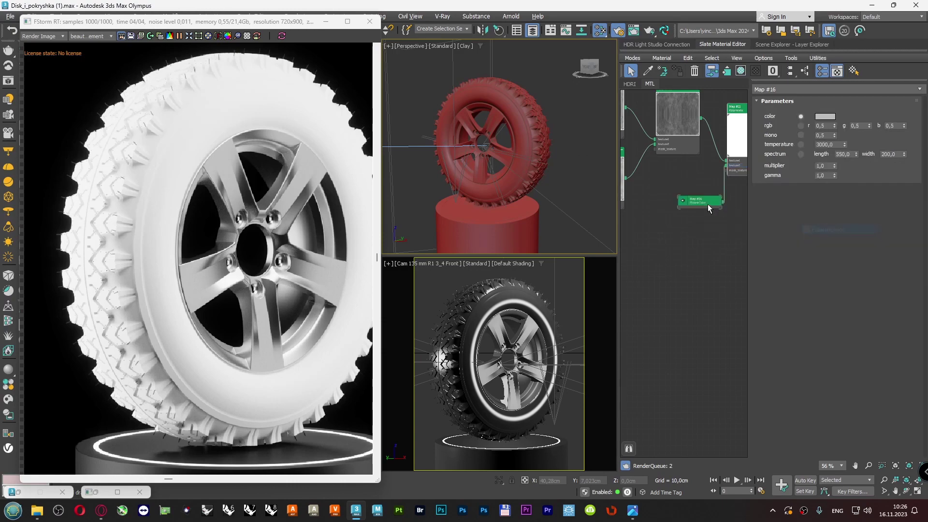
pyautogui.moveTo(687, 201); pyautogui.dragTo(674, 184)
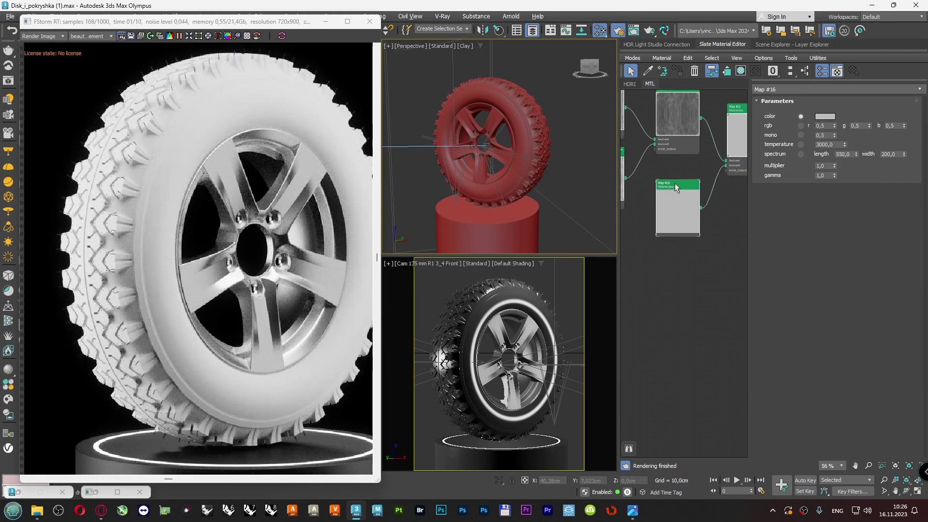
pyautogui.doubleClick(736, 112)
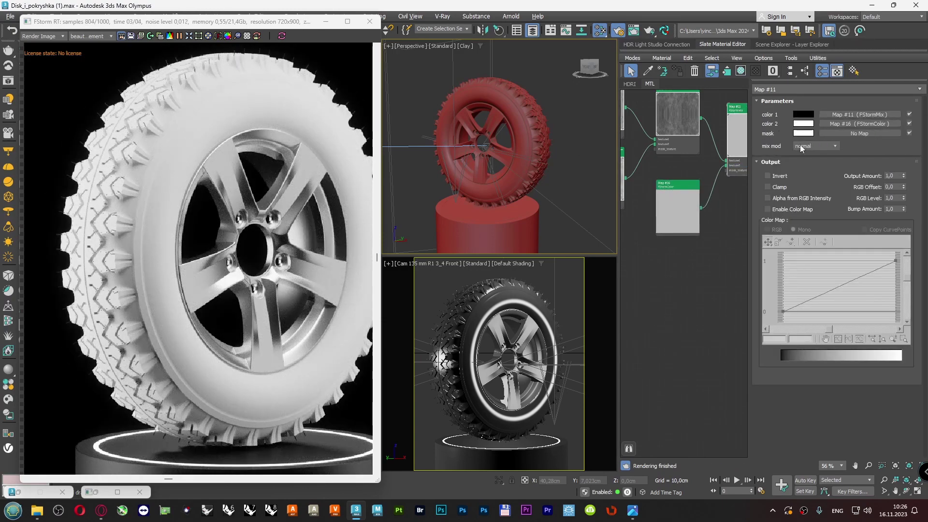
pyautogui.click(804, 146)
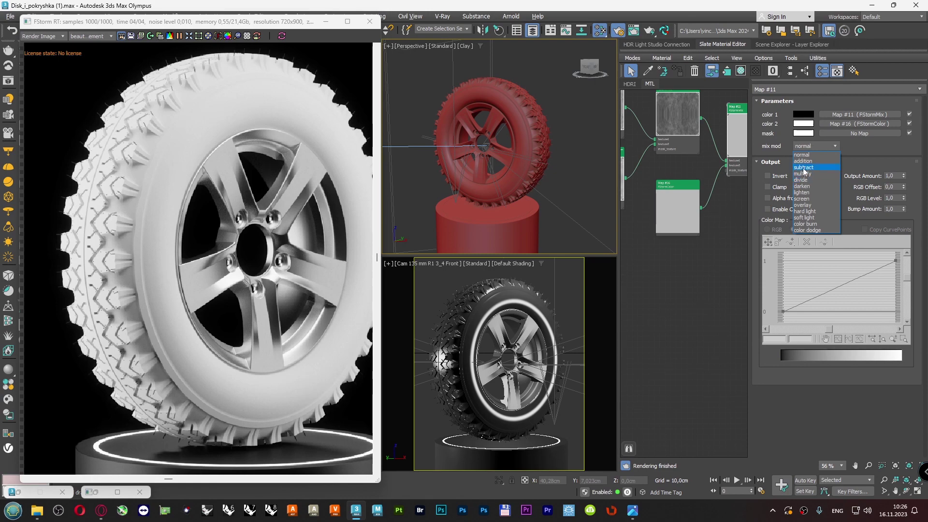
pyautogui.click(804, 174)
# - Set the Map #16 colour's value to 48
pyautogui.doubleClick(680, 187)
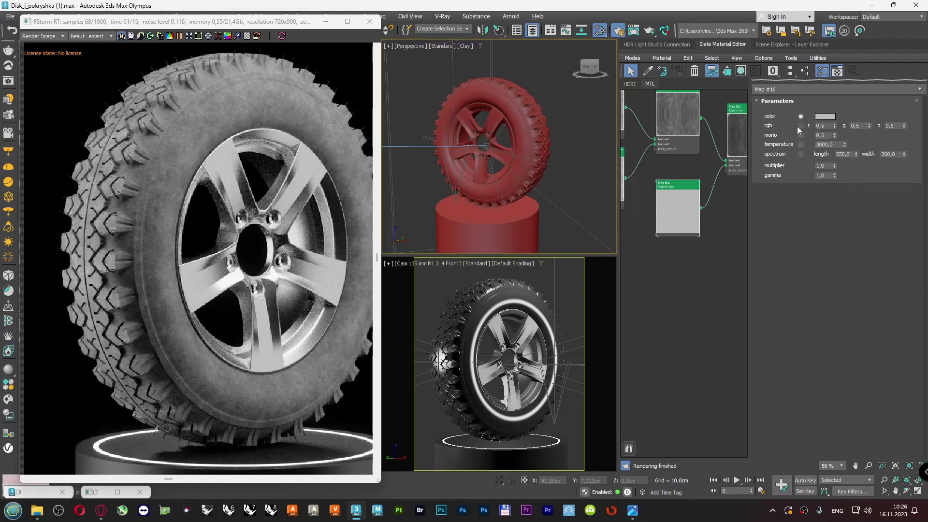
pyautogui.click(822, 117)
pyautogui.click(793, 207)
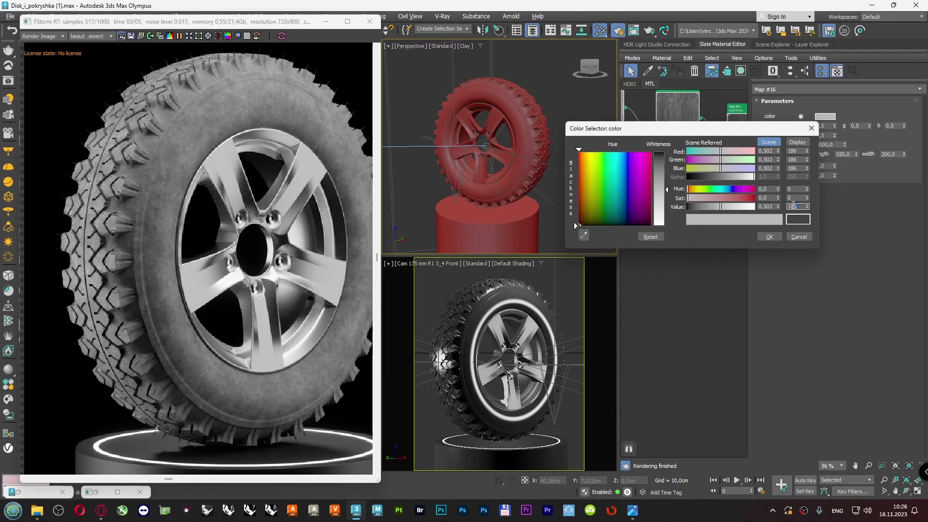
pyautogui.write('48')
pyautogui.press('Return')
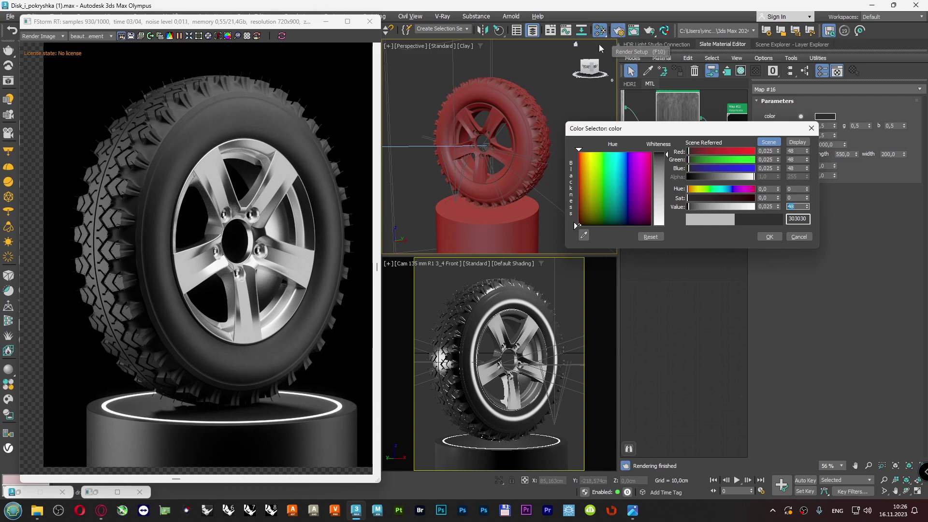
# - Add FStormAO, DirectLighting, IndirectDiffuse, IndirectReflections, Materials and Normals render elements
pyautogui.click(20, 493)
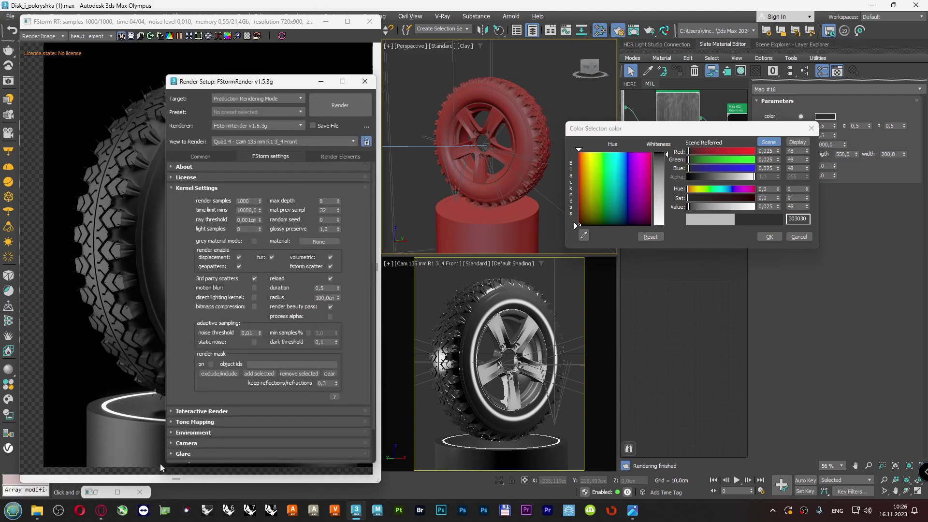
pyautogui.click(325, 157)
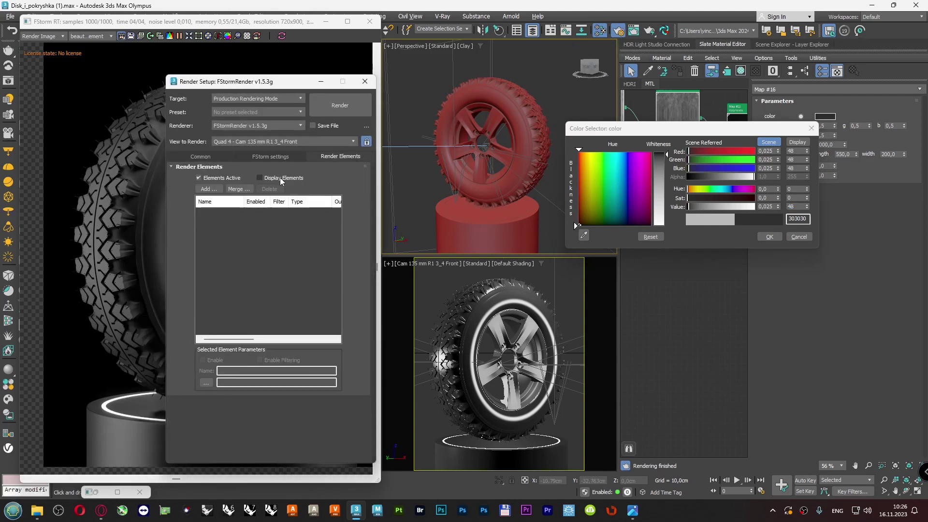
pyautogui.click(208, 189)
pyautogui.click(216, 195)
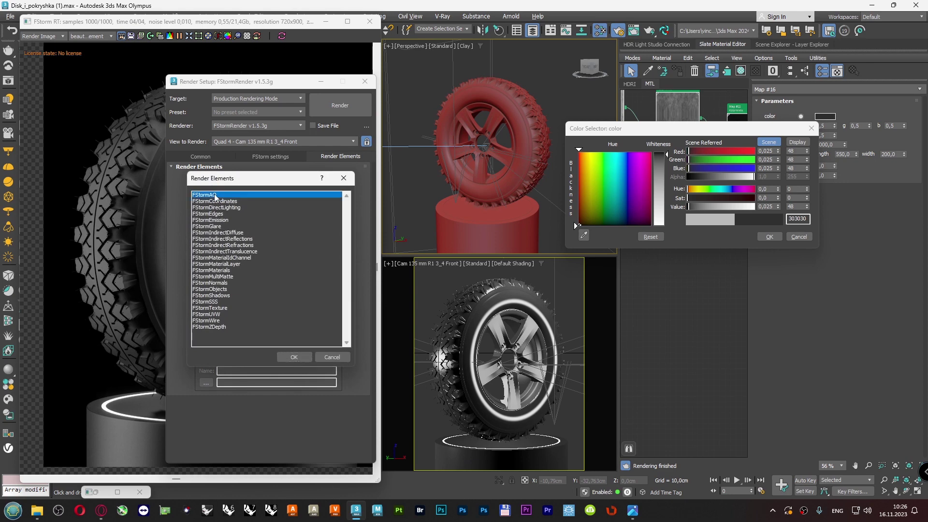
pyautogui.keyDown('ctrl'); pyautogui.click(237, 208); pyautogui.keyUp('ctrl')
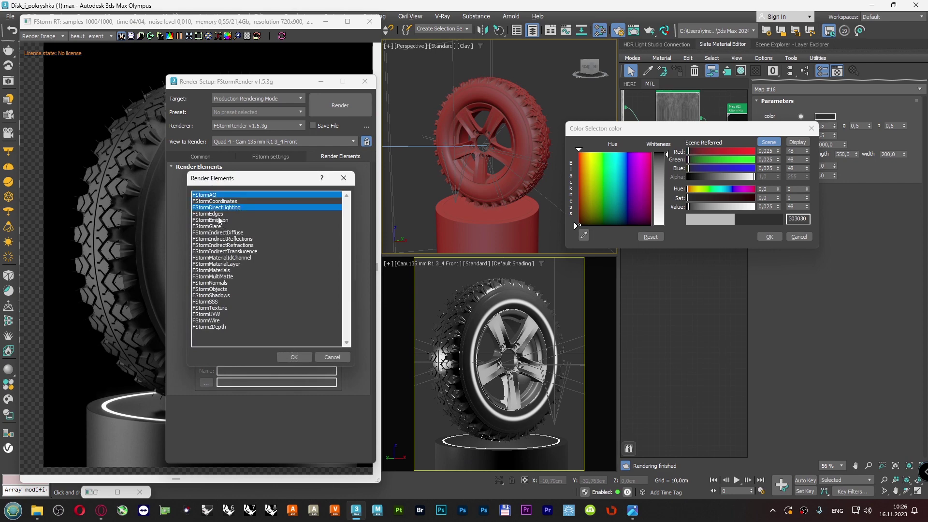
pyautogui.keyDown('ctrl'); pyautogui.click(229, 233); pyautogui.keyUp('ctrl')
pyautogui.keyDown('ctrl'); pyautogui.click(241, 239); pyautogui.keyUp('ctrl')
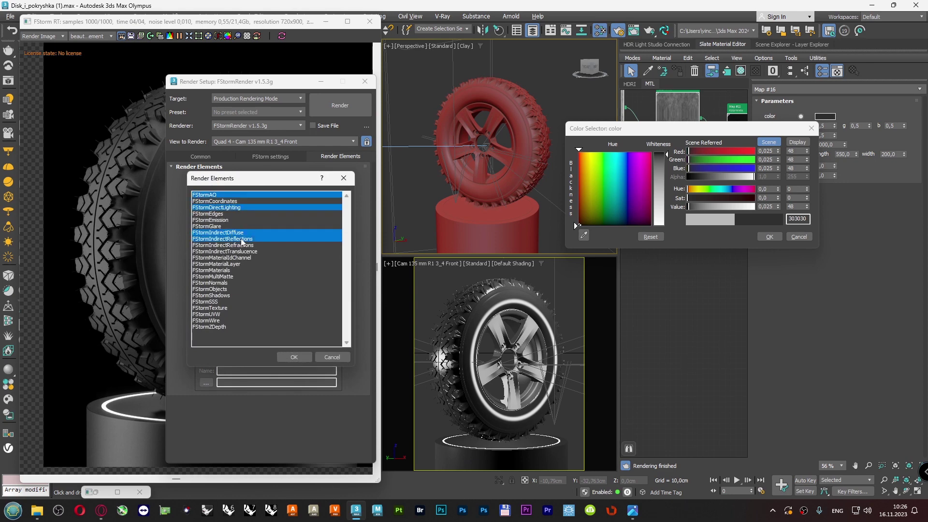
pyautogui.keyDown('ctrl'); pyautogui.click(248, 245); pyautogui.keyUp('ctrl')
pyautogui.keyDown('ctrl'); pyautogui.click(248, 245); pyautogui.keyUp('ctrl')
pyautogui.keyDown('ctrl'); pyautogui.click(226, 270); pyautogui.keyUp('ctrl')
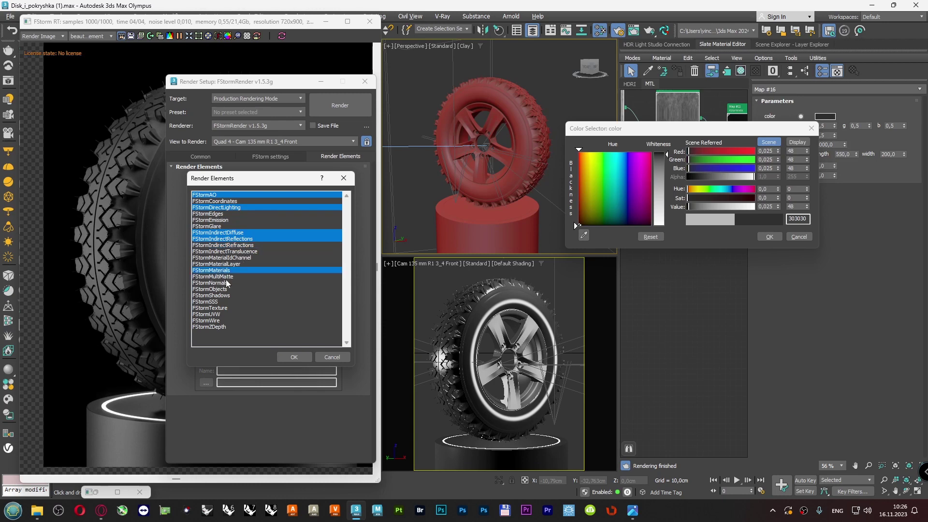
pyautogui.keyDown('ctrl'); pyautogui.click(224, 285); pyautogui.keyUp('ctrl')
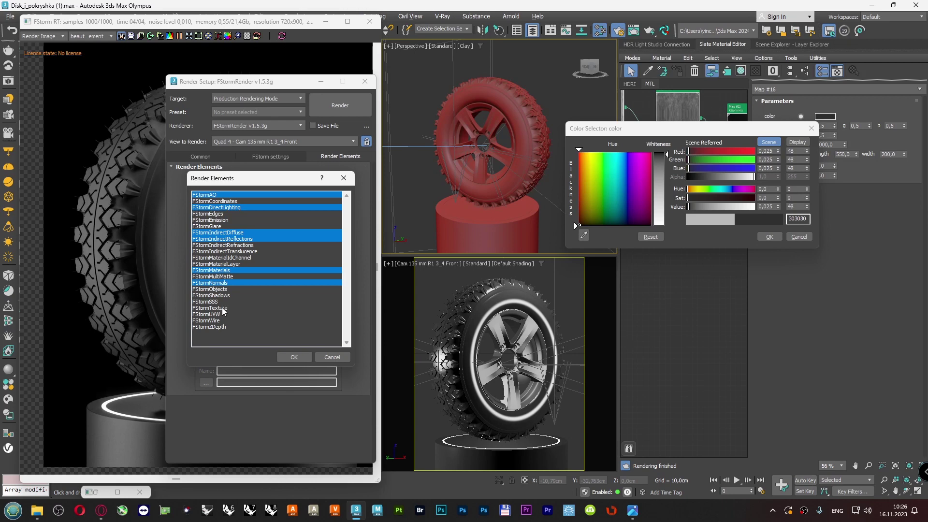
pyautogui.click(293, 356)
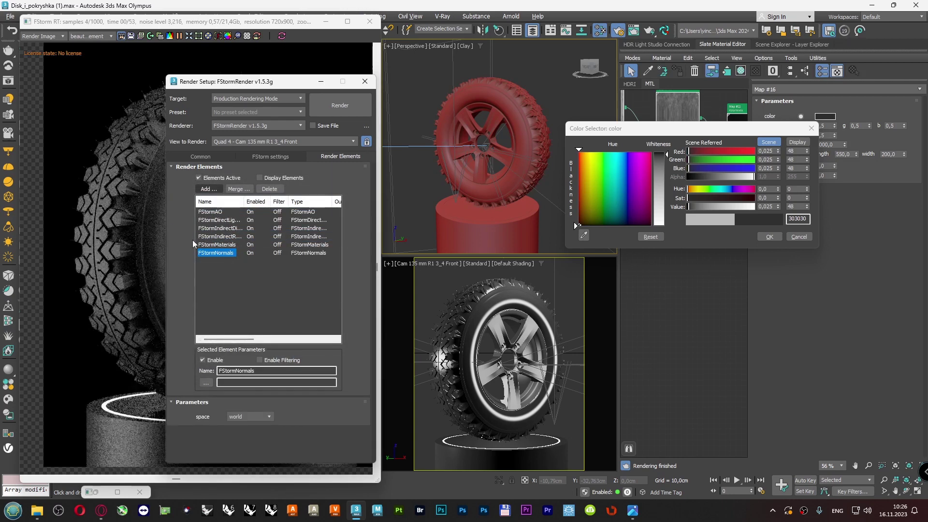
# - Review the Normals, Materials, Indirect Reflections and Indirect Diffuse render passes
pyautogui.click(321, 81)
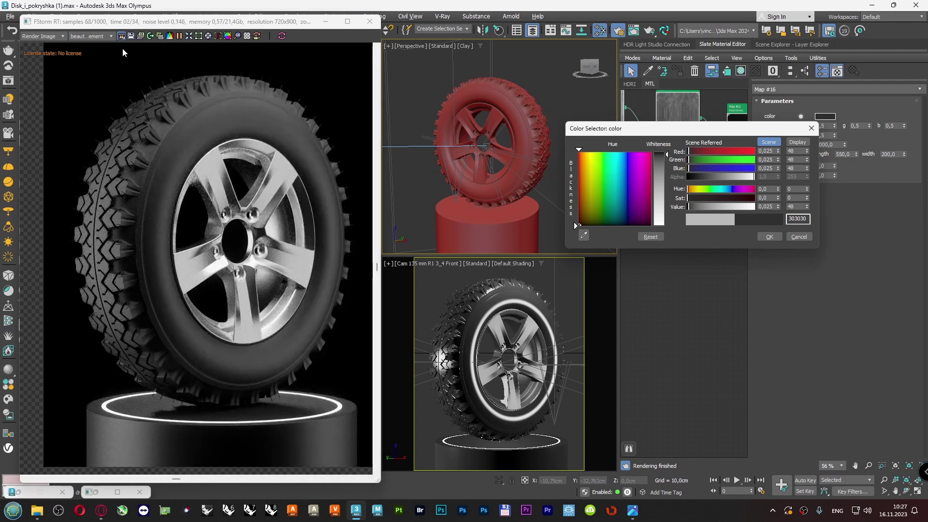
pyautogui.click(91, 36)
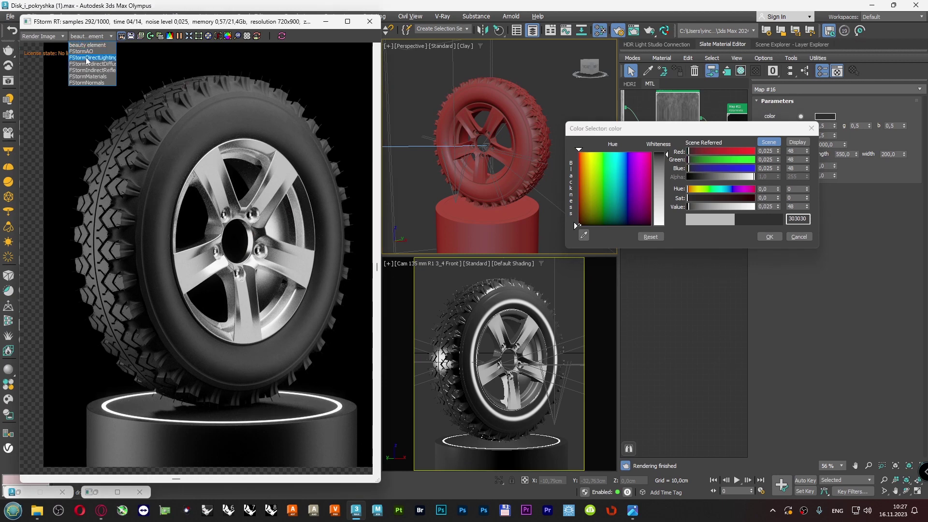
pyautogui.click(90, 82)
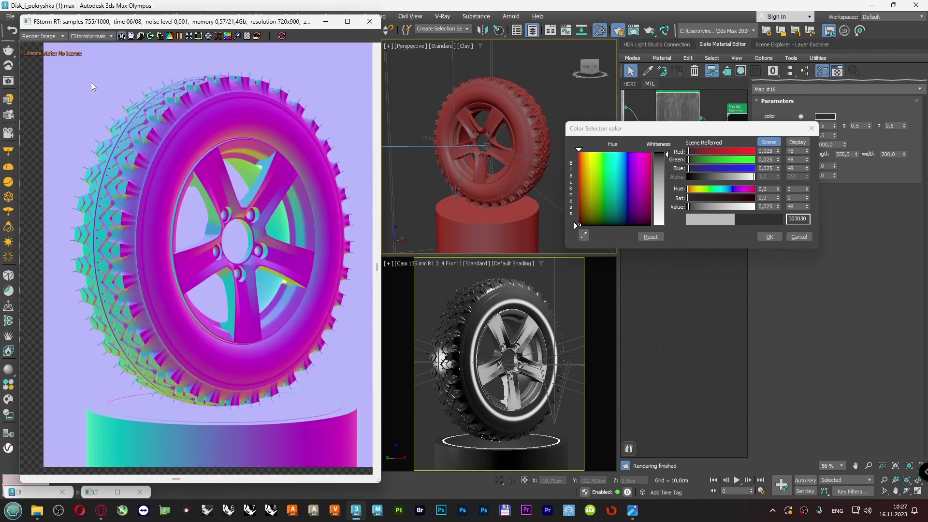
pyautogui.press('Up')
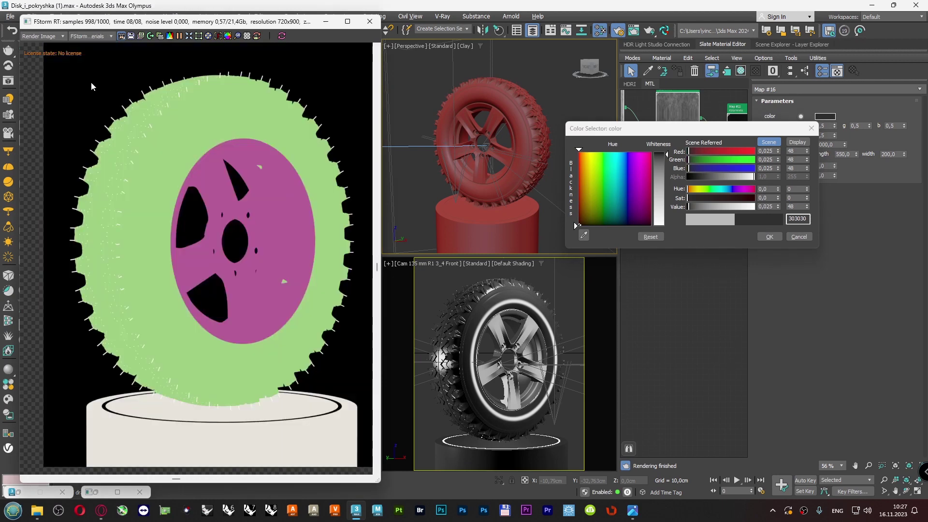
pyautogui.press('Up')
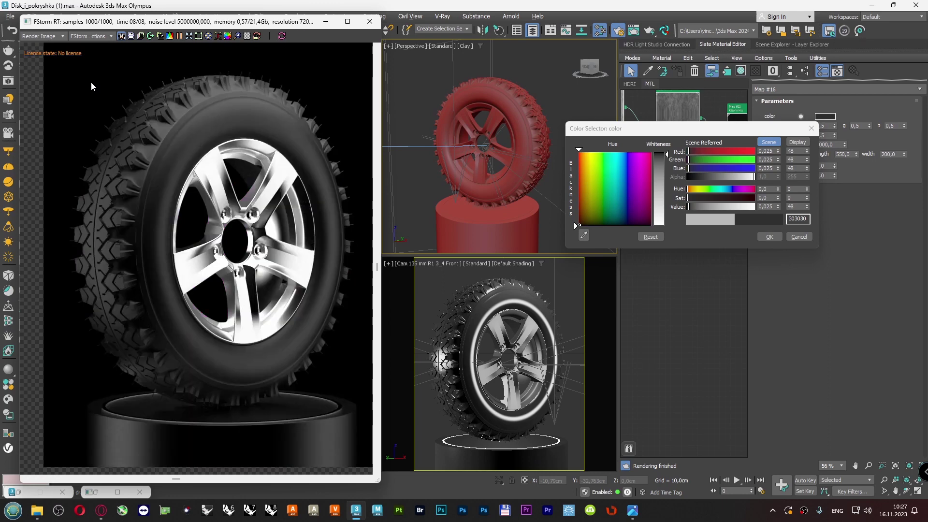
pyautogui.press('Up')
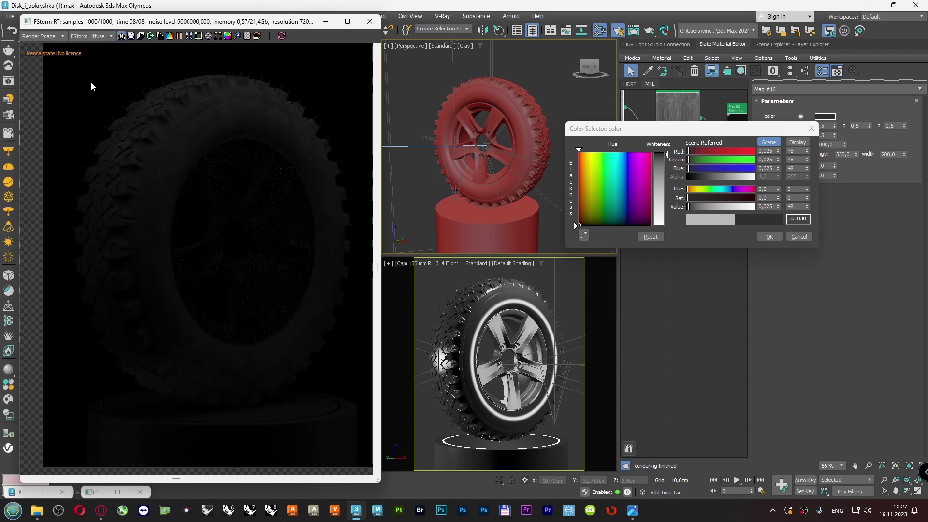
pyautogui.scroll(4, 143, 104)
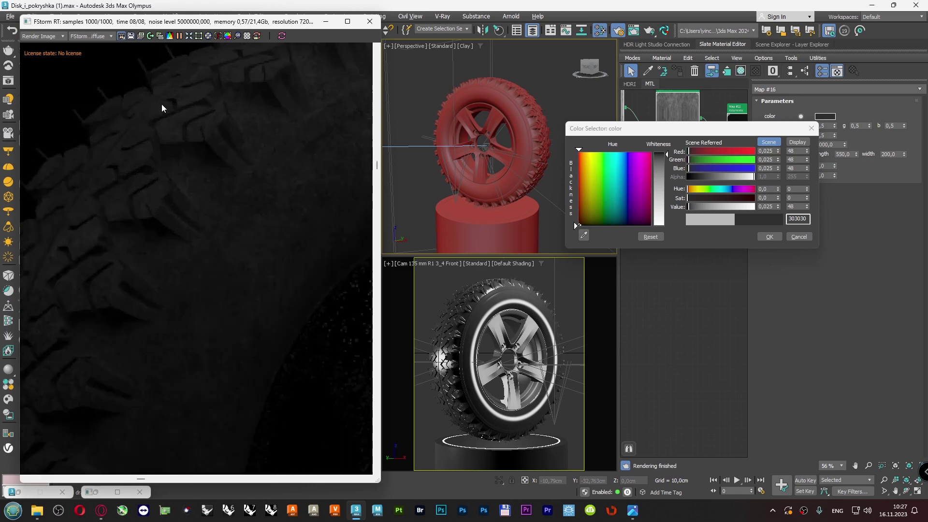
pyautogui.scroll(-3, 162, 103)
pyautogui.click(91, 37)
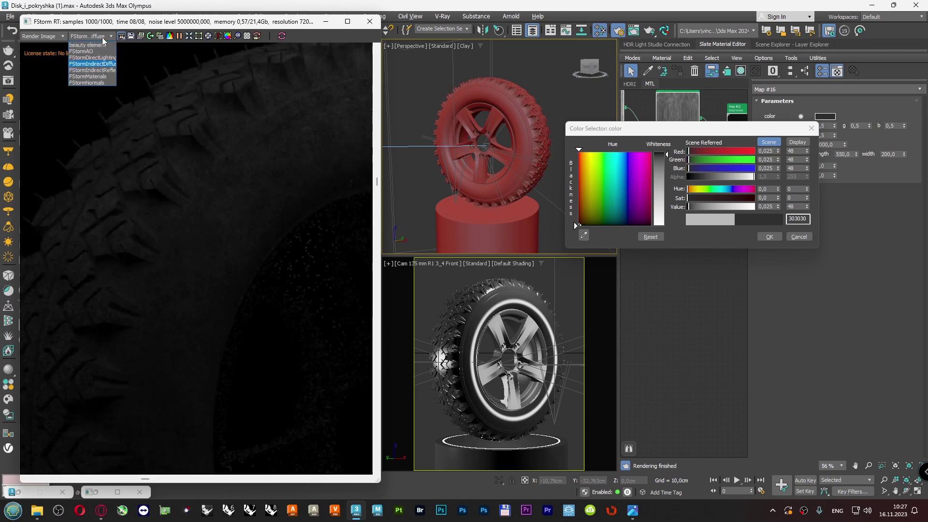
pyautogui.click(103, 66)
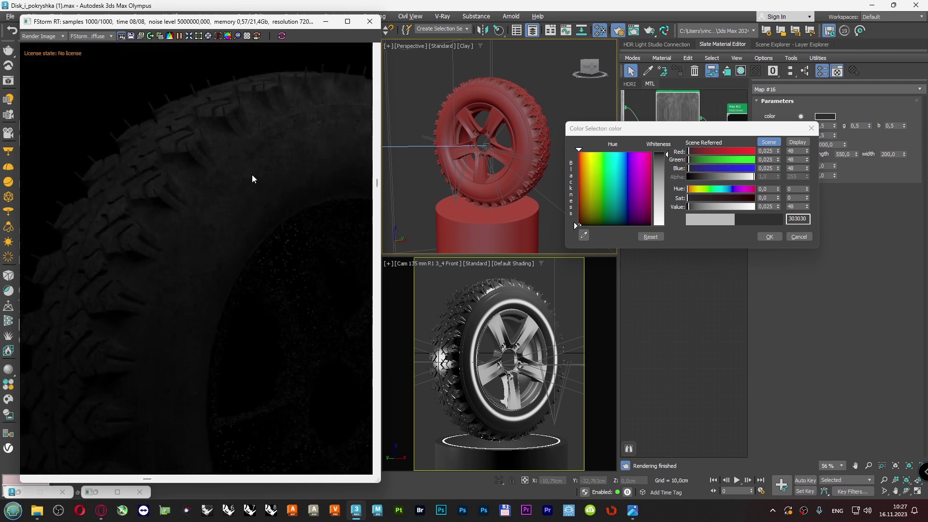
pyautogui.scroll(-2, 259, 227)
pyautogui.scroll(2, 236, 235)
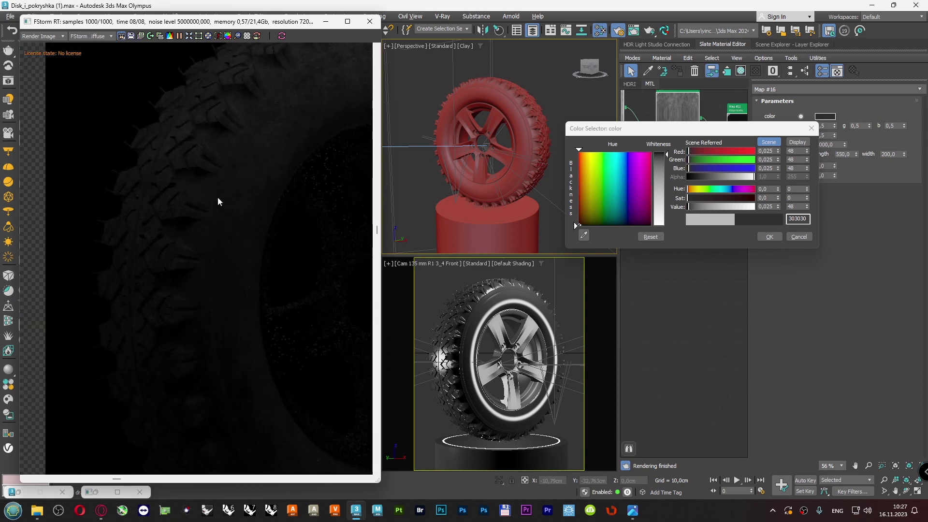
# - Confirm dark grey 303030 for Map #16 and return the frame buffer to the beauty element
pyautogui.click(770, 237)
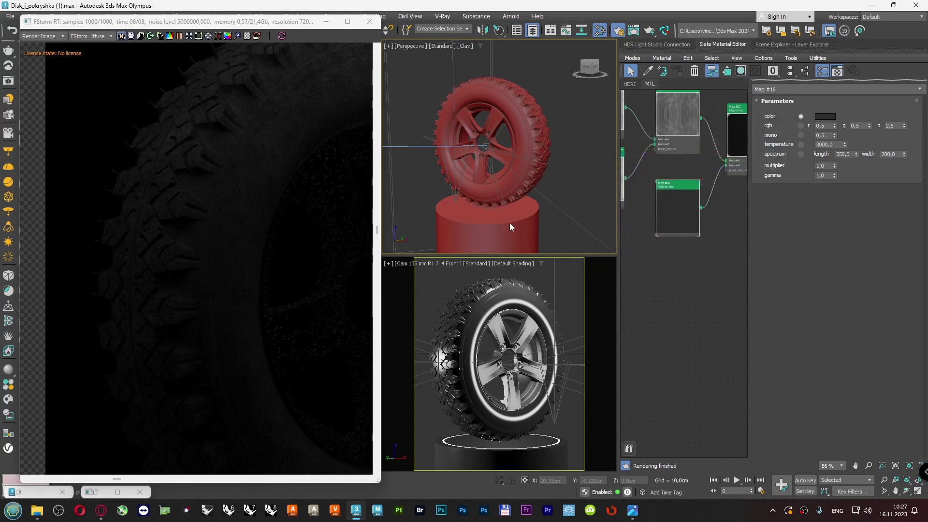
pyautogui.click(77, 39)
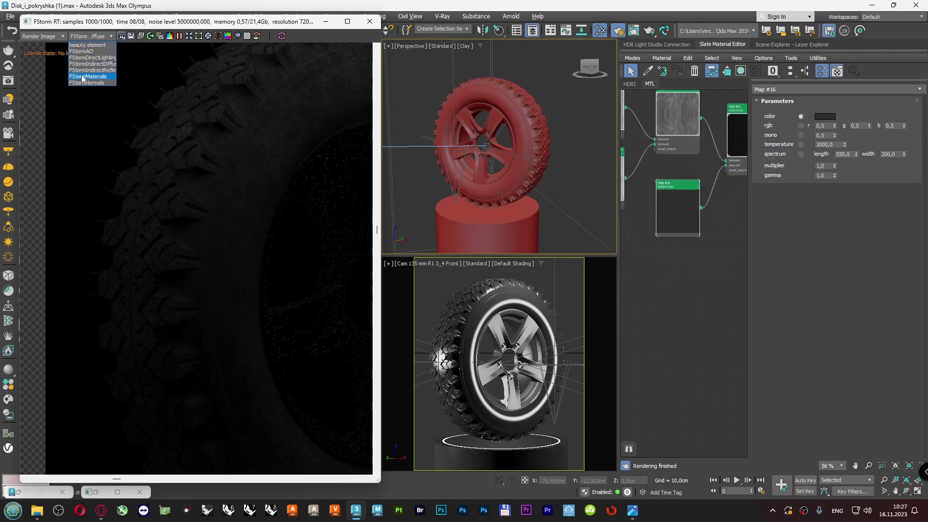
pyautogui.click(84, 49)
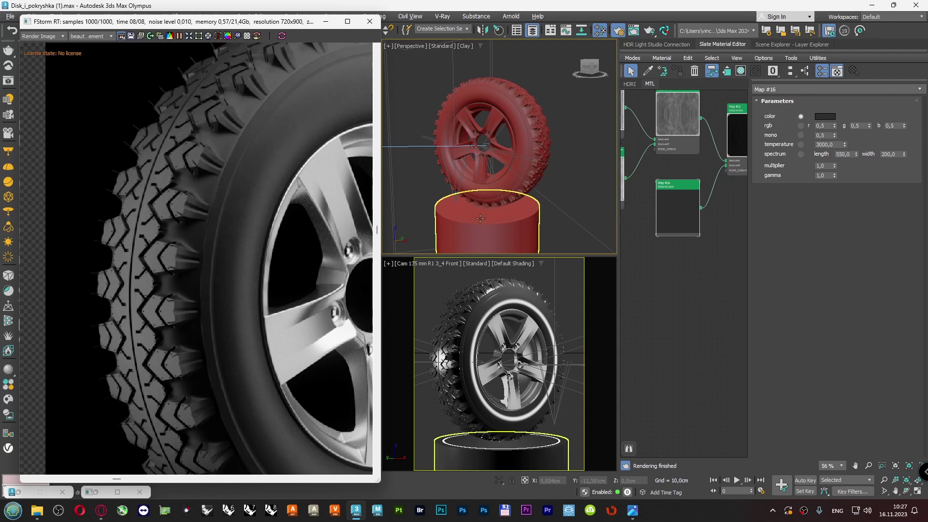
# - Fit the wheel render in view and set the Tire Rubber reflection level to 0
pyautogui.click(158, 71)
pyautogui.click(189, 35)
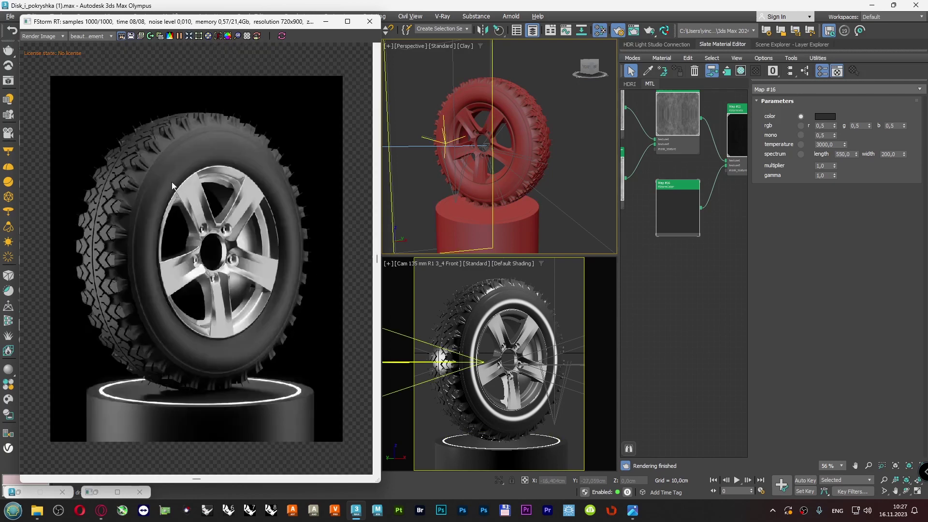
pyautogui.scroll(6, 137, 230)
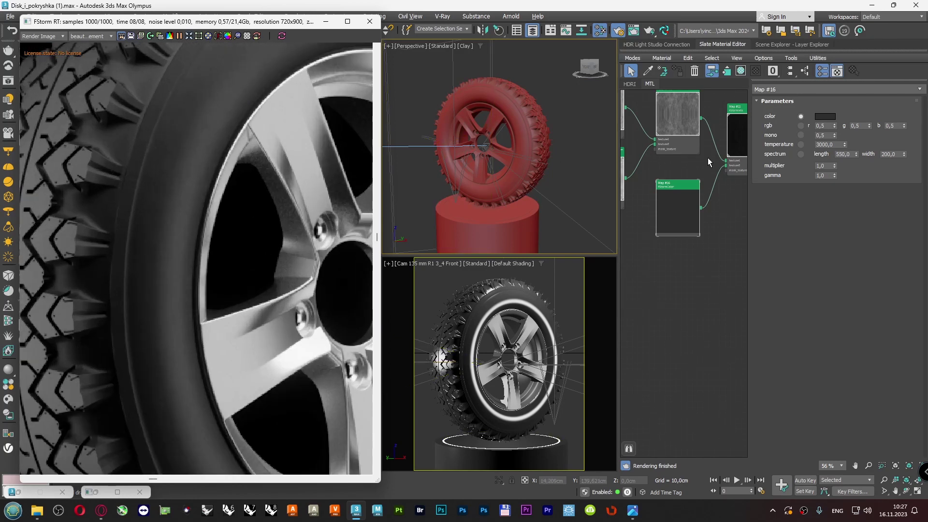
pyautogui.scroll(-5, 696, 160)
pyautogui.scroll(4, 654, 170)
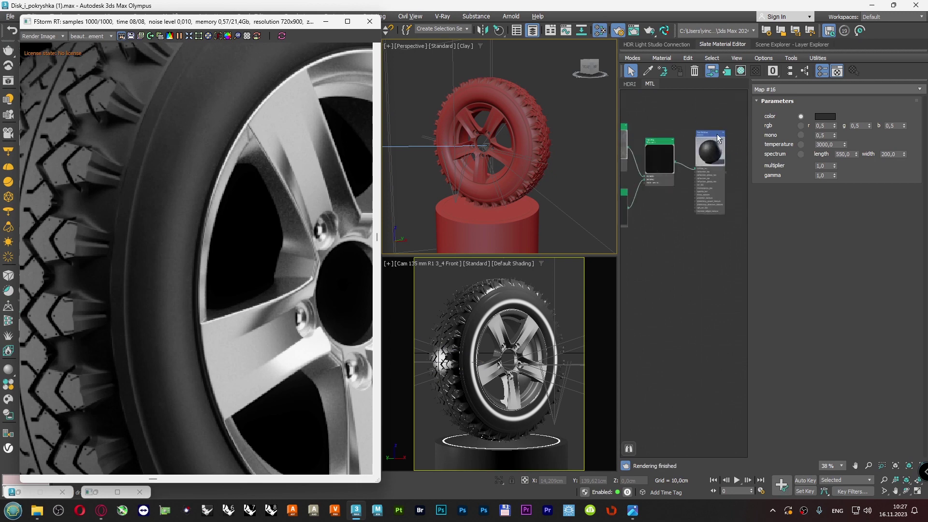
pyautogui.doubleClick(719, 140)
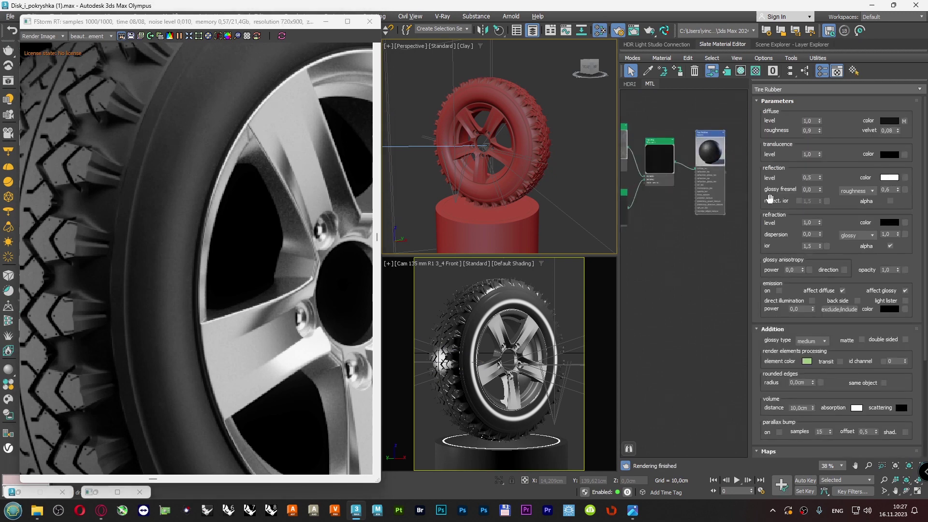
pyautogui.doubleClick(810, 177)
pyautogui.write('0')
pyautogui.press('Return')
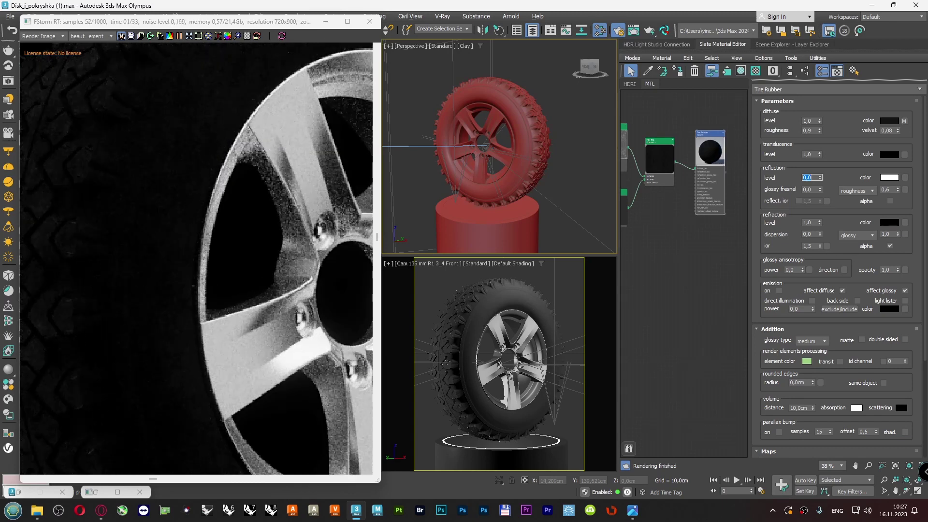
# - Check the render without reflection, then restore the reflection level to 0,5
pyautogui.scroll(-2, 255, 290)
pyautogui.scroll(3, 144, 135)
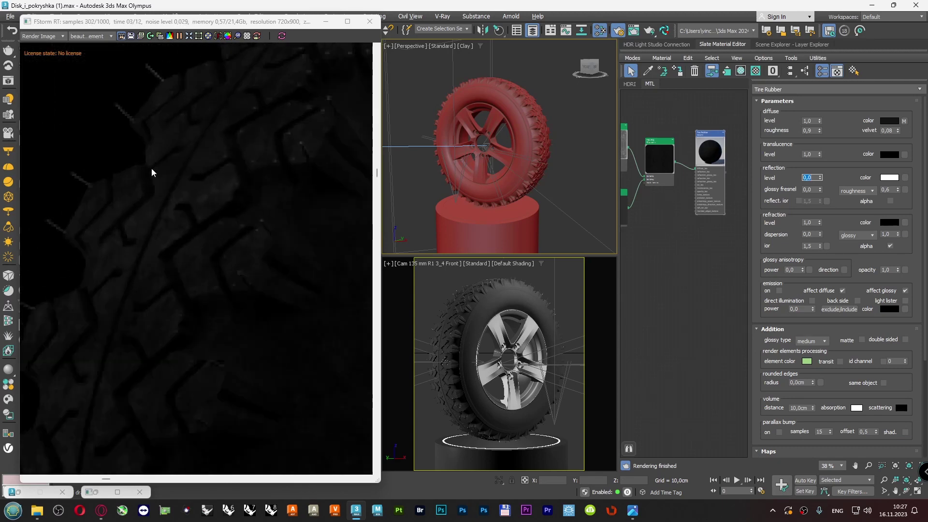
pyautogui.scroll(-2, 155, 333)
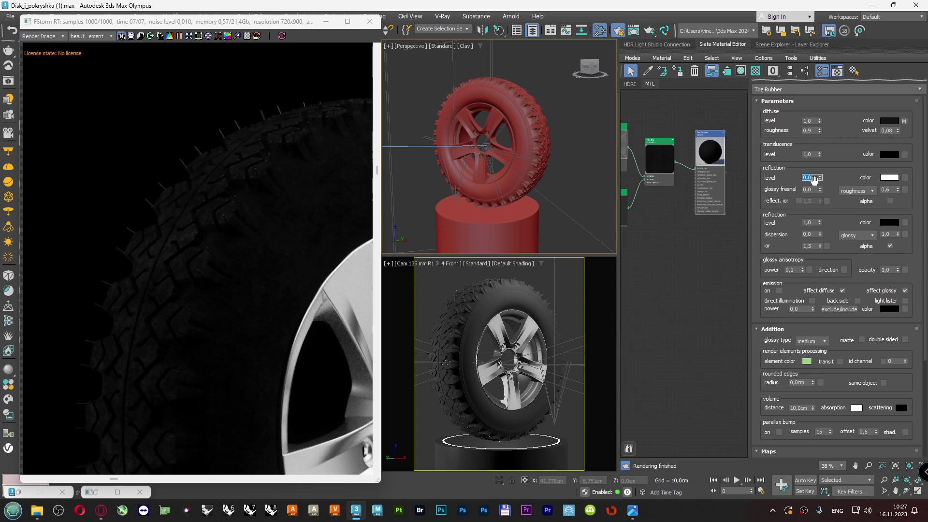
pyautogui.hotkey('alt', 'shift')
pyautogui.write('0,5')
pyautogui.press('Return')
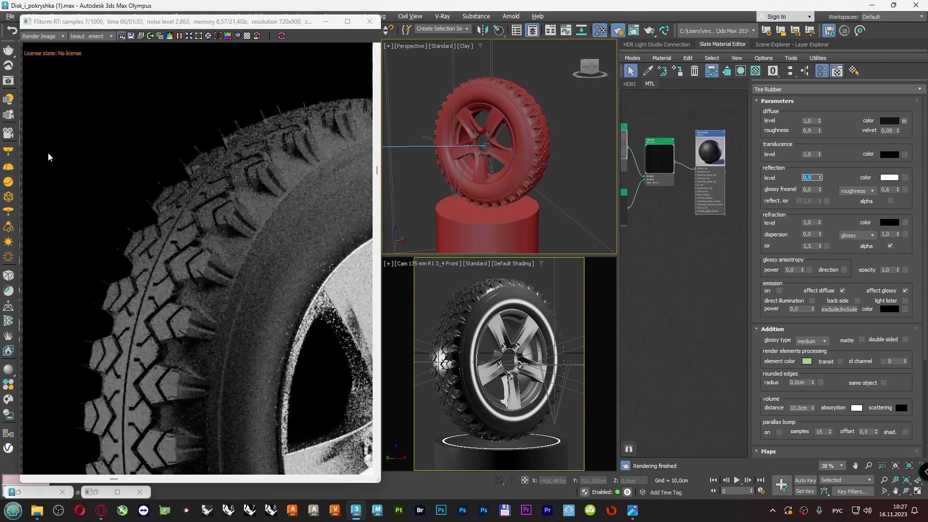
pyautogui.scroll(-5, 124, 151)
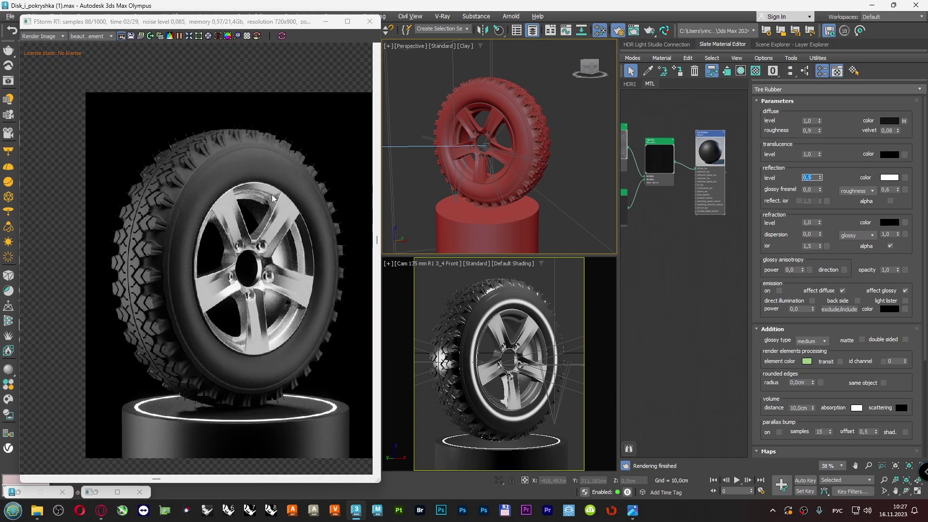
pyautogui.moveTo(273, 198); pyautogui.dragTo(259, 172)
# - Select the dirt texture nodes and Mix Map #19, and copy them in the Slate graph
pyautogui.scroll(-4, 687, 169)
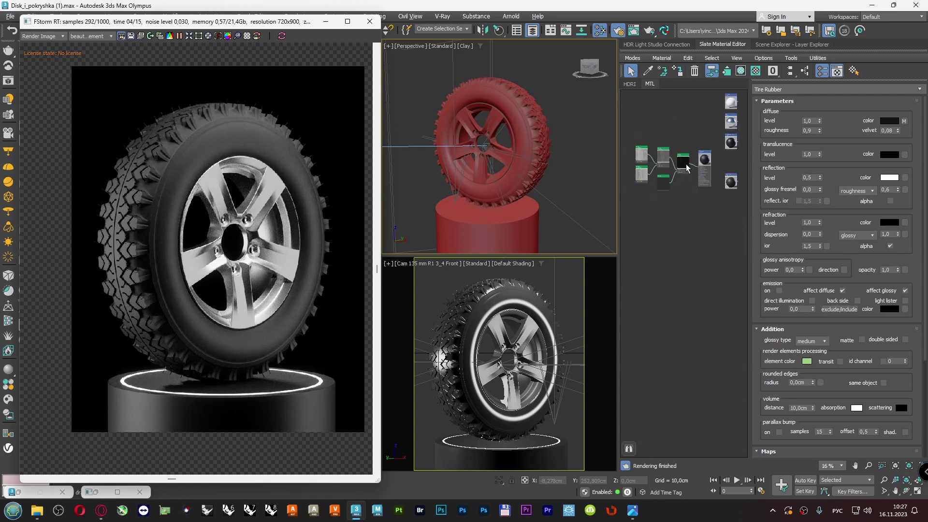
pyautogui.scroll(10, 686, 167)
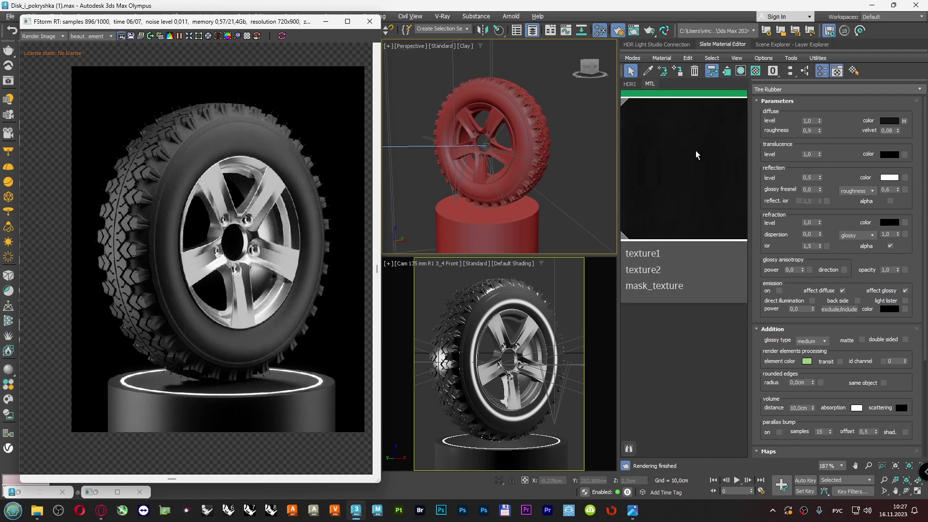
pyautogui.scroll(-1, 696, 155)
pyautogui.scroll(-7, 704, 148)
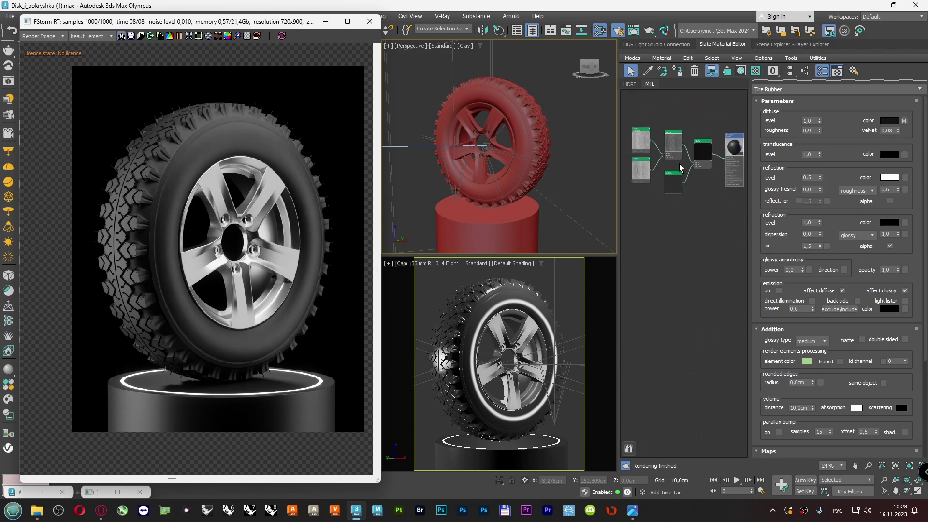
pyautogui.moveTo(680, 163); pyautogui.dragTo(706, 202)
pyautogui.doubleClick(704, 147)
pyautogui.moveTo(703, 147); pyautogui.dragTo(694, 110)
pyautogui.moveTo(705, 207); pyautogui.dragTo(704, 164)
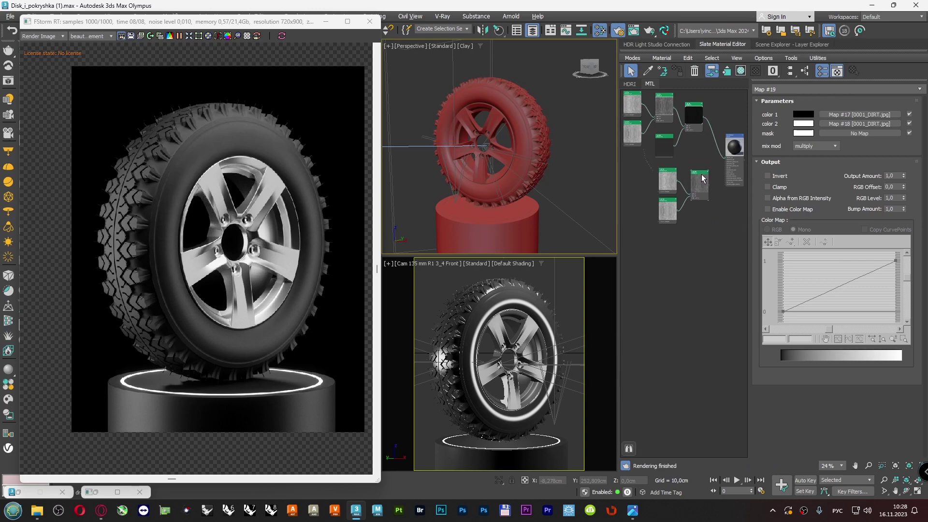
# - Connect Map #19's output to the Tire Rubber reflection_tex input
pyautogui.scroll(2, 703, 164)
pyautogui.moveTo(703, 164); pyautogui.dragTo(679, 172, button='middle')
pyautogui.scroll(2, 677, 178)
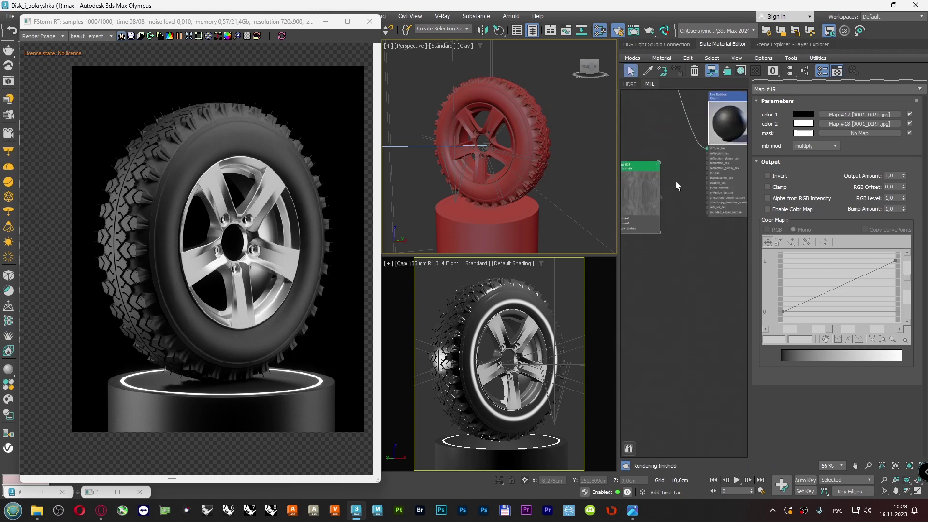
pyautogui.moveTo(661, 197); pyautogui.dragTo(707, 153)
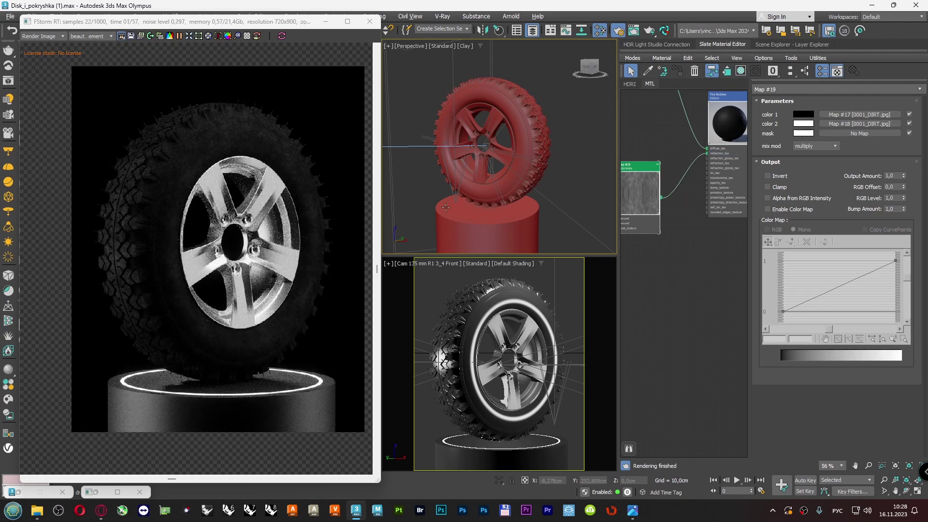
pyautogui.click(485, 227)
pyautogui.click(580, 213)
pyautogui.scroll(-3, 677, 217)
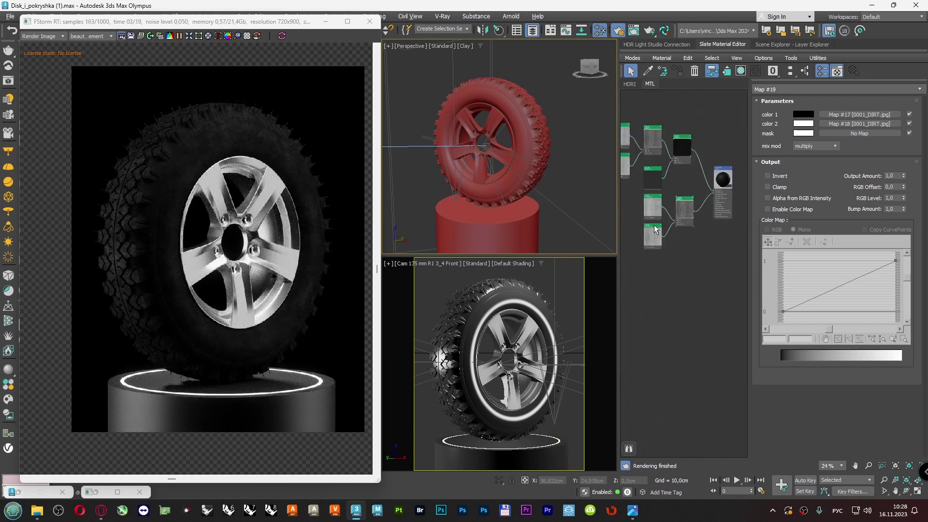
pyautogui.moveTo(715, 200); pyautogui.dragTo(687, 173, button='middle')
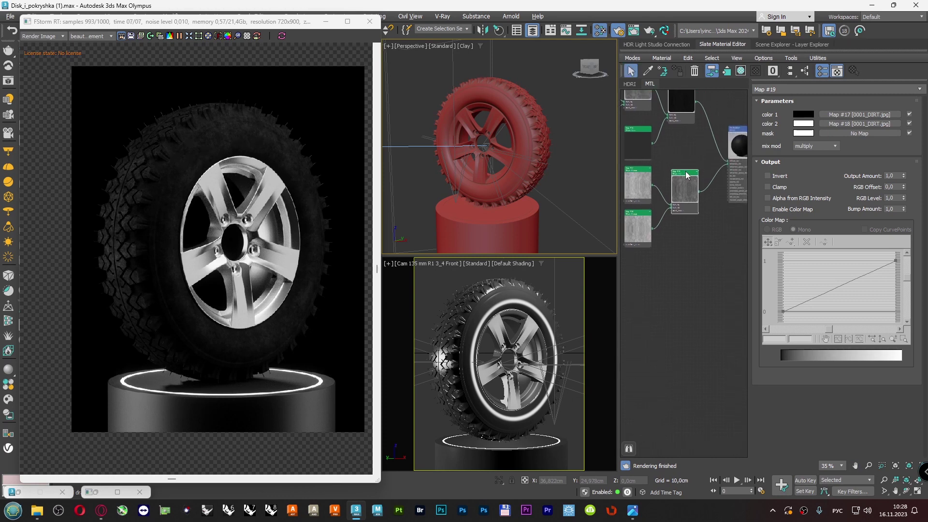
# - Set the Map #19 mix blend mode to add the two dirt maps together
pyautogui.click(825, 146)
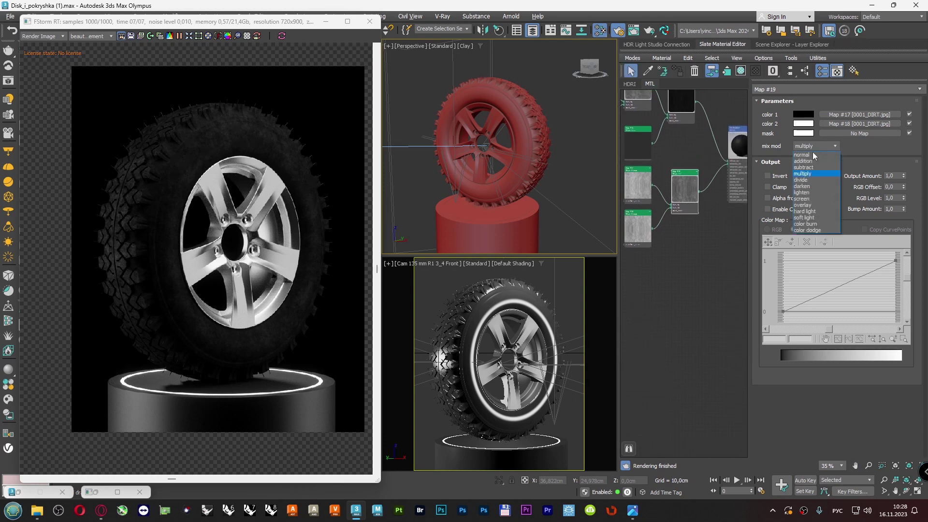
pyautogui.click(806, 161)
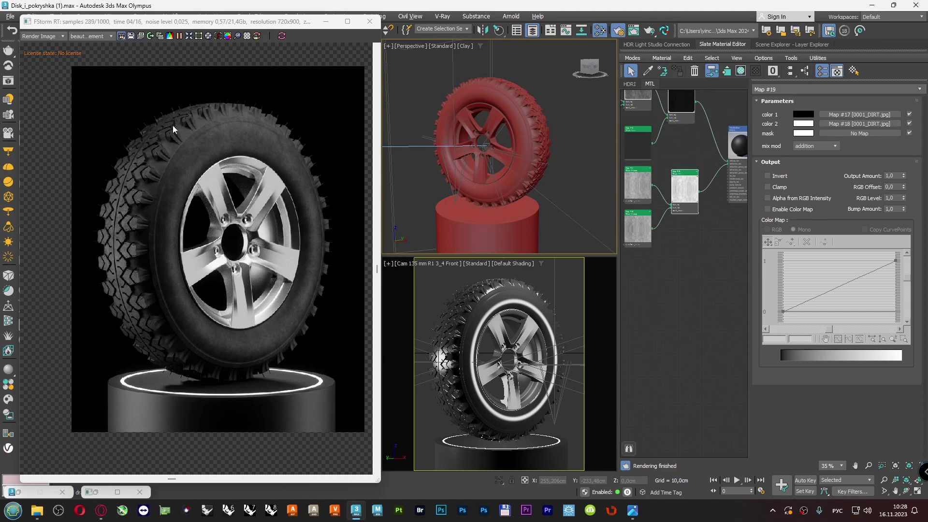
pyautogui.scroll(5, 173, 145)
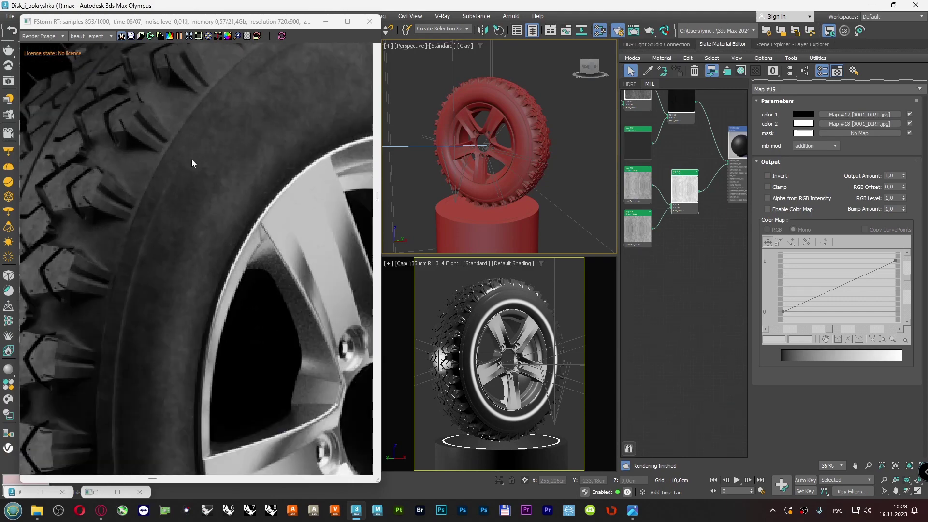
pyautogui.scroll(-2, 159, 205)
pyautogui.scroll(-3, 240, 129)
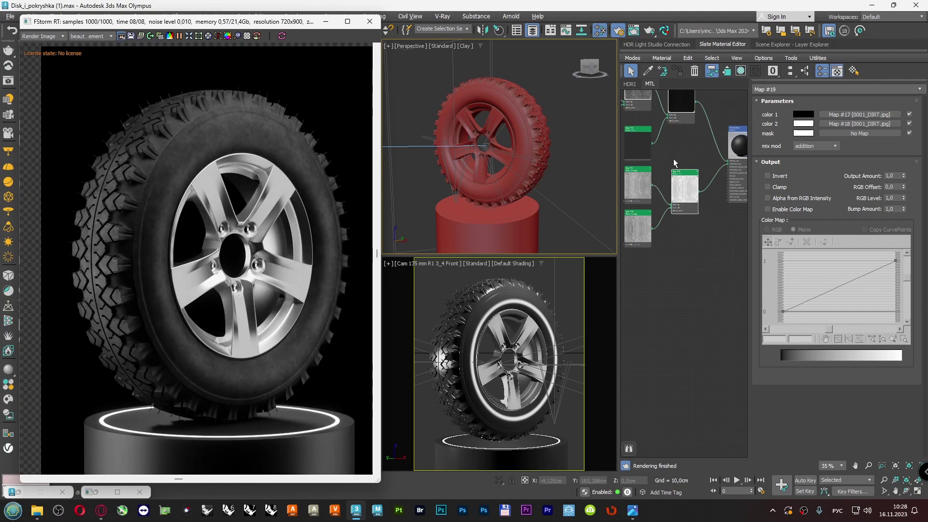
pyautogui.moveTo(692, 151); pyautogui.dragTo(672, 150, button='middle')
# - Try Tire Rubber reflection map amounts of 50 and 100, settling on 30
pyautogui.click(719, 130)
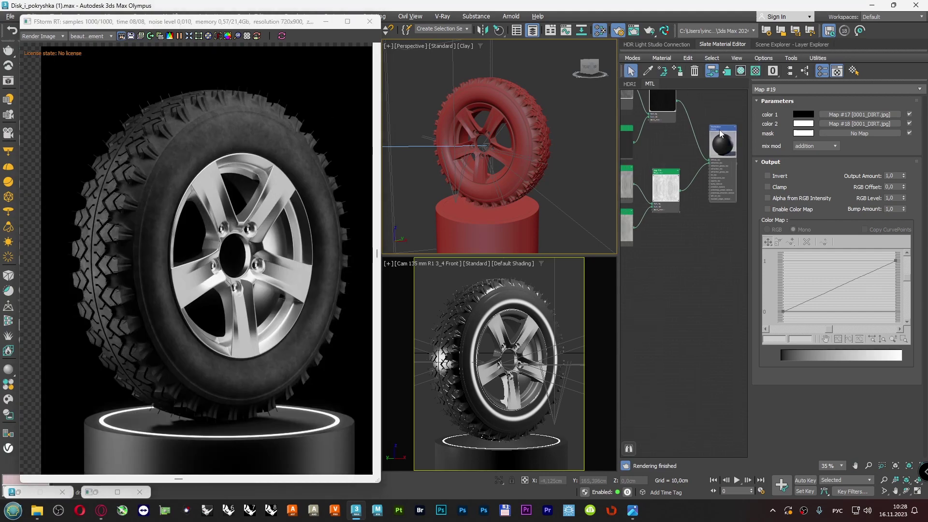
pyautogui.scroll(-5, 777, 229)
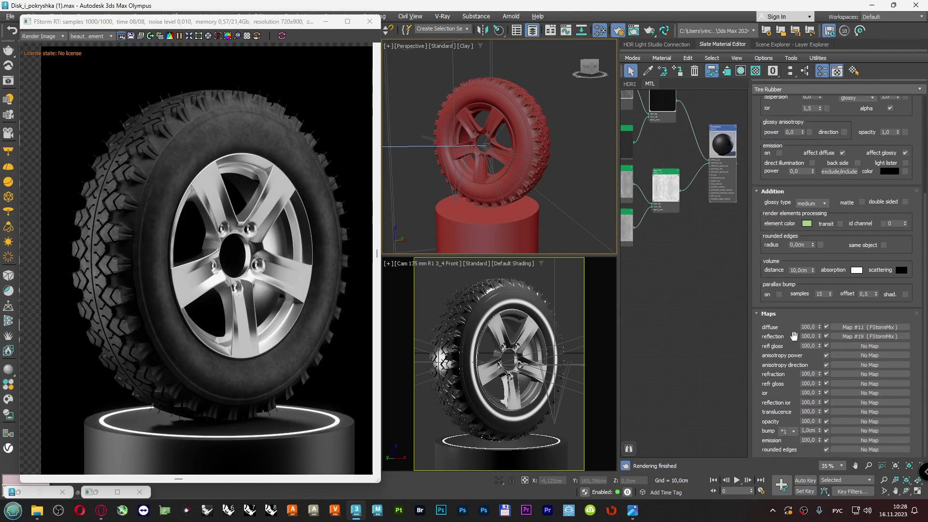
pyautogui.doubleClick(815, 335)
pyautogui.write('50')
pyautogui.press('Return')
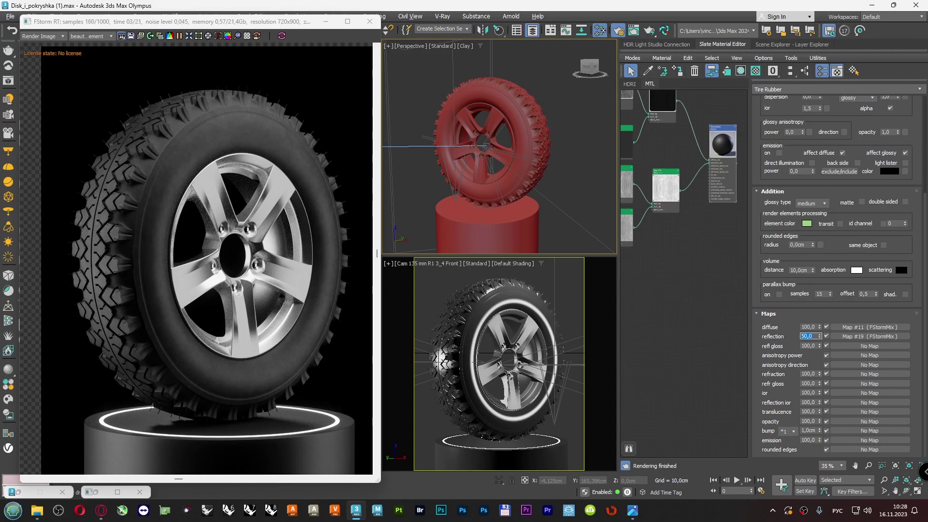
pyautogui.write('100')
pyautogui.press('Return')
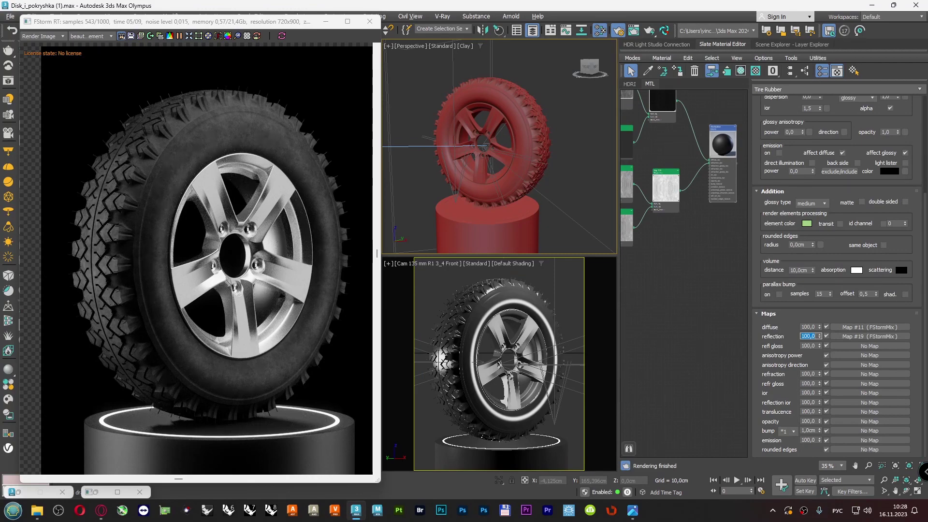
pyautogui.press('Return')
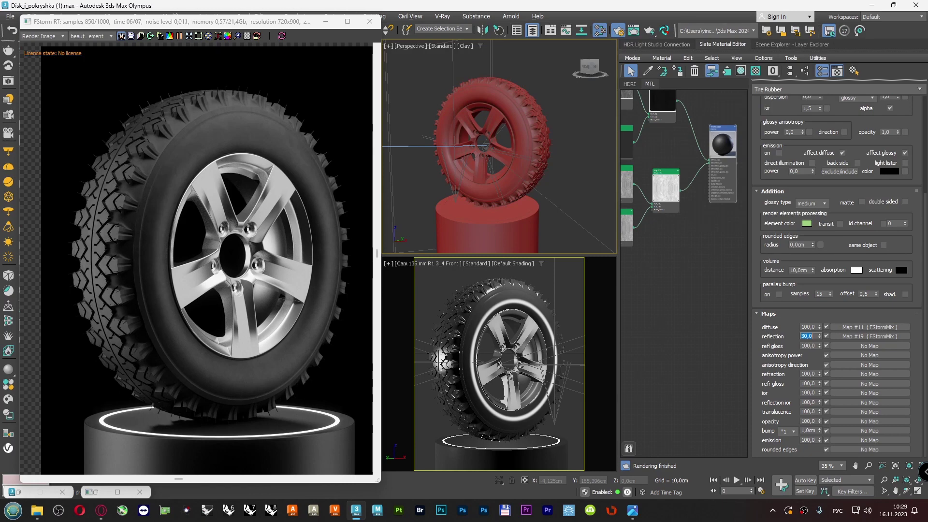
# - Zoom and pan the FStorm render to inspect the rim spoke, then fit the whole render
pyautogui.scroll(5, 176, 162)
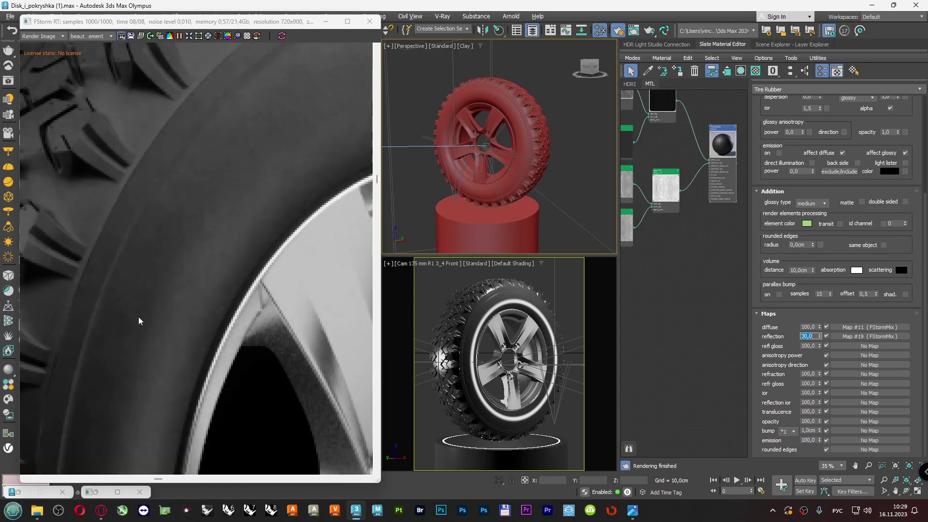
pyautogui.scroll(-4, 142, 295)
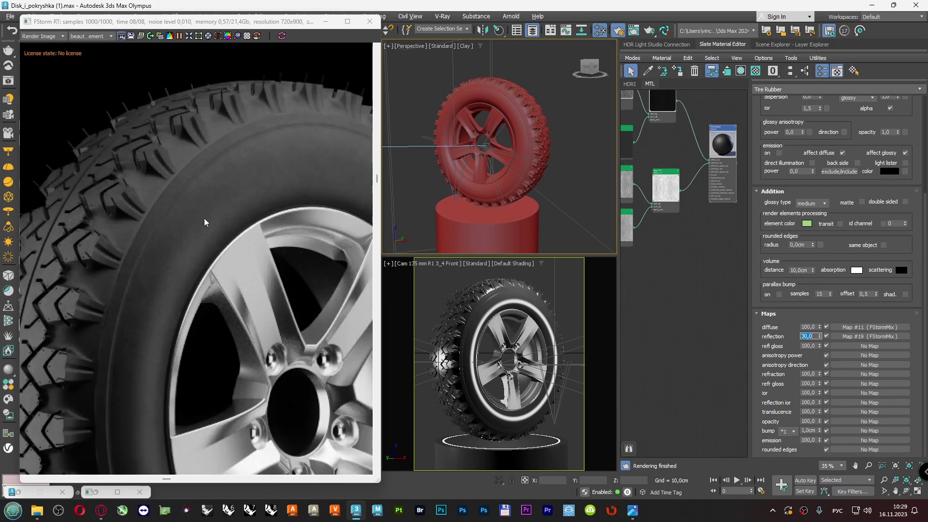
pyautogui.scroll(-1, 204, 222)
pyautogui.moveTo(179, 397); pyautogui.dragTo(210, 303, button='middle')
pyautogui.scroll(4, 294, 367)
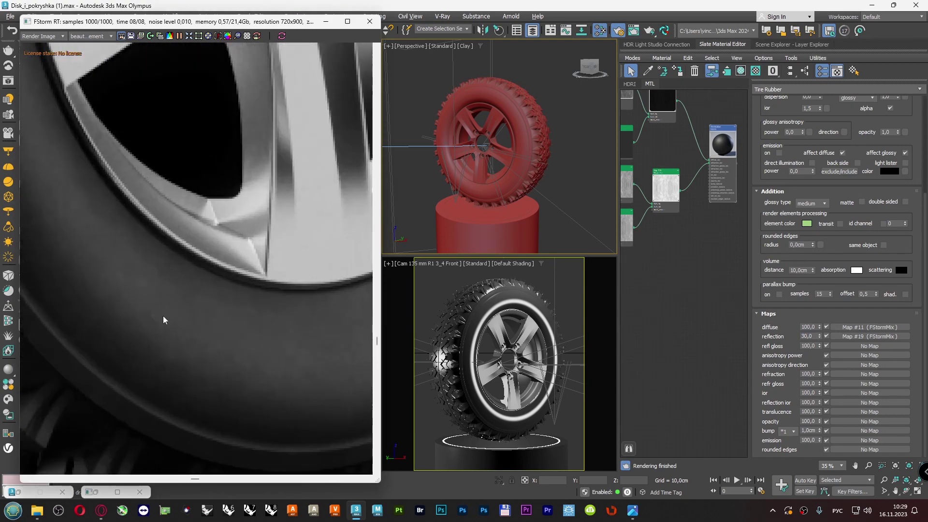
pyautogui.scroll(-5, 163, 315)
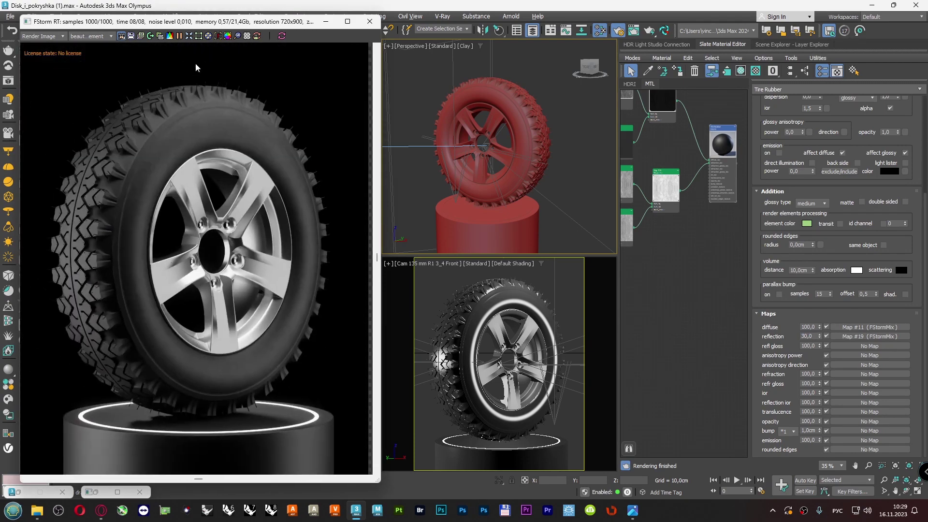
pyautogui.click(189, 35)
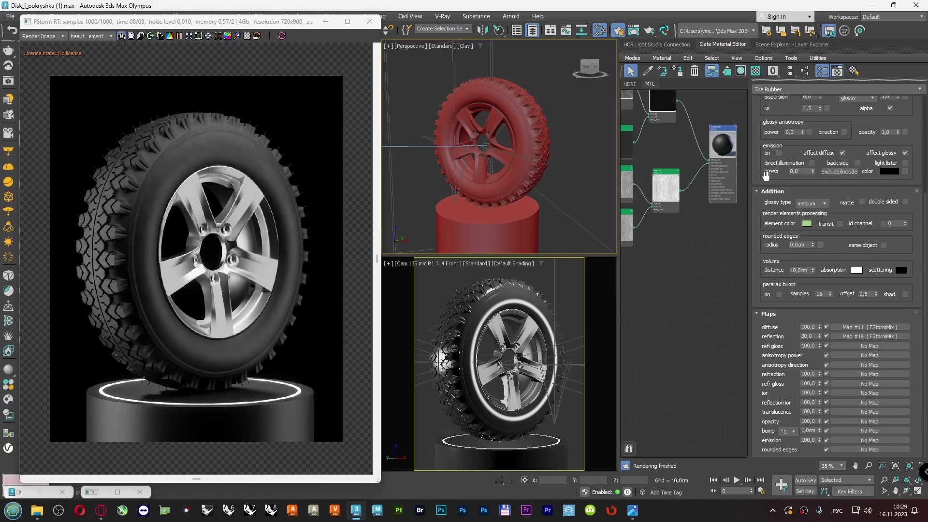
pyautogui.scroll(5, 757, 163)
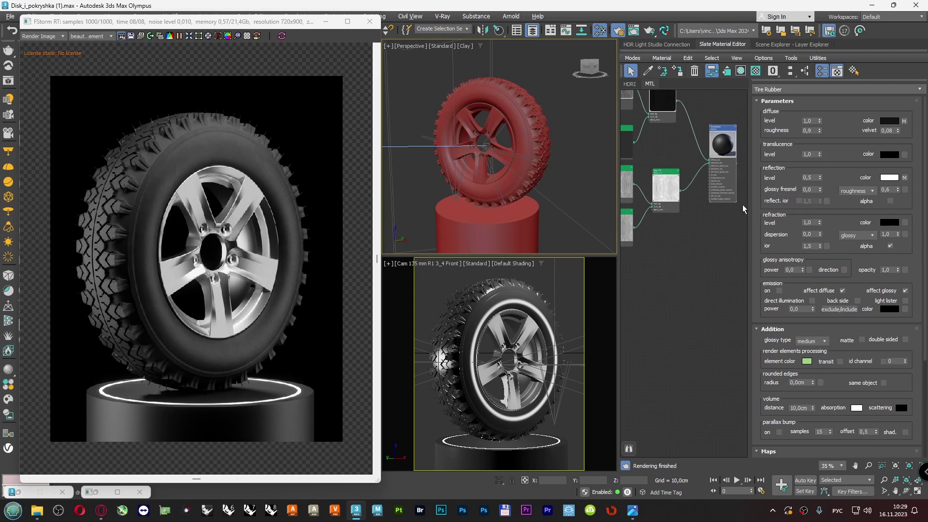
# - Duplicate the mix node with its two dirt texture inputs and place the copy lower
pyautogui.scroll(-2, 697, 221)
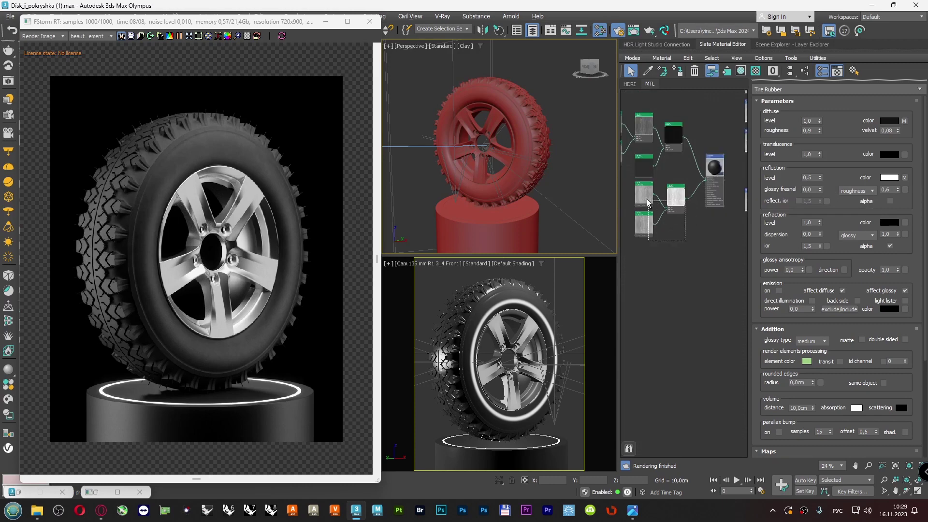
pyautogui.keyDown('shift'); pyautogui.moveTo(675, 198); pyautogui.dragTo(679, 253); pyautogui.keyUp('shift')
pyautogui.scroll(3, 690, 256)
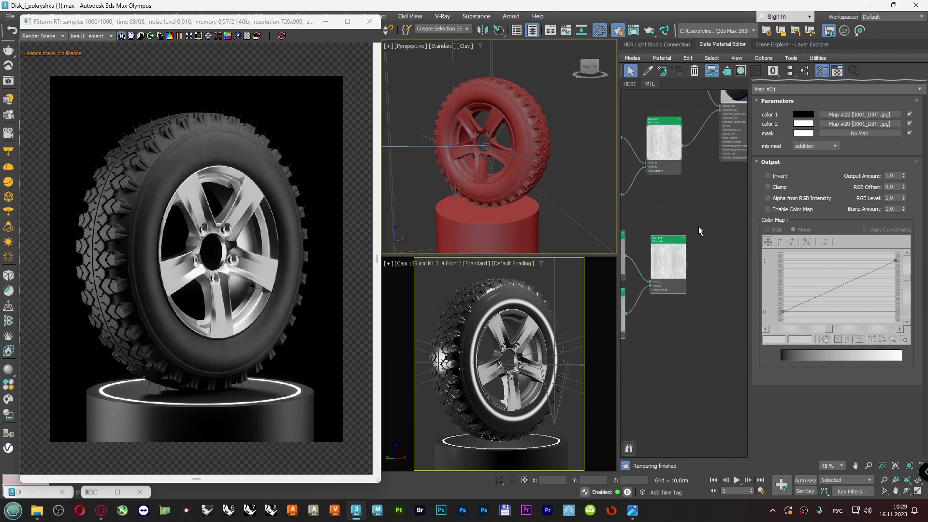
pyautogui.moveTo(681, 278)
pyautogui.mouseDown()
pyautogui.moveTo(676, 329)
pyautogui.moveTo(671, 309)
pyautogui.moveTo(686, 311)
pyautogui.moveTo(720, 130)
pyautogui.mouseUp()
# - Arrange the copied Map #21 nodes at the bottom of the graph, feeding refl gloss
pyautogui.scroll(4, 669, 329)
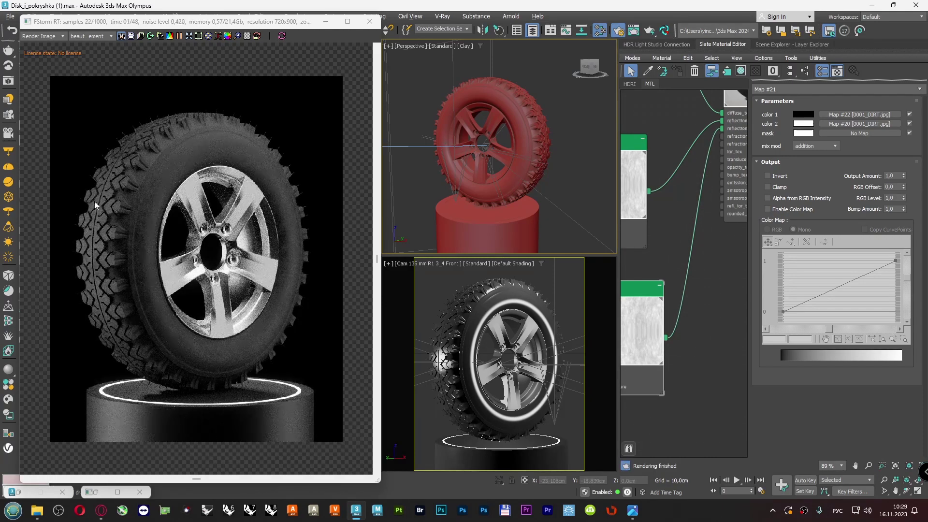
pyautogui.scroll(4, 139, 247)
pyautogui.scroll(-1, 149, 291)
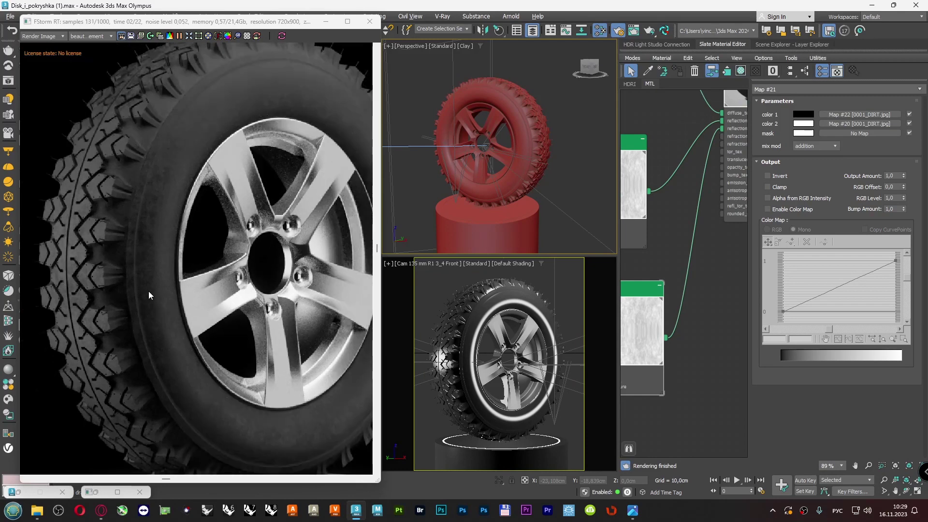
pyautogui.scroll(-2, 167, 169)
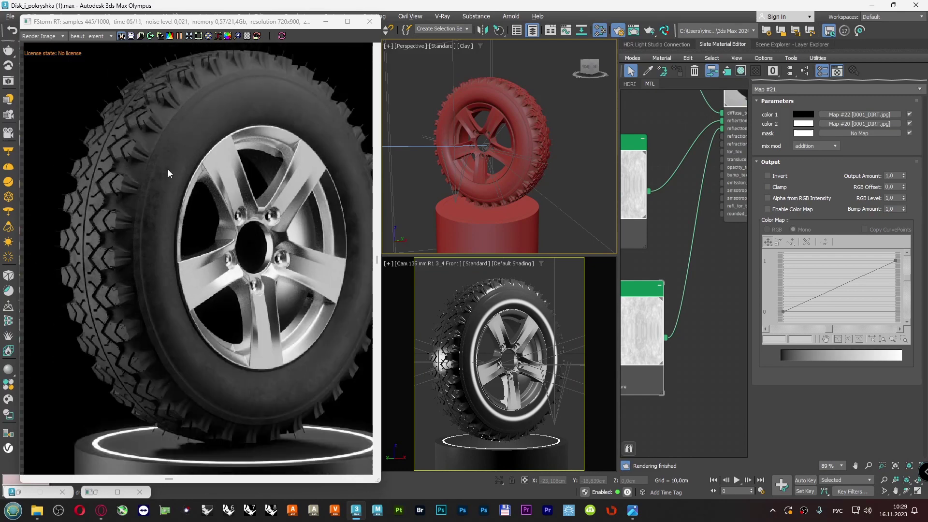
pyautogui.scroll(-4, 696, 227)
pyautogui.scroll(-2, 694, 227)
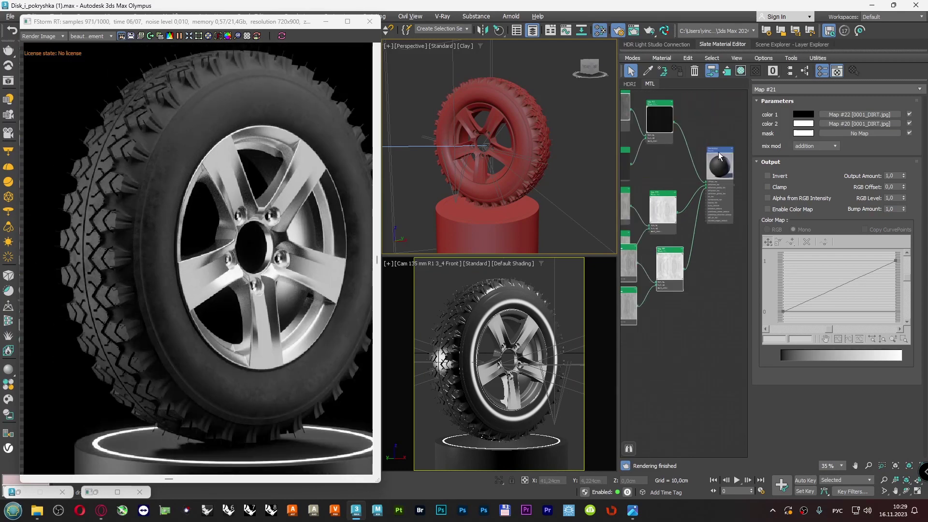
pyautogui.scroll(-2, 667, 280)
pyautogui.moveTo(667, 280); pyautogui.dragTo(686, 266, button='middle')
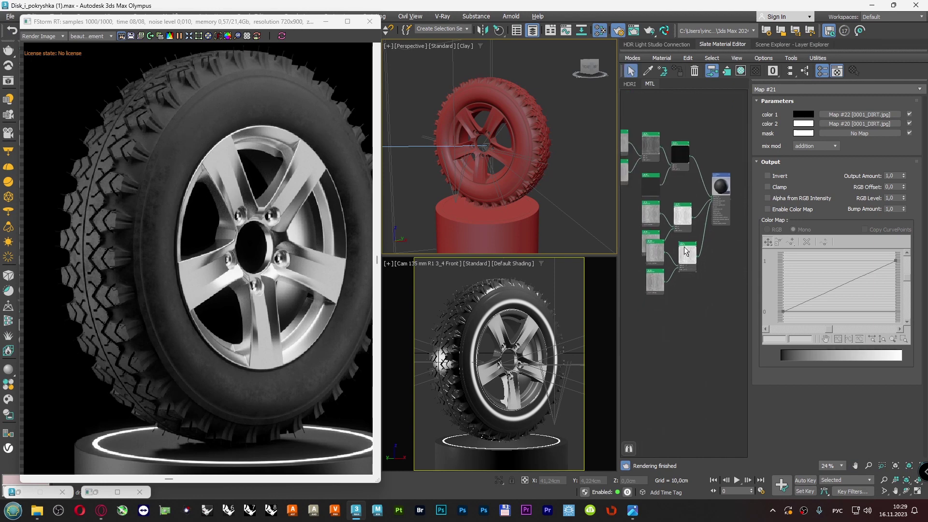
pyautogui.moveTo(686, 266); pyautogui.dragTo(684, 267)
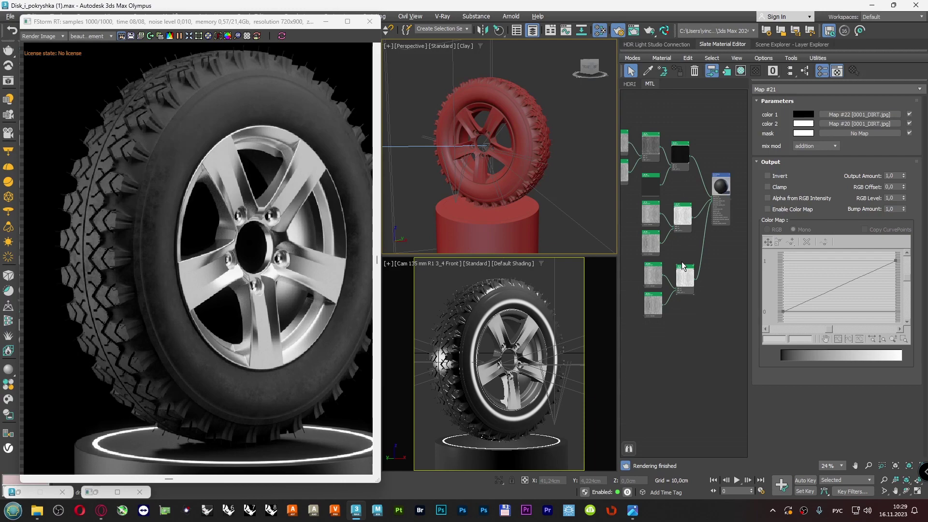
pyautogui.scroll(2, 685, 269)
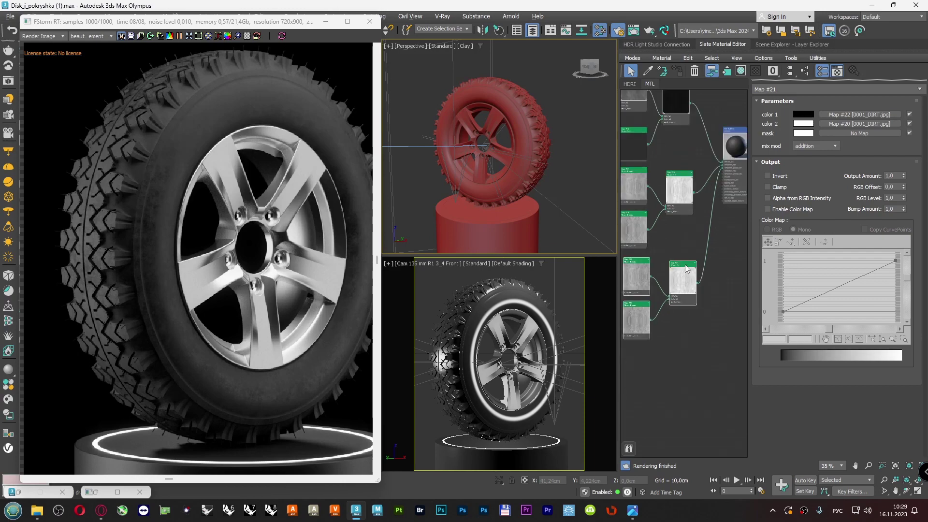
pyautogui.click(820, 146)
# - Set Map #21's mix mode to normal and its mask colour to grey value 128
pyautogui.click(812, 156)
pyautogui.click(804, 133)
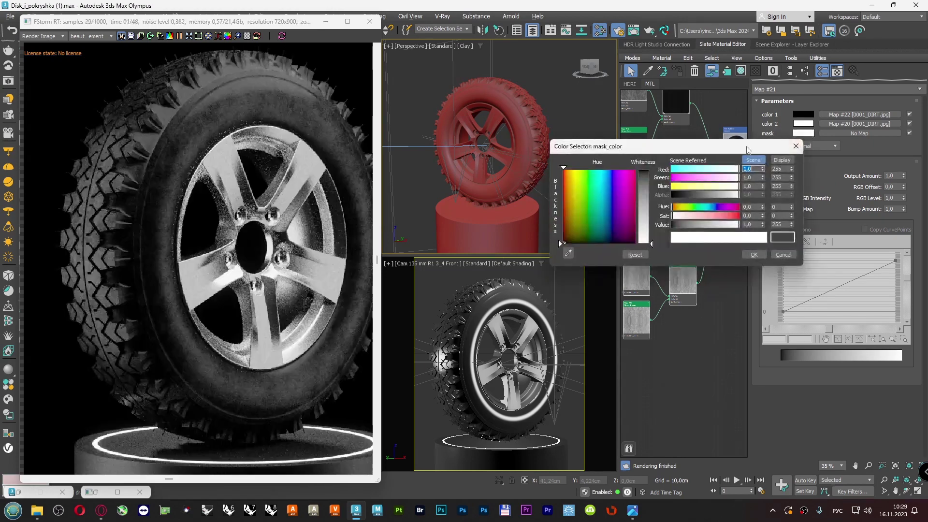
pyautogui.write('128')
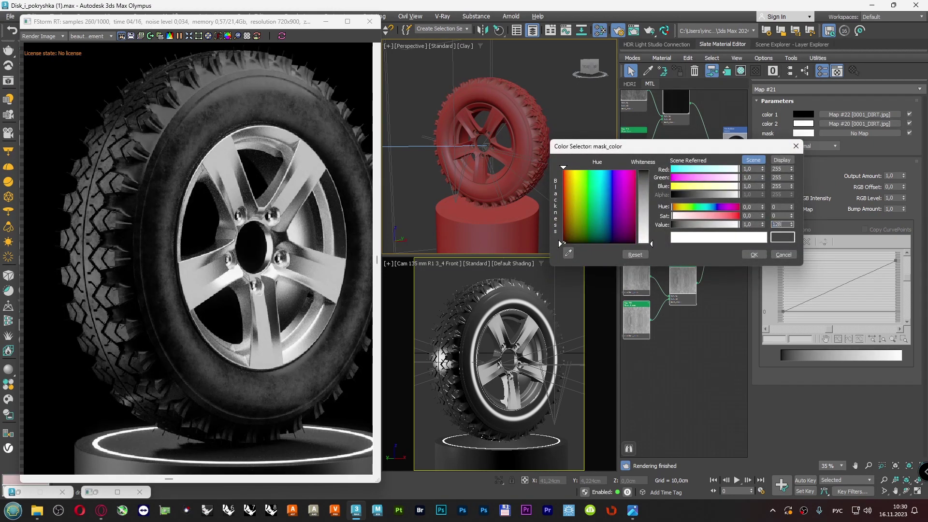
pyautogui.press('Return')
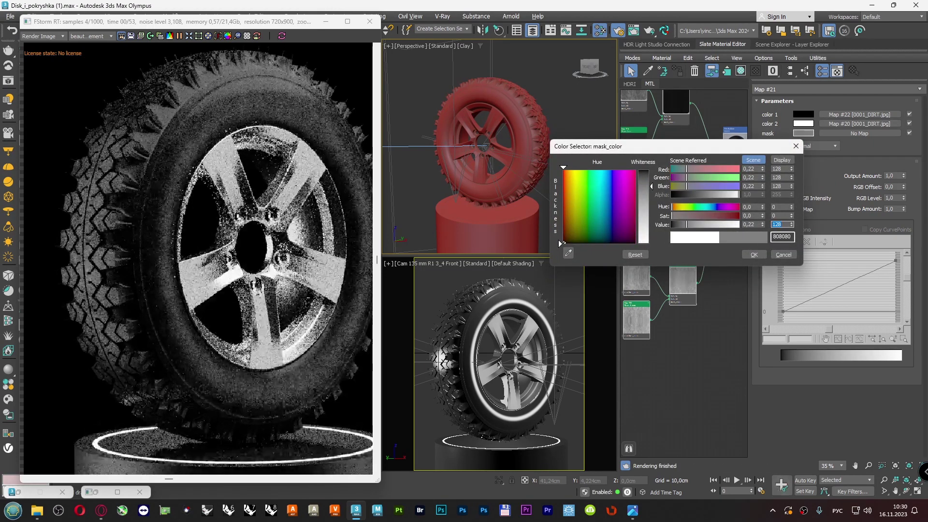
pyautogui.click(754, 254)
pyautogui.scroll(-2, 693, 250)
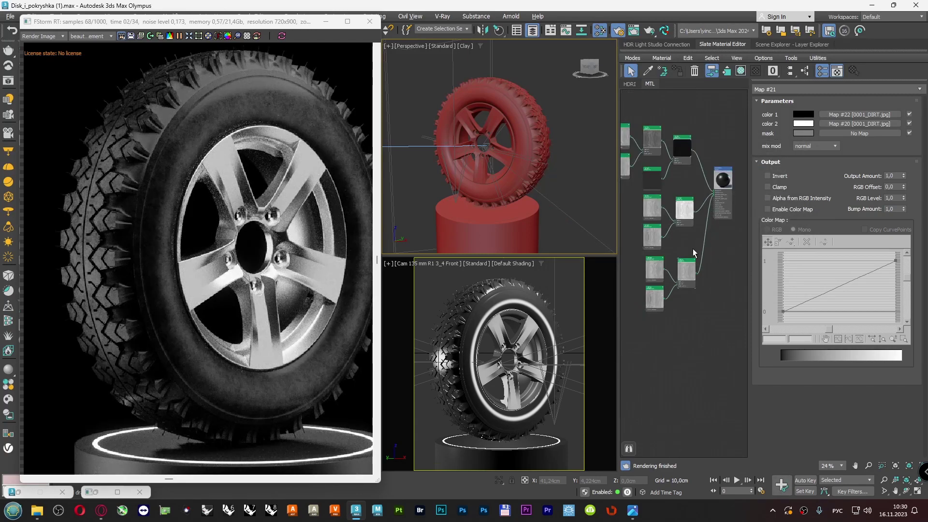
pyautogui.scroll(-1, 262, 220)
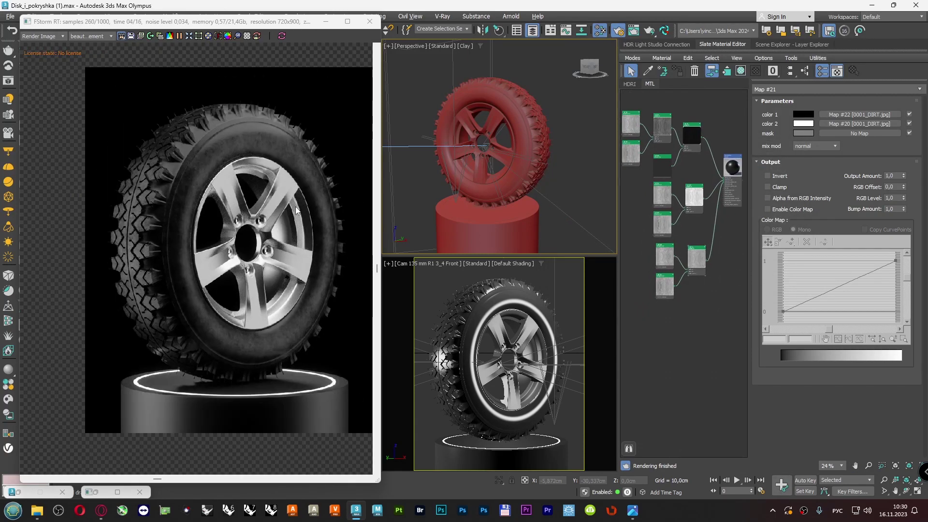
pyautogui.scroll(1, 262, 220)
pyautogui.click(488, 227)
pyautogui.scroll(3, 697, 250)
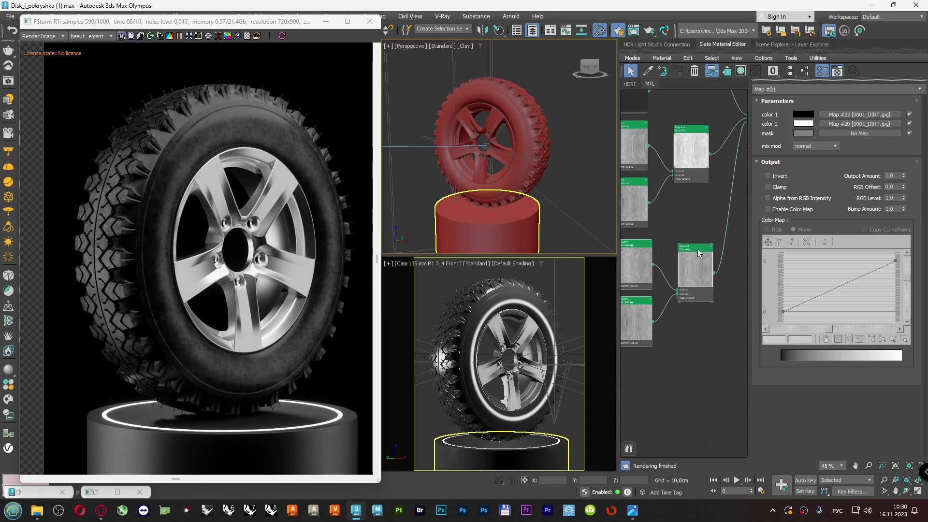
pyautogui.scroll(-1, 697, 250)
pyautogui.scroll(-1, 697, 251)
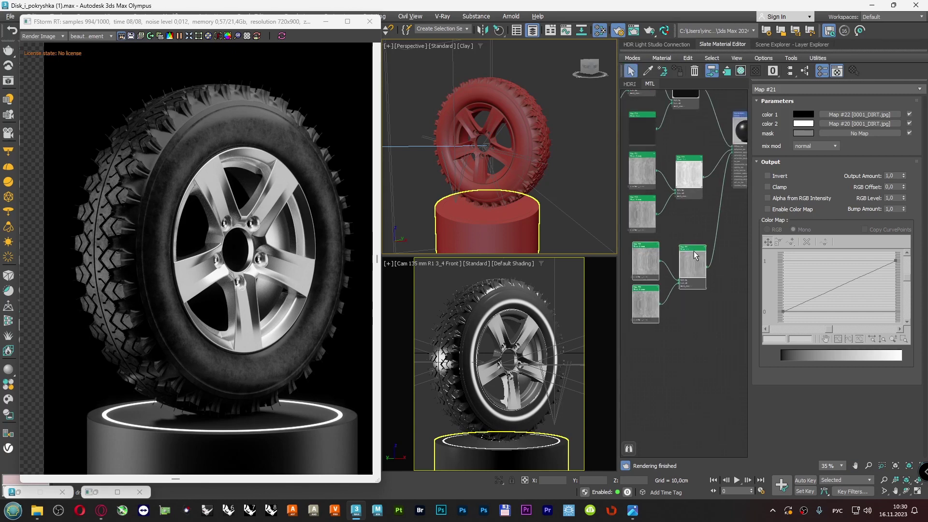
pyautogui.scroll(-2, 677, 239)
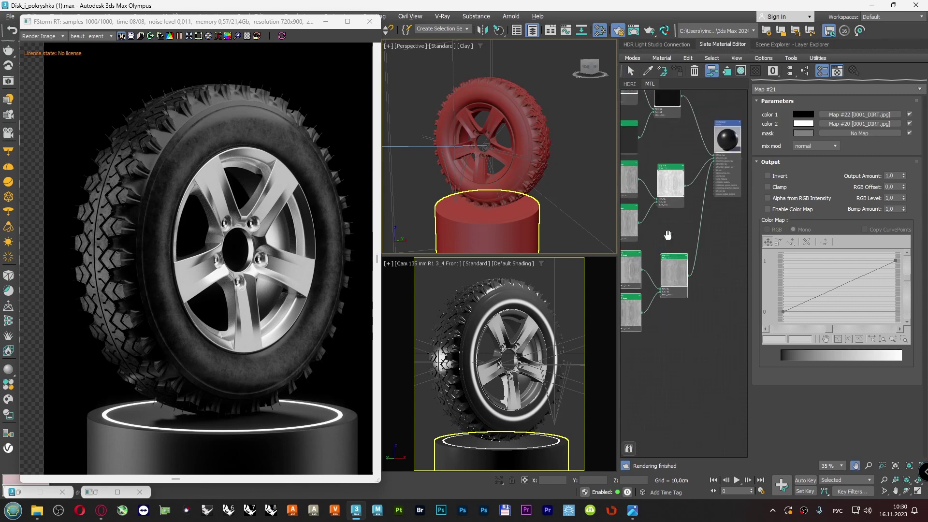
# - Set the Tire Rubber refl gloss map amount to 30 after trying 50
pyautogui.doubleClick(714, 157)
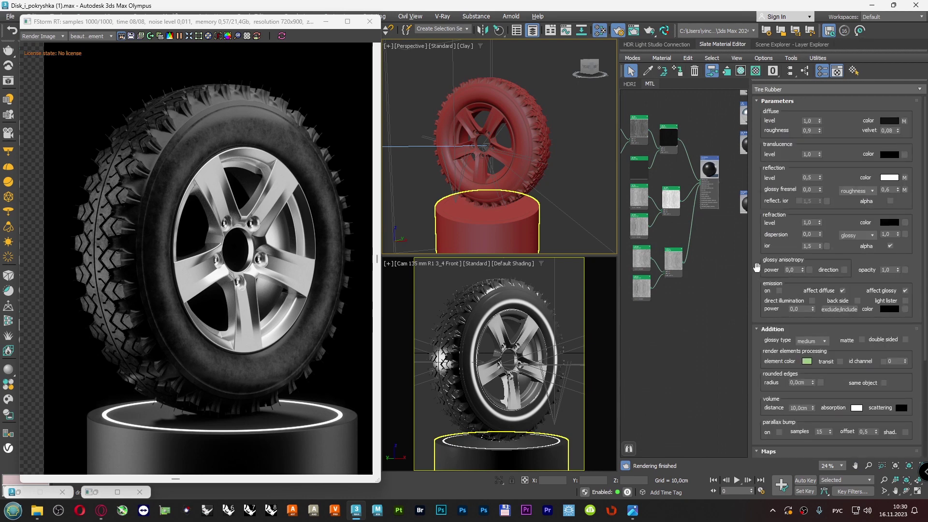
pyautogui.scroll(-3, 757, 268)
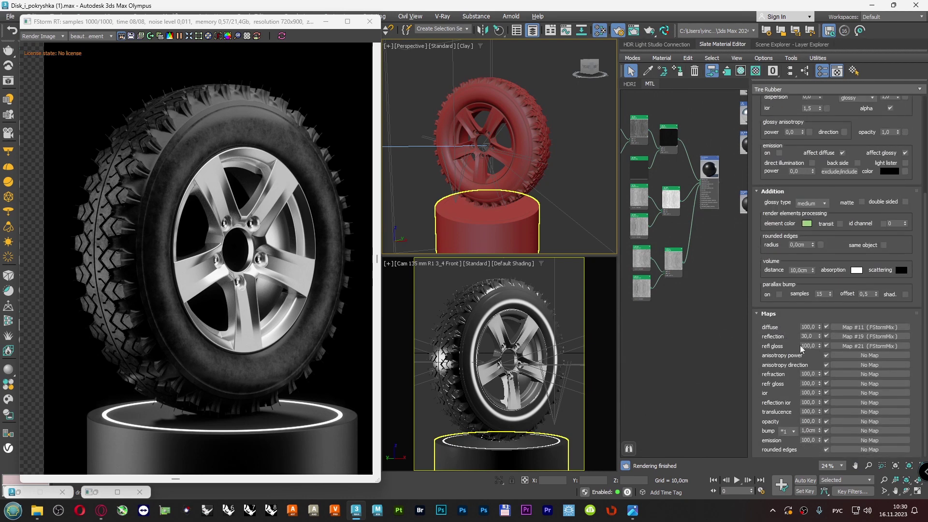
pyautogui.doubleClick(815, 345)
pyautogui.write('50')
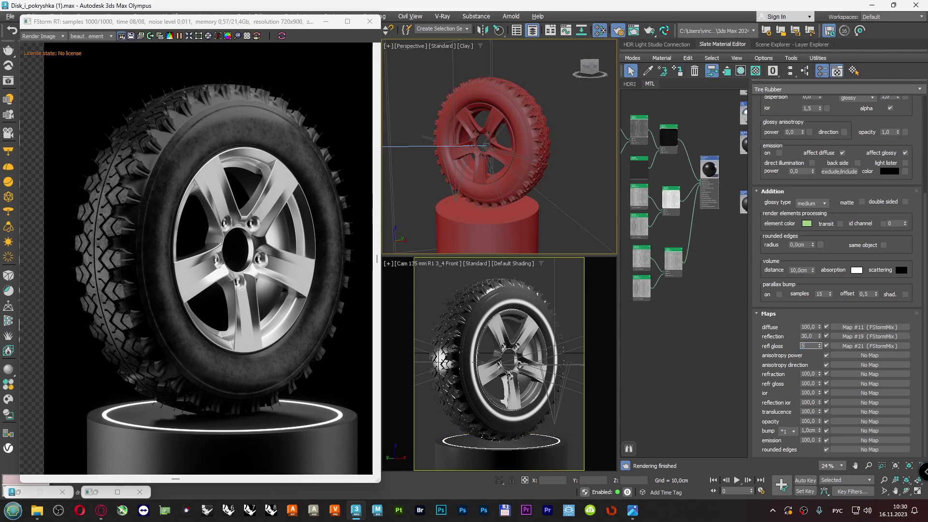
pyautogui.press('Return')
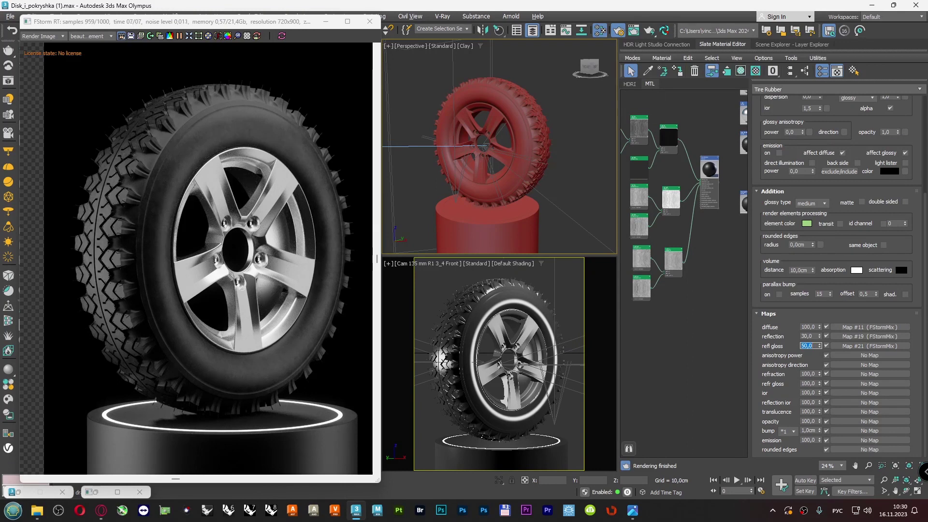
pyautogui.write('30')
pyautogui.press('Return')
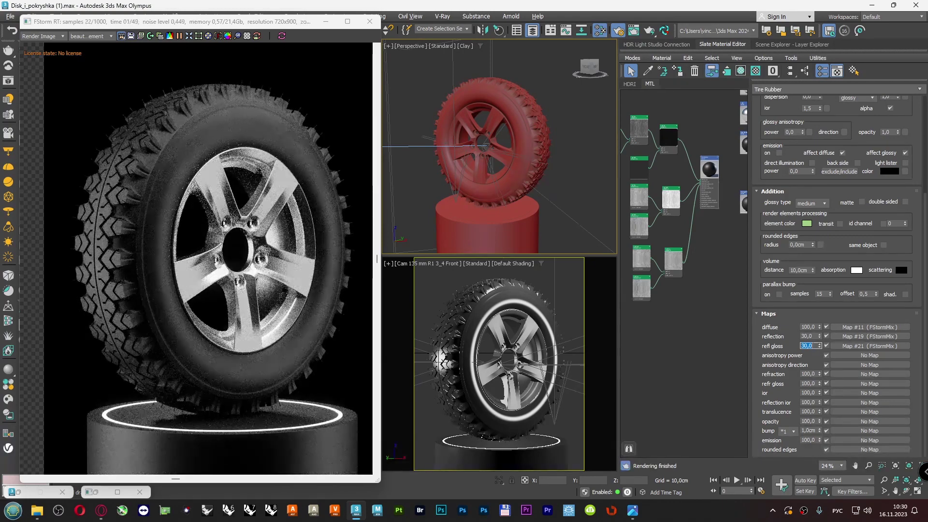
pyautogui.click(445, 140)
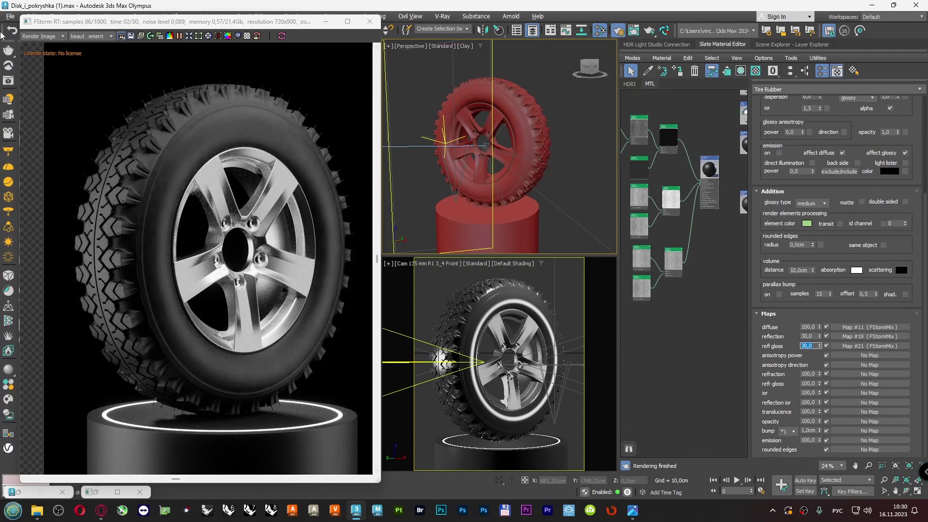
# - Step through the FStorm render elements to view the grey lighting pass
pyautogui.click(84, 37)
pyautogui.click(89, 81)
pyautogui.press('Down')
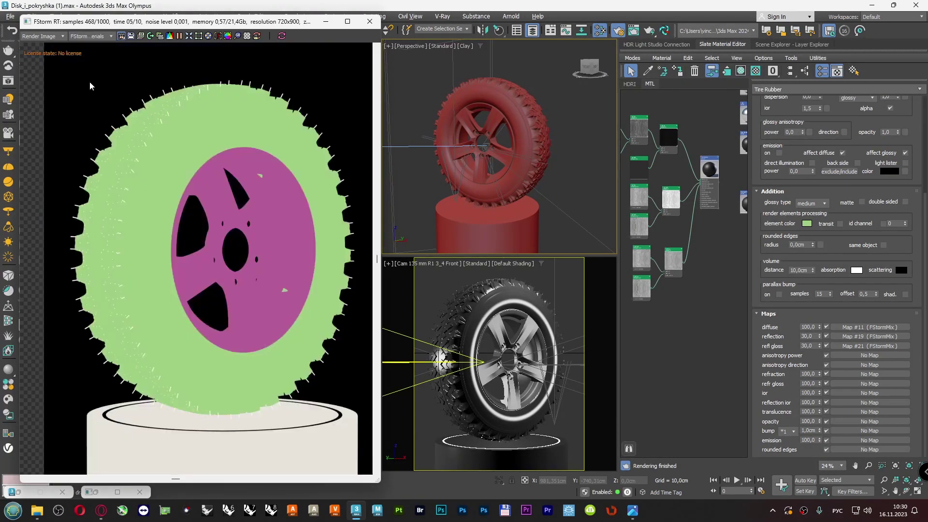
pyautogui.press('Down')
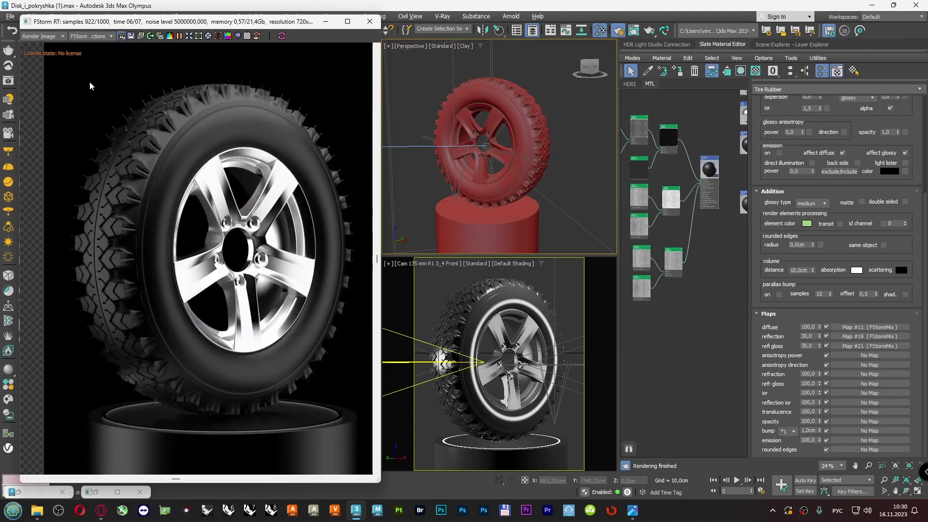
pyautogui.press('Down')
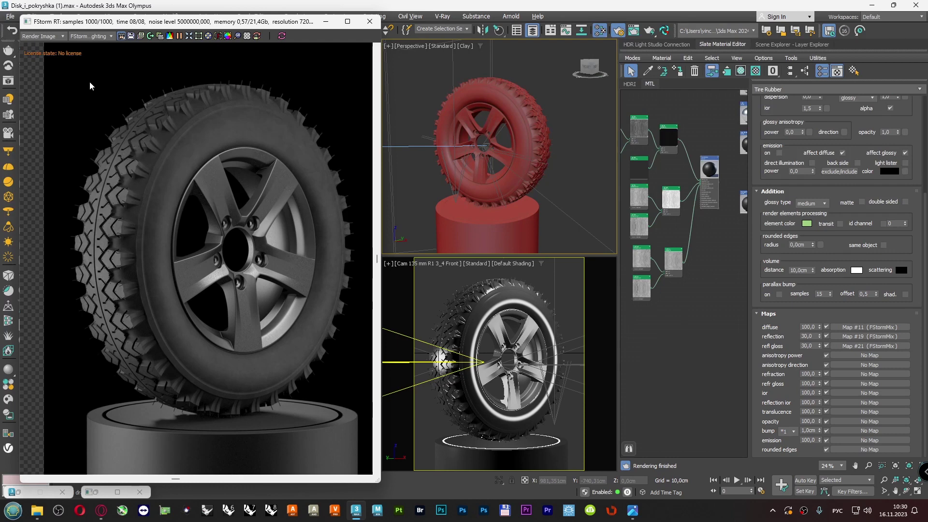
pyautogui.press('Down')
pyautogui.press('Down')
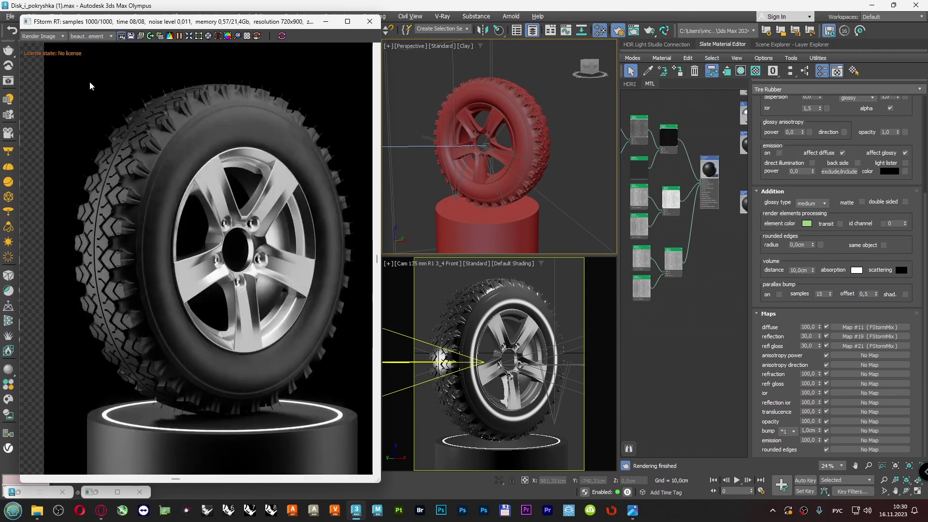
pyautogui.press('Up')
pyautogui.press('Up')
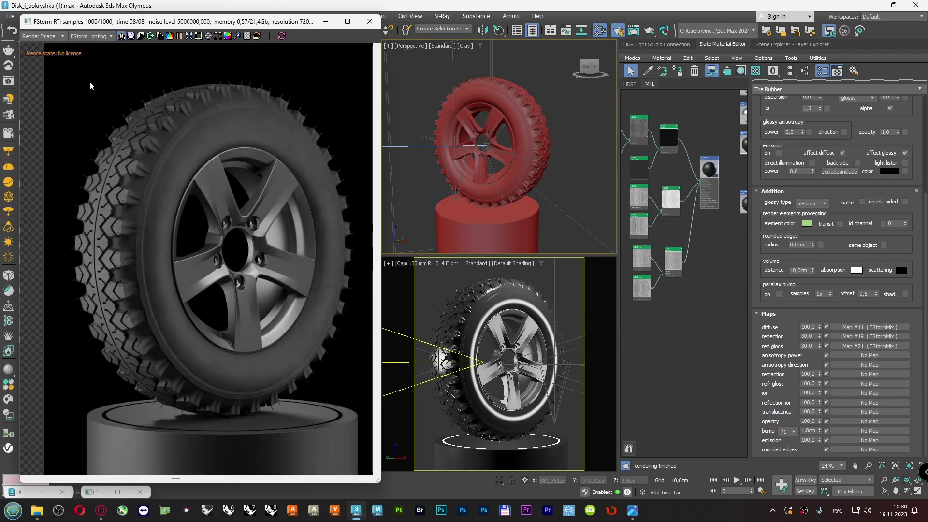
pyautogui.scroll(4, 196, 143)
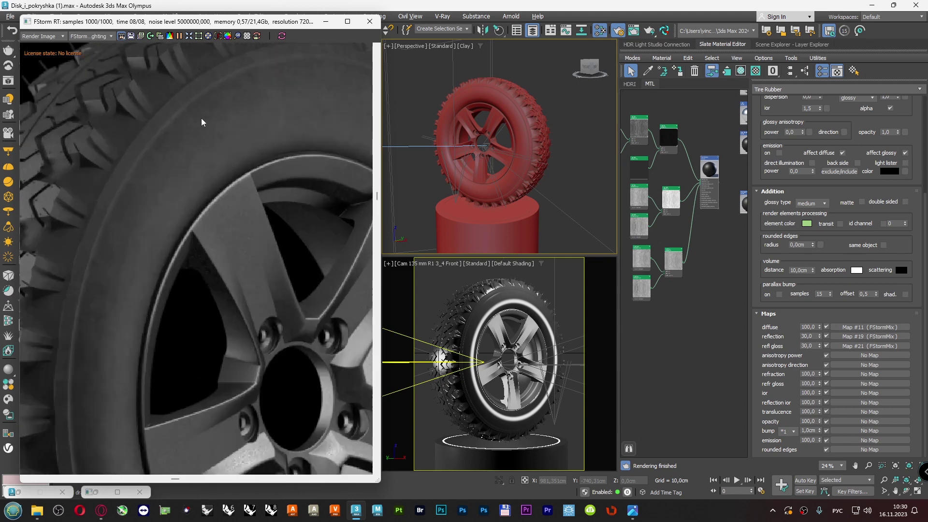
pyautogui.scroll(-4, 234, 149)
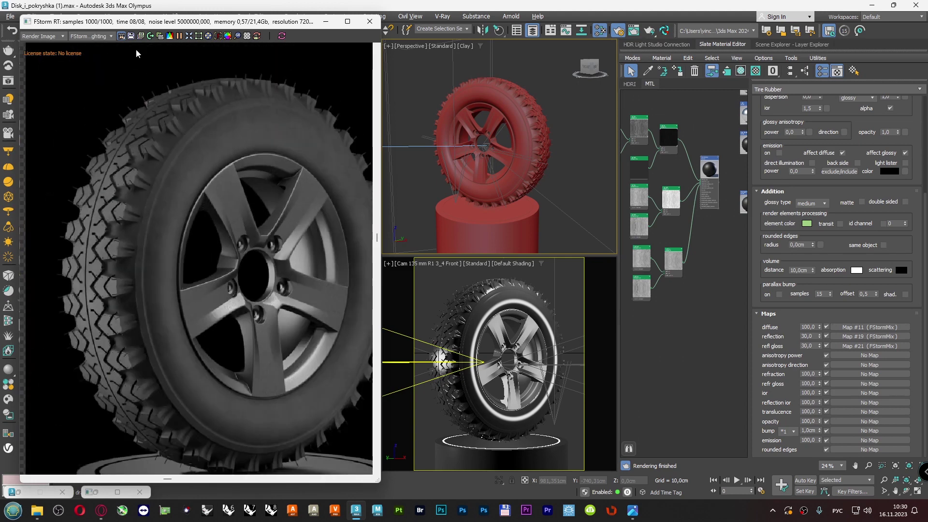
# - Switch the viewer back to the beauty render and zoom in and out on the tire
pyautogui.click(96, 36)
pyautogui.click(107, 48)
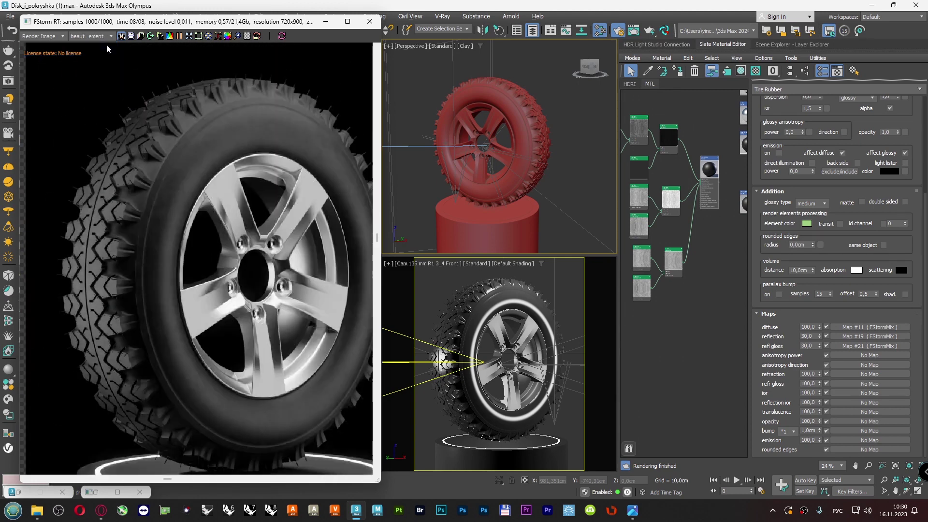
pyautogui.scroll(-3, 188, 157)
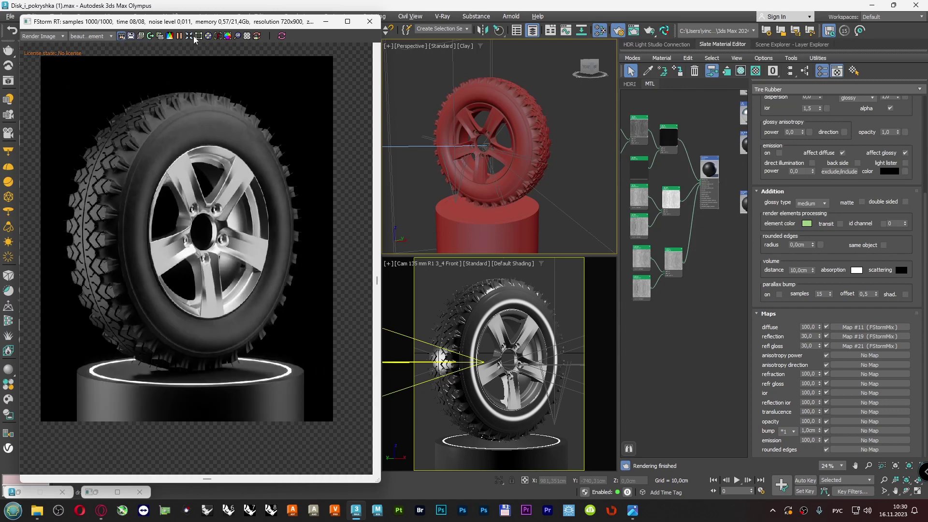
pyautogui.scroll(6, 176, 169)
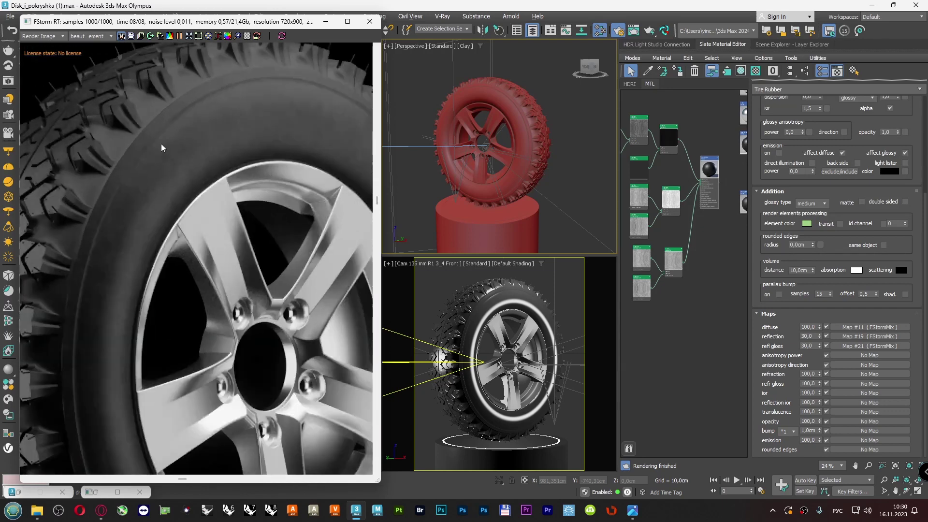
pyautogui.scroll(-2, 152, 143)
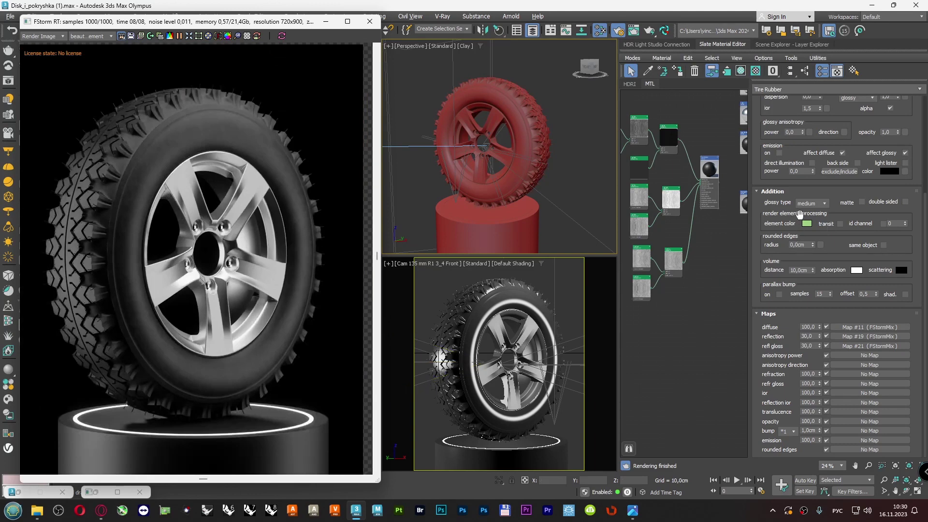
pyautogui.scroll(2, 753, 171)
pyautogui.scroll(4, 752, 171)
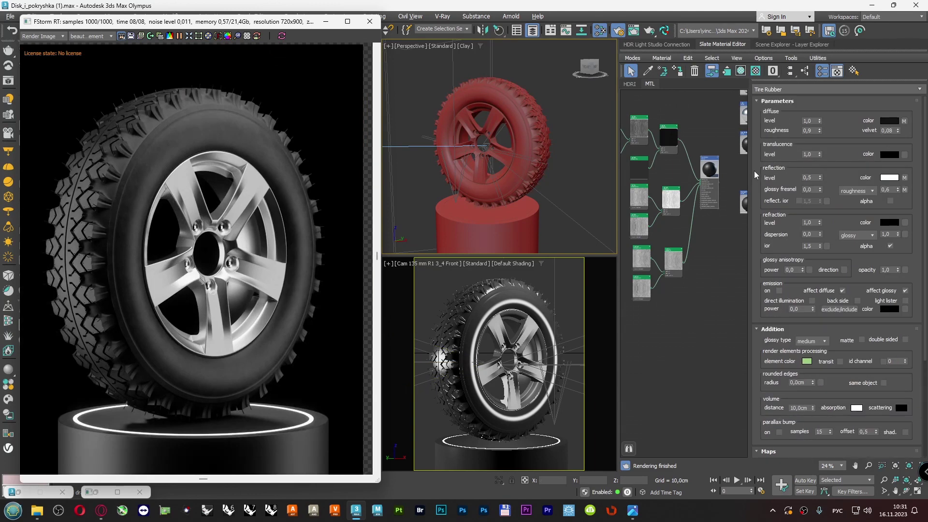
# - Try Tire Rubber glossy fresnel values of 1,0 and 0,0, then set it to 0,5
pyautogui.click(814, 190)
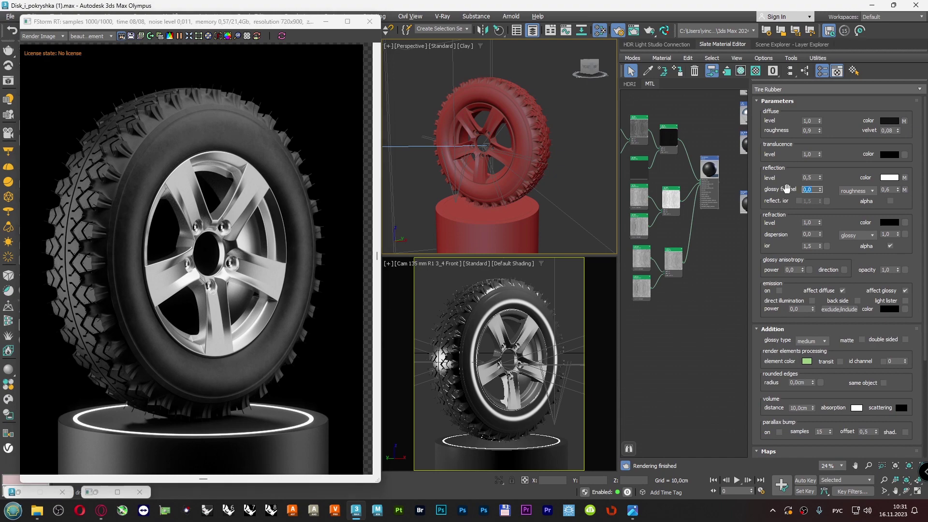
pyautogui.write('1')
pyautogui.press('Return')
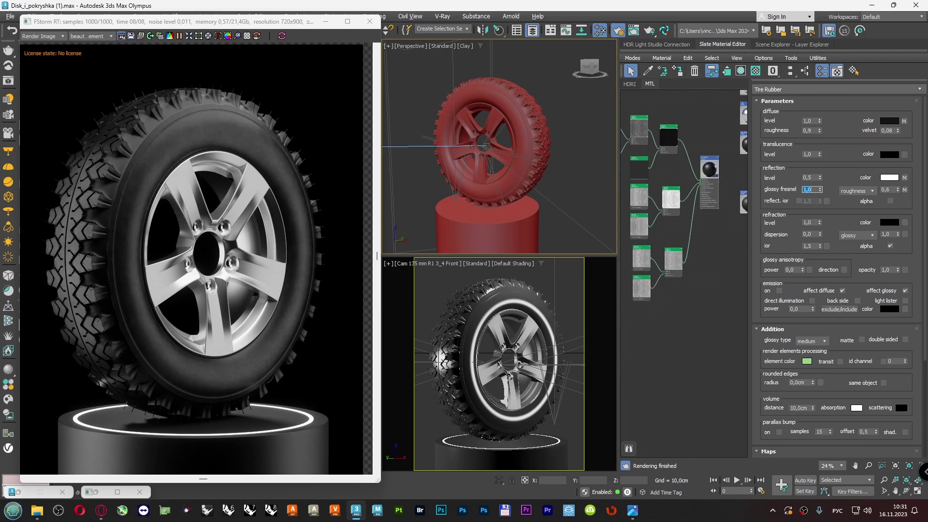
pyautogui.press('Return')
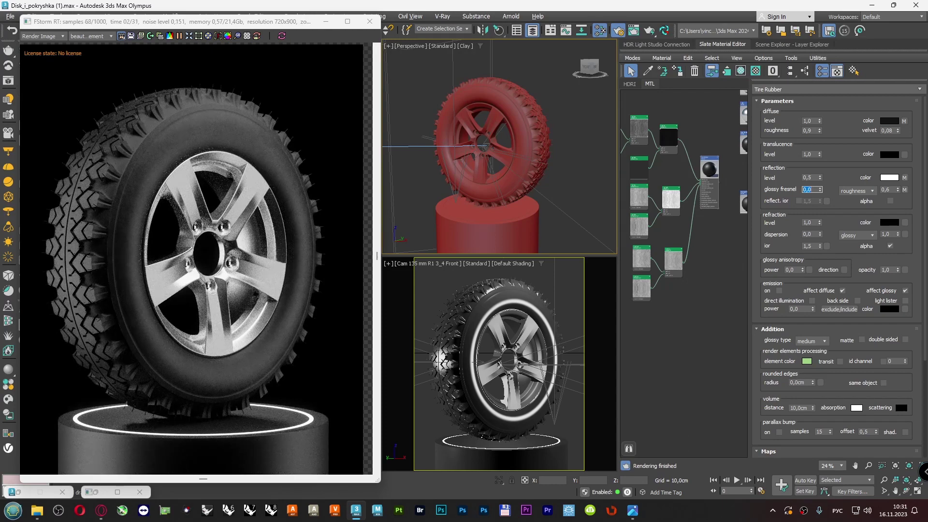
pyautogui.write('1')
pyautogui.press('Return')
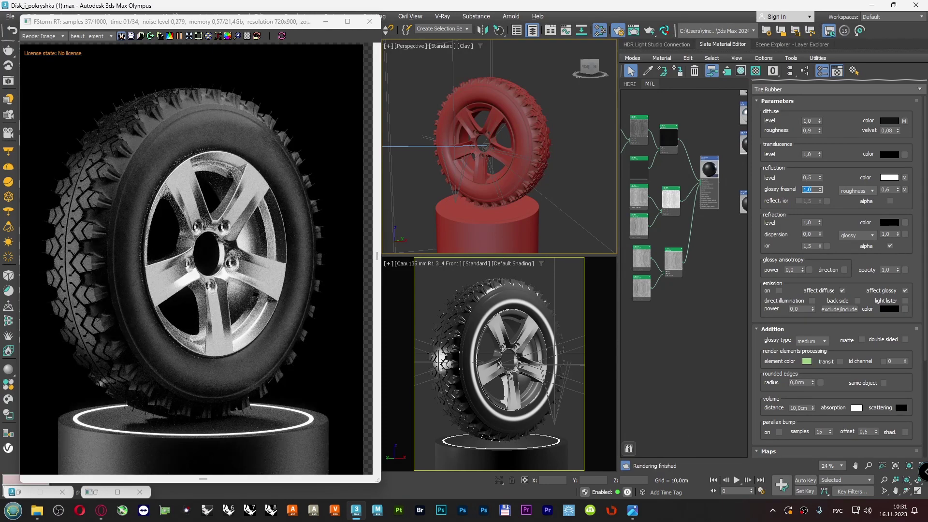
pyautogui.write('0,5')
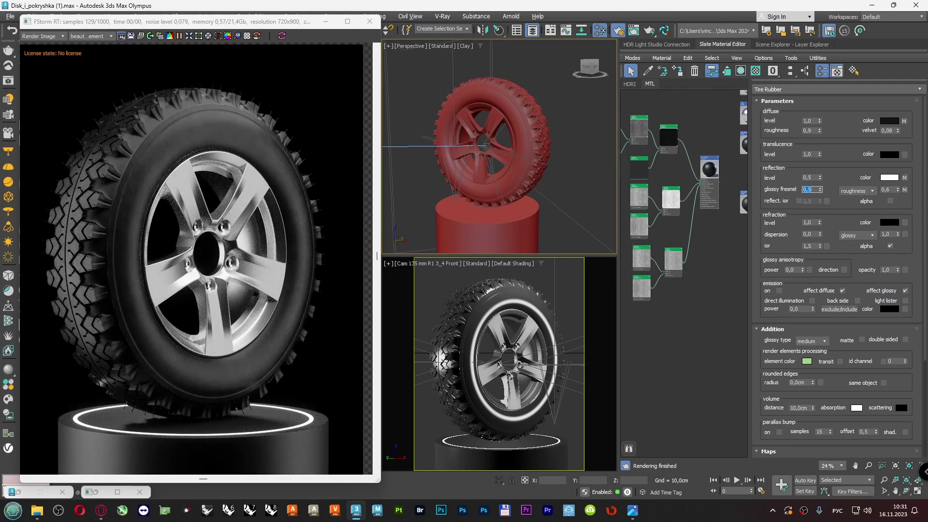
pyautogui.press('Return')
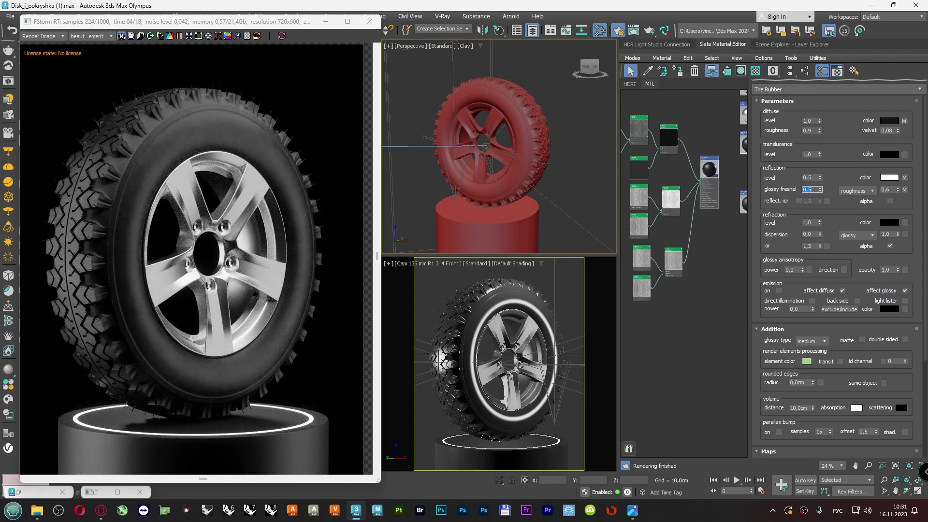
pyautogui.click(178, 135)
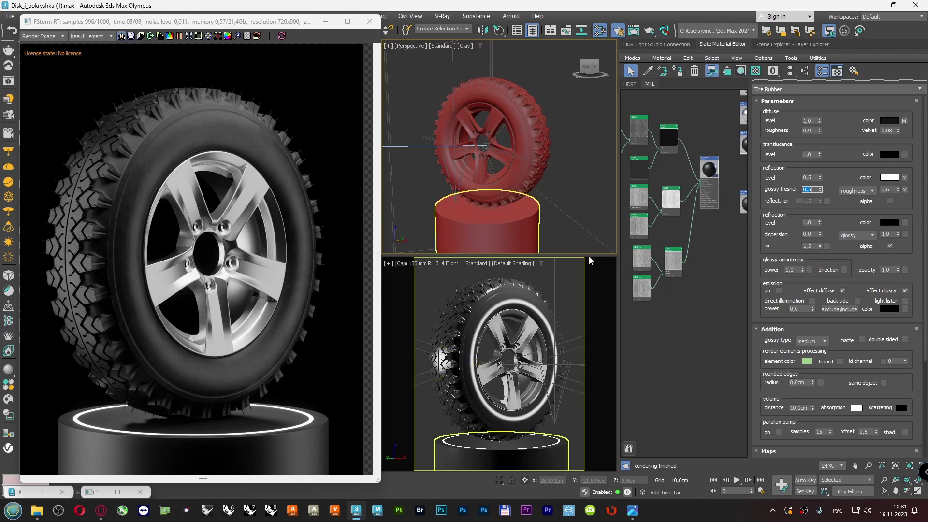
# - Inspect the Map #19 and Map #21 parameters, nudging the Map #21 node into place
pyautogui.click(528, 192)
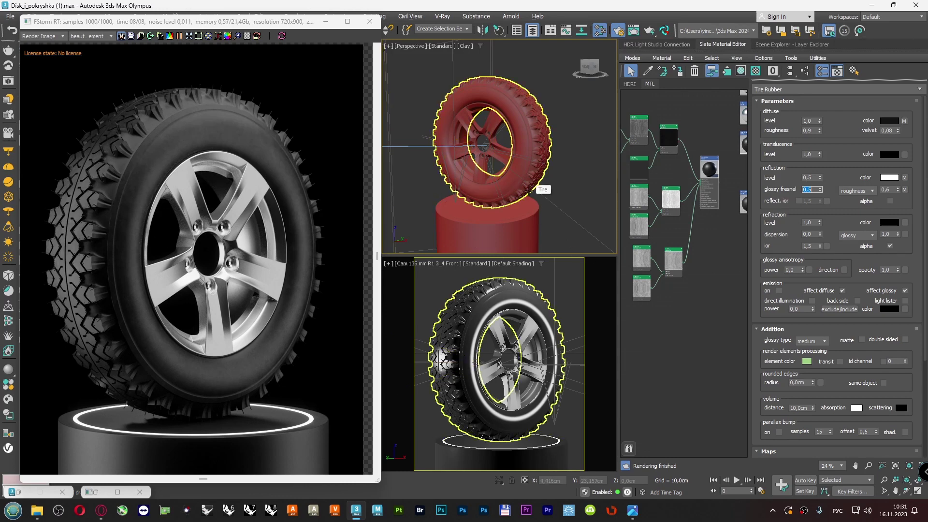
pyautogui.click(580, 169)
pyautogui.scroll(-3, 694, 156)
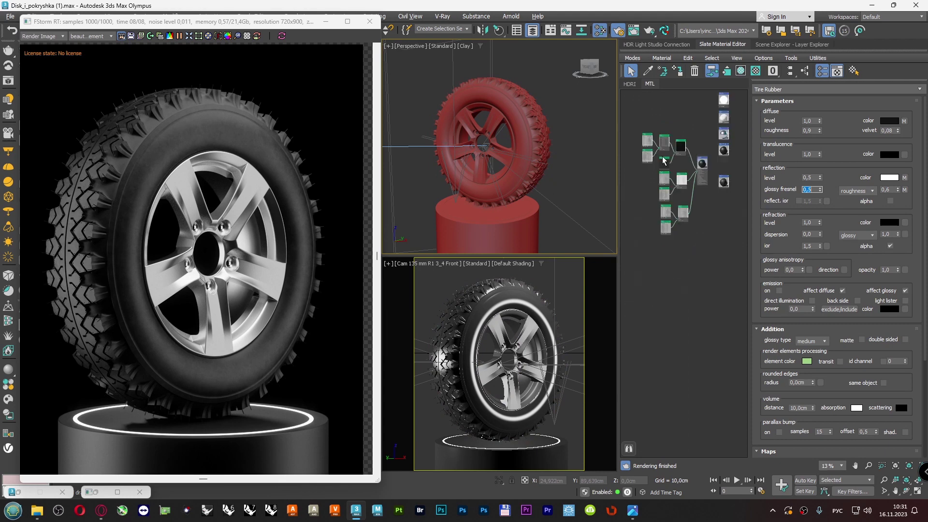
pyautogui.scroll(5, 679, 188)
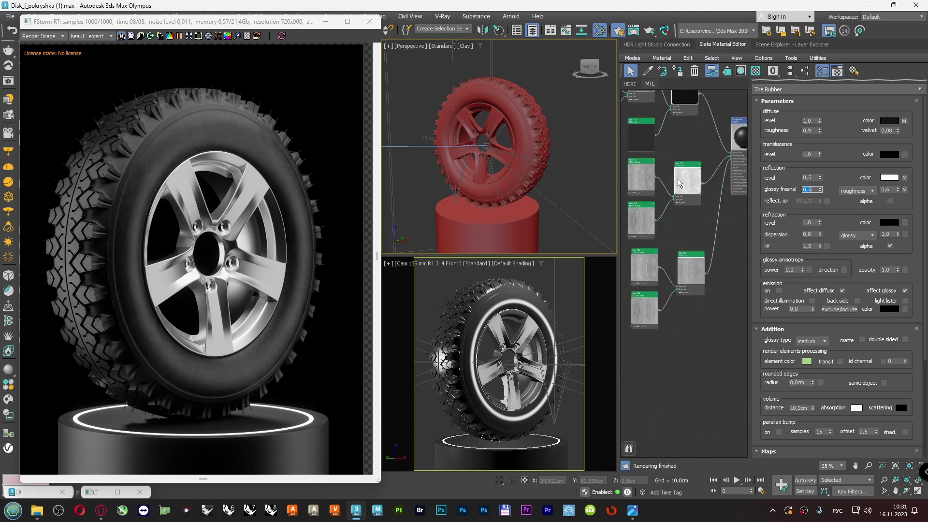
pyautogui.doubleClick(690, 167)
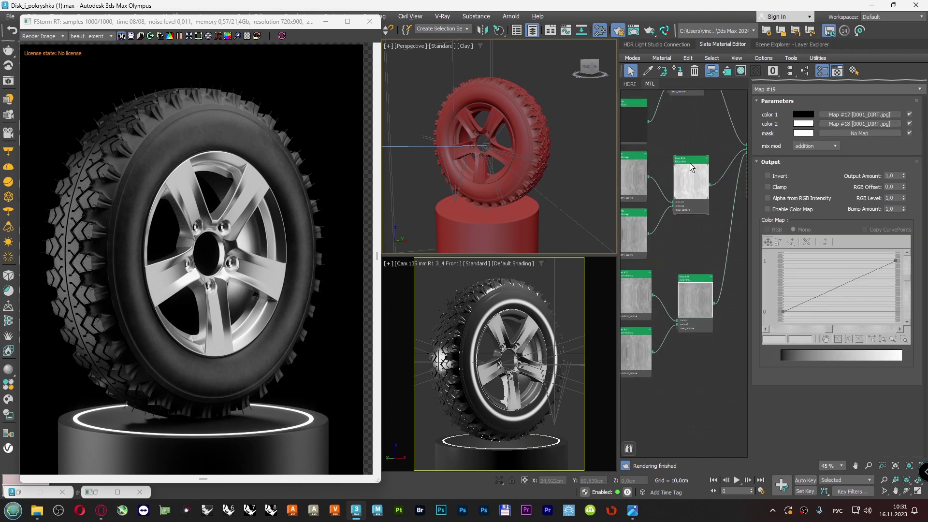
pyautogui.scroll(-3, 690, 167)
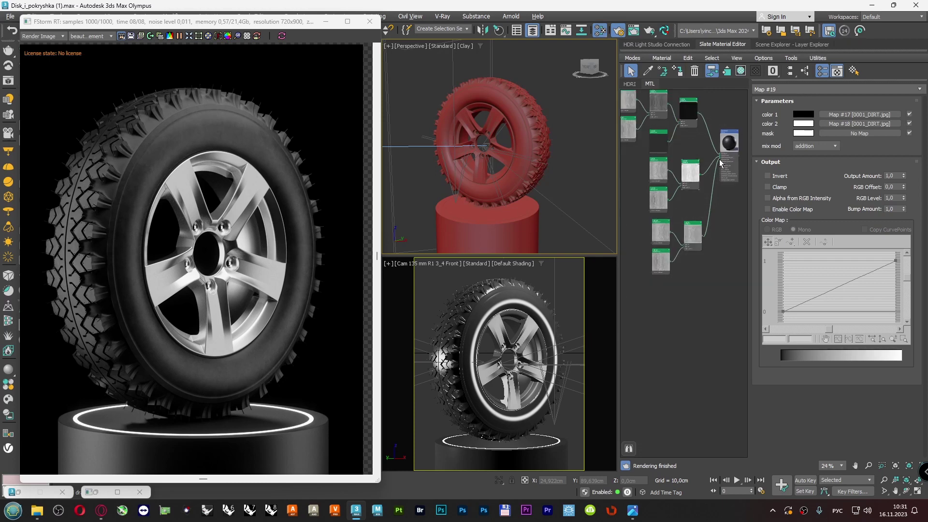
pyautogui.doubleClick(694, 229)
pyautogui.moveTo(694, 229); pyautogui.dragTo(691, 227)
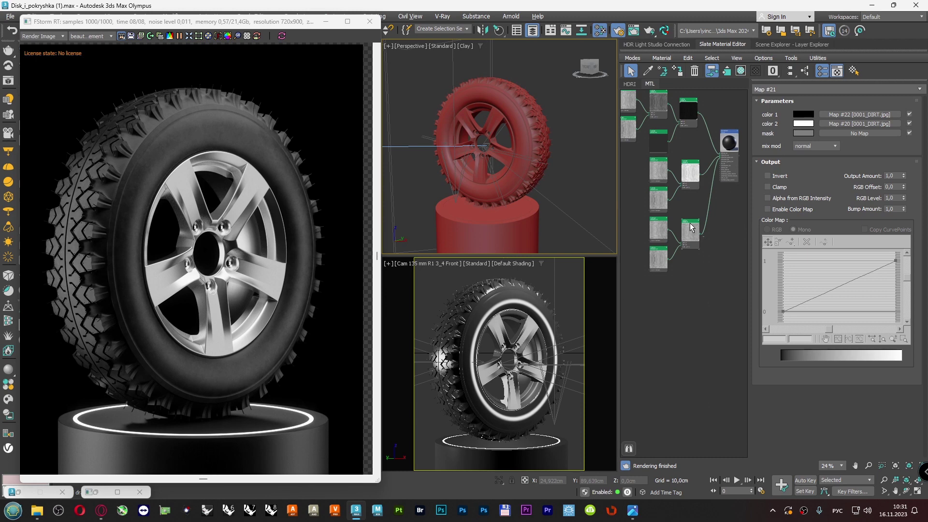
# - Load the Tire Rubber parameters and disconnect the diffuse map from the material
pyautogui.doubleClick(728, 137)
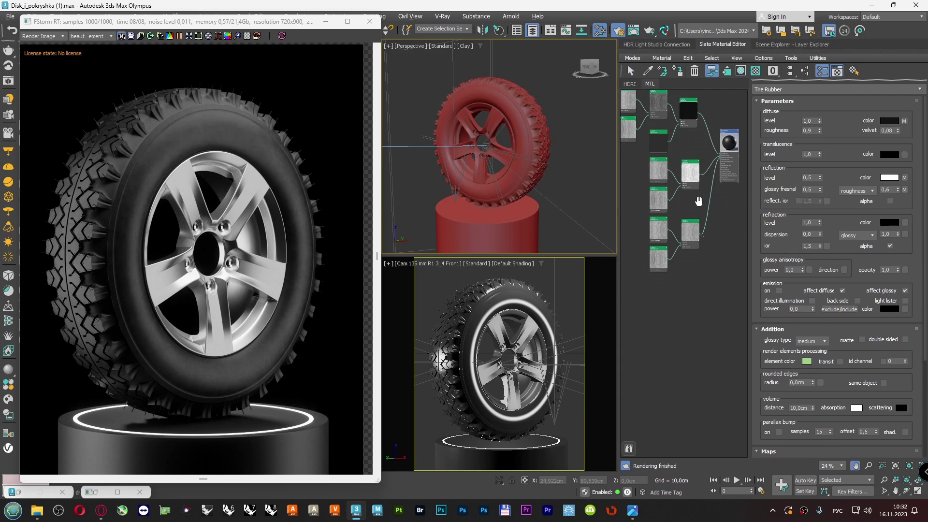
pyautogui.moveTo(703, 202); pyautogui.dragTo(697, 205, button='middle')
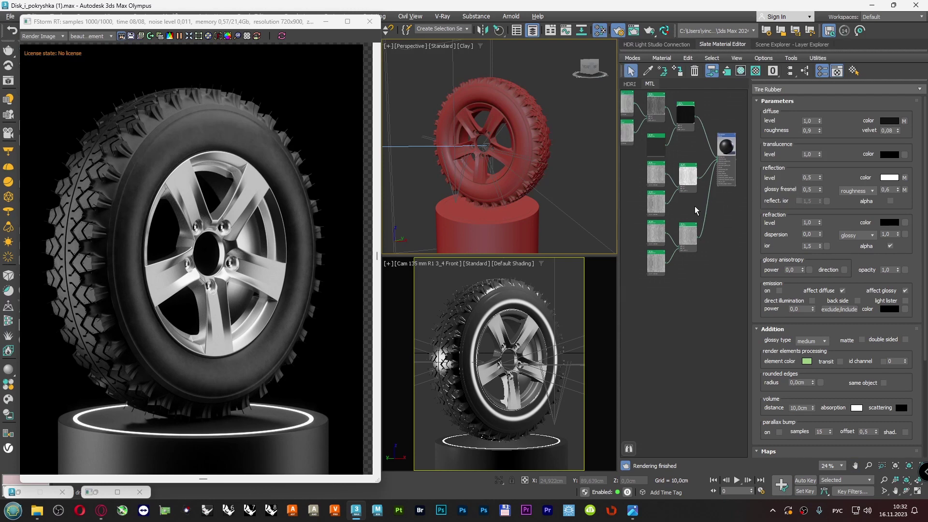
pyautogui.scroll(-3, 695, 206)
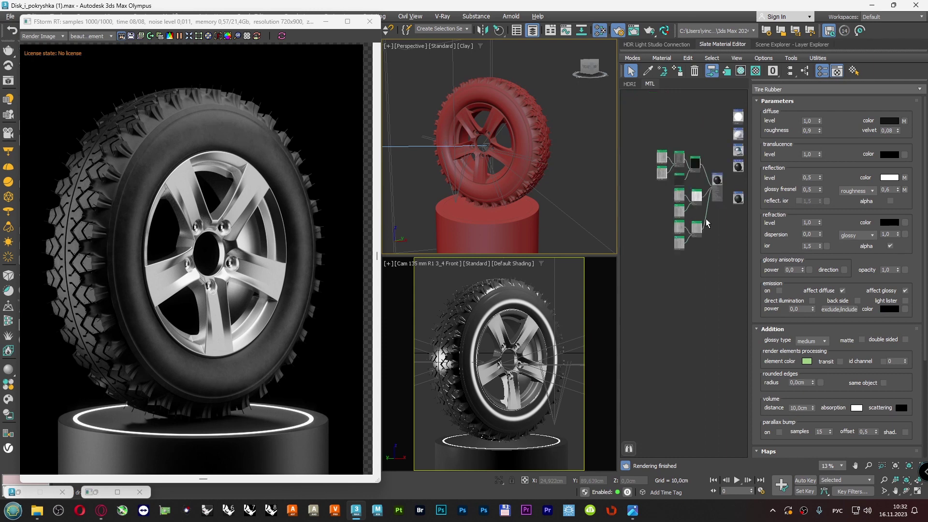
pyautogui.scroll(3, 702, 179)
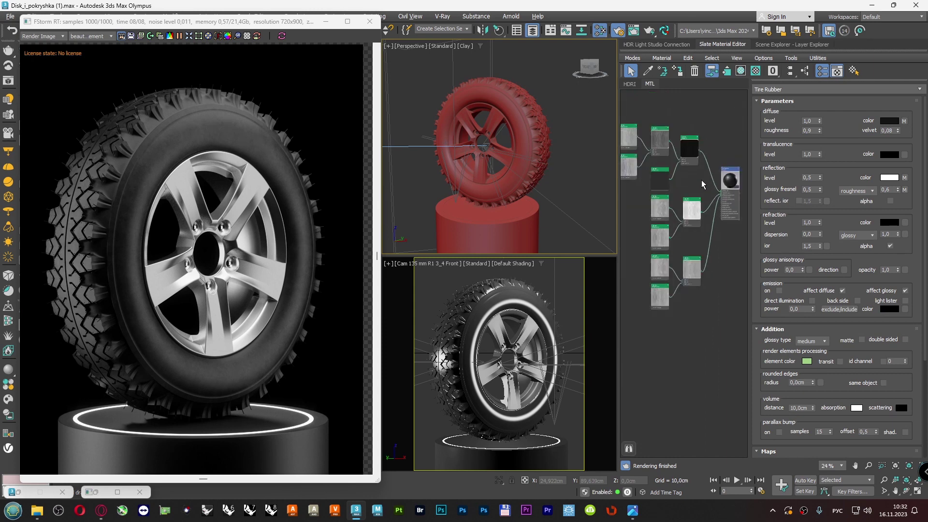
pyautogui.scroll(2, 715, 187)
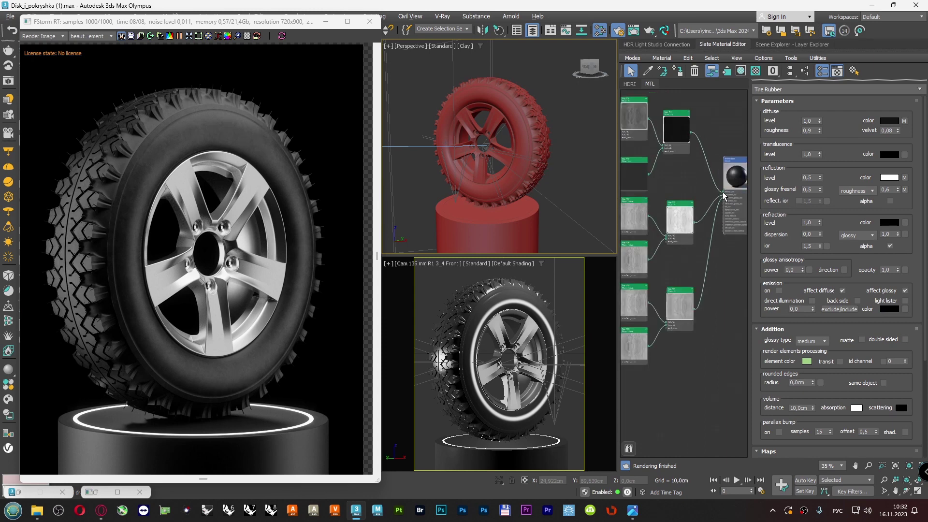
pyautogui.scroll(2, 724, 194)
pyautogui.moveTo(723, 194); pyautogui.dragTo(697, 189)
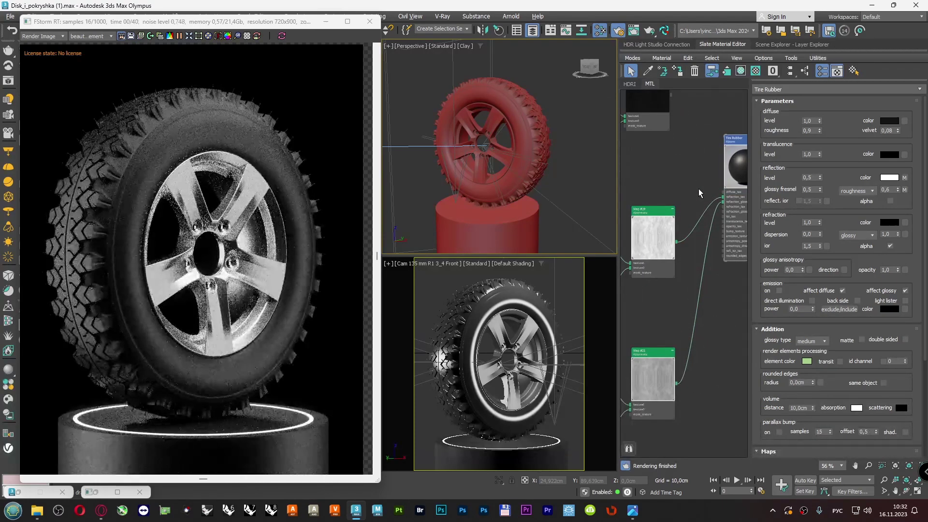
# - Drag a new wire from the Tire Rubber socket to add an FStormBitmap map
pyautogui.scroll(-1, 698, 189)
pyautogui.scroll(-1, 698, 189)
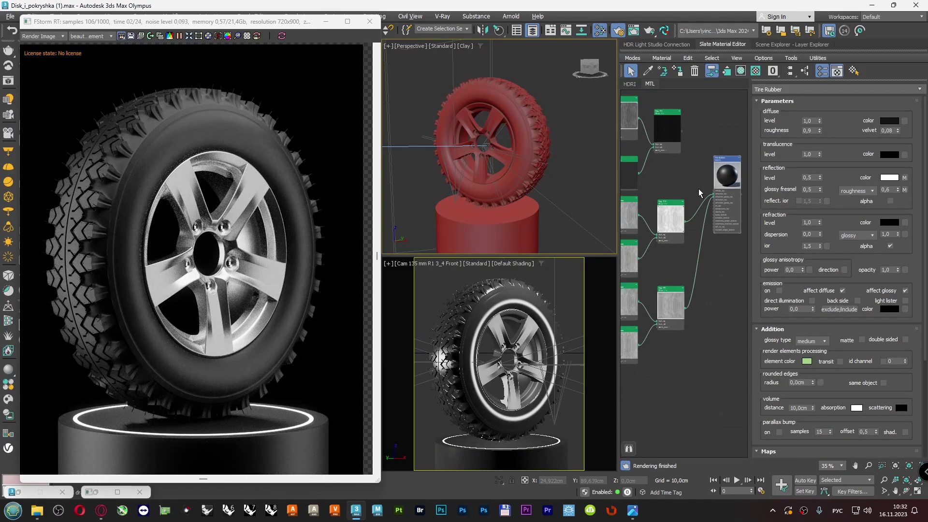
pyautogui.scroll(-1, 698, 189)
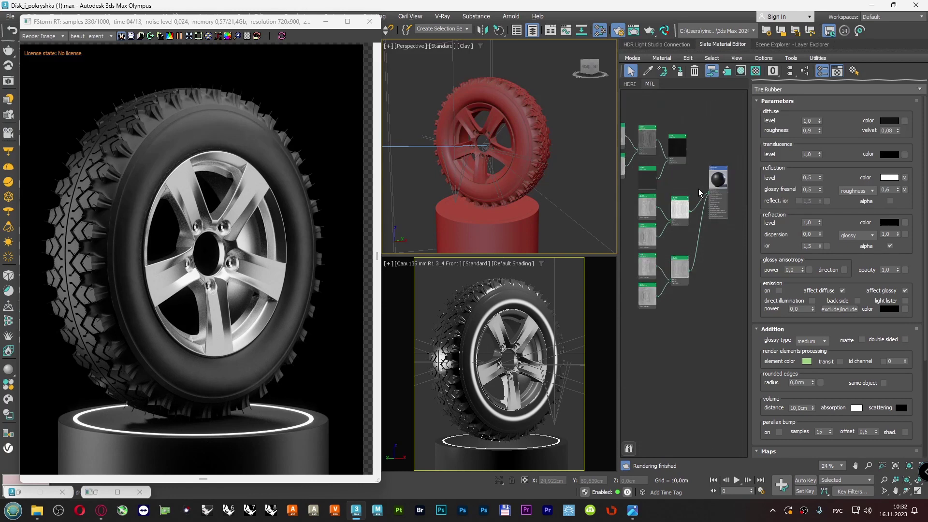
pyautogui.scroll(1, 691, 192)
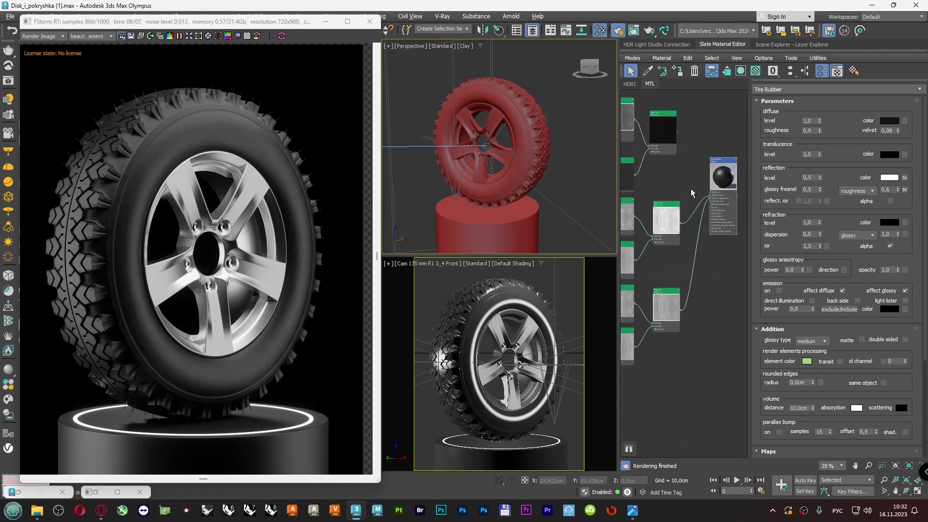
pyautogui.scroll(-3, 689, 189)
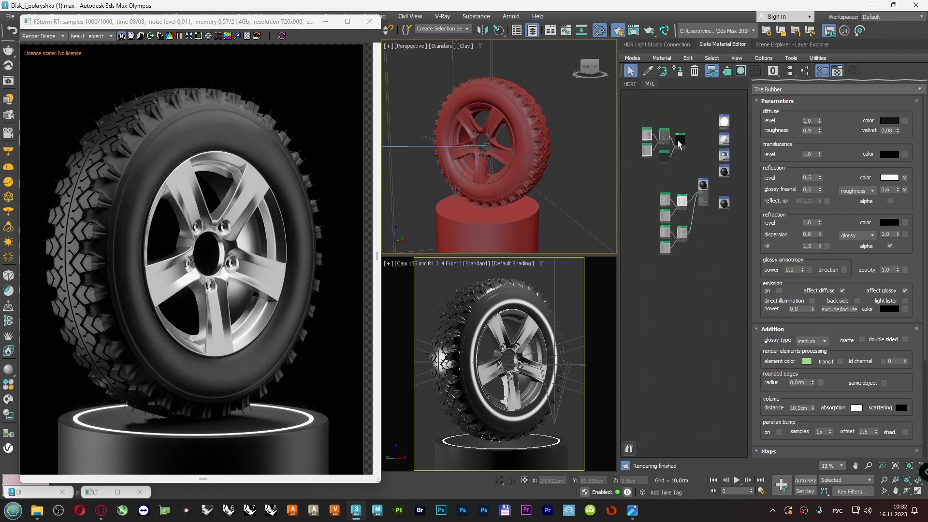
pyautogui.scroll(3, 684, 192)
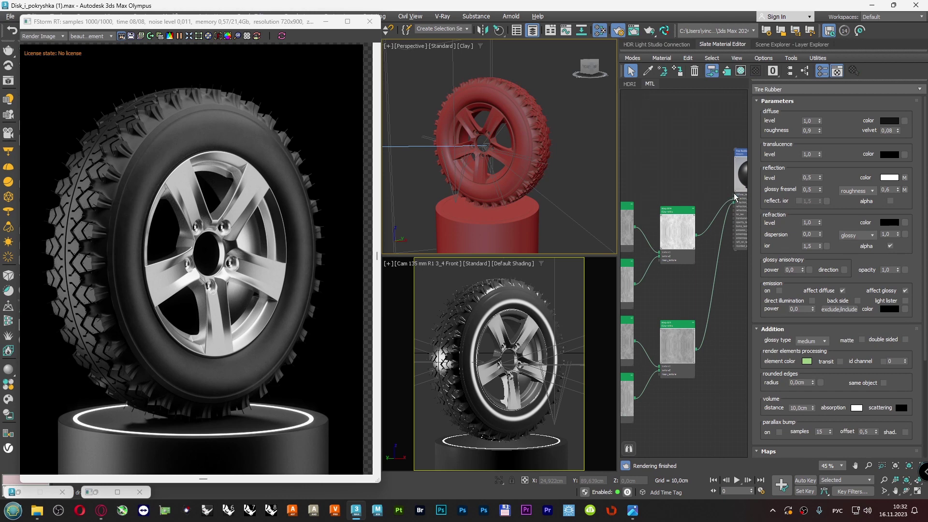
pyautogui.scroll(1, 694, 184)
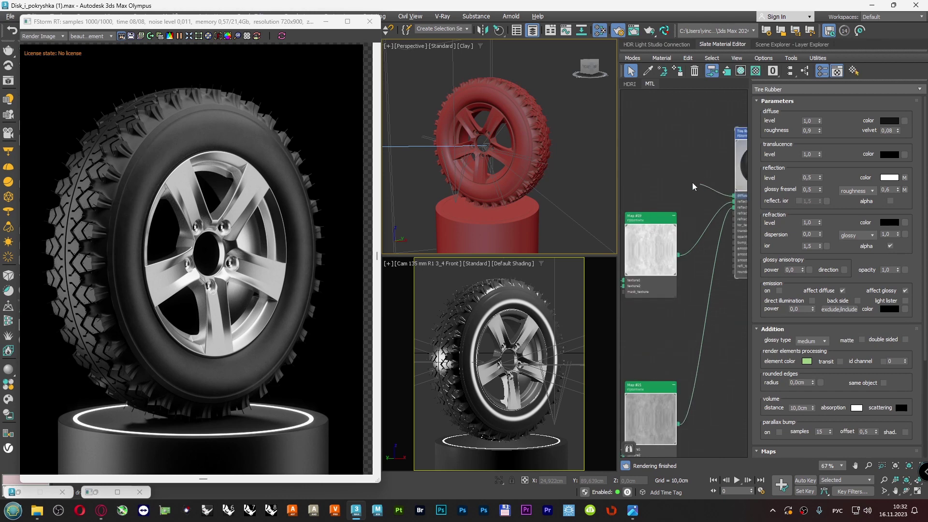
pyautogui.moveTo(692, 182); pyautogui.dragTo(667, 163)
# - Add an FStormBitmap as the new Map #23 node and enlarge its preview
pyautogui.moveTo(696, 180)
pyautogui.click(776, 179)
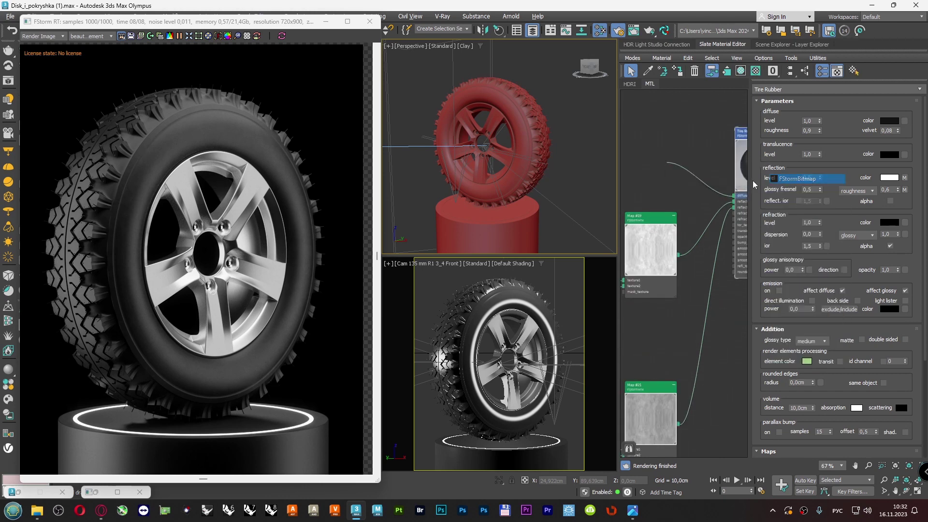
pyautogui.moveTo(676, 161); pyautogui.dragTo(662, 122)
pyautogui.doubleClick(631, 135)
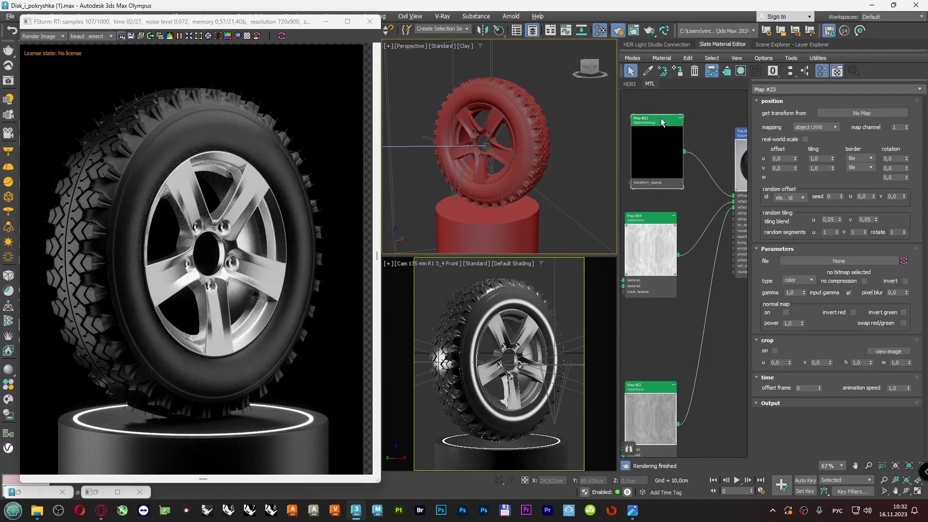
# - Browse for the bitmap image in the Desktop's All Files > Lesson > Studio for Tire folder
pyautogui.click(842, 261)
pyautogui.click(38, 118)
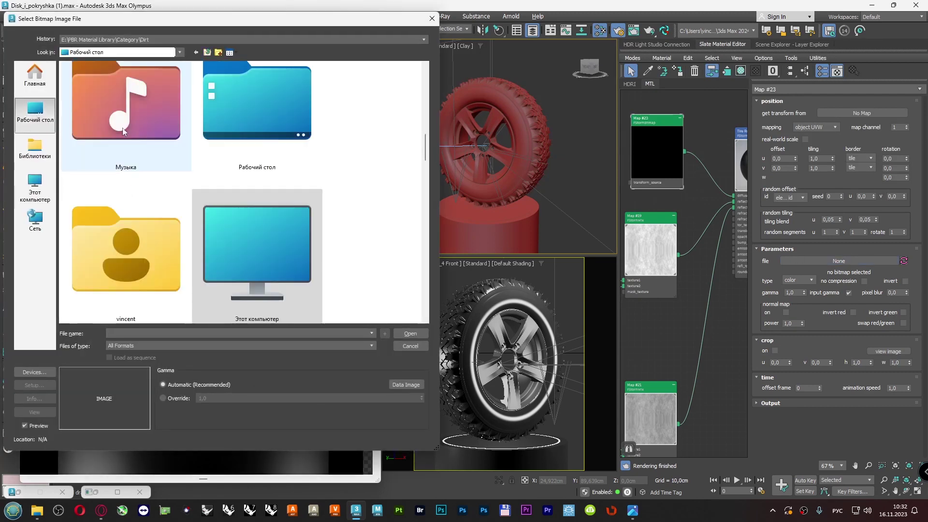
pyautogui.scroll(-6, 163, 136)
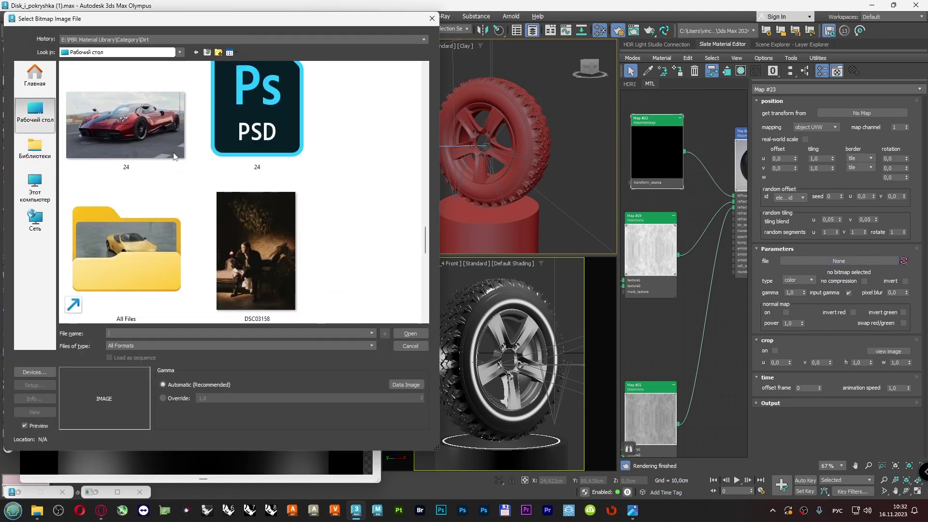
pyautogui.doubleClick(158, 226)
pyautogui.doubleClick(154, 100)
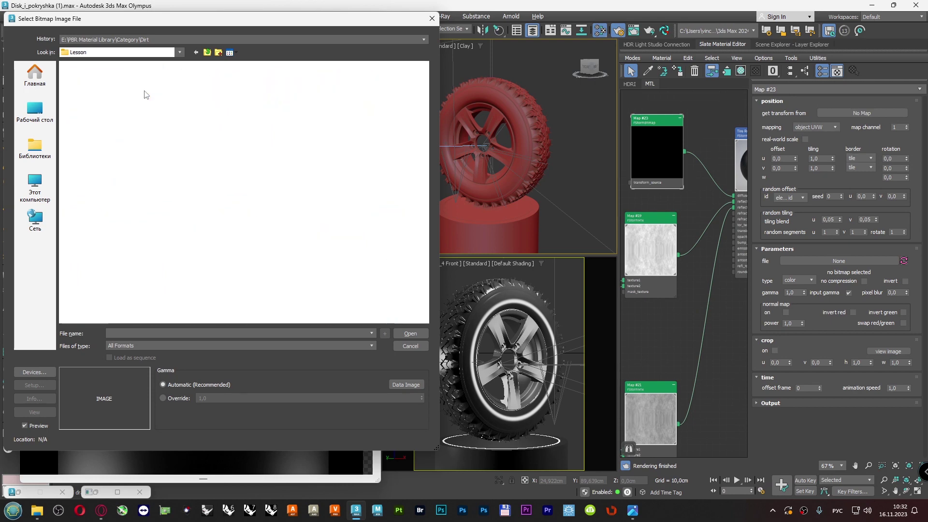
pyautogui.doubleClick(86, 135)
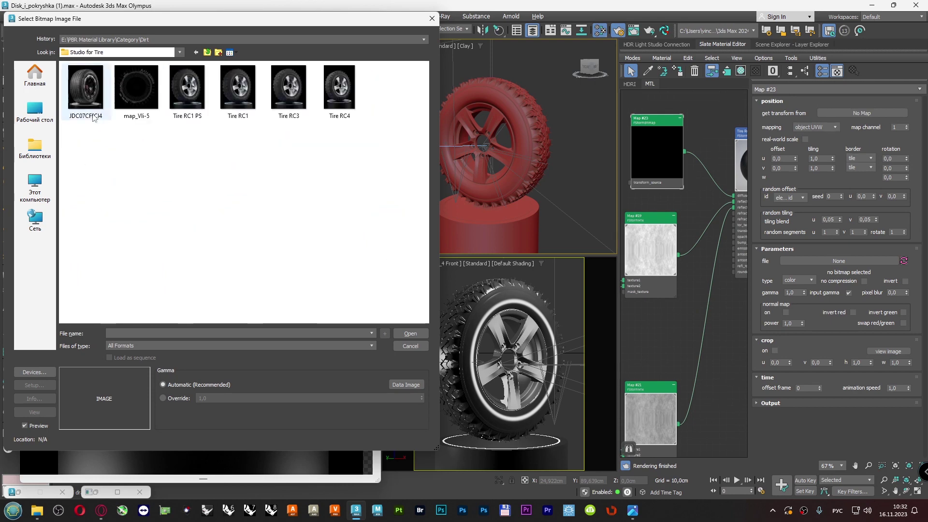
# - Preview the map_Vli-5 image, then load it into the bitmap
pyautogui.click(137, 89)
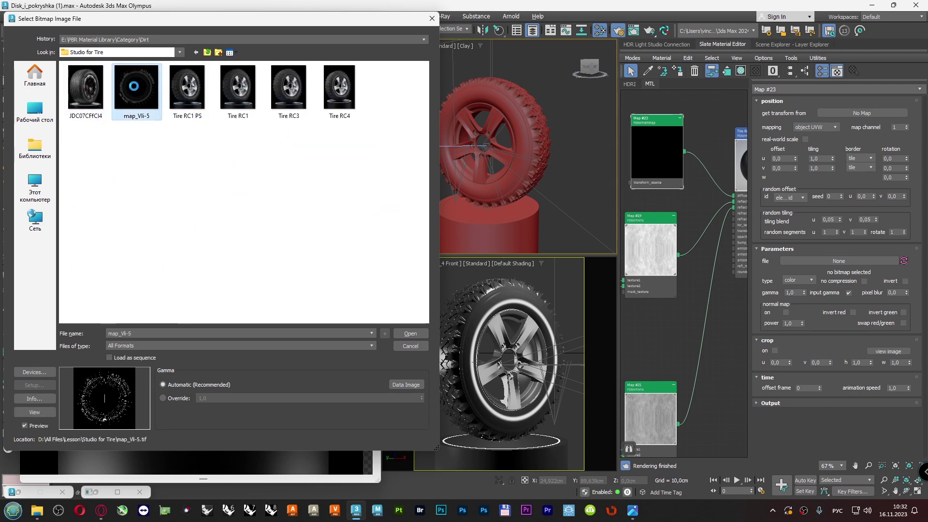
pyautogui.rightClick(133, 83)
pyautogui.click(155, 108)
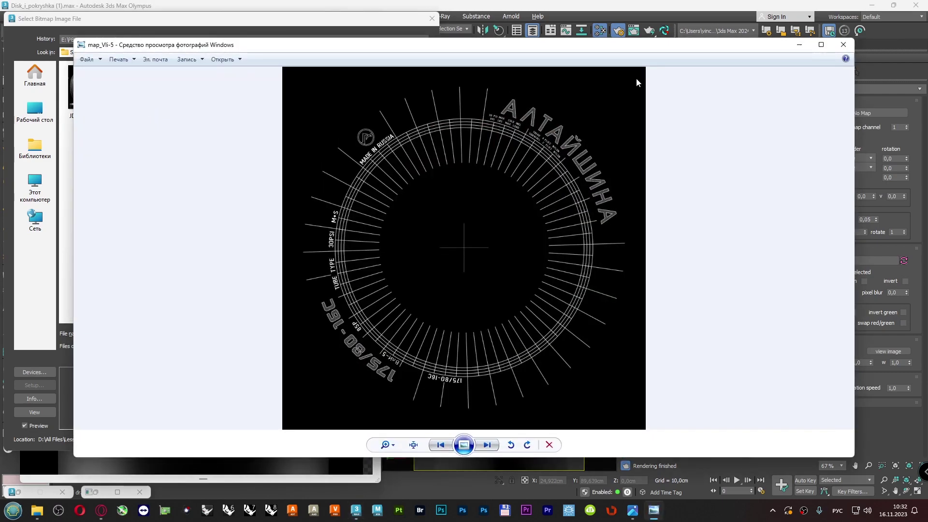
pyautogui.click(843, 45)
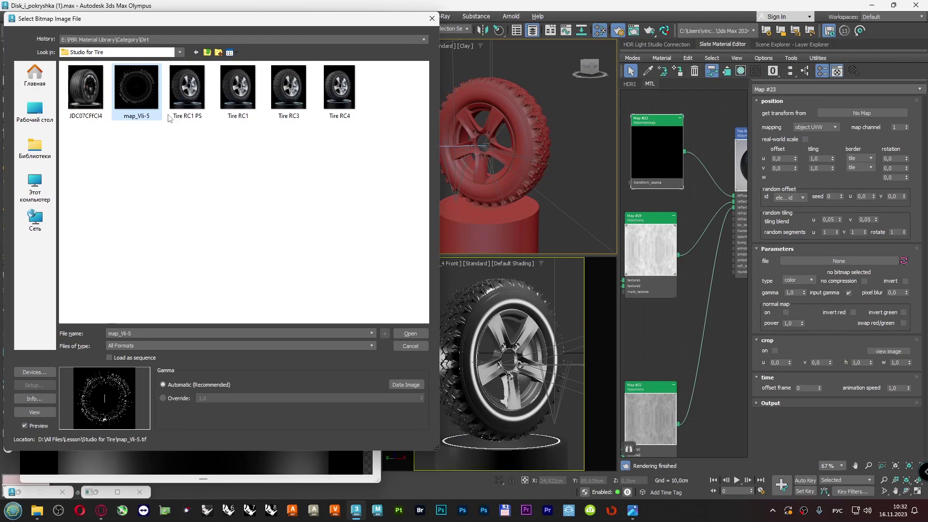
pyautogui.doubleClick(141, 89)
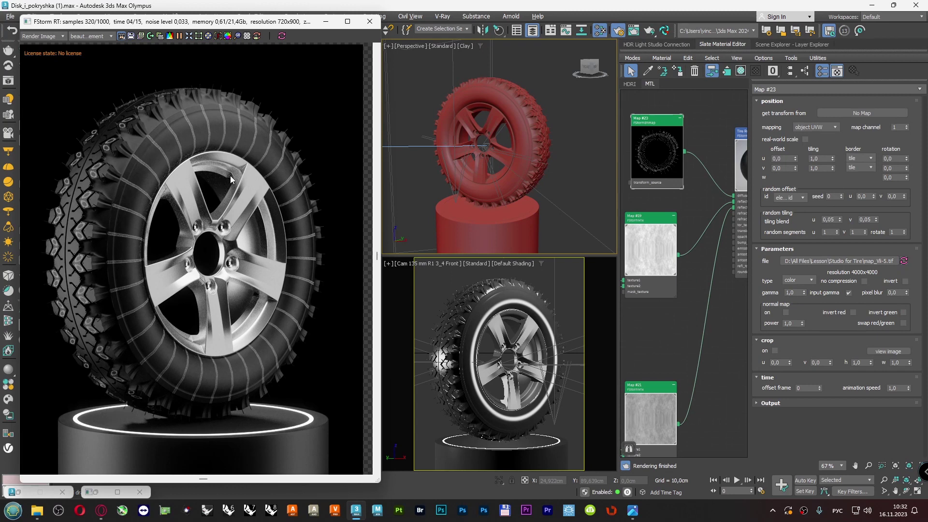
# - Select the tire and add a TurboSmooth modifier with Ctrl+T
pyautogui.moveTo(262, 22); pyautogui.dragTo(360, 28)
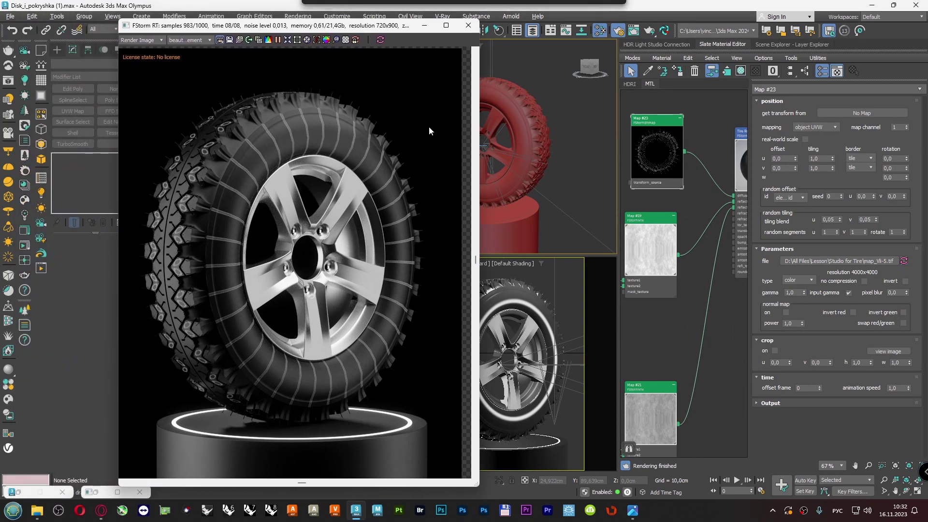
pyautogui.click(516, 297)
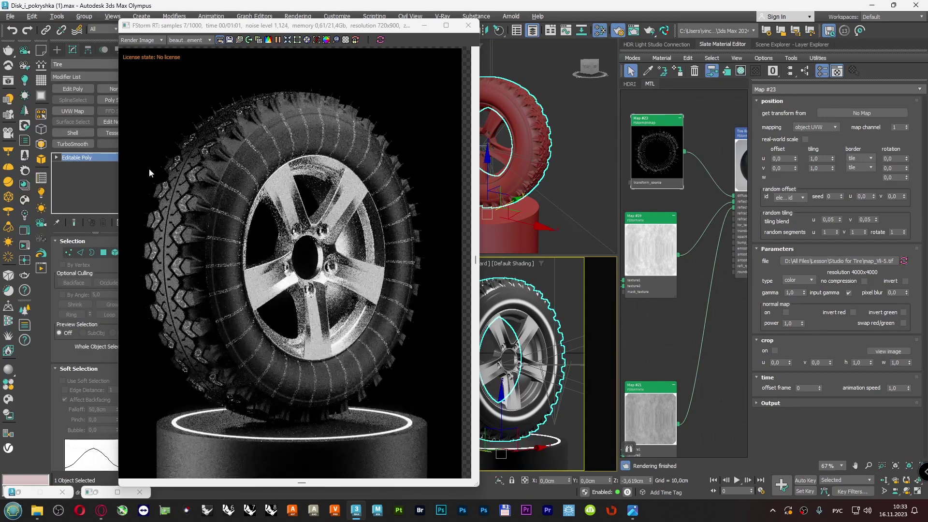
pyautogui.moveTo(160, 25); pyautogui.dragTo(186, 27)
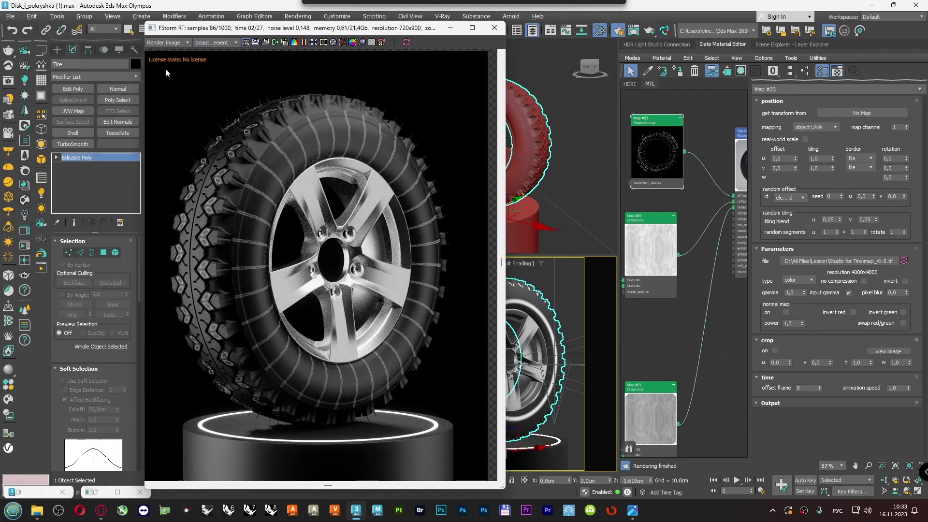
pyautogui.scroll(2, 317, 151)
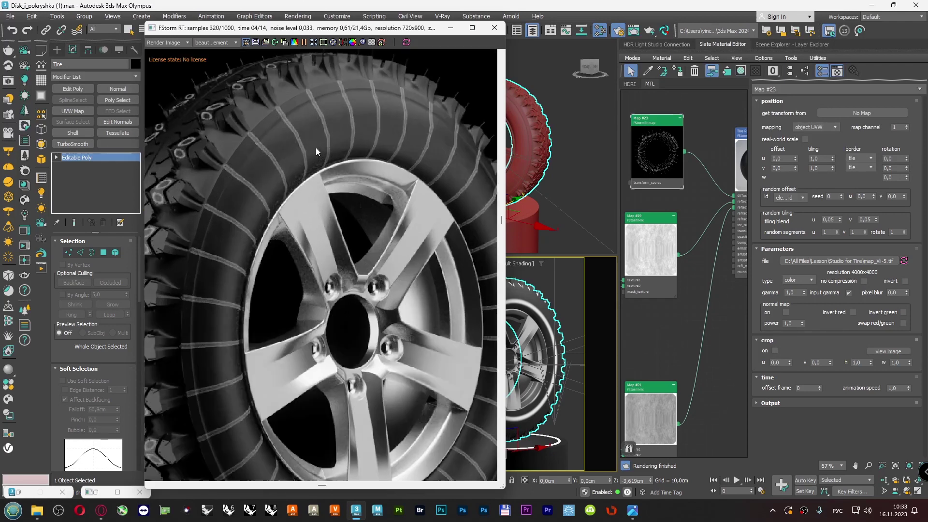
pyautogui.scroll(2, 316, 152)
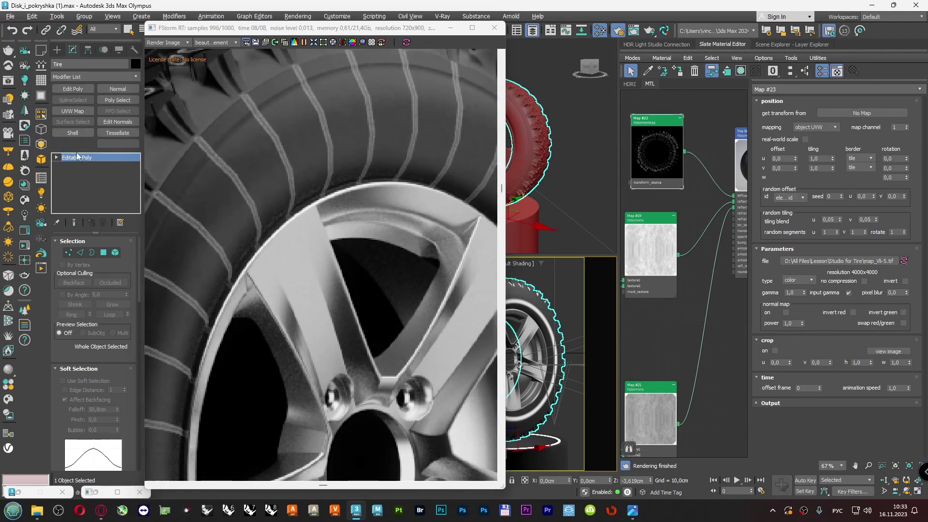
pyautogui.hotkey('ctrl', 't')
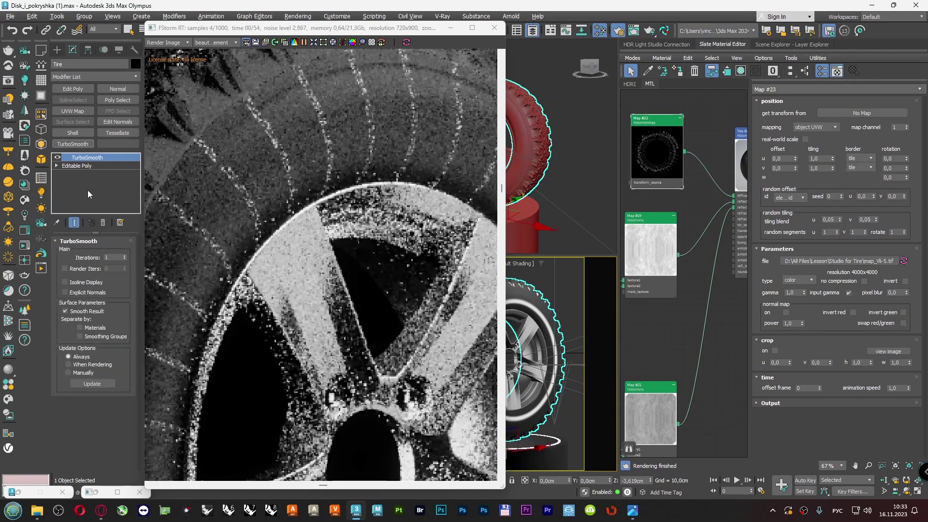
# - Recentre the wheel in the render view and add a UVW Map modifier to the tire
pyautogui.scroll(-5, 370, 138)
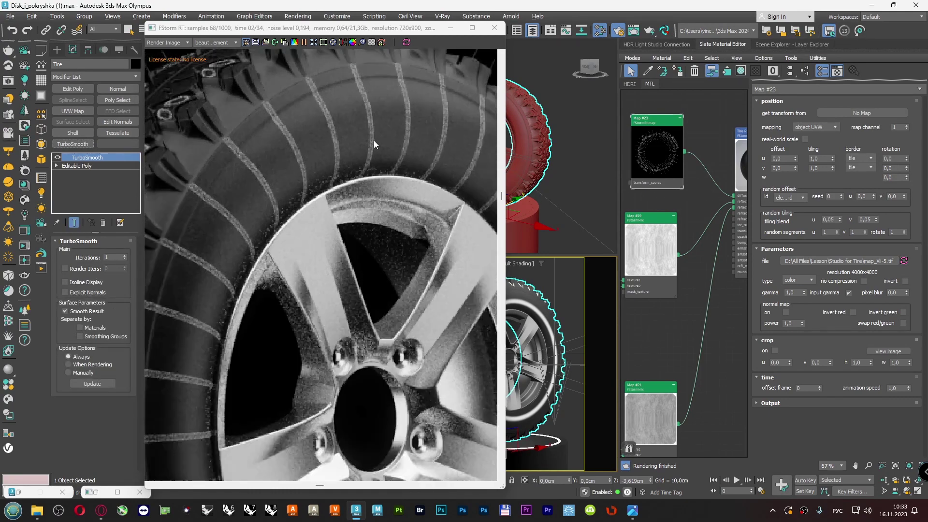
pyautogui.scroll(-2, 370, 138)
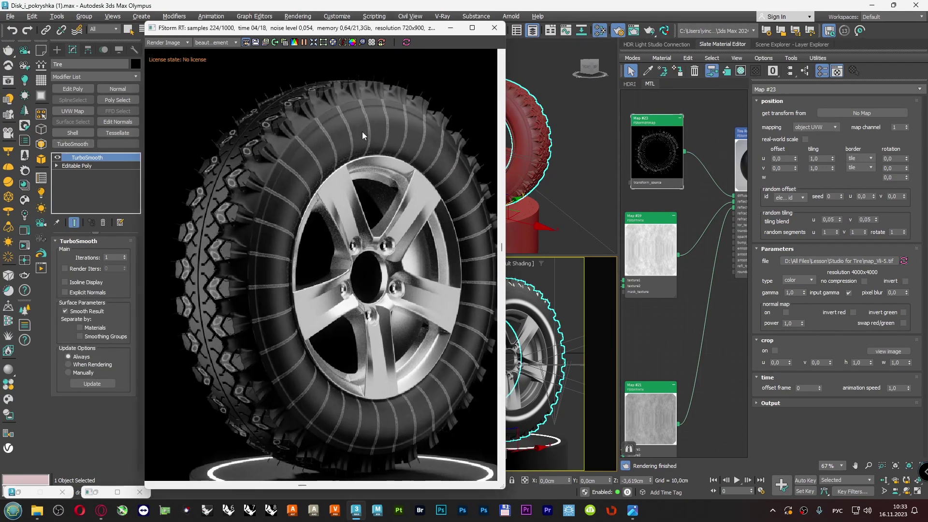
pyautogui.moveTo(369, 138); pyautogui.dragTo(356, 132, button='middle')
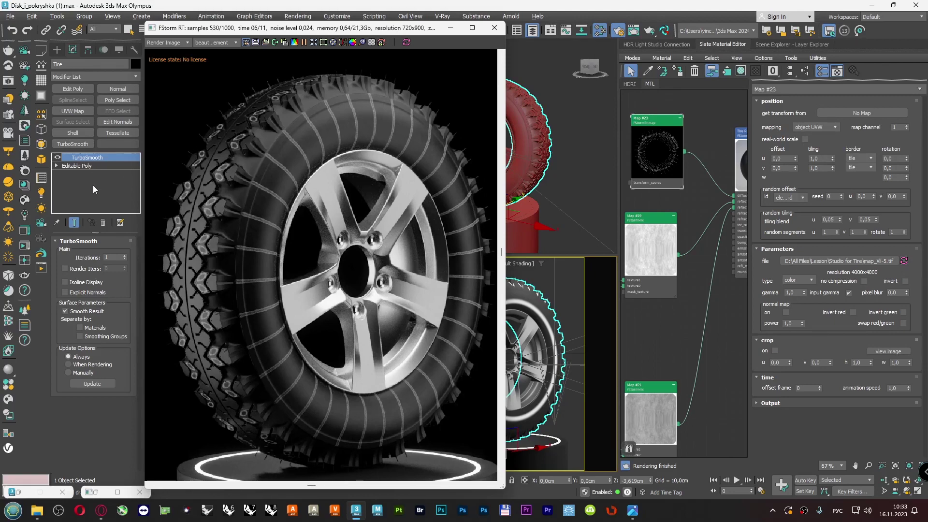
pyautogui.click(81, 113)
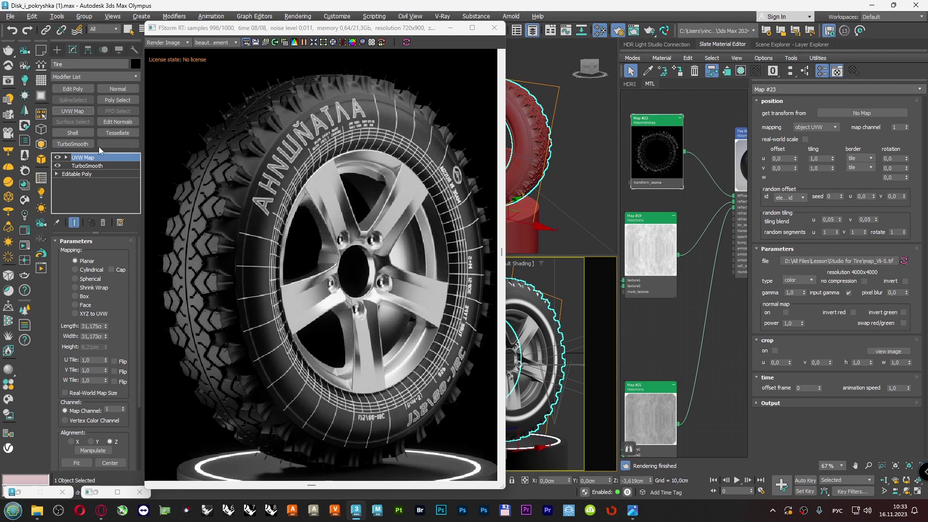
# - Switch the Perspective viewport to the Front view
pyautogui.moveTo(358, 30); pyautogui.dragTo(290, 130)
pyautogui.click(421, 45)
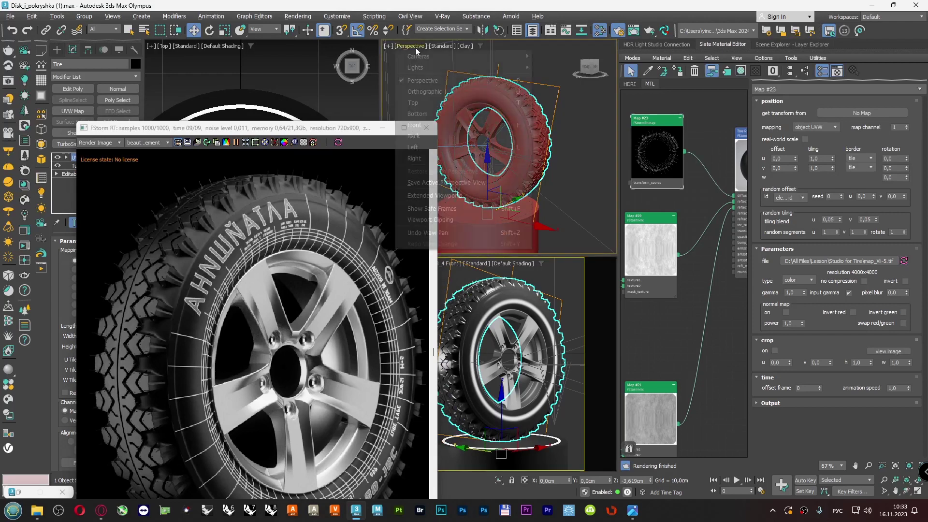
pyautogui.click(426, 132)
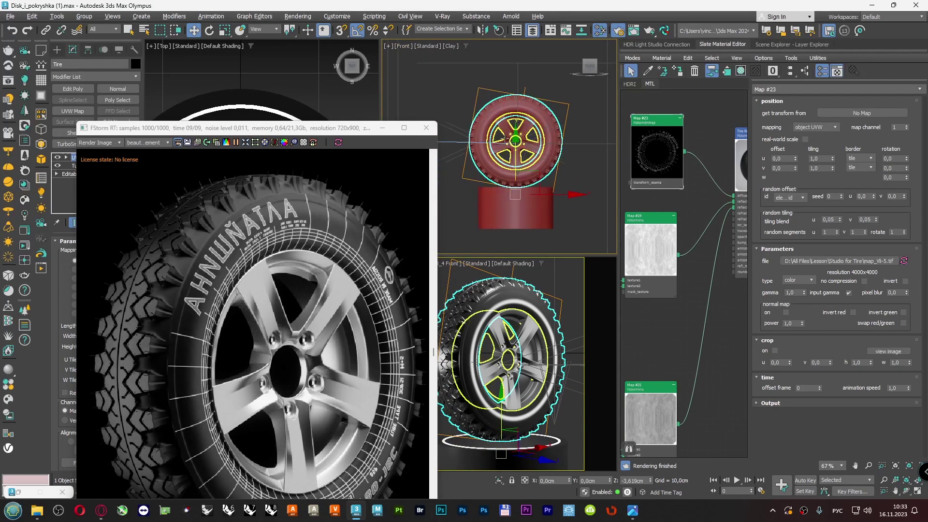
# - Select the UVW Map Gizmo sub-object, set Local coordinates, and choose the Rotate tool
pyautogui.moveTo(116, 134); pyautogui.dragTo(155, 139)
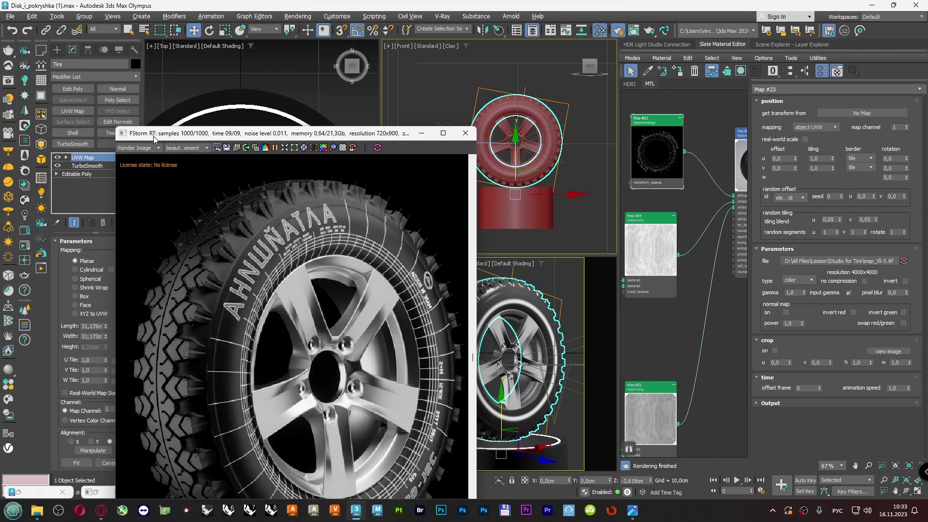
pyautogui.click(66, 157)
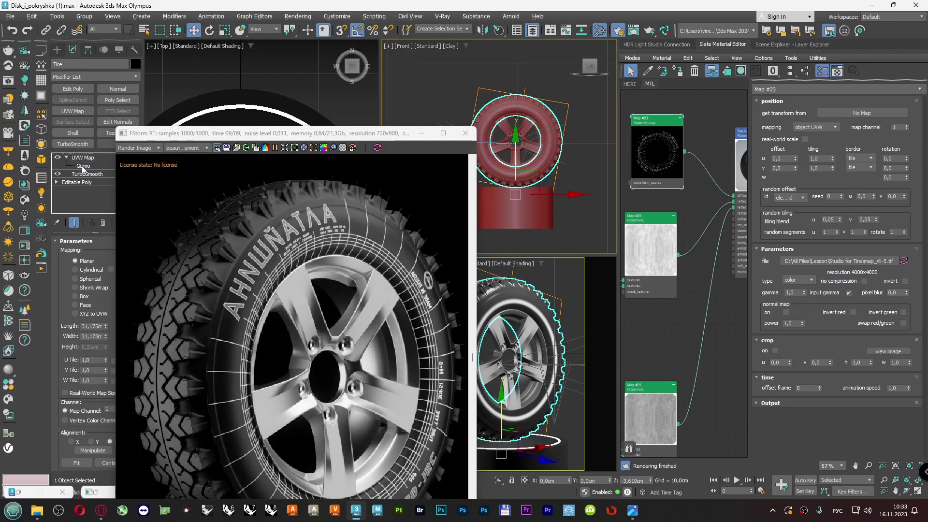
pyautogui.click(82, 166)
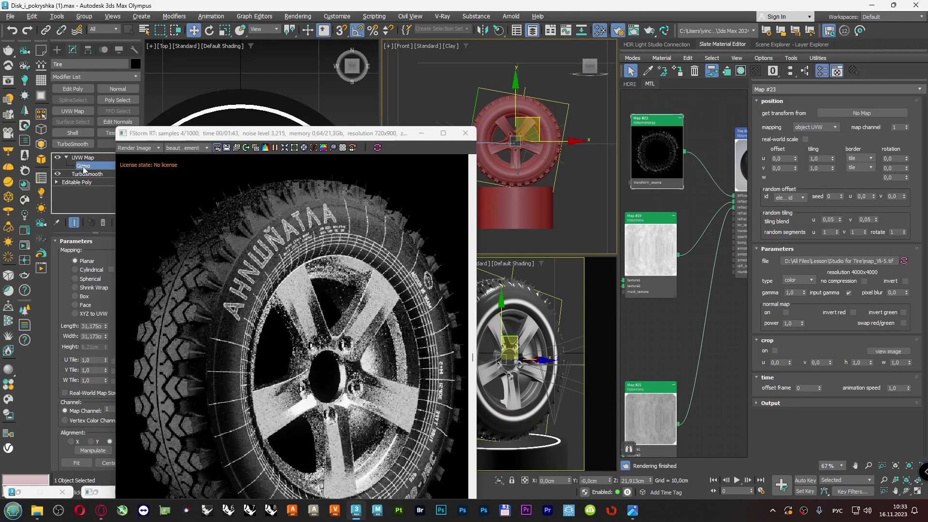
pyautogui.click(262, 31)
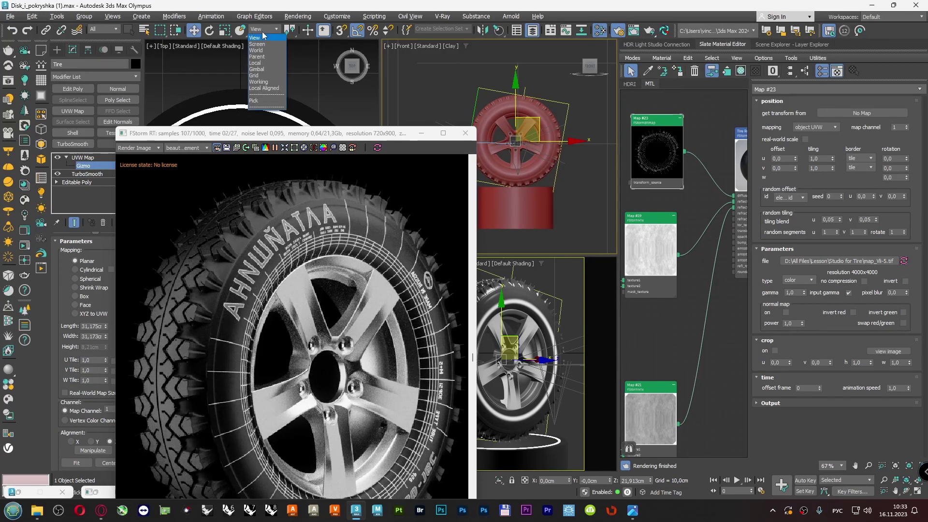
pyautogui.click(256, 63)
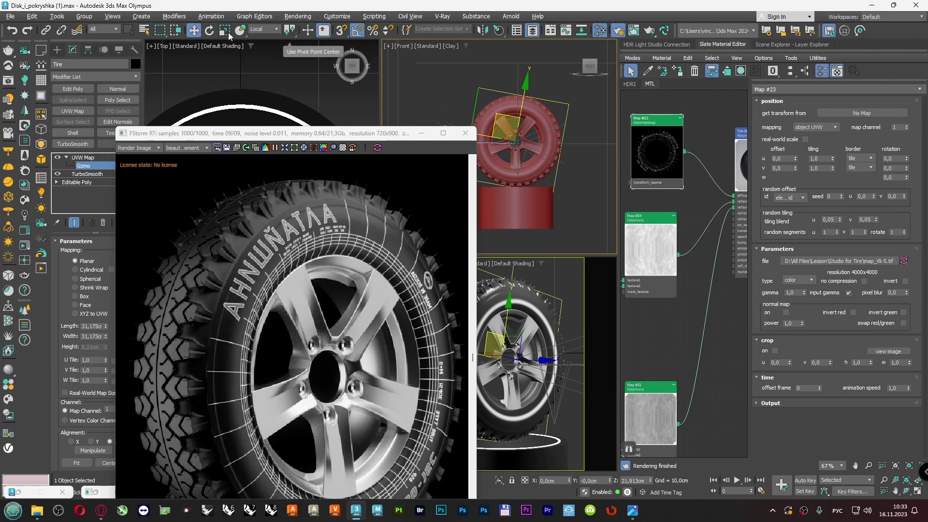
pyautogui.click(210, 30)
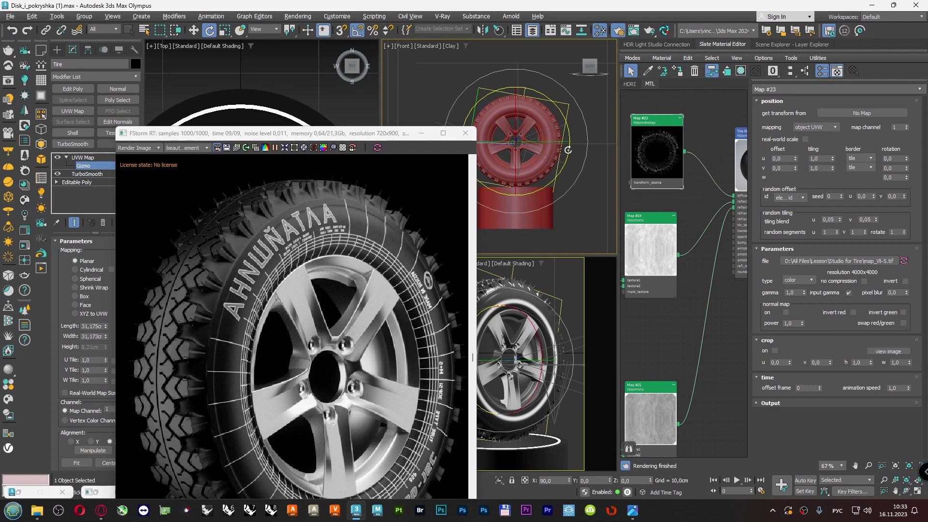
# - Rotate the lettering gizmo about 5 degrees around the tire and restart the FStorm render
pyautogui.moveTo(568, 151)
pyautogui.mouseDown()
pyautogui.moveTo(572, 144)
pyautogui.moveTo(577, 154)
pyautogui.mouseUp()
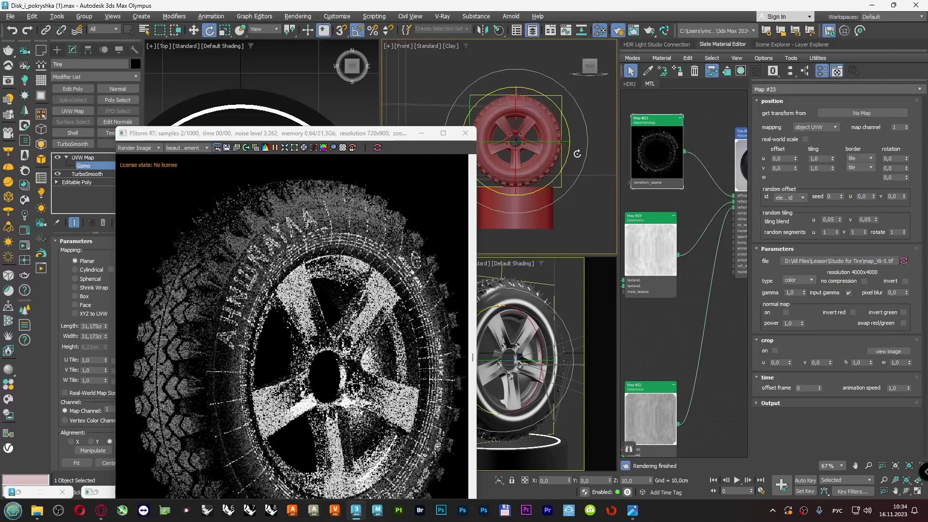
pyautogui.moveTo(577, 153); pyautogui.dragTo(578, 155)
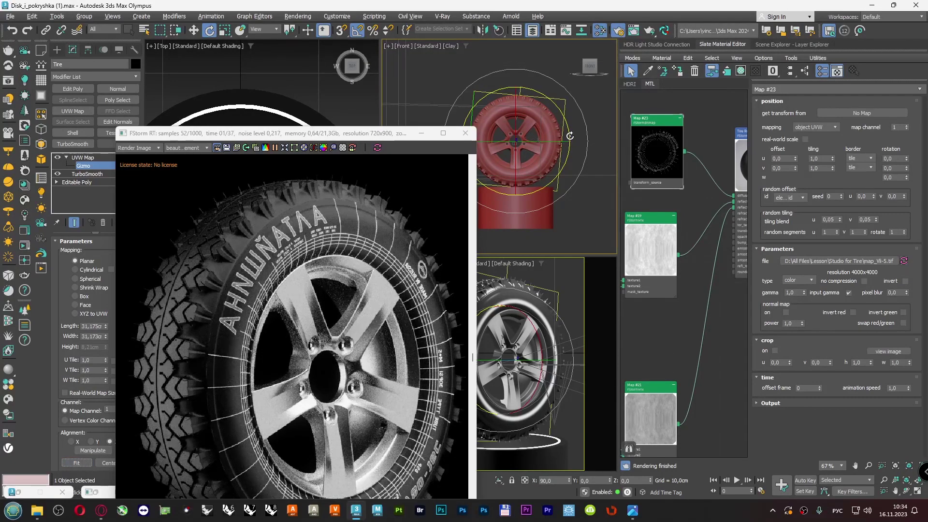
pyautogui.hotkey('ctrl', 'z')
pyautogui.moveTo(571, 130); pyautogui.dragTo(565, 123)
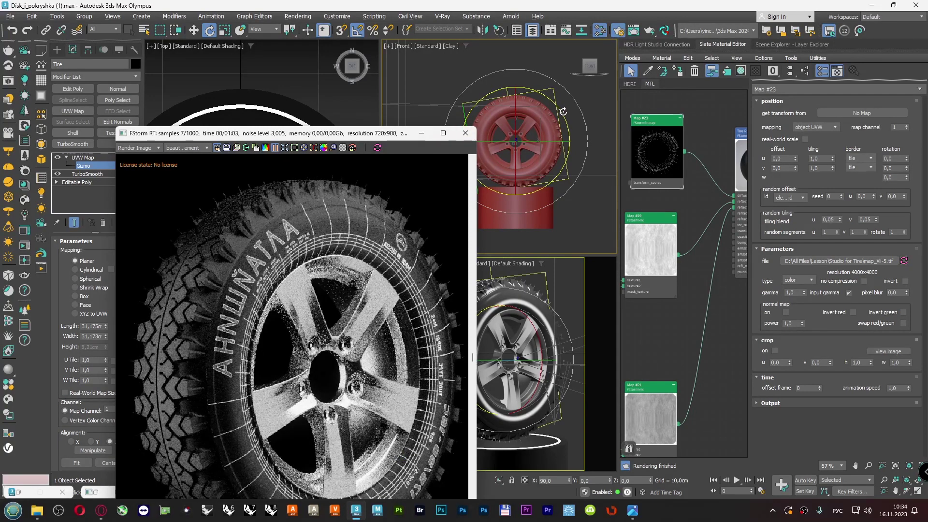
pyautogui.moveTo(563, 115); pyautogui.dragTo(565, 119)
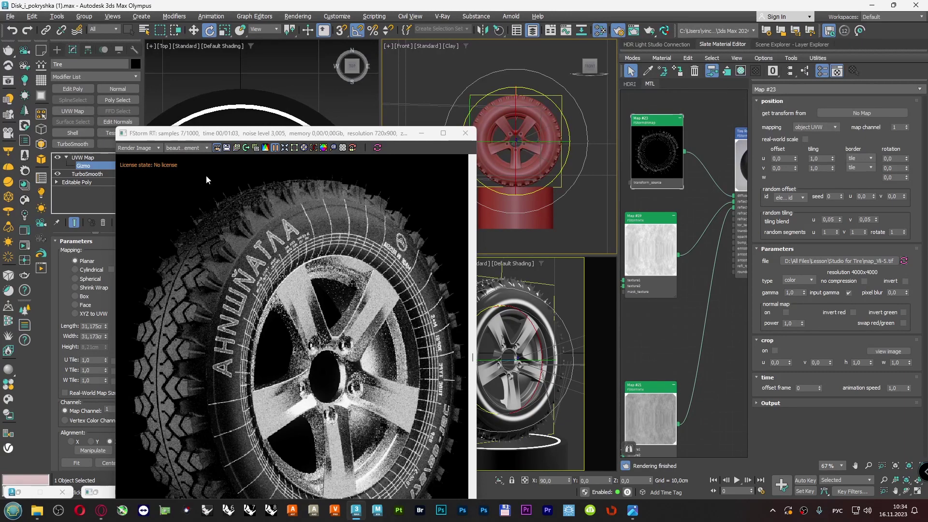
pyautogui.click(275, 147)
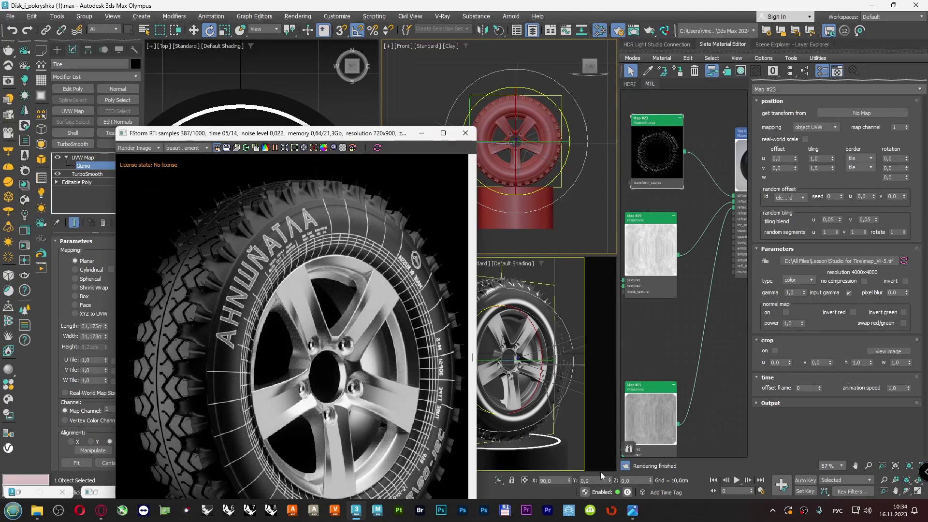
# - Try a 180° Z rotation on the gizmo twice, settling back on Z 0
pyautogui.click(631, 481)
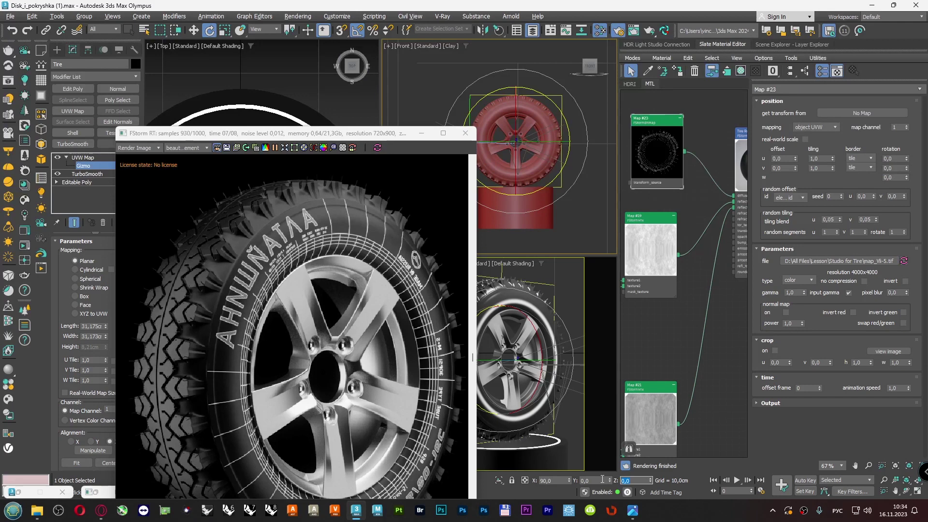
pyautogui.press('Return')
pyautogui.write('0')
pyautogui.press('Return')
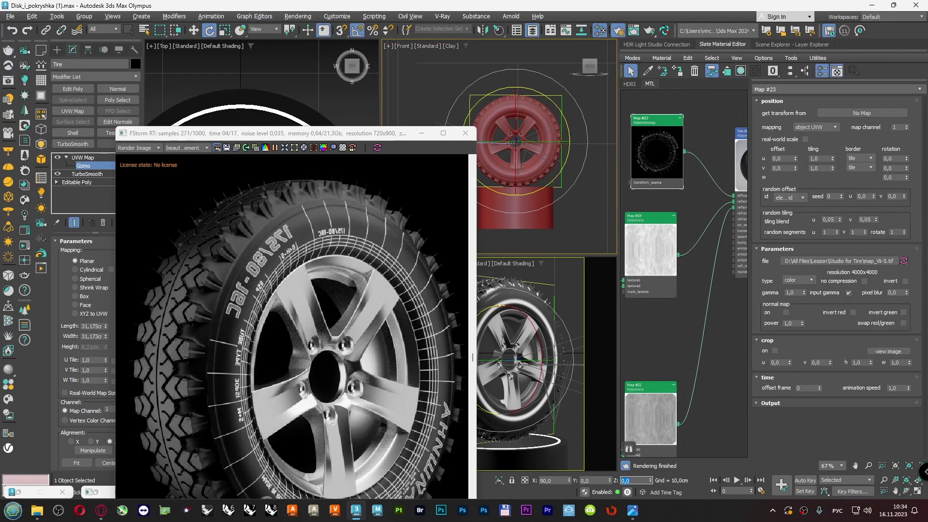
pyautogui.write('180')
pyautogui.press('Return')
pyautogui.write('0')
pyautogui.press('Return')
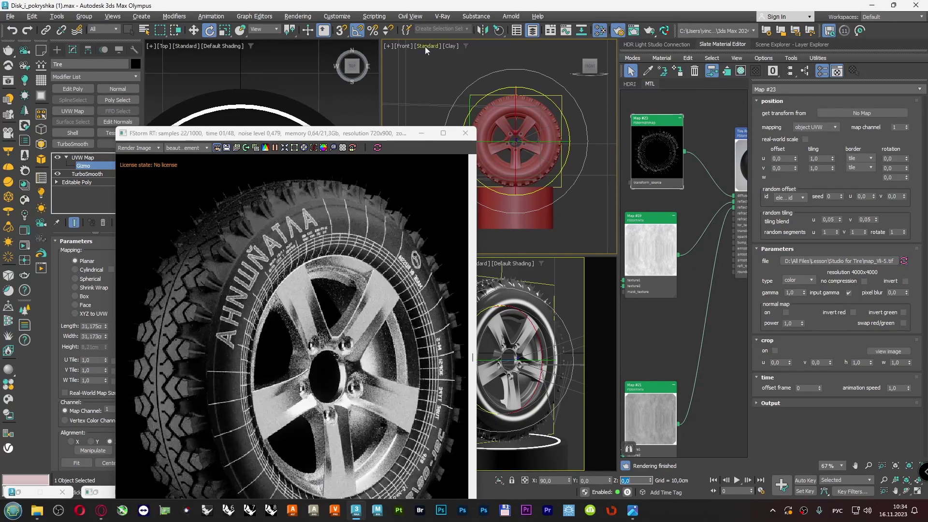
# - Change the Front viewport to Perspective and orbit to view the tire at an angle
pyautogui.click(392, 46)
pyautogui.click(477, 113)
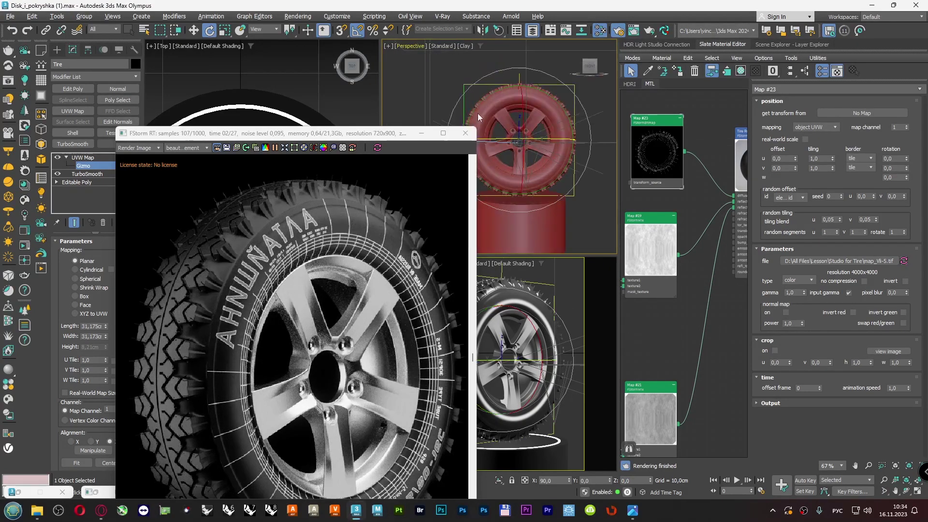
pyautogui.keyDown('alt'); pyautogui.moveTo(573, 123); pyautogui.dragTo(558, 149, button='middle'); pyautogui.keyUp('alt')
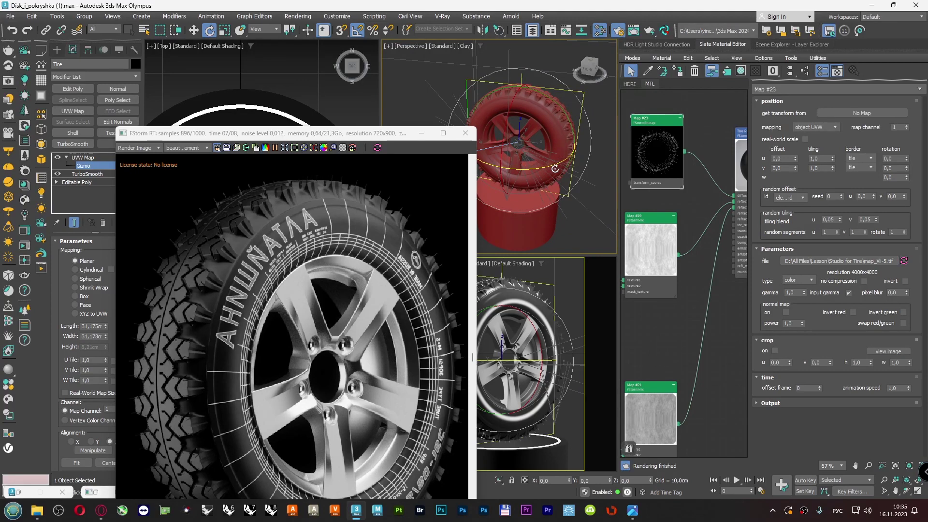
pyautogui.keyDown('alt'); pyautogui.moveTo(554, 169); pyautogui.dragTo(609, 171, button='middle'); pyautogui.keyUp('alt')
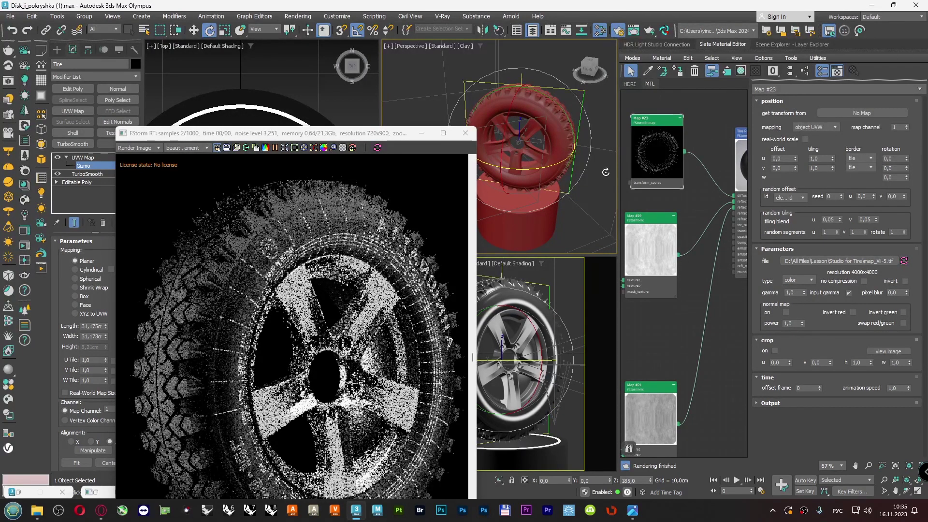
# - Turn the lettering gizmo in small Z steps, trying 175 and 180 degrees
pyautogui.keyDown('alt'); pyautogui.moveTo(605, 172); pyautogui.dragTo(603, 173, button='middle'); pyautogui.keyUp('alt')
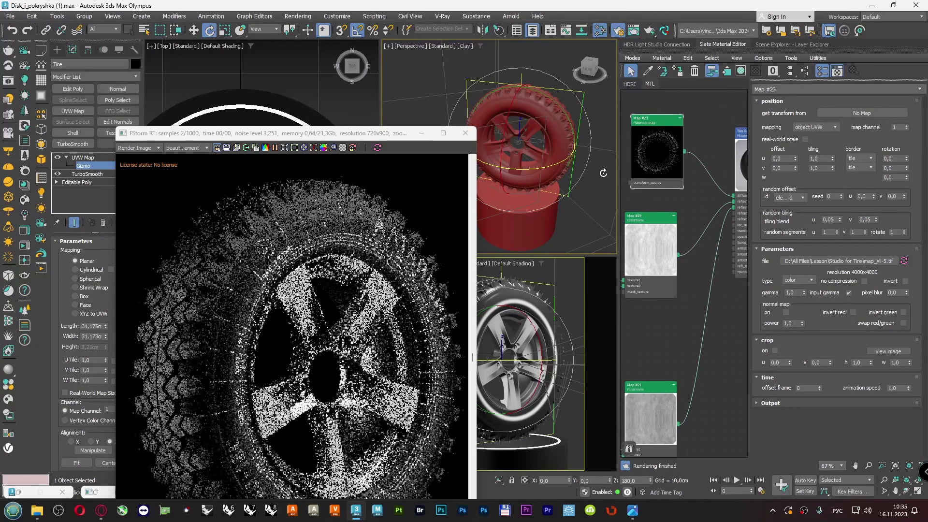
pyautogui.keyDown('alt'); pyautogui.moveTo(603, 173); pyautogui.dragTo(601, 173, button='middle'); pyautogui.keyUp('alt')
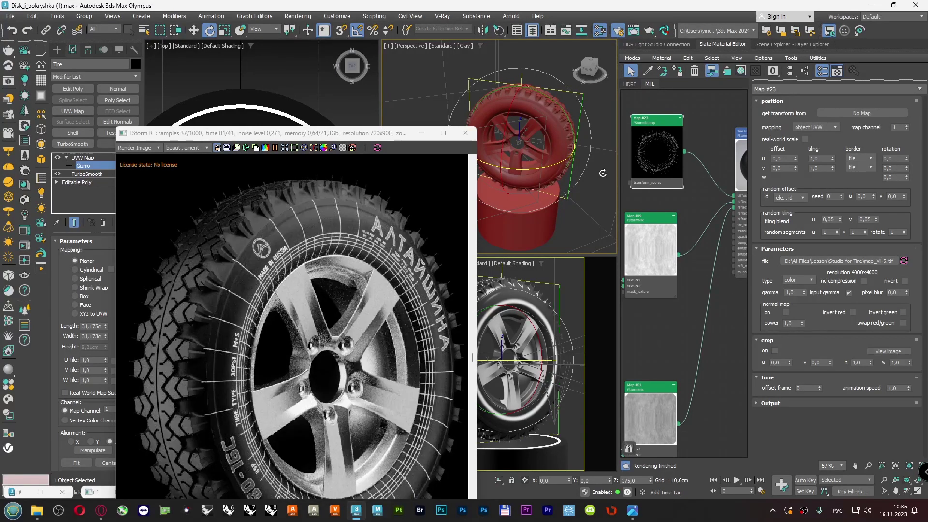
pyautogui.keyDown('alt'); pyautogui.moveTo(605, 173); pyautogui.dragTo(604, 173, button='middle'); pyautogui.keyUp('alt')
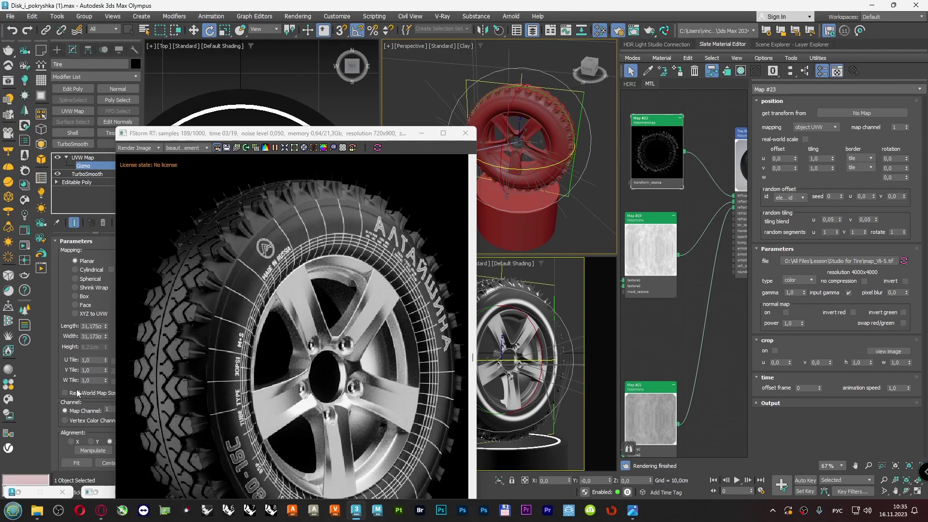
# - Set the UVW Map Length and Width to 30 cm
pyautogui.click(84, 326)
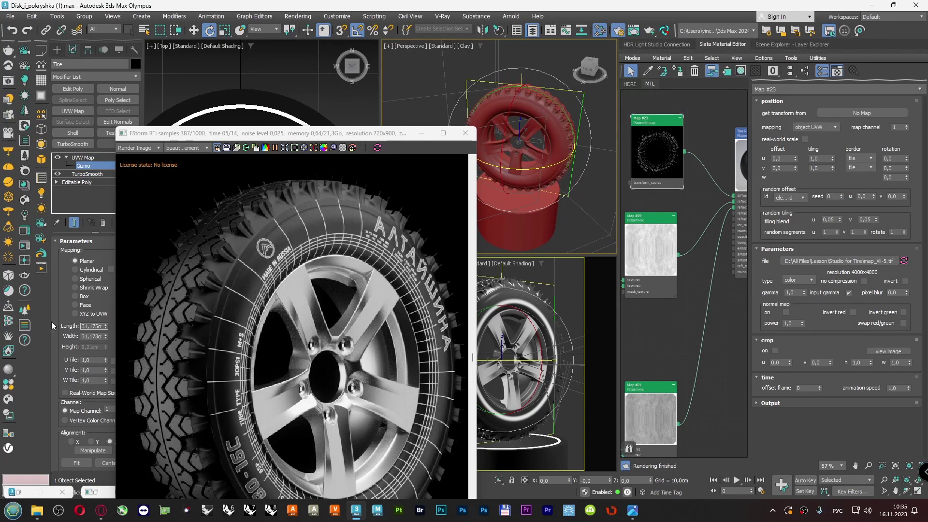
pyautogui.write('30')
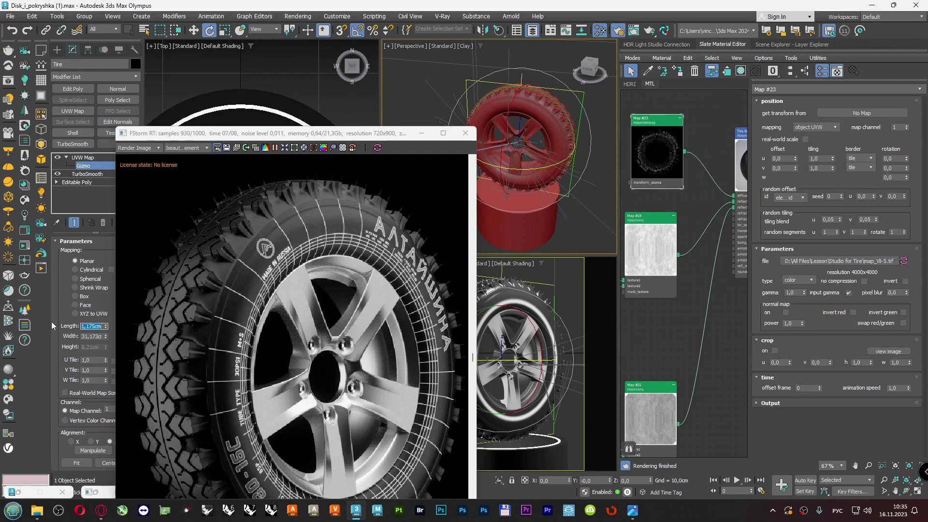
pyautogui.press('Return')
pyautogui.press('Tab')
pyautogui.write('30')
pyautogui.press('Return')
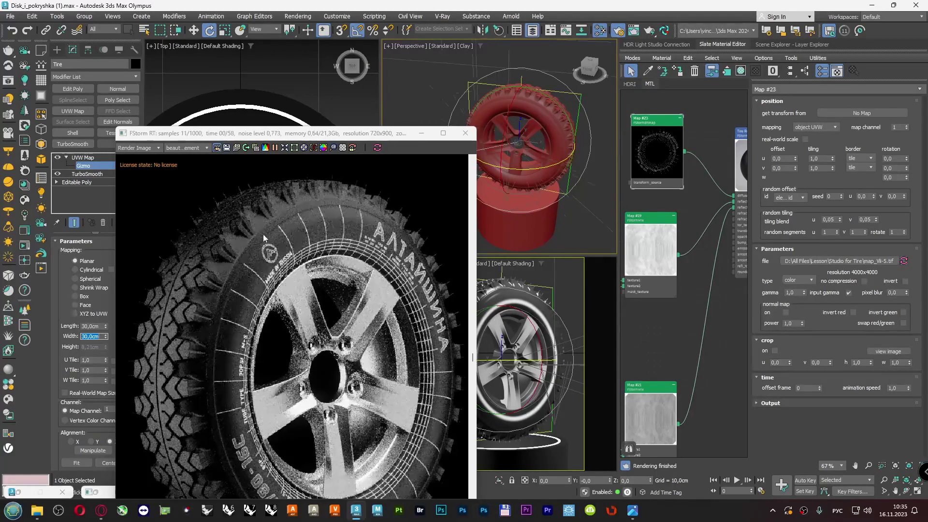
# - Zoom the FStorm render to inspect the brand name and 175/80-16C sidewall lettering
pyautogui.scroll(2, 326, 201)
pyautogui.scroll(2, 326, 201)
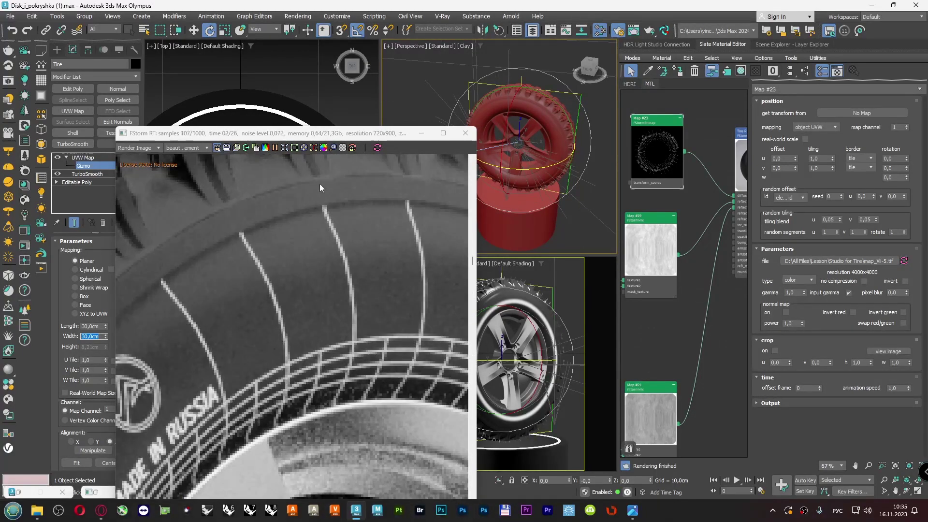
pyautogui.scroll(-2, 317, 207)
pyautogui.scroll(-2, 317, 205)
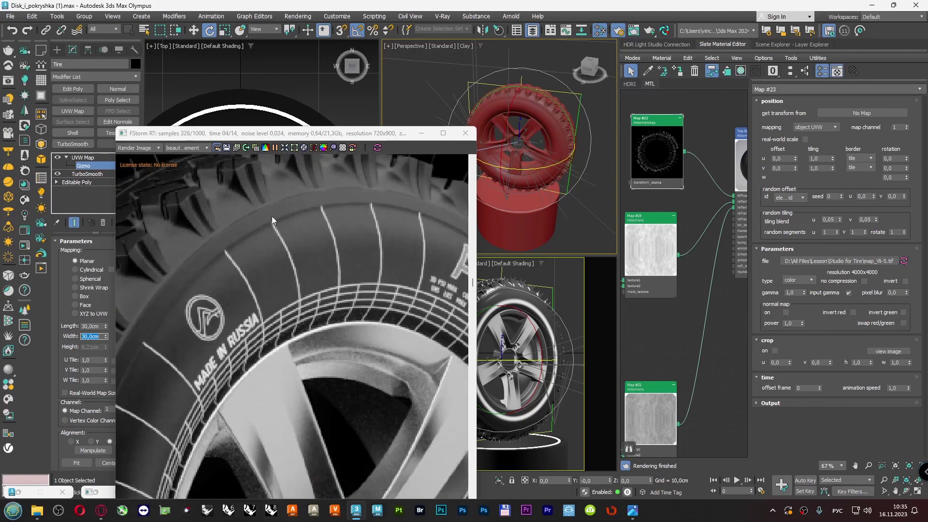
pyautogui.scroll(-2, 269, 216)
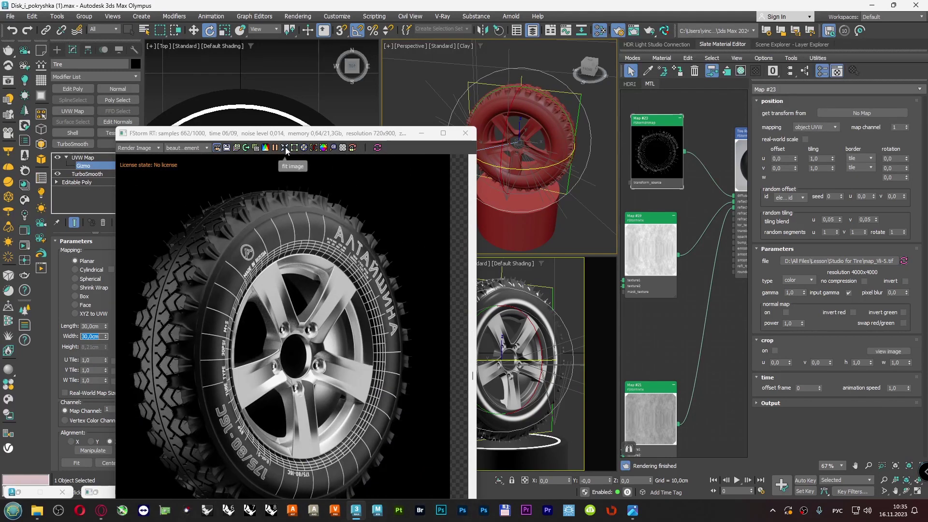
pyautogui.scroll(-1, 270, 259)
pyautogui.scroll(-2, 313, 344)
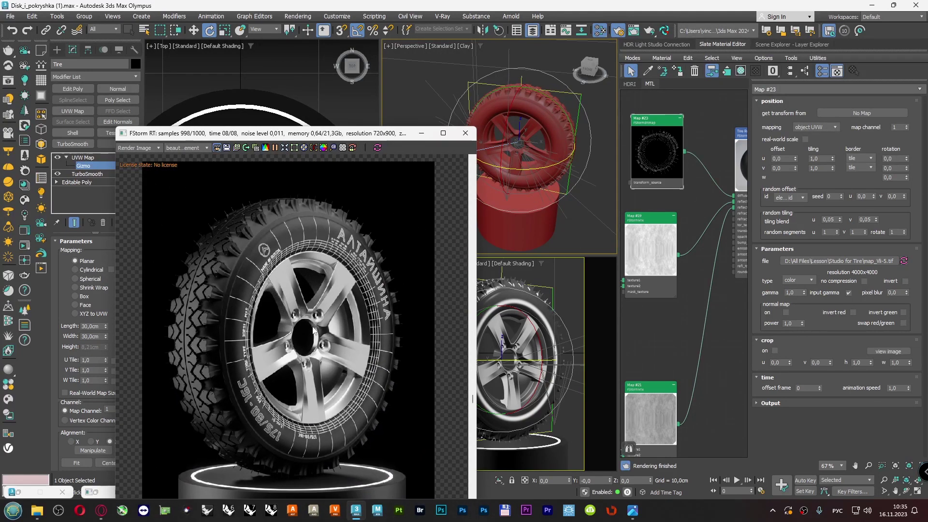
pyautogui.scroll(1, 313, 331)
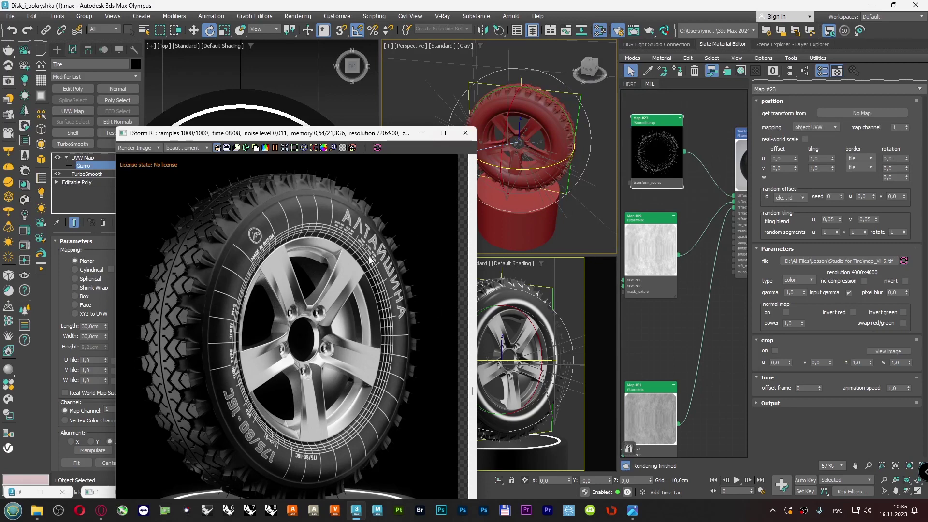
# - Show Map #23 shaded in the viewport and rotate the gizmo to about -45° so the brand tops the sidewall
pyautogui.rightClick(672, 125)
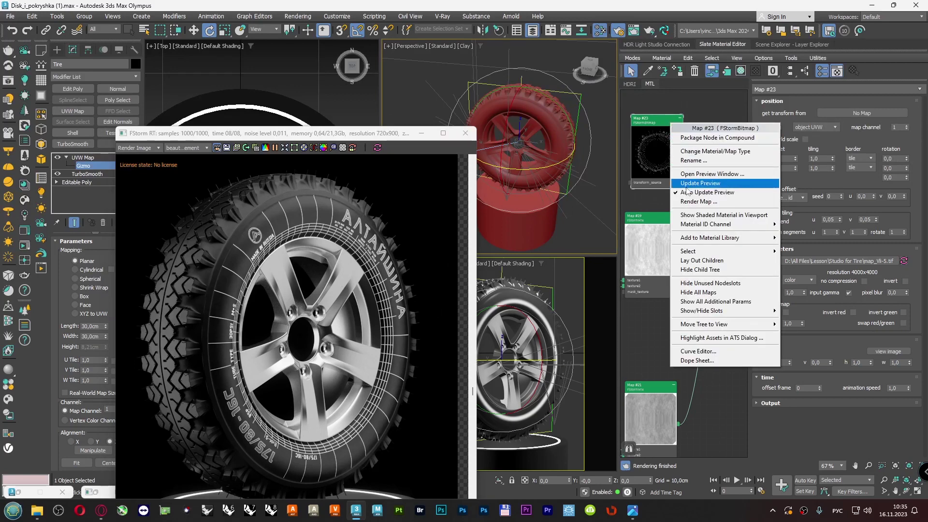
pyautogui.click(691, 216)
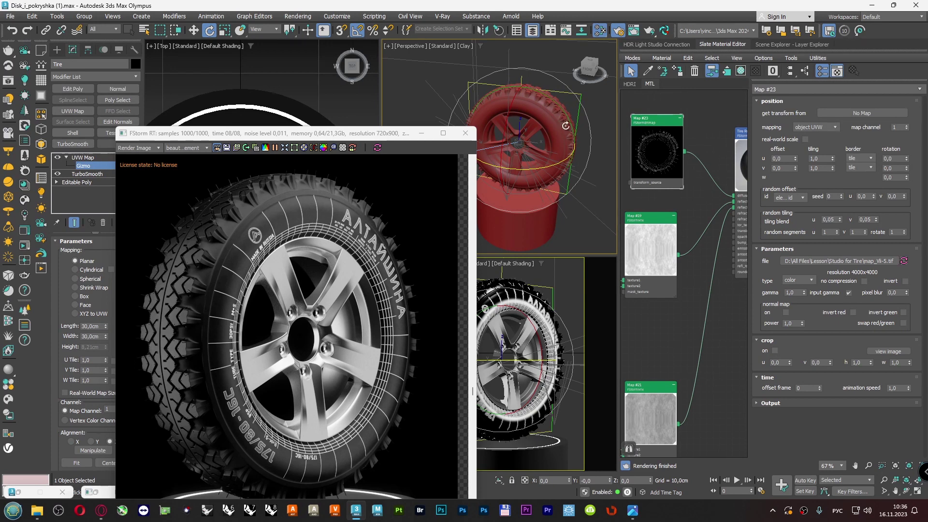
pyautogui.moveTo(564, 140); pyautogui.dragTo(570, 122)
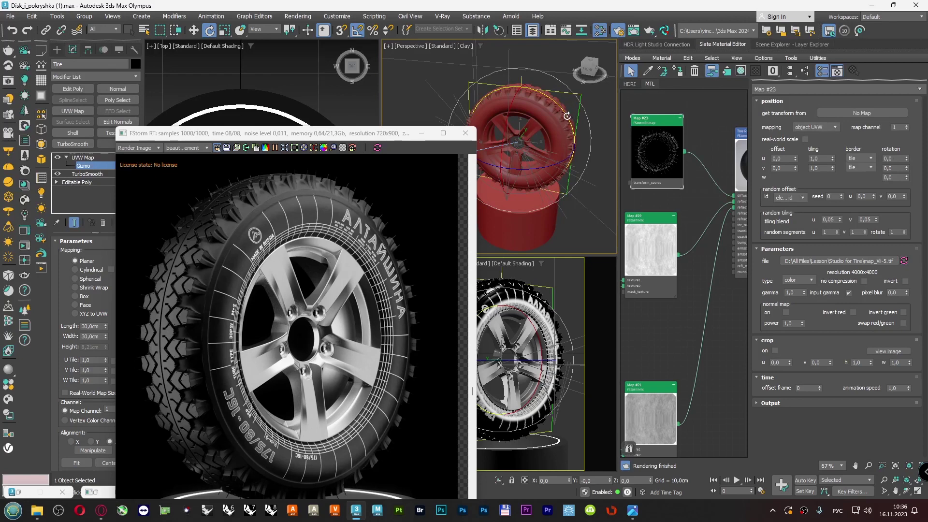
pyautogui.moveTo(568, 117); pyautogui.dragTo(558, 106)
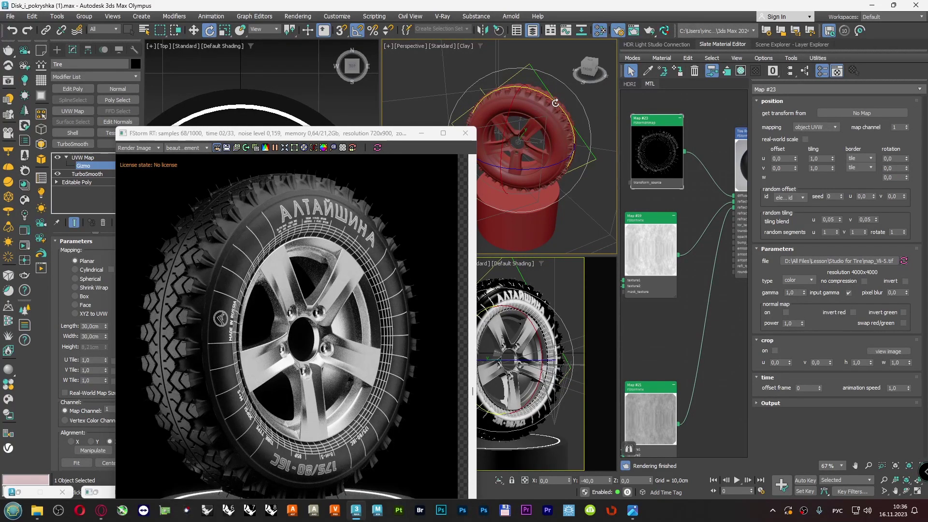
pyautogui.moveTo(556, 103); pyautogui.dragTo(556, 103)
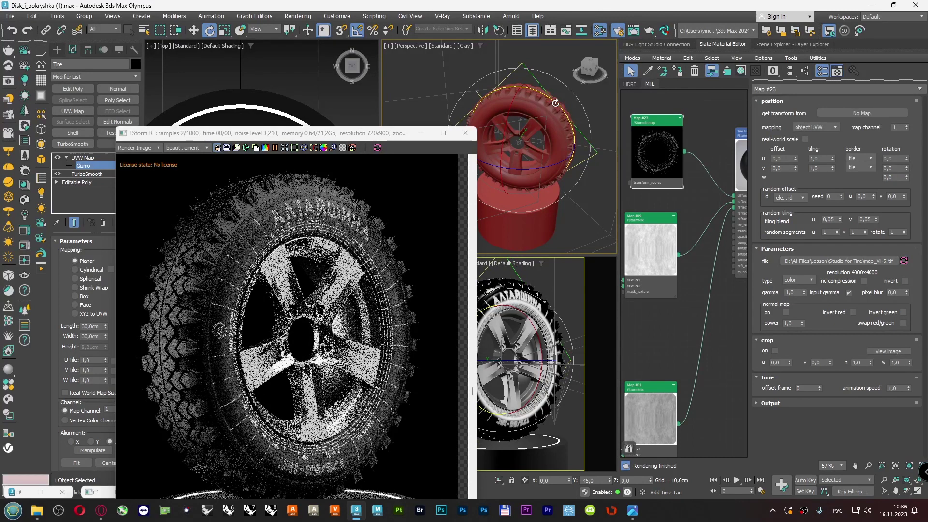
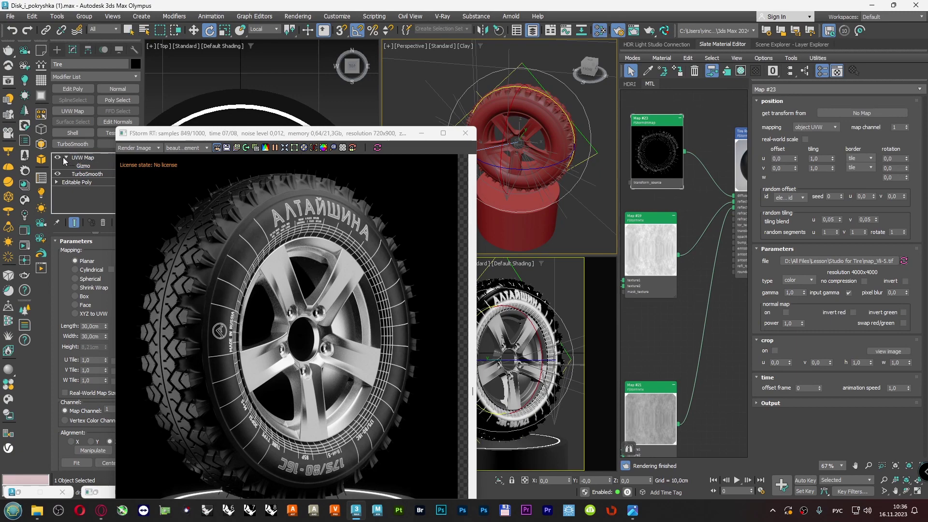
# - Toggle the tire's UVW Map modifier selection, then drop the black texture node below the others
pyautogui.click(67, 158)
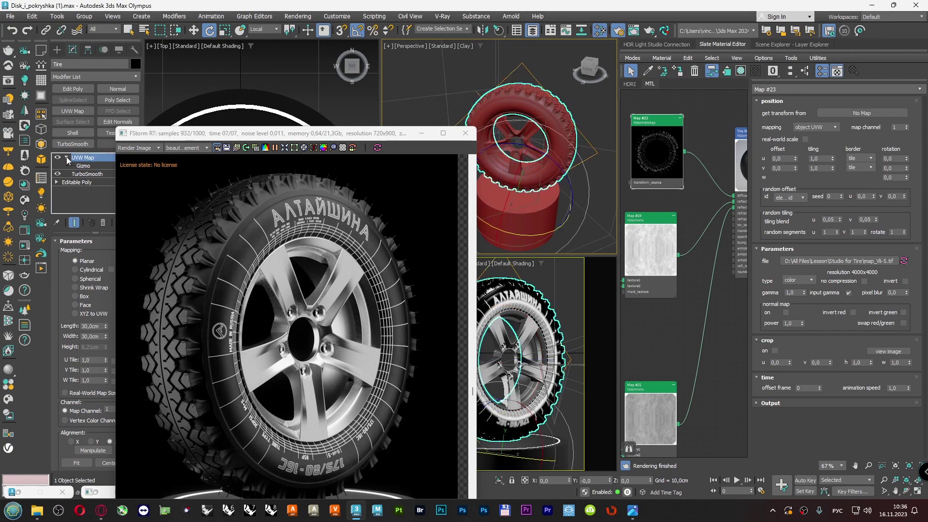
pyautogui.click(79, 194)
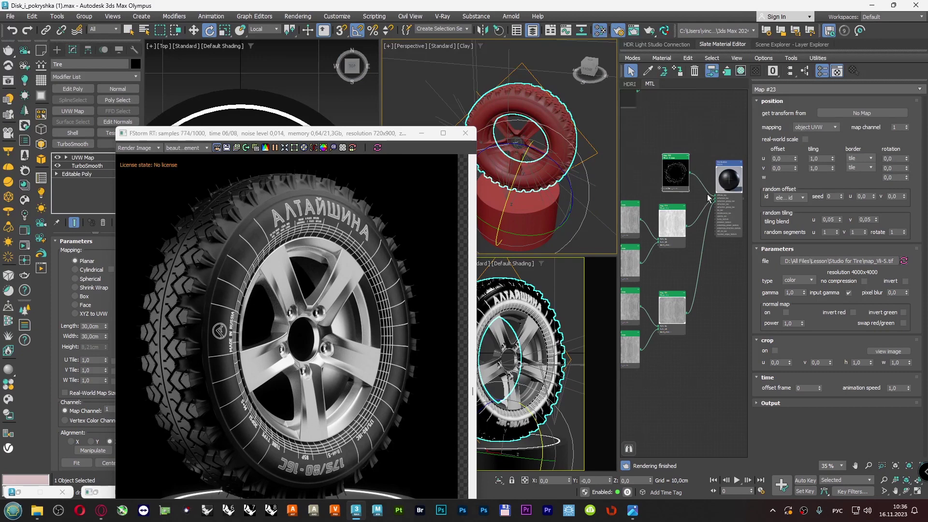
pyautogui.moveTo(729, 195); pyautogui.dragTo(715, 195, button='middle')
pyautogui.scroll(-3, 706, 198)
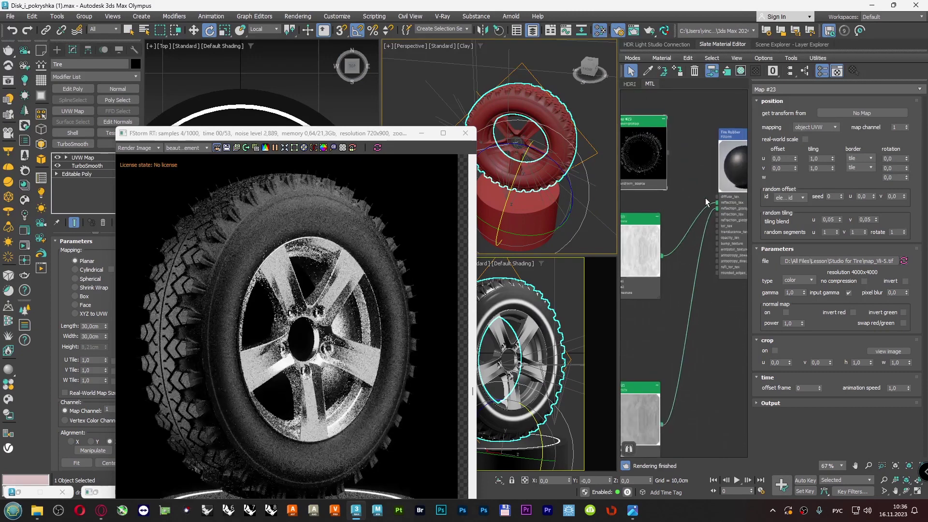
pyautogui.moveTo(671, 151); pyautogui.dragTo(670, 400)
pyautogui.moveTo(671, 400); pyautogui.dragTo(671, 291, button='middle')
# - Lower the black node further and raise the remaining texture nodes into a neat column
pyautogui.scroll(-1, 672, 290)
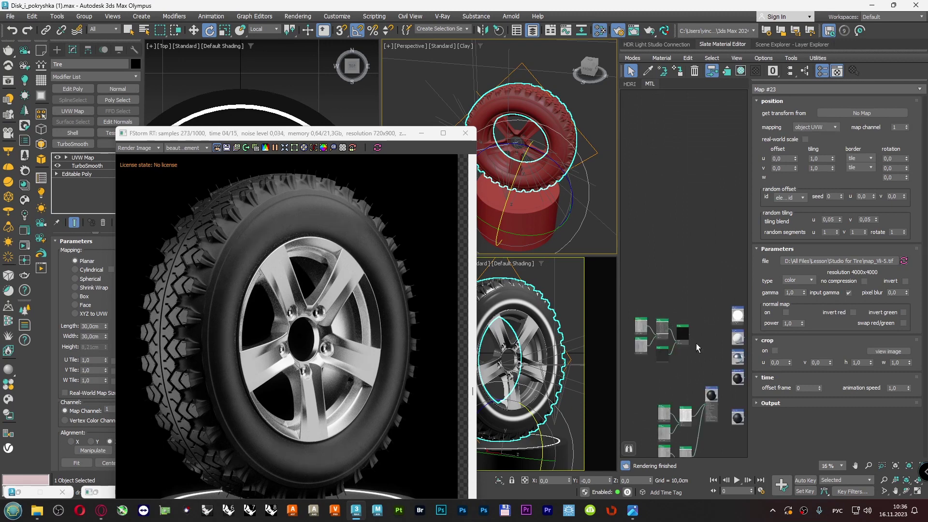
pyautogui.moveTo(696, 343); pyautogui.dragTo(671, 262, button='middle')
pyautogui.moveTo(641, 234); pyautogui.dragTo(694, 413)
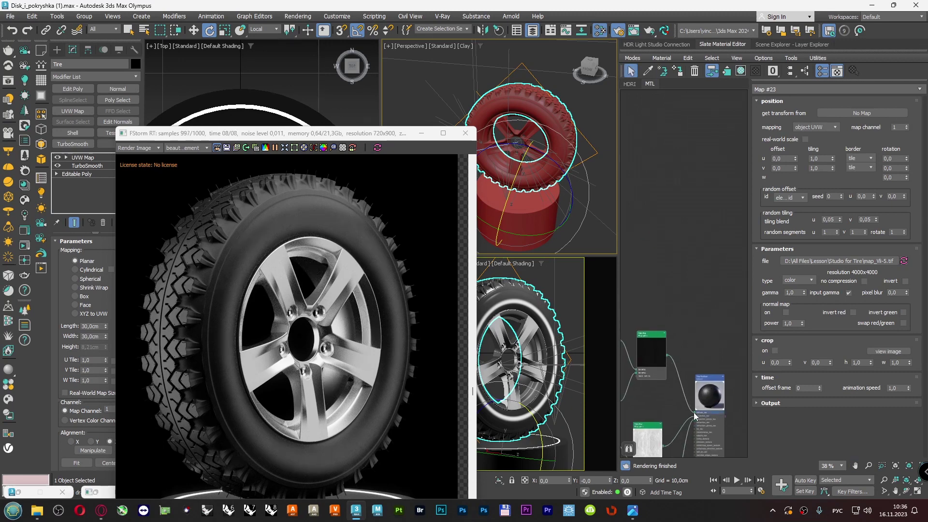
pyautogui.scroll(-2, 683, 313)
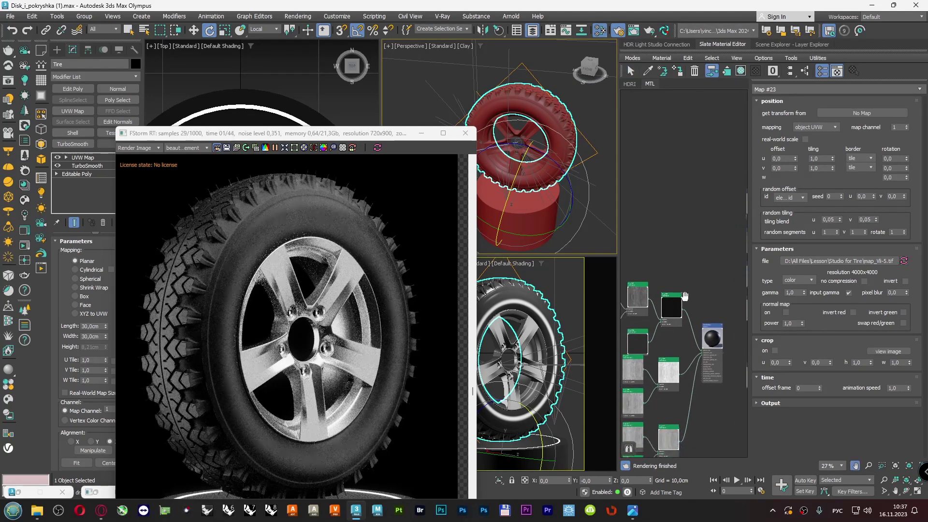
pyautogui.moveTo(679, 286); pyautogui.dragTo(676, 270)
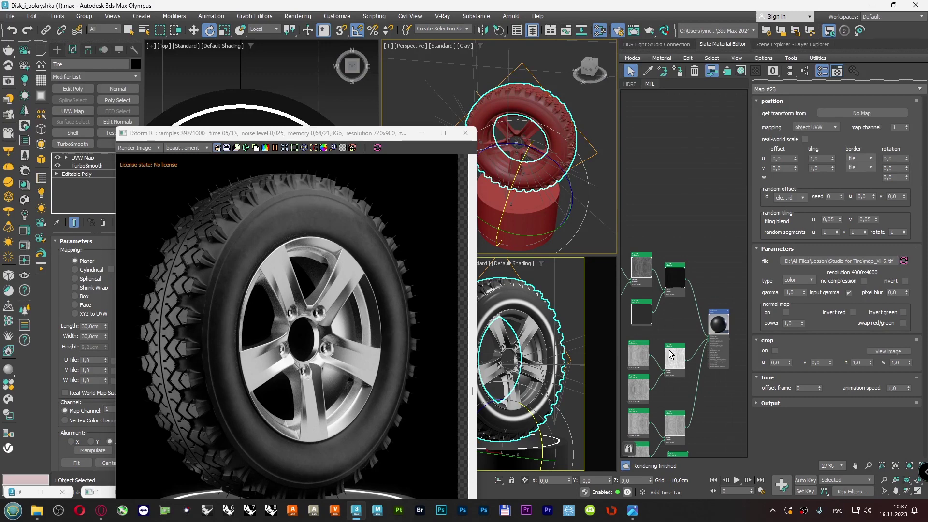
pyautogui.moveTo(674, 351); pyautogui.dragTo(677, 340)
pyautogui.moveTo(677, 341); pyautogui.dragTo(679, 315, button='middle')
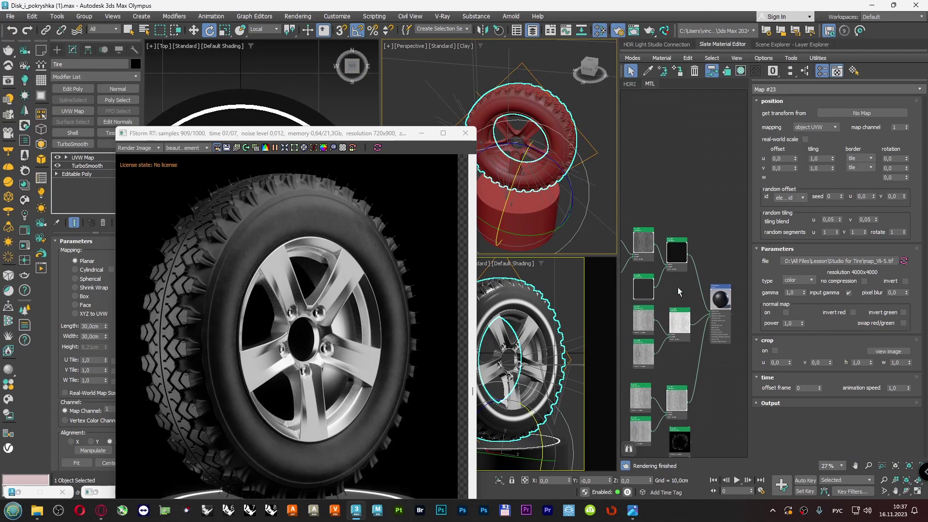
pyautogui.scroll(4, 216, 270)
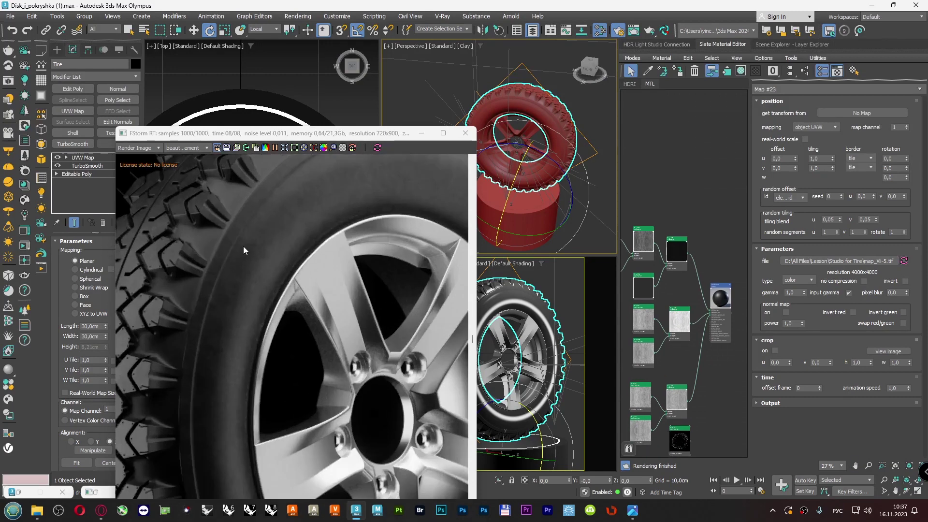
# - Move the three lower texture nodes up and frame Map #23 beside the Tire material
pyautogui.scroll(-3, 239, 289)
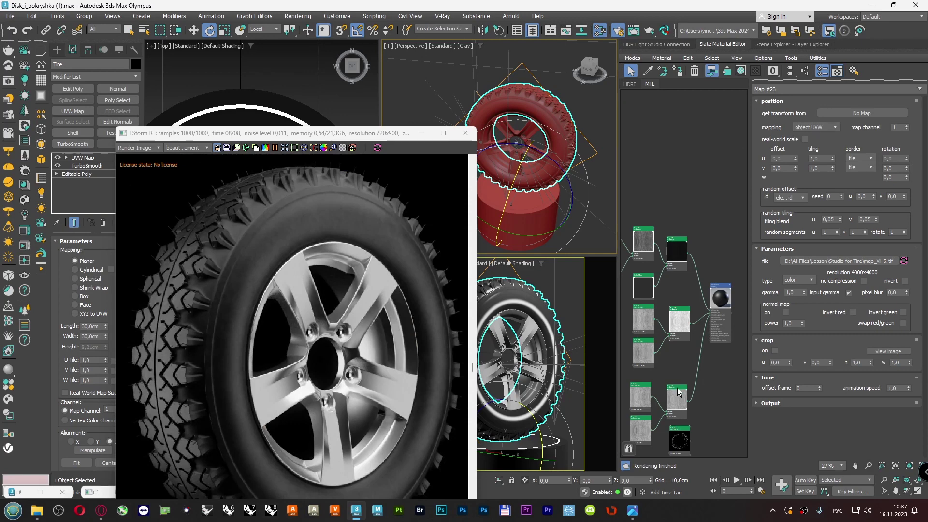
pyautogui.moveTo(681, 393); pyautogui.dragTo(683, 378)
pyautogui.moveTo(684, 381); pyautogui.dragTo(687, 331, button='middle')
pyautogui.scroll(-2, 688, 338)
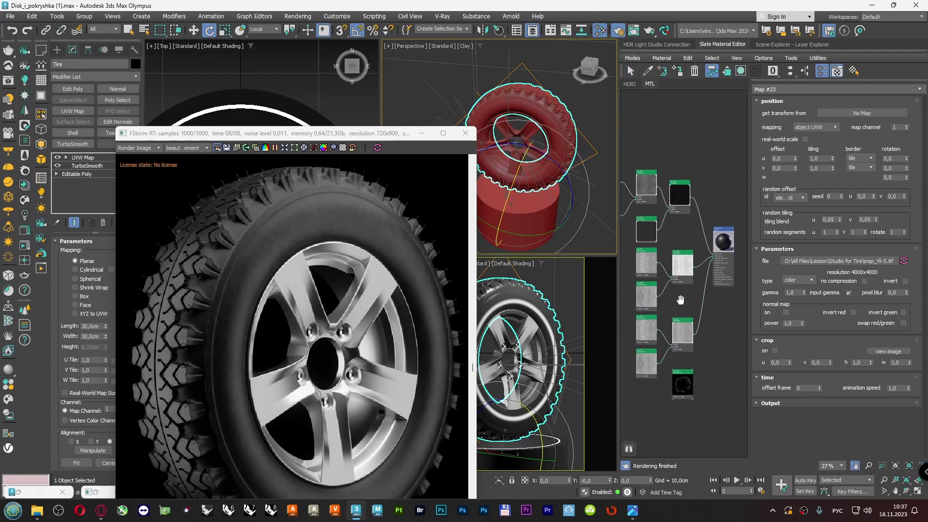
pyautogui.moveTo(694, 373); pyautogui.dragTo(677, 401, button='middle')
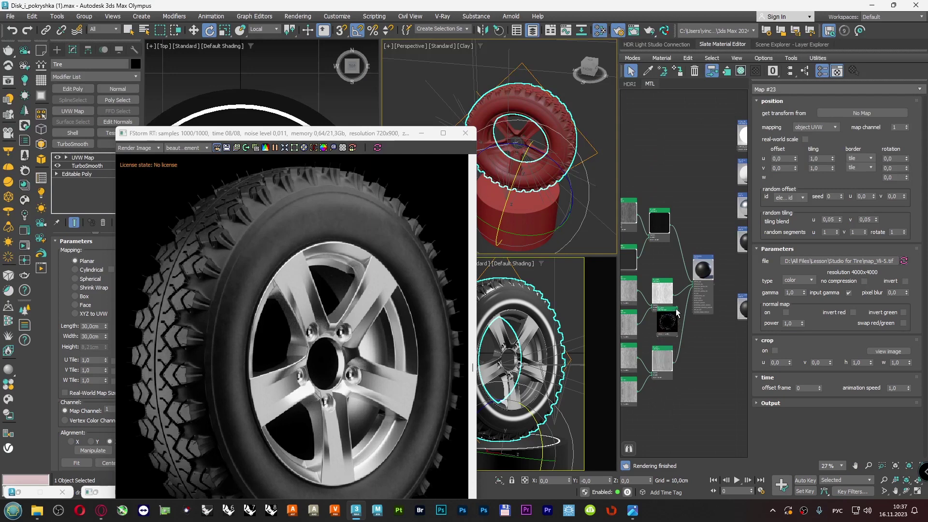
pyautogui.scroll(5, 680, 327)
# - Wire Map #23 into the Tire material's bump_tex input and settle it lower in the graph
pyautogui.moveTo(682, 346)
pyautogui.mouseDown()
pyautogui.moveTo(720, 311)
pyautogui.moveTo(727, 286)
pyautogui.moveTo(673, 362)
pyautogui.mouseUp()
pyautogui.scroll(-1, 720, 274)
pyautogui.moveTo(674, 362); pyautogui.dragTo(671, 277, button='middle')
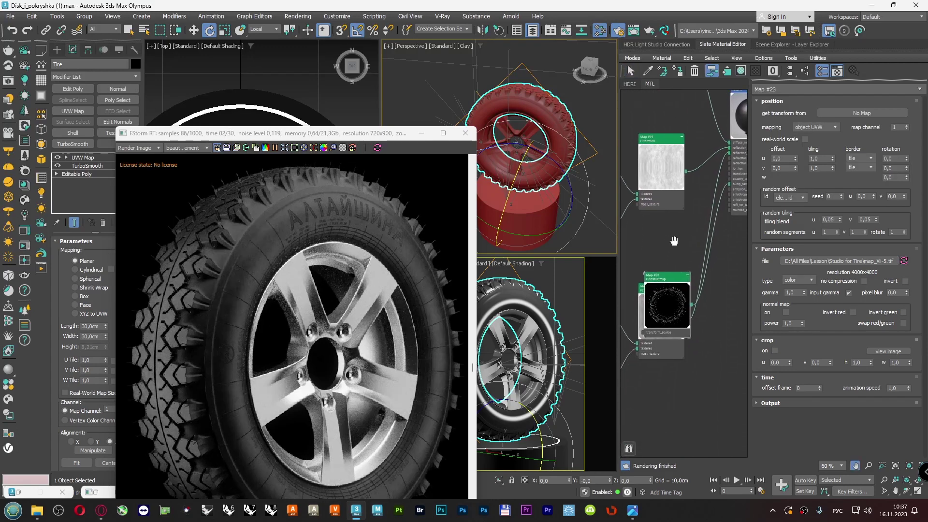
pyautogui.moveTo(671, 277); pyautogui.dragTo(669, 373)
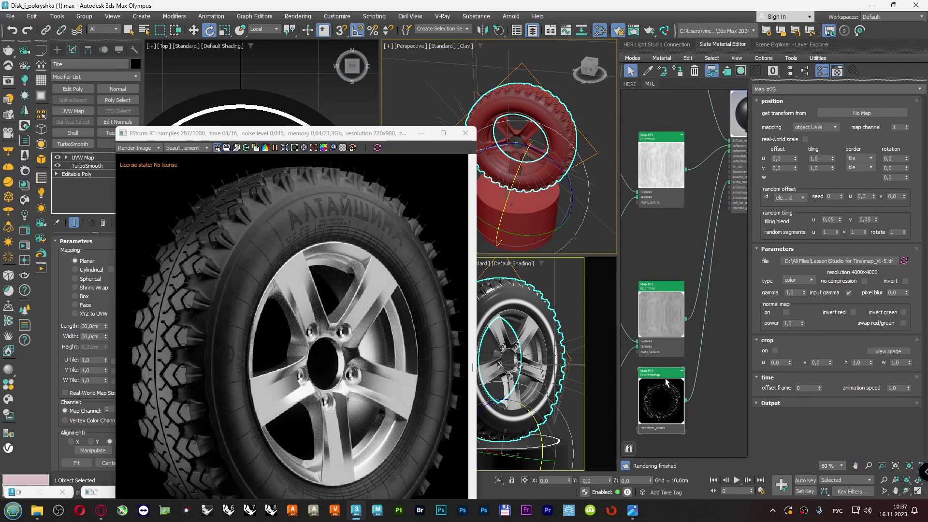
pyautogui.scroll(-2, 666, 358)
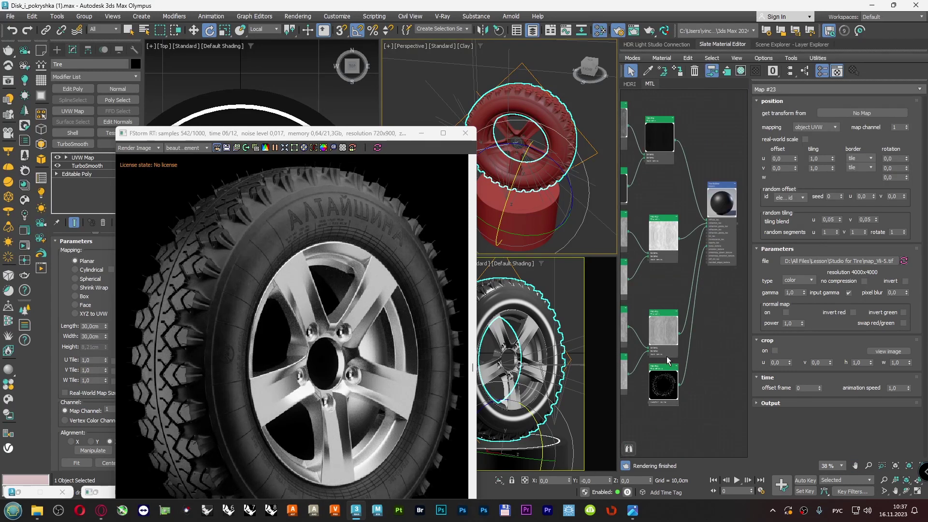
pyautogui.moveTo(667, 360); pyautogui.dragTo(668, 371)
pyautogui.scroll(-2, 671, 305)
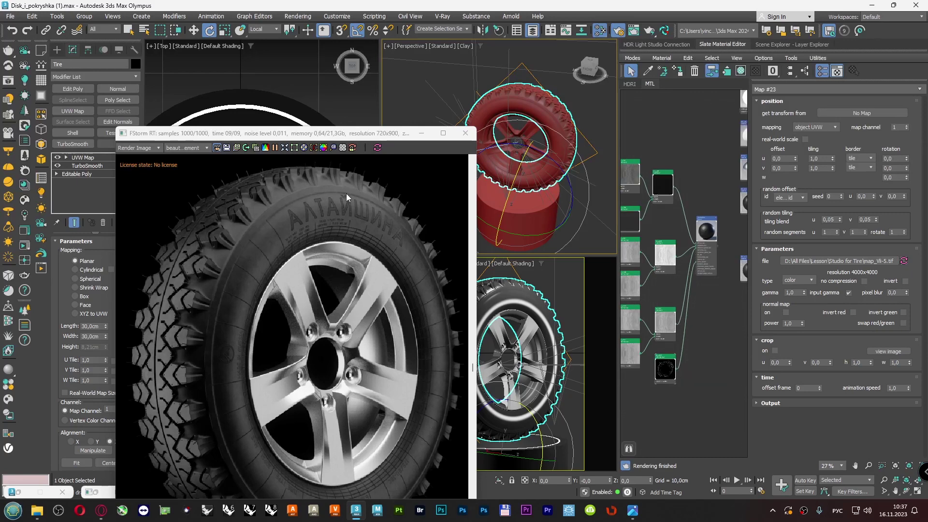
# - Restart the FStorm render, zoom into the tire sidewall, and slide the render window right
pyautogui.click(304, 147)
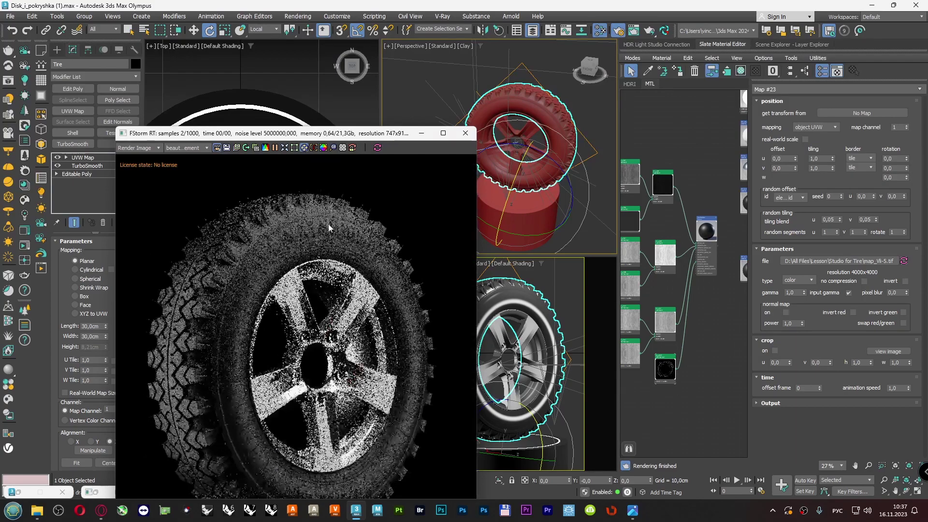
pyautogui.scroll(3, 300, 223)
pyautogui.scroll(2, 300, 223)
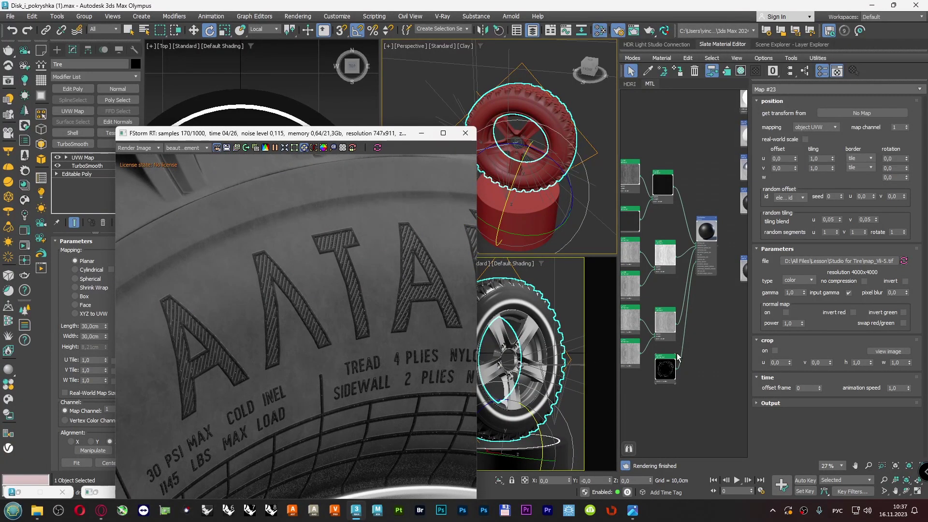
pyautogui.scroll(-3, 676, 265)
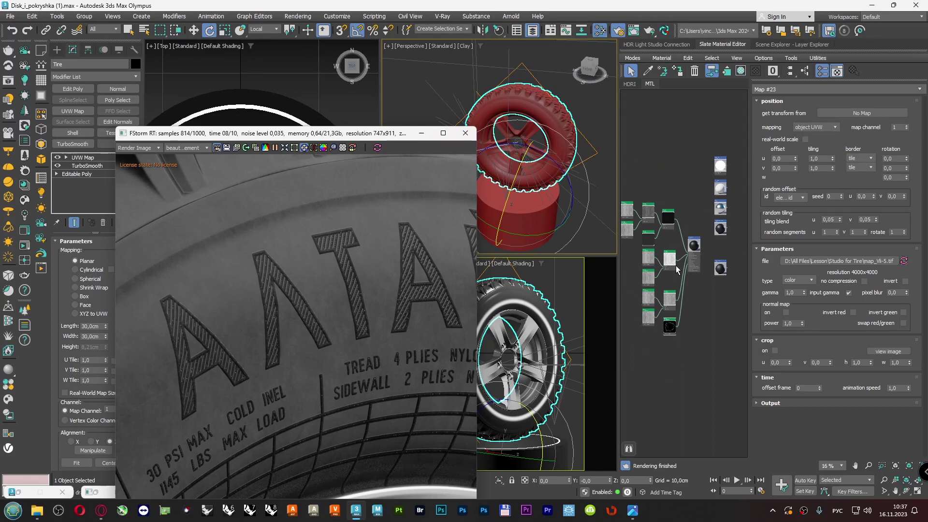
pyautogui.scroll(7, 686, 267)
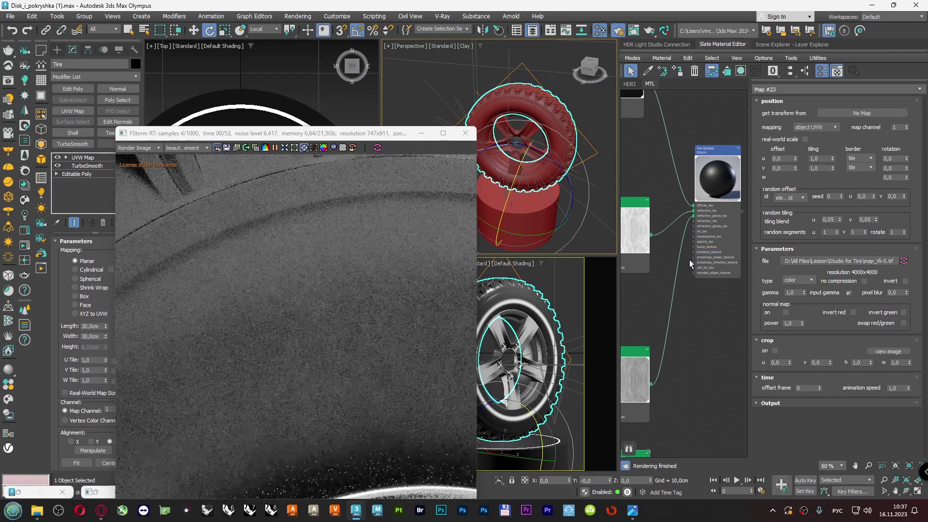
pyautogui.scroll(-4, 695, 285)
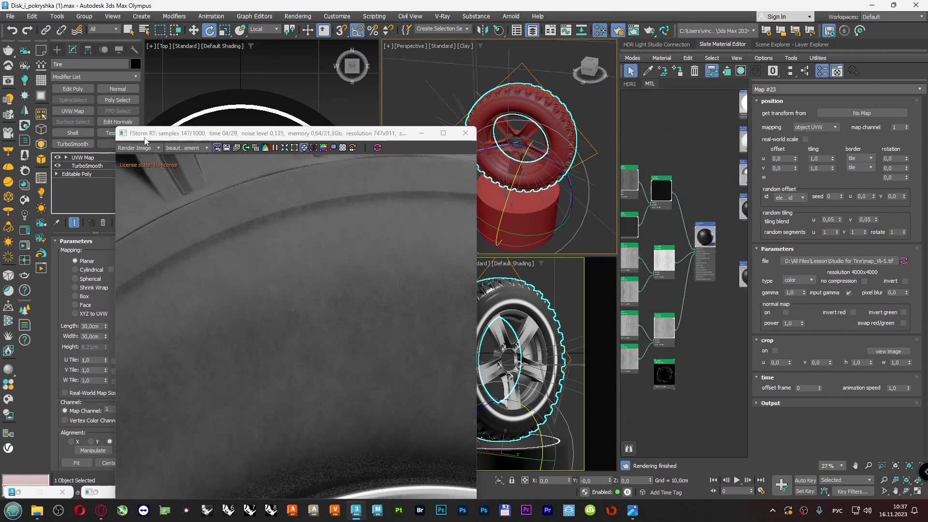
pyautogui.moveTo(123, 134); pyautogui.dragTo(148, 132)
# - Add an FStormDisplacement modifier to the Tire and set its power to 0,1cm
pyautogui.click(136, 76)
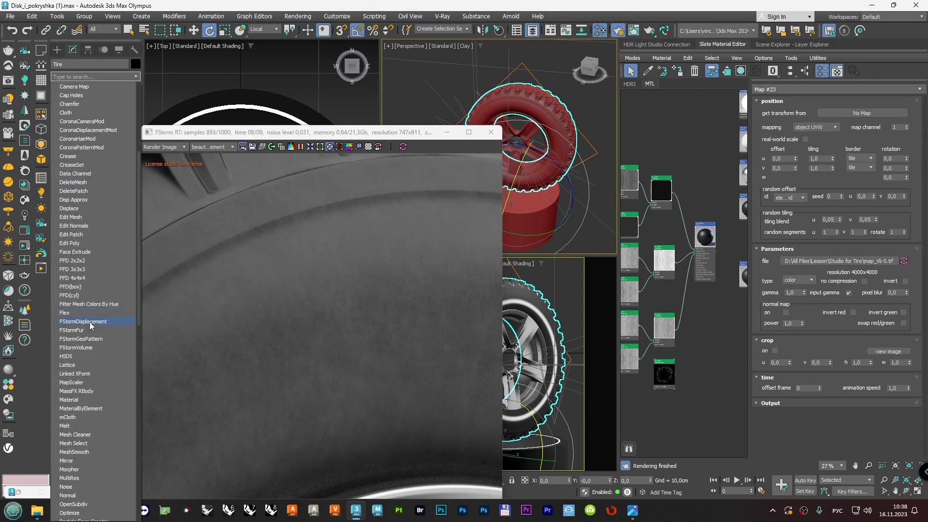
pyautogui.click(92, 322)
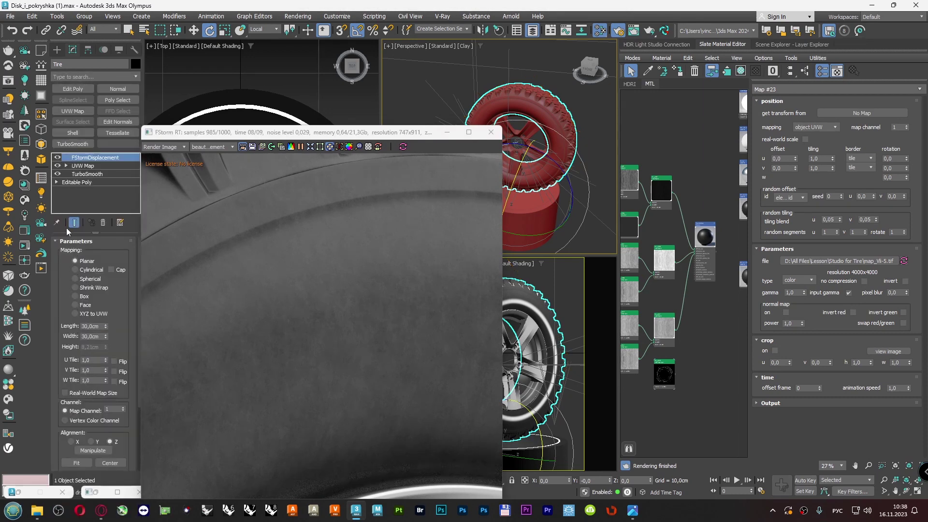
pyautogui.click(119, 300)
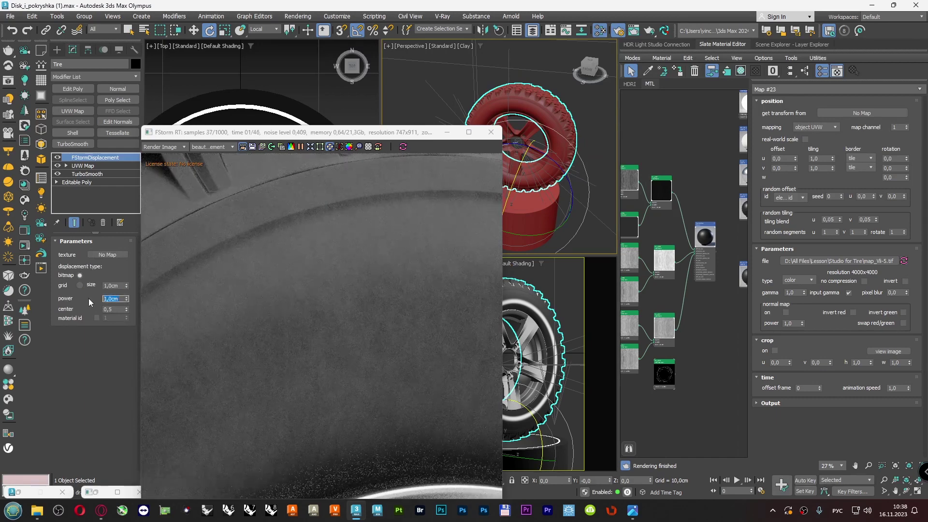
pyautogui.write('0,')
pyautogui.scroll(4, 687, 375)
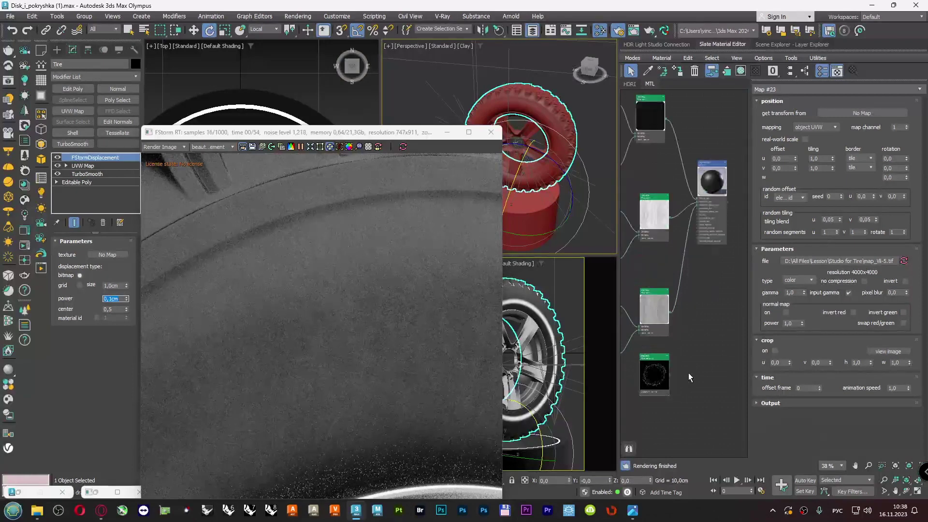
pyautogui.scroll(1, 680, 373)
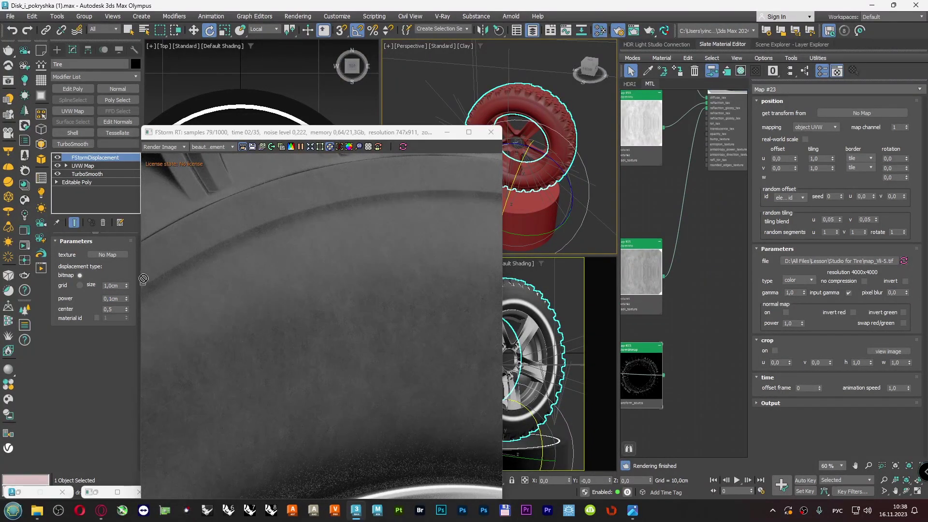
# - Instance Map #23 into the FStormDisplacement texture slot
pyautogui.moveTo(96, 254); pyautogui.dragTo(97, 255)
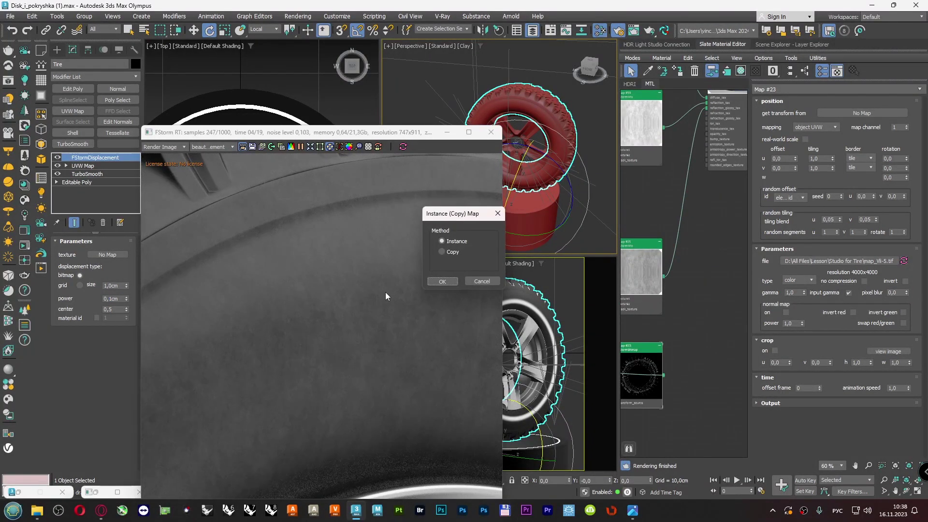
pyautogui.click(440, 281)
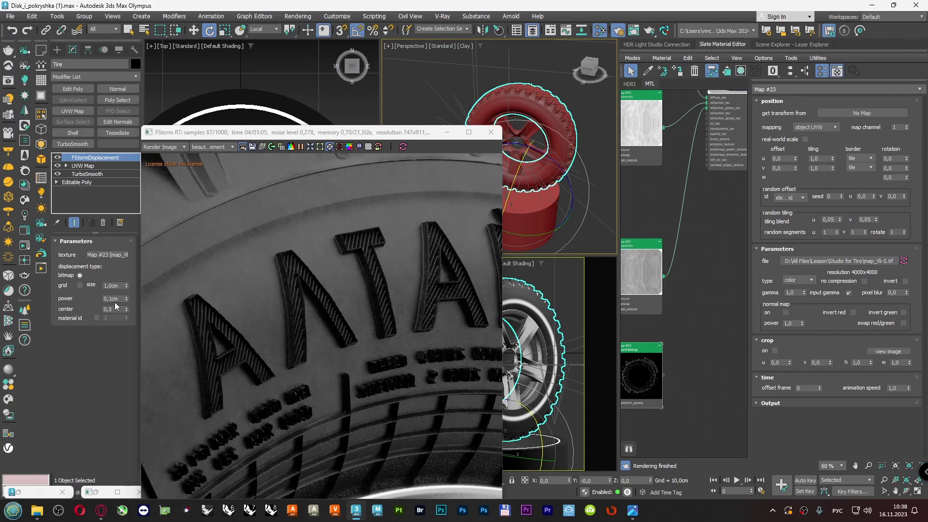
pyautogui.moveTo(120, 298); pyautogui.dragTo(98, 298)
# - Try displacement powers 0,025 and 0,03 before committing 0,04cm
pyautogui.write('0,05')
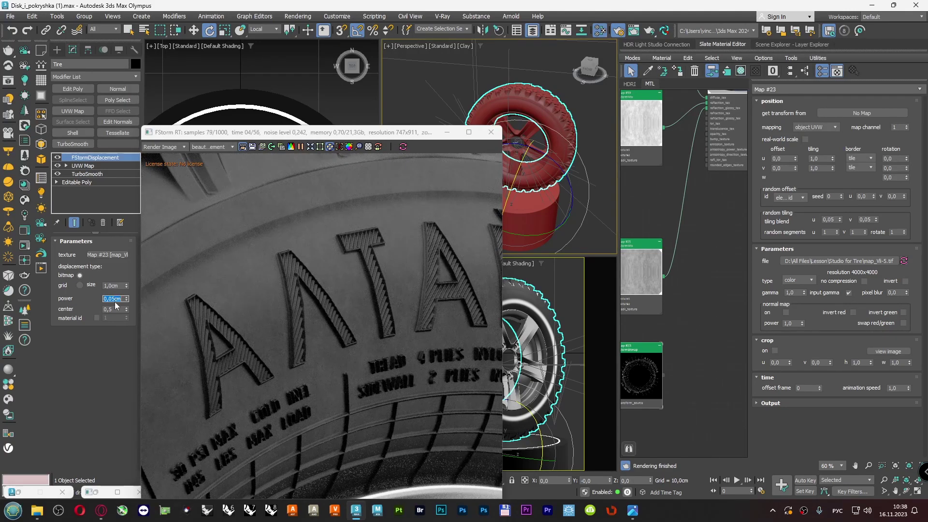
pyautogui.write('0,01')
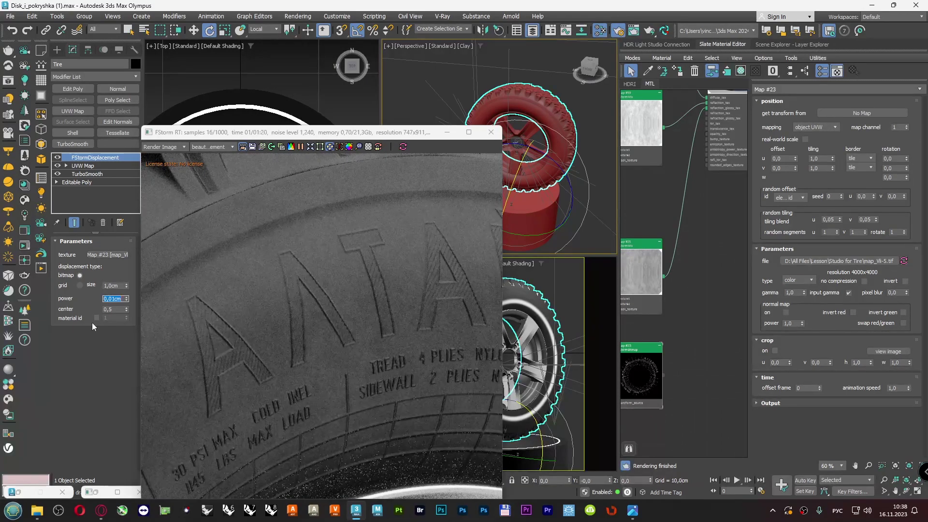
pyautogui.write('0,025')
pyautogui.press('Return')
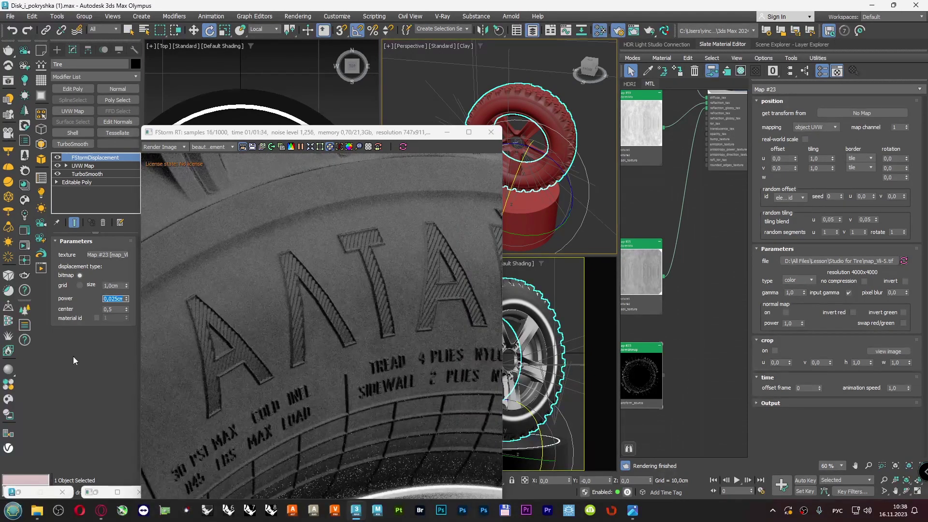
pyautogui.write('0,03')
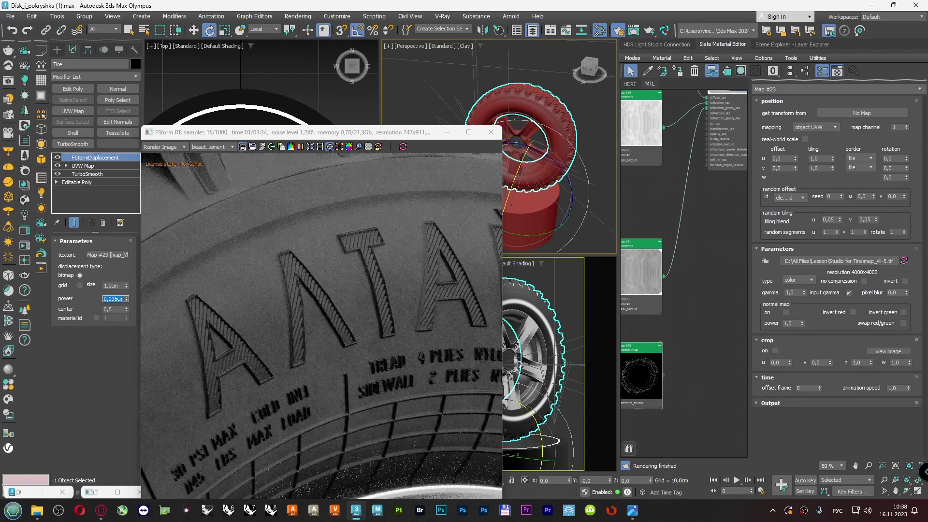
pyautogui.write('0')
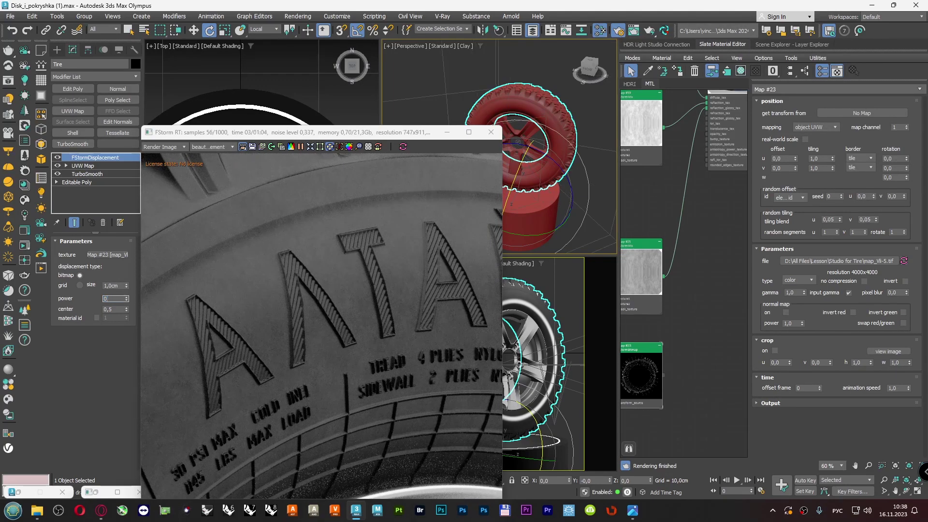
pyautogui.write(',04')
pyautogui.press('Return')
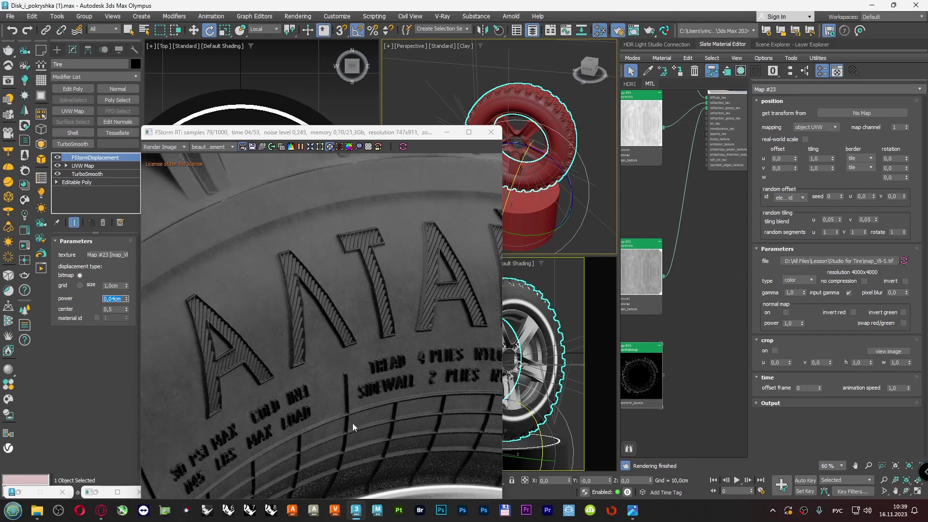
# - Pull the FStorm render back to fit the whole wheel, then zoom out the node view
pyautogui.moveTo(353, 420); pyautogui.dragTo(407, 421)
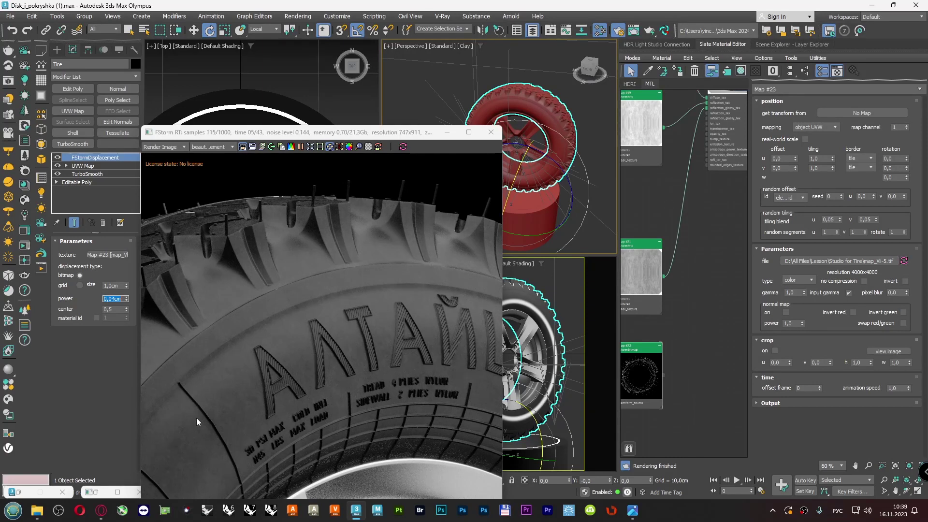
pyautogui.scroll(-2, 213, 418)
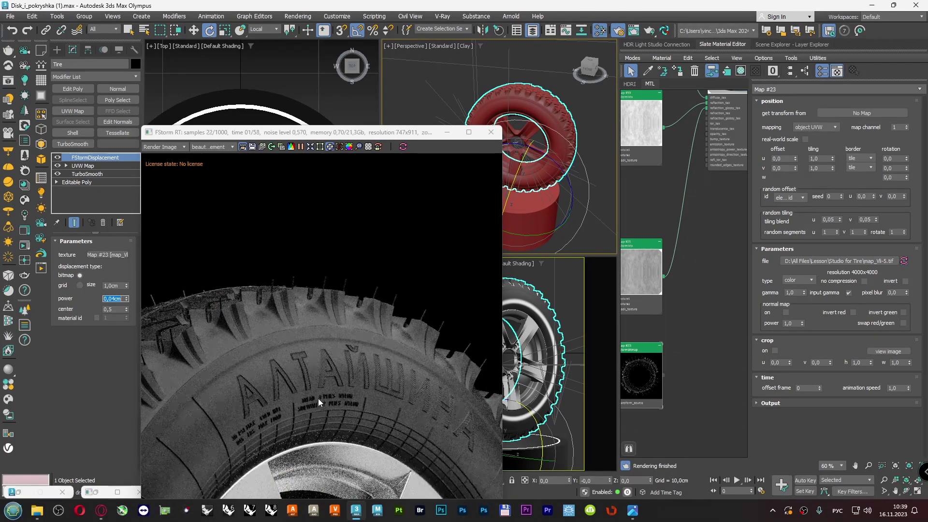
pyautogui.click(320, 150)
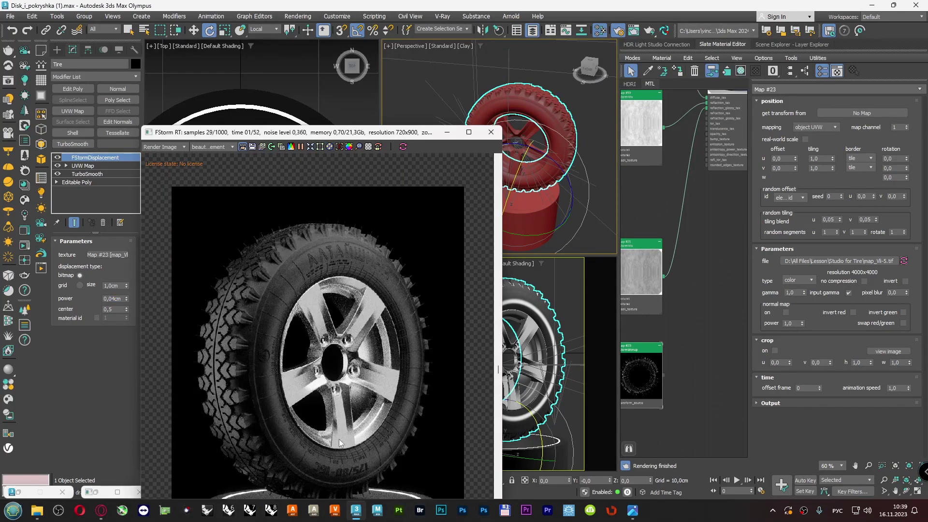
pyautogui.scroll(4, 355, 474)
pyautogui.scroll(-2, 386, 454)
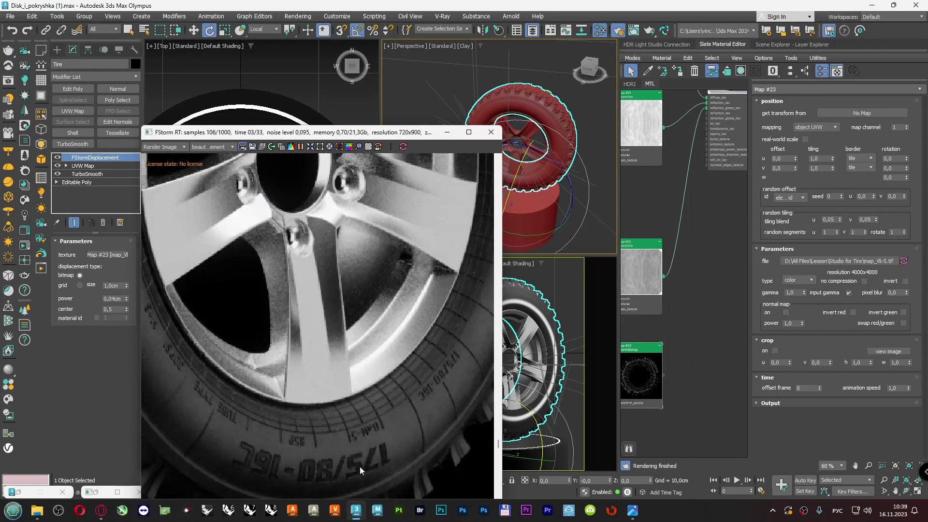
pyautogui.scroll(1, 359, 466)
pyautogui.scroll(-3, 349, 466)
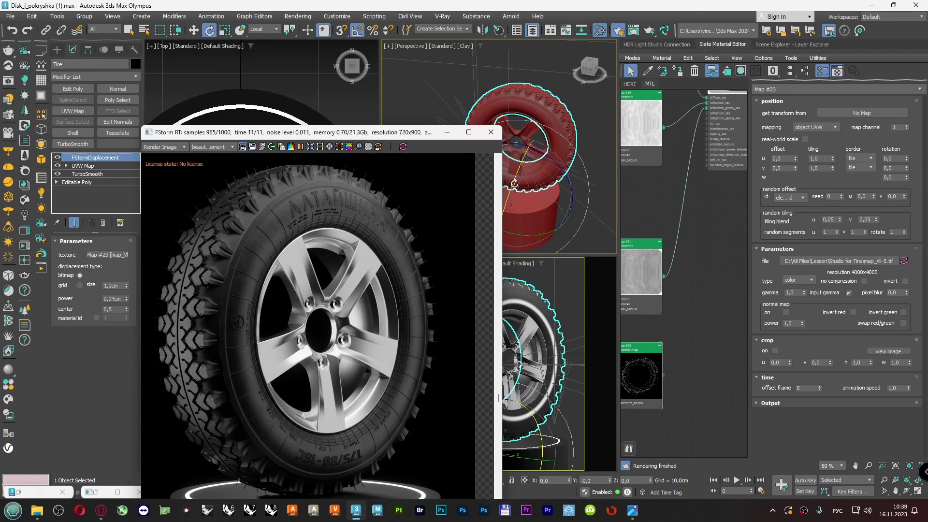
pyautogui.scroll(-8, 711, 222)
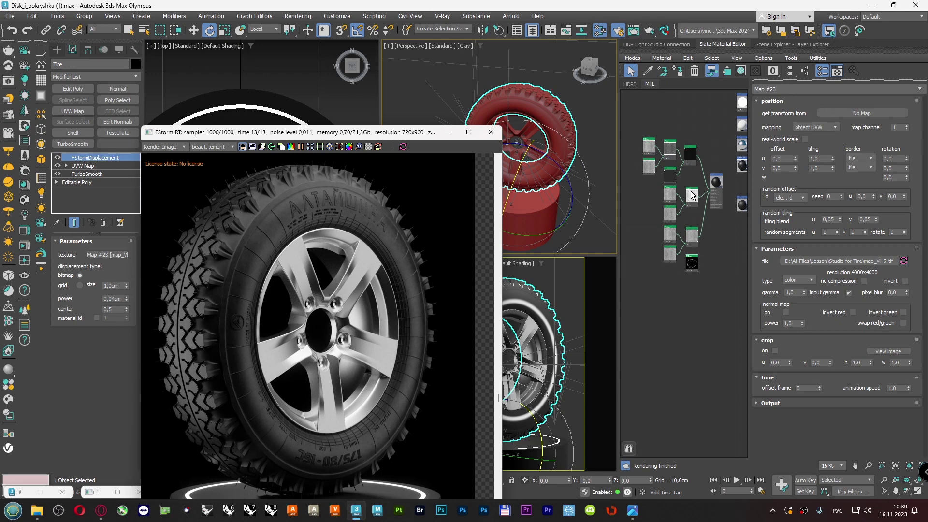
pyautogui.scroll(5, 691, 193)
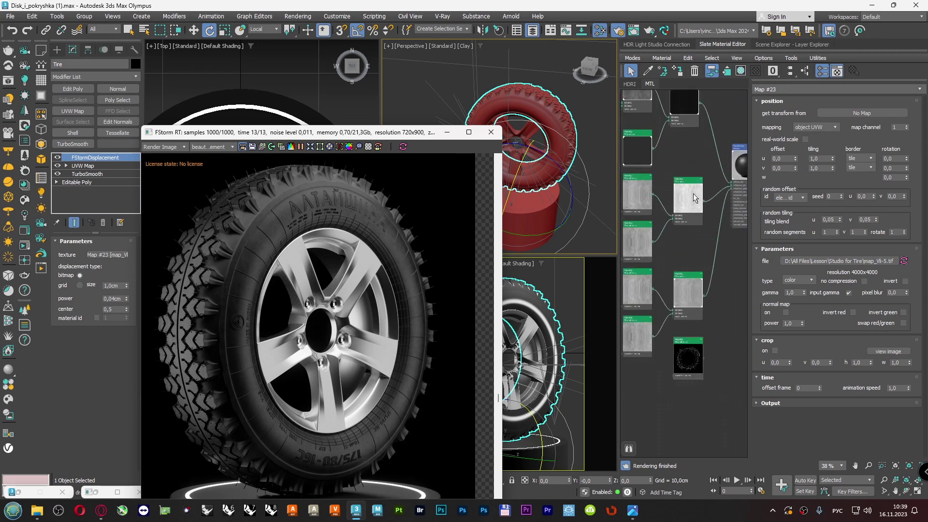
# - Marquee-select the whole tire node network and drag it left into one compact group
pyautogui.moveTo(692, 233); pyautogui.dragTo(705, 223, button='middle')
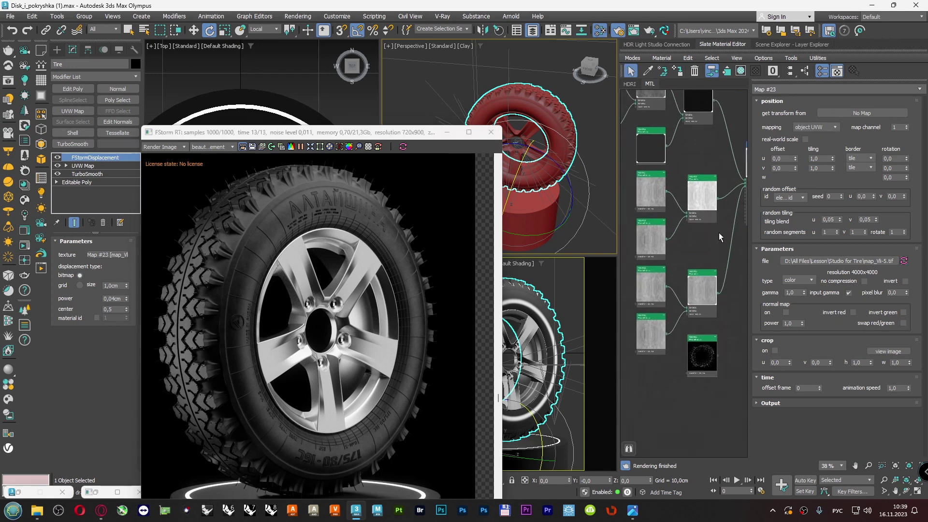
pyautogui.moveTo(704, 346); pyautogui.dragTo(702, 345)
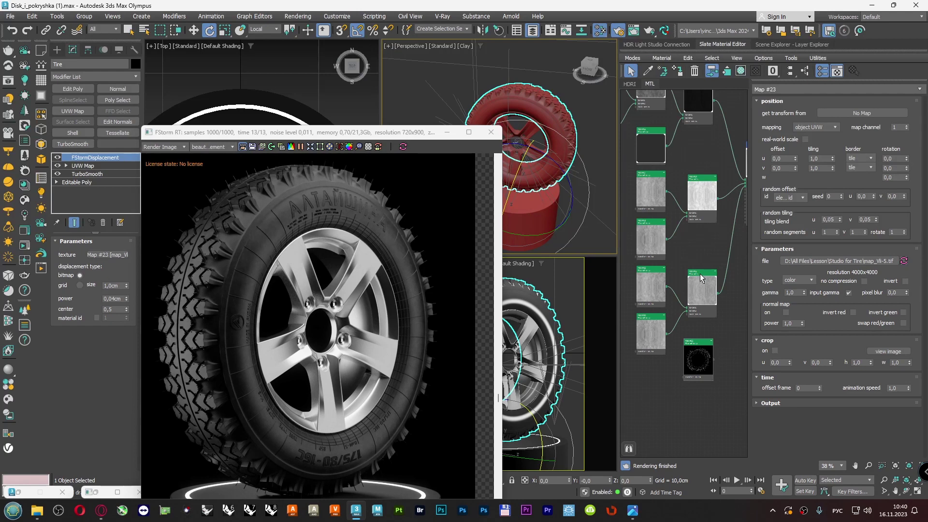
pyautogui.scroll(-10, 719, 302)
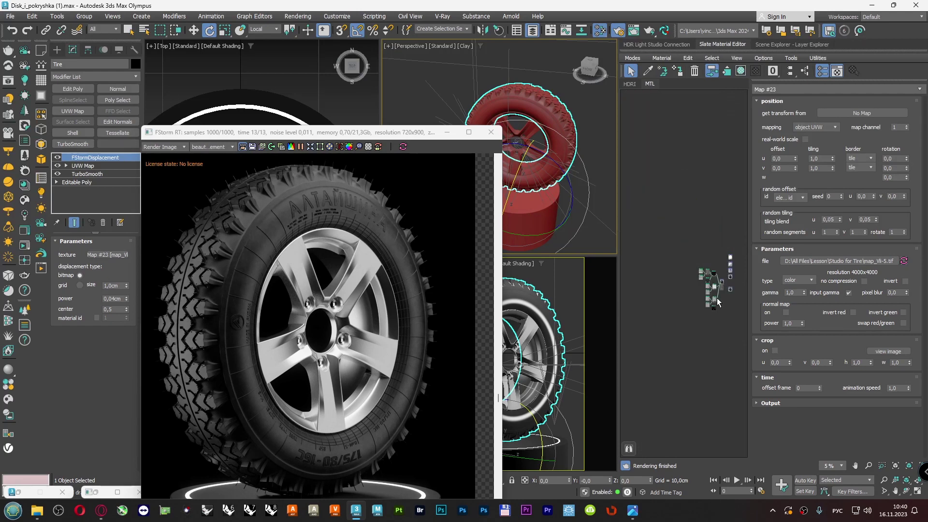
pyautogui.moveTo(729, 326); pyautogui.dragTo(686, 256)
pyautogui.keyDown('shift'); pyautogui.moveTo(721, 285); pyautogui.dragTo(691, 261); pyautogui.keyUp('shift')
pyautogui.scroll(7, 651, 231)
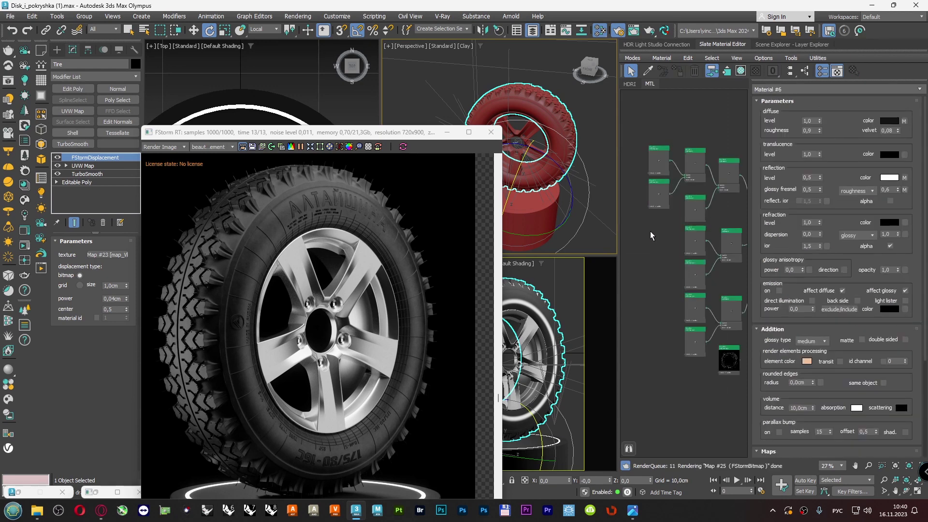
pyautogui.scroll(-3, 647, 206)
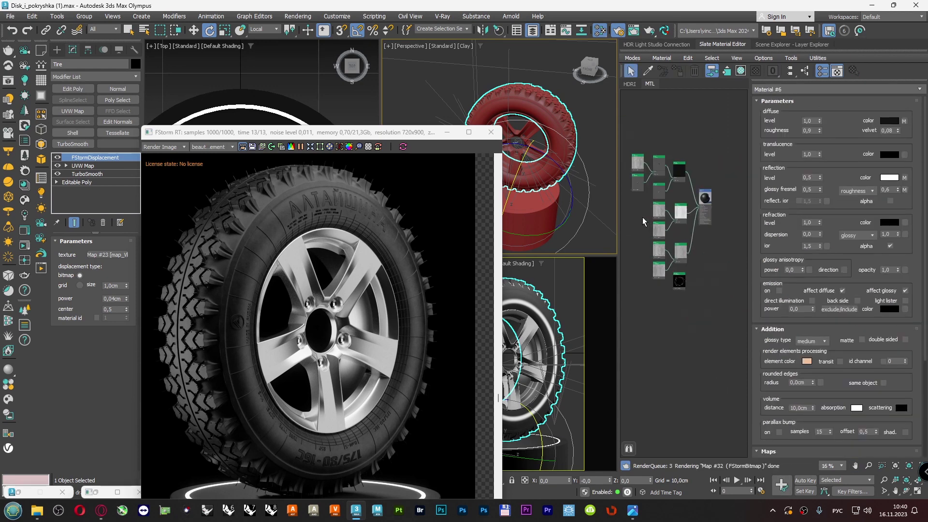
pyautogui.scroll(3, 664, 216)
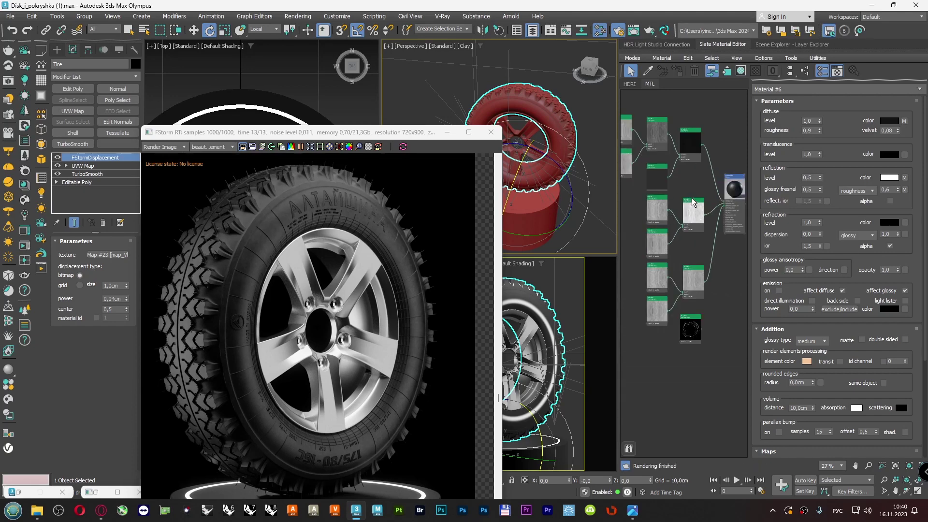
# - Convert Map #31 to an FStormMix, keeping the old map as a sub-map
pyautogui.rightClick(695, 203)
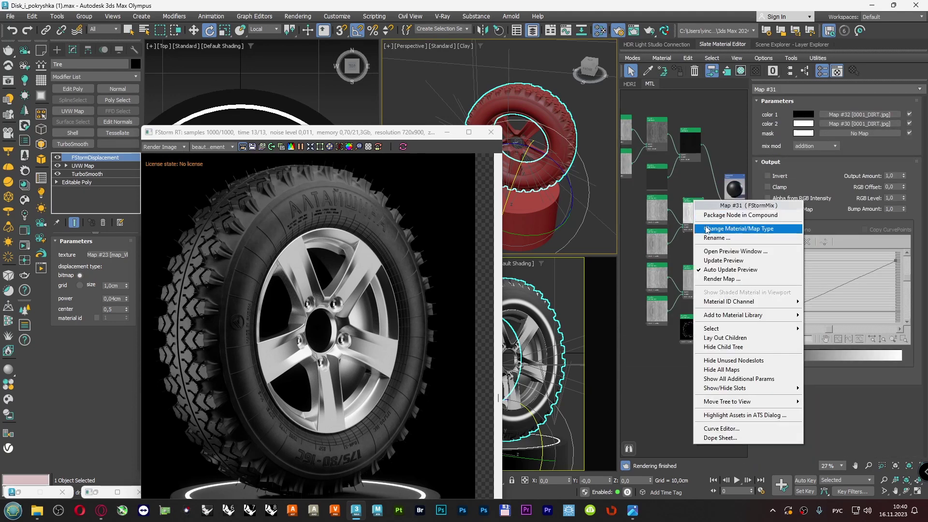
pyautogui.click(730, 229)
pyautogui.doubleClick(410, 253)
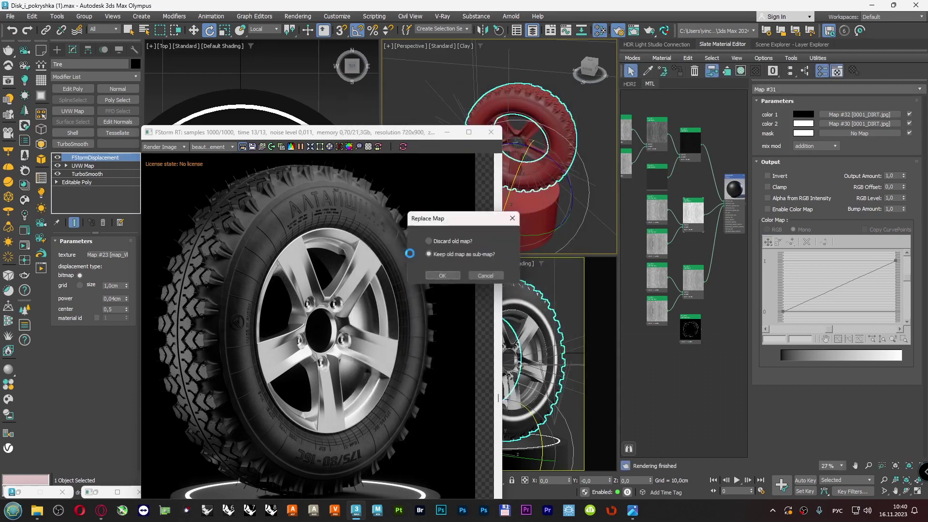
pyautogui.click(442, 276)
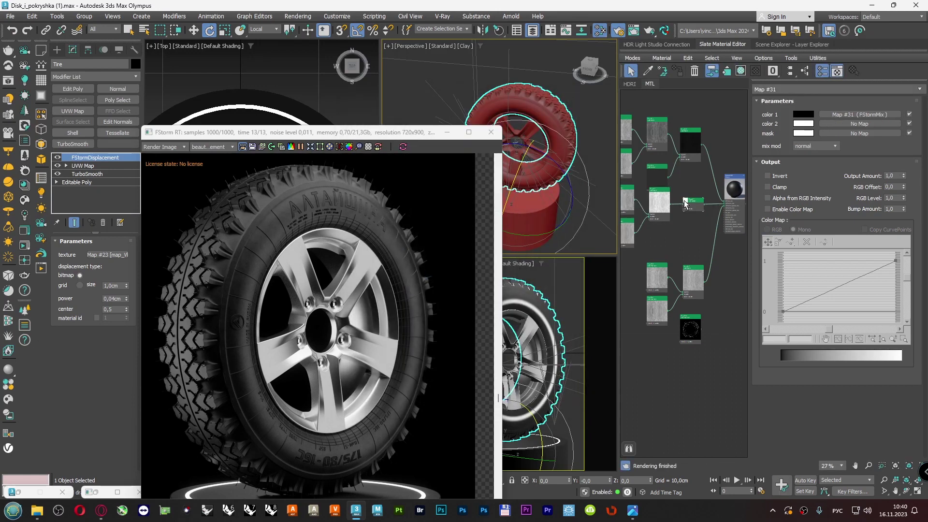
# - Move the dark Map #24 node beside the others and turn on its Invert option
pyautogui.moveTo(667, 208); pyautogui.dragTo(658, 219)
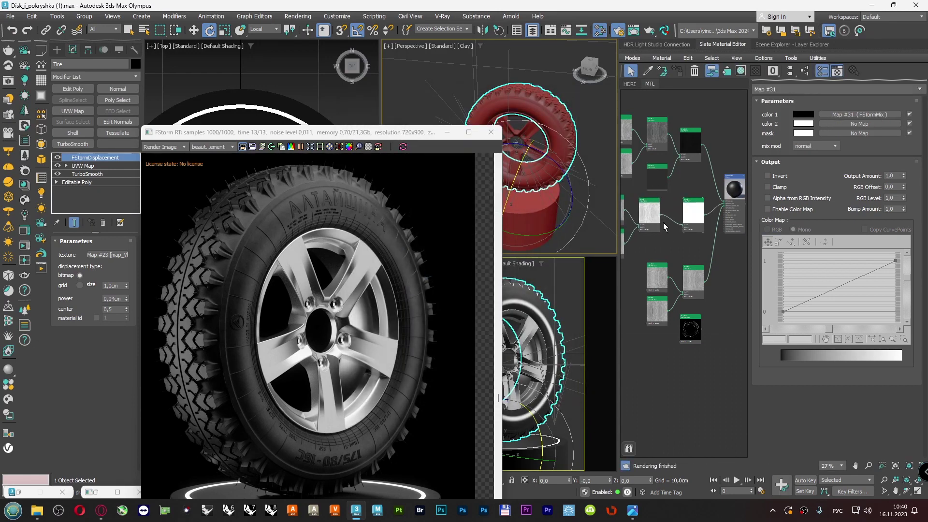
pyautogui.moveTo(696, 322); pyautogui.dragTo(662, 244)
pyautogui.scroll(4, 663, 245)
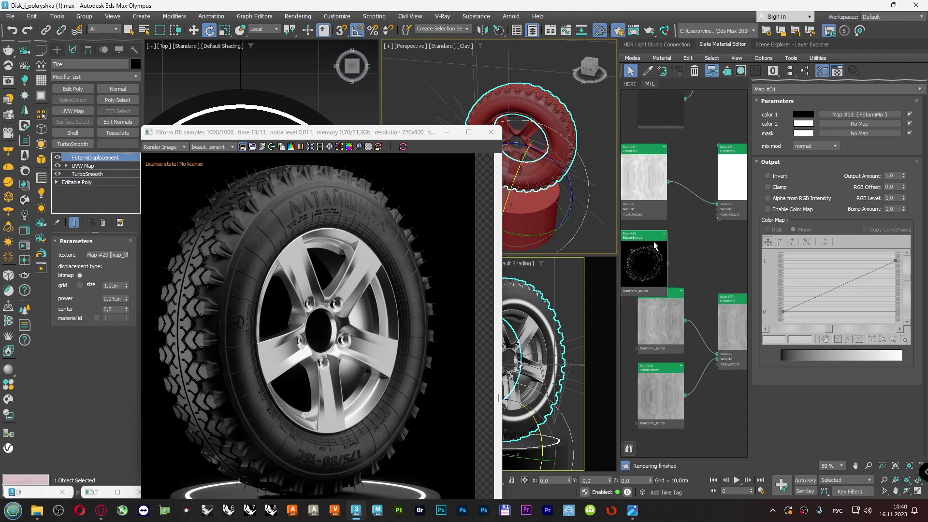
pyautogui.moveTo(665, 252); pyautogui.dragTo(665, 256, button='middle')
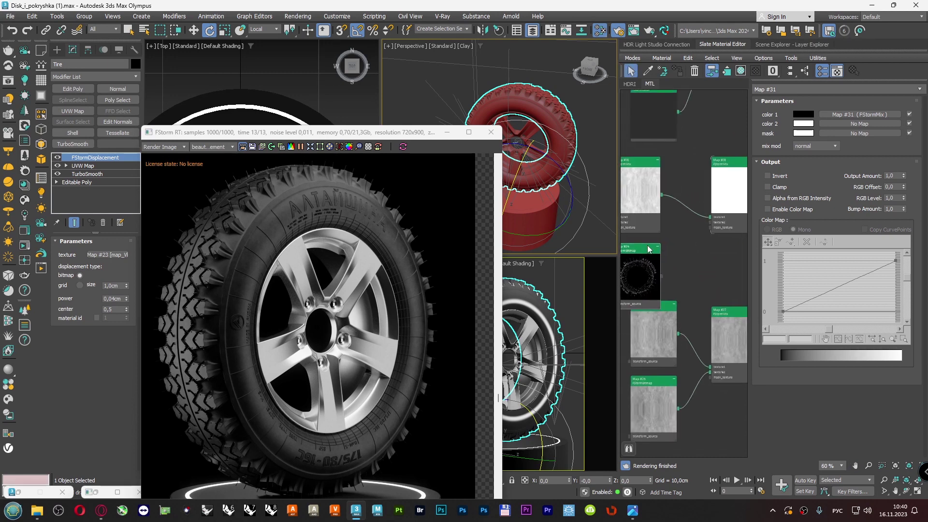
pyautogui.doubleClick(648, 249)
pyautogui.click(905, 280)
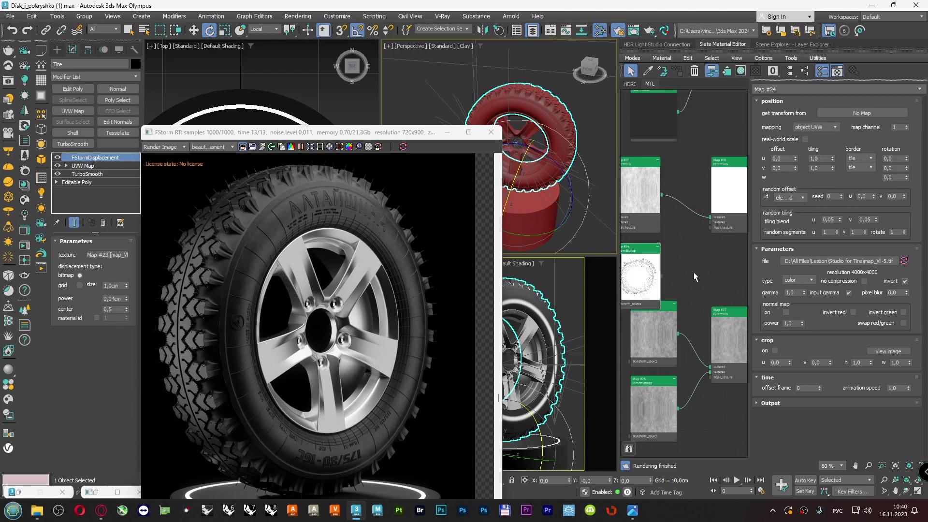
# - Use Map #24 as Map #31's mix mask with the blend mode set to multiply
pyautogui.moveTo(661, 275); pyautogui.dragTo(716, 222)
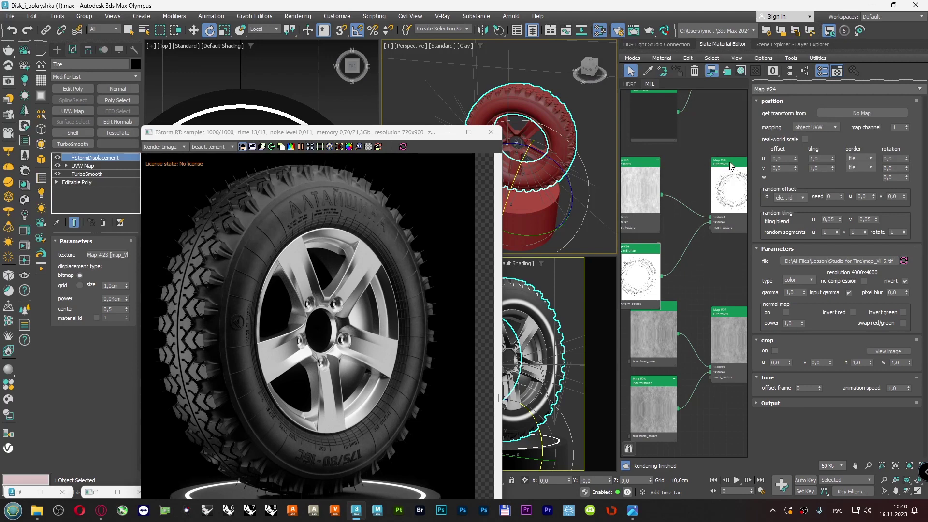
pyautogui.click(737, 165)
pyautogui.click(808, 146)
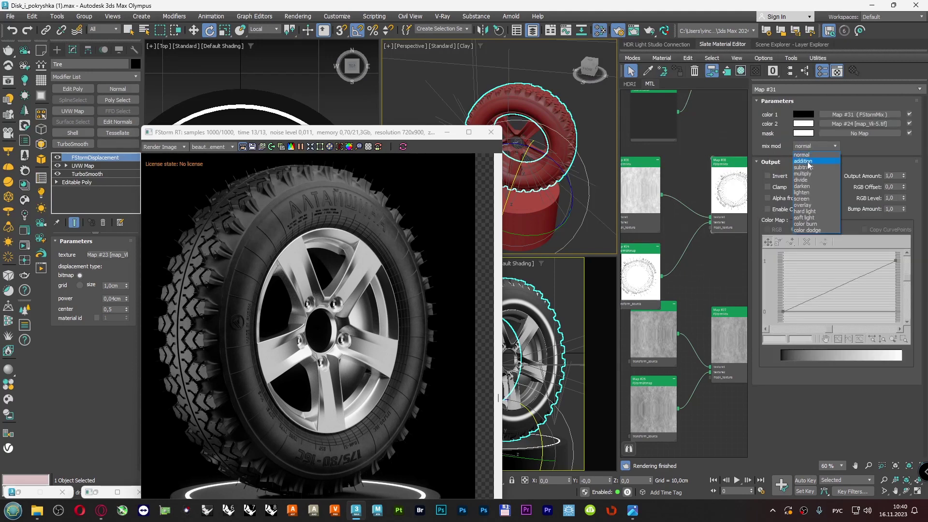
pyautogui.click(803, 174)
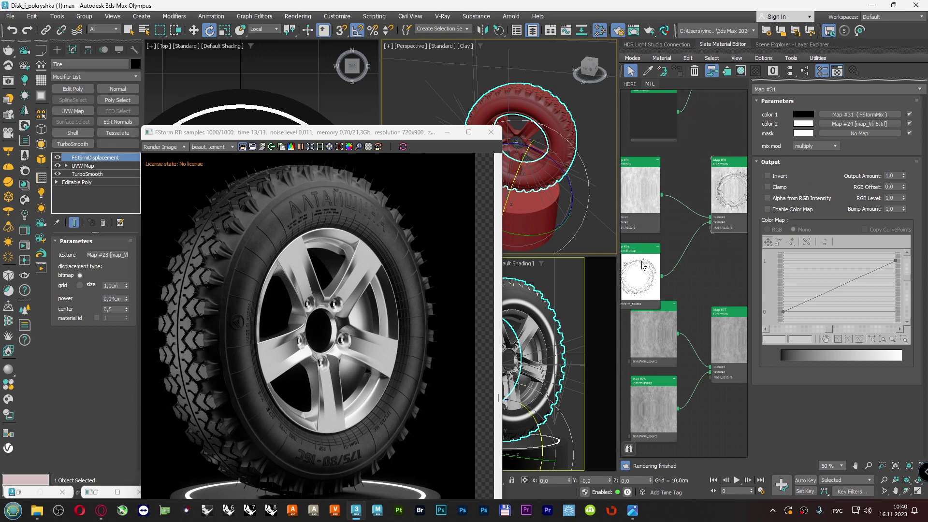
# - Raise the node rows, then clone the lettering bitmap node and uncheck Invert on the copy
pyautogui.scroll(8, 697, 188)
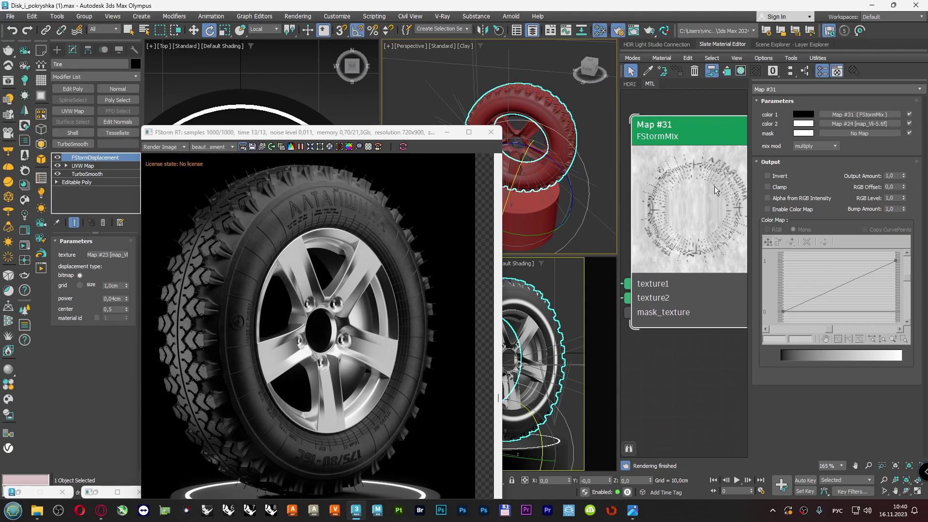
pyautogui.scroll(-1, 714, 187)
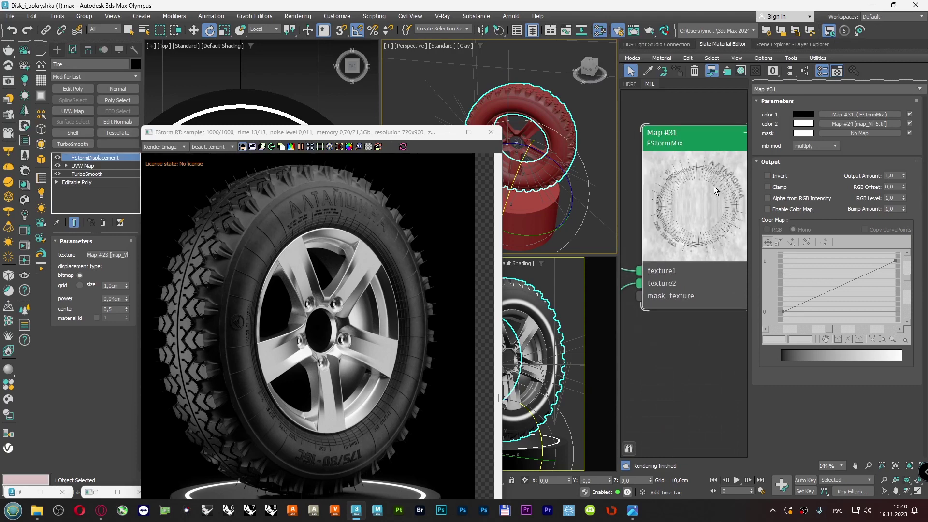
pyautogui.scroll(-15, 702, 178)
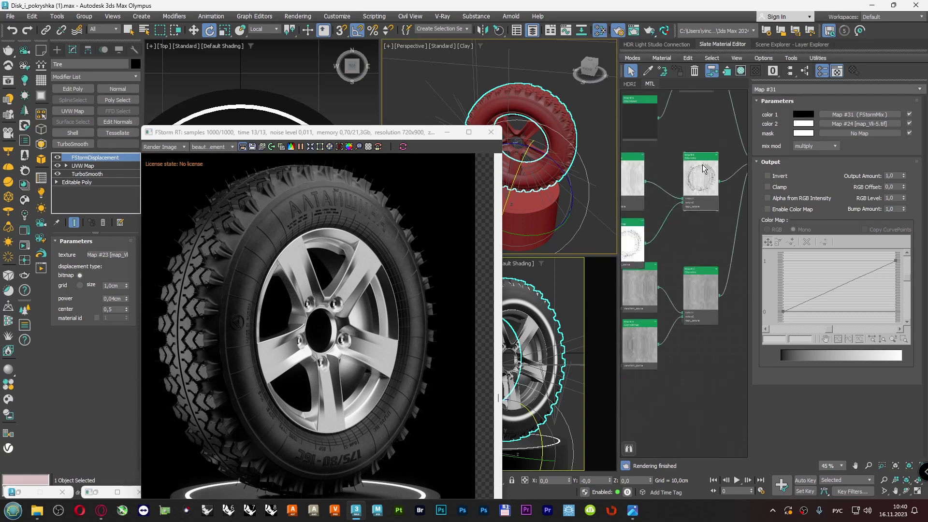
pyautogui.moveTo(704, 136); pyautogui.dragTo(701, 121)
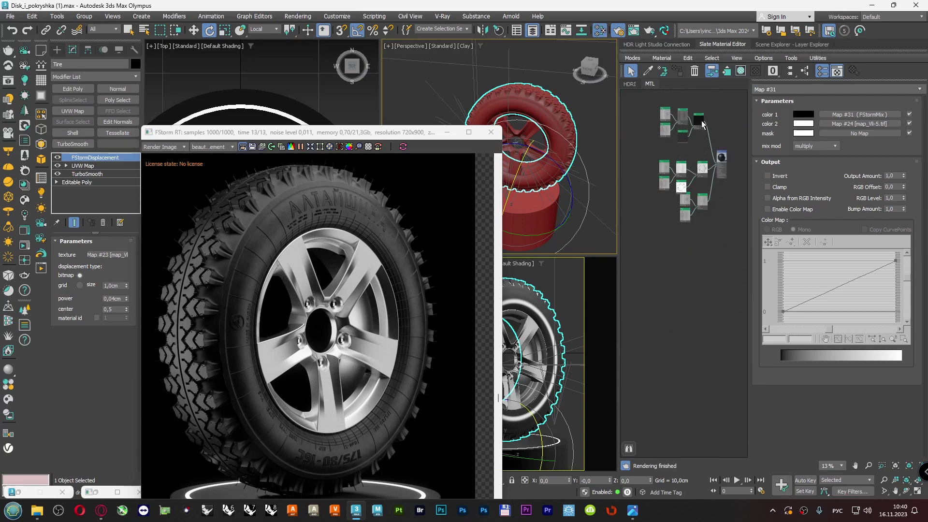
pyautogui.moveTo(703, 168); pyautogui.dragTo(703, 154)
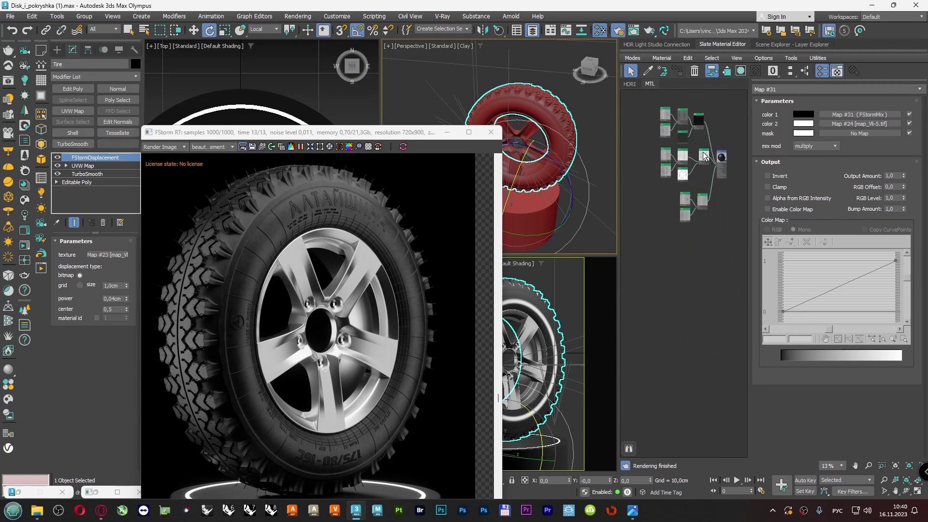
pyautogui.scroll(6, 698, 196)
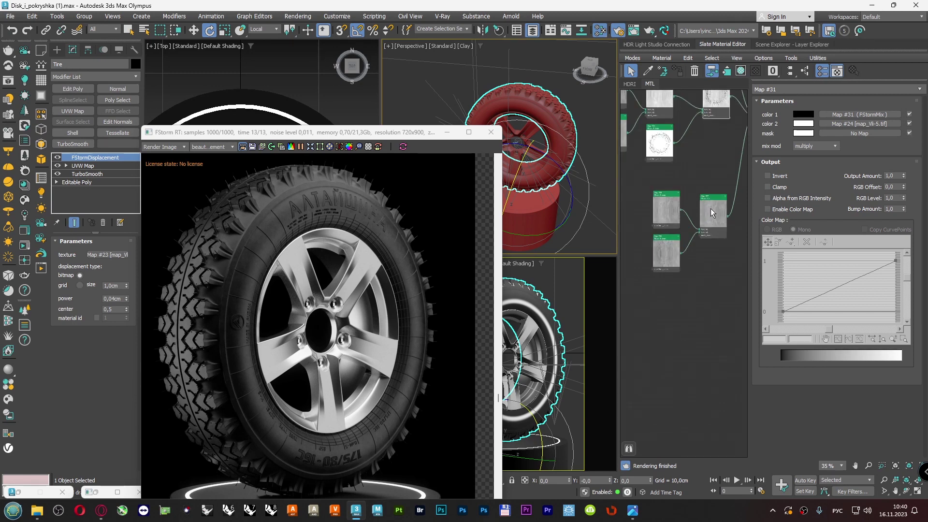
pyautogui.keyDown('shift'); pyautogui.moveTo(661, 136); pyautogui.dragTo(667, 289); pyautogui.keyUp('shift')
pyautogui.doubleClick(667, 289)
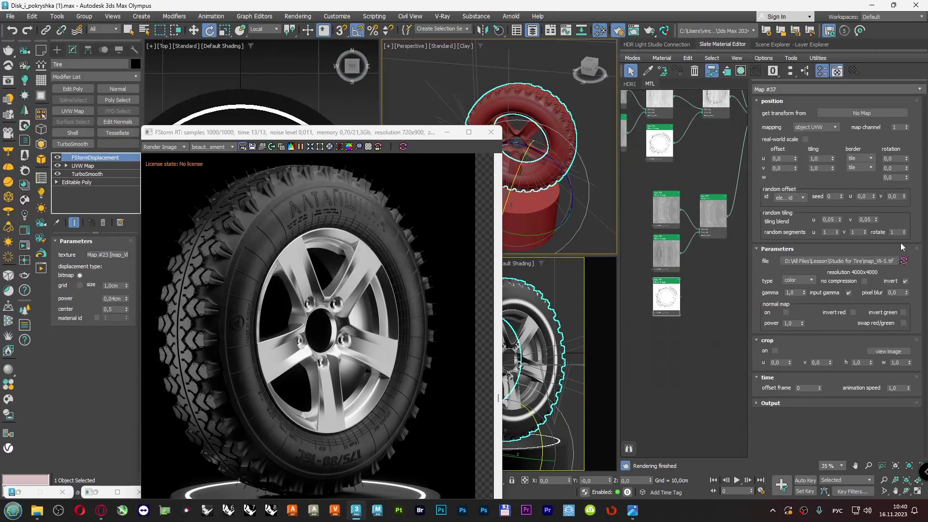
pyautogui.click(905, 280)
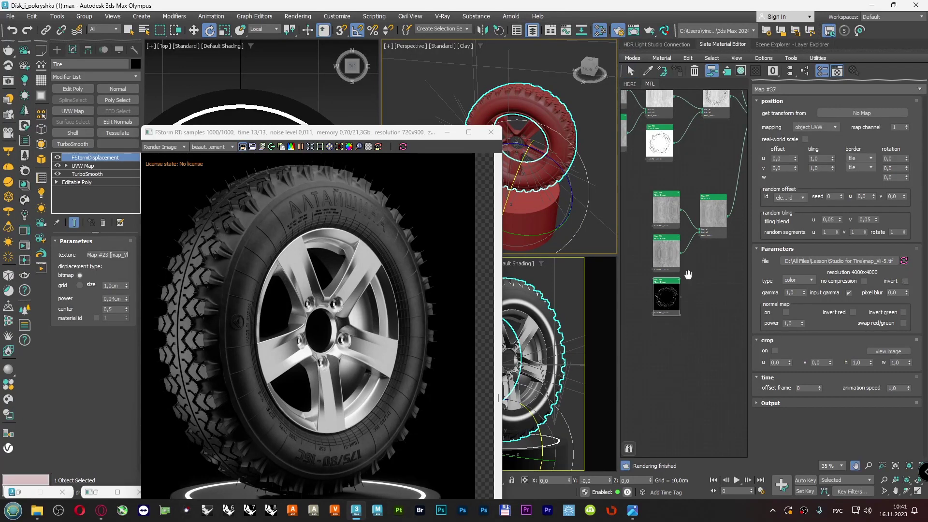
# - Change the tire map node to an FStormMix, keeping the old map as a sub-map
pyautogui.moveTo(688, 275); pyautogui.dragTo(666, 292)
pyautogui.rightClick(666, 291)
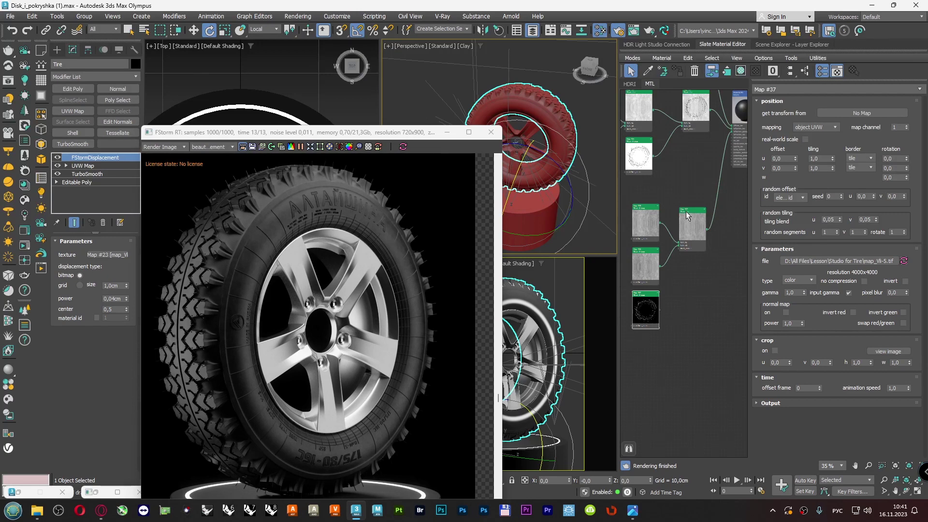
pyautogui.scroll(2, 658, 313)
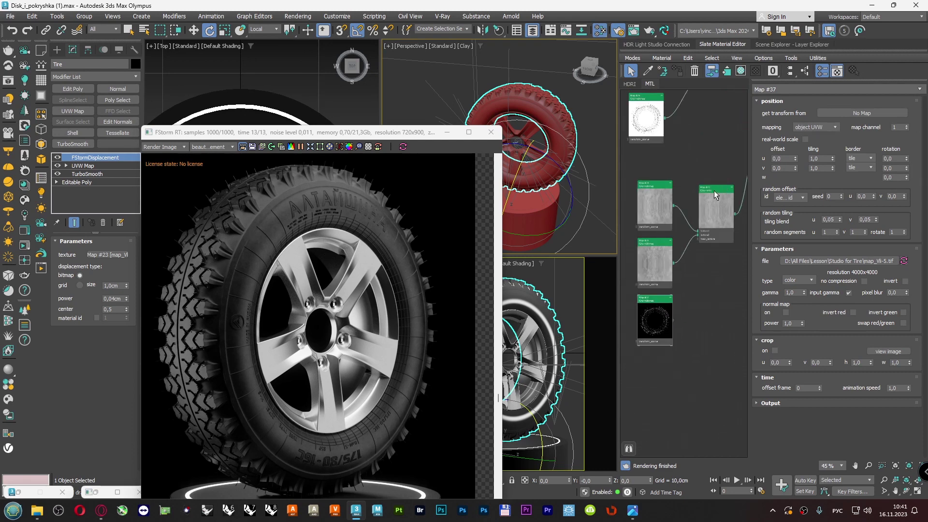
pyautogui.scroll(-3, 713, 190)
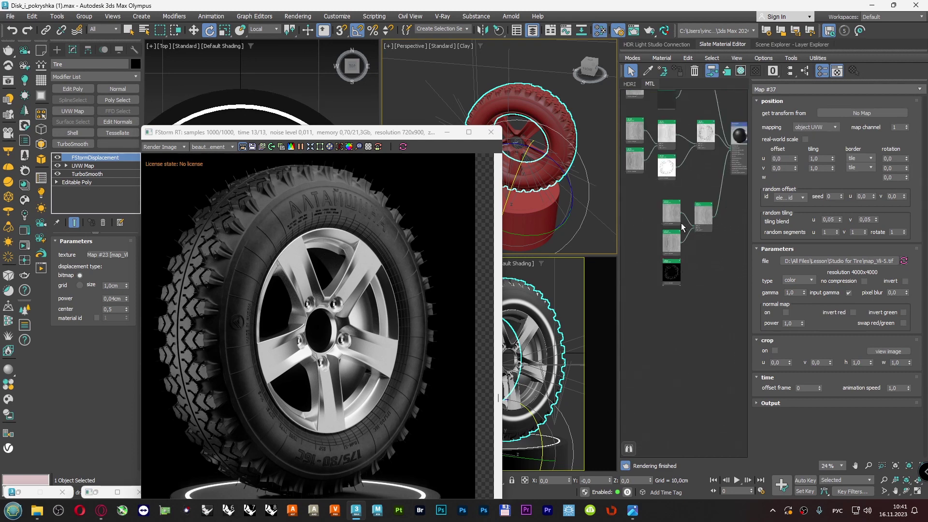
pyautogui.rightClick(705, 210)
pyautogui.click(724, 235)
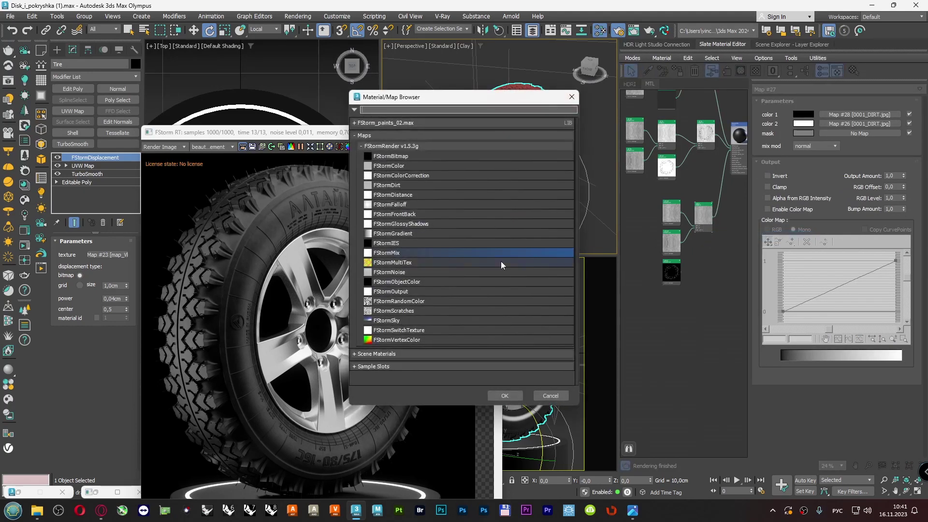
pyautogui.doubleClick(413, 252)
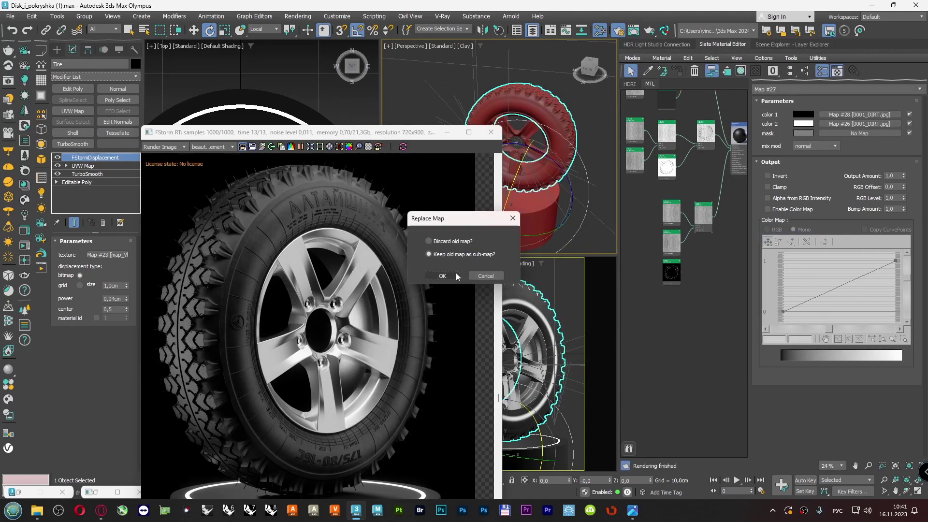
pyautogui.click(441, 276)
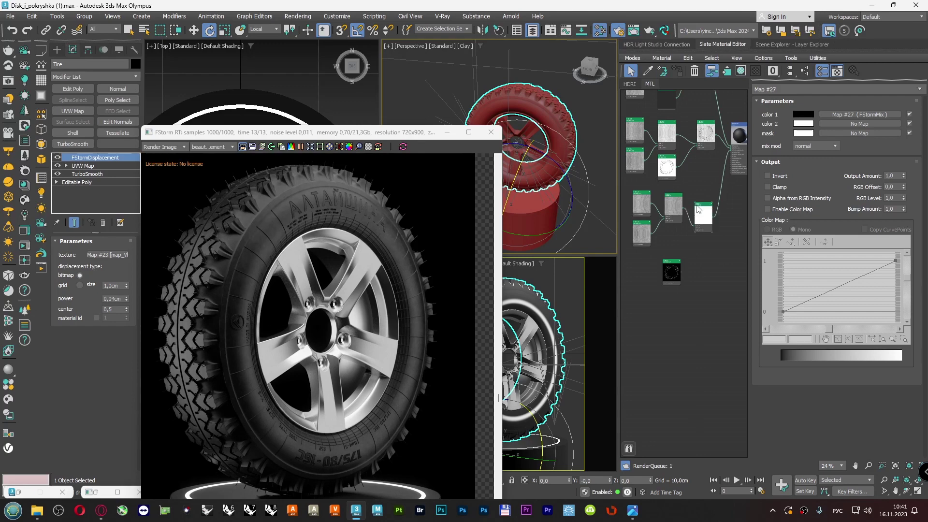
# - Wire Map #37 into the mix's texture2 input and set the mix mode to addition
pyautogui.scroll(3, 676, 245)
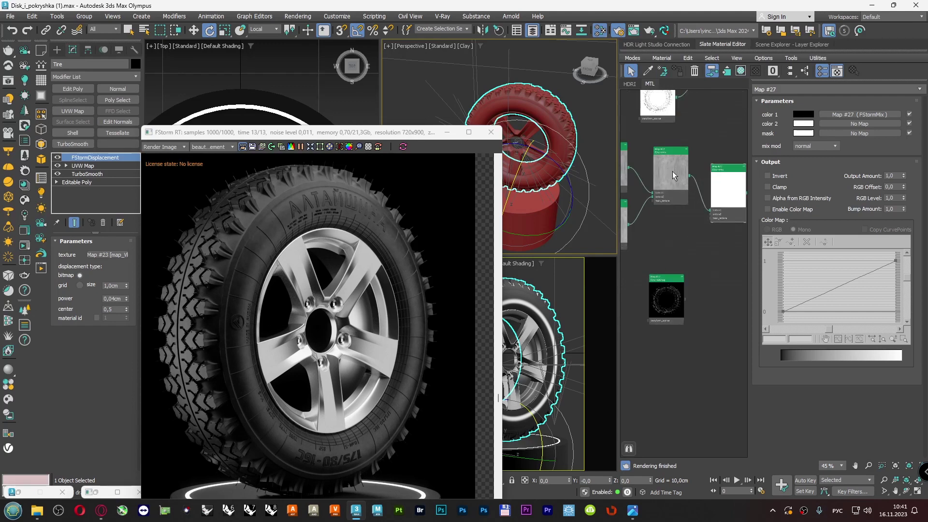
pyautogui.scroll(-2, 672, 277)
pyautogui.moveTo(672, 277); pyautogui.dragTo(670, 240, button='middle')
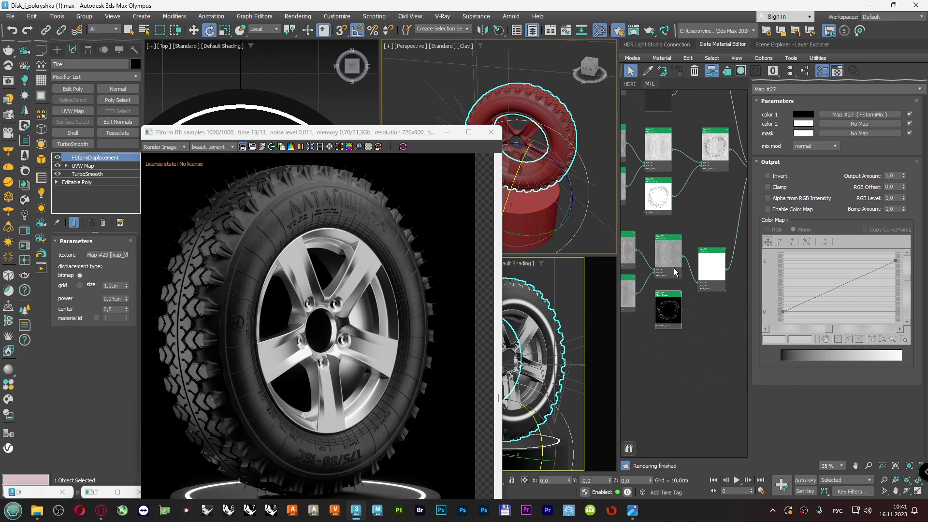
pyautogui.scroll(3, 684, 308)
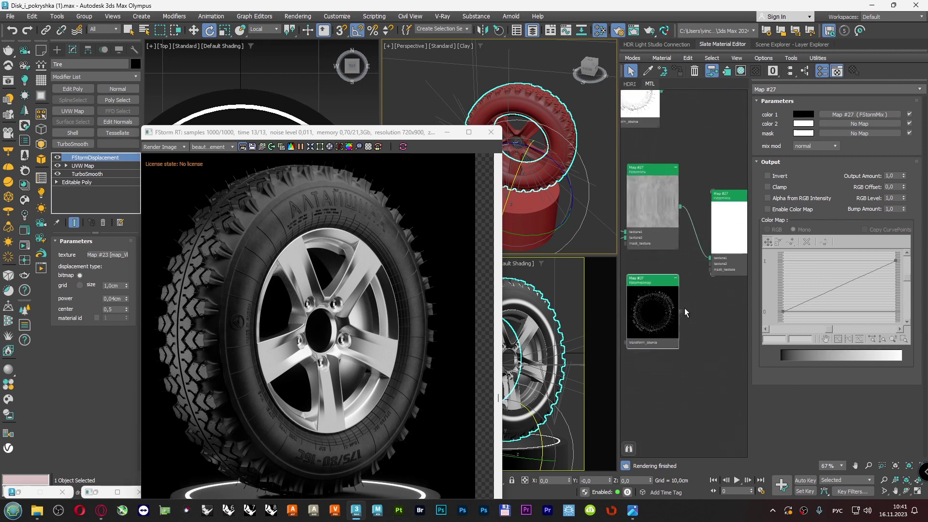
pyautogui.moveTo(681, 311); pyautogui.dragTo(709, 263)
pyautogui.click(802, 147)
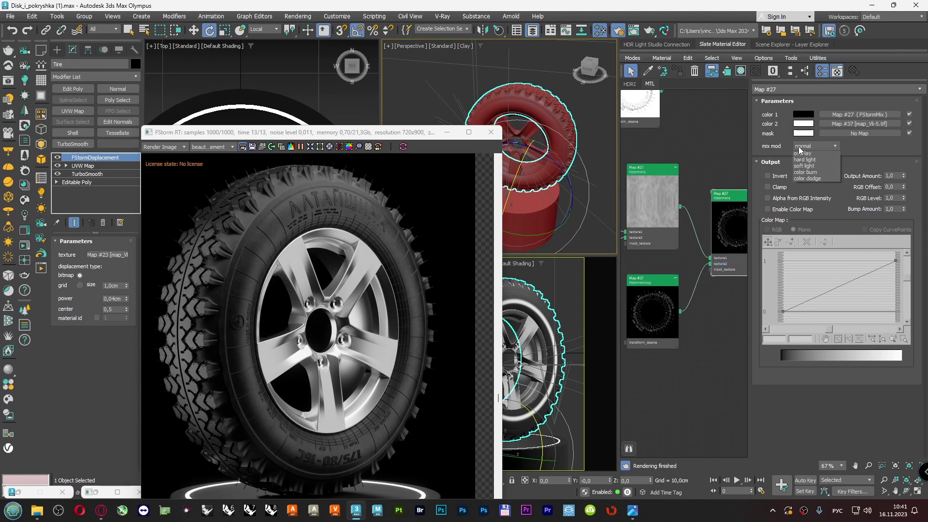
pyautogui.click(805, 161)
pyautogui.scroll(-2, 706, 230)
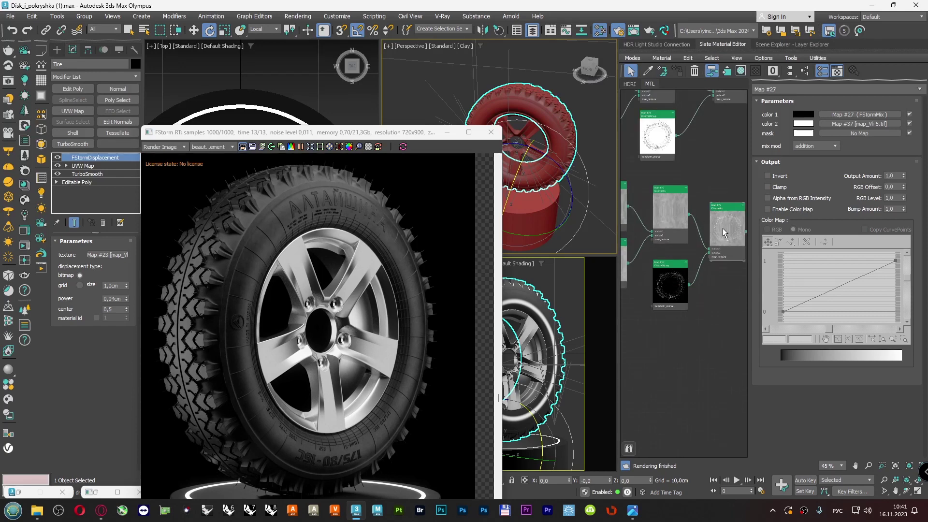
pyautogui.moveTo(725, 230); pyautogui.dragTo(680, 262, button='middle')
pyautogui.scroll(-1, 689, 263)
pyautogui.scroll(3, 689, 264)
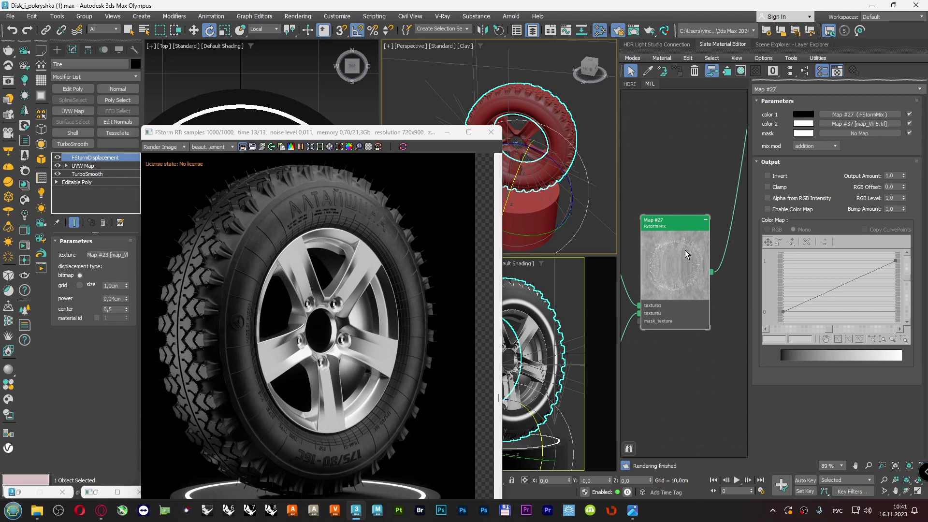
pyautogui.scroll(-4, 685, 244)
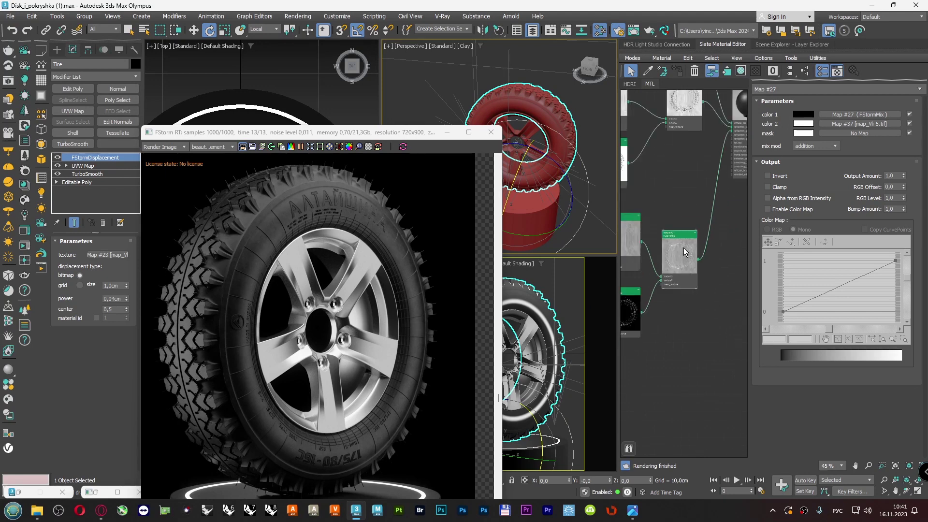
pyautogui.scroll(2, 715, 169)
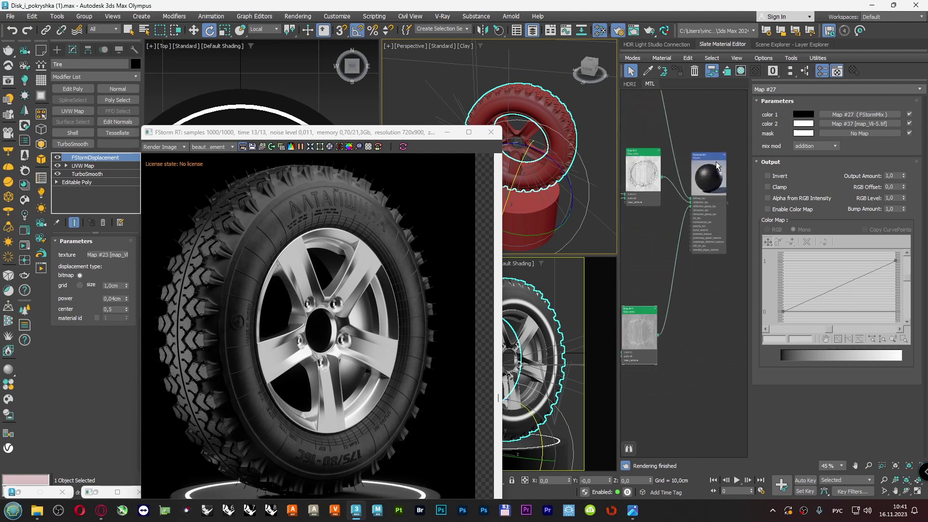
# - Show the tire material's parameters and scroll through them
pyautogui.doubleClick(715, 163)
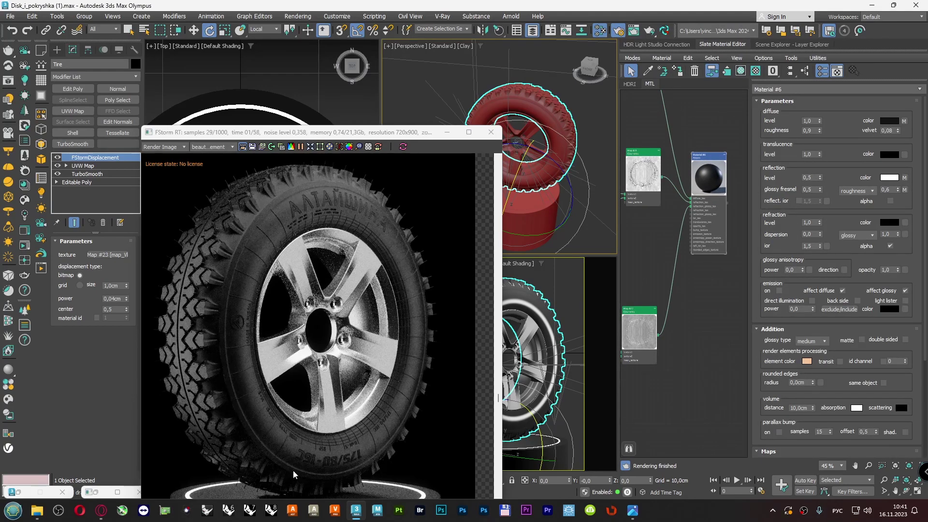
pyautogui.scroll(5, 285, 229)
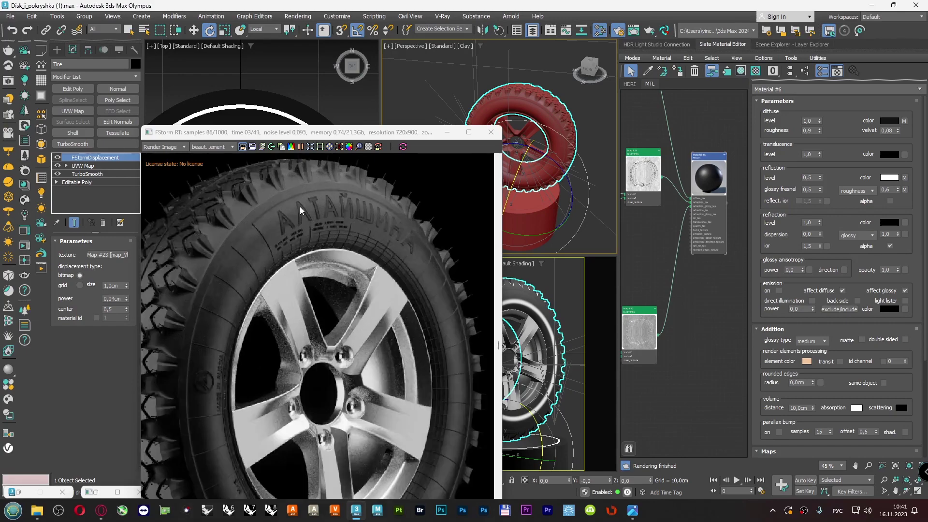
pyautogui.scroll(-4, 283, 256)
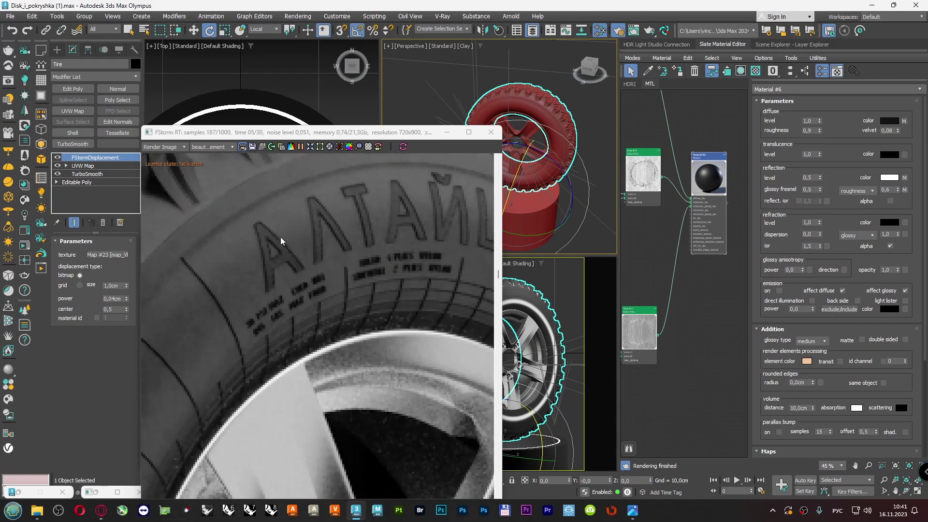
pyautogui.scroll(-3, 315, 239)
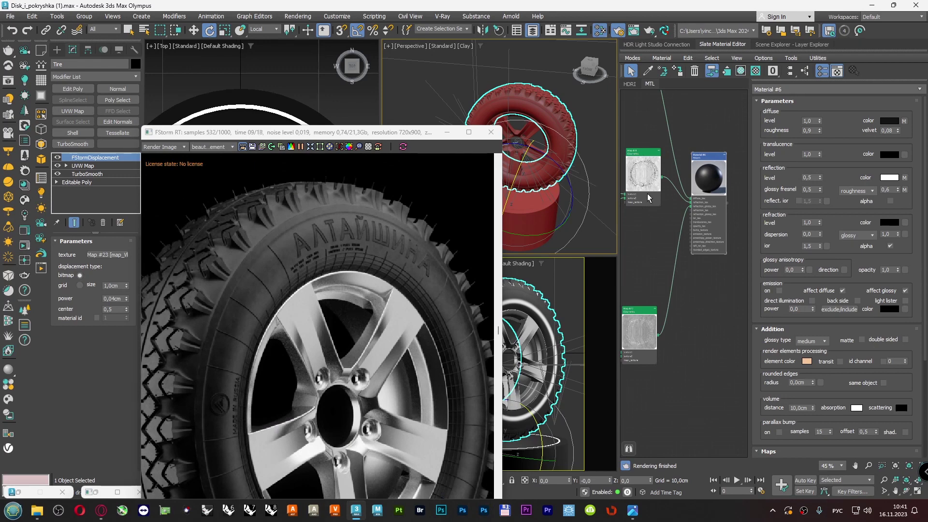
pyautogui.scroll(-2, 676, 236)
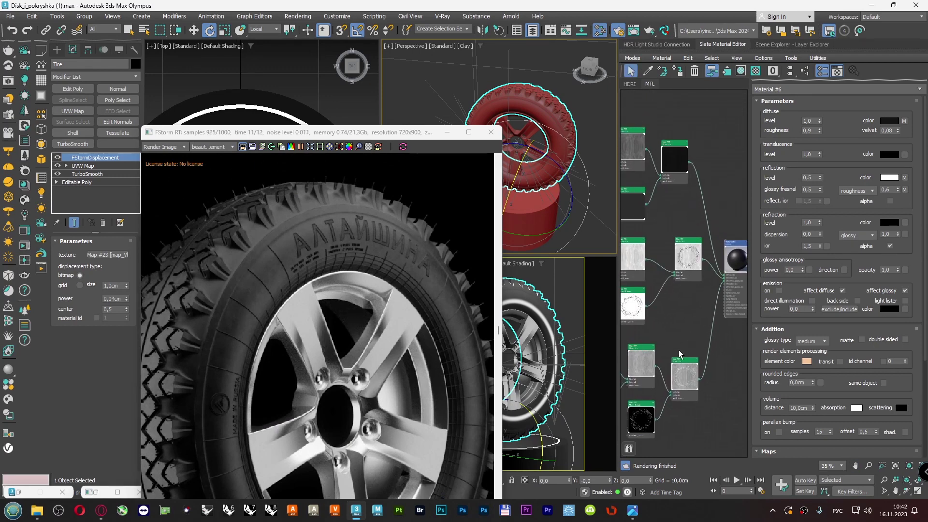
pyautogui.scroll(3, 679, 354)
# - Open the lettering bitmap's settings and inspect its texture image in the preview
pyautogui.doubleClick(687, 273)
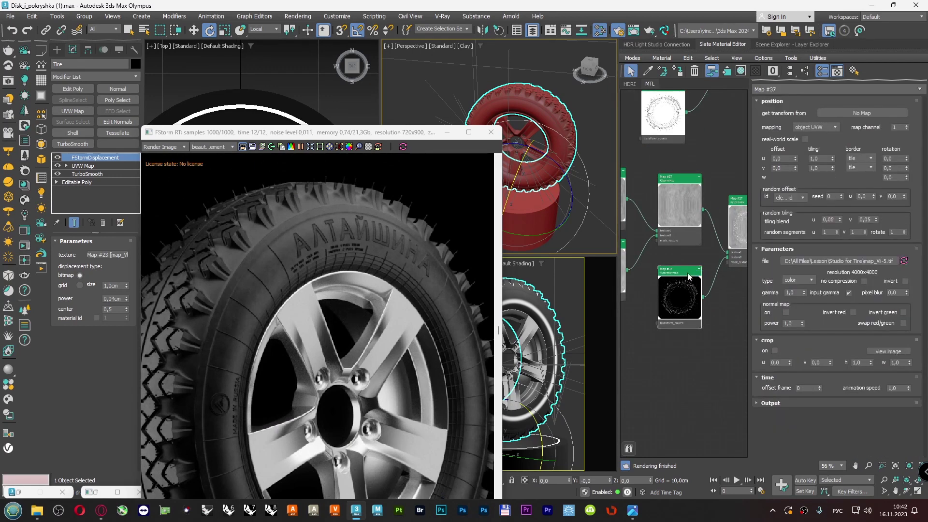
pyautogui.click(888, 351)
pyautogui.scroll(3, 545, 119)
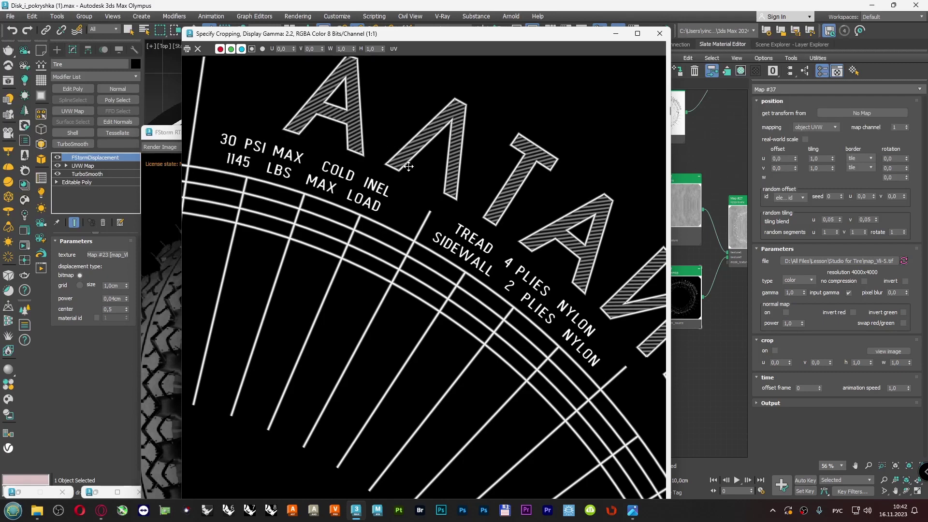
pyautogui.scroll(-5, 434, 173)
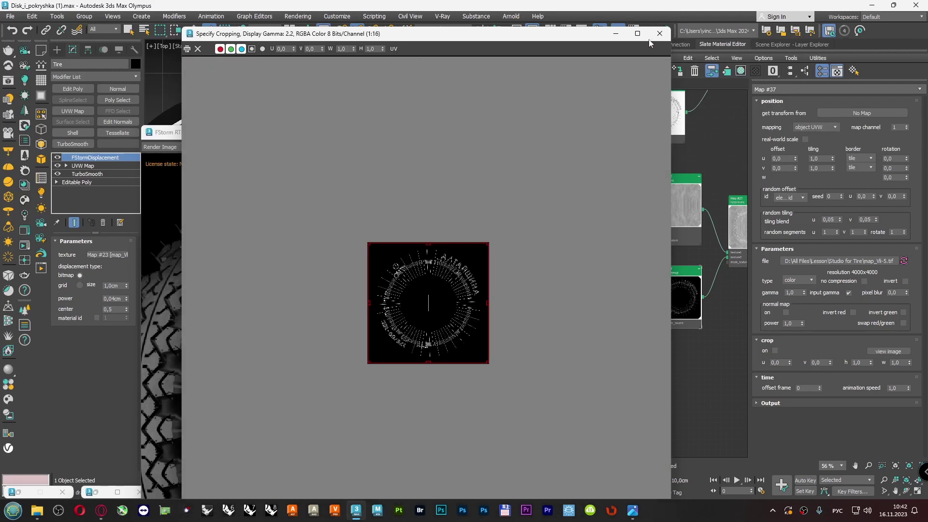
pyautogui.click(659, 33)
# - Bring up the Tire Rubber material's parameters and pan the node graph up and left
pyautogui.scroll(-5, 656, 205)
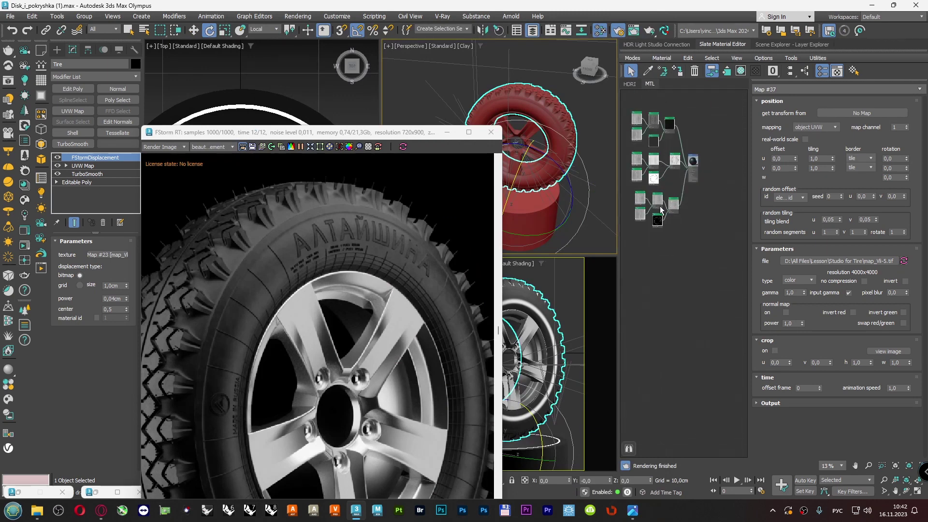
pyautogui.scroll(-3, 660, 210)
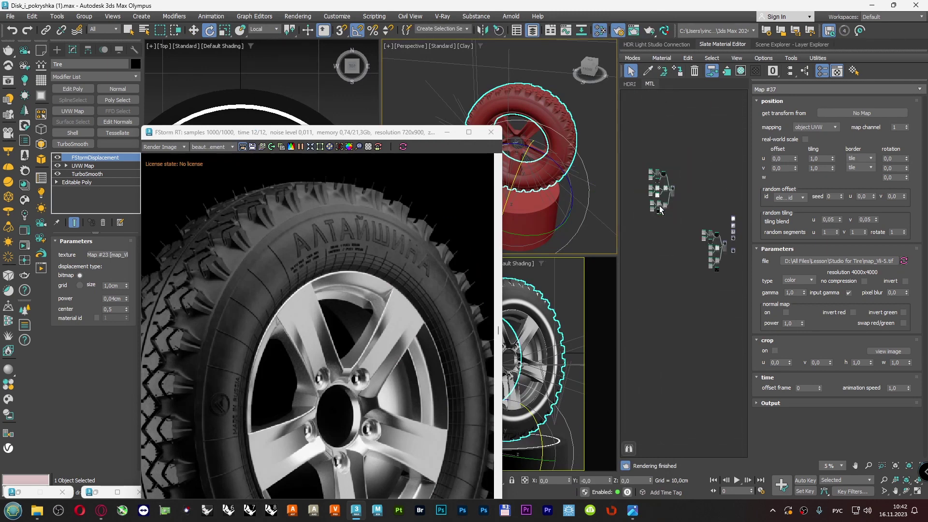
pyautogui.scroll(3, 726, 254)
pyautogui.doubleClick(724, 249)
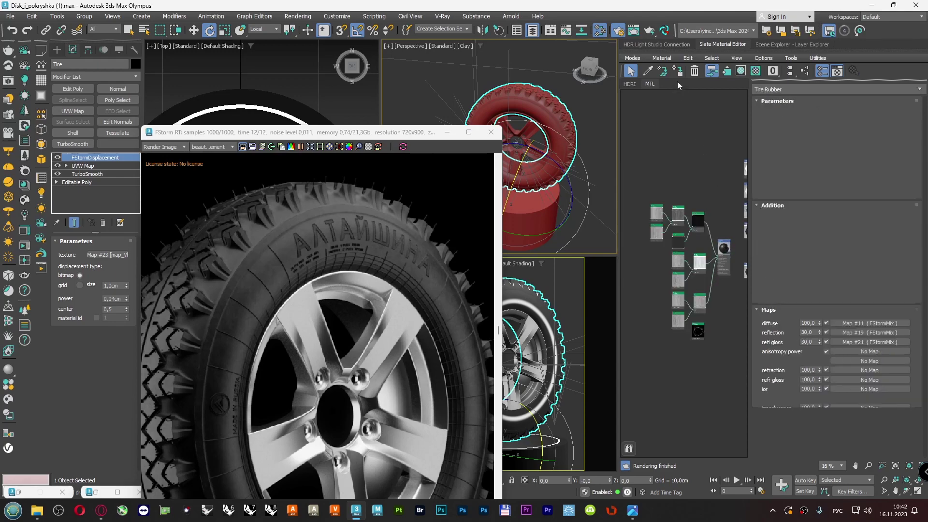
pyautogui.moveTo(721, 243); pyautogui.dragTo(677, 206, button='middle')
# - Convert Tire Rubber to an FStormMixMat, keeping the old material as a sub-material
pyautogui.rightClick(677, 206)
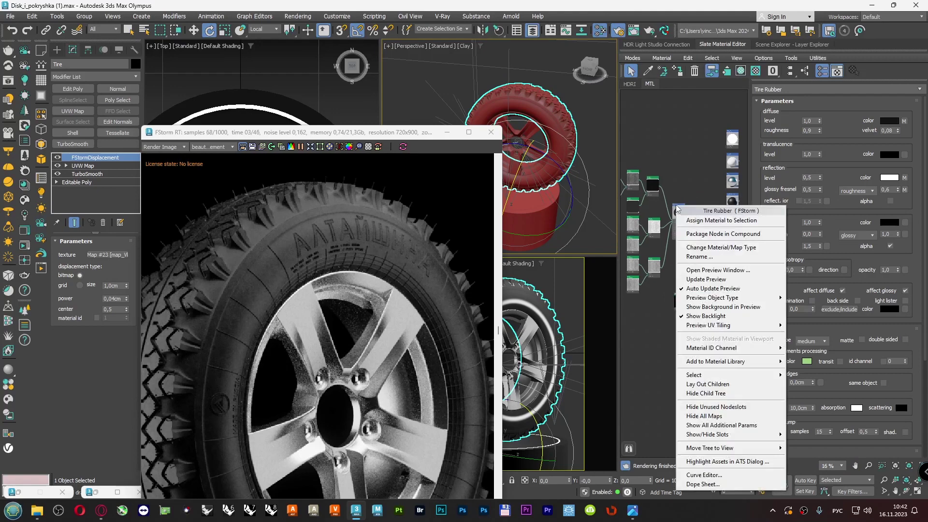
pyautogui.click(709, 247)
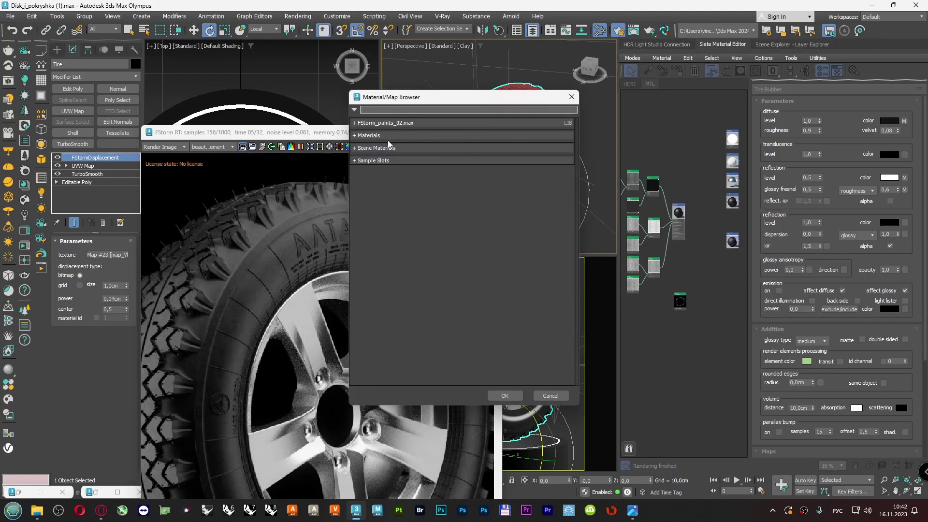
pyautogui.click(385, 136)
pyautogui.click(380, 146)
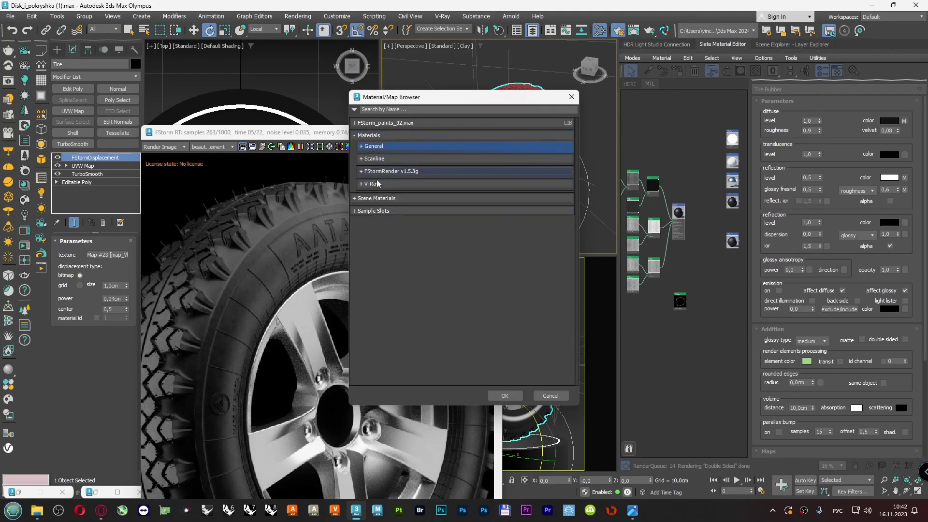
pyautogui.click(377, 172)
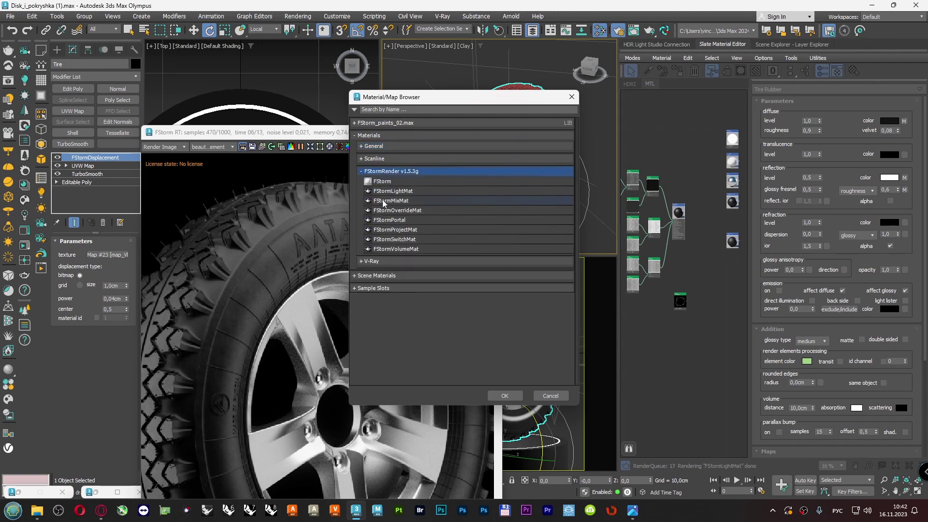
pyautogui.doubleClick(382, 203)
pyautogui.click(445, 274)
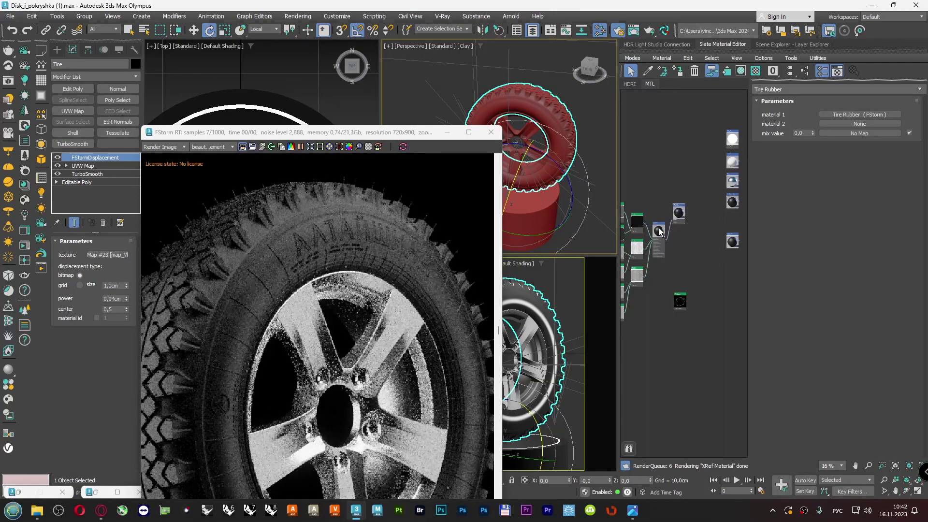
# - Wire a new FStorm material, Material #29, into the mix's material2 slot
pyautogui.scroll(6, 660, 231)
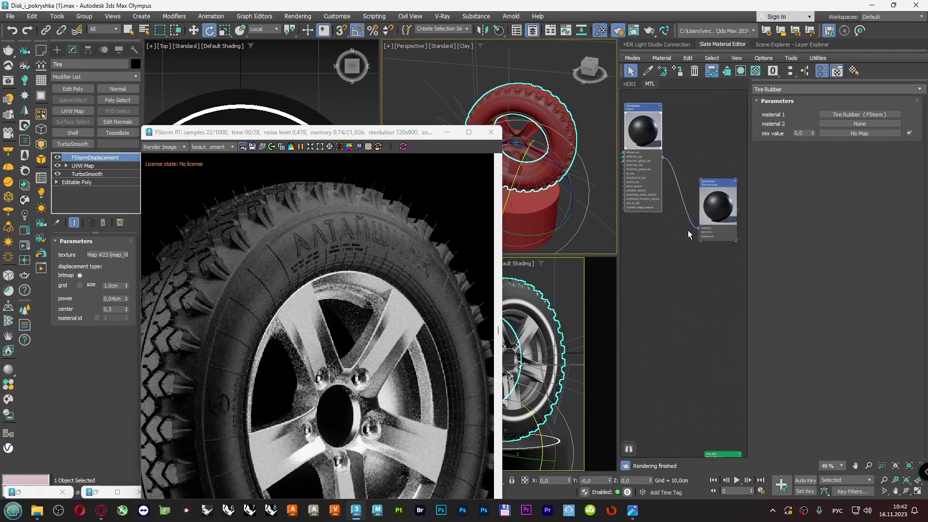
pyautogui.scroll(3, 688, 230)
pyautogui.moveTo(705, 233); pyautogui.dragTo(678, 309)
pyautogui.moveTo(773, 325)
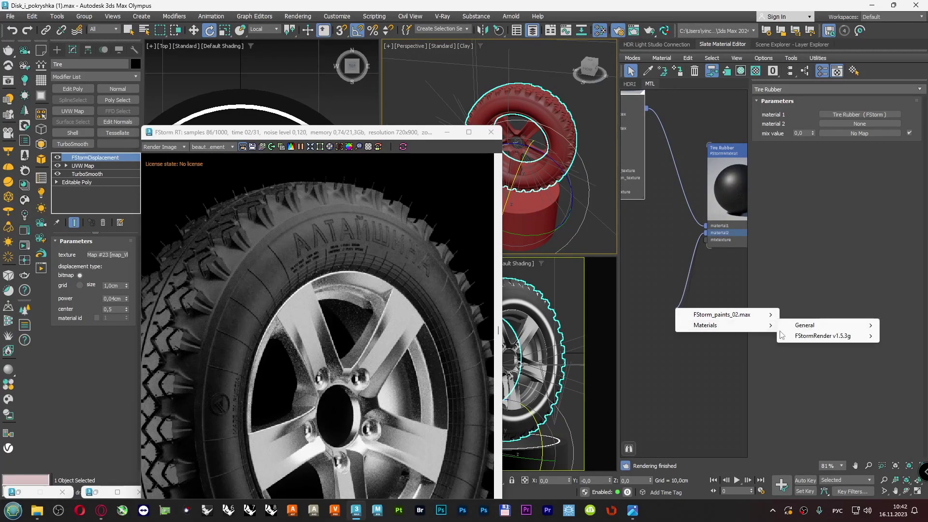
pyautogui.moveTo(802, 335)
pyautogui.click(739, 336)
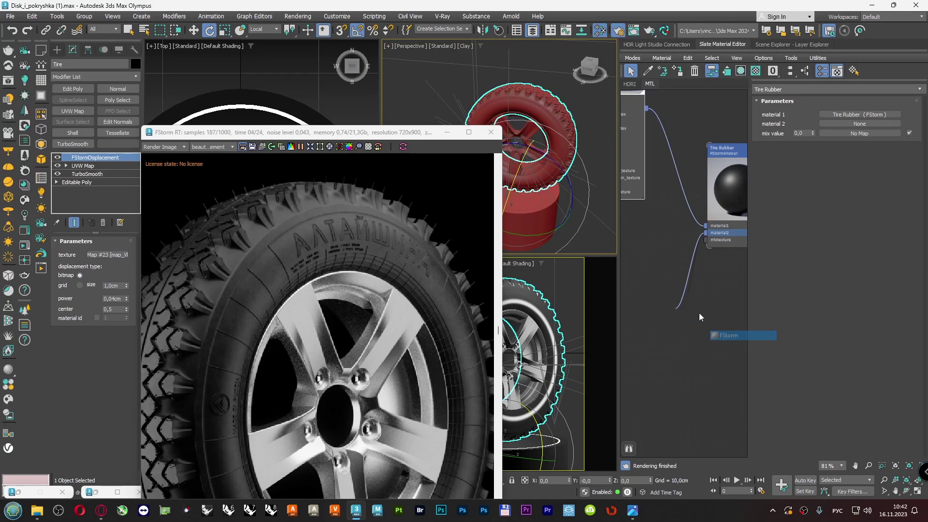
pyautogui.moveTo(673, 310); pyautogui.dragTo(647, 268)
# - Give Material #29 a near-black diffuse colour with brightness value 20
pyautogui.click(889, 120)
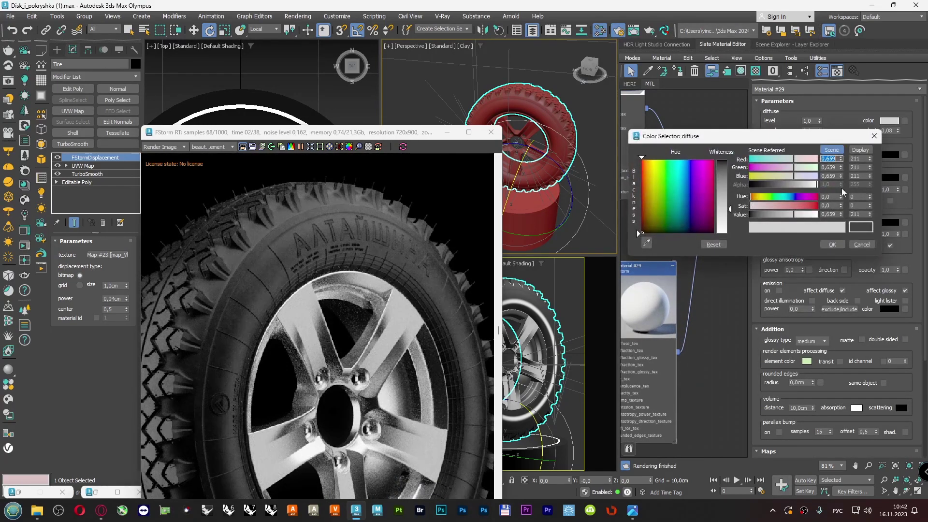
pyautogui.doubleClick(863, 214)
pyautogui.write('20')
pyautogui.press('Return')
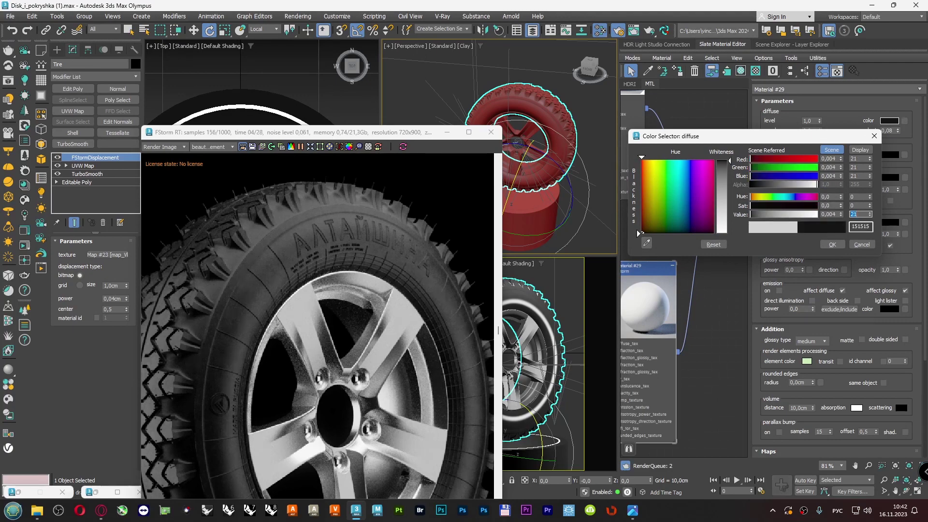
pyautogui.click(832, 244)
# - Connect Map #23 to the Tire Rubber mix's mixtexture input and show the mix's parameters
pyautogui.scroll(-3, 704, 224)
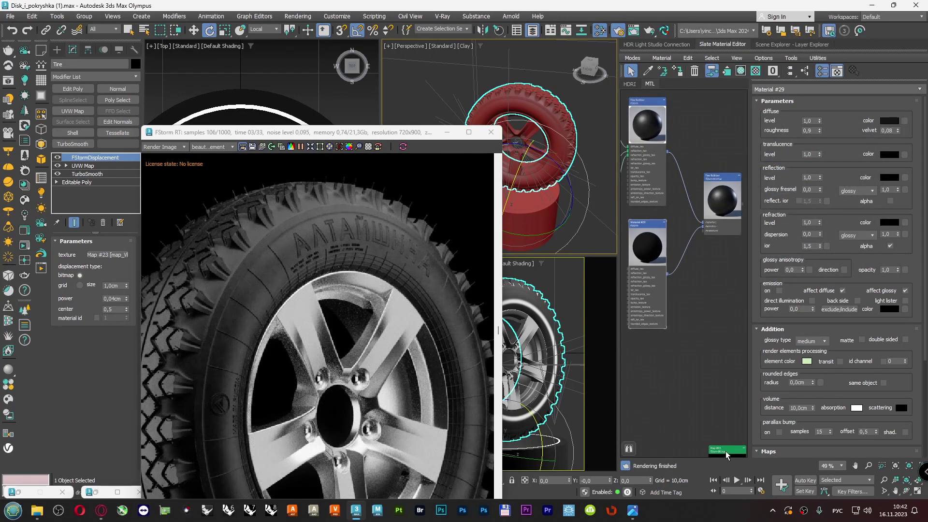
pyautogui.moveTo(724, 451); pyautogui.dragTo(676, 329)
pyautogui.scroll(2, 706, 333)
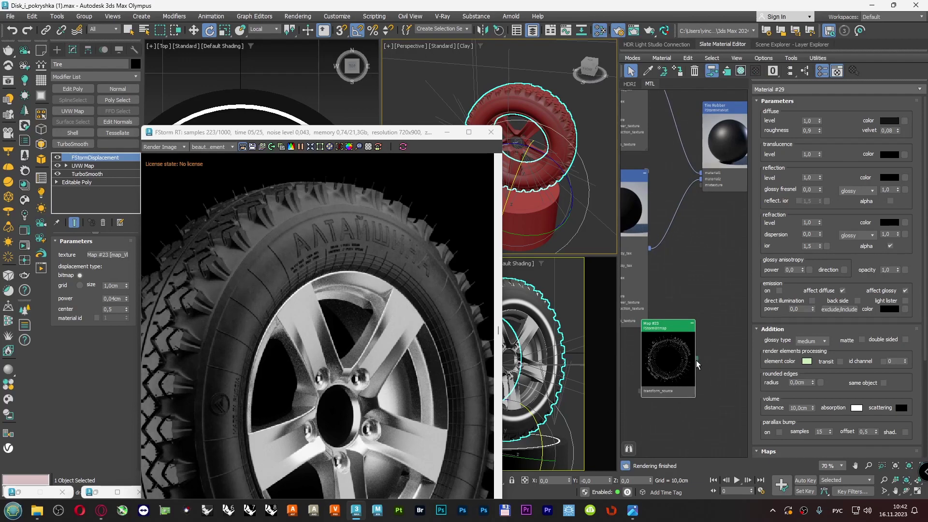
pyautogui.moveTo(696, 361); pyautogui.dragTo(701, 184)
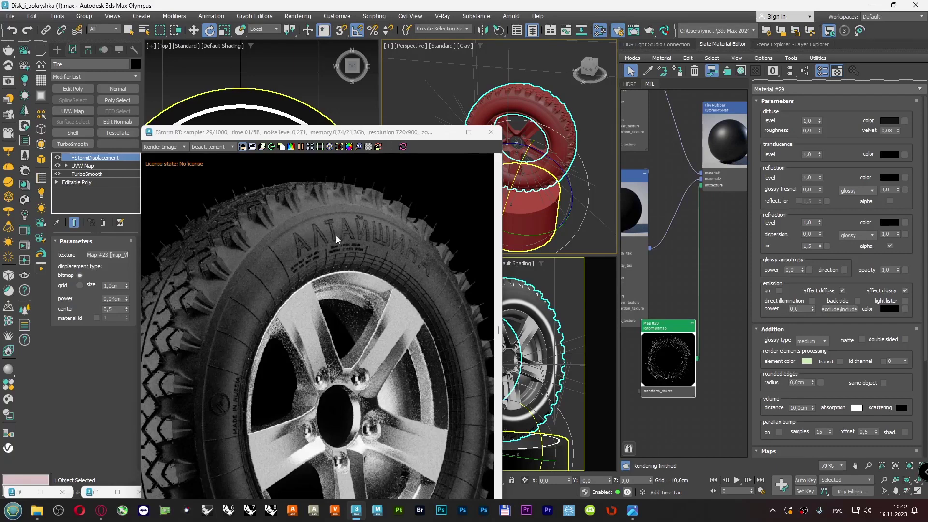
pyautogui.scroll(-3, 334, 233)
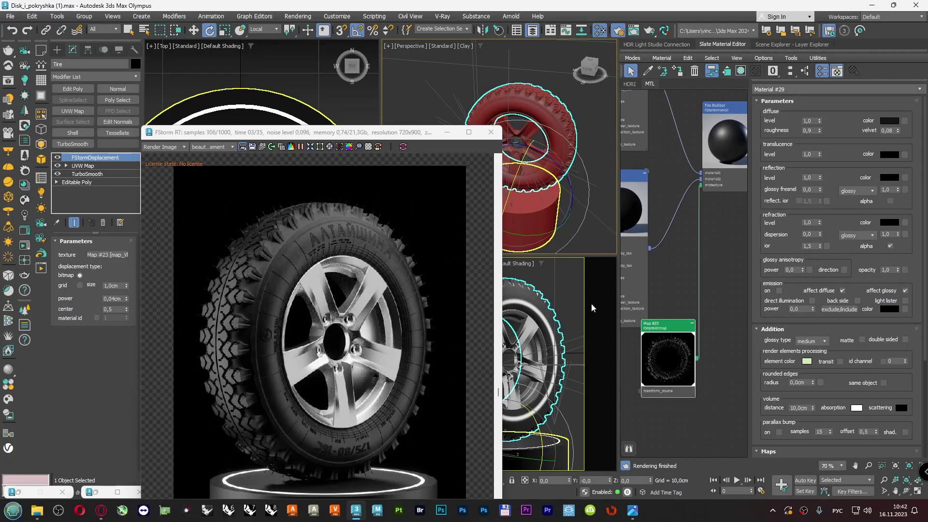
pyautogui.scroll(-4, 686, 242)
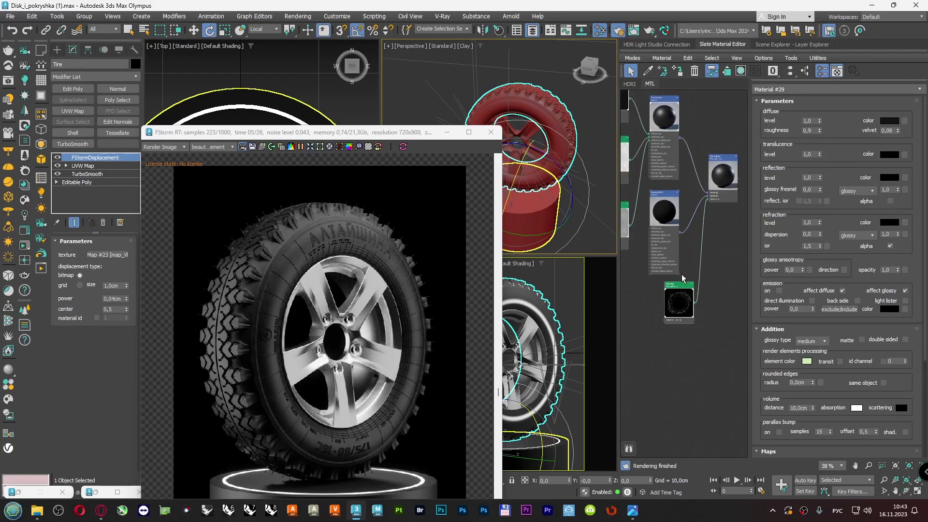
pyautogui.moveTo(682, 274); pyautogui.dragTo(669, 291)
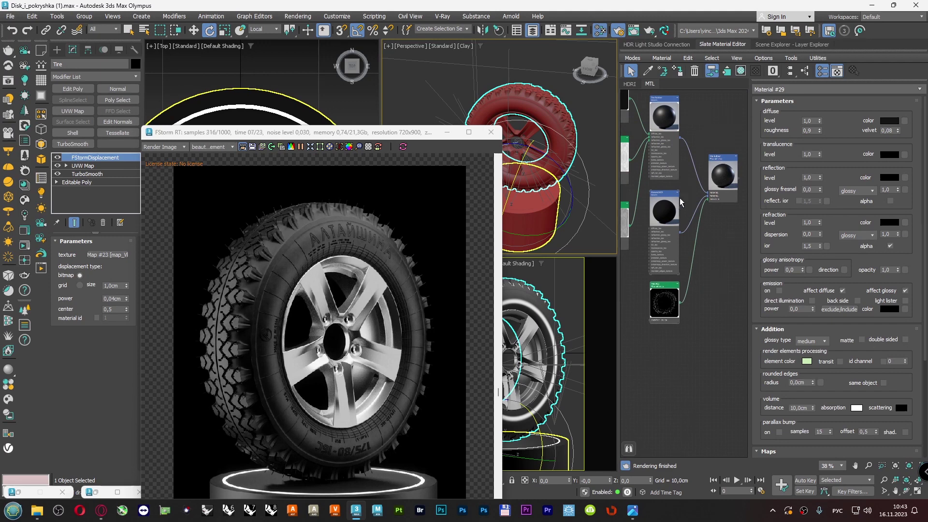
pyautogui.doubleClick(721, 164)
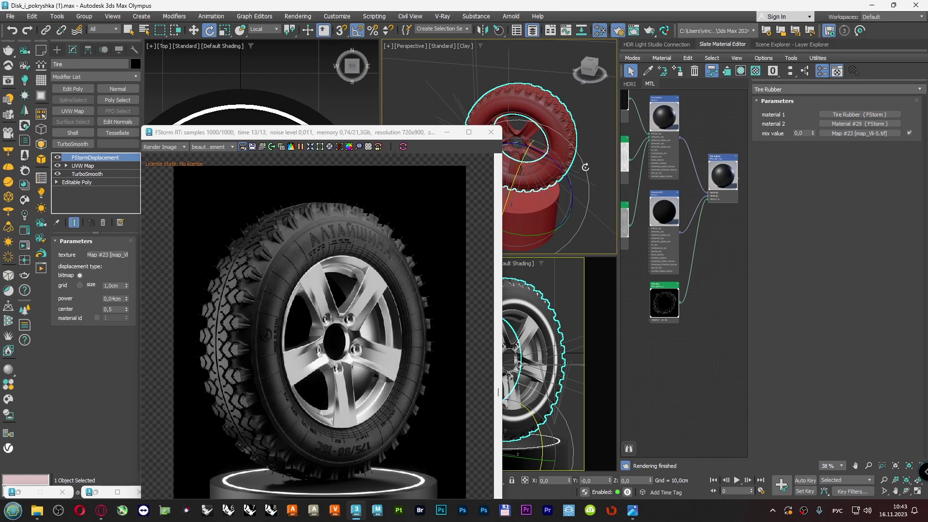
# - Move the lower material node group up and left in the Slate view
pyautogui.scroll(-10, 715, 183)
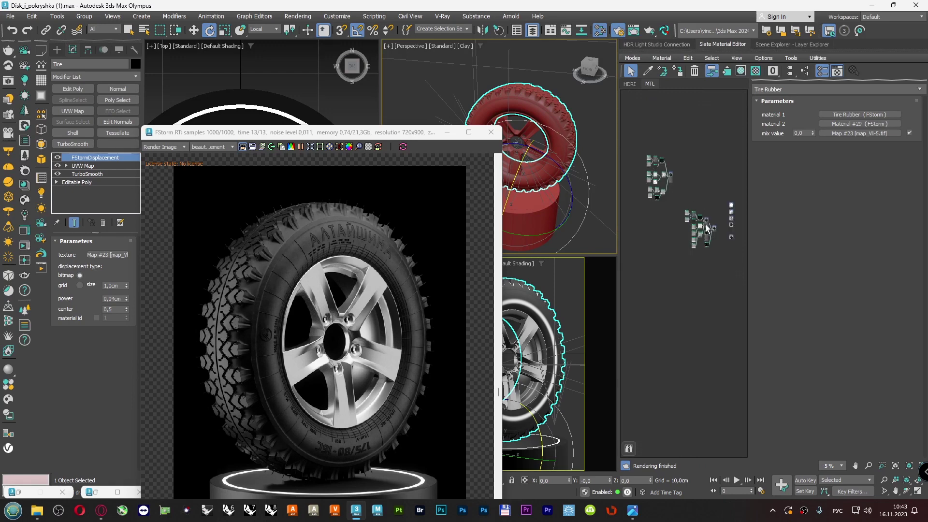
pyautogui.scroll(4, 712, 232)
pyautogui.scroll(-4, 720, 231)
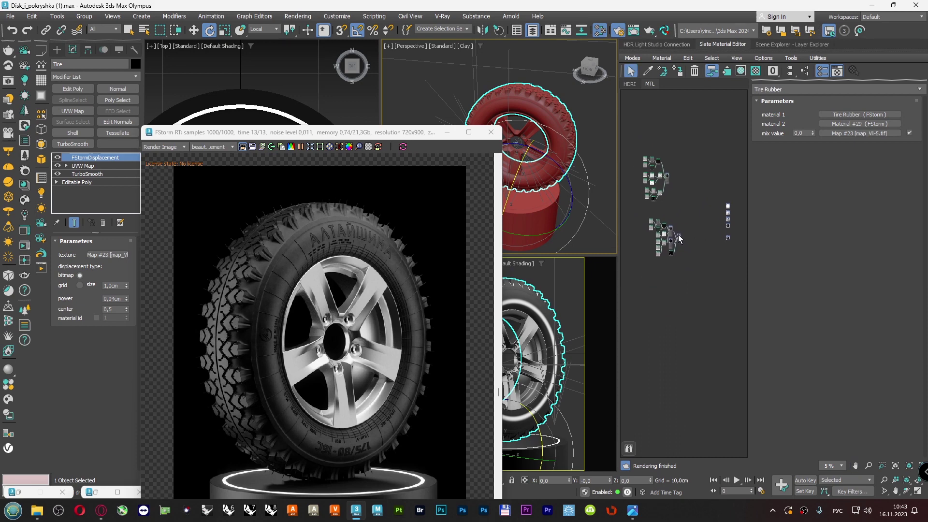
pyautogui.scroll(5, 688, 200)
pyautogui.scroll(-5, 688, 200)
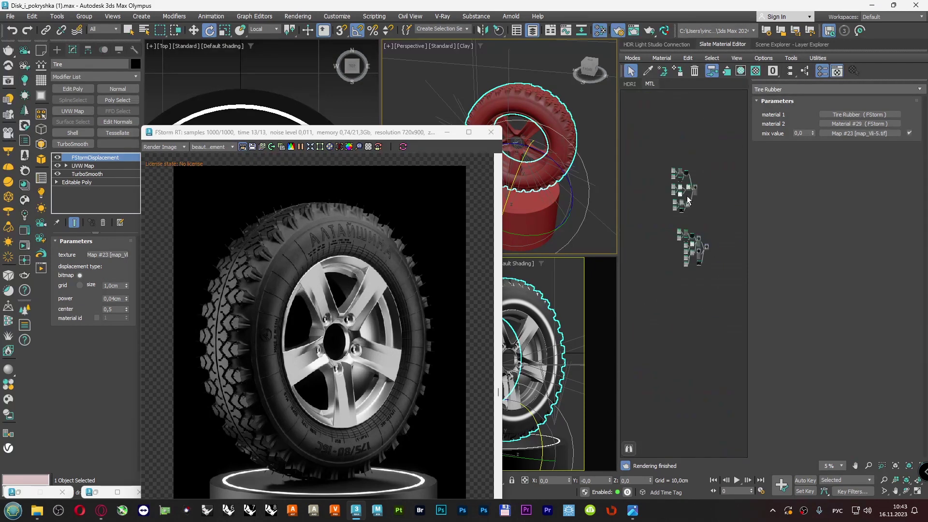
pyautogui.scroll(3, 689, 201)
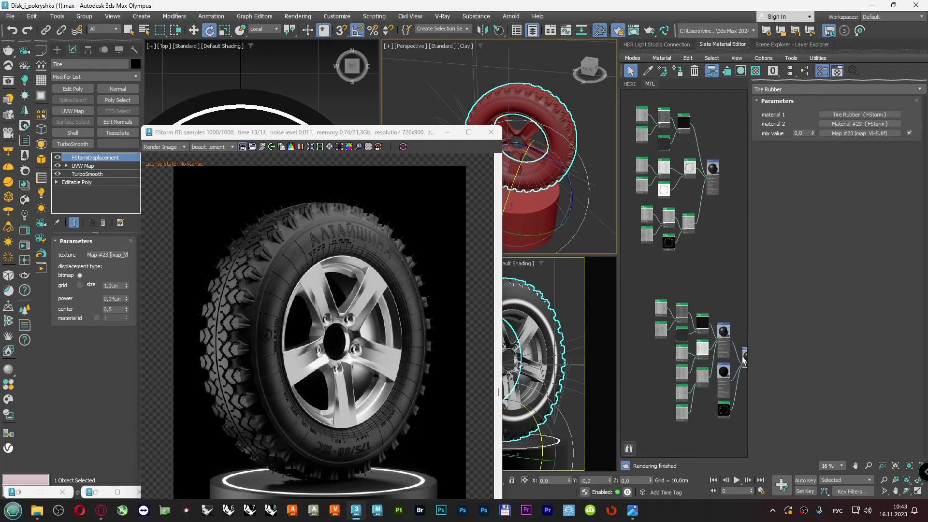
pyautogui.moveTo(721, 360); pyautogui.dragTo(716, 334)
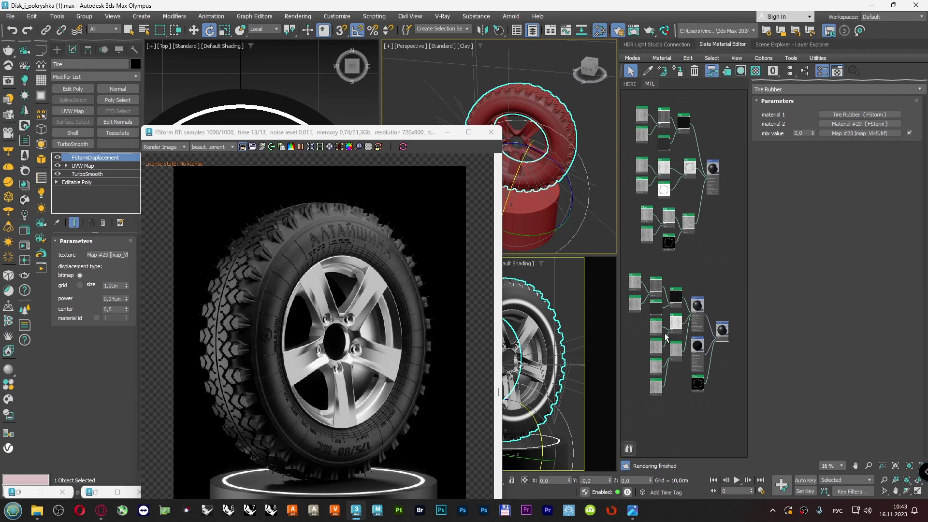
# - Auto-arrange all material nodes with Lay Out All and move the FStorm render window up-left
pyautogui.scroll(2, 328, 318)
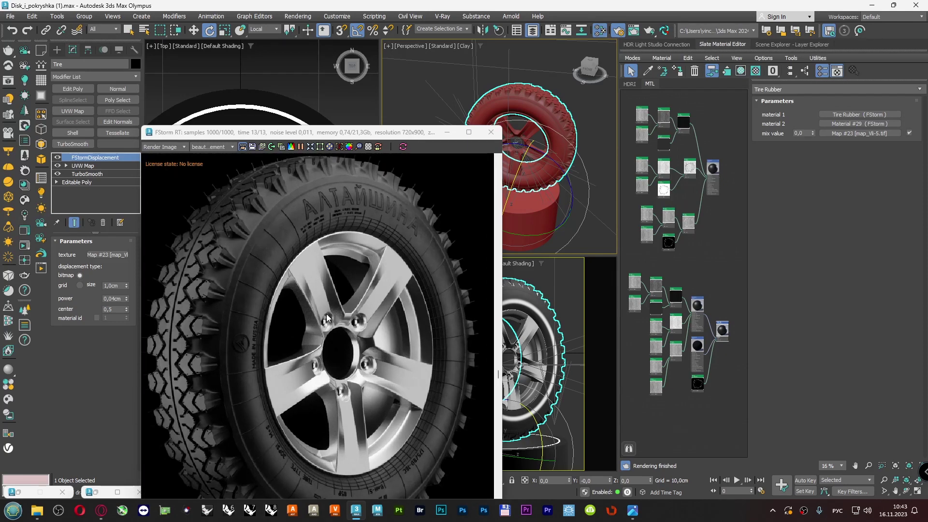
pyautogui.scroll(-2, 327, 318)
pyautogui.scroll(1, 326, 318)
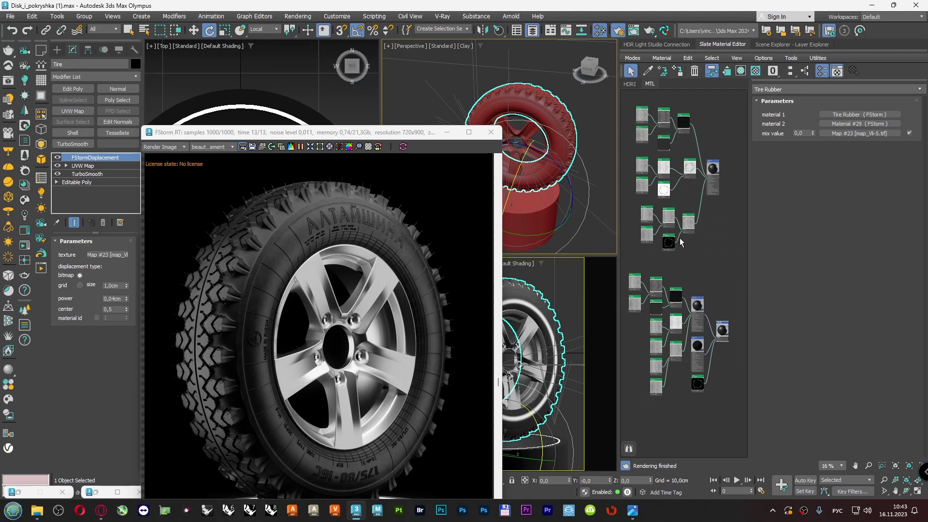
pyautogui.scroll(-5, 682, 243)
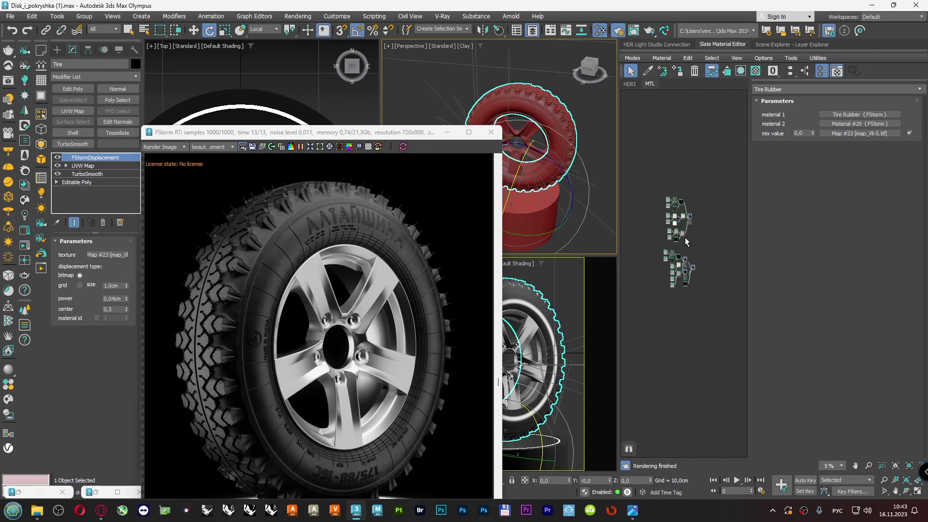
pyautogui.scroll(5, 686, 242)
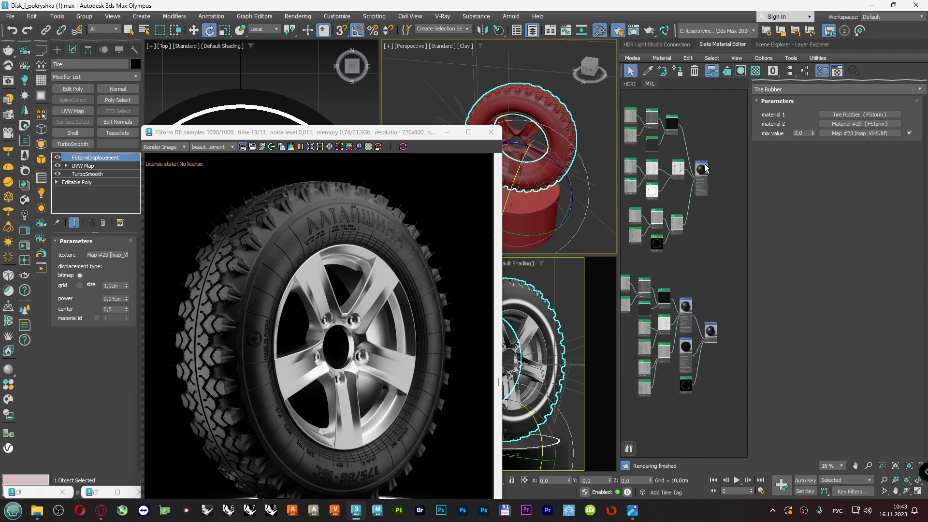
pyautogui.press('l')
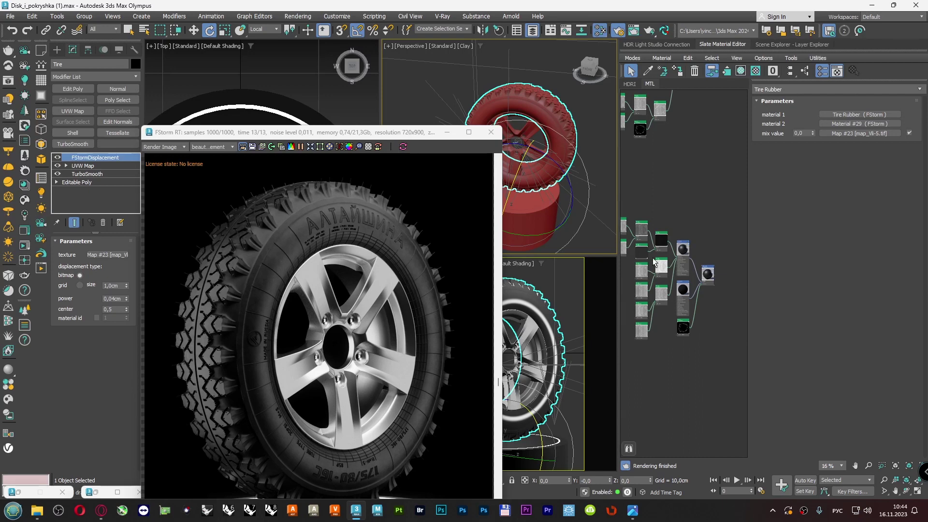
pyautogui.moveTo(380, 135); pyautogui.dragTo(261, 91)
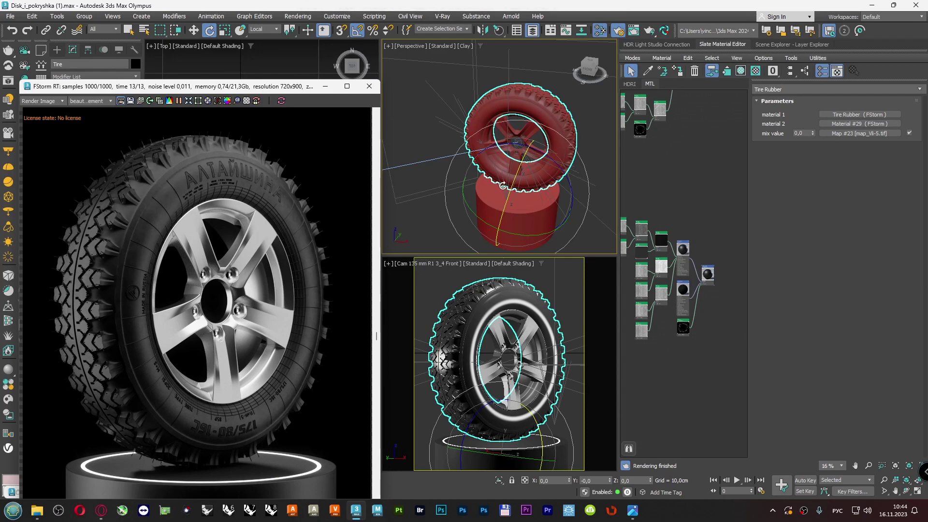
# - In the Top view, draw a new FStorm rectangle light on the Lights Group layer
pyautogui.scroll(-5, 505, 183)
pyautogui.click(423, 49)
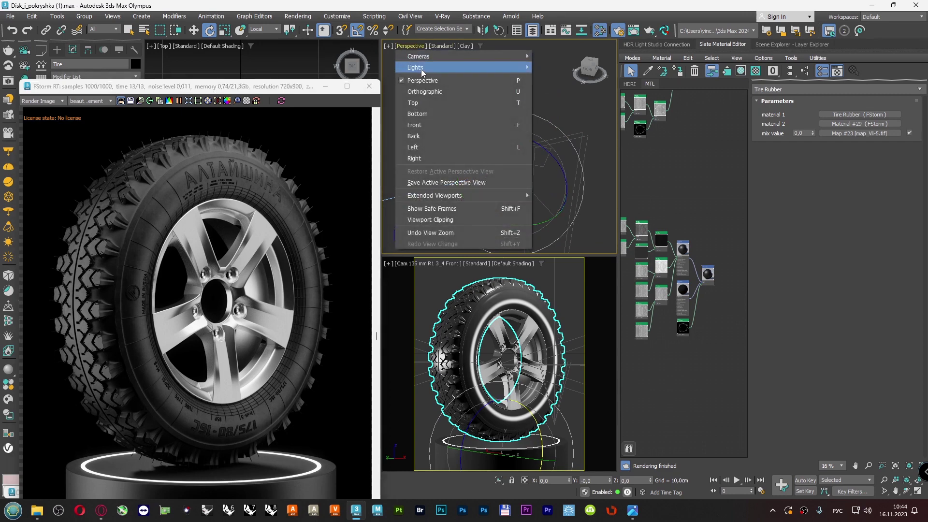
pyautogui.click(442, 93)
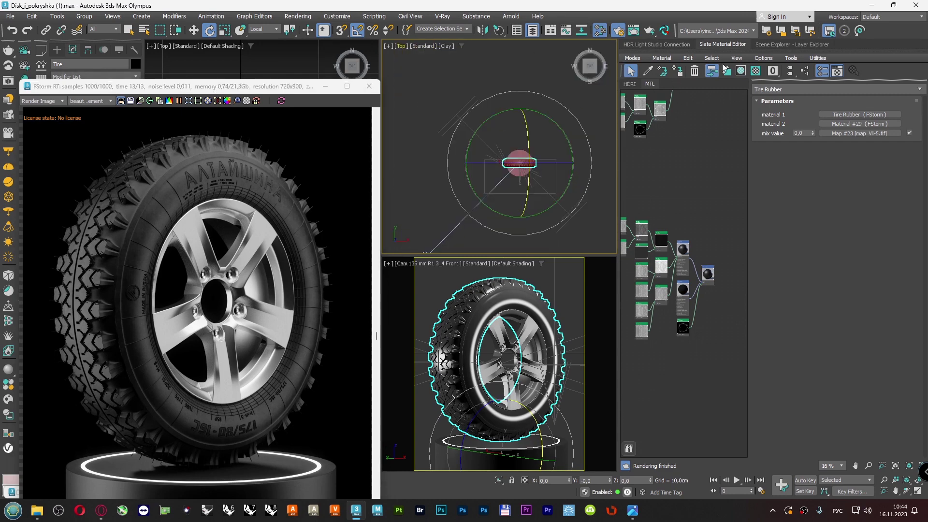
pyautogui.click(764, 45)
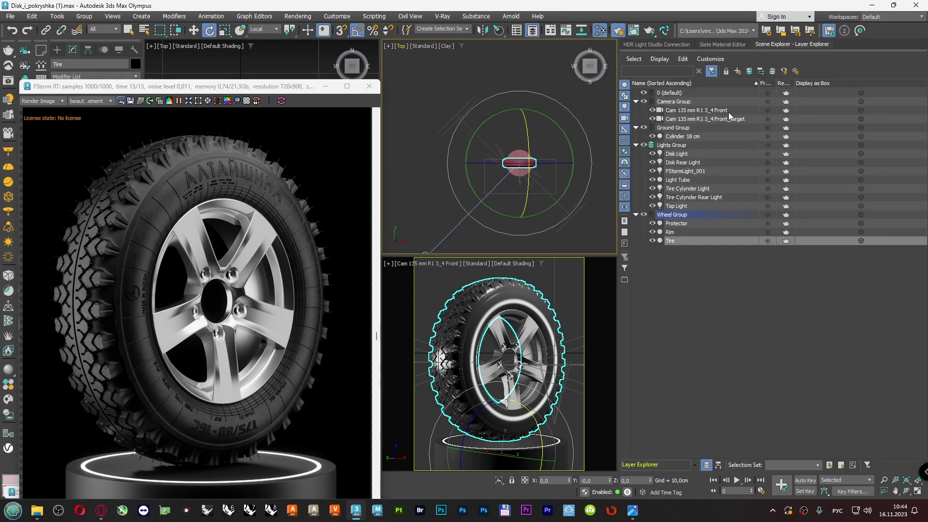
pyautogui.click(683, 145)
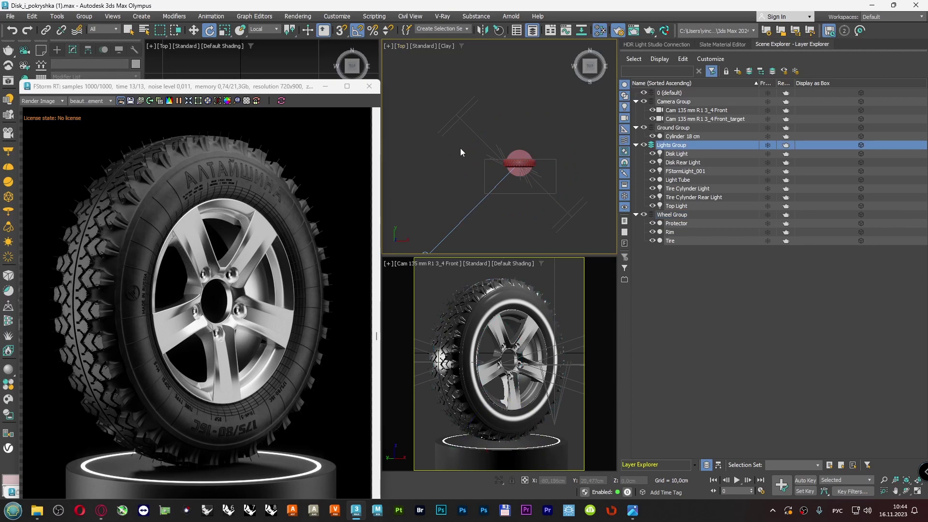
pyautogui.moveTo(127, 88); pyautogui.dragTo(208, 97)
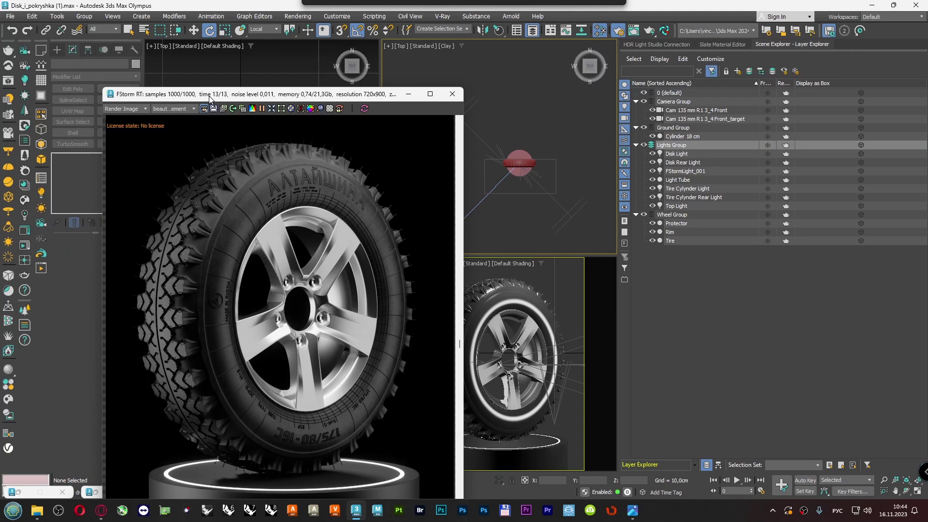
pyautogui.click(22, 154)
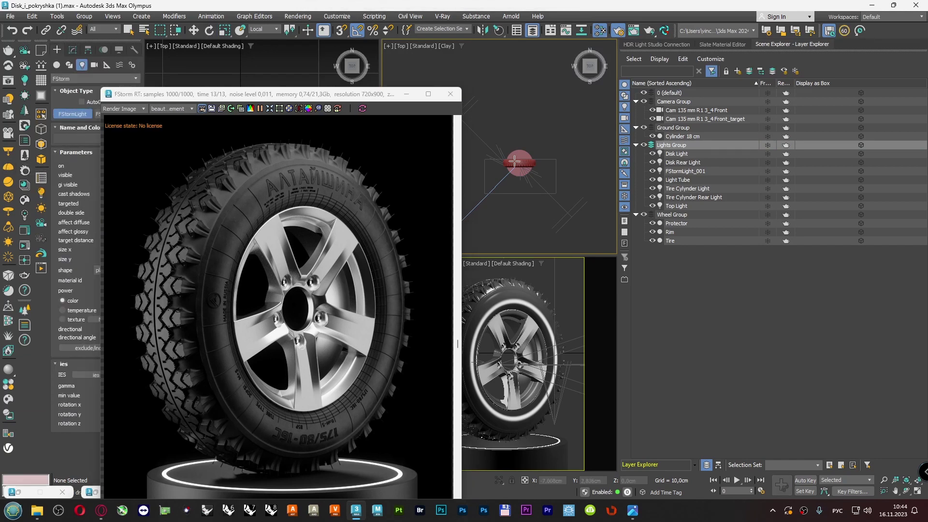
pyautogui.moveTo(491, 178); pyautogui.dragTo(534, 186, button='middle')
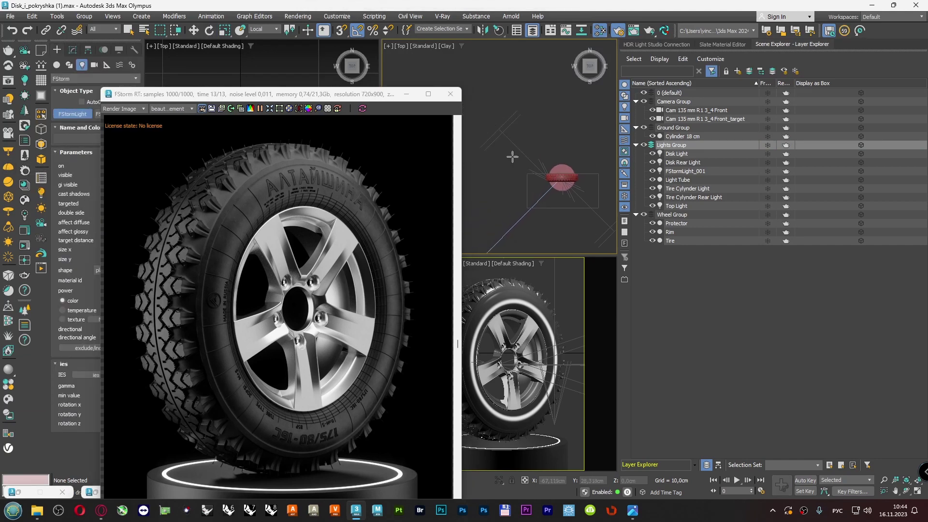
pyautogui.moveTo(512, 156); pyautogui.dragTo(547, 198)
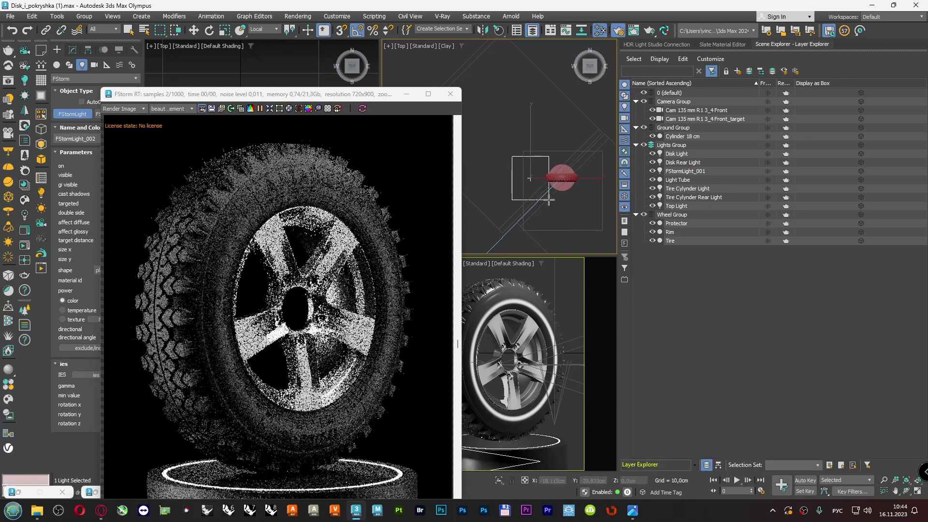
# - In the Front view, raise FStormLight_002 above the wheel and shift it to X 28,221cm
pyautogui.moveTo(381, 93); pyautogui.dragTo(300, 100)
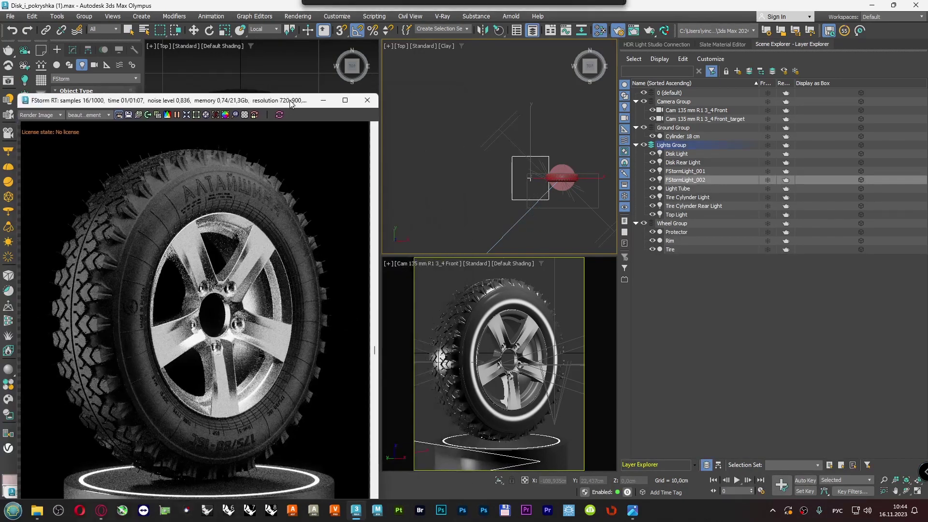
pyautogui.click(403, 45)
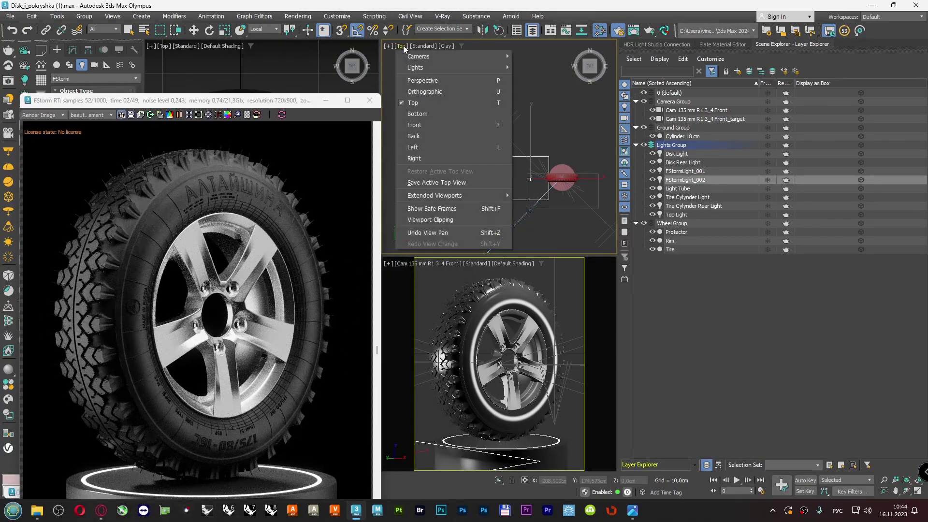
pyautogui.click(416, 127)
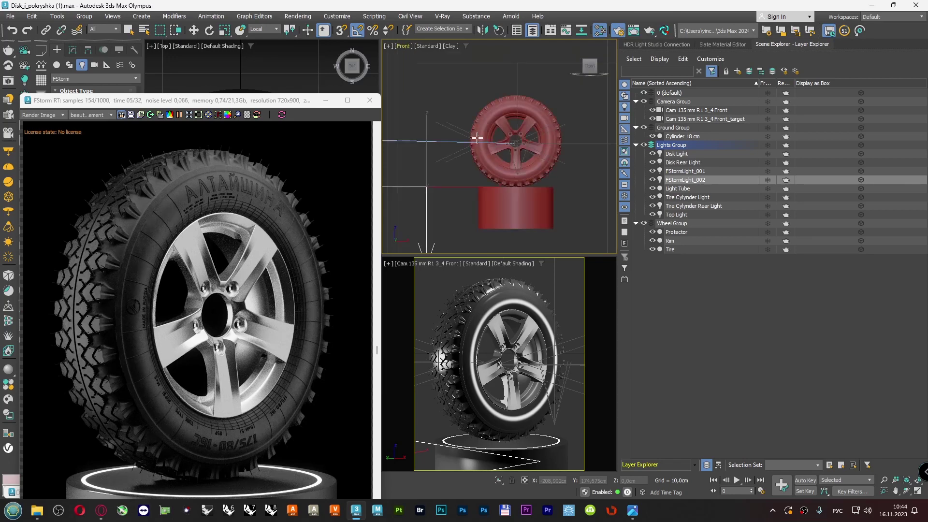
pyautogui.click(192, 31)
pyautogui.scroll(-3, 509, 185)
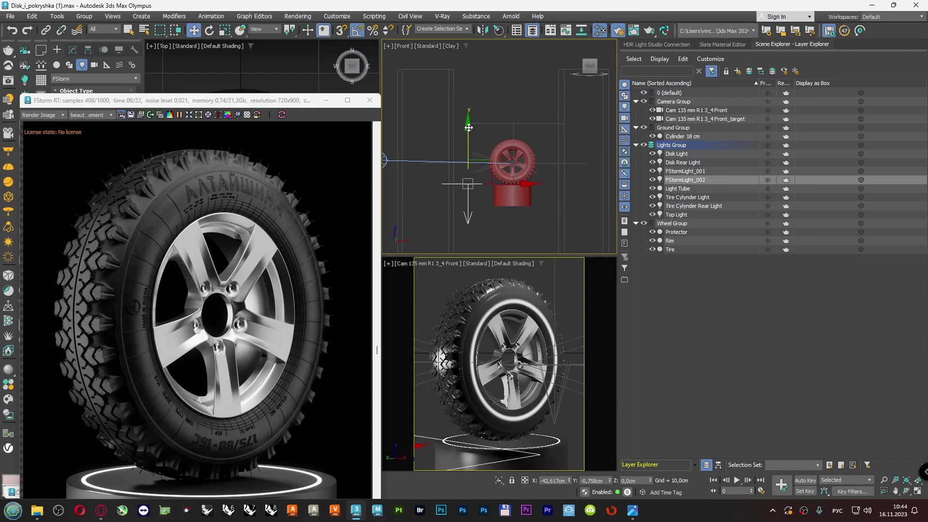
pyautogui.moveTo(467, 131); pyautogui.dragTo(466, 69)
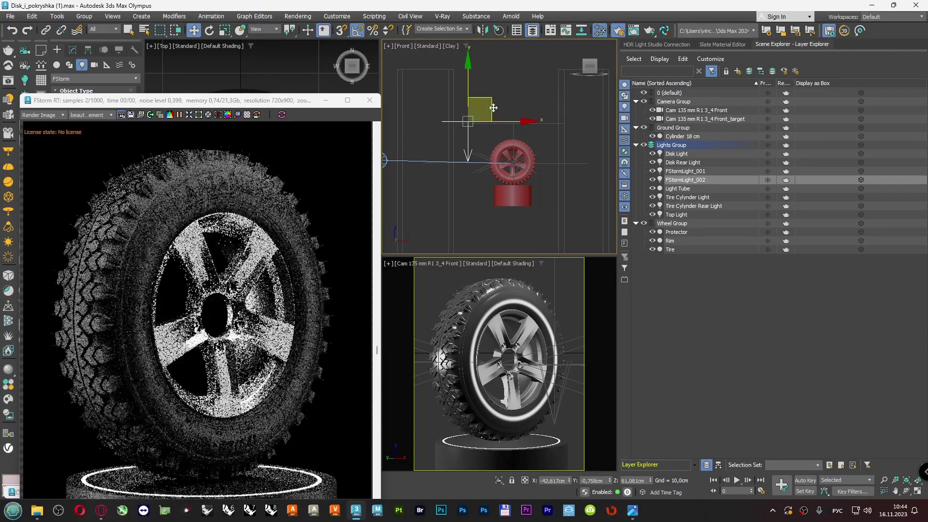
pyautogui.click(524, 118)
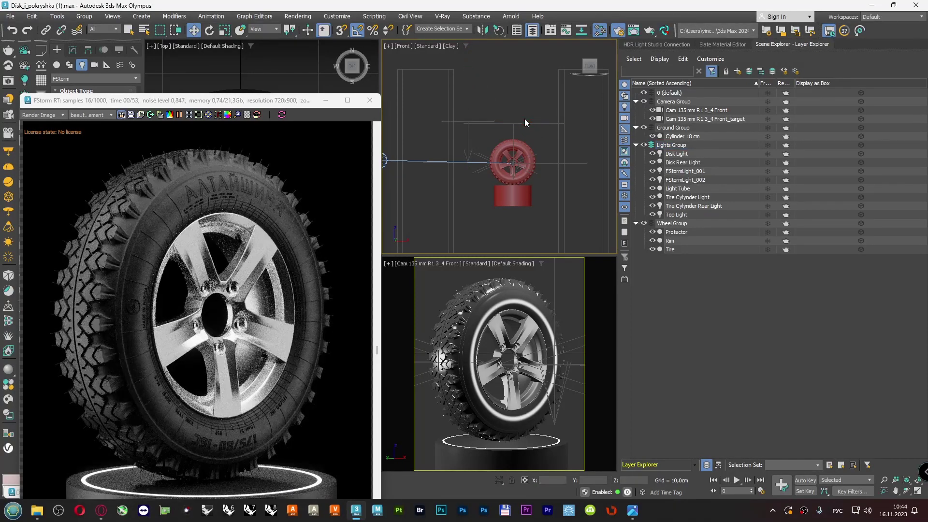
pyautogui.click(461, 124)
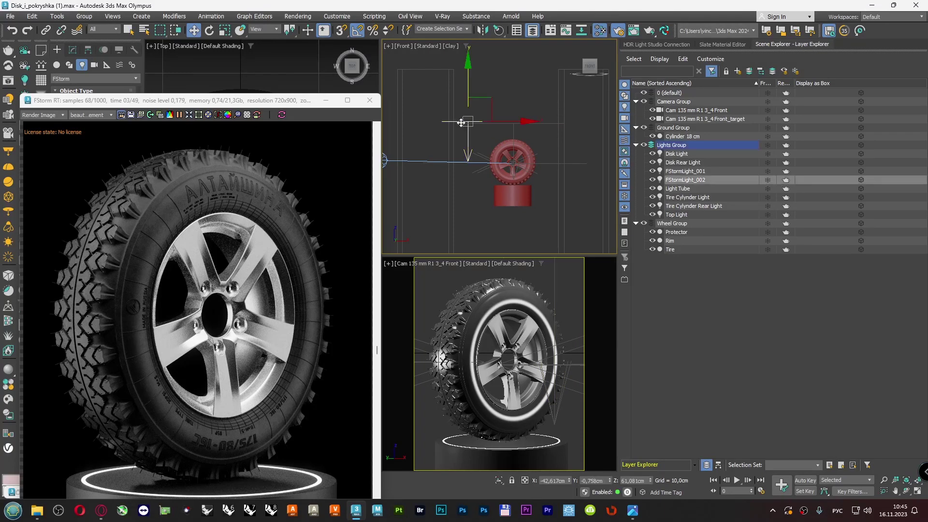
pyautogui.moveTo(525, 120); pyautogui.dragTo(540, 118)
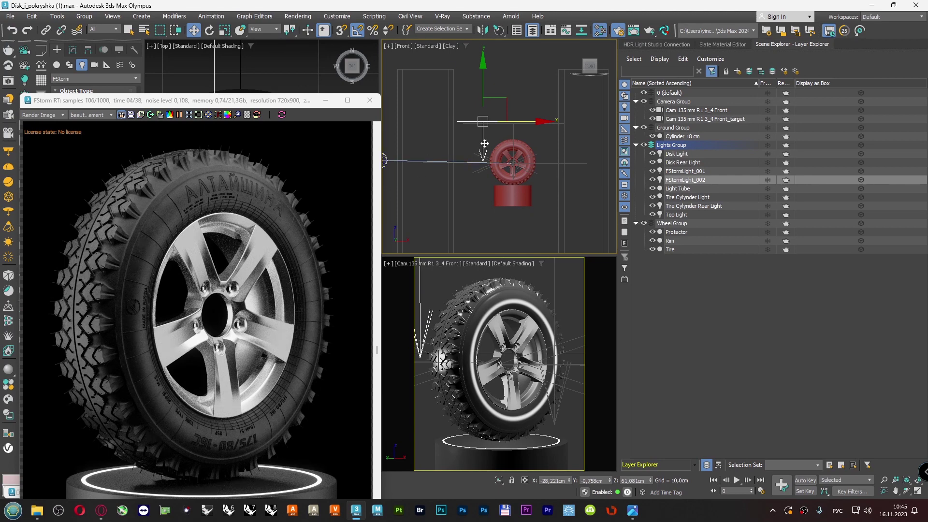
# - Rename FStormLight_001 to 'Cylynder Rim Light'
pyautogui.click(684, 172)
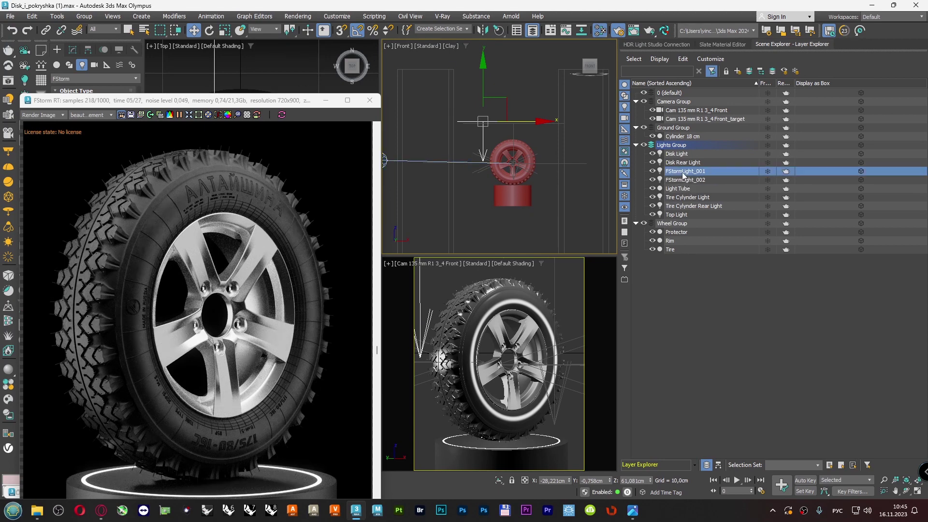
pyautogui.scroll(-4, 546, 185)
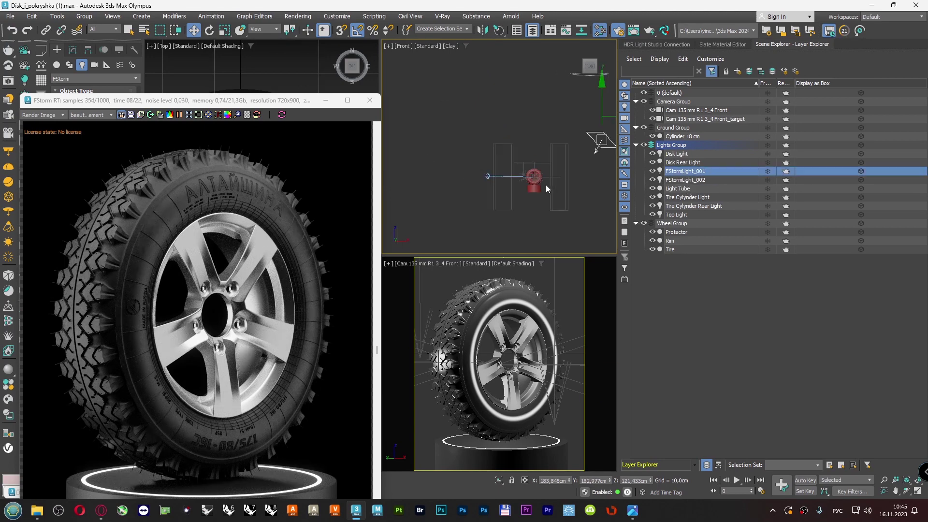
pyautogui.moveTo(574, 162); pyautogui.dragTo(514, 149, button='middle')
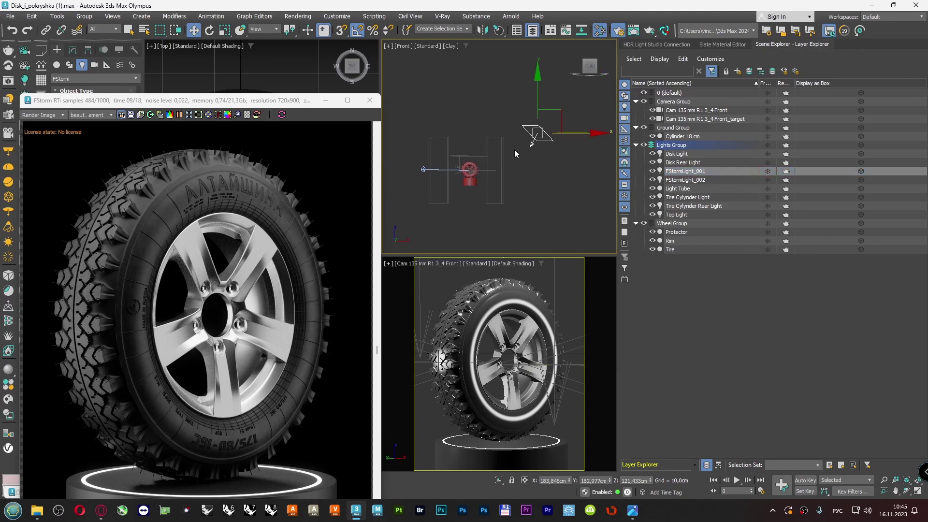
pyautogui.doubleClick(692, 171)
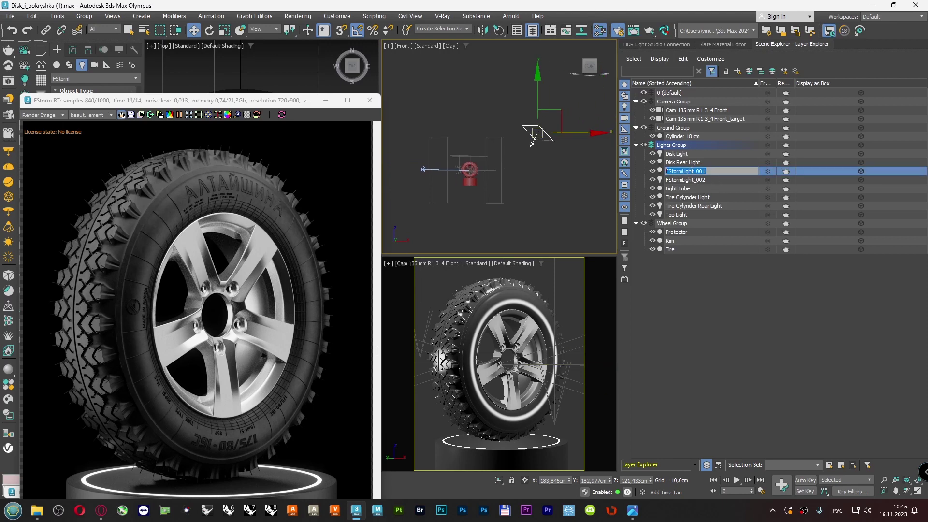
pyautogui.write('Кшь')
pyautogui.press('BackSpace')
pyautogui.press('BackSpace')
pyautogui.press('BackSpace')
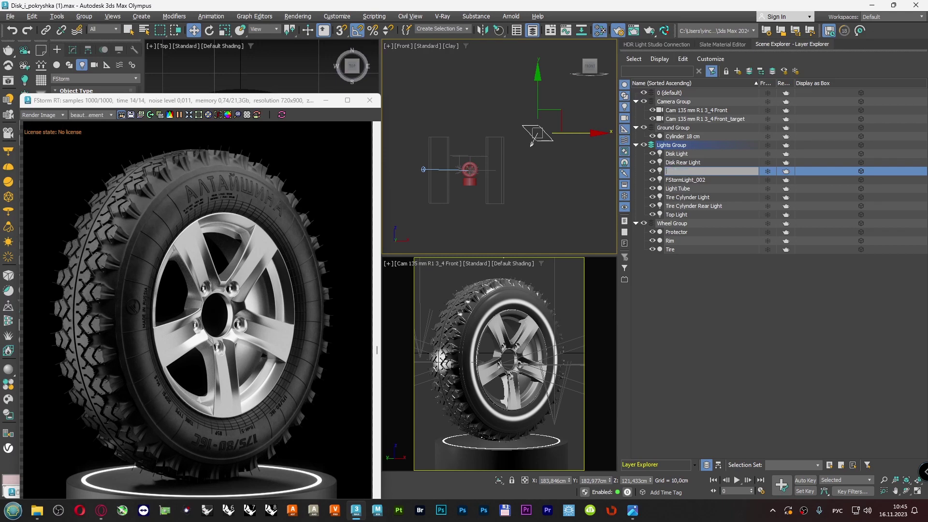
pyautogui.hotkey('alt', 'shift')
pyautogui.press('BackSpace')
pyautogui.press('BackSpace')
pyautogui.write('Cylynder Rim Lig')
pyautogui.press('Return')
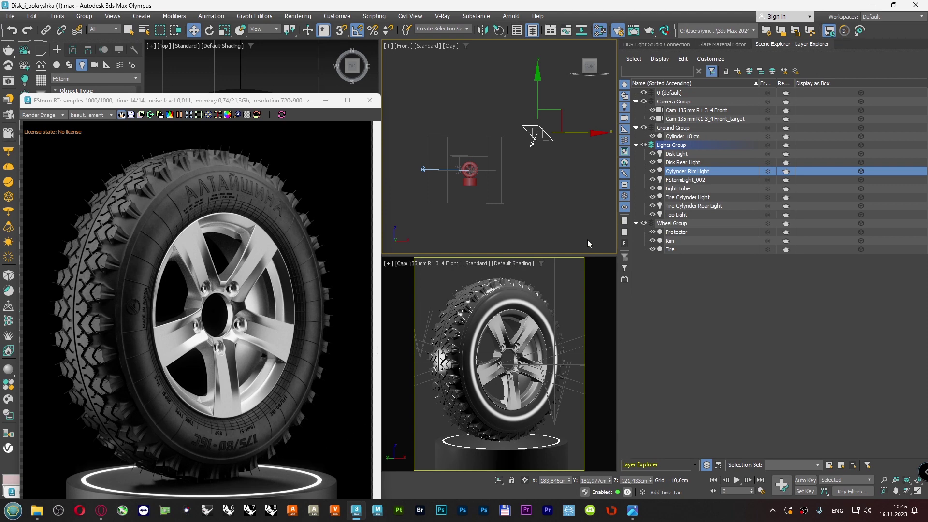
# - Rename FStormLight_002 to 'Tire Mod Light'
pyautogui.click(540, 161)
pyautogui.click(681, 180)
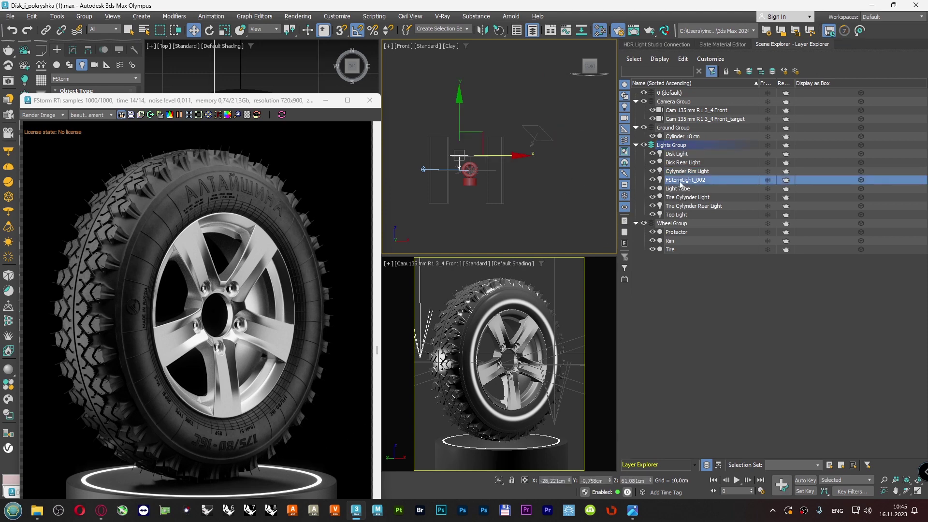
pyautogui.click(681, 181)
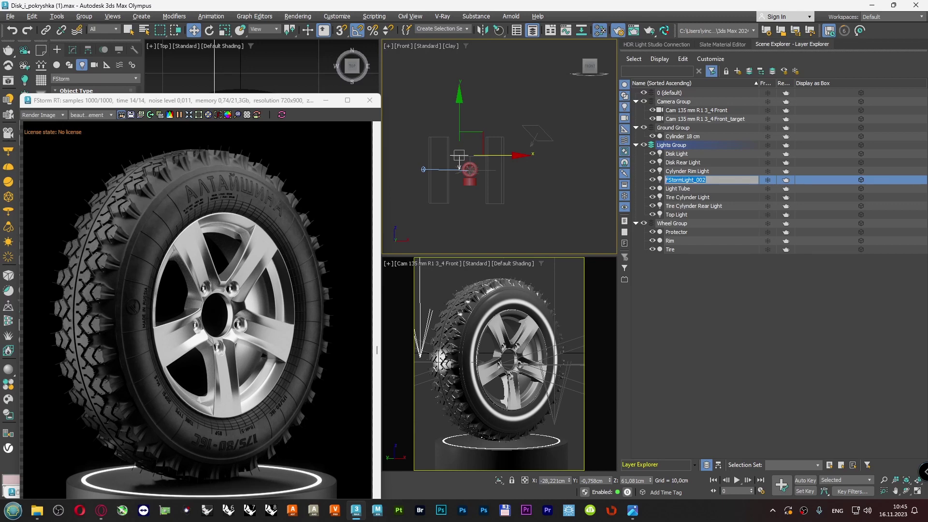
pyautogui.write('Tire M')
pyautogui.write('od Light')
pyautogui.press('Return')
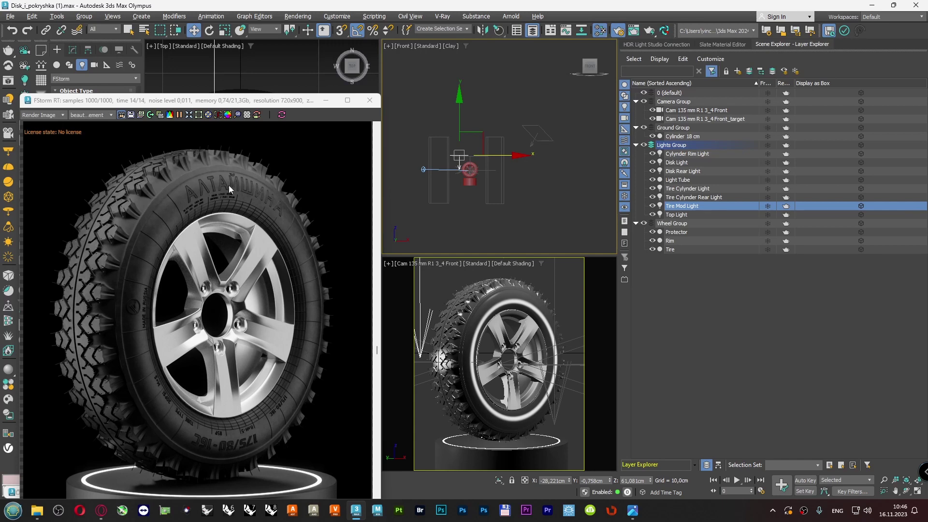
# - Switch to a Perspective view orbited down on the wheel and select Disk Light, then Tire Cylinder Light
pyautogui.click(404, 45)
pyautogui.click(415, 81)
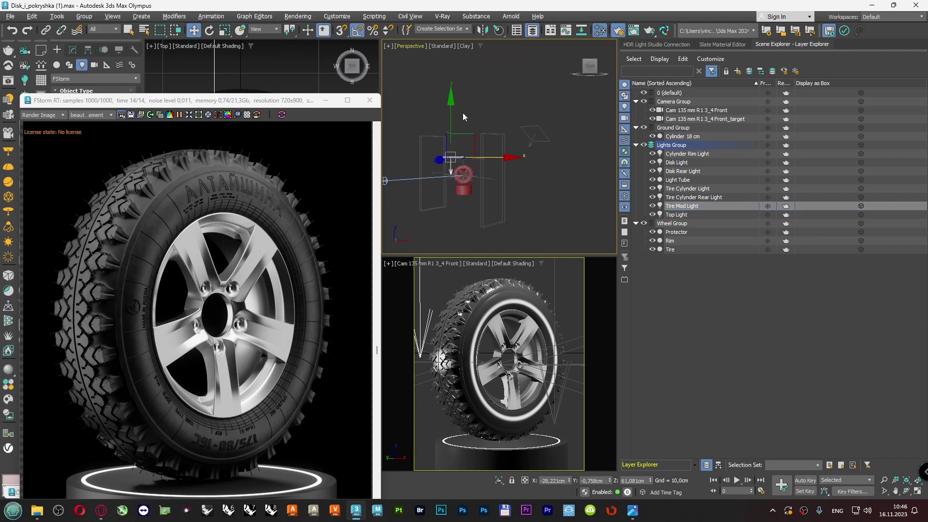
pyautogui.keyDown('alt'); pyautogui.moveTo(463, 113); pyautogui.dragTo(492, 167, button='middle'); pyautogui.keyUp('alt')
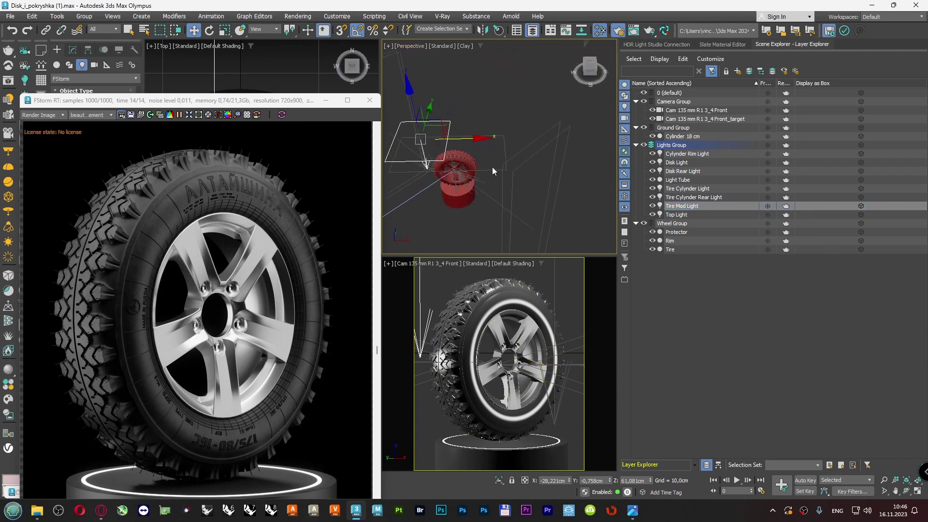
pyautogui.click(540, 147)
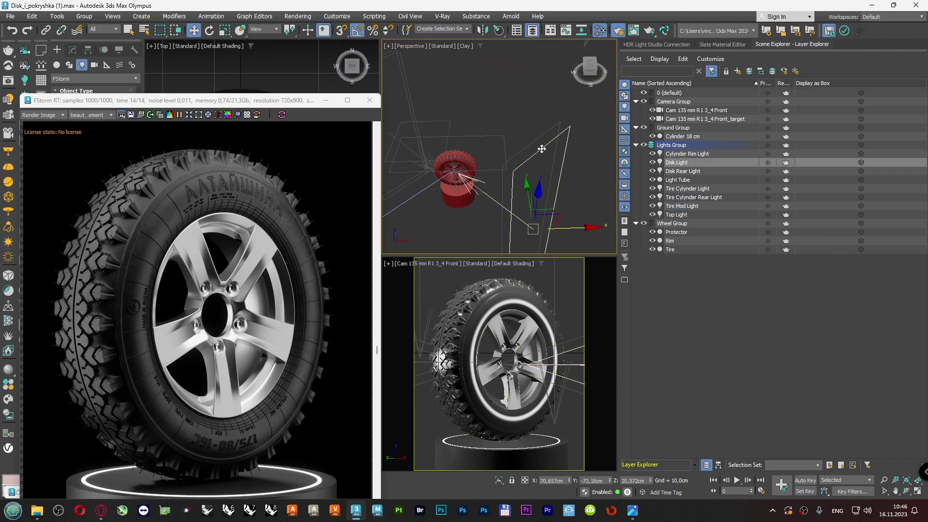
pyautogui.click(541, 148)
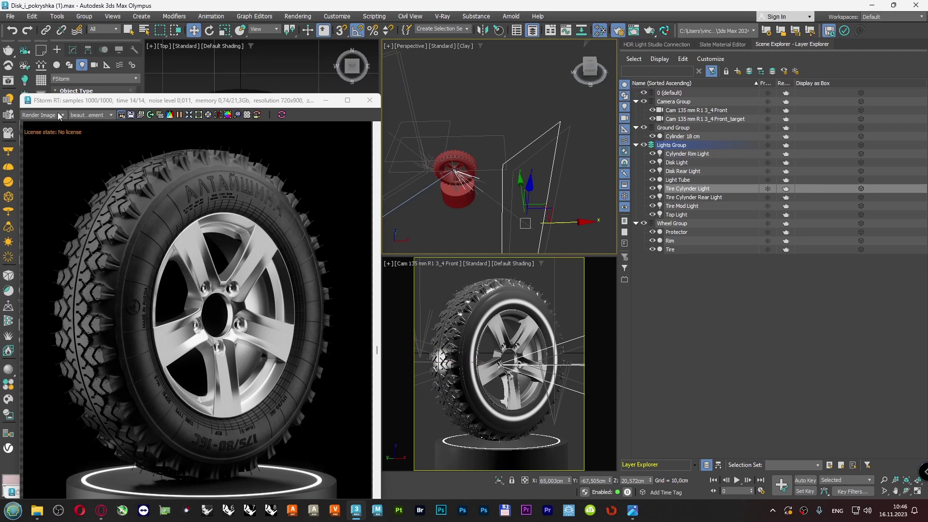
pyautogui.moveTo(57, 100); pyautogui.dragTo(138, 85)
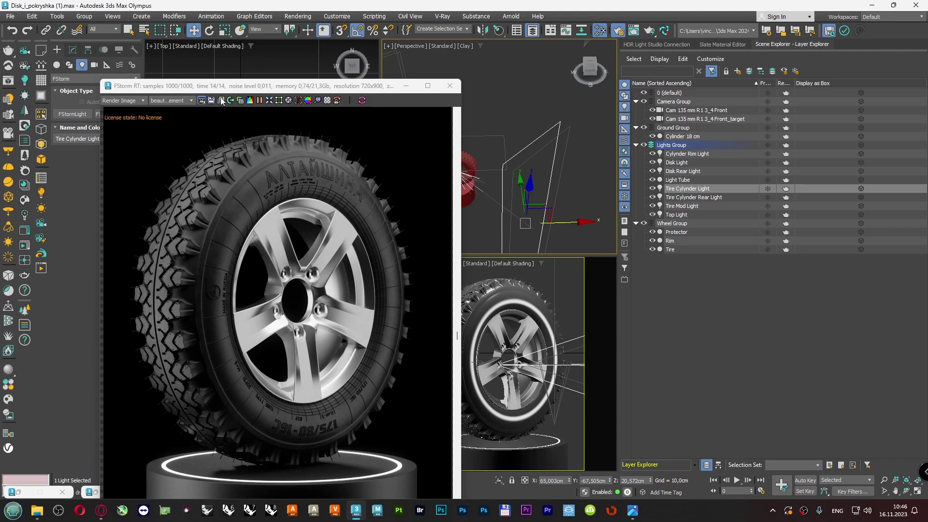
# - In the FStorm LightLister, turn off all lights, then turn Tire Cylinder Light back on
pyautogui.moveTo(221, 86); pyautogui.dragTo(303, 80)
pyautogui.click(97, 493)
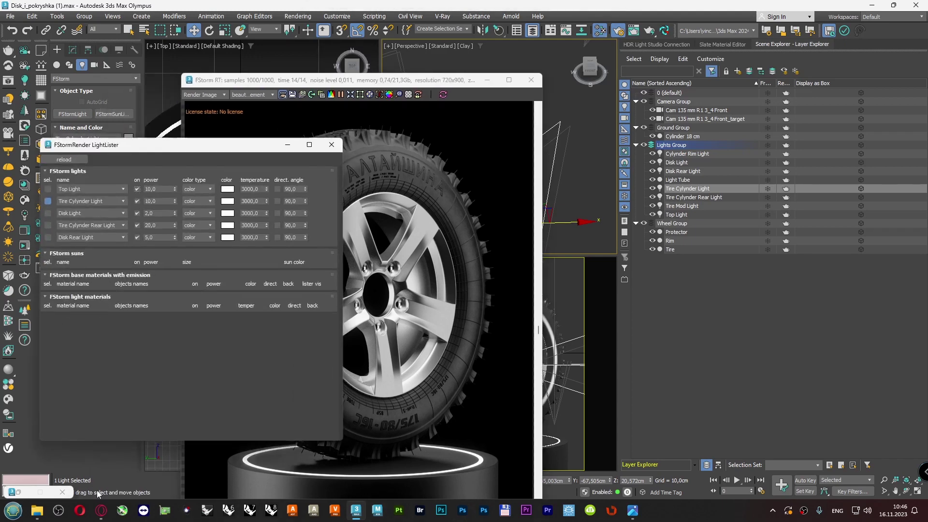
pyautogui.click(77, 159)
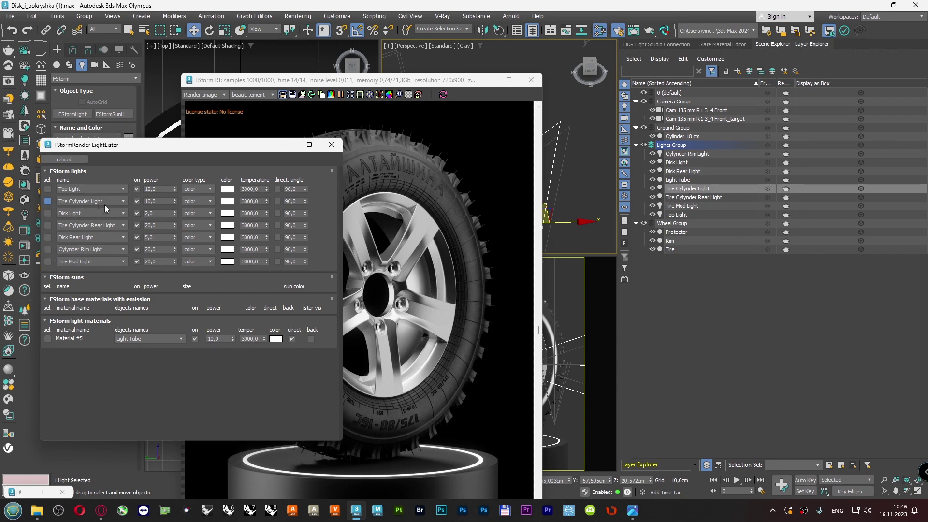
pyautogui.click(137, 213)
pyautogui.click(137, 226)
pyautogui.click(137, 237)
pyautogui.click(137, 249)
pyautogui.click(137, 262)
pyautogui.click(137, 201)
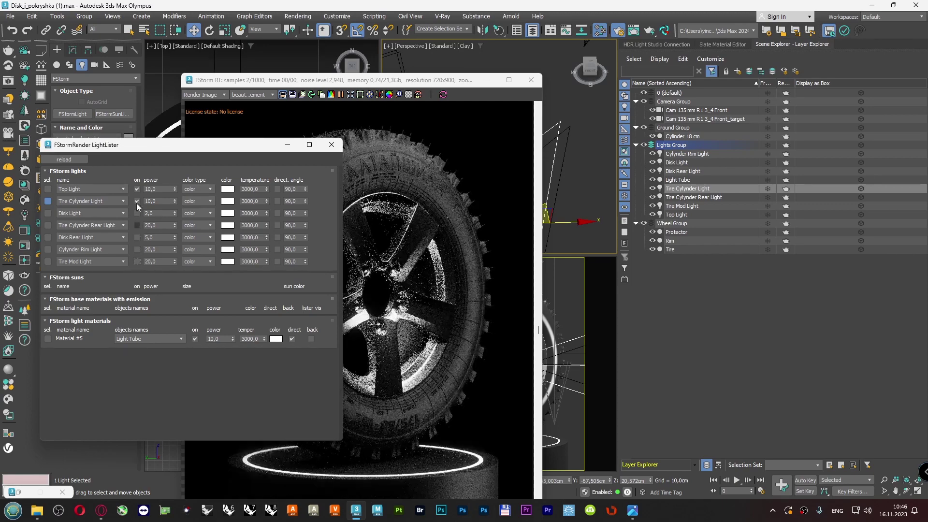
pyautogui.click(136, 190)
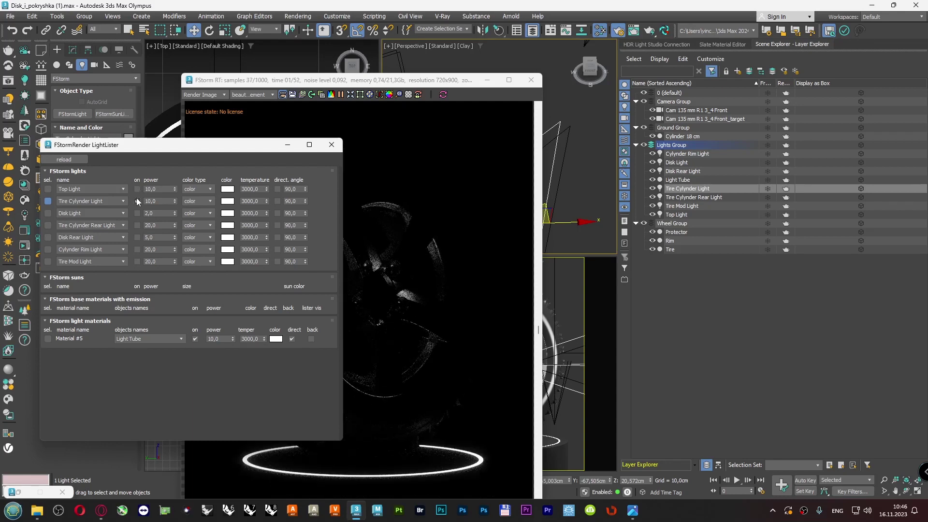
pyautogui.click(138, 201)
# - Clear the selection, minimise the LightLister and reposition the render window
pyautogui.moveTo(270, 151); pyautogui.dragTo(168, 157)
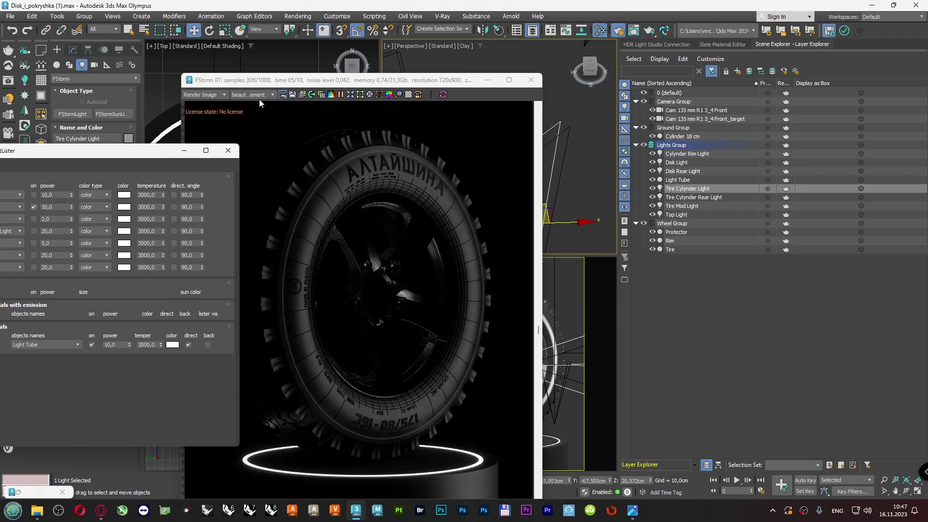
pyautogui.moveTo(279, 88); pyautogui.dragTo(119, 56)
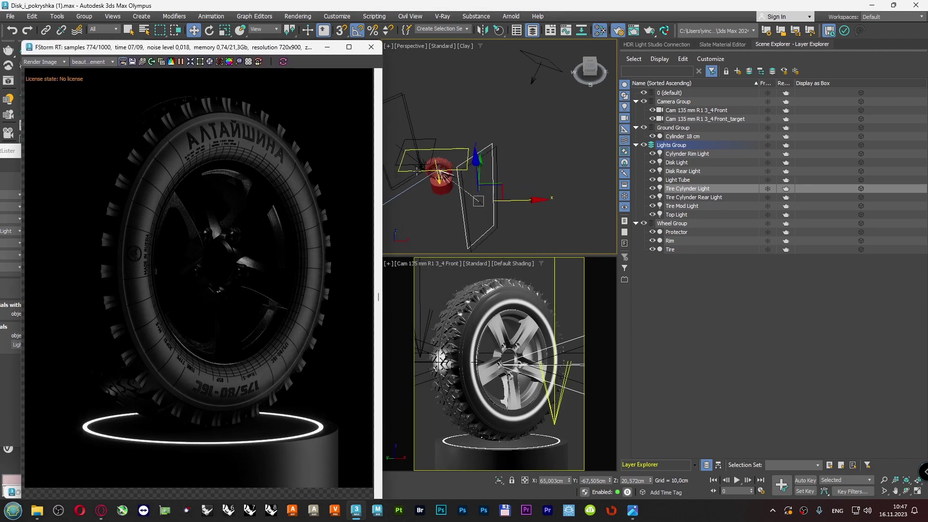
pyautogui.click(458, 193)
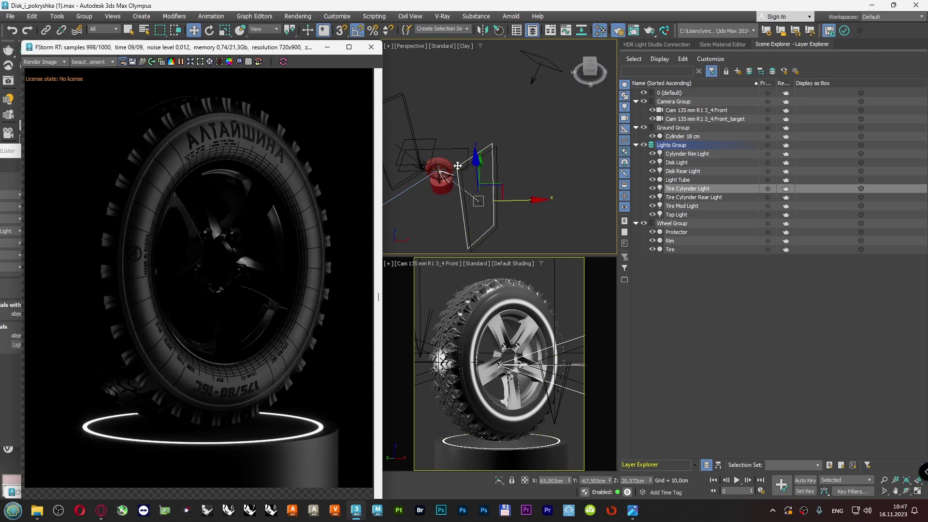
pyautogui.moveTo(229, 49); pyautogui.dragTo(327, 68)
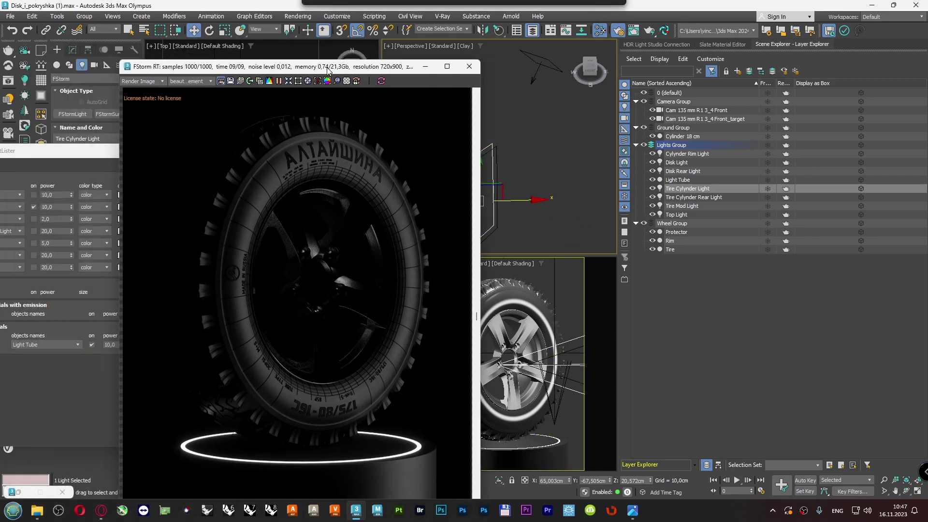
pyautogui.click(92, 155)
pyautogui.moveTo(91, 155); pyautogui.dragTo(104, 164)
pyautogui.click(207, 164)
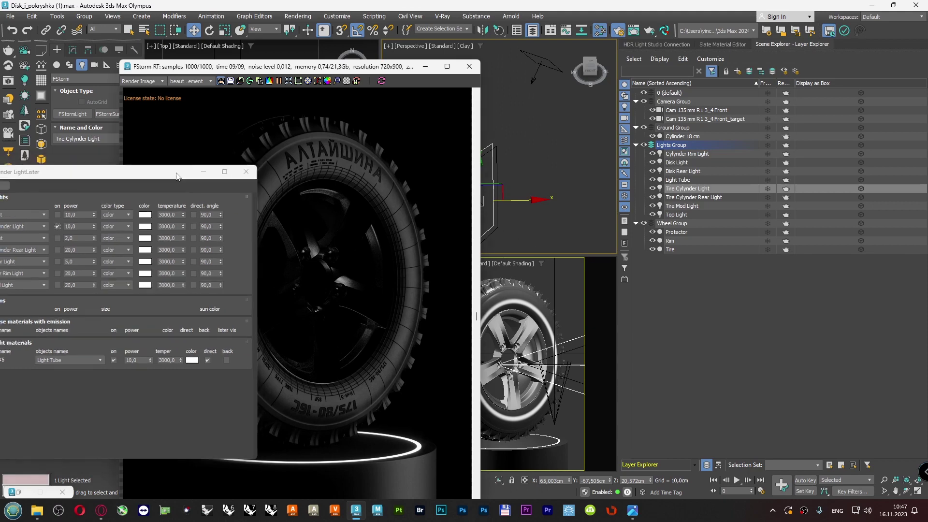
pyautogui.moveTo(159, 70); pyautogui.dragTo(189, 74)
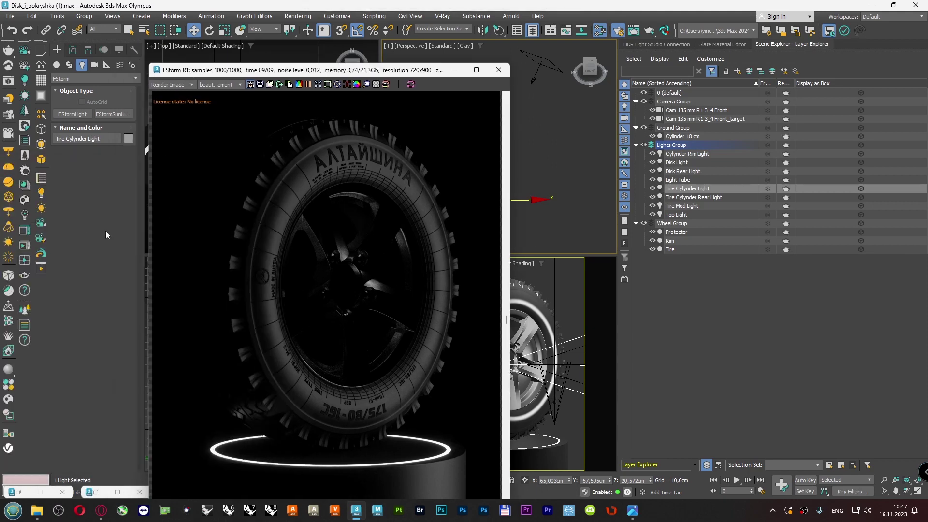
# - Set Tire Cylinder Light's size x and size y to 10 cm
pyautogui.click(73, 50)
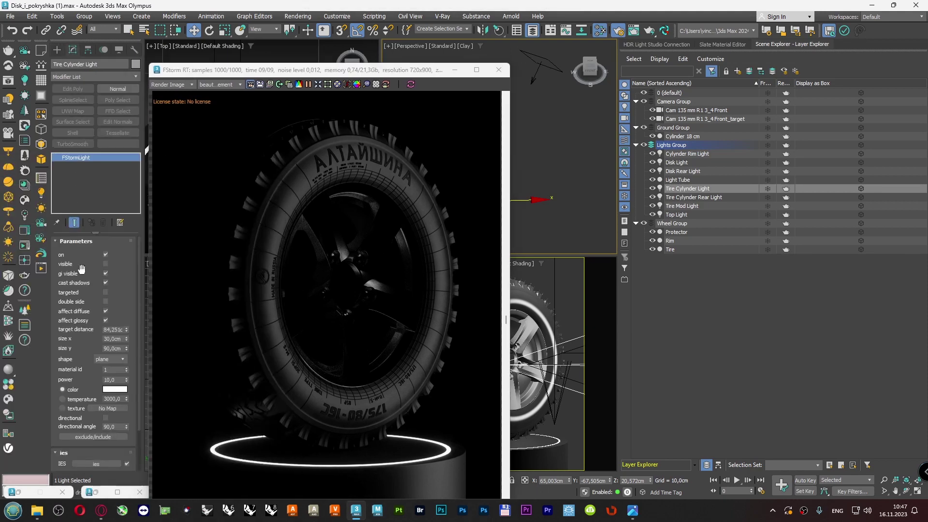
pyautogui.moveTo(284, 76); pyautogui.dragTo(287, 56)
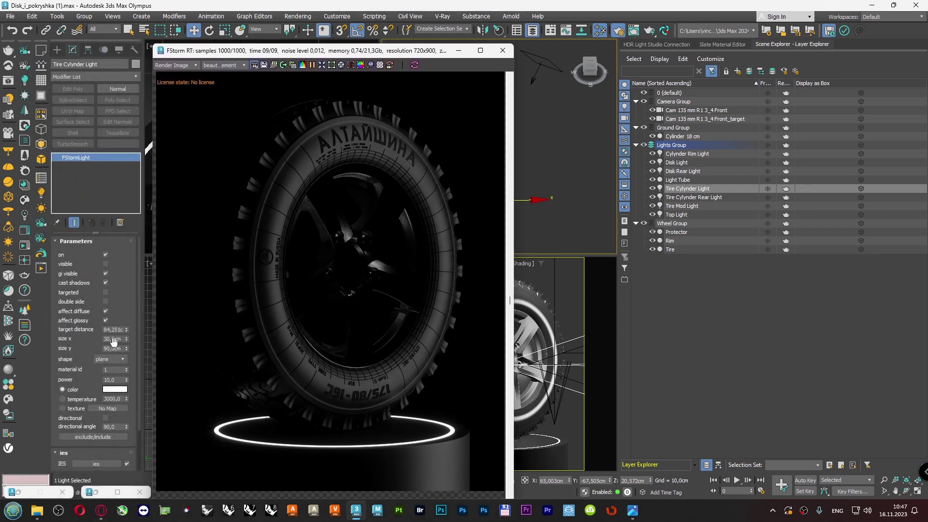
pyautogui.doubleClick(122, 340)
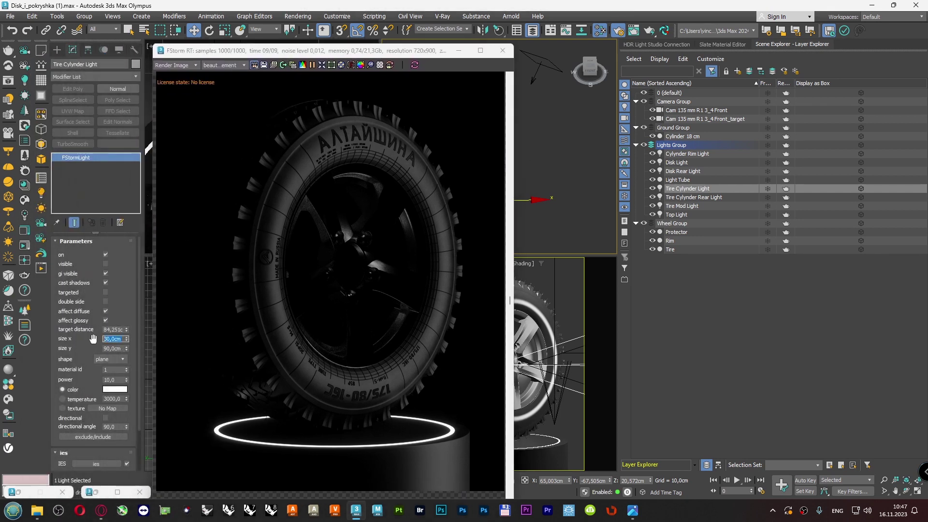
pyautogui.write('10')
pyautogui.press('Return')
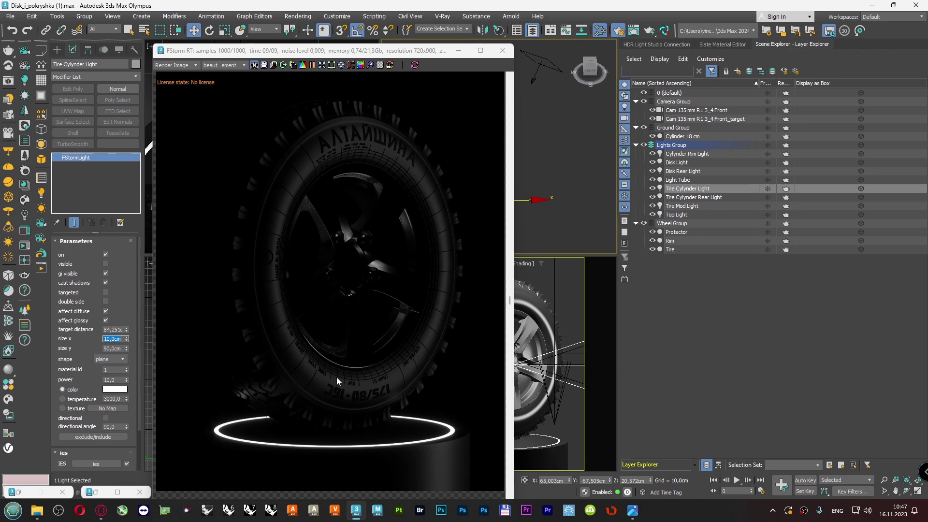
pyautogui.moveTo(121, 351); pyautogui.dragTo(112, 349)
pyautogui.write('10')
pyautogui.press('Return')
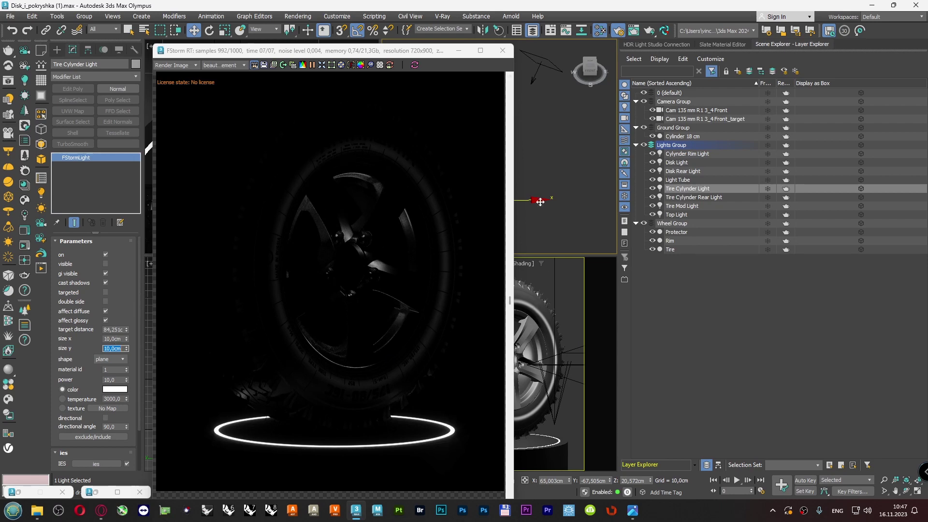
# - Try the light at 30 by 30 cm, then 60 by 60 cm
pyautogui.moveTo(394, 52); pyautogui.dragTo(331, 57)
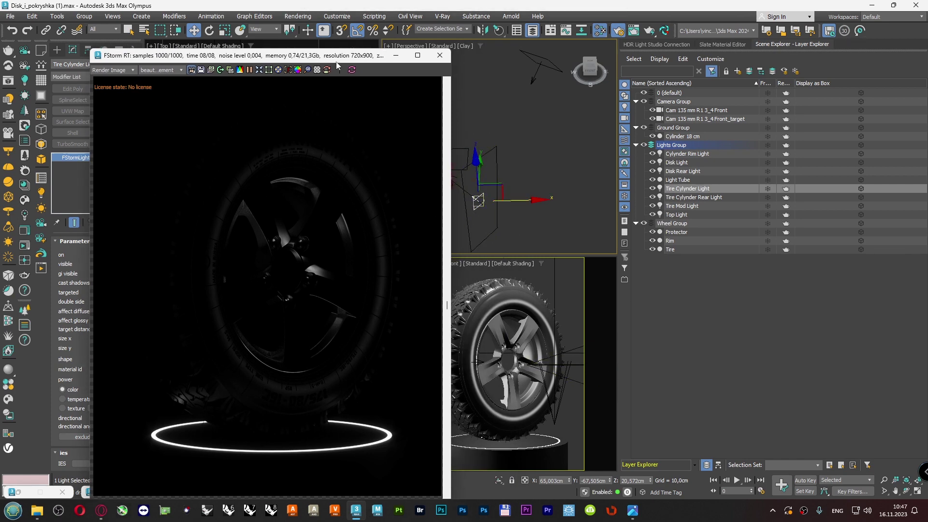
pyautogui.moveTo(337, 64); pyautogui.dragTo(412, 62)
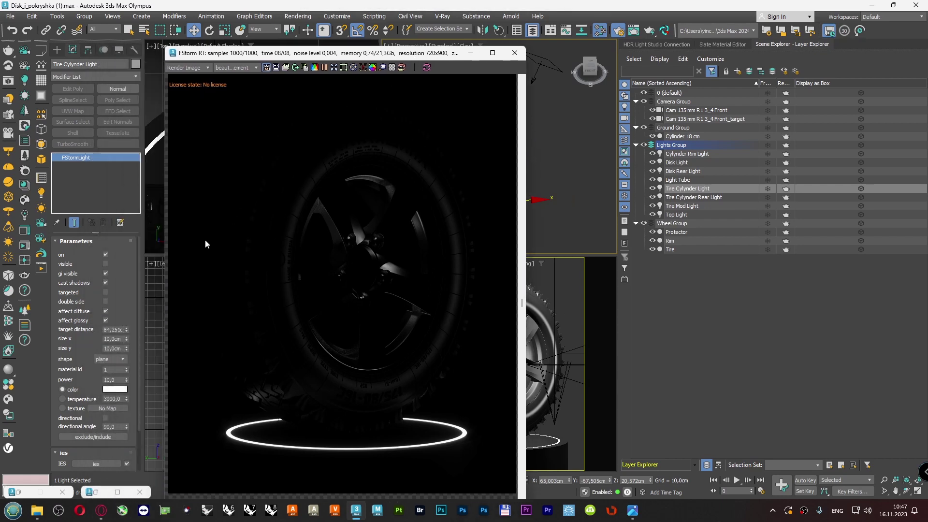
pyautogui.doubleClick(117, 341)
pyautogui.write('30')
pyautogui.press('Return')
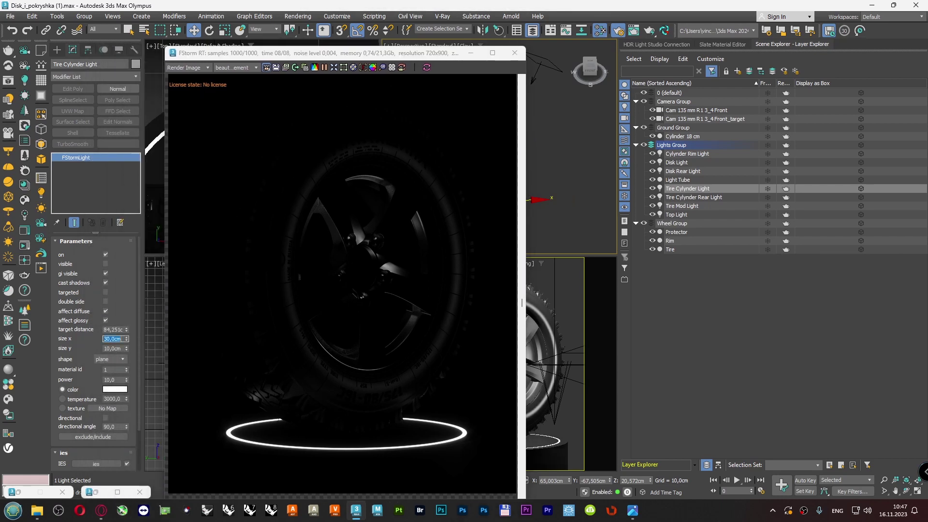
pyautogui.press('Tab')
pyautogui.write('30')
pyautogui.press('Return')
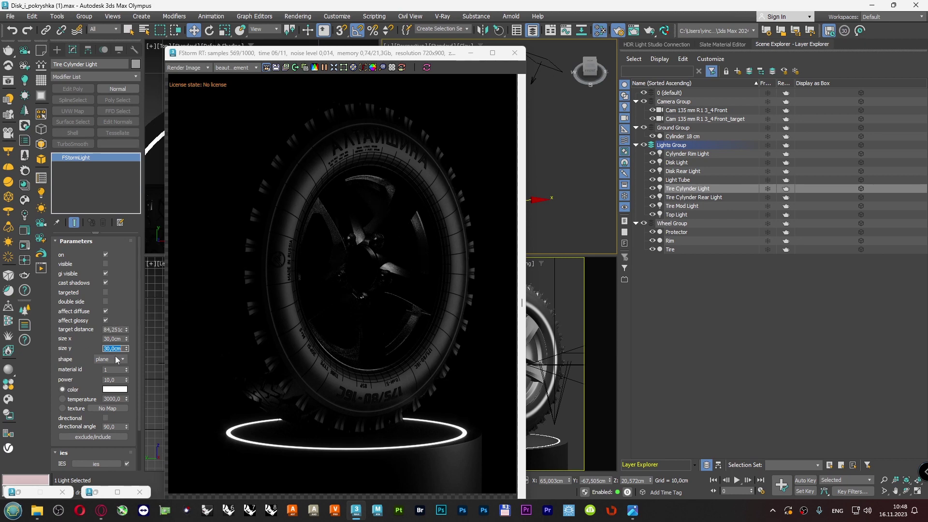
pyautogui.hotkey('shift', 'Tab')
pyautogui.write('60')
pyautogui.press('Return')
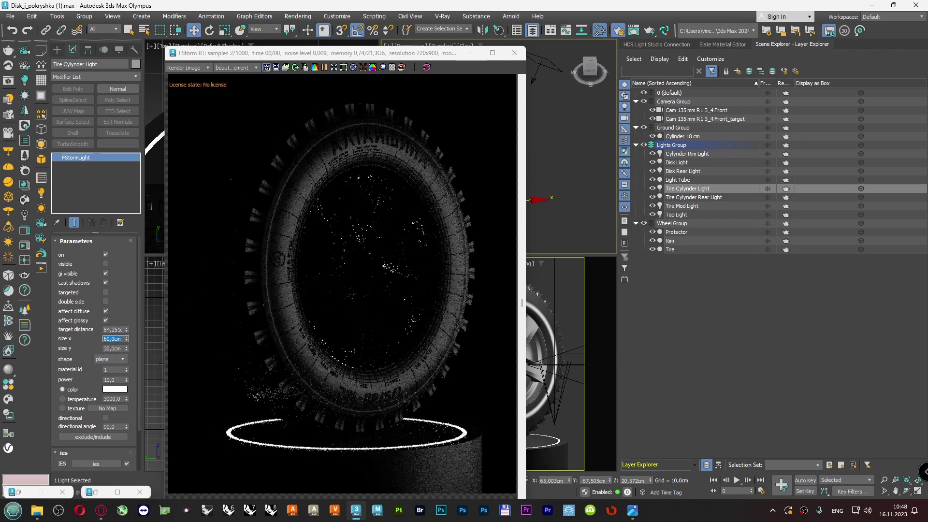
pyautogui.press('Tab')
pyautogui.write('60')
pyautogui.press('Return')
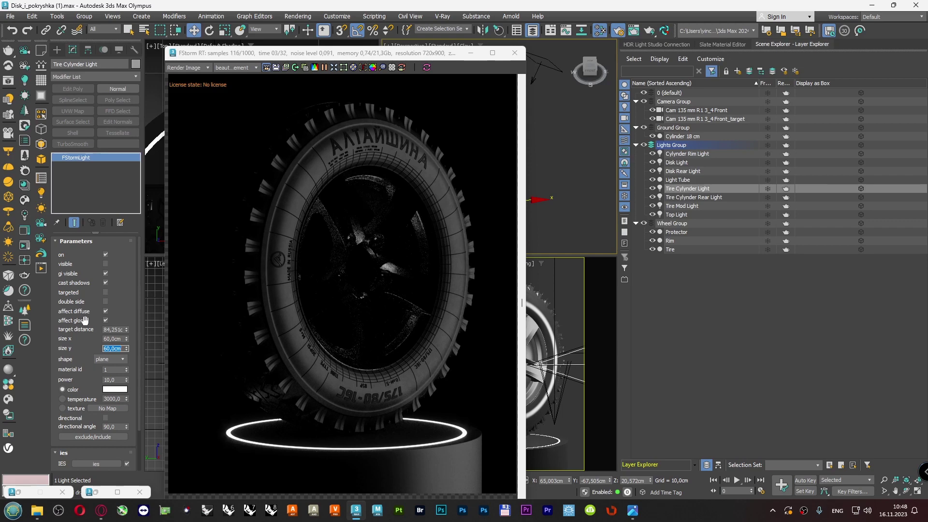
# - Try 50 by 50 cm, then settle on 40 by 40 cm
pyautogui.click(116, 338)
pyautogui.press('Tab')
pyautogui.write('50')
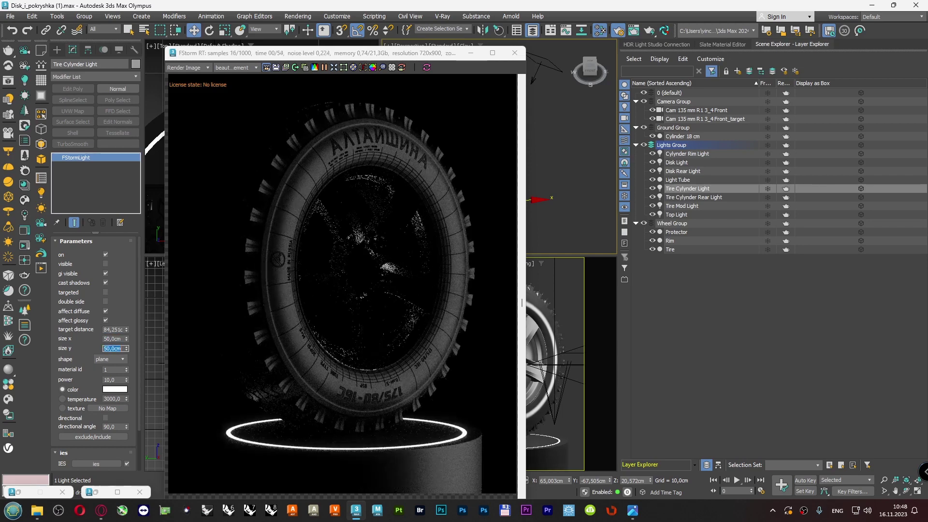
pyautogui.press('Return')
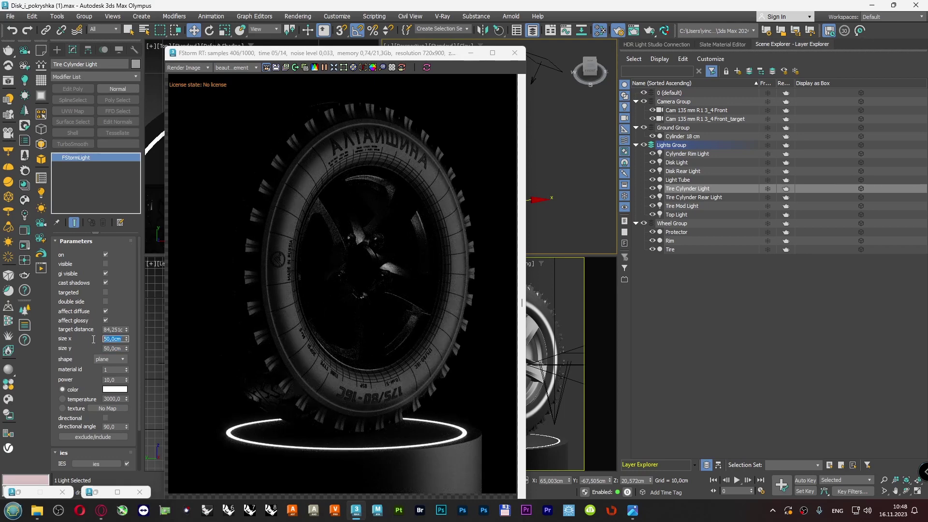
pyautogui.click(122, 338)
pyautogui.write('40')
pyautogui.press('Tab')
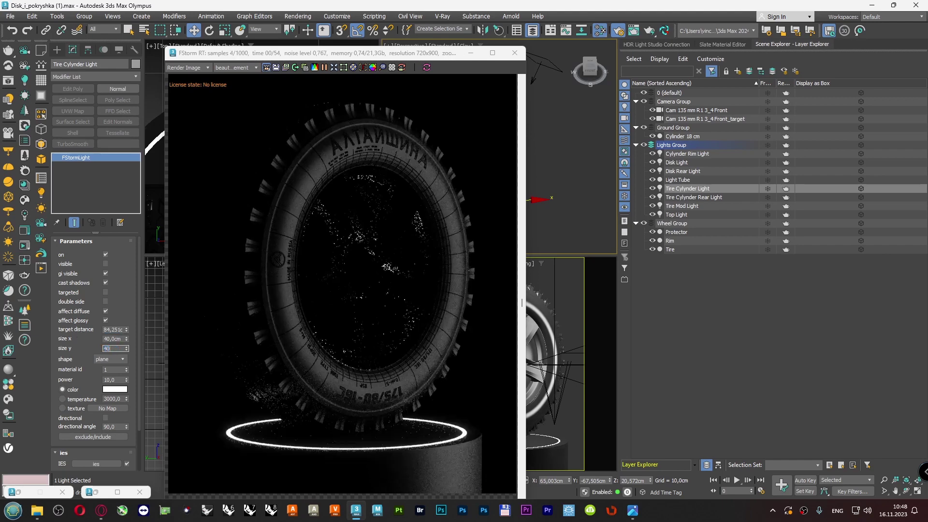
pyautogui.write('40')
pyautogui.press('Return')
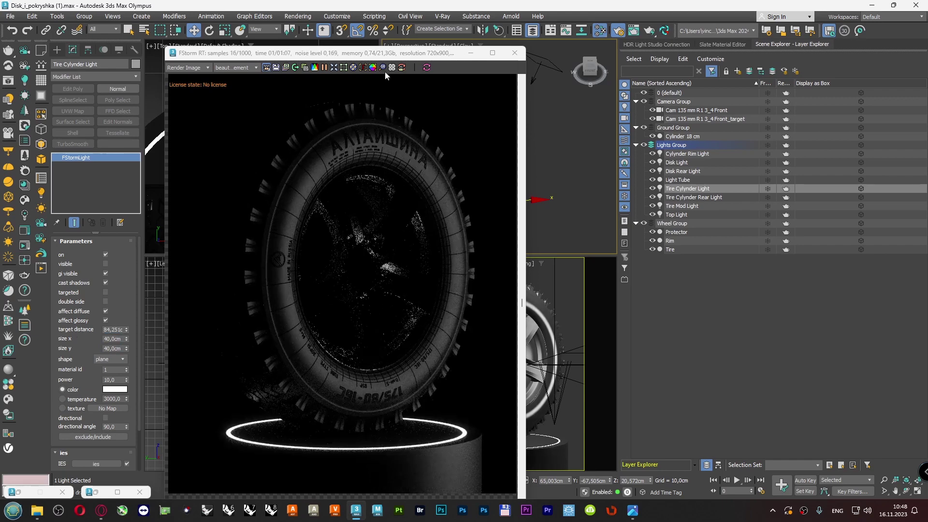
# - Switch to Local coordinates and move Tire Cylinder Light along its local X and up along Y
pyautogui.moveTo(394, 55); pyautogui.dragTo(300, 60)
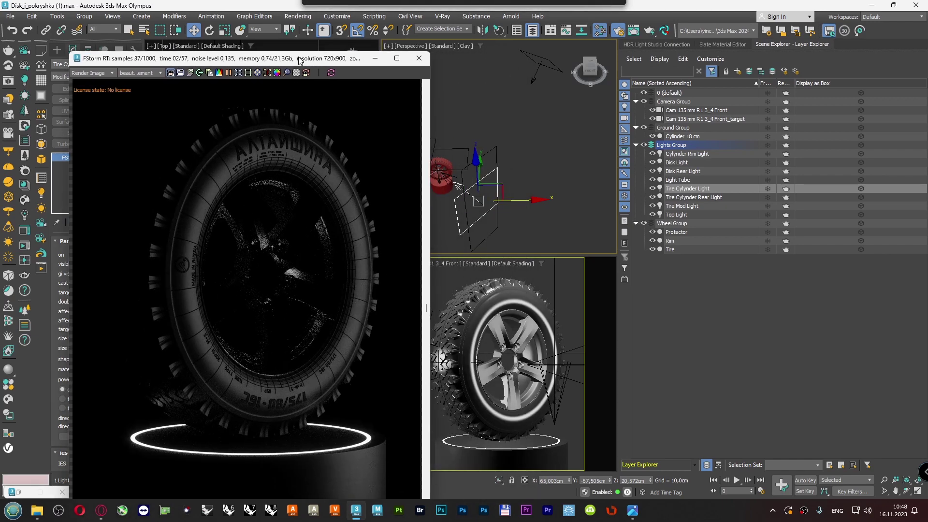
pyautogui.click(264, 29)
pyautogui.click(256, 63)
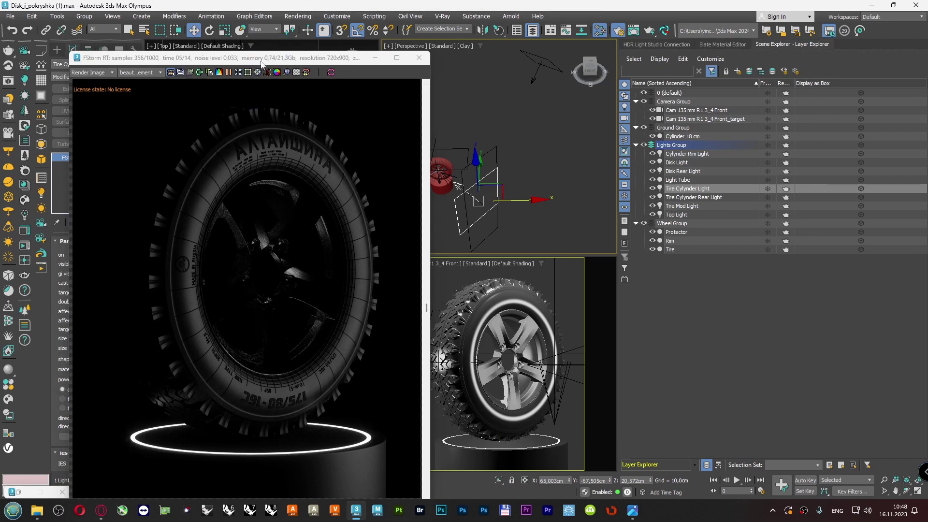
pyautogui.moveTo(511, 174); pyautogui.dragTo(501, 178)
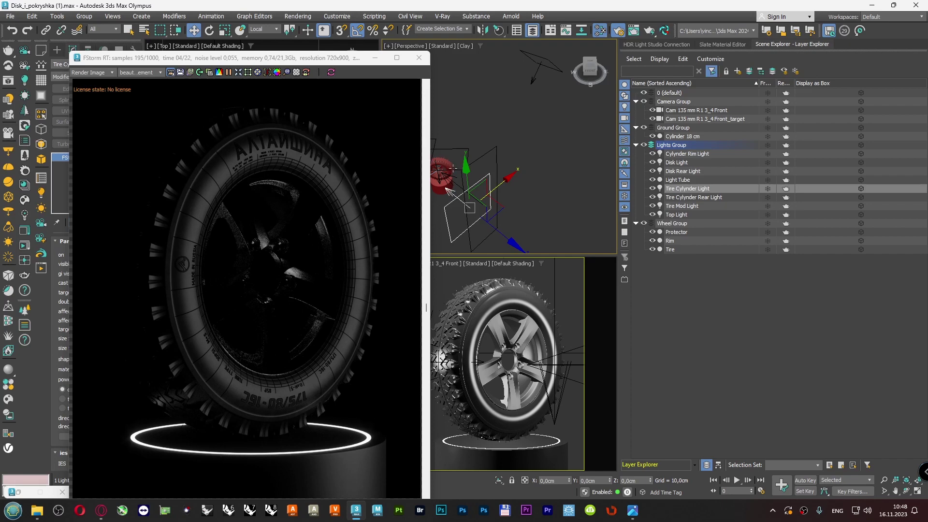
pyautogui.moveTo(466, 172); pyautogui.dragTo(467, 164)
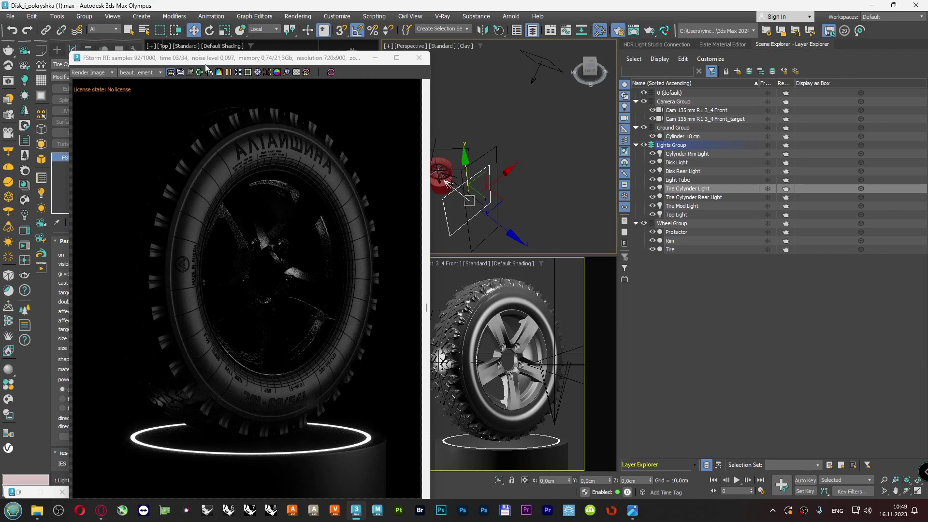
pyautogui.moveTo(207, 65); pyautogui.dragTo(274, 60)
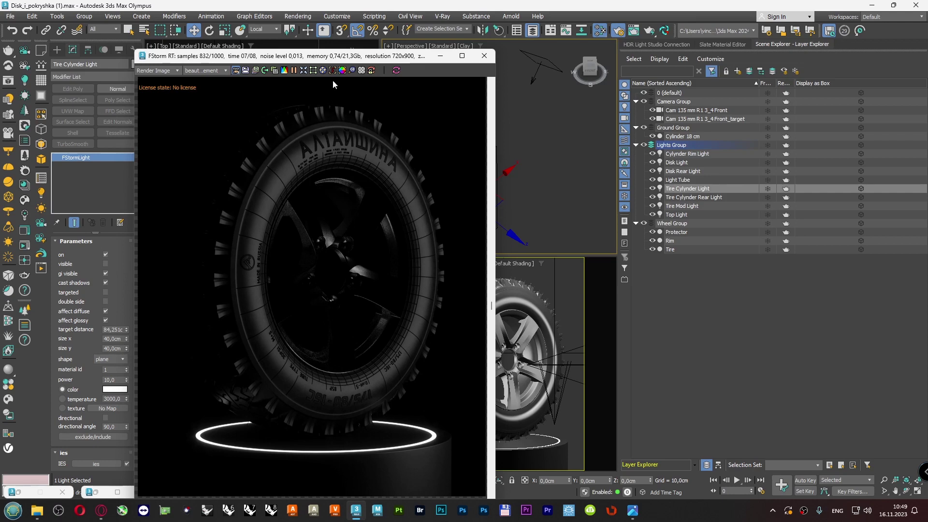
# - Set the Tire Cylinder Light's size y to 60 cm and lower it with the gizmo
pyautogui.moveTo(334, 58); pyautogui.dragTo(717, 85)
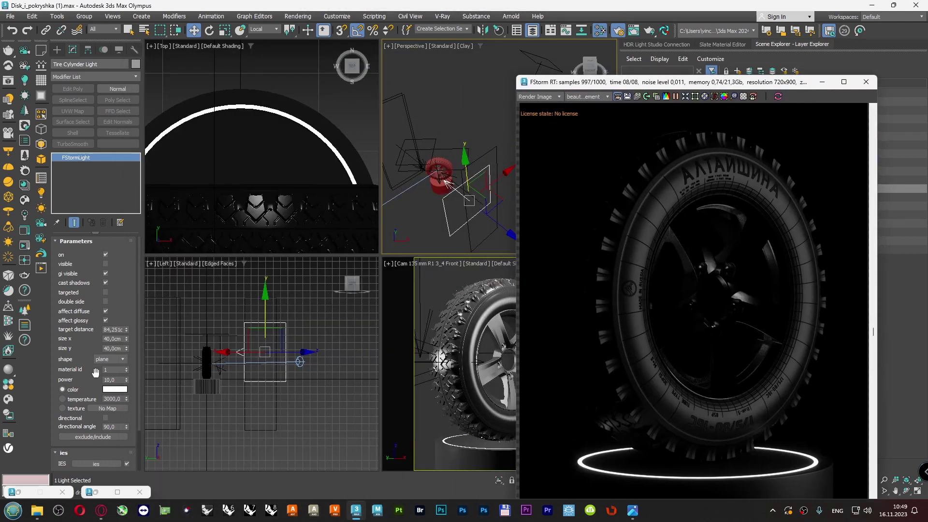
pyautogui.click(121, 349)
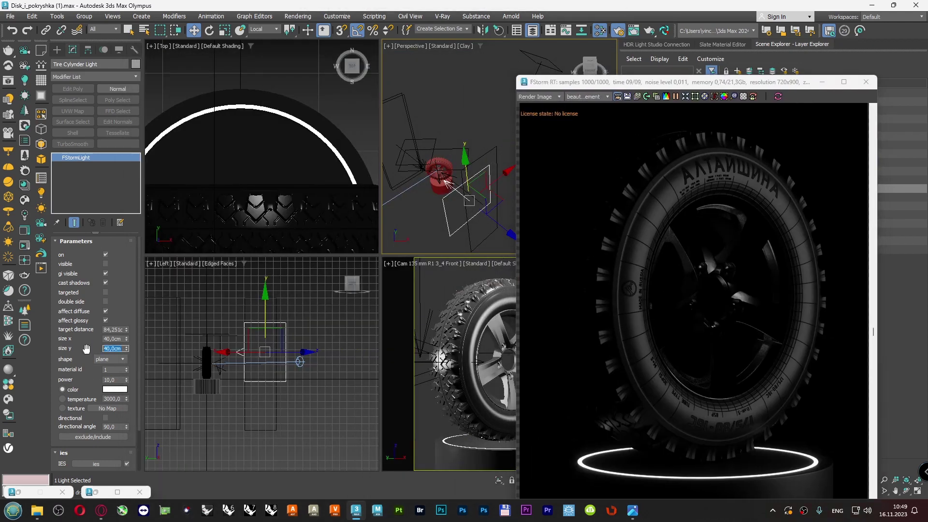
pyautogui.write('60')
pyautogui.press('Return')
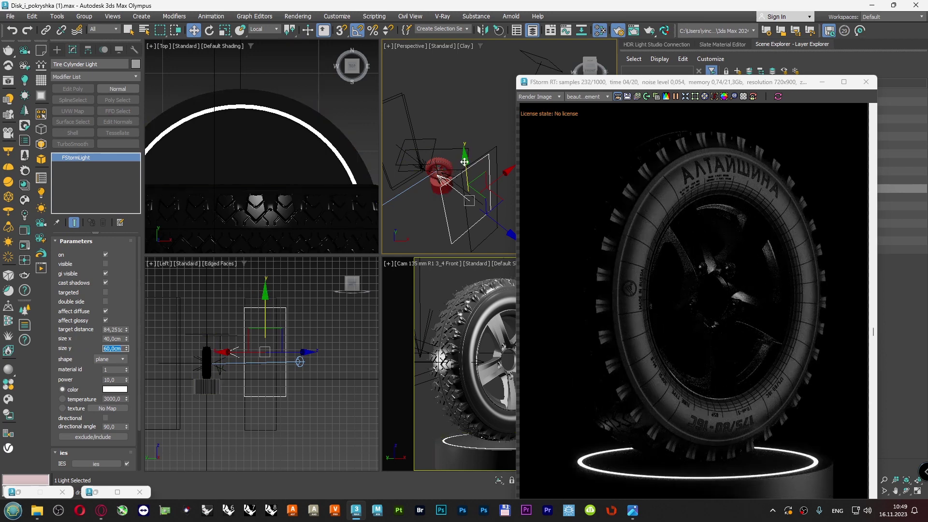
pyautogui.moveTo(465, 157); pyautogui.dragTo(465, 166)
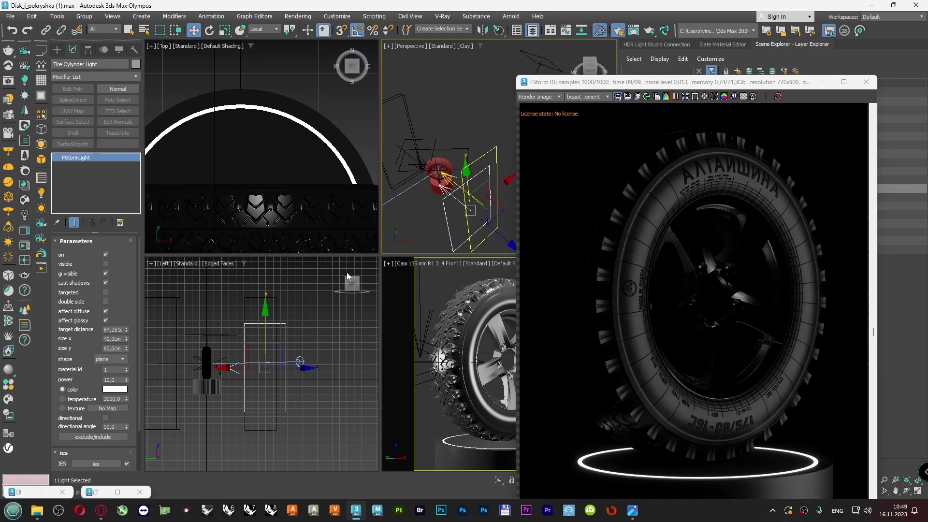
# - Try 50 cm for the light's size y, then return it to 40 cm
pyautogui.doubleClick(121, 348)
pyautogui.write('50')
pyautogui.press('Return')
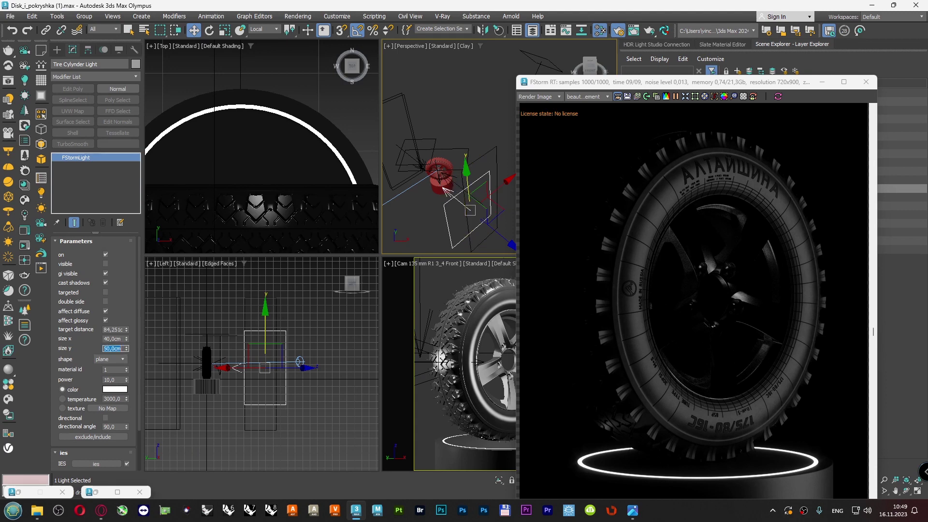
pyautogui.click(468, 173)
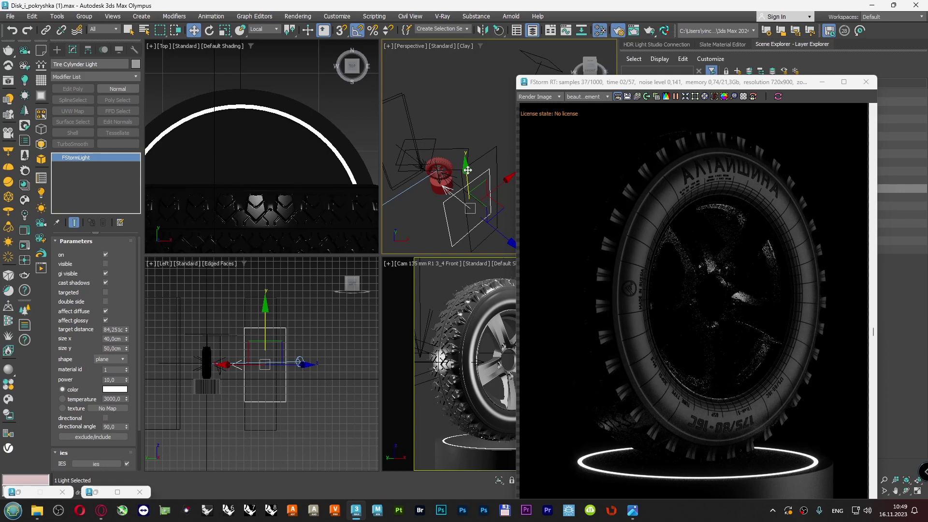
pyautogui.doubleClick(122, 348)
pyautogui.write('40')
pyautogui.press('Return')
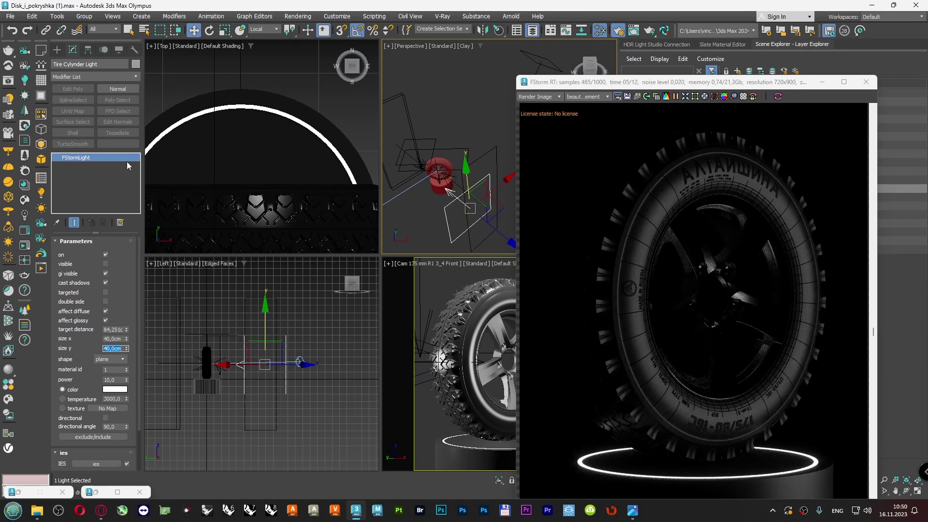
# - In the FStorm LightLister, switch the Top Light on, then back off
pyautogui.click(118, 492)
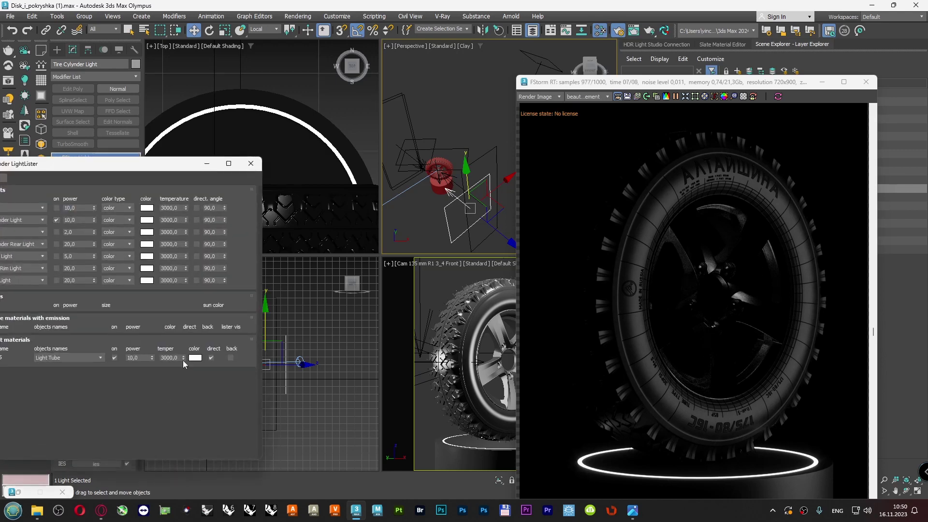
pyautogui.moveTo(99, 170); pyautogui.dragTo(134, 175)
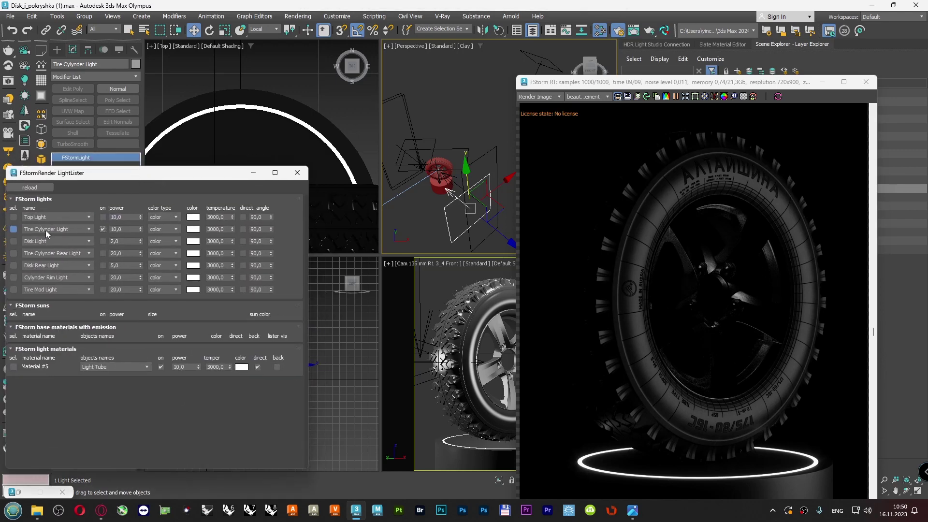
pyautogui.click(103, 217)
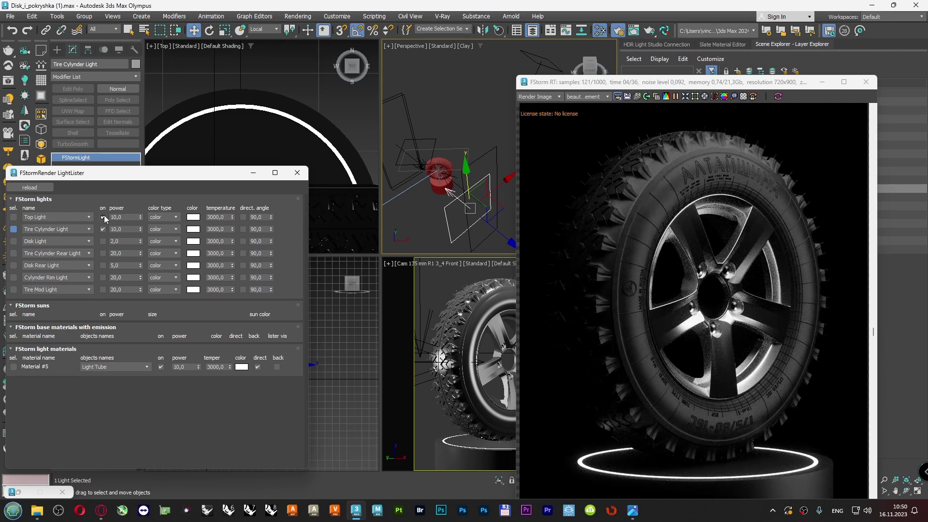
pyautogui.click(103, 217)
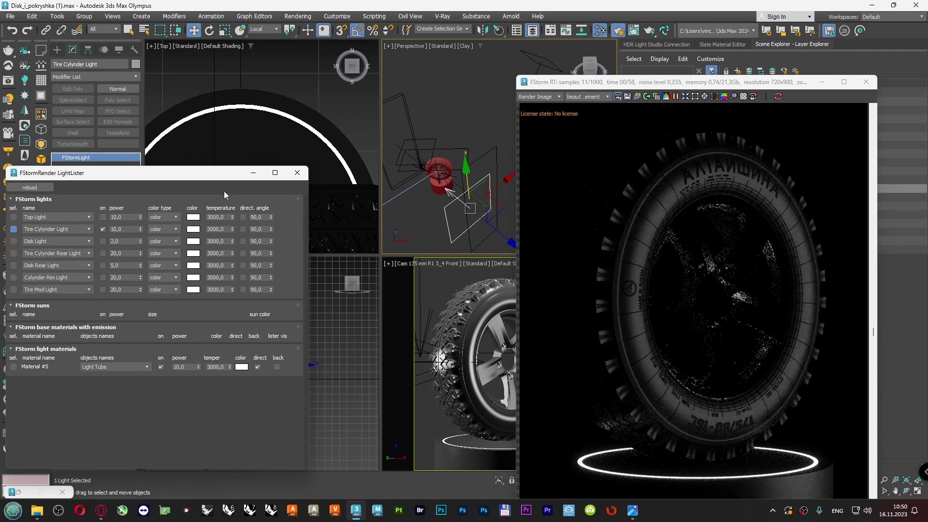
pyautogui.click(252, 174)
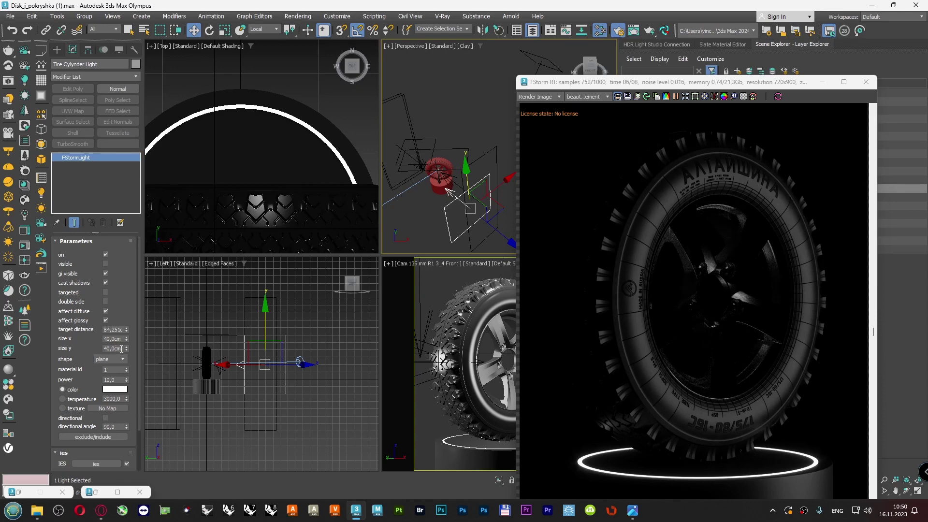
# - Set the Tire Cylinder Light's size y to 50 cm
pyautogui.doubleClick(121, 349)
pyautogui.write('50')
pyautogui.press('Return')
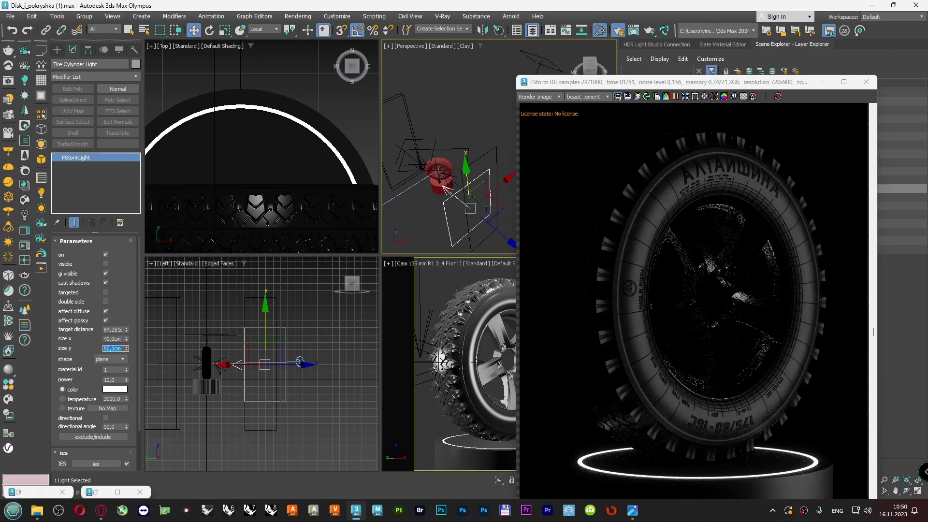
pyautogui.scroll(2, 729, 439)
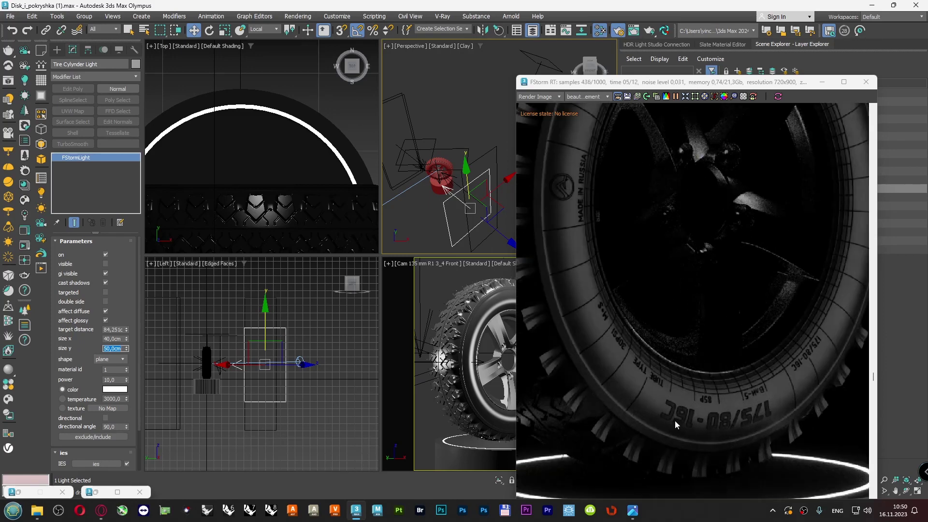
pyautogui.scroll(-2, 675, 422)
pyautogui.scroll(2, 689, 172)
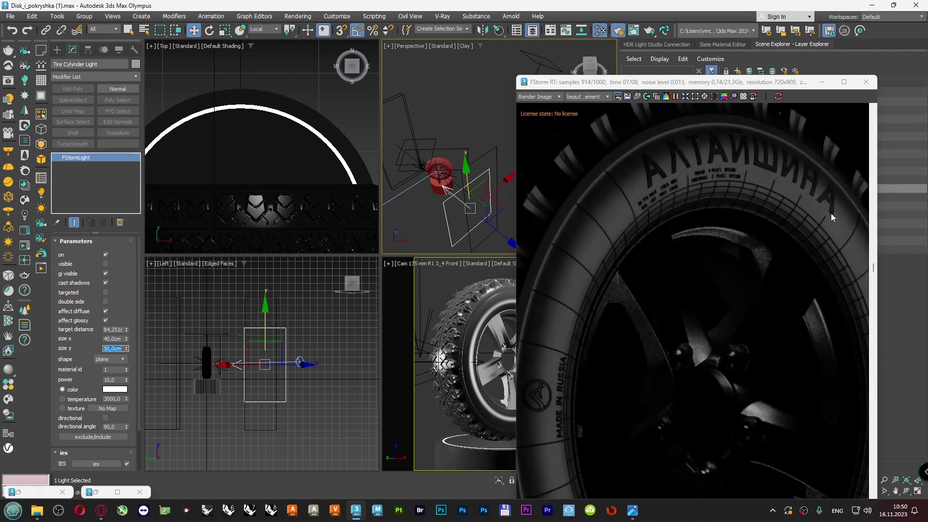
pyautogui.scroll(-1, 691, 183)
pyautogui.scroll(-1, 691, 193)
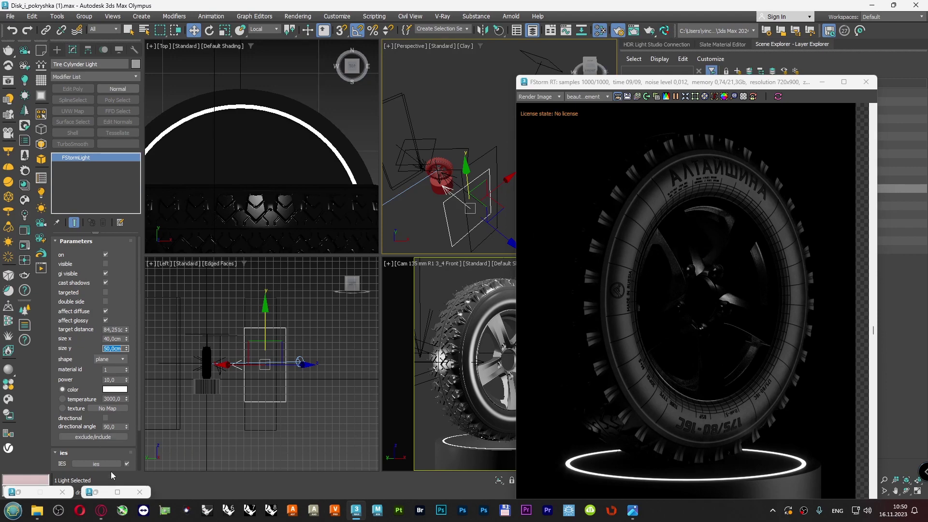
# - Switch on the Disk, Tire Cylinder Rear, Disk Rear, Cylynder Rim and Tire Mod lights in LightLister
pyautogui.click(95, 492)
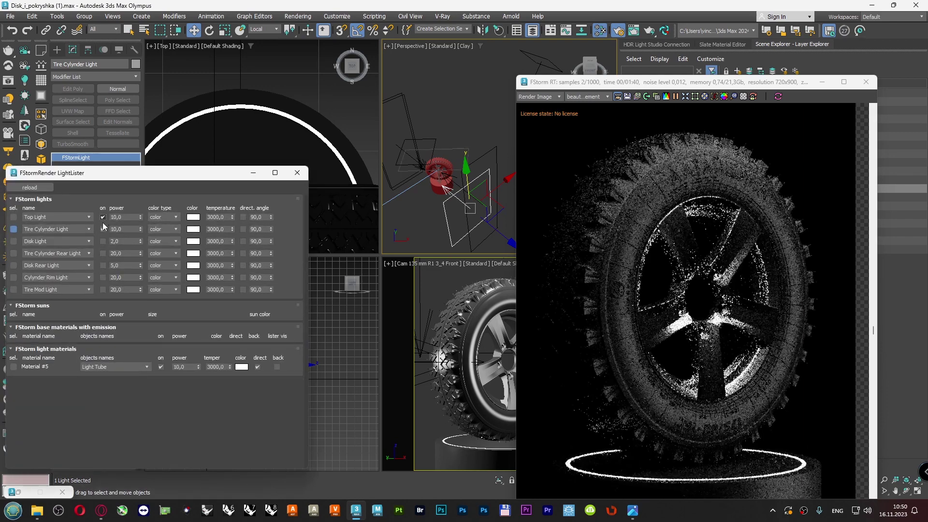
pyautogui.click(102, 241)
pyautogui.click(102, 253)
pyautogui.click(103, 264)
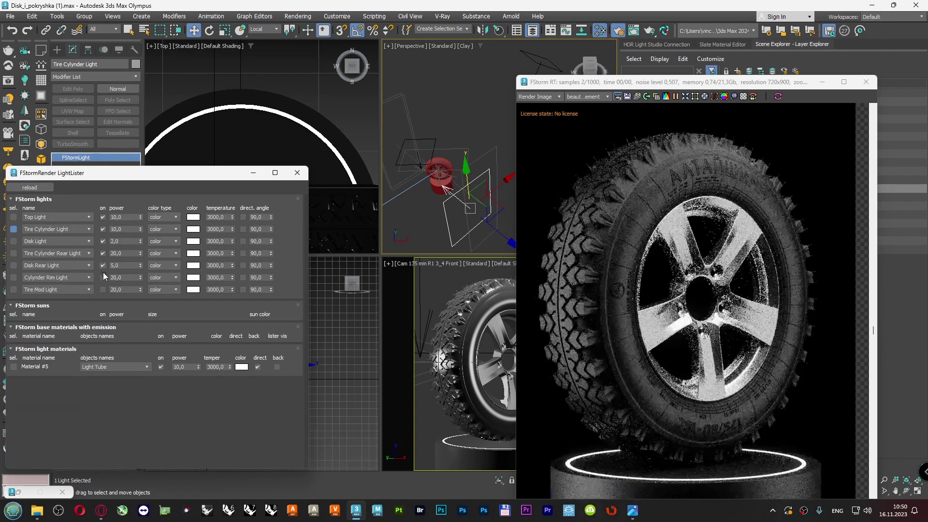
pyautogui.click(103, 276)
pyautogui.click(104, 287)
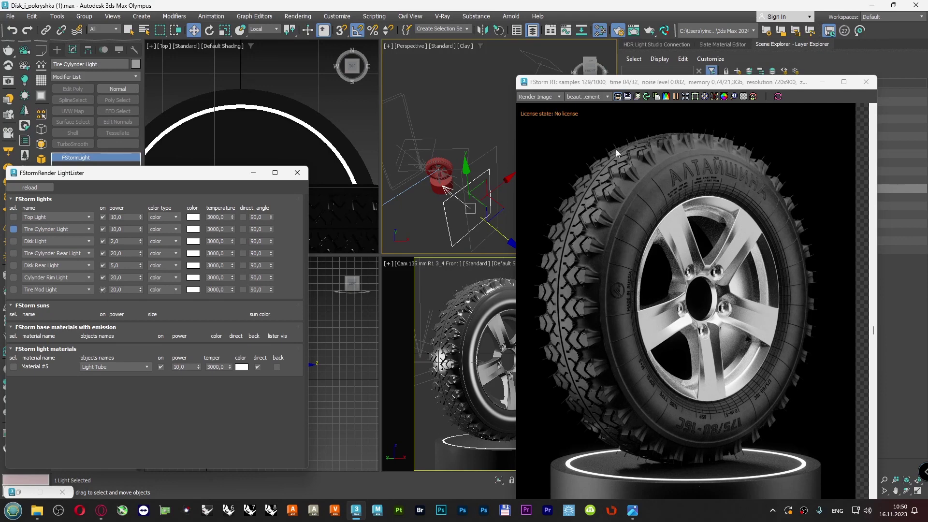
# - Select the Top Light and push it farther along its Y axis in the Top view
pyautogui.moveTo(91, 175); pyautogui.dragTo(78, 324)
pyautogui.press('z')
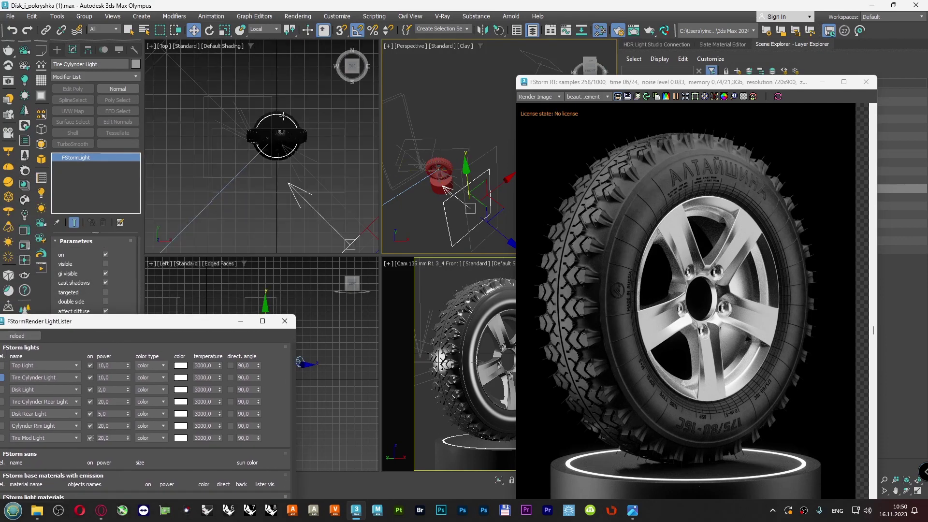
pyautogui.scroll(-3, 272, 124)
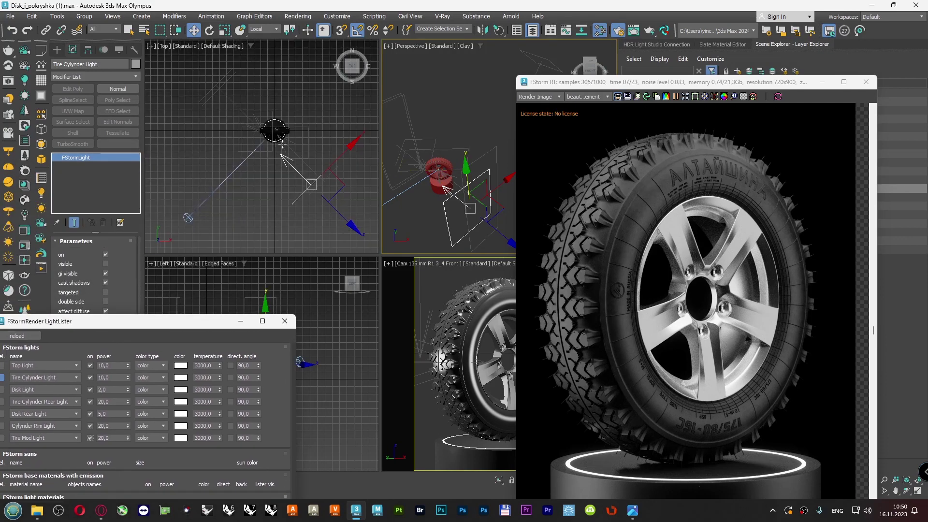
pyautogui.click(453, 151)
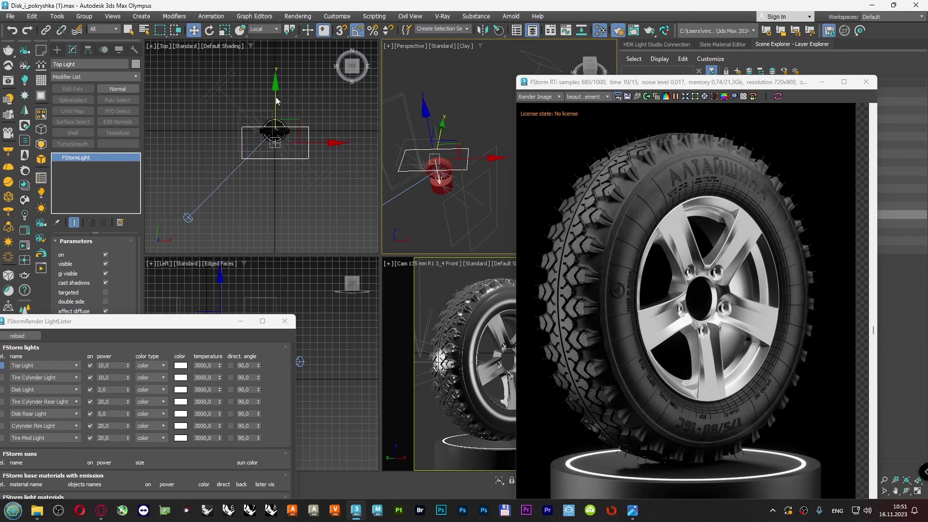
pyautogui.moveTo(275, 100); pyautogui.dragTo(259, 115, button='middle')
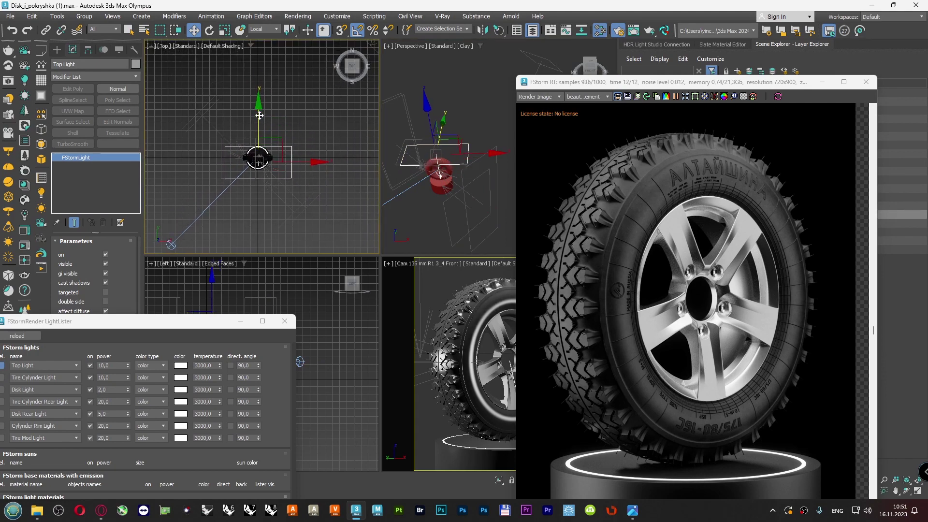
pyautogui.moveTo(259, 115); pyautogui.dragTo(259, 107)
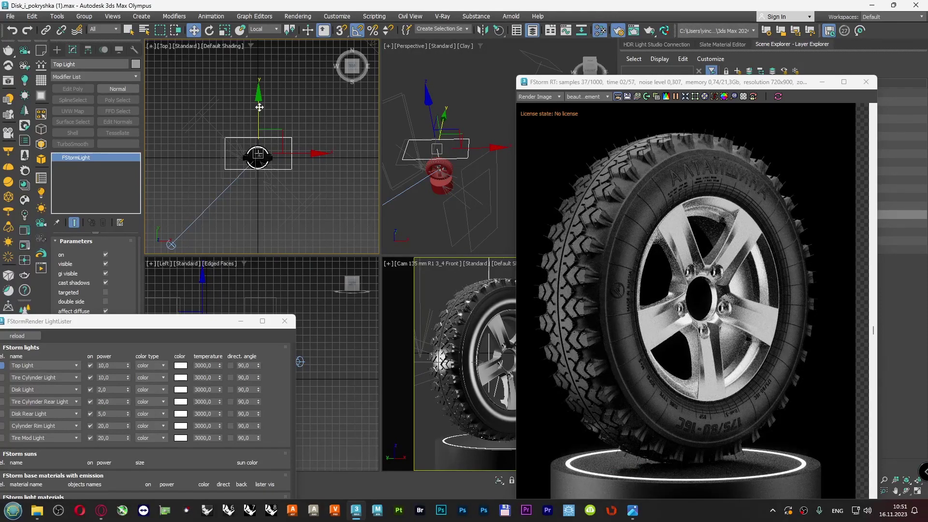
pyautogui.moveTo(259, 106); pyautogui.dragTo(260, 100)
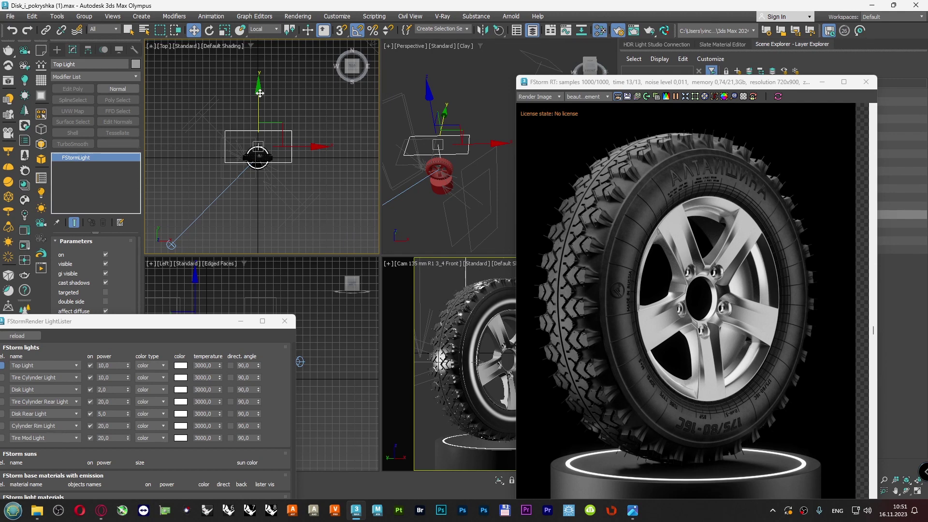
pyautogui.click(241, 321)
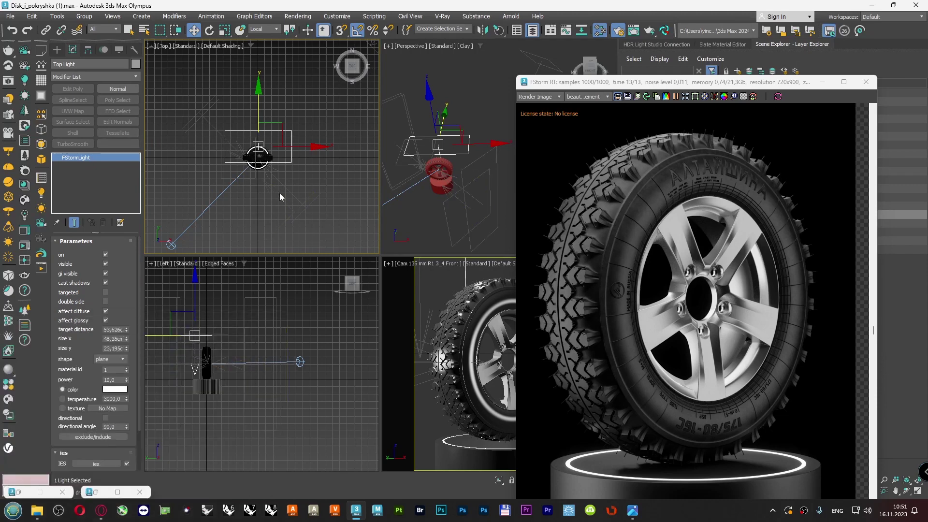
# - Select the Tire Cylinder Light and set its size x to 50 cm
pyautogui.click(444, 209)
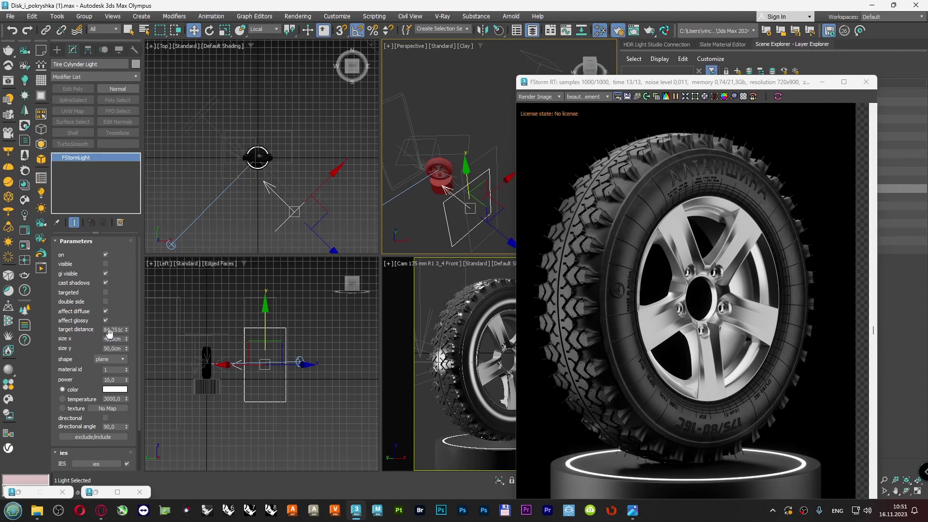
pyautogui.doubleClick(119, 339)
pyautogui.write('50')
pyautogui.press('Return')
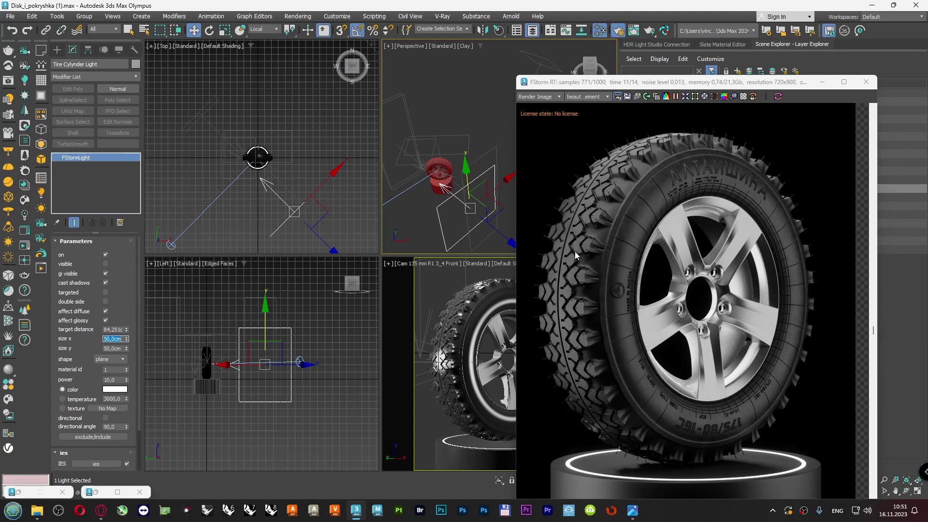
pyautogui.scroll(5, 261, 172)
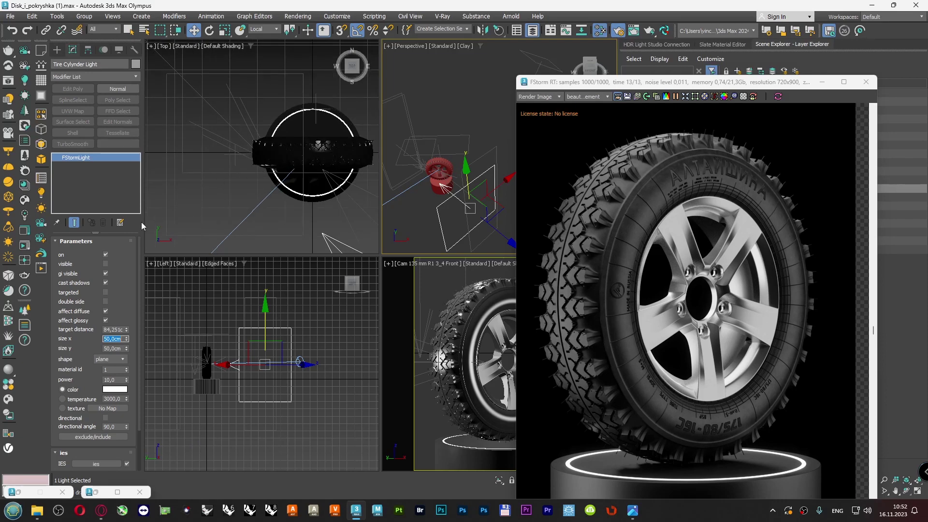
pyautogui.scroll(-6, 242, 186)
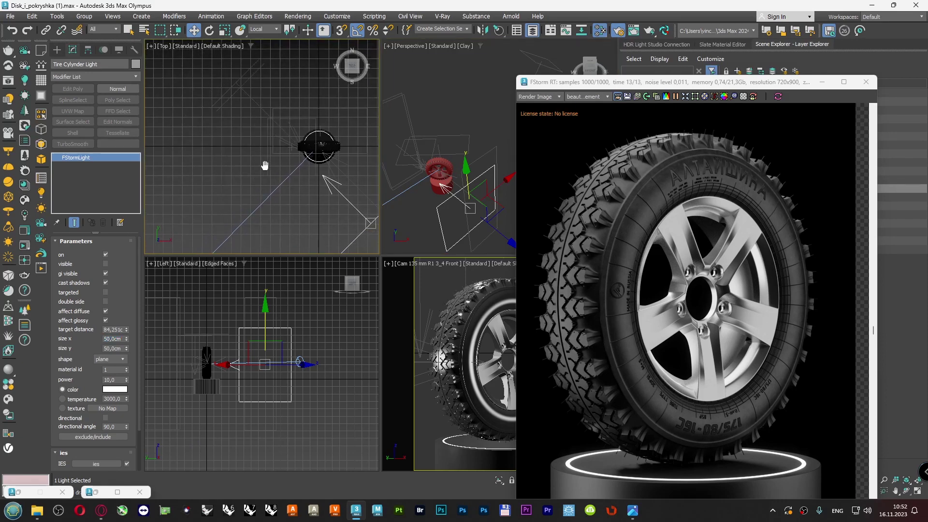
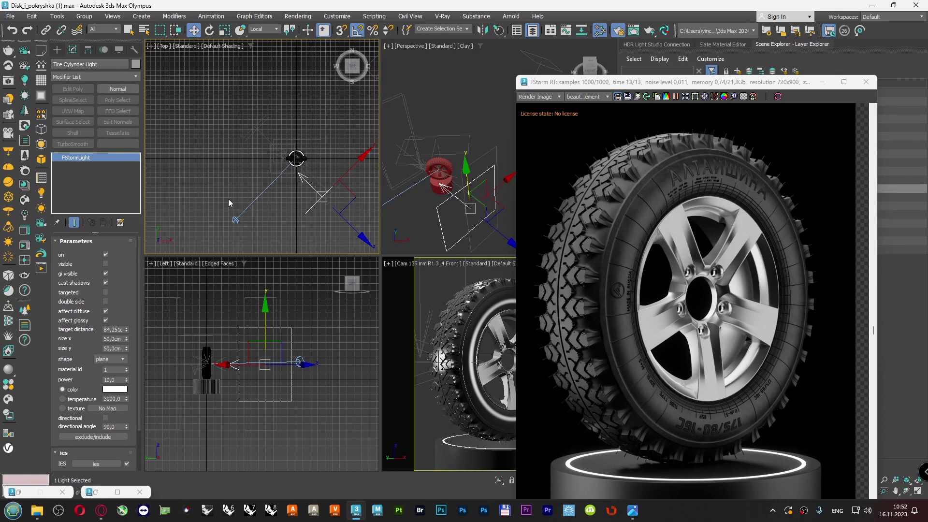
# - Select the Top Light and orbit the Perspective view around it
pyautogui.scroll(3, 746, 183)
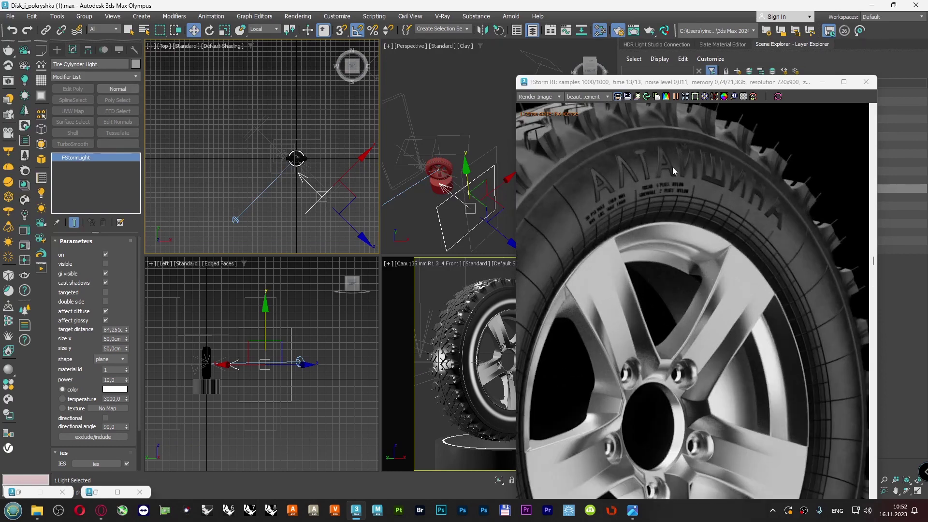
pyautogui.scroll(-2, 674, 170)
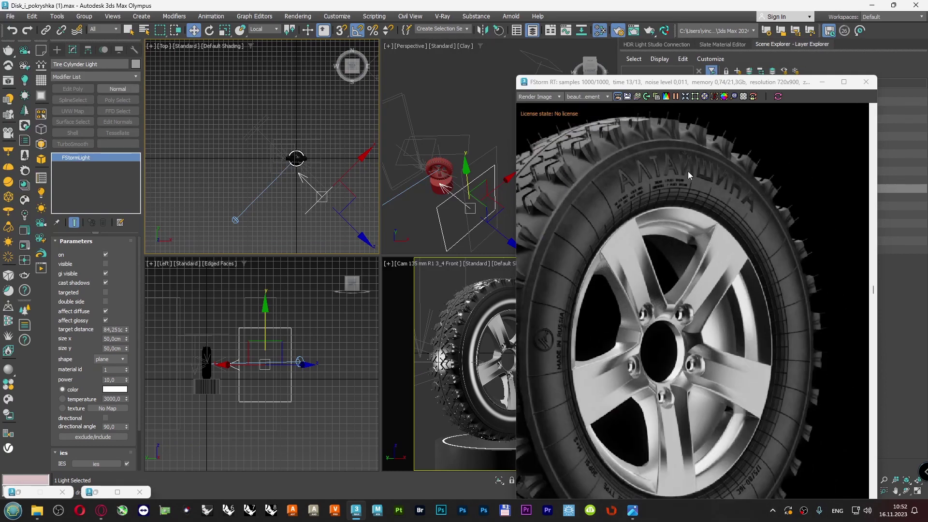
pyautogui.click(460, 136)
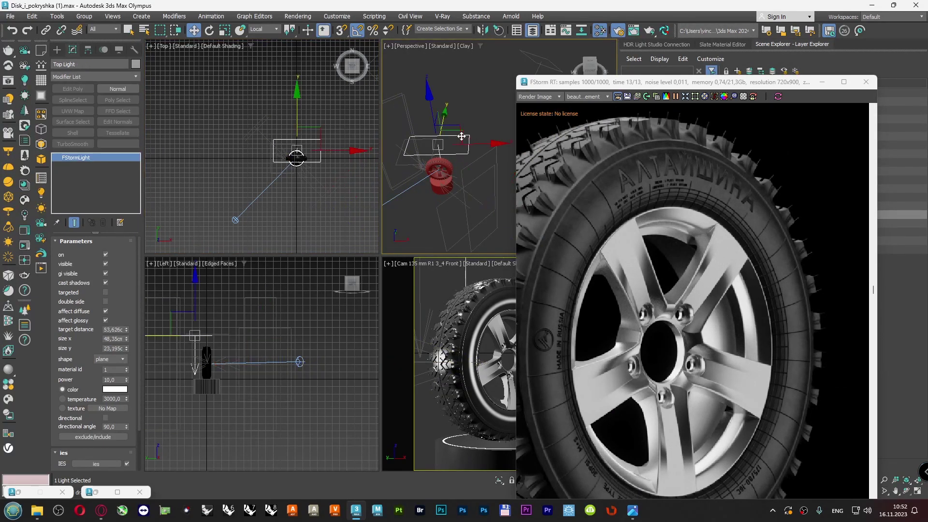
pyautogui.keyDown('alt'); pyautogui.moveTo(453, 126); pyautogui.dragTo(443, 151, button='middle'); pyautogui.keyUp('alt')
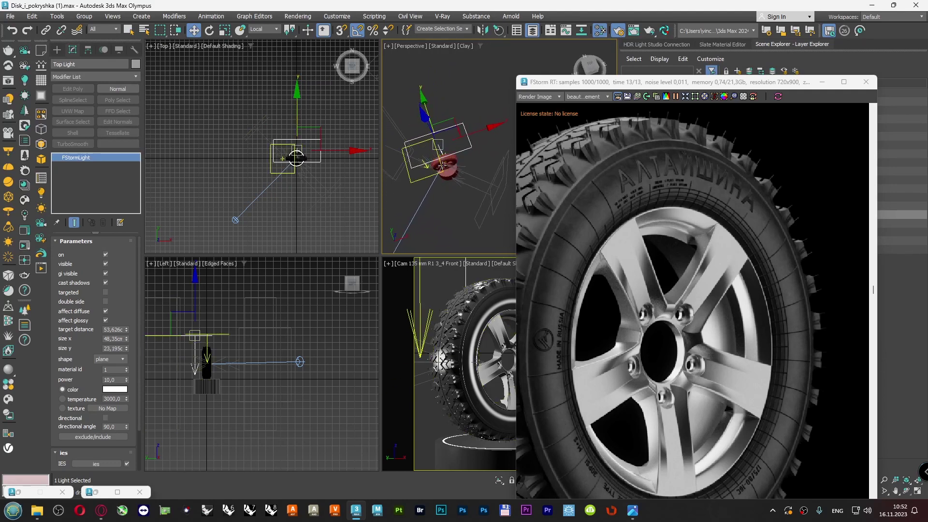
pyautogui.scroll(-2, 625, 187)
pyautogui.scroll(-1, 625, 188)
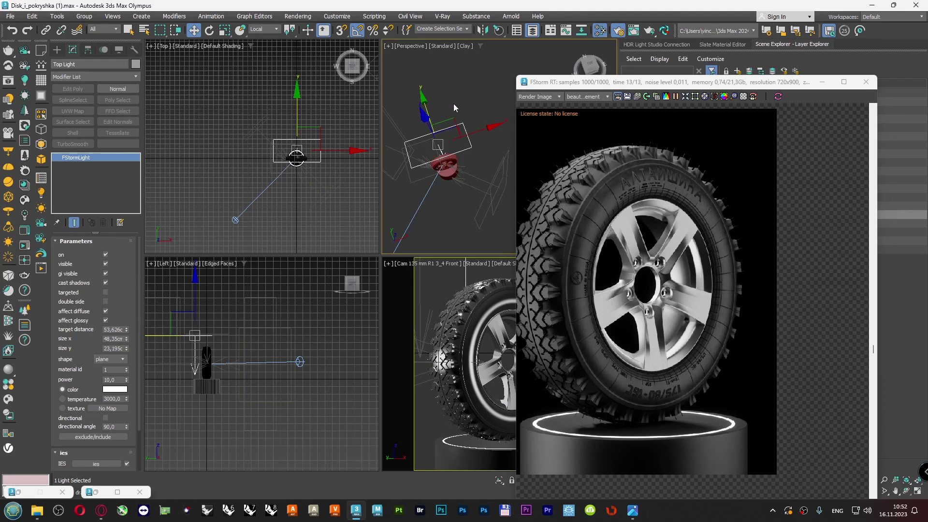
pyautogui.moveTo(453, 103)
pyautogui.keyDown('alt'); pyautogui.mouseDown(button='middle')
pyautogui.moveTo(407, 115)
pyautogui.moveTo(445, 103)
pyautogui.mouseUp(button='middle'); pyautogui.keyUp('alt')
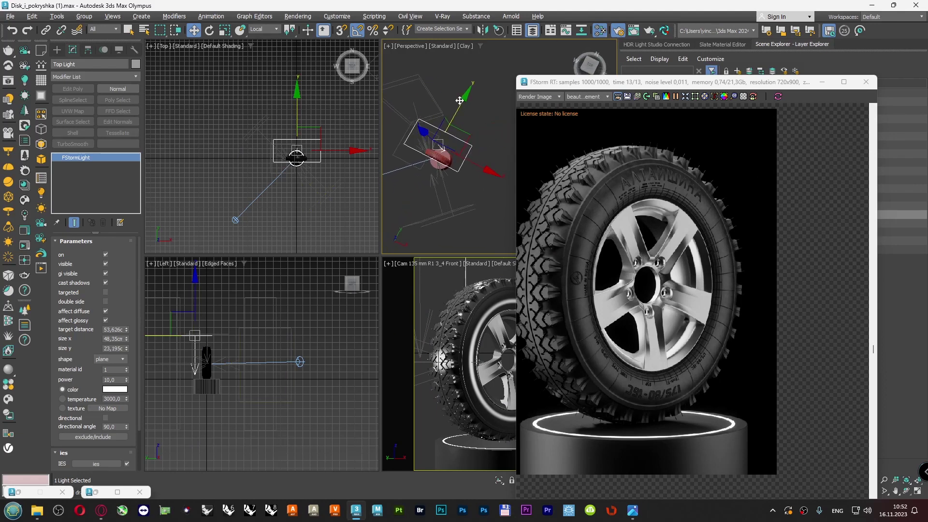
# - Drag the Top Light along its axis above the wheel and enlarge the render image
pyautogui.moveTo(459, 100); pyautogui.dragTo(458, 107)
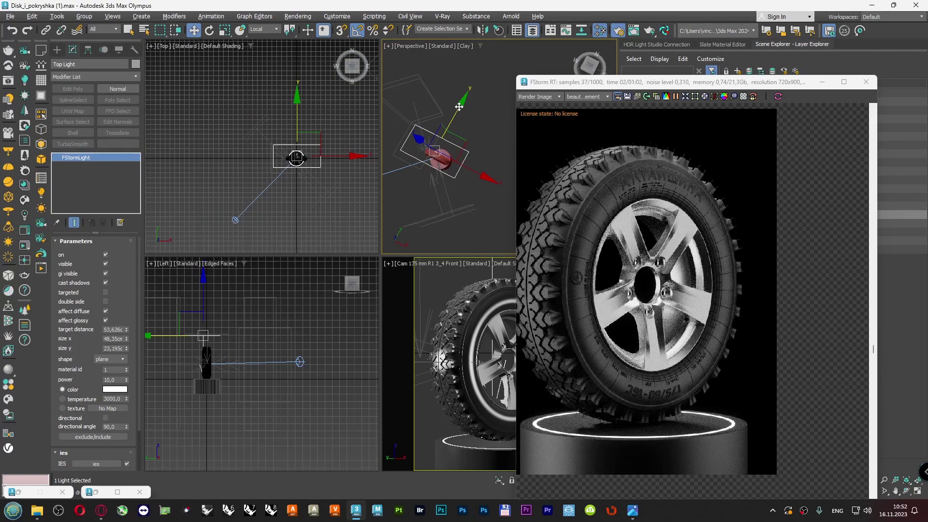
pyautogui.moveTo(459, 107); pyautogui.dragTo(453, 114)
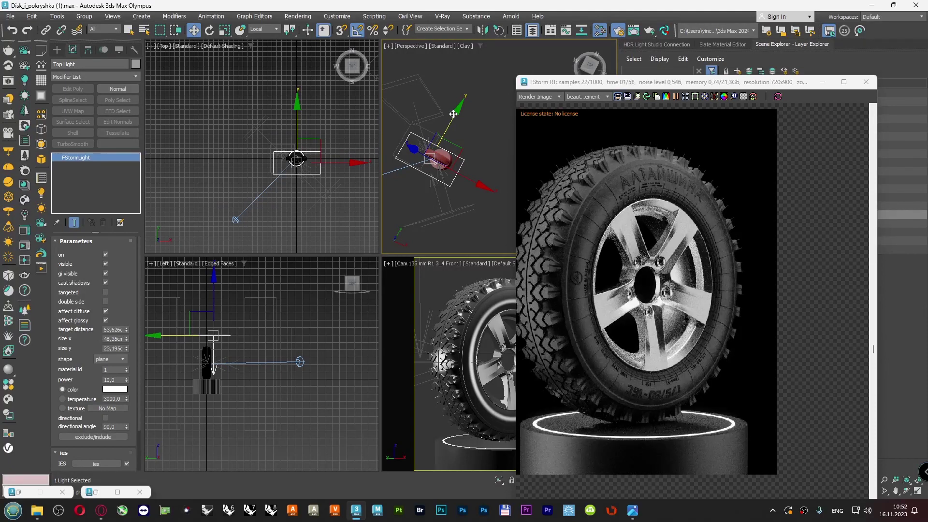
pyautogui.moveTo(453, 114); pyautogui.dragTo(463, 103)
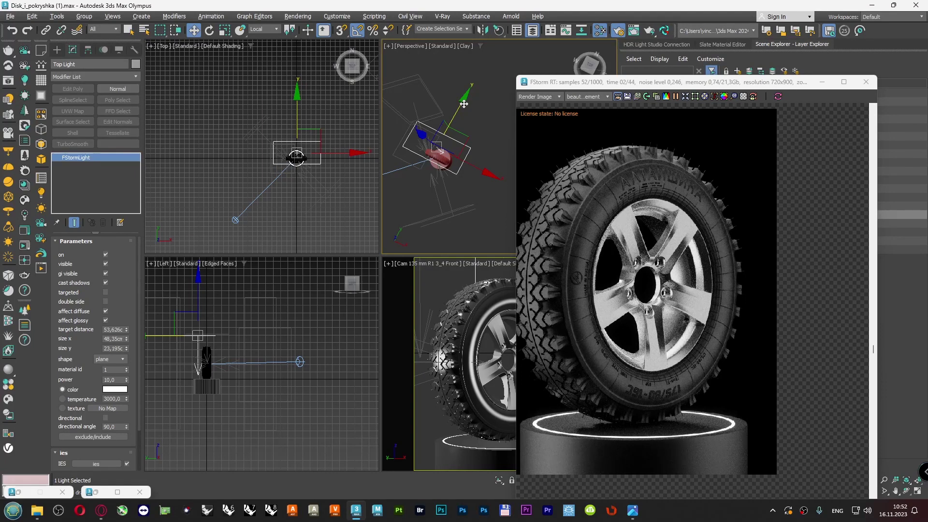
pyautogui.click(685, 96)
# - Zoom around the FStorm render and drag its window over to the left side of the screen
pyautogui.moveTo(690, 86); pyautogui.dragTo(684, 43)
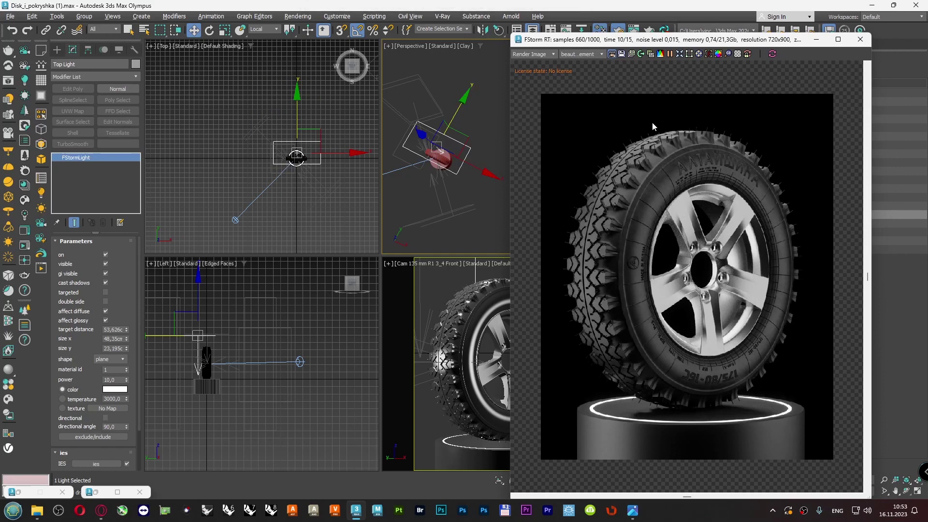
pyautogui.scroll(4, 702, 273)
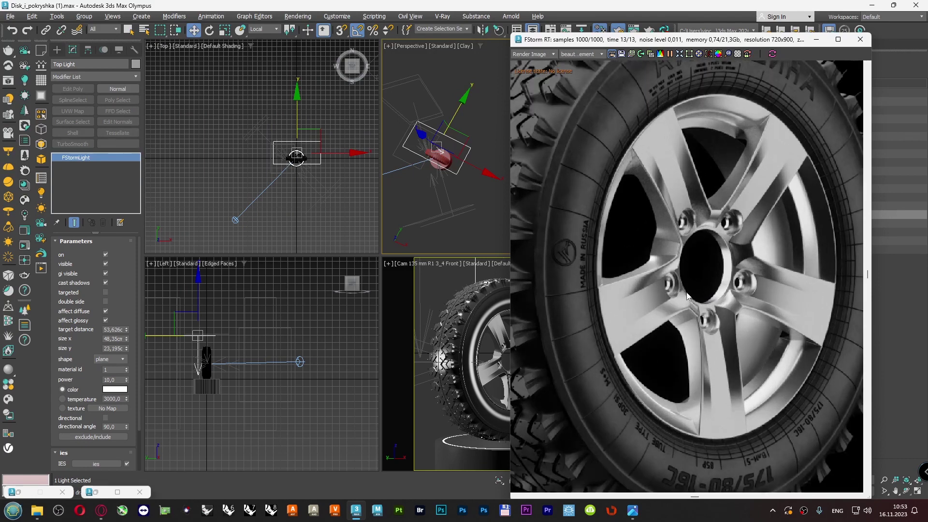
pyautogui.scroll(-1, 691, 271)
pyautogui.scroll(-2, 691, 268)
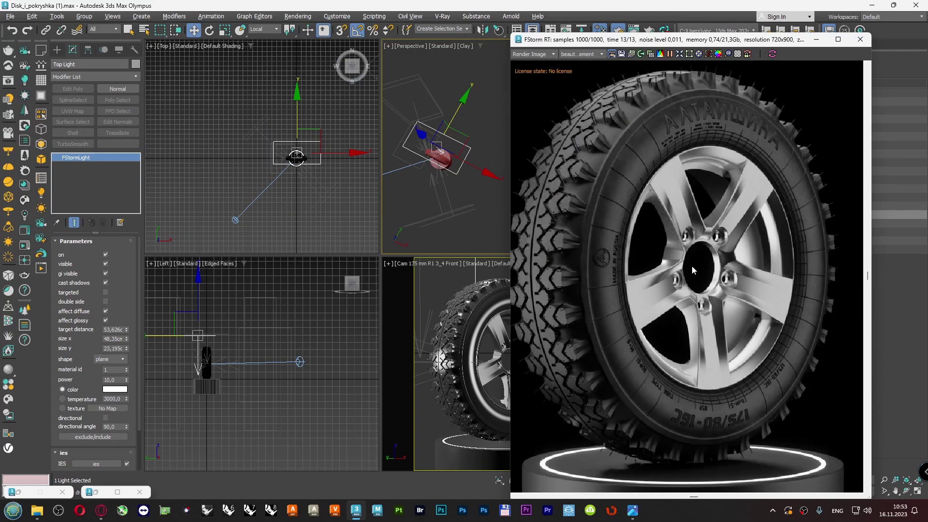
pyautogui.scroll(-1, 692, 265)
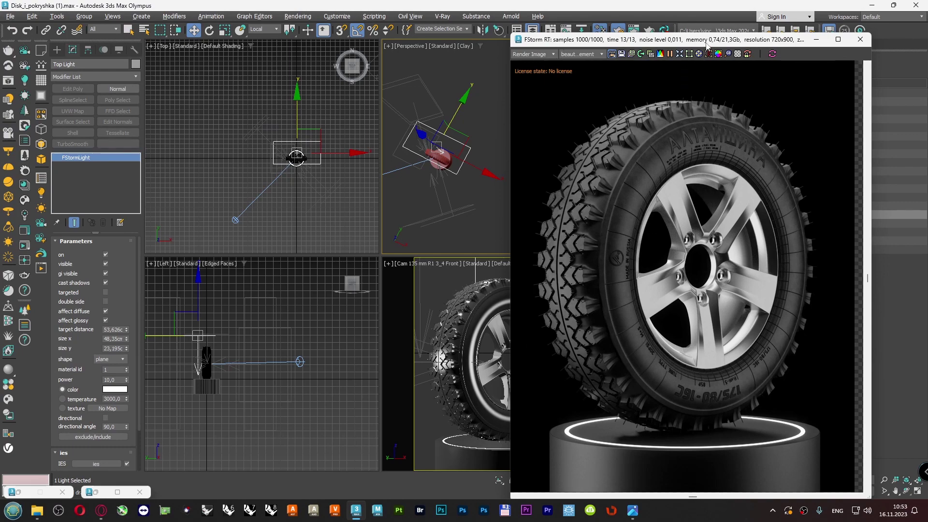
pyautogui.moveTo(706, 44); pyautogui.dragTo(251, 42)
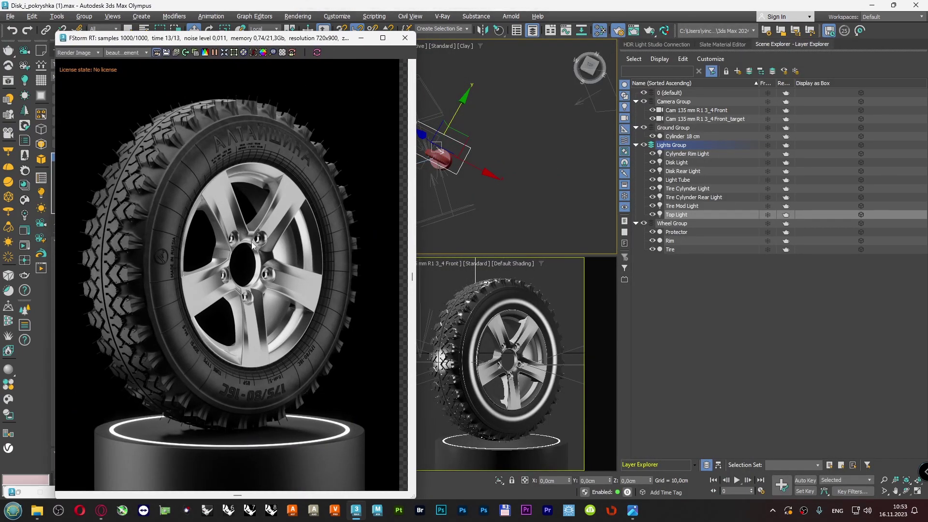
# - Open the Slate Material Editor, rearrange a preview node and restart the render at 747x911
pyautogui.click(515, 163)
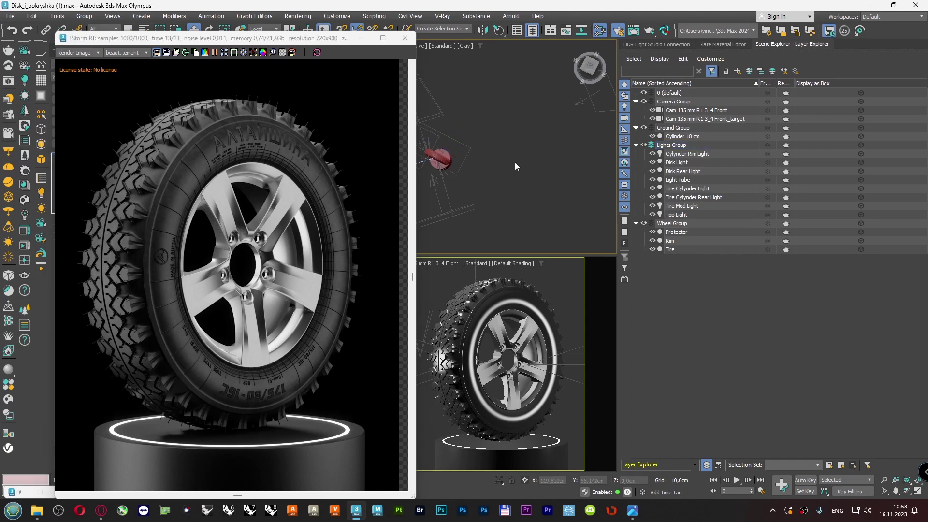
pyautogui.click(712, 44)
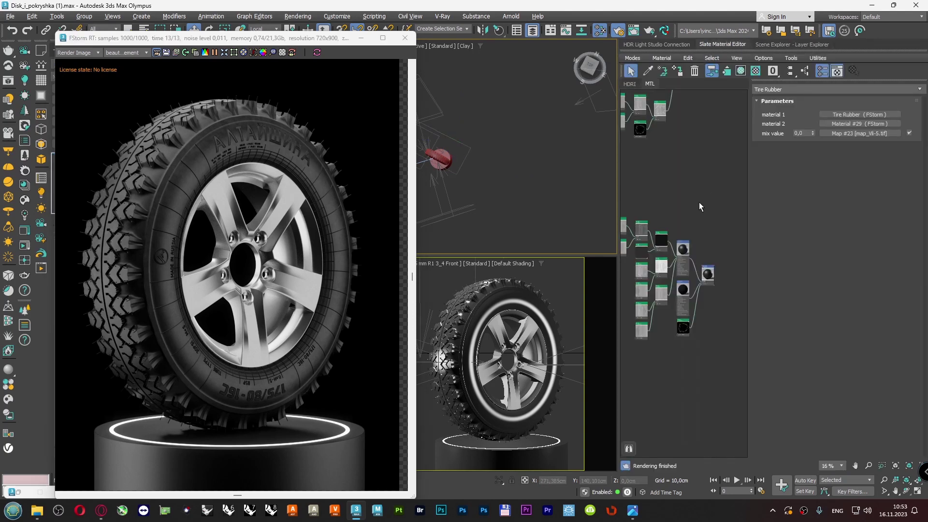
pyautogui.scroll(-5, 695, 199)
pyautogui.scroll(5, 735, 164)
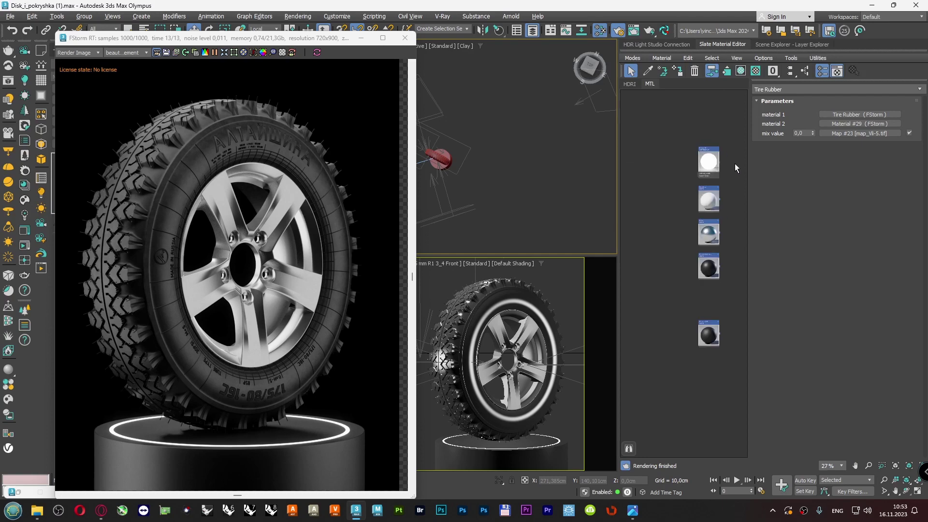
pyautogui.moveTo(715, 225); pyautogui.dragTo(667, 372)
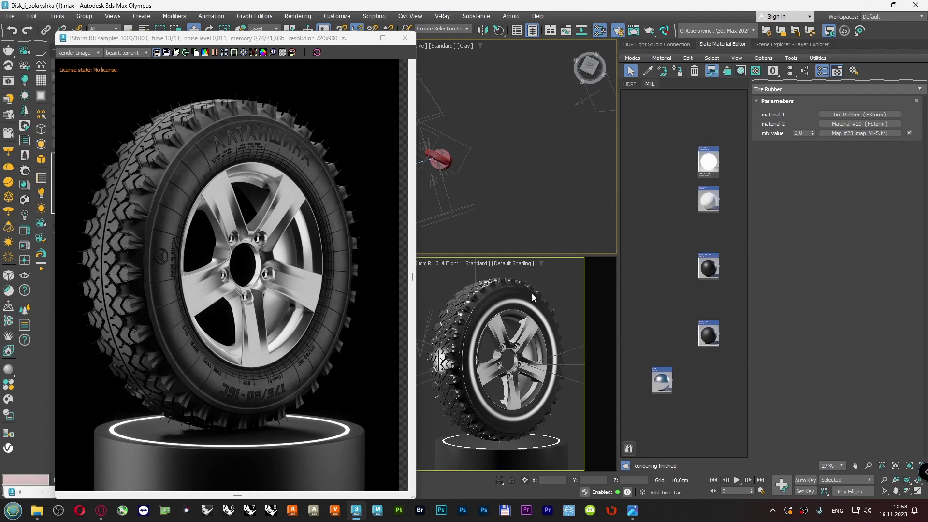
pyautogui.click(243, 52)
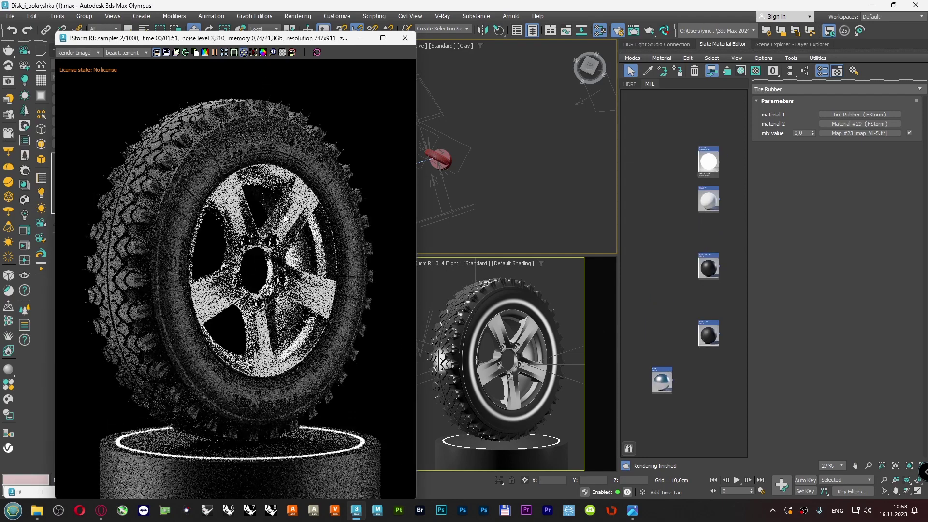
pyautogui.scroll(6, 285, 223)
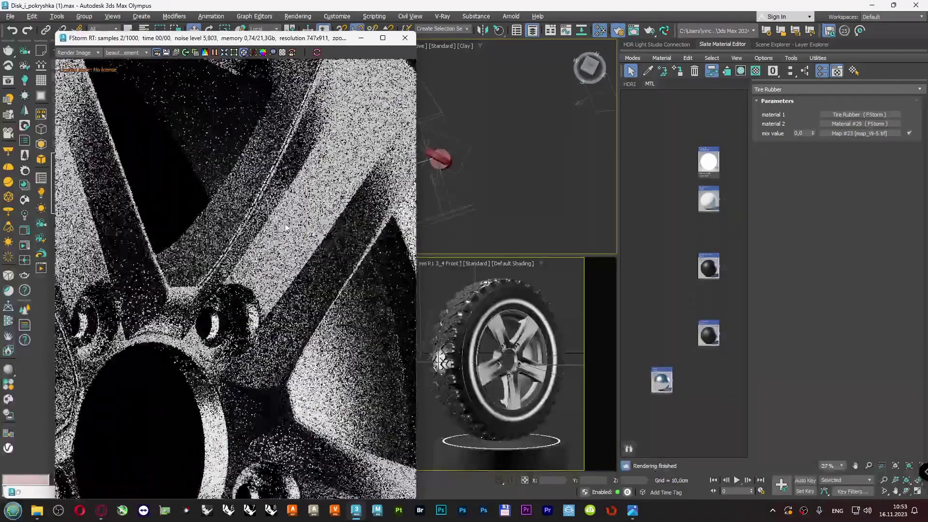
pyautogui.click(772, 511)
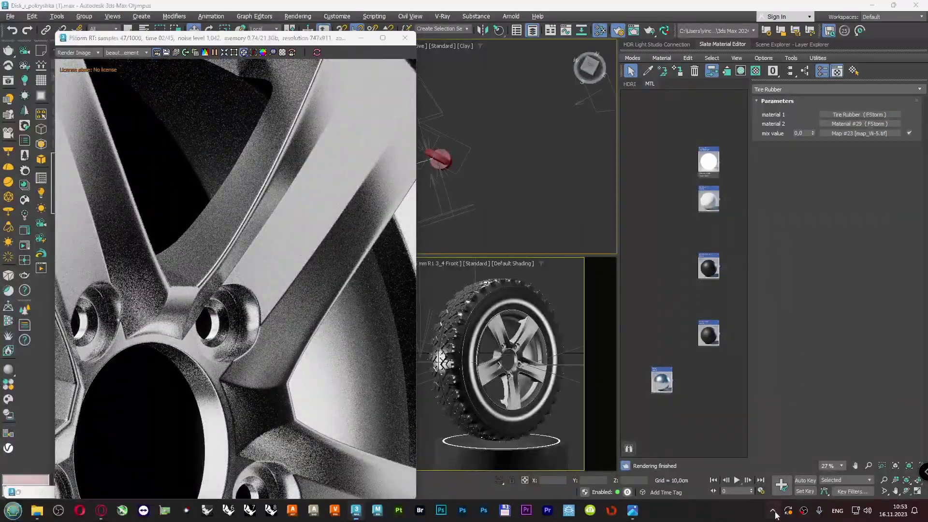
pyautogui.click(694, 441)
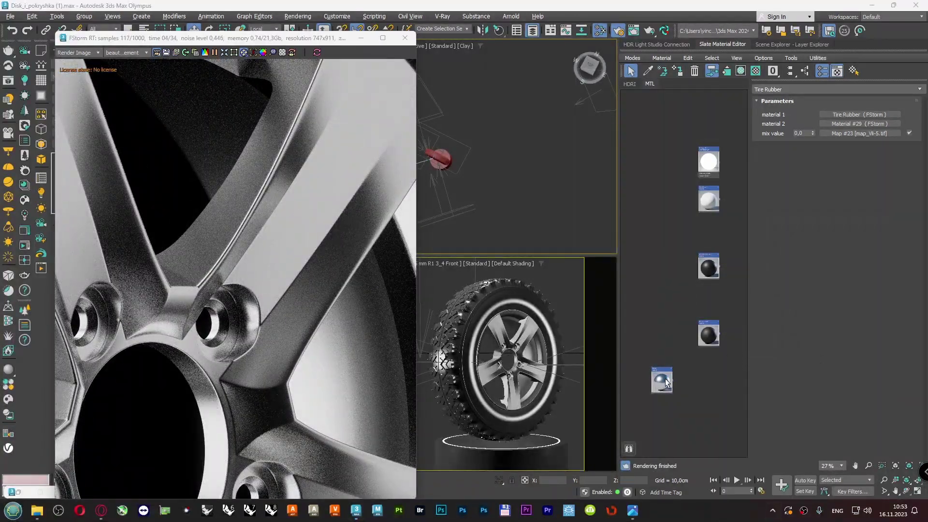
# - Open the Metal material's parameters and bring up the map list for its bump slot
pyautogui.doubleClick(662, 378)
pyautogui.moveTo(665, 373); pyautogui.dragTo(694, 261, button='middle')
pyautogui.moveTo(694, 261); pyautogui.dragTo(690, 300)
pyautogui.scroll(3, 689, 301)
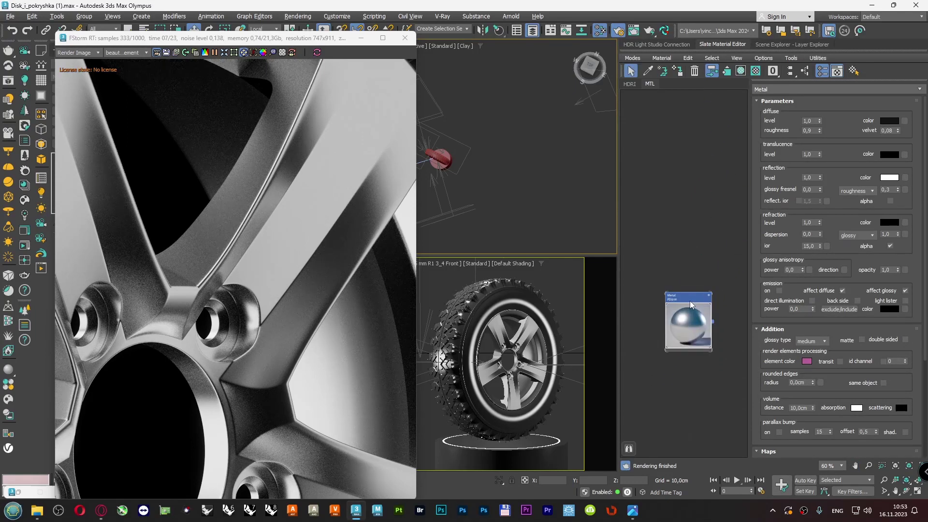
pyautogui.scroll(-5, 757, 319)
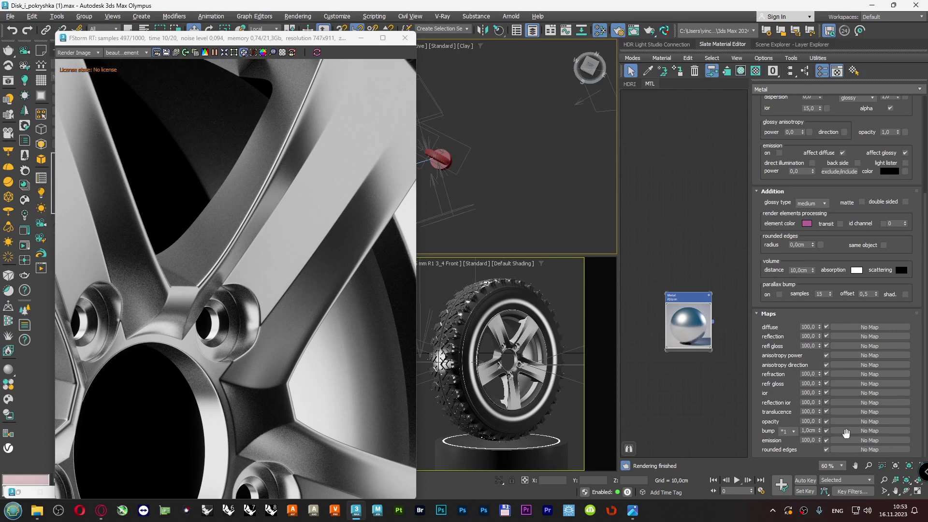
pyautogui.click(846, 430)
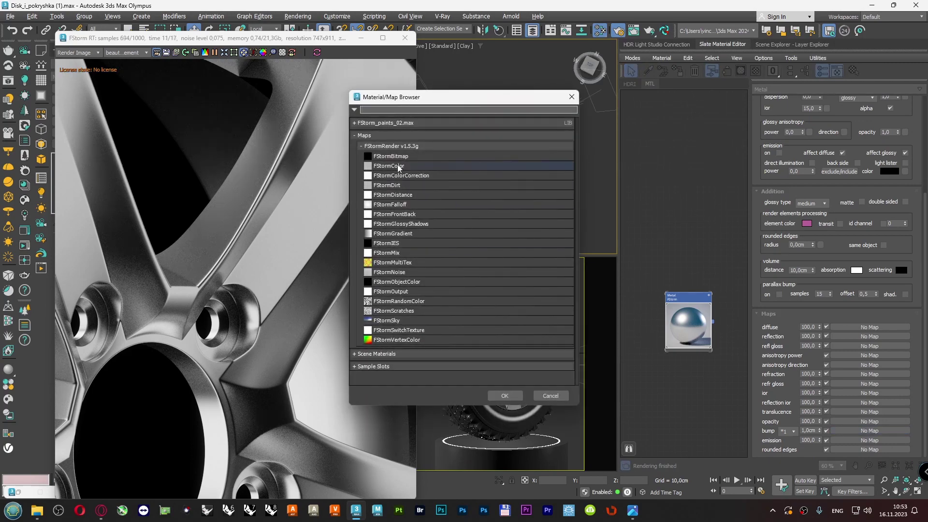
# - Add a bitmap as Map #39 on the Metal bump input and open its settings
pyautogui.doubleClick(400, 167)
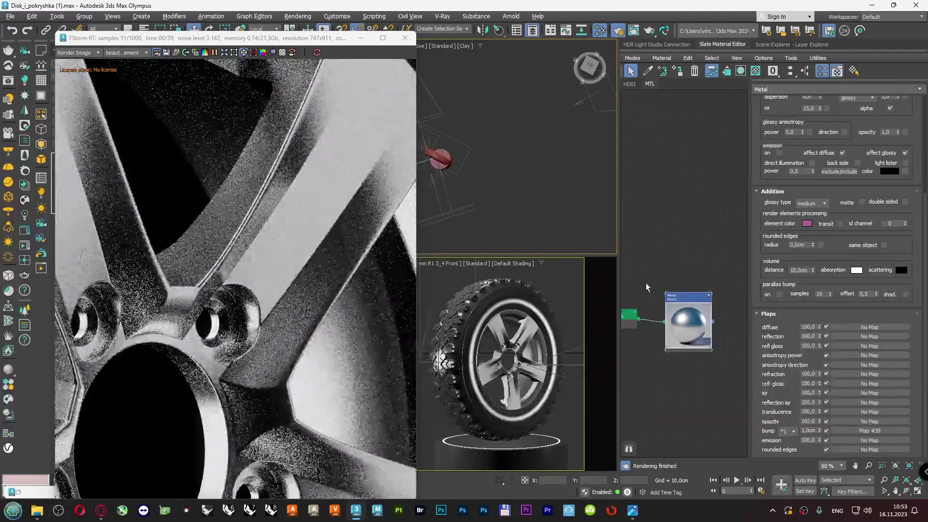
pyautogui.scroll(-3, 688, 263)
pyautogui.click(648, 287)
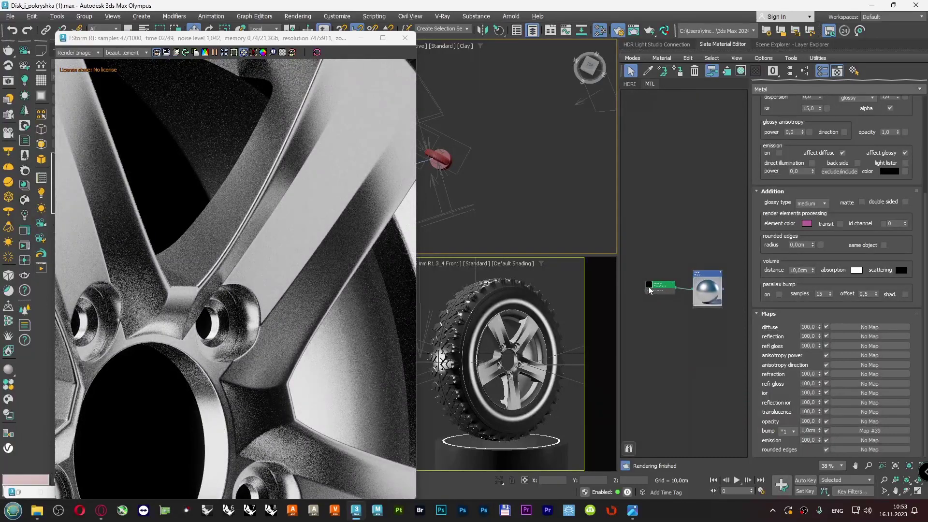
pyautogui.doubleClick(649, 288)
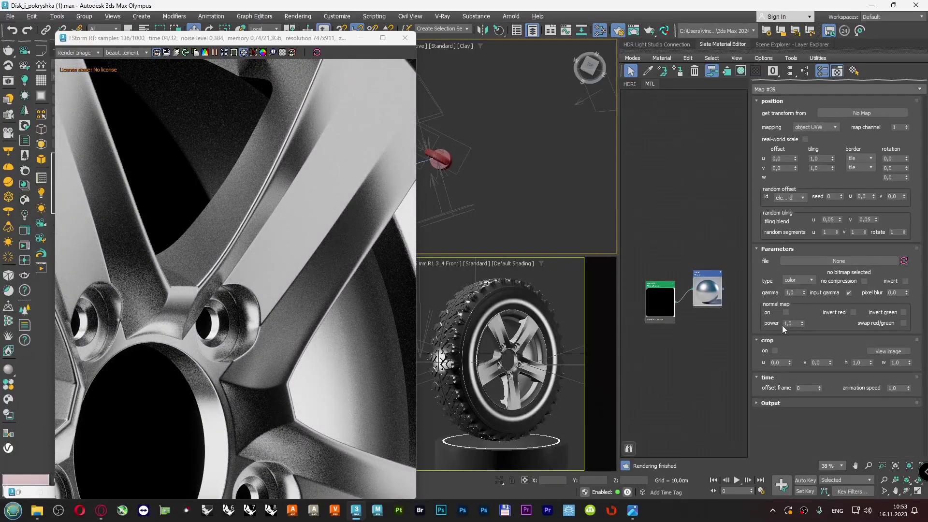
pyautogui.click(840, 262)
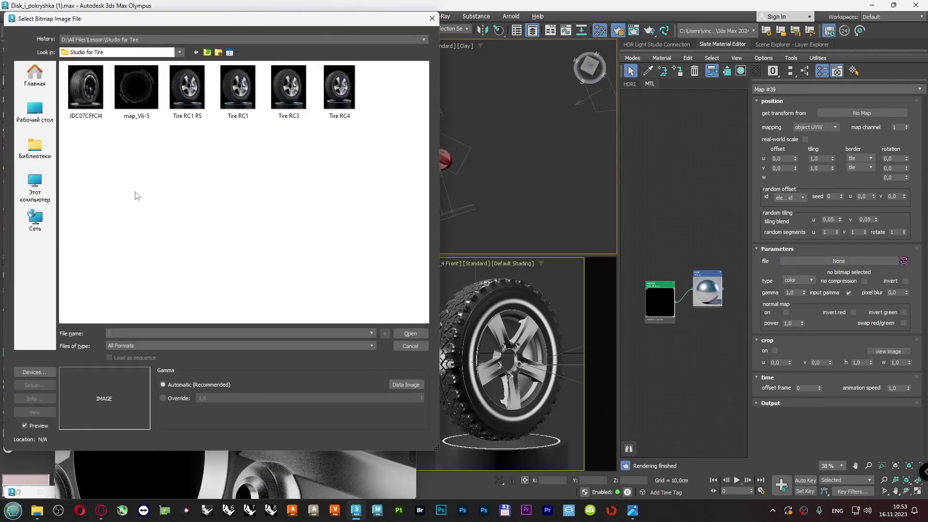
# - Load JP Flakes 8K from E: > PBR Material Library > Car Paint Fstorm Patton
pyautogui.click(34, 189)
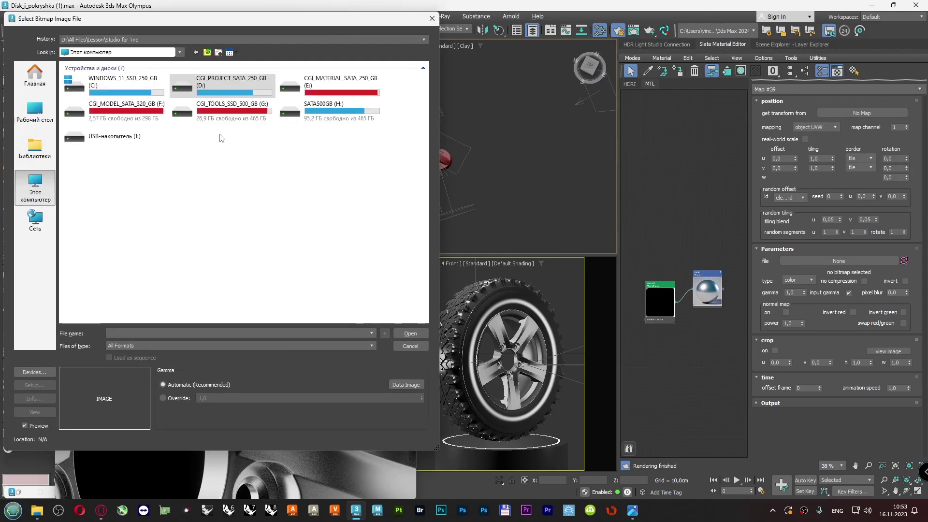
pyautogui.doubleClick(296, 89)
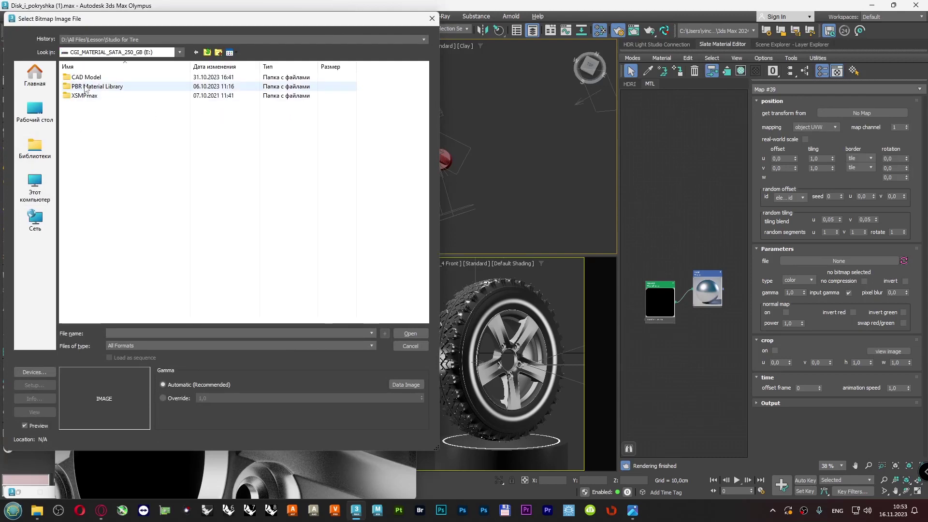
pyautogui.doubleClick(85, 87)
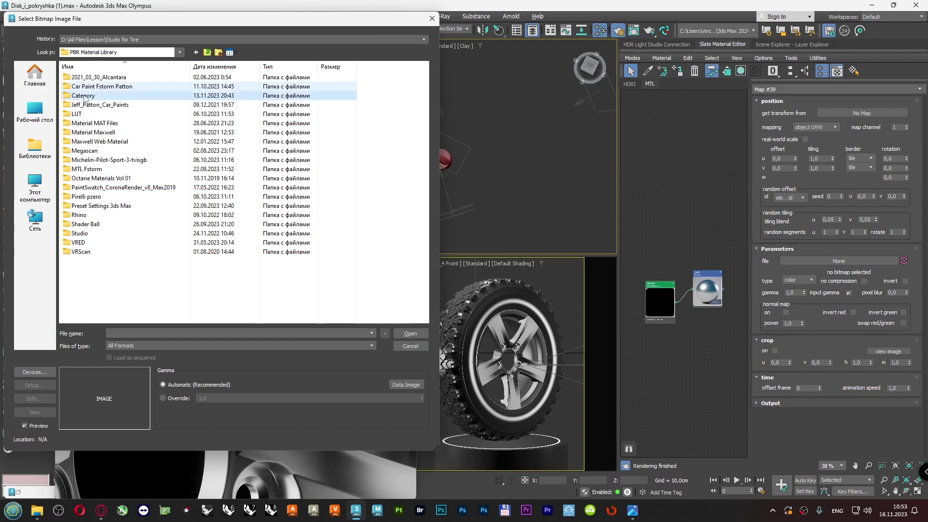
pyautogui.doubleClick(83, 96)
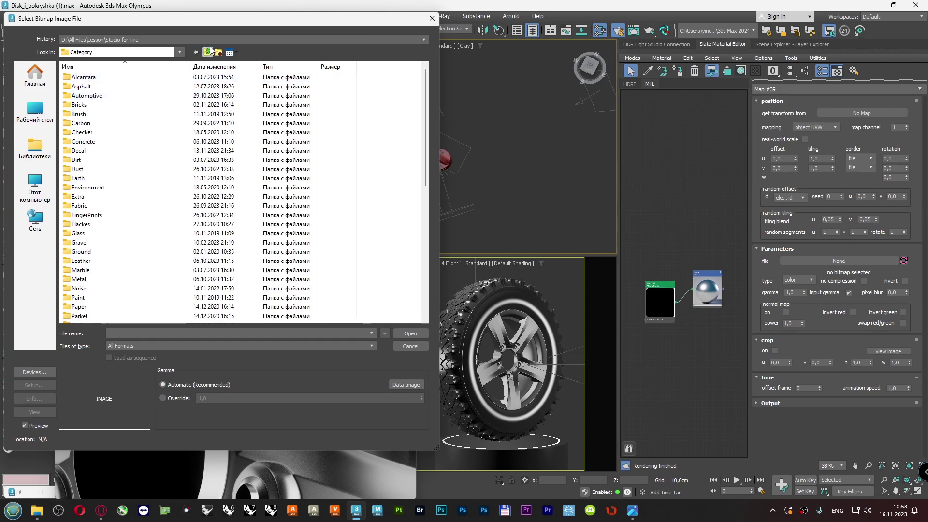
pyautogui.press('BackSpace')
pyautogui.doubleClick(86, 87)
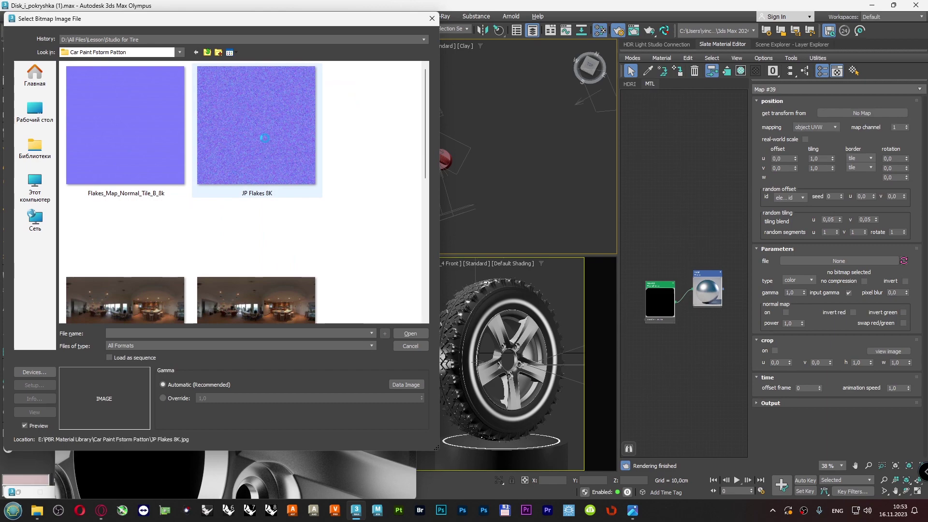
pyautogui.doubleClick(265, 139)
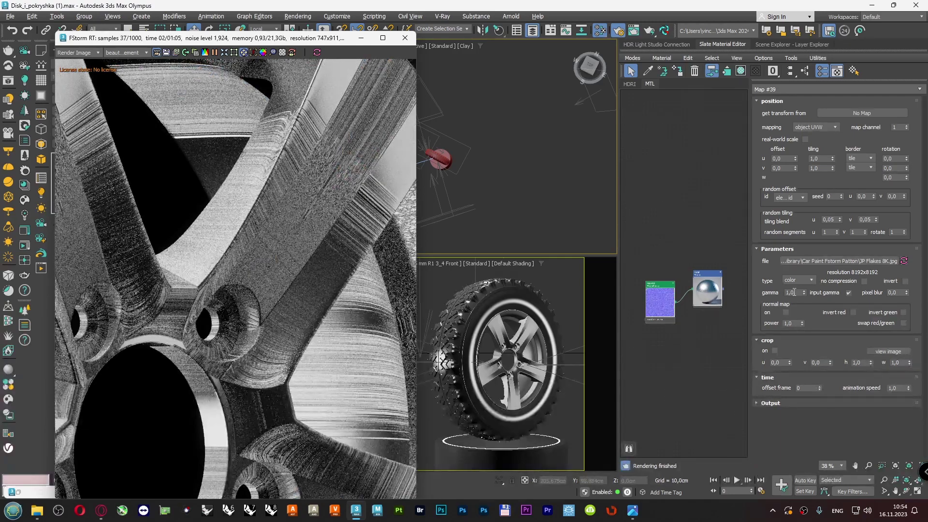
# - Make the flakes a normal map at power 100 with object triplanar mapping, blend 1,0, real-world scale on
pyautogui.click(786, 313)
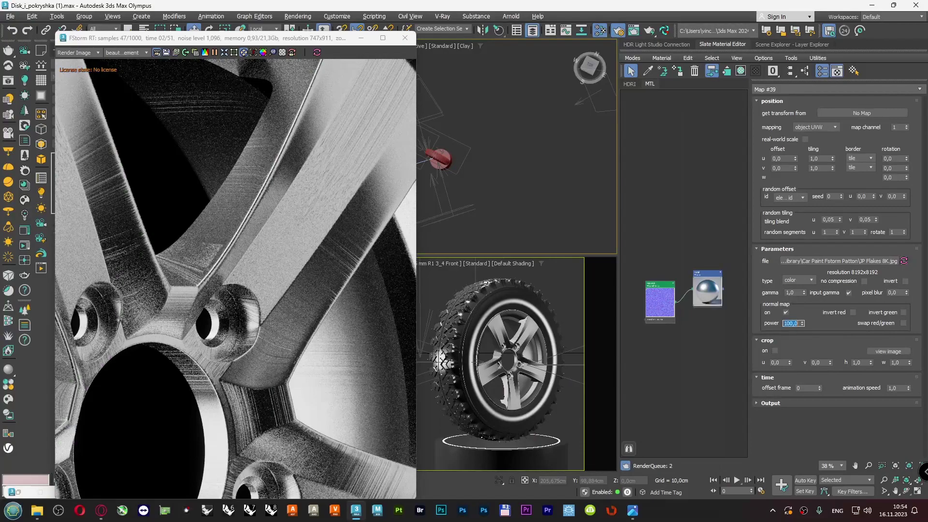
pyautogui.write('100')
pyautogui.press('Return')
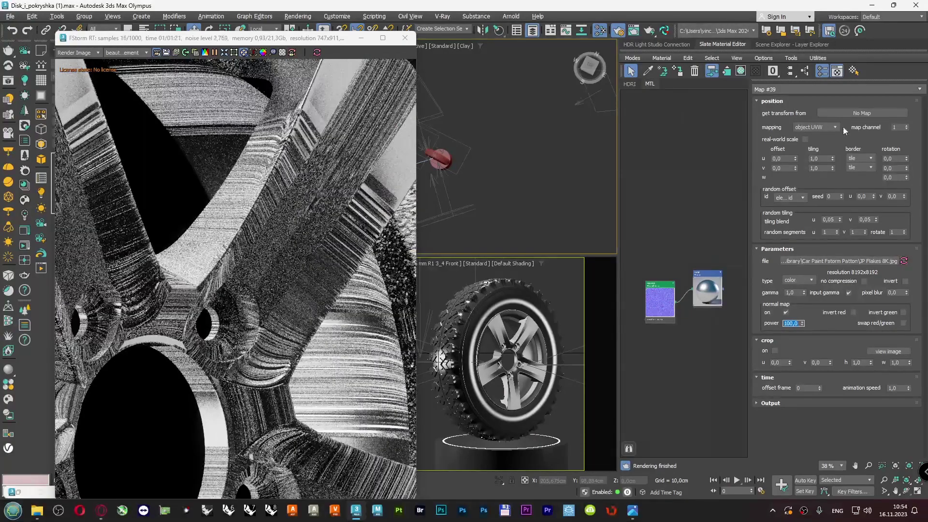
pyautogui.click(838, 127)
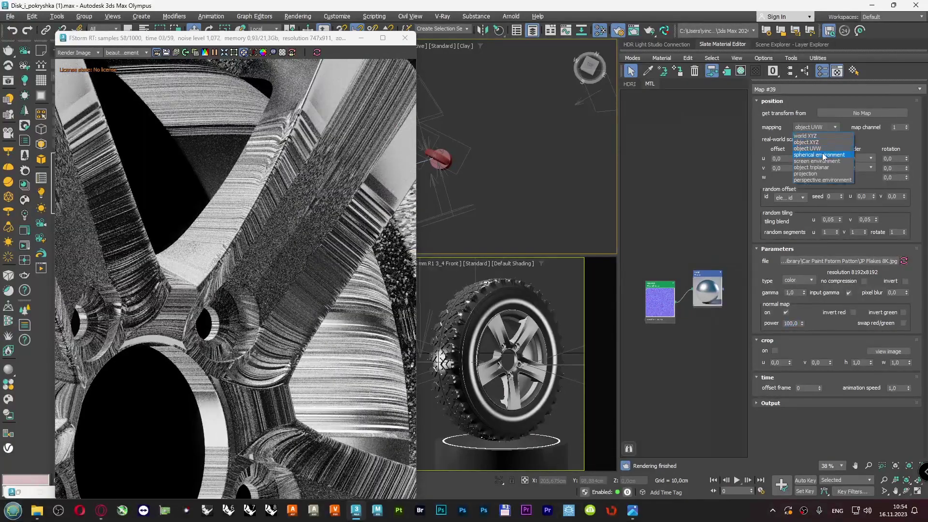
pyautogui.click(812, 167)
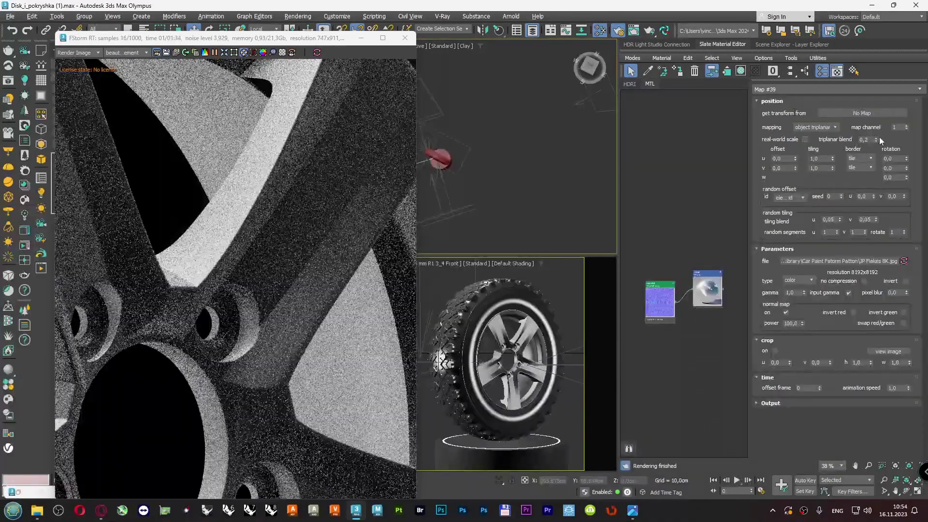
pyautogui.moveTo(876, 140); pyautogui.dragTo(886, 81)
pyautogui.click(805, 139)
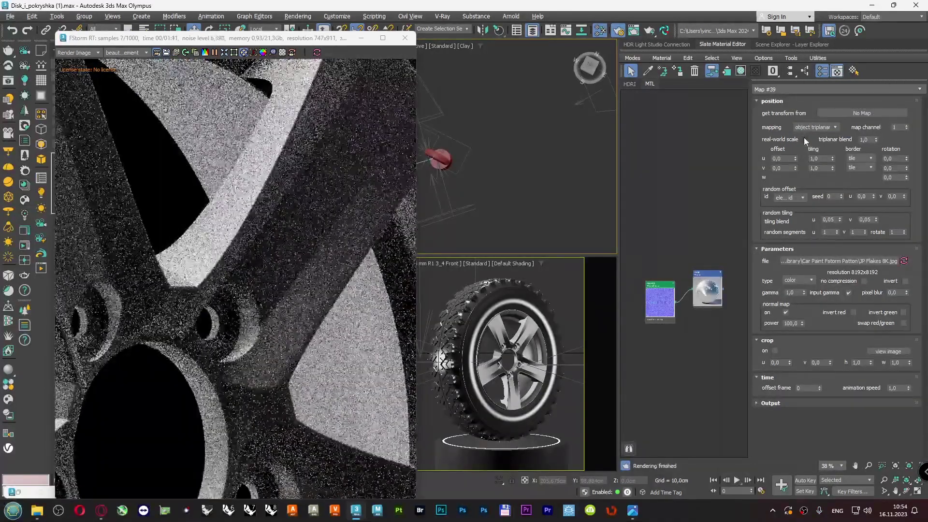
# - Set the flakes map's U and V tiling to 10 cm
pyautogui.click(825, 159)
pyautogui.write('10')
pyautogui.press('Tab')
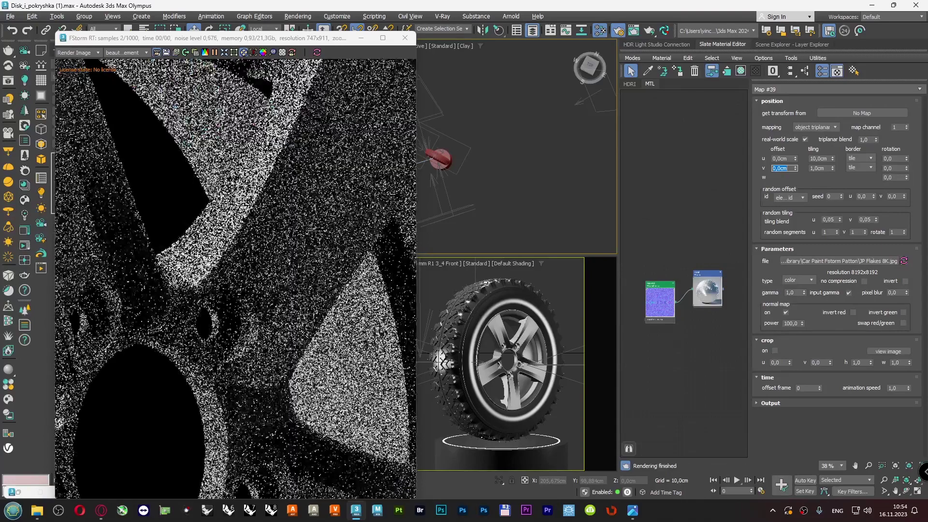
pyautogui.write('10')
pyautogui.press('Return')
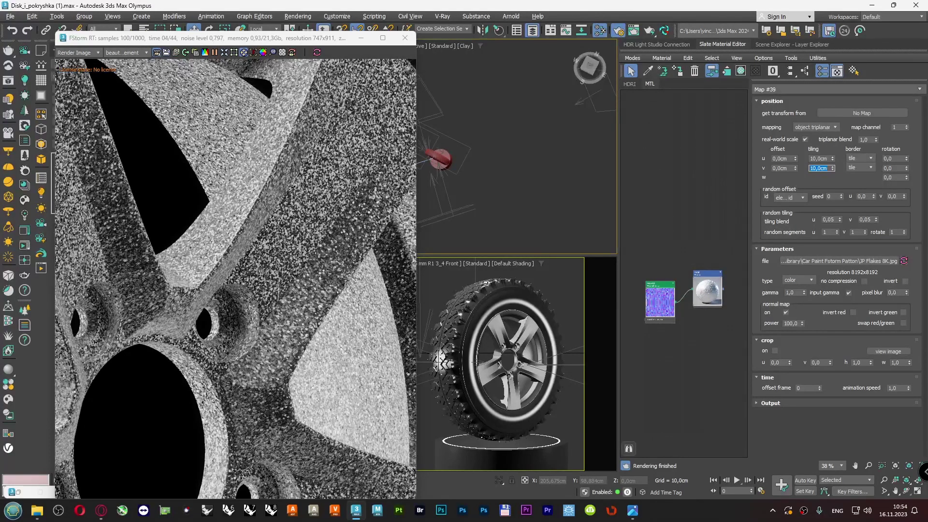
# - Reduce the Metal material's bump multiplier to /10²
pyautogui.doubleClick(711, 280)
pyautogui.scroll(-5, 756, 227)
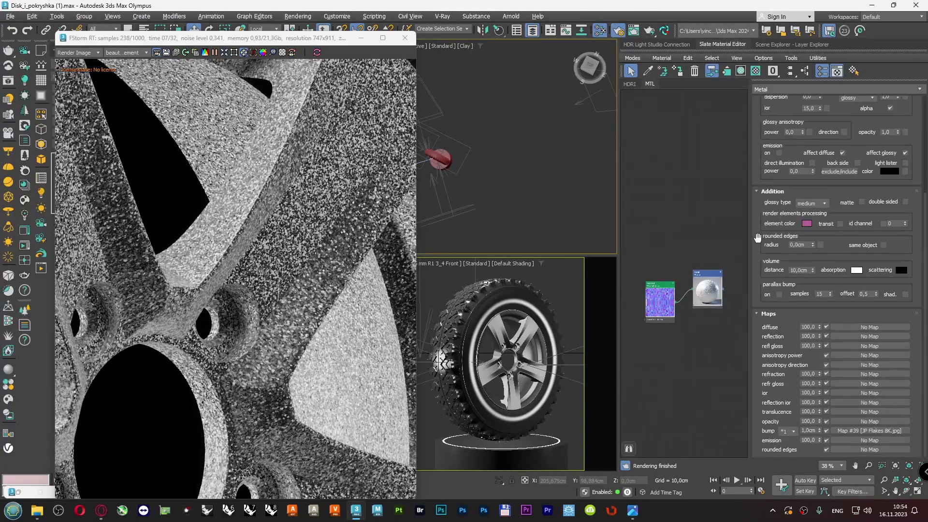
pyautogui.click(794, 432)
pyautogui.click(791, 447)
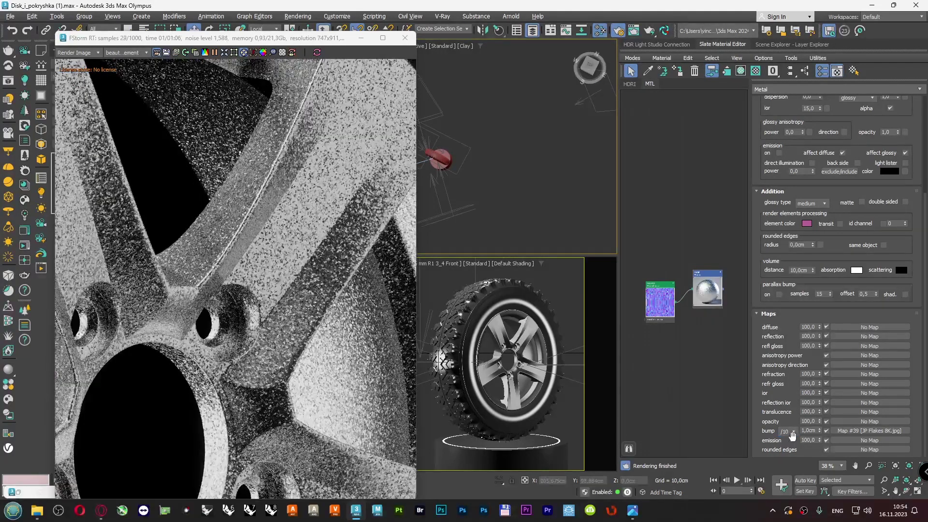
pyautogui.click(792, 432)
pyautogui.click(792, 452)
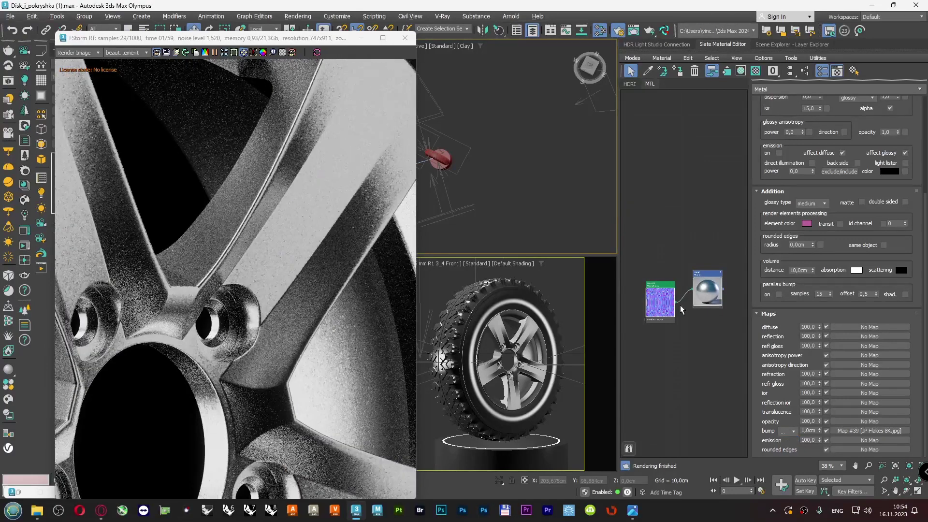
# - Try flakes tiling values of 5 cm and then 2 cm in U and V
pyautogui.doubleClick(663, 291)
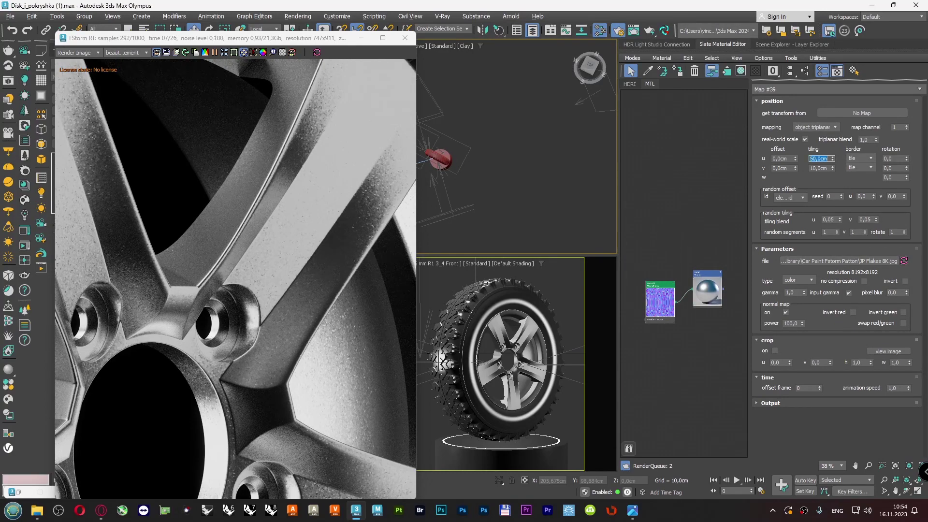
pyautogui.press('Tab')
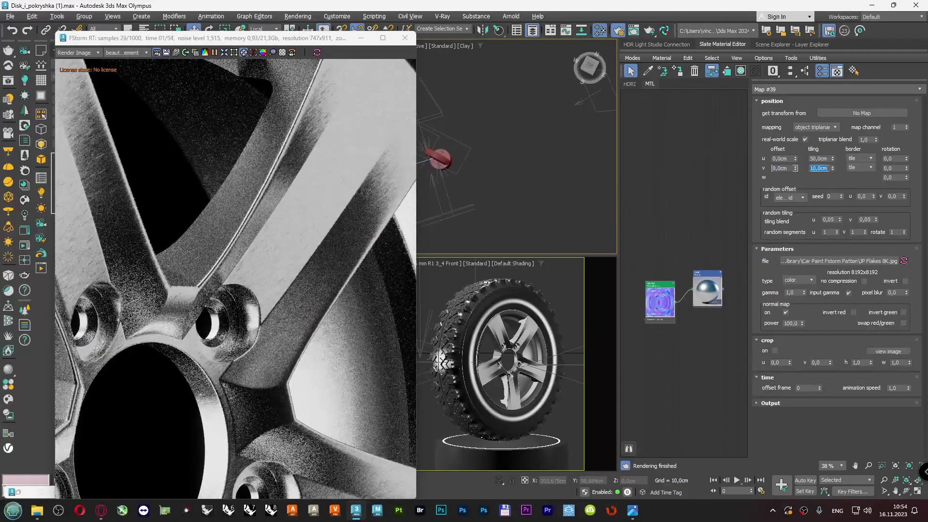
pyautogui.write('5')
pyautogui.press('Return')
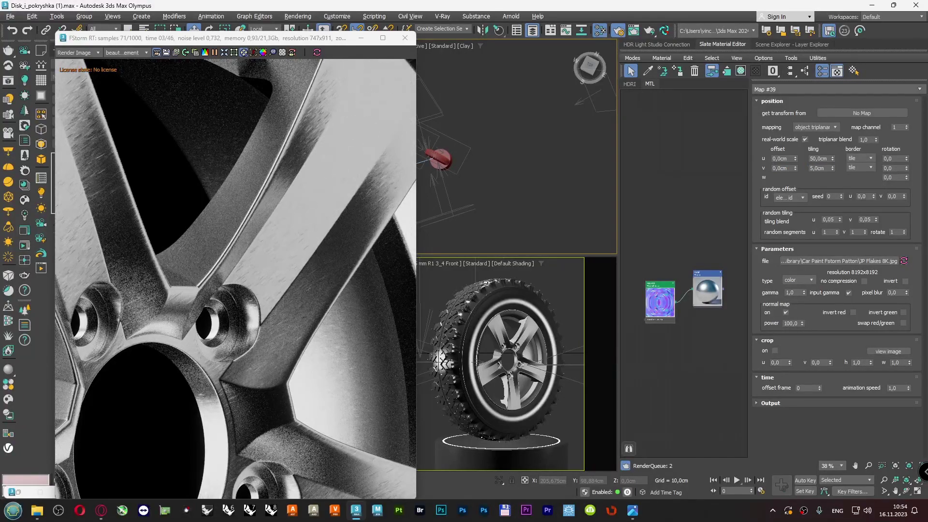
pyautogui.moveTo(824, 155); pyautogui.dragTo(804, 157)
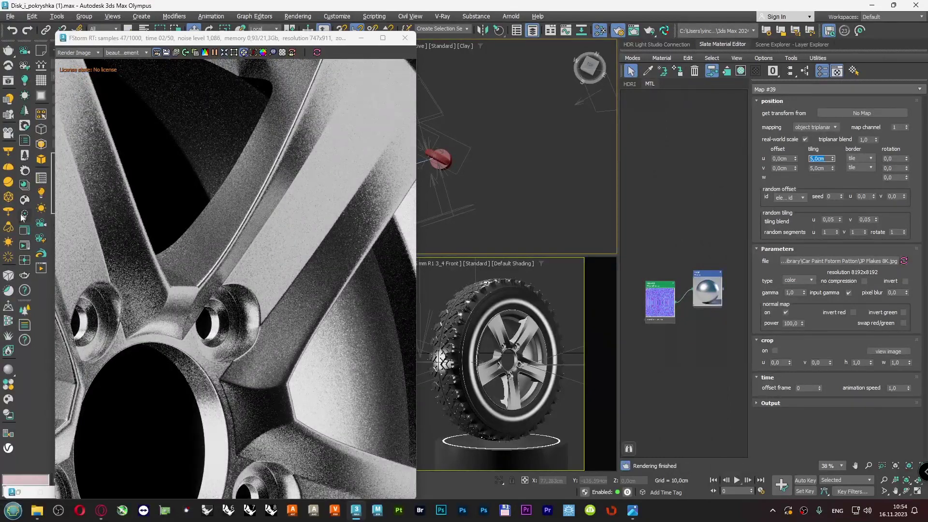
pyautogui.scroll(3, 96, 179)
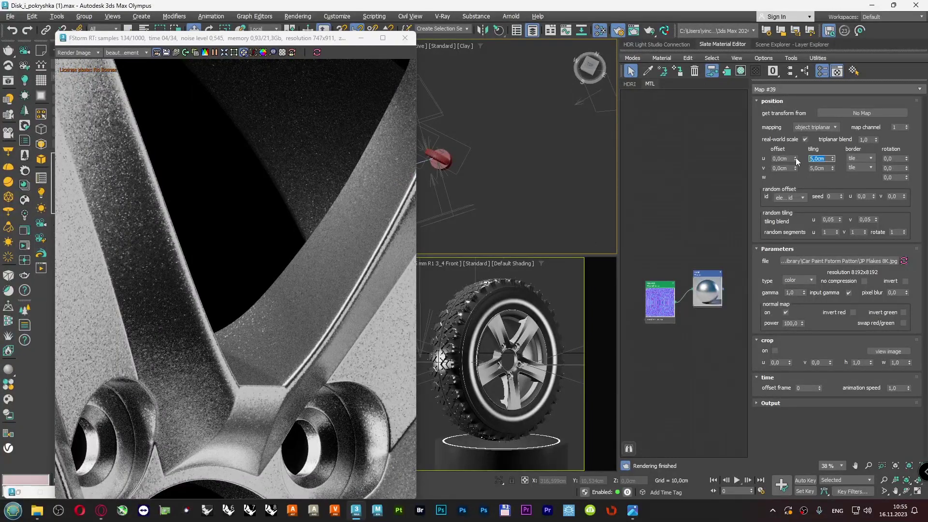
pyautogui.write('2')
pyautogui.press('Tab')
pyautogui.write('2')
pyautogui.press('Return')
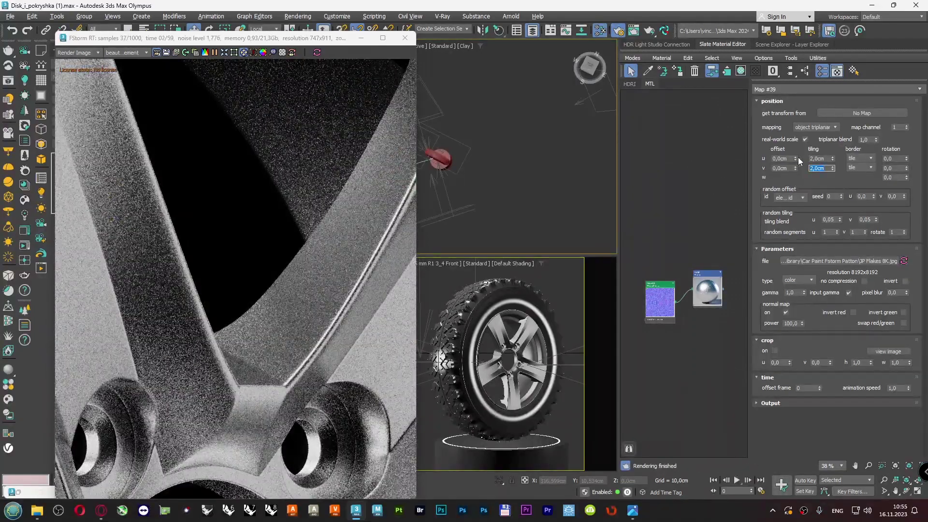
# - Set the flakes map's U and V tiling to 4 cm
pyautogui.click(824, 159)
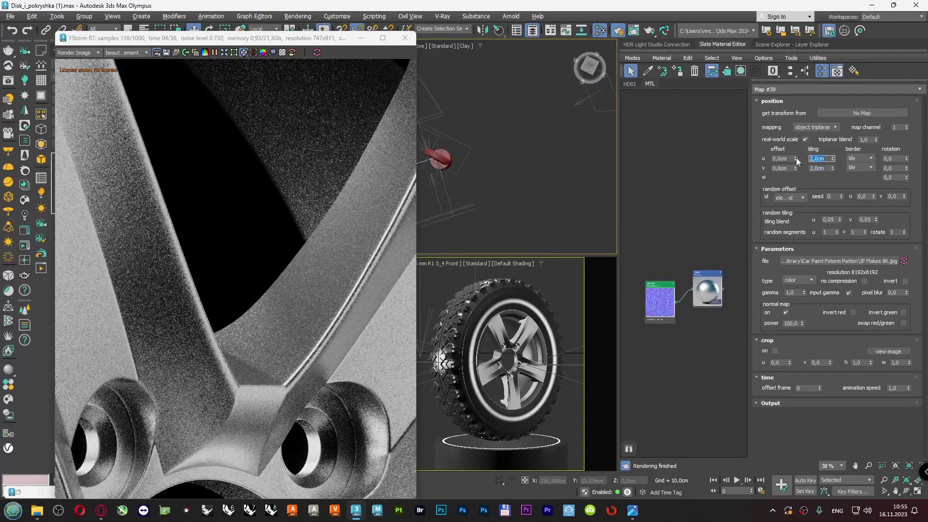
pyautogui.write('4')
pyautogui.press('Tab')
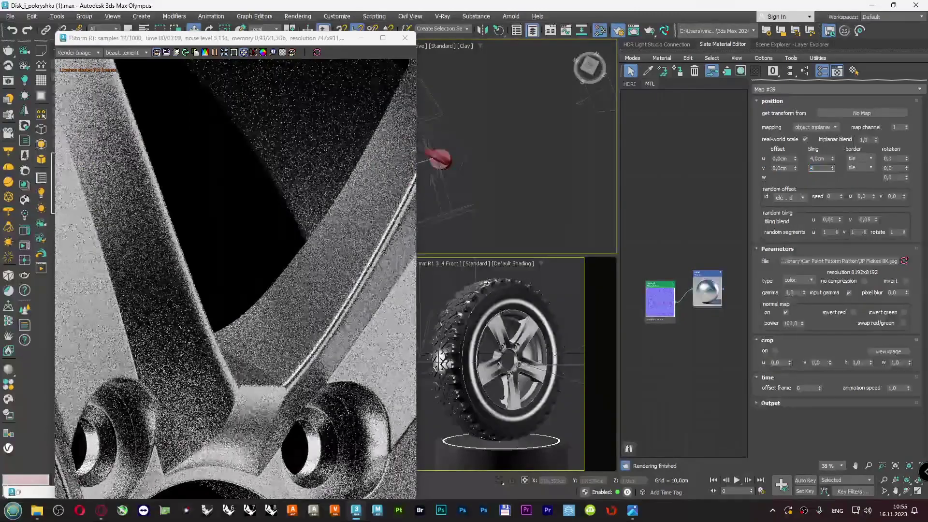
pyautogui.write('4')
pyautogui.press('Return')
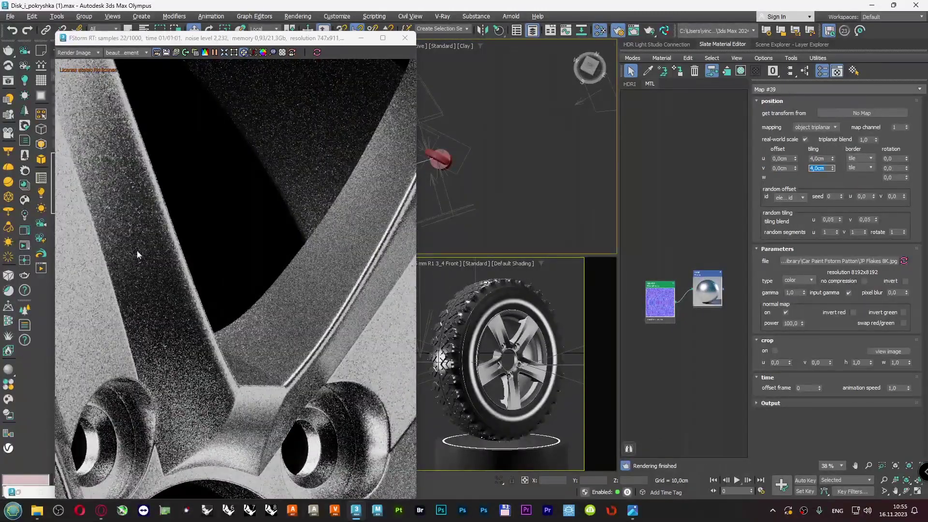
# - Set the Metal glossy roughness to 0,3, passing through 0,15 and 0,25
pyautogui.doubleClick(699, 285)
pyautogui.scroll(-5, 758, 316)
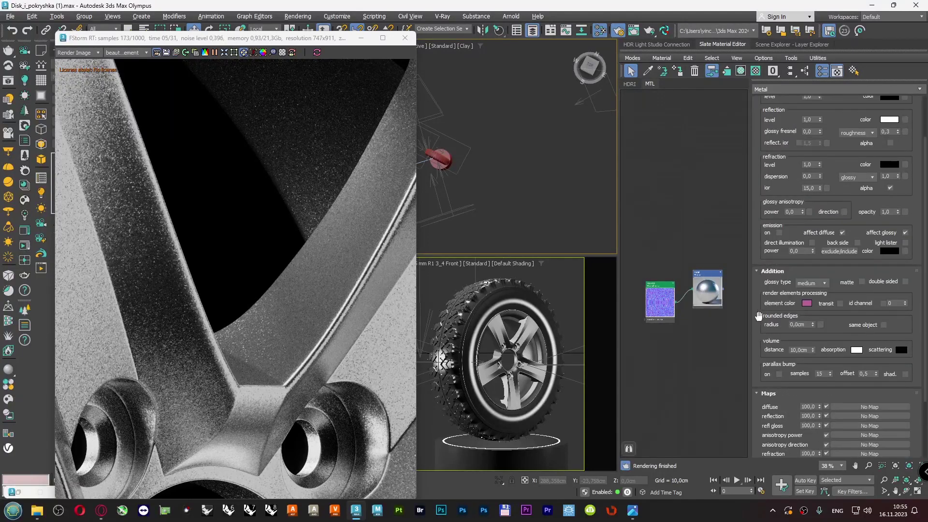
pyautogui.scroll(-3, 758, 315)
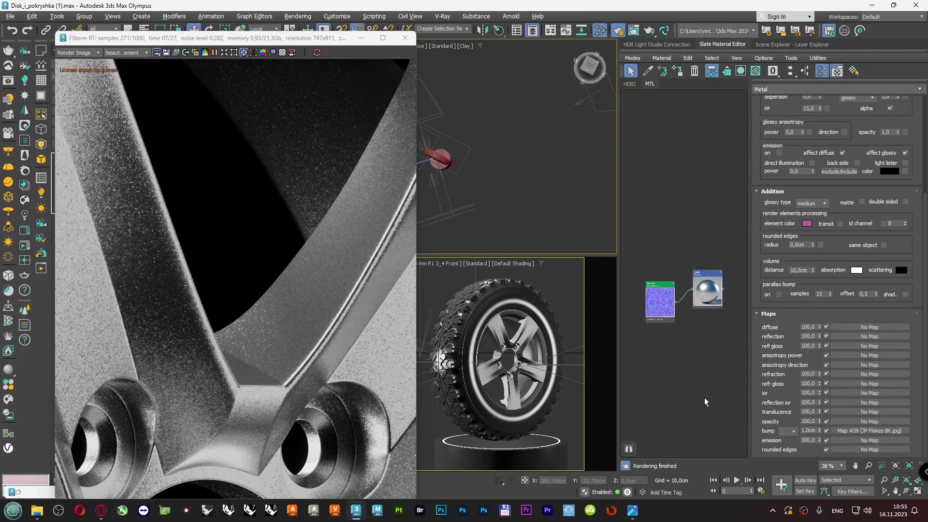
pyautogui.scroll(-3, 672, 225)
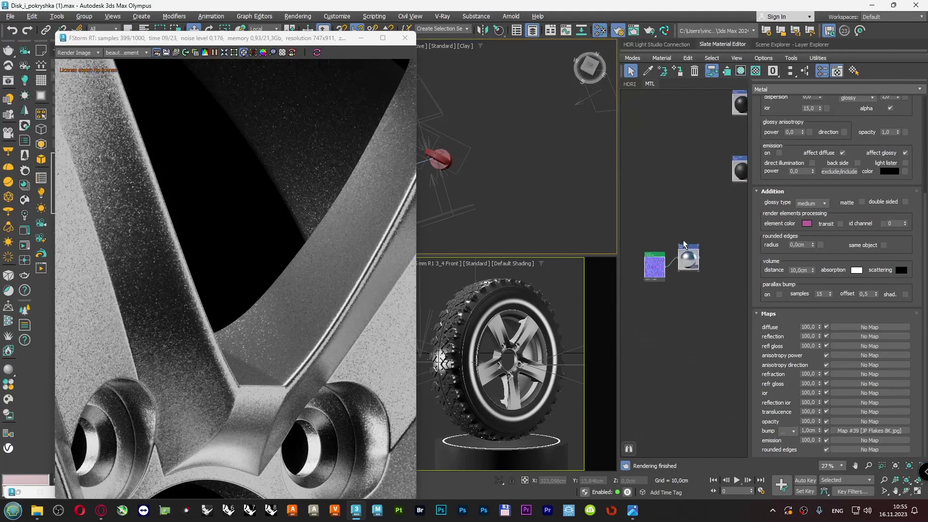
pyautogui.scroll(5, 756, 164)
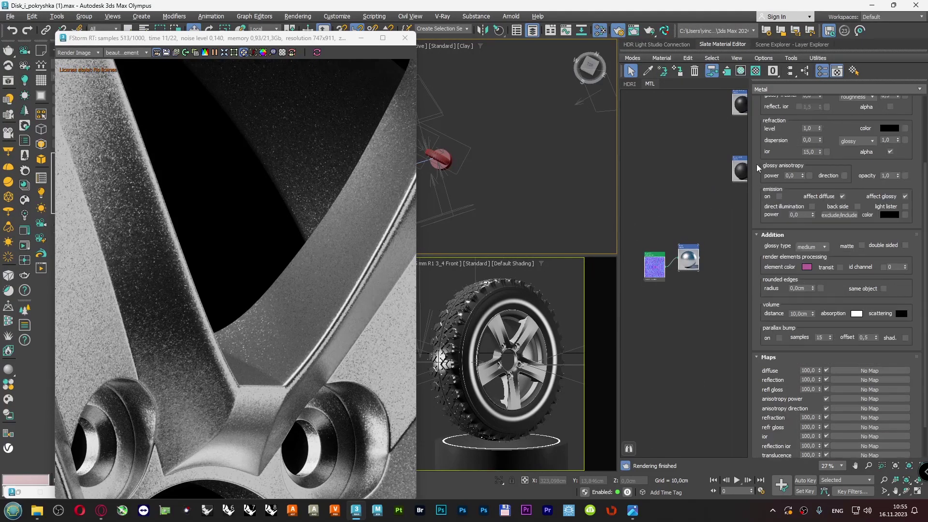
pyautogui.doubleClick(891, 190)
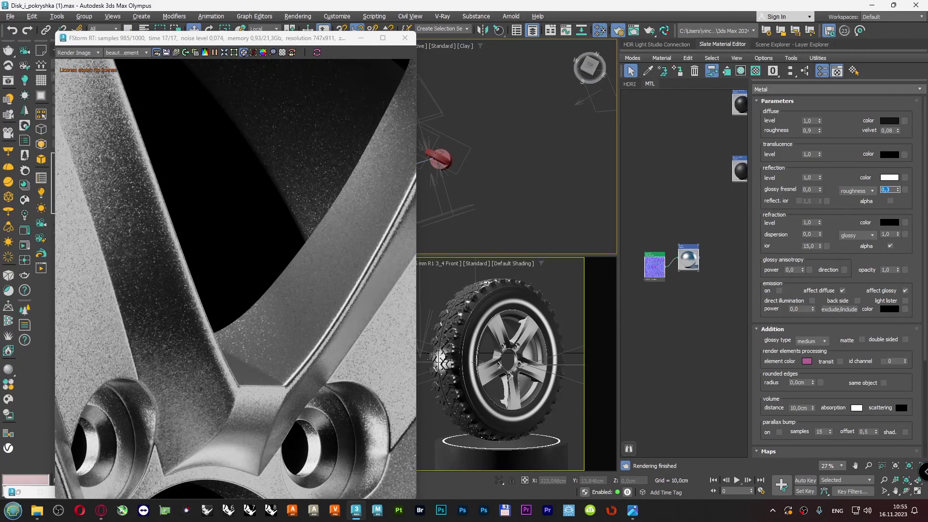
pyautogui.write('0,15')
pyautogui.press('Return')
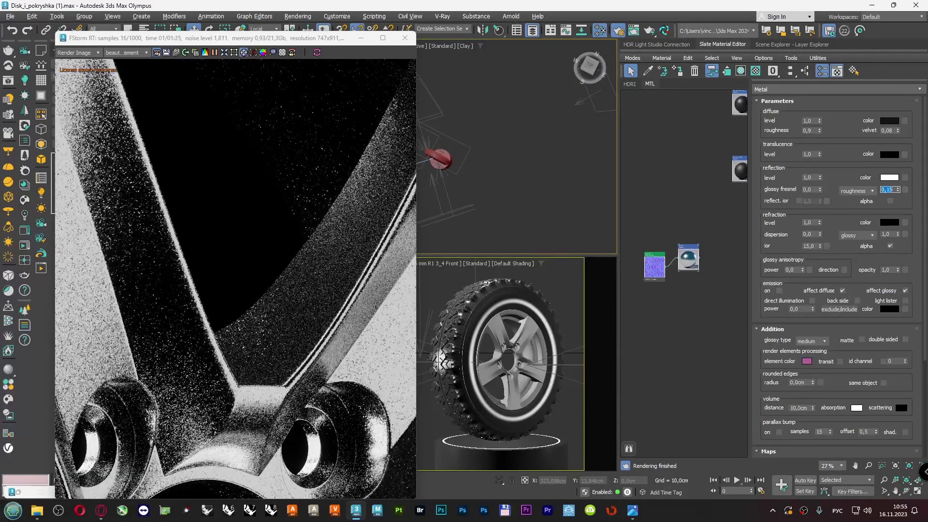
pyautogui.write('0,25')
pyautogui.press('Return')
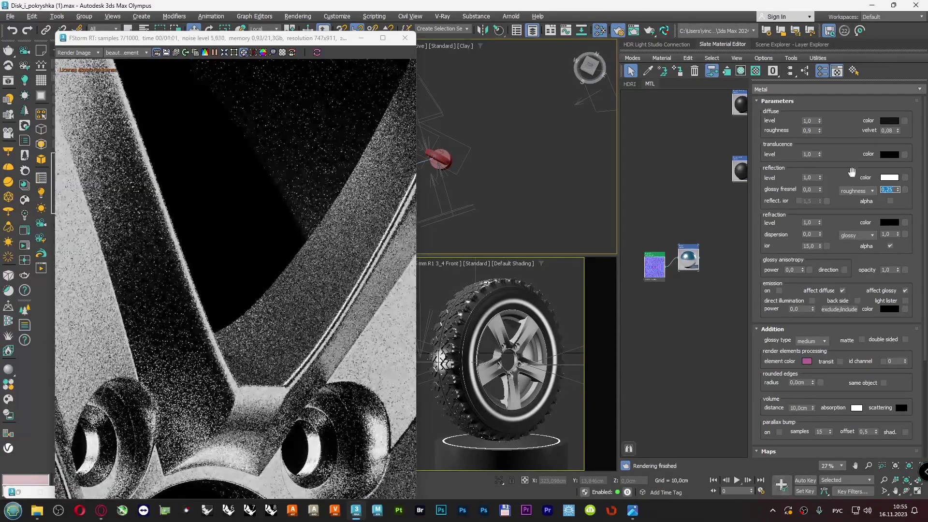
pyautogui.write('0,3')
pyautogui.press('Return')
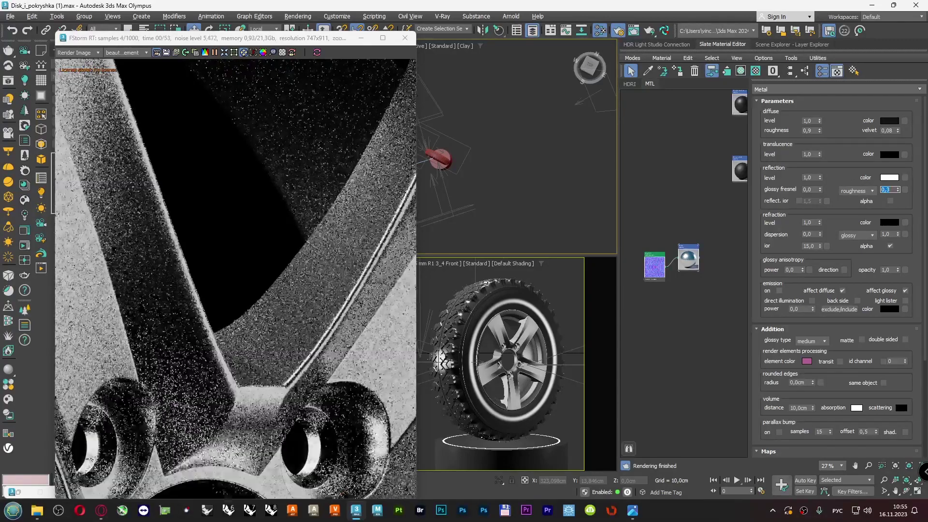
# - Convert Metal to FStormMixMat, keeping the old metal as material 1 and new FStorm Material #31 as material 2
pyautogui.rightClick(686, 254)
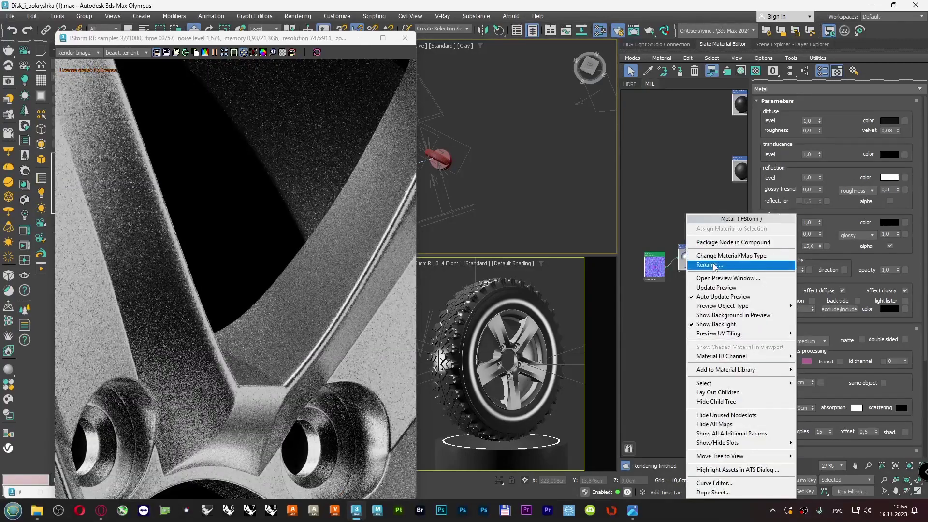
pyautogui.click(694, 256)
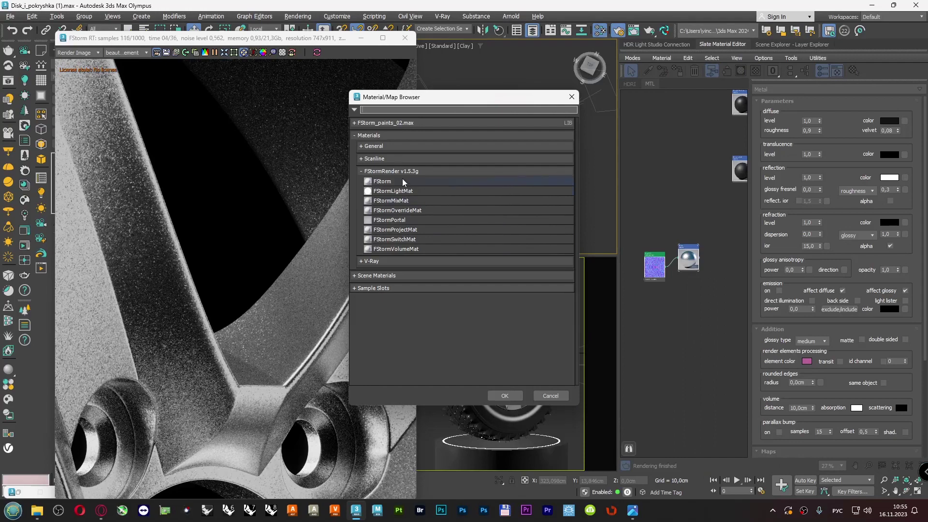
pyautogui.click(402, 199)
pyautogui.doubleClick(402, 200)
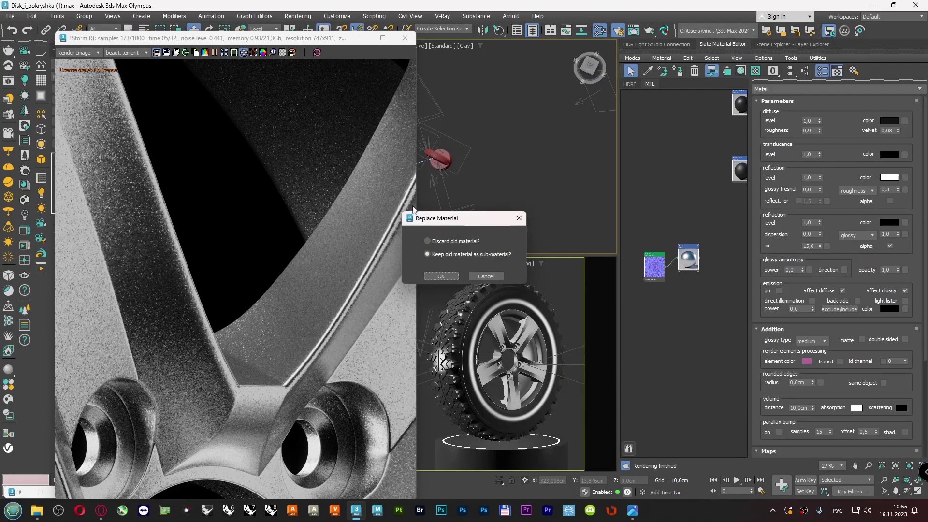
pyautogui.click(443, 276)
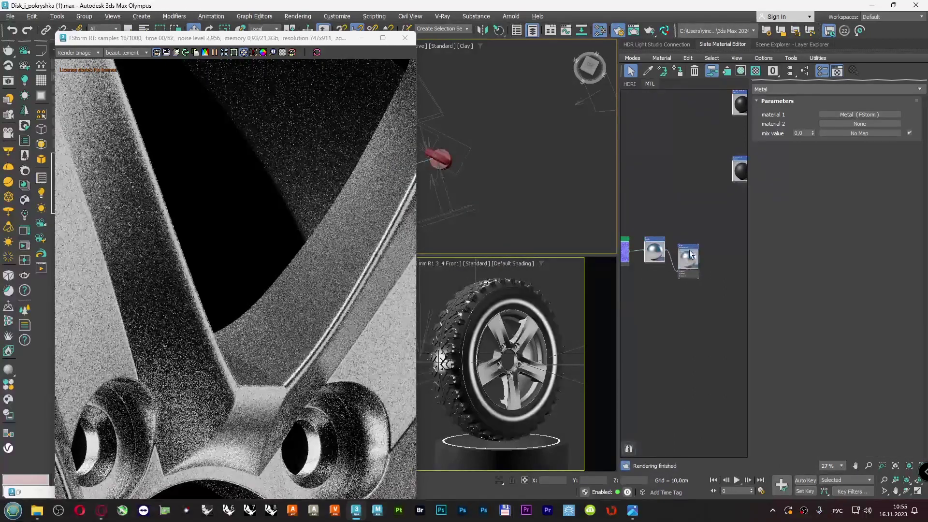
pyautogui.click(842, 123)
pyautogui.doubleClick(389, 170)
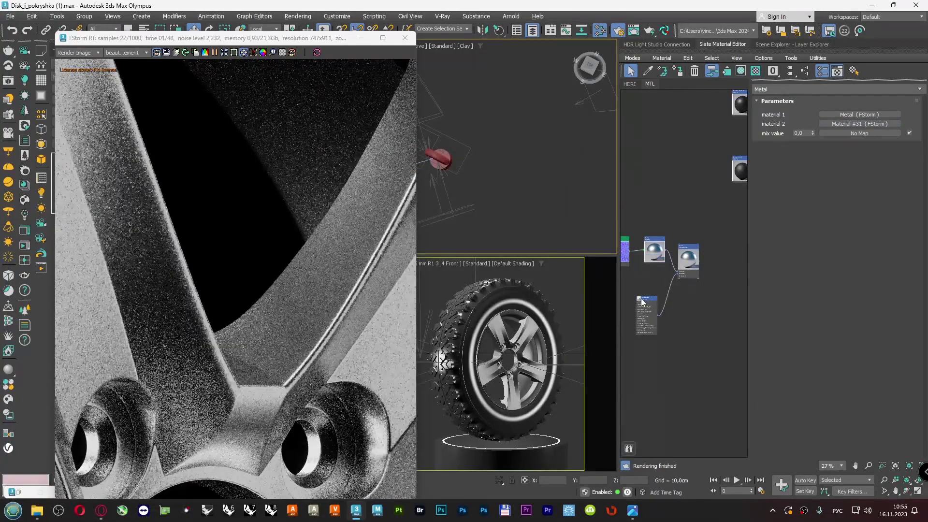
pyautogui.doubleClick(641, 302)
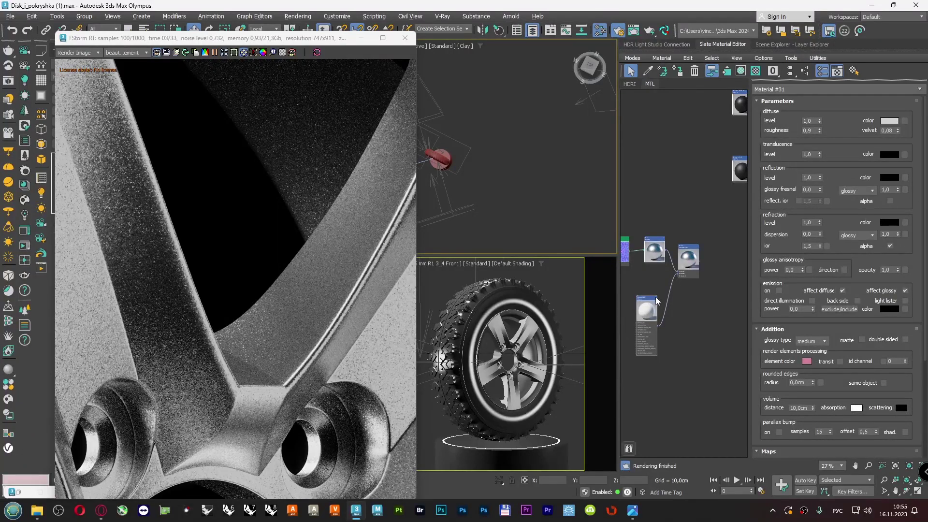
# - Darken Material #31's diffuse colour to a Value of 20
pyautogui.click(656, 298)
pyautogui.moveTo(655, 298); pyautogui.dragTo(655, 281)
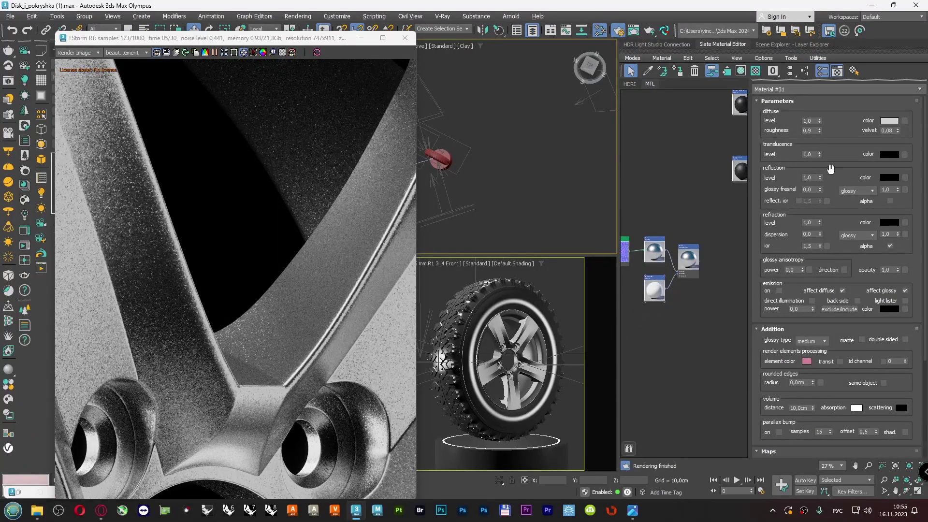
pyautogui.click(888, 121)
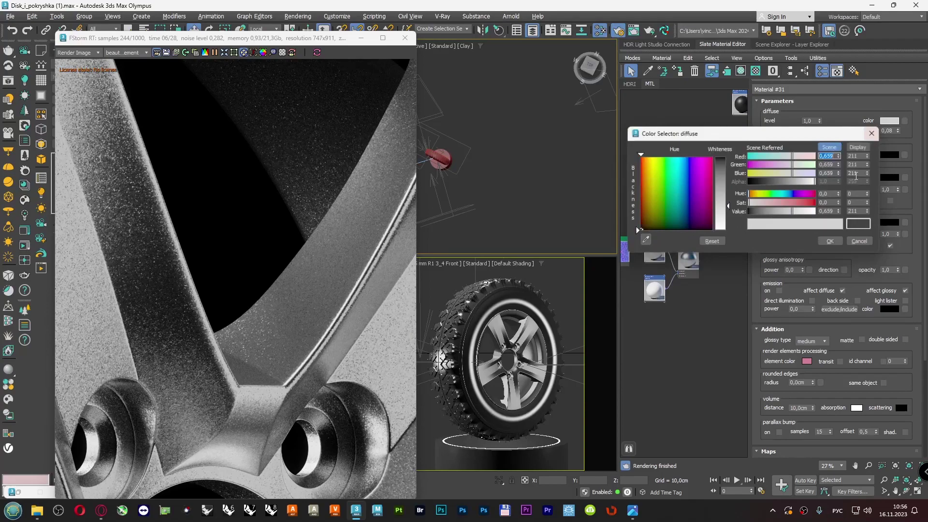
pyautogui.doubleClick(862, 211)
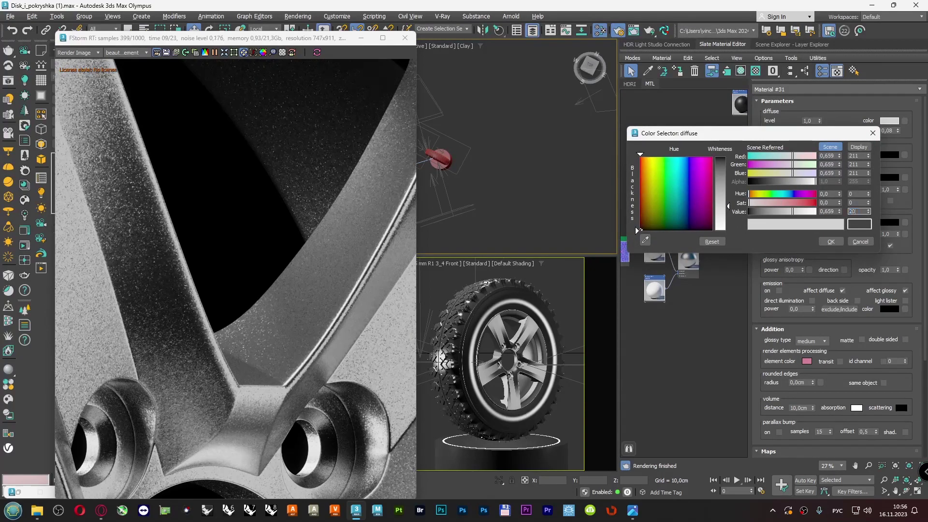
pyautogui.write('20')
pyautogui.press('Return')
pyautogui.click(831, 242)
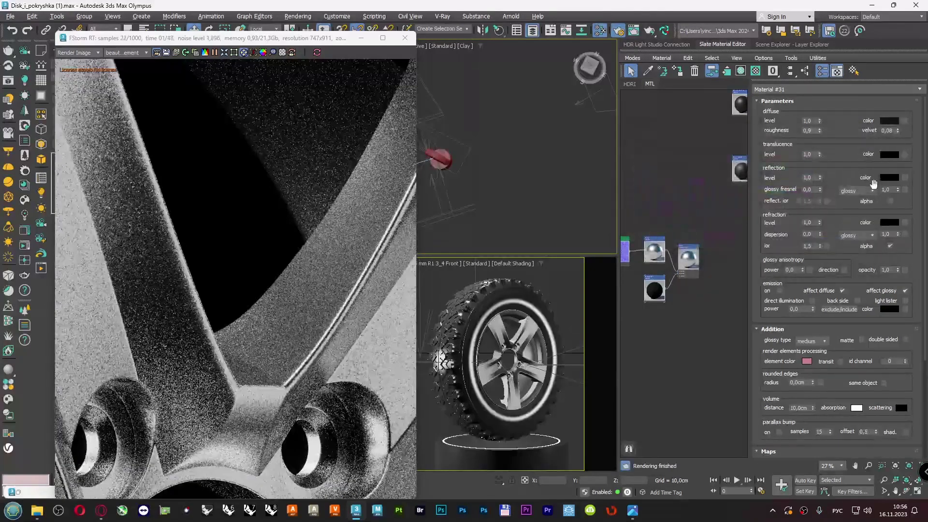
# - Give Material #31 a white reflection colour and refraction ior 15
pyautogui.click(883, 178)
pyautogui.moveTo(764, 131); pyautogui.dragTo(844, 133)
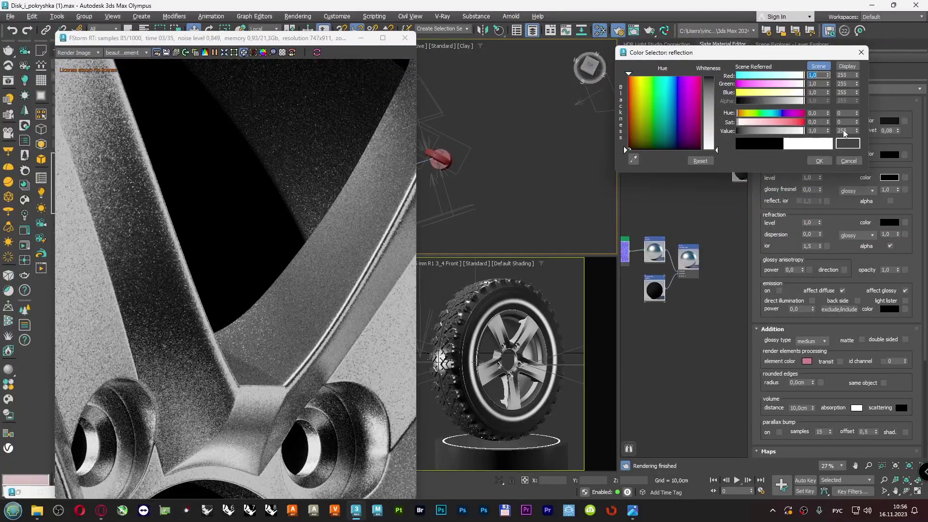
pyautogui.click(819, 161)
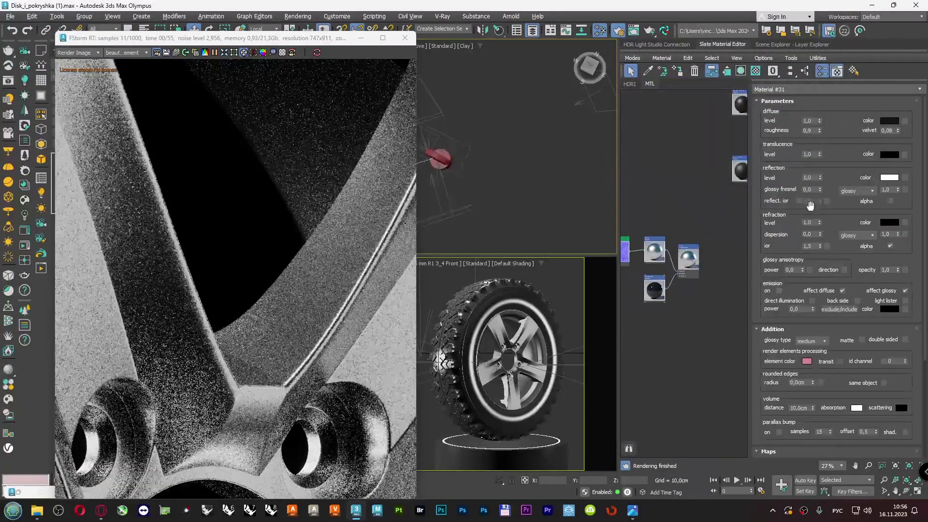
pyautogui.doubleClick(812, 246)
pyautogui.write('15')
pyautogui.press('Return')
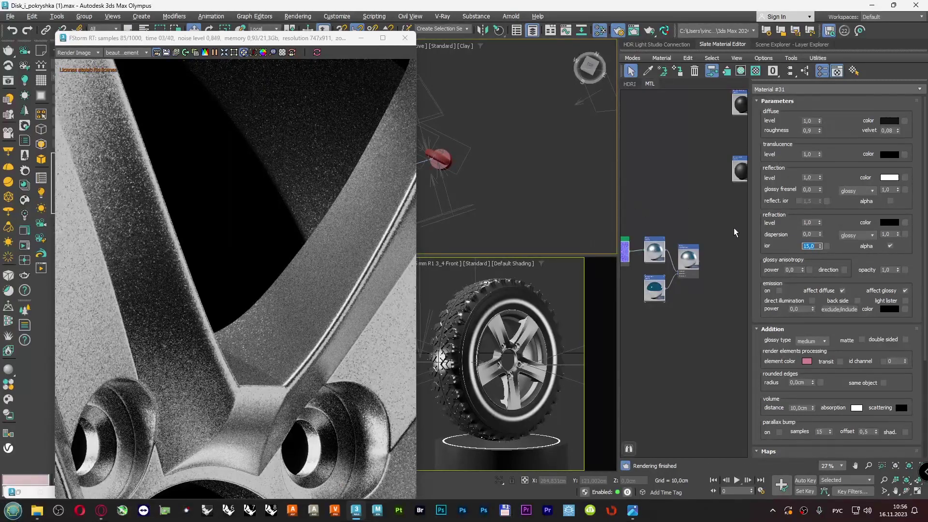
# - Switch Material #31's reflection to roughness mode with roughness reset to 0
pyautogui.scroll(-2, 688, 220)
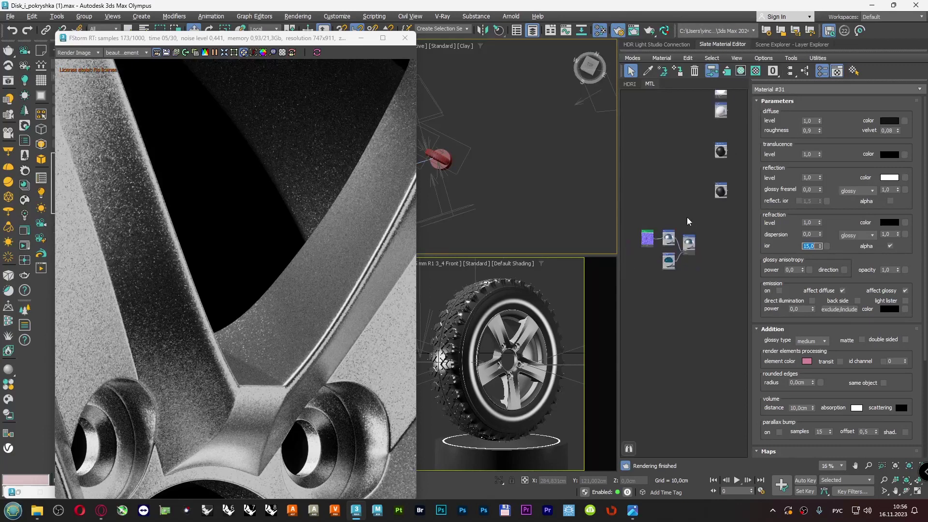
pyautogui.scroll(2, 686, 216)
pyautogui.moveTo(680, 255); pyautogui.dragTo(690, 268, button='middle')
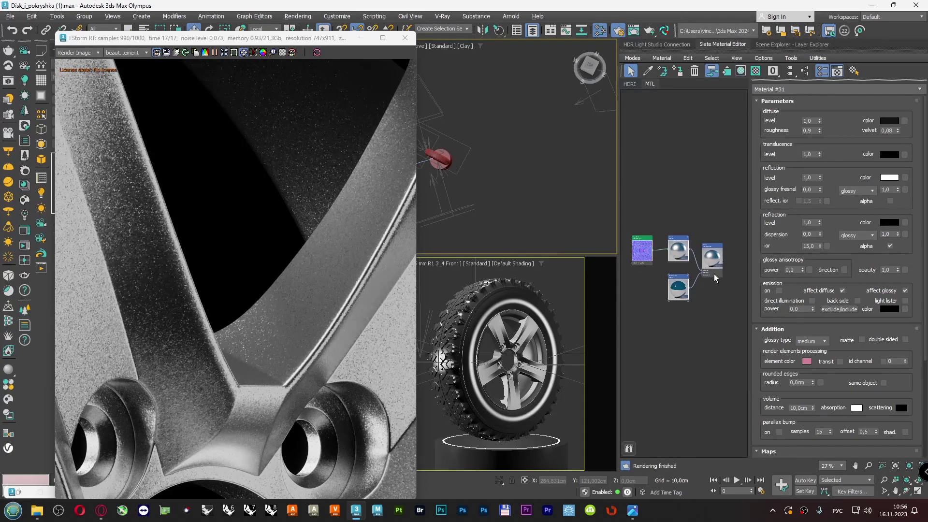
pyautogui.click(855, 191)
pyautogui.click(850, 206)
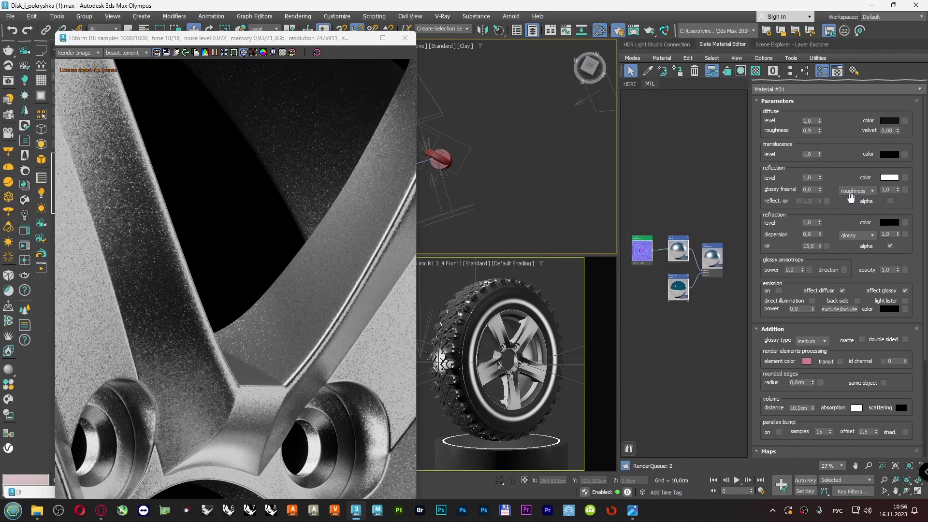
pyautogui.rightClick(897, 189)
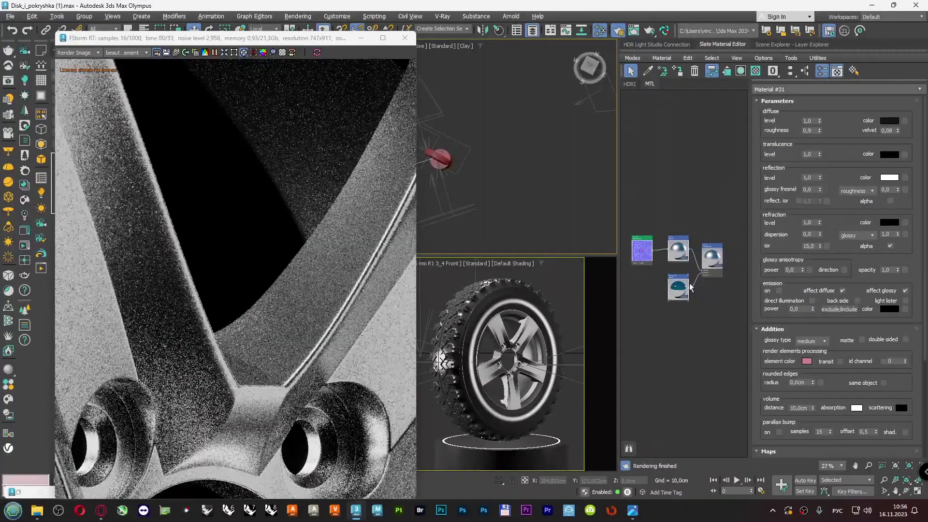
pyautogui.doubleClick(711, 248)
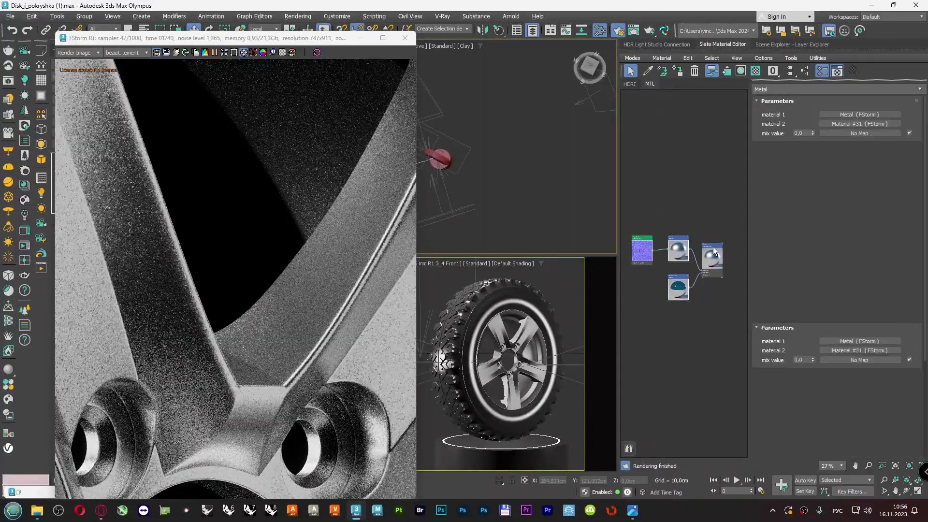
# - Drive the mix value with an FStormFalloff Map #40 in ior mode, ior 1,8
pyautogui.click(838, 135)
pyautogui.doubleClick(402, 206)
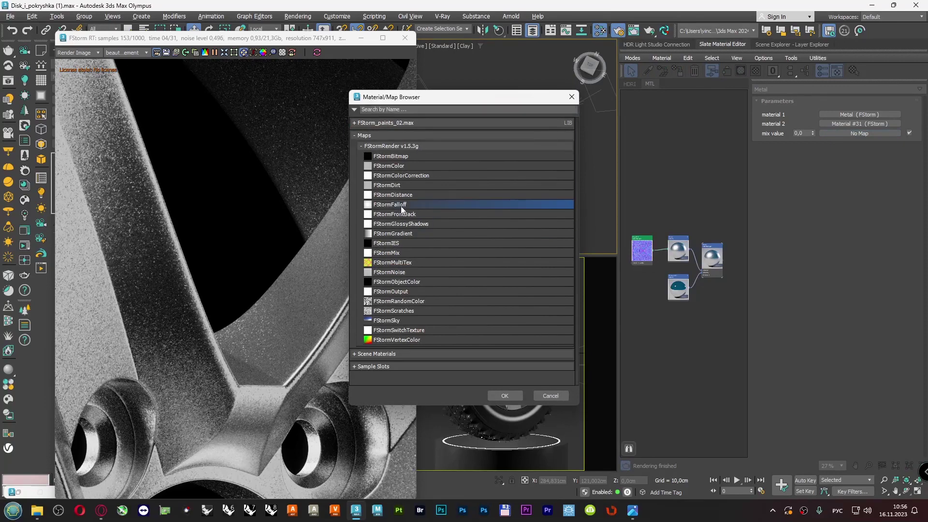
pyautogui.moveTo(672, 275); pyautogui.dragTo(677, 316)
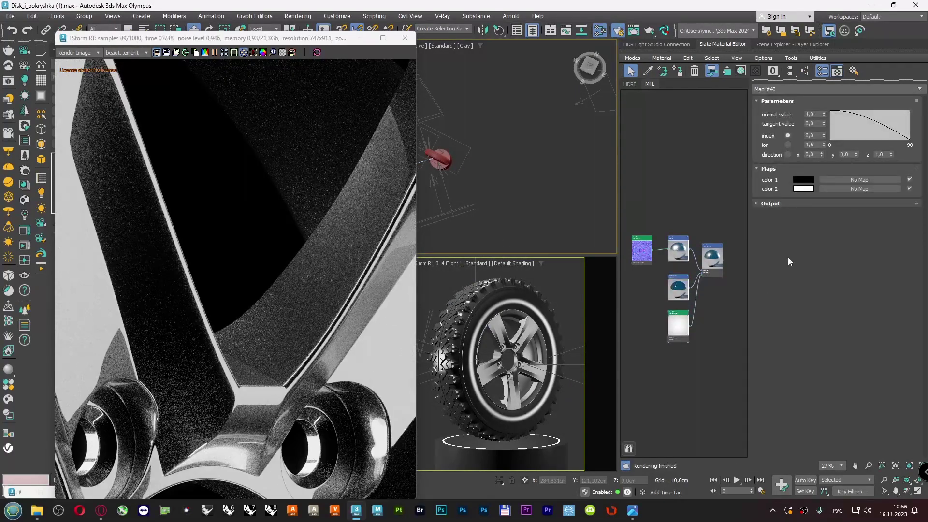
pyautogui.click(788, 144)
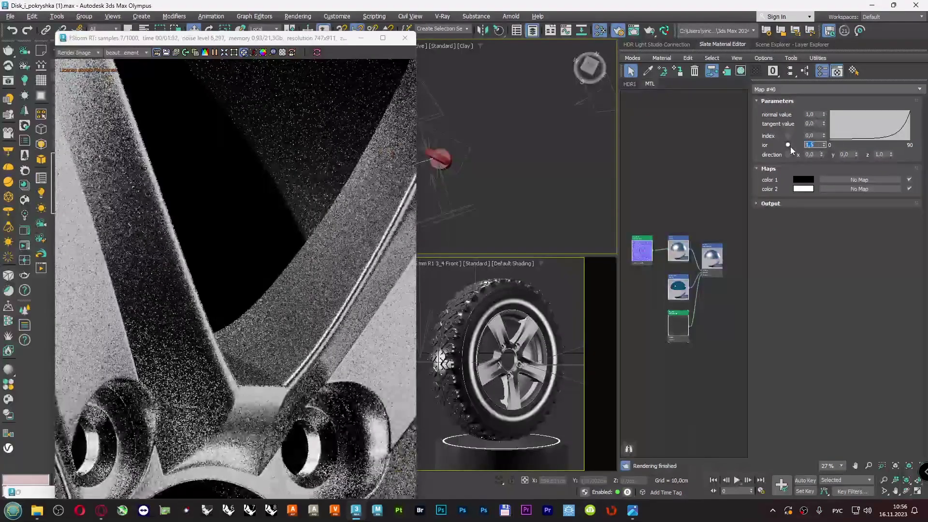
pyautogui.doubleClick(810, 145)
pyautogui.write('1,6')
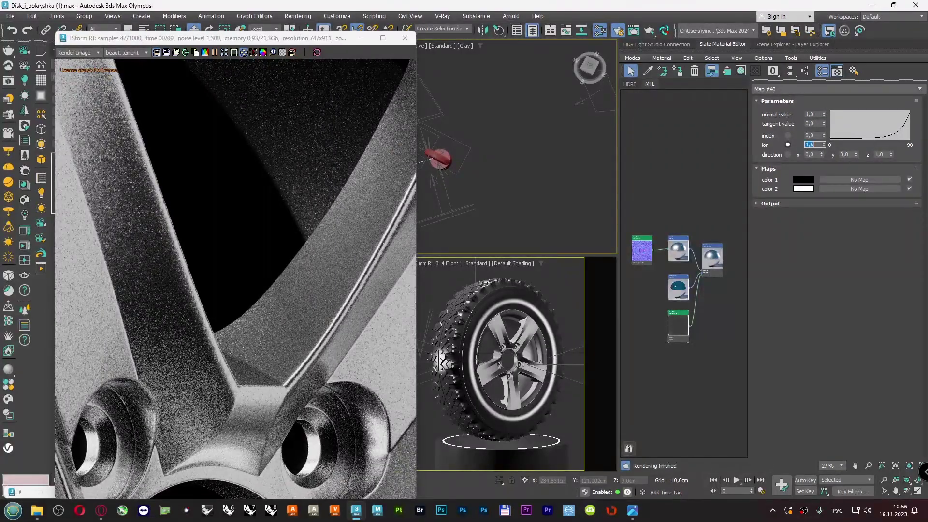
pyautogui.press('Return')
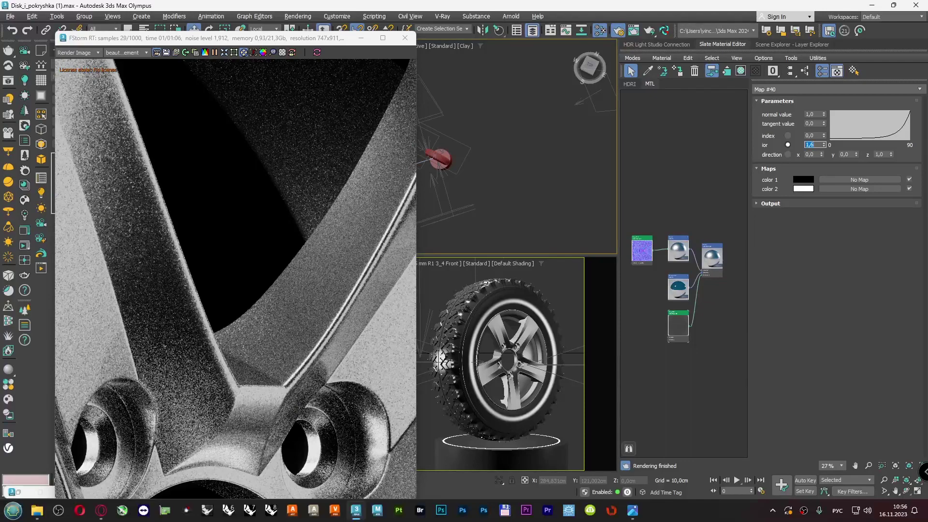
pyautogui.write('1,8')
pyautogui.press('Return')
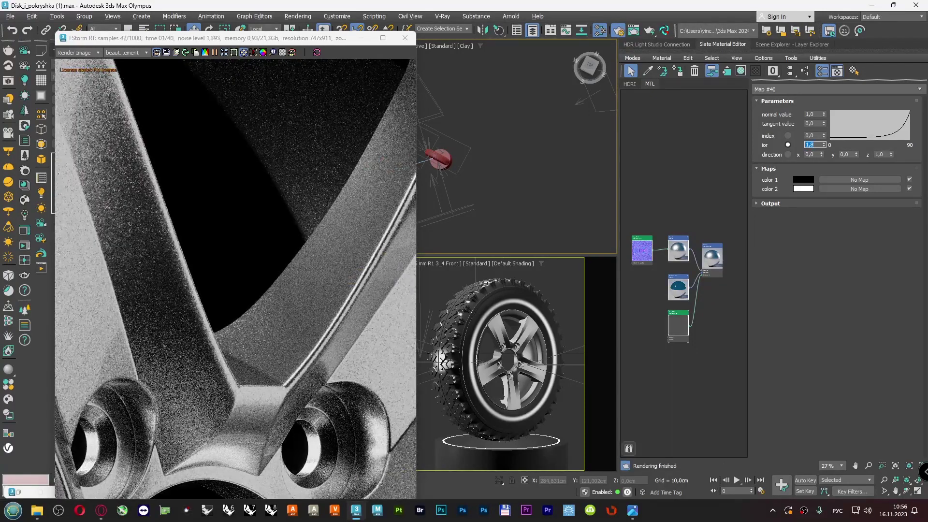
pyautogui.scroll(2, 250, 415)
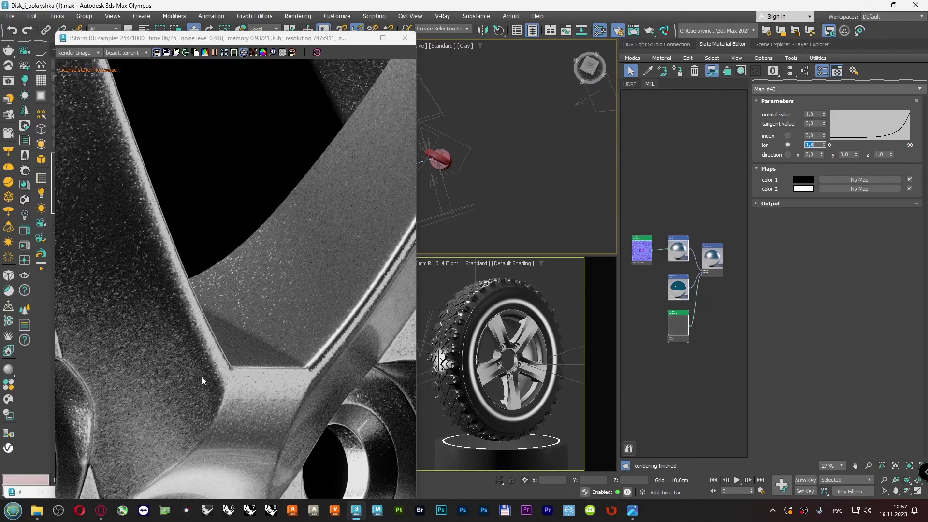
# - Set Map #39's U and V tiling to 3,0cm and reopen the Metal material's maps
pyautogui.doubleClick(645, 244)
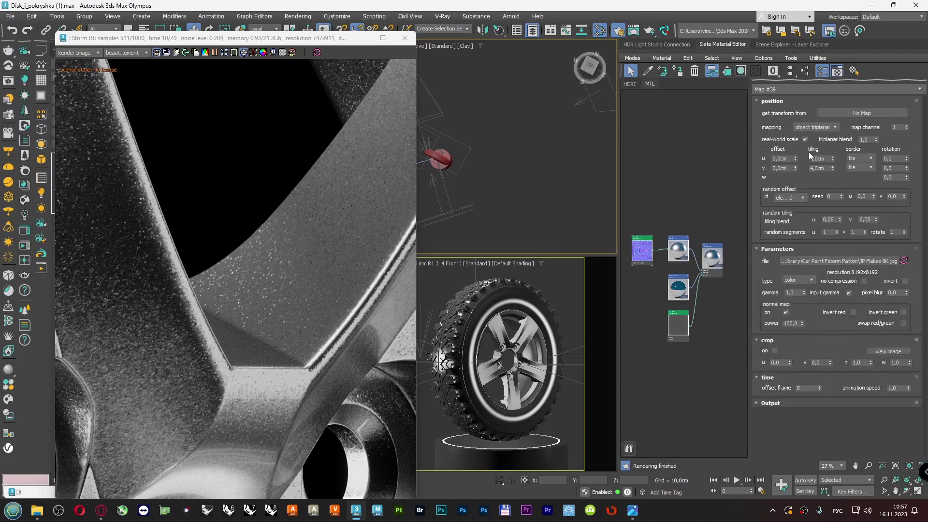
pyautogui.moveTo(827, 158); pyautogui.dragTo(796, 162)
pyautogui.write('3')
pyautogui.press('Return')
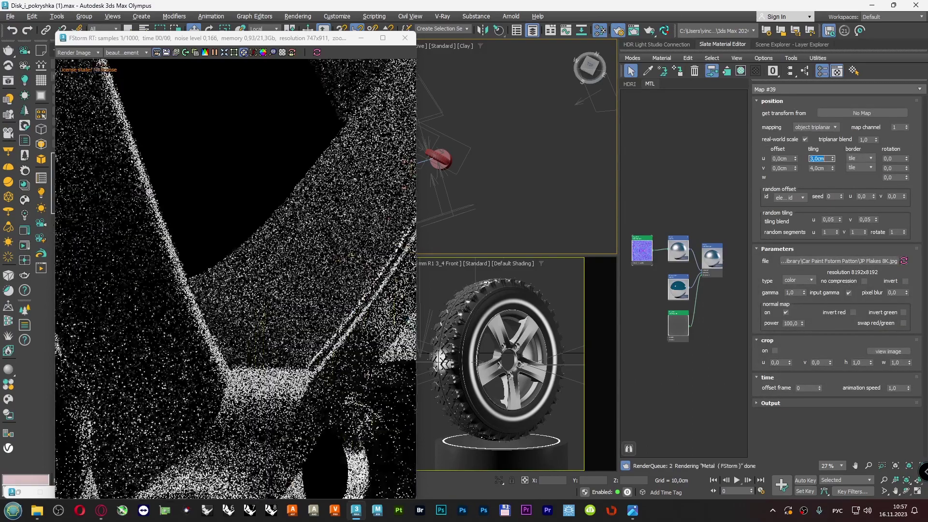
pyautogui.moveTo(826, 168); pyautogui.dragTo(796, 168)
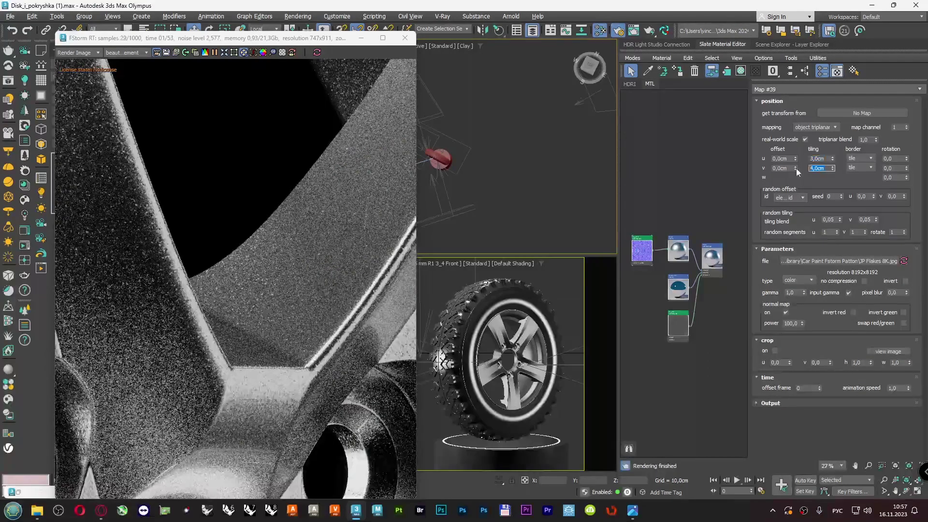
pyautogui.write('3')
pyautogui.press('Return')
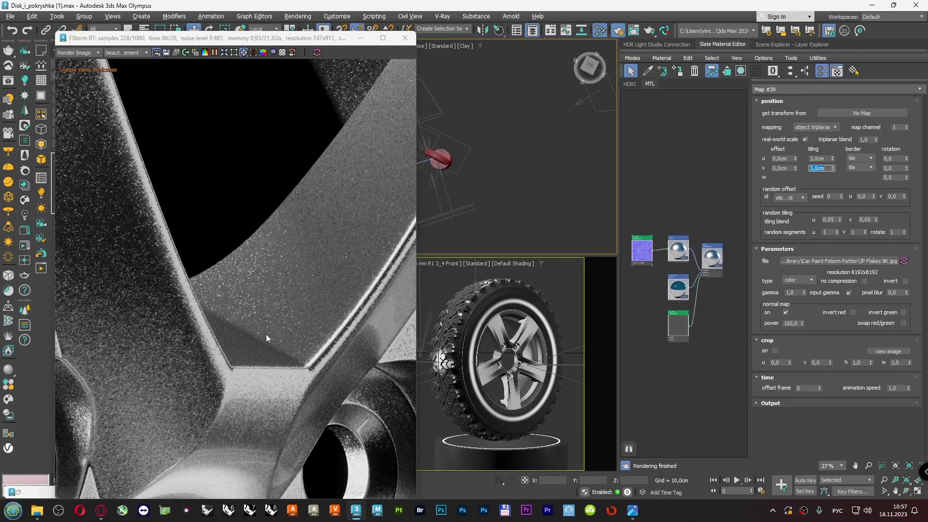
pyautogui.click(683, 245)
pyautogui.scroll(-10, 755, 296)
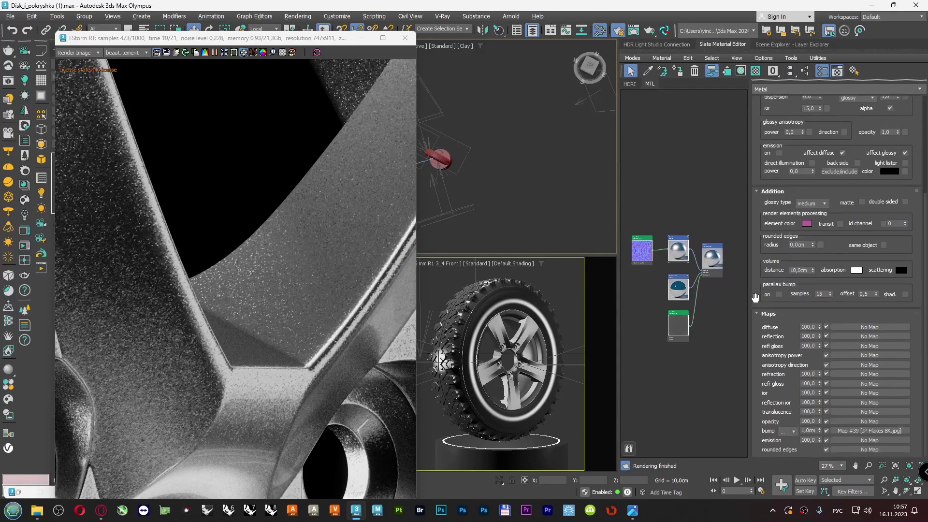
# - Lower the Metal material's JP Flakes bump amount from 1,0cm to 0,5cm
pyautogui.click(793, 430)
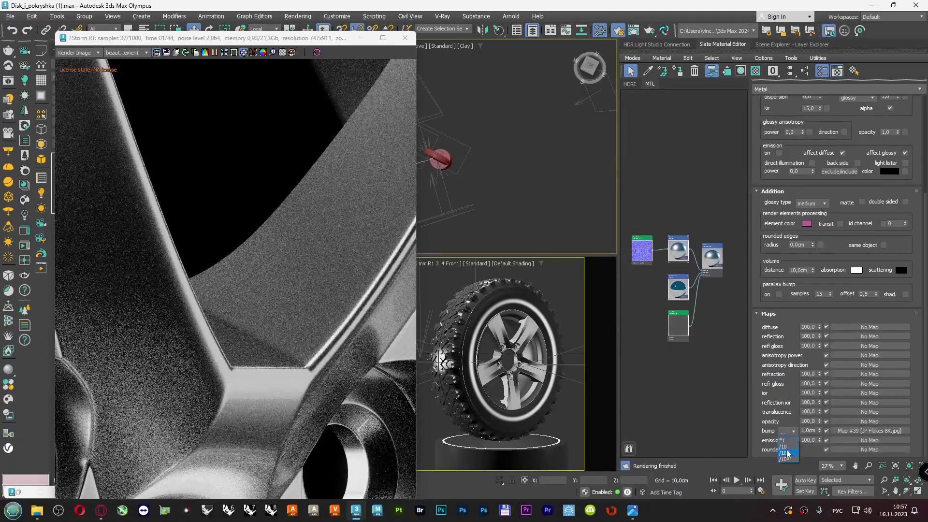
pyautogui.click(785, 454)
pyautogui.doubleClick(809, 430)
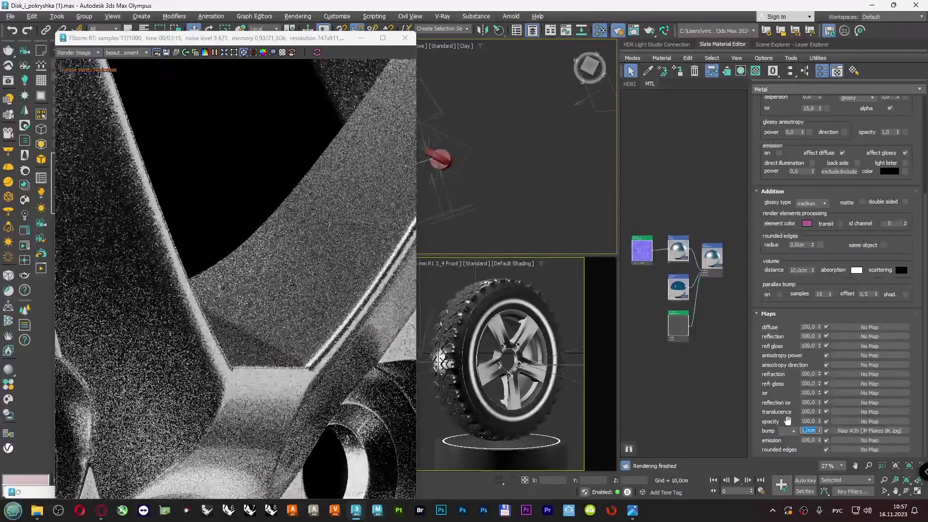
pyautogui.write('0,5')
pyautogui.press('Return')
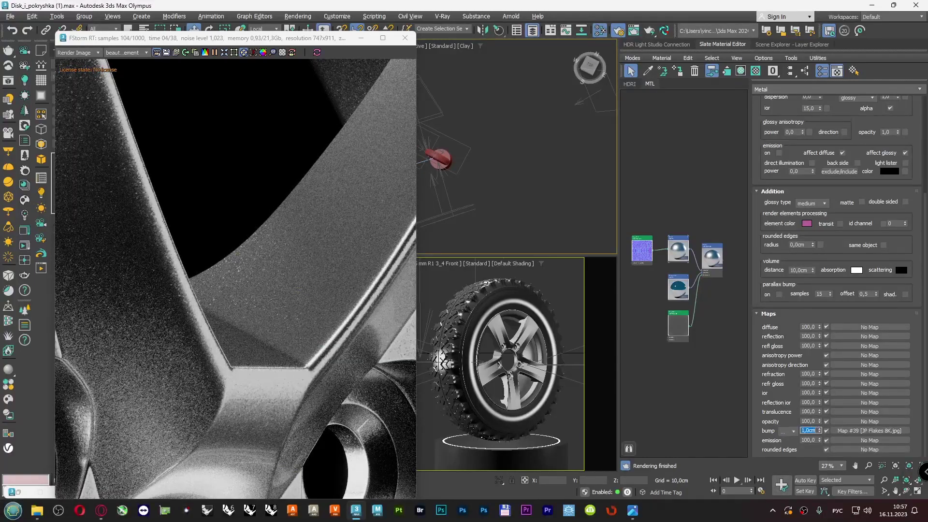
# - Restore the flake bump amount to 1,0cm and fit the wheel in the render view
pyautogui.write('1')
pyautogui.press('Return')
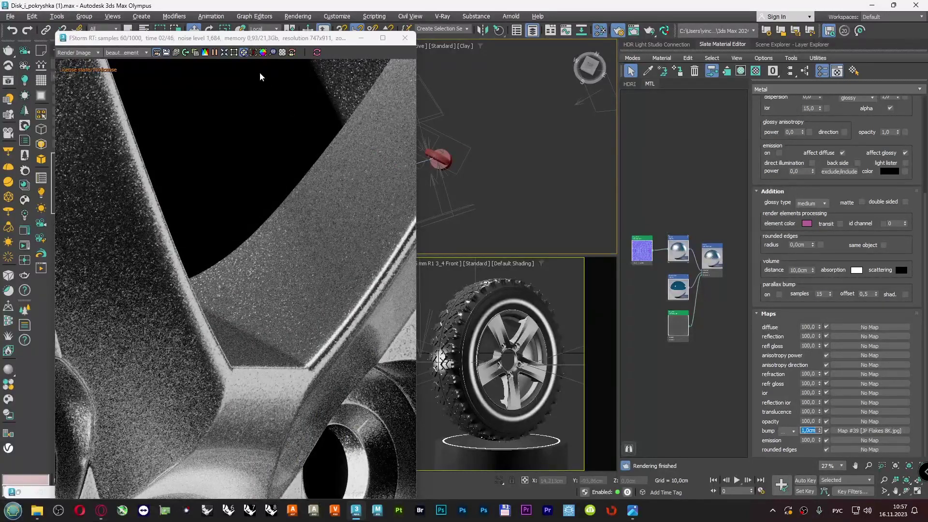
pyautogui.click(247, 53)
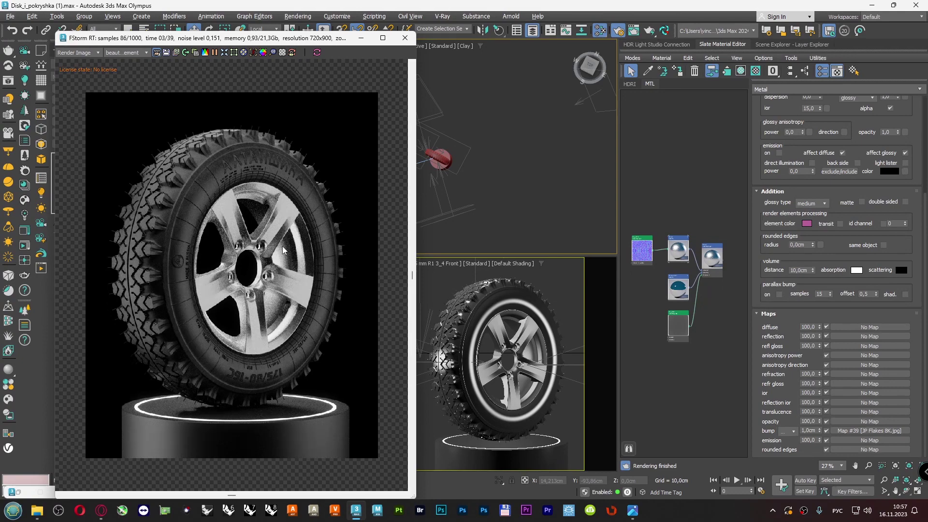
# - Inspect the finished wheel render, then orbit the view and select the plane light
pyautogui.scroll(4, 290, 285)
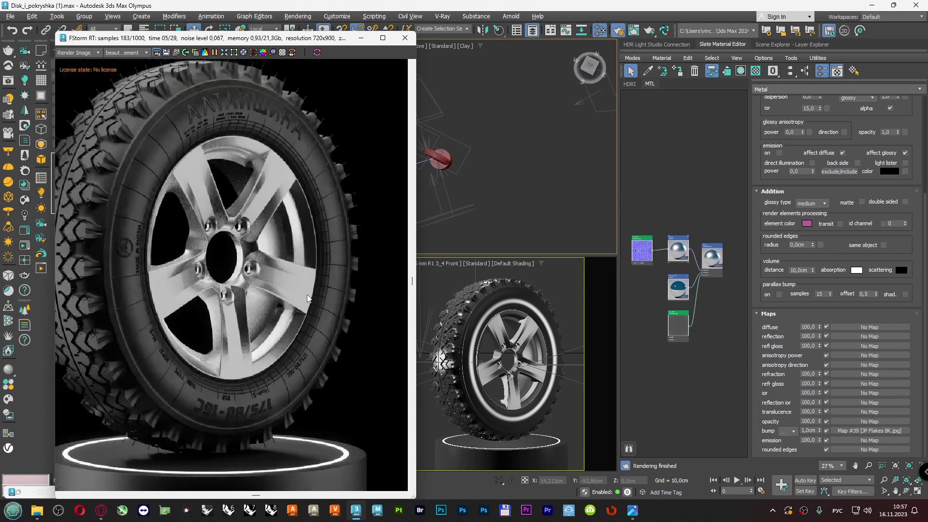
pyautogui.moveTo(304, 283)
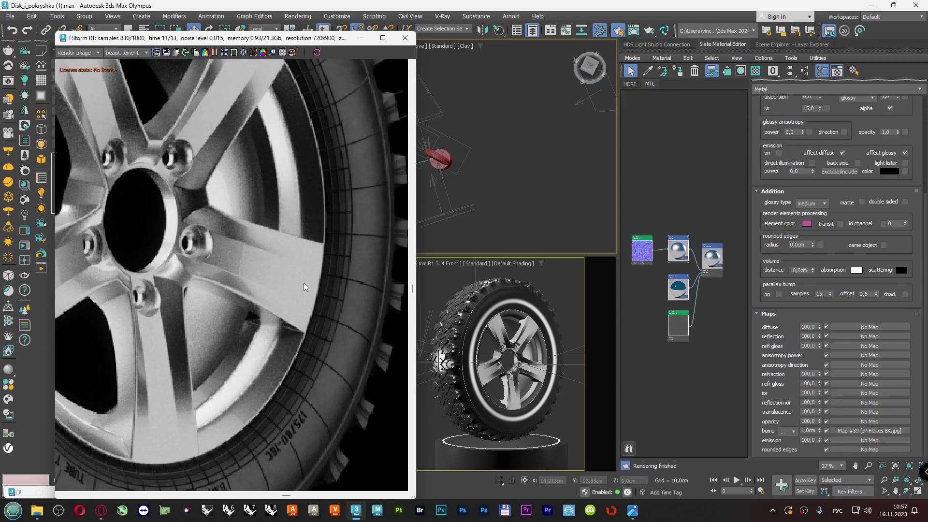
pyautogui.click(224, 53)
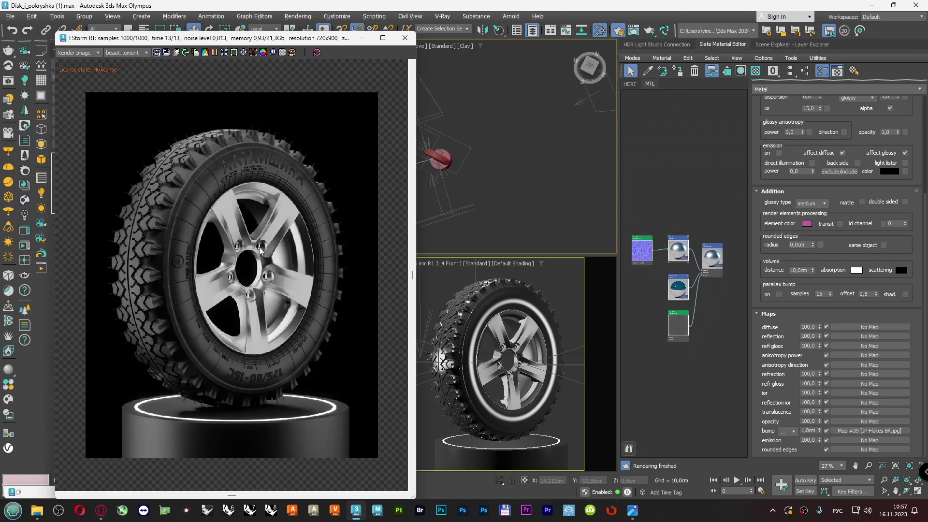
pyautogui.keyDown('alt'); pyautogui.moveTo(506, 234); pyautogui.dragTo(547, 124, button='middle'); pyautogui.keyUp('alt')
pyautogui.click(498, 204)
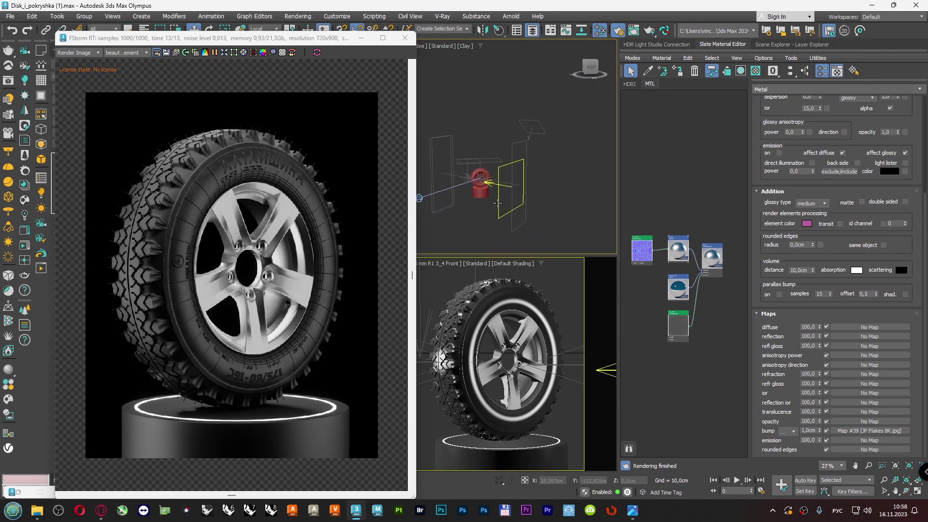
# - Add a new FStormBitmap node, Map #41, in the HDRI sheet of the Slate editor
pyautogui.click(630, 86)
pyautogui.rightClick(647, 198)
pyautogui.moveTo(675, 216)
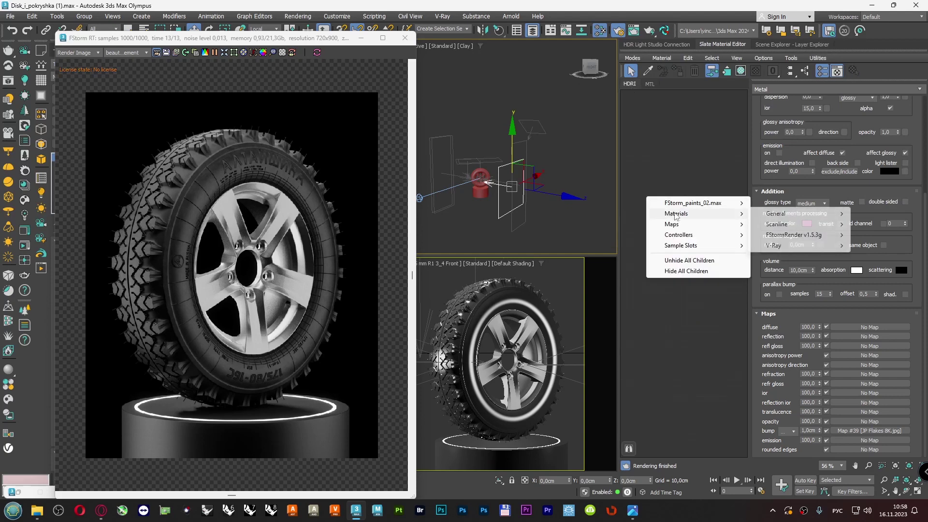
pyautogui.moveTo(800, 268)
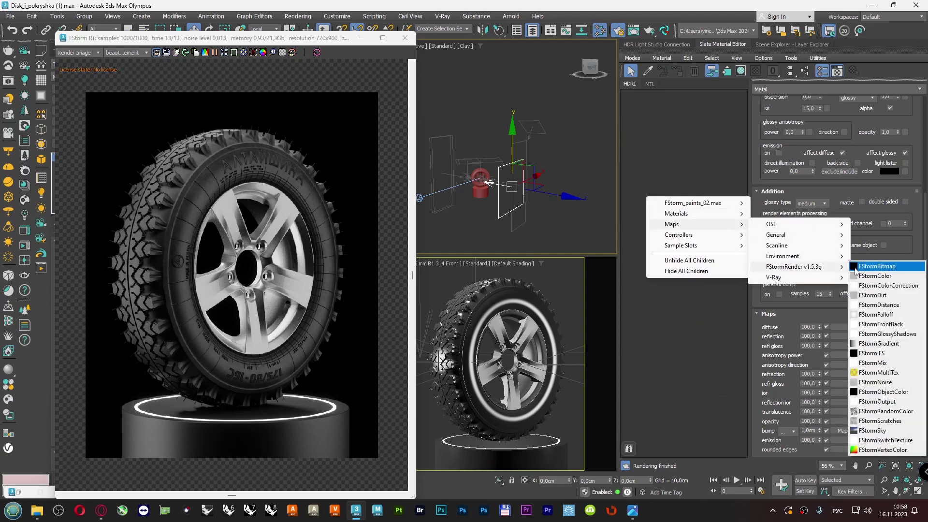
pyautogui.click(855, 267)
pyautogui.doubleClick(647, 205)
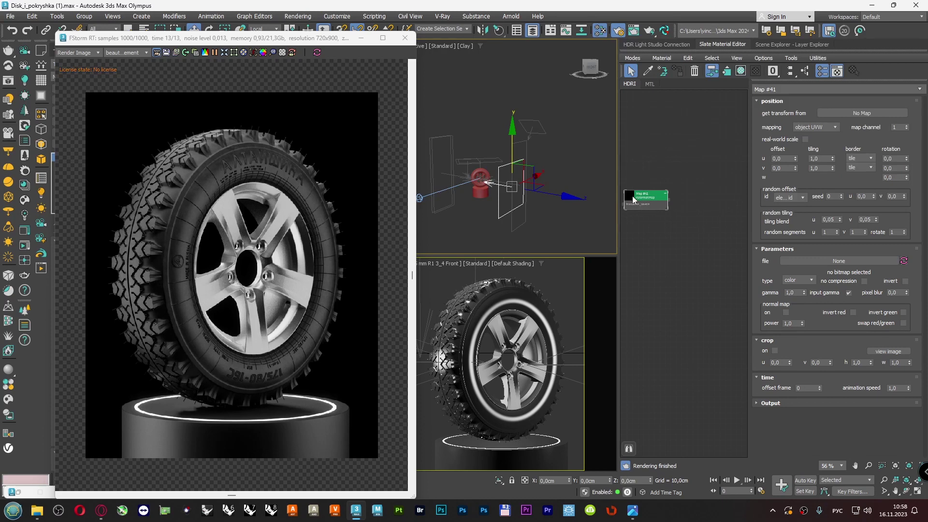
pyautogui.doubleClick(633, 197)
pyautogui.moveTo(646, 198); pyautogui.dragTo(667, 179)
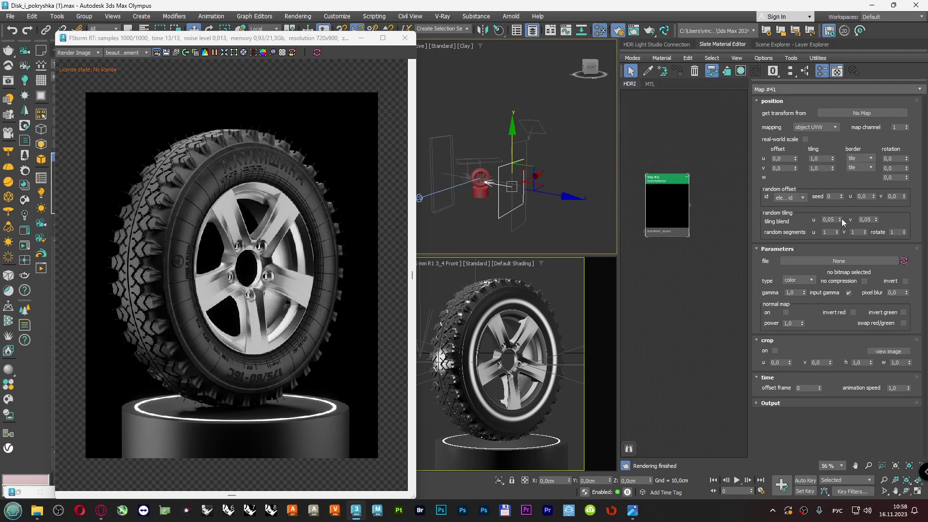
# - Load SoftLightBox.hdr from G:\3D CGI HDRI\Studio Light\CGCars into Map #41
pyautogui.click(843, 260)
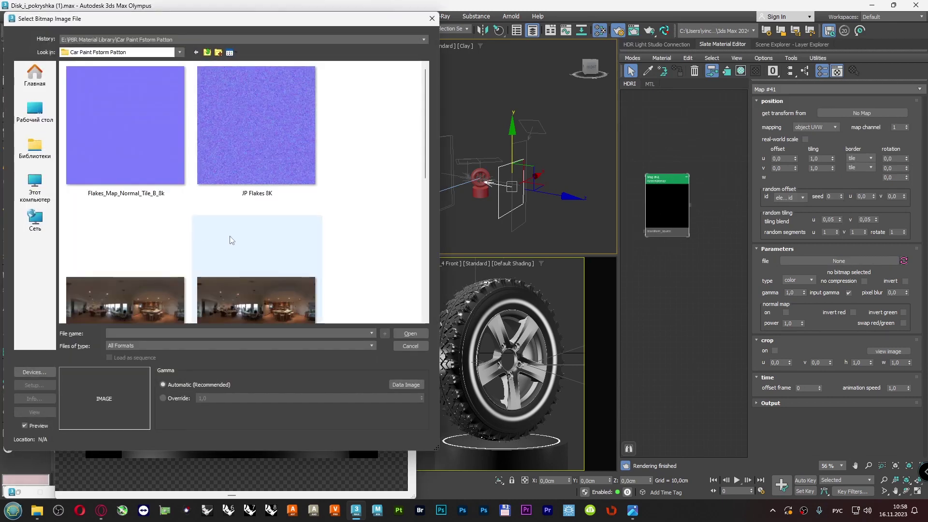
pyautogui.click(34, 188)
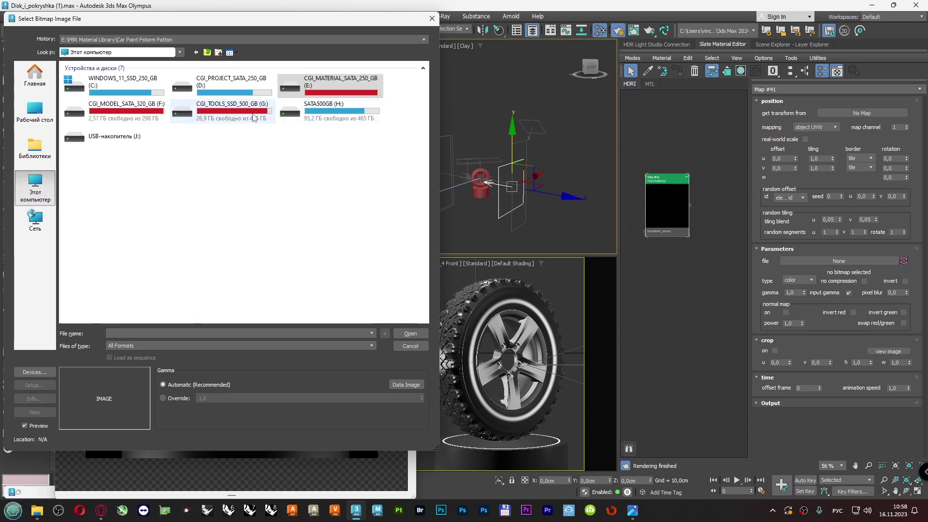
pyautogui.doubleClick(253, 118)
pyautogui.doubleClick(98, 102)
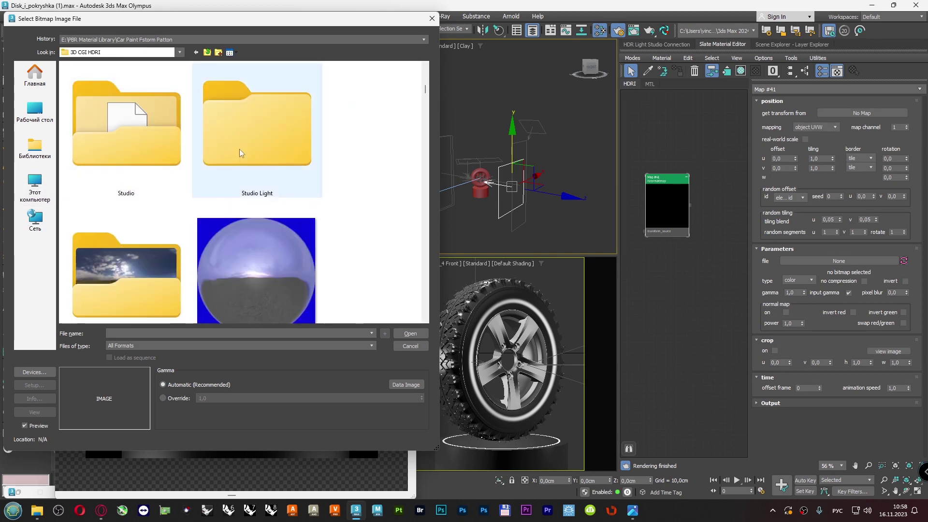
pyautogui.doubleClick(241, 153)
pyautogui.doubleClick(119, 125)
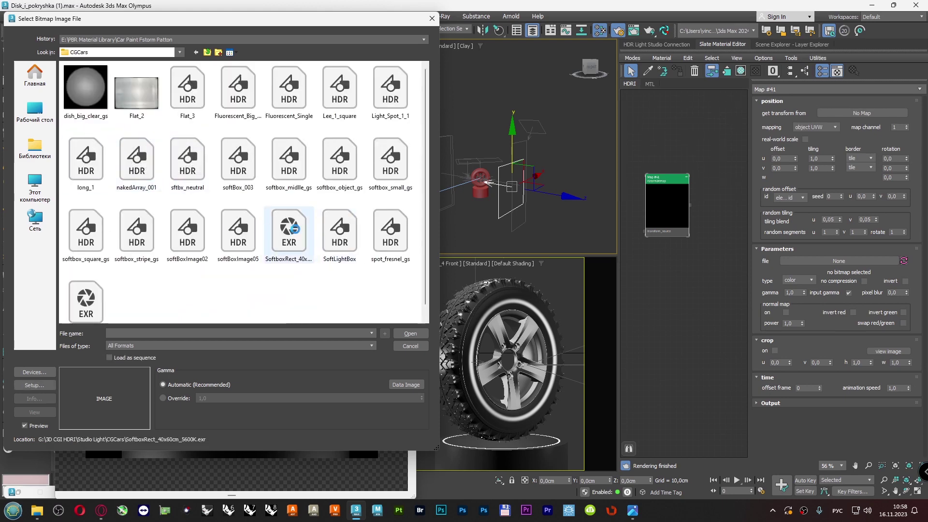
pyautogui.click(294, 229)
pyautogui.click(344, 238)
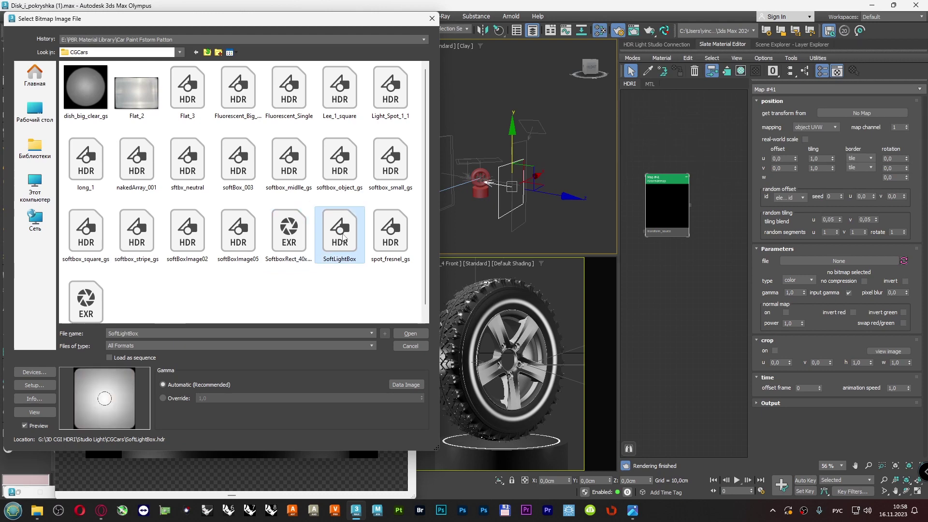
pyautogui.doubleClick(340, 233)
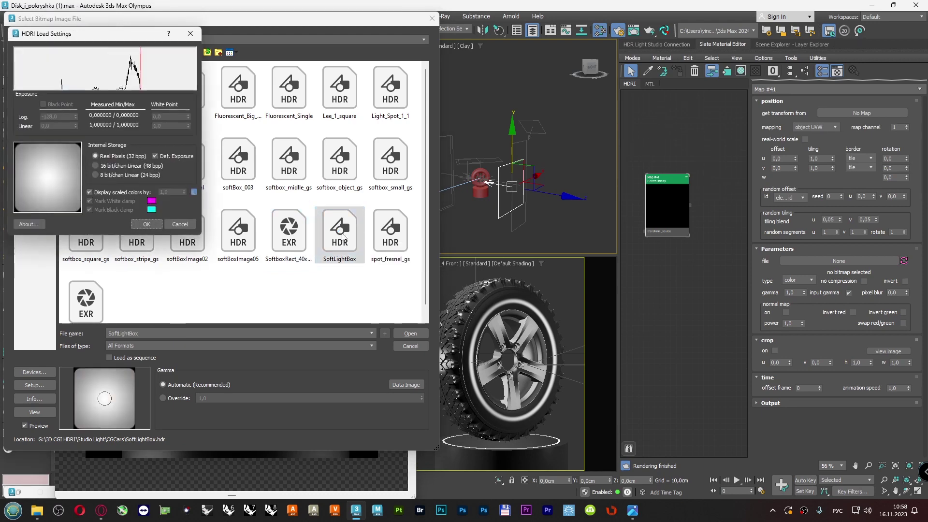
pyautogui.click(147, 224)
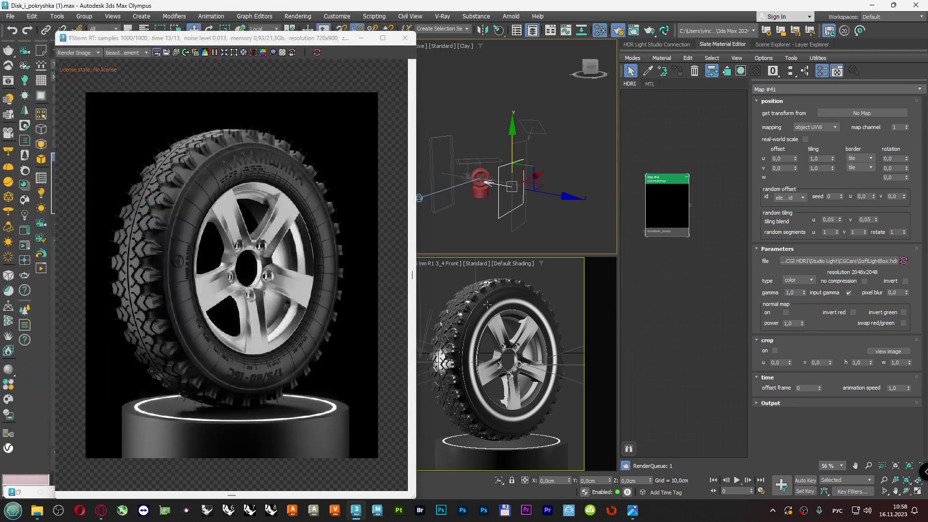
# - Wire Map #41 as an instance into the Tire Cylinder Light's texture and switch it to texture
pyautogui.scroll(4, 672, 202)
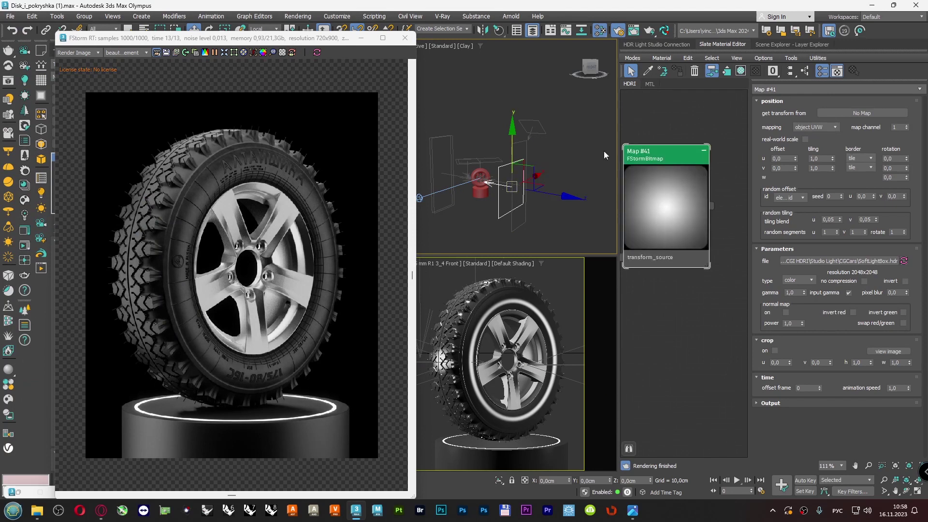
pyautogui.moveTo(227, 42); pyautogui.dragTo(298, 37)
pyautogui.scroll(3, 714, 208)
pyautogui.moveTo(712, 203); pyautogui.dragTo(107, 409)
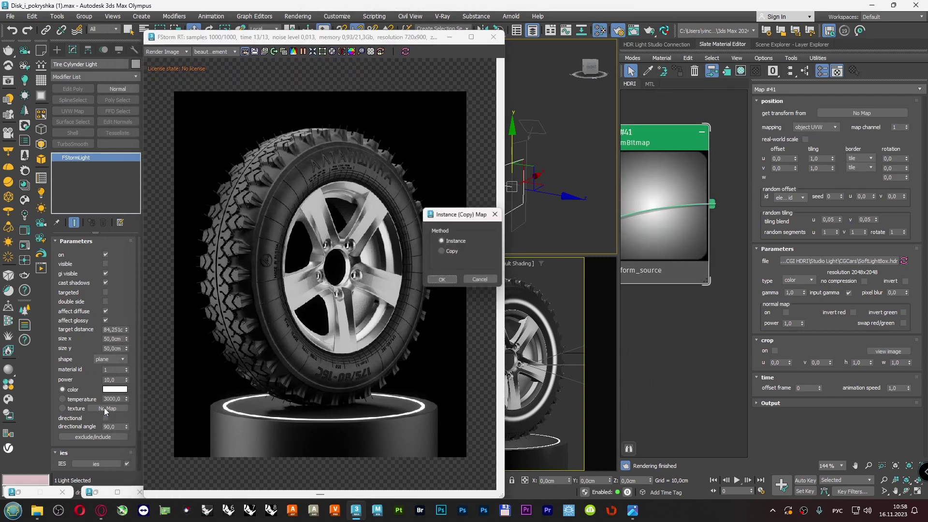
pyautogui.click(441, 280)
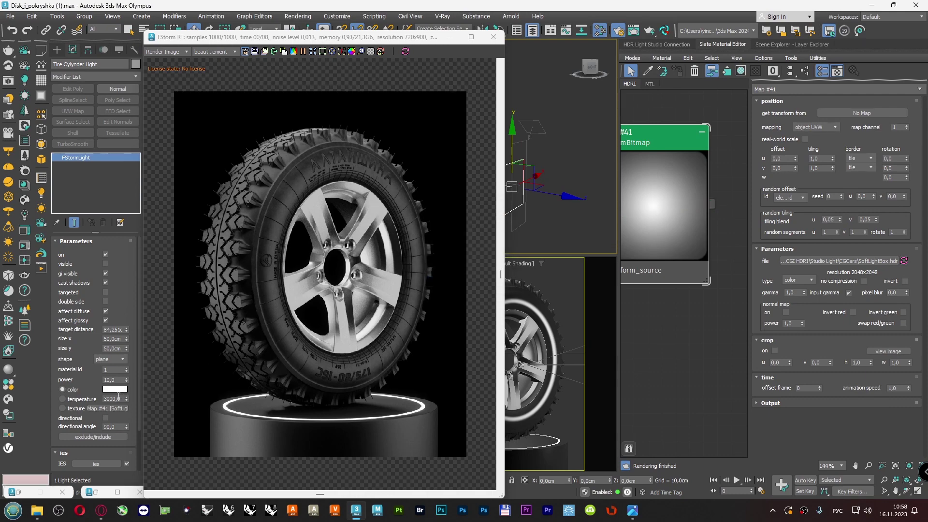
pyautogui.click(63, 408)
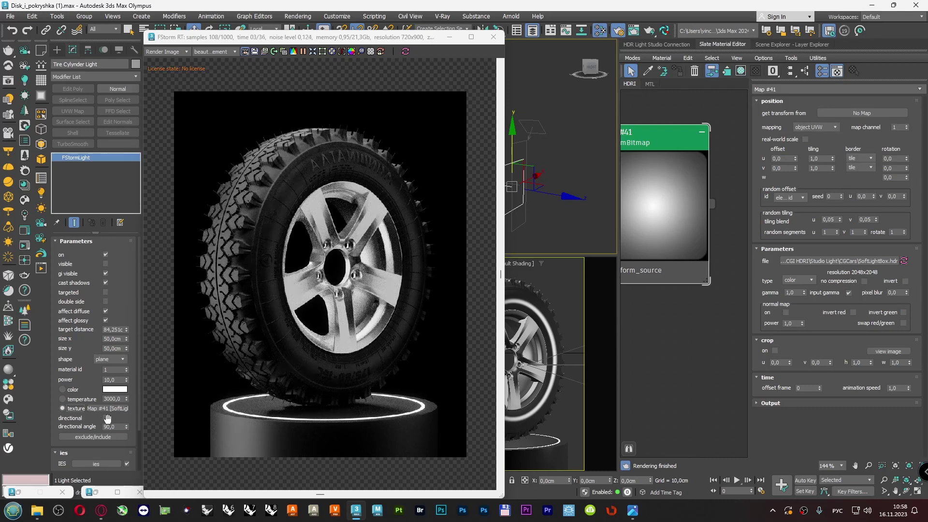
# - Raise the Tire Cylinder Light's power to 50
pyautogui.moveTo(119, 380); pyautogui.dragTo(97, 376)
pyautogui.write('50')
pyautogui.press('Return')
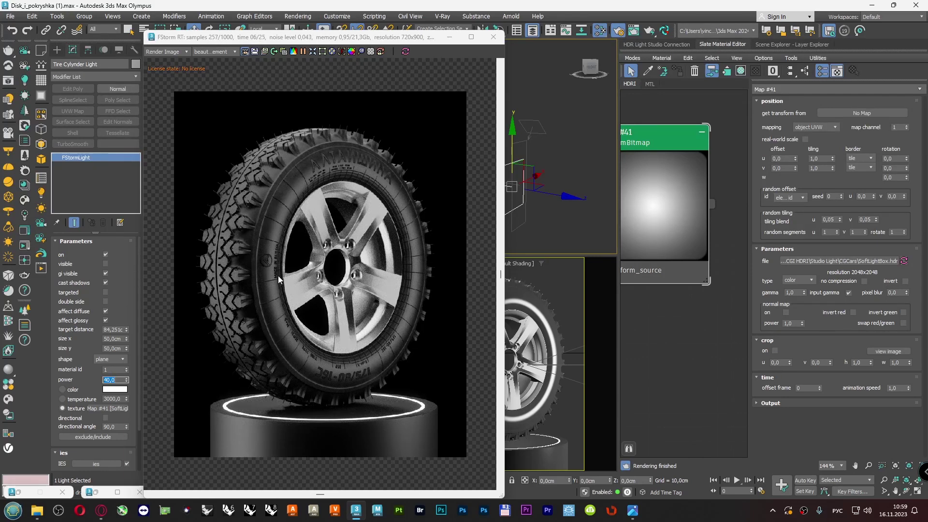
pyautogui.scroll(1, 287, 251)
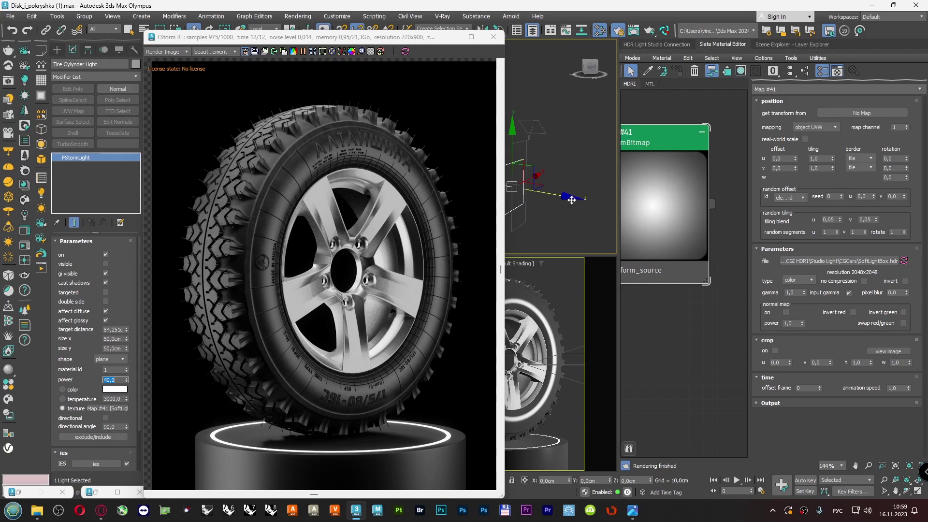
# - Apply Map #41 as an instance texture on the Disk Light
pyautogui.click(546, 220)
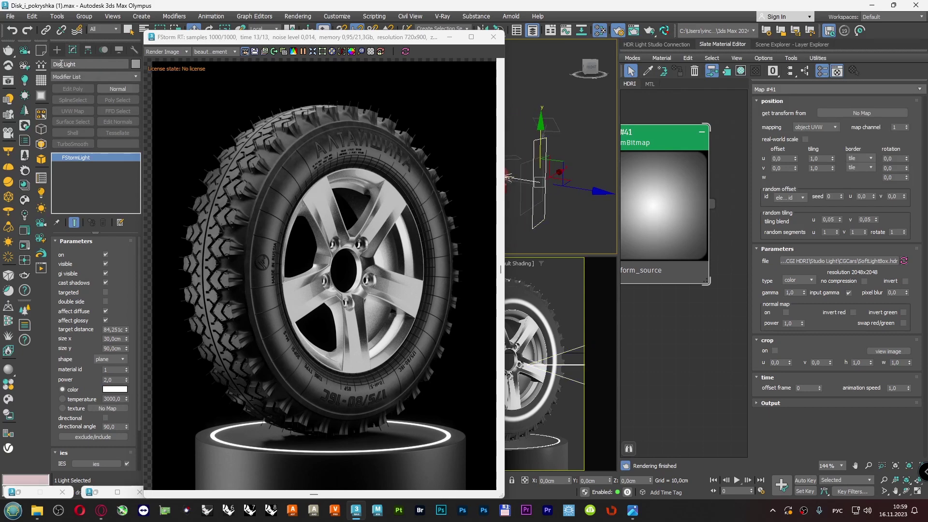
pyautogui.moveTo(712, 203); pyautogui.dragTo(114, 409)
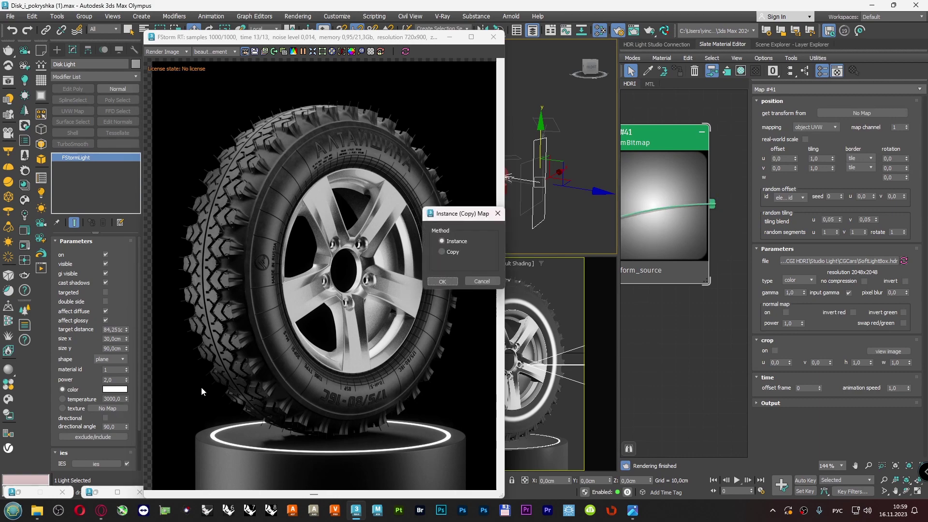
pyautogui.click(442, 283)
pyautogui.click(62, 409)
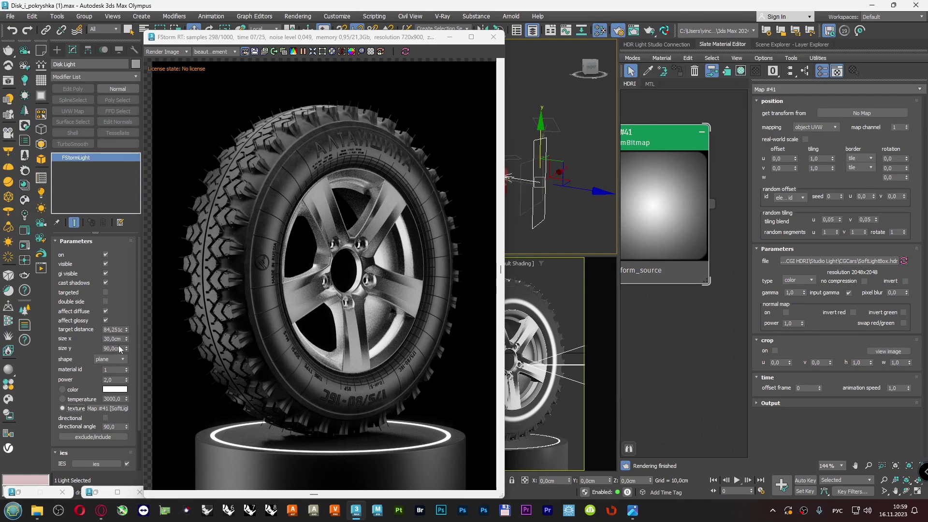
# - Set the light's size x and size y to 50 cm each
pyautogui.doubleClick(112, 339)
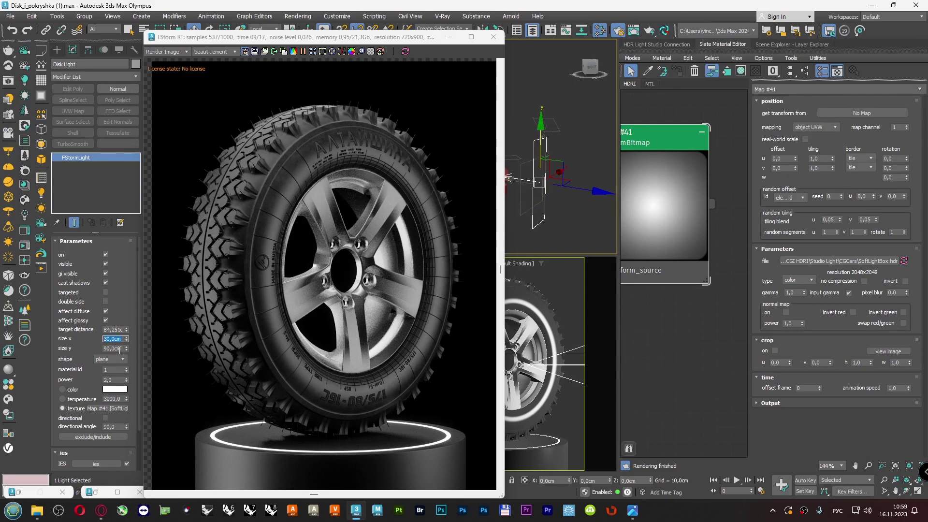
pyautogui.doubleClick(119, 348)
pyautogui.write('50')
pyautogui.press('Return')
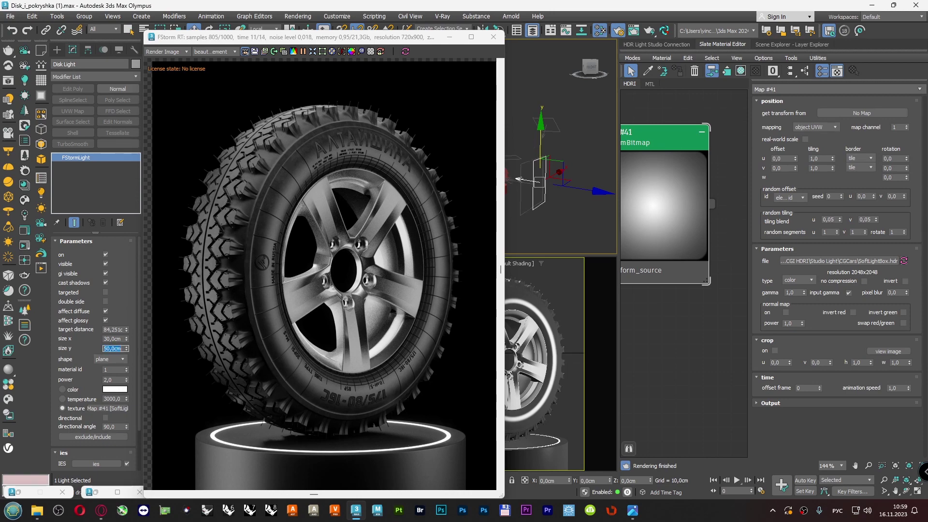
pyautogui.doubleClick(114, 338)
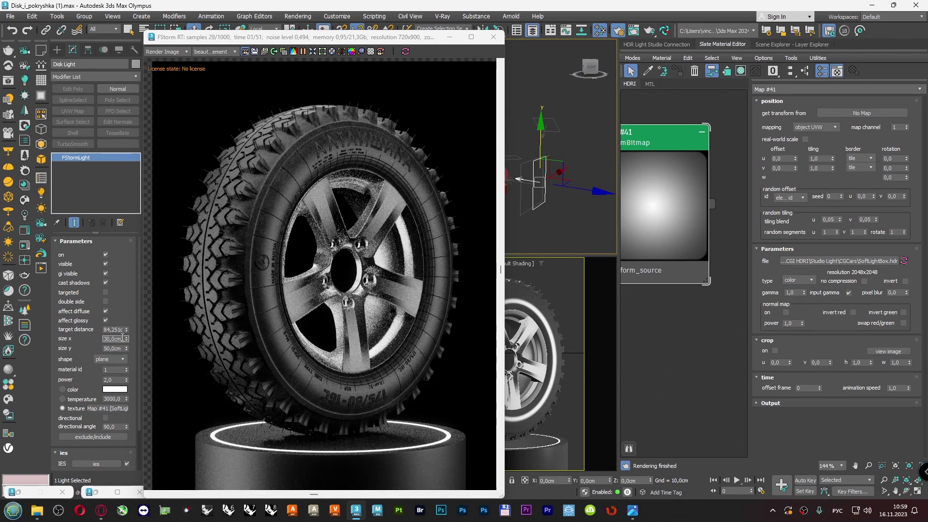
pyautogui.write('50')
pyautogui.press('Return')
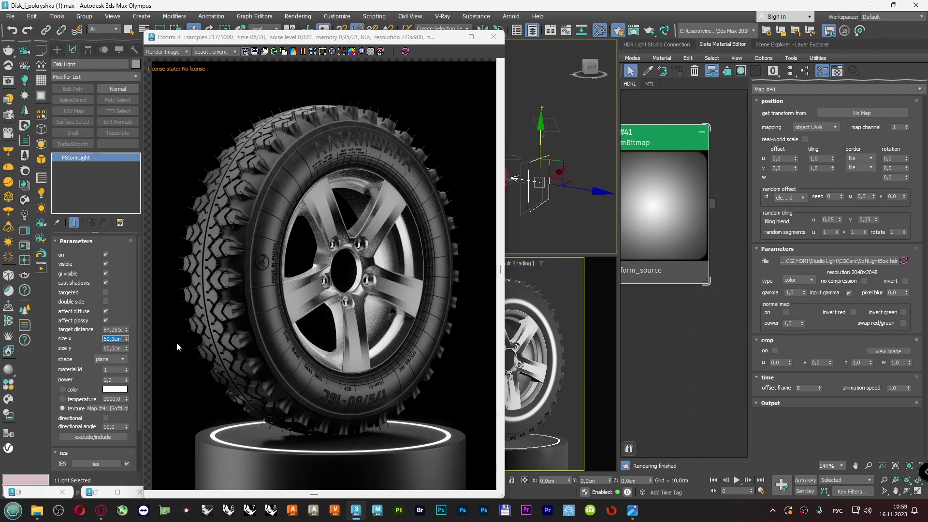
# - Set the light's power to 5
pyautogui.click(116, 379)
pyautogui.write('5')
pyautogui.press('Return')
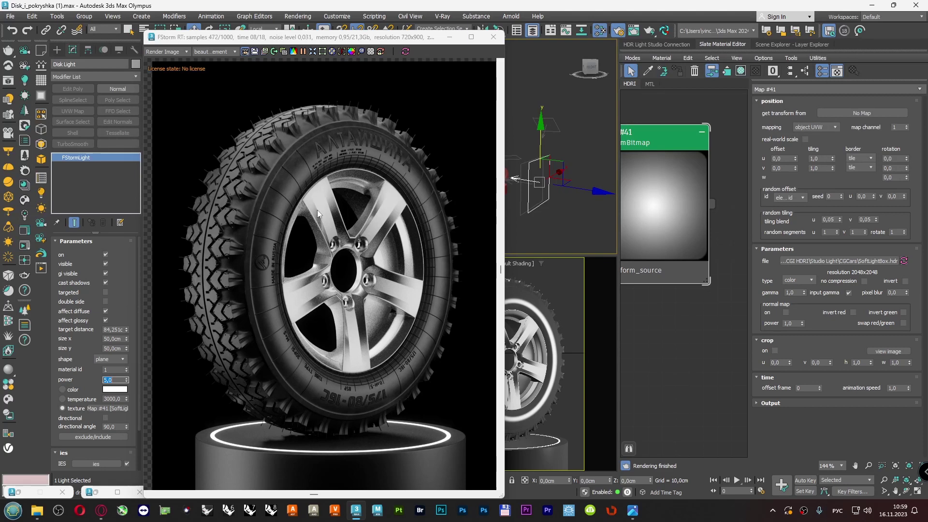
pyautogui.scroll(-4, 692, 165)
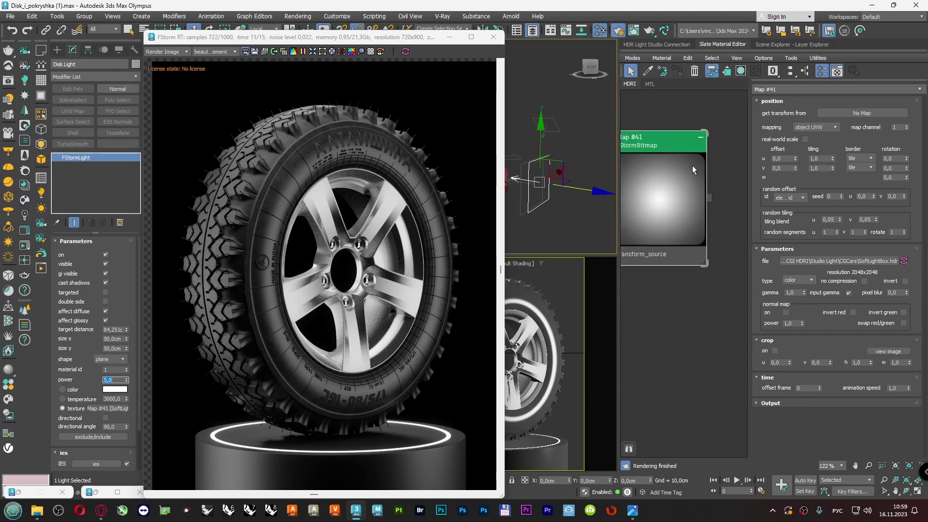
# - Create a new FStormBitmap map node, Map #42, in the Slate editor
pyautogui.scroll(-3, 697, 262)
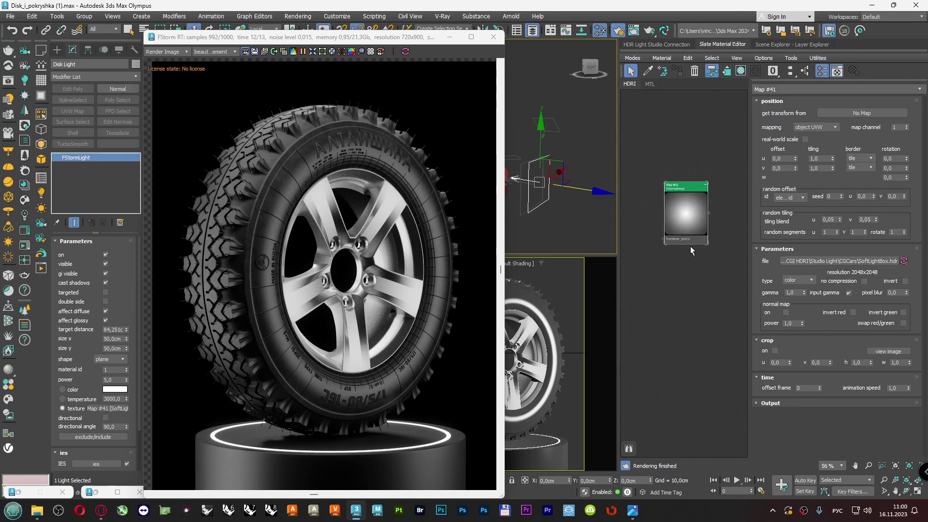
pyautogui.rightClick(678, 309)
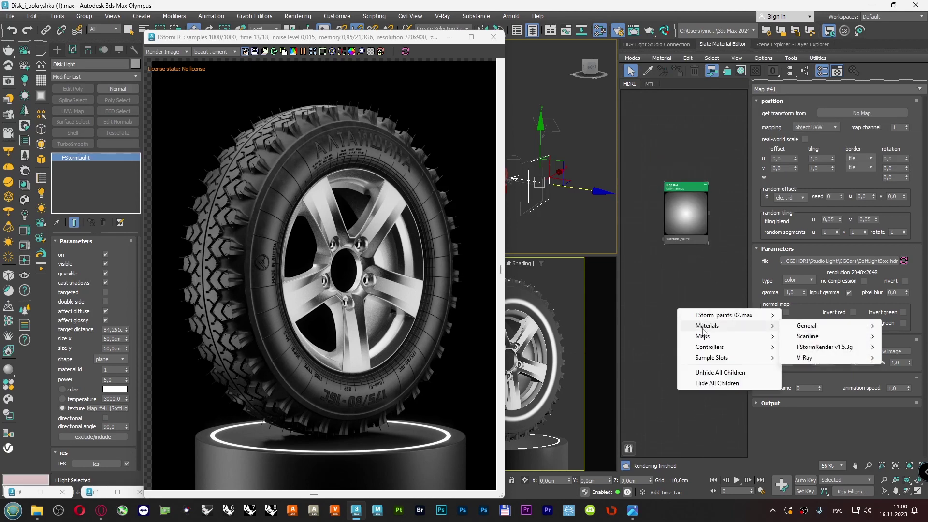
pyautogui.moveTo(743, 340)
pyautogui.moveTo(811, 379)
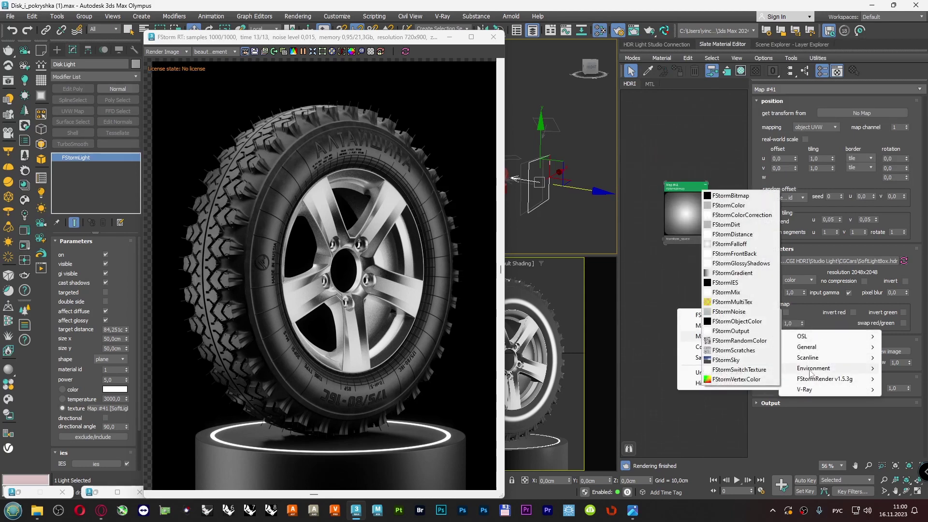
pyautogui.click(730, 195)
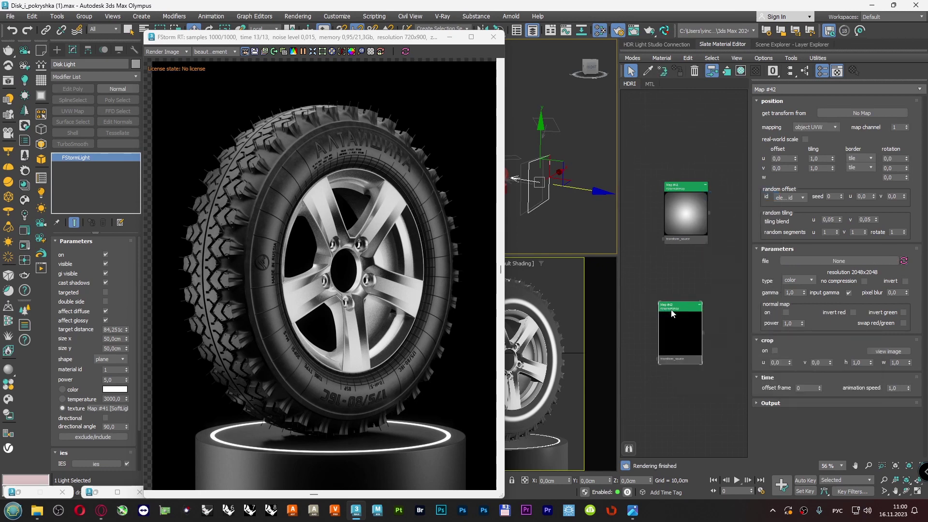
# - Browse from the file dialog up to the Interior HDRI folder
pyautogui.click(781, 261)
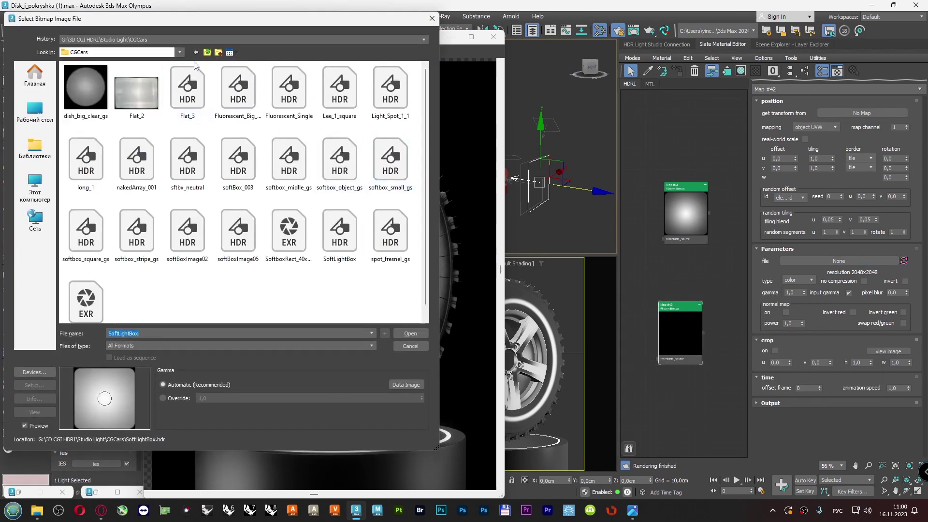
pyautogui.keyDown('ctrl'); pyautogui.scroll(2, 220, 167); pyautogui.keyUp('ctrl')
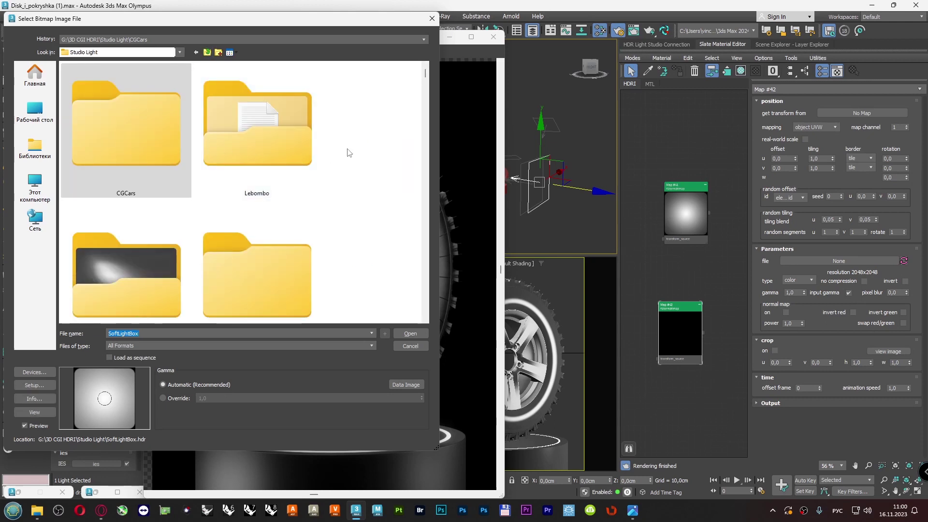
pyautogui.press('Return')
pyautogui.press('BackSpace')
pyautogui.press('BackSpace')
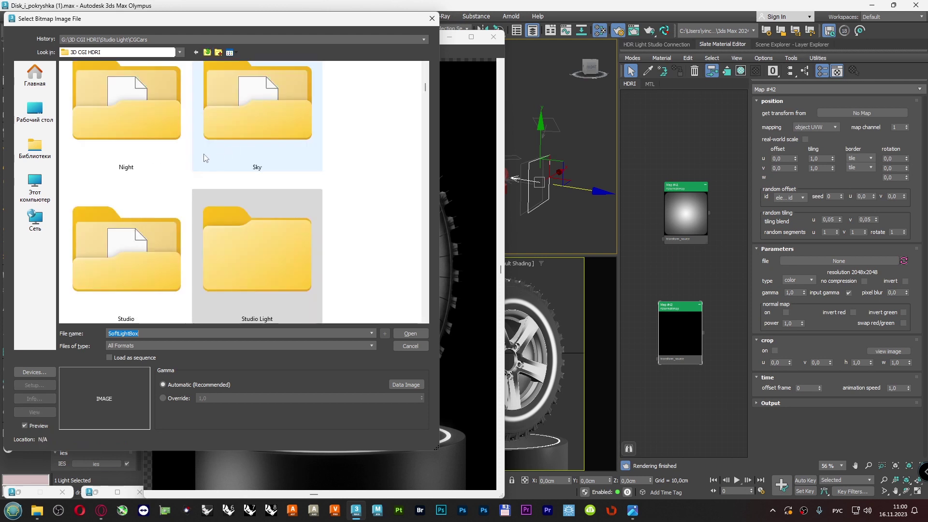
pyautogui.scroll(4, 207, 155)
pyautogui.scroll(-2, 202, 156)
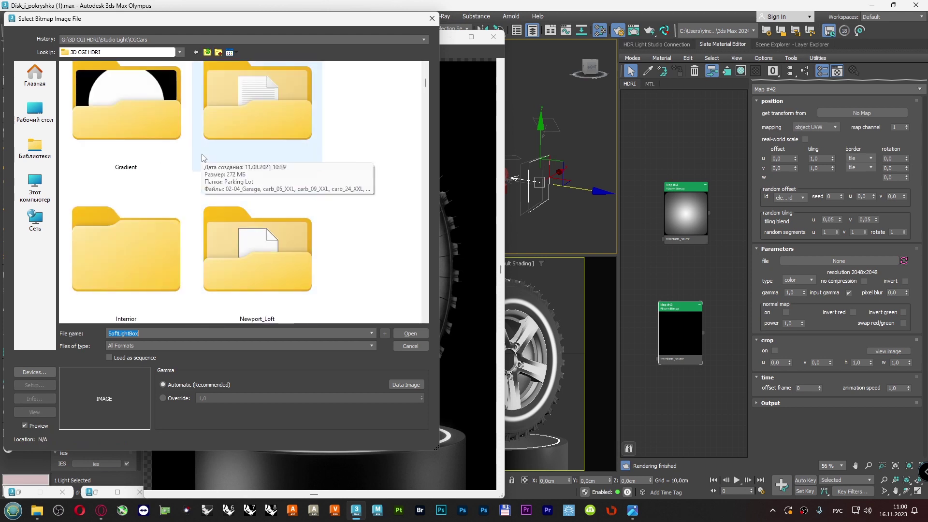
pyautogui.doubleClick(150, 235)
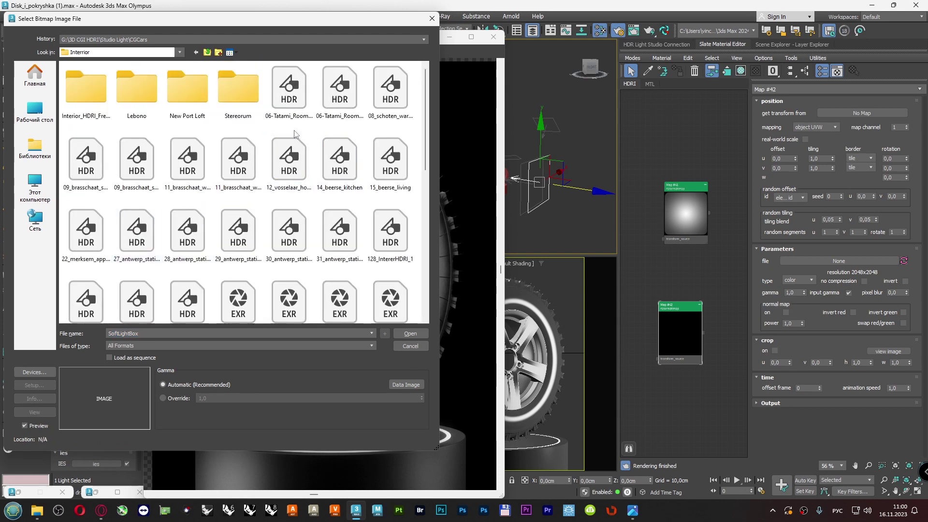
# - Preview the interior HDRIs and load 12_vosselaar_house_living.hdr into Map #42
pyautogui.click(297, 110)
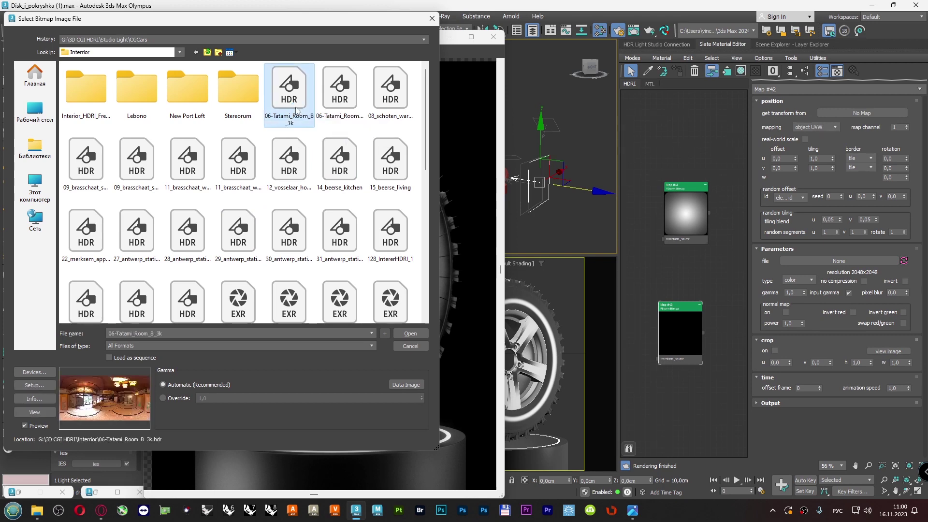
pyautogui.click(332, 98)
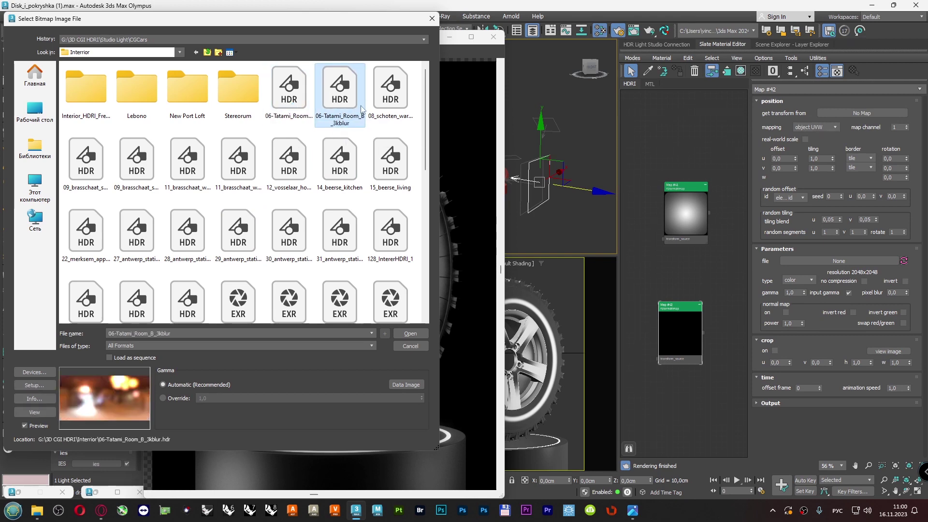
pyautogui.click(383, 97)
pyautogui.click(83, 162)
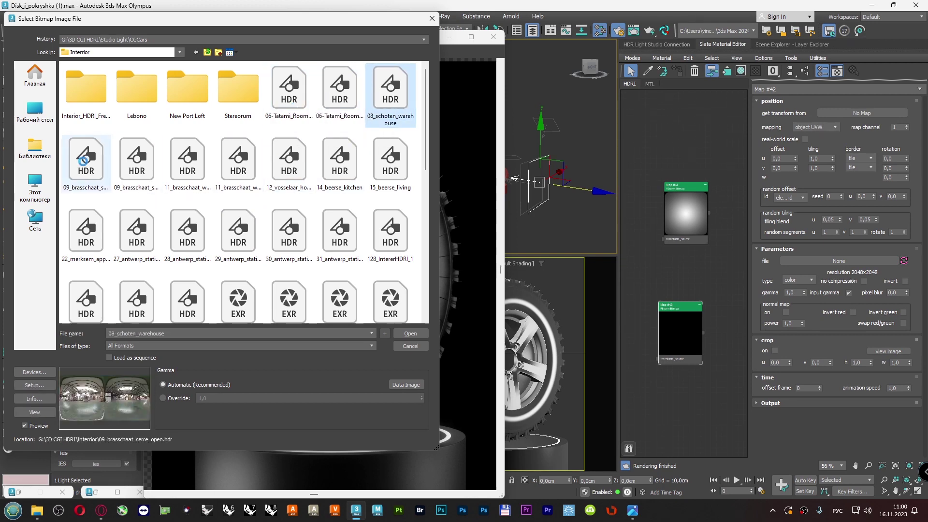
pyautogui.click(124, 160)
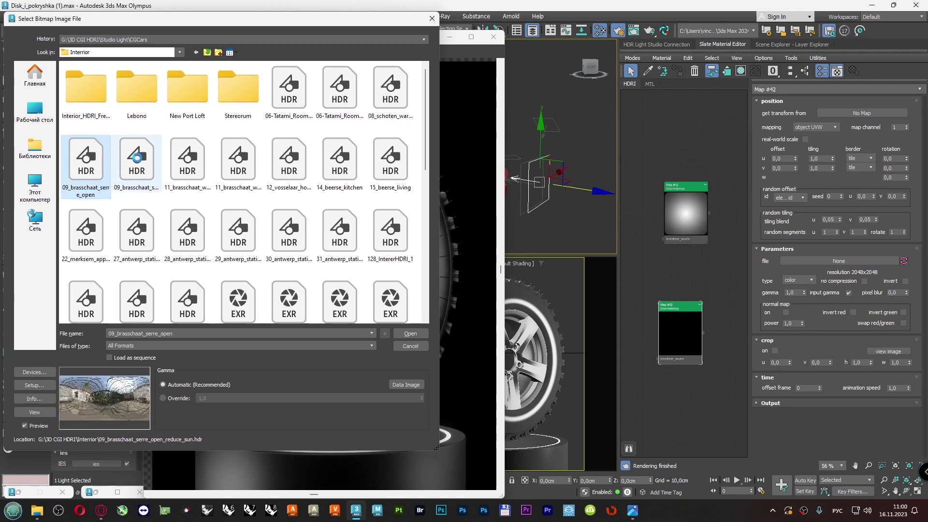
pyautogui.click(199, 163)
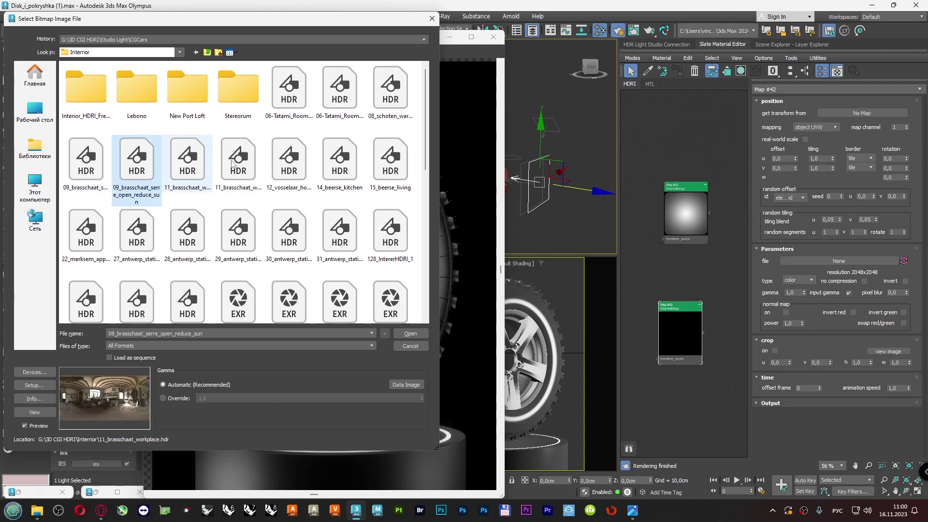
pyautogui.click(244, 163)
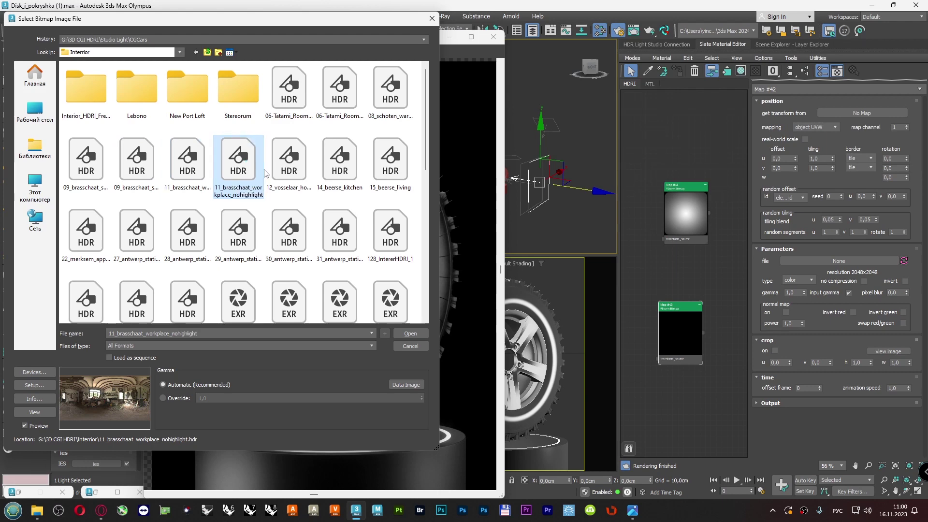
pyautogui.click(285, 173)
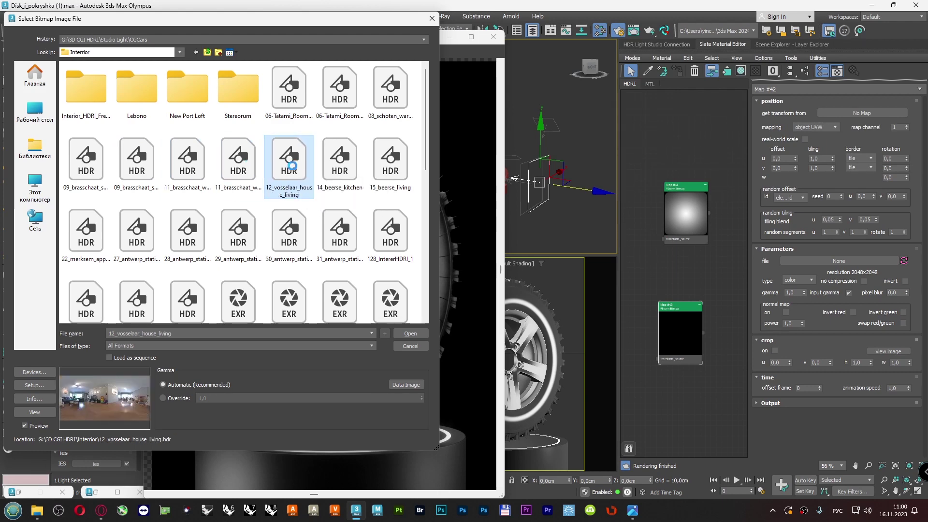
pyautogui.doubleClick(293, 168)
pyautogui.click(147, 224)
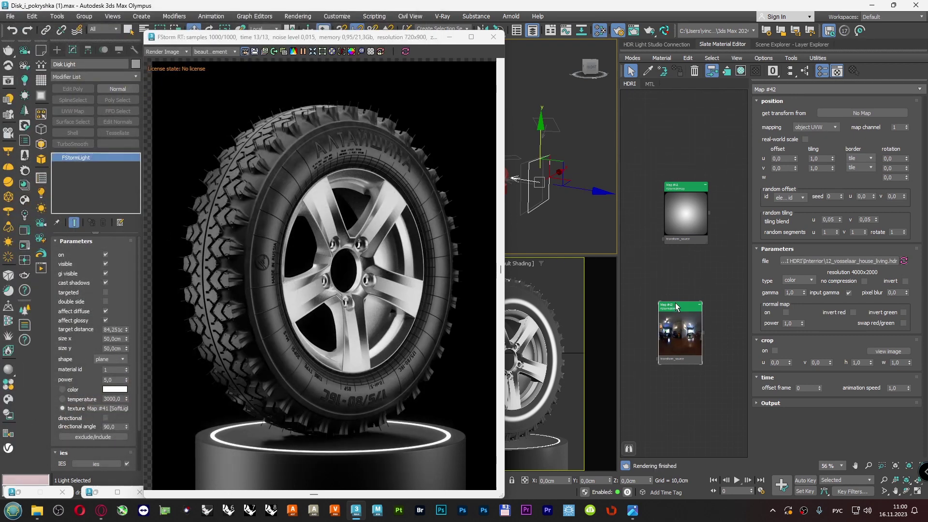
# - Set Map #42 to spherical environment mapping with gamma 2.2 and view its panorama
pyautogui.click(816, 127)
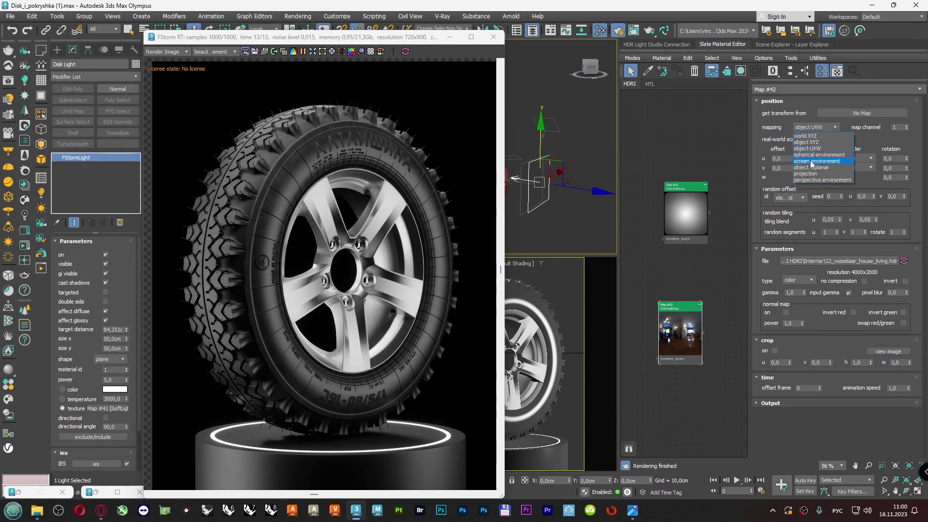
pyautogui.click(811, 161)
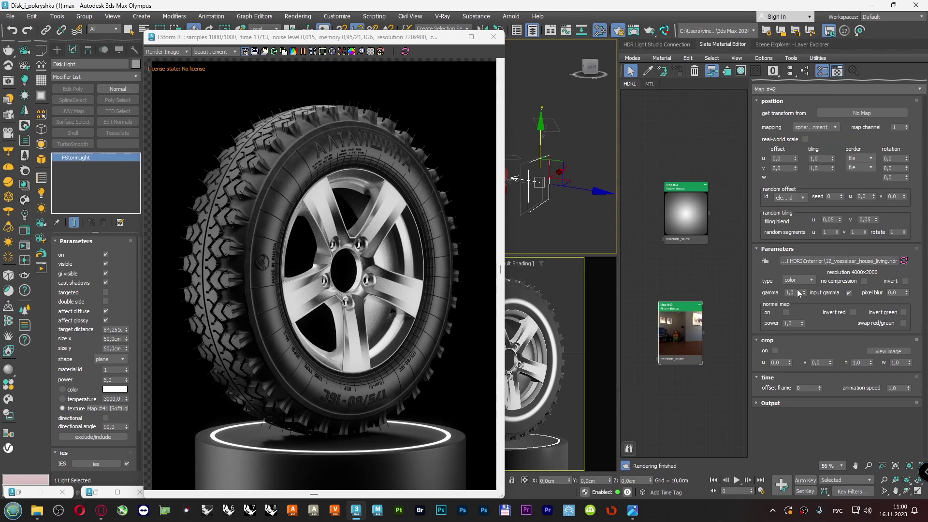
pyautogui.doubleClick(790, 292)
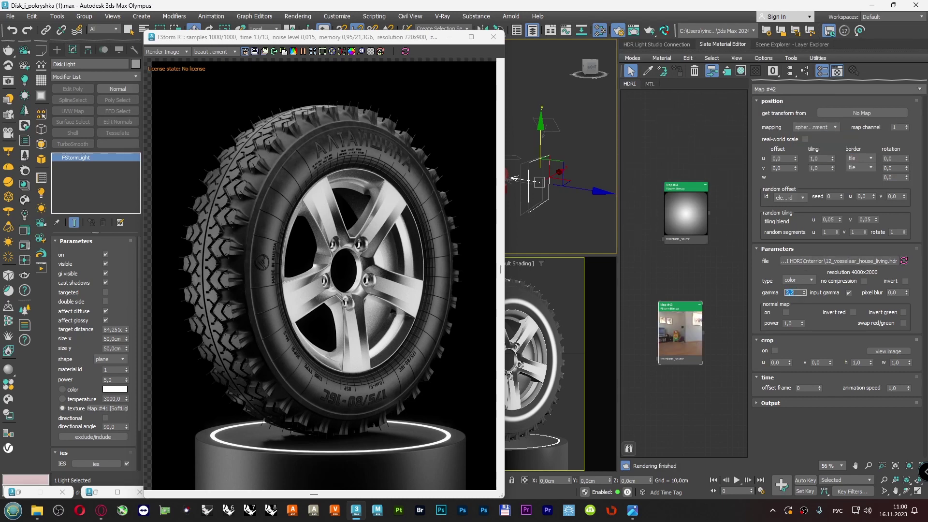
pyautogui.click(881, 350)
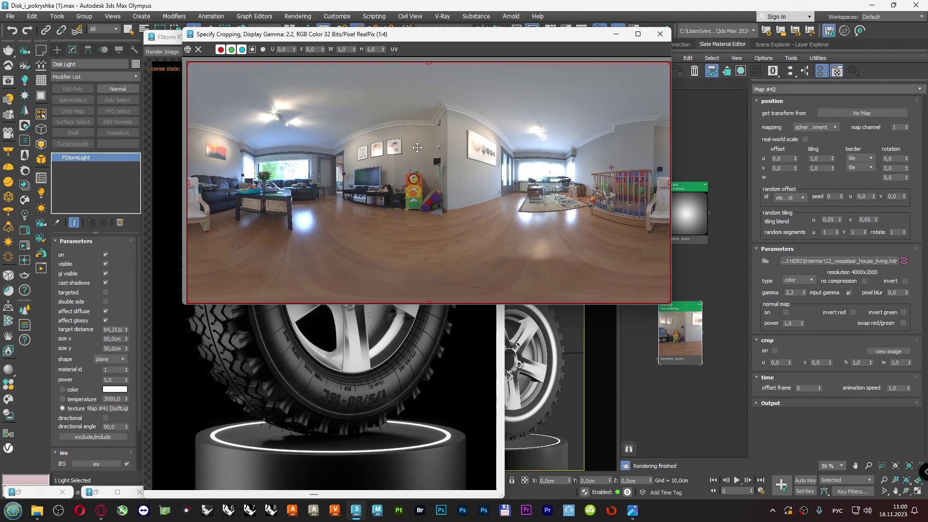
pyautogui.click(660, 33)
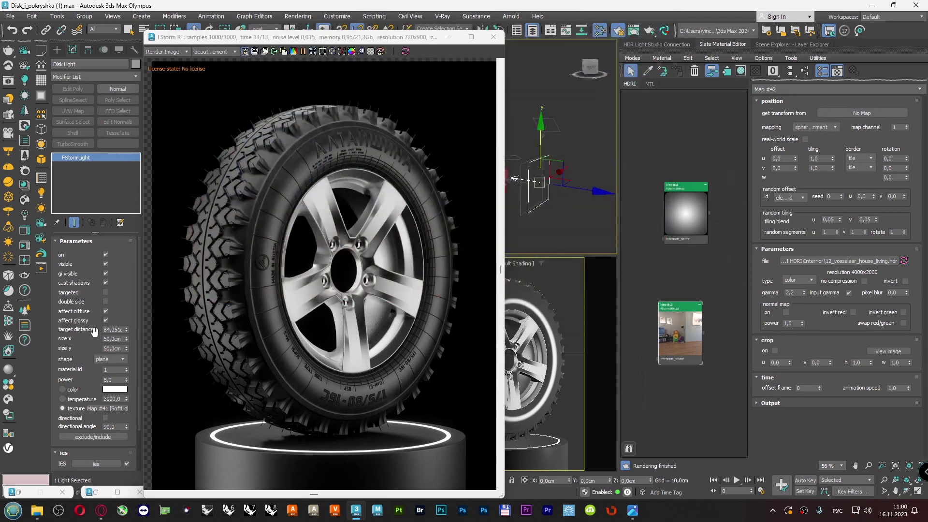
# - Reopen the FStorm render settings and expand the Environment section
pyautogui.click(21, 493)
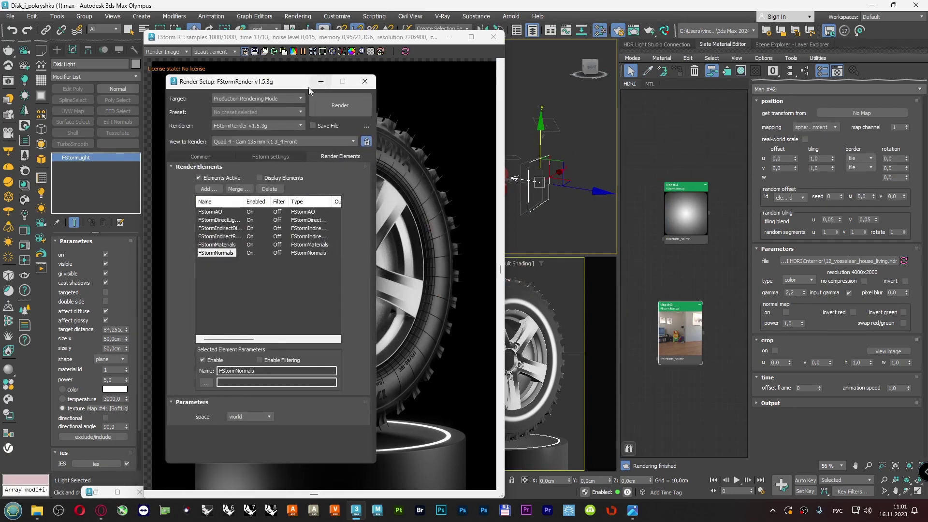
pyautogui.click(274, 154)
pyautogui.moveTo(290, 89); pyautogui.dragTo(160, 94)
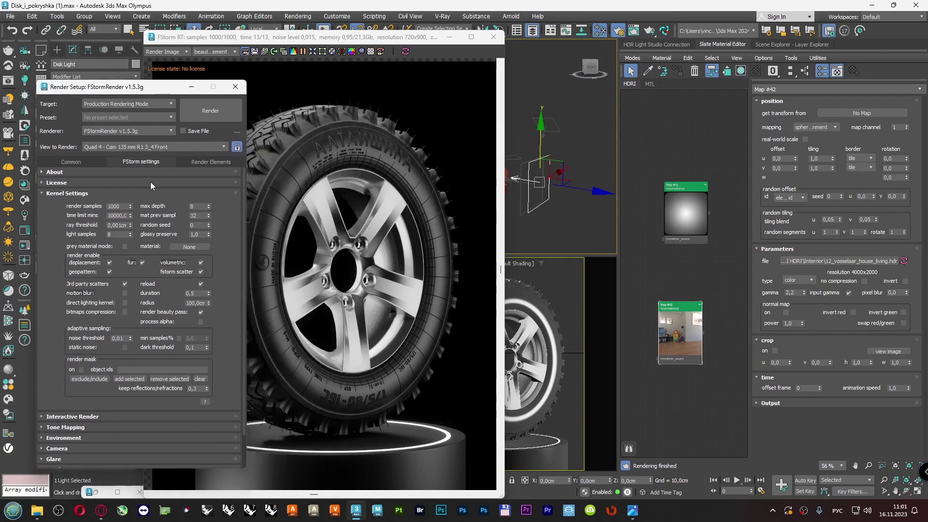
pyautogui.click(69, 194)
pyautogui.click(65, 225)
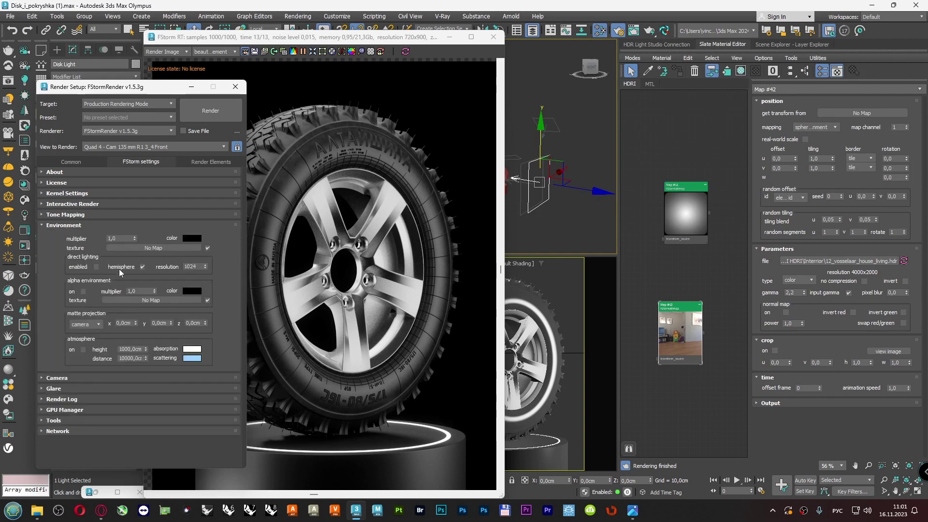
pyautogui.scroll(3, 702, 336)
# - Wire Map #42 as an instance into the environment texture and enable direct lighting
pyautogui.moveTo(702, 329); pyautogui.dragTo(158, 248)
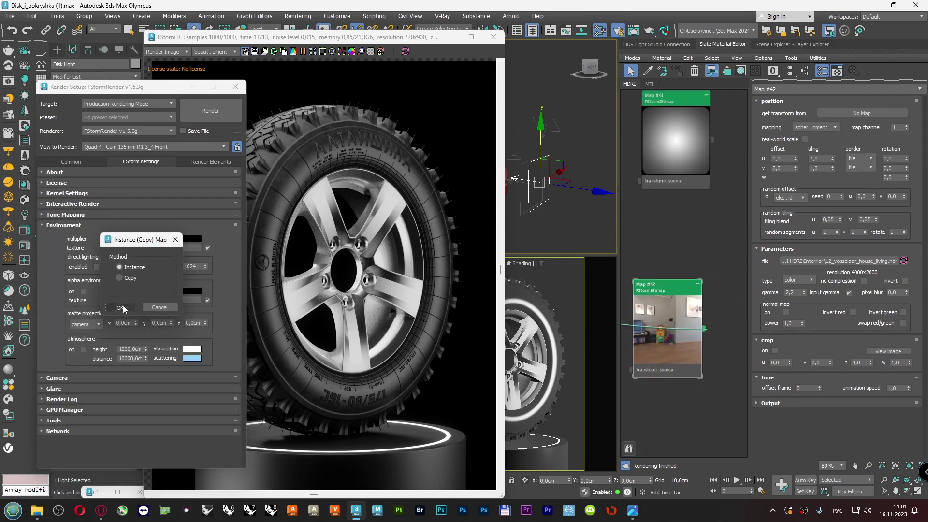
pyautogui.click(122, 309)
pyautogui.click(96, 267)
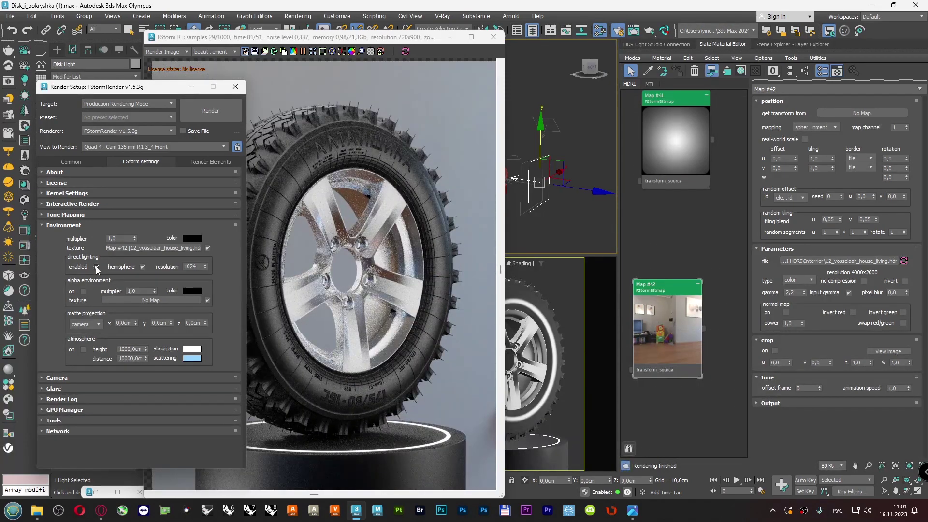
pyautogui.moveTo(383, 39); pyautogui.dragTo(462, 29)
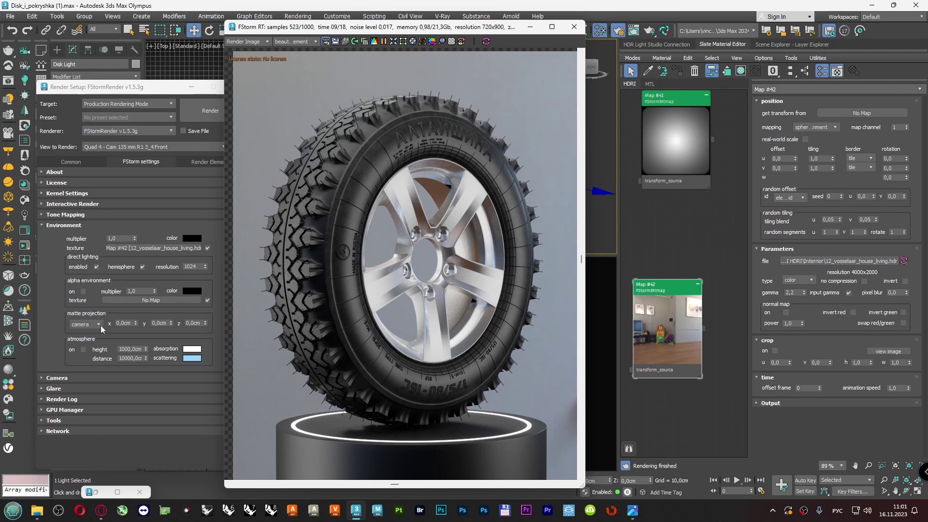
# - Turn off all six lights in the FStorm LightLister, including Disk, Rim and Mod lights, then reload
pyautogui.click(95, 492)
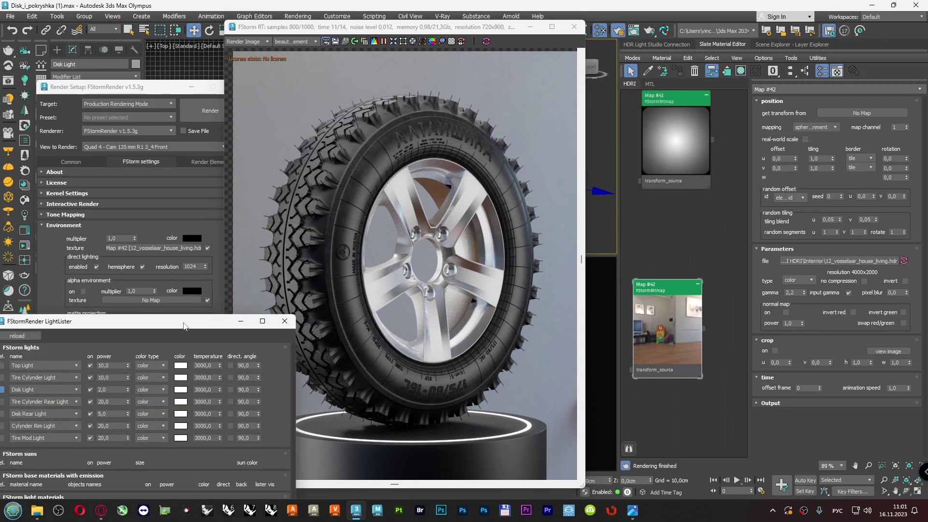
pyautogui.moveTo(184, 325); pyautogui.dragTo(234, 203)
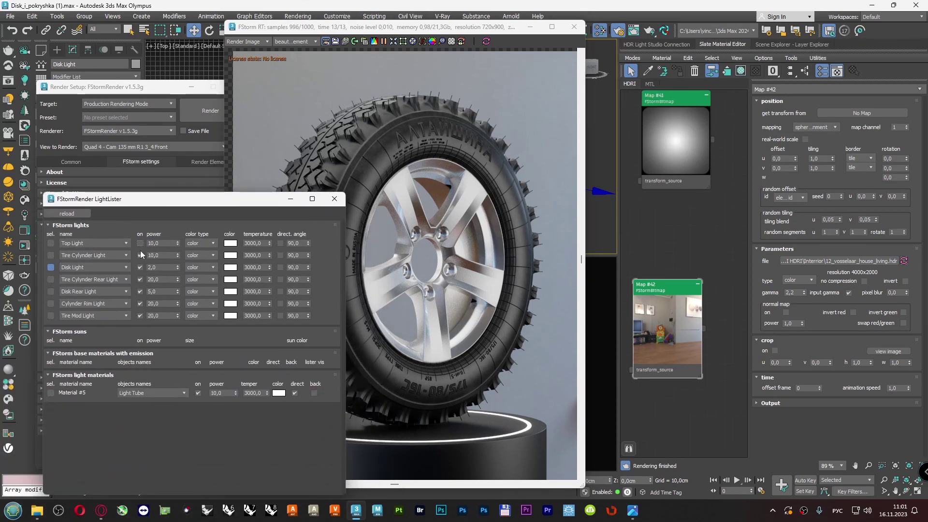
pyautogui.click(141, 256)
pyautogui.click(140, 267)
pyautogui.click(141, 279)
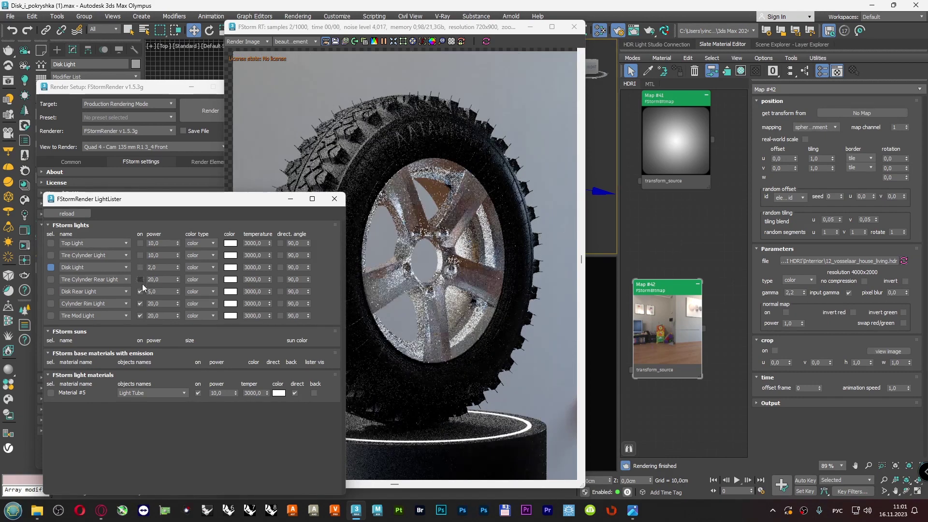
pyautogui.click(140, 291)
pyautogui.click(140, 303)
pyautogui.click(140, 316)
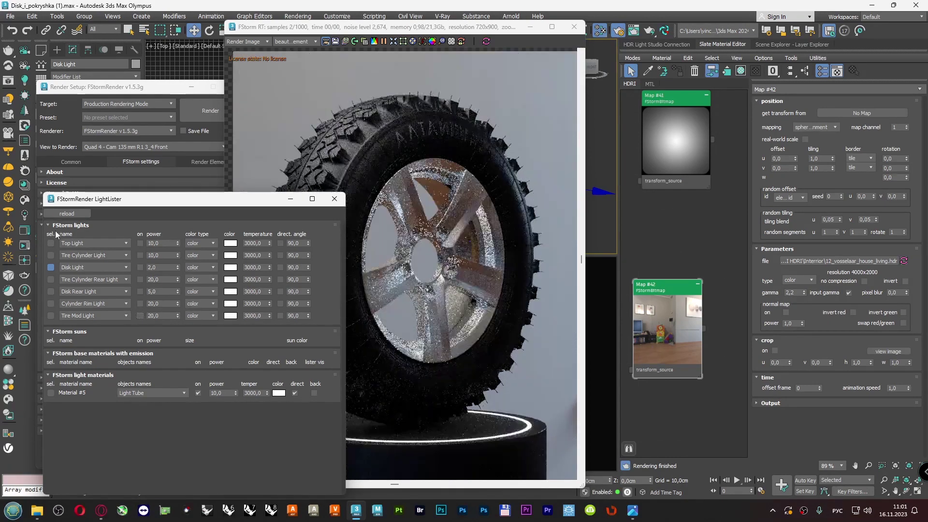
pyautogui.click(66, 215)
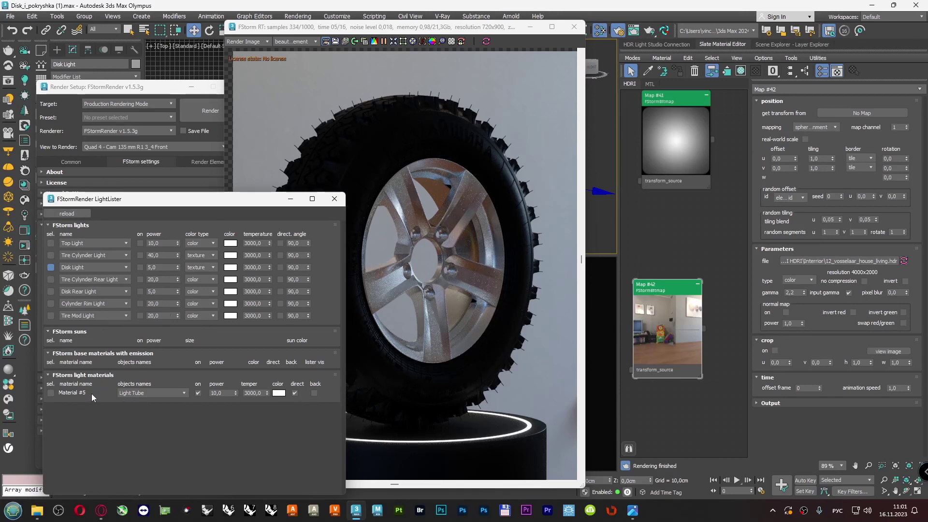
pyautogui.click(290, 201)
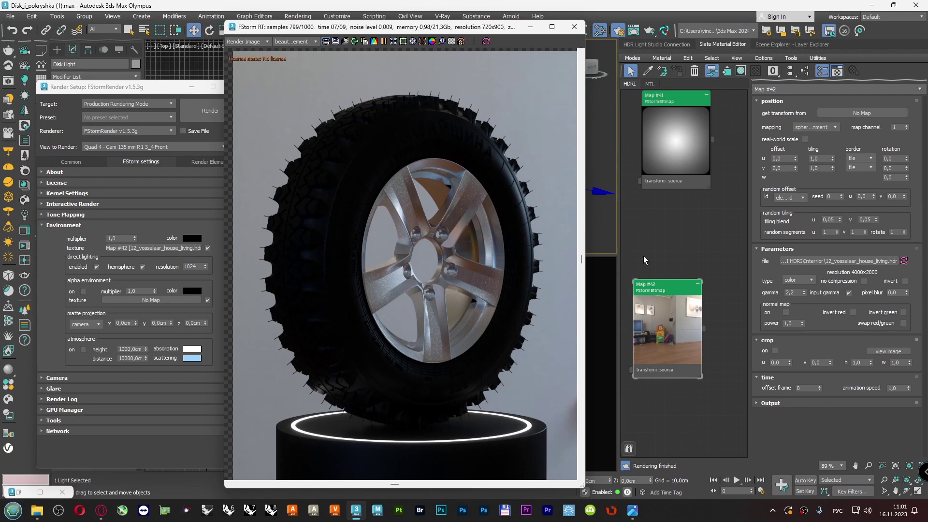
# - Test Map #42's w rotation at 30, 60 and 90 degrees
pyautogui.doubleClick(889, 177)
pyautogui.write('30')
pyautogui.press('Return')
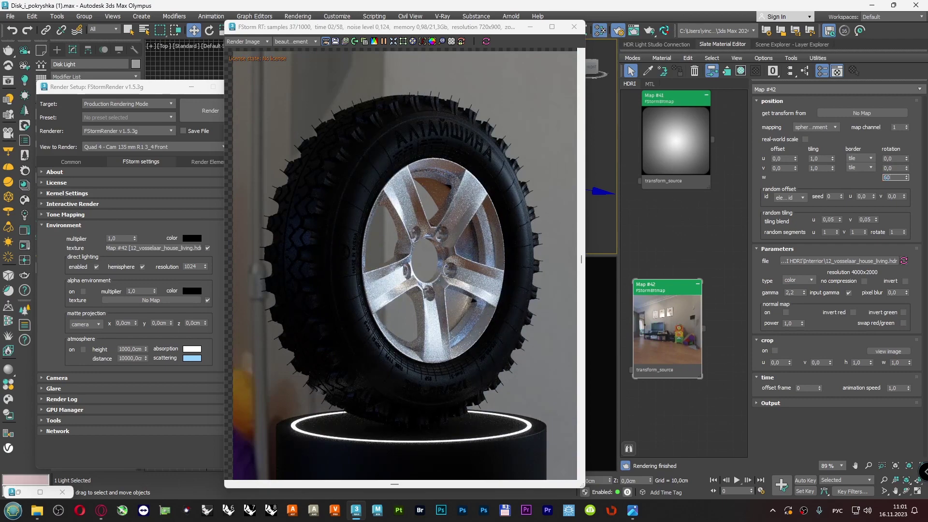
pyautogui.write('60')
pyautogui.press('Return')
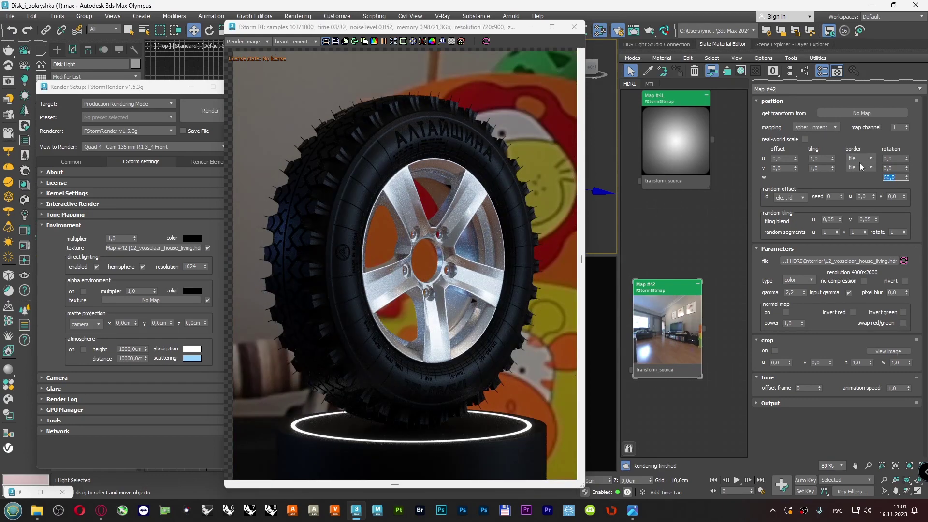
pyautogui.scroll(3, 465, 245)
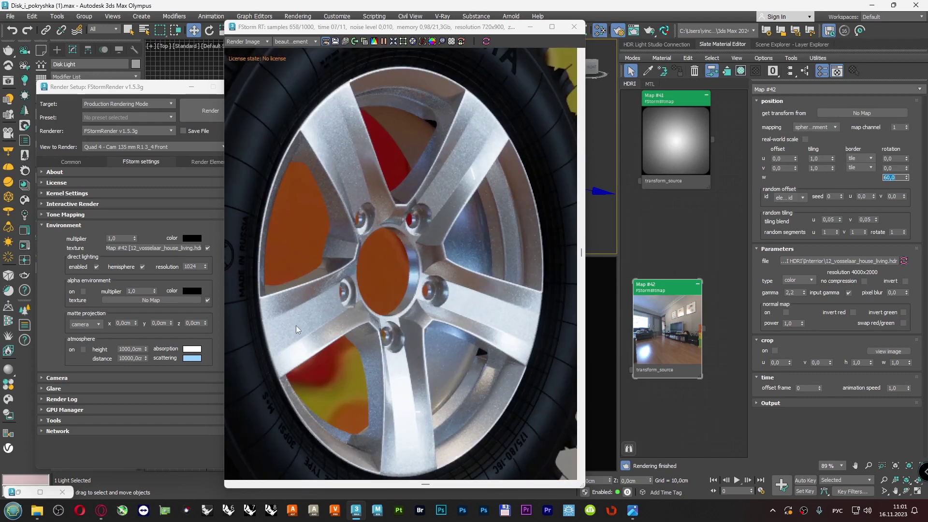
pyautogui.scroll(-3, 427, 257)
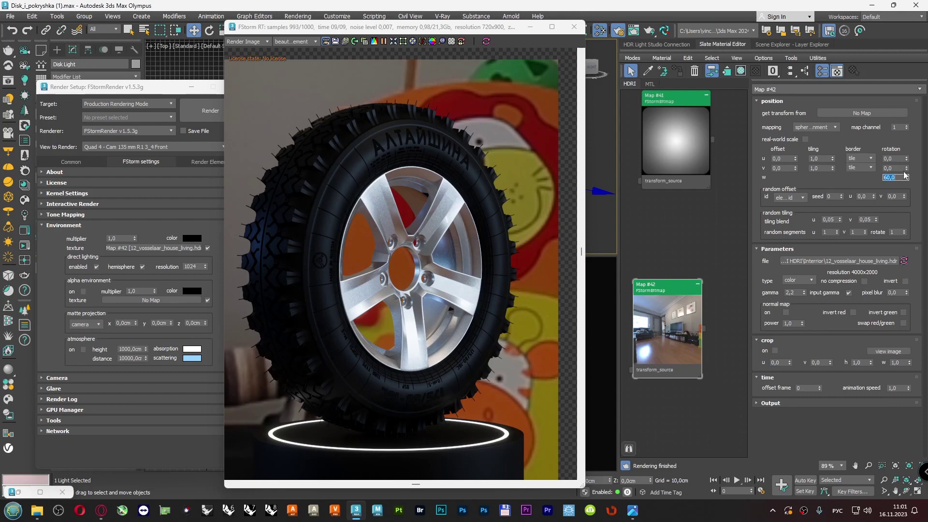
pyautogui.press('Return')
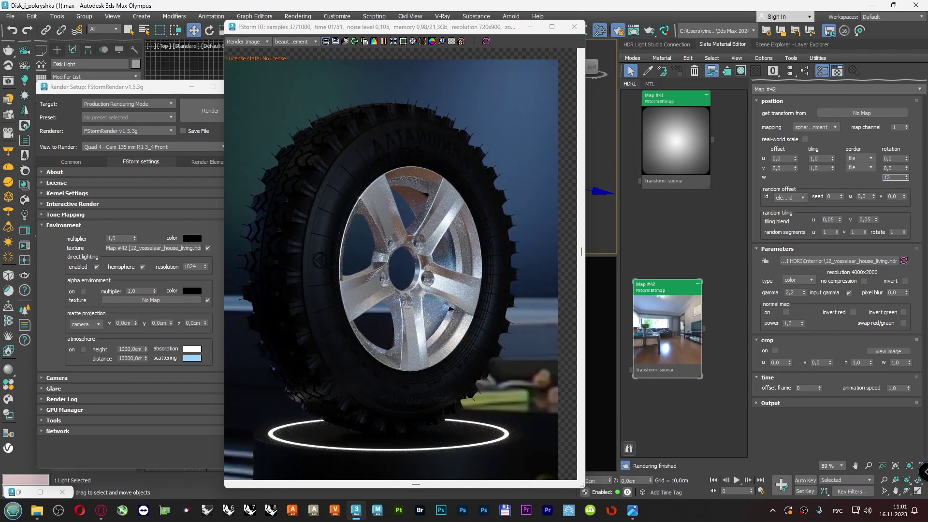
pyautogui.write('12')
pyautogui.press('Return')
# - Try HDRI rotations of 180, 240 and 270 degrees, returning to 240
pyautogui.write('1')
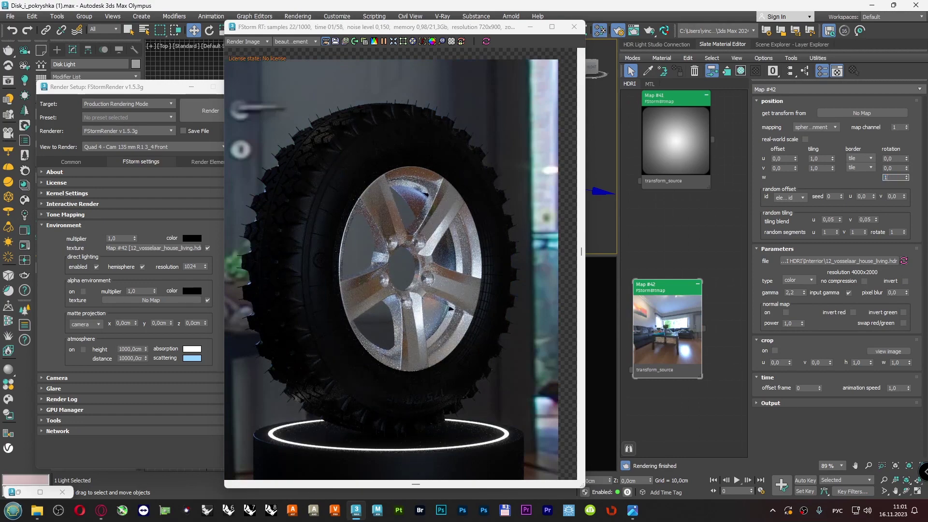
pyautogui.write('80')
pyautogui.press('Return')
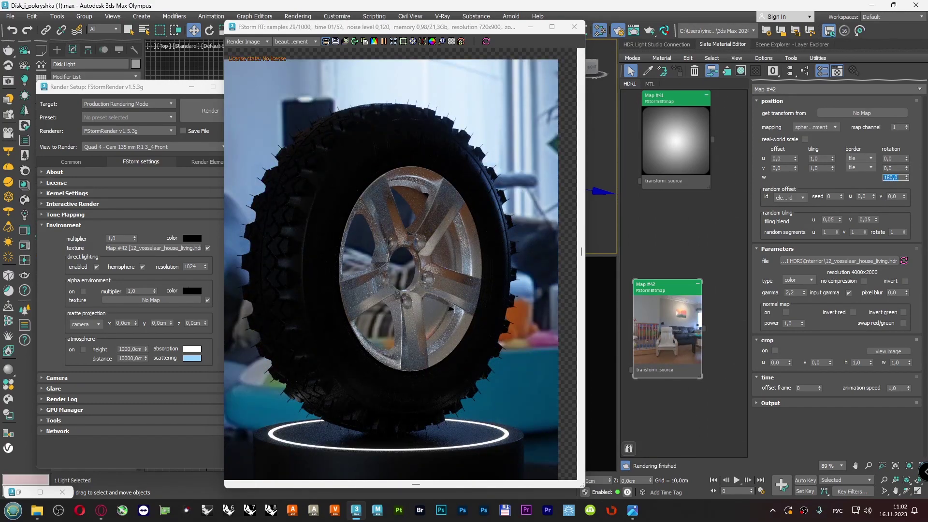
pyautogui.write('240')
pyautogui.press('Return')
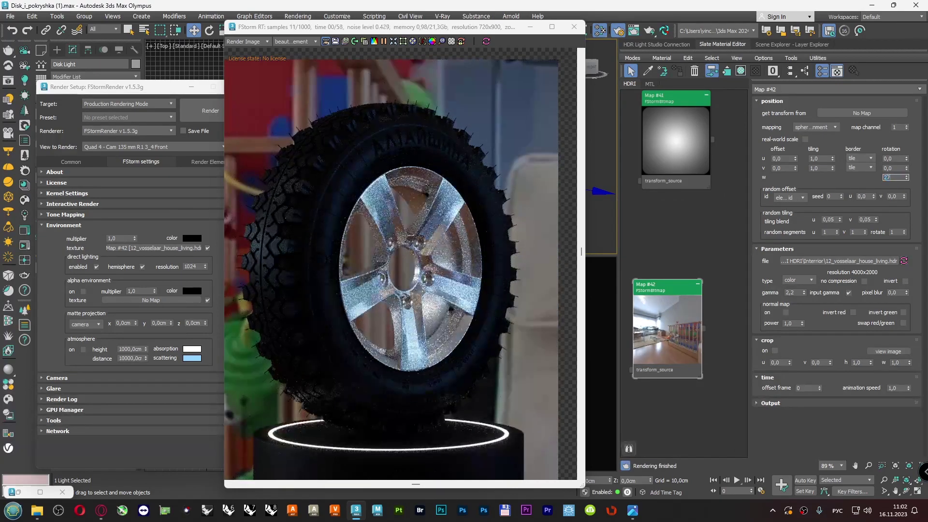
pyautogui.write('270')
pyautogui.press('Return')
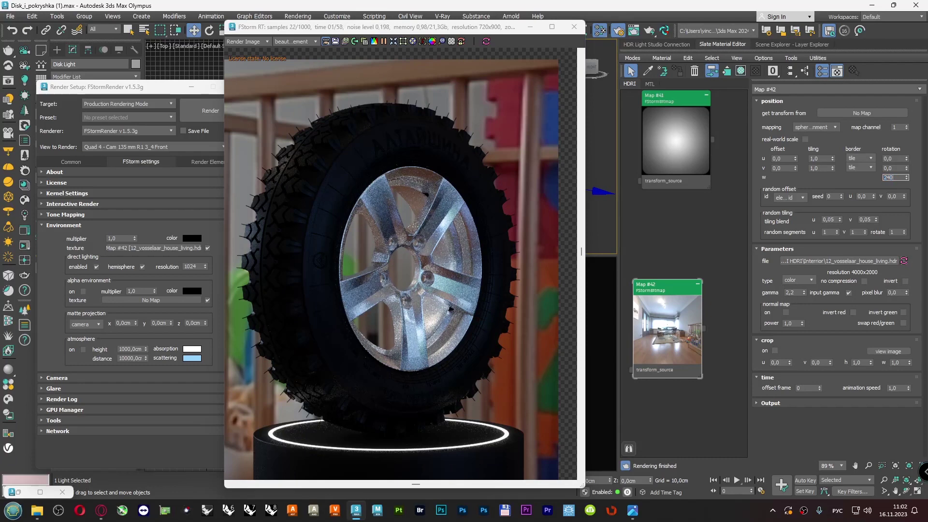
pyautogui.write('240')
pyautogui.press('Return')
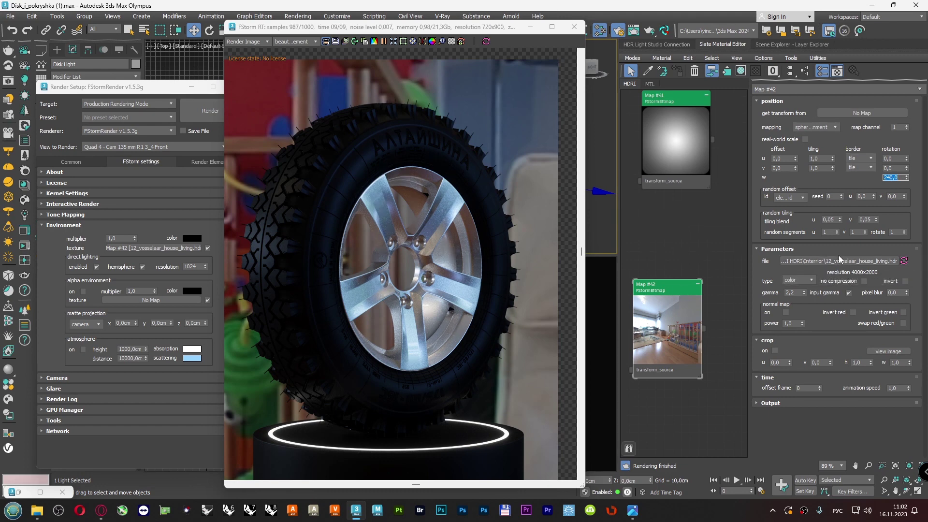
# - Recheck 30, 300 and 60 degree rotations, then settle the HDRI at 240 degrees
pyautogui.write('30')
pyautogui.press('Return')
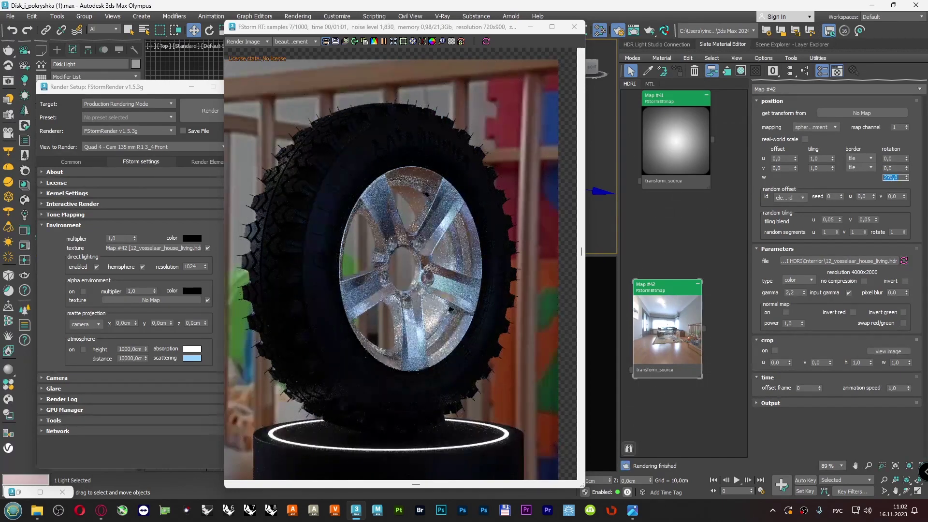
pyautogui.write('0')
pyautogui.press('Return')
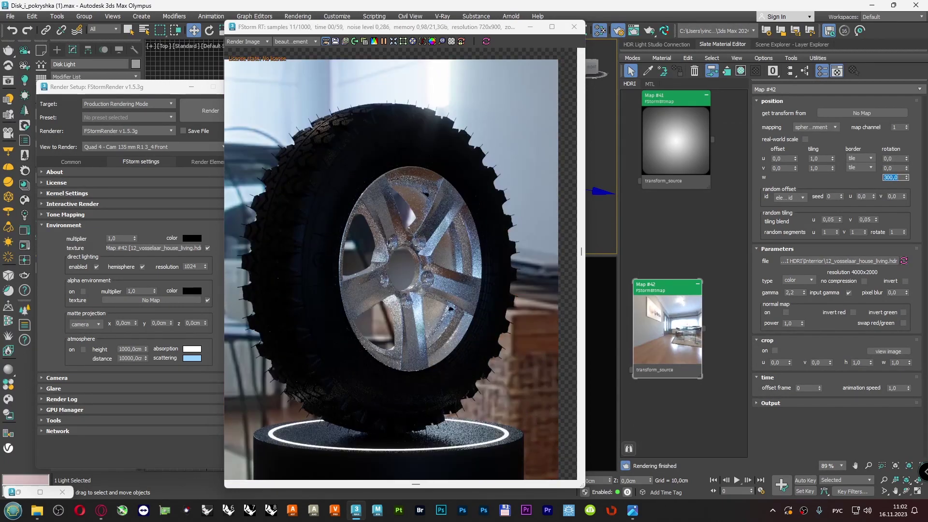
pyautogui.write('60')
pyautogui.press('Return')
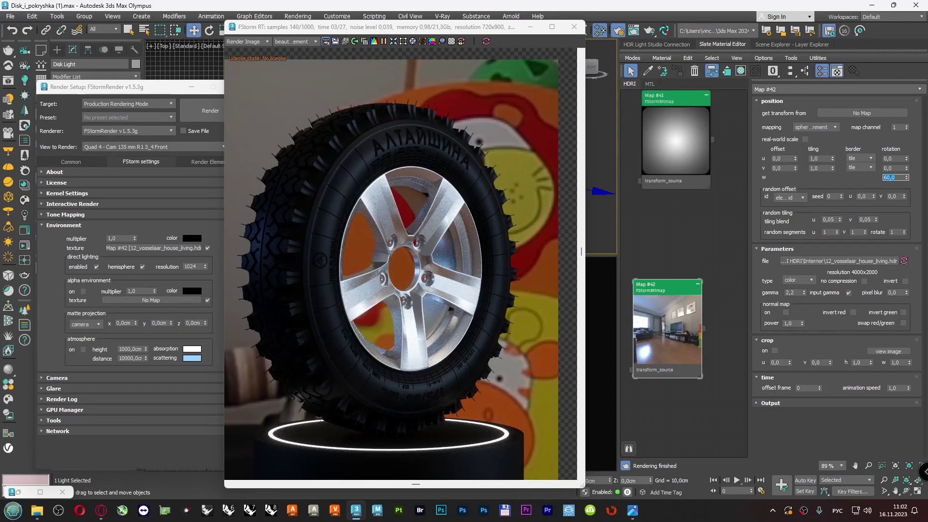
pyautogui.write('240')
pyautogui.press('Return')
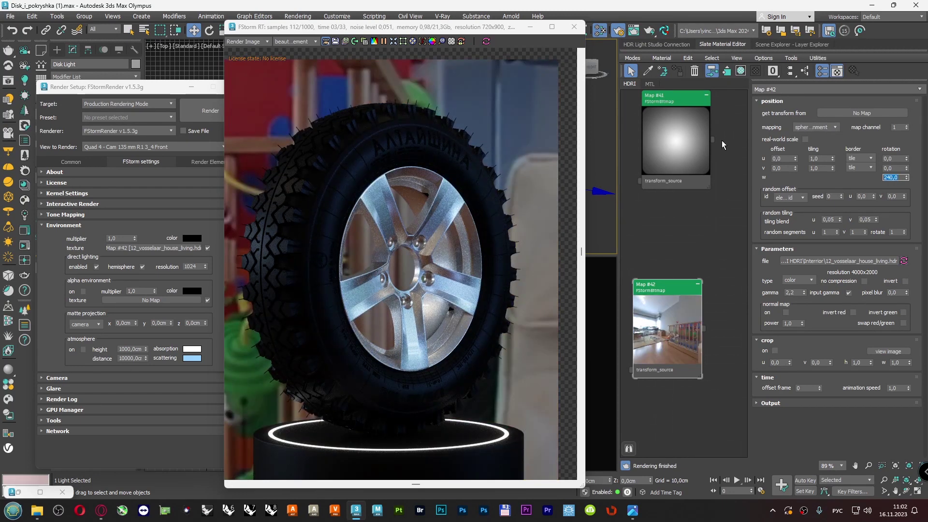
pyautogui.scroll(3, 459, 256)
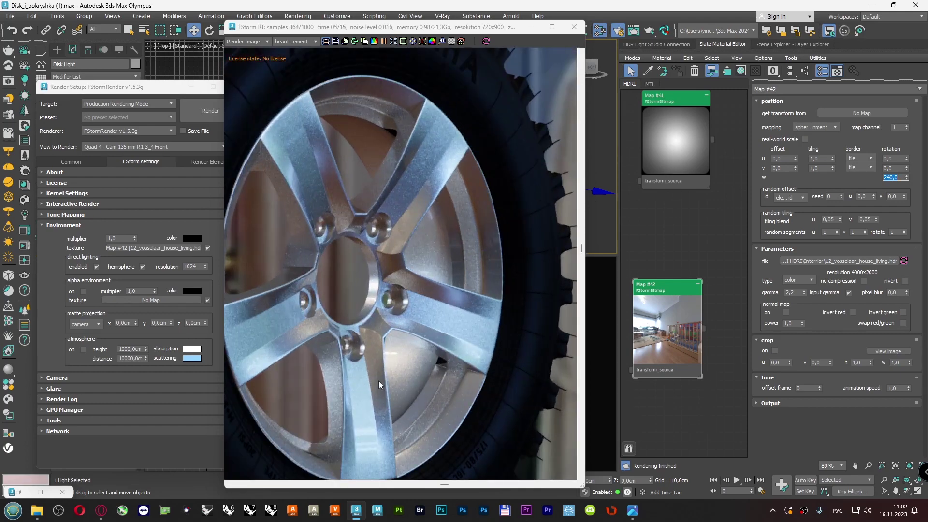
pyautogui.scroll(2, 384, 354)
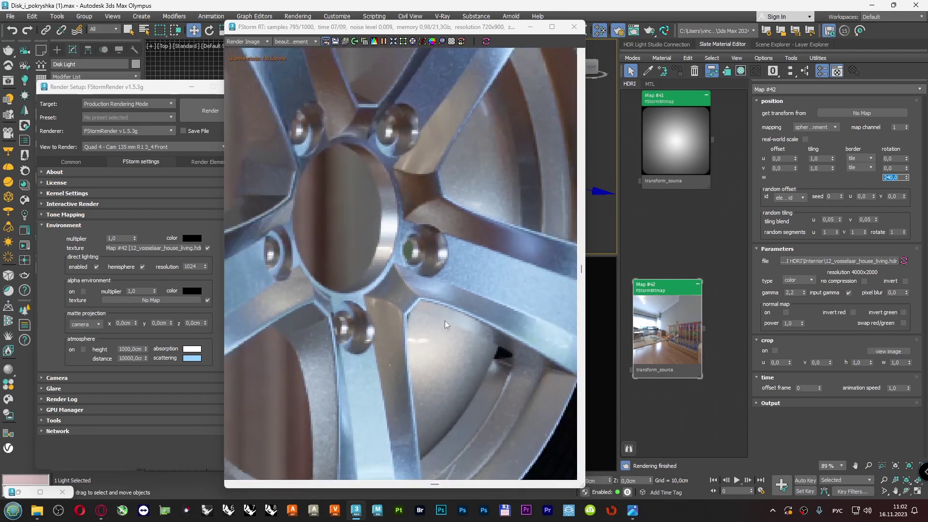
pyautogui.scroll(-5, 427, 263)
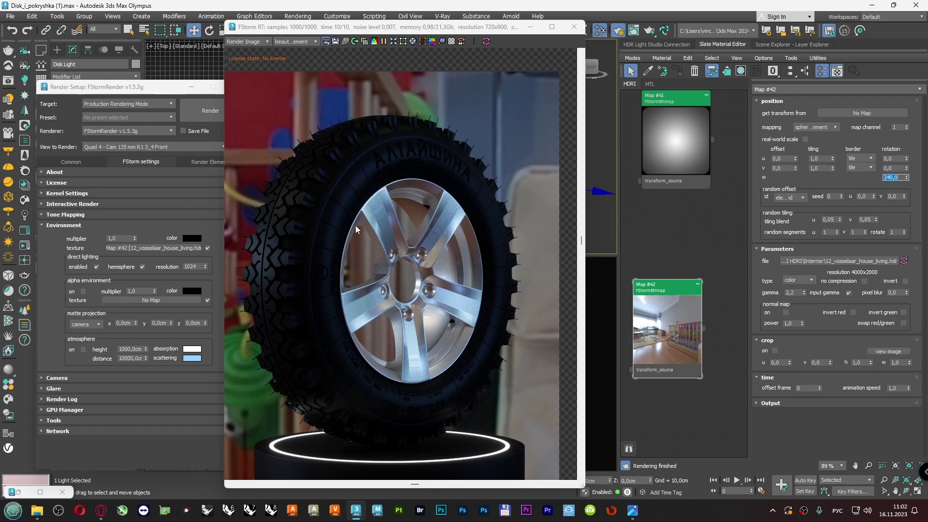
# - In the LightLister, turn on Top, Tire Cylynder, Disk, Tire Cylynder Rear, Disk Rear, Cylynder Rim and Tire Mod lights
pyautogui.doubleClick(22, 493)
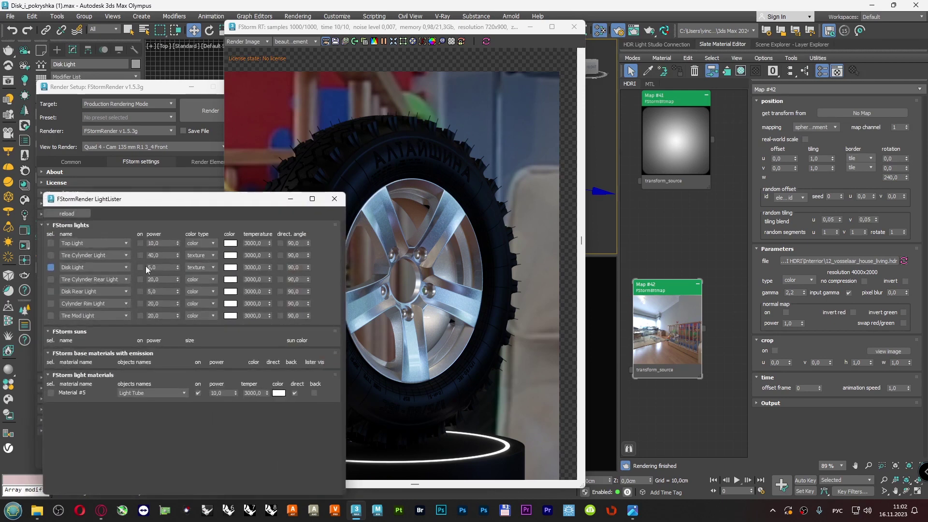
pyautogui.click(51, 243)
pyautogui.click(51, 255)
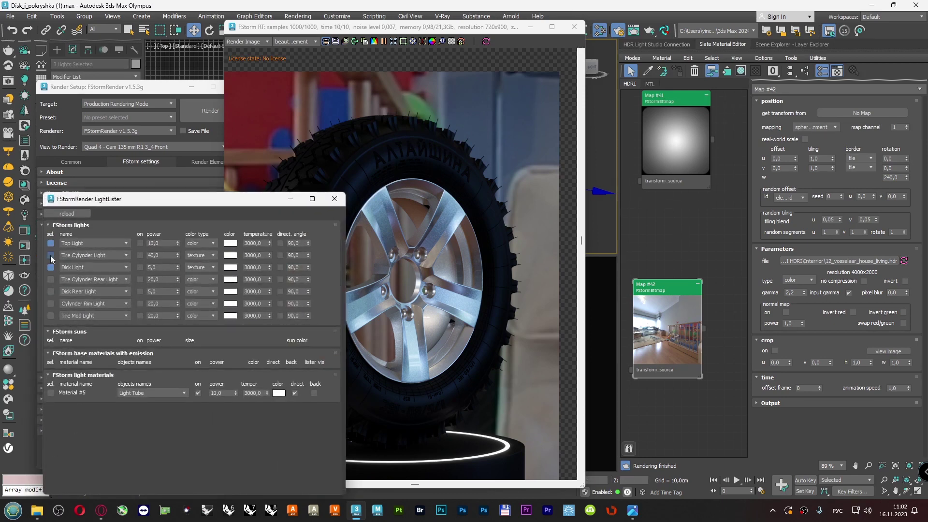
pyautogui.click(51, 255)
pyautogui.click(50, 243)
pyautogui.click(139, 243)
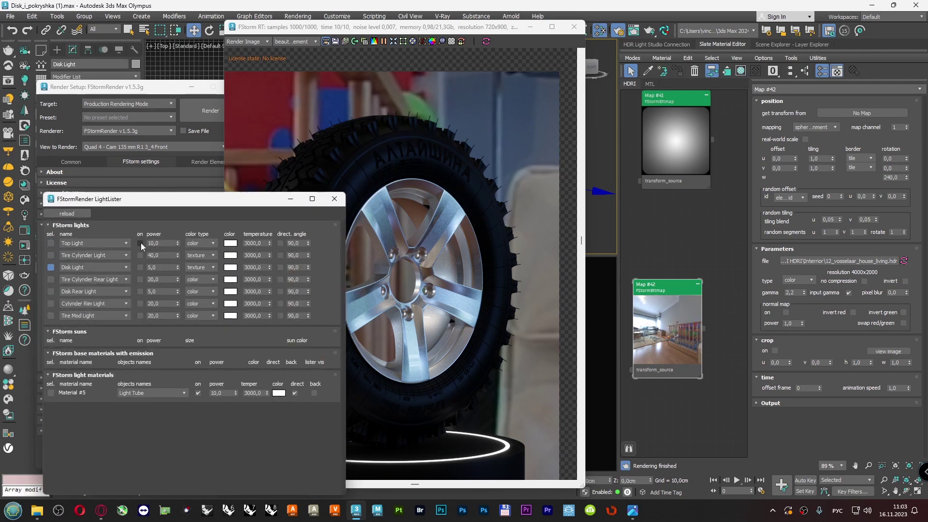
pyautogui.click(140, 255)
pyautogui.click(139, 267)
pyautogui.click(140, 280)
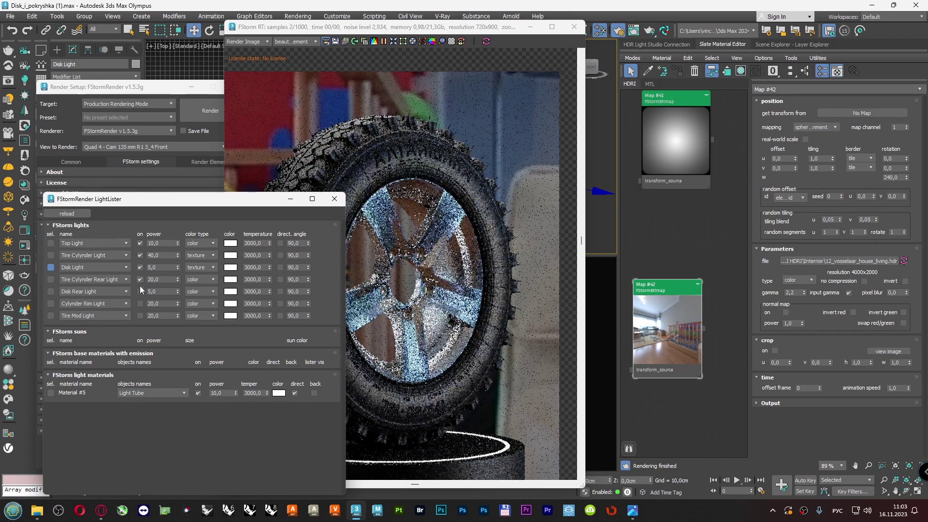
pyautogui.click(140, 290)
pyautogui.click(141, 304)
pyautogui.click(139, 316)
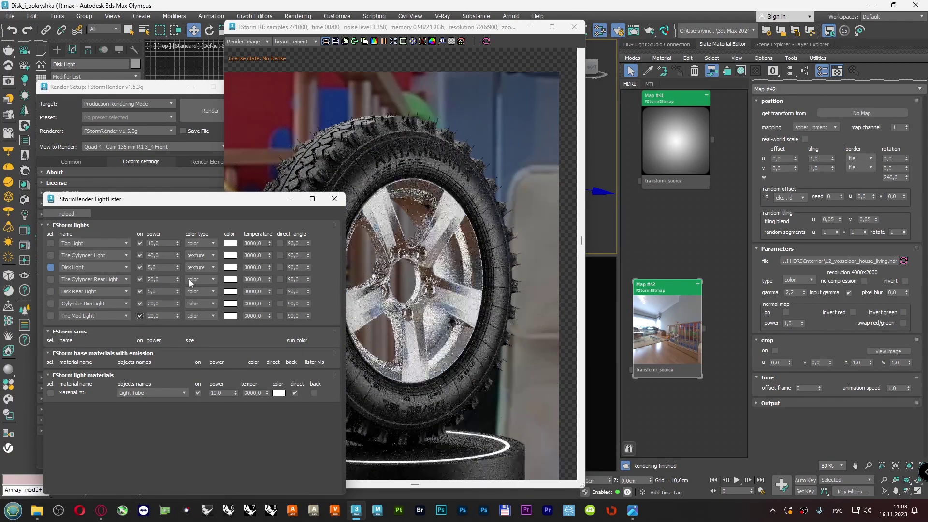
# - Move the LightLister aside and minimize it, then shift the render window slightly
pyautogui.moveTo(260, 203); pyautogui.dragTo(230, 151)
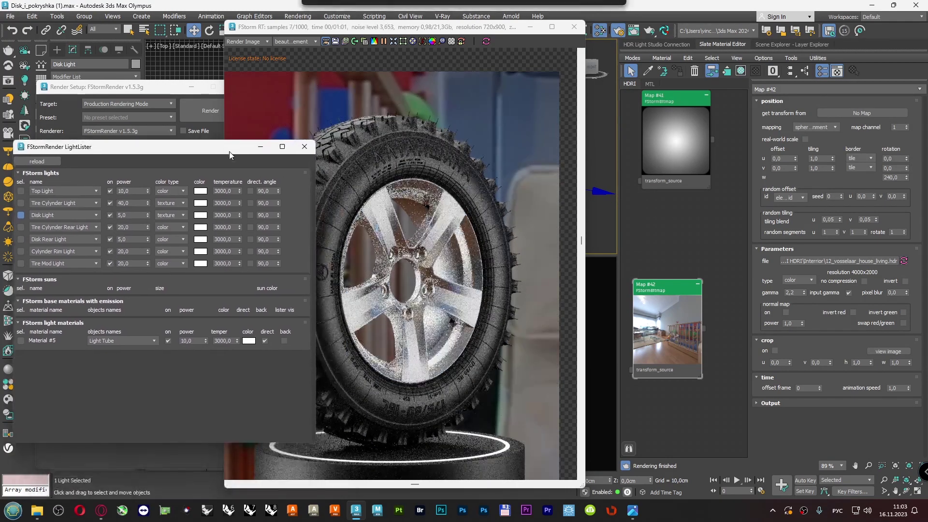
pyautogui.click(259, 150)
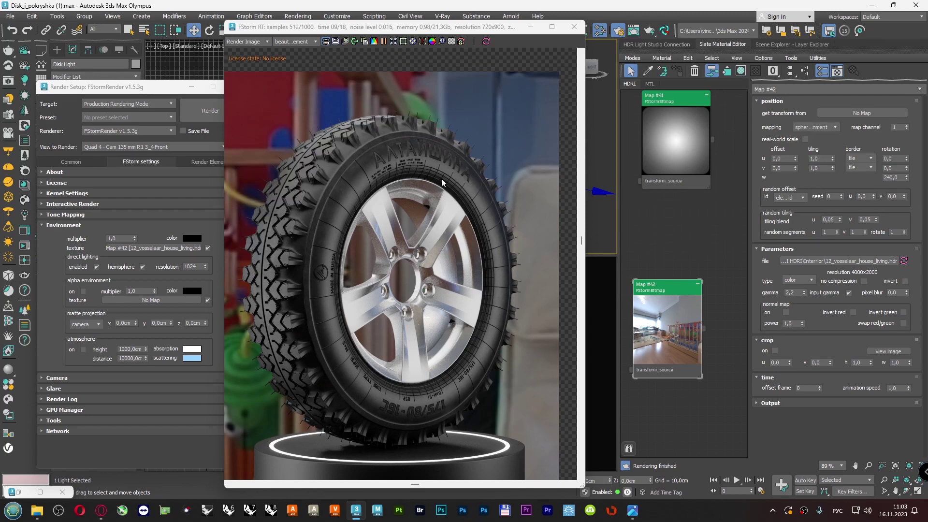
pyautogui.moveTo(462, 30)
pyautogui.mouseDown()
pyautogui.moveTo(498, 25)
pyautogui.moveTo(460, 22)
pyautogui.mouseUp()
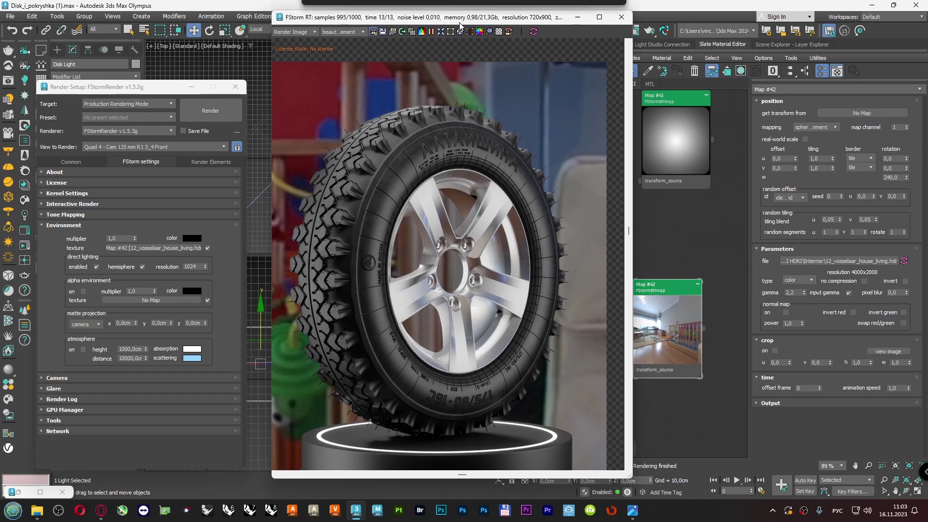
# - Enable 'process alpha' under FStorm Kernel Settings so the background renders transparent
pyautogui.click(70, 193)
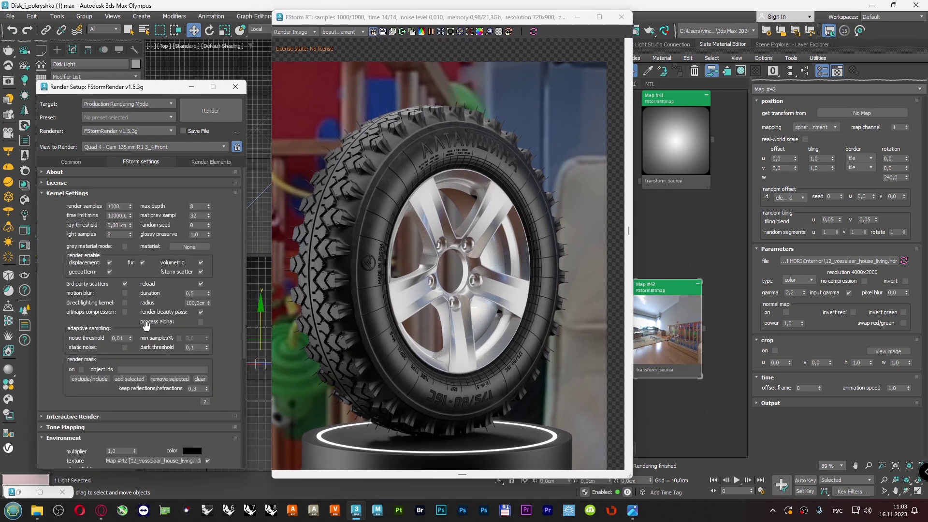
pyautogui.click(201, 322)
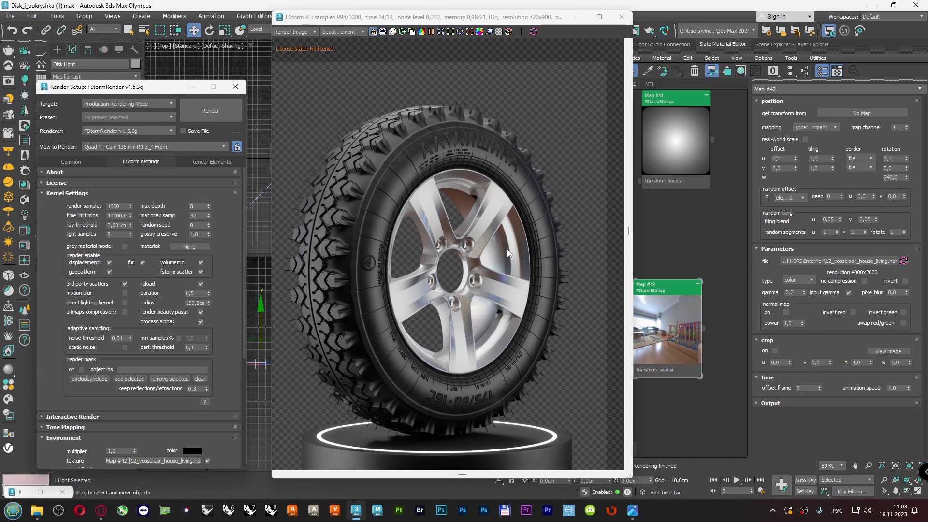
pyautogui.moveTo(552, 21); pyautogui.dragTo(529, 21)
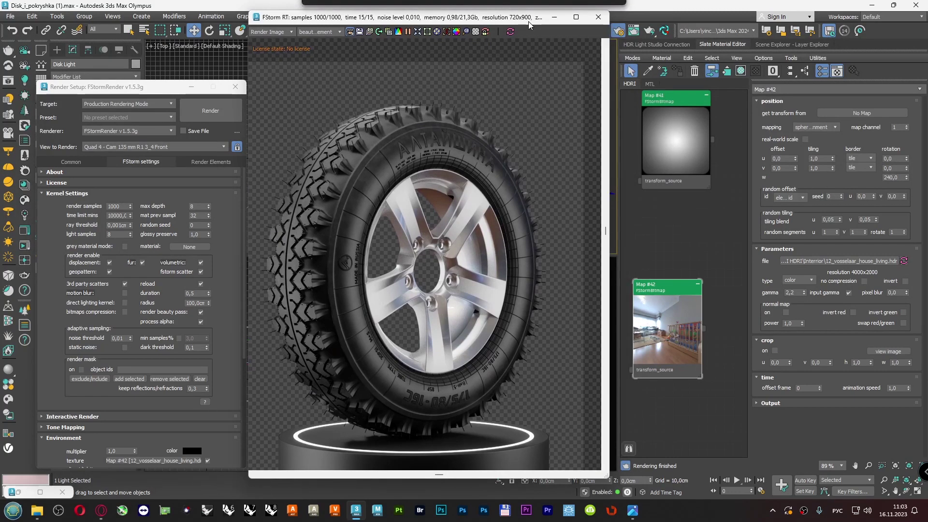
# - Minimize Render Setup and restore the minimized FStormRender LightLister window
pyautogui.click(191, 87)
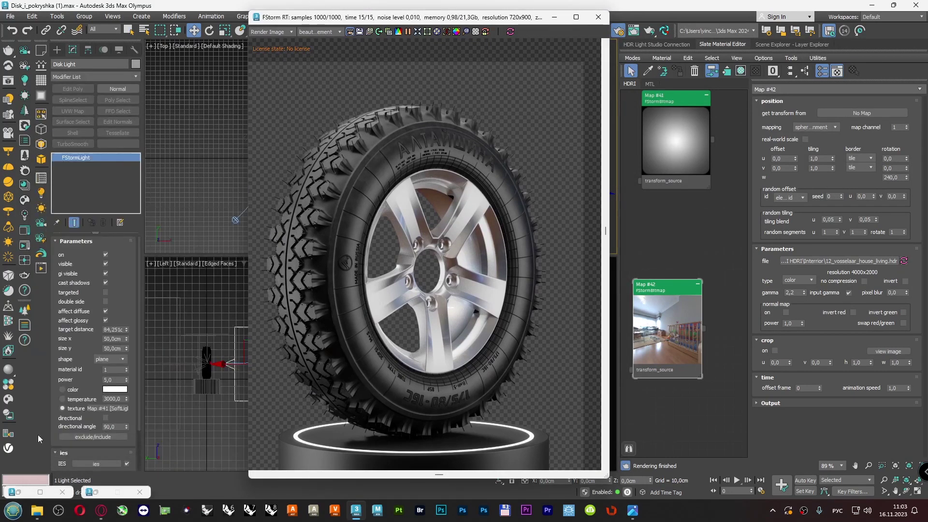
pyautogui.click(40, 492)
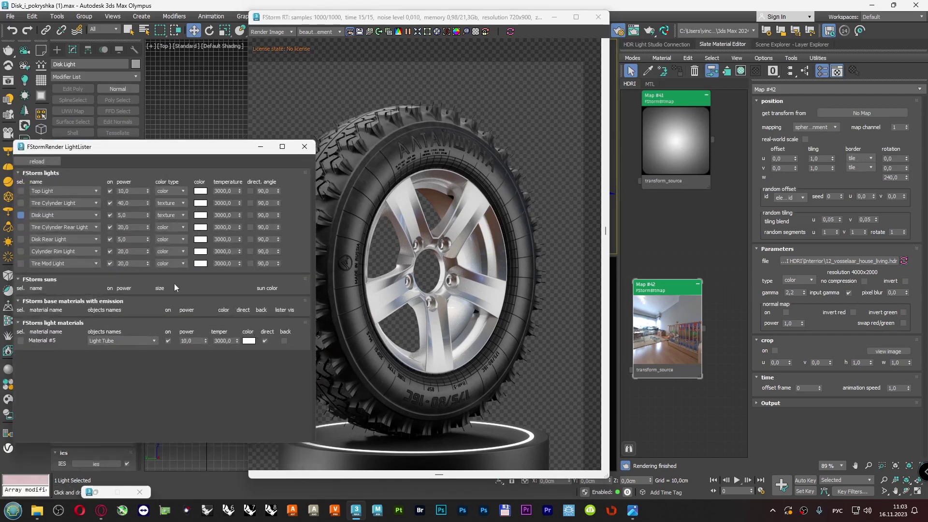
pyautogui.click(44, 236)
pyautogui.press('Print')
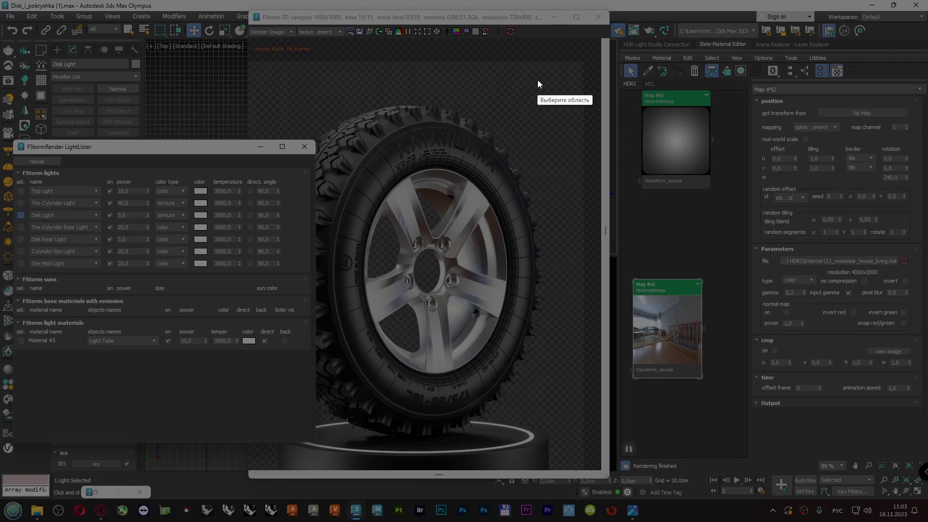
pyautogui.moveTo(500, 49)
pyautogui.mouseDown()
pyautogui.moveTo(692, 299)
pyautogui.moveTo(841, 466)
pyautogui.mouseUp()
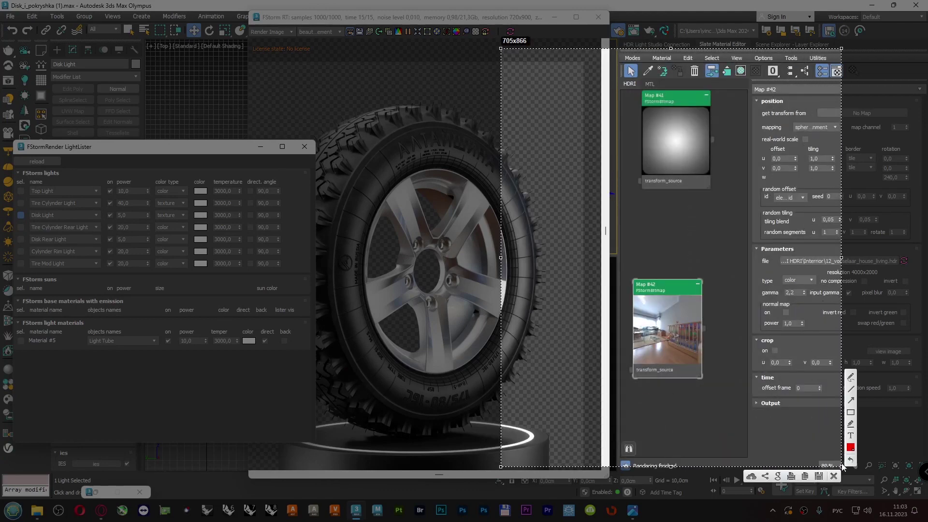
pyautogui.click(851, 414)
pyautogui.moveTo(530, 87); pyautogui.dragTo(589, 161)
pyautogui.moveTo(535, 124); pyautogui.dragTo(213, 230)
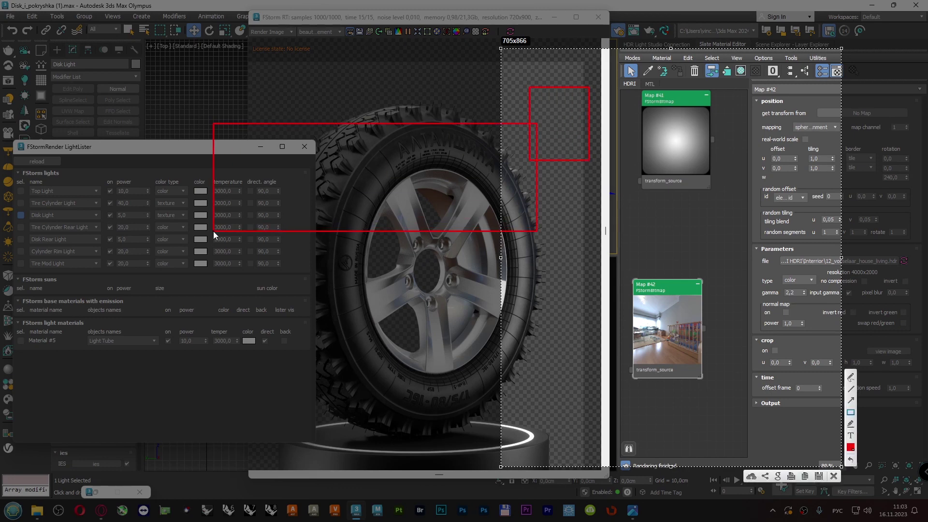
pyautogui.hotkey('ctrl', 'z')
pyautogui.click(851, 400)
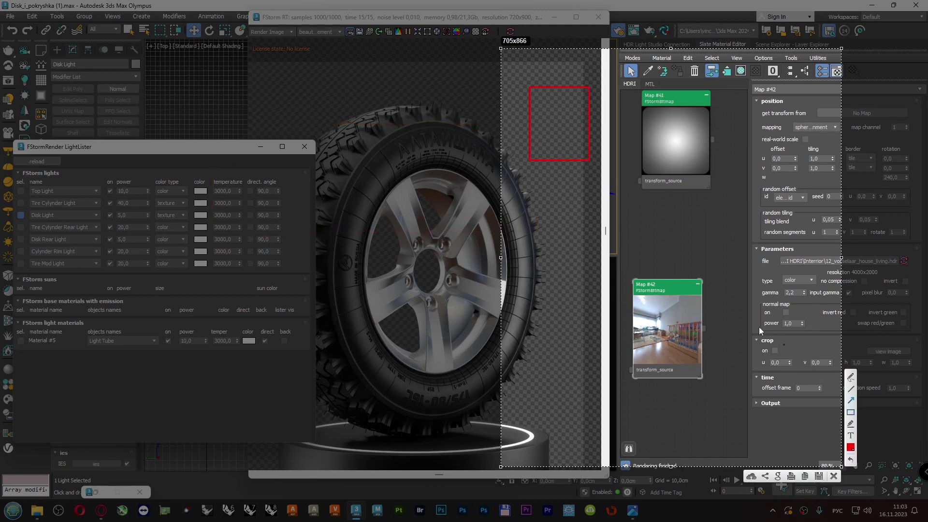
pyautogui.moveTo(529, 129)
pyautogui.mouseDown()
pyautogui.moveTo(434, 179)
pyautogui.moveTo(260, 239)
pyautogui.mouseUp()
pyautogui.moveTo(574, 104)
pyautogui.mouseDown()
pyautogui.moveTo(557, 122)
pyautogui.moveTo(570, 111)
pyautogui.mouseUp()
pyautogui.moveTo(563, 66); pyautogui.dragTo(558, 86)
pyautogui.click(851, 400)
pyautogui.click(854, 413)
pyautogui.moveTo(537, 202)
pyautogui.mouseDown()
pyautogui.moveTo(587, 265)
pyautogui.moveTo(595, 299)
pyautogui.mouseUp()
pyautogui.click(852, 401)
pyautogui.moveTo(591, 255)
pyautogui.mouseDown()
pyautogui.moveTo(635, 306)
pyautogui.moveTo(643, 300)
pyautogui.mouseUp()
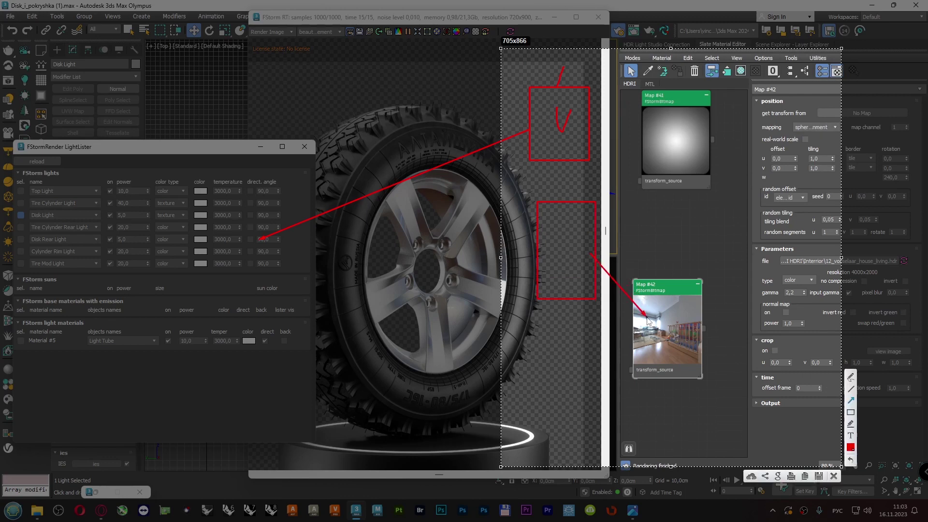
pyautogui.click(849, 377)
pyautogui.moveTo(560, 249); pyautogui.dragTo(571, 250)
pyautogui.click(834, 477)
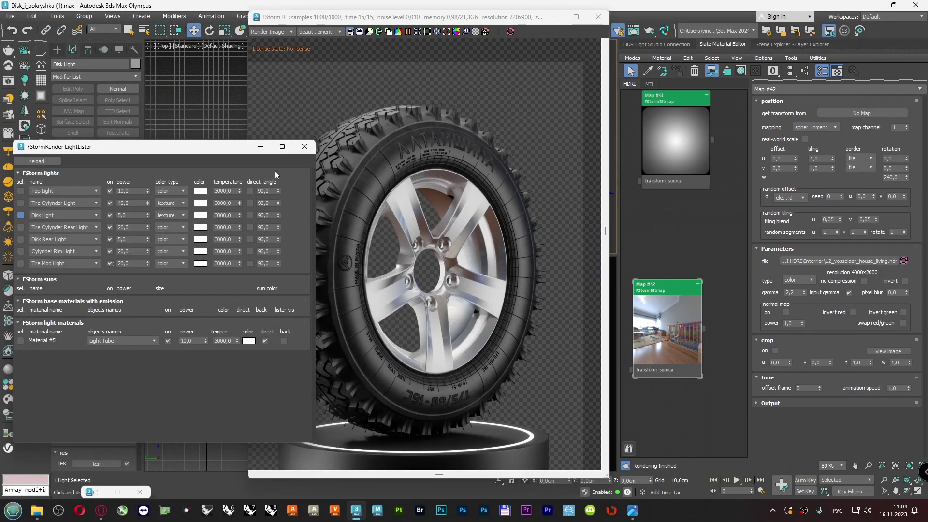
# - Load Gradient > VRED Color Black.exr as the FStorm RT background image, accept the EXR settings, and close the dialog
pyautogui.click(260, 147)
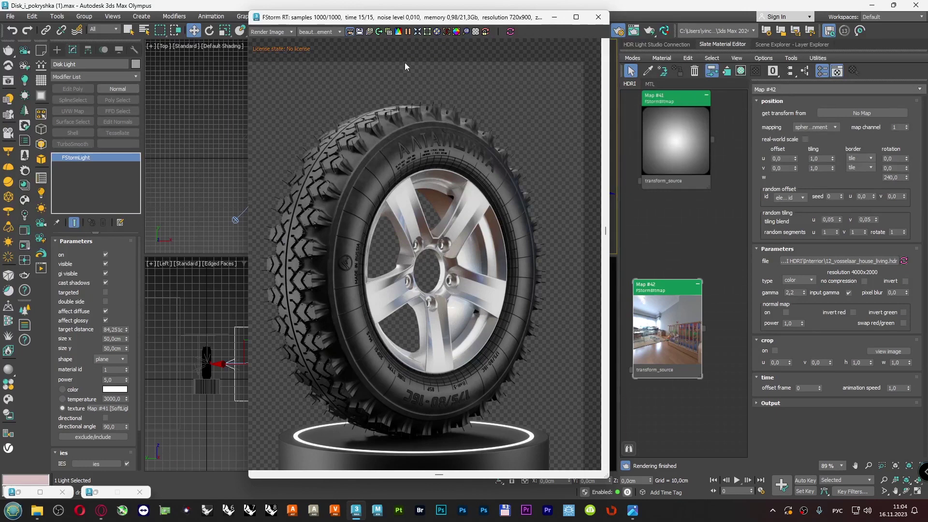
pyautogui.click(476, 32)
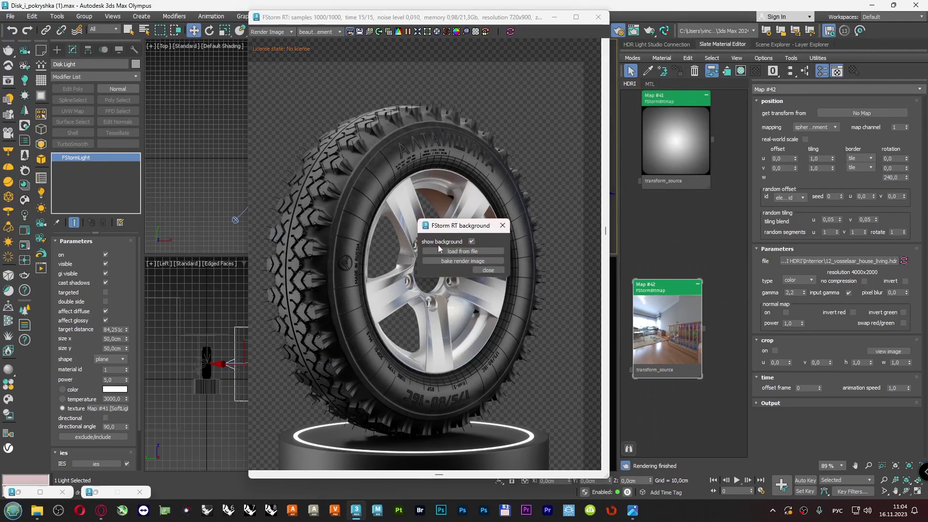
pyautogui.moveTo(449, 229); pyautogui.dragTo(523, 95)
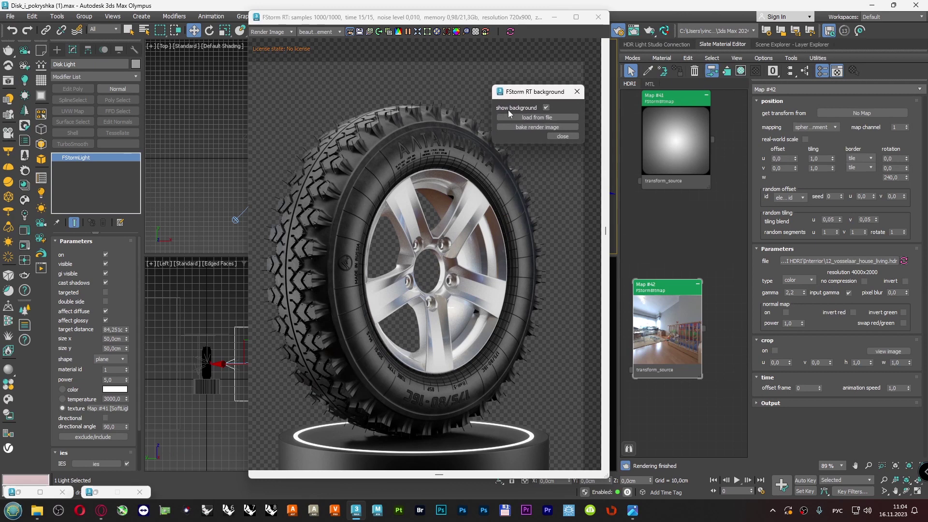
pyautogui.click(534, 118)
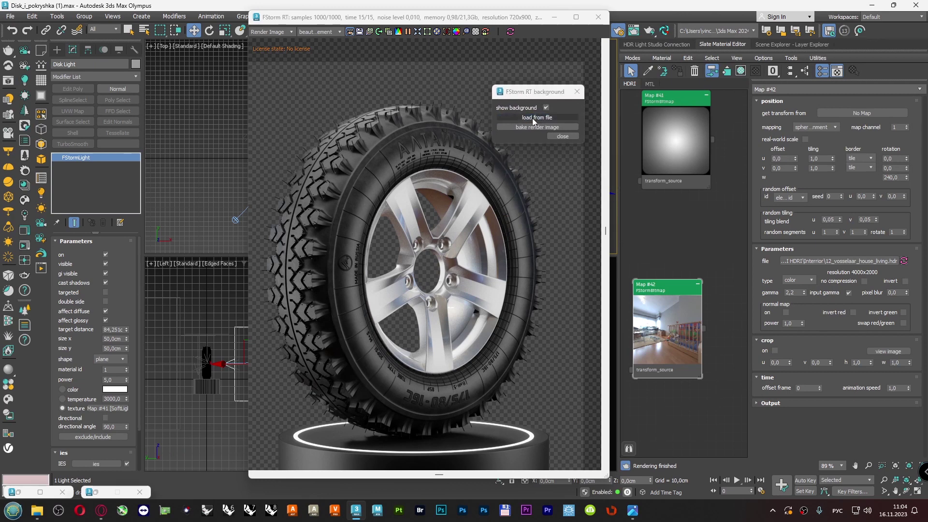
pyautogui.click(456, 66)
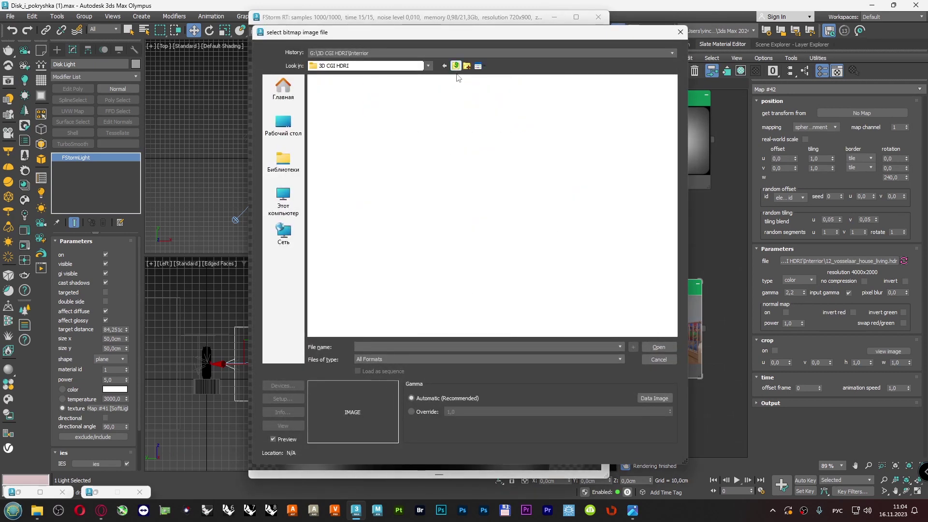
pyautogui.doubleClick(402, 136)
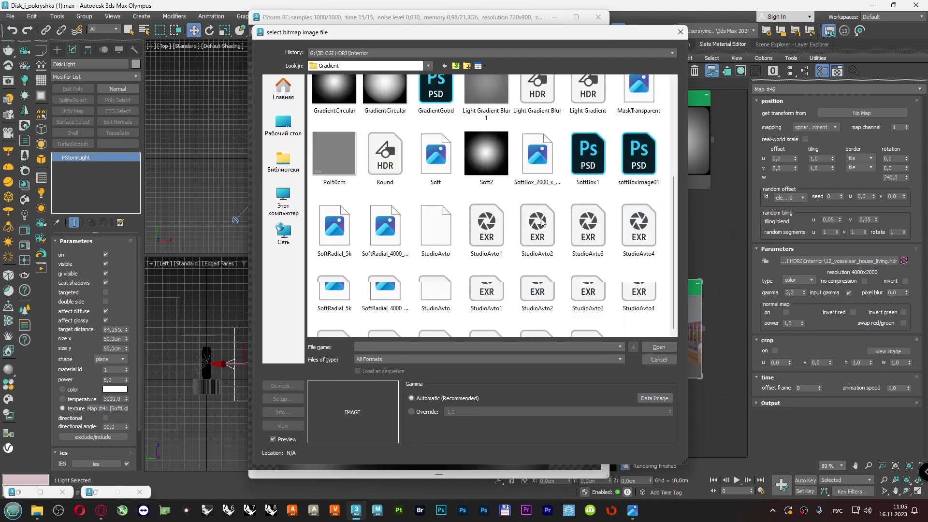
pyautogui.click(431, 296)
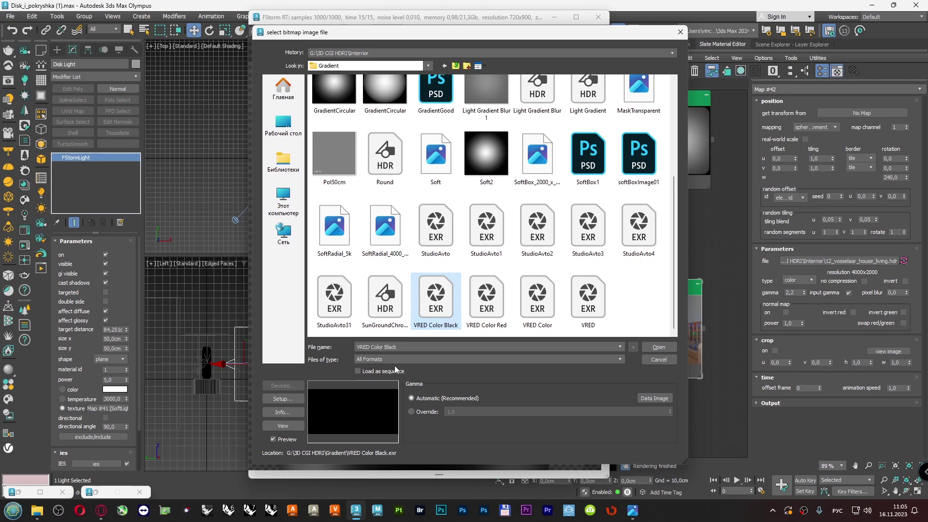
pyautogui.doubleClick(435, 302)
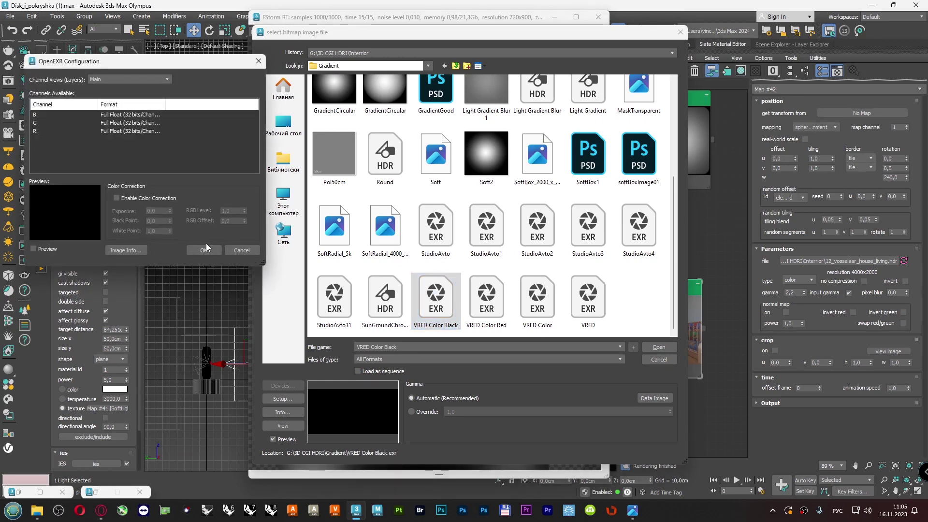
pyautogui.click(204, 249)
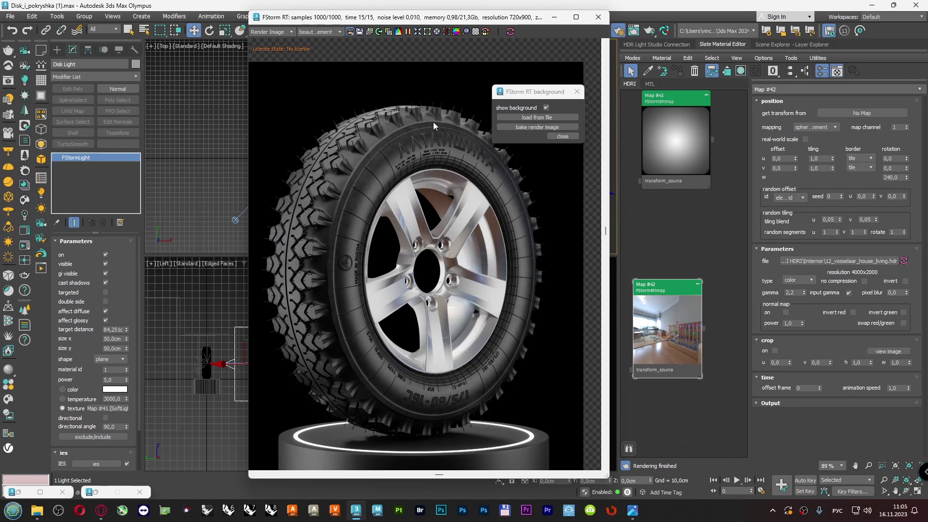
pyautogui.moveTo(542, 100); pyautogui.dragTo(92, 335)
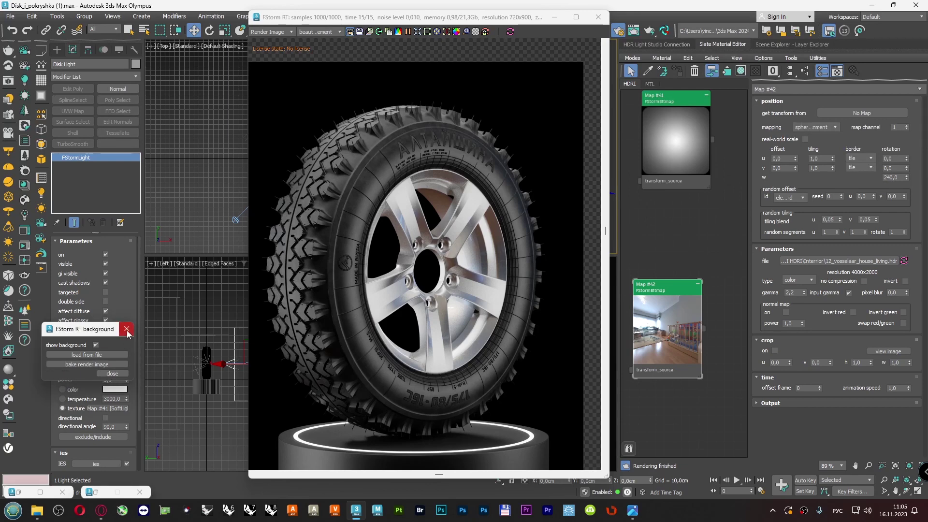
pyautogui.click(127, 329)
# - Change Map #42's FStormBitmap rotation w from 240 to 60
pyautogui.click(418, 31)
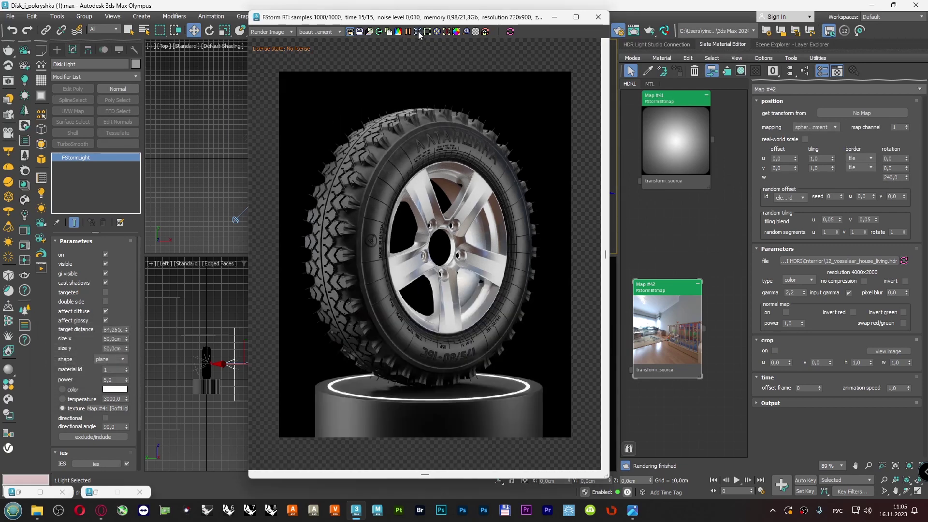
pyautogui.scroll(1, 426, 280)
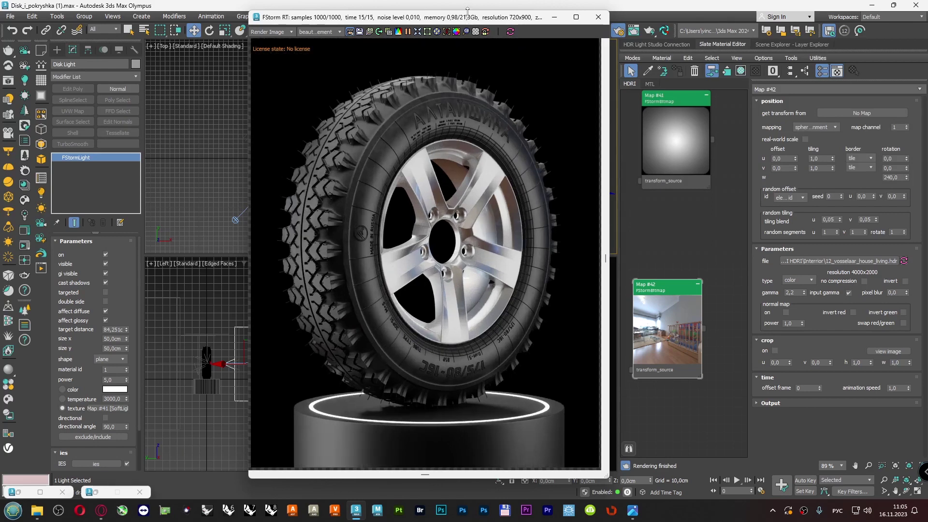
pyautogui.moveTo(468, 13); pyautogui.dragTo(467, 8)
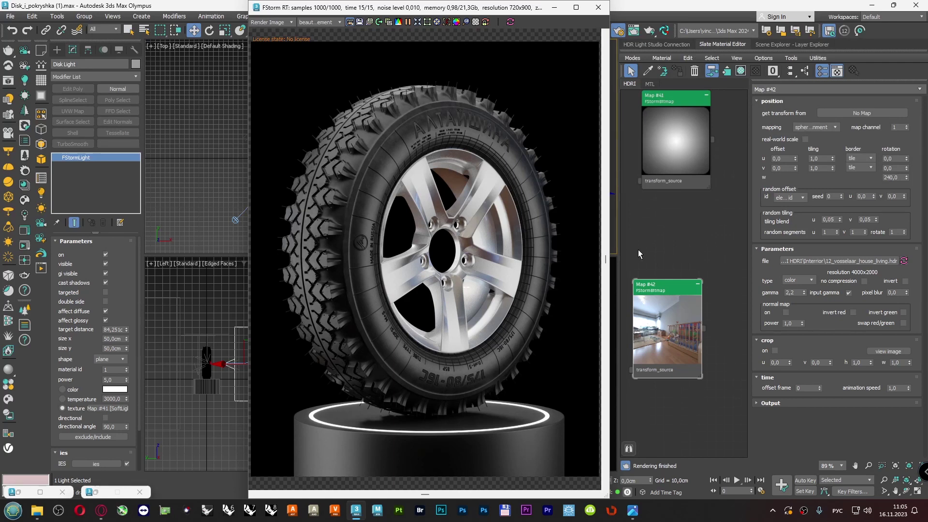
pyautogui.click(667, 291)
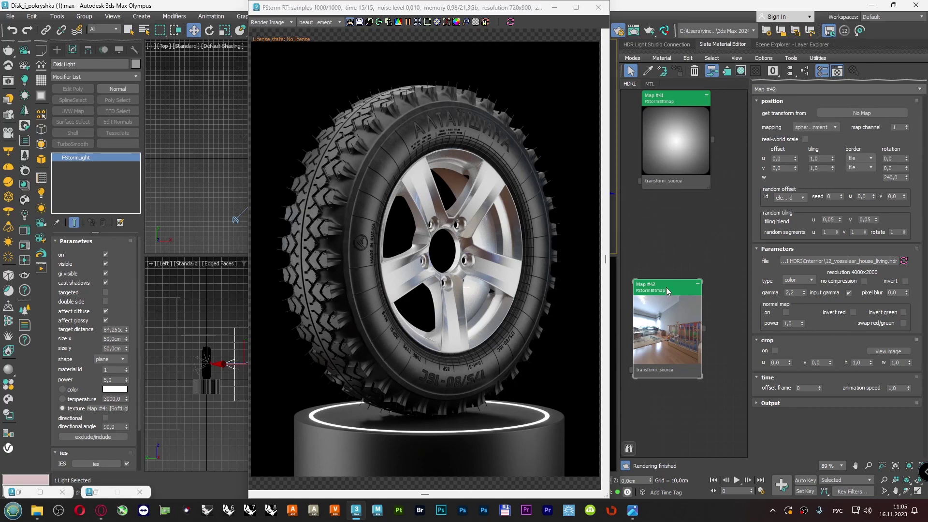
pyautogui.doubleClick(895, 177)
pyautogui.write('60')
pyautogui.press('Return')
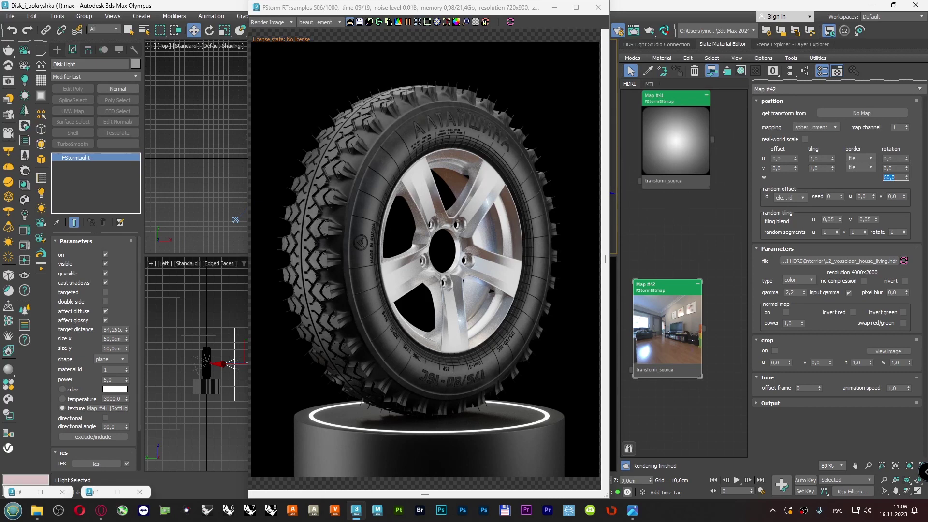
pyautogui.click(759, 44)
# - In the MTL node view, set the Metal material's reflection level to 0,5
pyautogui.click(723, 44)
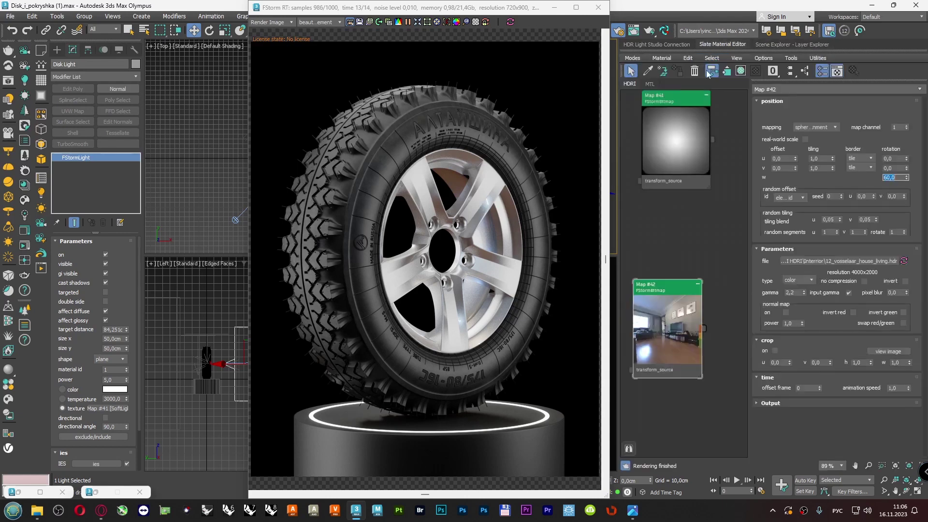
pyautogui.click(653, 84)
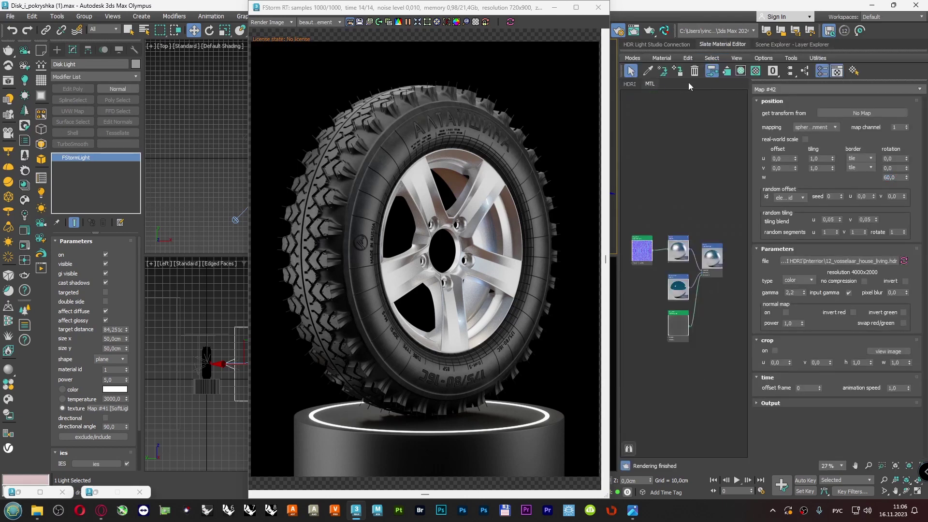
pyautogui.click(790, 73)
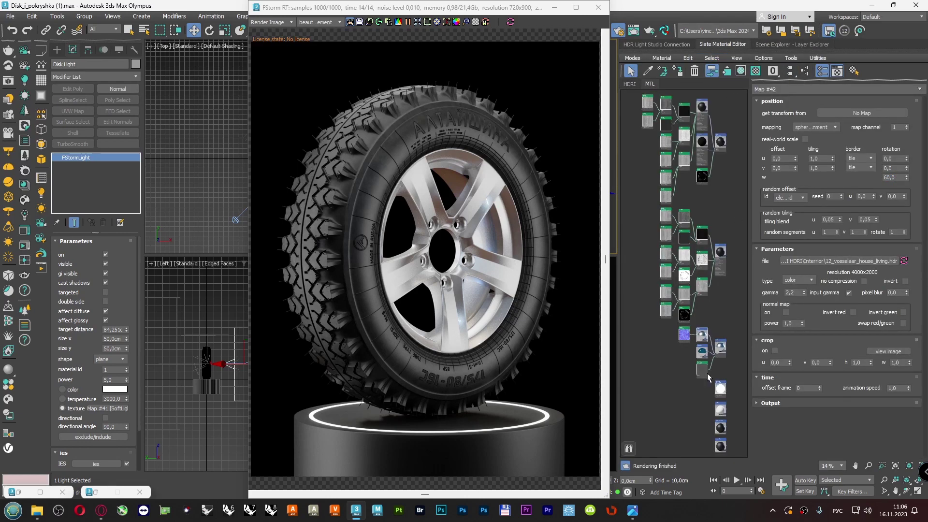
pyautogui.scroll(3, 684, 292)
pyautogui.doubleClick(683, 292)
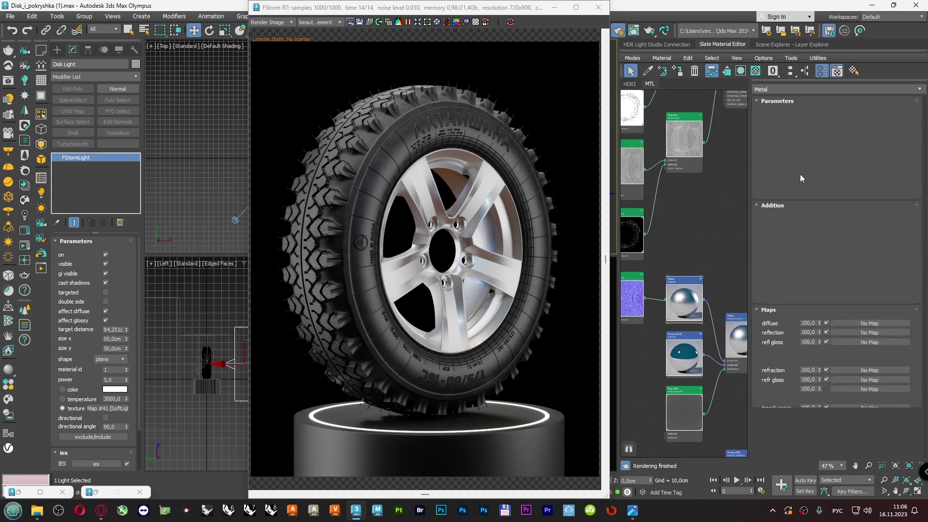
pyautogui.doubleClick(813, 179)
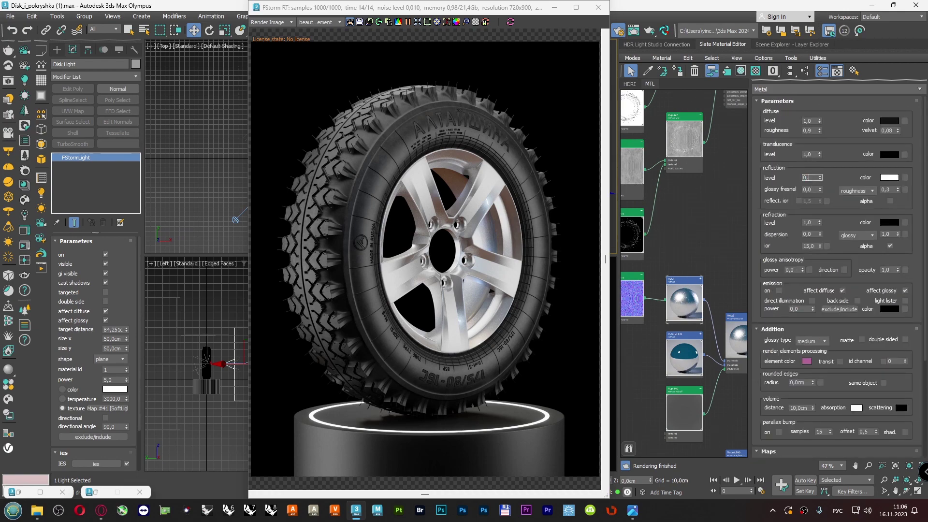
pyautogui.write('0,5')
pyautogui.press('Return')
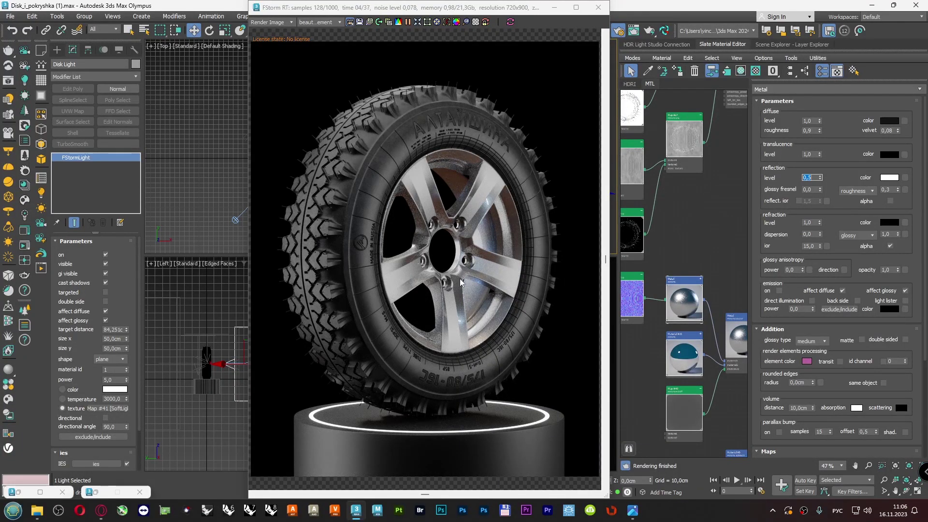
# - Zoom in and out of the FStorm frame buffer to inspect the re-rendered rim and tyre
pyautogui.scroll(2, 454, 323)
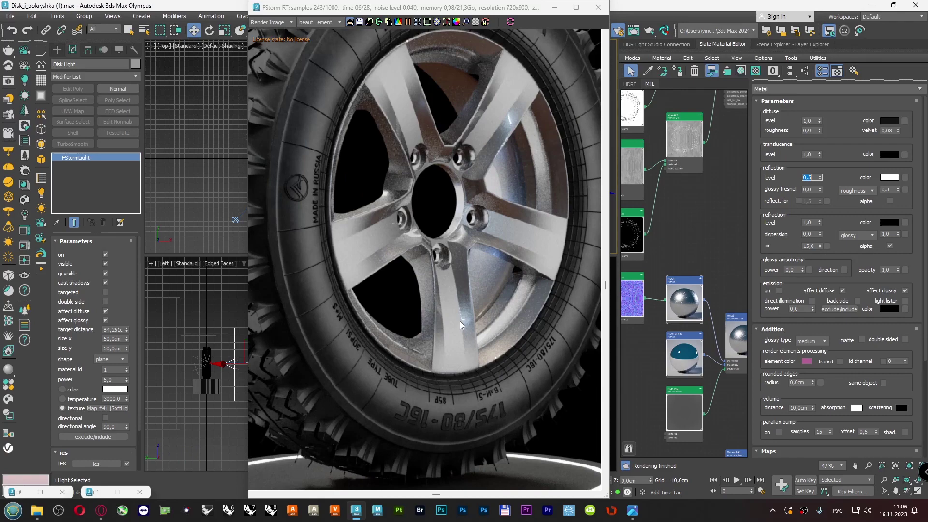
pyautogui.scroll(2, 464, 320)
pyautogui.scroll(-3, 467, 321)
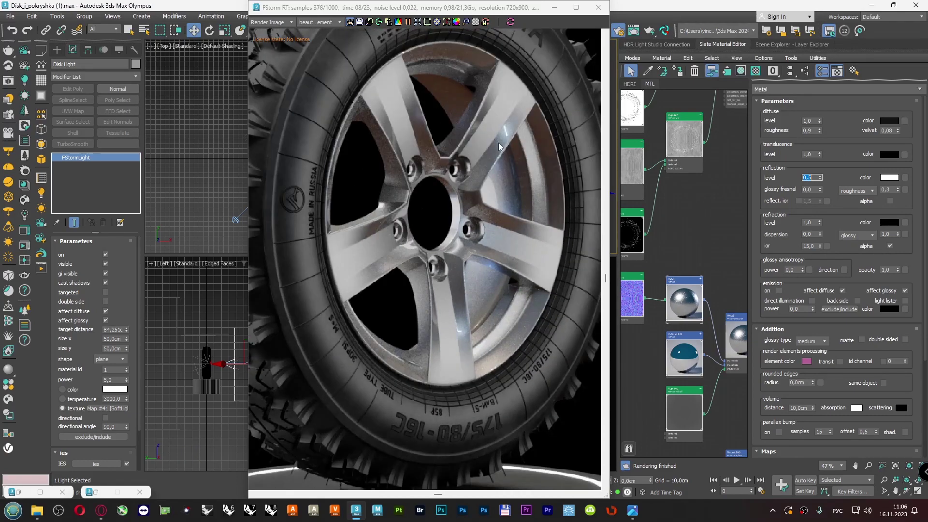
pyautogui.scroll(-5, 498, 143)
pyautogui.click(415, 22)
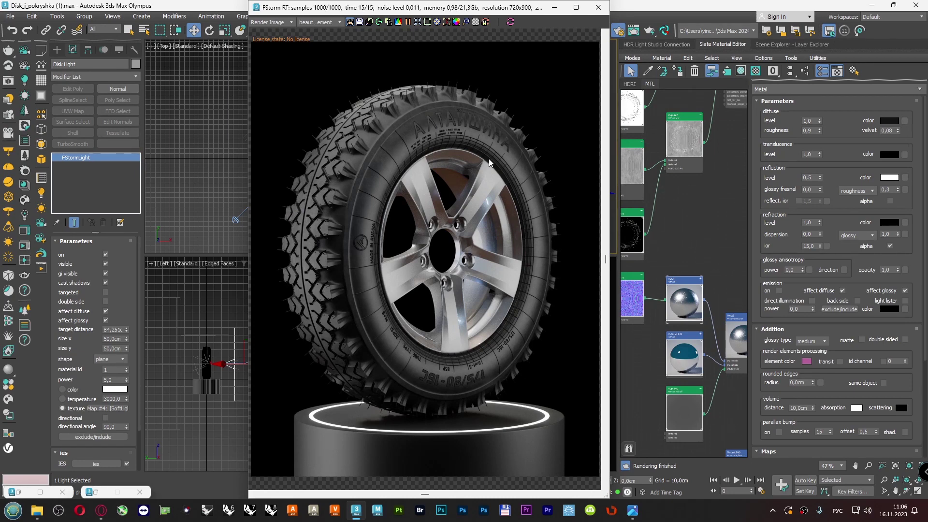
pyautogui.scroll(5, 476, 98)
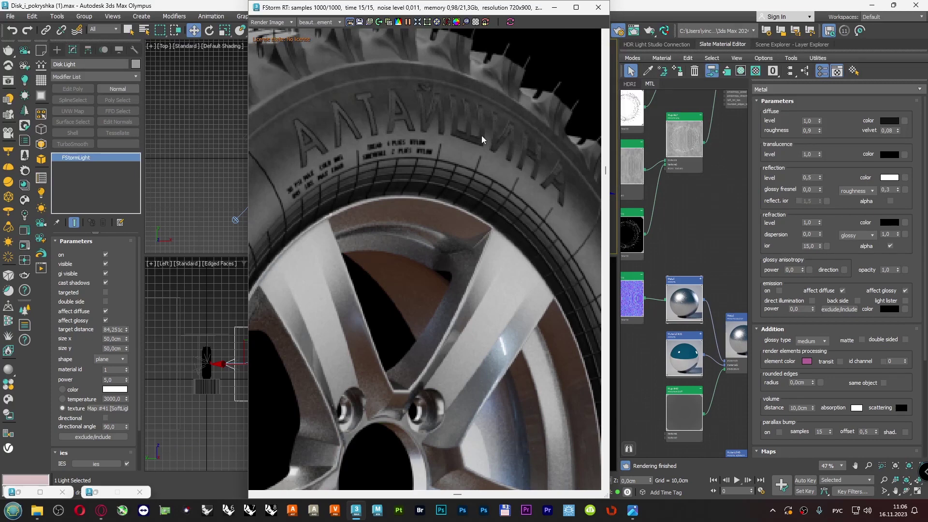
pyautogui.scroll(-2, 481, 136)
pyautogui.click(418, 22)
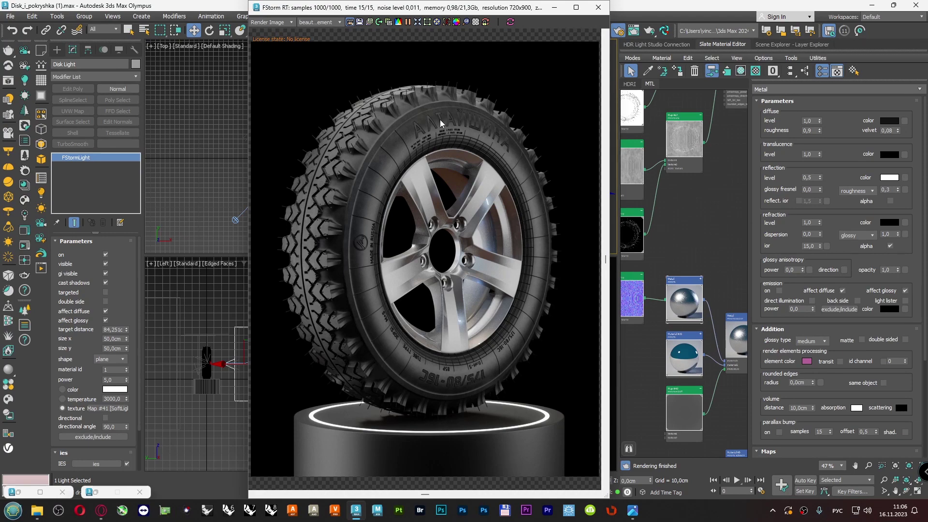
pyautogui.scroll(5, 410, 132)
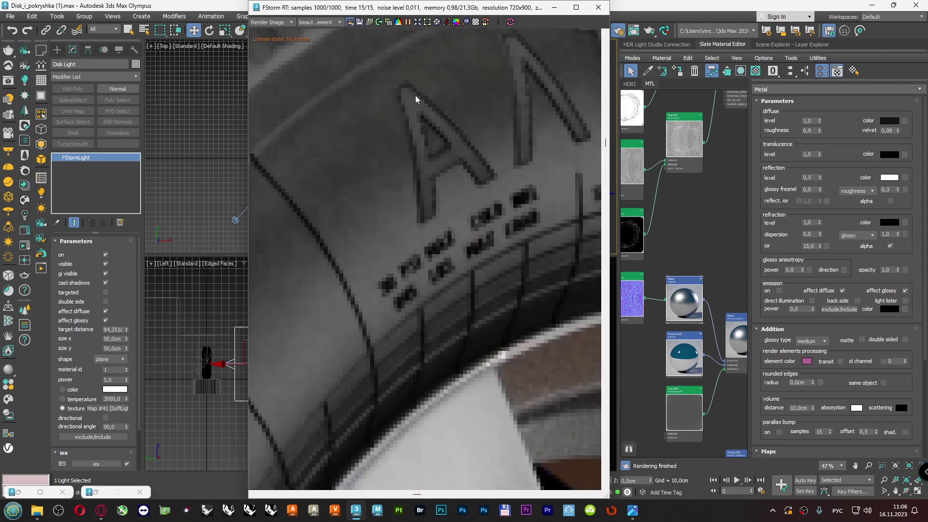
pyautogui.scroll(-3, 494, 236)
pyautogui.scroll(3, 443, 115)
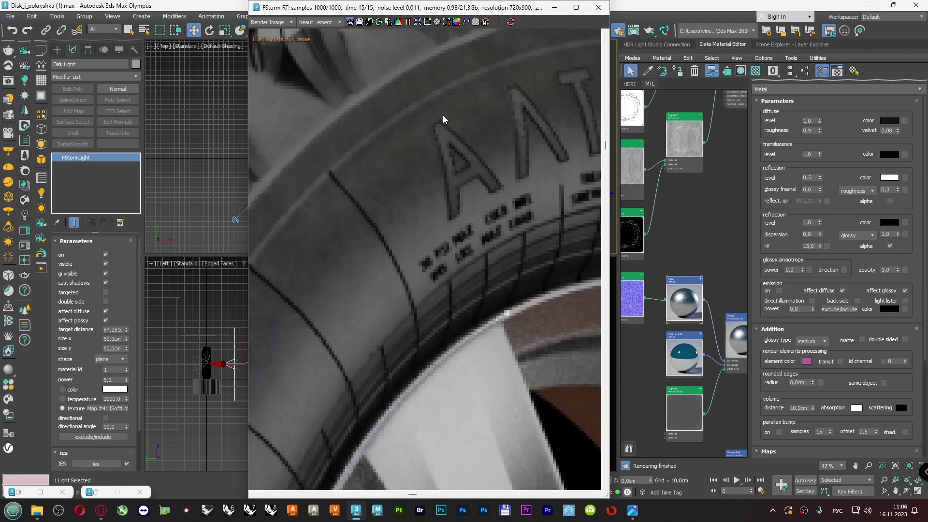
pyautogui.click(416, 24)
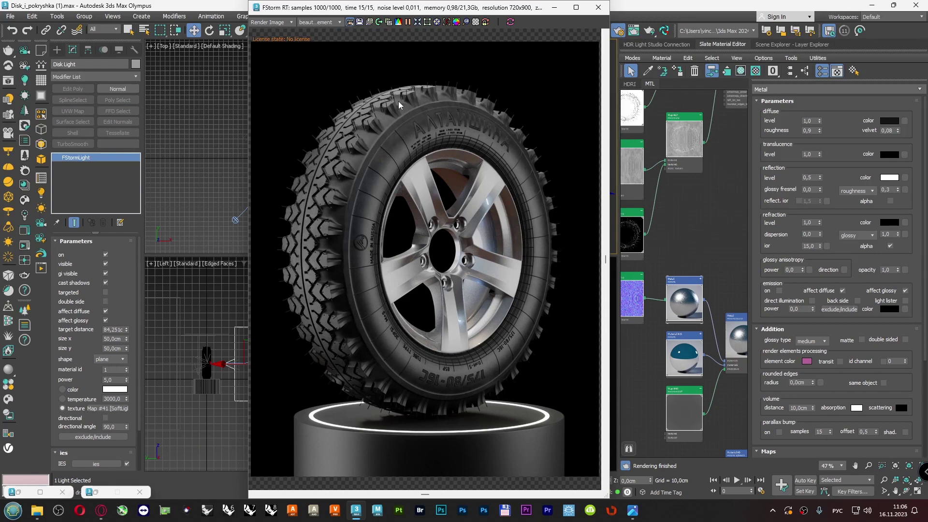
pyautogui.scroll(-5, 683, 227)
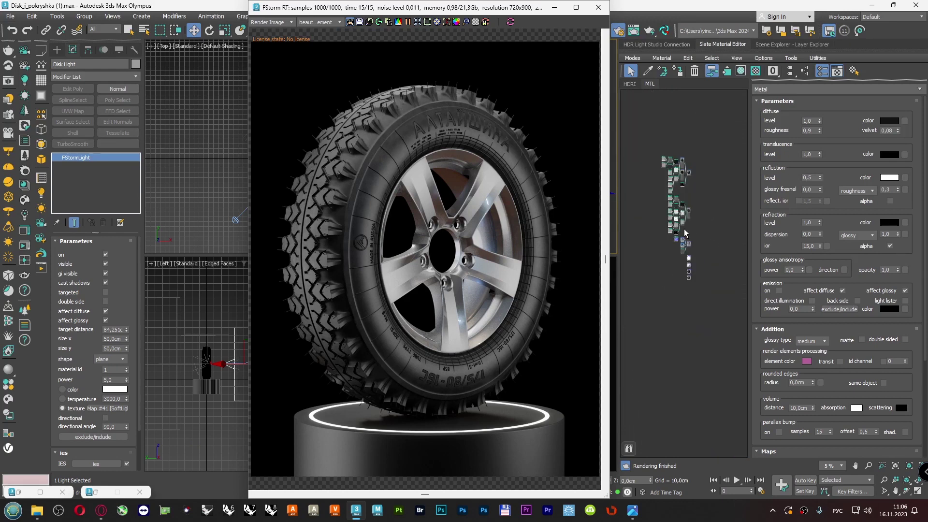
pyautogui.scroll(3, 683, 193)
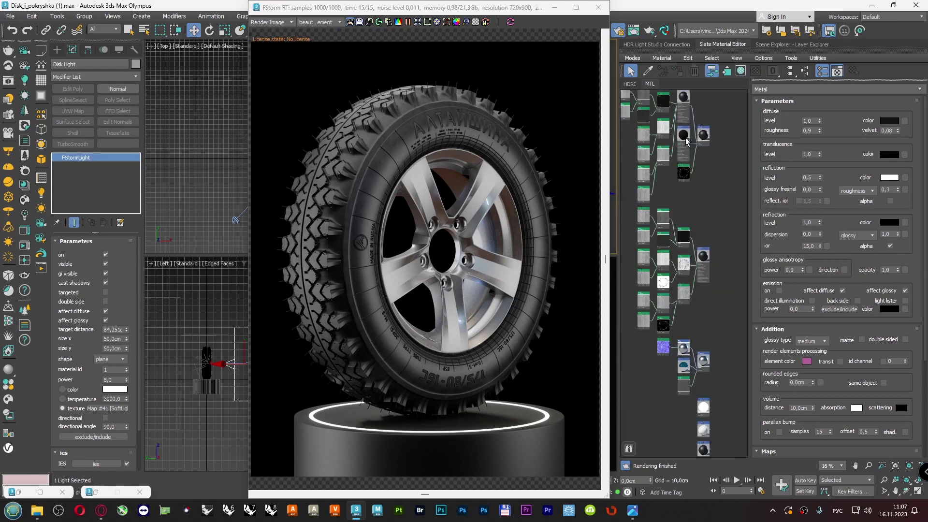
# - Eyedrop the Tire Rubber mix material from the tire and frame its nodes in Slate
pyautogui.click(648, 71)
pyautogui.moveTo(514, 12); pyautogui.dragTo(350, 40)
pyautogui.click(514, 288)
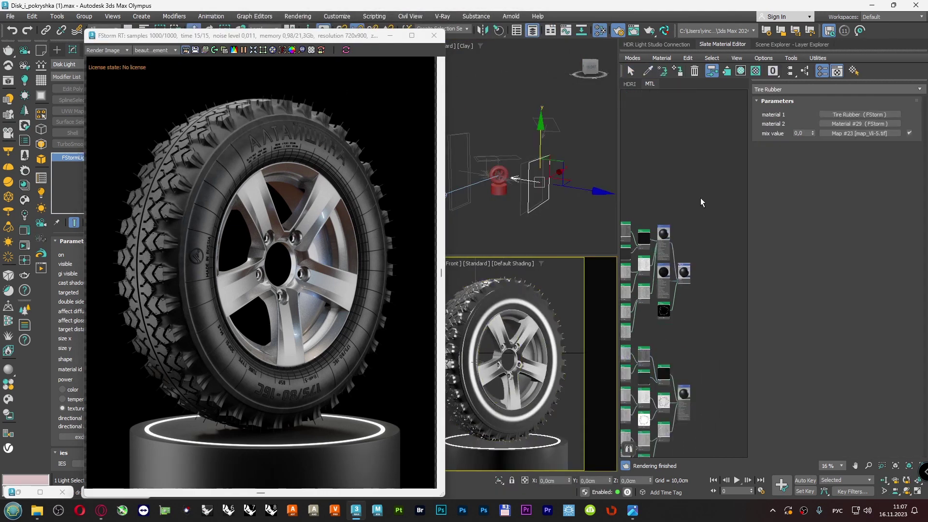
pyautogui.scroll(-5, 709, 256)
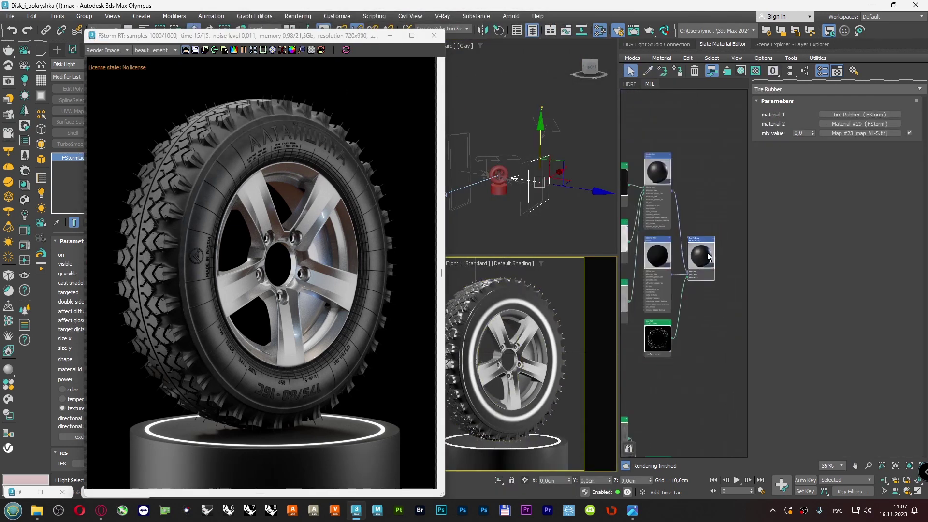
pyautogui.moveTo(708, 257); pyautogui.dragTo(701, 189, button='middle')
pyautogui.scroll(-3, 701, 189)
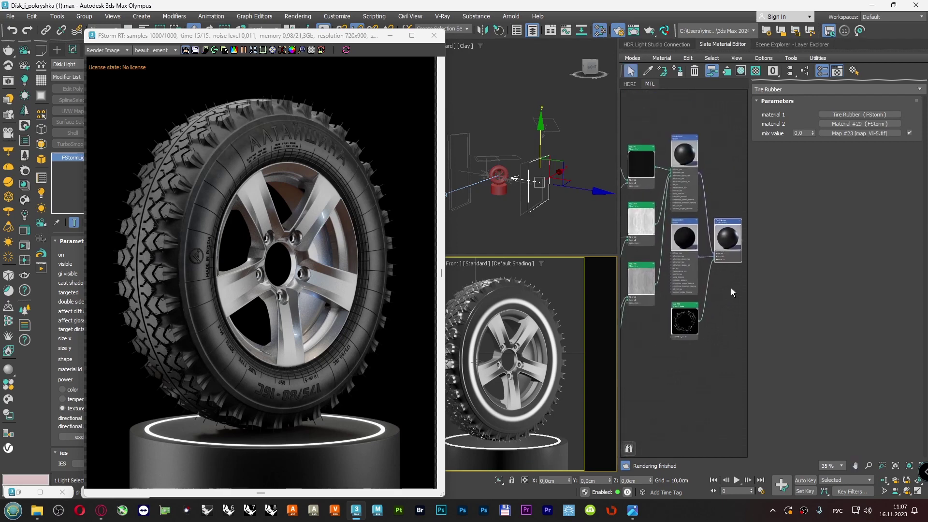
pyautogui.scroll(-4, 699, 228)
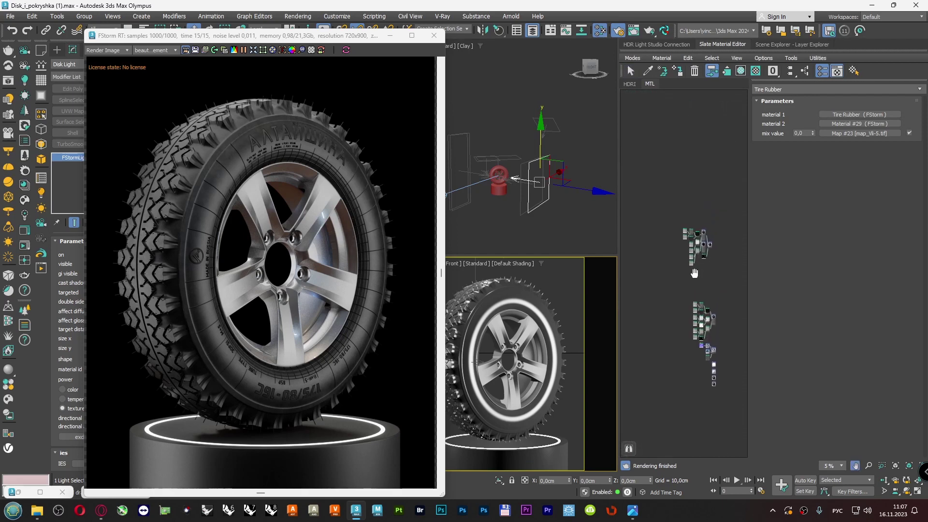
pyautogui.scroll(4, 710, 252)
pyautogui.moveTo(705, 171); pyautogui.dragTo(714, 170, button='middle')
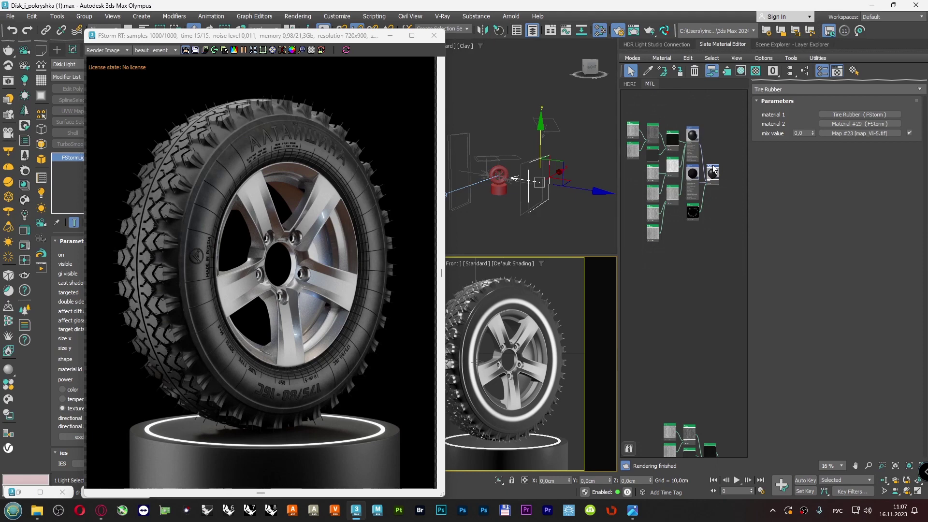
# - Convert Tire Rubber to an FStormMixMat, keeping the old rubber as a sub-material
pyautogui.scroll(5, 713, 169)
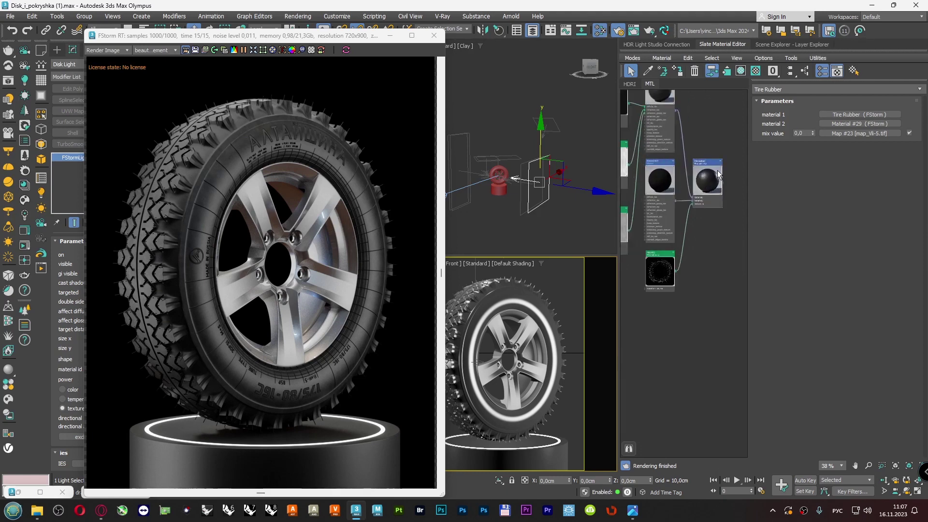
pyautogui.rightClick(707, 160)
pyautogui.click(729, 201)
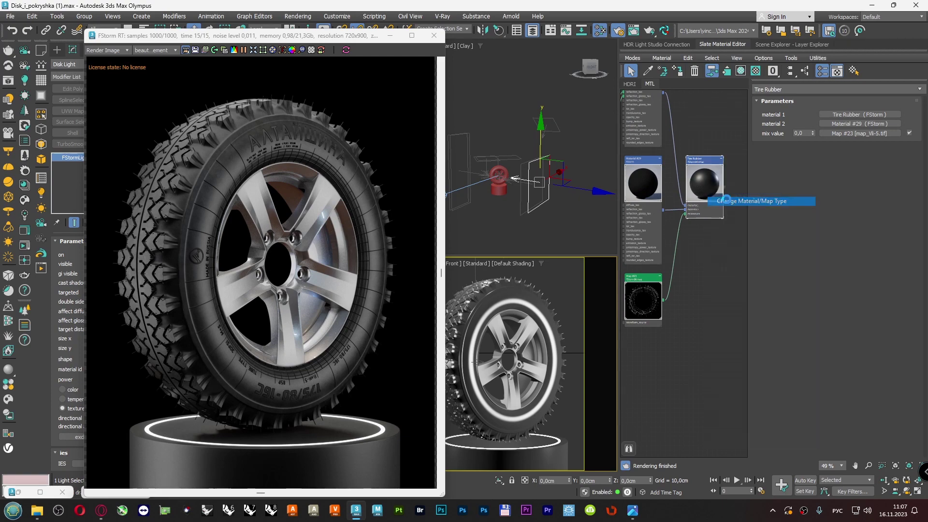
pyautogui.doubleClick(399, 200)
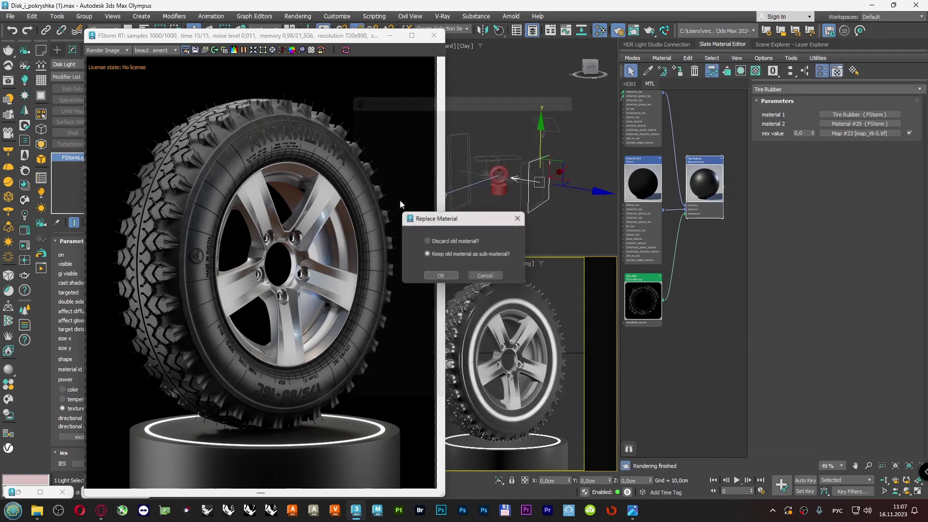
pyautogui.click(440, 276)
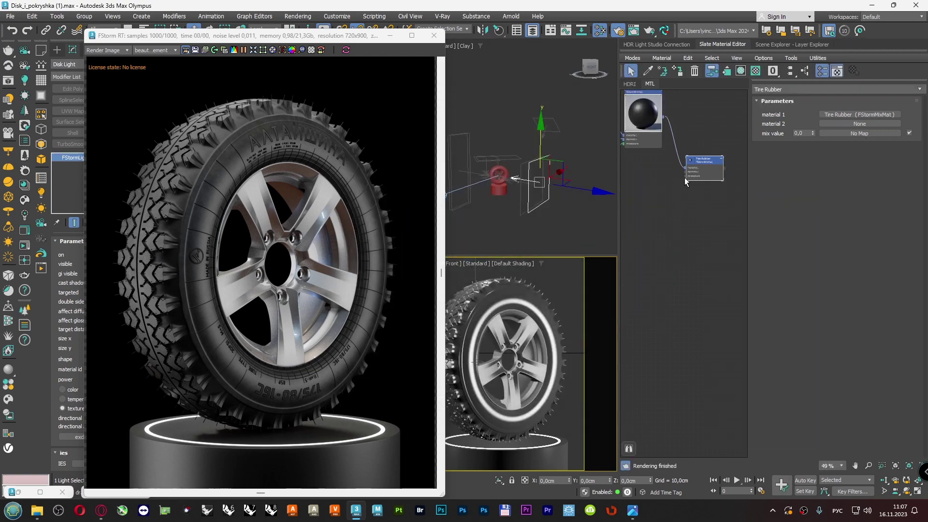
pyautogui.scroll(-6, 660, 219)
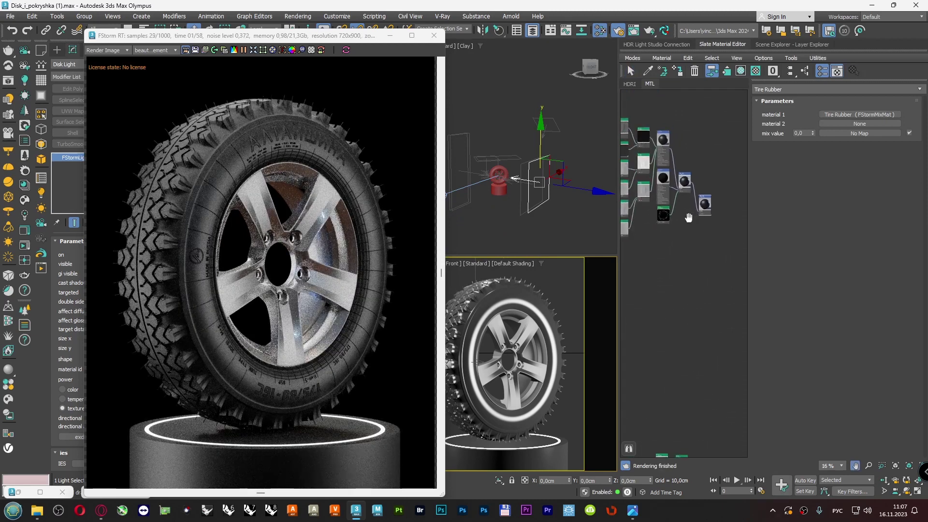
pyautogui.scroll(4, 708, 208)
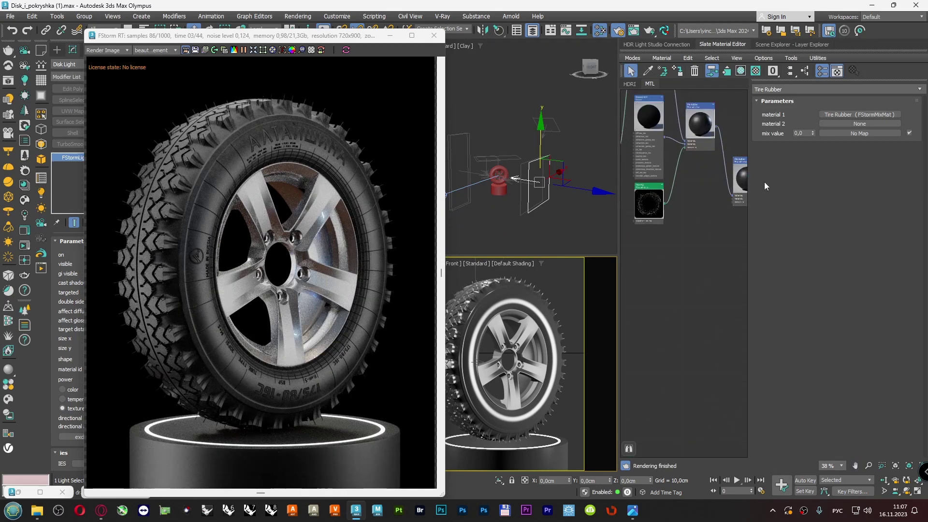
# - Add a new FStorm material (Material #33) as material 2 and set the mix value to 1
pyautogui.click(824, 124)
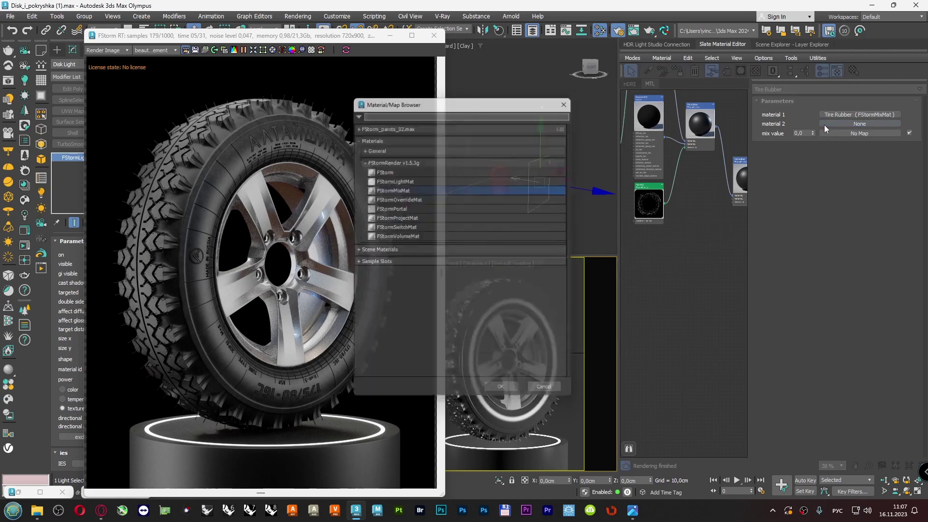
pyautogui.doubleClick(392, 168)
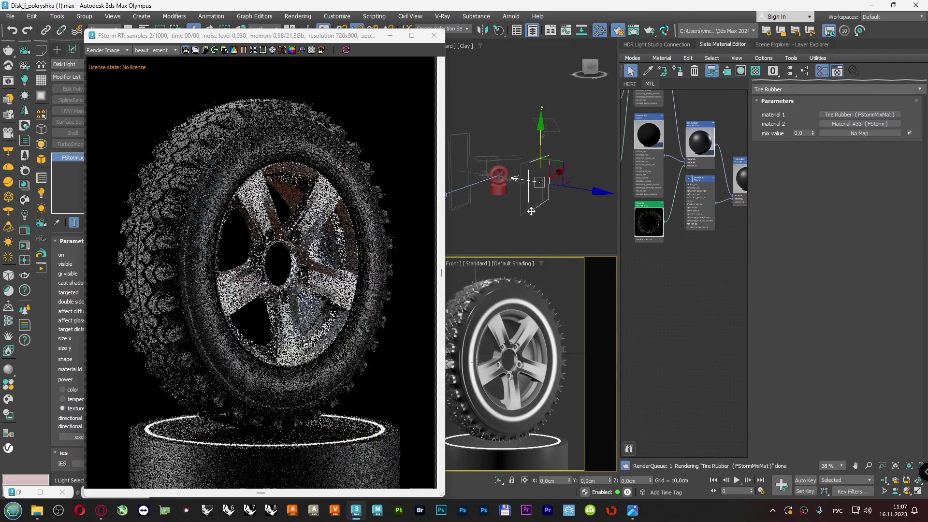
pyautogui.doubleClick(688, 184)
pyautogui.doubleClick(736, 161)
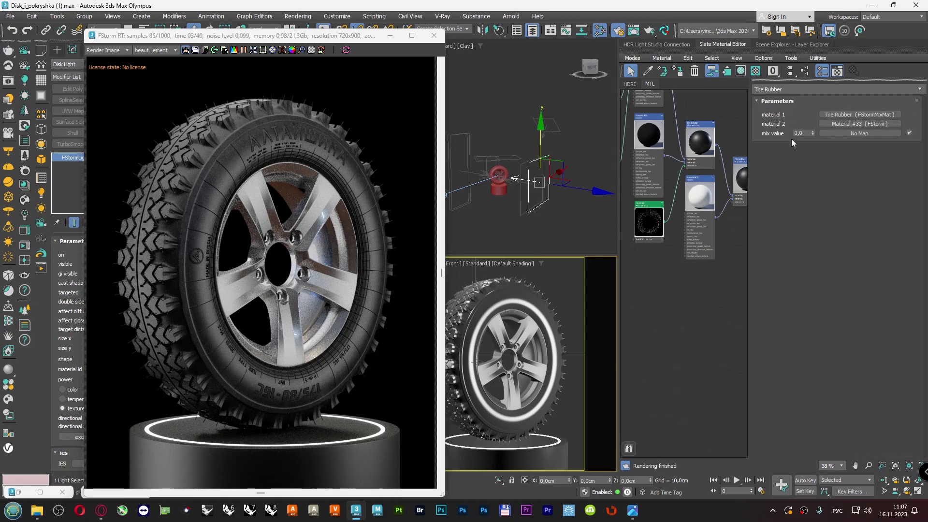
pyautogui.doubleClick(801, 134)
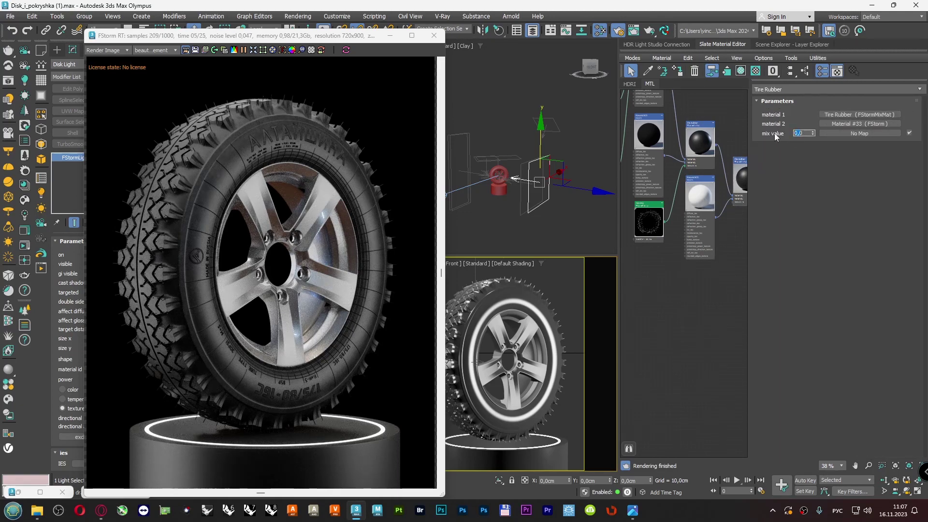
pyautogui.press('Return')
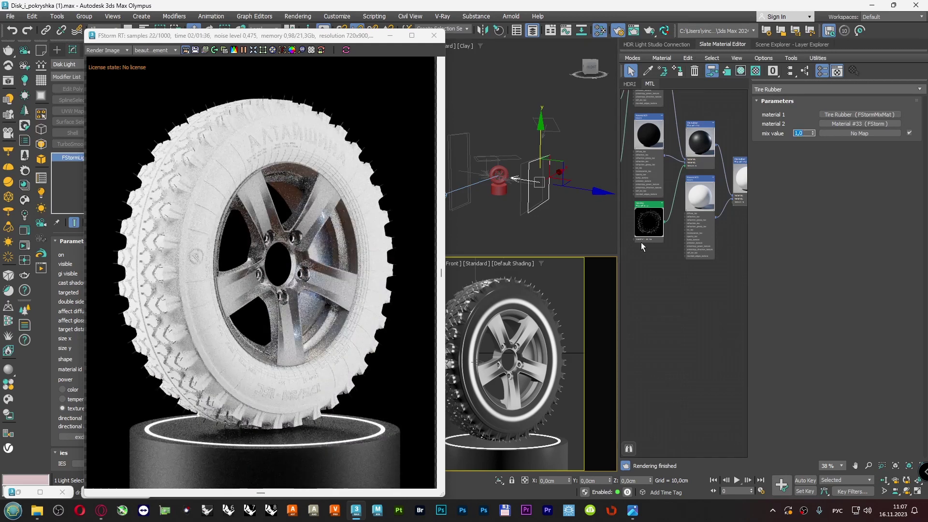
# - Connect an FStormBitmap map to Material #33's diffuse input
pyautogui.moveTo(706, 187); pyautogui.dragTo(686, 290)
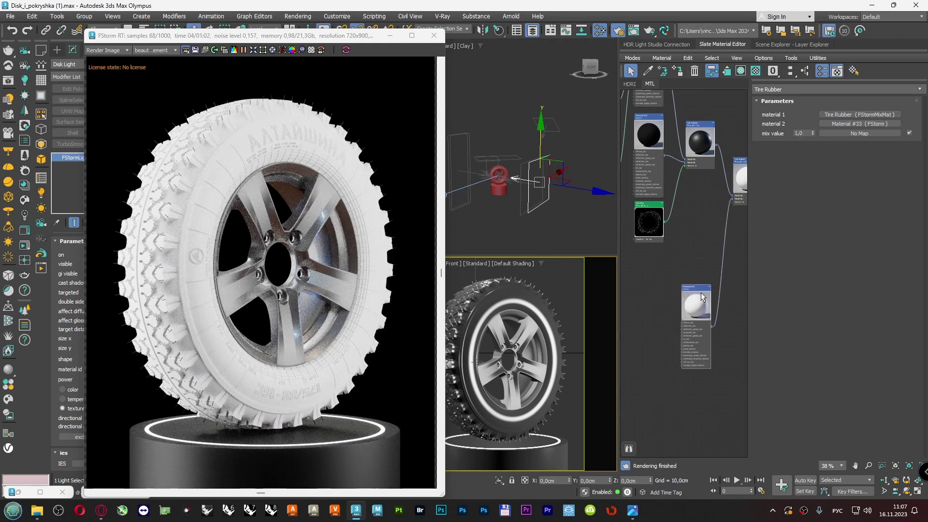
pyautogui.scroll(3, 683, 328)
pyautogui.moveTo(683, 328); pyautogui.dragTo(683, 274, button='middle')
pyautogui.scroll(2, 683, 274)
pyautogui.moveTo(682, 281); pyautogui.dragTo(664, 281)
pyautogui.moveTo(687, 296)
pyautogui.click(769, 299)
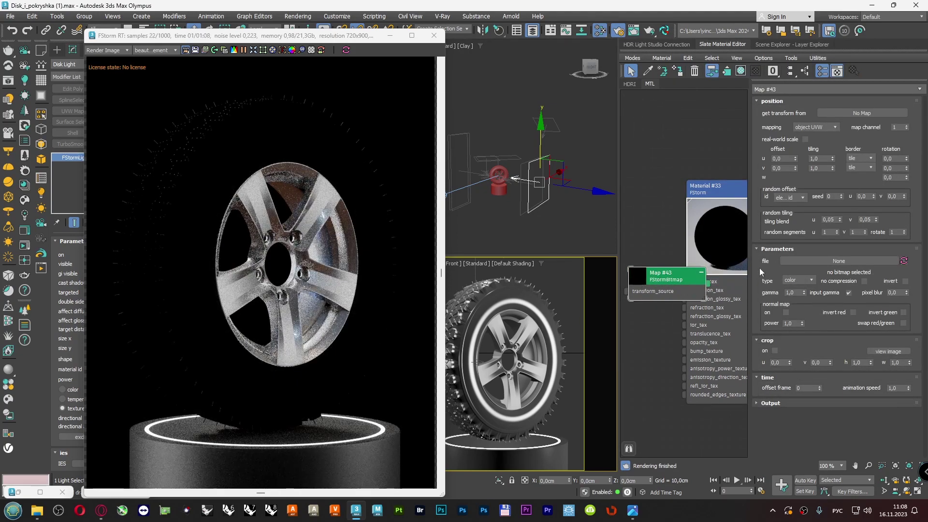
# - Browse for Map #43's image file to E: > PBR Material Library > Category > Automotive > Dirt
pyautogui.doubleClick(638, 280)
pyautogui.rightClick(662, 278)
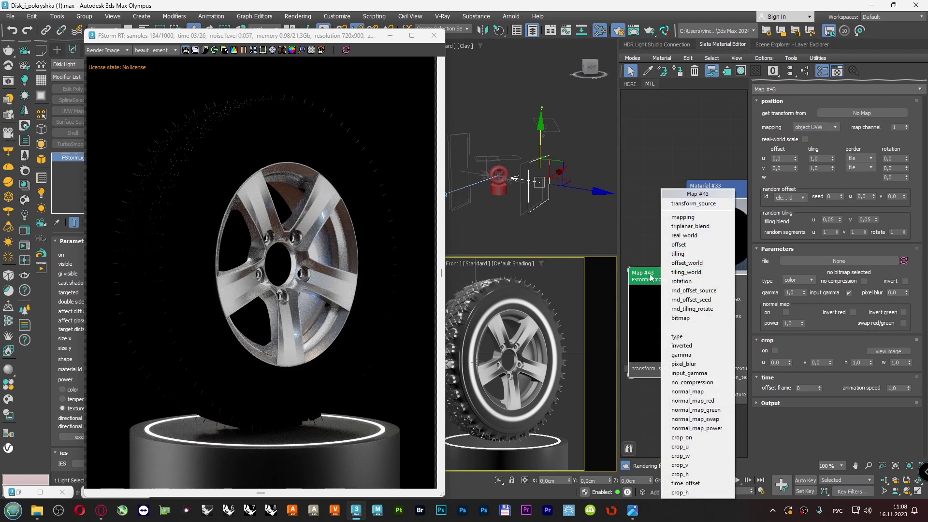
pyautogui.click(802, 262)
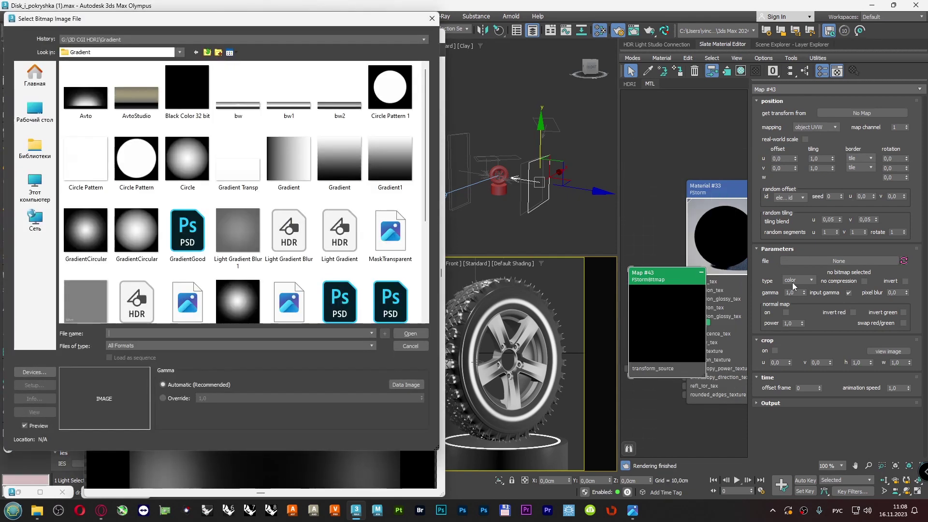
pyautogui.click(35, 189)
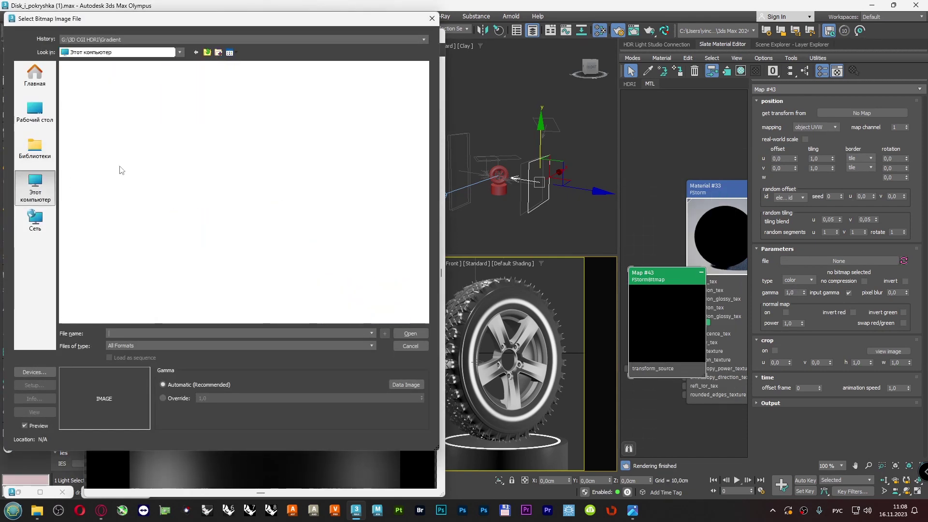
pyautogui.doubleClick(316, 87)
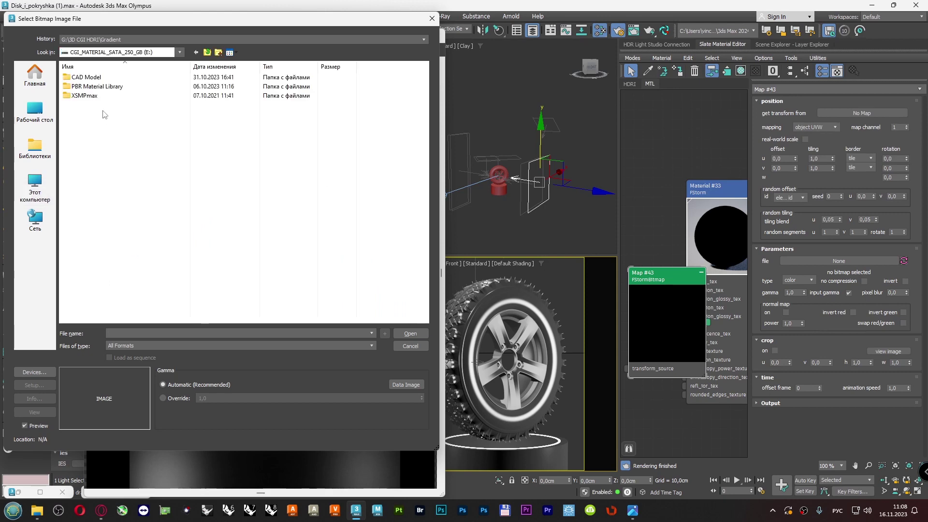
pyautogui.doubleClick(94, 86)
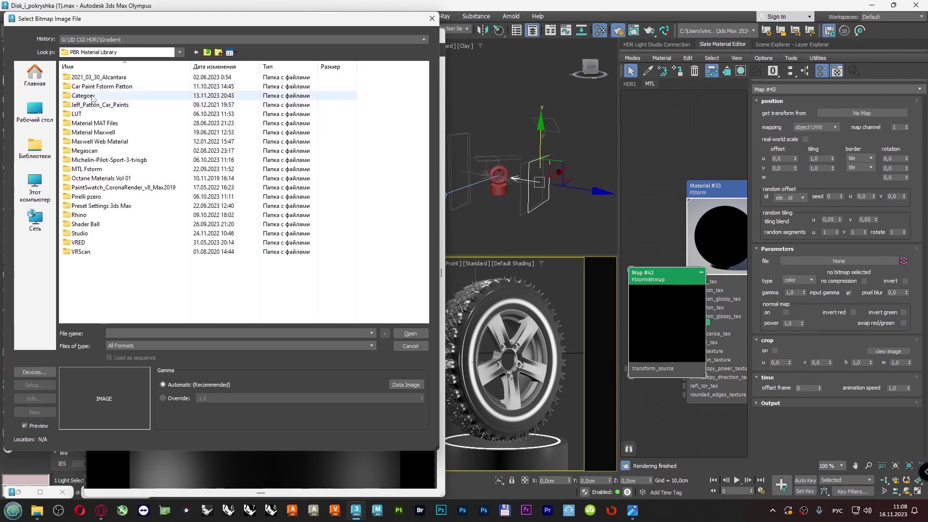
pyautogui.doubleClick(92, 96)
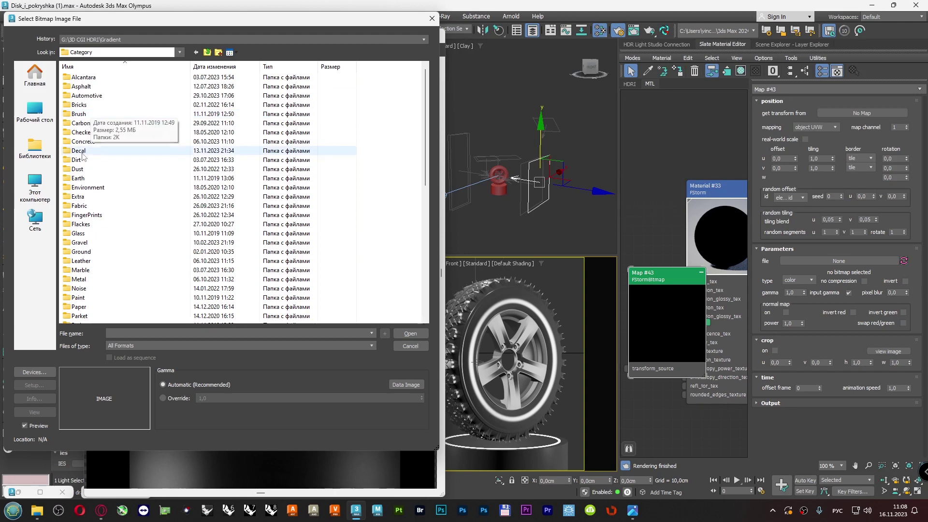
pyautogui.doubleClick(82, 95)
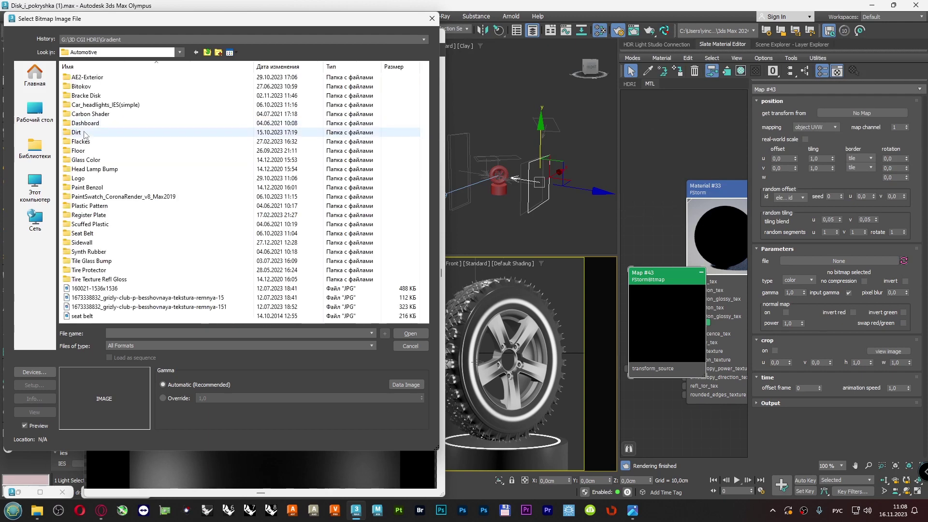
pyautogui.doubleClick(77, 133)
# - Load Dirt_for_tread into the bitmap map
pyautogui.scroll(-5, 125, 166)
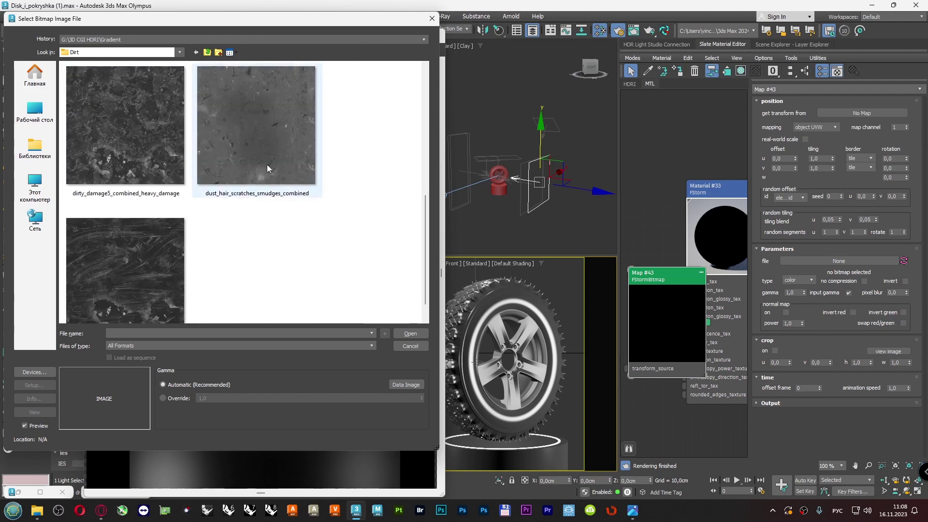
pyautogui.scroll(2, 275, 169)
pyautogui.click(248, 155)
pyautogui.scroll(2, 310, 183)
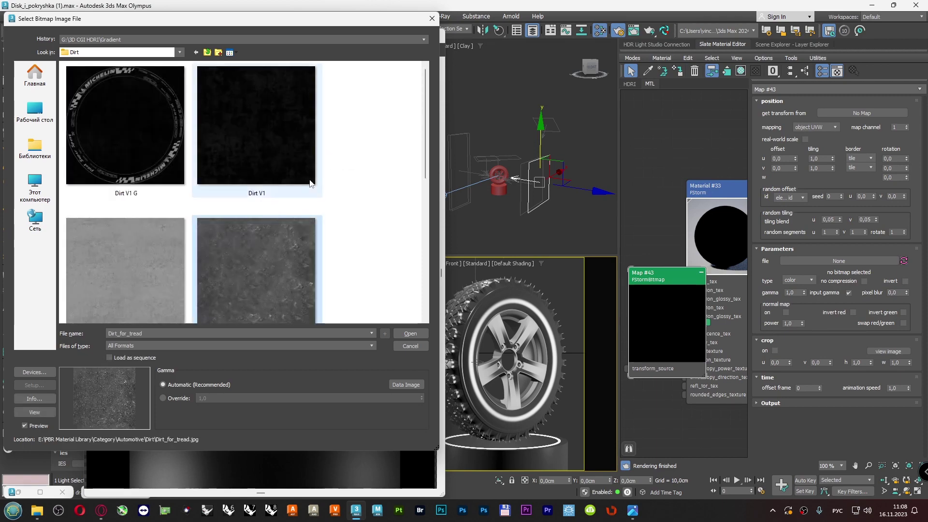
pyautogui.scroll(-1, 261, 256)
pyautogui.doubleClick(261, 257)
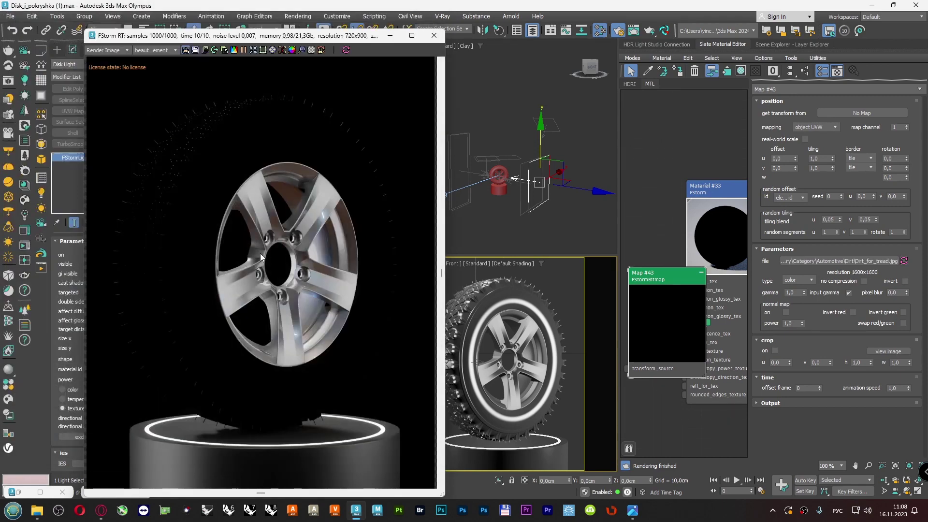
# - Preview the 1600x1600 Dirt_for_tread image to check it, then close the preview
pyautogui.moveTo(669, 276); pyautogui.dragTo(617, 276)
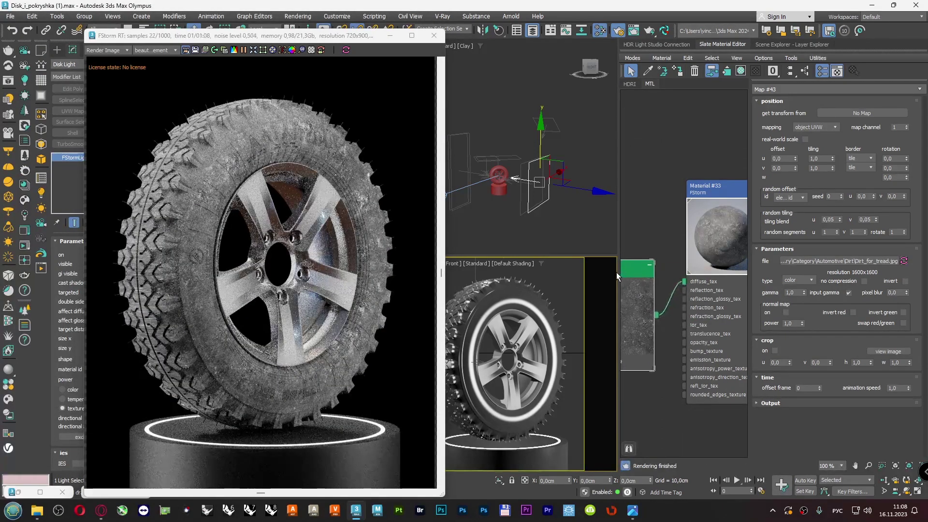
pyautogui.click(889, 351)
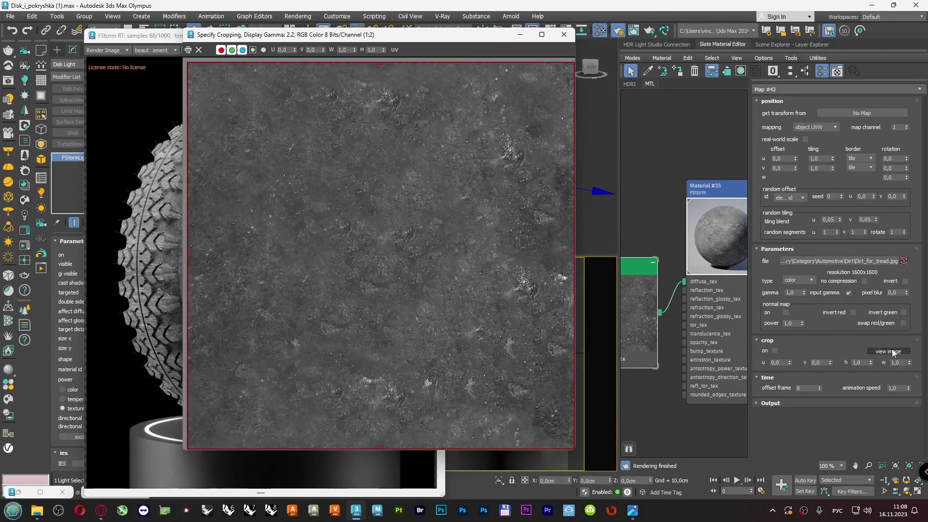
pyautogui.scroll(1, 374, 283)
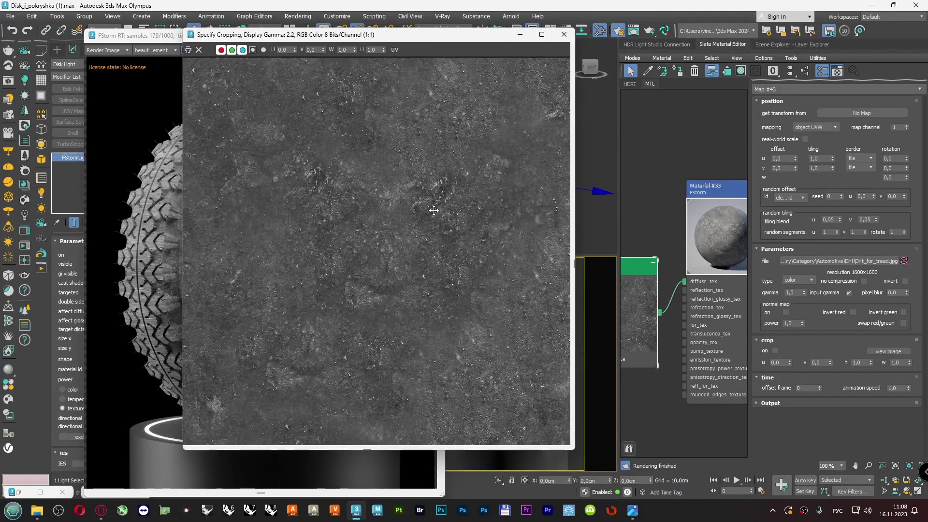
pyautogui.click(564, 34)
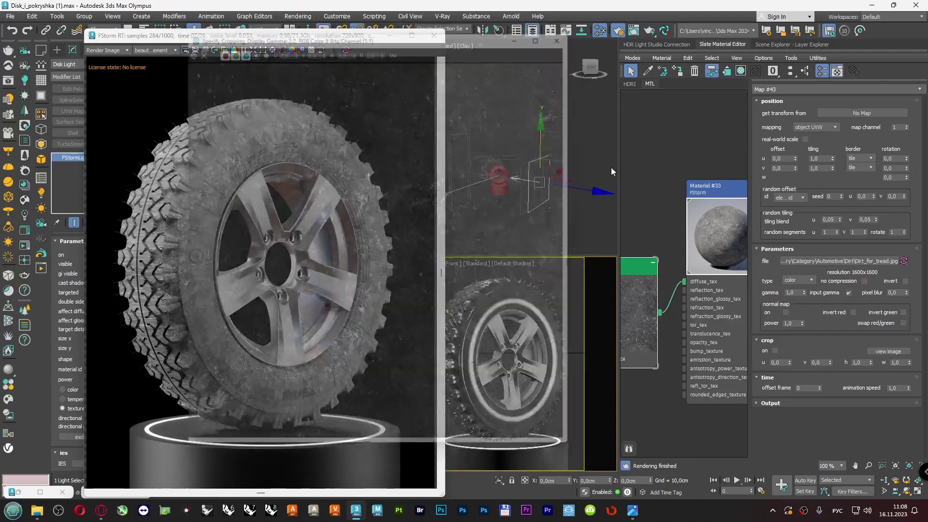
pyautogui.scroll(-1, 704, 223)
pyautogui.scroll(-1, 703, 223)
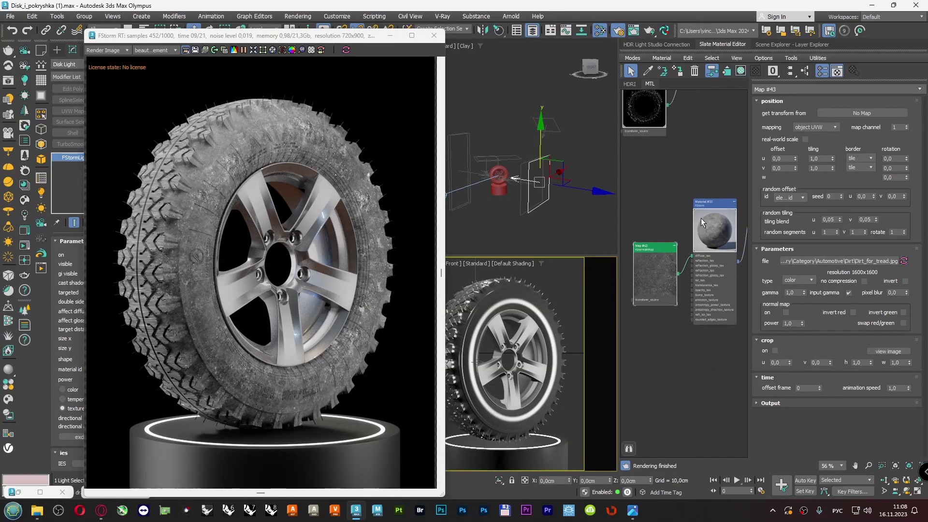
# - Use object triplanar mapping with blend 1,0, real-world scale, and 10 cm u/v tiling
pyautogui.click(836, 127)
pyautogui.click(827, 163)
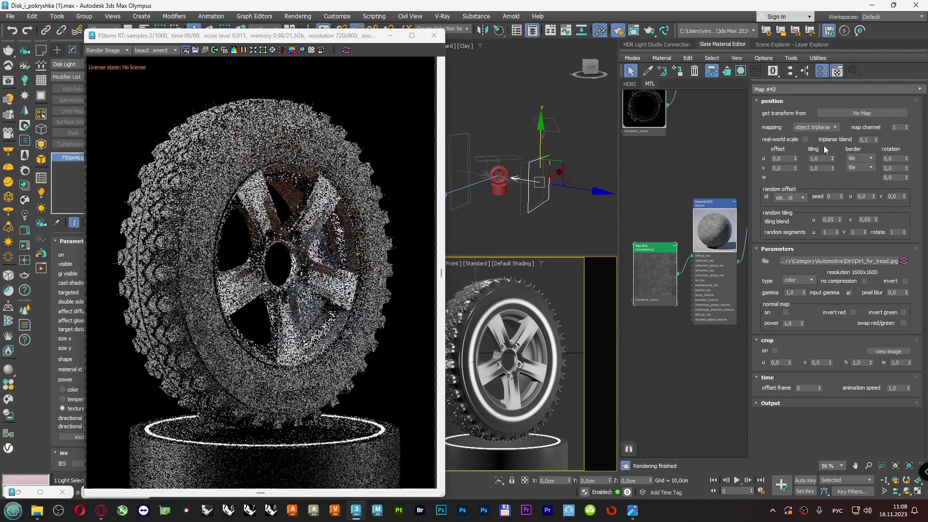
pyautogui.moveTo(876, 139); pyautogui.dragTo(876, 135)
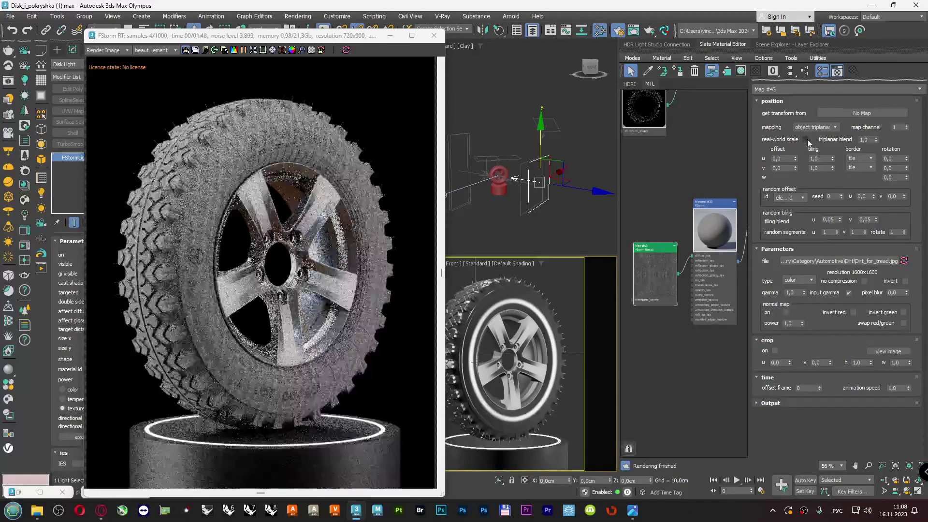
pyautogui.click(805, 139)
pyautogui.click(816, 158)
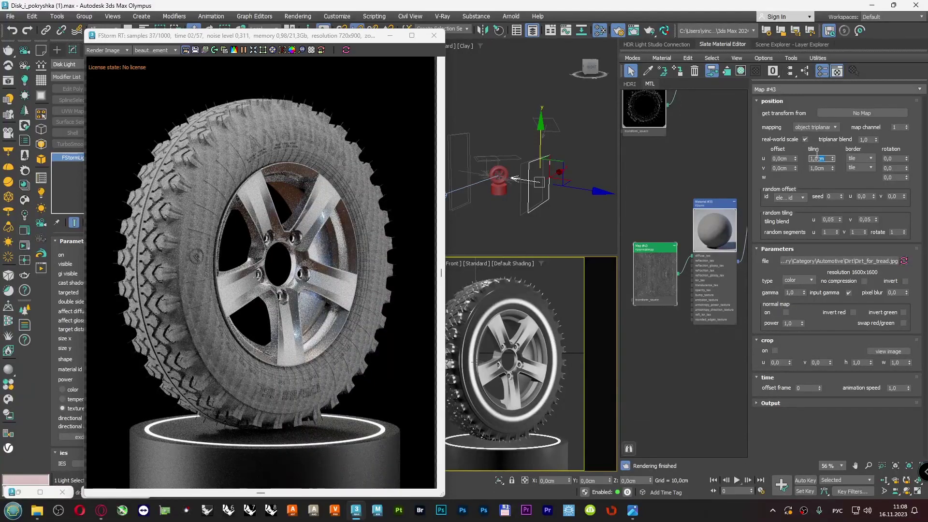
pyautogui.write('10')
pyautogui.press('Tab')
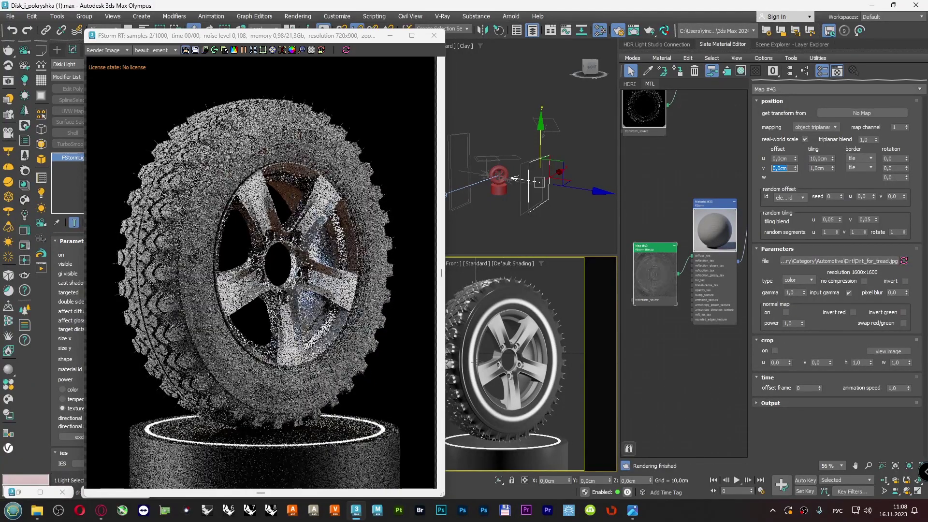
pyautogui.write('10')
pyautogui.press('Return')
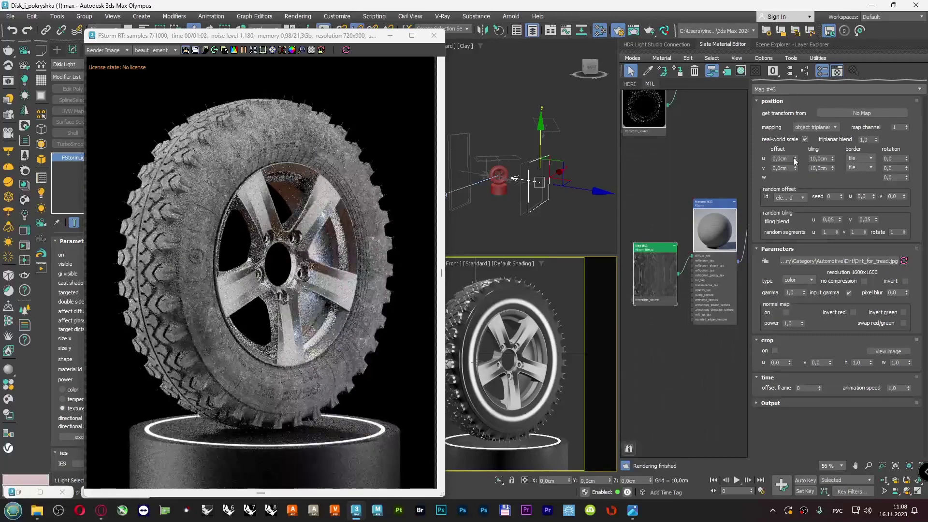
# - Set the dirt map to read from map channel 2
pyautogui.click(907, 125)
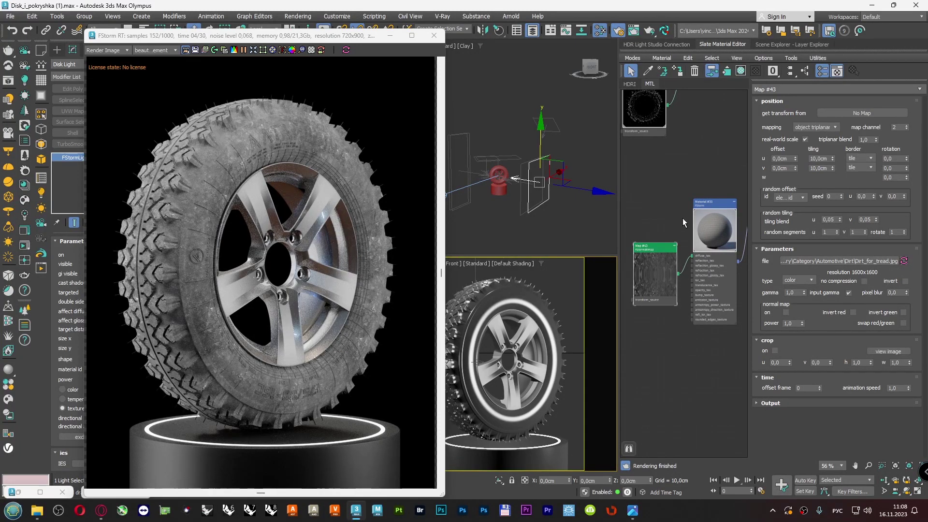
pyautogui.scroll(-5, 683, 219)
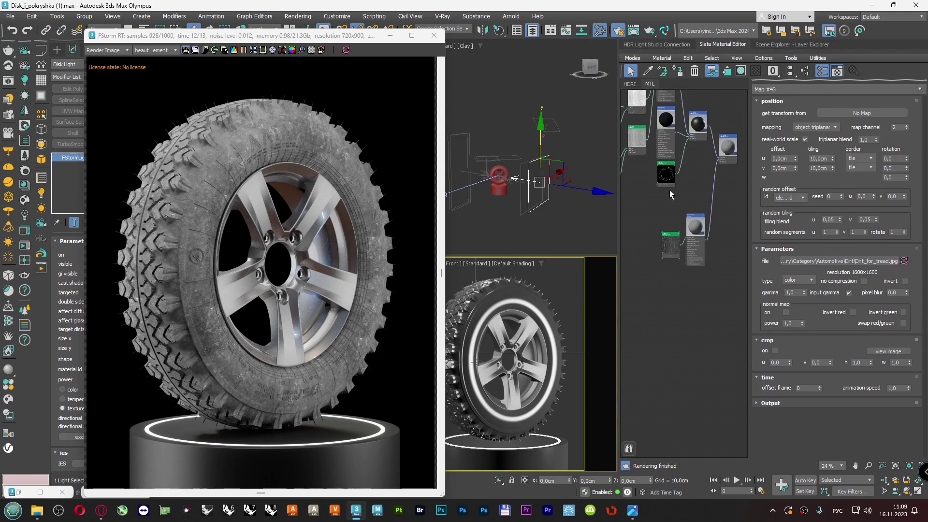
pyautogui.scroll(2, 673, 234)
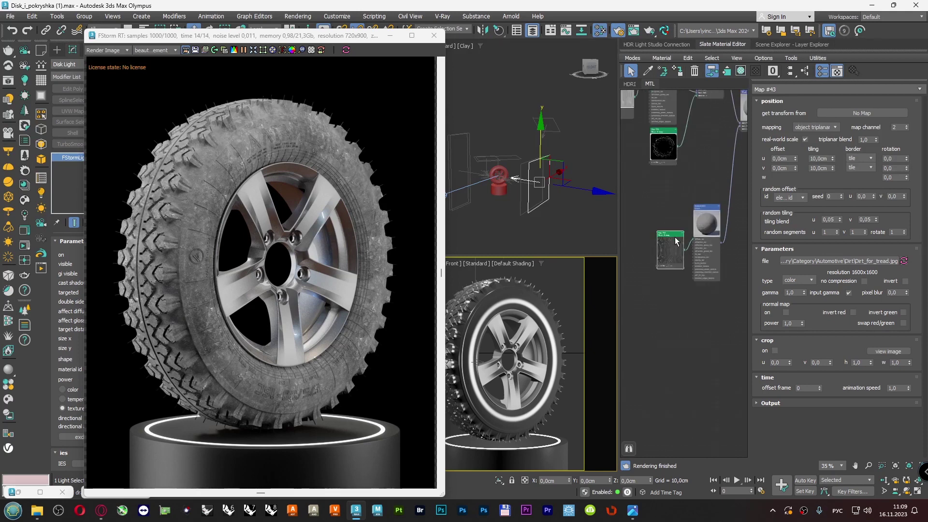
pyautogui.moveTo(696, 228); pyautogui.dragTo(685, 237, button='middle')
pyautogui.scroll(-2, 692, 213)
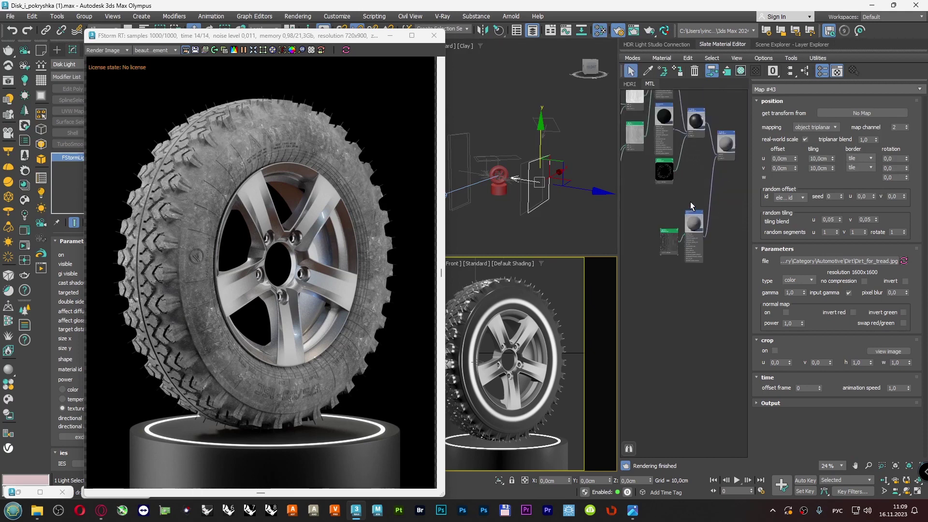
# - Select the tire and plug a new FStormGradient (Map #44) into Tire Rubber's mix value
pyautogui.doubleClick(726, 138)
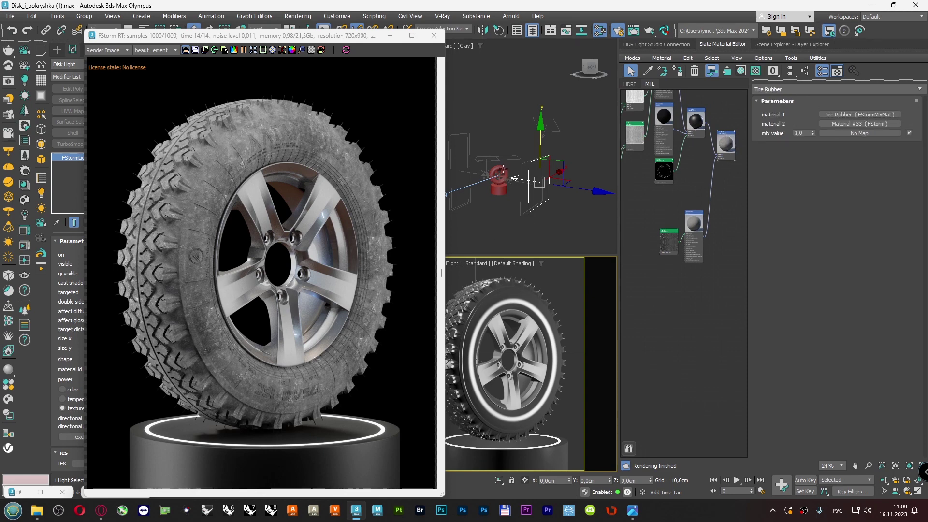
pyautogui.click(514, 291)
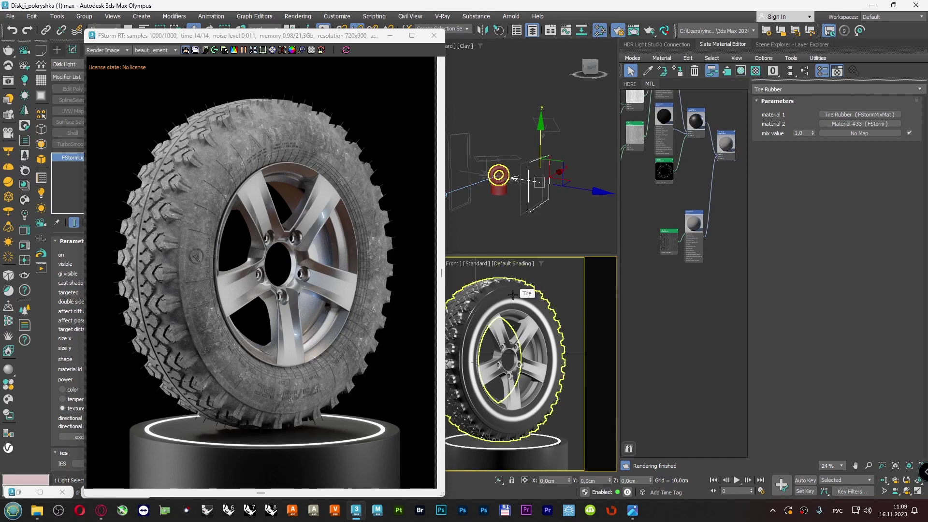
pyautogui.click(513, 294)
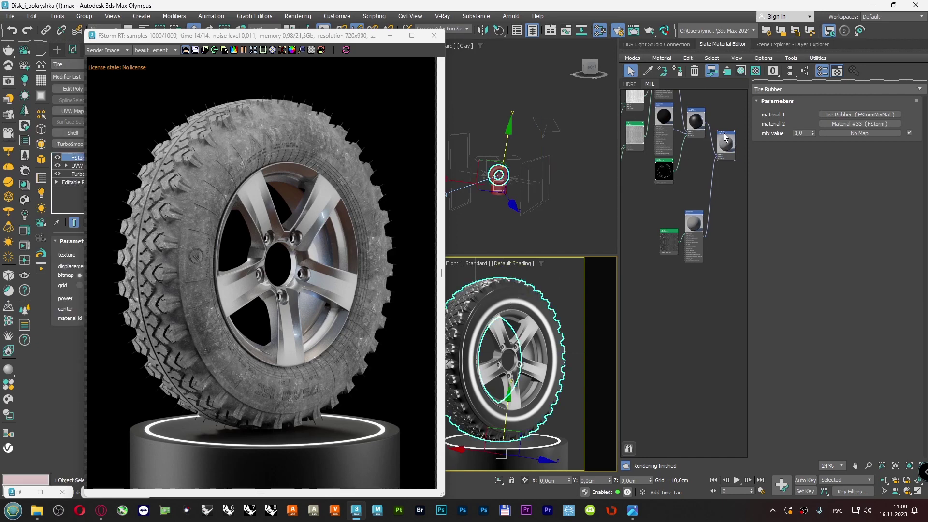
pyautogui.click(826, 135)
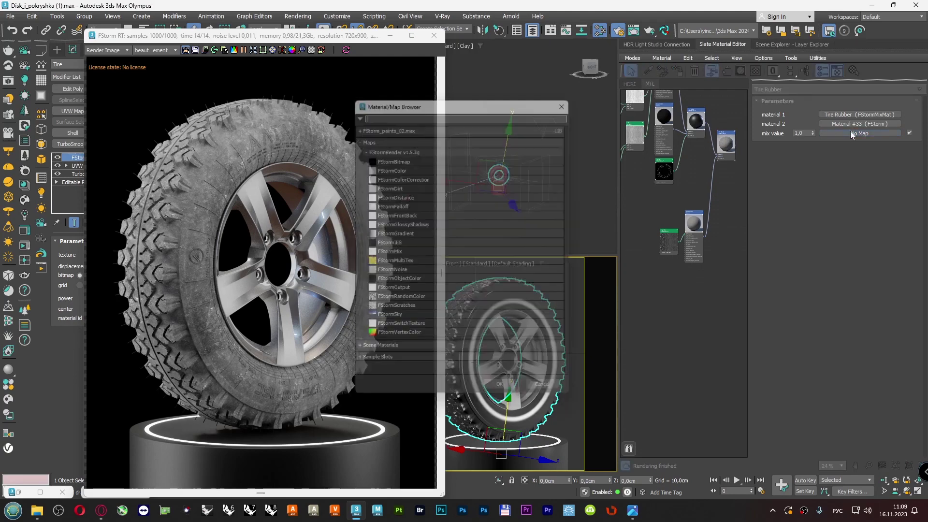
pyautogui.doubleClick(398, 234)
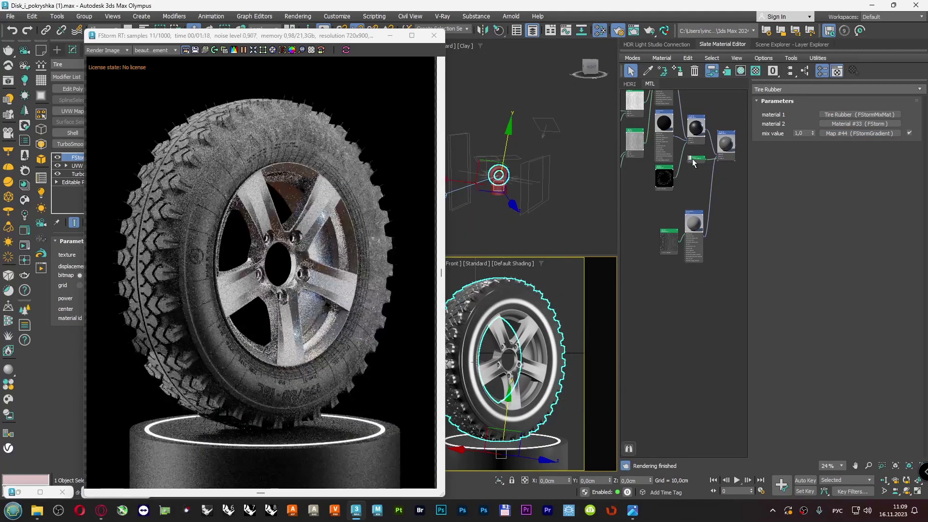
pyautogui.doubleClick(693, 164)
pyautogui.moveTo(692, 164); pyautogui.dragTo(695, 279)
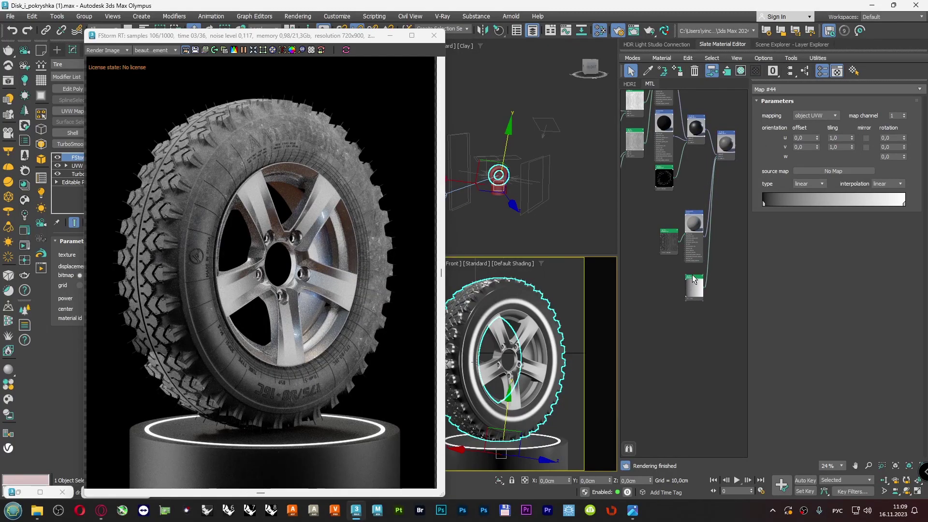
# - Edit the gradient ramp: add two colour stops, make the right end black, nudge a stop
pyautogui.doubleClick(787, 204)
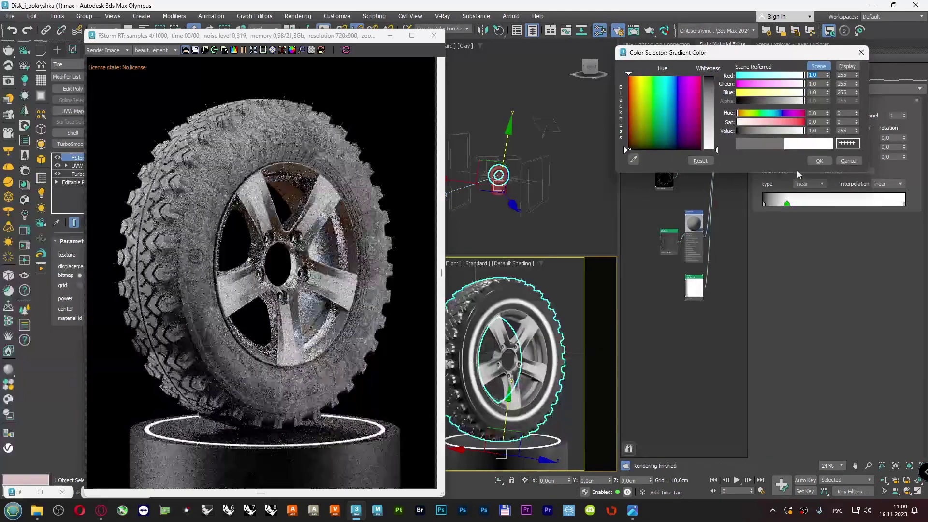
pyautogui.click(819, 160)
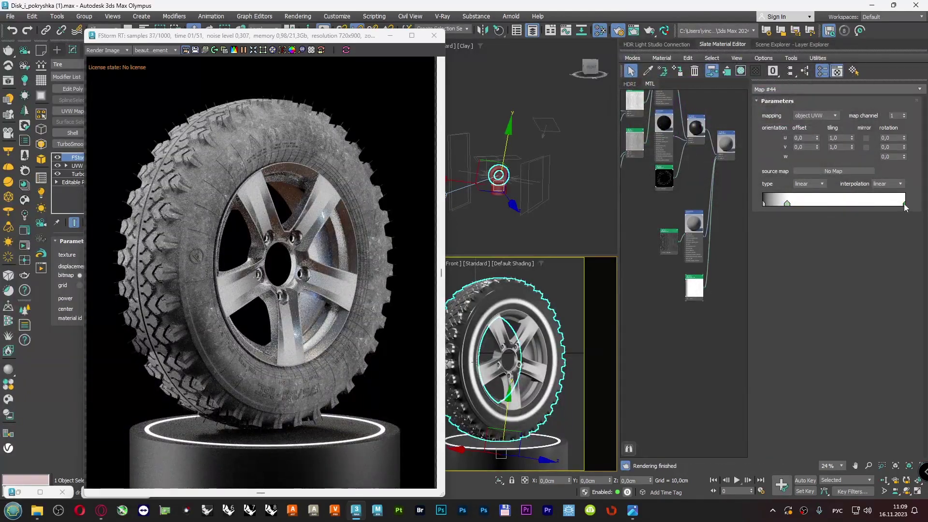
pyautogui.doubleClick(905, 204)
pyautogui.click(623, 146)
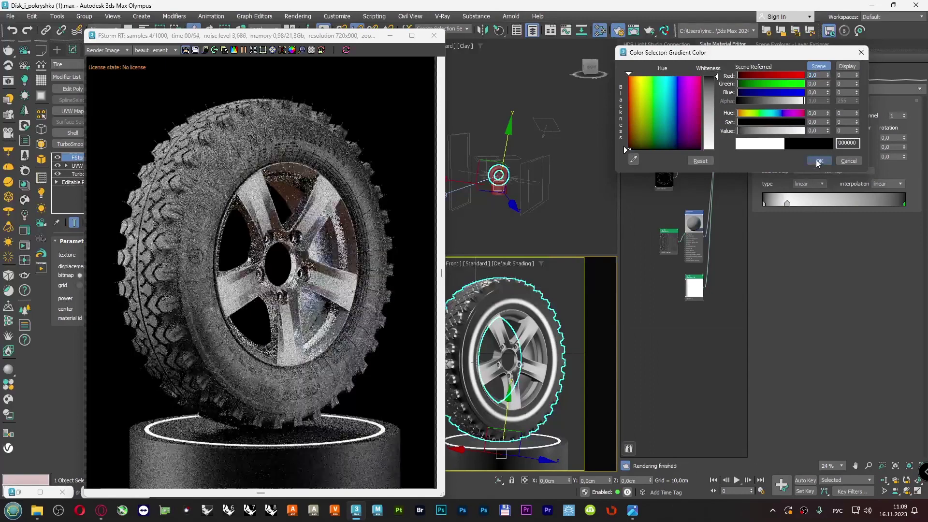
pyautogui.click(819, 161)
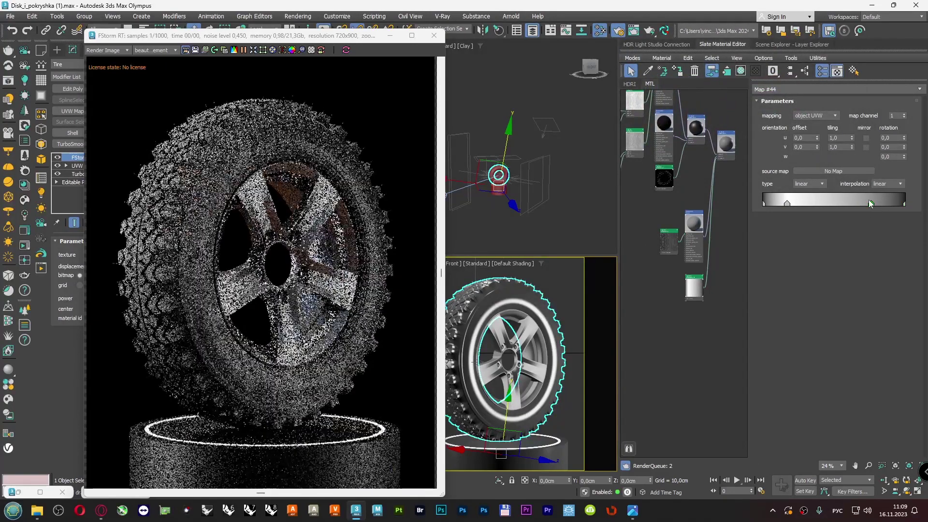
pyautogui.doubleClick(871, 204)
pyautogui.click(796, 140)
pyautogui.click(818, 161)
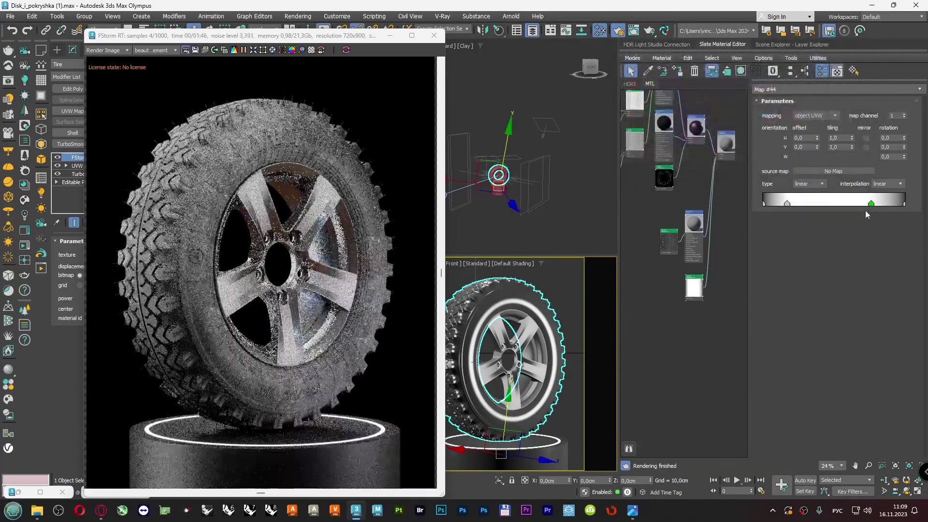
pyautogui.moveTo(787, 204); pyautogui.dragTo(793, 204)
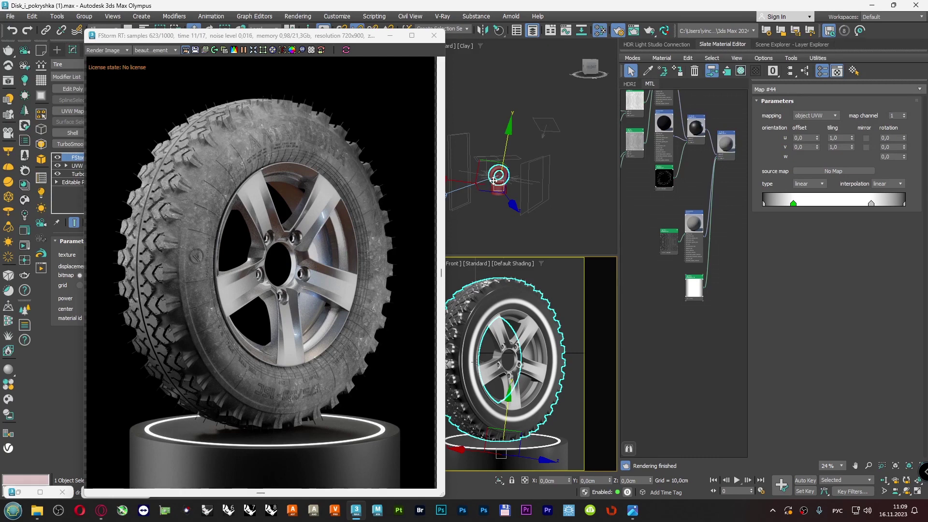
pyautogui.moveTo(231, 40); pyautogui.dragTo(221, 158)
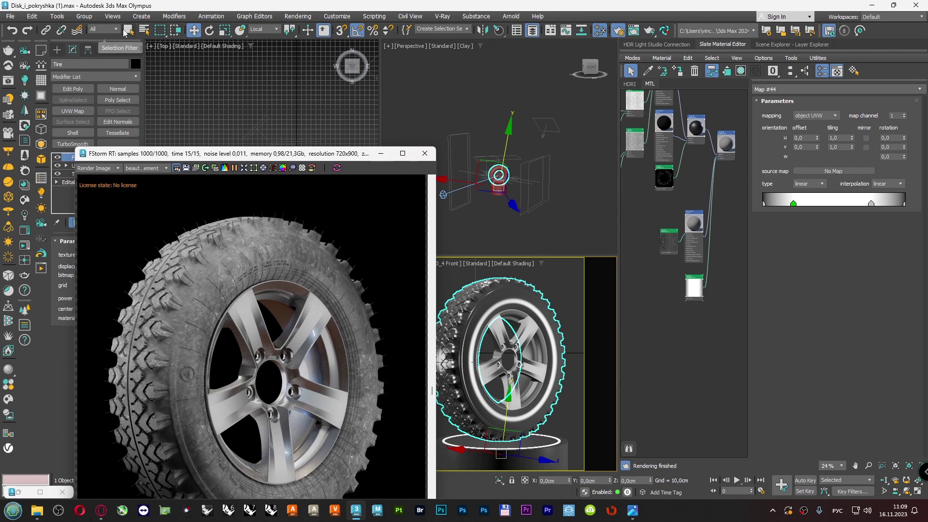
# - Add a second UVW Map modifier on map channel 2 above the tire's existing UVW Map
pyautogui.press('q')
pyautogui.scroll(6, 490, 165)
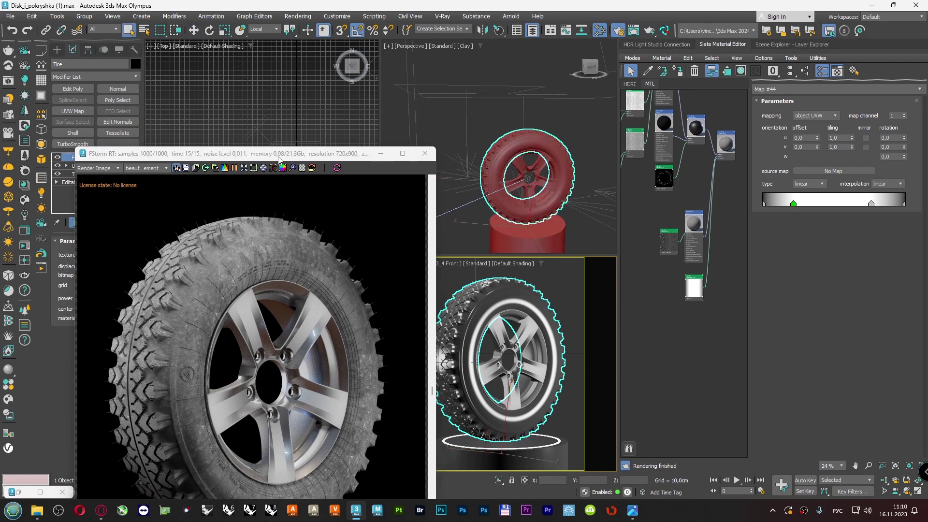
pyautogui.moveTo(280, 157); pyautogui.dragTo(339, 194)
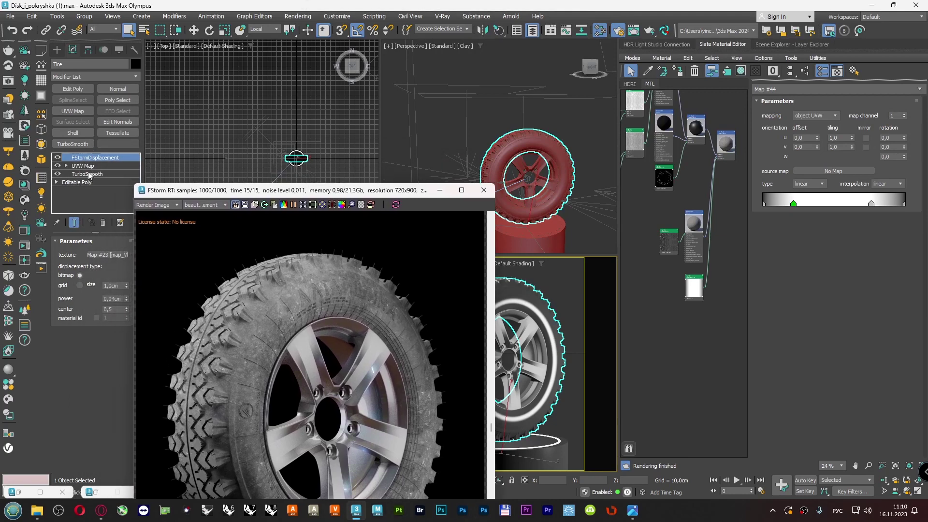
pyautogui.click(83, 166)
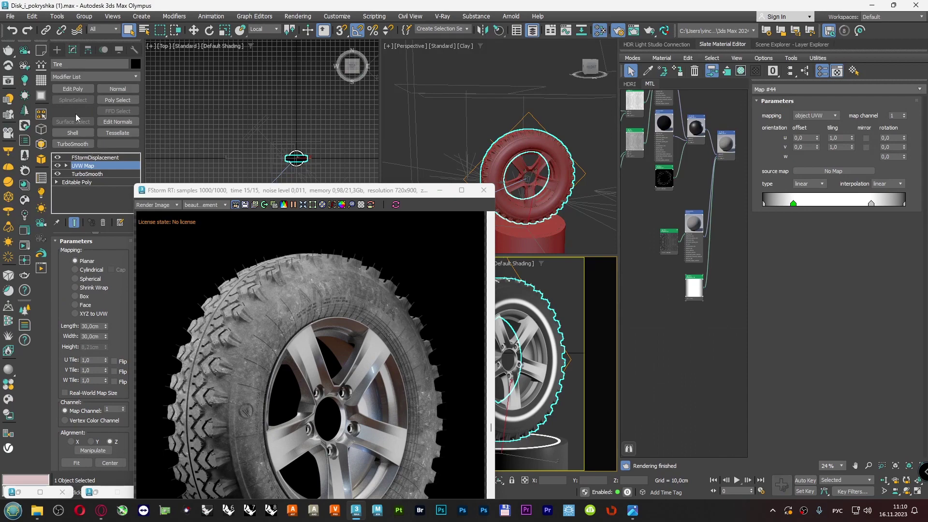
pyautogui.click(75, 114)
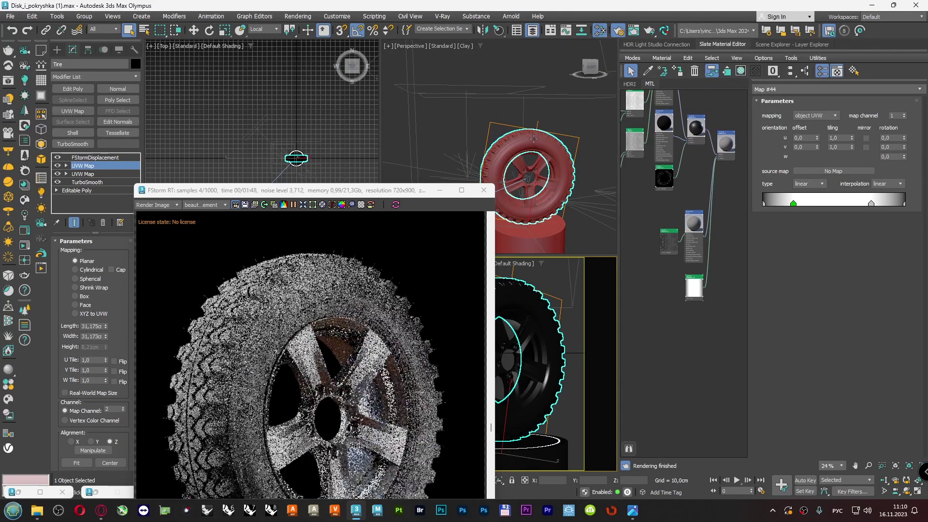
# - Pause the render, switch the viewport to Front, and frame the tire
pyautogui.click(292, 204)
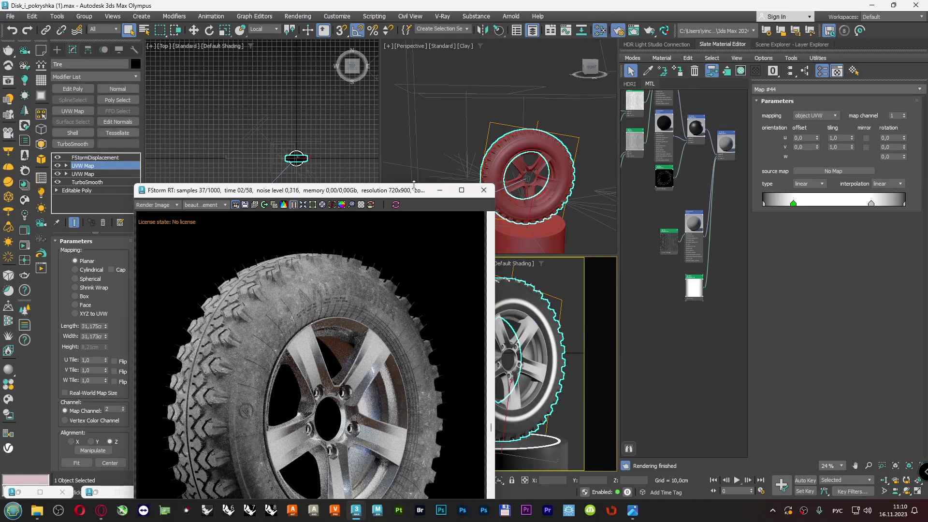
pyautogui.moveTo(410, 195); pyautogui.dragTo(390, 288)
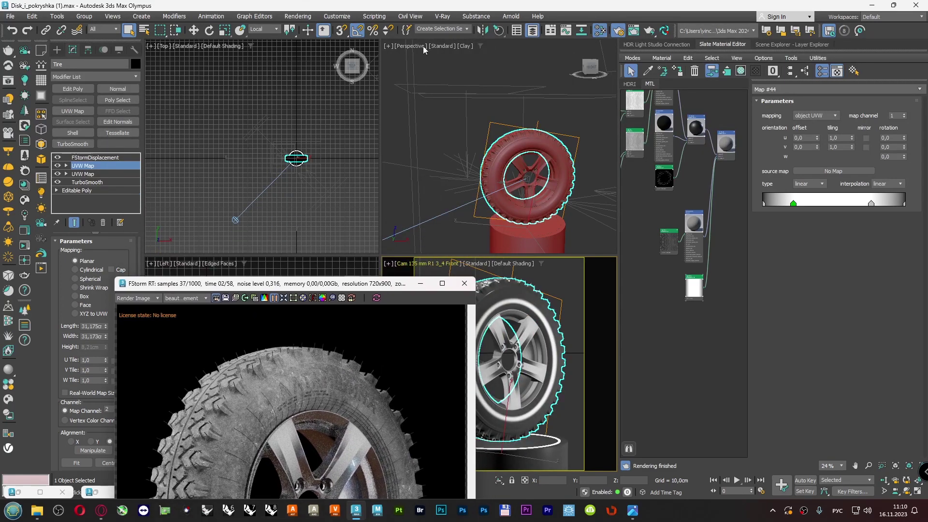
pyautogui.click(411, 45)
pyautogui.click(434, 138)
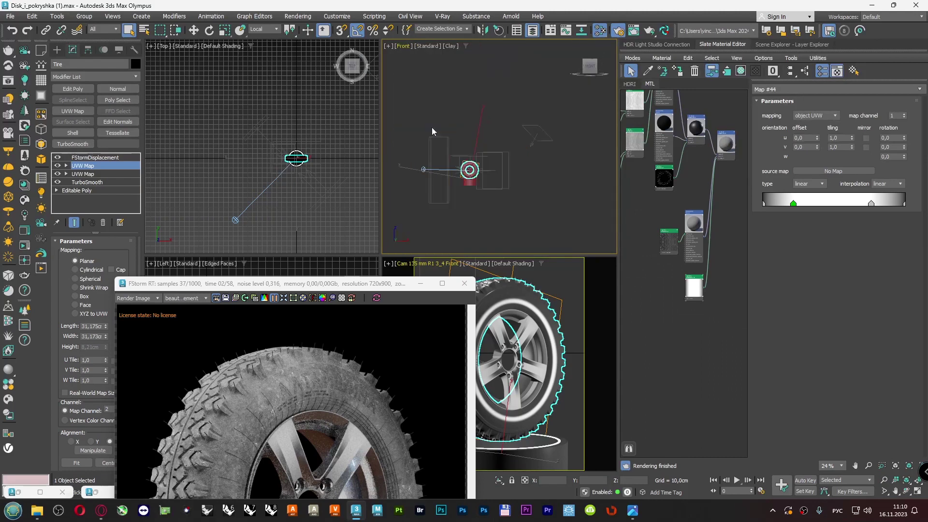
pyautogui.press('z')
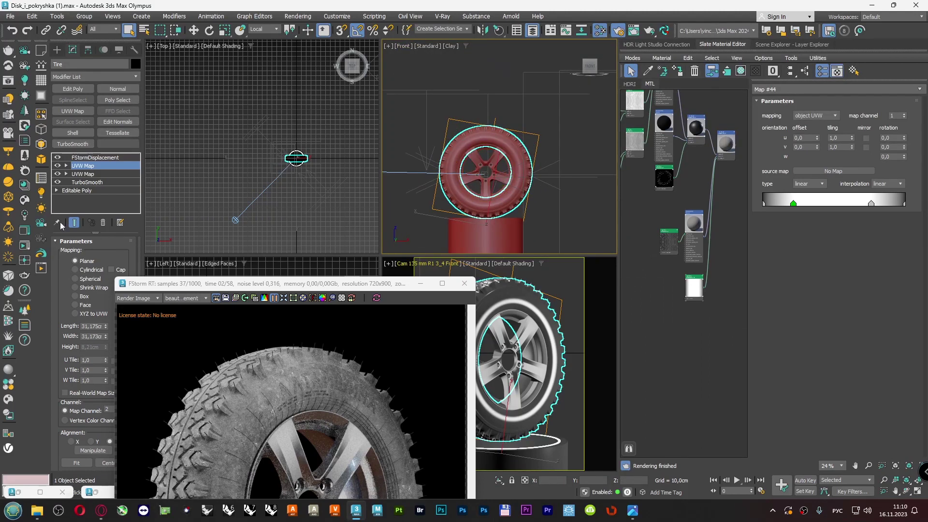
# - Rotate the new UVW Map gizmo upright and align the projection to the Y axis
pyautogui.click(66, 166)
pyautogui.click(83, 174)
pyautogui.press('w')
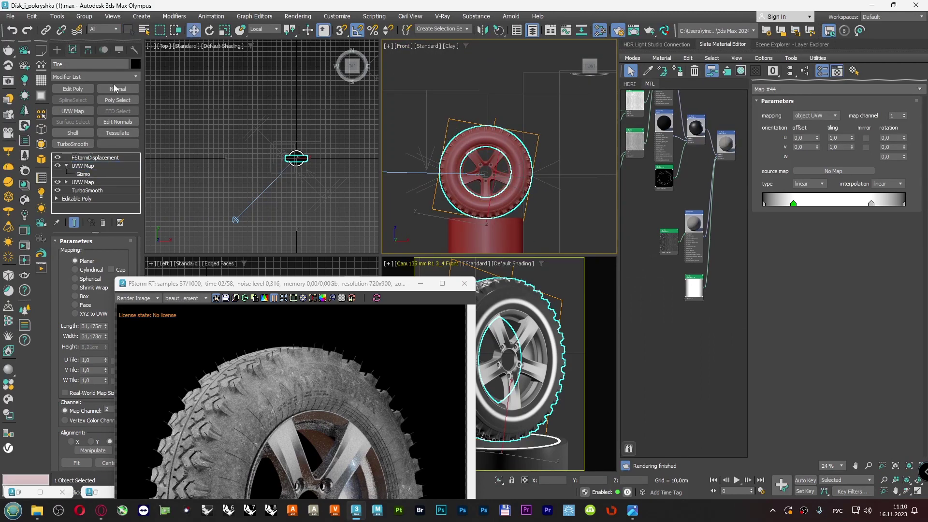
pyautogui.click(211, 30)
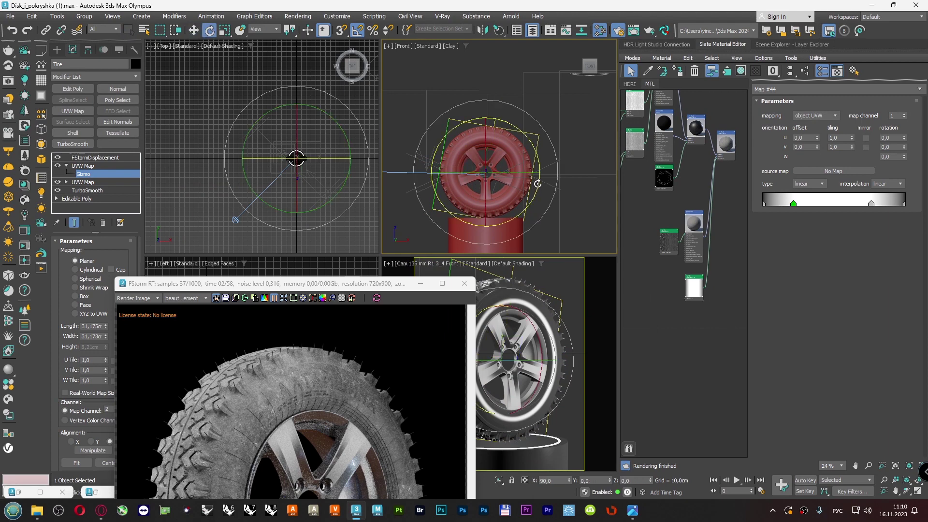
pyautogui.moveTo(536, 188); pyautogui.dragTo(538, 190)
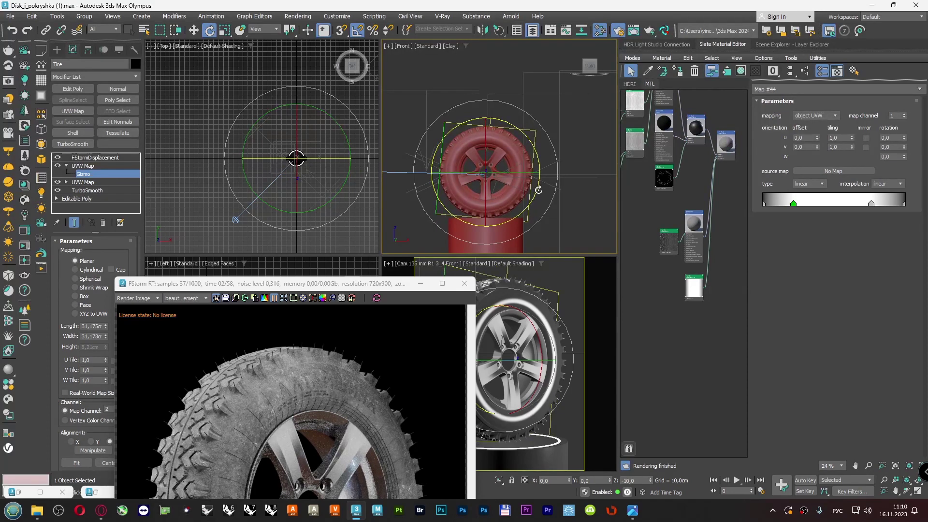
pyautogui.moveTo(539, 188); pyautogui.dragTo(538, 188)
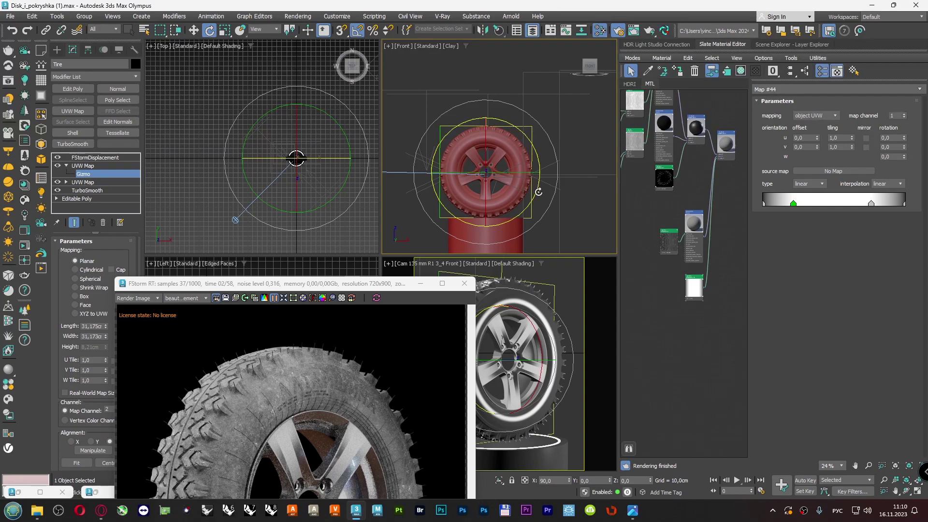
pyautogui.click(93, 442)
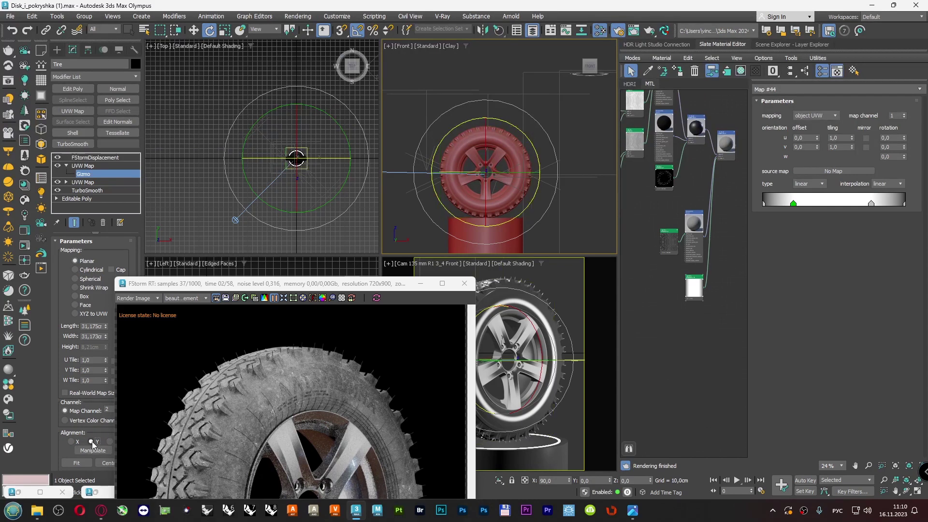
# - Switch the view to an orbited Perspective, fit the UVW gizmo to the tire, and reveal the full render
pyautogui.click(402, 45)
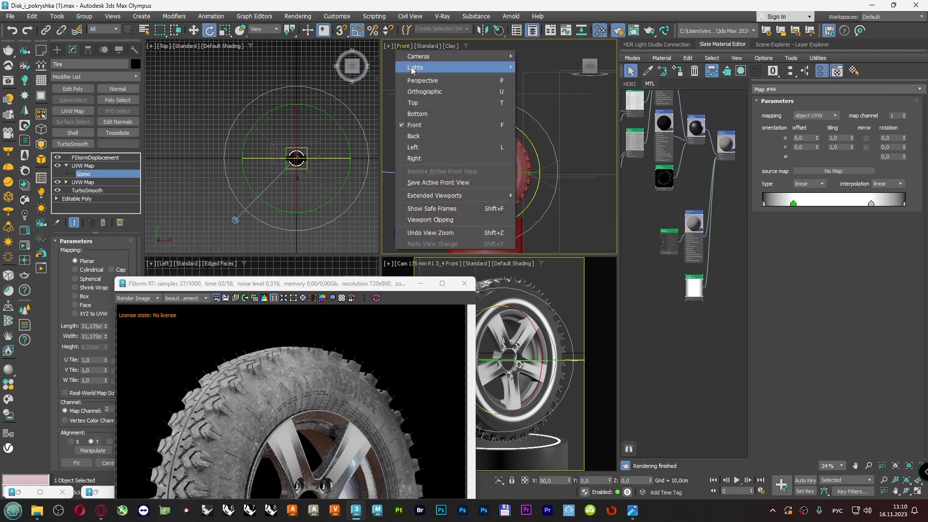
pyautogui.click(412, 78)
pyautogui.keyDown('alt'); pyautogui.moveTo(437, 131); pyautogui.dragTo(508, 159, button='middle'); pyautogui.keyUp('alt')
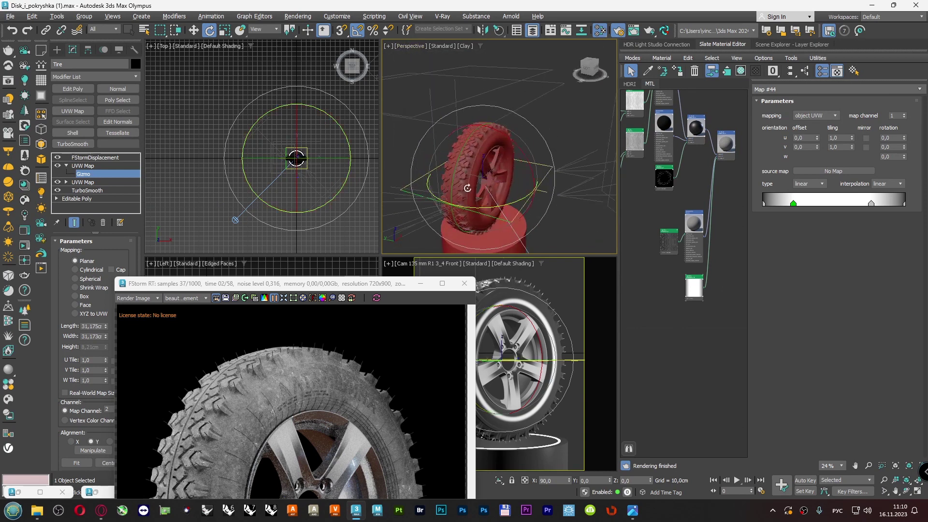
pyautogui.click(76, 463)
pyautogui.moveTo(283, 284); pyautogui.dragTo(224, 85)
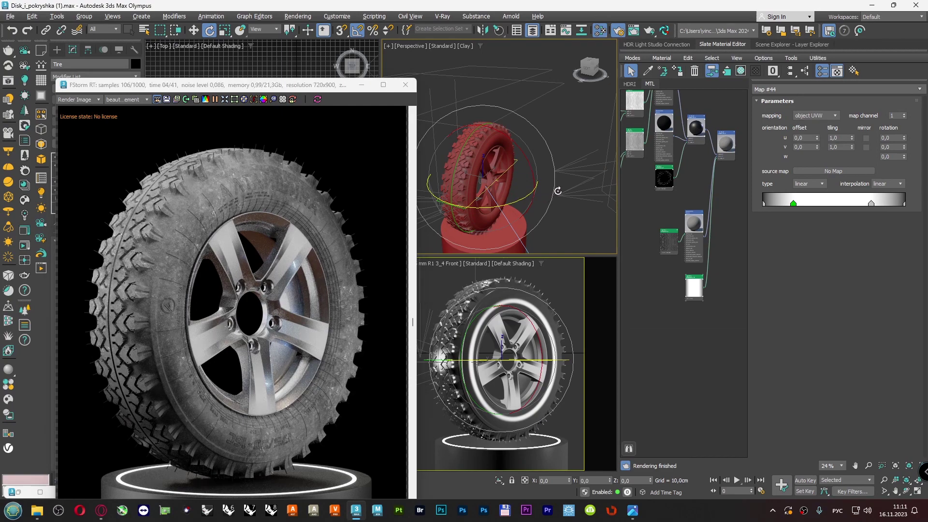
# - Rotate the UVW Map gizmo to 90 degrees
pyautogui.moveTo(558, 190); pyautogui.dragTo(569, 188)
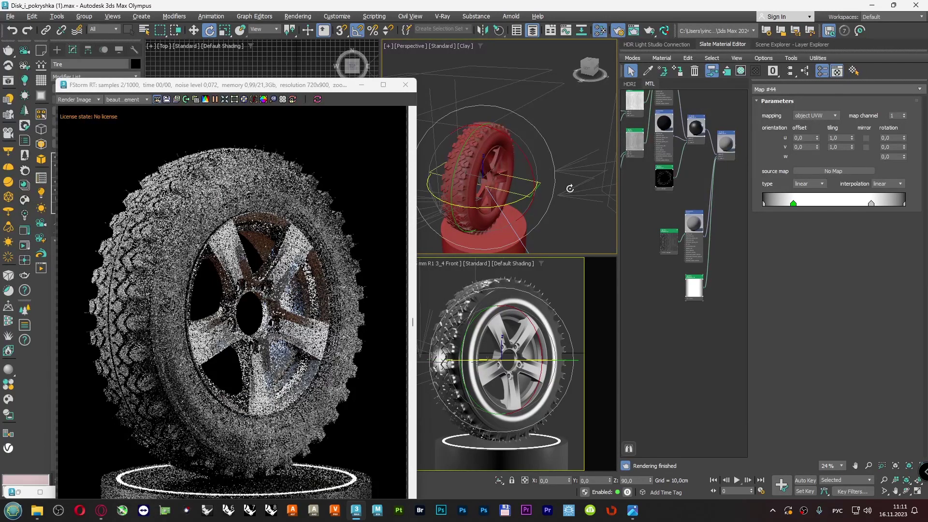
pyautogui.moveTo(570, 188); pyautogui.dragTo(570, 188)
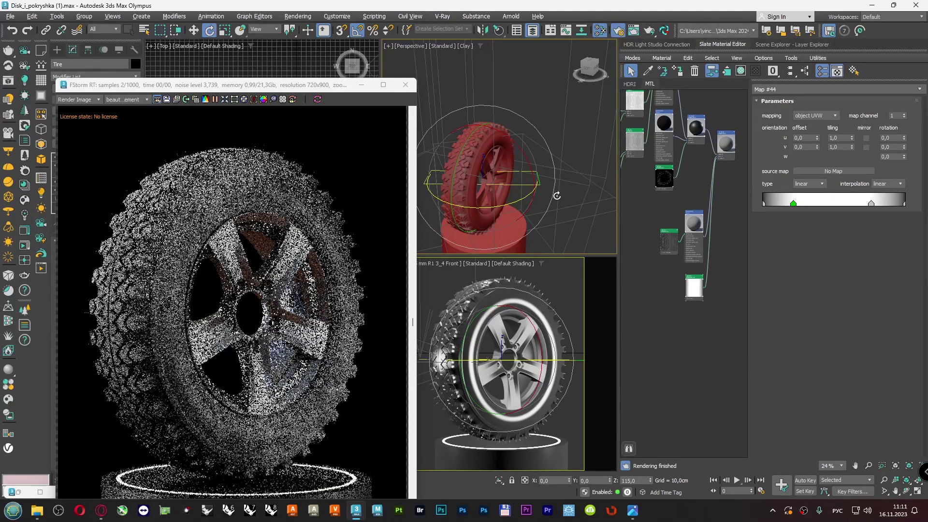
pyautogui.moveTo(554, 200); pyautogui.dragTo(555, 199)
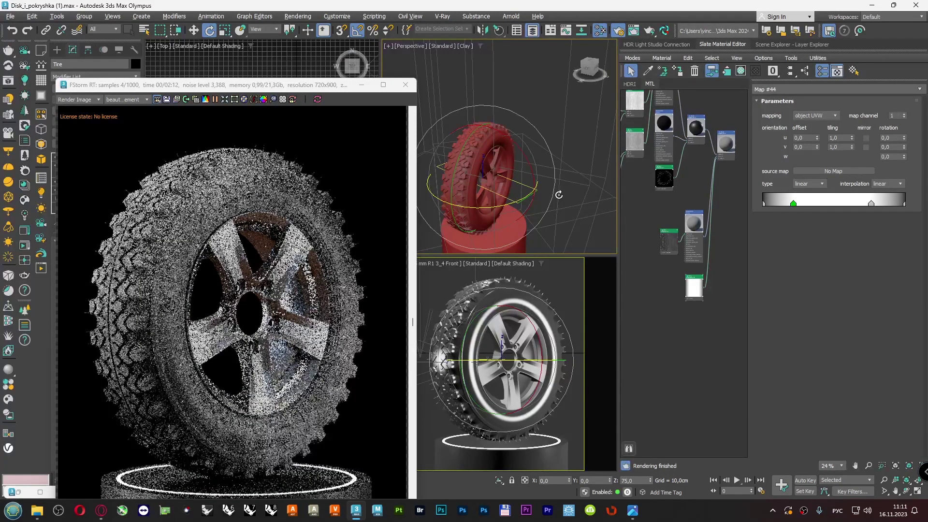
pyautogui.moveTo(558, 195); pyautogui.dragTo(558, 195)
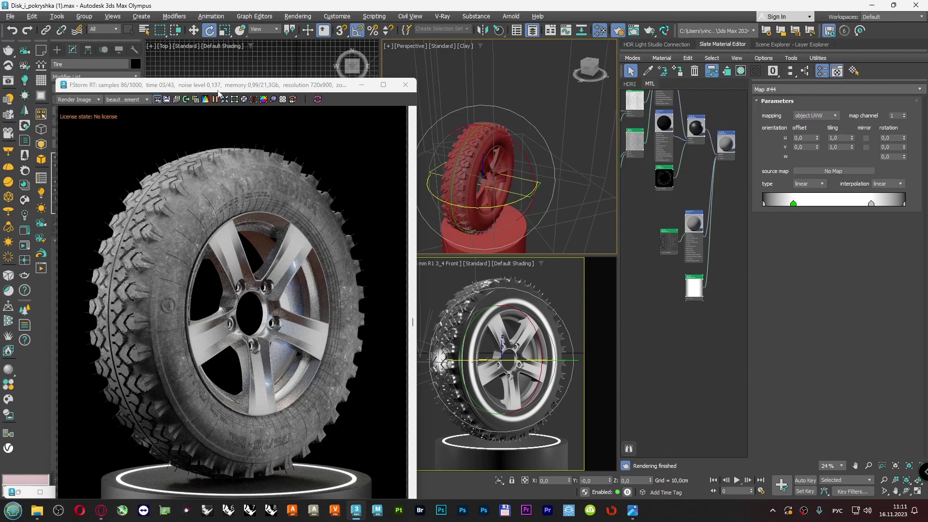
# - Refit the gizmo to Length 31,173 cm and Width 8,21 cm, then tidy the Slate nodes
pyautogui.moveTo(221, 90); pyautogui.dragTo(308, 83)
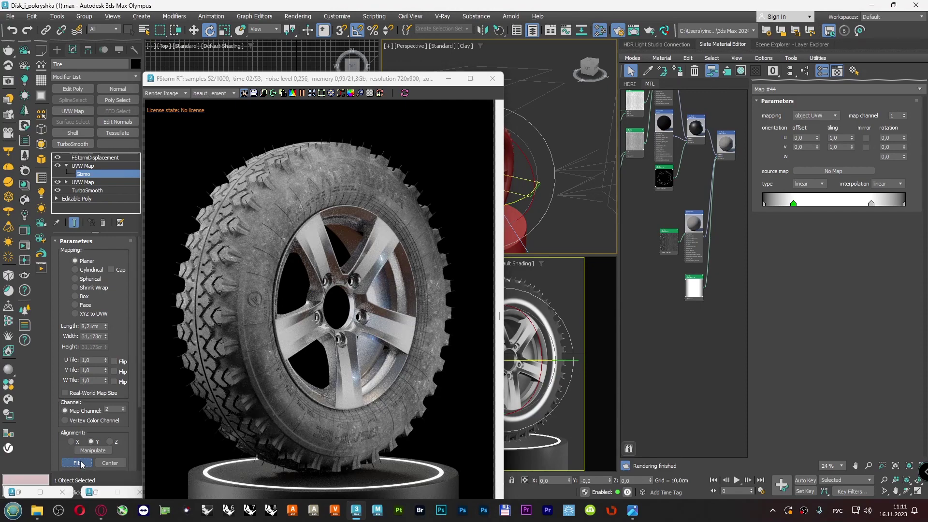
pyautogui.click(81, 463)
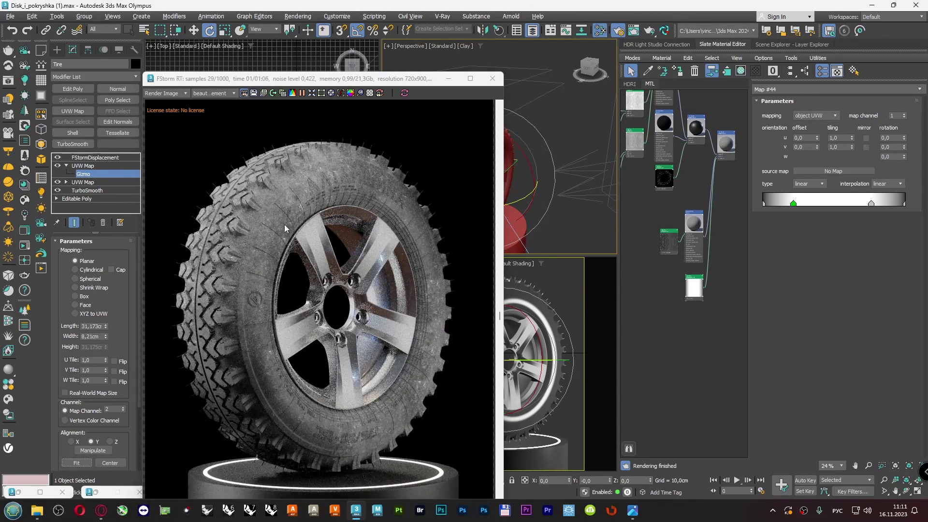
pyautogui.moveTo(371, 86); pyautogui.dragTo(302, 70)
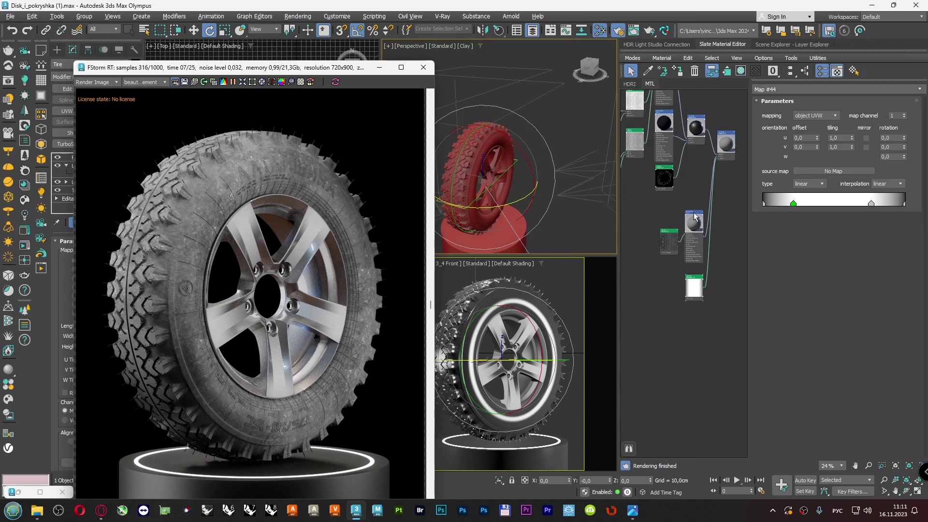
pyautogui.moveTo(694, 212); pyautogui.dragTo(686, 199)
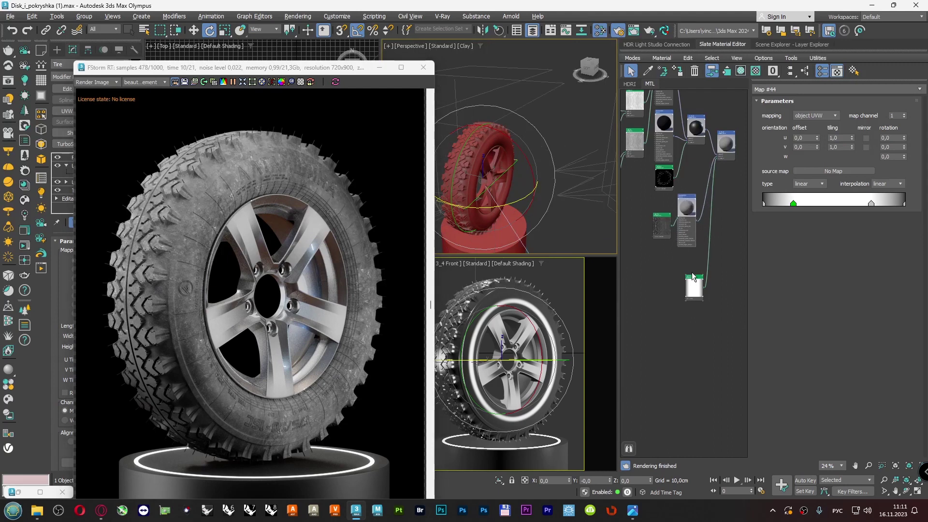
pyautogui.moveTo(691, 271); pyautogui.dragTo(689, 256)
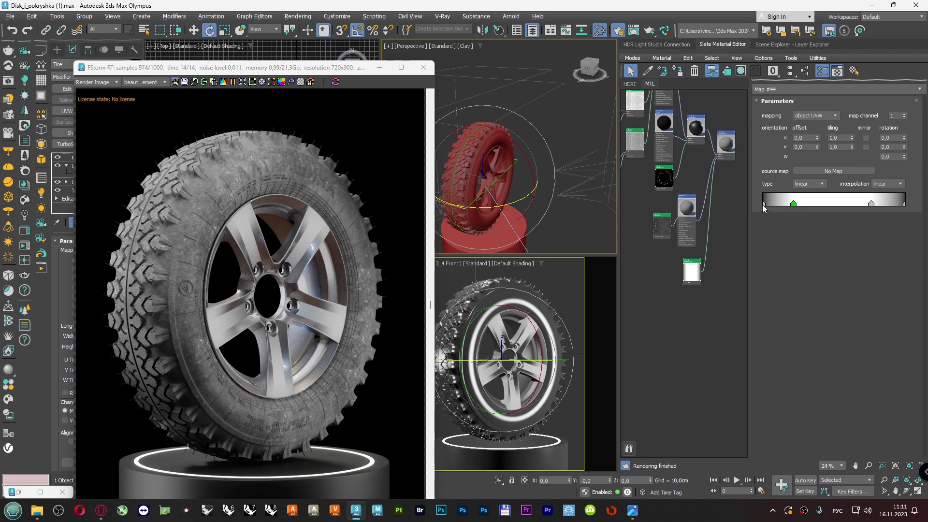
# - Set gradient Map #44 to map channel 2 and revisit the Dirt_for_tread map's settings
pyautogui.click(904, 115)
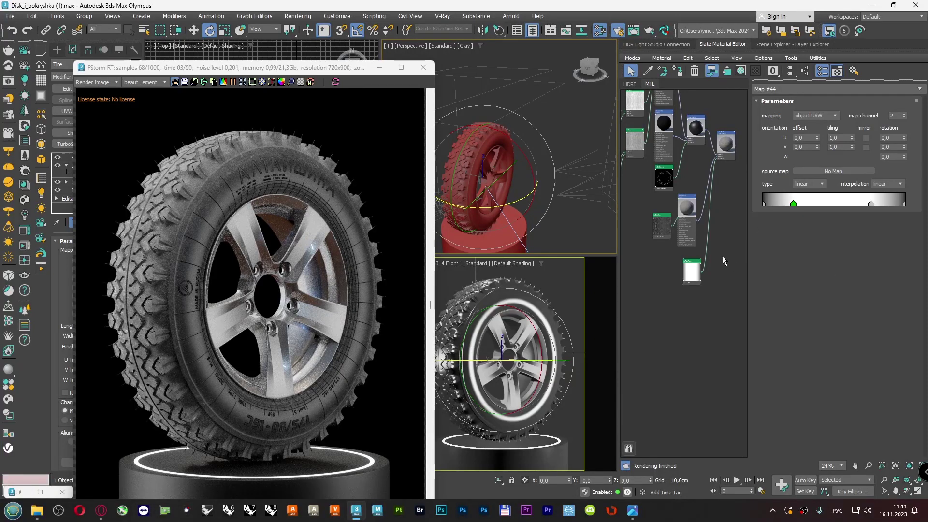
pyautogui.doubleClick(665, 216)
pyautogui.click(907, 129)
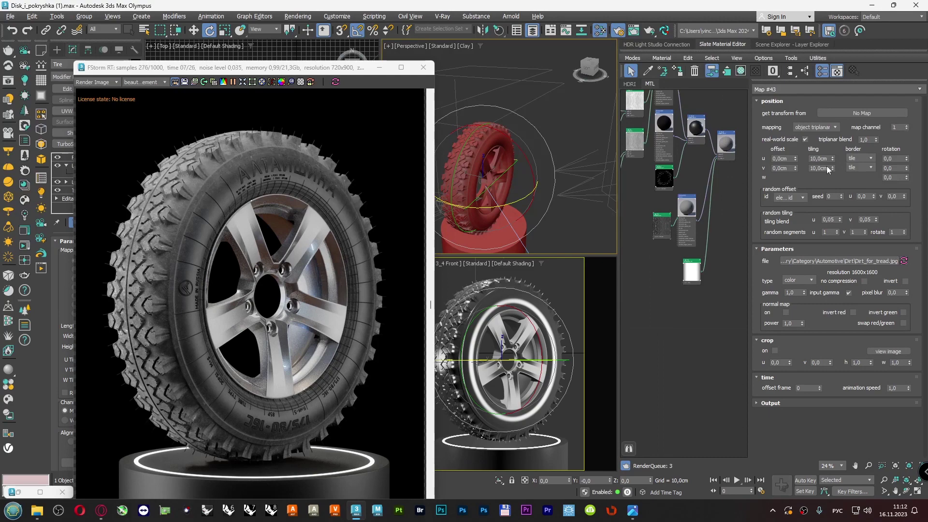
# - Drag Map #44's left and right gradient flags closer together
pyautogui.doubleClick(692, 269)
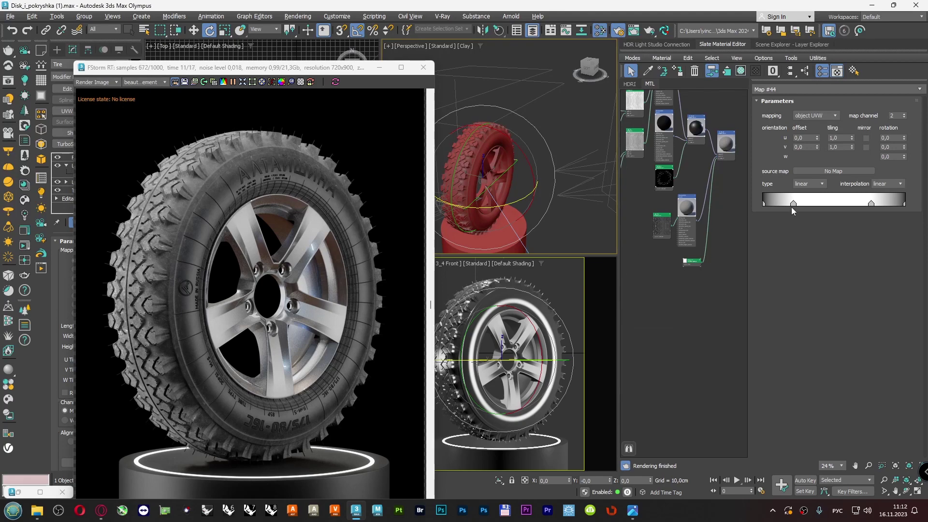
pyautogui.moveTo(793, 206); pyautogui.dragTo(805, 205)
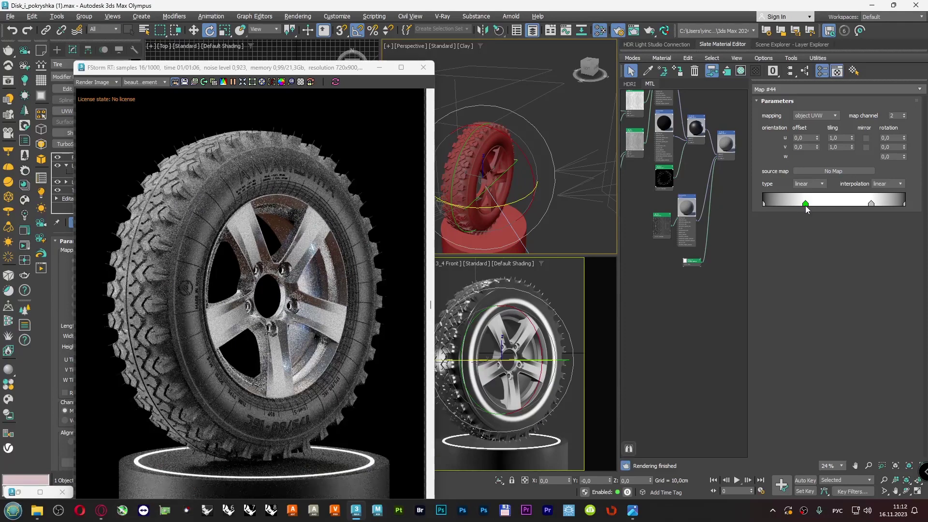
pyautogui.moveTo(870, 203); pyautogui.dragTo(808, 205)
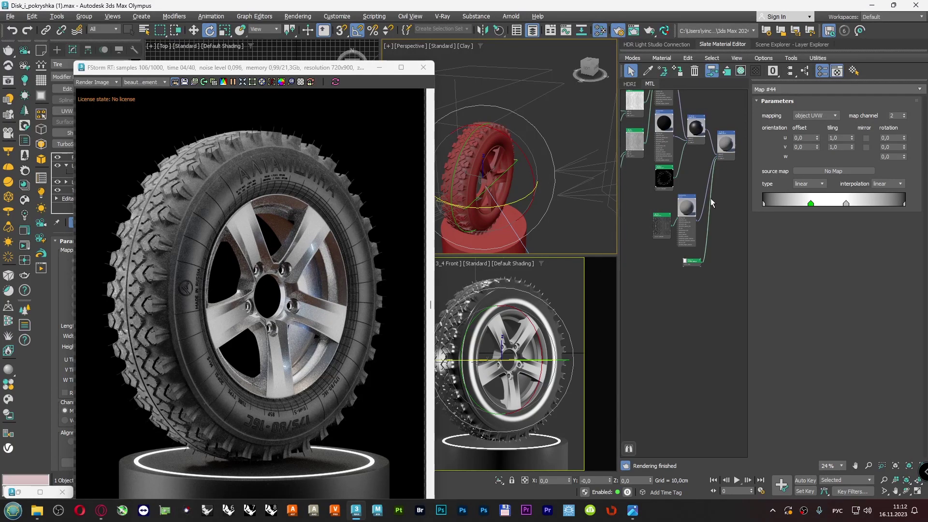
pyautogui.scroll(2, 653, 216)
# - Convert Map #43 to FStormColorCorrection, keeping Dirt_for_tread as its submap, with multiplier 0,25
pyautogui.doubleClick(700, 286)
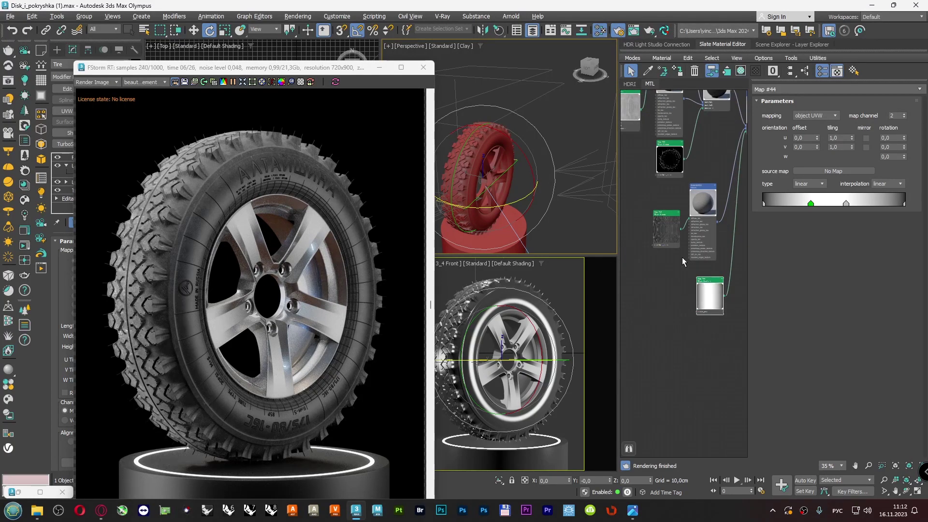
pyautogui.rightClick(671, 218)
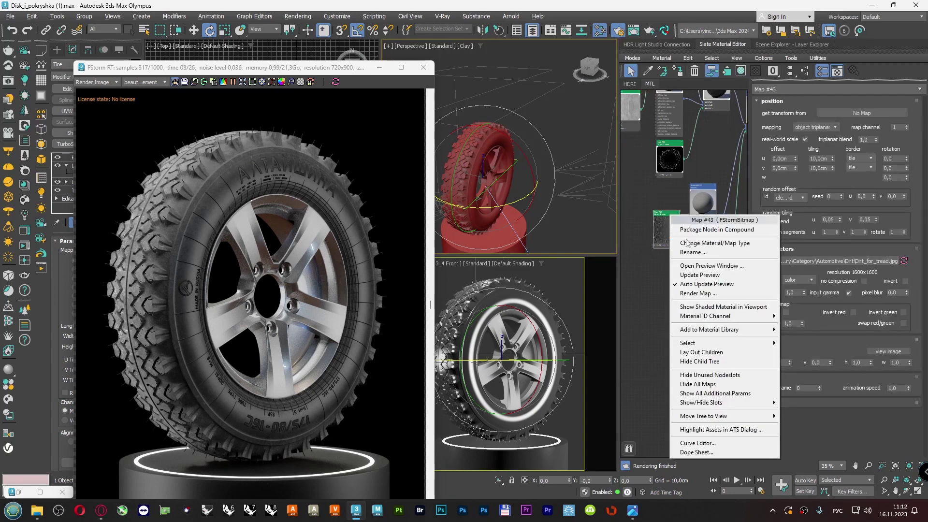
pyautogui.click(689, 244)
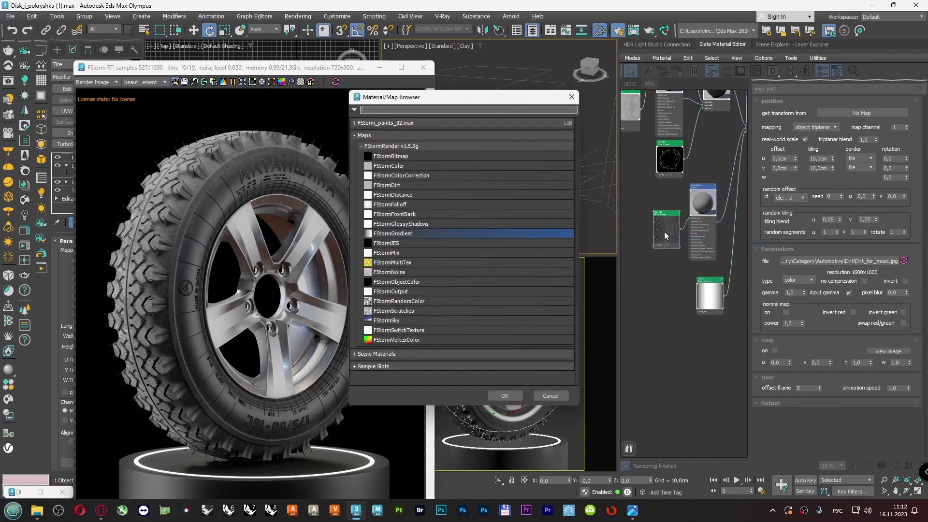
pyautogui.doubleClick(397, 175)
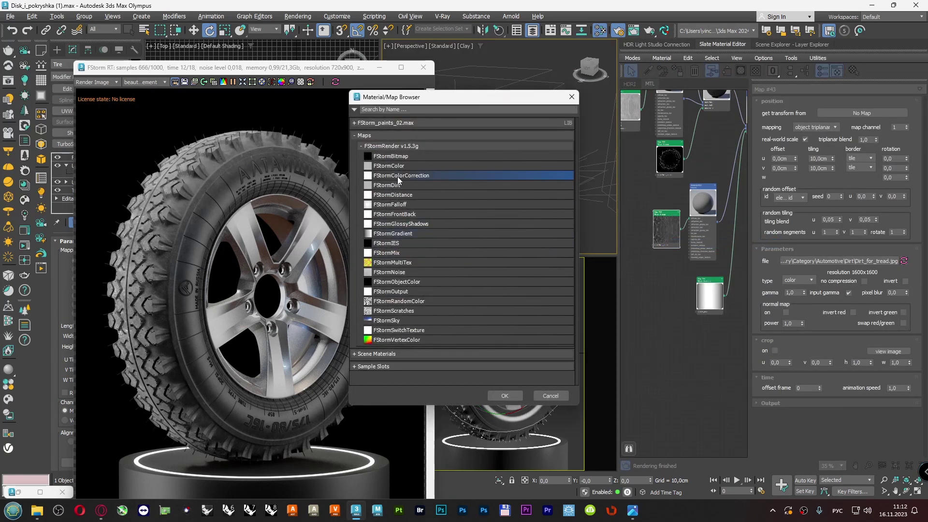
pyautogui.click(443, 275)
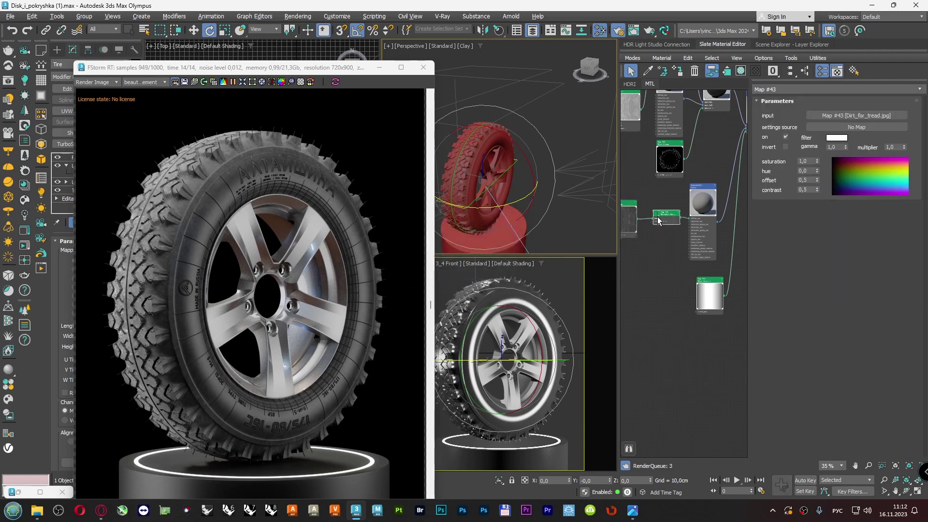
pyautogui.scroll(-2, 658, 231)
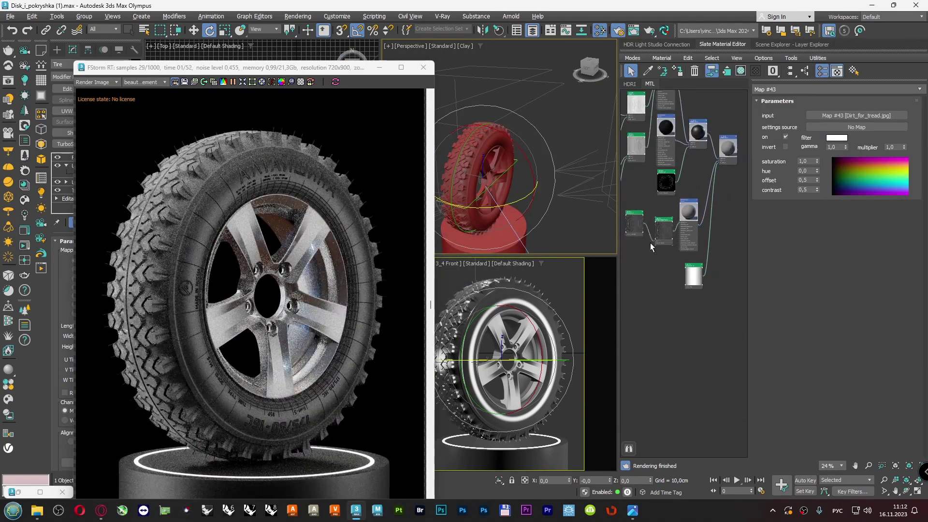
pyautogui.moveTo(659, 233); pyautogui.dragTo(655, 225)
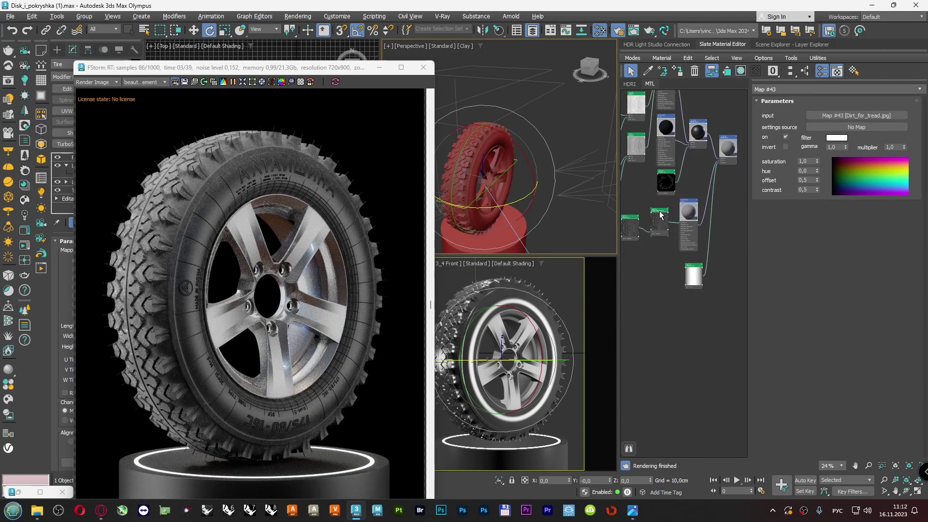
pyautogui.doubleClick(895, 147)
pyautogui.write('0')
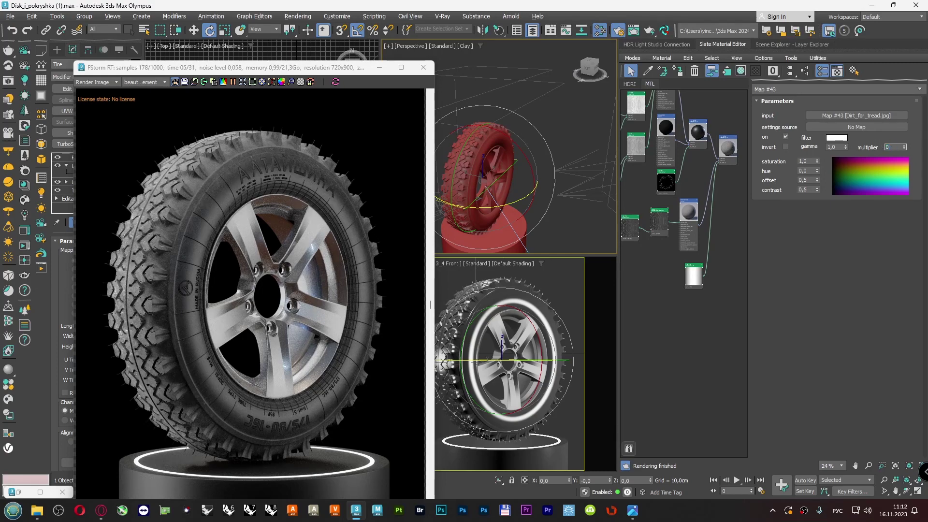
pyautogui.write(',25')
pyautogui.press('Return')
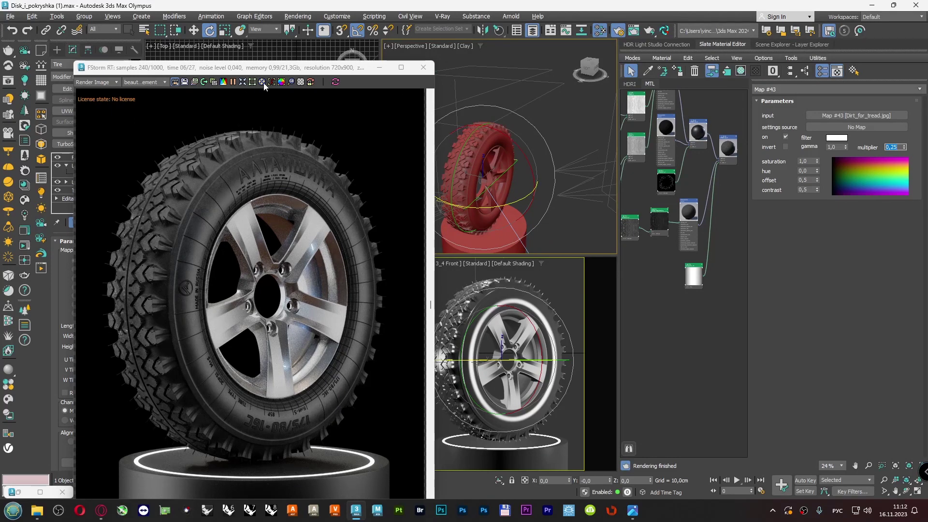
# - Zoom the render onto the tread, wire the map node into the material input, then reframe the full wheel
pyautogui.scroll(8, 199, 160)
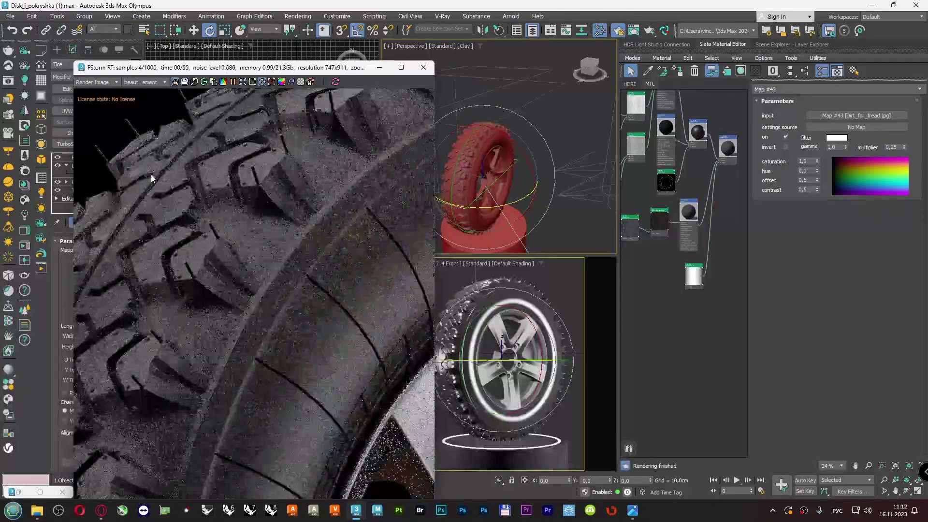
pyautogui.scroll(3, 189, 182)
pyautogui.scroll(3, 88, 320)
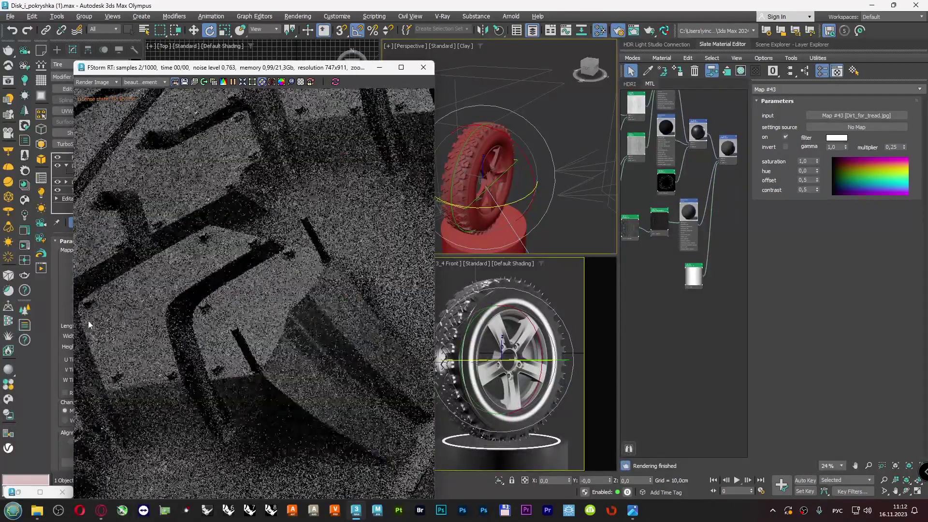
pyautogui.scroll(2, 184, 348)
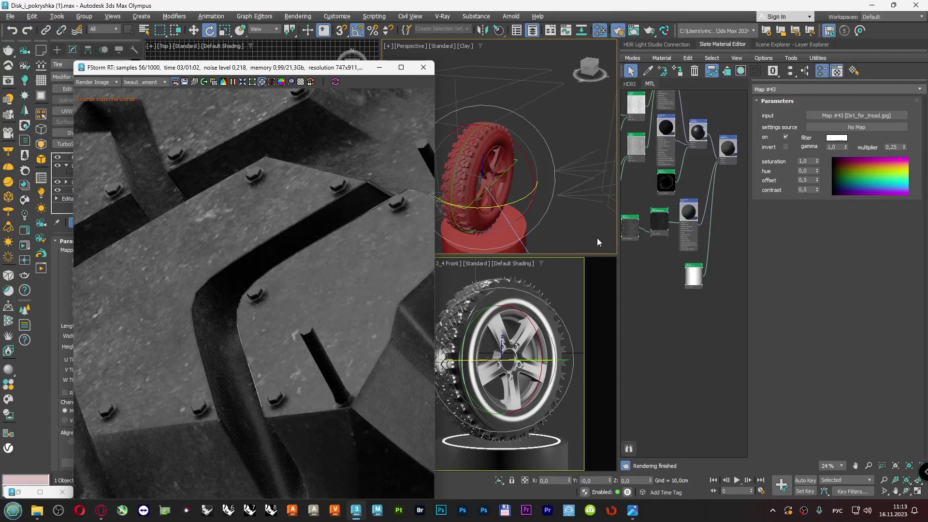
pyautogui.scroll(3, 639, 231)
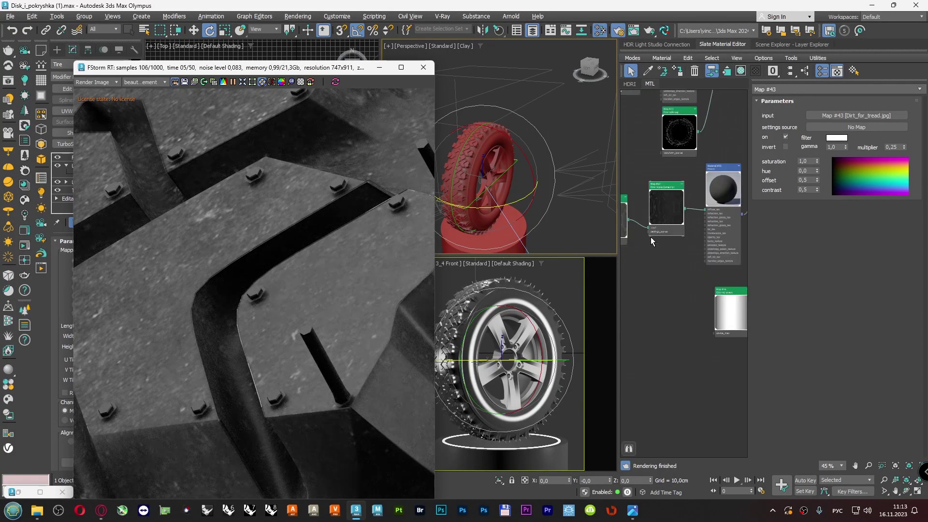
pyautogui.moveTo(629, 225); pyautogui.dragTo(706, 244)
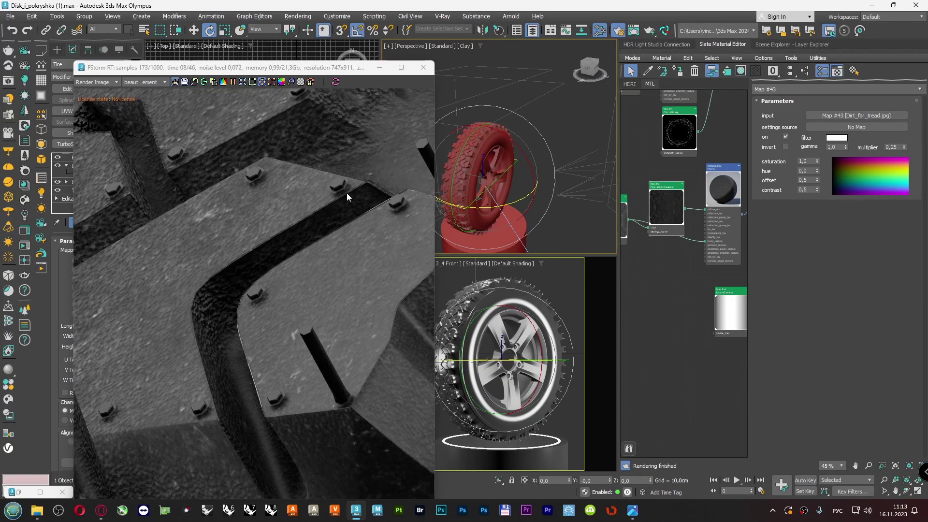
pyautogui.click(262, 82)
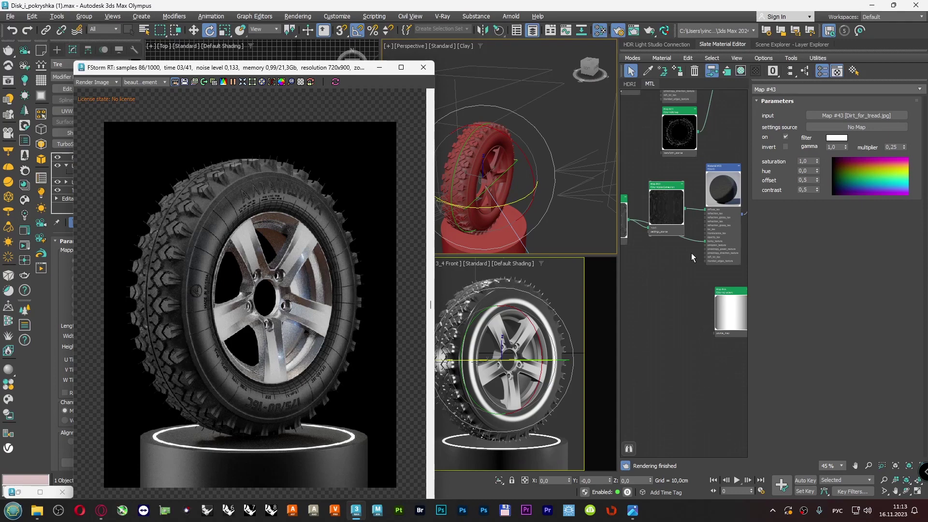
pyautogui.scroll(-1, 674, 263)
# - Shift Map #44's gradient ramp marker further right, then zoom in and out on the rendered tread
pyautogui.doubleClick(722, 288)
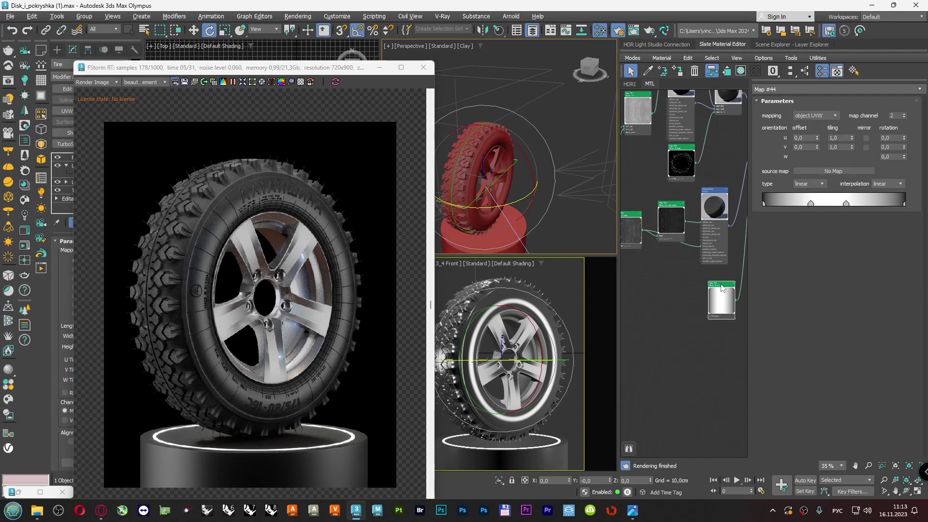
pyautogui.moveTo(846, 204); pyautogui.dragTo(807, 204)
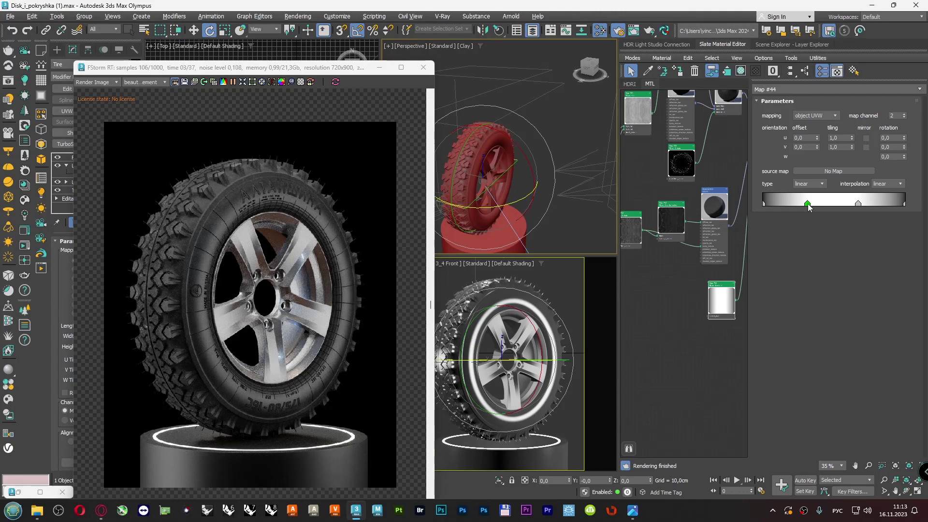
pyautogui.scroll(6, 147, 329)
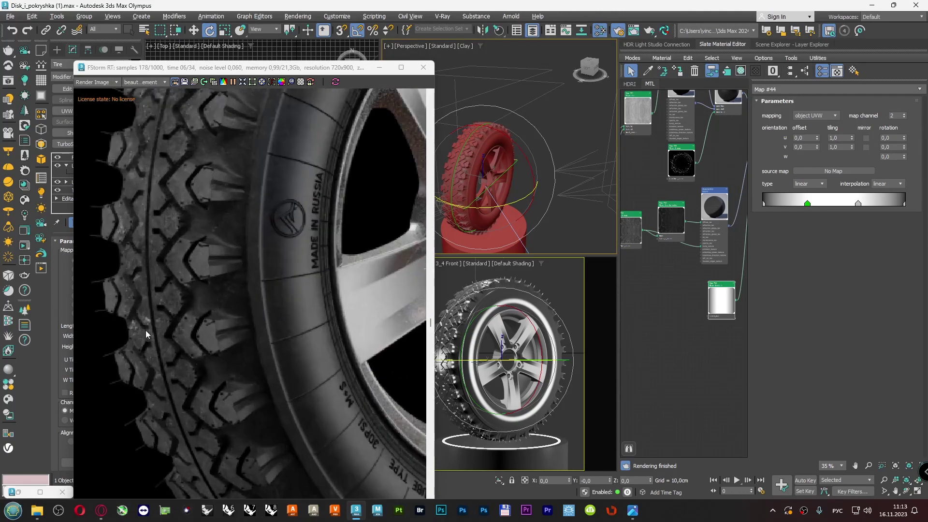
pyautogui.scroll(-5, 157, 312)
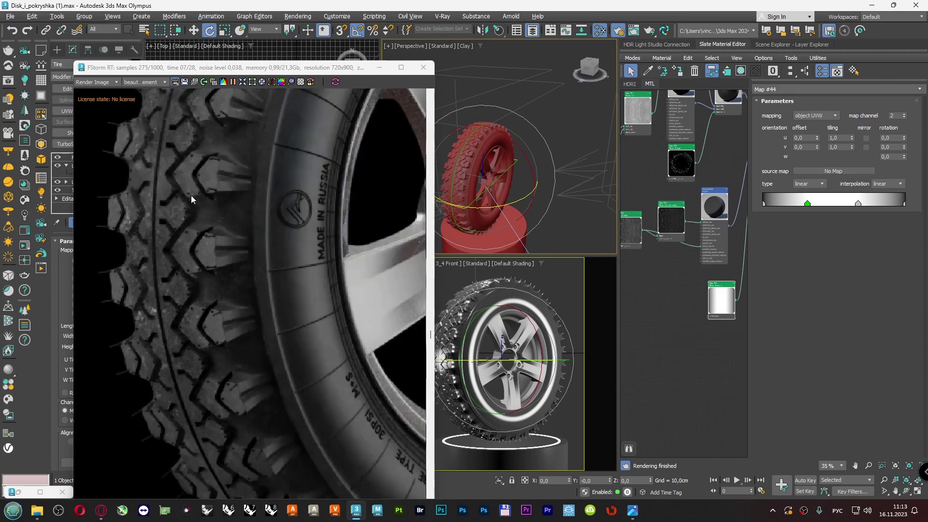
pyautogui.scroll(-1, 199, 274)
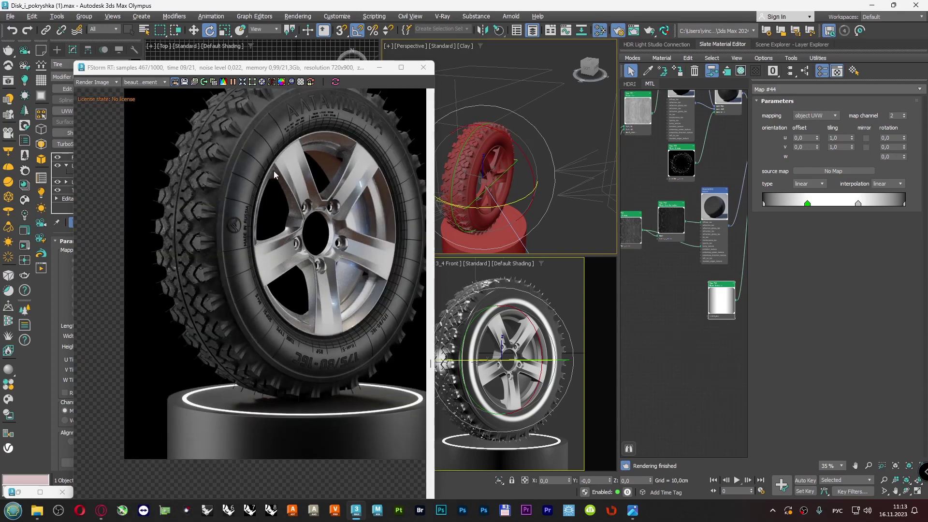
pyautogui.scroll(-4, 665, 232)
# - Convert the Map #43 tread dirt bitmap to an FStormMix map, keeping the bitmap as a sub-map
pyautogui.scroll(2, 659, 239)
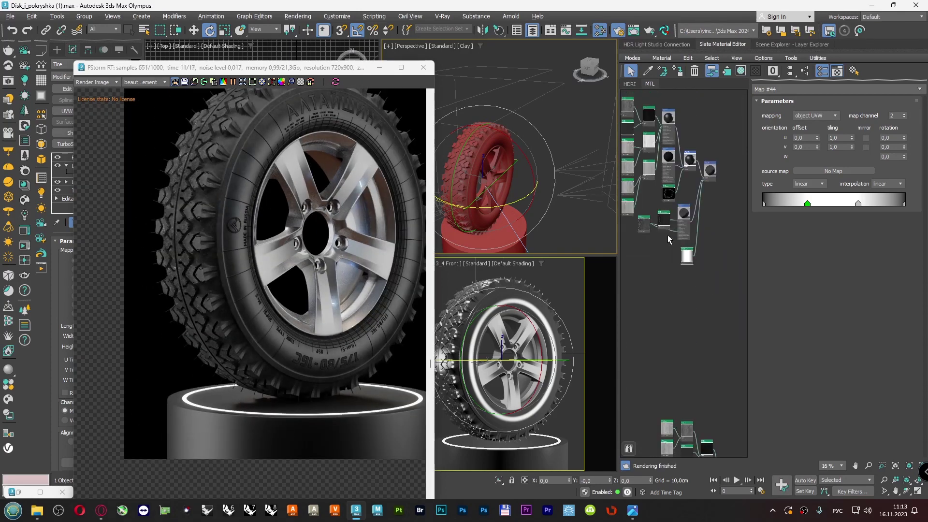
pyautogui.moveTo(667, 235); pyautogui.dragTo(682, 239, button='middle')
pyautogui.scroll(5, 682, 239)
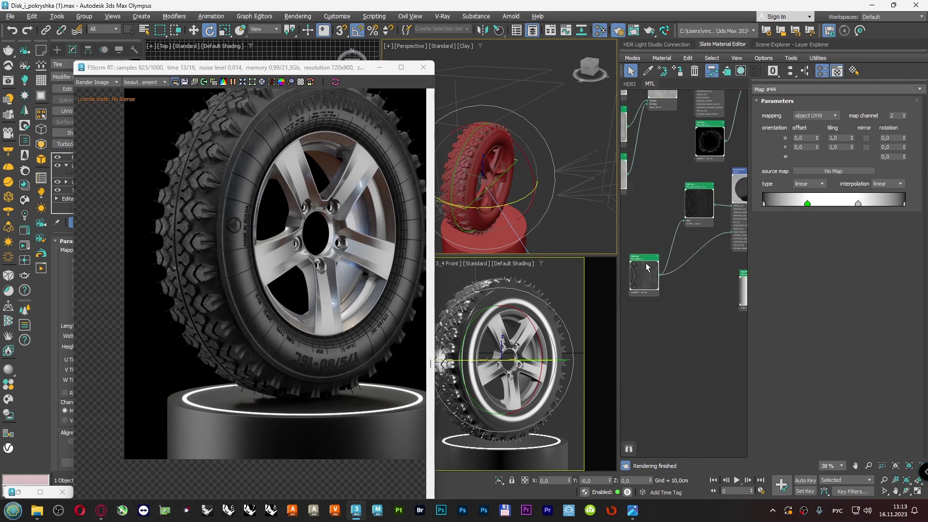
pyautogui.moveTo(634, 252); pyautogui.dragTo(633, 247)
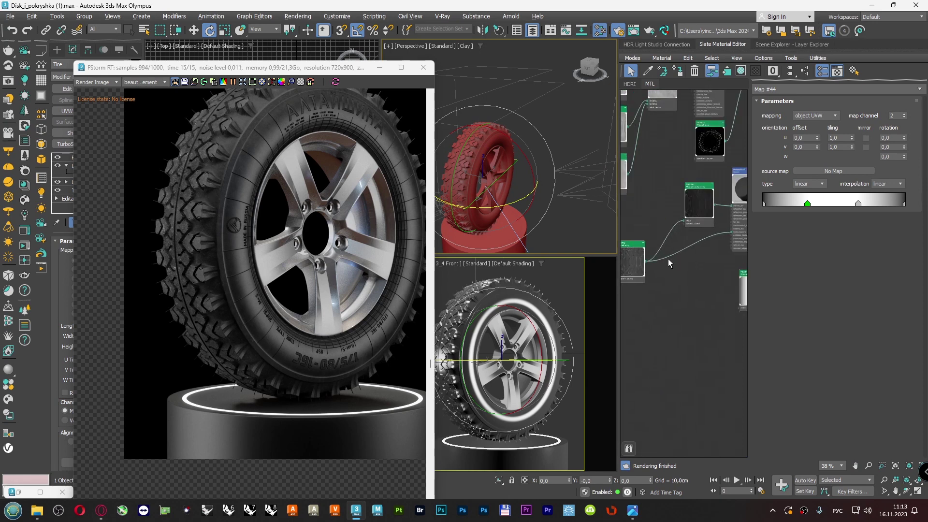
pyautogui.moveTo(668, 261); pyautogui.dragTo(676, 236, button='middle')
pyautogui.rightClick(656, 231)
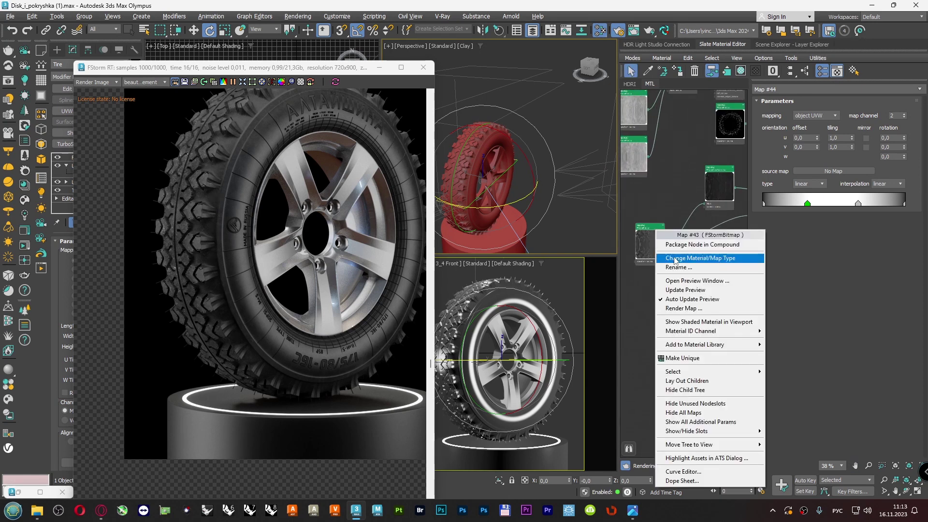
pyautogui.click(675, 259)
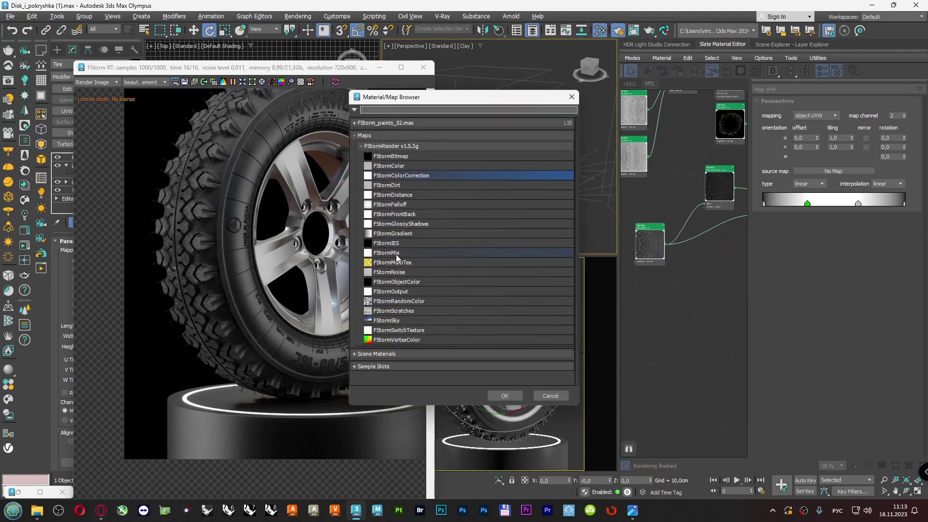
pyautogui.doubleClick(397, 255)
pyautogui.click(443, 273)
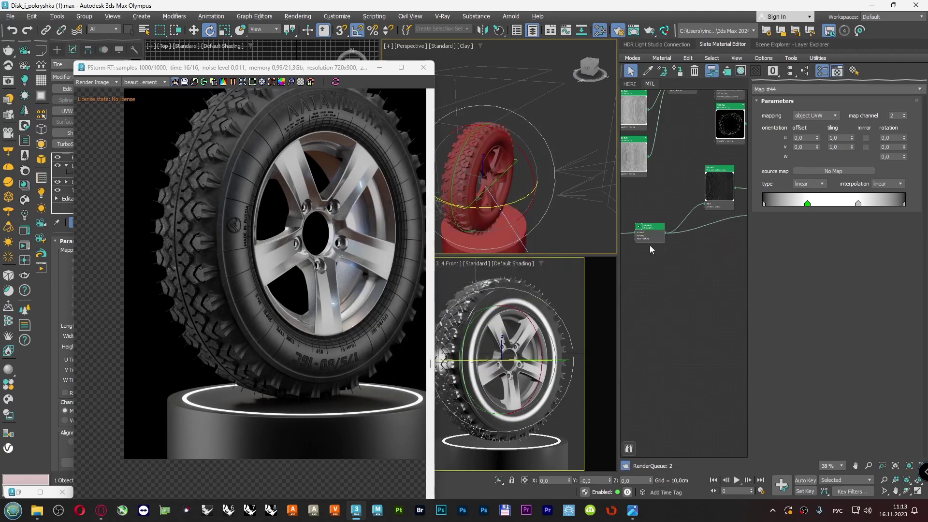
# - Set the Map #47 dirt bitmap's W rotation to 90
pyautogui.moveTo(663, 212); pyautogui.dragTo(659, 261)
pyautogui.doubleClick(658, 261)
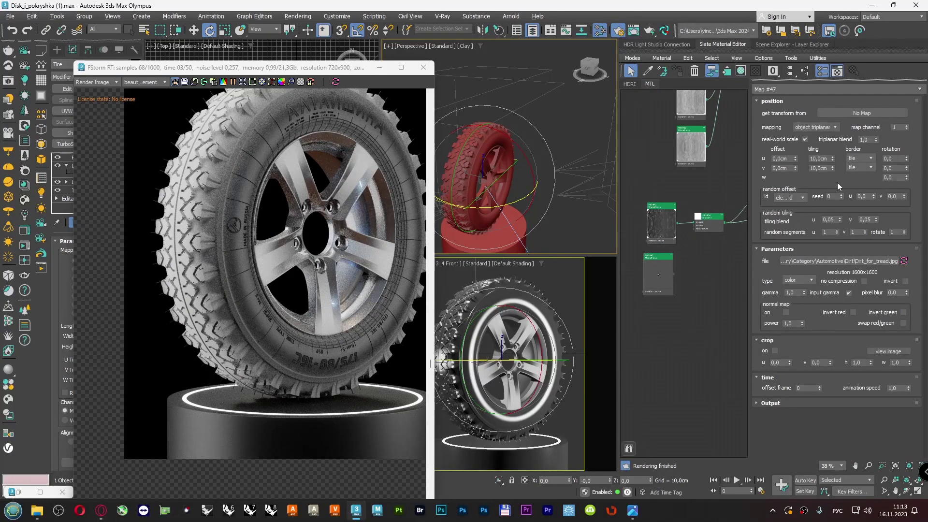
pyautogui.click(894, 177)
pyautogui.write('90')
pyautogui.press('Return')
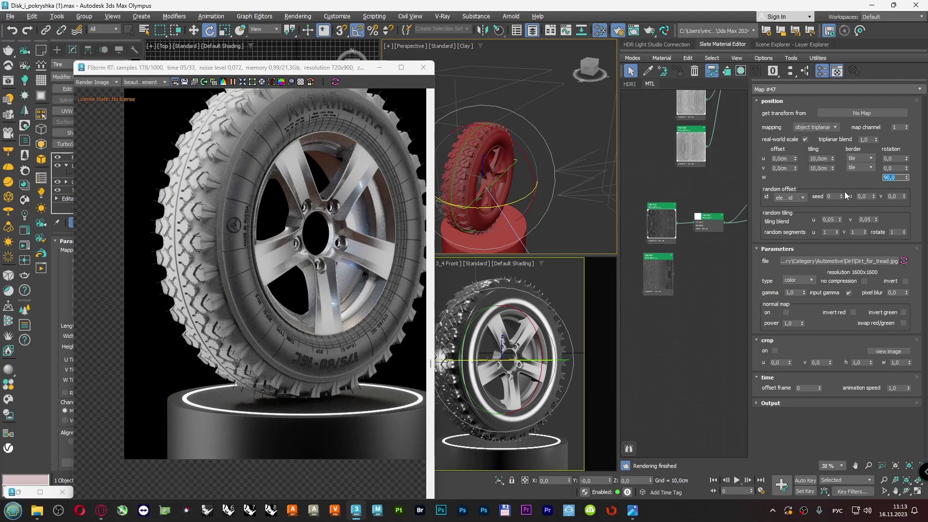
pyautogui.doubleClick(698, 216)
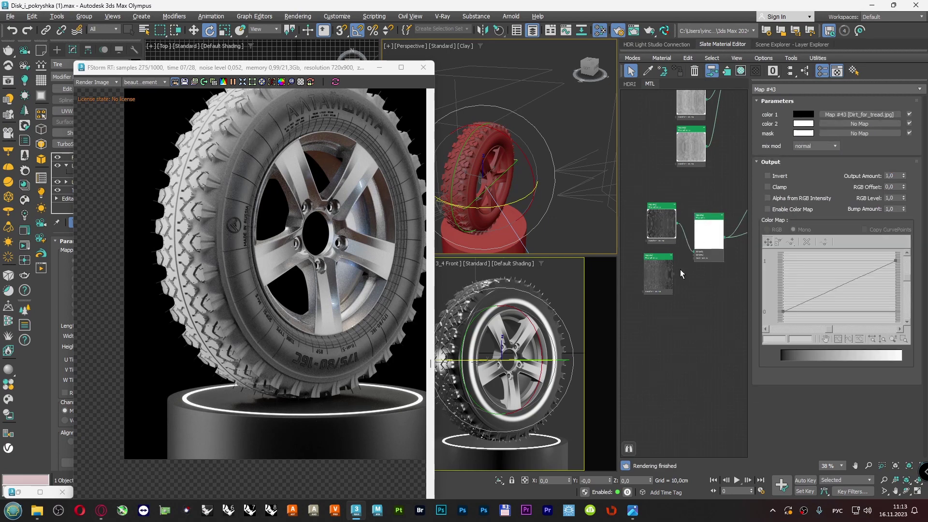
# - Feed Map #47 into the mix's color 2 and set the mask colour to mid-grey value 128
pyautogui.moveTo(681, 263); pyautogui.dragTo(694, 254)
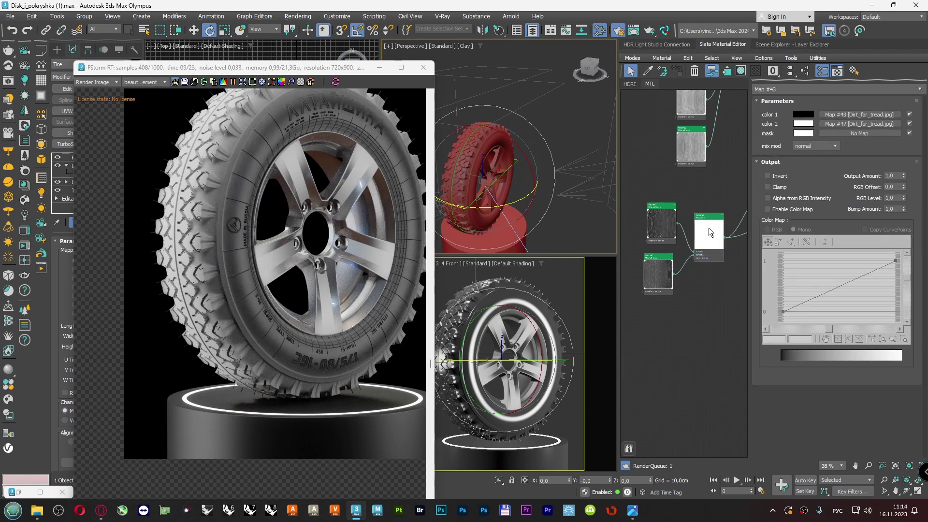
pyautogui.click(808, 133)
pyautogui.doubleClick(783, 221)
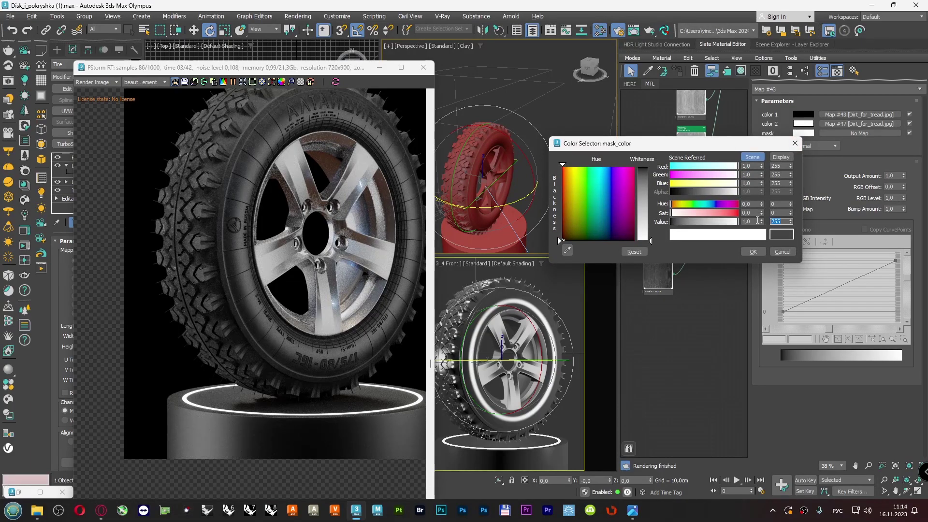
pyautogui.write('128')
pyautogui.press('Return')
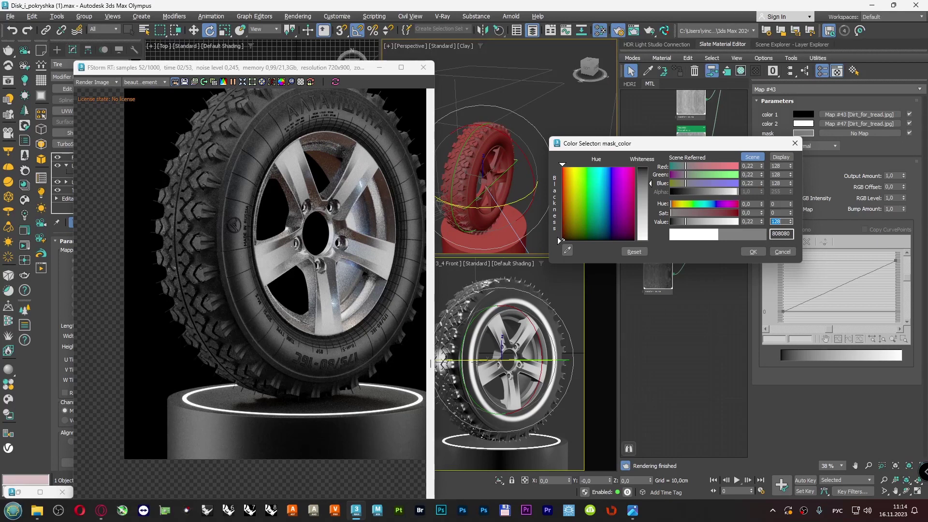
pyautogui.click(751, 254)
pyautogui.scroll(-8, 686, 238)
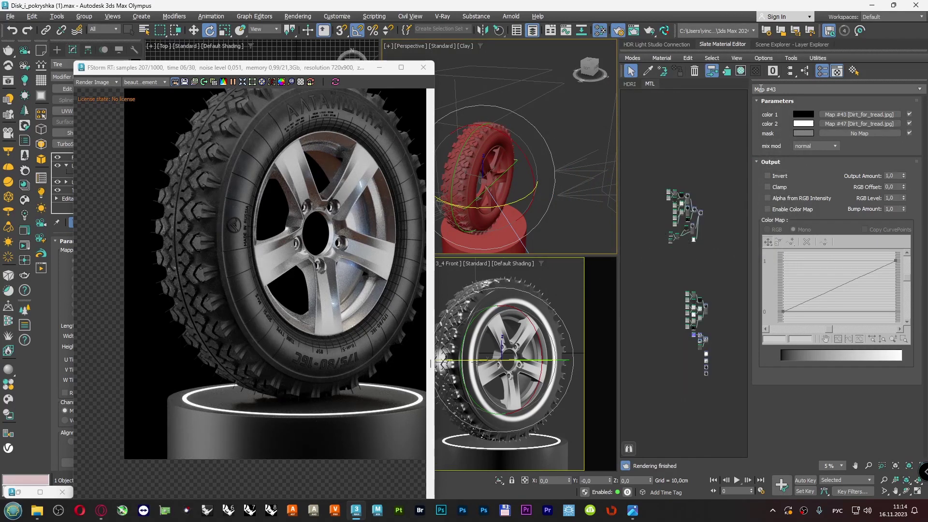
# - Lay out all nodes in the graph and open the Map #48 0001_DIRT bitmap
pyautogui.click(793, 71)
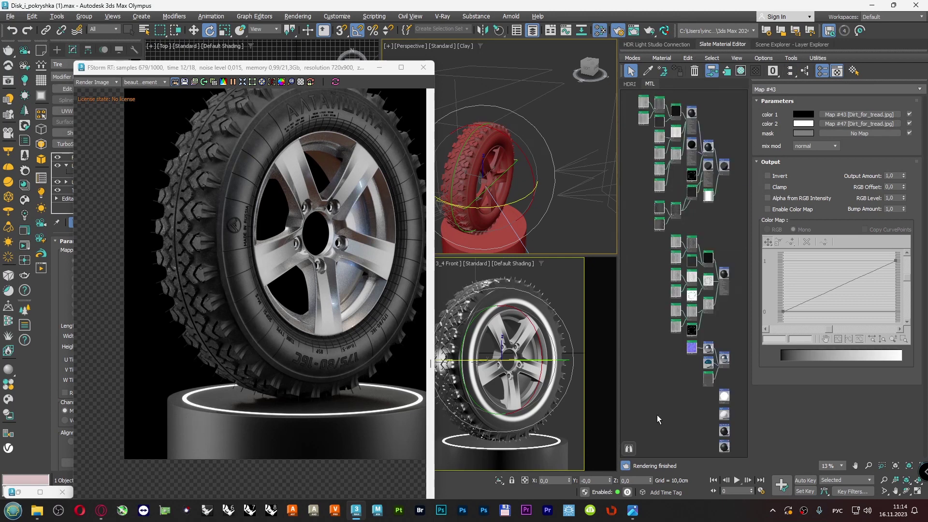
pyautogui.scroll(8, 663, 320)
pyautogui.moveTo(719, 341); pyautogui.dragTo(652, 244, button='middle')
pyautogui.scroll(-8, 681, 205)
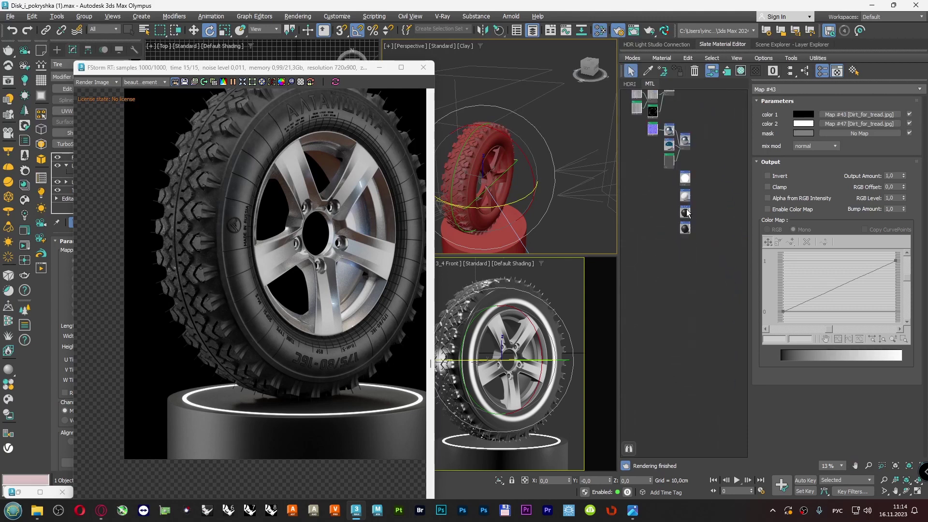
pyautogui.moveTo(666, 193); pyautogui.dragTo(678, 289, button='middle')
pyautogui.doubleClick(719, 312)
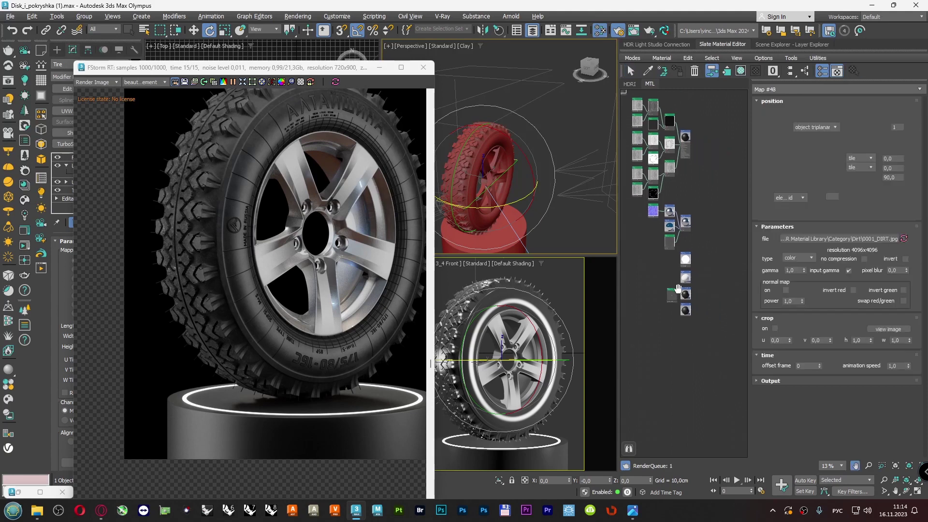
pyautogui.scroll(7, 678, 289)
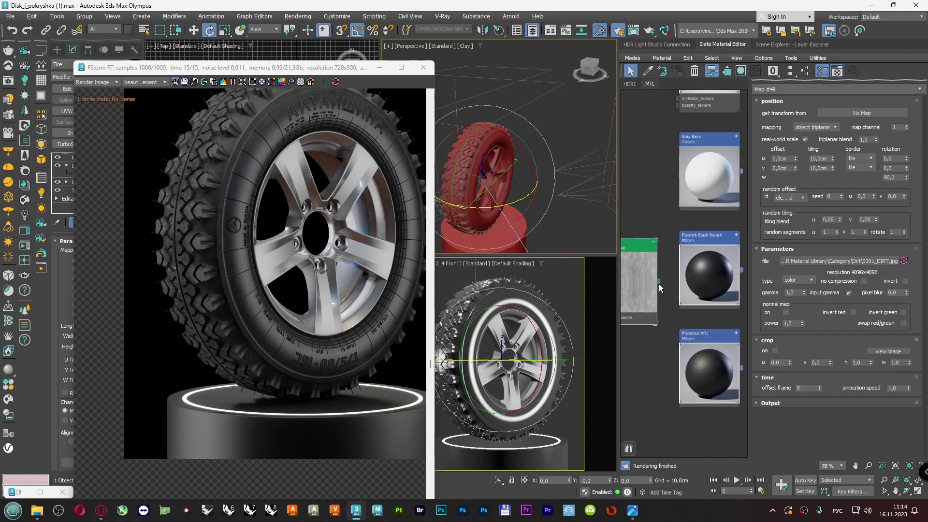
# - Wire Map #48 into Plastick Black Rough's reflection_tex and reflection_glossy_tex inputs
pyautogui.click(736, 236)
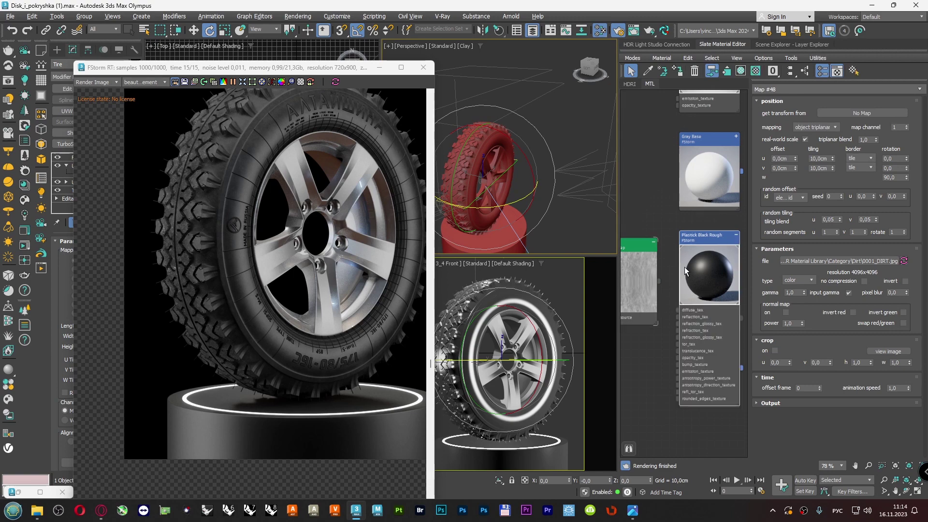
pyautogui.moveTo(658, 282); pyautogui.dragTo(680, 317)
pyautogui.moveTo(661, 284); pyautogui.dragTo(677, 324)
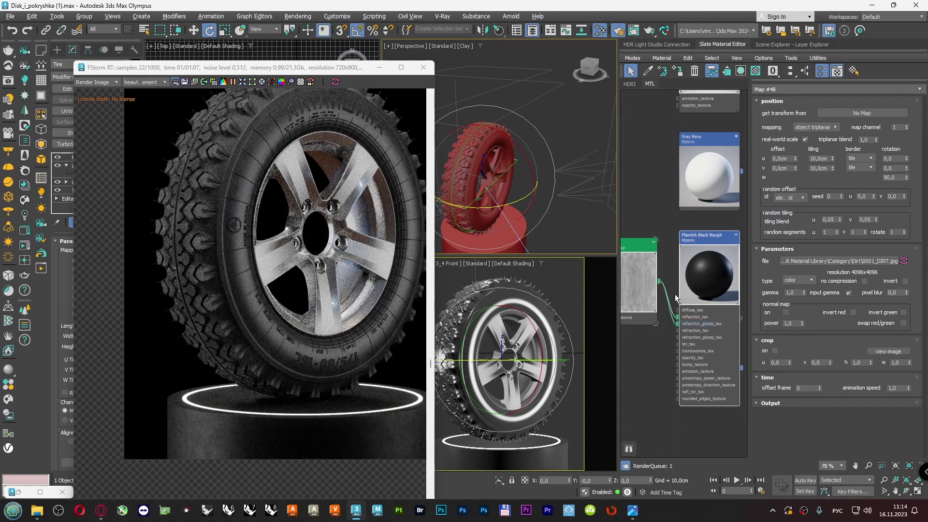
pyautogui.moveTo(630, 251); pyautogui.dragTo(630, 297)
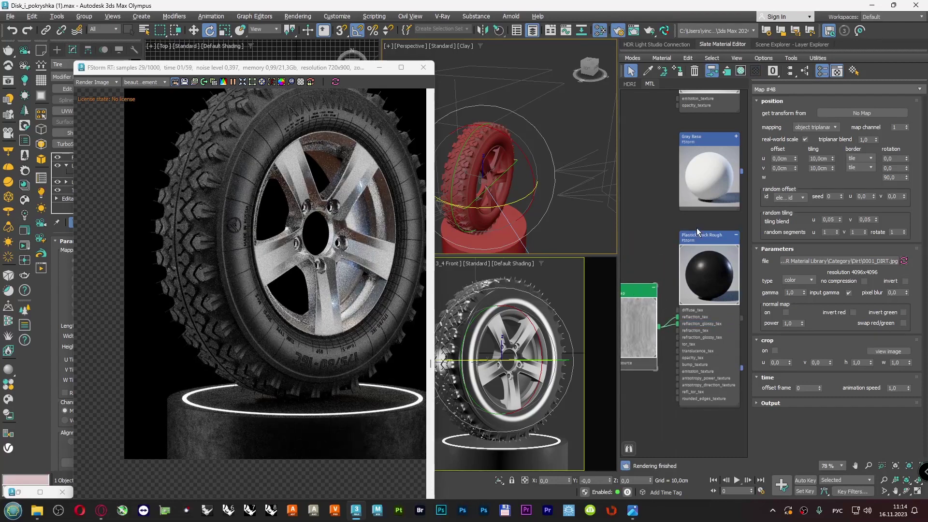
pyautogui.click(704, 238)
# - In Plastick Black Rough's Maps rollout, set reflection amount to 20 (after trying 25) and refl gloss to 20
pyautogui.doubleClick(704, 238)
pyautogui.scroll(-10, 754, 276)
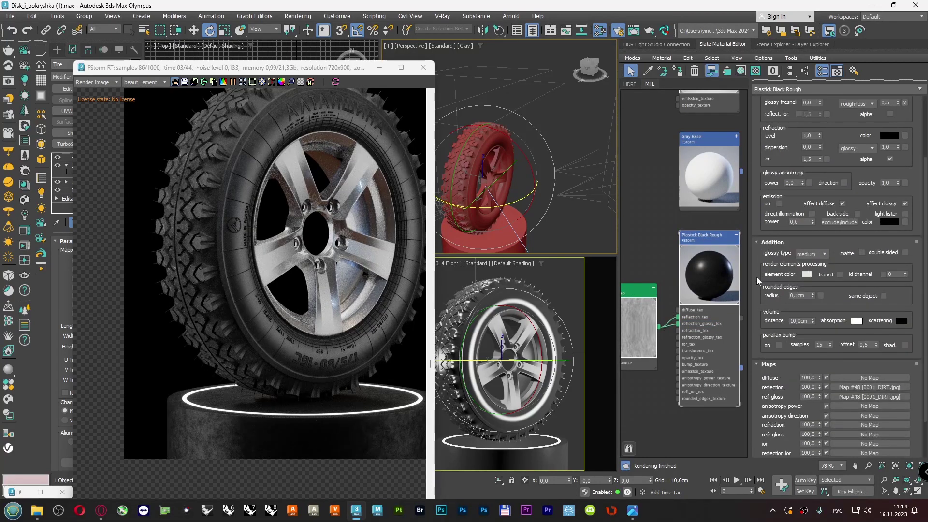
pyautogui.doubleClick(808, 336)
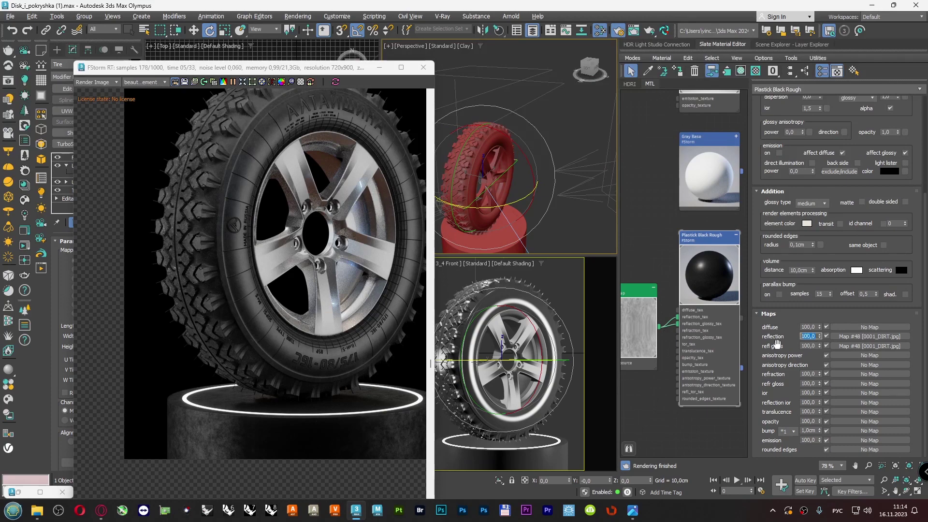
pyautogui.write('25')
pyautogui.press('Tab')
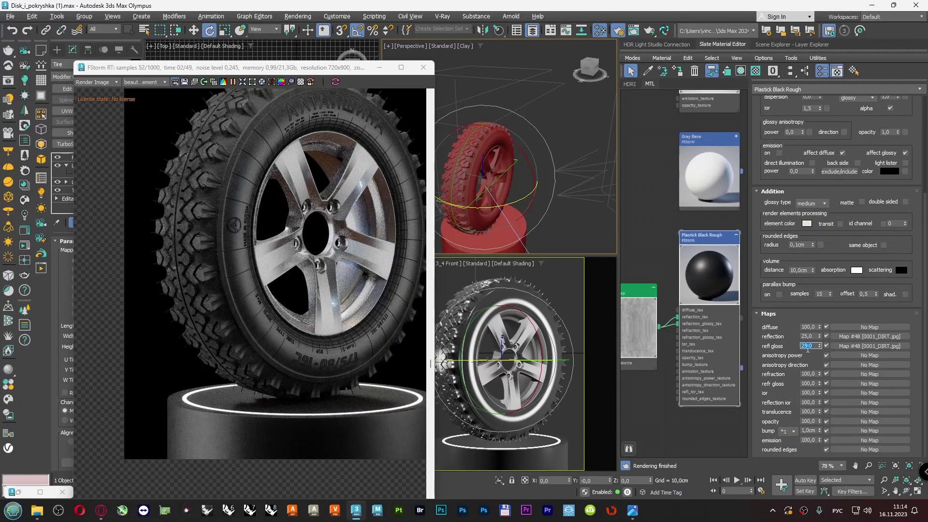
pyautogui.click(816, 335)
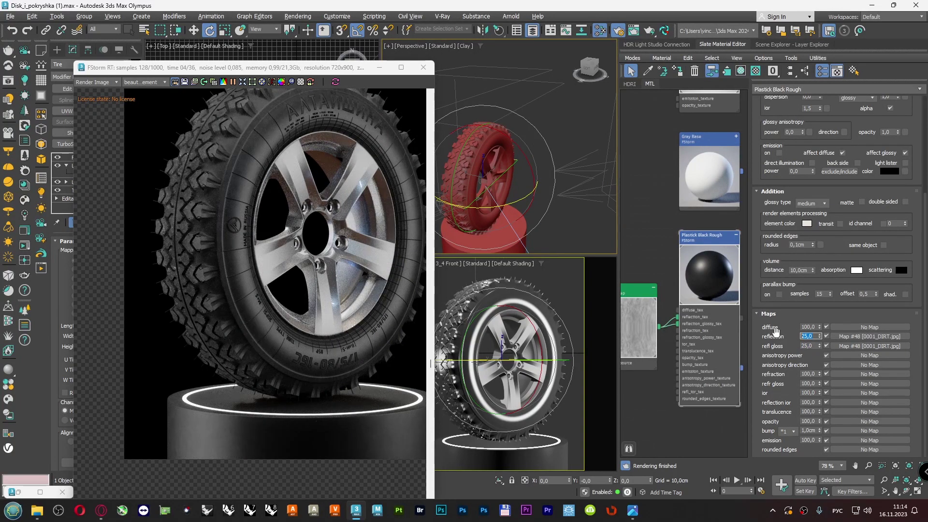
pyautogui.write('20')
pyautogui.press('Tab')
pyautogui.write('20')
pyautogui.press('Return')
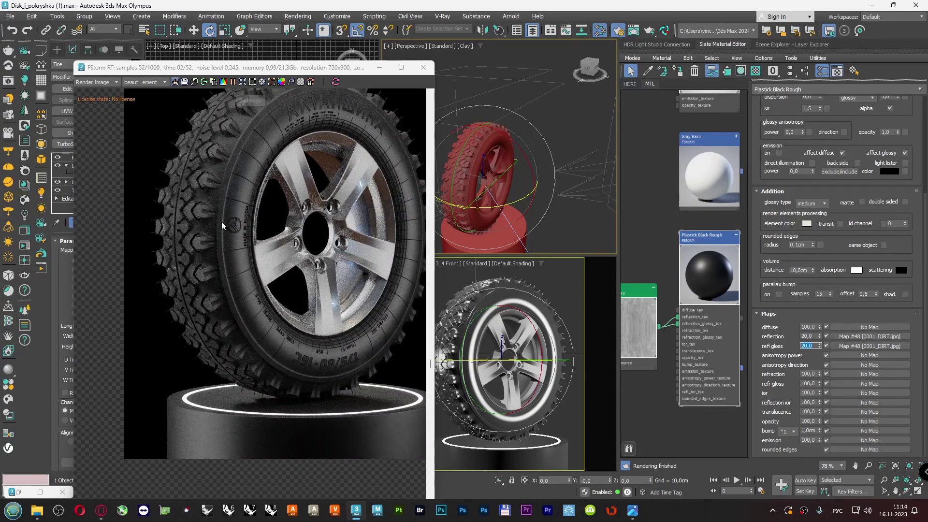
pyautogui.moveTo(301, 240); pyautogui.dragTo(270, 215, button='middle')
pyautogui.scroll(6, 162, 402)
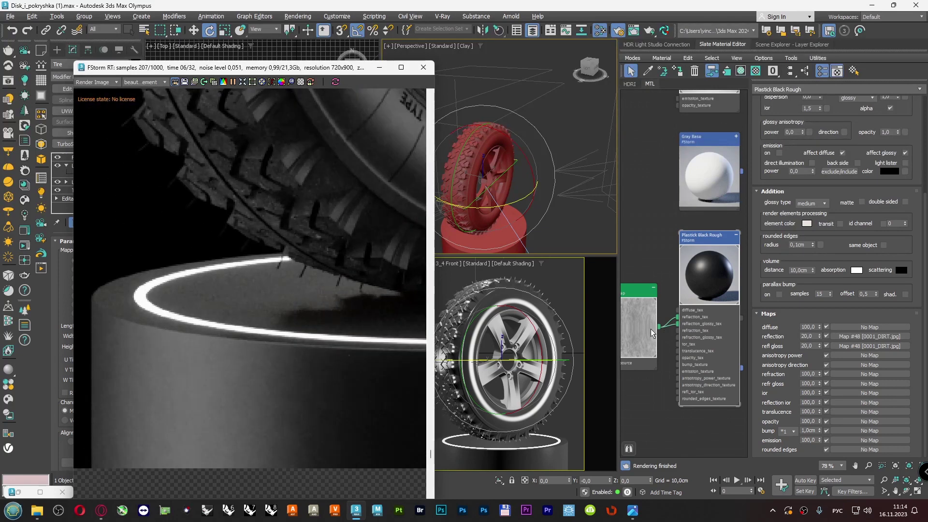
# - Use the dirt map as Plastick Black Rough's bump with the /10² multiplier, viewing the whole tyre
pyautogui.moveTo(660, 331); pyautogui.dragTo(677, 364)
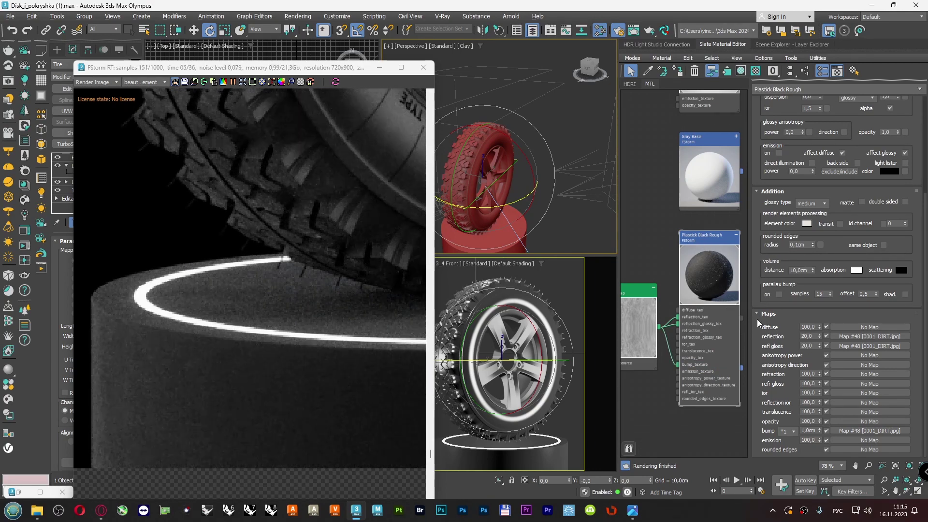
pyautogui.click(787, 432)
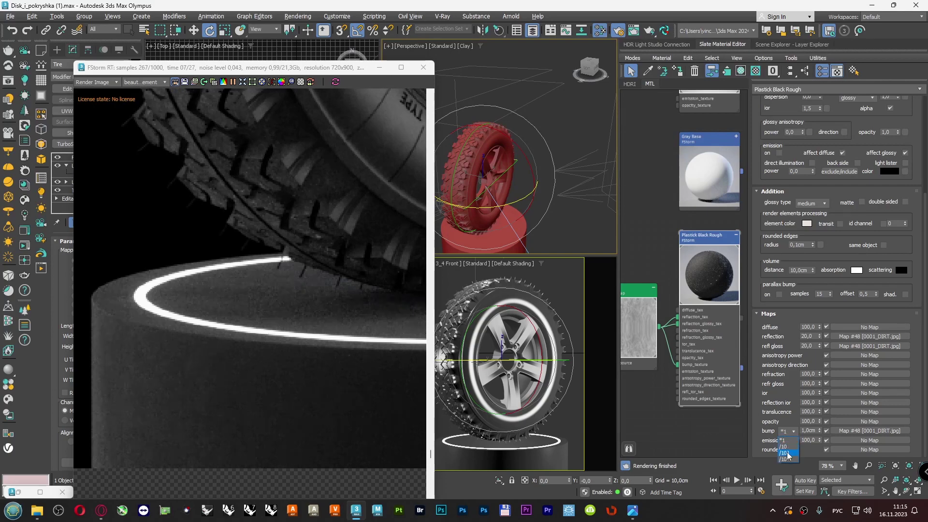
pyautogui.click(787, 453)
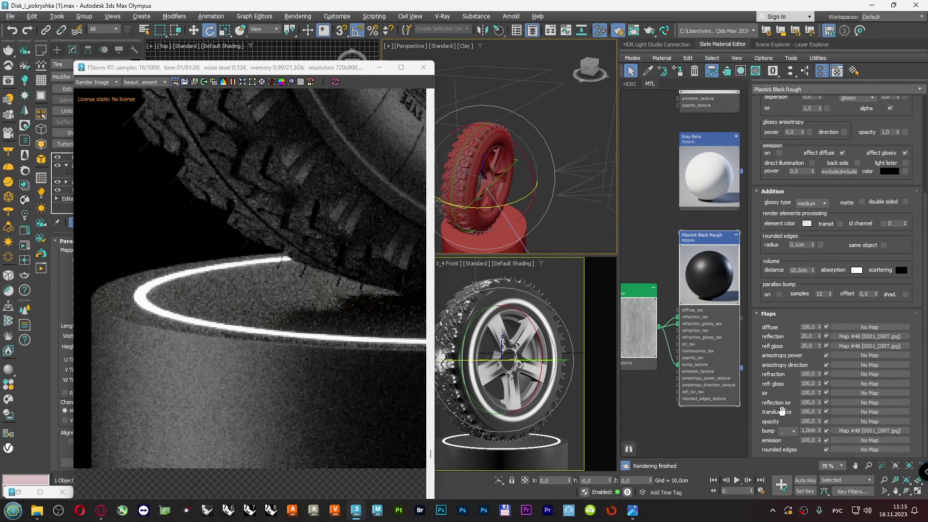
pyautogui.click(241, 82)
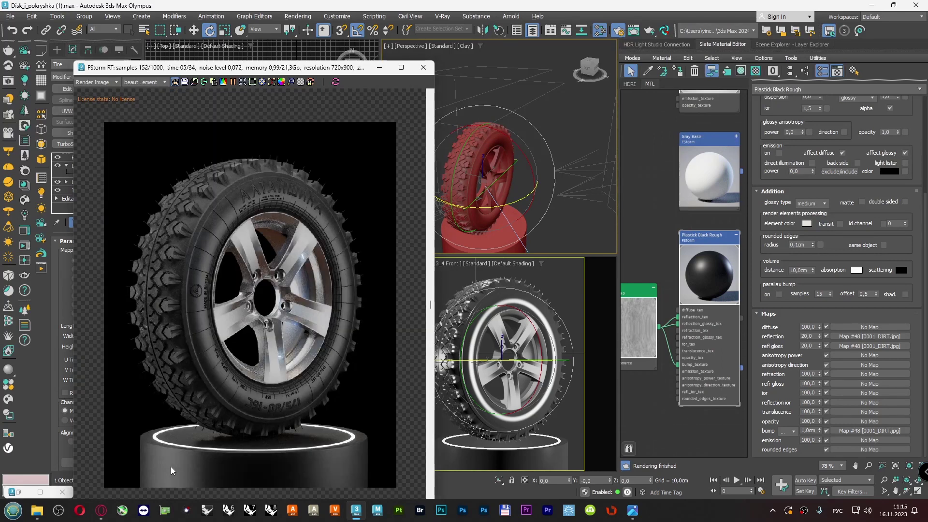
pyautogui.scroll(8, 171, 466)
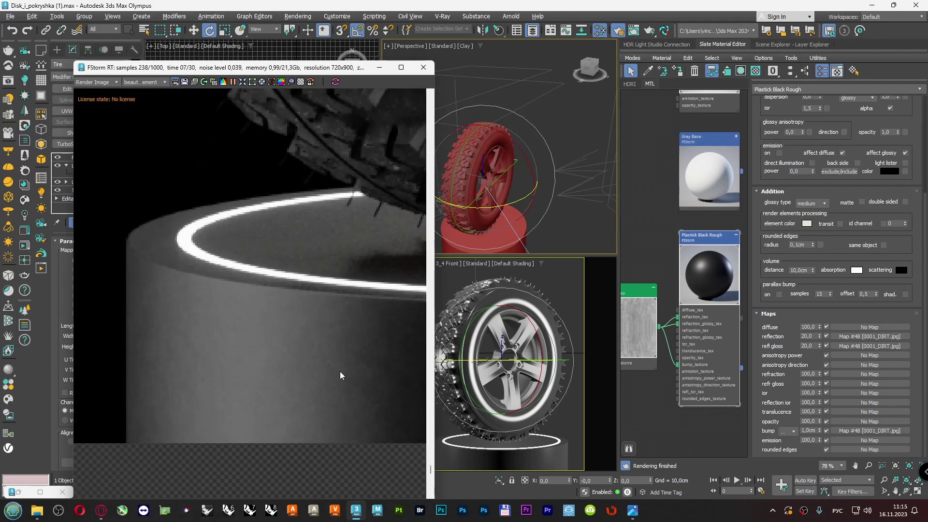
# - Try the /10 bump multiplier, return the bump to full strength, and enable FStorm optical zoom
pyautogui.click(793, 430)
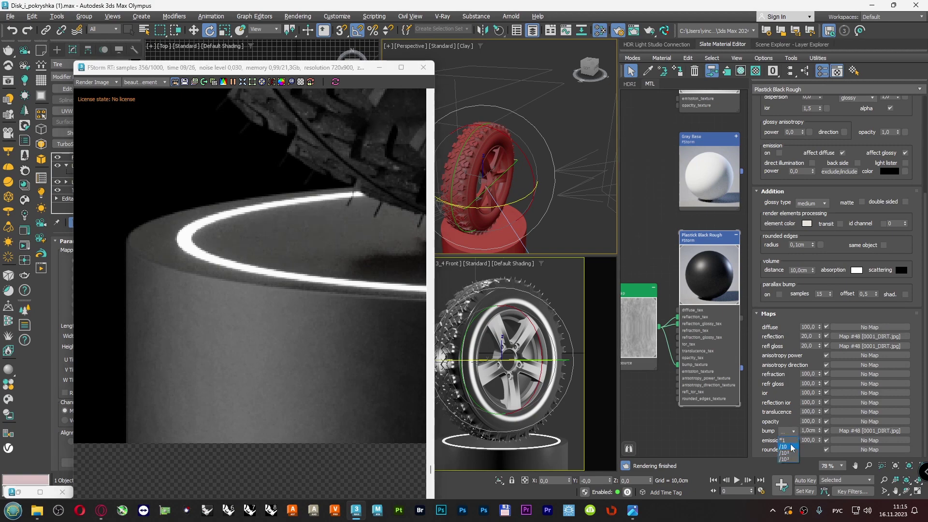
pyautogui.click(789, 444)
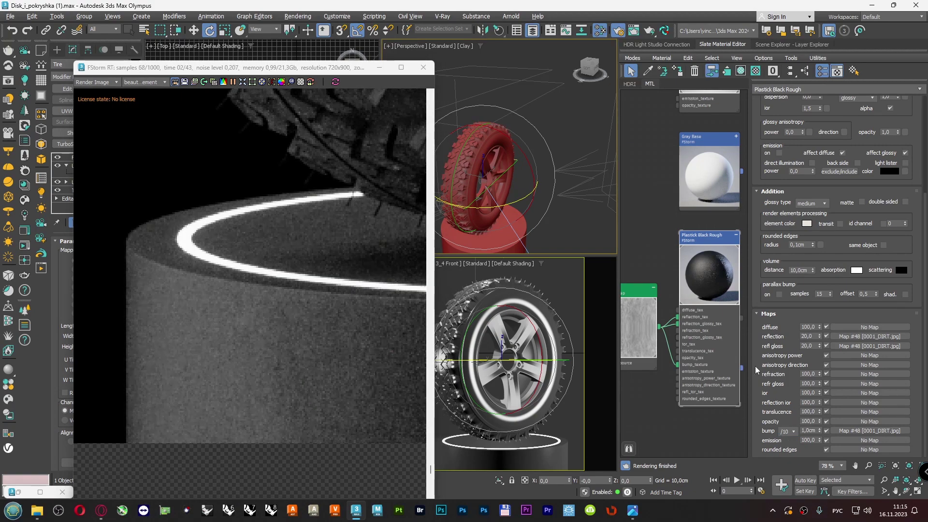
pyautogui.click(793, 431)
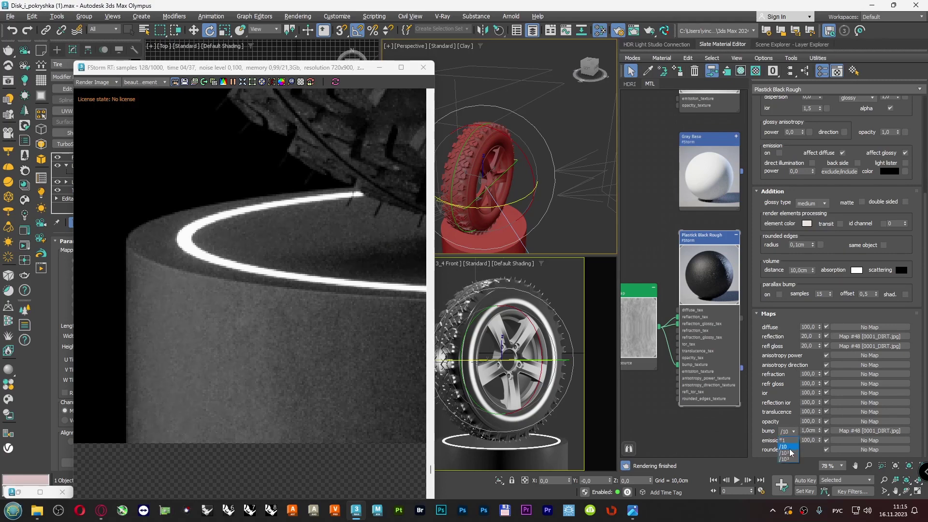
pyautogui.click(787, 437)
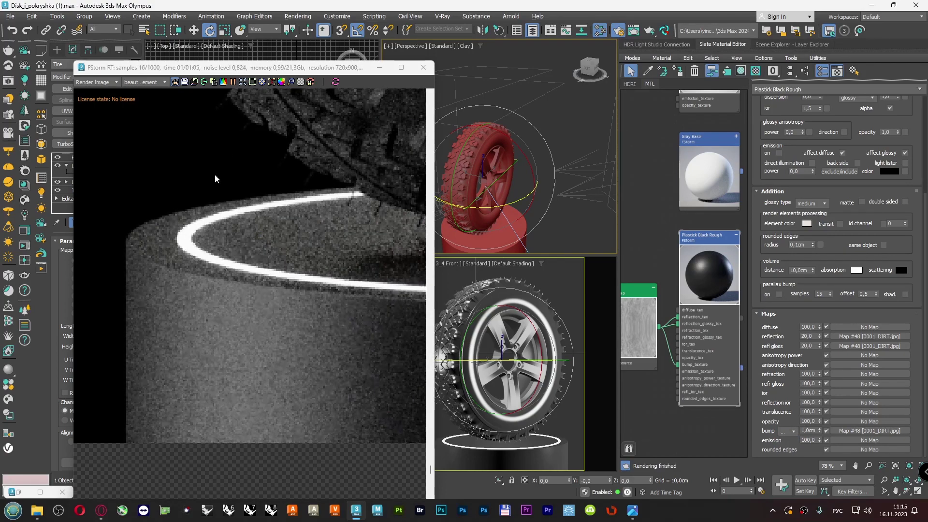
pyautogui.click(261, 82)
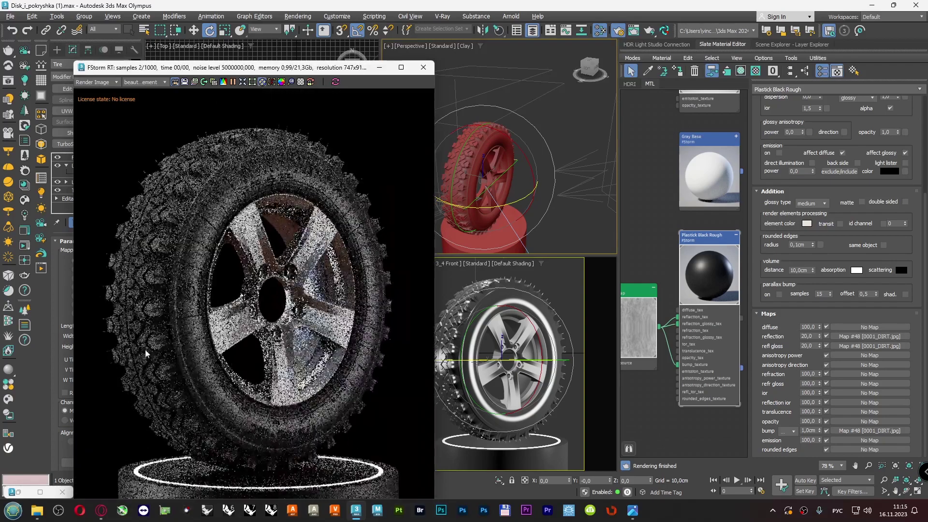
# - Reset the Map #48 dirt bitmap's W rotation to 0
pyautogui.scroll(5, 128, 486)
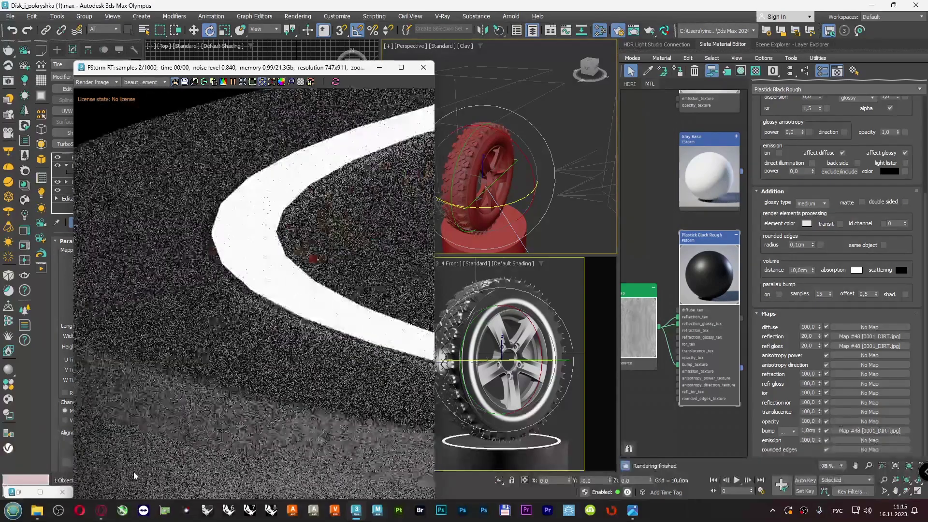
pyautogui.scroll(4, 186, 435)
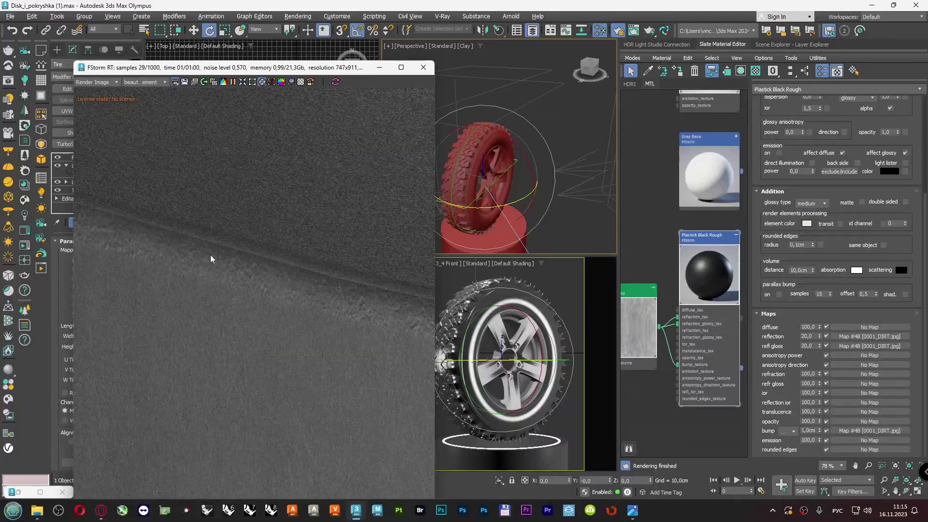
pyautogui.doubleClick(636, 297)
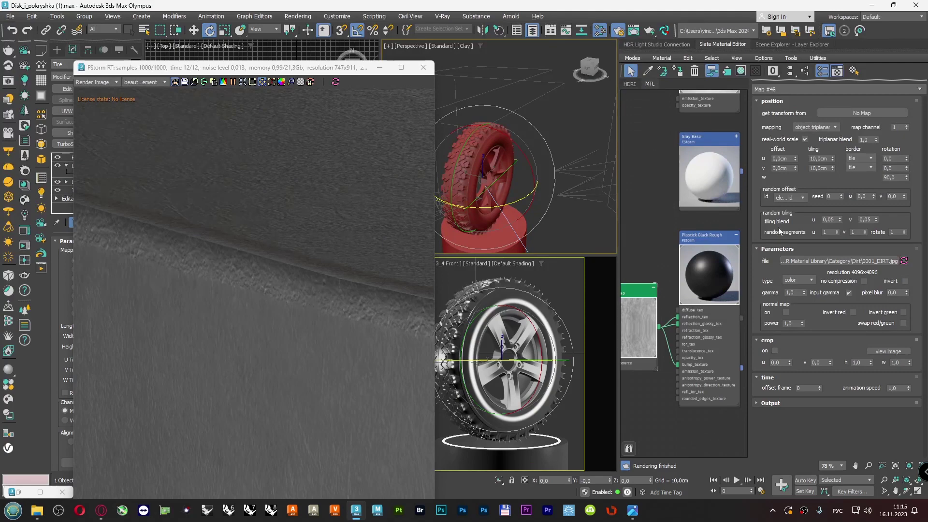
pyautogui.write('0')
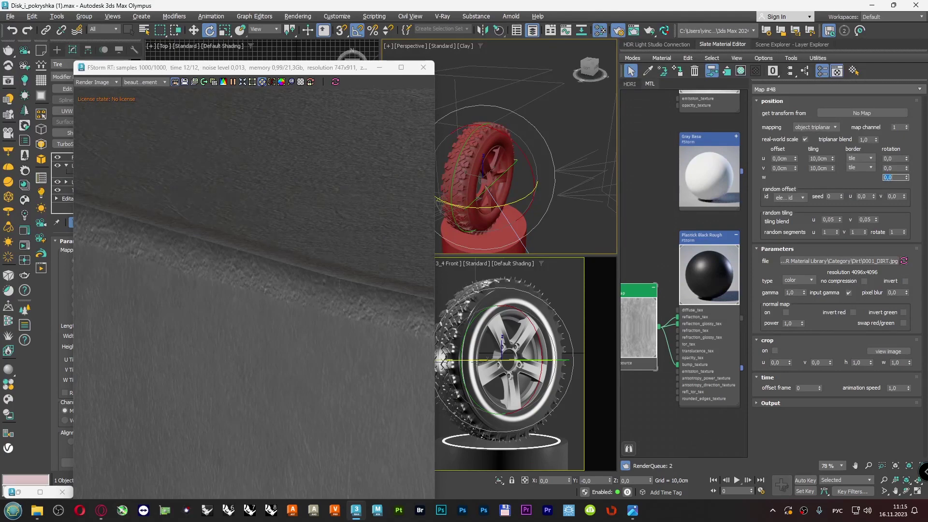
pyautogui.press('Return')
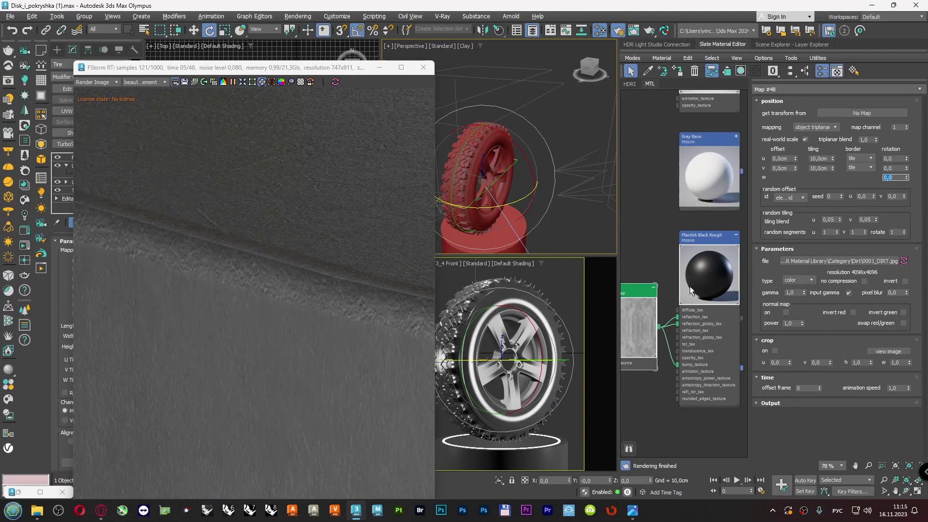
# - Set Plastick Black Rough's bump multiplier to /10 with amount 0,25 and disable optical zoom
pyautogui.doubleClick(705, 239)
pyautogui.scroll(-4, 755, 312)
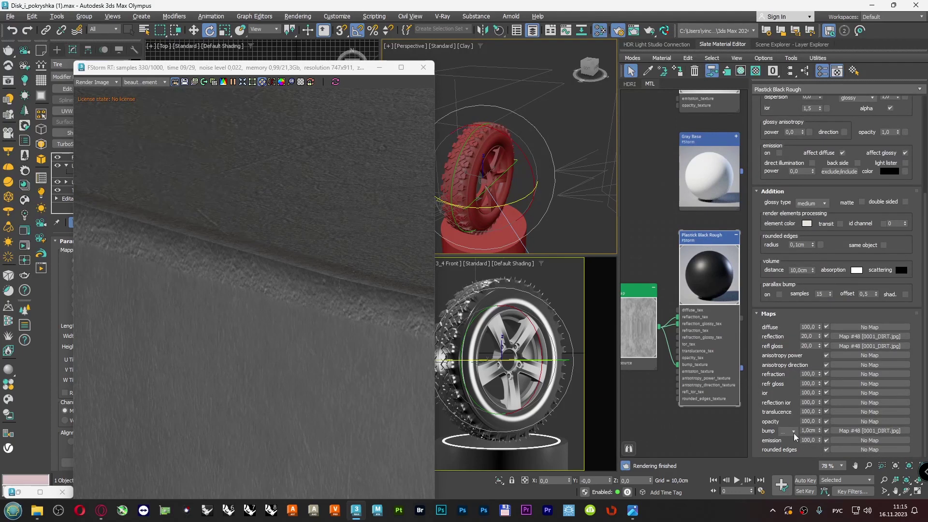
pyautogui.click(794, 431)
pyautogui.click(791, 448)
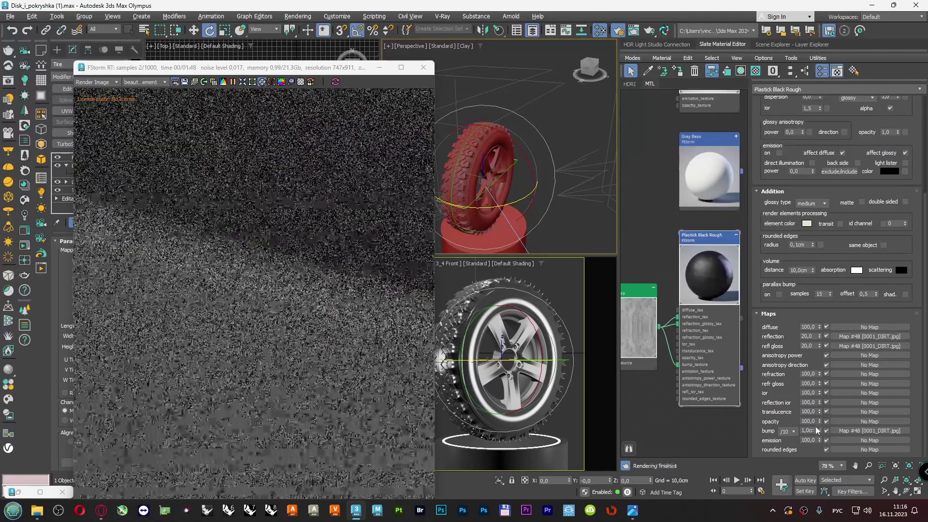
pyautogui.doubleClick(816, 429)
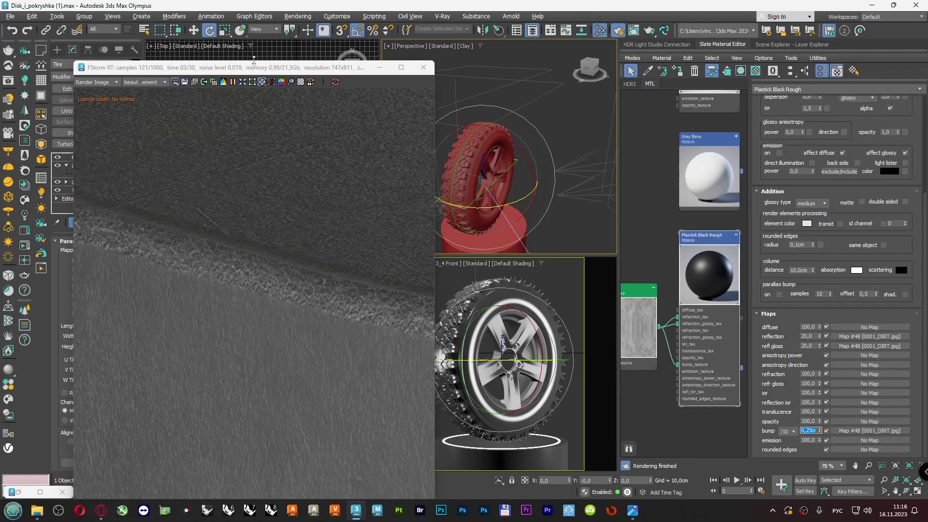
pyautogui.click(261, 82)
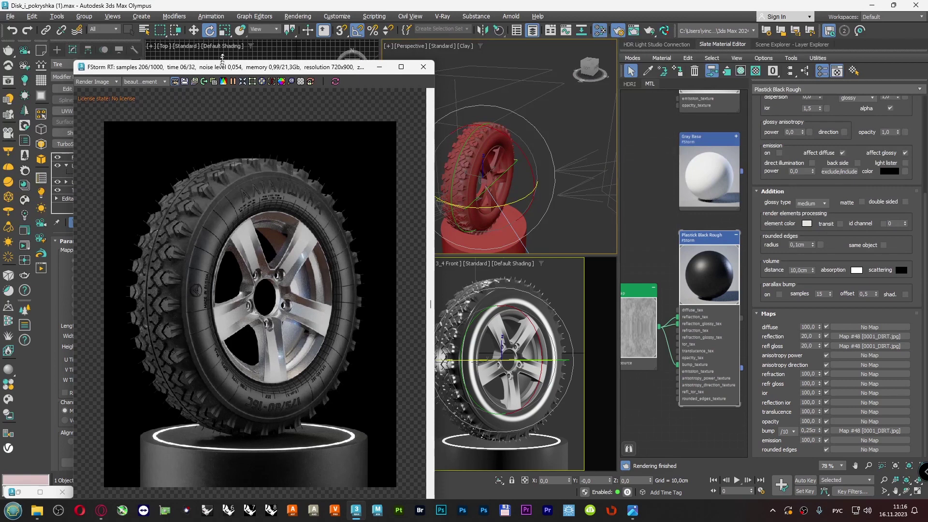
# - Make the FStorm window taller and set reflection and refl gloss map amounts to 15
pyautogui.moveTo(224, 62); pyautogui.dragTo(228, 2)
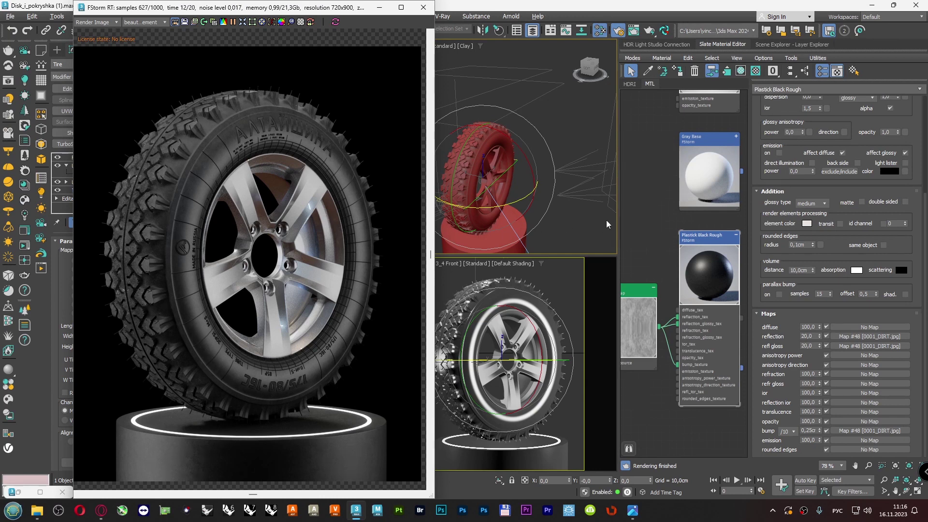
pyautogui.doubleClick(802, 335)
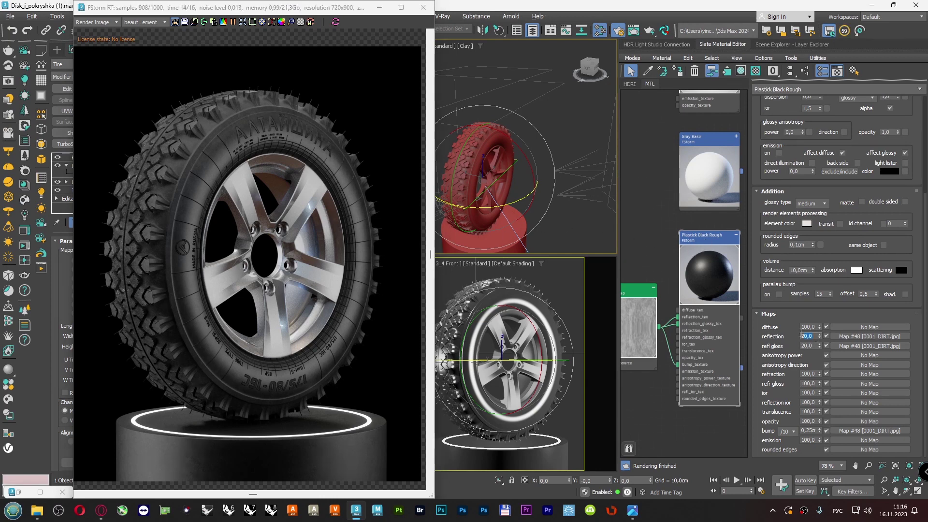
pyautogui.write('15')
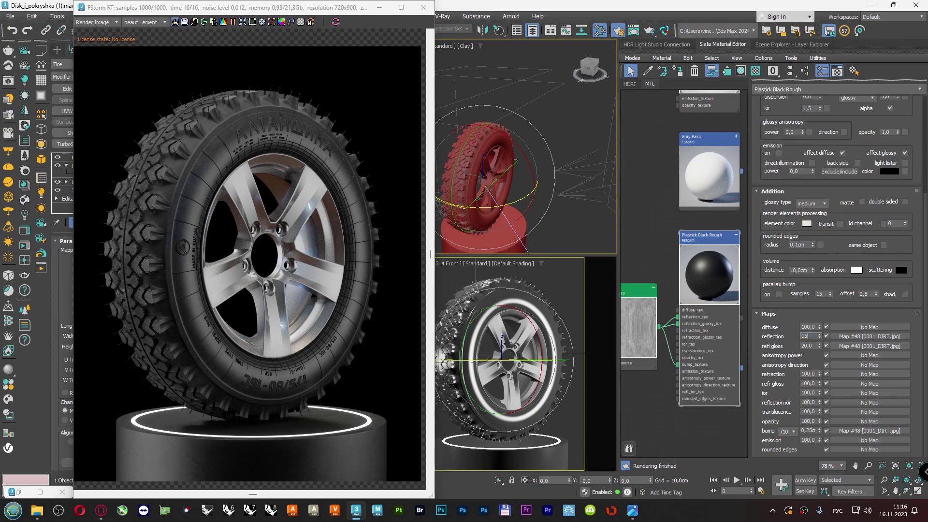
pyautogui.press('Return')
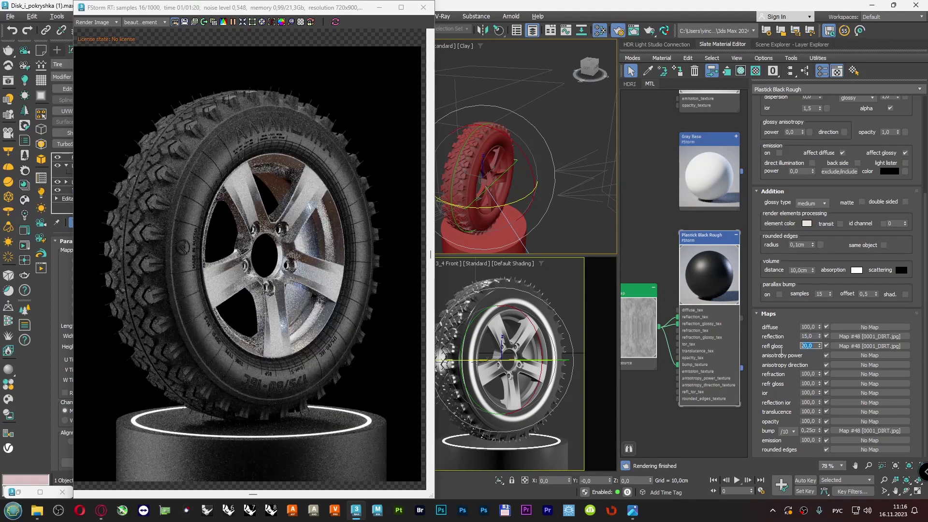
pyautogui.press('Tab')
pyautogui.write('15')
pyautogui.press('Return')
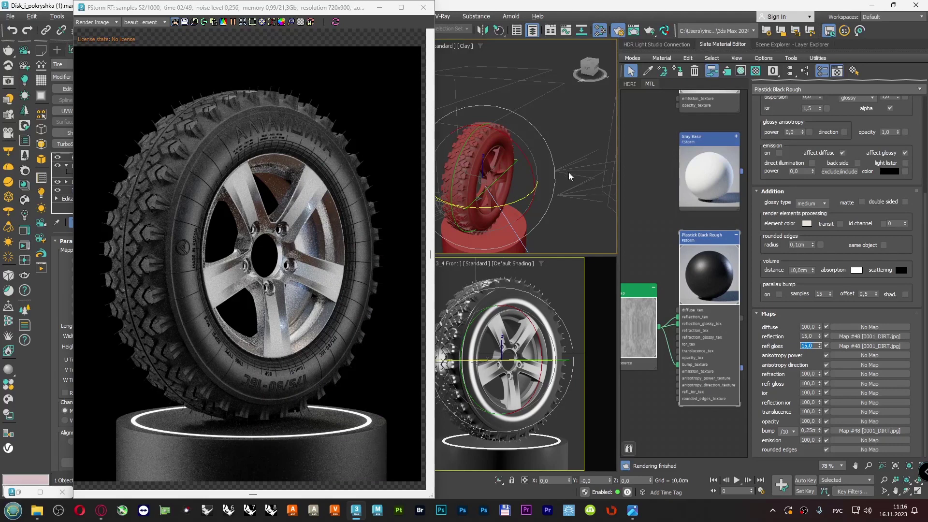
# - View Tire RC4.jpg in Photos without file details, zoom into its rim and sidewall, then minimize
pyautogui.click(633, 510)
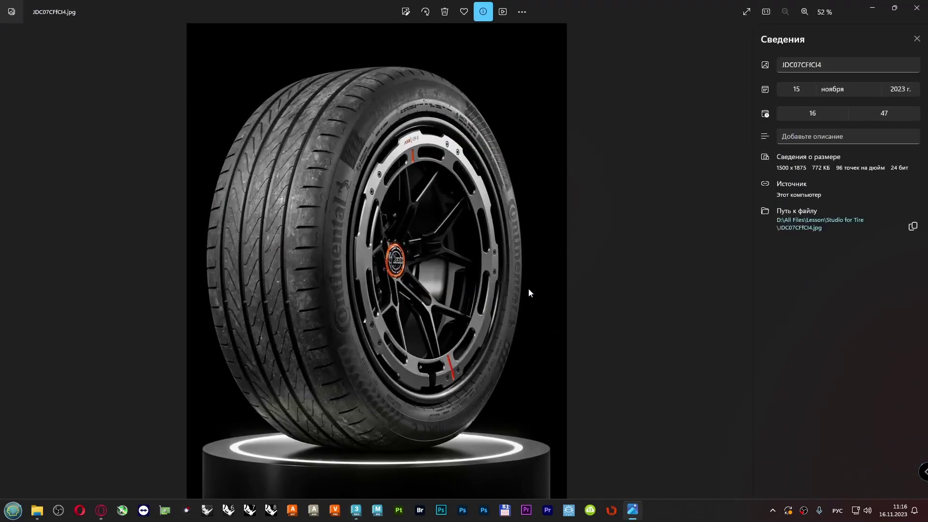
pyautogui.click(916, 39)
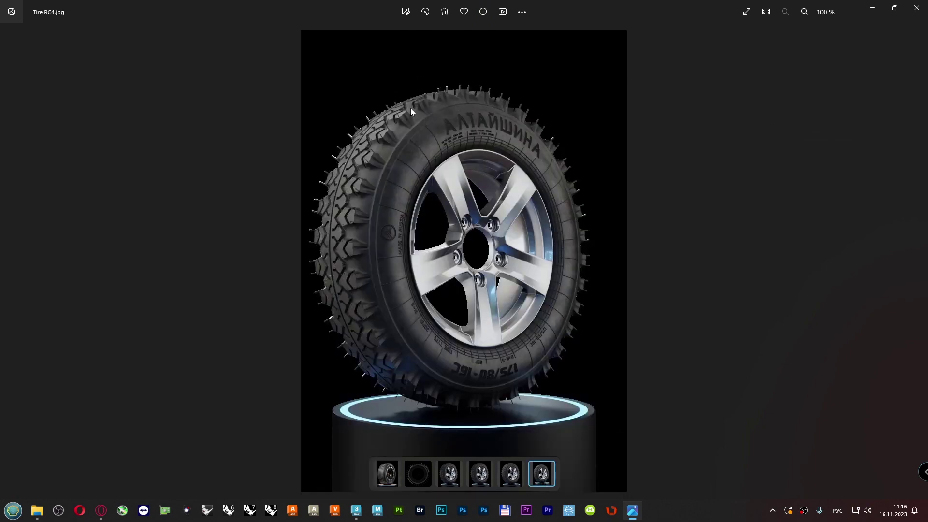
pyautogui.scroll(8, 410, 110)
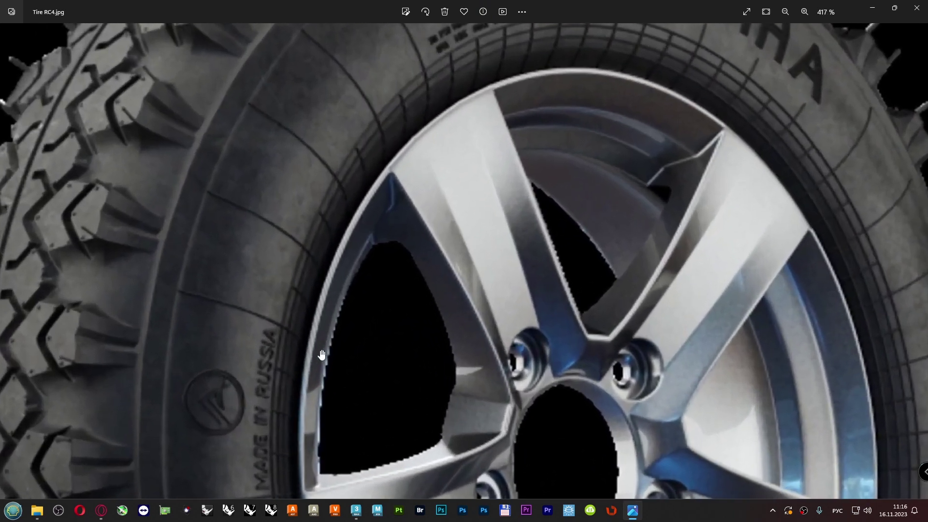
pyautogui.scroll(1, 322, 356)
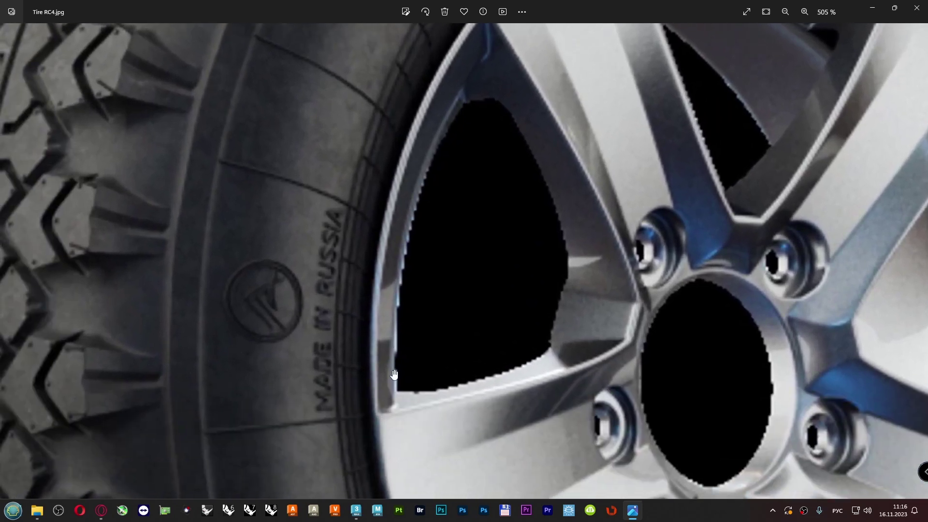
pyautogui.scroll(-1, 590, 279)
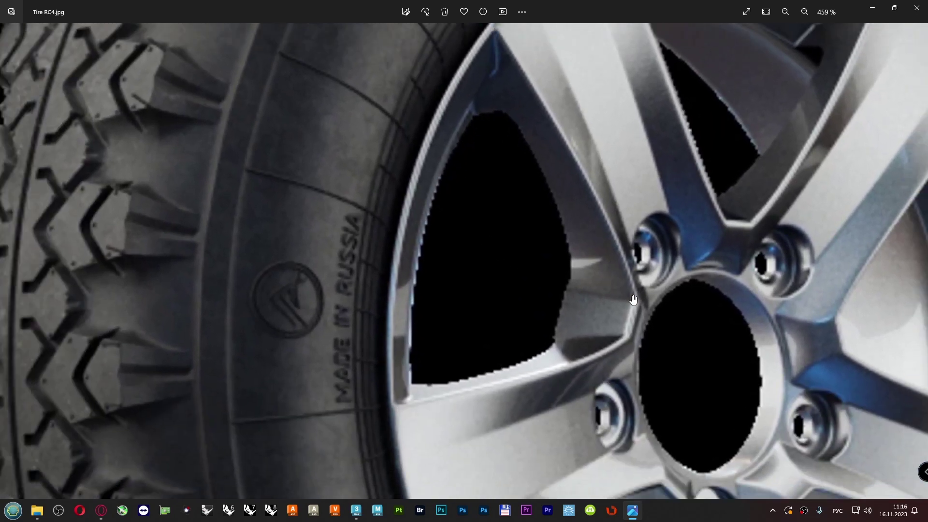
pyautogui.scroll(-3, 710, 321)
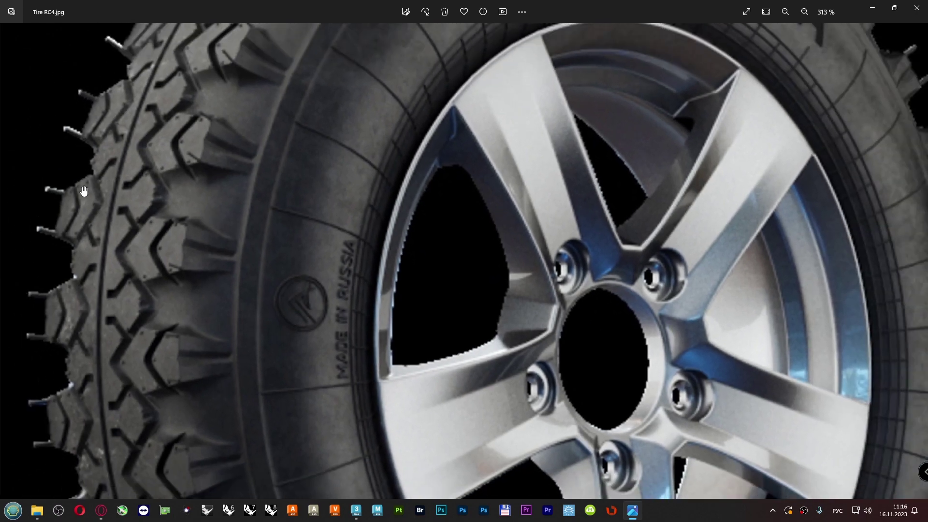
pyautogui.scroll(-7, 84, 144)
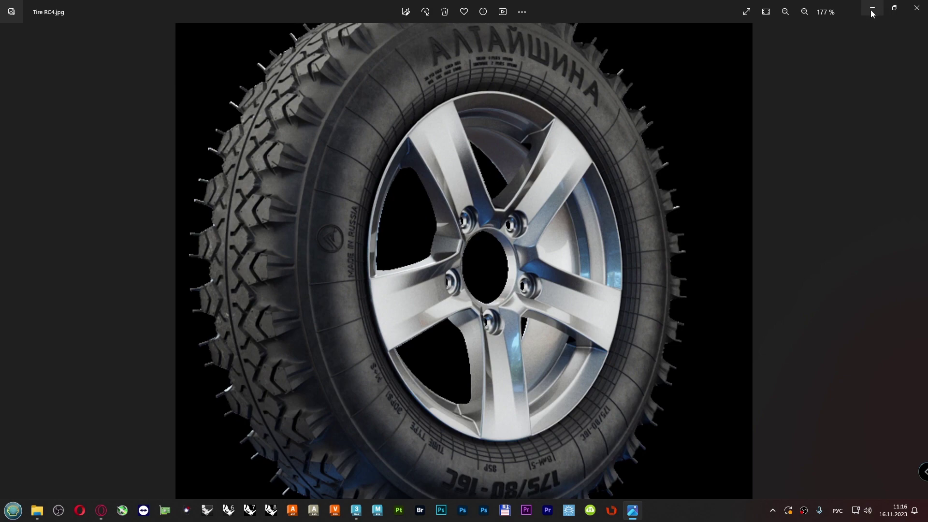
pyautogui.scroll(9, 516, 290)
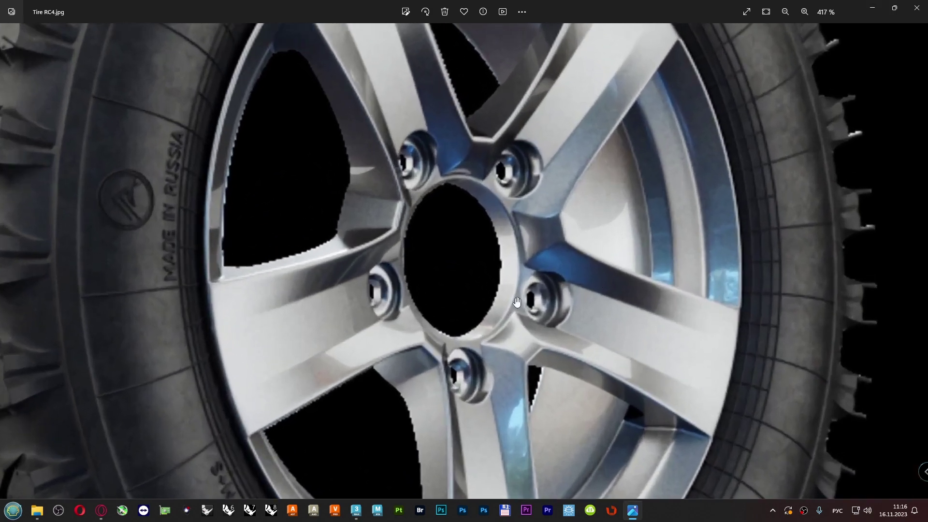
pyautogui.scroll(-5, 516, 302)
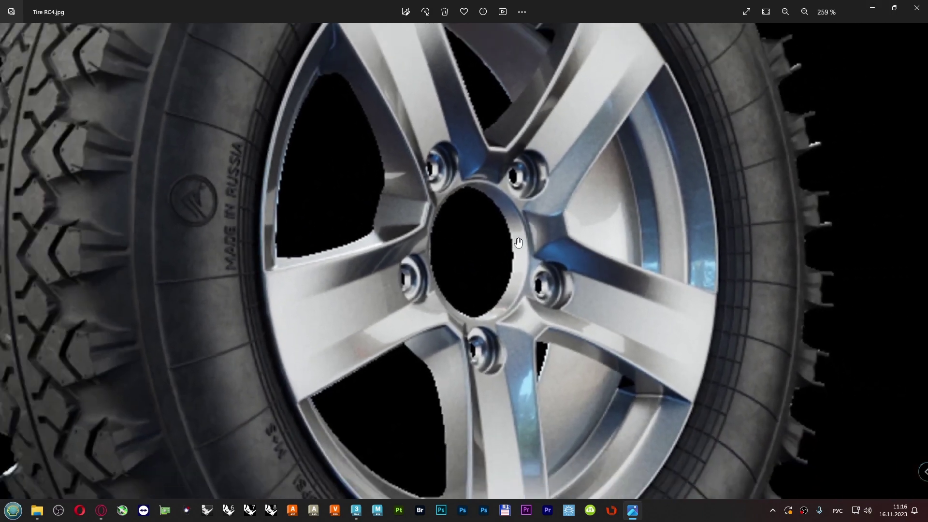
pyautogui.scroll(-3, 518, 242)
pyautogui.click(873, 8)
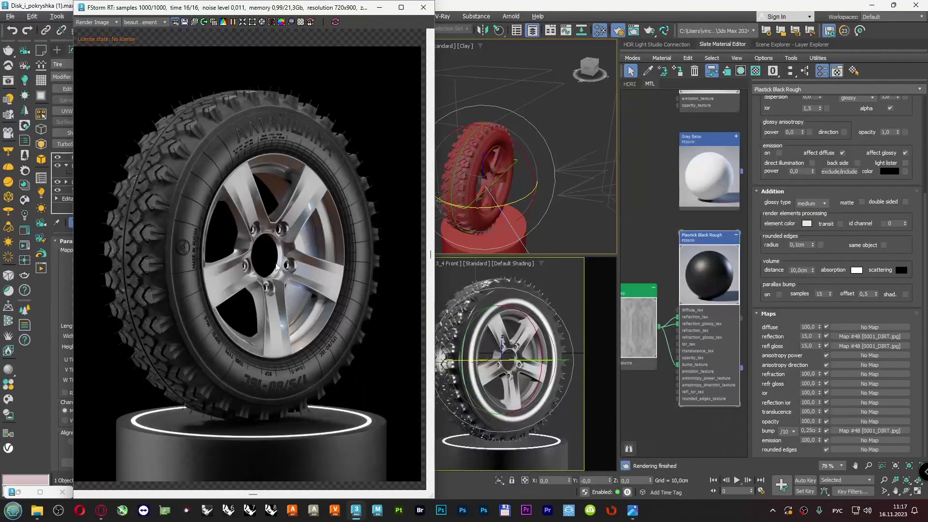
# - Zoom in and out on the finished FStorm render, then fit the whole image to the window
pyautogui.scroll(8, 207, 239)
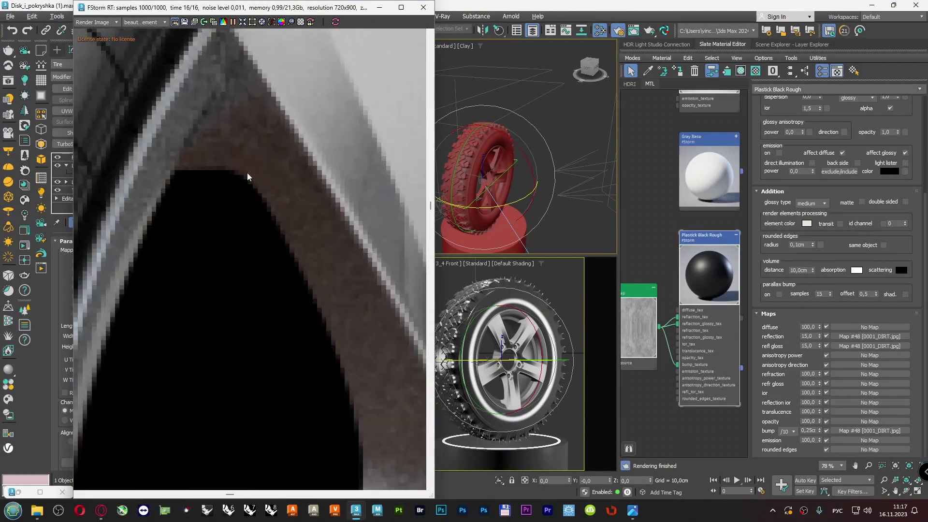
pyautogui.scroll(-4, 342, 347)
pyautogui.scroll(6, 297, 246)
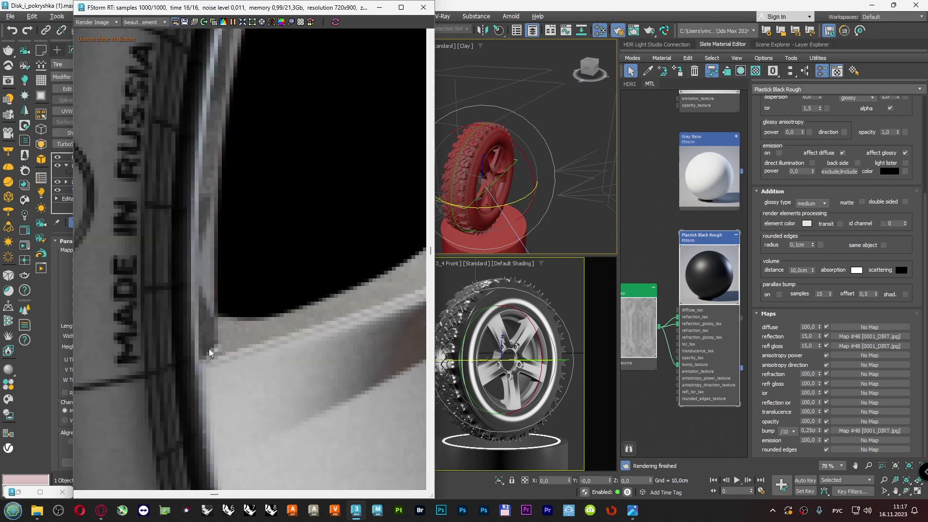
pyautogui.scroll(-4, 227, 314)
pyautogui.scroll(5, 267, 330)
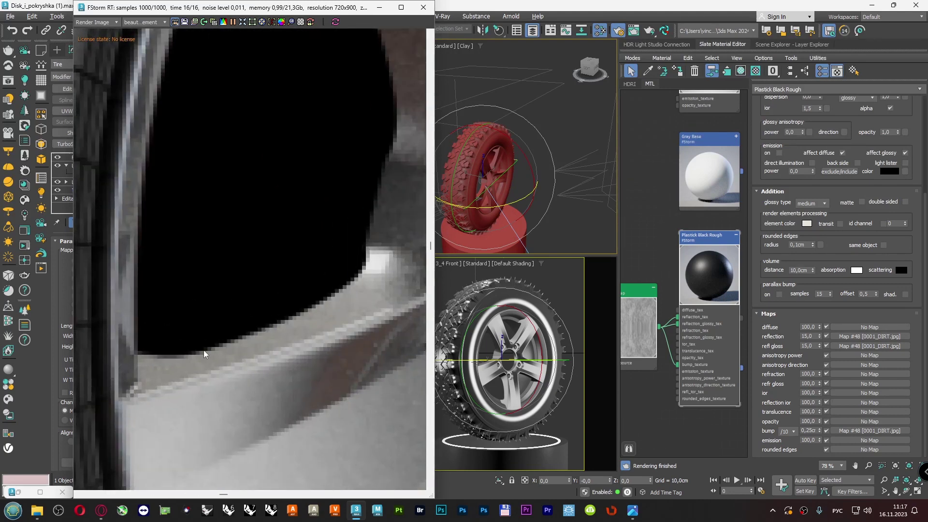
pyautogui.scroll(-6, 250, 329)
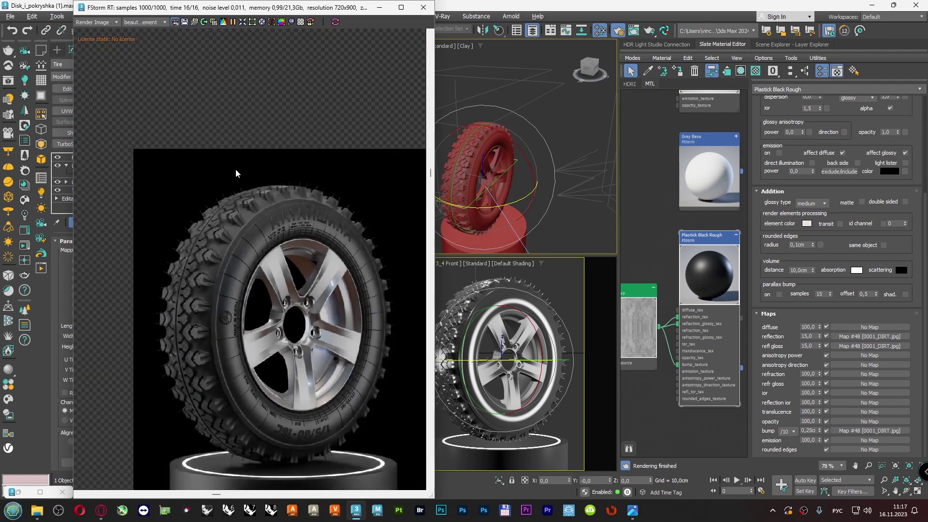
pyautogui.click(242, 22)
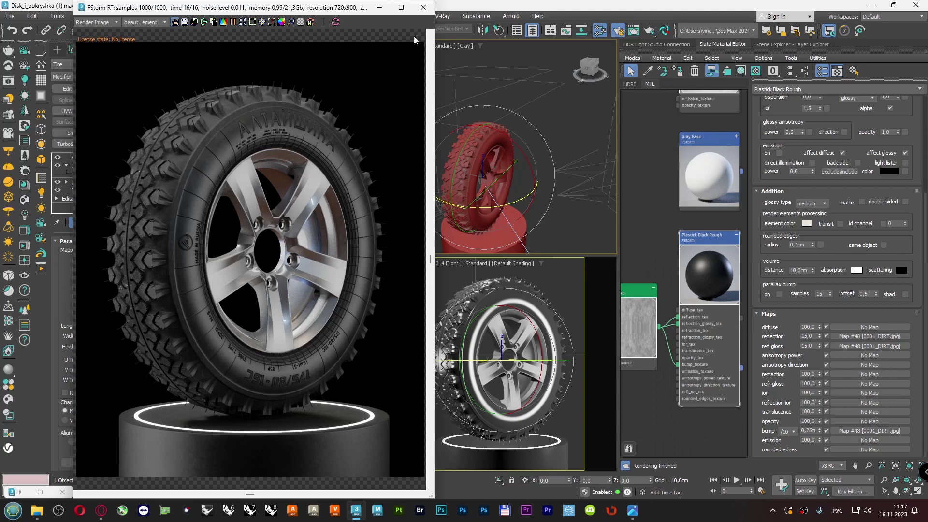
# - Move the render window aside to reveal the tire's FStormDisplacement modifier settings
pyautogui.moveTo(360, 11); pyautogui.dragTo(305, 12)
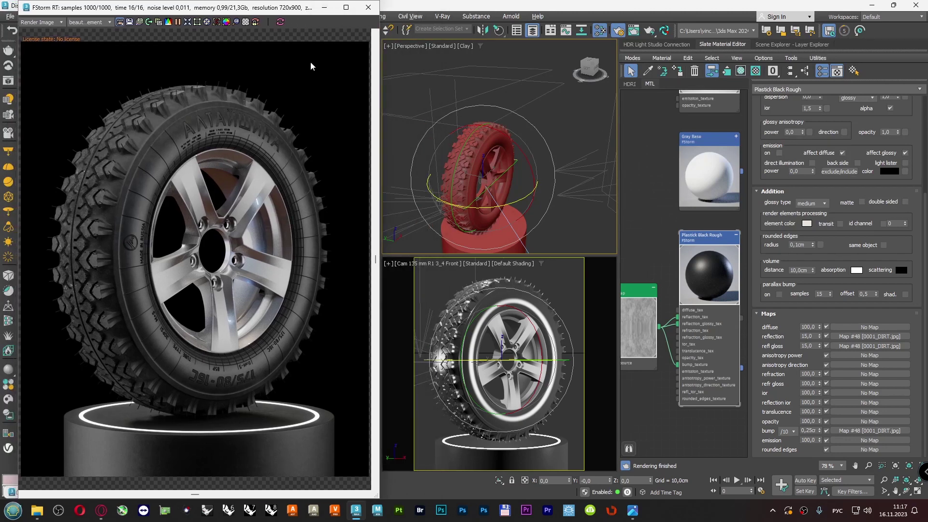
pyautogui.scroll(-5, 525, 169)
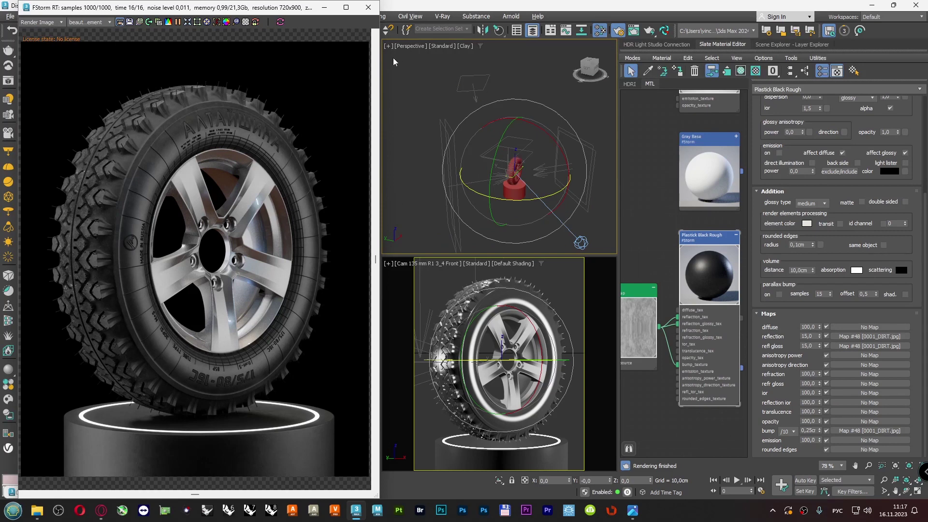
pyautogui.moveTo(300, 11); pyautogui.dragTo(301, 55)
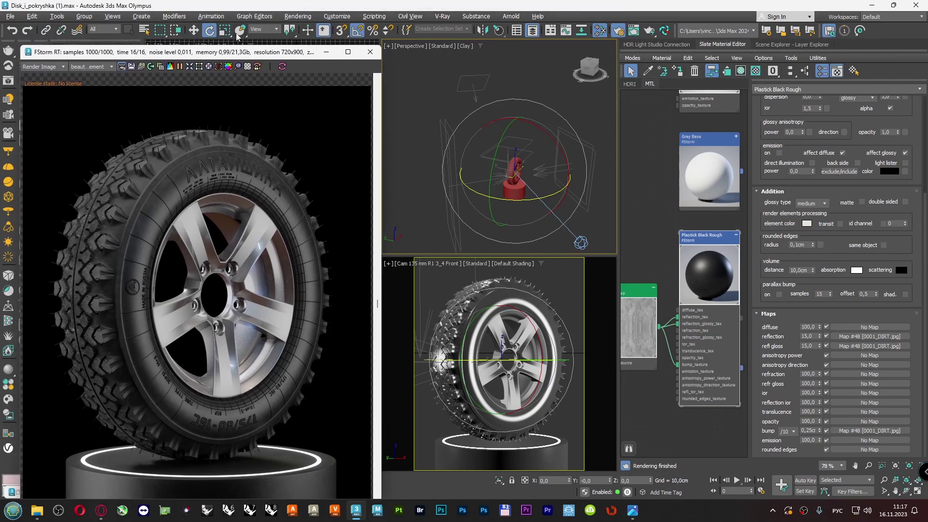
pyautogui.moveTo(232, 51); pyautogui.dragTo(354, 72)
# - Collapse the tire's UVW Map modifier entry and deselect the tire
pyautogui.click(104, 158)
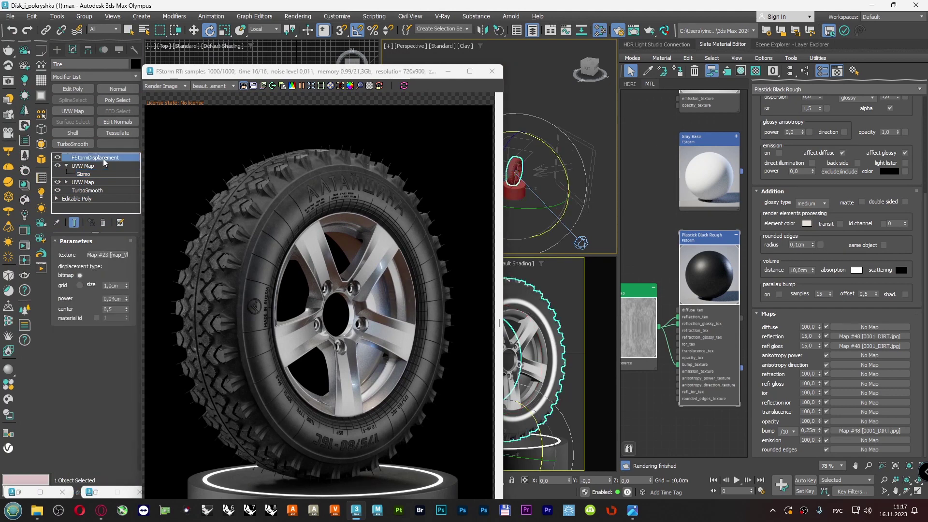
pyautogui.click(66, 166)
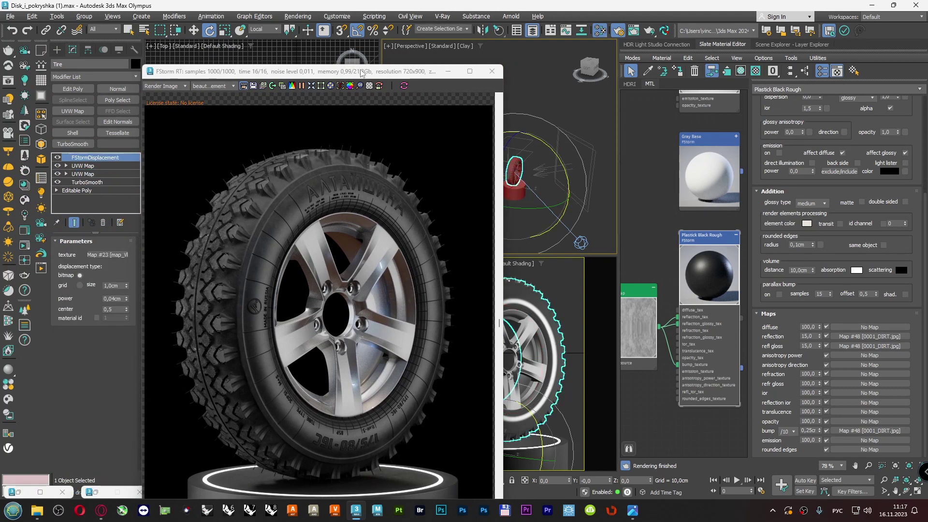
pyautogui.moveTo(360, 75); pyautogui.dragTo(249, 87)
pyautogui.click(411, 66)
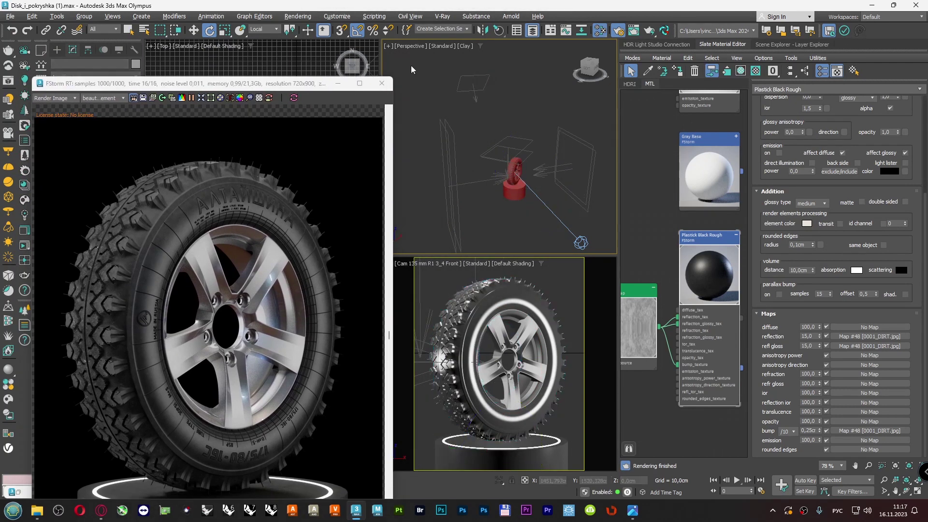
# - Switch the Perspective viewport to a Front view and frame the tire
pyautogui.click(410, 46)
pyautogui.click(475, 124)
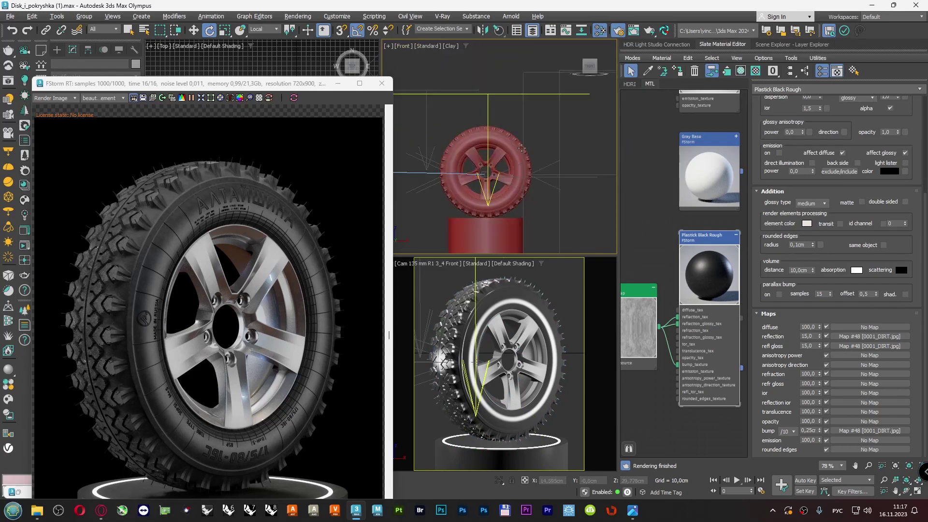
pyautogui.scroll(-3, 516, 145)
pyautogui.moveTo(516, 145); pyautogui.dragTo(504, 210, button='middle')
pyautogui.scroll(4, 505, 208)
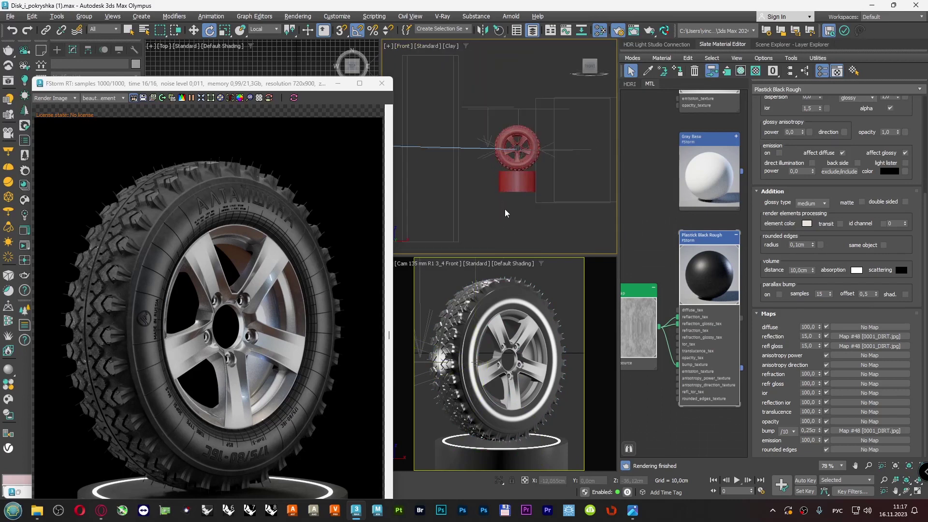
pyautogui.scroll(-2, 516, 204)
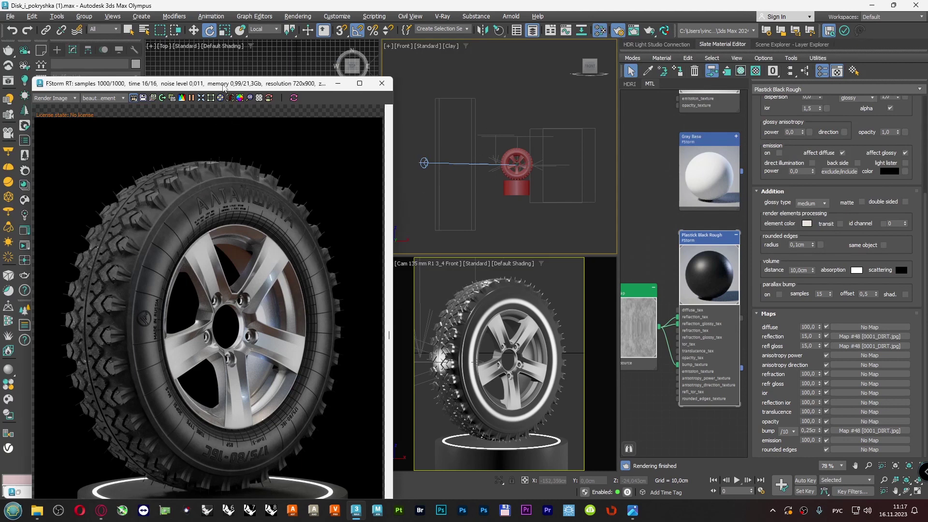
# - Move the render window aside and bring up the Layer Explorer
pyautogui.moveTo(225, 86); pyautogui.dragTo(218, 84)
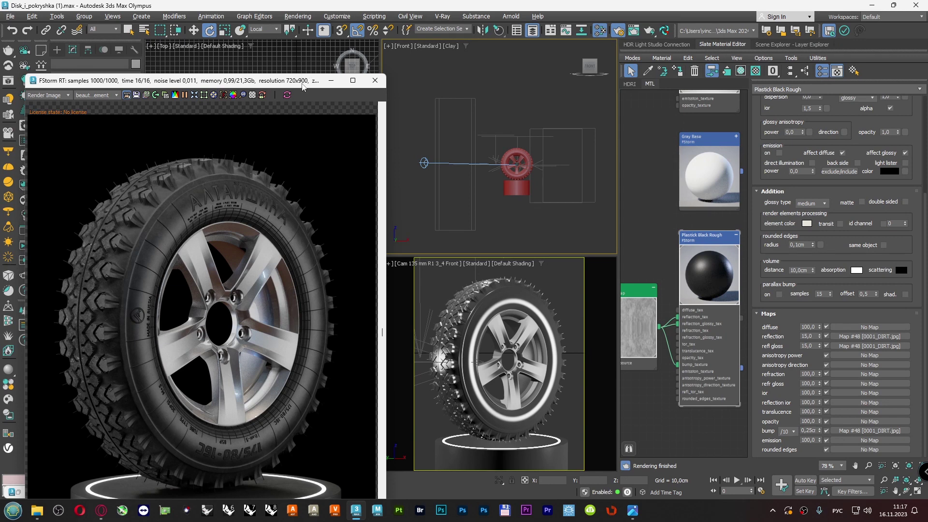
pyautogui.moveTo(303, 87); pyautogui.dragTo(290, 80)
pyautogui.click(763, 45)
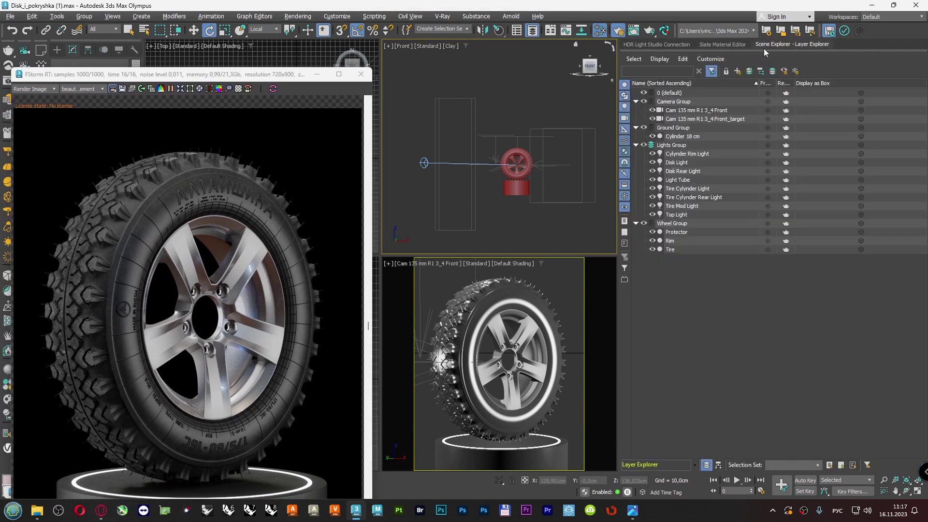
# - With Ground Group selected, draw a large Plane backdrop covering the tire in the front view
pyautogui.click(662, 128)
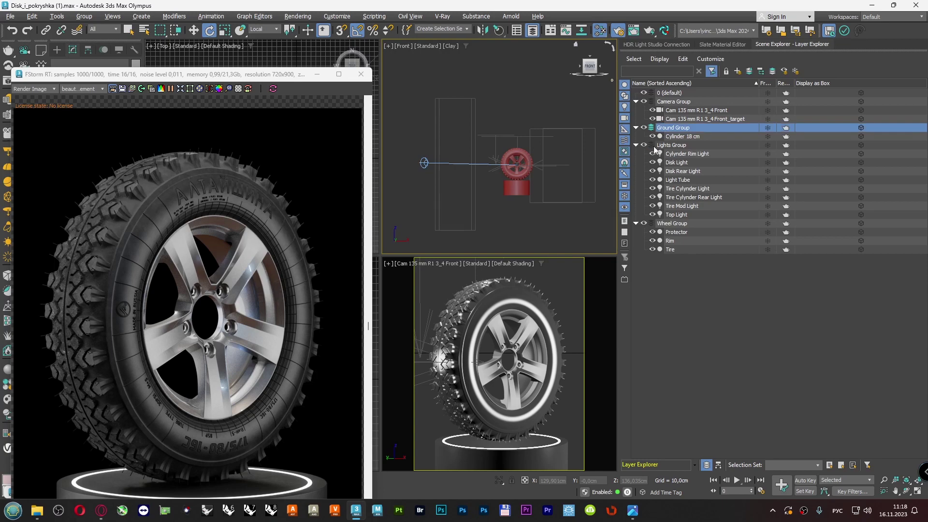
pyautogui.moveTo(203, 81); pyautogui.dragTo(291, 293)
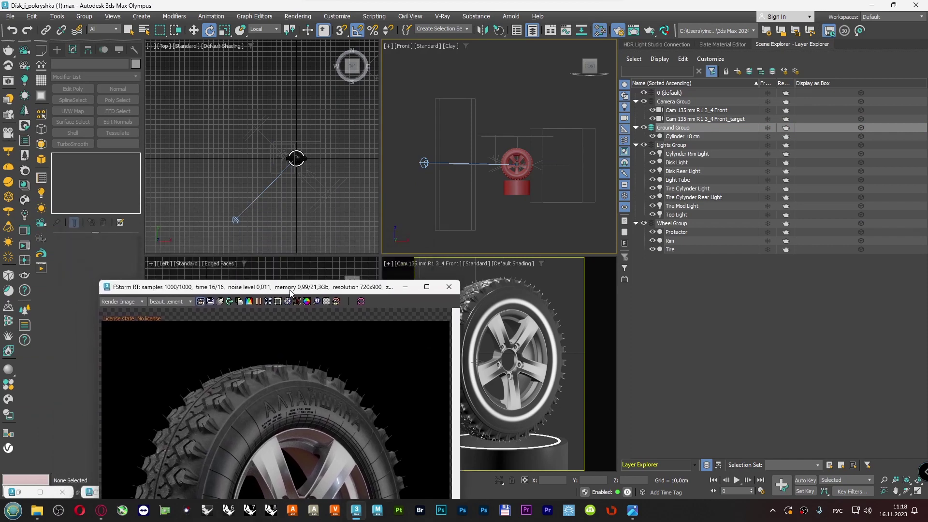
pyautogui.click(58, 50)
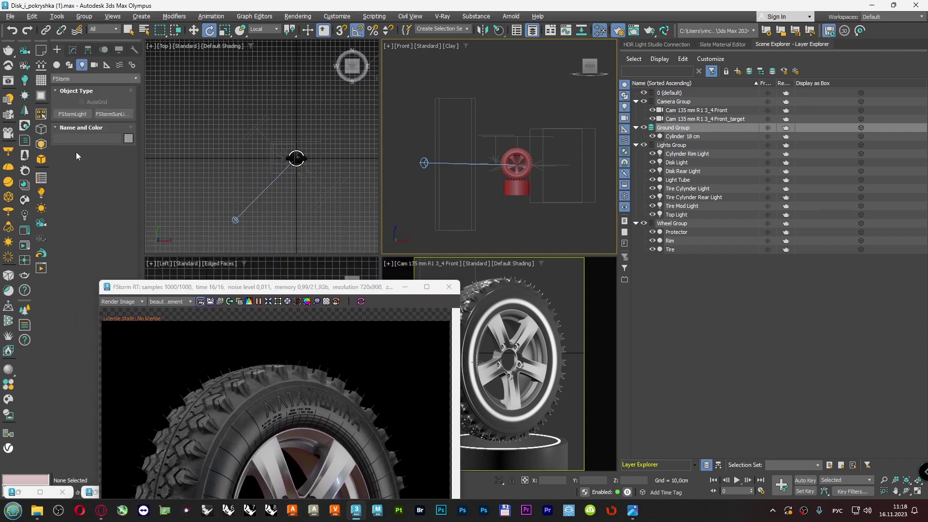
pyautogui.click(56, 66)
pyautogui.click(110, 163)
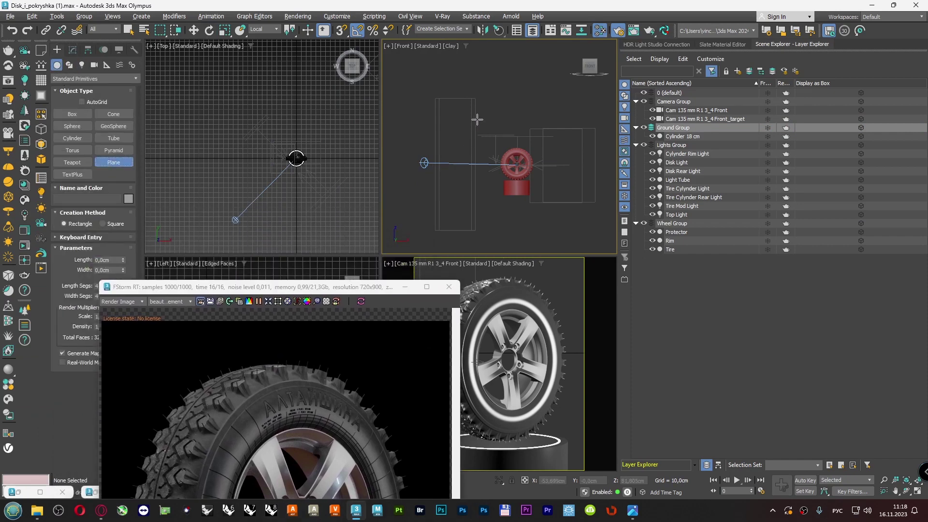
pyautogui.moveTo(466, 90); pyautogui.dragTo(562, 233)
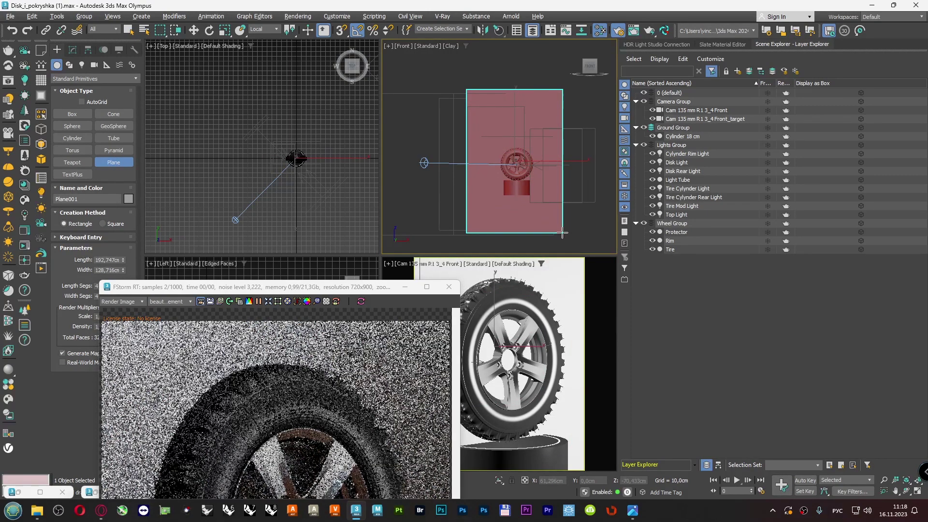
# - Switch the view to Perspective and try rotating Plane001, undoing the rotation
pyautogui.press('e')
pyautogui.moveTo(333, 286); pyautogui.dragTo(257, 197)
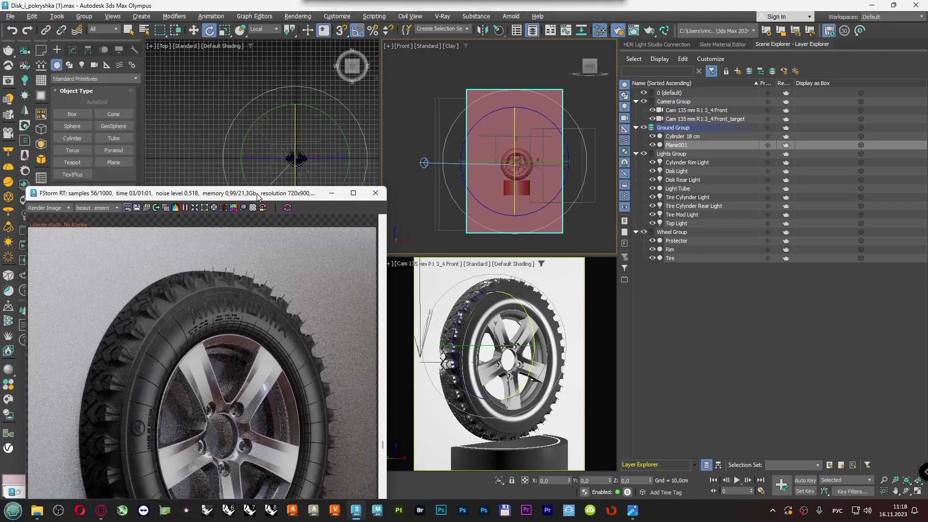
pyautogui.click(402, 46)
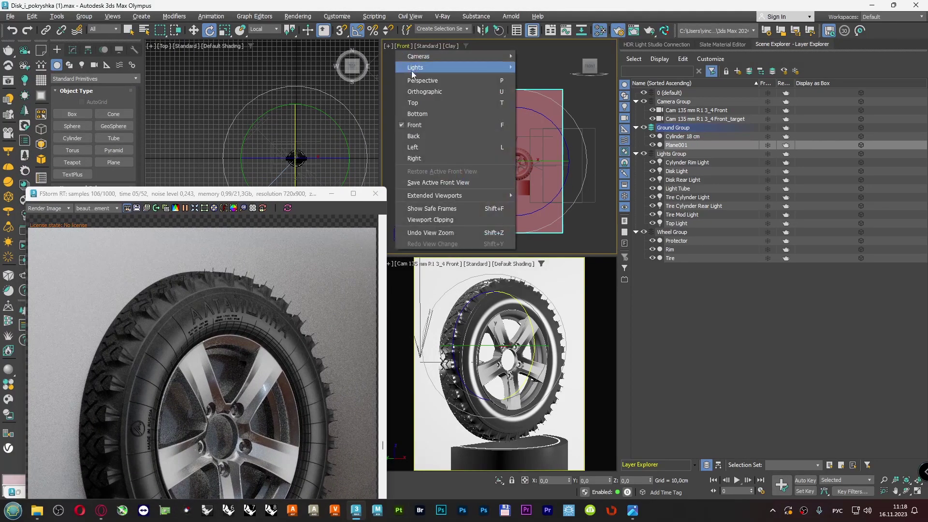
pyautogui.click(445, 80)
pyautogui.keyDown('alt'); pyautogui.moveTo(488, 129); pyautogui.dragTo(499, 193, button='middle'); pyautogui.keyUp('alt')
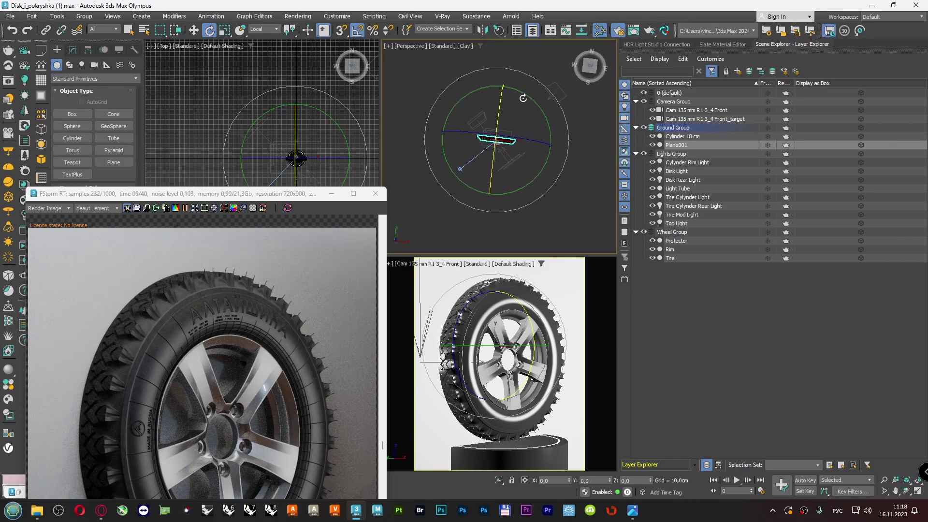
pyautogui.moveTo(525, 95); pyautogui.dragTo(542, 112)
pyautogui.hotkey('ctrl', 'z')
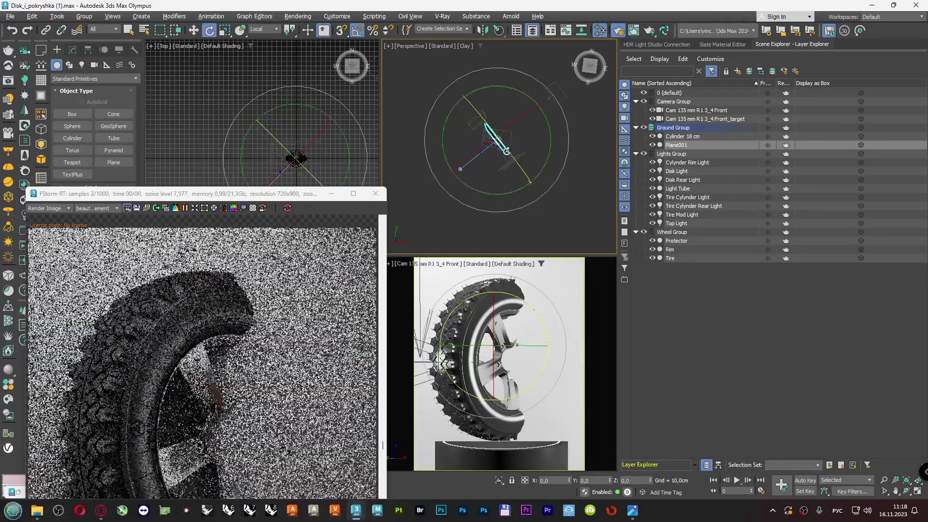
pyautogui.keyDown('alt'); pyautogui.moveTo(541, 113); pyautogui.dragTo(529, 89, button='middle'); pyautogui.keyUp('alt')
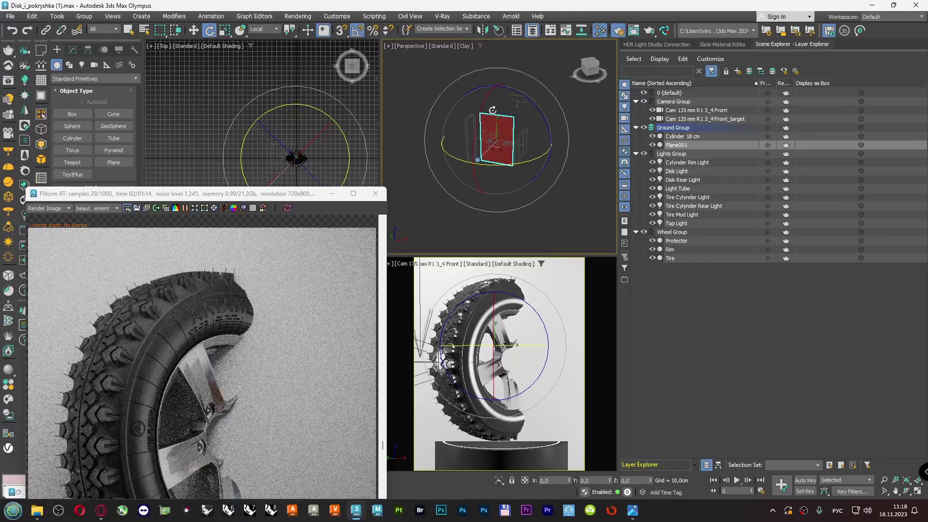
# - Move Plane001 behind the tire and raise it slightly upward
pyautogui.click(194, 31)
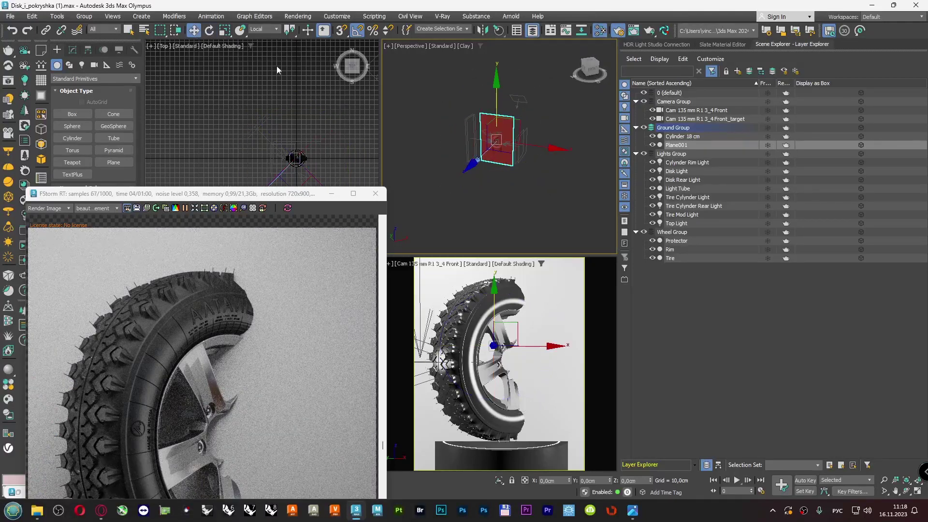
pyautogui.keyDown('alt'); pyautogui.moveTo(549, 181); pyautogui.dragTo(508, 175, button='middle'); pyautogui.keyUp('alt')
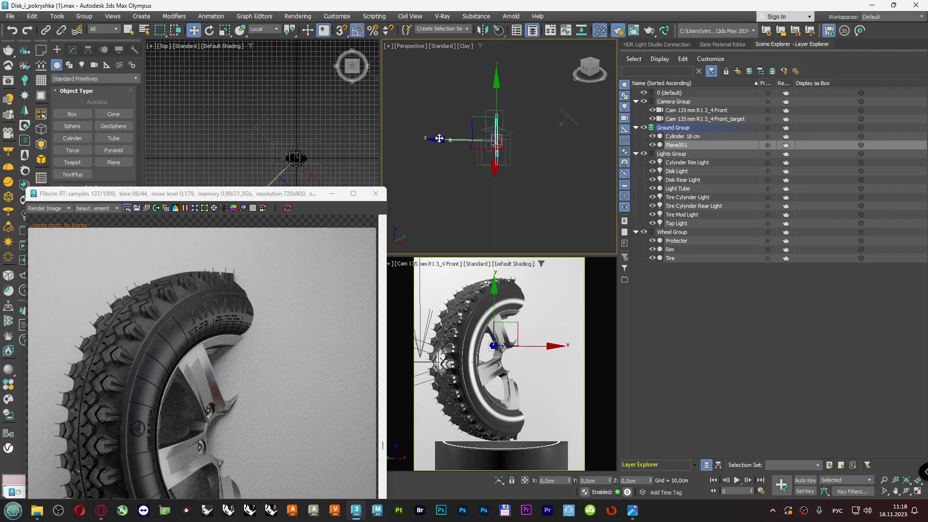
pyautogui.moveTo(439, 139); pyautogui.dragTo(542, 147)
pyautogui.moveTo(318, 194); pyautogui.dragTo(397, 34)
pyautogui.moveTo(602, 95); pyautogui.dragTo(596, 103, button='middle')
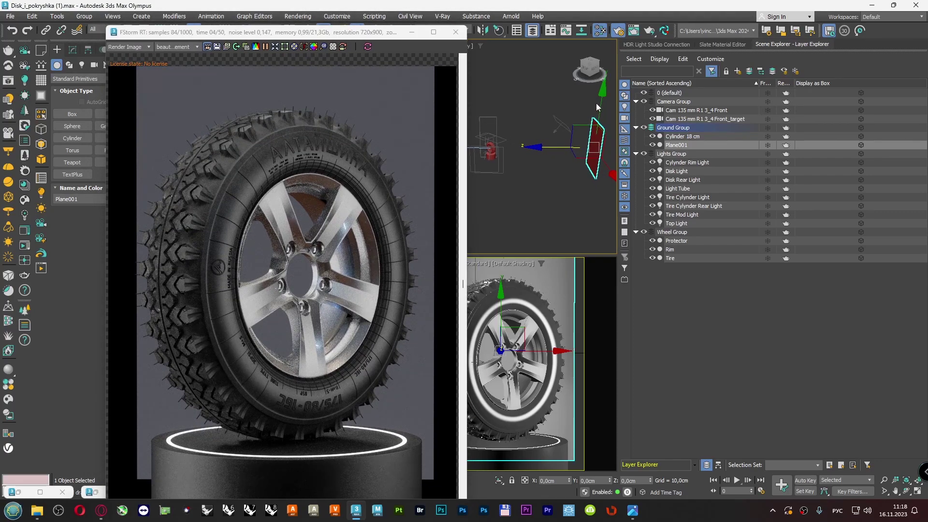
pyautogui.moveTo(555, 141); pyautogui.dragTo(544, 150, button='middle')
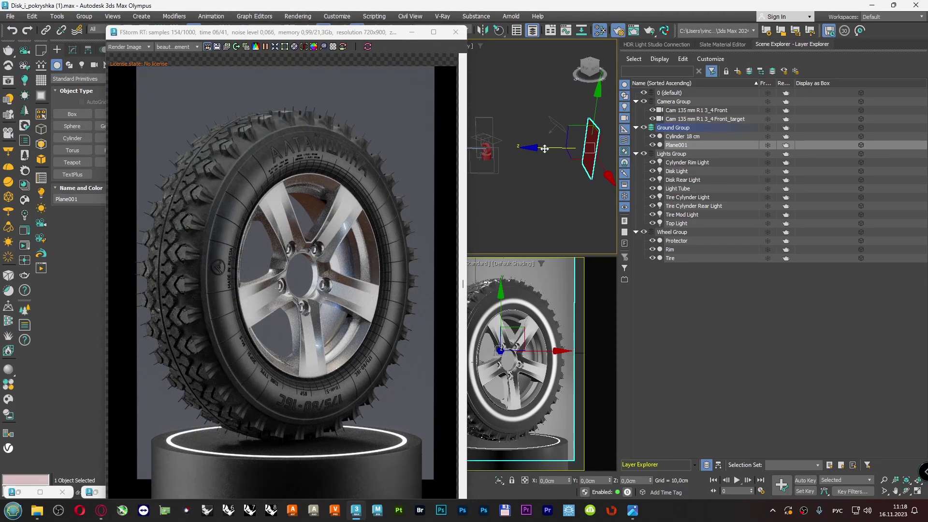
pyautogui.moveTo(545, 149); pyautogui.dragTo(601, 117)
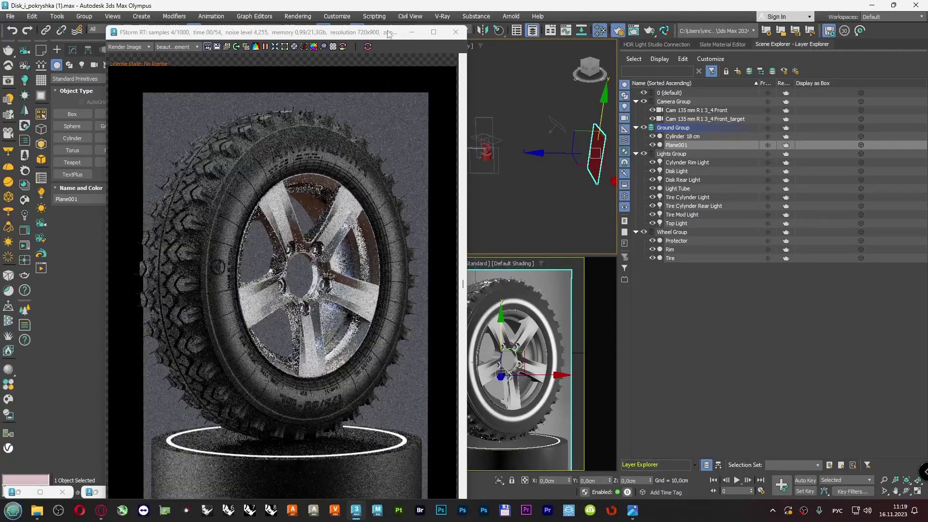
pyautogui.moveTo(387, 34); pyautogui.dragTo(407, 14)
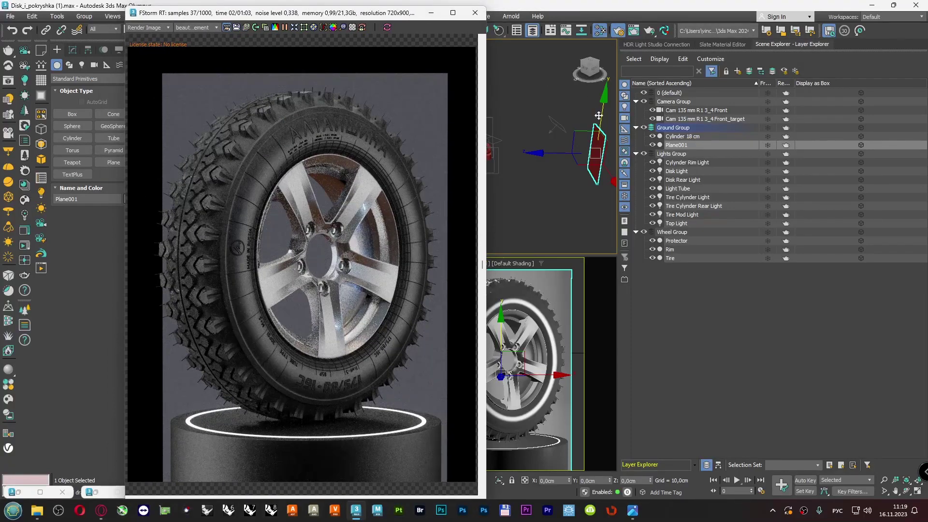
pyautogui.moveTo(599, 116); pyautogui.dragTo(601, 114)
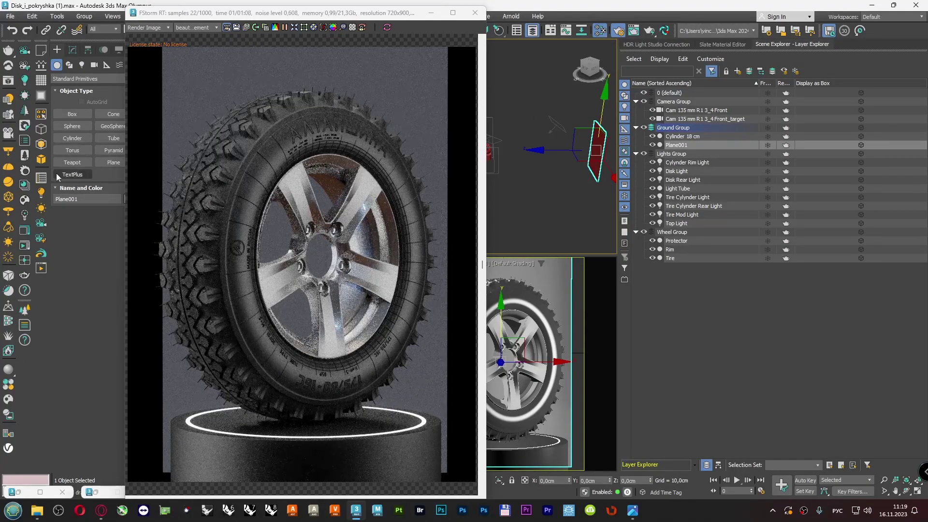
# - Set the plane's Length to 225 cm and Width to 185 cm
pyautogui.click(72, 51)
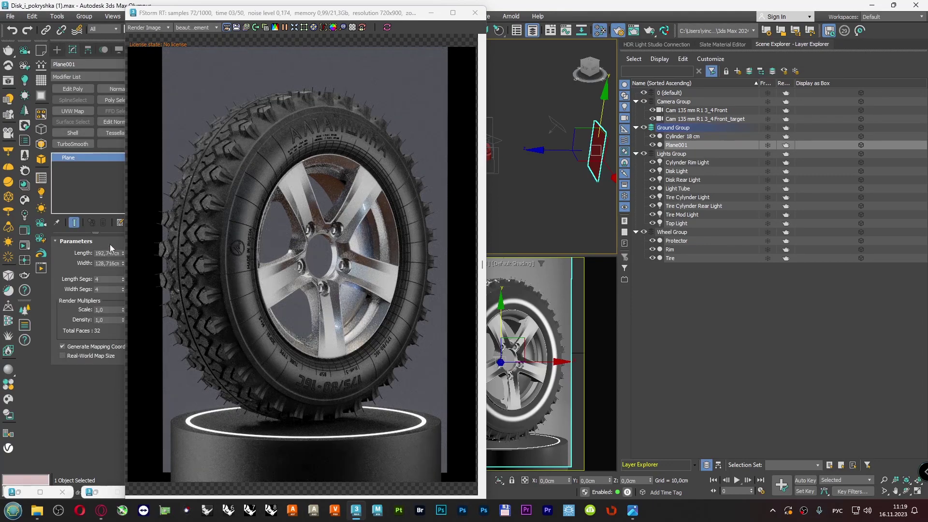
pyautogui.moveTo(267, 17); pyautogui.dragTo(285, 17)
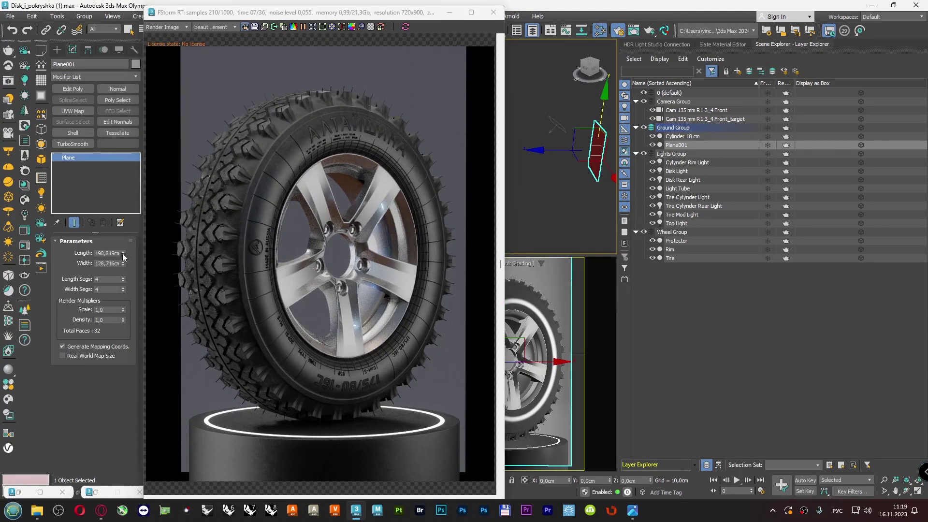
pyautogui.moveTo(123, 253); pyautogui.dragTo(124, 245)
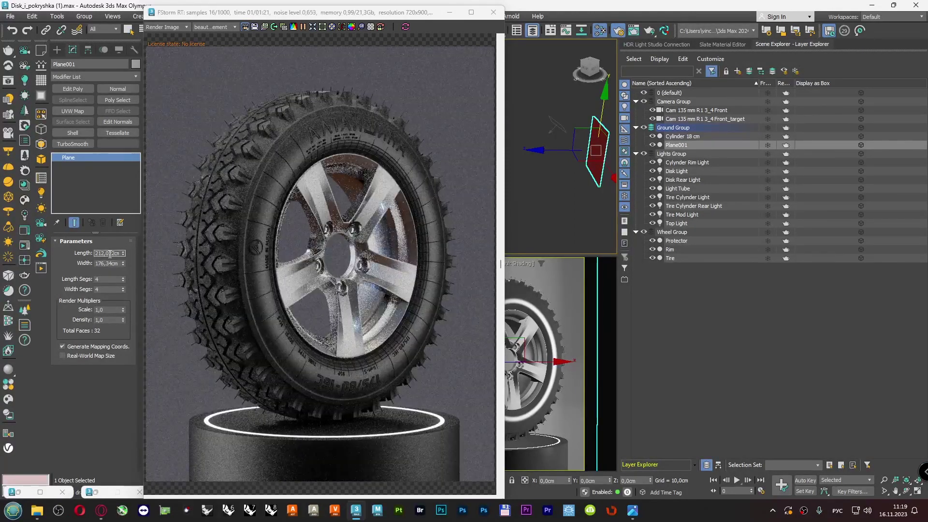
pyautogui.write('225')
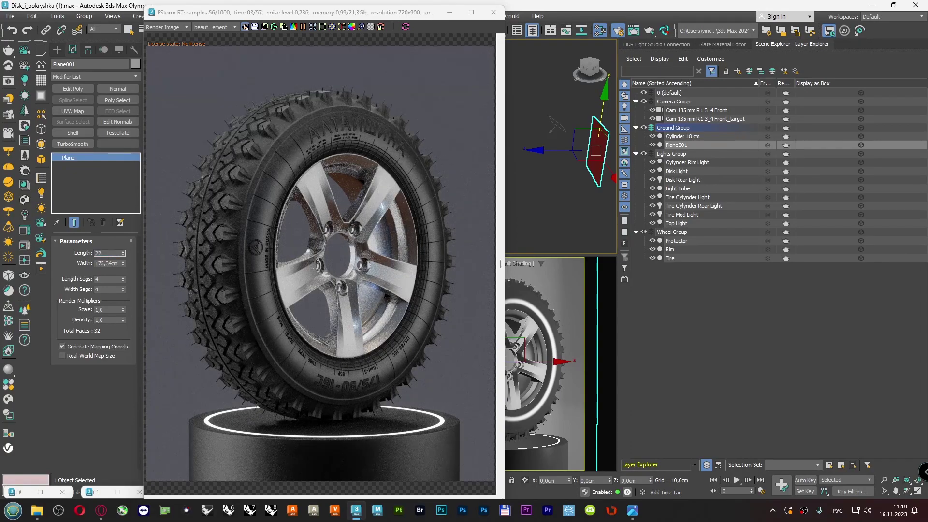
pyautogui.press('Tab')
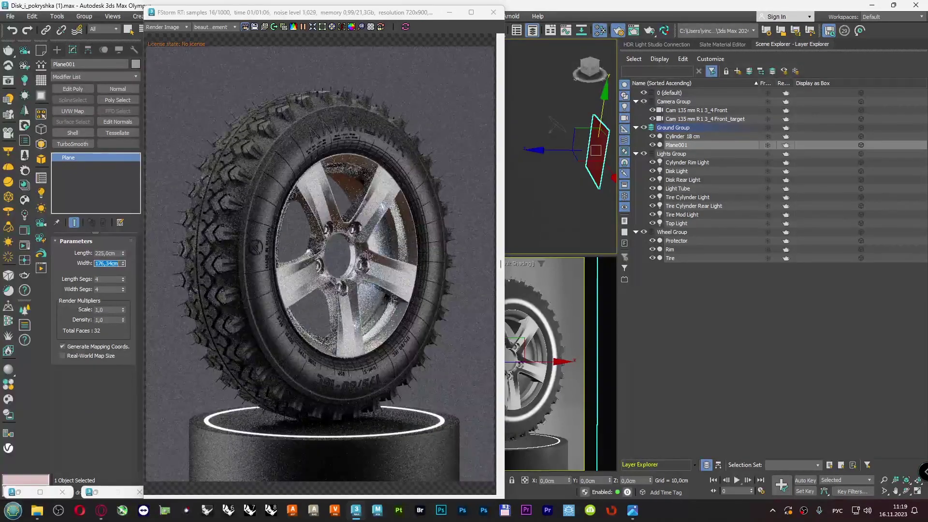
pyautogui.write('185')
pyautogui.press('Return')
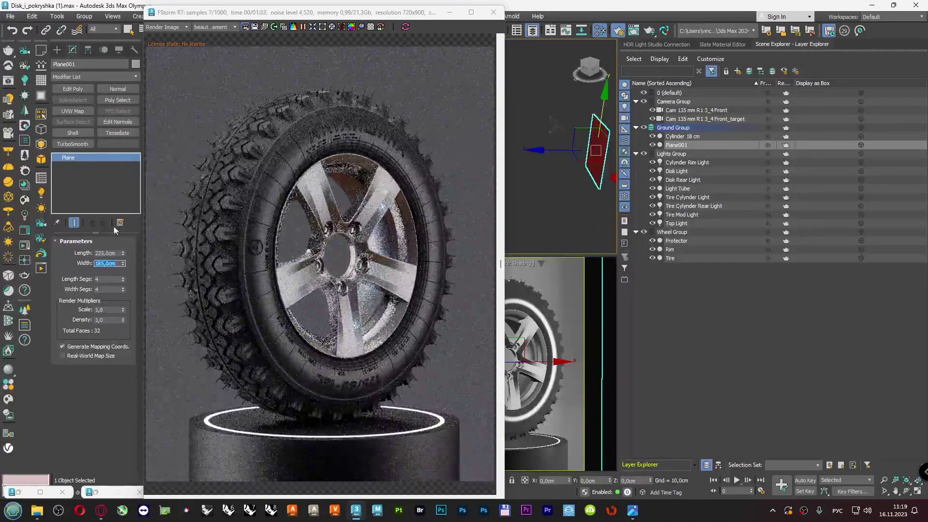
# - Rename Plane001 to Wall in the Layer Explorer
pyautogui.doubleClick(675, 144)
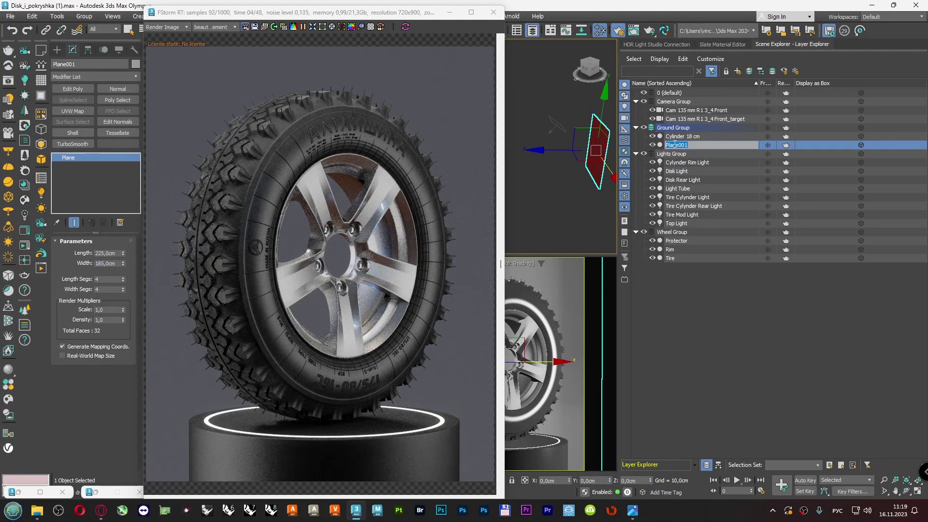
pyautogui.write('По')
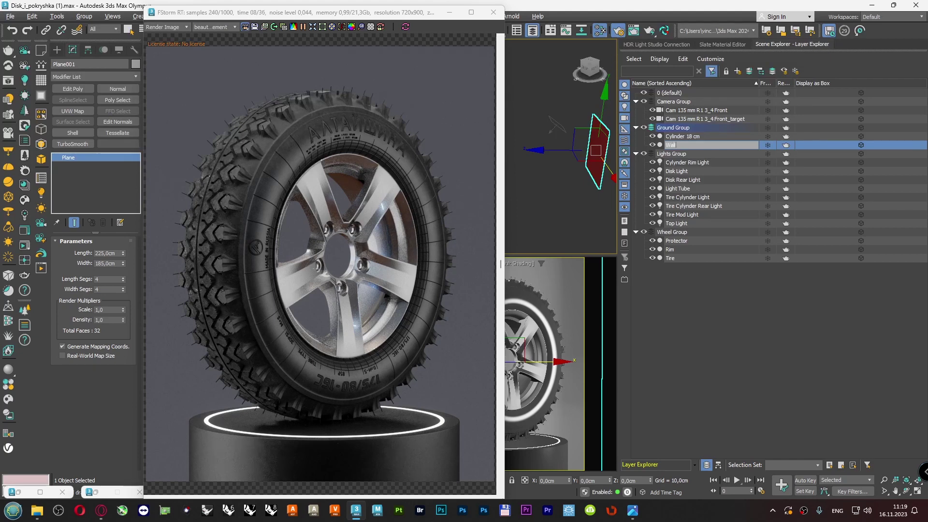
pyautogui.press('Return')
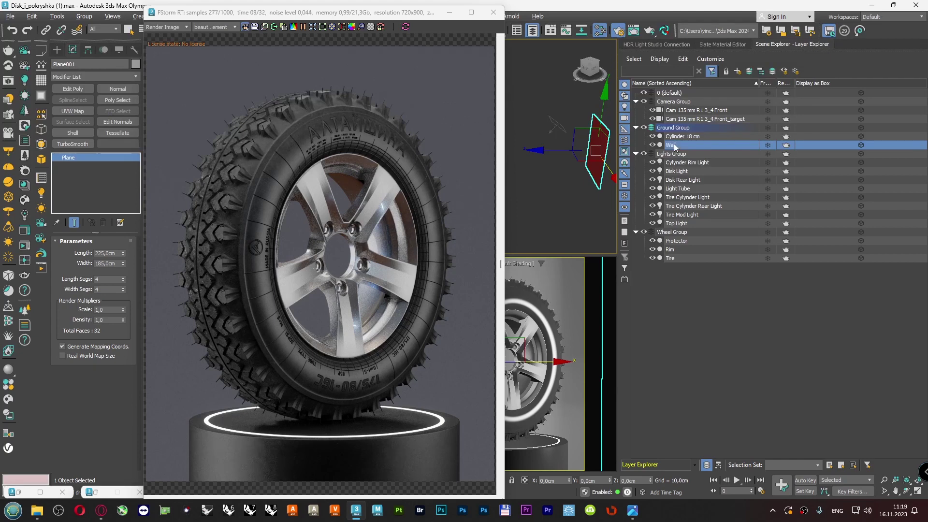
# - Create a new FStorm material in the Slate editor and assign it to Wall
pyautogui.click(722, 44)
pyautogui.moveTo(675, 288); pyautogui.dragTo(687, 163, button='middle')
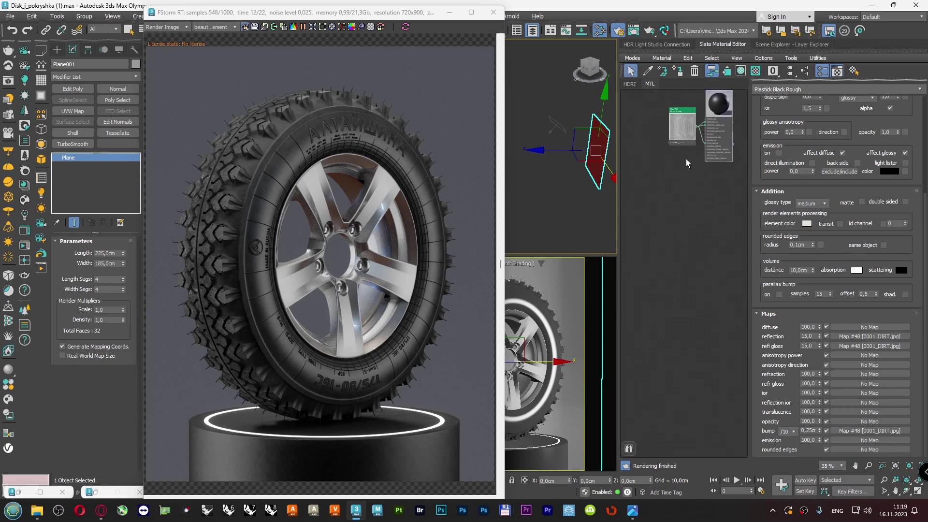
pyautogui.rightClick(679, 203)
pyautogui.moveTo(725, 220)
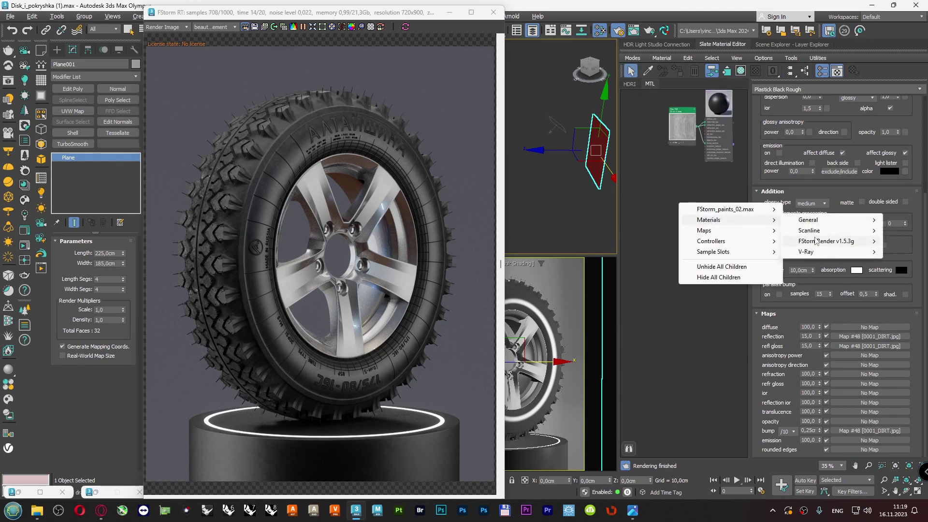
pyautogui.moveTo(816, 247)
pyautogui.click(732, 240)
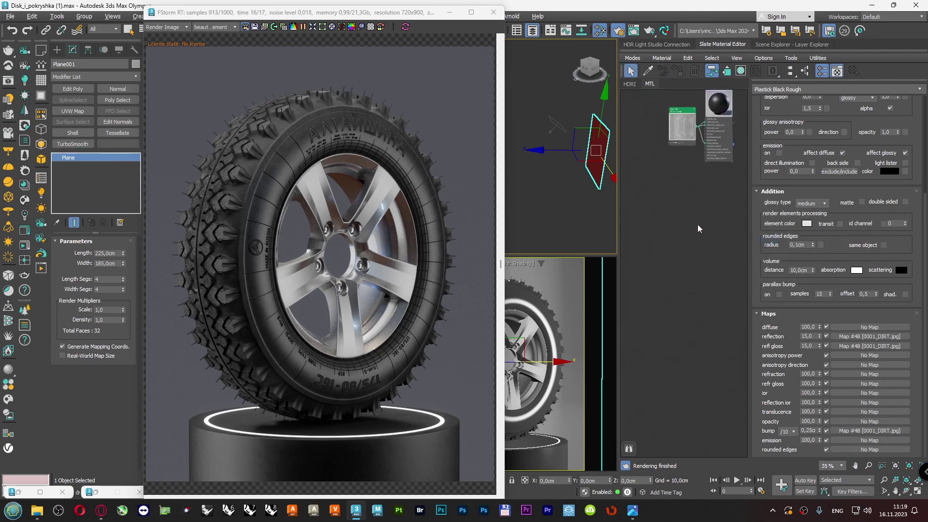
pyautogui.scroll(4, 653, 202)
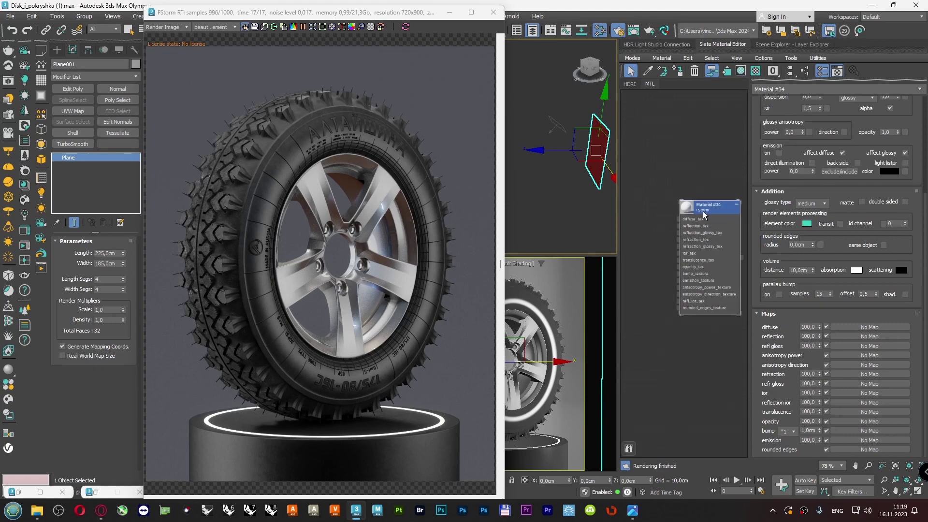
pyautogui.click(678, 71)
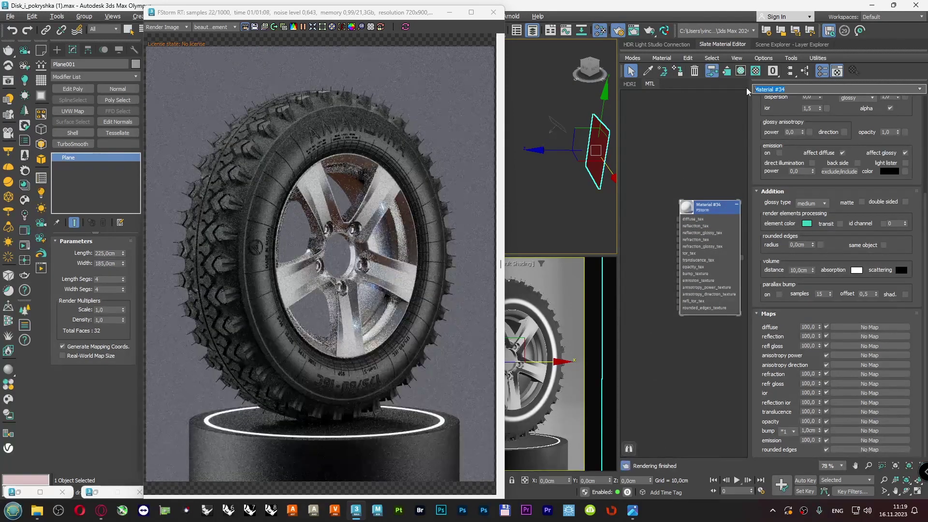
# - Name the material Black and set its diffuse colour to 0,0,0
pyautogui.write('lack')
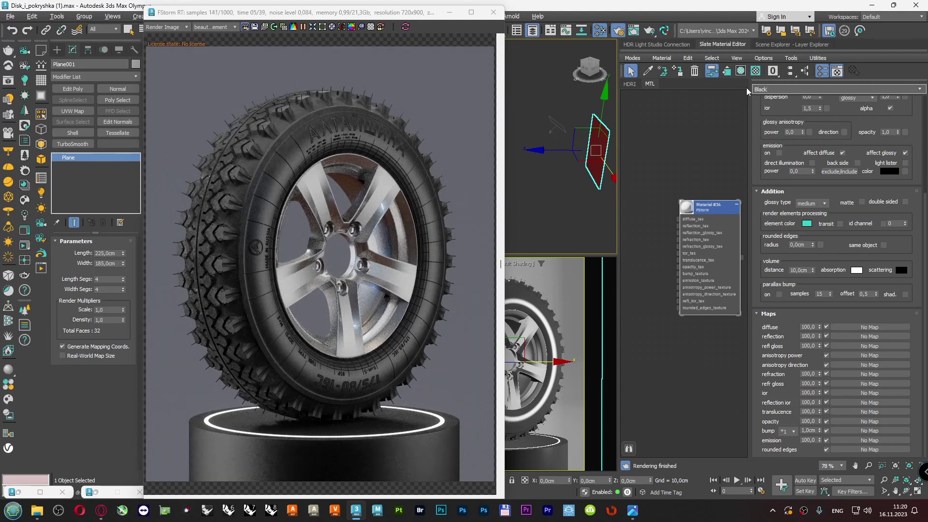
pyautogui.press('Return')
pyautogui.moveTo(707, 210); pyautogui.dragTo(692, 181)
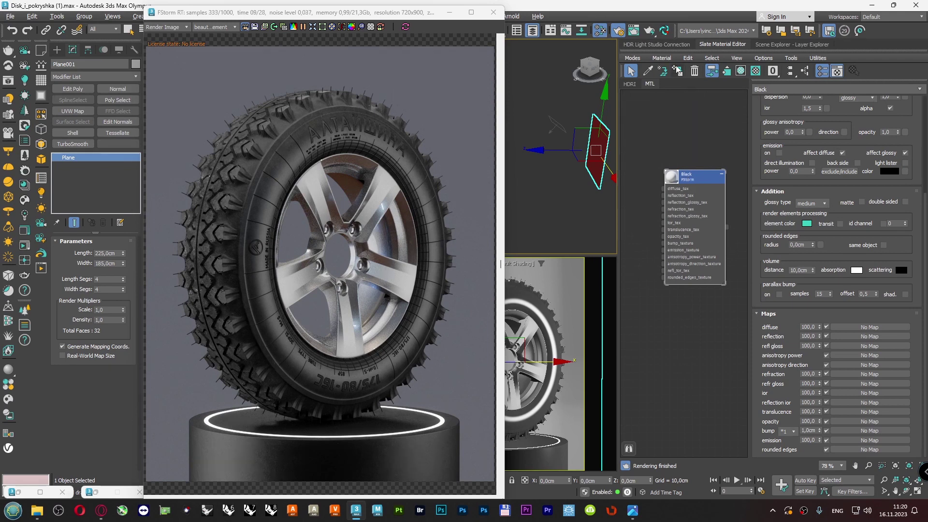
pyautogui.scroll(5, 757, 117)
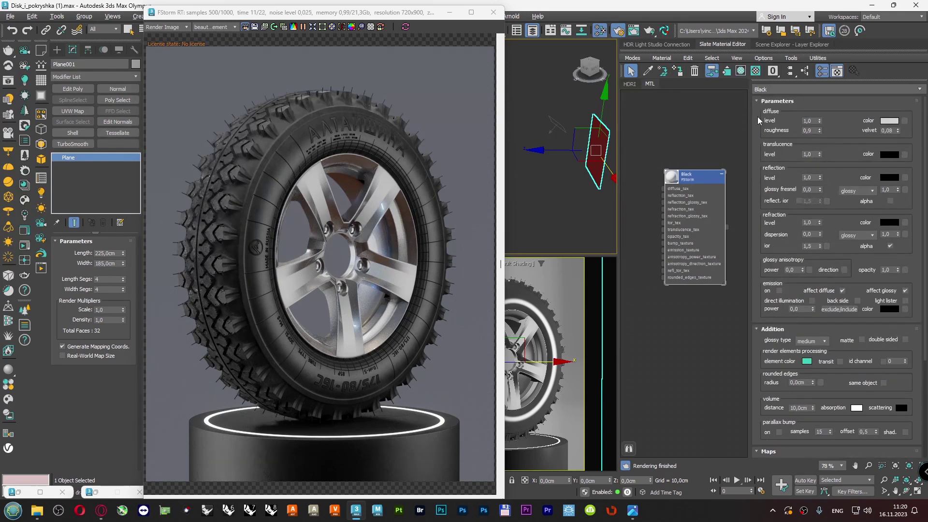
pyautogui.click(889, 120)
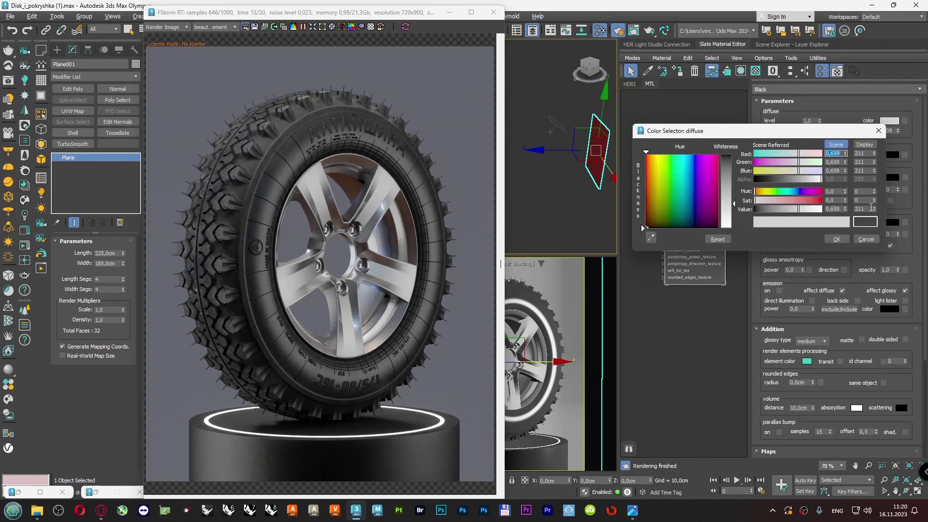
pyautogui.rightClick(873, 209)
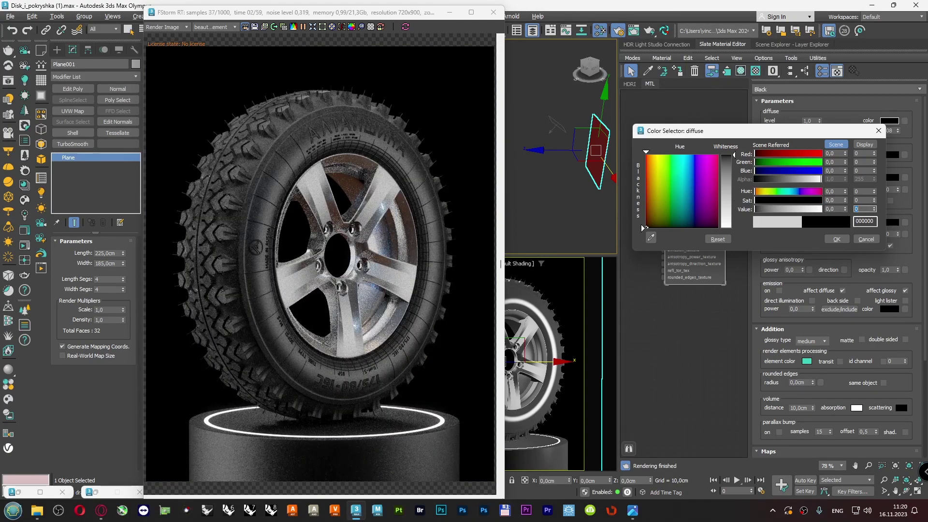
pyautogui.click(835, 239)
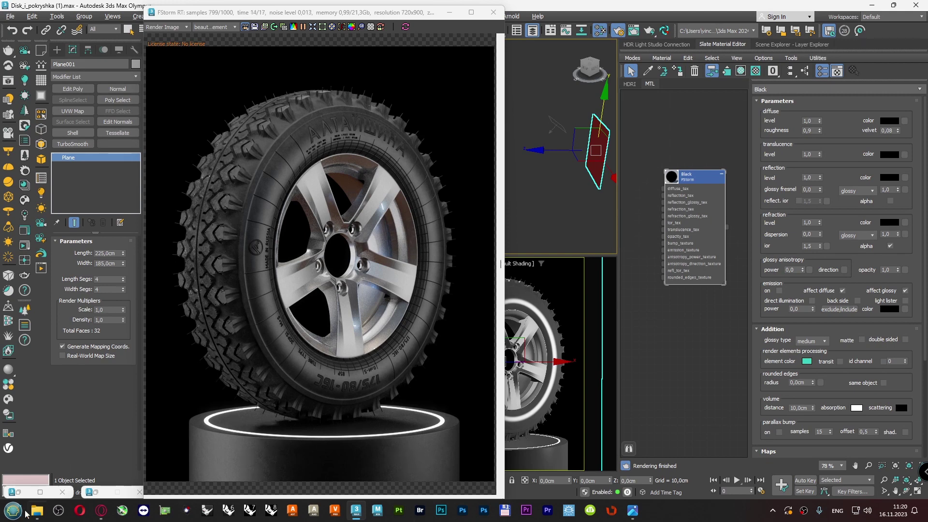
# - Close the light lister and uncheck process alpha in FStorm Render Setup
pyautogui.doubleClick(23, 492)
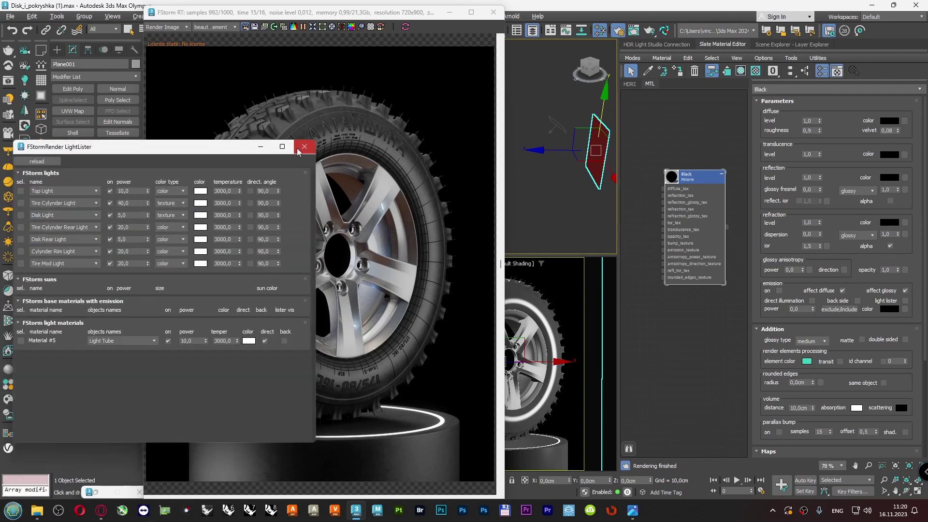
pyautogui.click(305, 147)
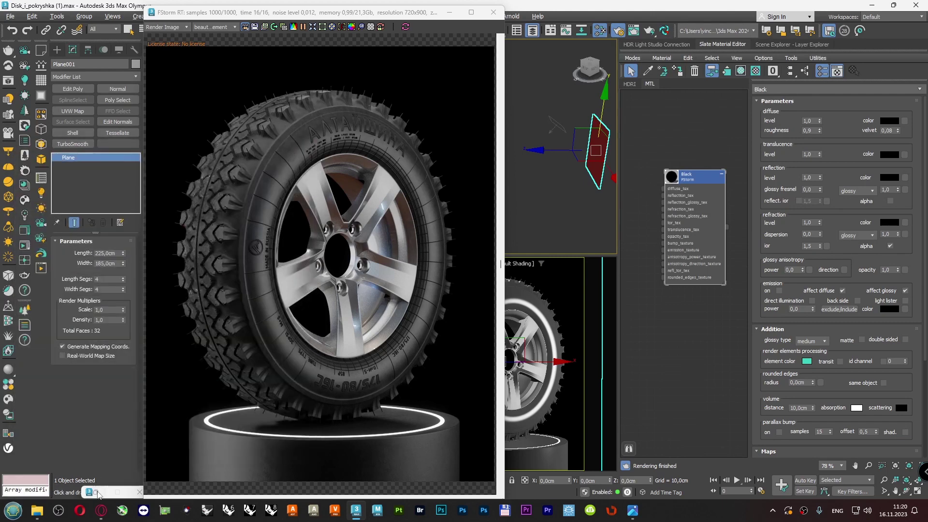
pyautogui.doubleClick(96, 492)
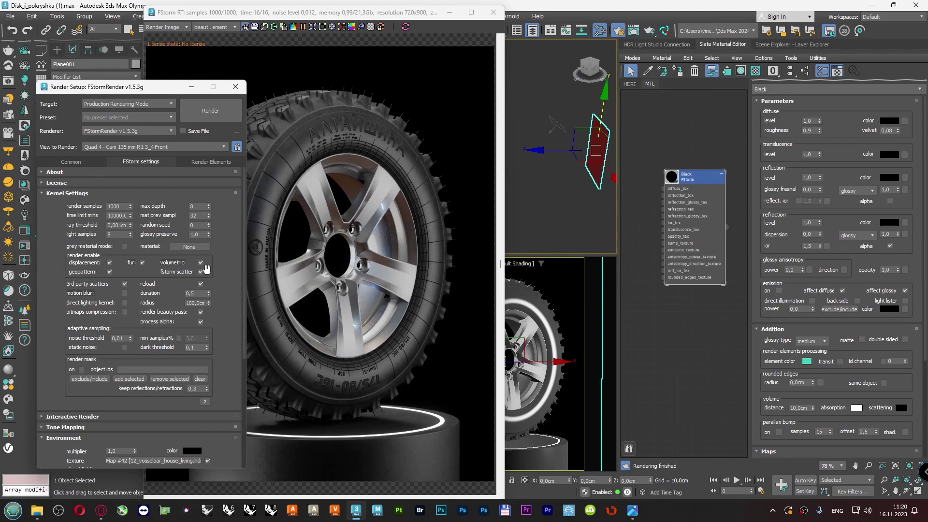
pyautogui.click(201, 322)
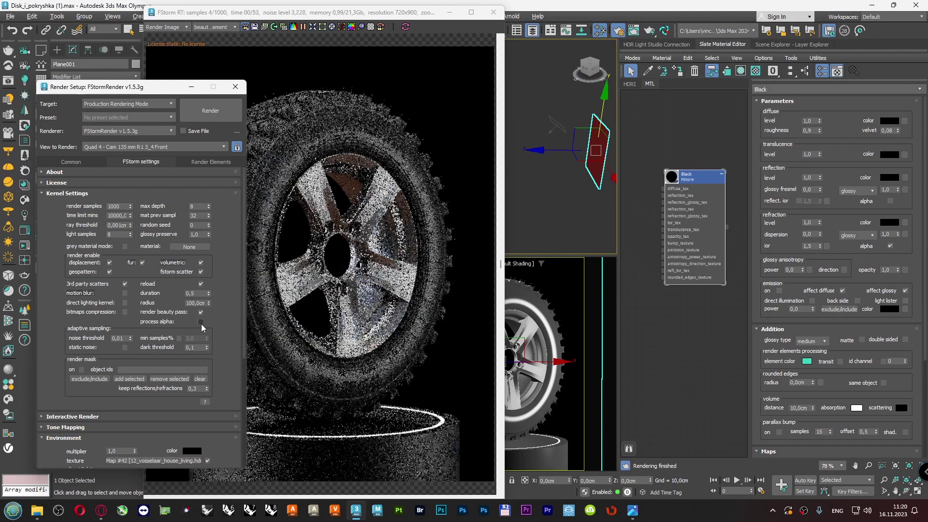
pyautogui.click(191, 88)
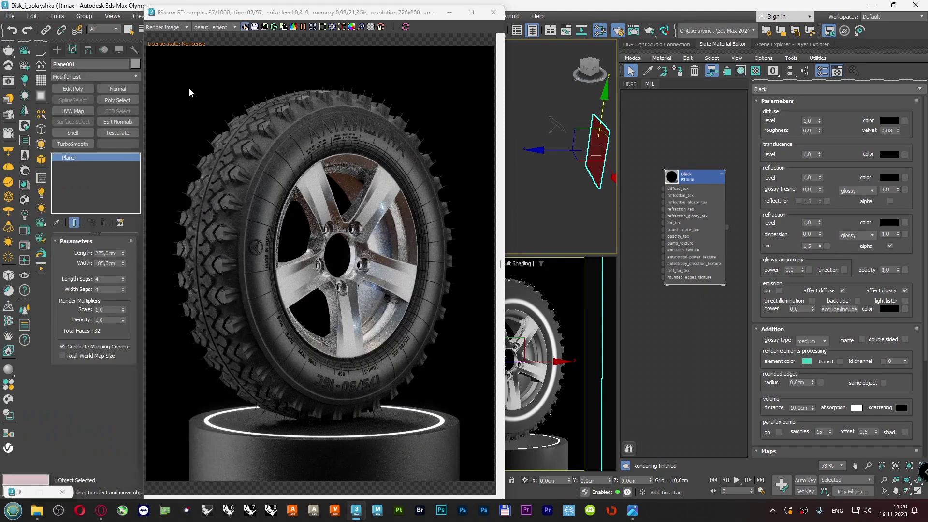
# - Turn off show background in the FStorm RT background options, then close Render Setup
pyautogui.click(371, 27)
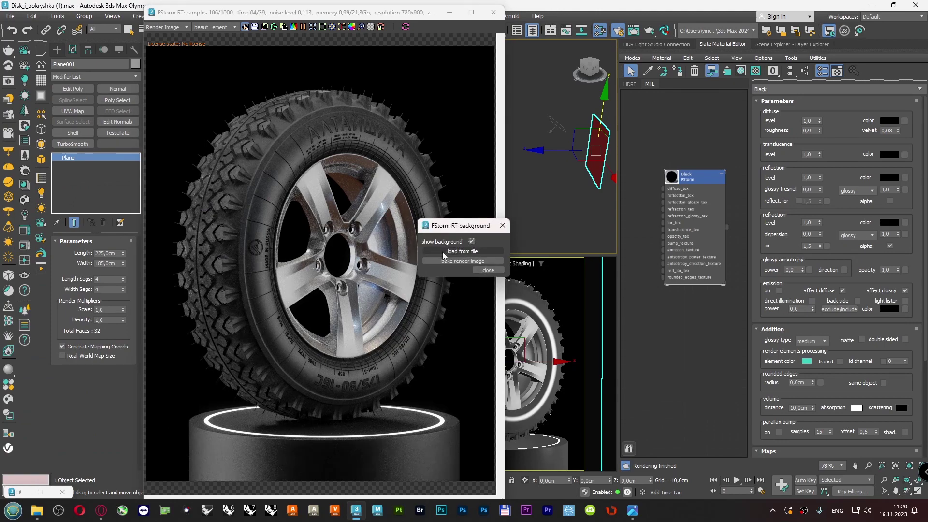
pyautogui.click(470, 241)
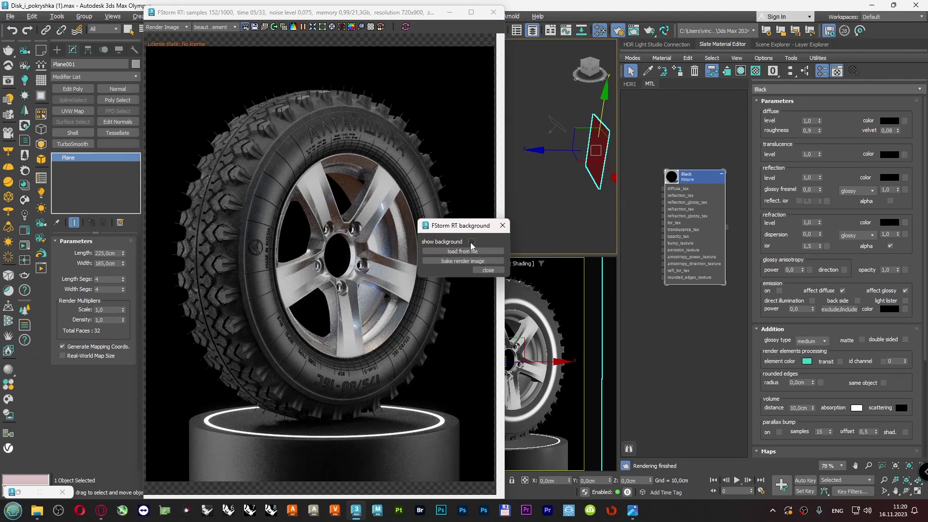
pyautogui.click(479, 271)
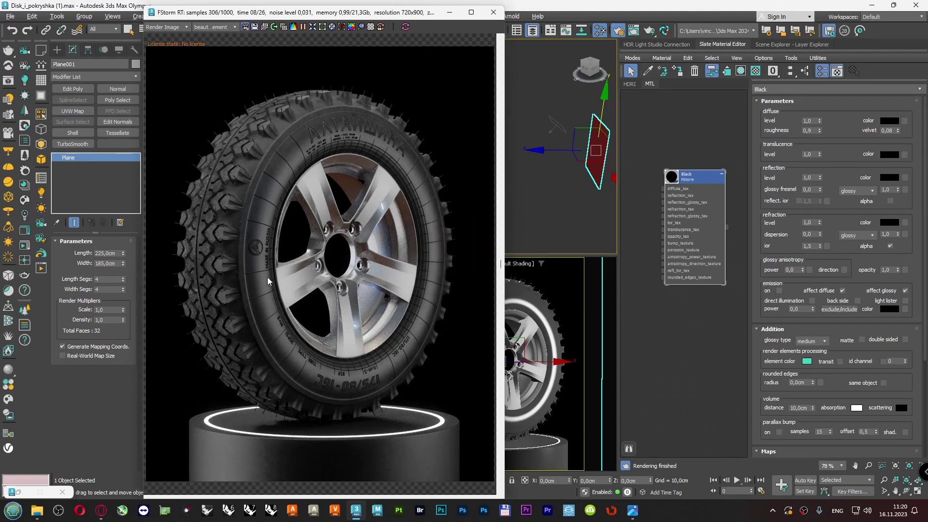
pyautogui.moveTo(671, 315); pyautogui.dragTo(671, 258, button='middle')
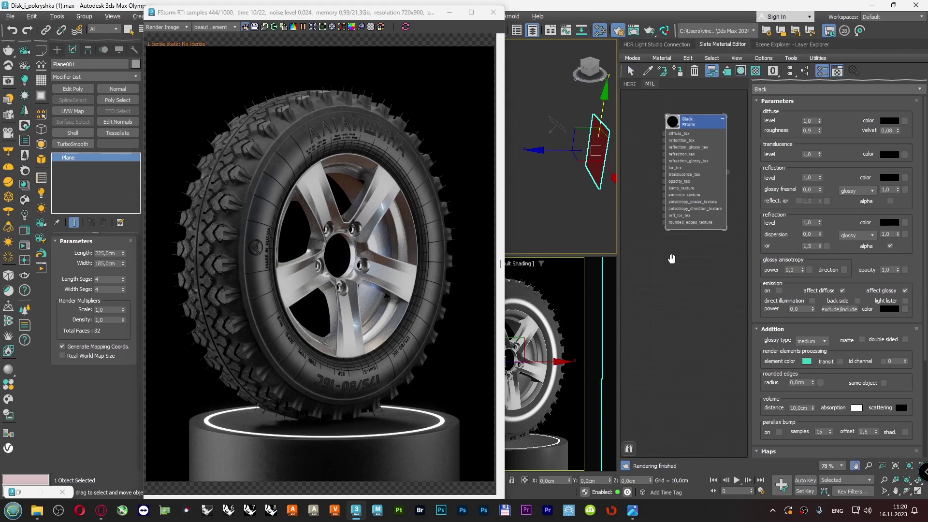
pyautogui.rightClick(671, 258)
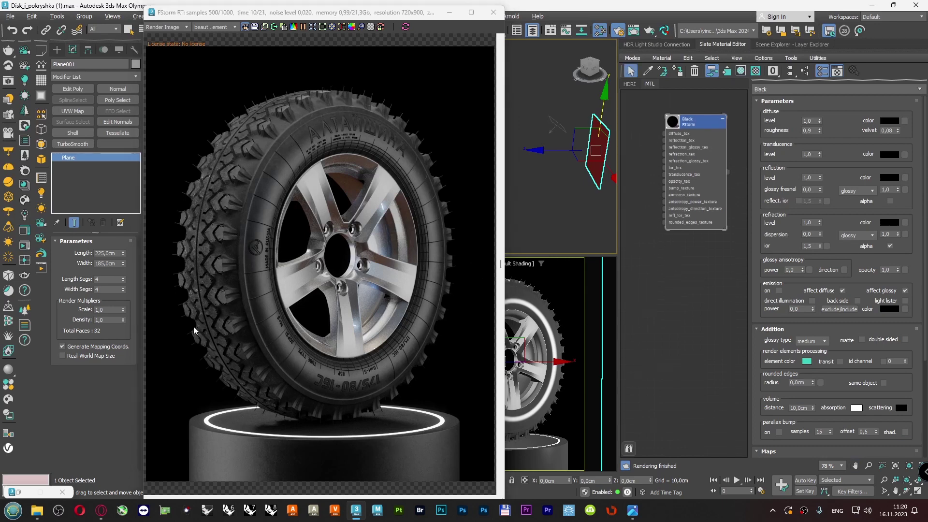
pyautogui.click(22, 494)
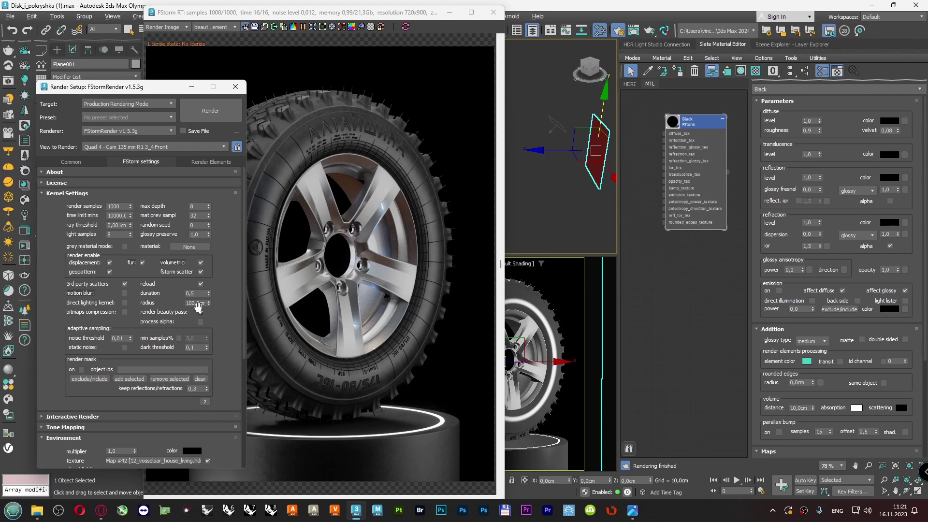
pyautogui.click(236, 88)
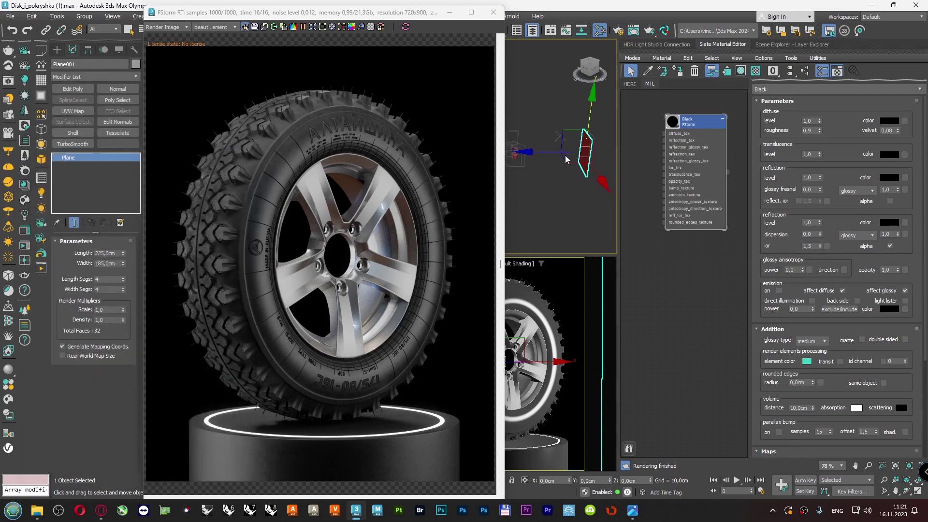
pyautogui.click(599, 131)
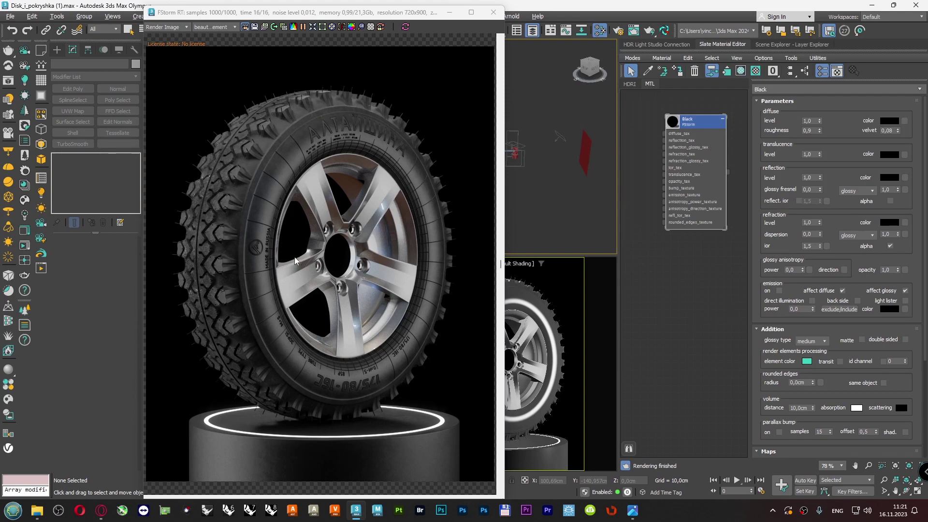
pyautogui.click(582, 161)
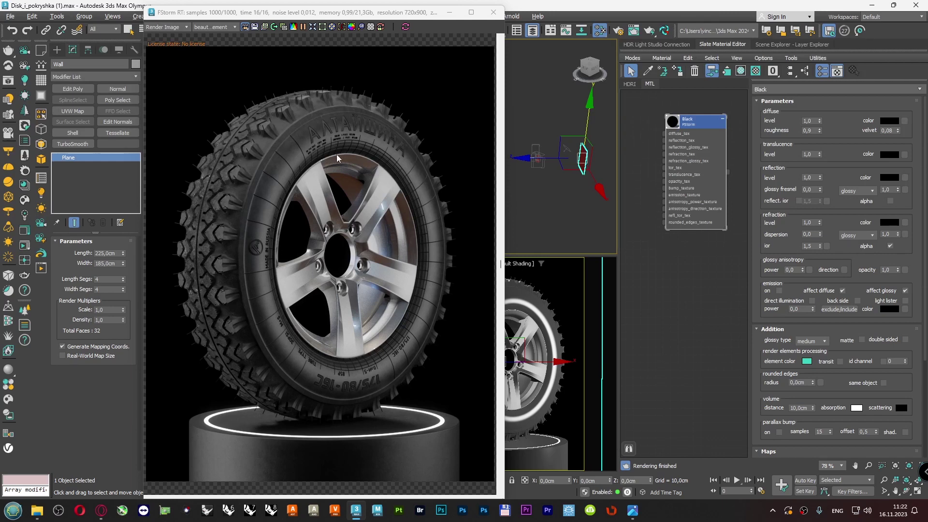
pyautogui.moveTo(589, 187); pyautogui.dragTo(573, 208, button='middle')
pyautogui.click(573, 208)
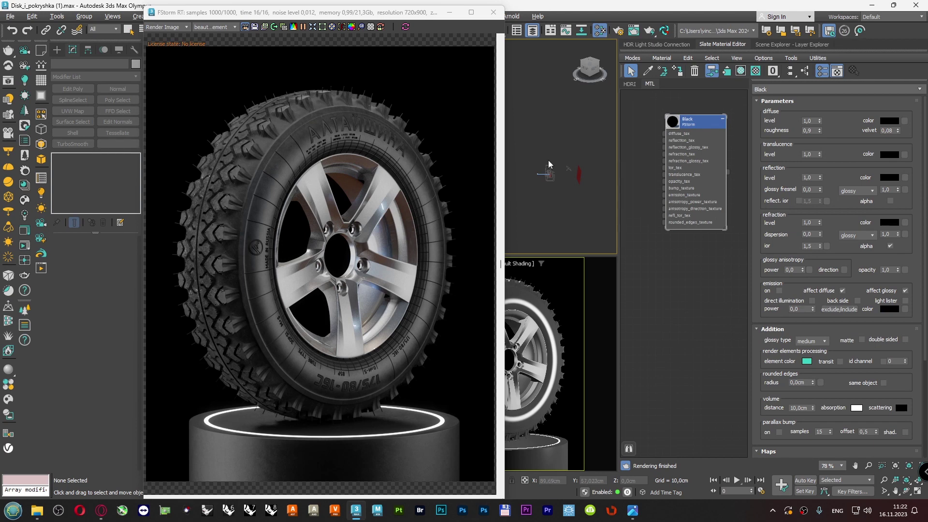
pyautogui.click(633, 513)
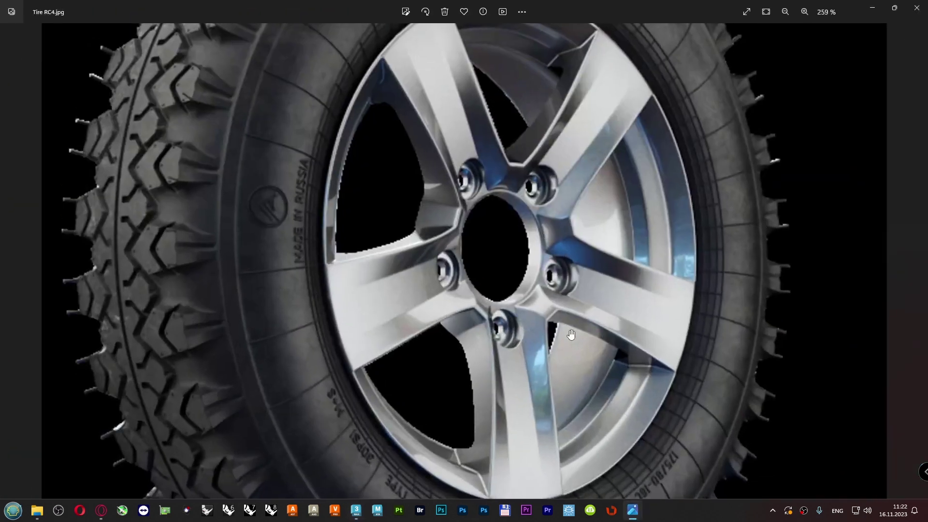
pyautogui.moveTo(251, 147); pyautogui.dragTo(284, 207)
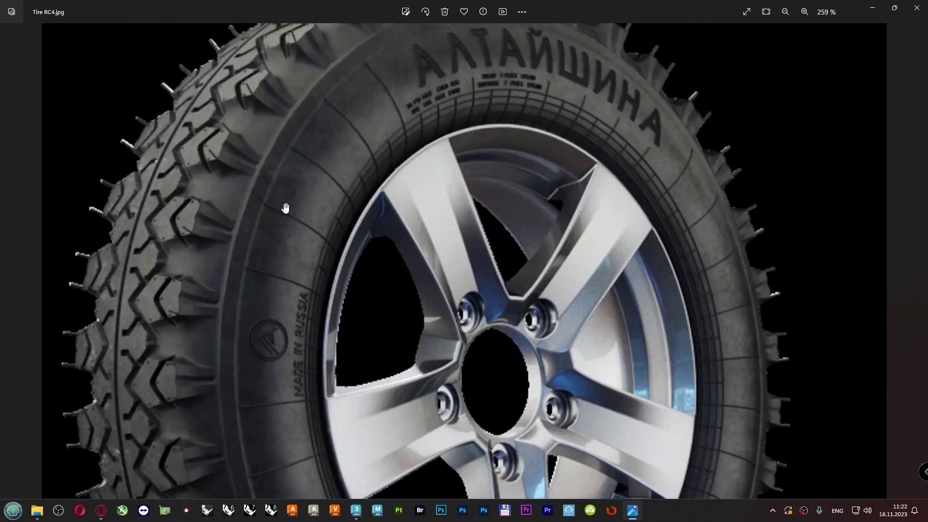
pyautogui.scroll(2, 158, 42)
pyautogui.scroll(12, 368, 316)
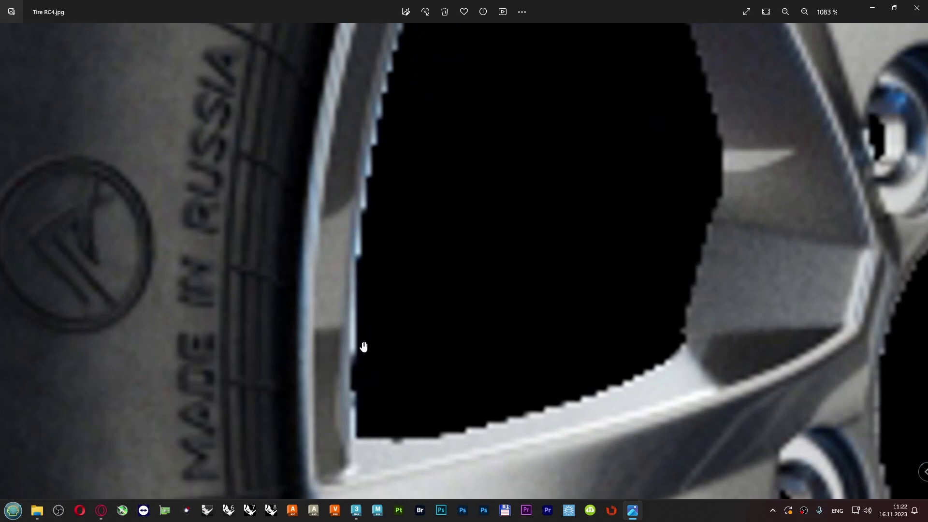
pyautogui.scroll(-6, 677, 207)
pyautogui.scroll(-4, 582, 257)
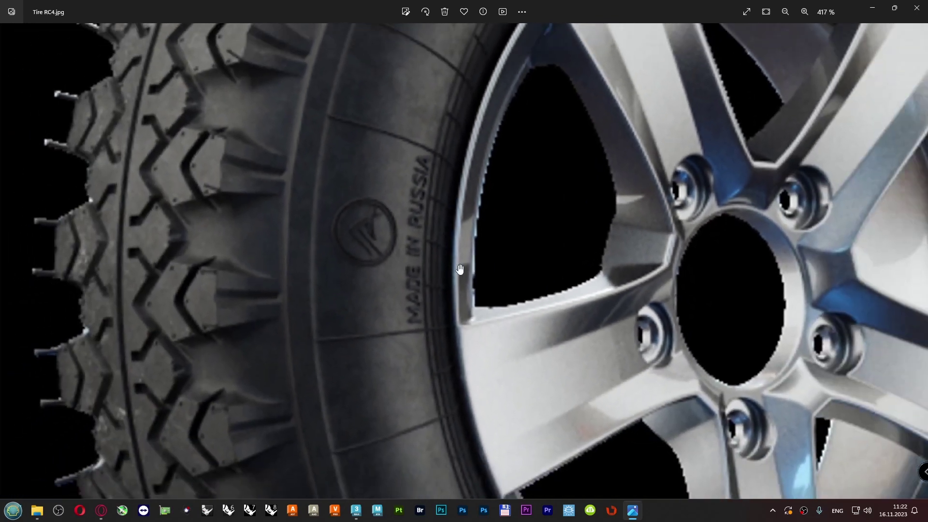
pyautogui.scroll(2, 513, 306)
pyautogui.moveTo(546, 193); pyautogui.dragTo(464, 92)
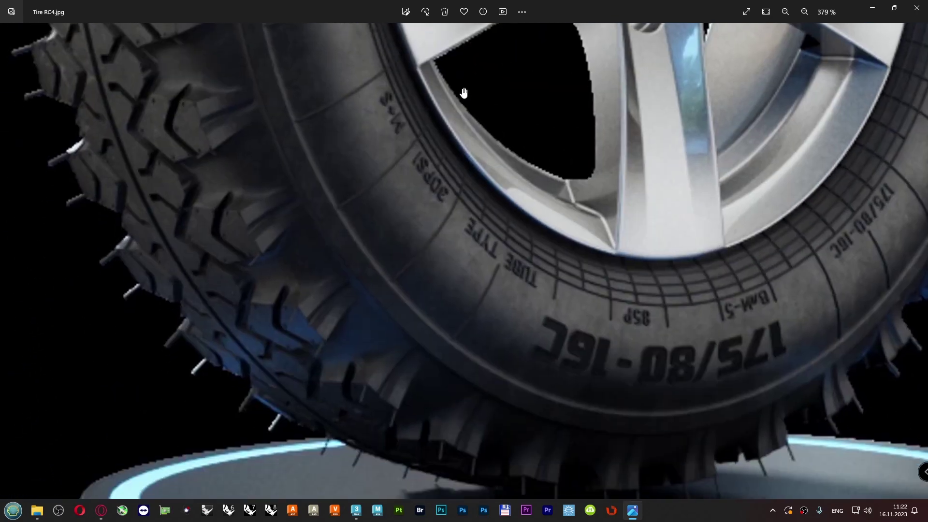
pyautogui.moveTo(190, 321); pyautogui.dragTo(260, 229)
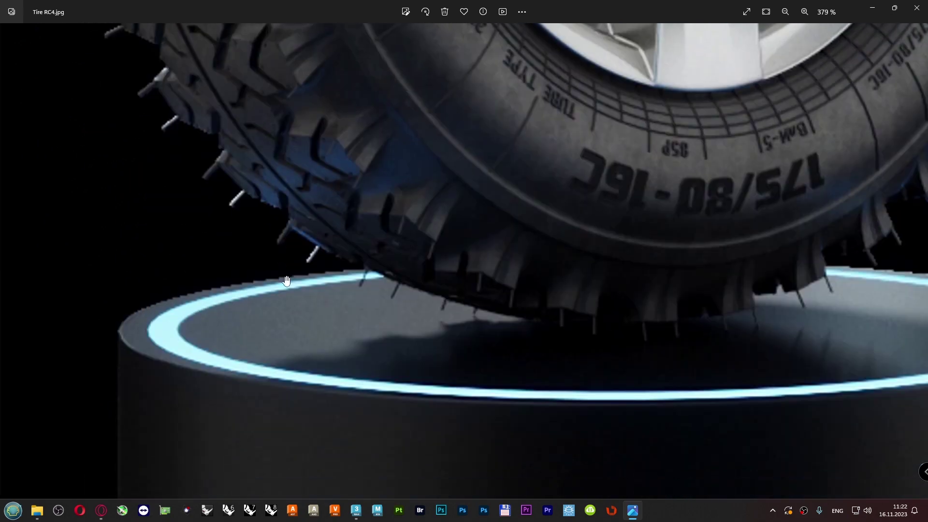
pyautogui.scroll(-4, 508, 296)
pyautogui.moveTo(579, 170); pyautogui.dragTo(544, 326)
pyautogui.moveTo(568, 232); pyautogui.dragTo(560, 378)
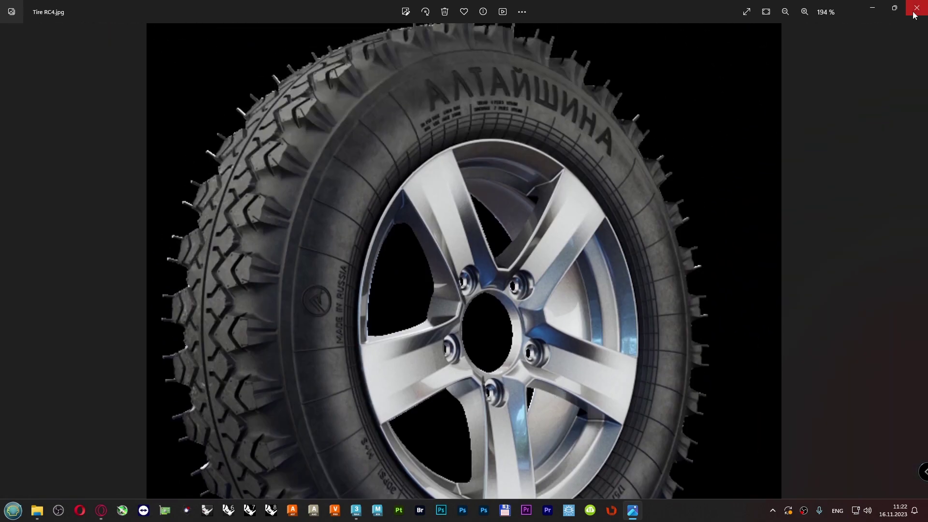
pyautogui.click(874, 8)
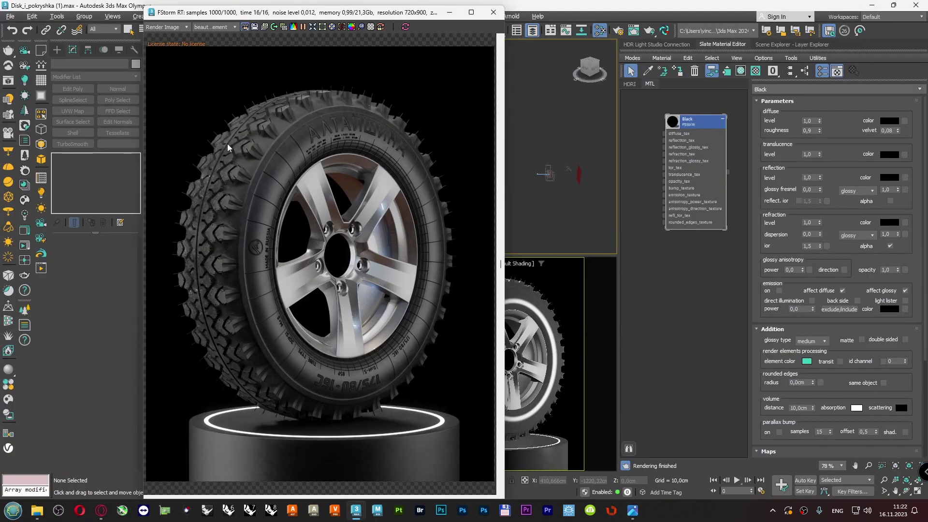
# - Display the materials render pass and fit the whole render in the window
pyautogui.scroll(4, 227, 143)
pyautogui.scroll(-4, 232, 180)
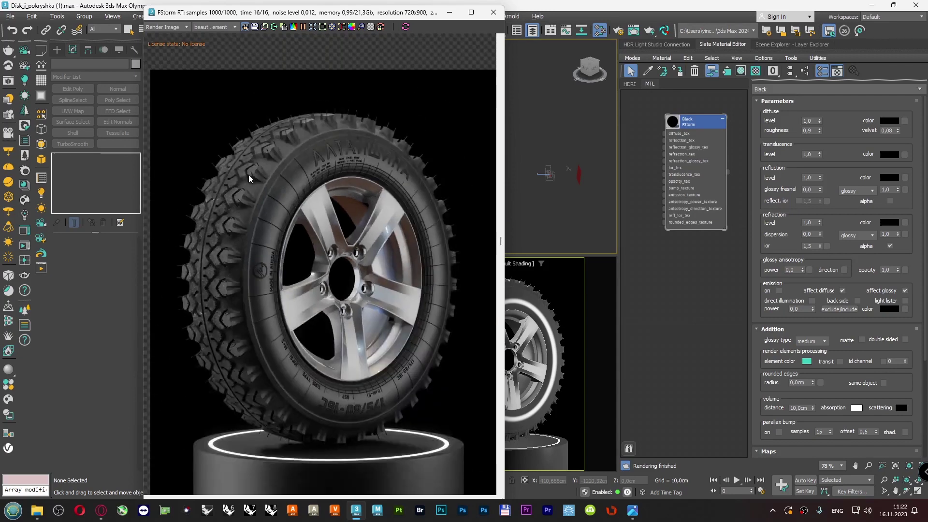
pyautogui.scroll(-1, 256, 86)
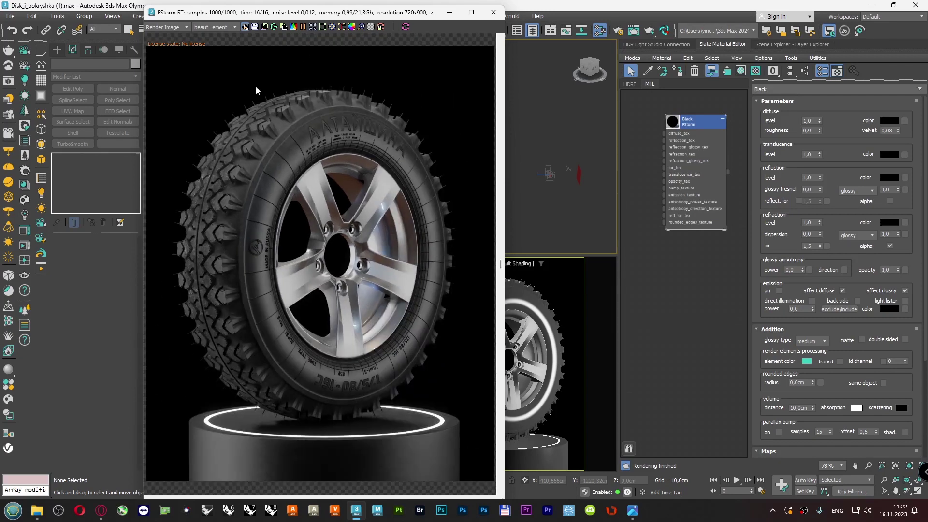
pyautogui.click(211, 27)
pyautogui.click(211, 76)
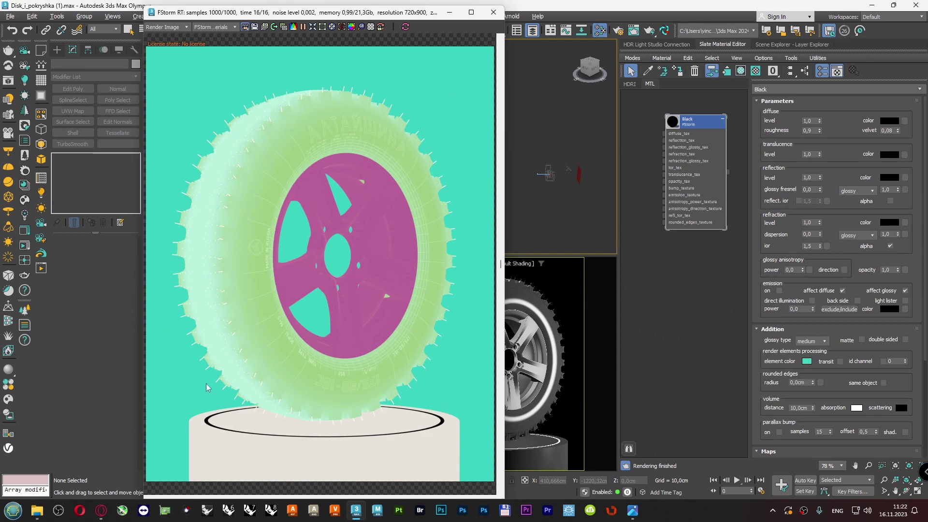
pyautogui.scroll(4, 221, 143)
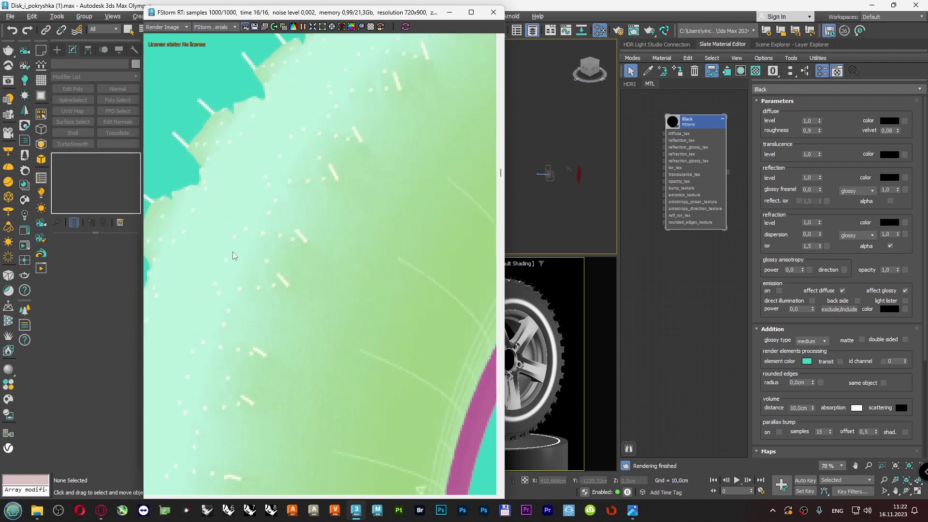
pyautogui.scroll(-5, 266, 179)
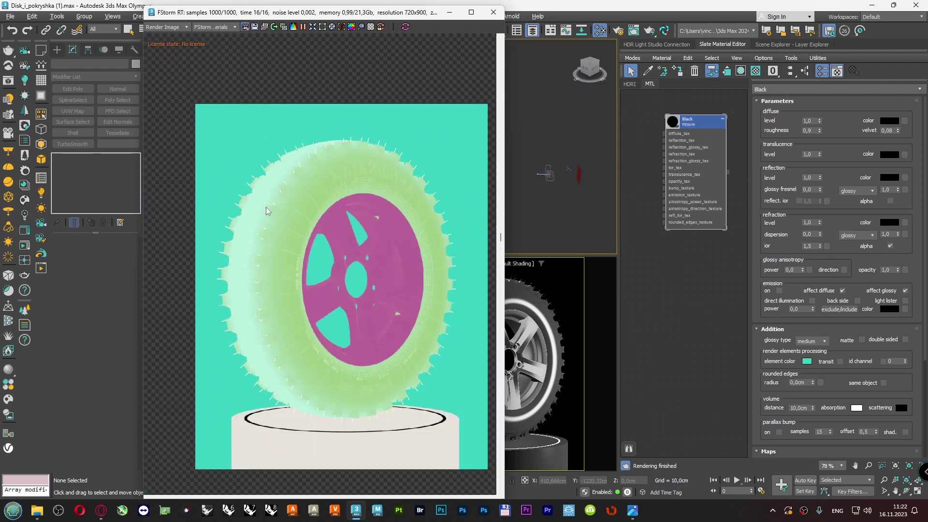
pyautogui.click(312, 26)
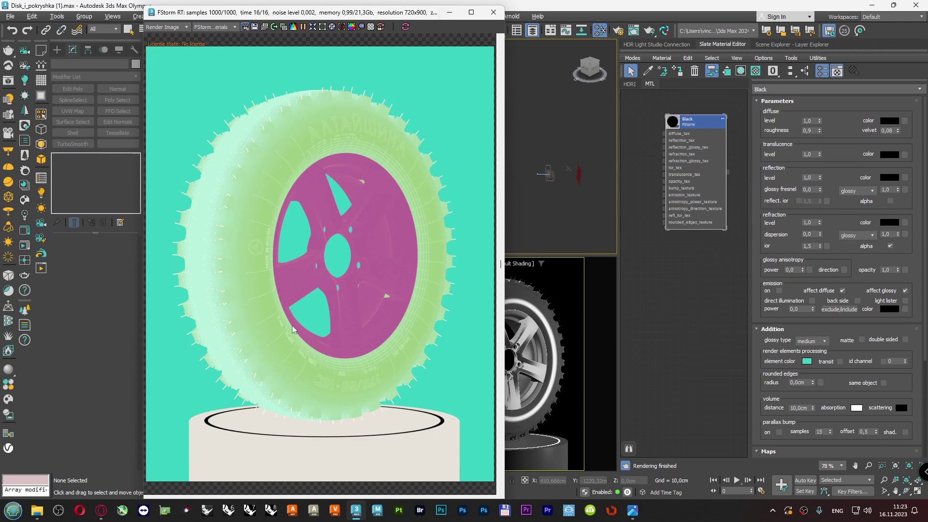
# - Step through the normals, indirect diffuse and direct lighting passes back to beauty, then move the window left
pyautogui.click(215, 28)
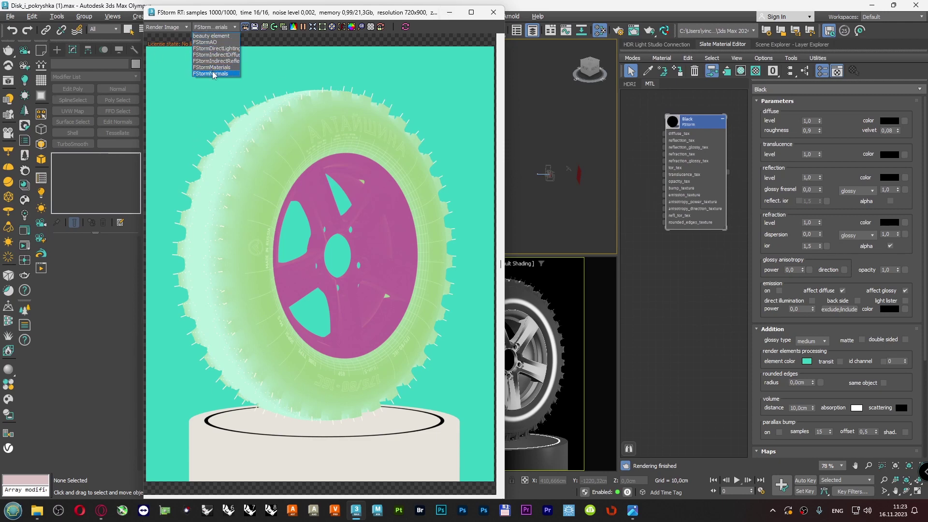
pyautogui.click(213, 72)
pyautogui.press('Down')
pyautogui.press('Down')
pyautogui.press('Down')
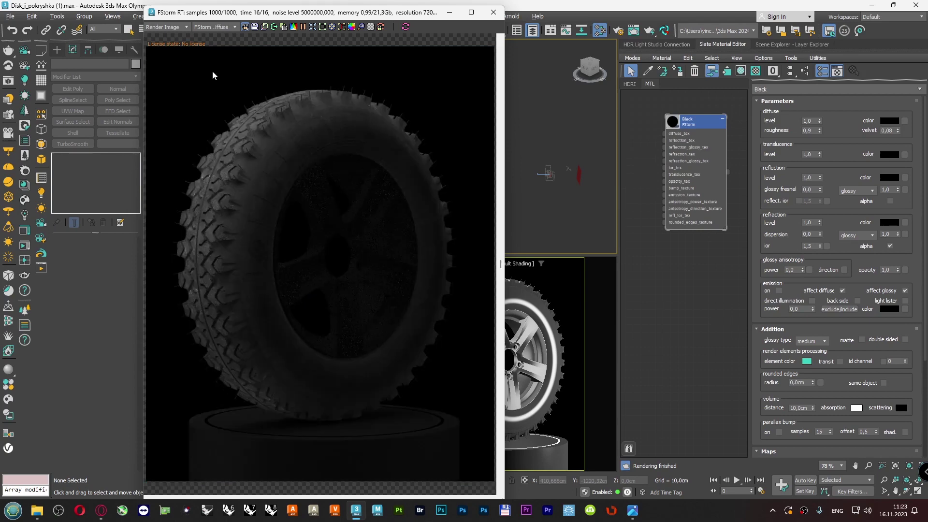
pyautogui.press('Down')
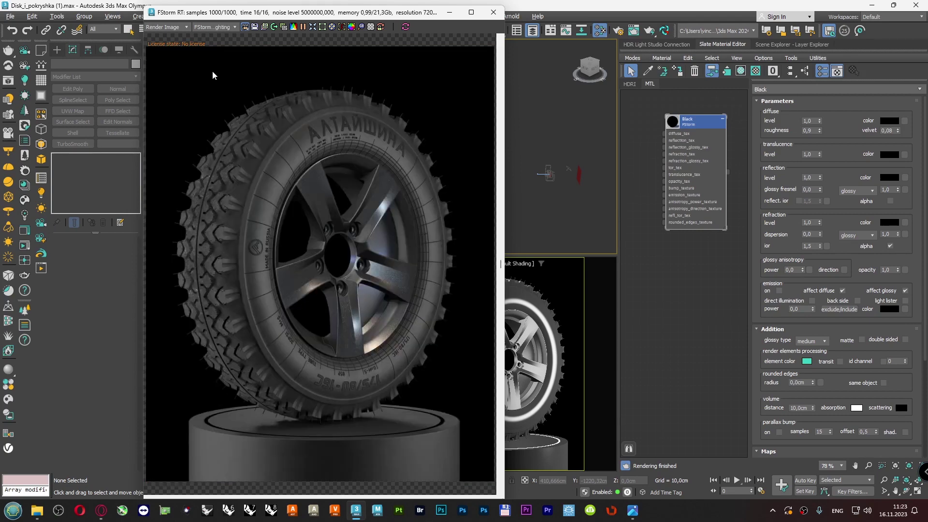
pyautogui.press('Down')
pyautogui.press('Down')
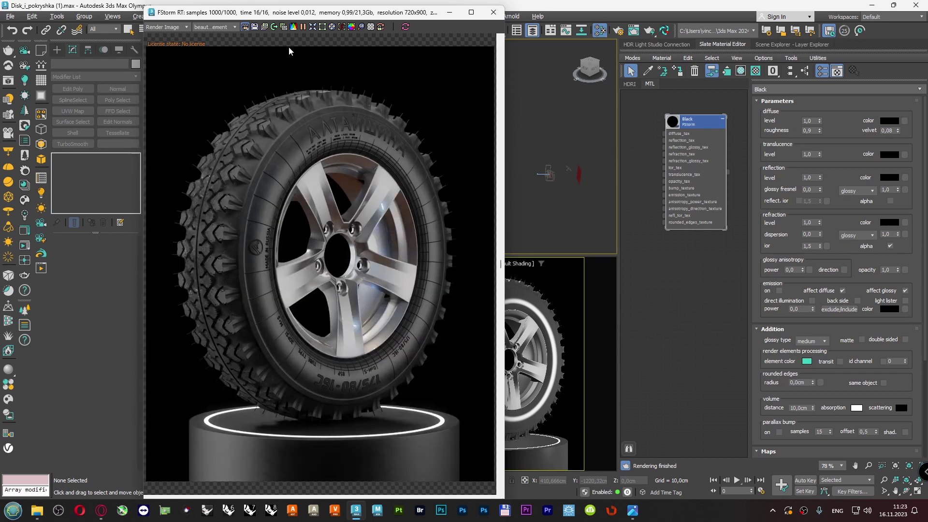
pyautogui.moveTo(328, 16); pyautogui.dragTo(194, 27)
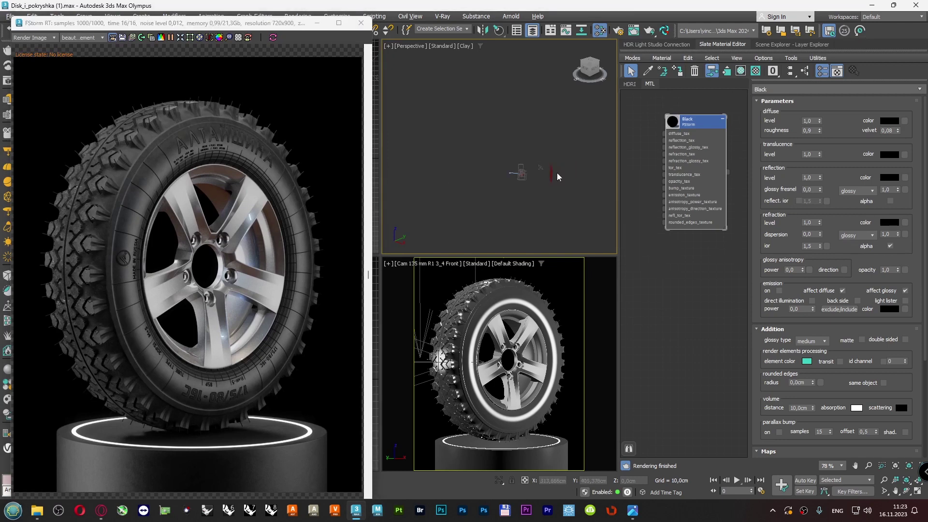
pyautogui.scroll(5, 552, 172)
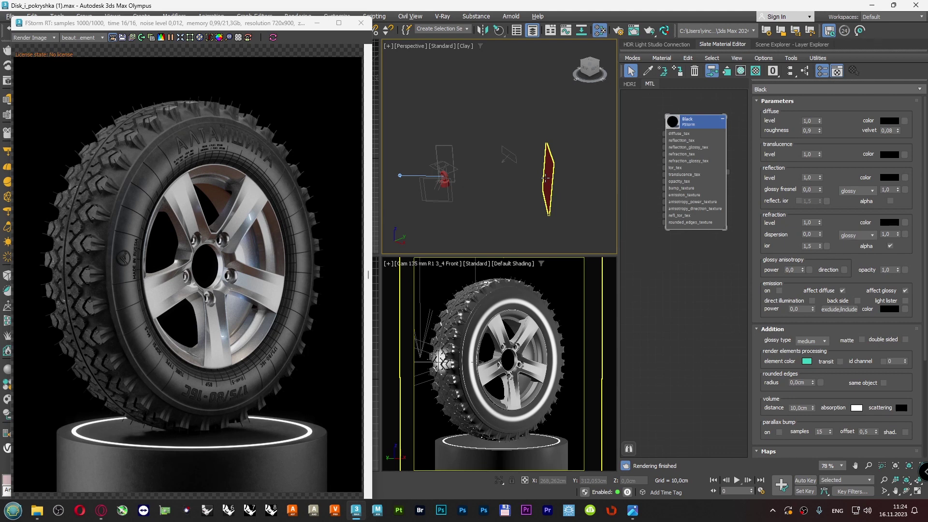
# - Assign an FStormFalloff map as the emission map of the Material #5 light material
pyautogui.click(545, 177)
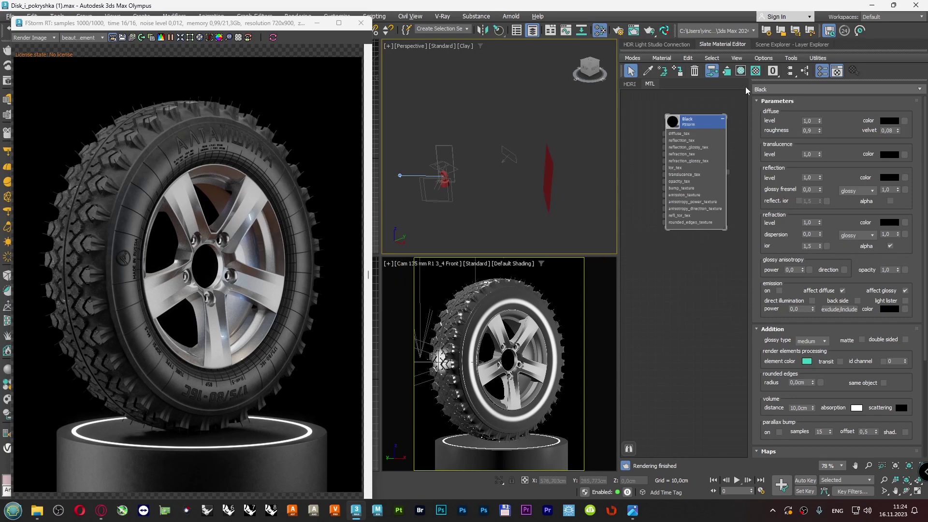
pyautogui.click(789, 71)
pyautogui.scroll(5, 716, 202)
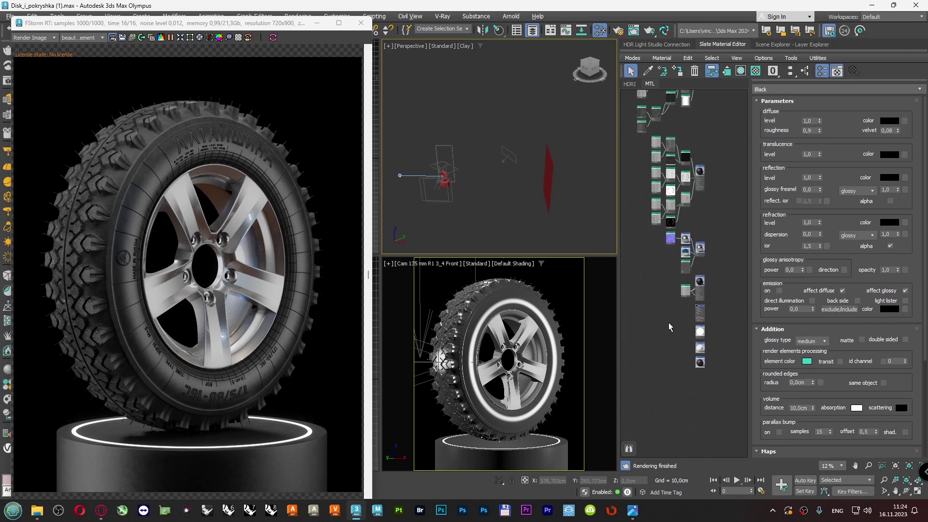
pyautogui.moveTo(716, 292); pyautogui.dragTo(688, 288, button='middle')
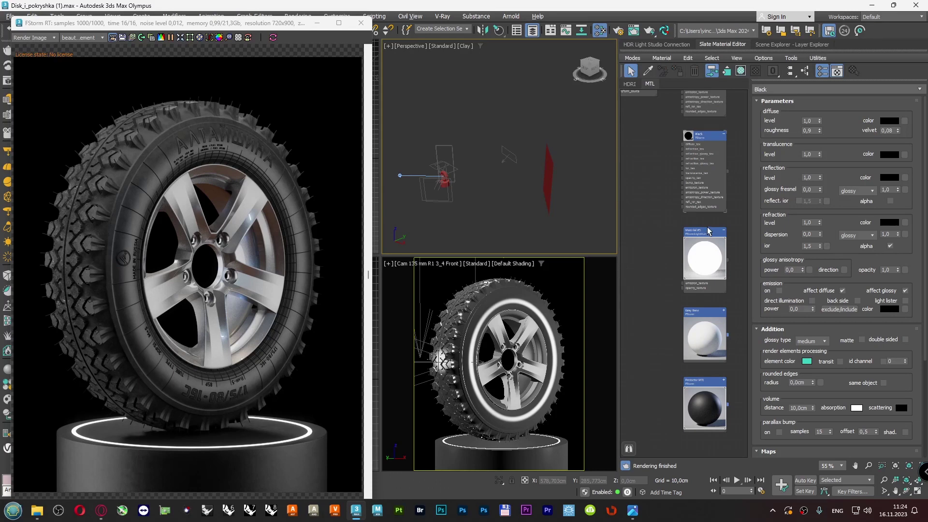
pyautogui.doubleClick(704, 261)
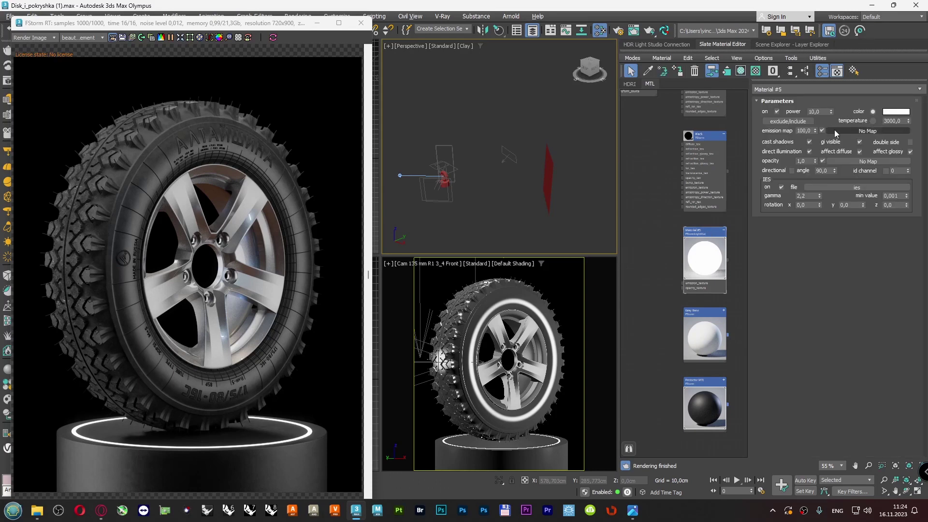
pyautogui.click(847, 129)
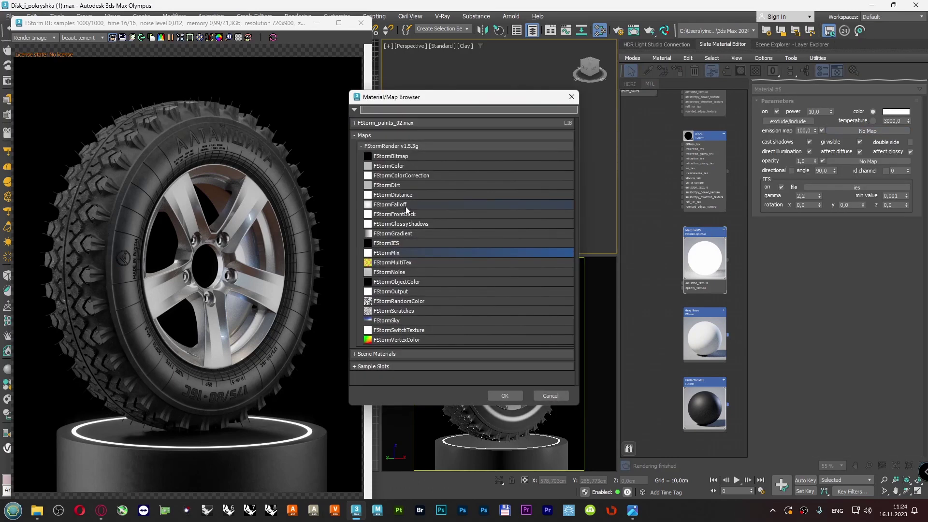
pyautogui.click(407, 206)
pyautogui.doubleClick(407, 208)
pyautogui.moveTo(654, 254); pyautogui.dragTo(672, 219, button='middle')
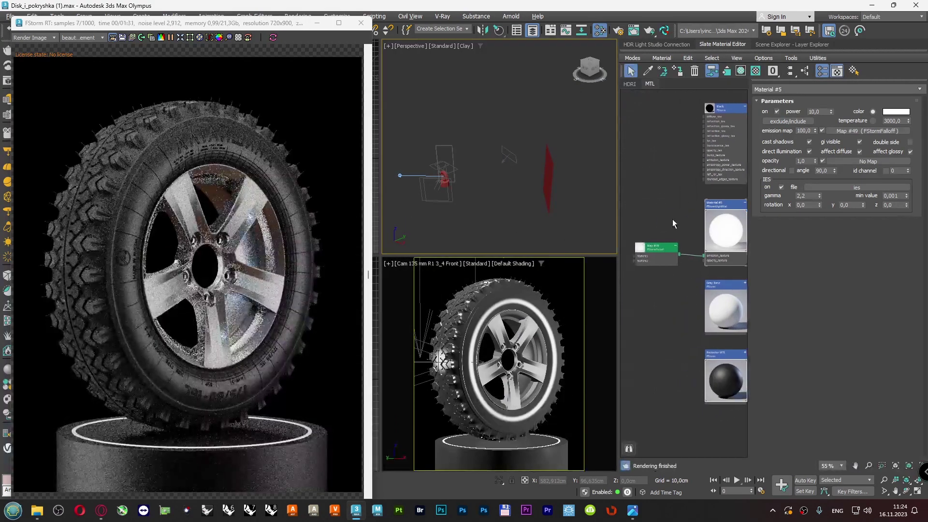
# - Set the falloff's second colour to light blue
pyautogui.doubleClick(643, 249)
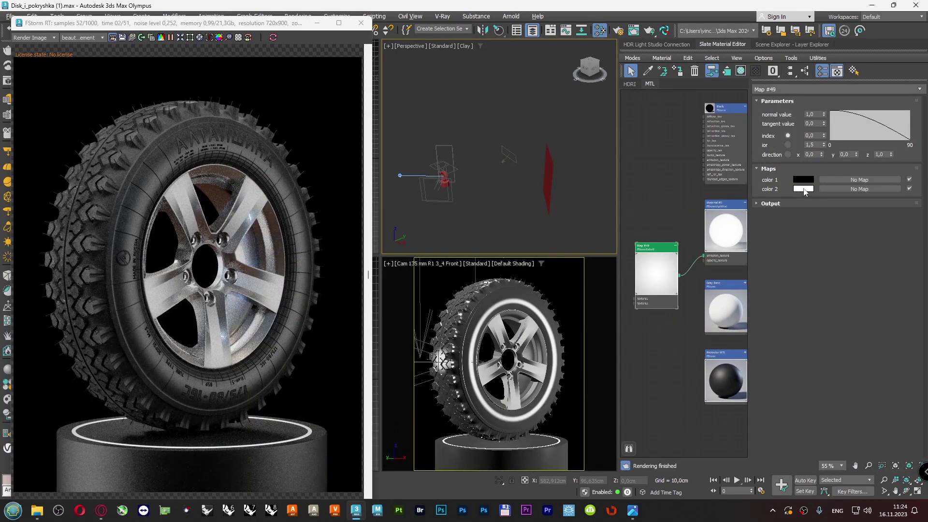
pyautogui.click(803, 189)
pyautogui.click(705, 120)
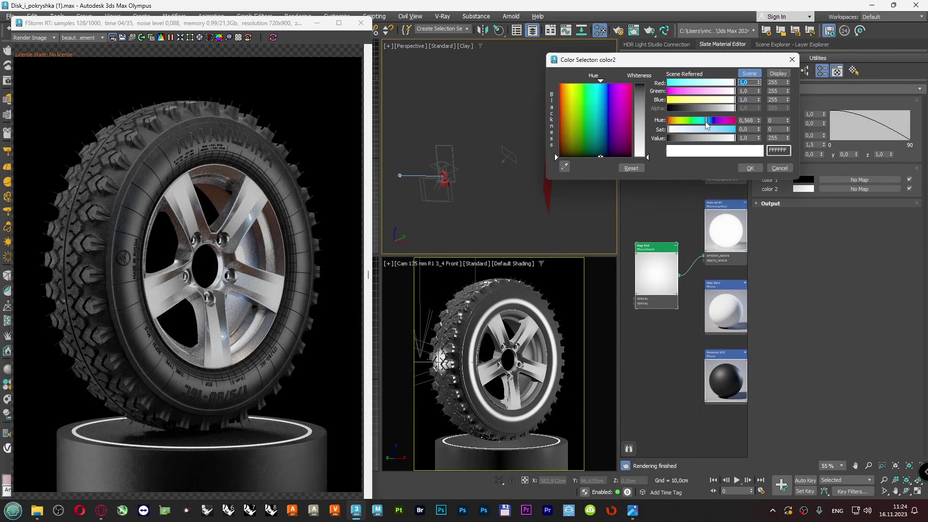
pyautogui.moveTo(708, 129); pyautogui.dragTo(719, 130)
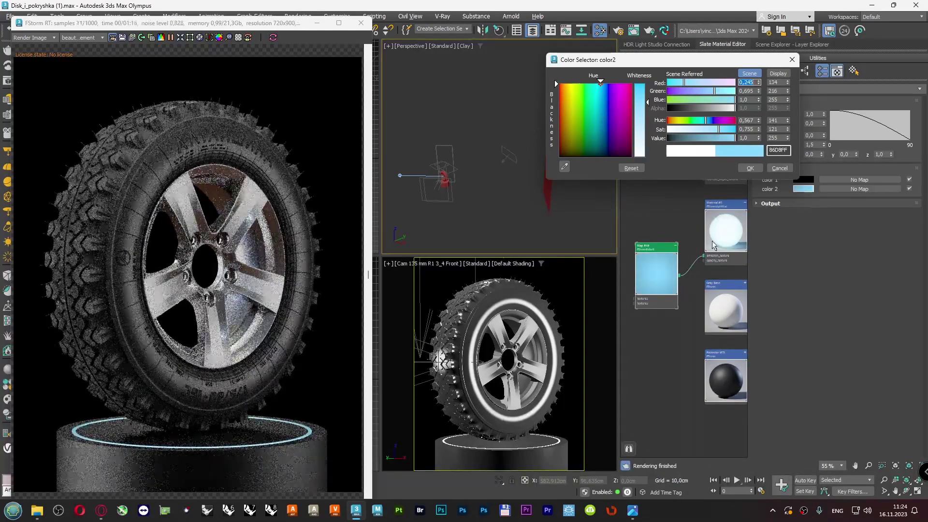
pyautogui.click(750, 168)
pyautogui.scroll(6, 720, 213)
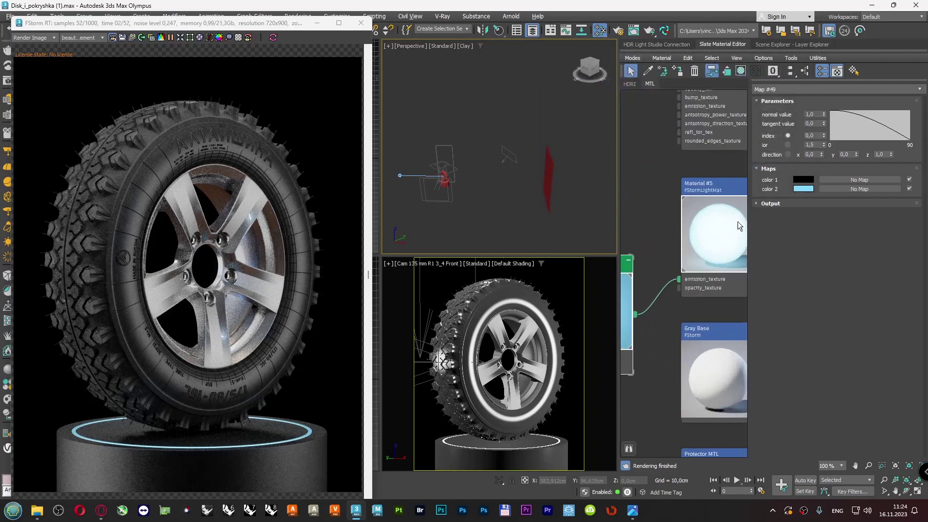
pyautogui.scroll(1, 685, 250)
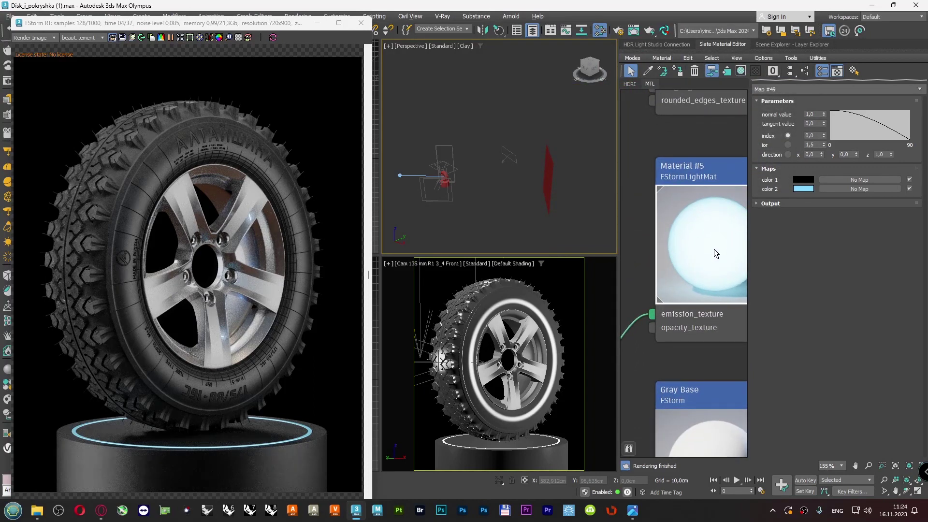
pyautogui.scroll(-4, 683, 233)
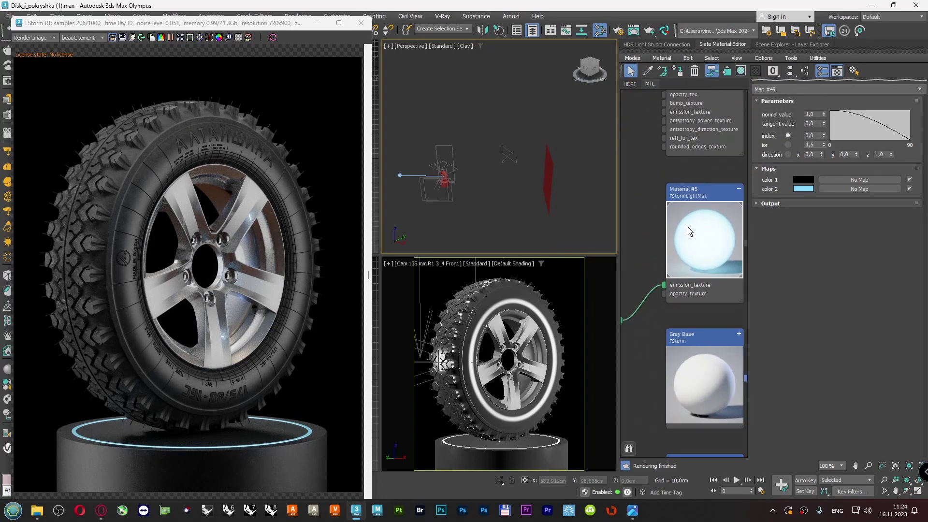
# - Raise the Material #5 light power from 10 to 50
pyautogui.doubleClick(704, 200)
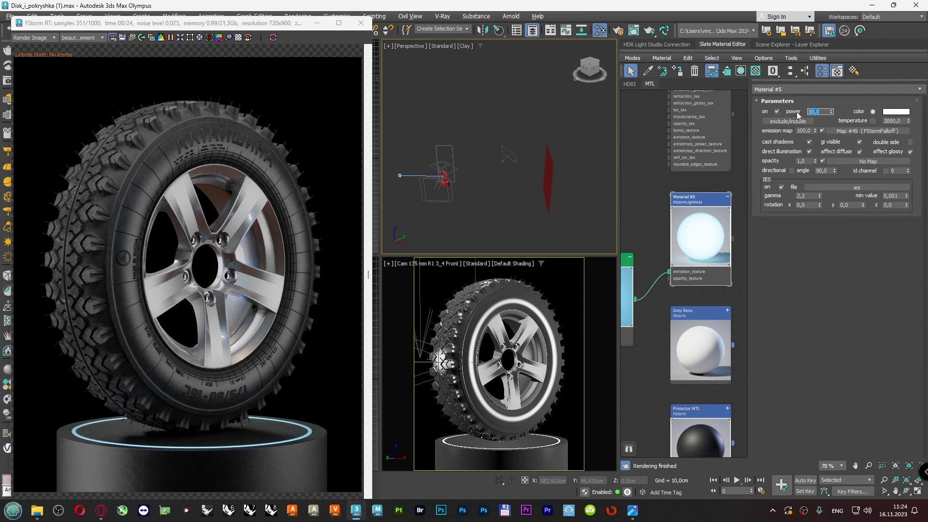
pyautogui.write('50')
pyautogui.press('Return')
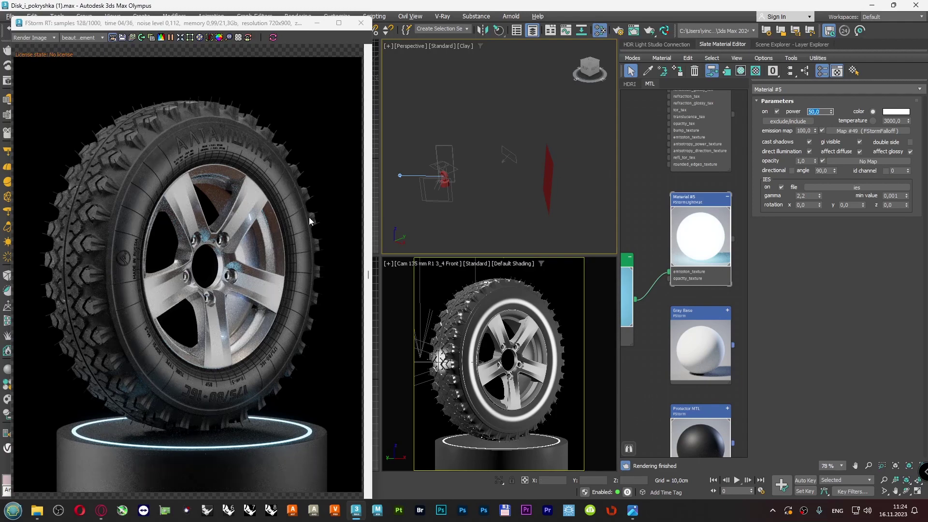
pyautogui.moveTo(261, 22); pyautogui.dragTo(308, 14)
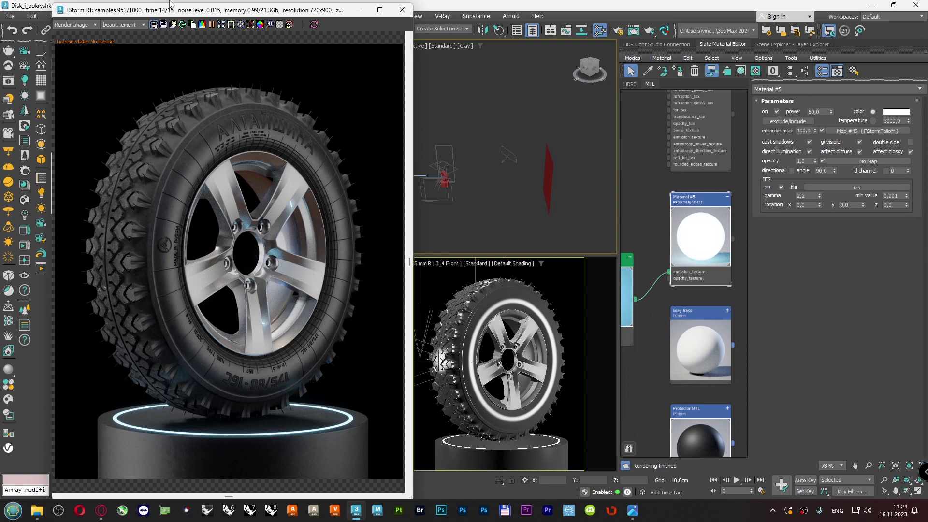
# - Open the JDC07CFfCl4.jpg reference in Photos as a window beside the render
pyautogui.click(632, 511)
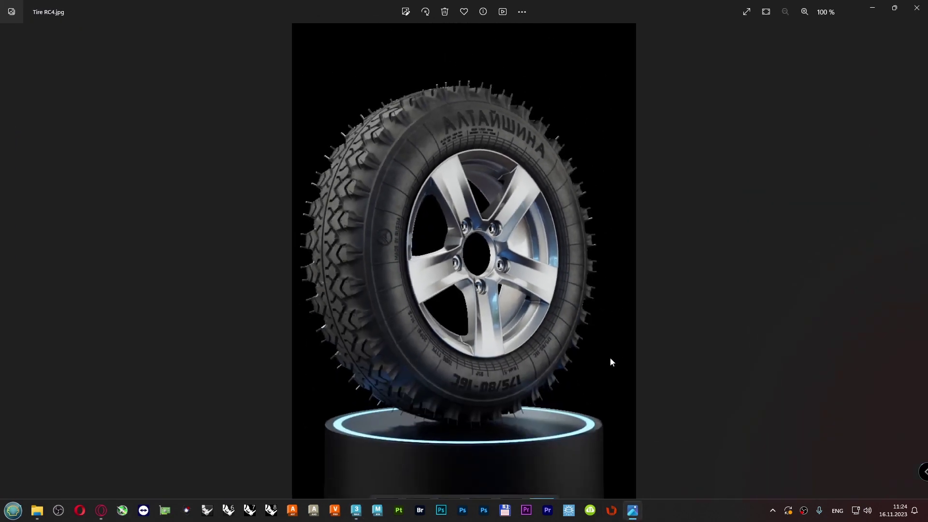
pyautogui.press('Right')
pyautogui.press('Right')
pyautogui.press('Right')
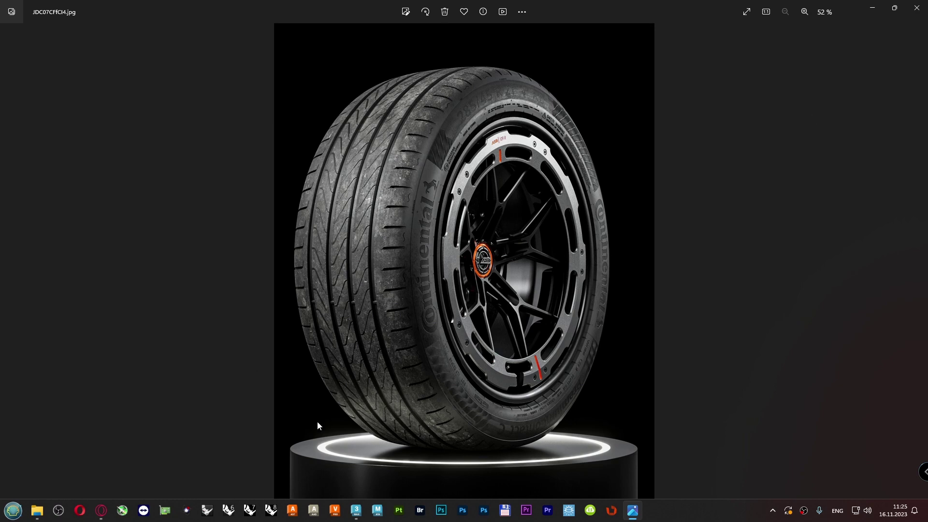
pyautogui.click(895, 7)
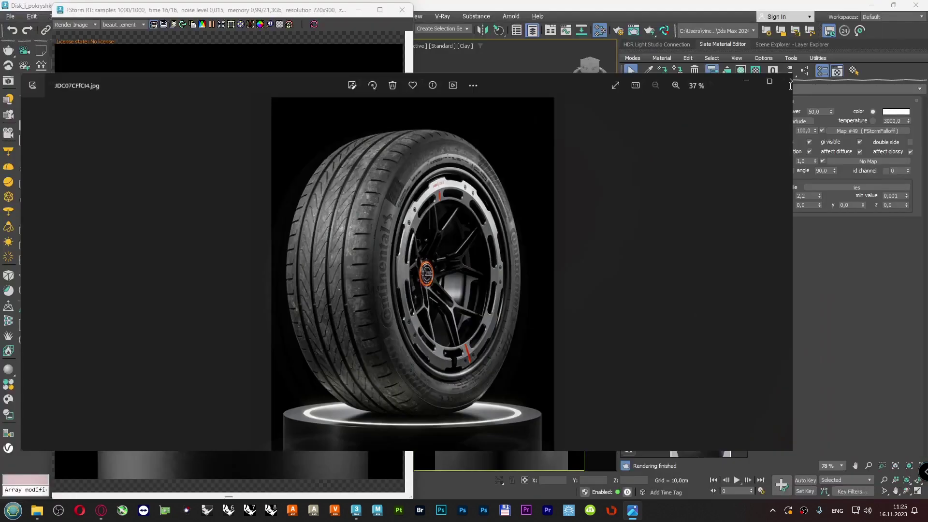
pyautogui.moveTo(774, 275); pyautogui.dragTo(312, 237)
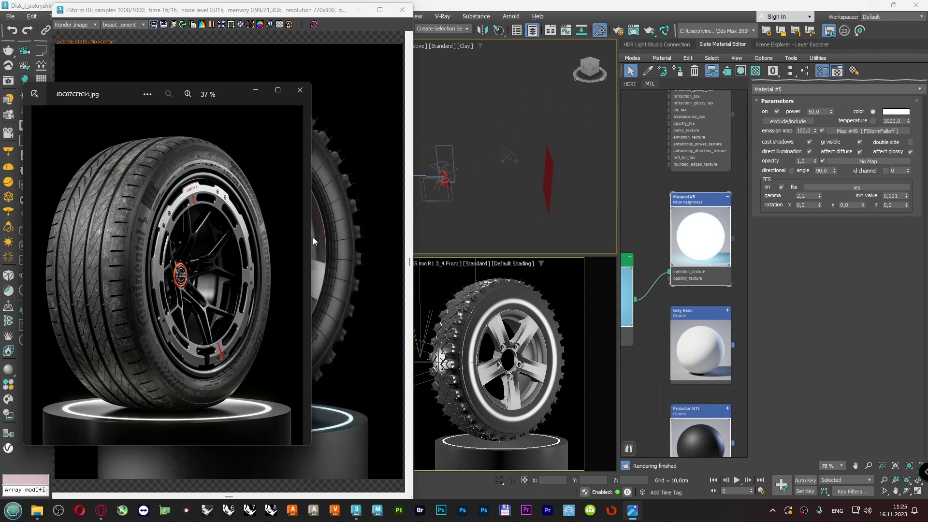
pyautogui.moveTo(237, 100); pyautogui.dragTo(619, 71)
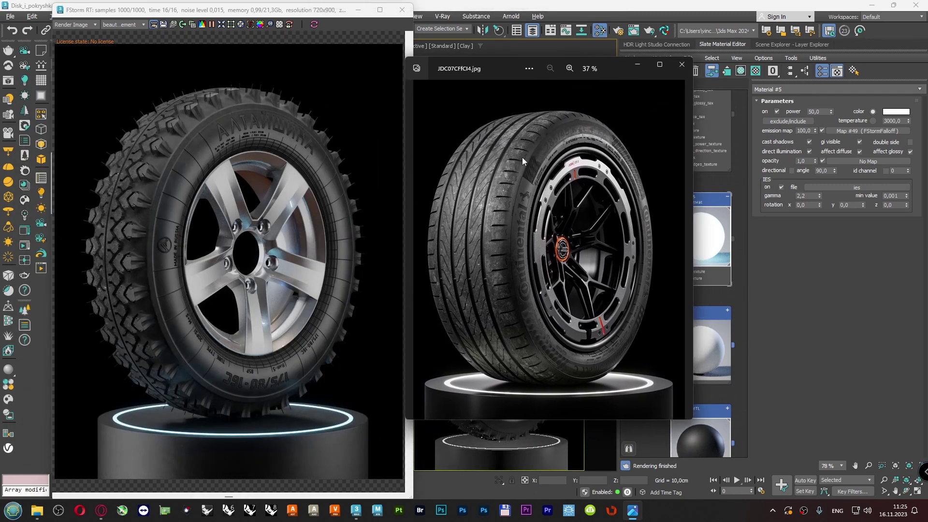
# - Zoom in and out on the reference photo to inspect the tire and pedestal
pyautogui.scroll(8, 484, 230)
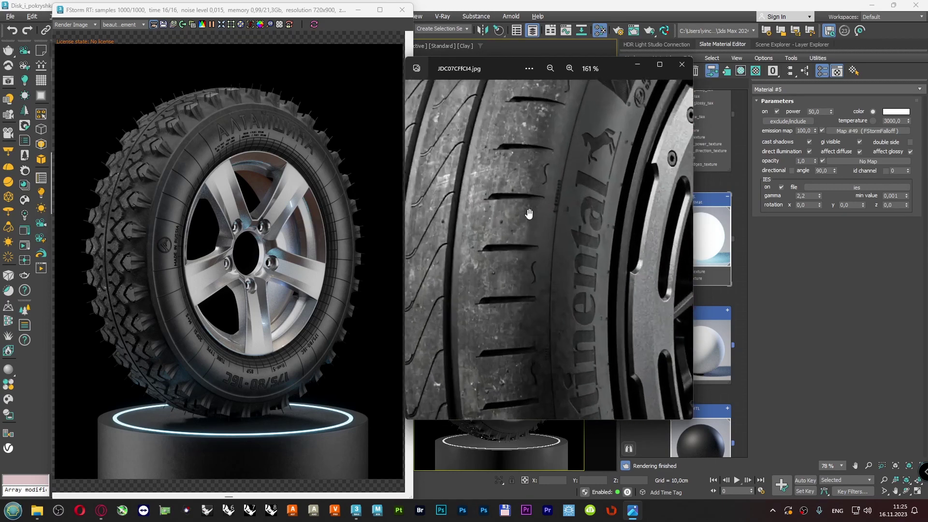
pyautogui.scroll(3, 473, 213)
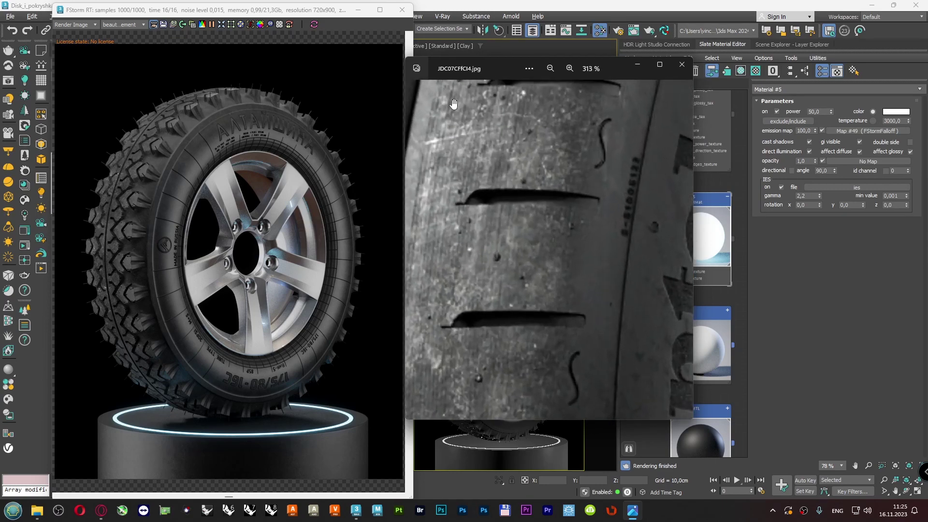
pyautogui.scroll(-2, 473, 213)
pyautogui.scroll(-1, 633, 207)
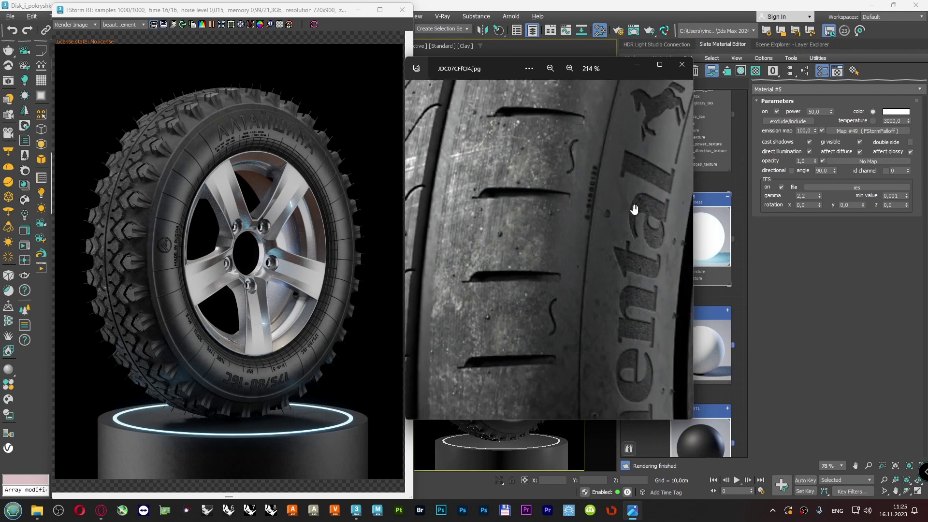
pyautogui.scroll(5, 530, 222)
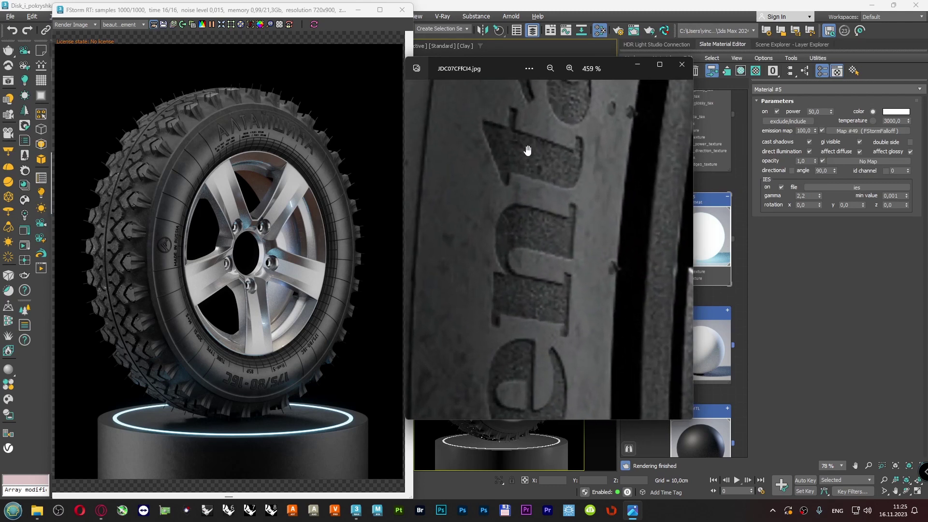
pyautogui.scroll(-4, 545, 197)
pyautogui.scroll(-2, 551, 203)
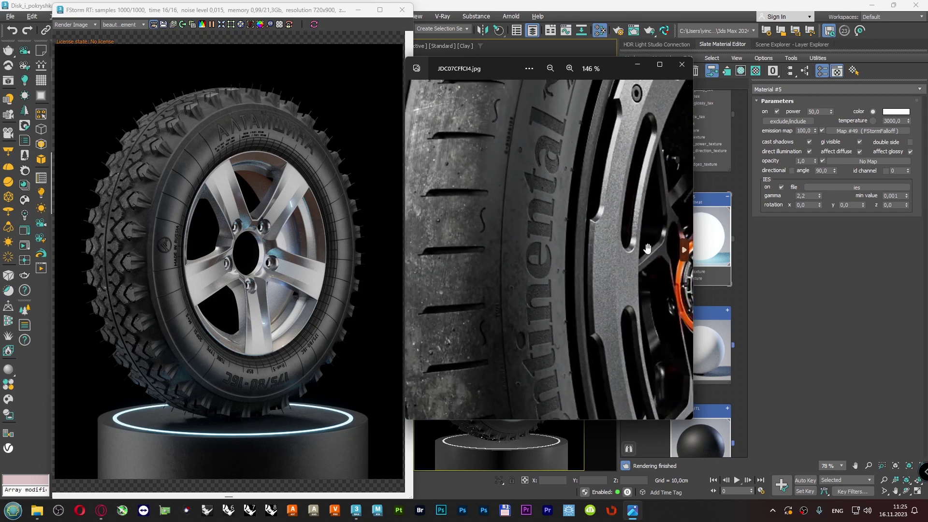
pyautogui.scroll(4, 575, 188)
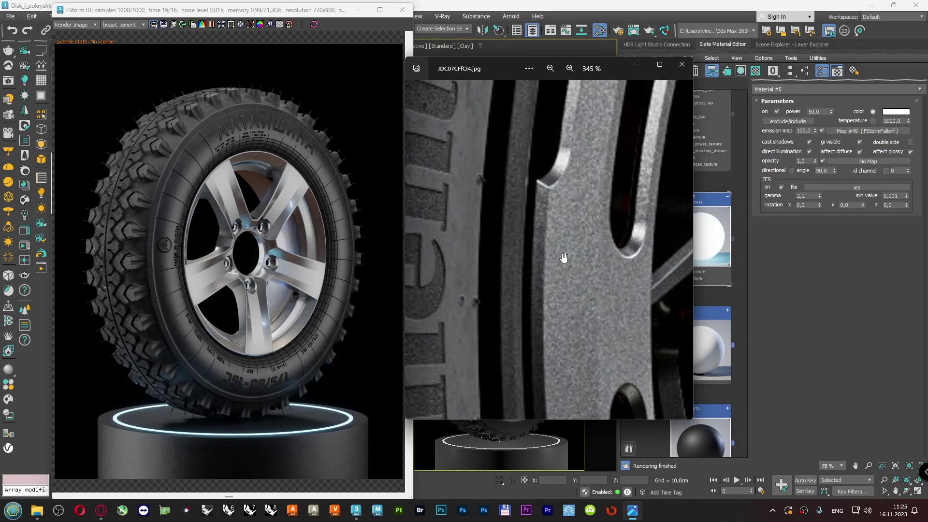
pyautogui.scroll(-5, 563, 257)
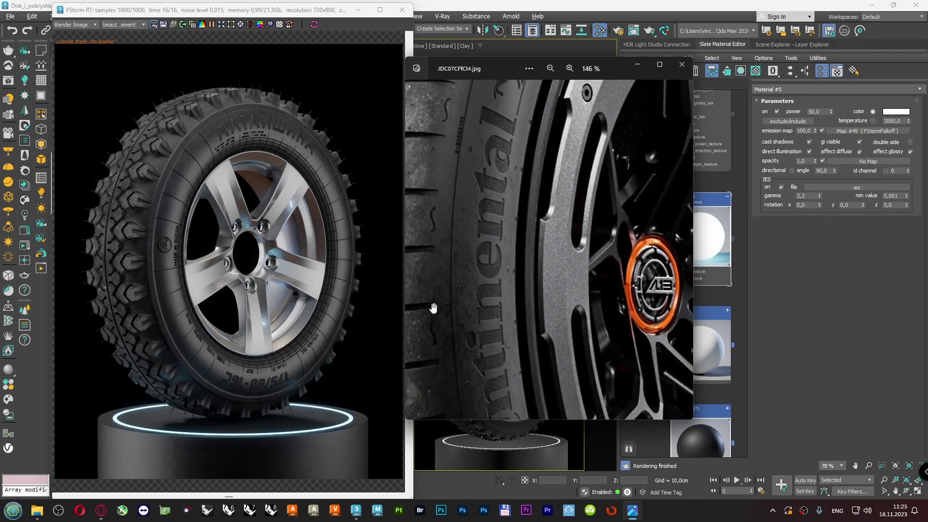
pyautogui.scroll(-3, 473, 306)
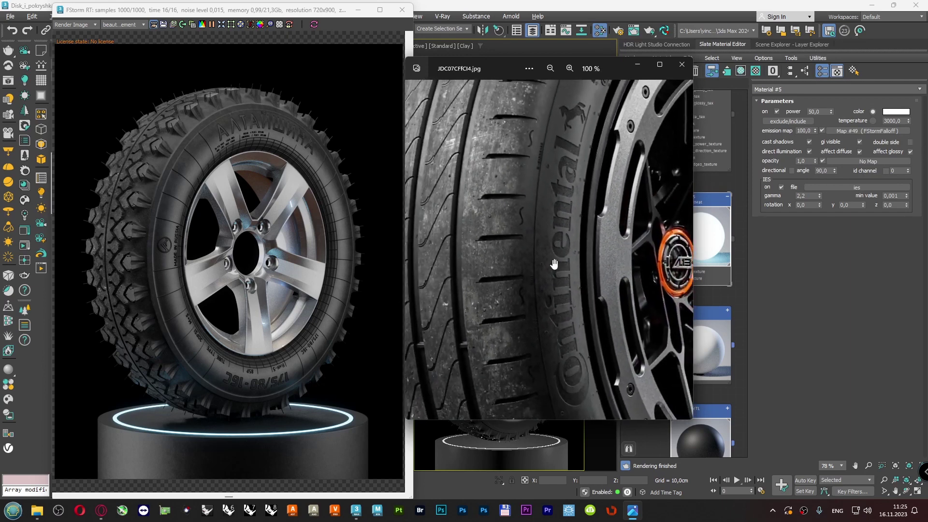
pyautogui.scroll(-4, 554, 263)
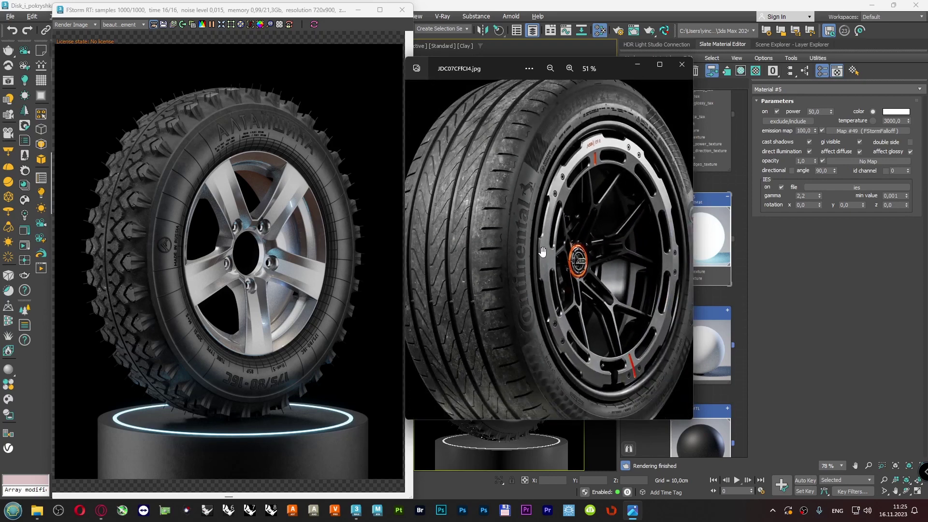
pyautogui.scroll(-4, 542, 252)
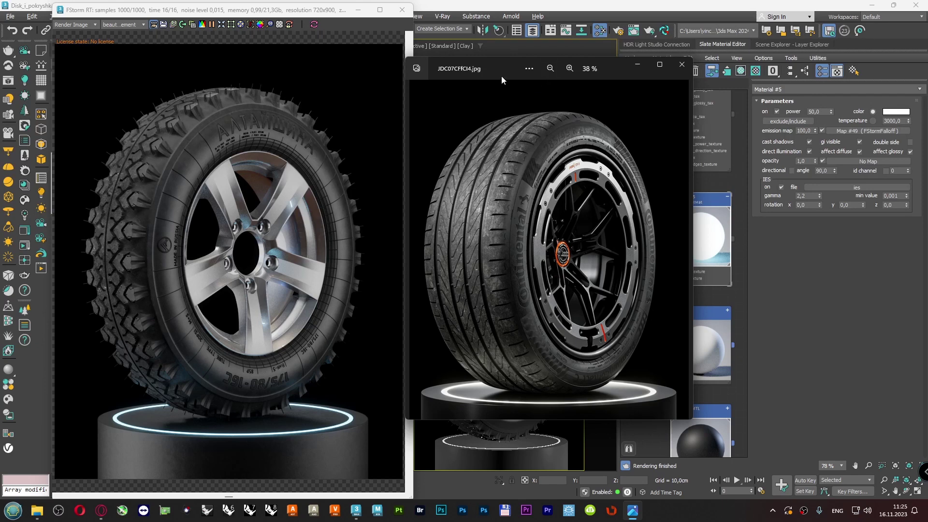
# - Reposition the photo viewer higher and resize it taller and wider
pyautogui.moveTo(502, 76); pyautogui.dragTo(516, 21)
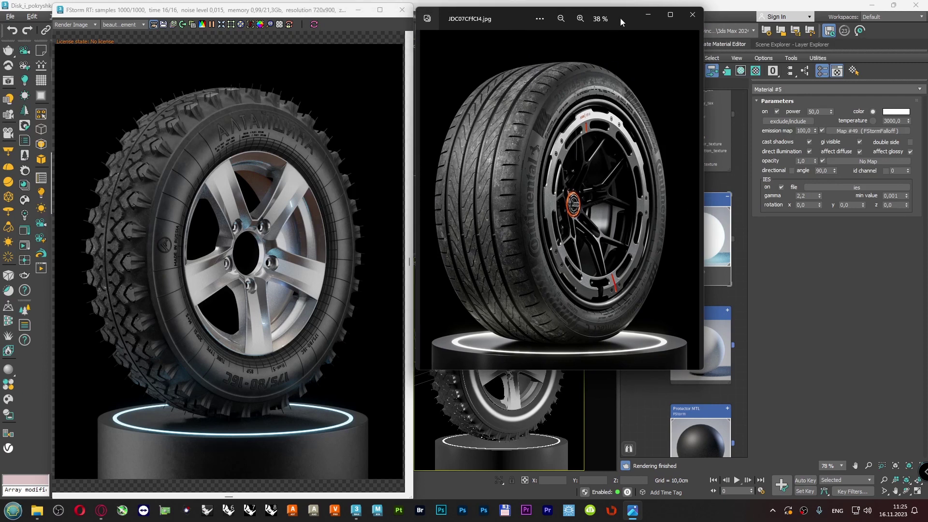
pyautogui.moveTo(620, 19)
pyautogui.mouseDown()
pyautogui.moveTo(645, 21)
pyautogui.moveTo(634, 17)
pyautogui.mouseUp()
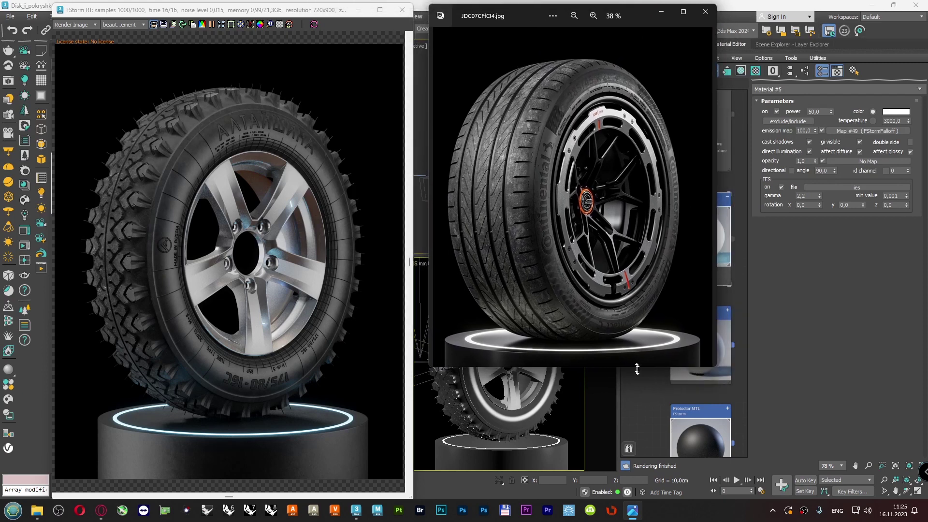
pyautogui.moveTo(637, 369); pyautogui.dragTo(637, 496)
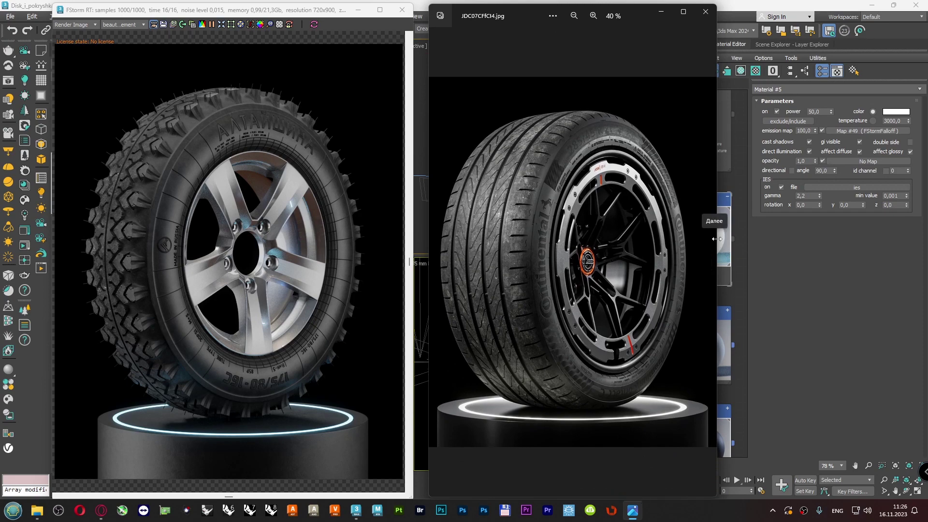
pyautogui.moveTo(717, 238); pyautogui.dragTo(762, 241)
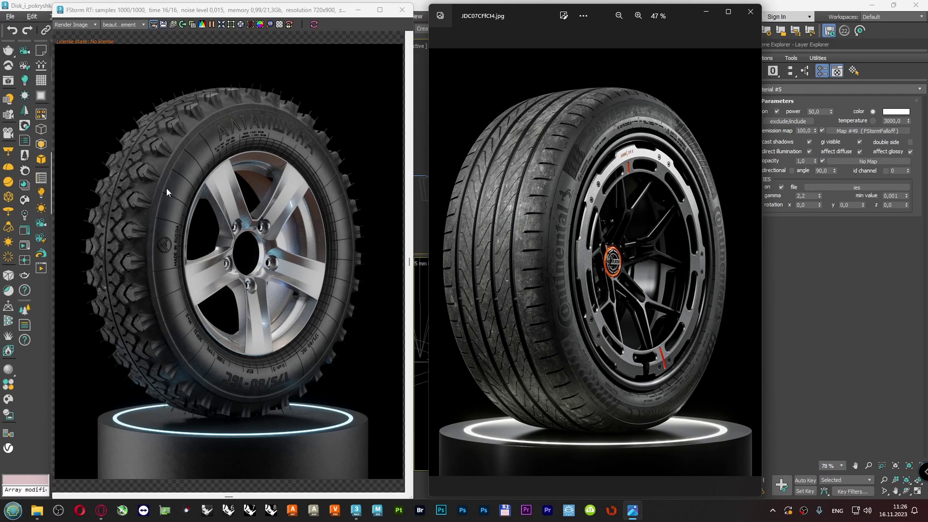
# - Minimize the Photos reference, zoom in on the render's tread, then fit the whole render to the window
pyautogui.click(705, 13)
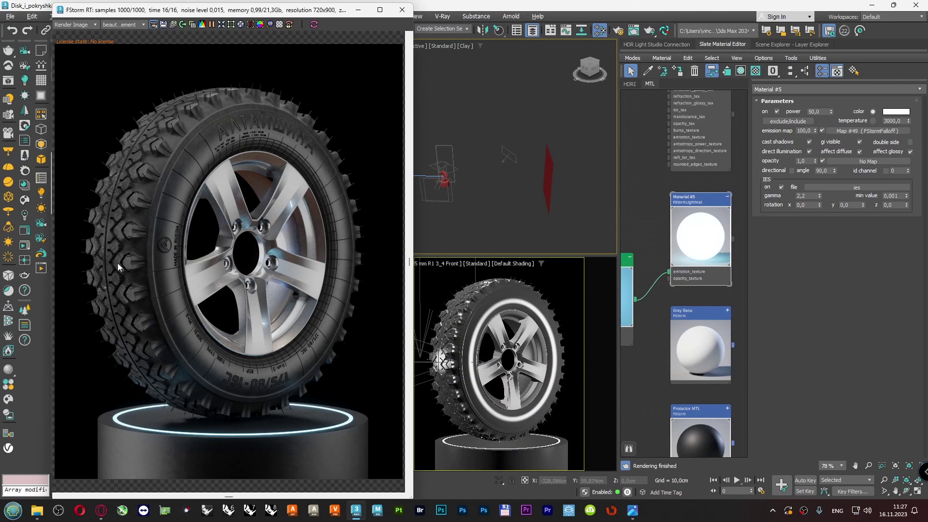
pyautogui.scroll(8, 118, 141)
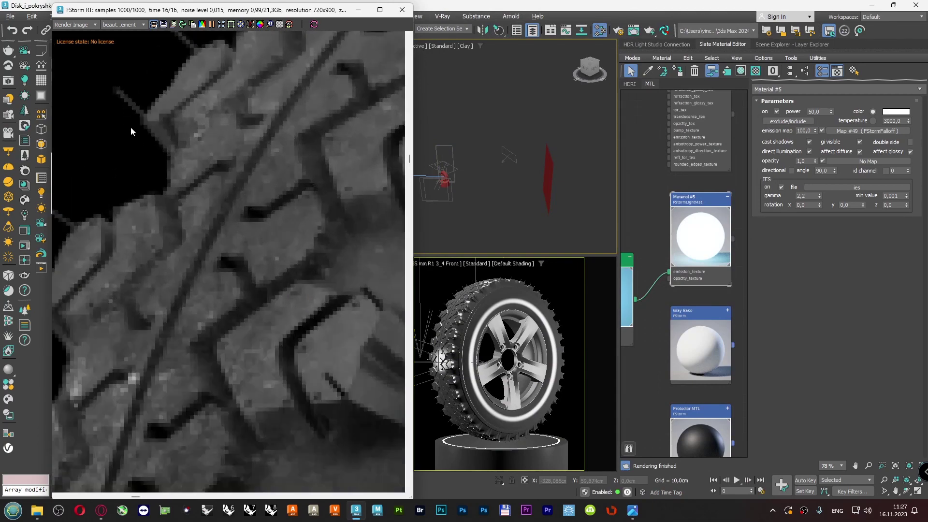
pyautogui.scroll(-5, 164, 182)
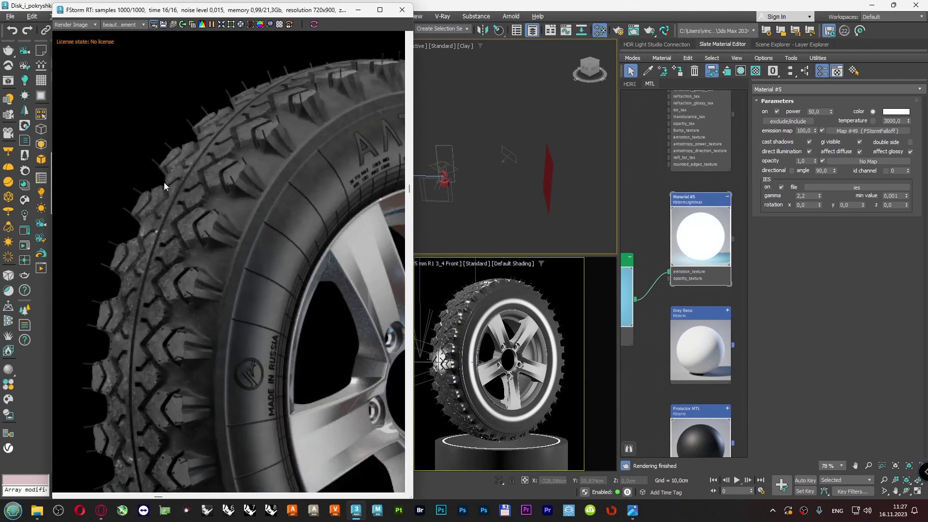
pyautogui.scroll(-3, 164, 182)
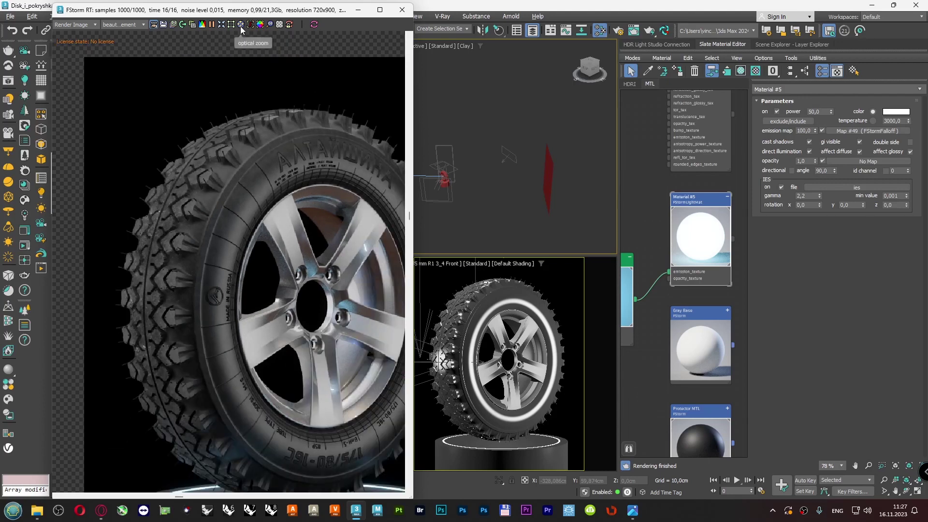
pyautogui.click(222, 25)
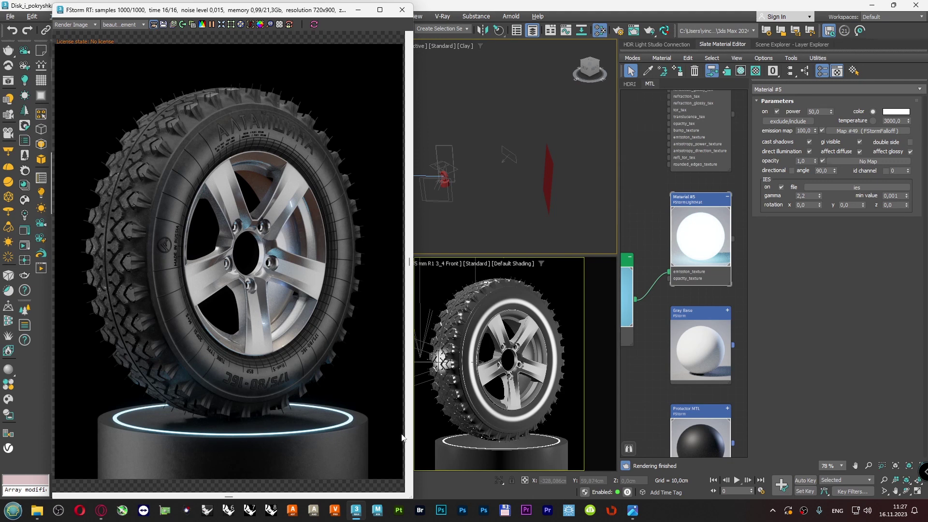
# - Bring the tire material nodes into view and open Plastick Black Rough's parameters
pyautogui.moveTo(657, 372); pyautogui.dragTo(659, 290, button='middle')
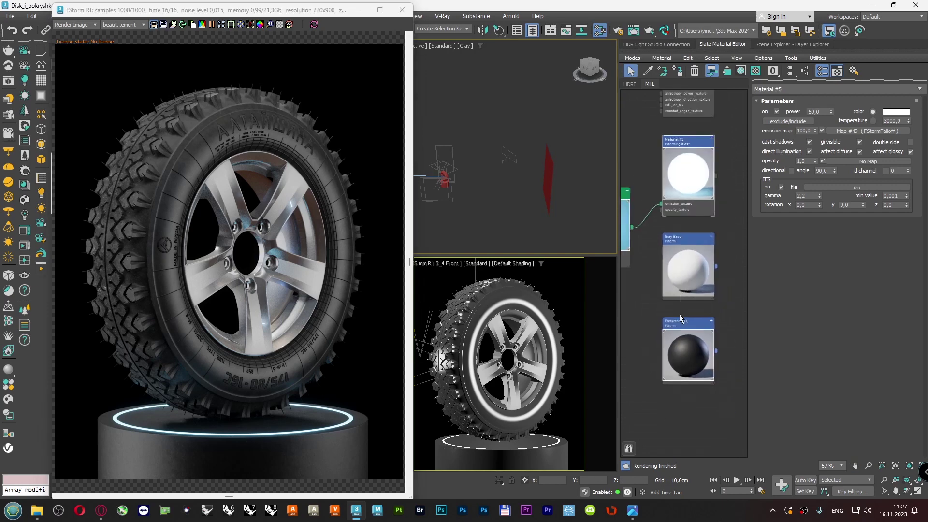
pyautogui.scroll(3, 677, 315)
pyautogui.scroll(-4, 681, 326)
pyautogui.moveTo(680, 327); pyautogui.dragTo(718, 216, button='middle')
pyautogui.click(718, 207)
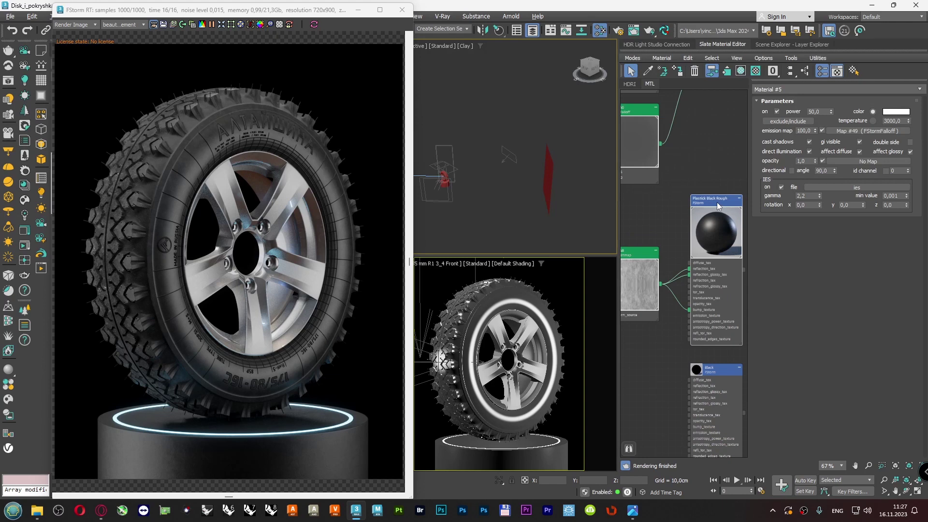
pyautogui.doubleClick(718, 207)
# - Try reflection level values 0,25, 0,1 and 0,2, settling back on 0,25
pyautogui.moveTo(815, 177); pyautogui.dragTo(790, 179)
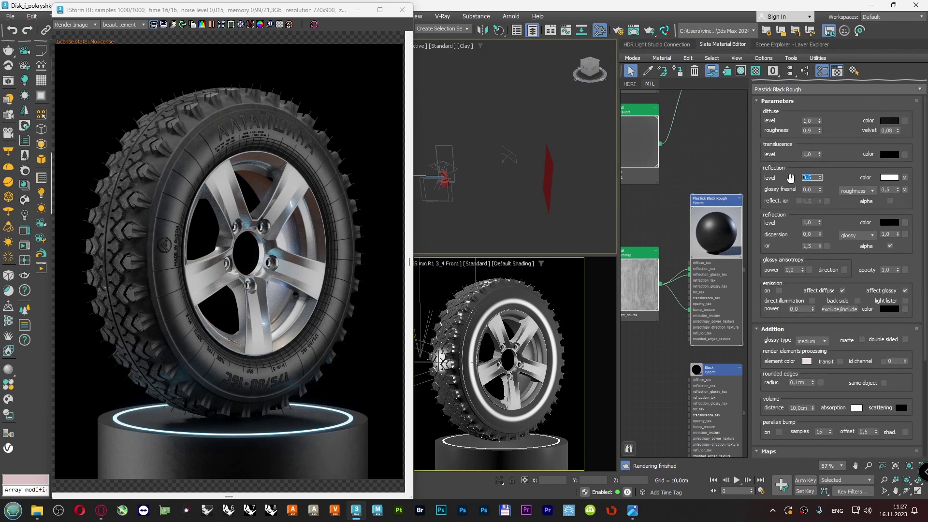
pyautogui.write('0.2')
pyautogui.press('Return')
pyautogui.hotkey('alt', 'shift')
pyautogui.write('00,25')
pyautogui.press('Return')
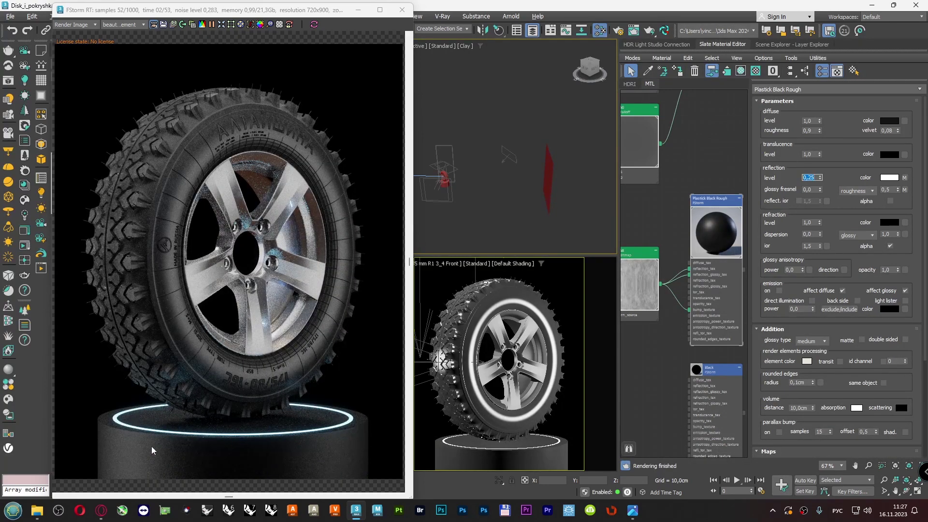
pyautogui.write('0,1')
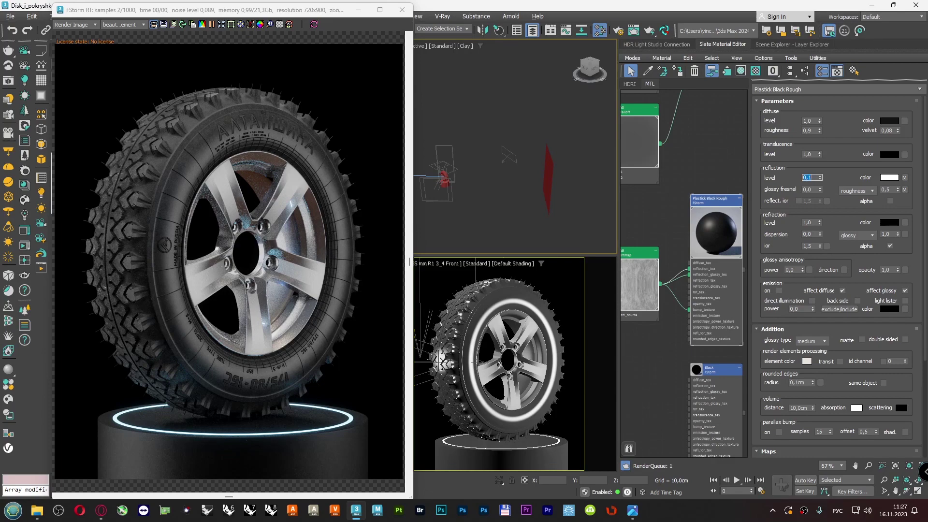
pyautogui.press('Return')
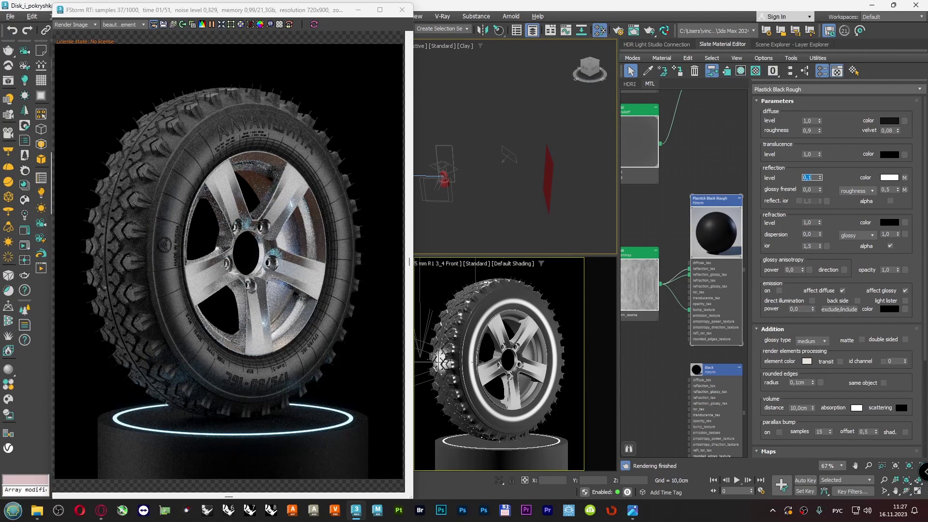
pyautogui.write('0,2')
pyautogui.press('Return')
pyautogui.write('0,')
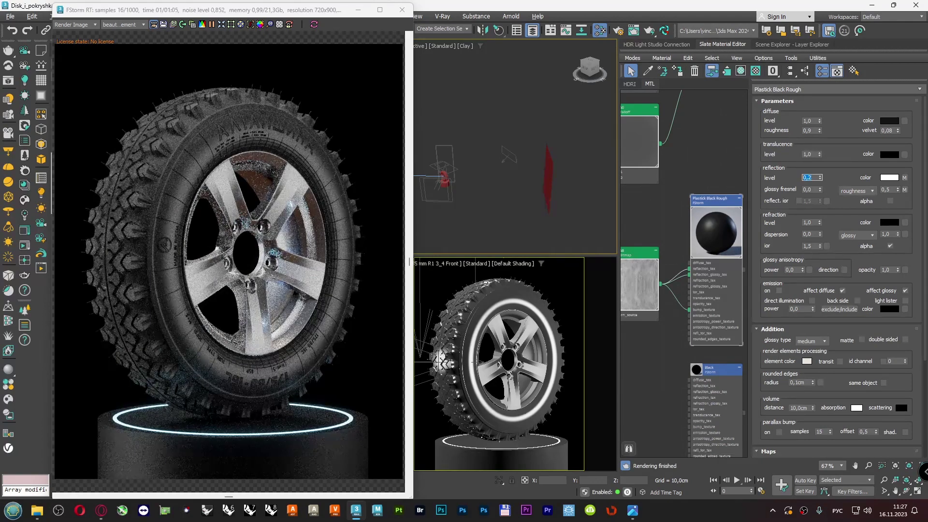
pyautogui.write('25')
pyautogui.press('Return')
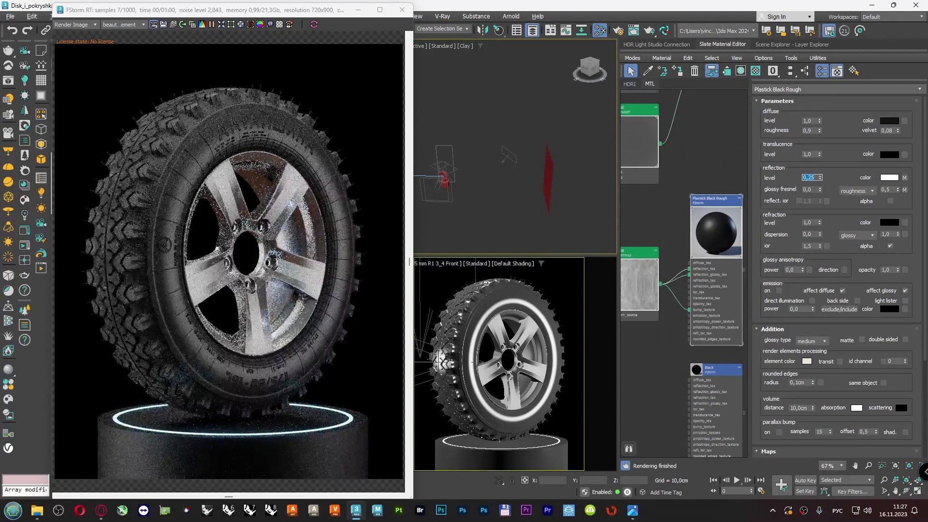
# - Set fresnel roughness to 0,3 and reflection level to 0,35
pyautogui.doubleClick(888, 190)
pyautogui.write('0')
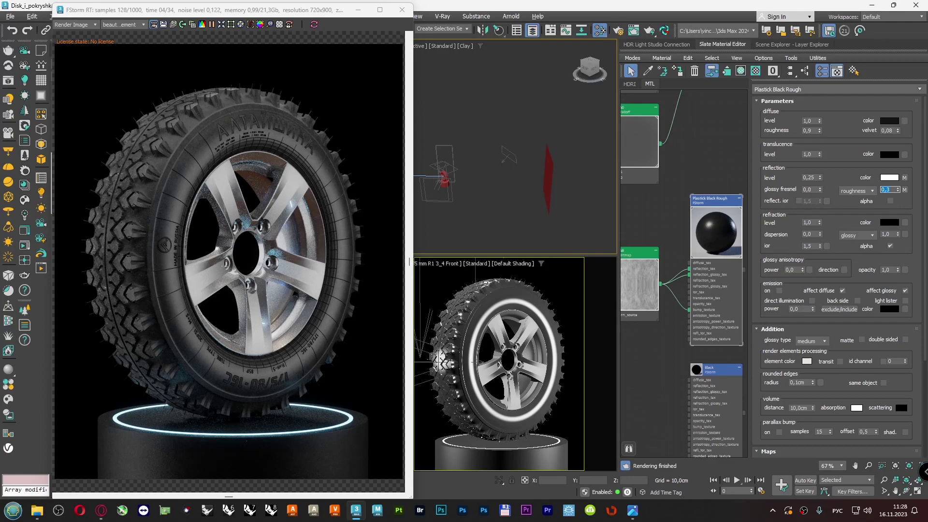
pyautogui.doubleClick(811, 177)
pyautogui.write('0,35')
pyautogui.press('Return')
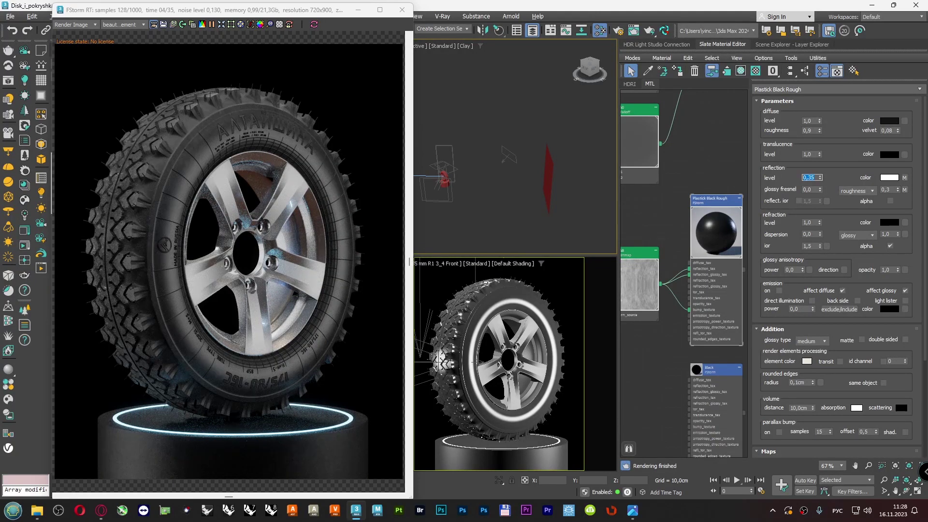
# - Make the diffuse colour pure black and set reflection level to 0,5
pyautogui.click(889, 121)
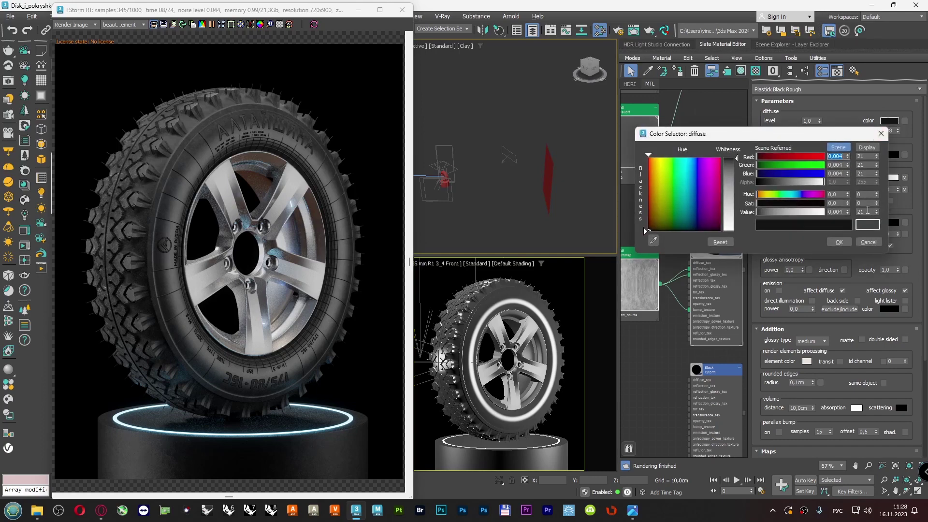
pyautogui.click(846, 213)
pyautogui.write('0')
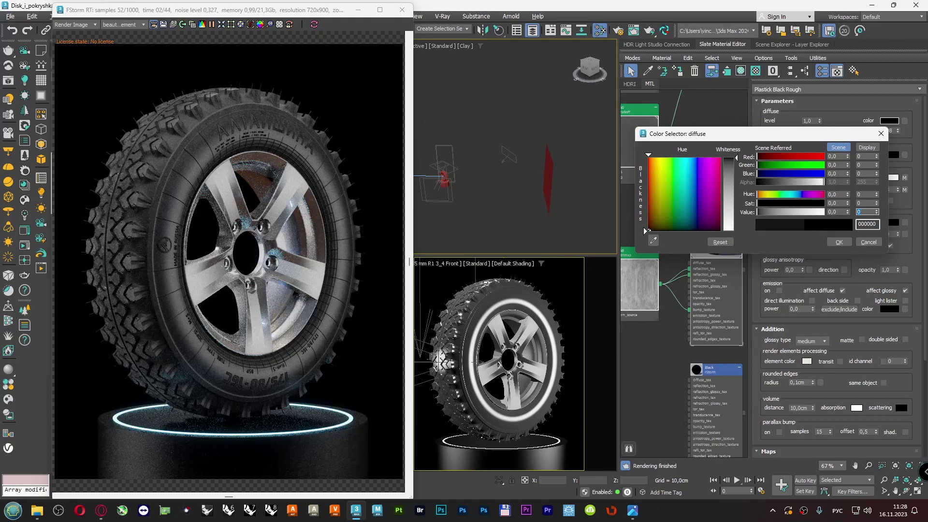
pyautogui.click(839, 242)
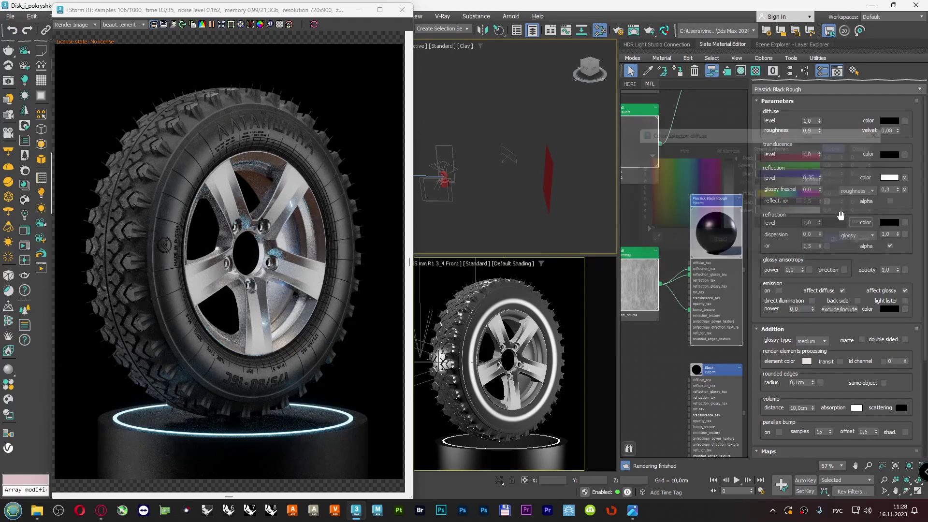
pyautogui.doubleClick(817, 178)
pyautogui.write('0,5')
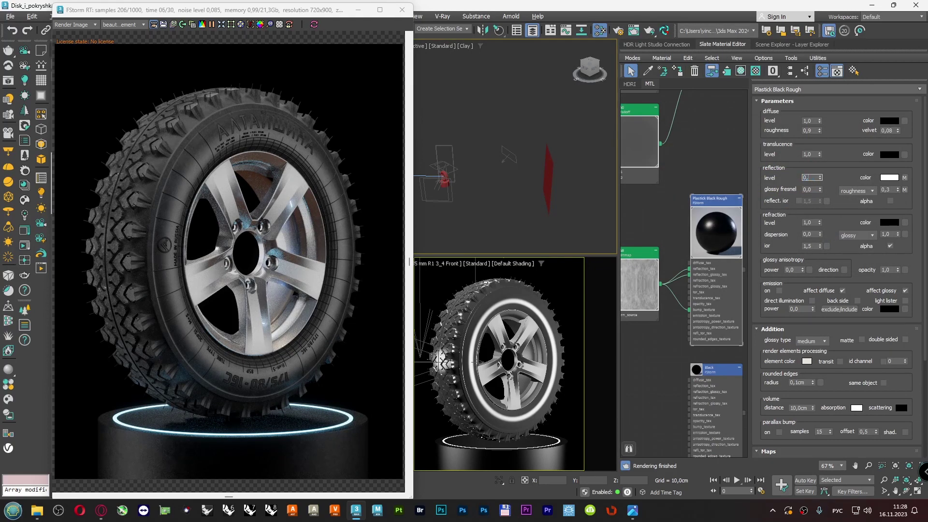
pyautogui.press('Return')
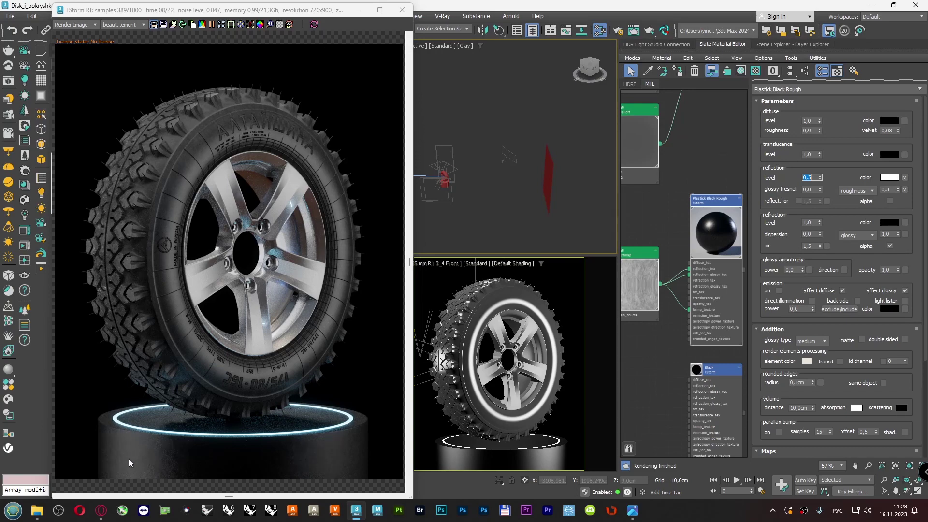
# - Change the diffuse colour to dark grey 151515 (Value 21) and fit the render to the window
pyautogui.scroll(5, 129, 459)
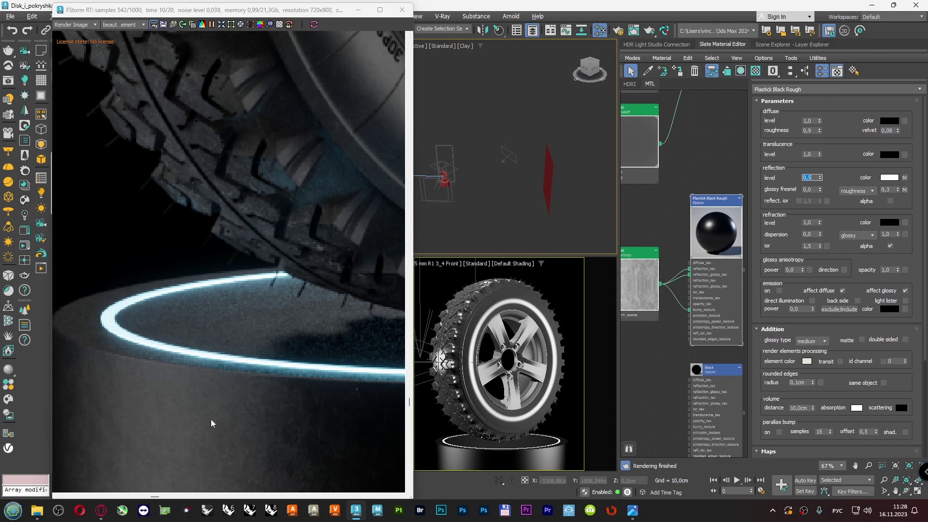
pyautogui.scroll(-3, 135, 377)
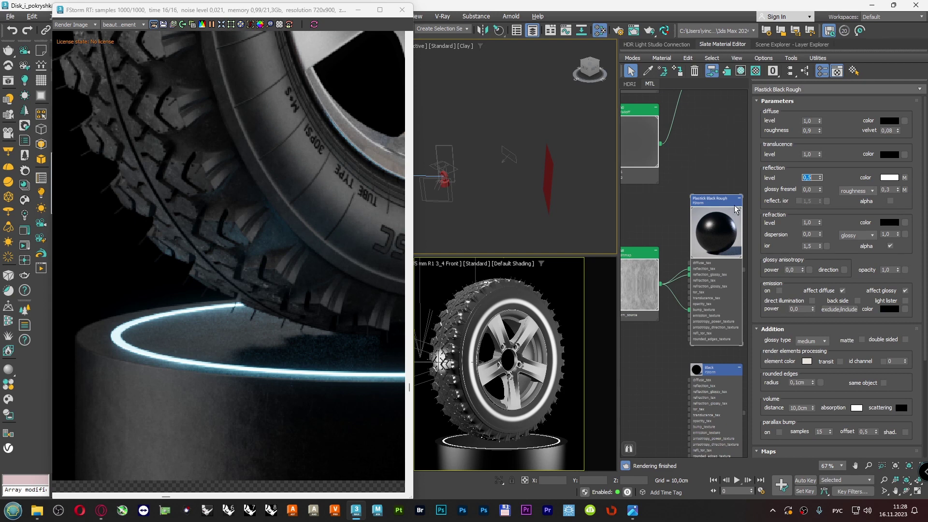
pyautogui.click(889, 121)
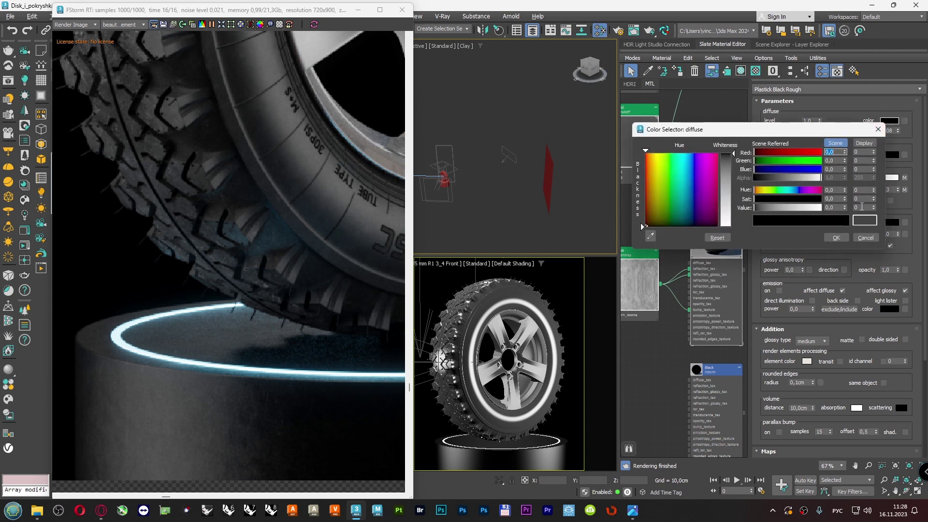
pyautogui.click(855, 208)
pyautogui.write('21')
pyautogui.press('Return')
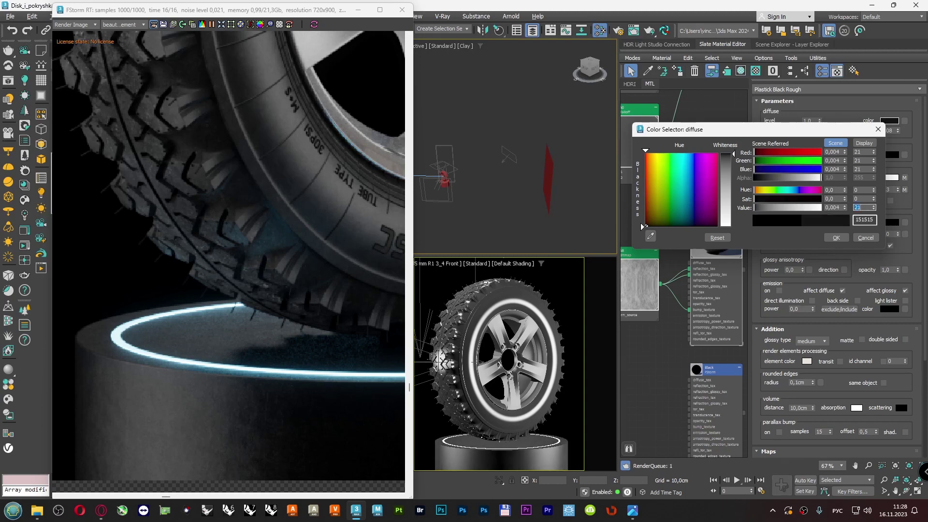
pyautogui.click(836, 237)
pyautogui.scroll(-5, 202, 394)
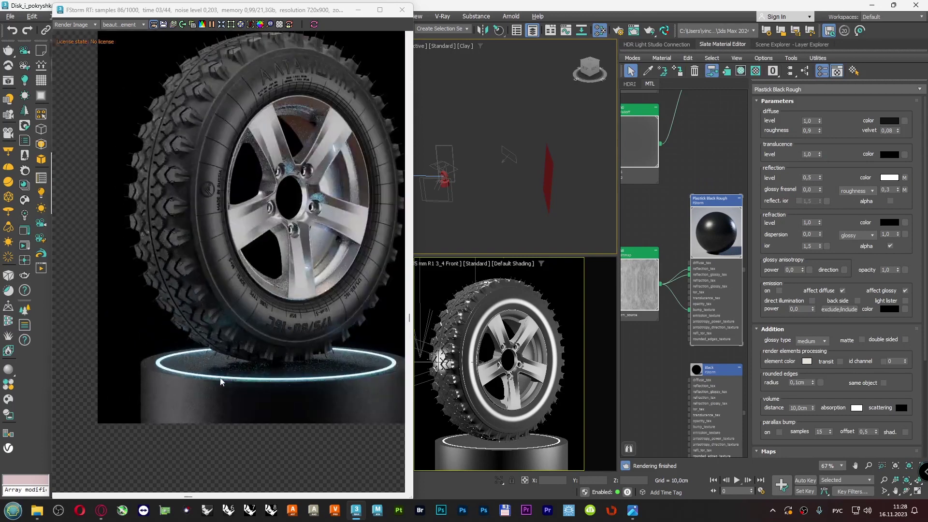
pyautogui.click(220, 25)
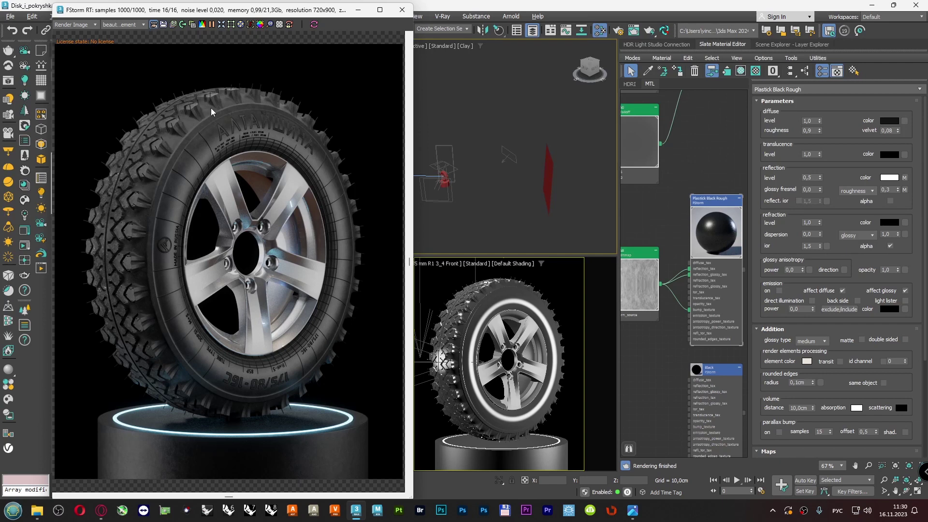
# - Choose a different multiplier from the /10 bump dropdown for the dirt bump map
pyautogui.moveTo(479, 204); pyautogui.dragTo(511, 181, button='middle')
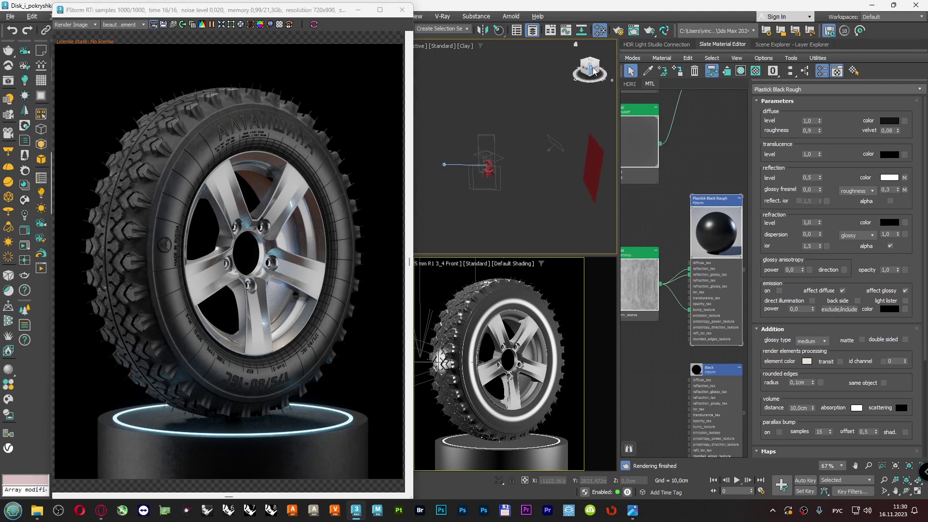
pyautogui.moveTo(591, 71); pyautogui.dragTo(582, 74)
pyautogui.moveTo(512, 116); pyautogui.dragTo(486, 144, button='middle')
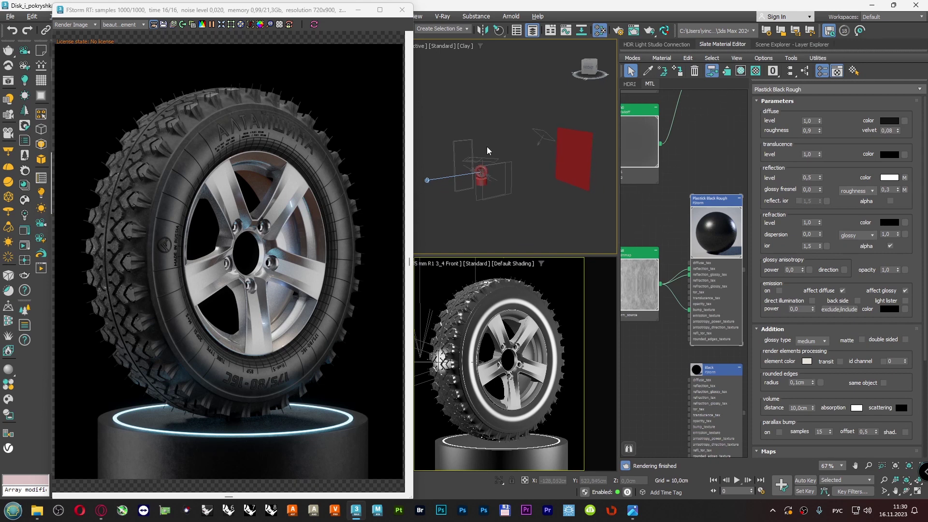
pyautogui.scroll(2, 486, 147)
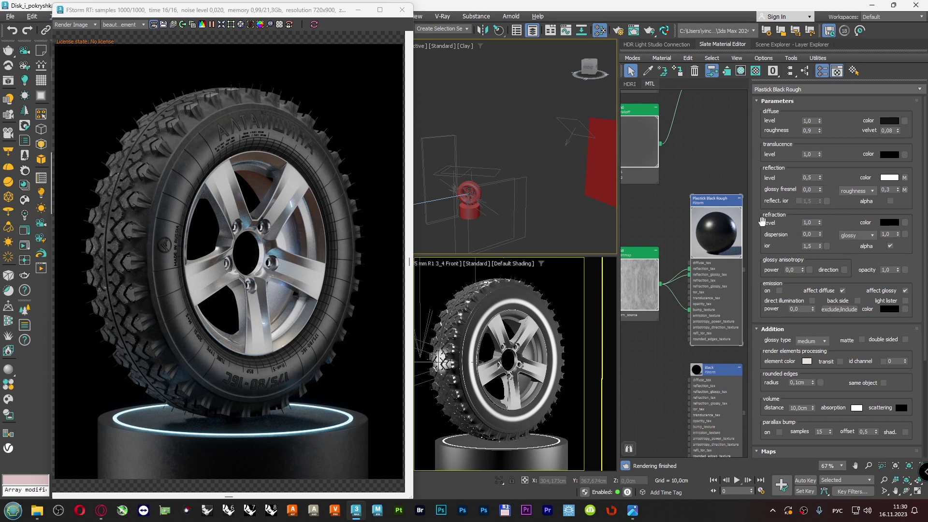
pyautogui.scroll(-5, 764, 224)
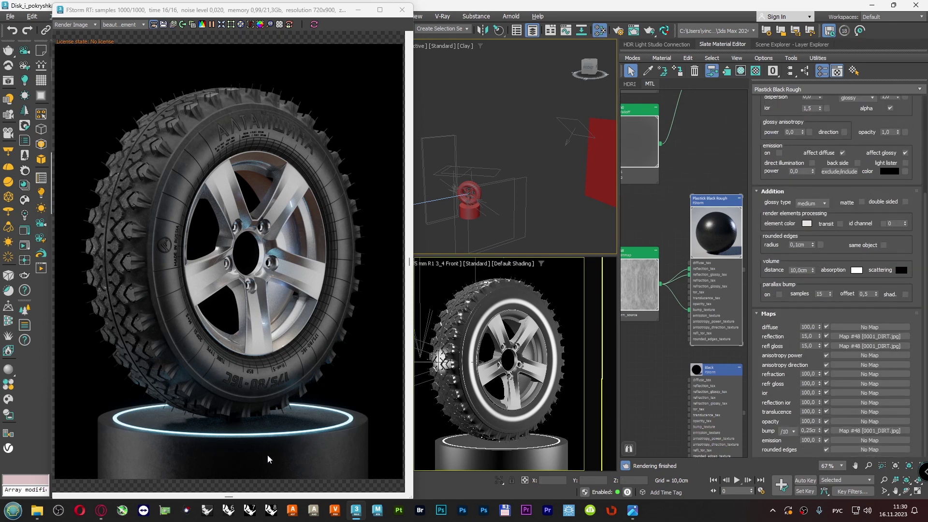
pyautogui.click(793, 431)
pyautogui.click(791, 453)
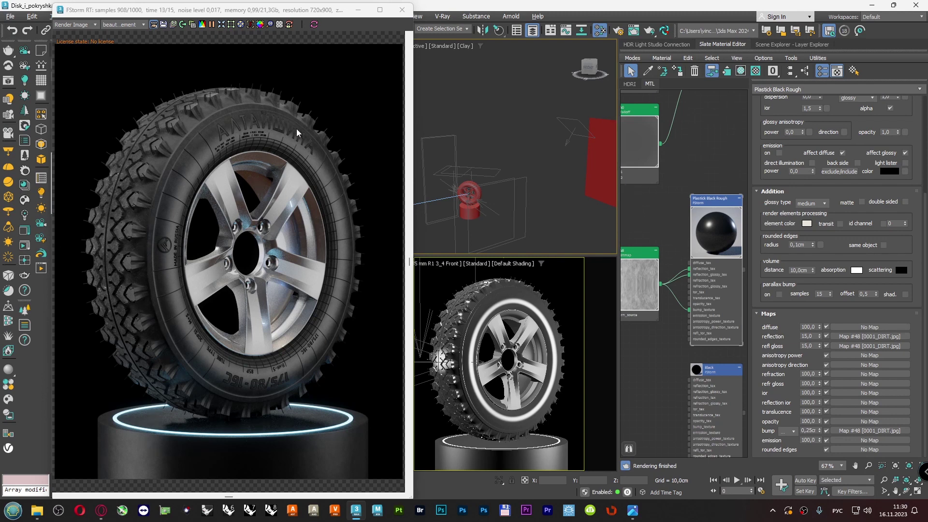
# - Select the tire, set View reference coordinates and switch to the Rotate tool
pyautogui.click(498, 302)
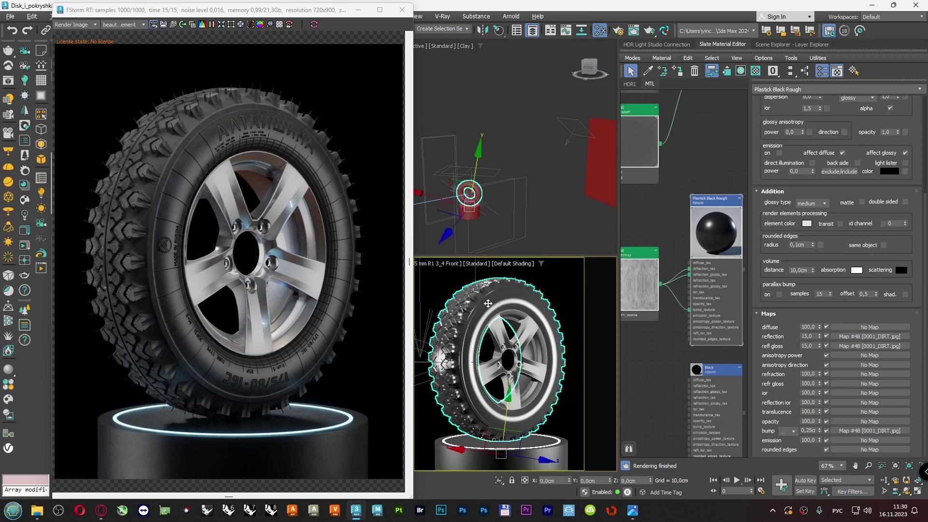
pyautogui.moveTo(254, 13); pyautogui.dragTo(264, 95)
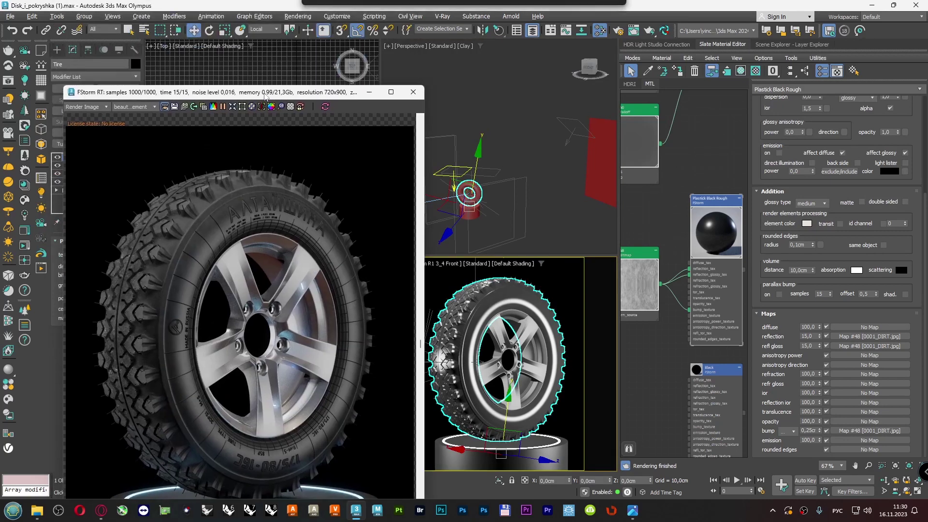
pyautogui.click(264, 30)
pyautogui.click(264, 42)
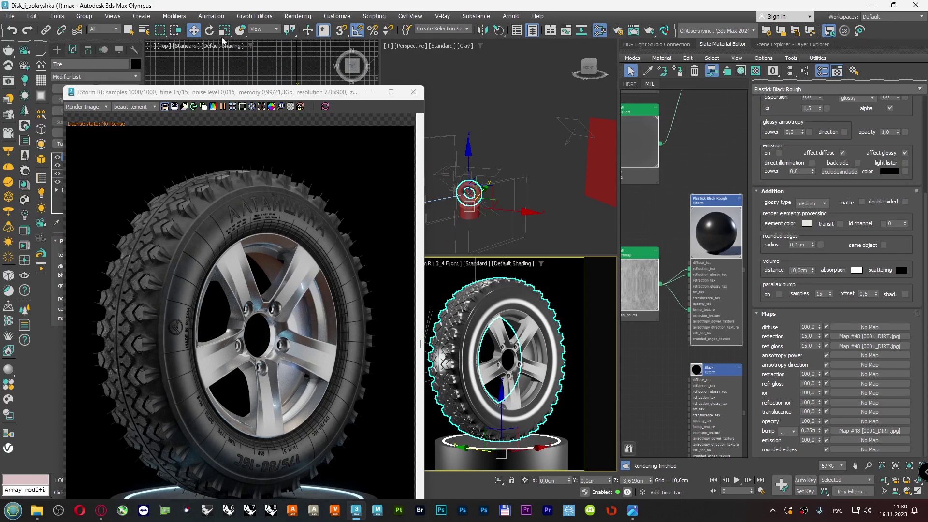
pyautogui.click(208, 32)
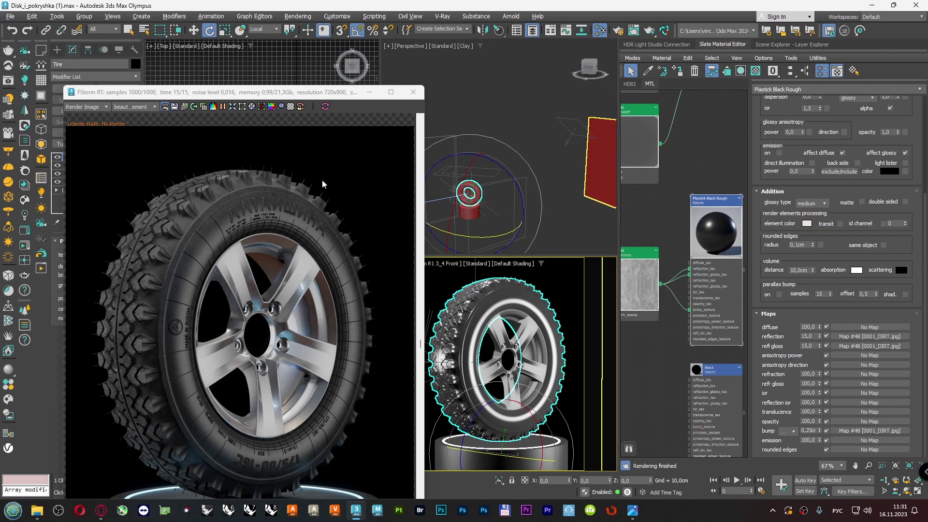
# - Toggle Affect Pivot Only in Hierarchy, then select the second UVW Map modifier's Gizmo
pyautogui.moveTo(253, 99); pyautogui.dragTo(265, 160)
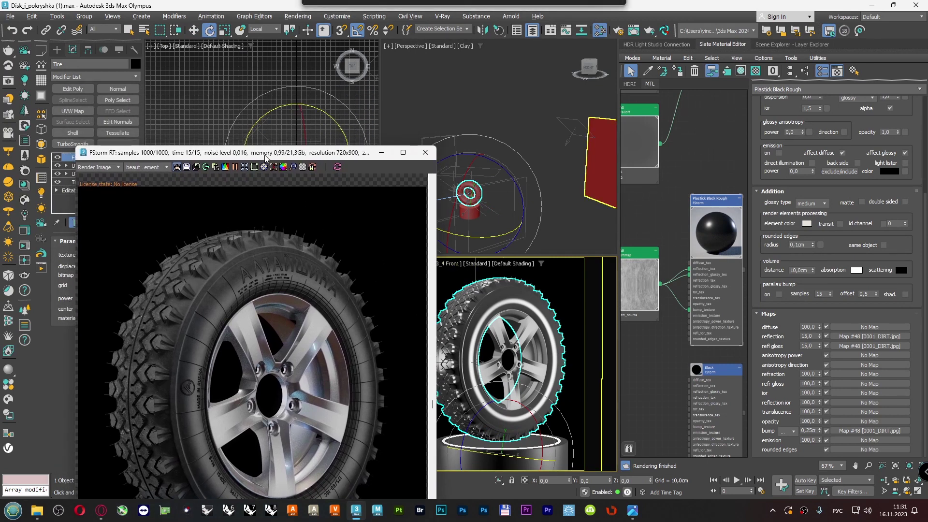
pyautogui.click(88, 49)
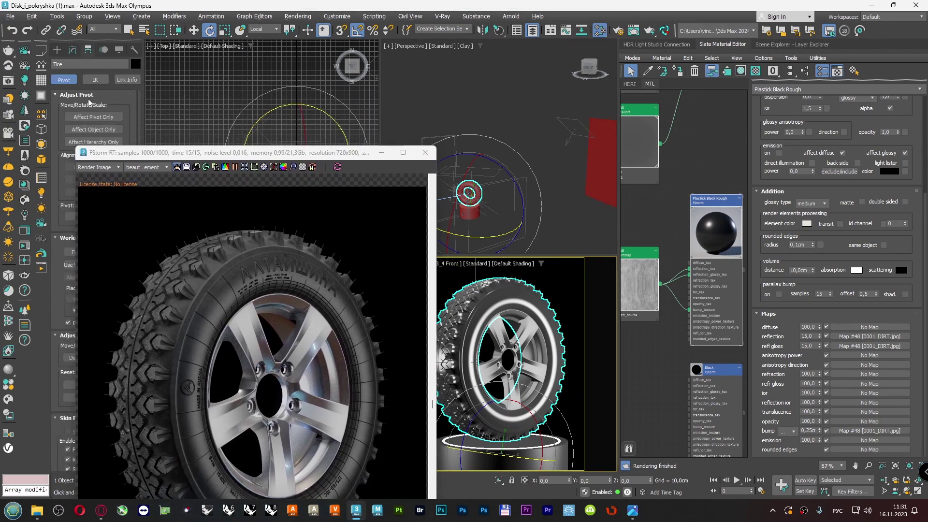
pyautogui.click(91, 118)
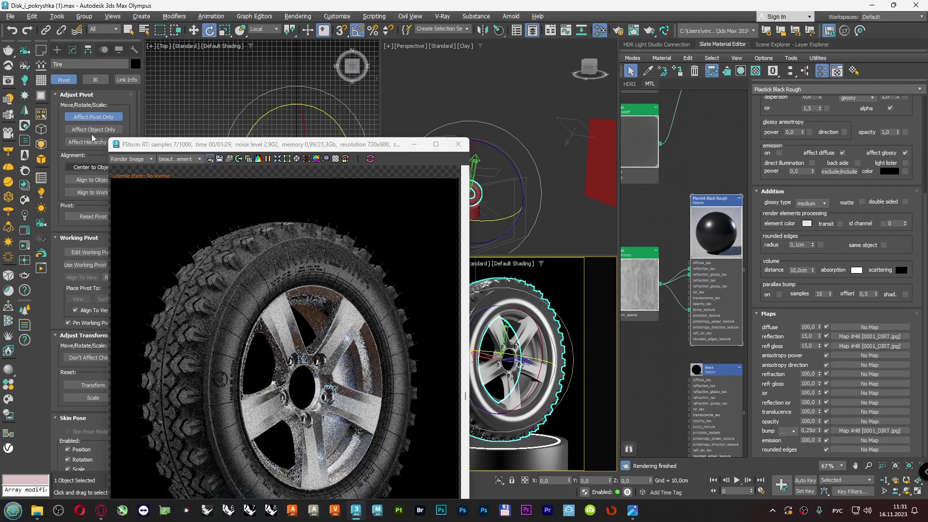
pyautogui.click(92, 118)
pyautogui.click(92, 118)
pyautogui.moveTo(322, 148)
pyautogui.mouseDown()
pyautogui.moveTo(265, 146)
pyautogui.moveTo(333, 134)
pyautogui.mouseUp()
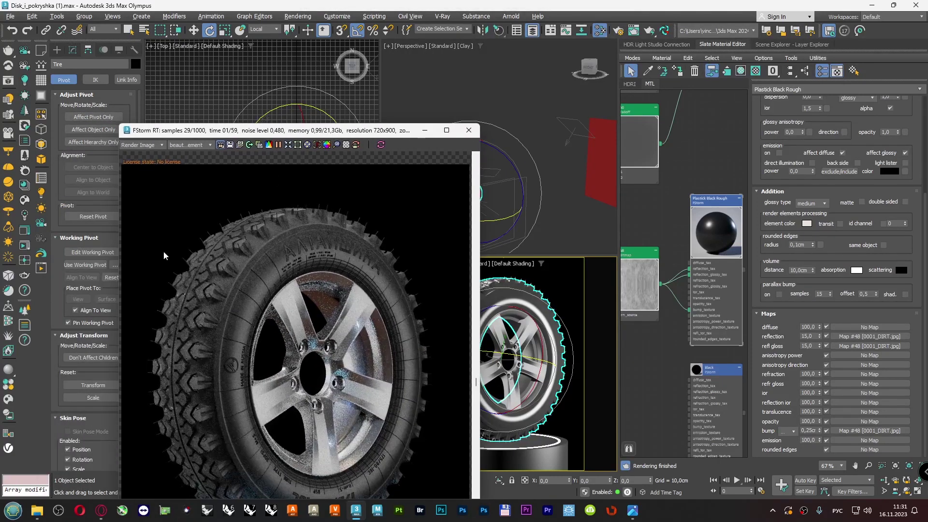
pyautogui.click(73, 50)
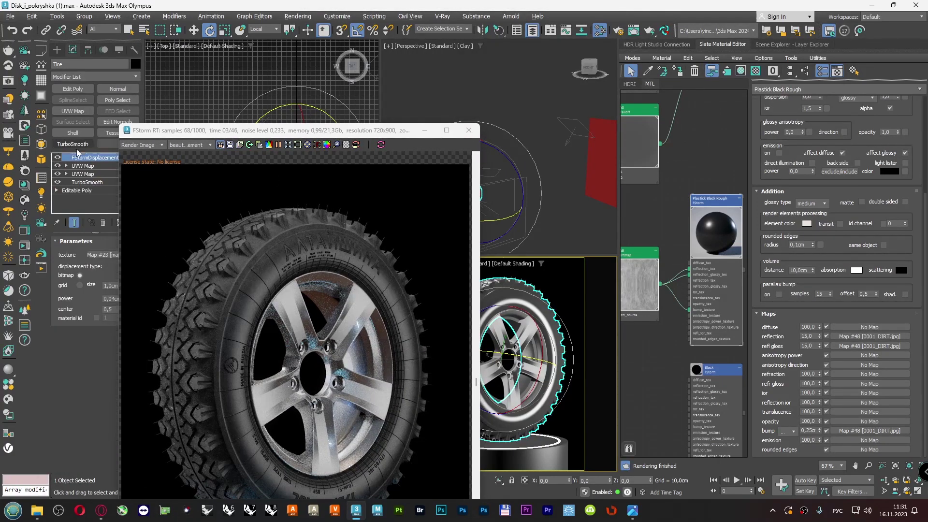
pyautogui.click(82, 174)
pyautogui.click(66, 174)
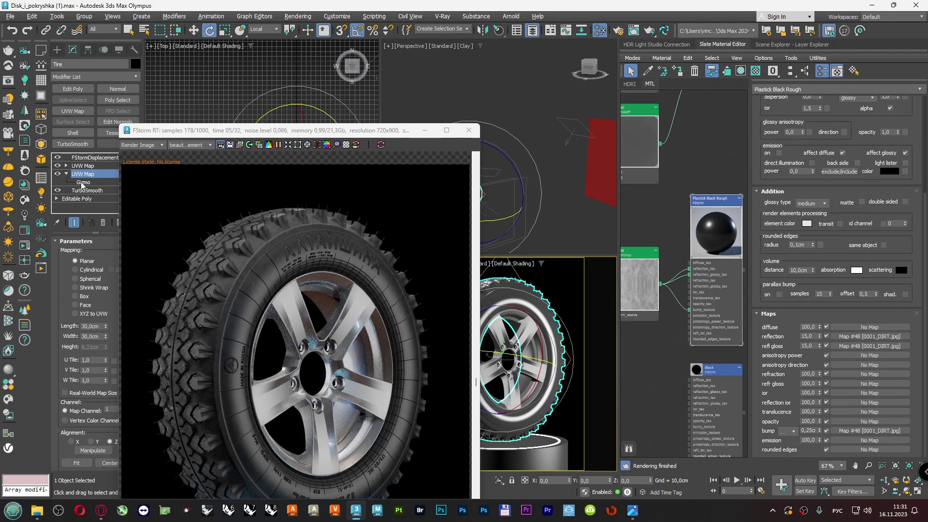
pyautogui.click(83, 183)
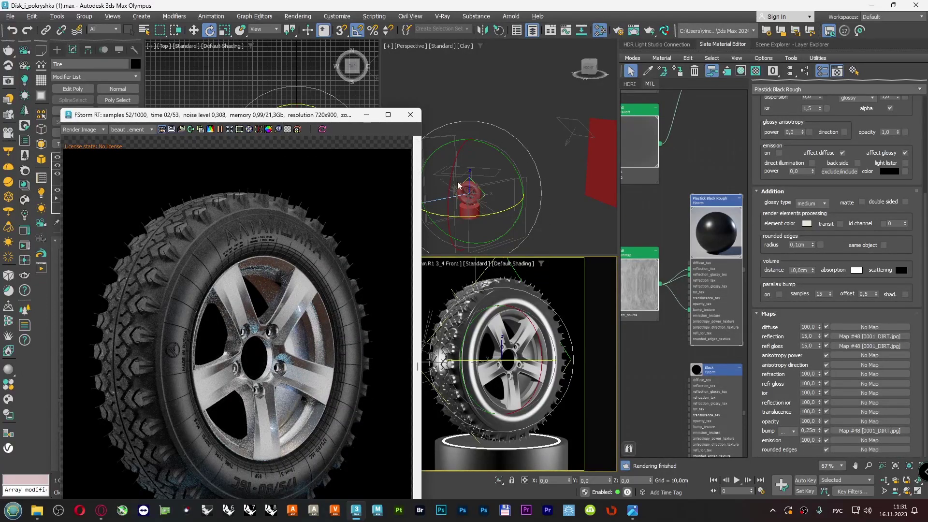
# - Rotate the UVW Map gizmo around the wheel by dragging, then undo the last rotation
pyautogui.moveTo(459, 186); pyautogui.dragTo(492, 177)
pyautogui.press('z')
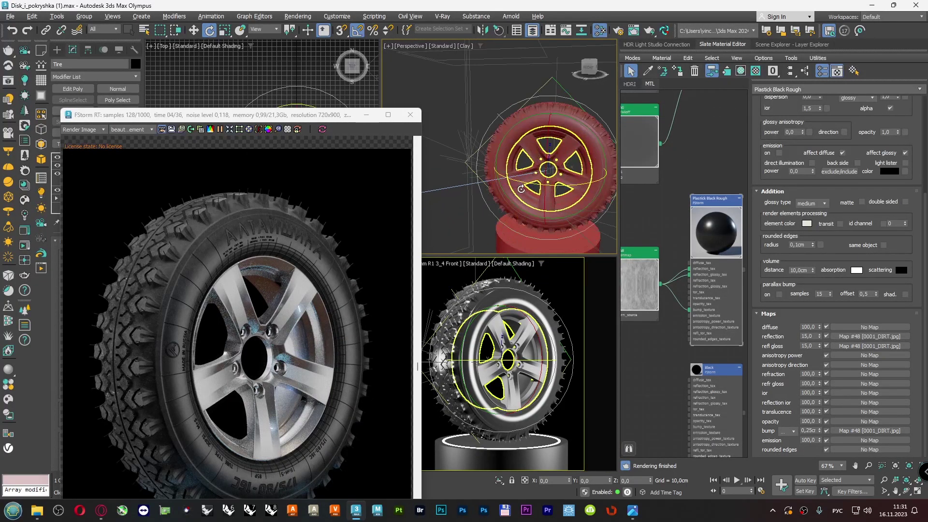
pyautogui.keyDown('alt'); pyautogui.moveTo(535, 175); pyautogui.dragTo(580, 128, button='middle'); pyautogui.keyUp('alt')
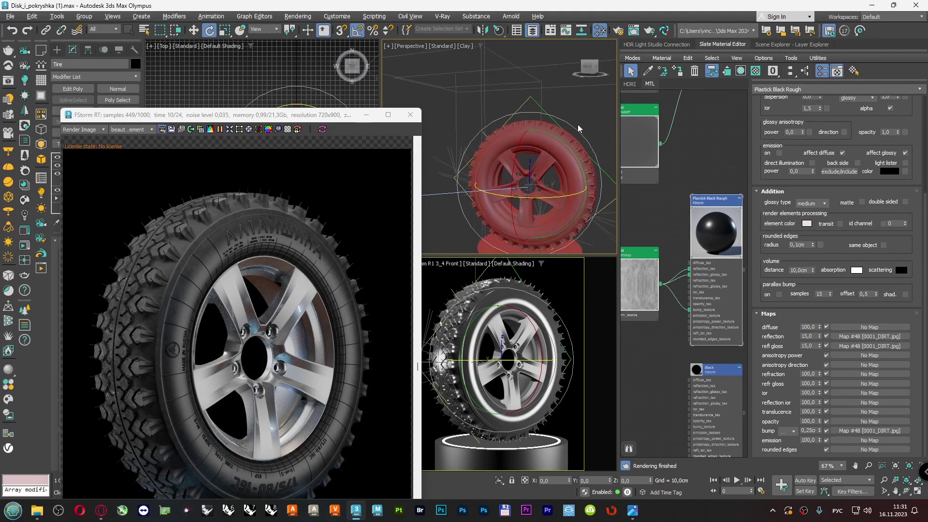
pyautogui.scroll(-2, 580, 128)
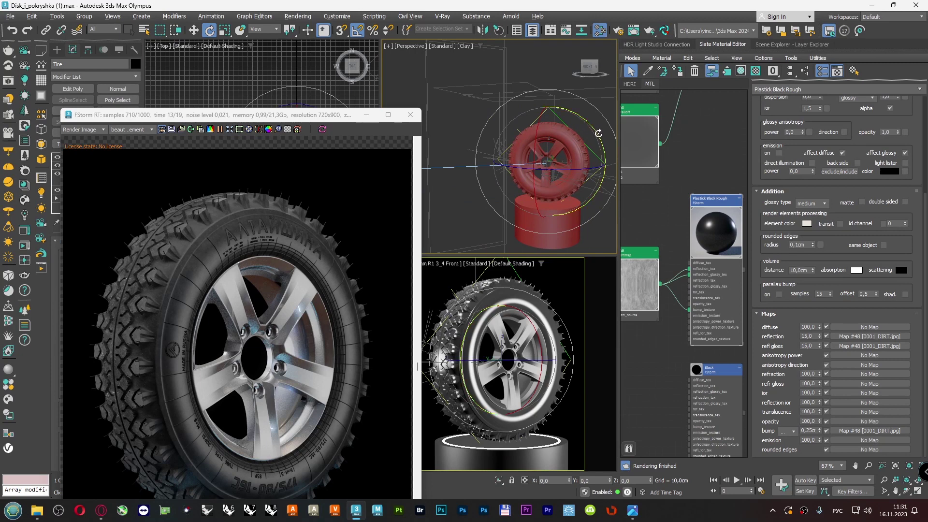
pyautogui.moveTo(598, 132); pyautogui.dragTo(599, 131)
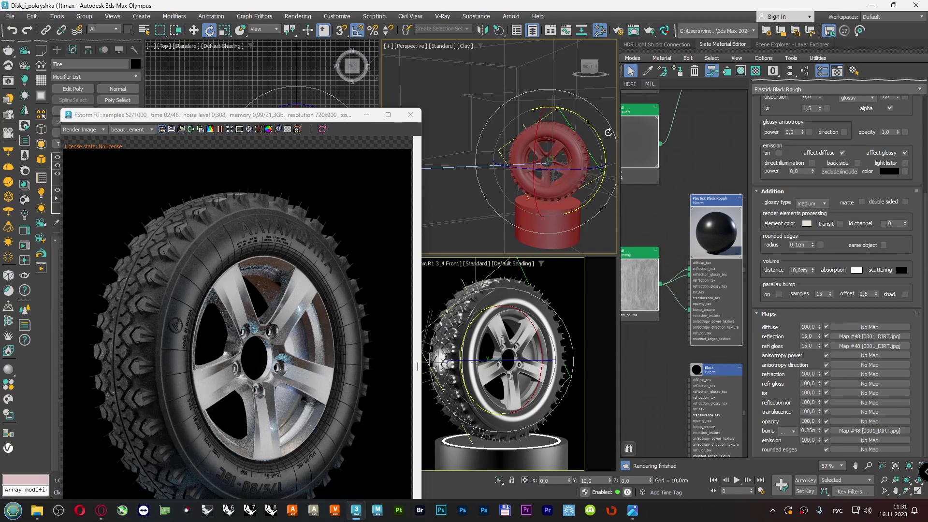
pyautogui.moveTo(608, 133); pyautogui.dragTo(608, 133)
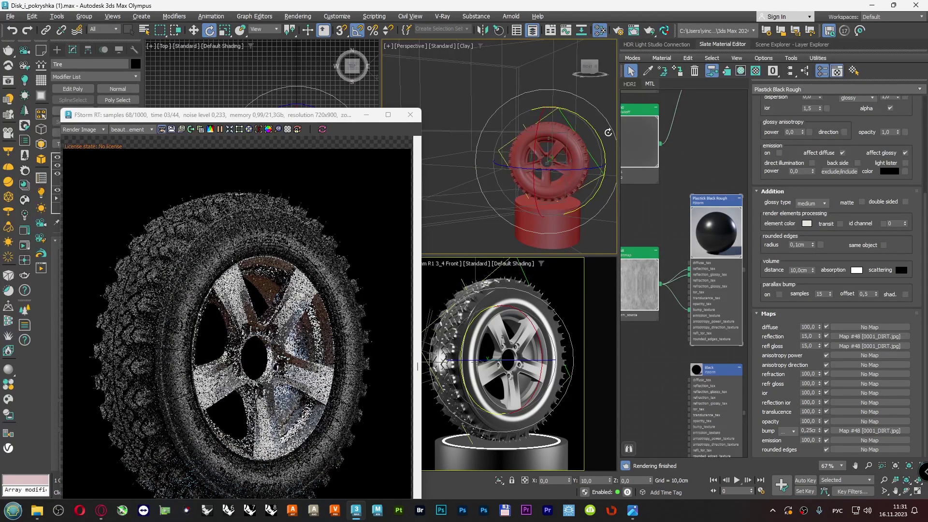
pyautogui.moveTo(608, 132); pyautogui.dragTo(608, 134)
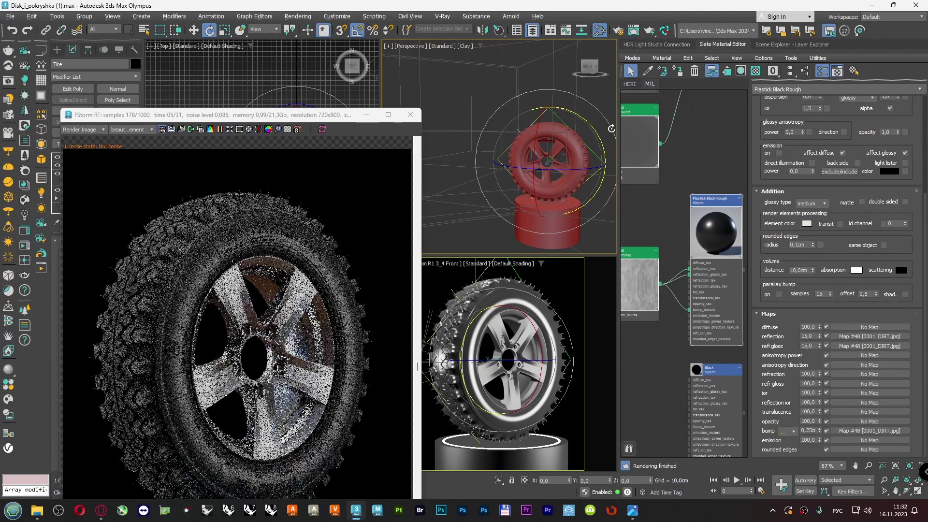
pyautogui.moveTo(611, 129); pyautogui.dragTo(615, 130)
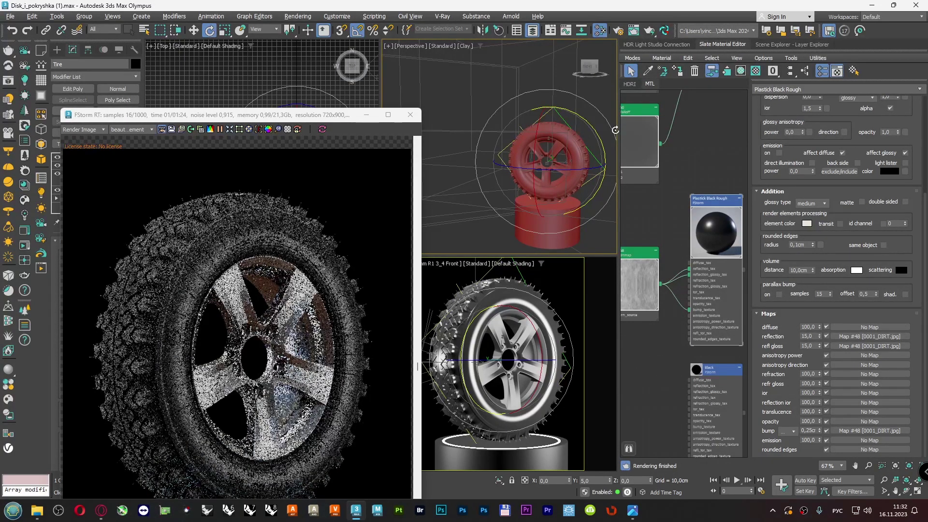
pyautogui.hotkey('ctrl', 'z')
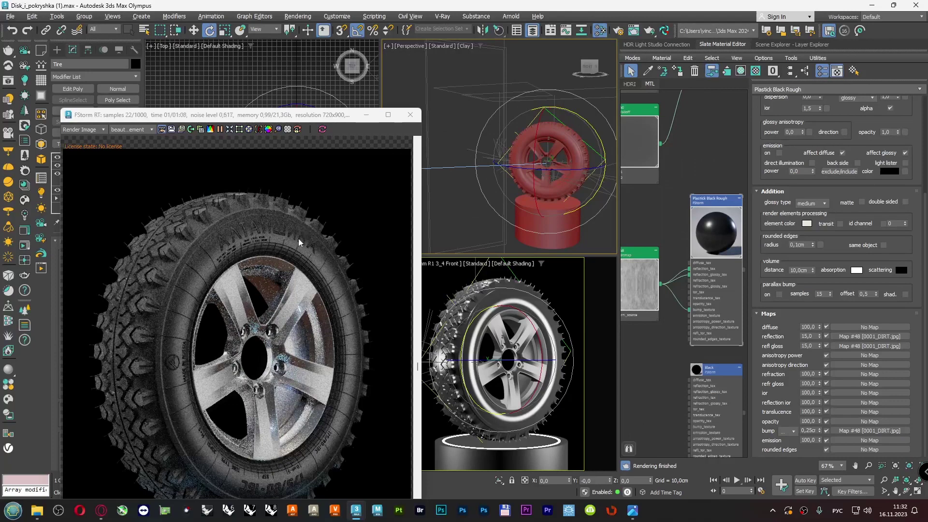
# - Enter Y rotations of 5 and then -10 degrees and let FStorm refine to 1000 samples
pyautogui.doubleClick(603, 479)
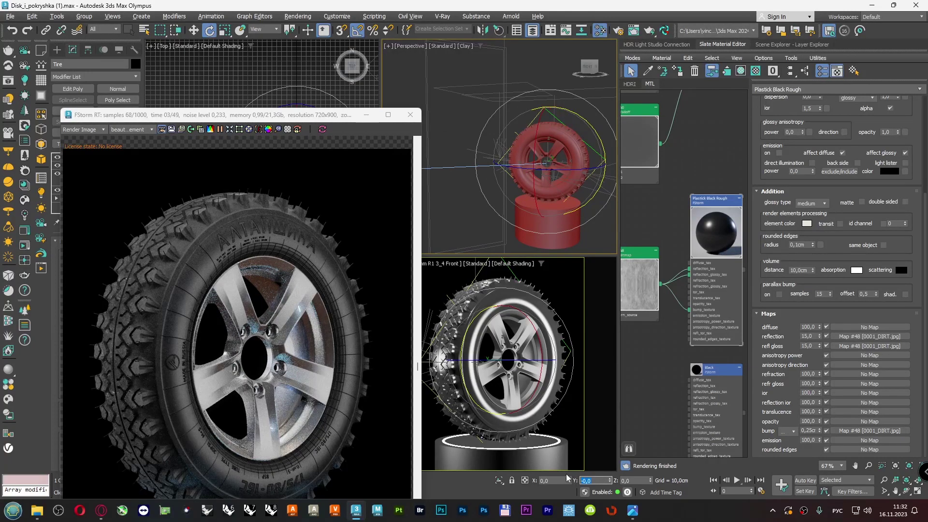
pyautogui.write('5')
pyautogui.press('Return')
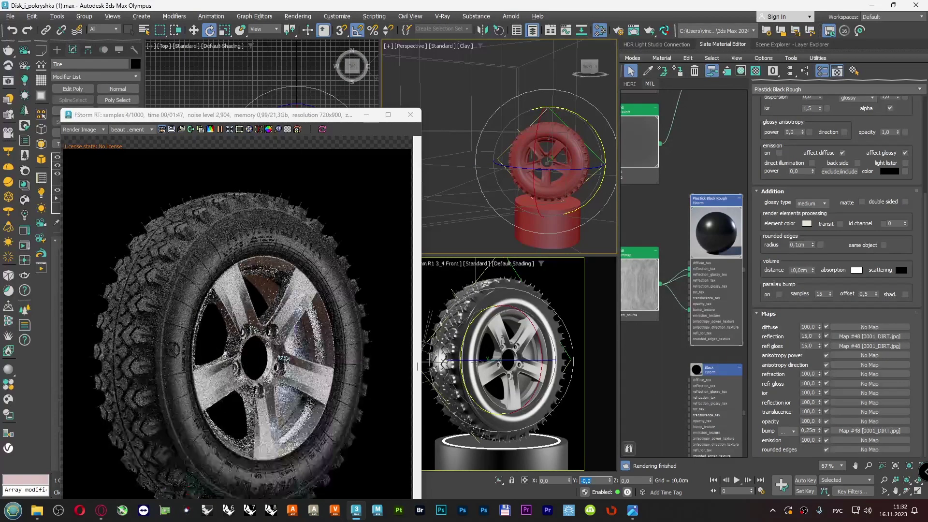
pyautogui.write('-10')
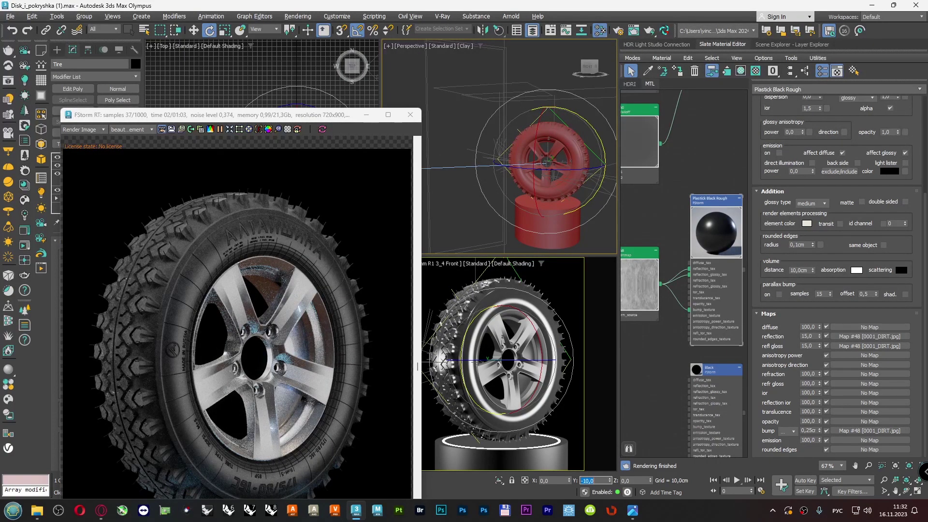
pyautogui.press('Return')
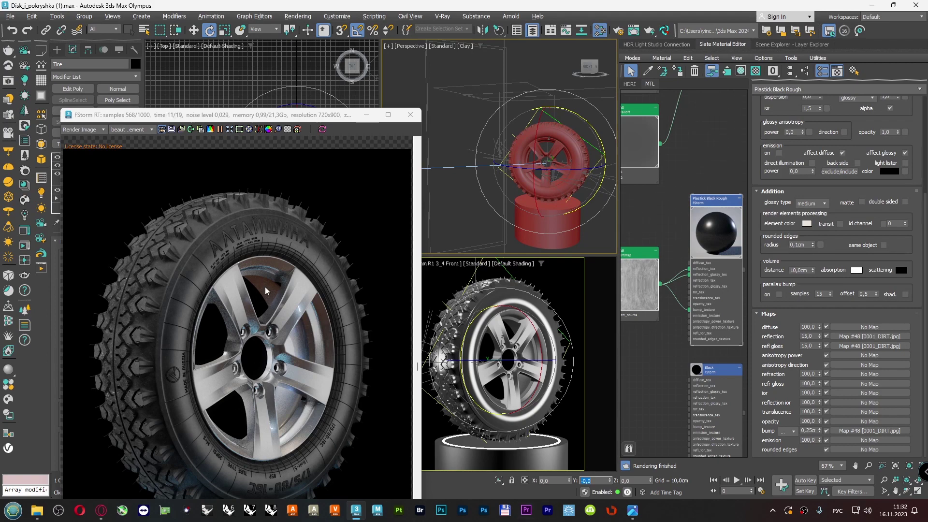
pyautogui.scroll(2, 254, 238)
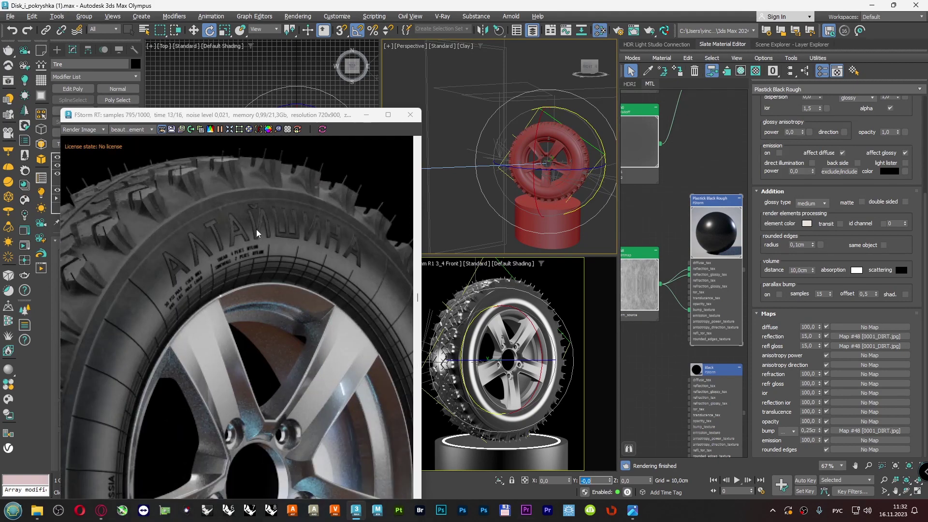
pyautogui.scroll(-1, 233, 163)
pyautogui.scroll(-2, 248, 161)
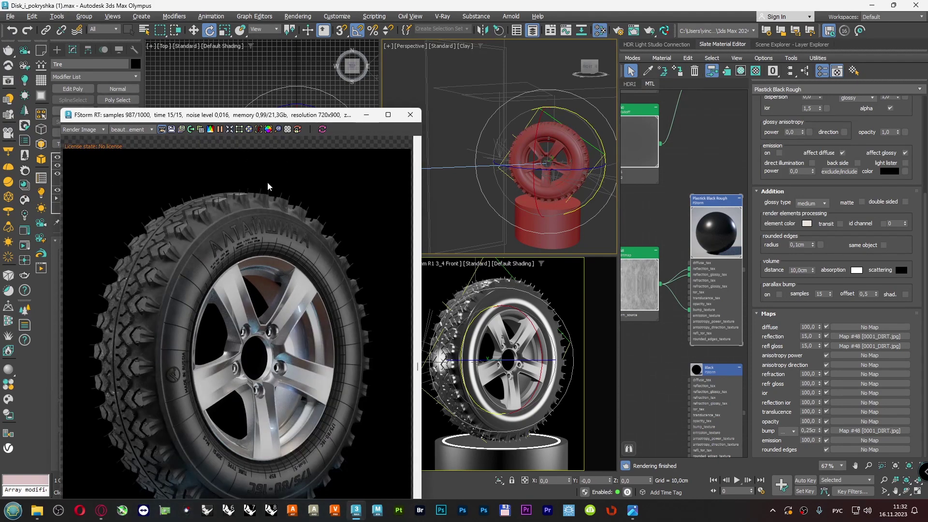
pyautogui.moveTo(268, 121); pyautogui.dragTo(276, 36)
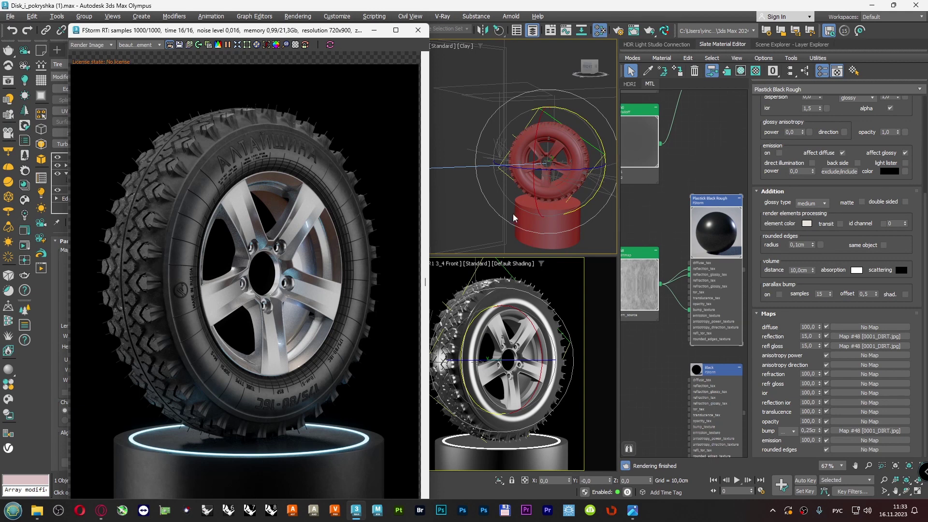
# - Select FStormDisplacement, collapse the UVW Map entry, and open the JDC07CFfCI4.jpg reference photo
pyautogui.moveTo(512, 196)
pyautogui.mouseDown()
pyautogui.moveTo(523, 190)
pyautogui.moveTo(517, 183)
pyautogui.mouseUp()
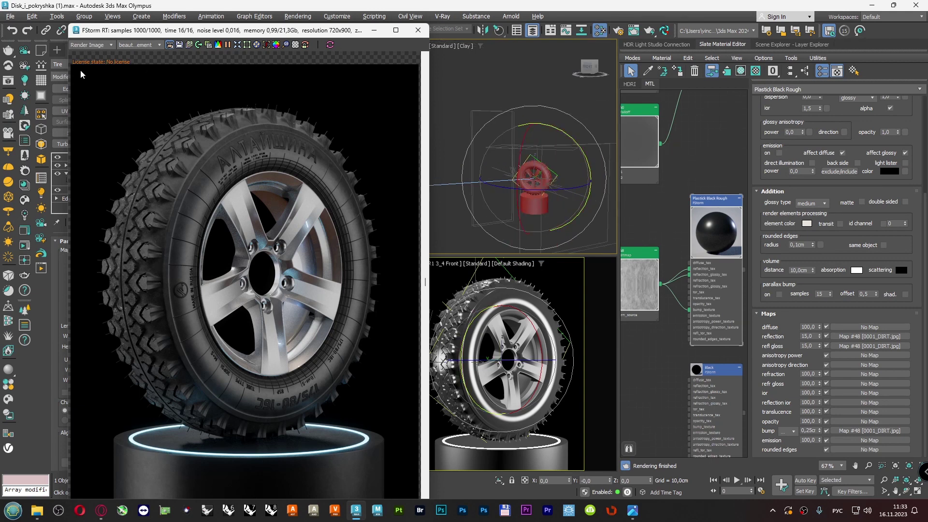
pyautogui.moveTo(108, 29); pyautogui.dragTo(145, 54)
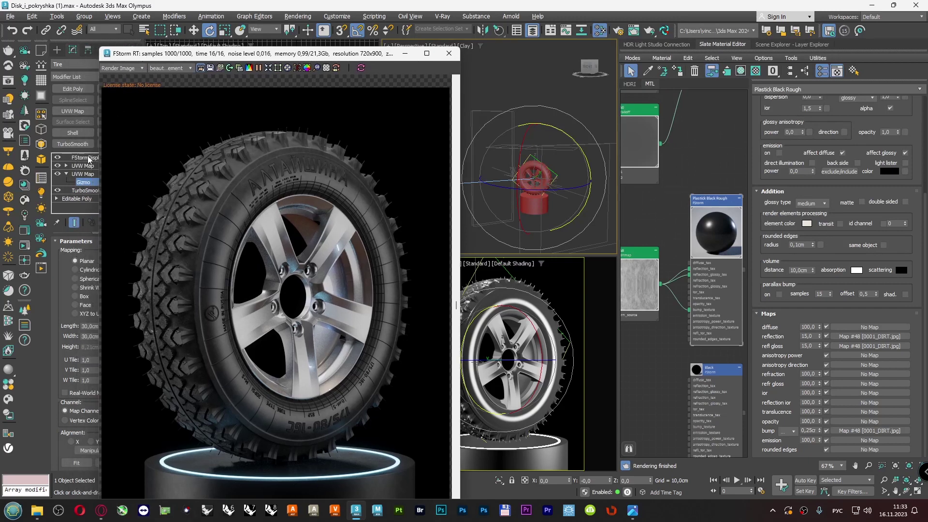
pyautogui.click(88, 158)
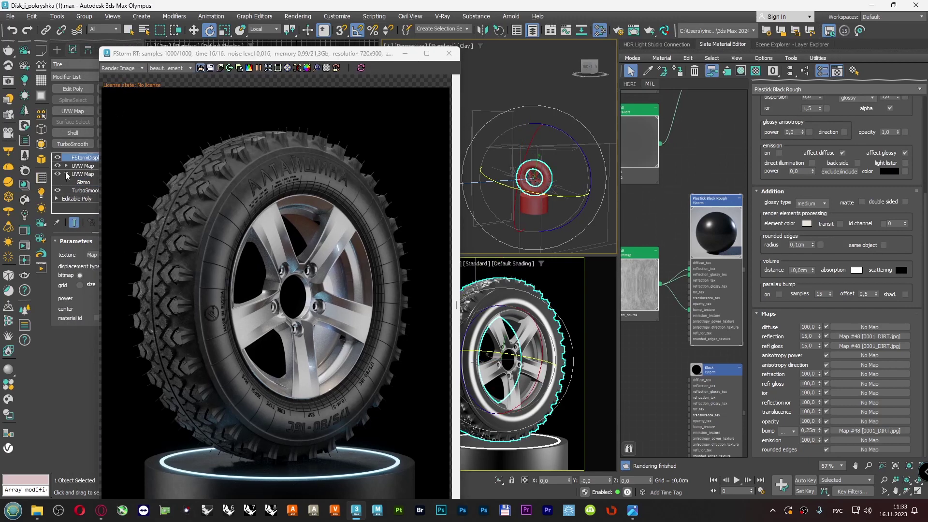
pyautogui.click(67, 174)
pyautogui.moveTo(203, 60); pyautogui.dragTo(197, 60)
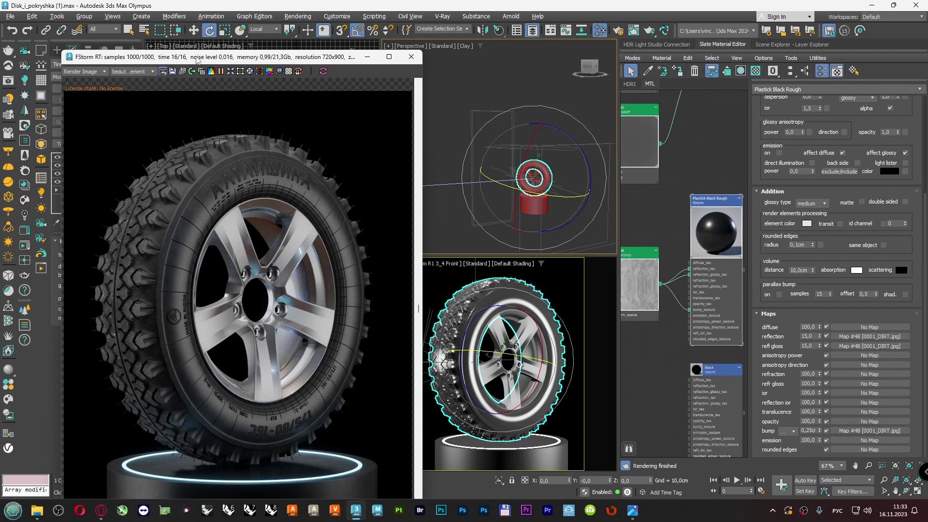
pyautogui.click(633, 508)
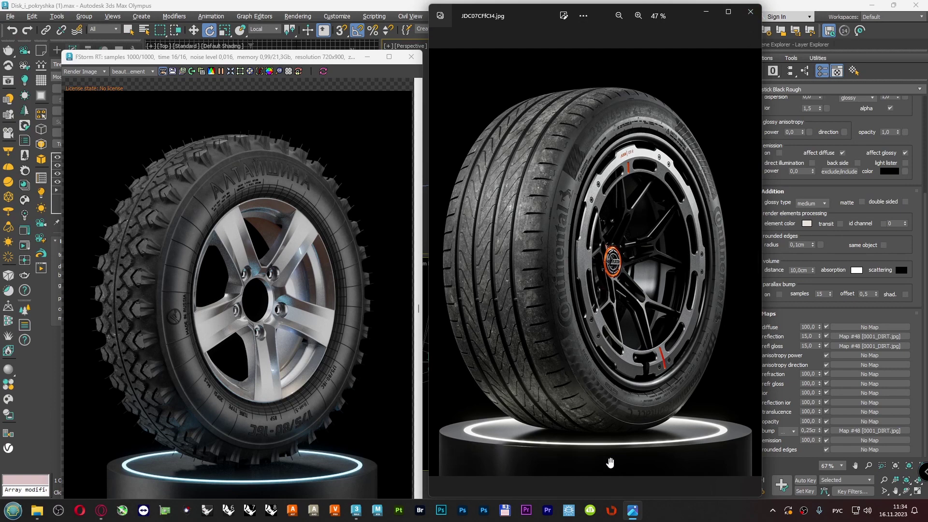
# - Switch between the photo and render, close Photos, zoom on the sidewall, and fit the image
pyautogui.moveTo(266, 65); pyautogui.dragTo(256, 27)
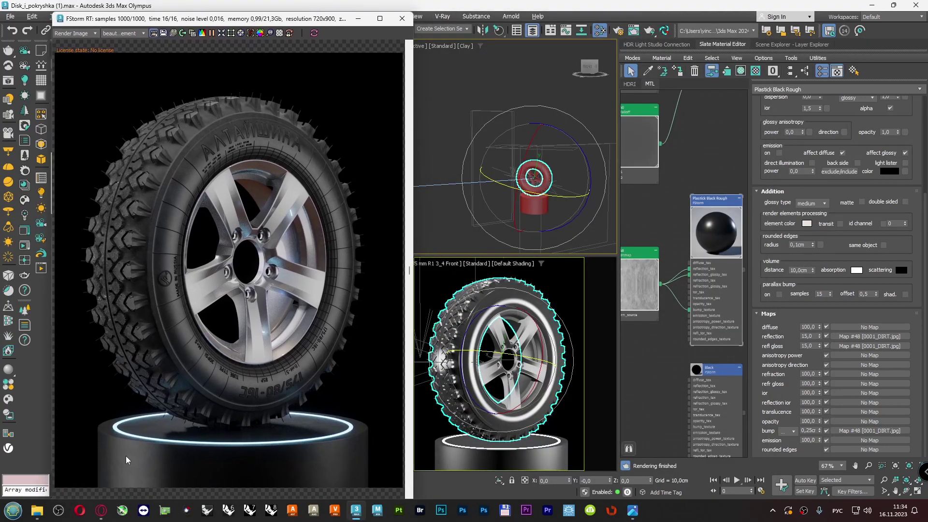
pyautogui.click(632, 511)
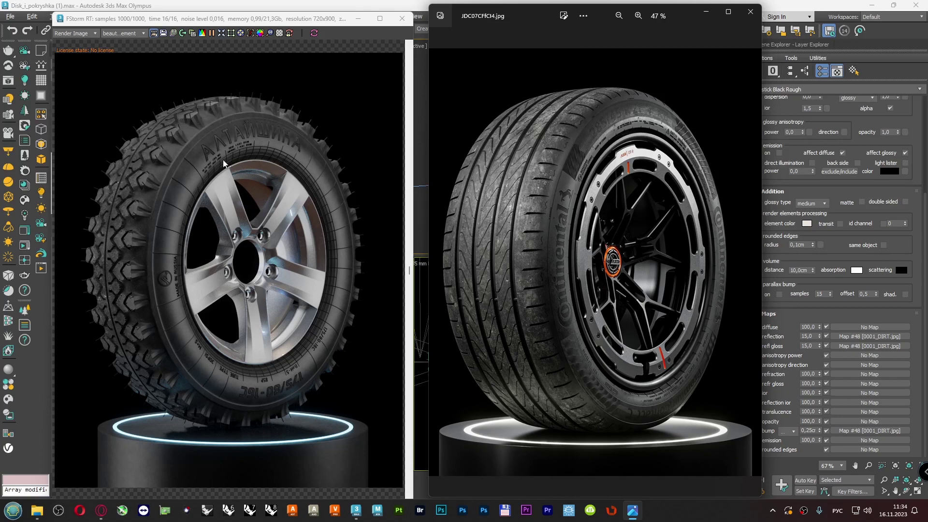
pyautogui.click(706, 11)
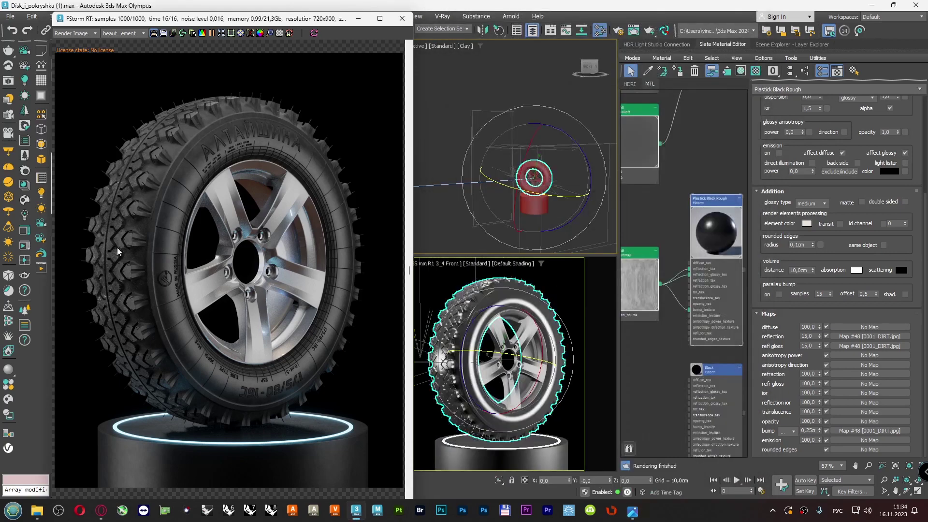
pyautogui.scroll(6, 111, 188)
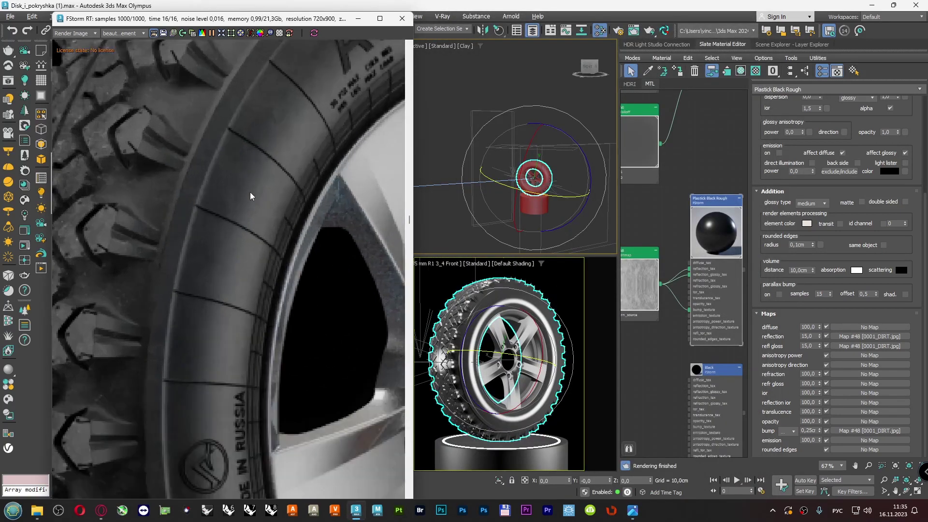
pyautogui.scroll(-6, 141, 181)
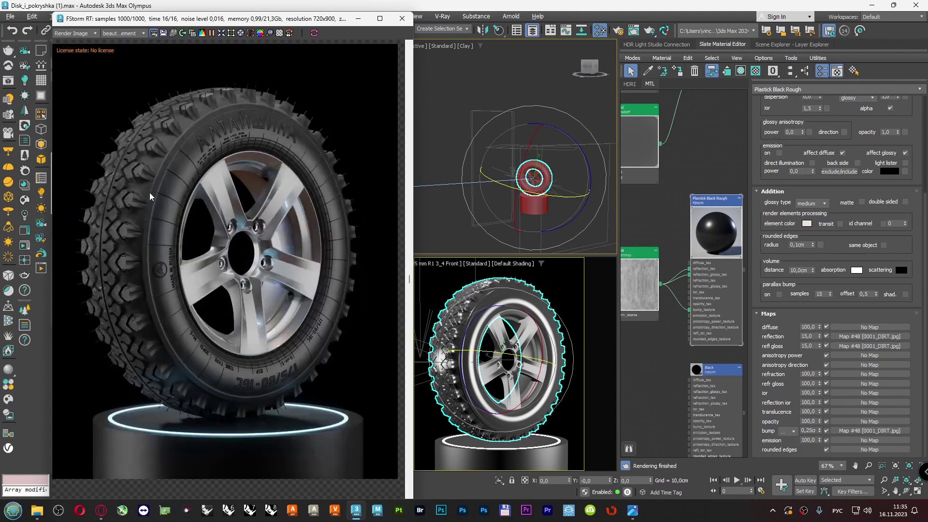
pyautogui.scroll(2, 164, 314)
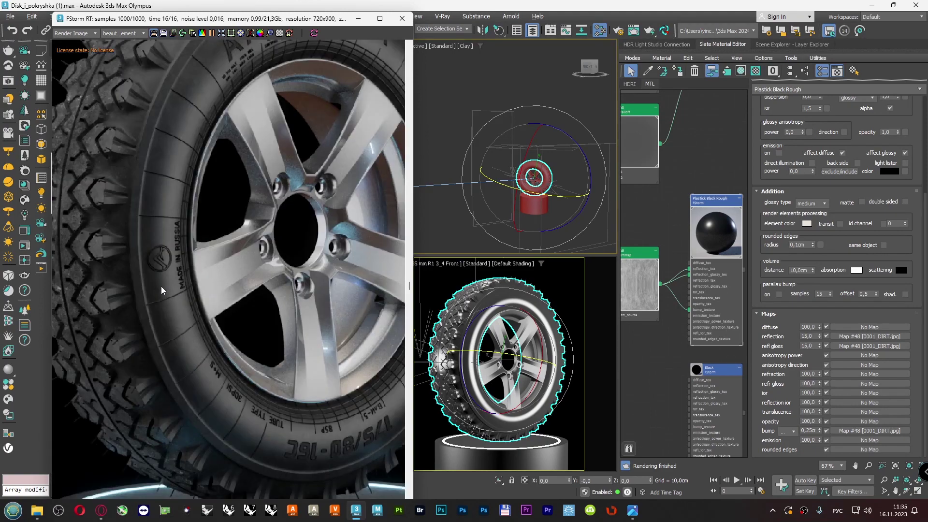
pyautogui.scroll(-1, 161, 286)
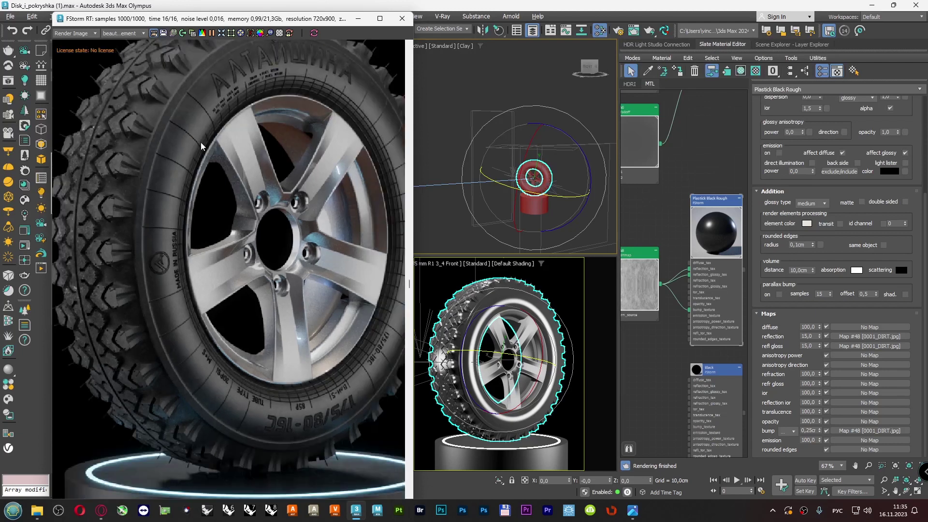
pyautogui.click(221, 34)
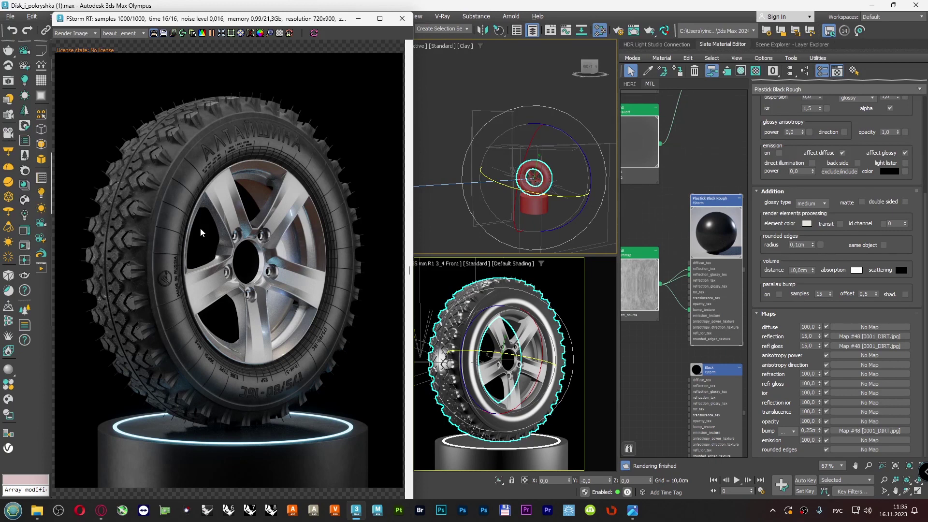
pyautogui.scroll(-10, 686, 153)
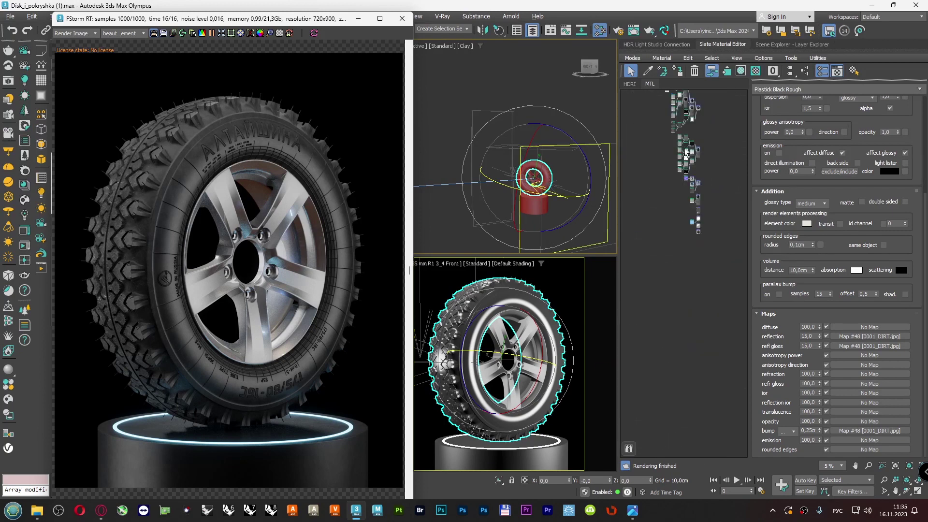
pyautogui.scroll(5, 686, 155)
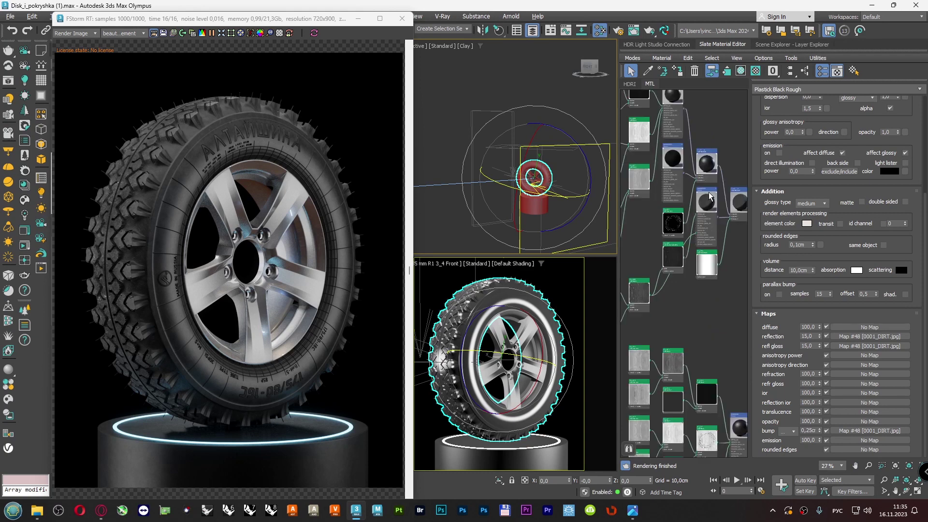
pyautogui.scroll(3, 710, 196)
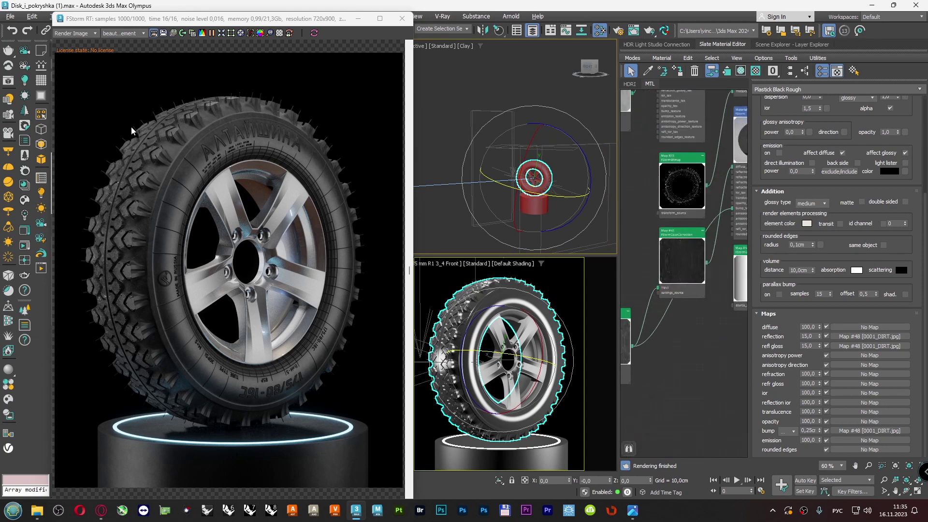
pyautogui.scroll(5, 131, 126)
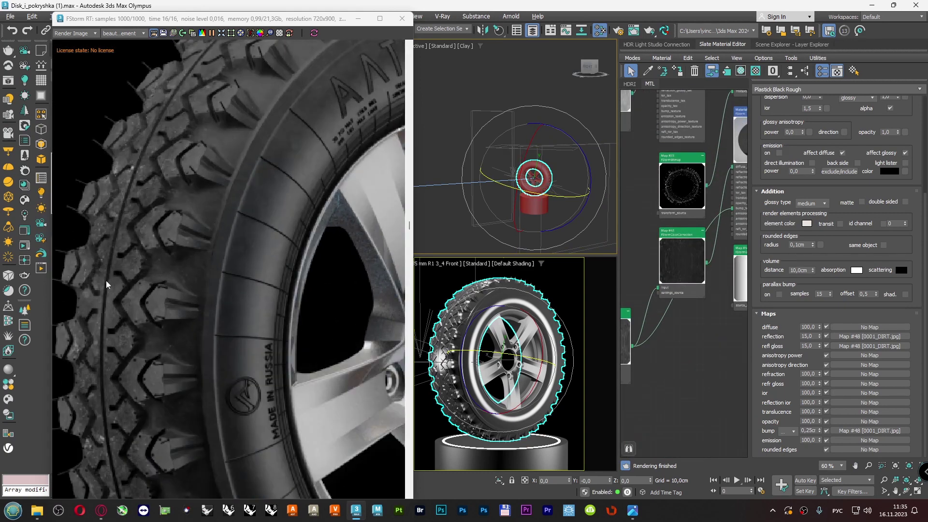
pyautogui.scroll(-5, 116, 266)
pyautogui.scroll(-2, 677, 226)
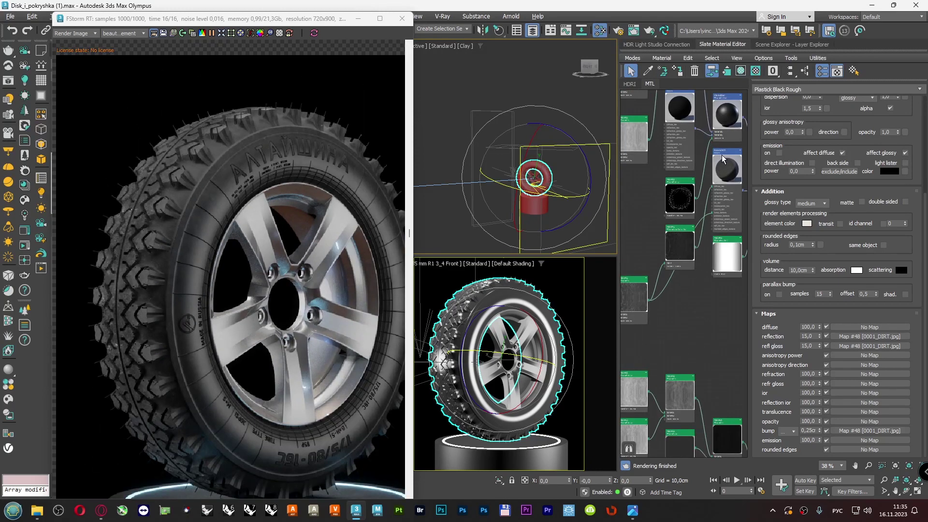
pyautogui.scroll(-1, 722, 157)
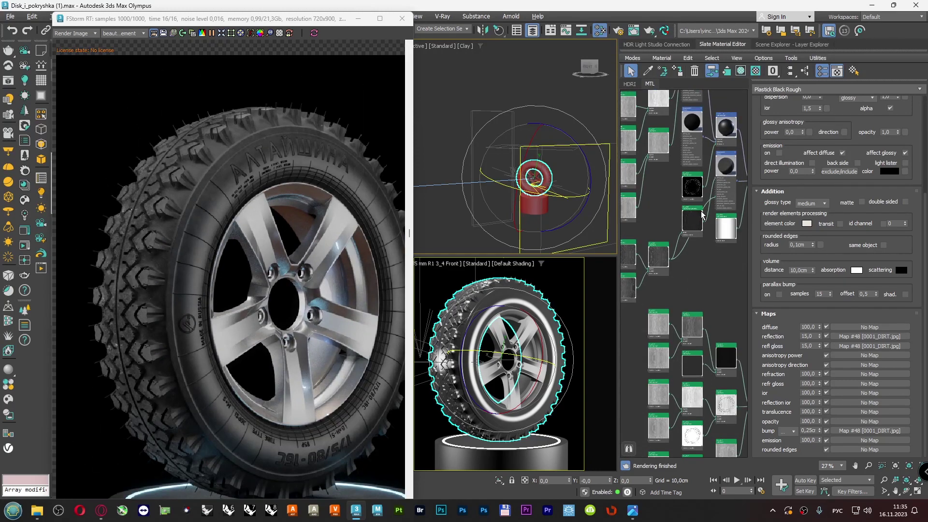
pyautogui.moveTo(702, 215); pyautogui.dragTo(696, 216, button='middle')
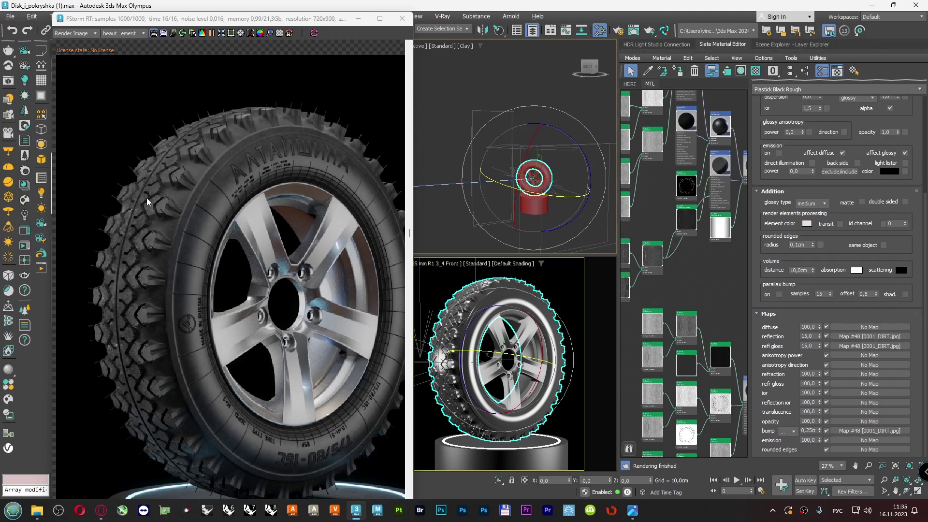
pyautogui.click(220, 35)
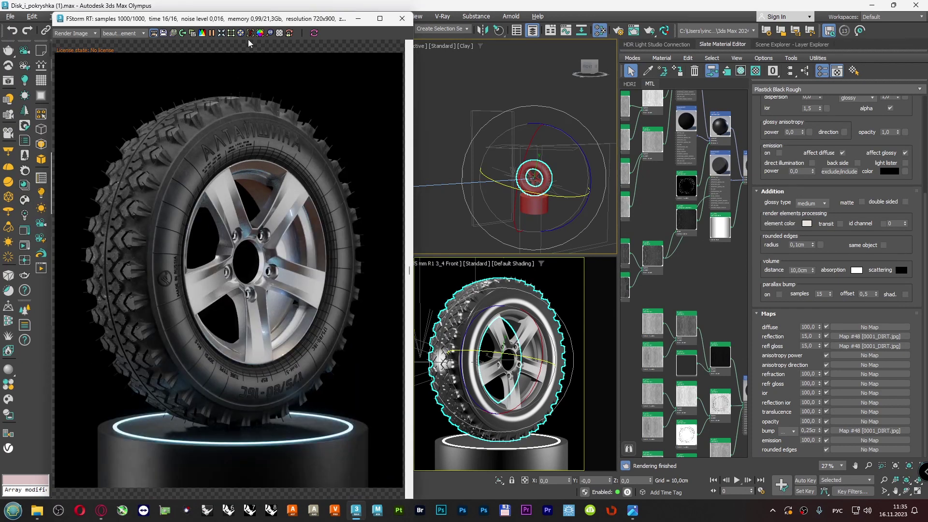
pyautogui.moveTo(250, 24)
pyautogui.mouseDown()
pyautogui.moveTo(346, 20)
pyautogui.moveTo(264, 14)
pyautogui.mouseUp()
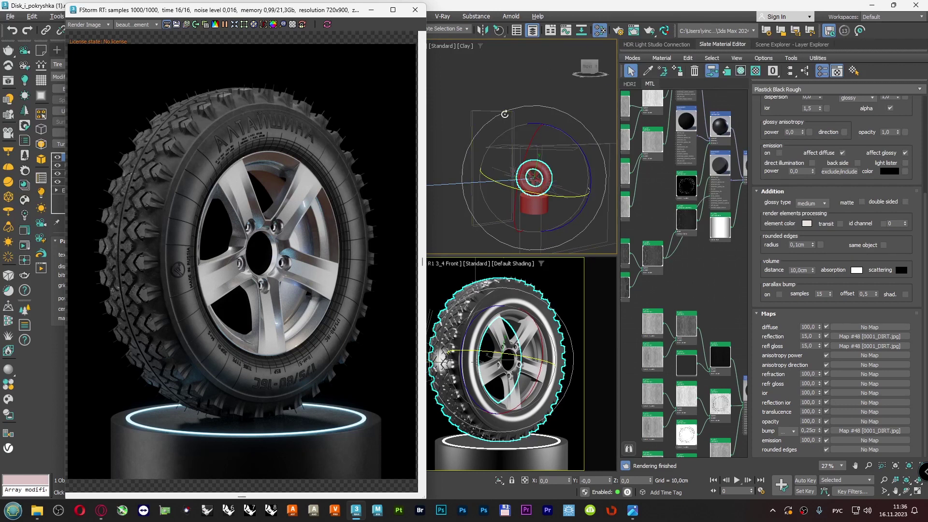
# - Orbit the perspective view and deselect the tire to reveal the scene lights
pyautogui.keyDown('alt'); pyautogui.moveTo(506, 105); pyautogui.dragTo(552, 143, button='middle'); pyautogui.keyUp('alt')
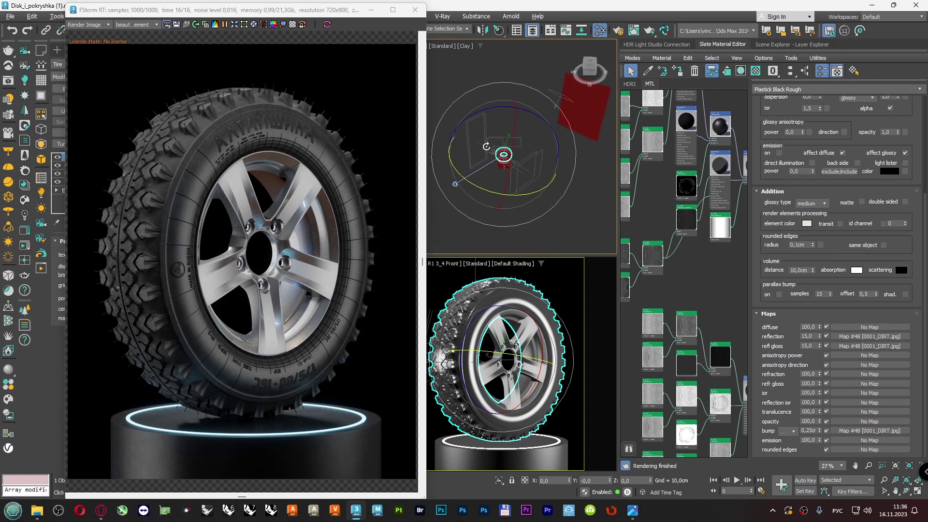
pyautogui.scroll(3, 487, 145)
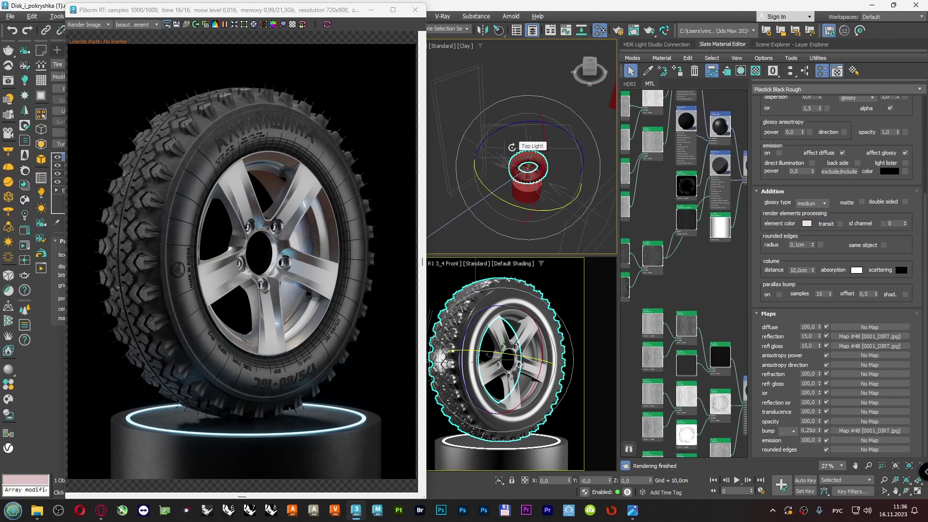
pyautogui.scroll(-3, 512, 147)
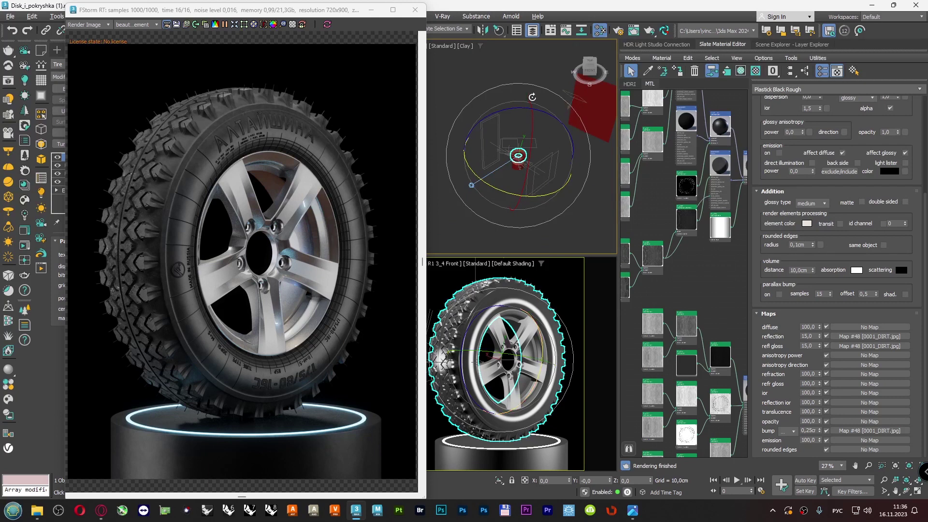
pyautogui.click(531, 72)
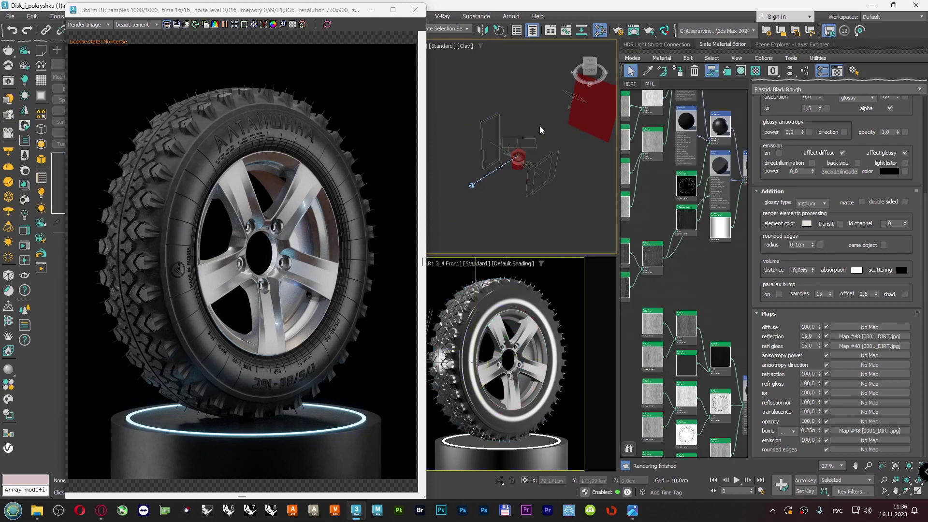
pyautogui.keyDown('alt'); pyautogui.moveTo(539, 126); pyautogui.dragTo(537, 184, button='middle'); pyautogui.keyUp('alt')
# - Select the rectangular light above the cylinder, shift it to a new spot, and deselect it
pyautogui.click(522, 180)
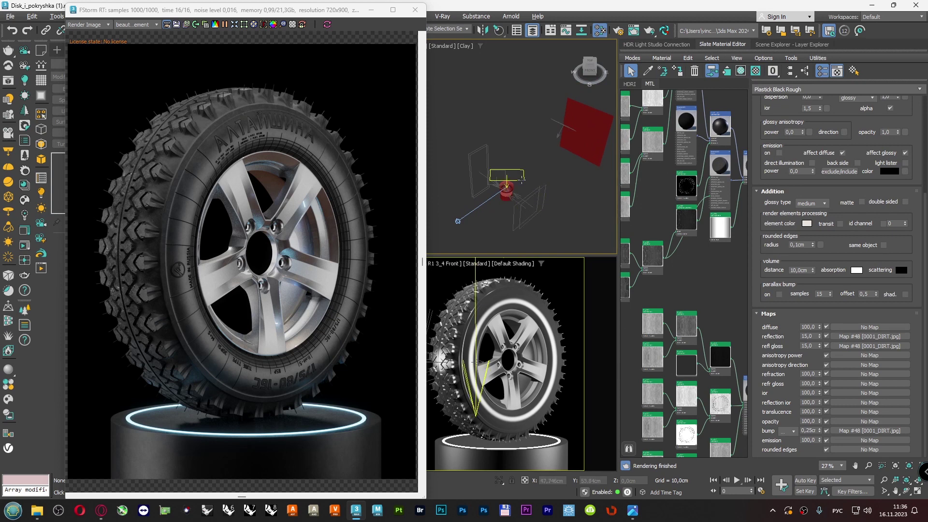
pyautogui.click(557, 120)
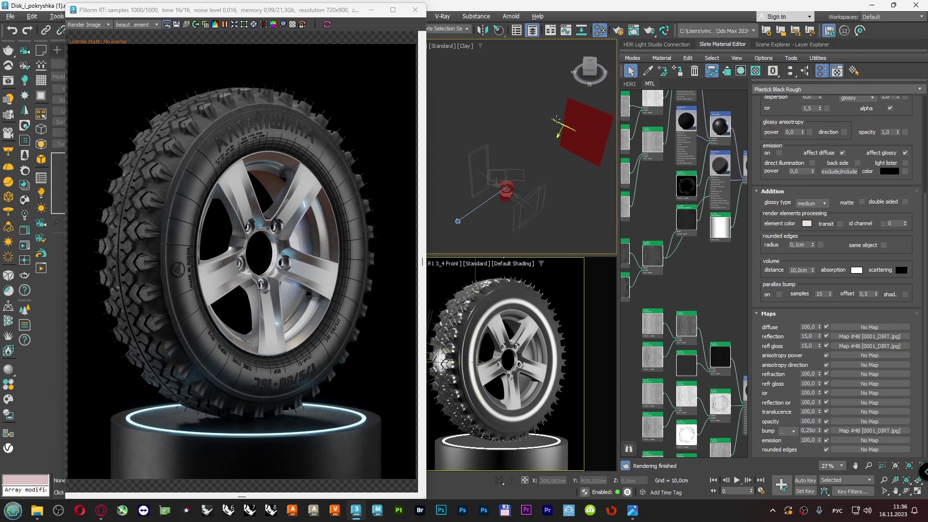
pyautogui.click(507, 169)
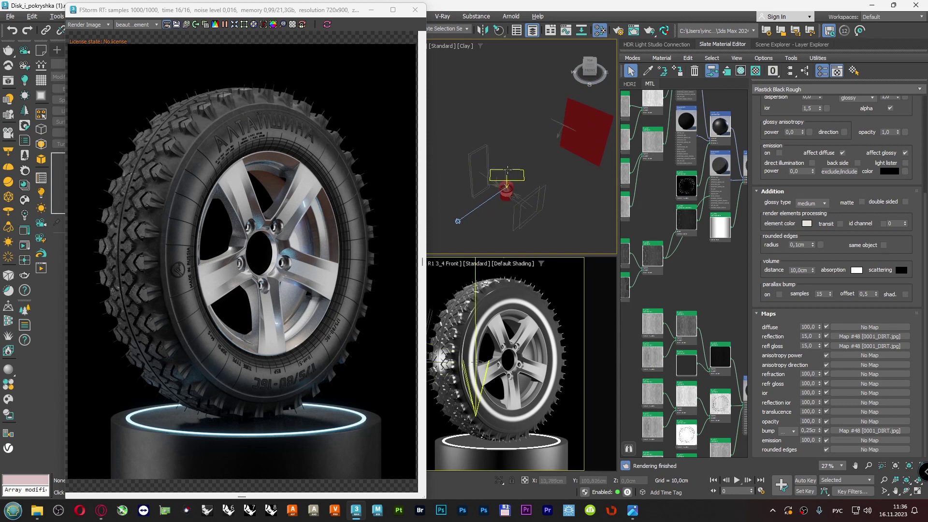
pyautogui.moveTo(508, 169)
pyautogui.mouseDown()
pyautogui.moveTo(501, 175)
pyautogui.moveTo(532, 201)
pyautogui.moveTo(527, 222)
pyautogui.moveTo(492, 165)
pyautogui.mouseUp()
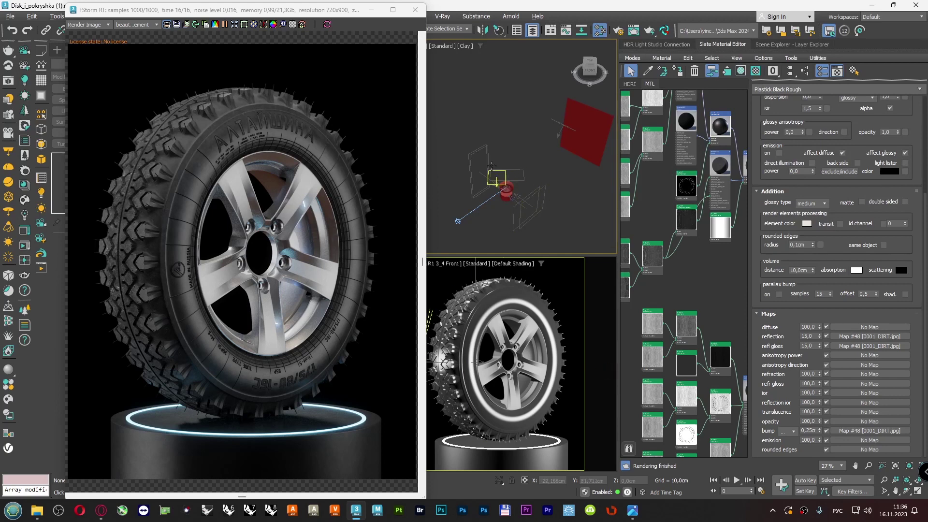
pyautogui.click(547, 125)
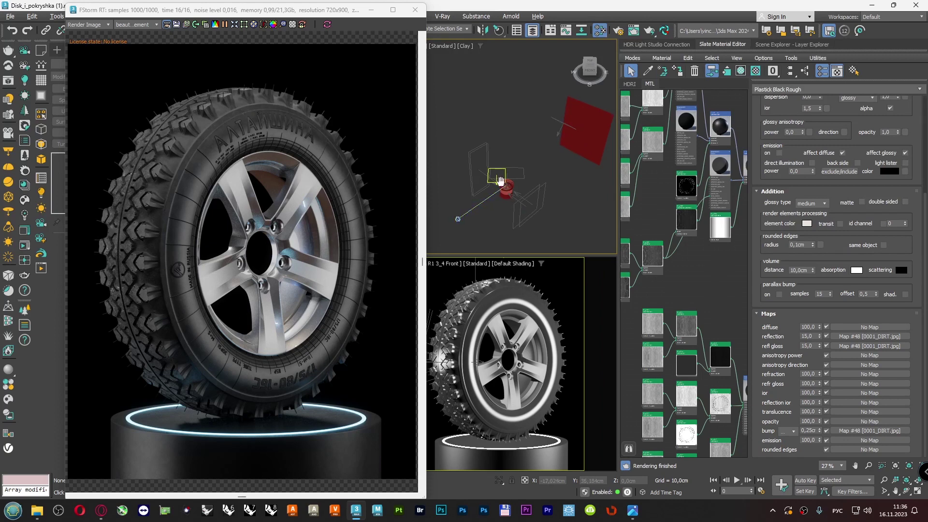
pyautogui.scroll(4, 500, 178)
pyautogui.scroll(-3, 503, 175)
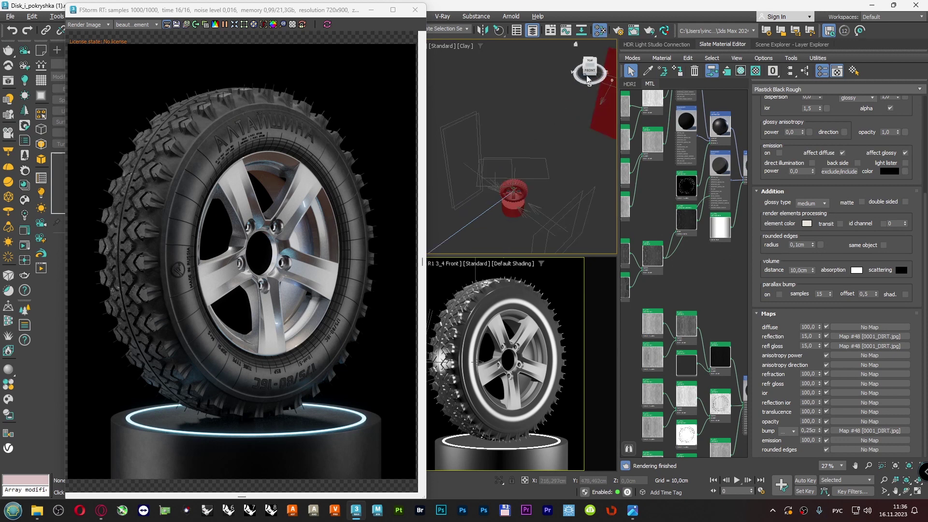
pyautogui.moveTo(590, 68); pyautogui.dragTo(529, 127)
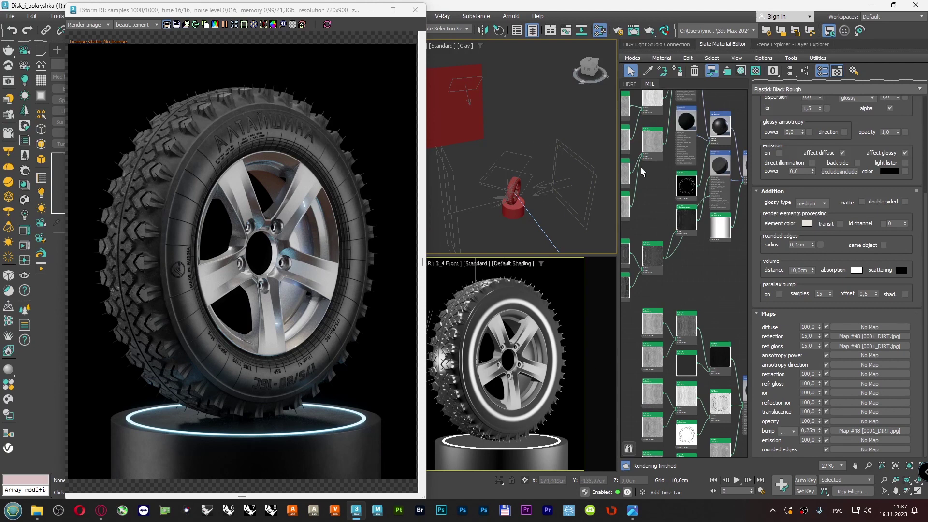
pyautogui.scroll(-10, 690, 198)
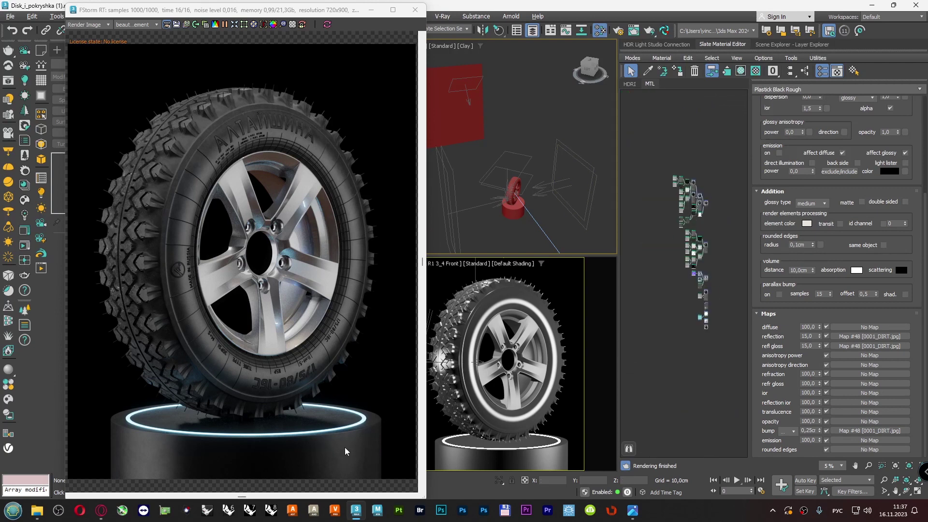
# - Open Map #41 from the HDRI tab and enable Color Map in its Output rollout
pyautogui.click(629, 84)
pyautogui.doubleClick(678, 103)
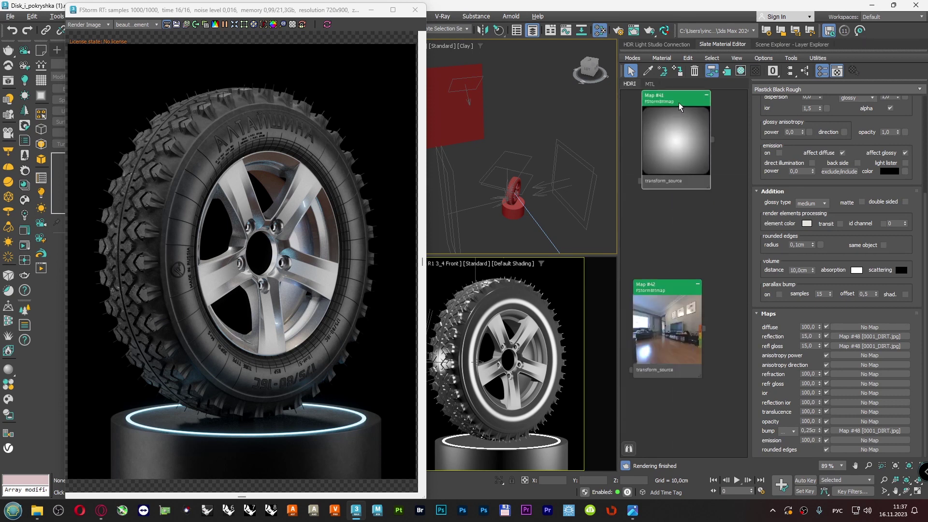
pyautogui.click(771, 402)
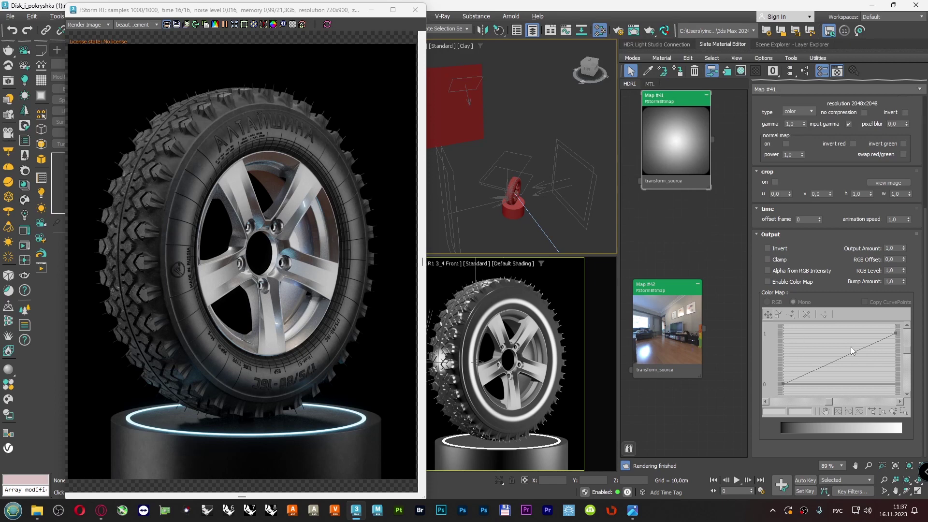
pyautogui.click(767, 282)
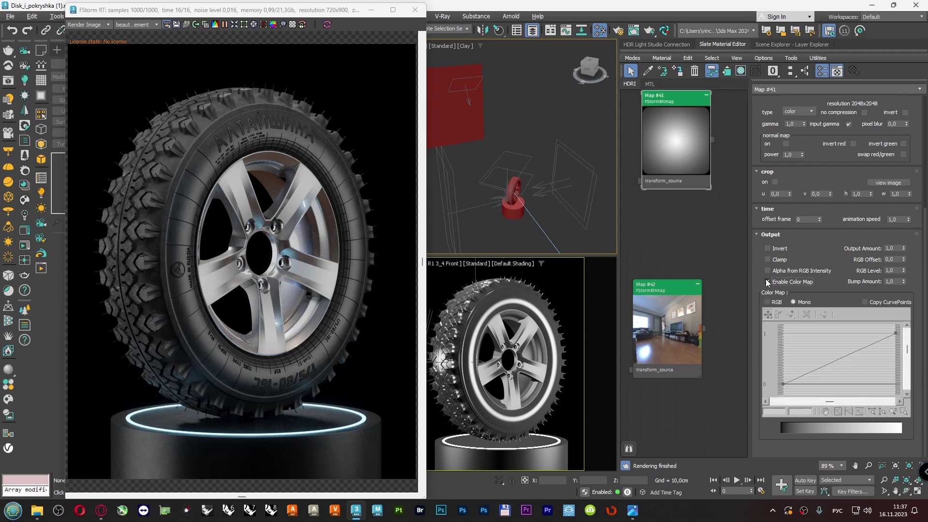
# - Make the curve's corner point Bezier-Corner and drag its handles to bow the curve
pyautogui.rightClick(783, 383)
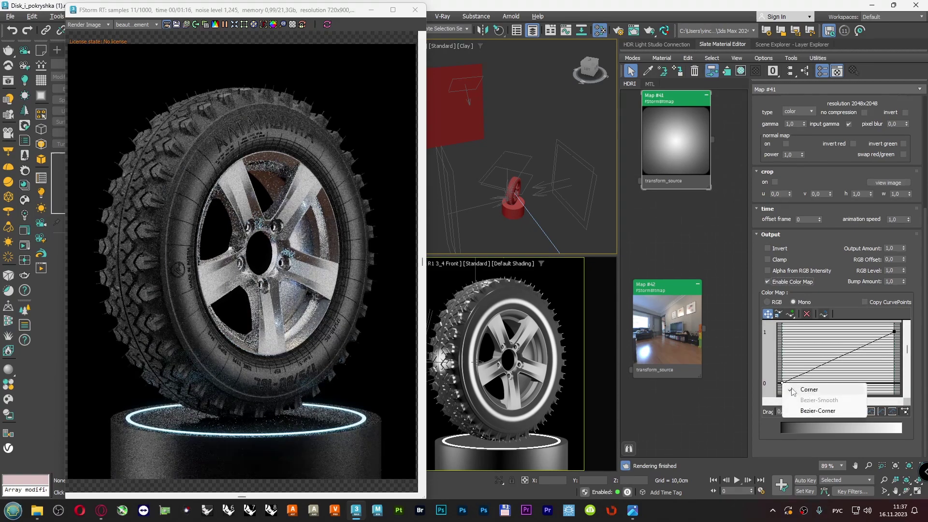
pyautogui.click(818, 410)
pyautogui.moveTo(811, 379); pyautogui.dragTo(906, 385)
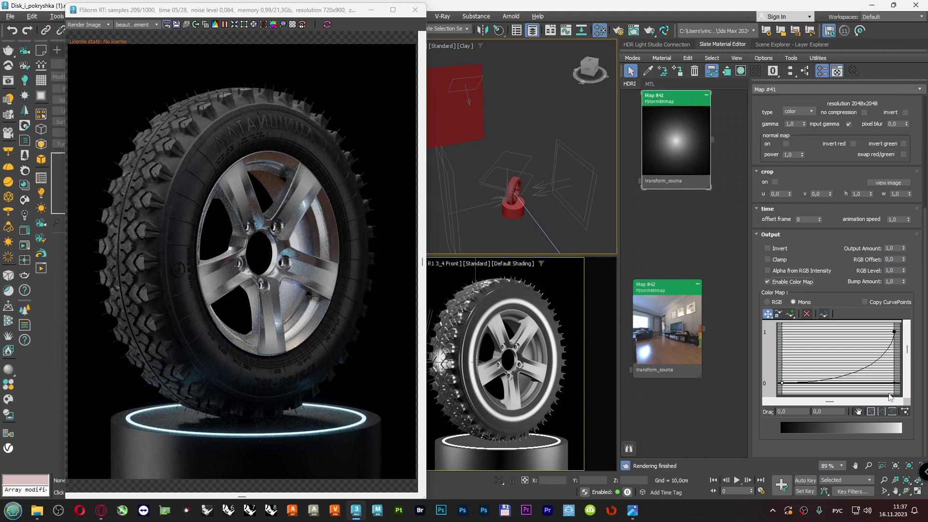
pyautogui.moveTo(802, 383); pyautogui.dragTo(829, 383)
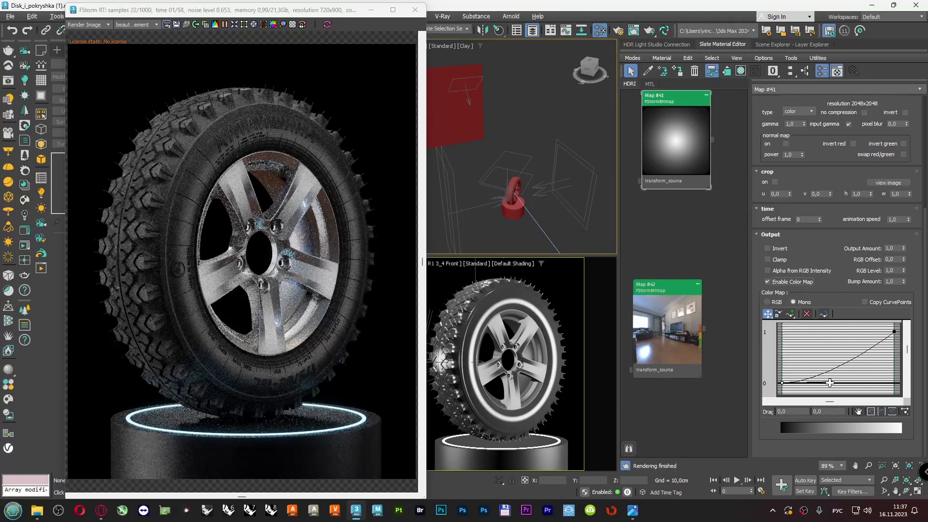
pyautogui.moveTo(829, 382)
pyautogui.mouseDown()
pyautogui.moveTo(821, 371)
pyautogui.moveTo(828, 381)
pyautogui.mouseUp()
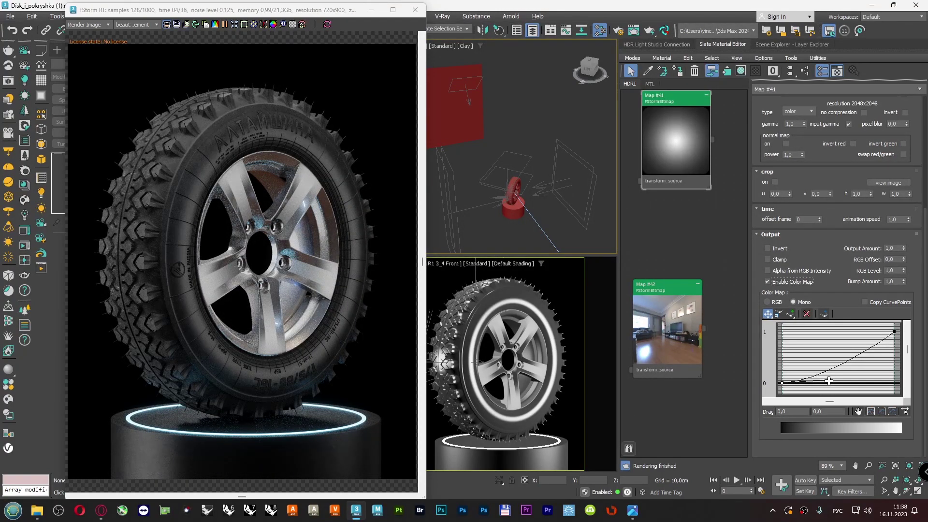
# - Disable Enable Color Map on Map #41, then zoom the FStorm render in on the tread and back out
pyautogui.click(769, 283)
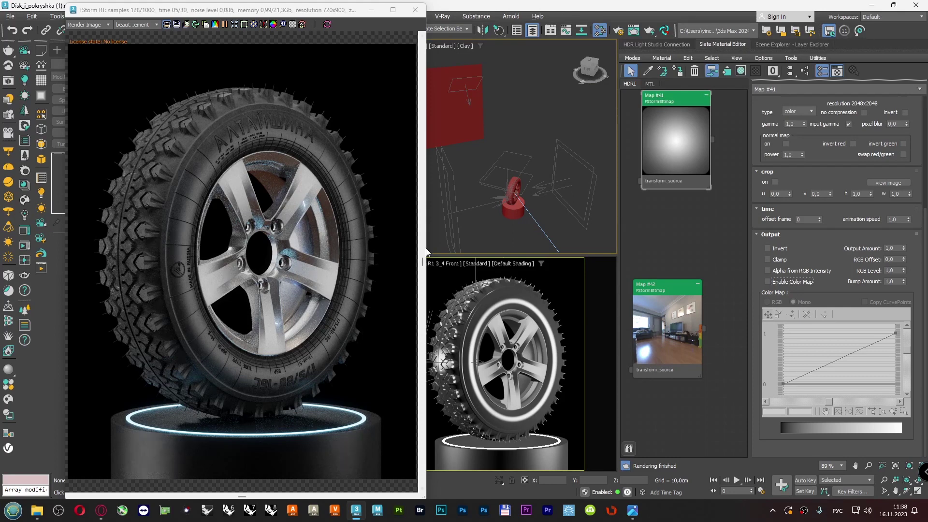
pyautogui.scroll(-3, 493, 164)
pyautogui.scroll(1, 506, 155)
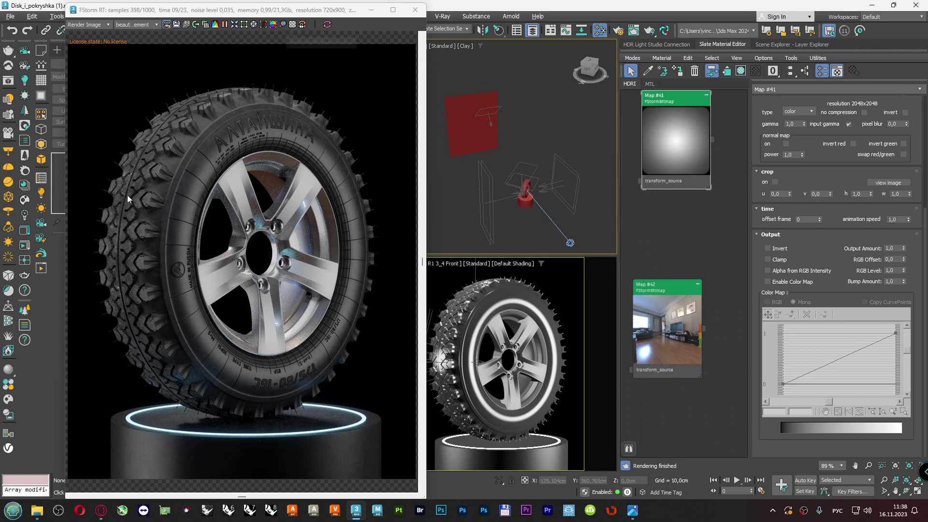
pyautogui.scroll(5, 129, 146)
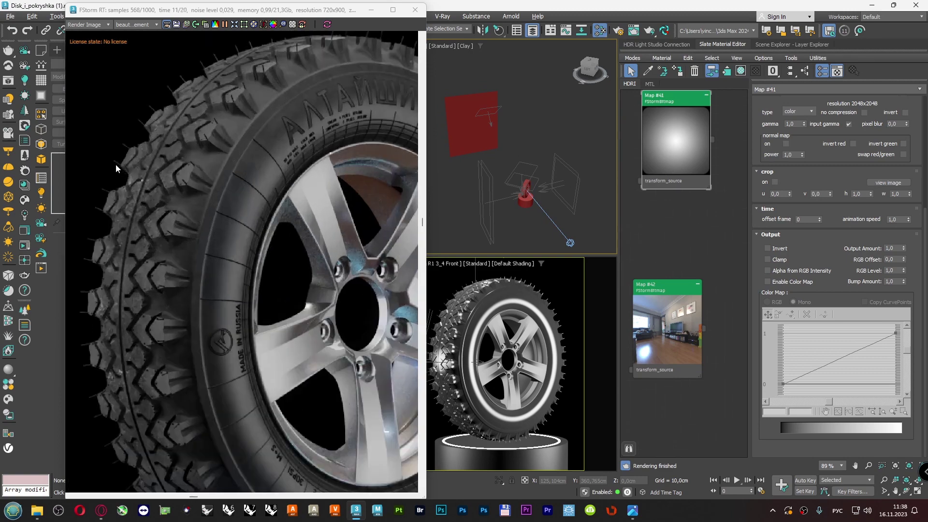
pyautogui.scroll(3, 128, 128)
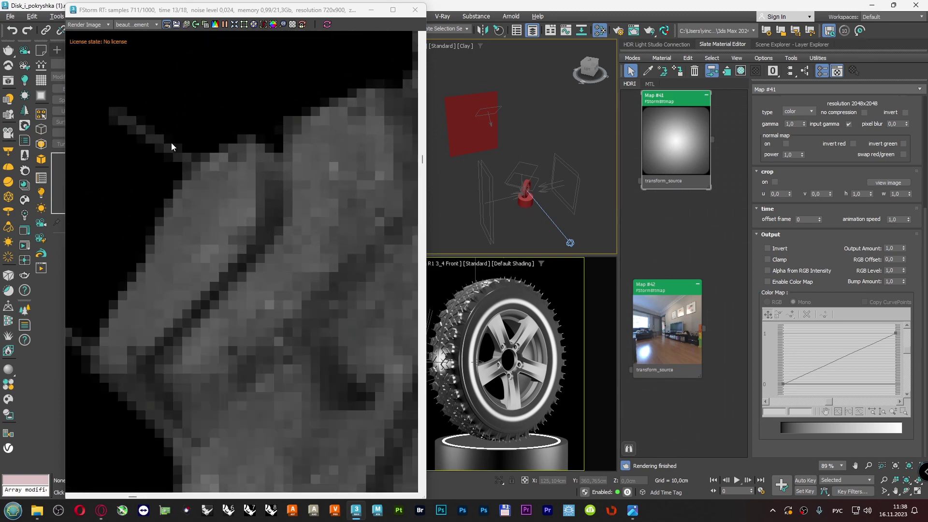
pyautogui.scroll(-3, 145, 139)
pyautogui.scroll(3, 130, 133)
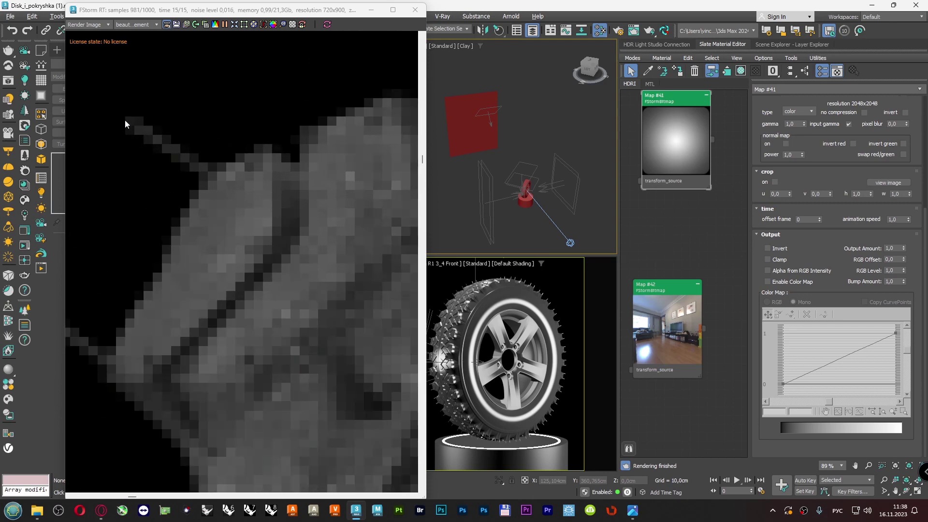
pyautogui.scroll(-5, 178, 159)
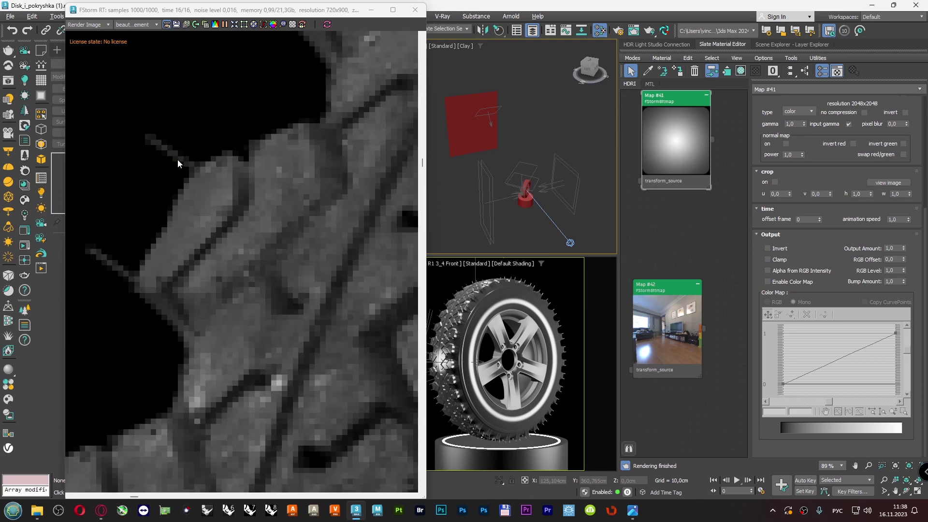
pyautogui.scroll(-6, 177, 155)
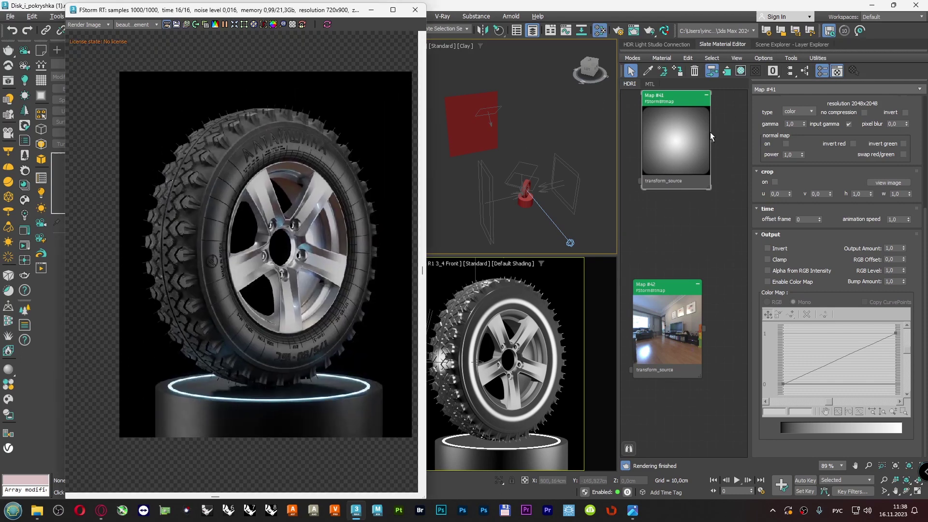
# - Select the Wall object and load the Black material node for editing with an enlarged preview
pyautogui.click(773, 44)
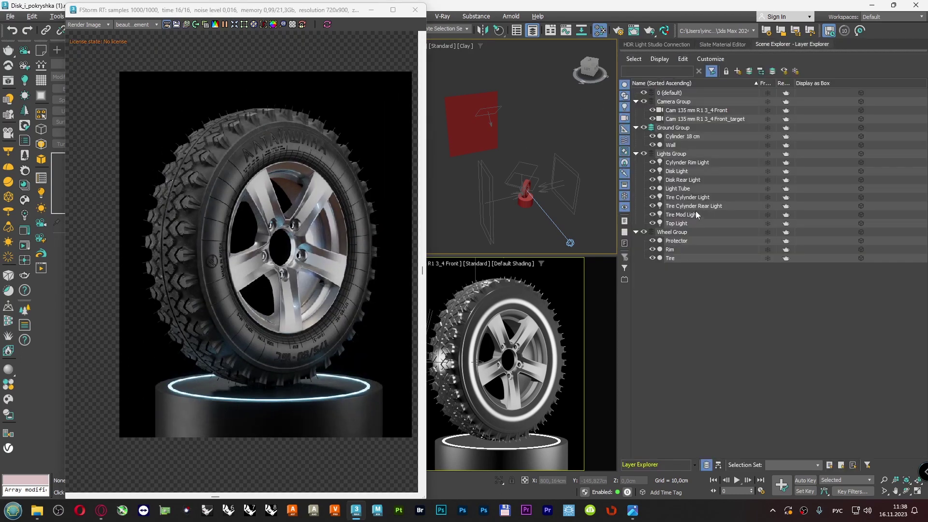
pyautogui.click(675, 145)
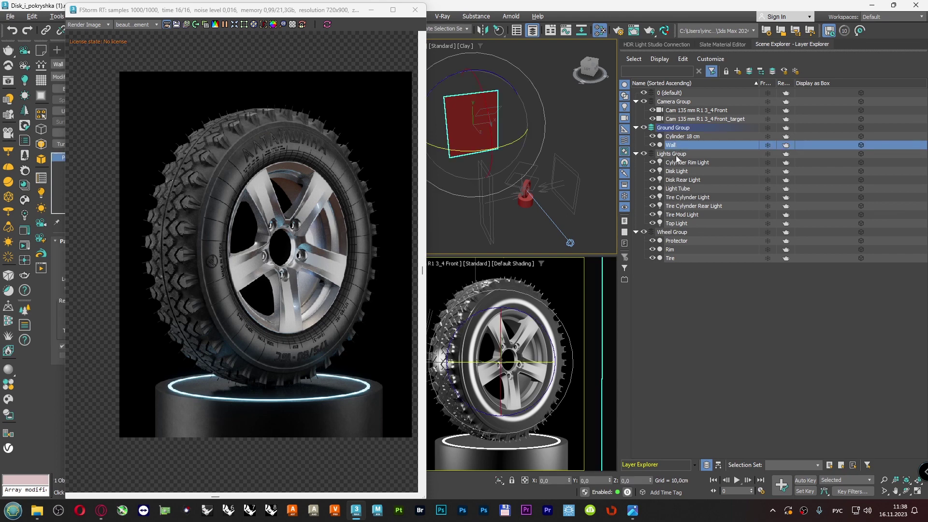
pyautogui.click(705, 44)
pyautogui.scroll(-3, 685, 227)
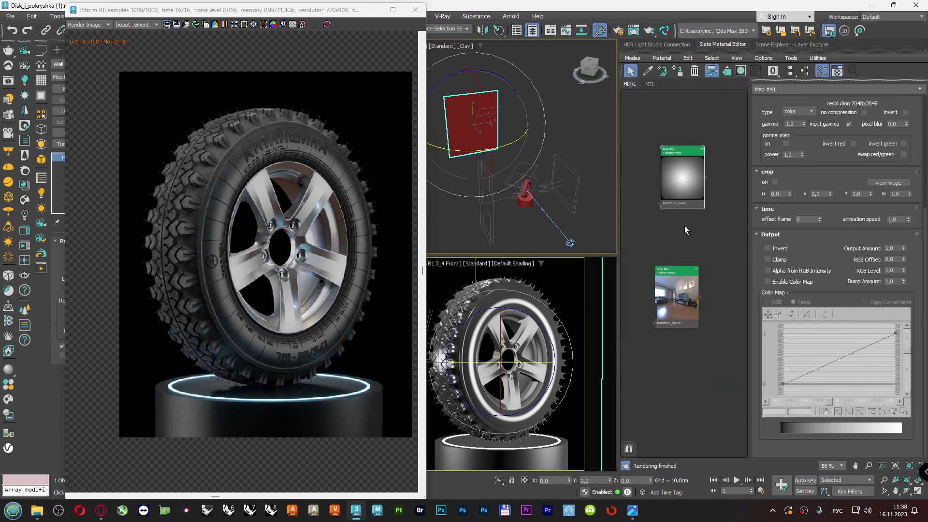
pyautogui.click(650, 84)
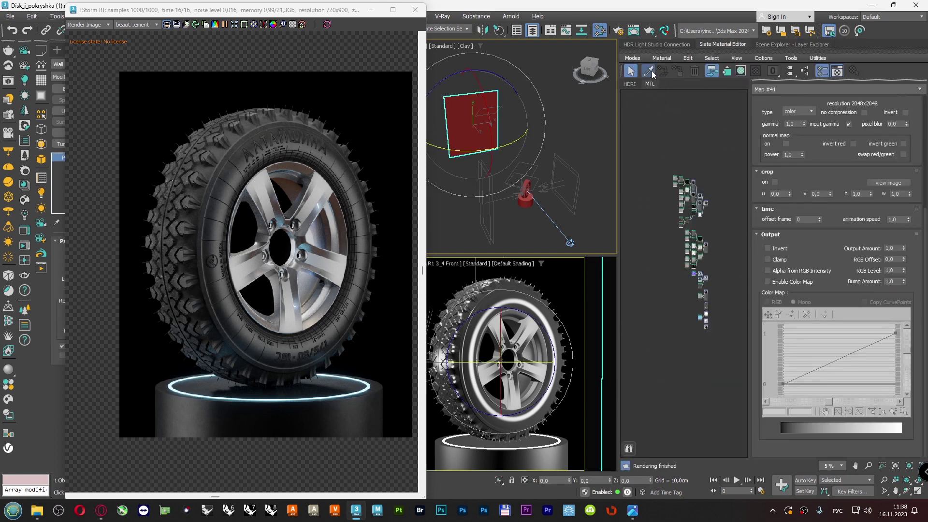
pyautogui.doubleClick(686, 265)
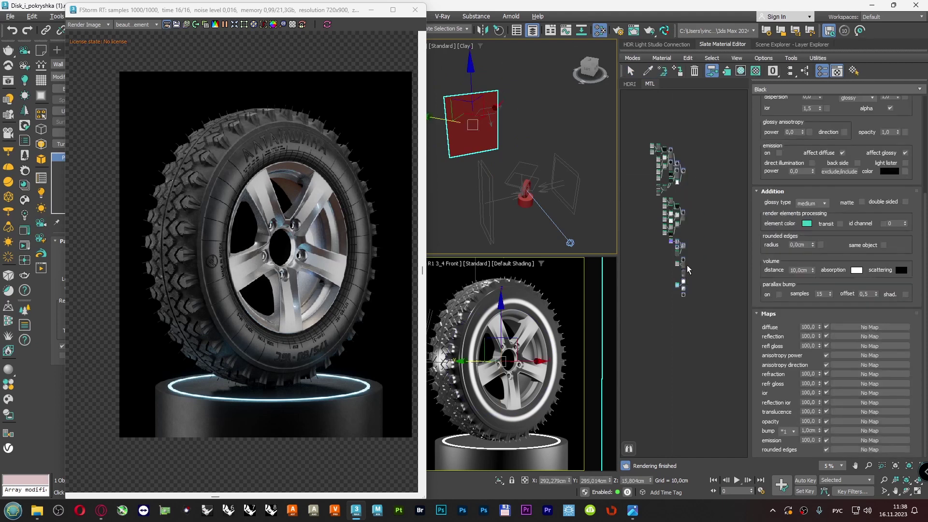
pyautogui.press('z')
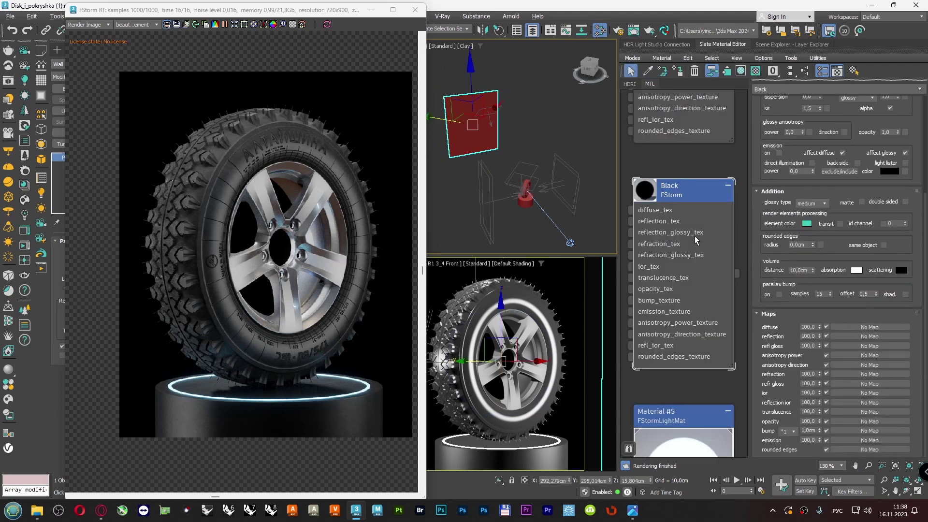
pyautogui.doubleClick(646, 194)
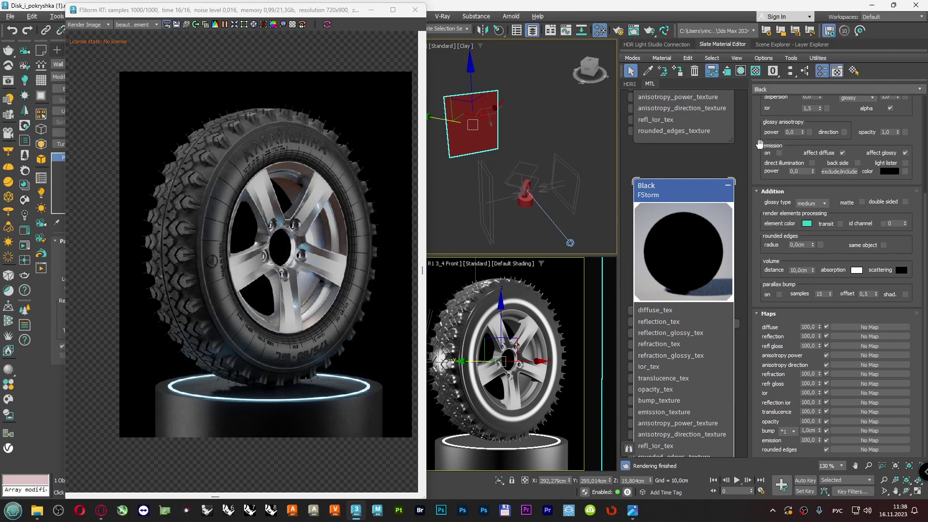
pyautogui.scroll(5, 760, 144)
# - Try white and light-blue diffuse colours on Black, cancel to keep it black, and deselect the plane
pyautogui.click(889, 121)
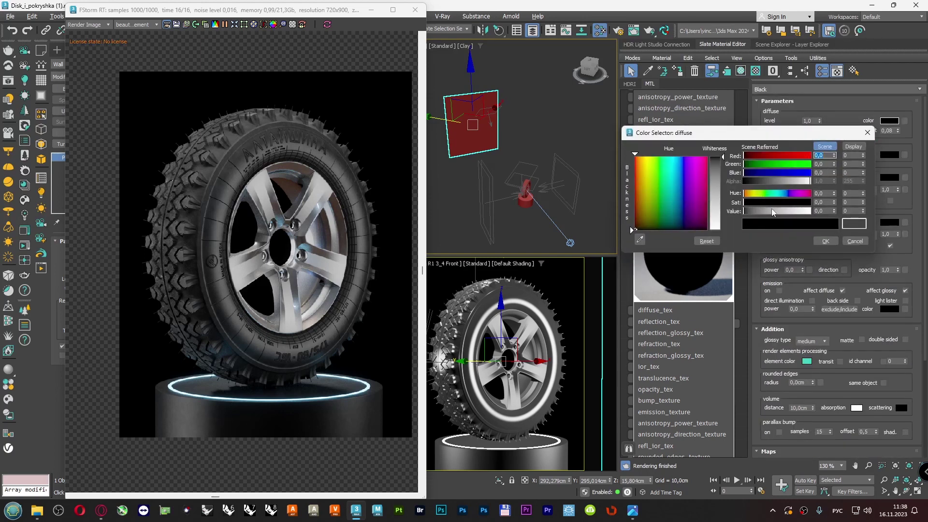
pyautogui.moveTo(777, 210); pyautogui.dragTo(812, 213)
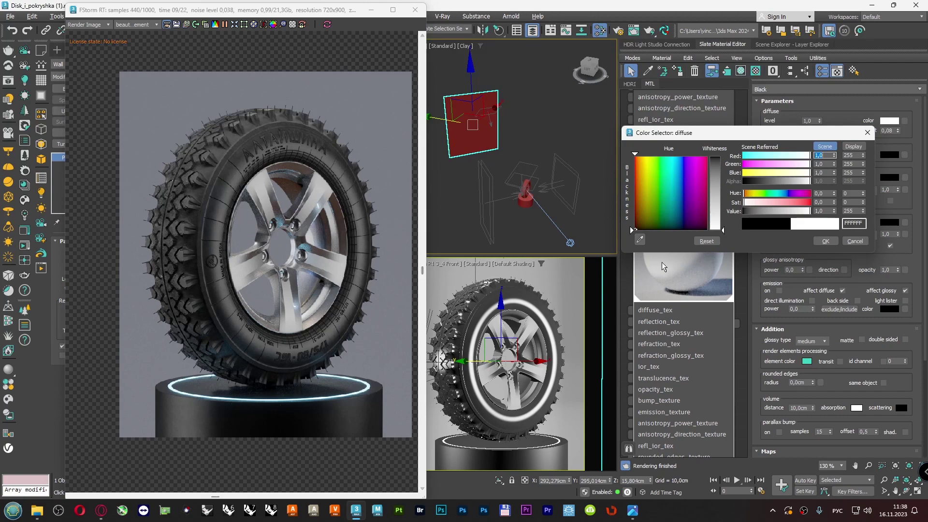
pyautogui.moveTo(776, 195); pyautogui.dragTo(798, 206)
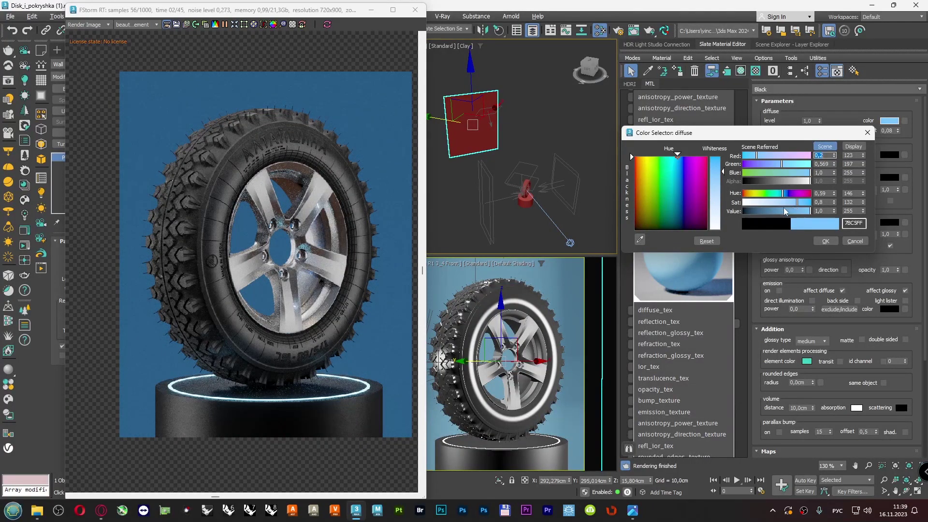
pyautogui.click(855, 241)
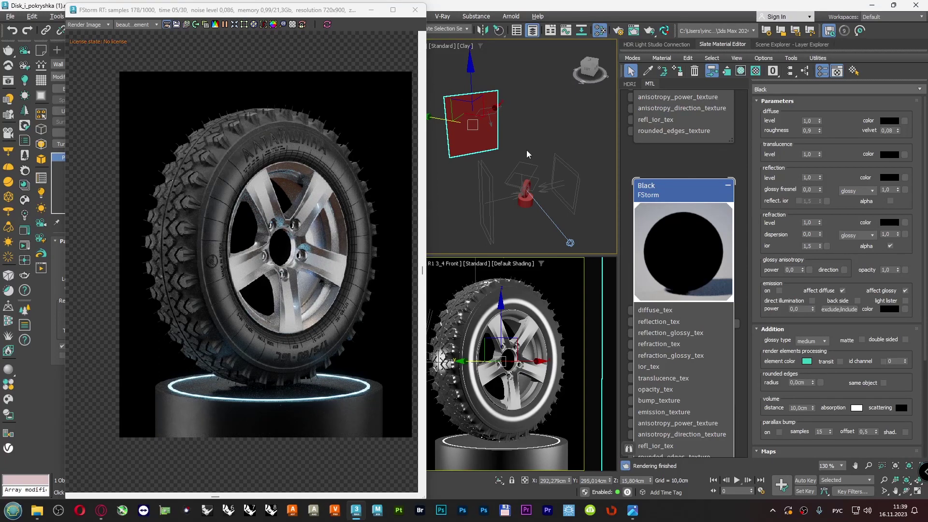
pyautogui.click(559, 135)
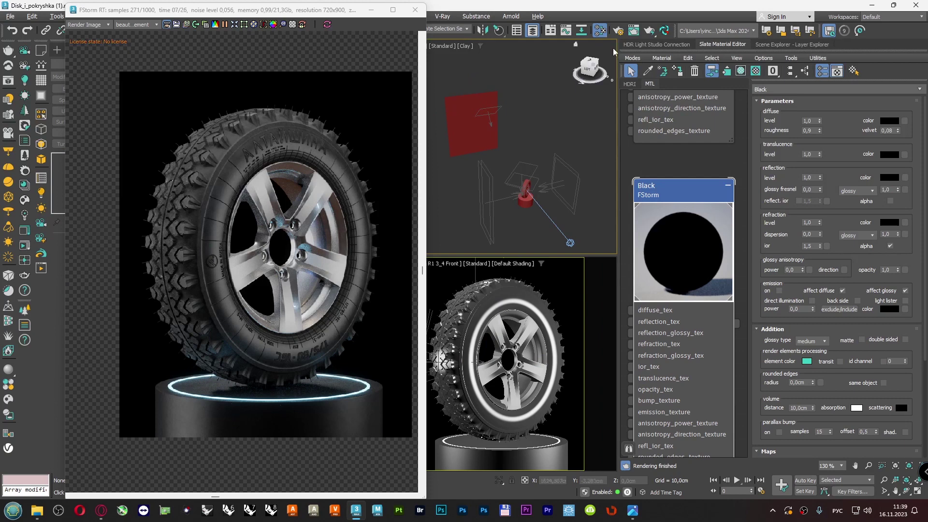
# - Fit the tire render to the frame buffer window and let it finish at 1000/1000 samples
pyautogui.click(232, 25)
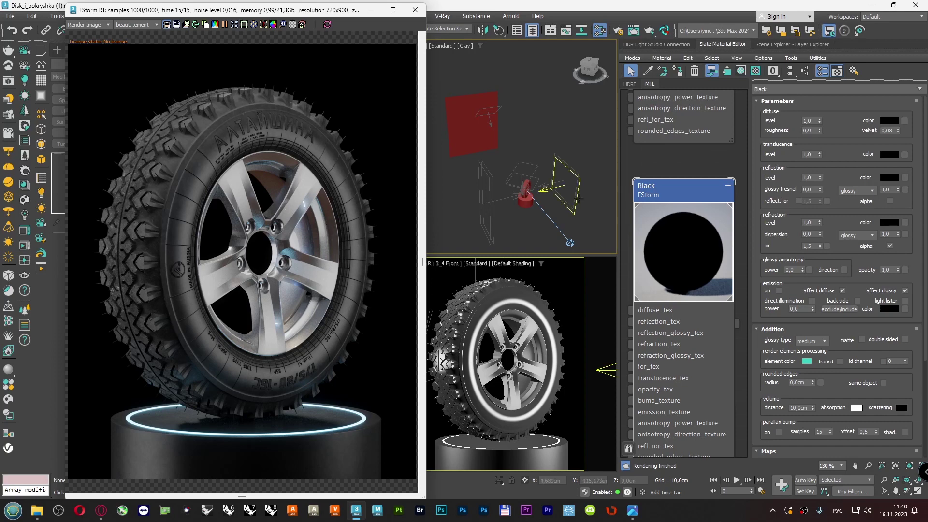
pyautogui.click(566, 107)
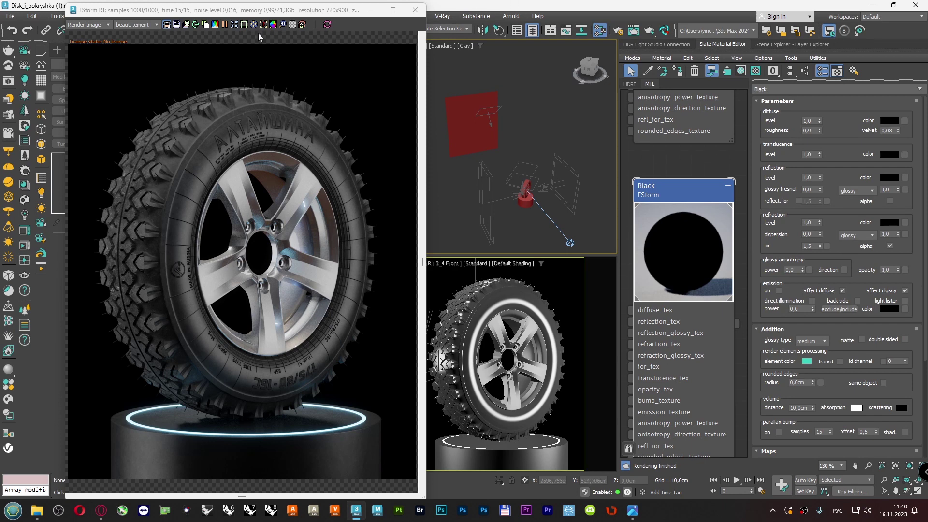
# - In the widened frame buffer, set tone mapping contrast to 0 and type to advanced, then open Render Setup
pyautogui.click(223, 25)
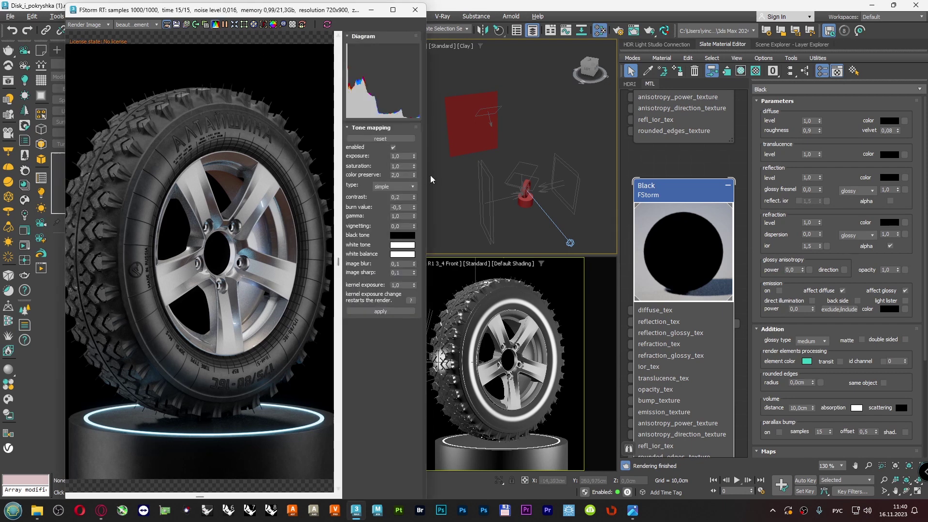
pyautogui.moveTo(428, 175); pyautogui.dragTo(528, 178)
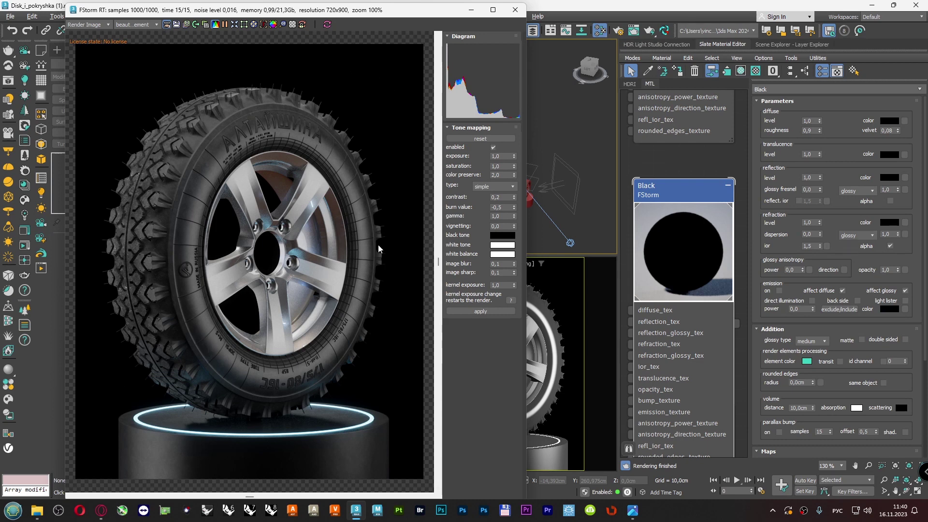
pyautogui.doubleClick(506, 197)
pyautogui.write('0')
pyautogui.press('Return')
pyautogui.click(483, 187)
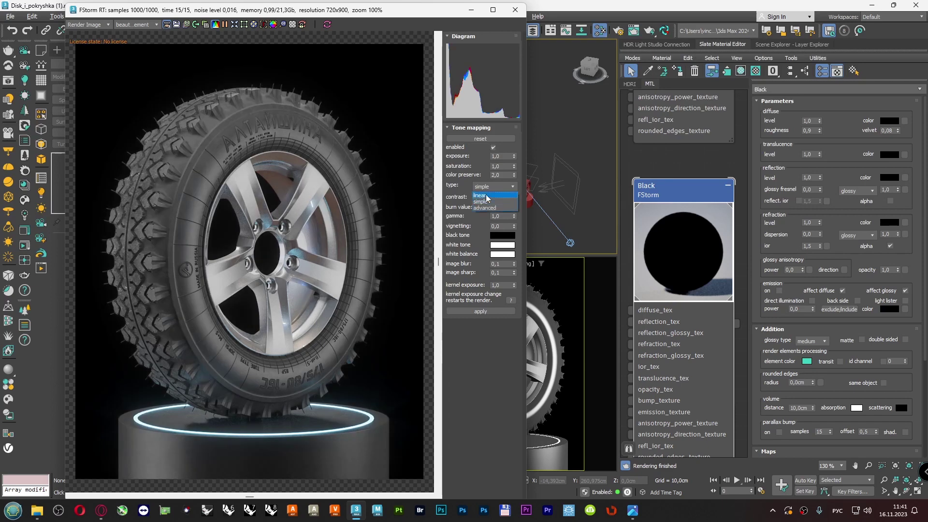
pyautogui.click(485, 208)
pyautogui.click(505, 208)
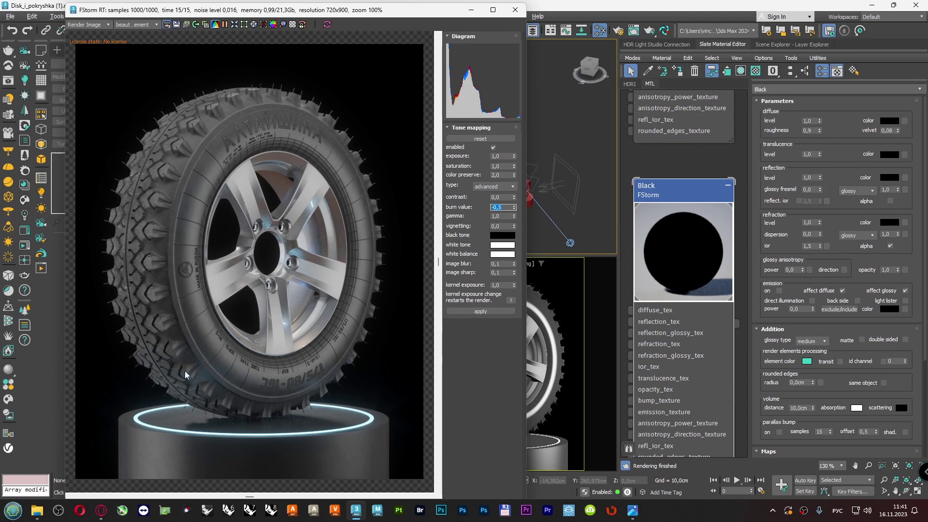
pyautogui.click(619, 32)
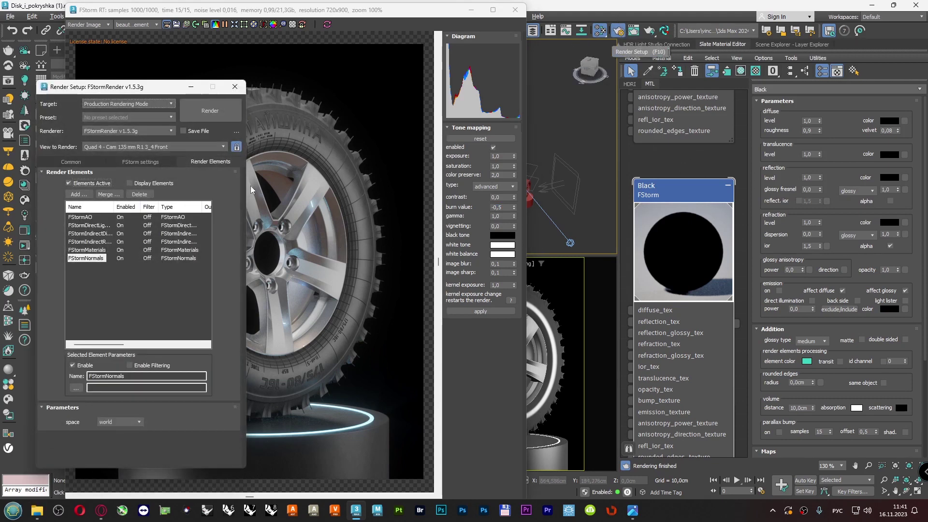
# - Move Render Setup aside and expand the FStorm Tone Mapping section, collapsing Kernel and Environment
pyautogui.moveTo(164, 96); pyautogui.dragTo(667, 81)
pyautogui.click(643, 149)
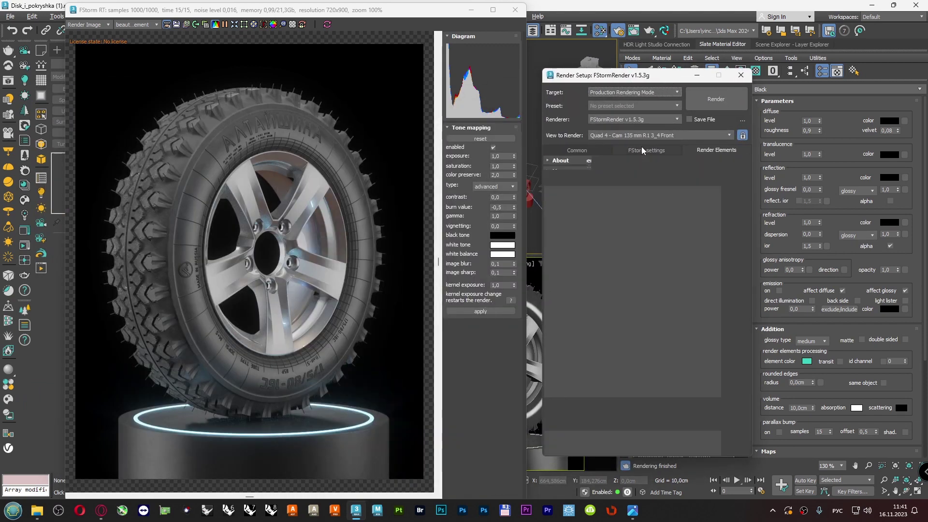
pyautogui.click(570, 183)
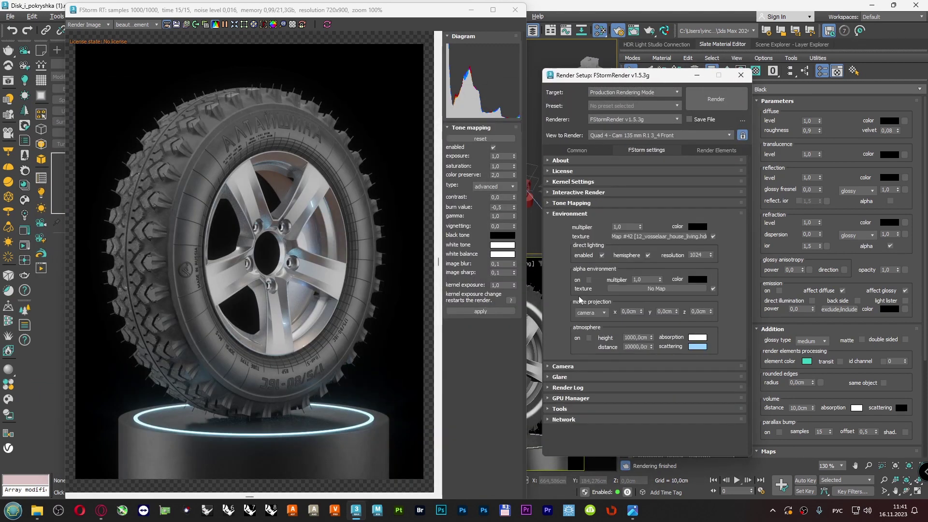
pyautogui.click(565, 214)
pyautogui.click(565, 204)
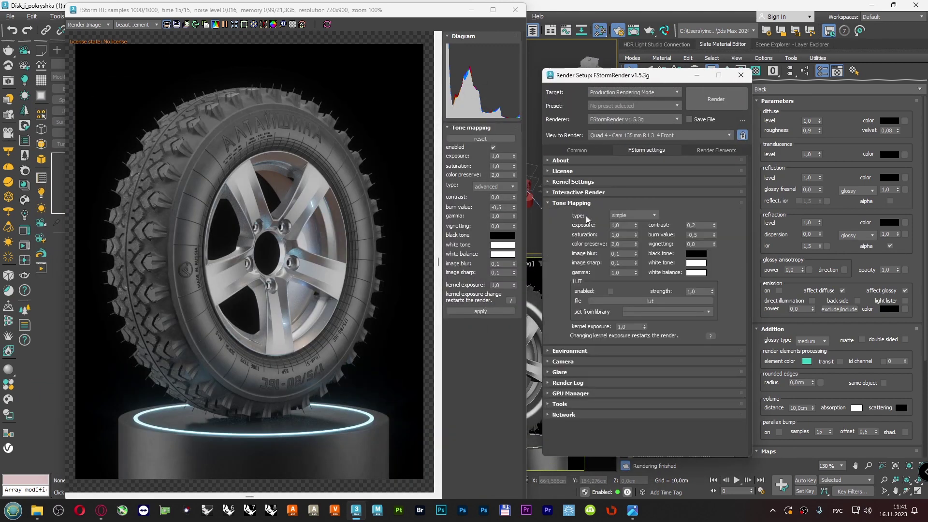
# - Enable the LUT and load Viz.Guru_LUT_01.CUBE from the LUT folder on drive E
pyautogui.click(610, 290)
pyautogui.click(653, 299)
pyautogui.click(39, 175)
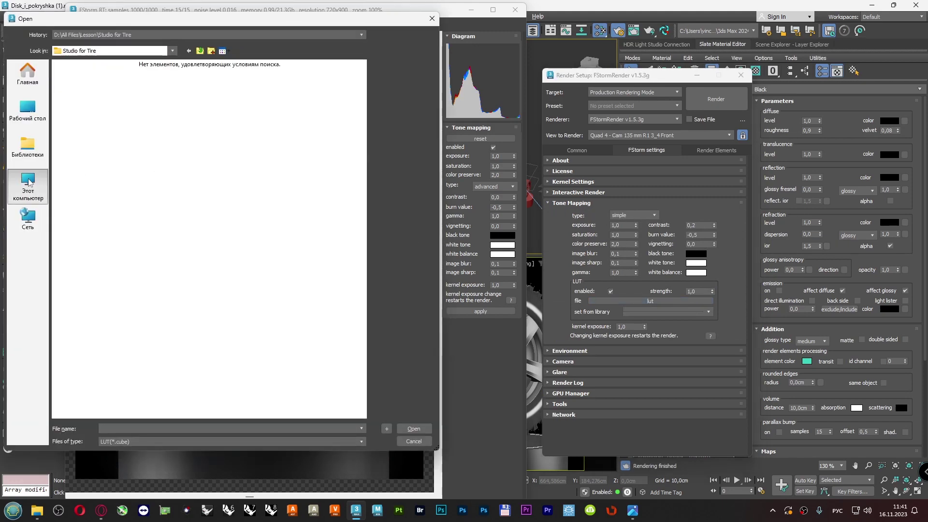
pyautogui.doubleClick(103, 110)
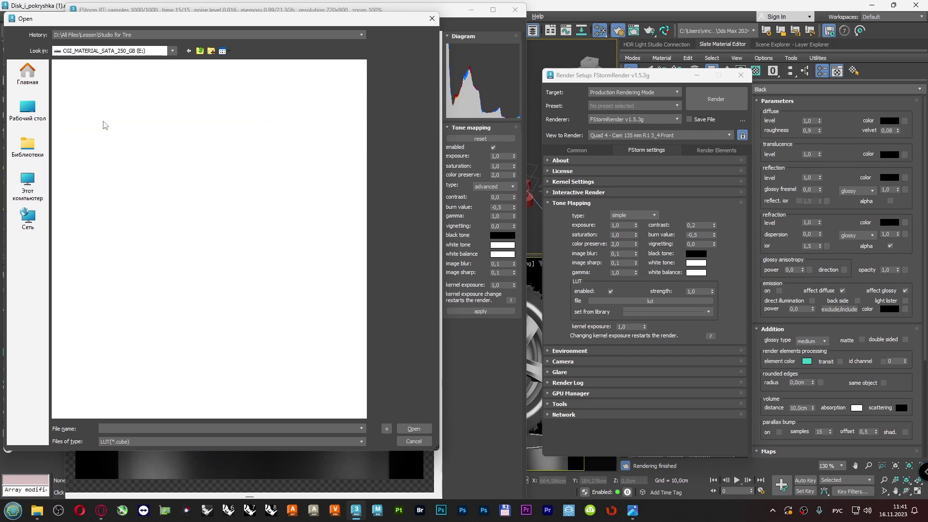
pyautogui.doubleClick(75, 90)
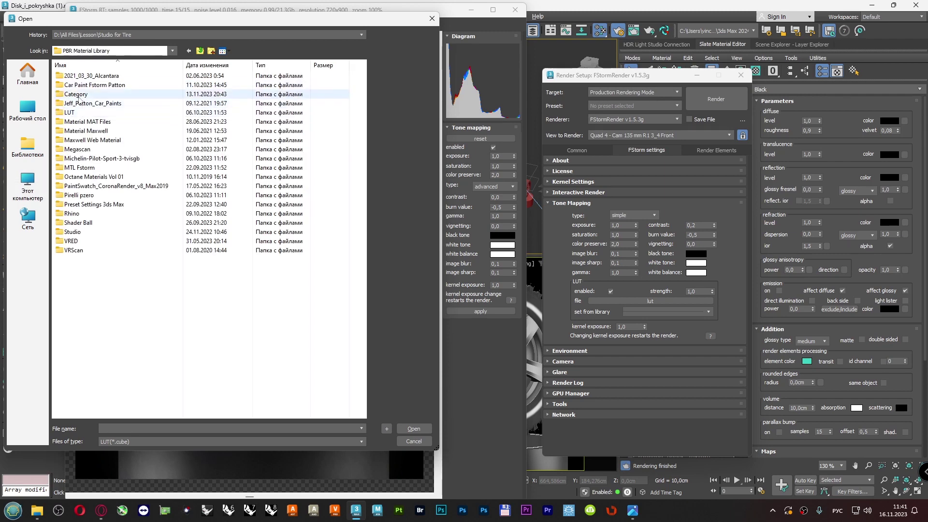
pyautogui.doubleClick(77, 116)
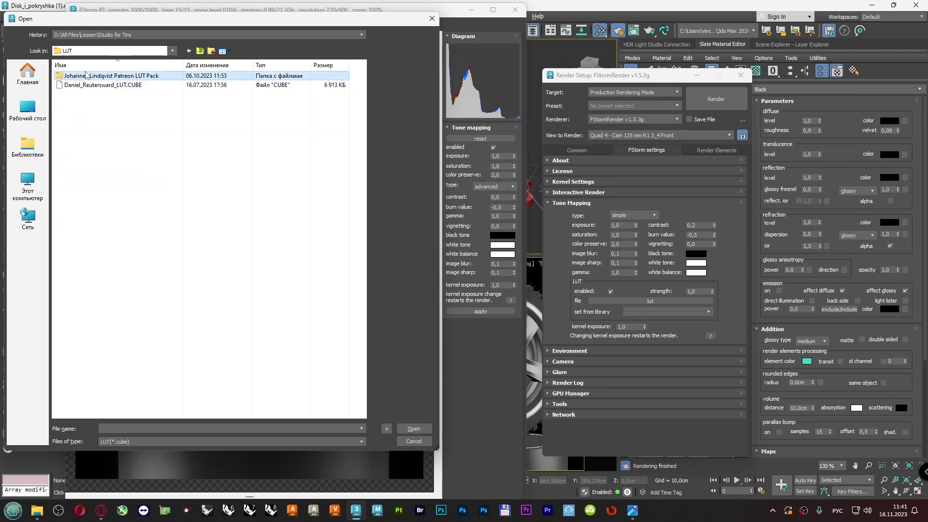
pyautogui.doubleClick(83, 77)
pyautogui.doubleClick(82, 87)
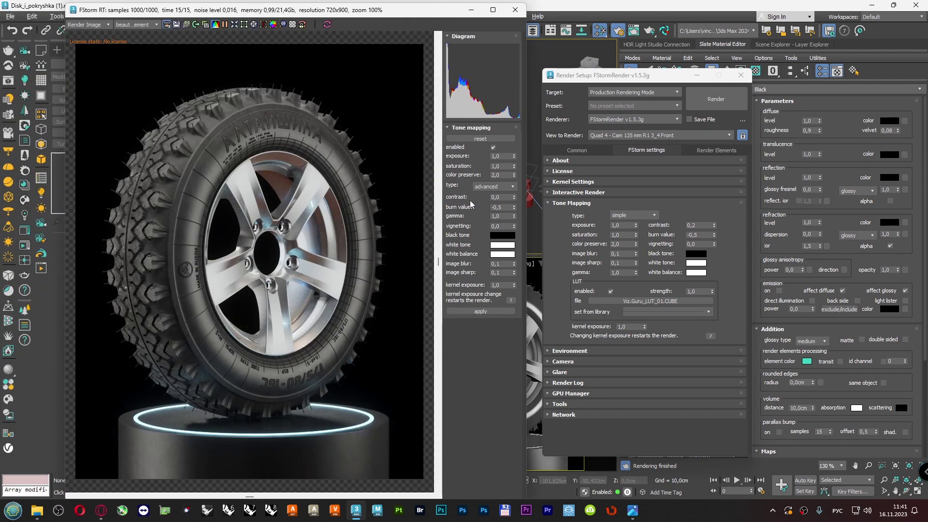
# - Re-enter the tone-mapping contrast value, leaving it at 0,1
pyautogui.click(502, 196)
pyautogui.write('0')
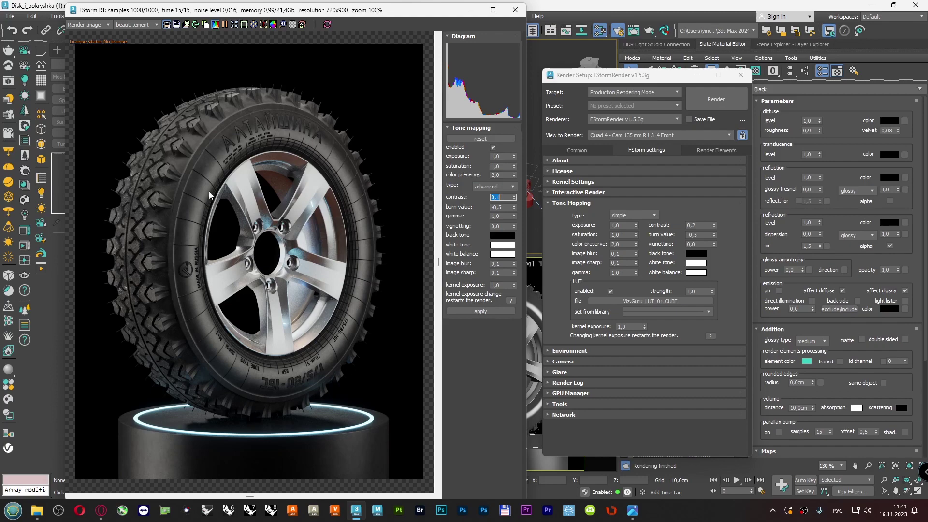
pyautogui.click(731, 76)
# - Close Render Setup and nudge the render image slightly up and left
pyautogui.click(740, 76)
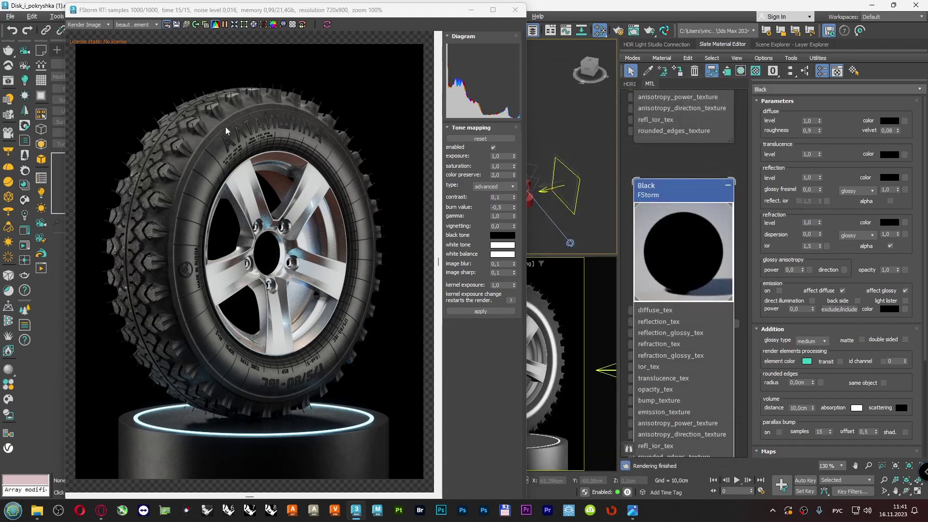
pyautogui.scroll(5, 229, 155)
pyautogui.scroll(-5, 229, 155)
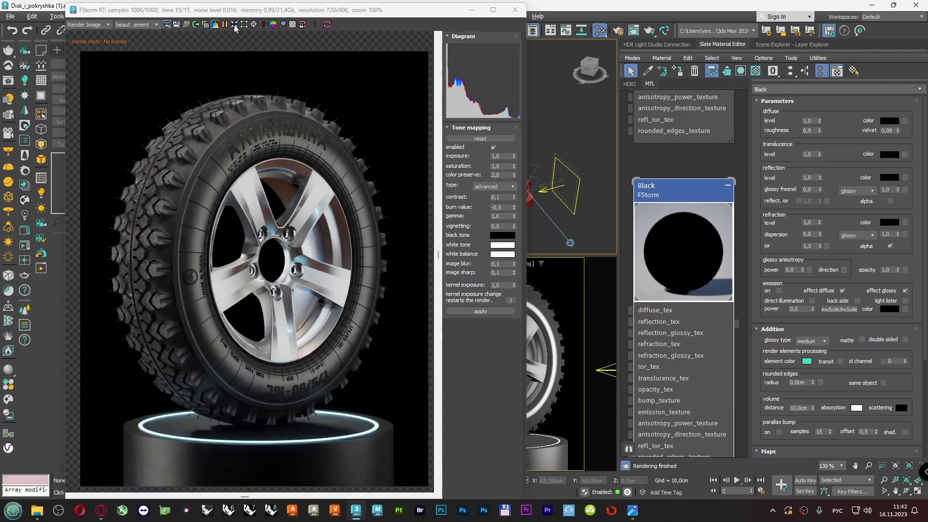
pyautogui.moveTo(247, 116); pyautogui.dragTo(242, 109, button='middle')
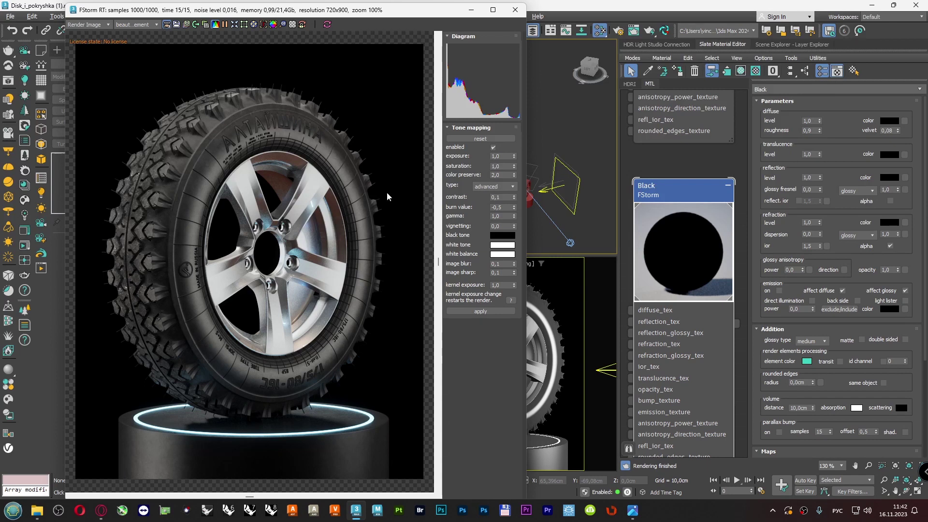
# - Apply the new tone mapping to the finished render, narrow the render window, and deselect the camera
pyautogui.click(215, 24)
pyautogui.click(456, 285)
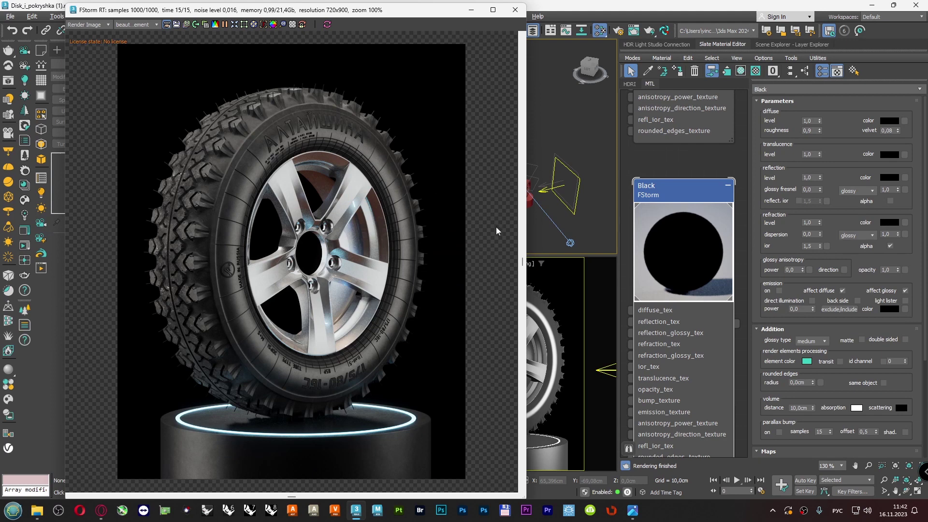
pyautogui.moveTo(526, 129); pyautogui.dragTo(432, 129)
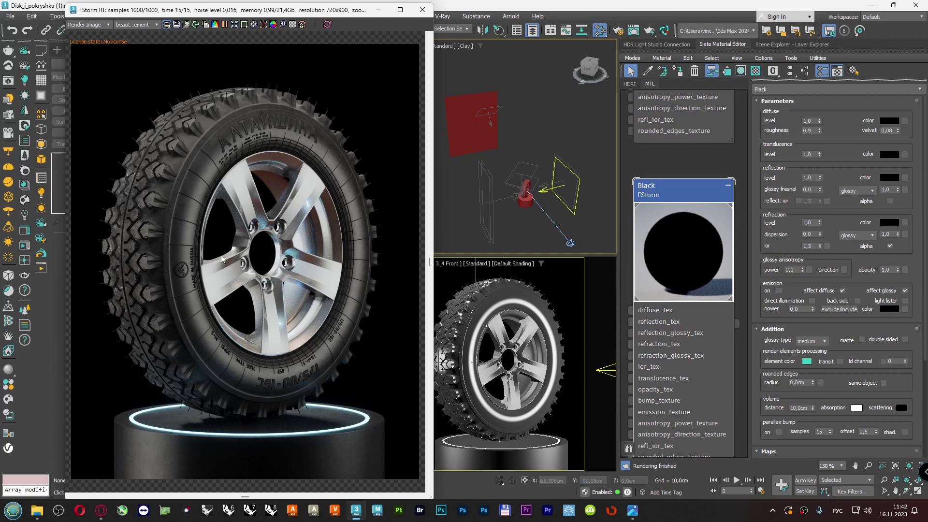
pyautogui.click(538, 119)
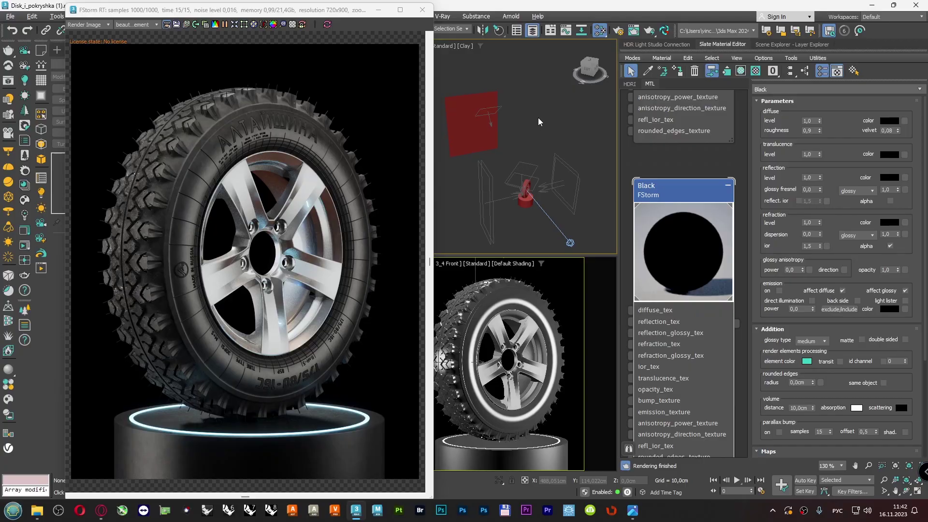